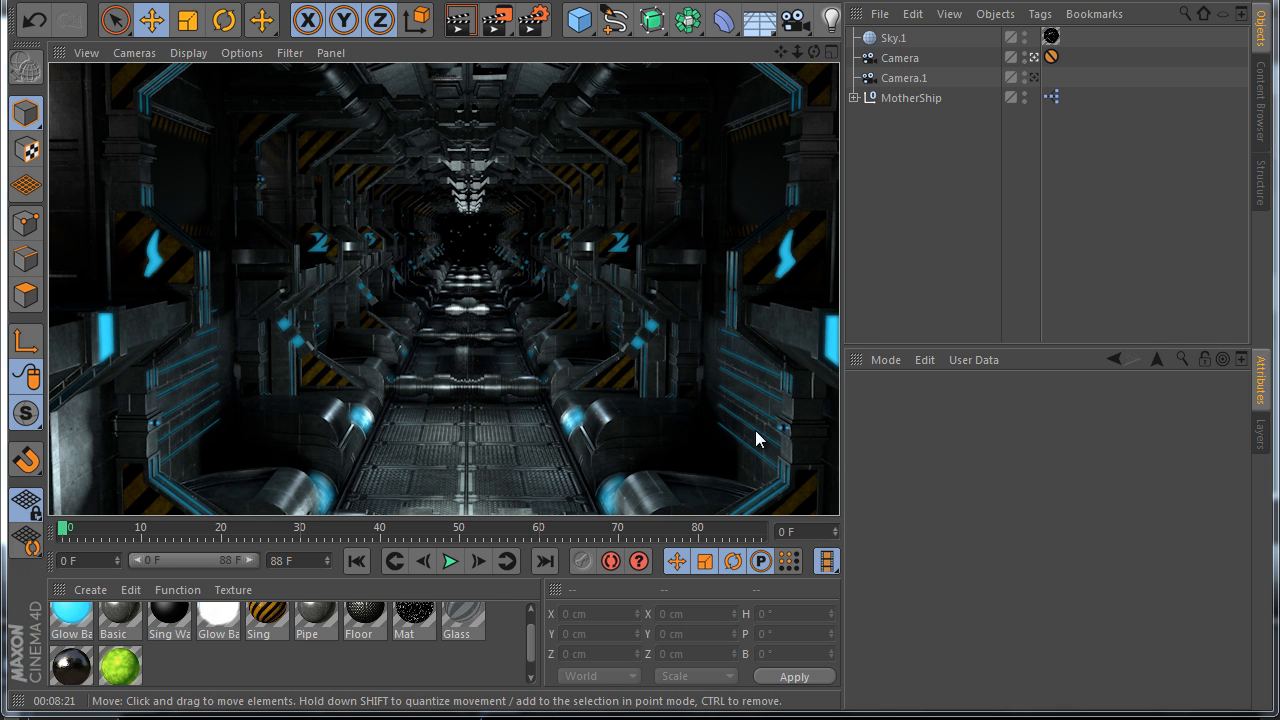
Set the MotherShip null's Count user data to 5
left_click(904, 99)
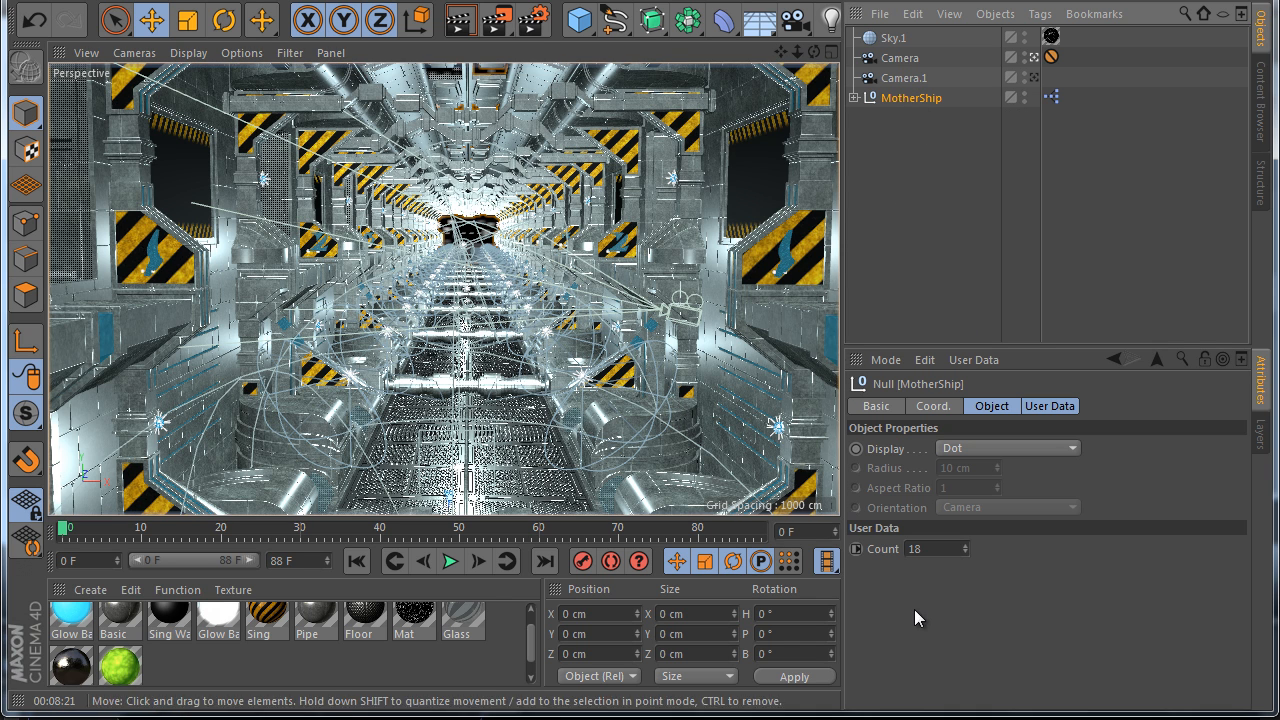
left_click(928, 549)
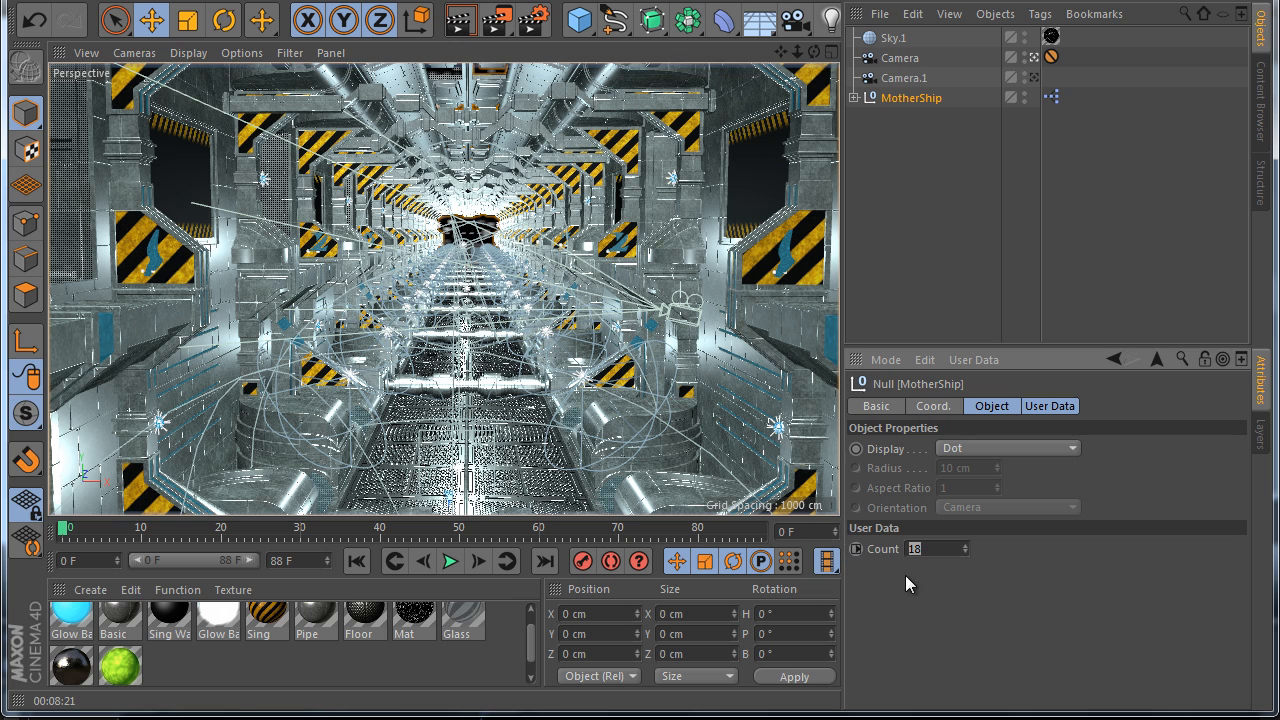
type("5")
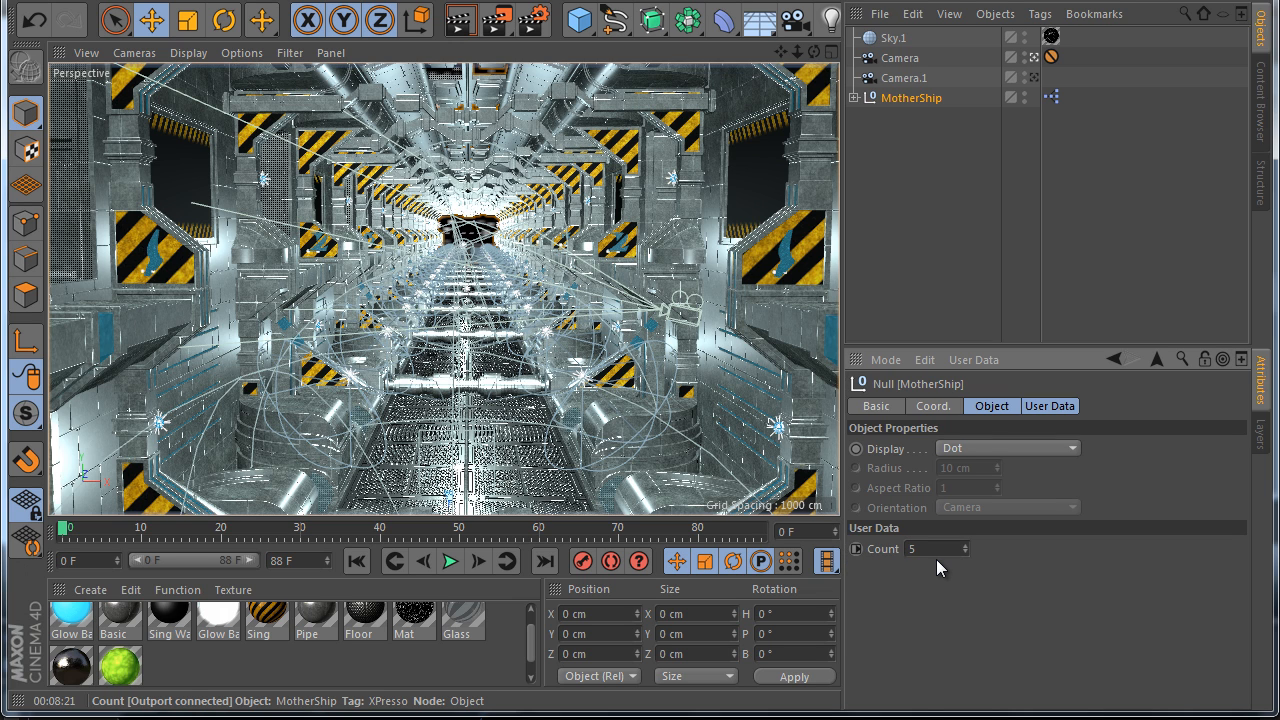
key("Return")
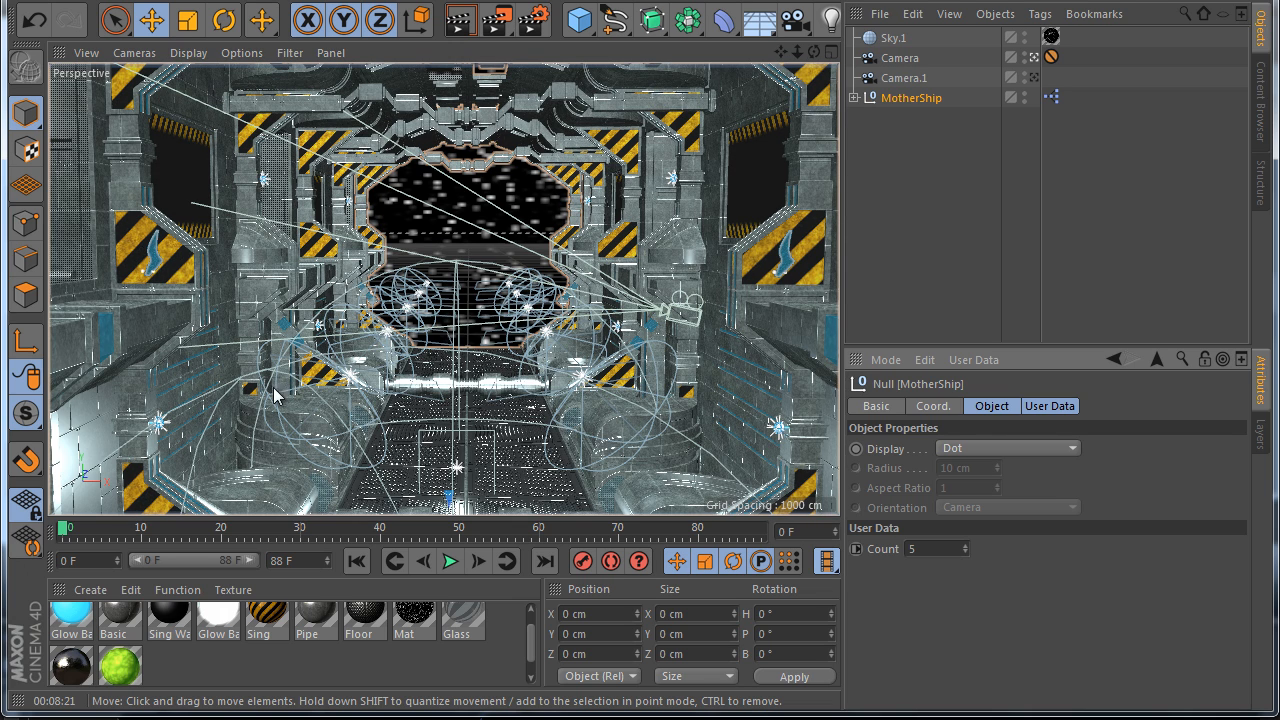
Set the MotherShip null's Count user data to 50
left_click(935, 549)
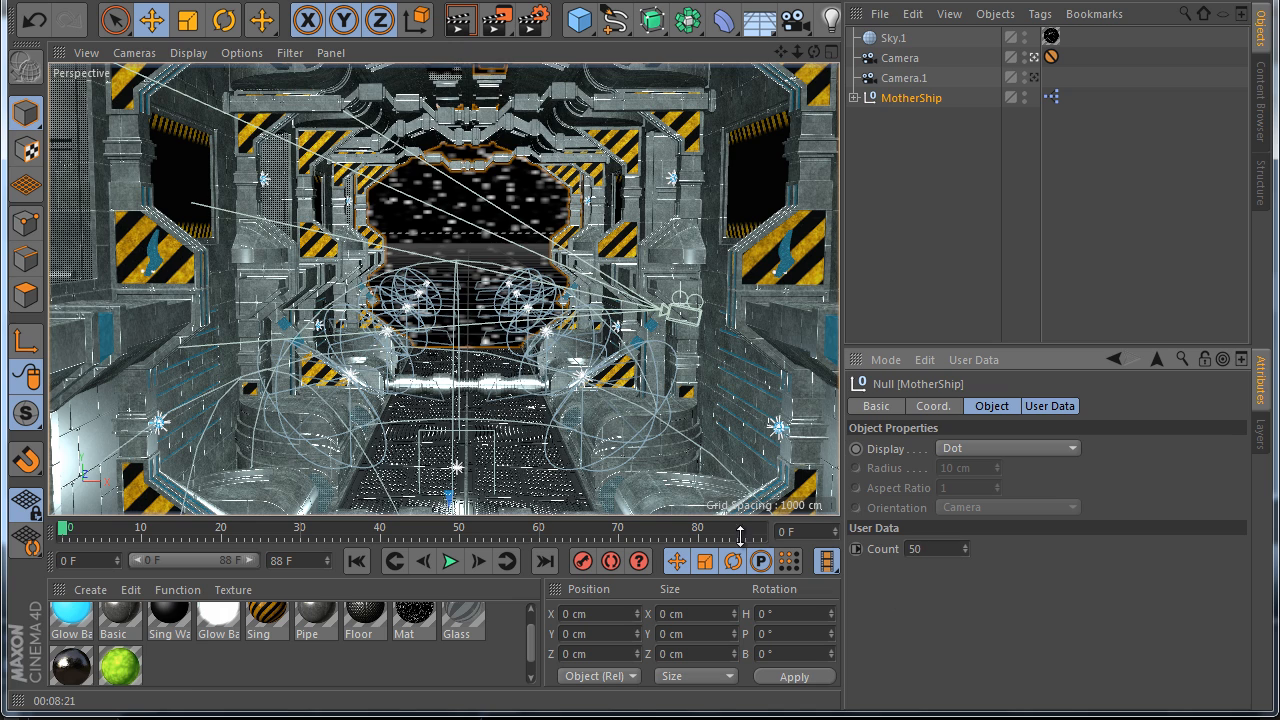
key("Return")
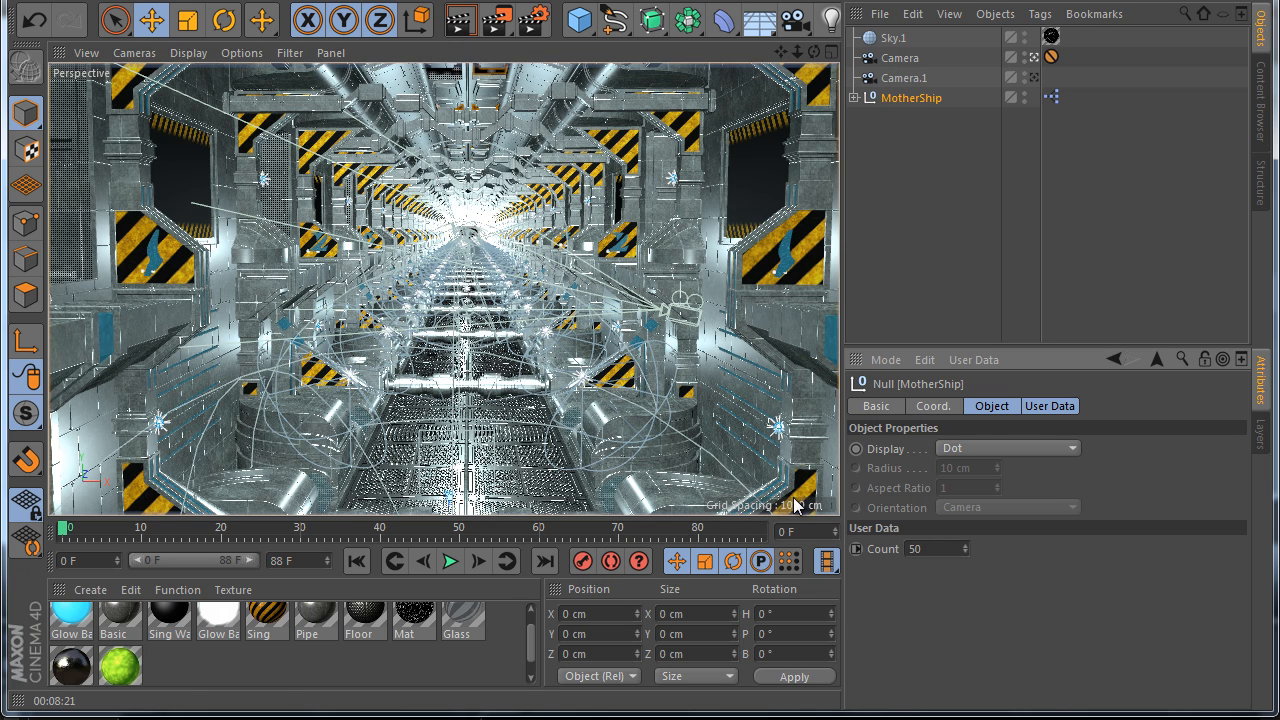
left_click_drag(934, 548, 898, 546)
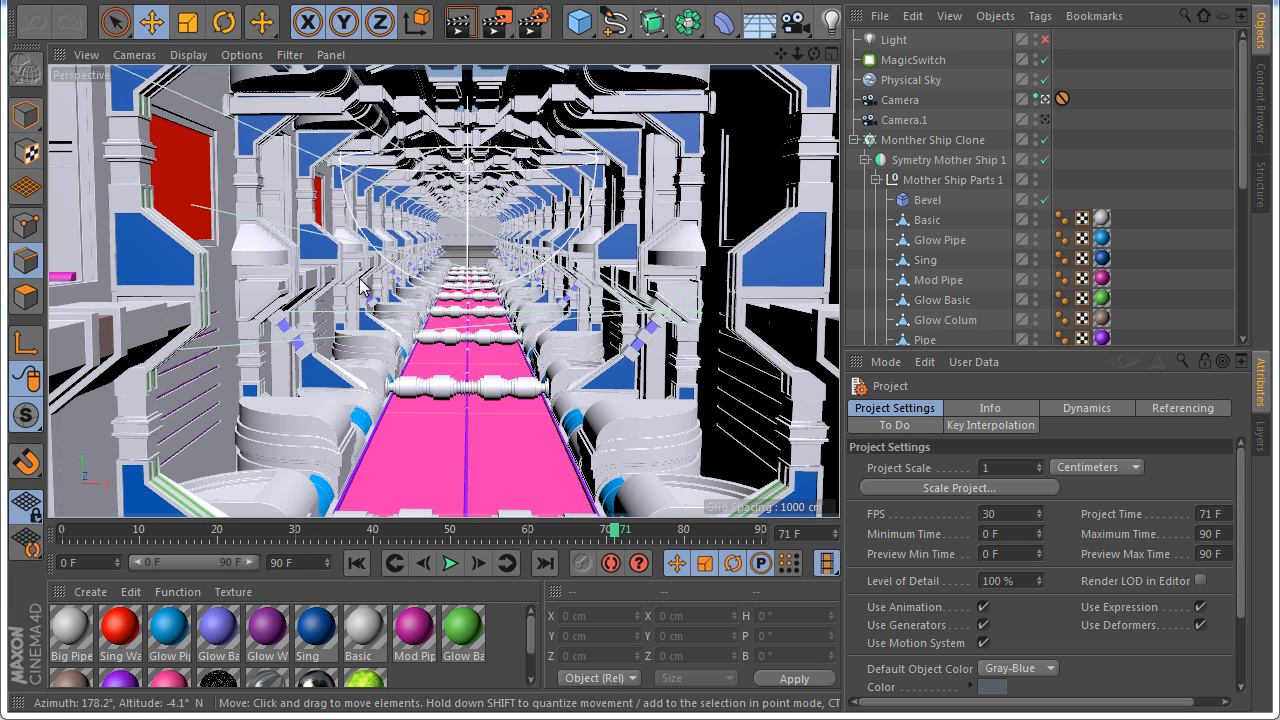
Set the Monther Ship Clone cloner's count to 2 and disable its two symmetry objects
left_click(965, 141)
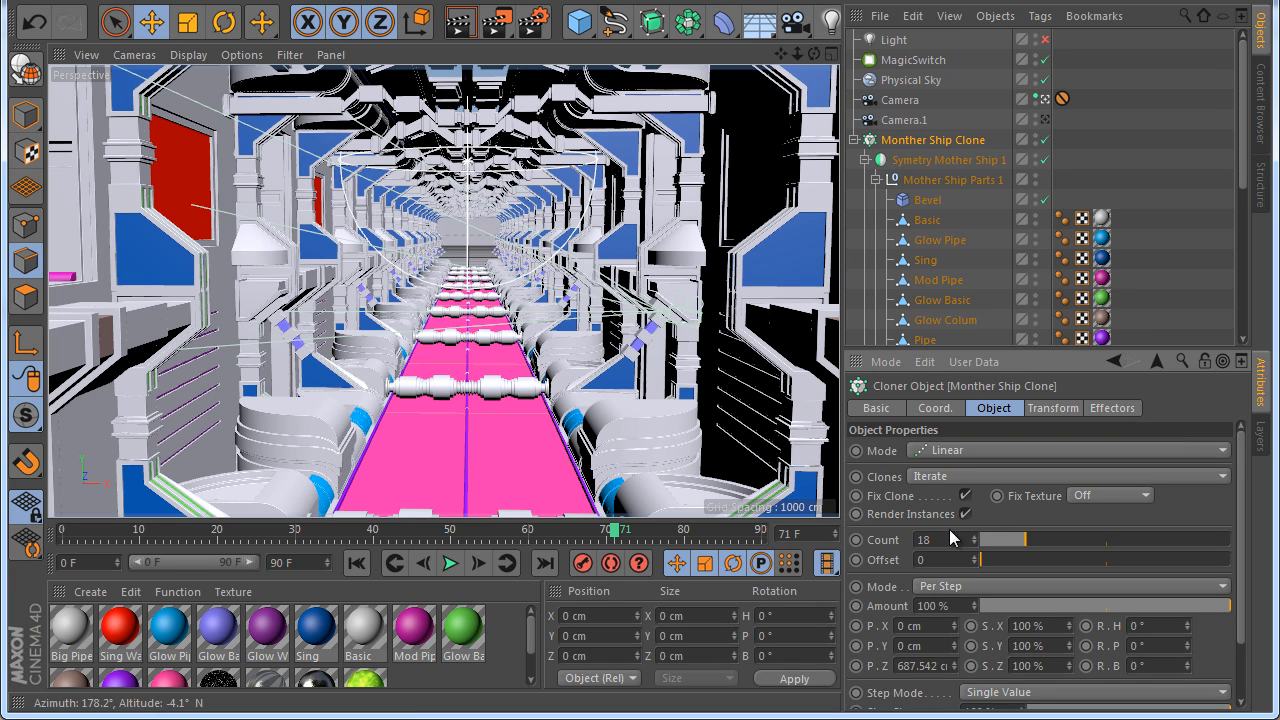
key("Return")
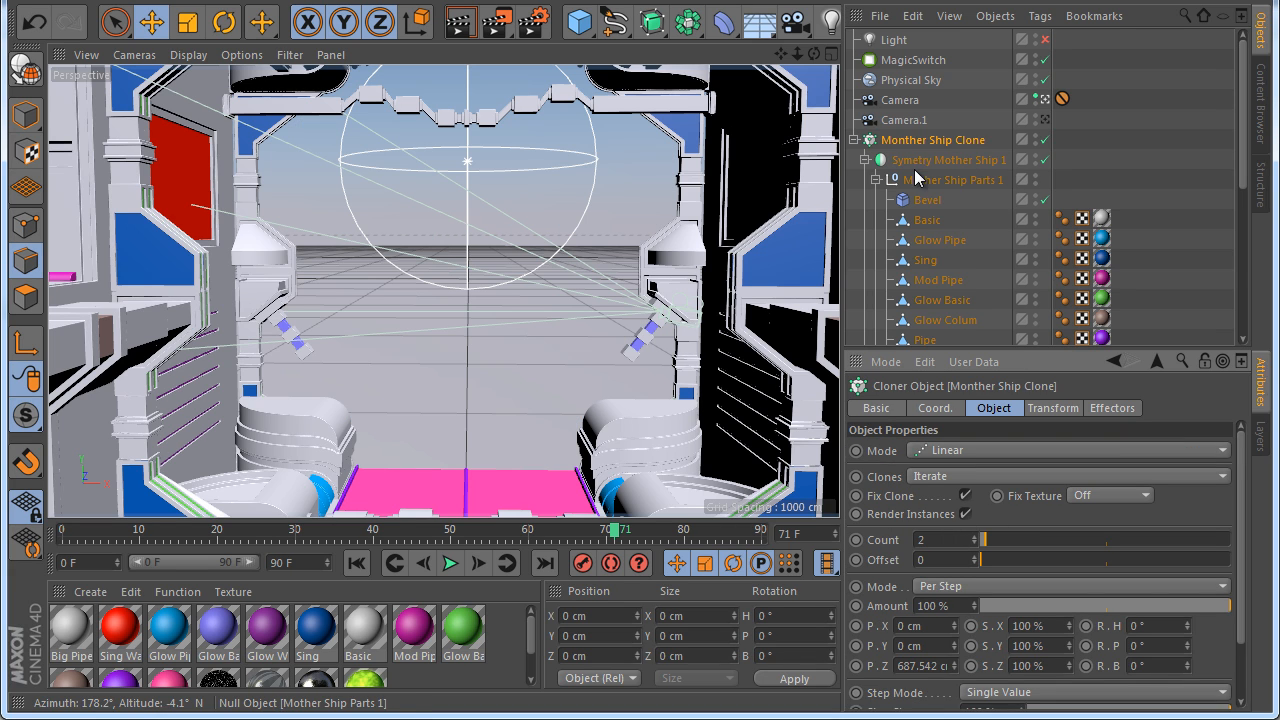
left_click(865, 160)
left_click(865, 180)
left_click_drag(1045, 160, 1046, 175)
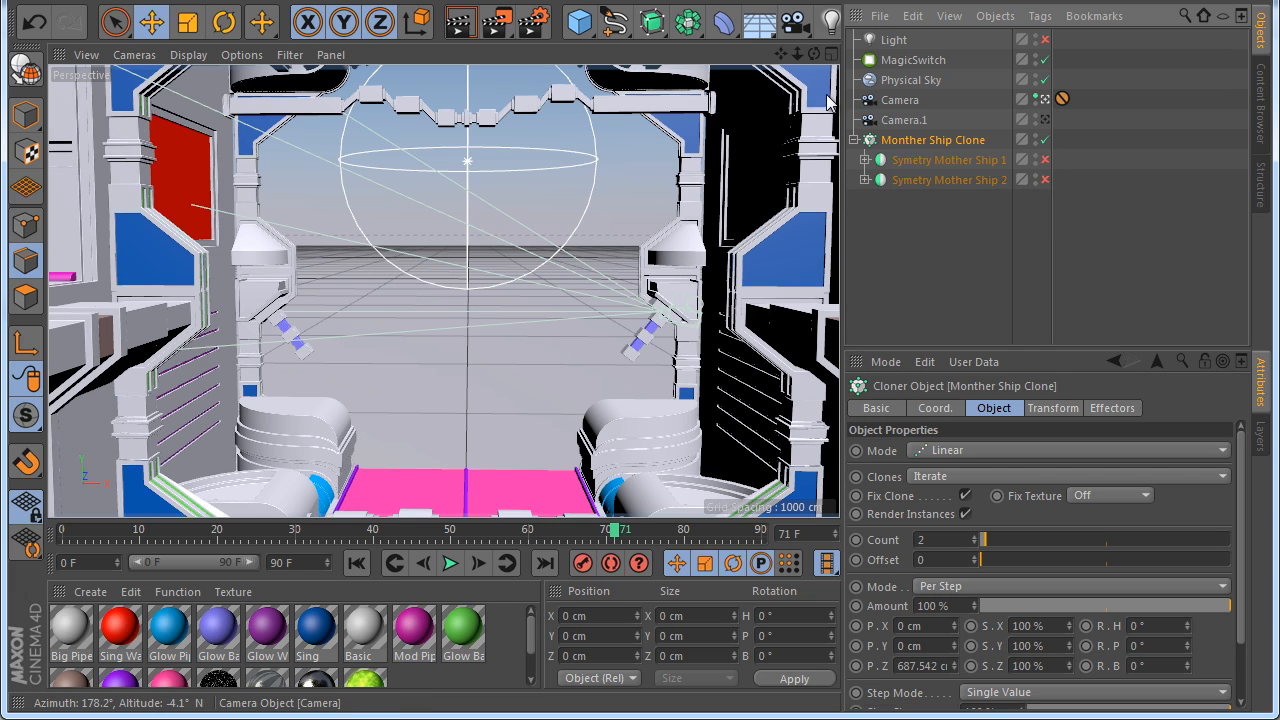
Stop looking through the scene camera and frame the corridor's side wall in the perspective view
left_click(1044, 99)
left_click(1044, 99)
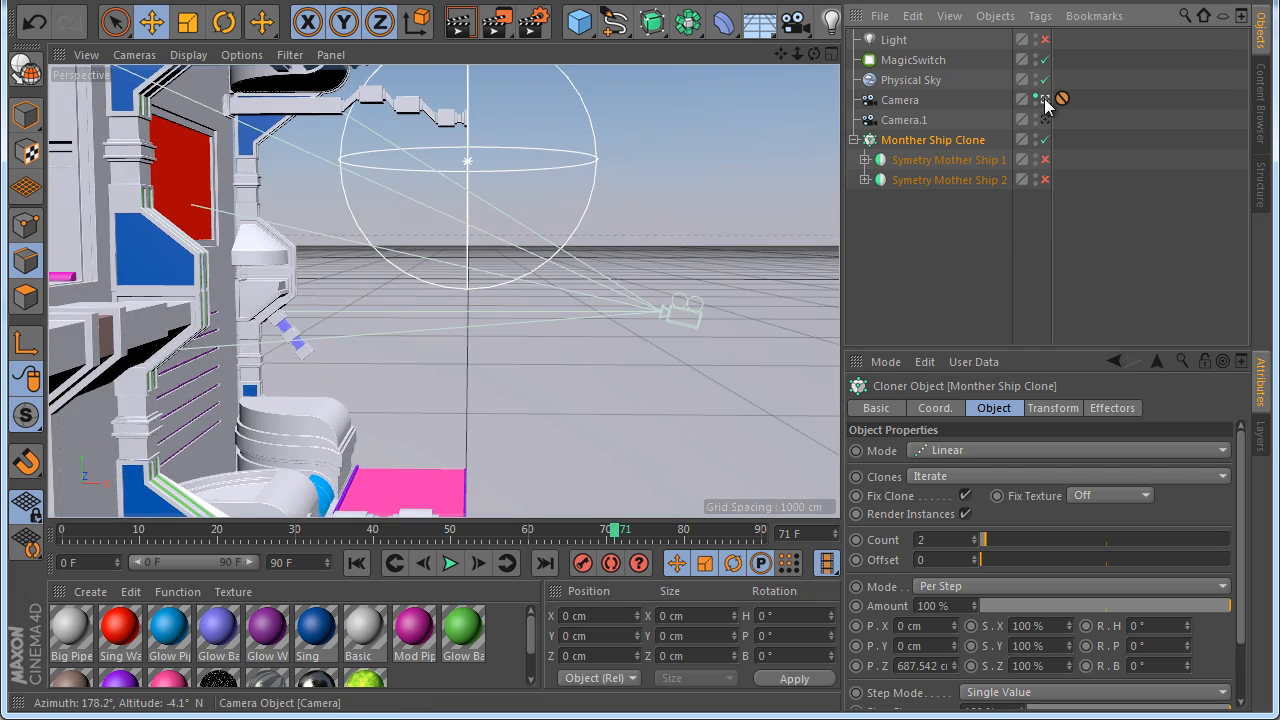
left_click(1044, 99)
left_click_drag(664, 411, 780, 406)
left_click_drag(813, 56, 641, 410)
Delete the existing Light and Physical Sky objects from the scene
left_click(893, 40)
key("Delete")
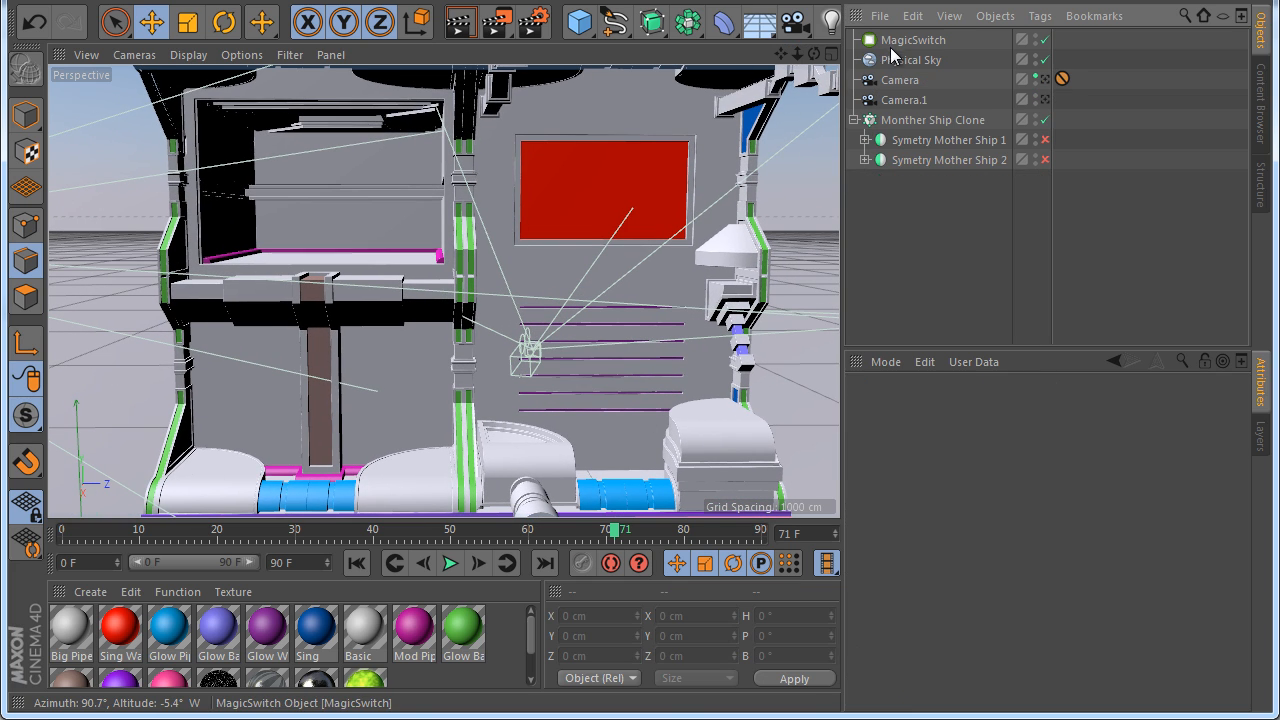
left_click(895, 60)
key("Delete")
Add a new Physical Sky rotated to 45° heading and 45° pitch, and render the view
left_click_drag(762, 30, 937, 49)
left_click(998, 408)
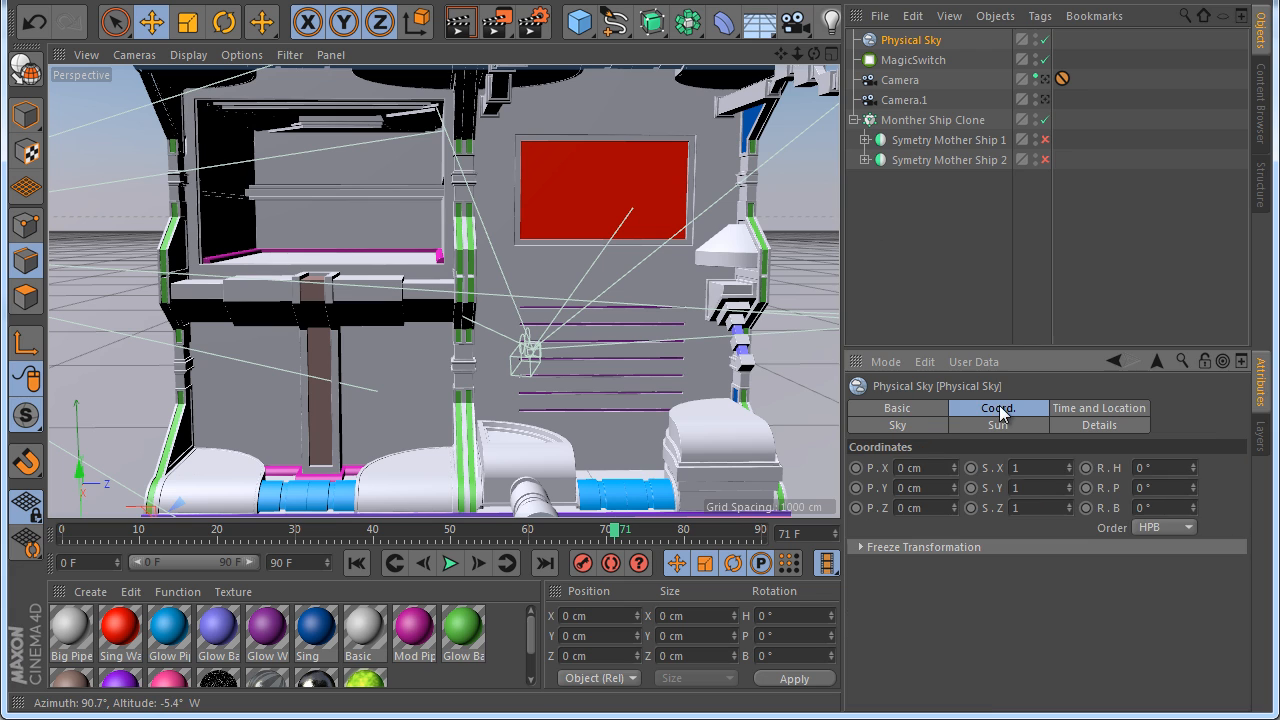
double_click(1172, 487)
type("45")
key("Return")
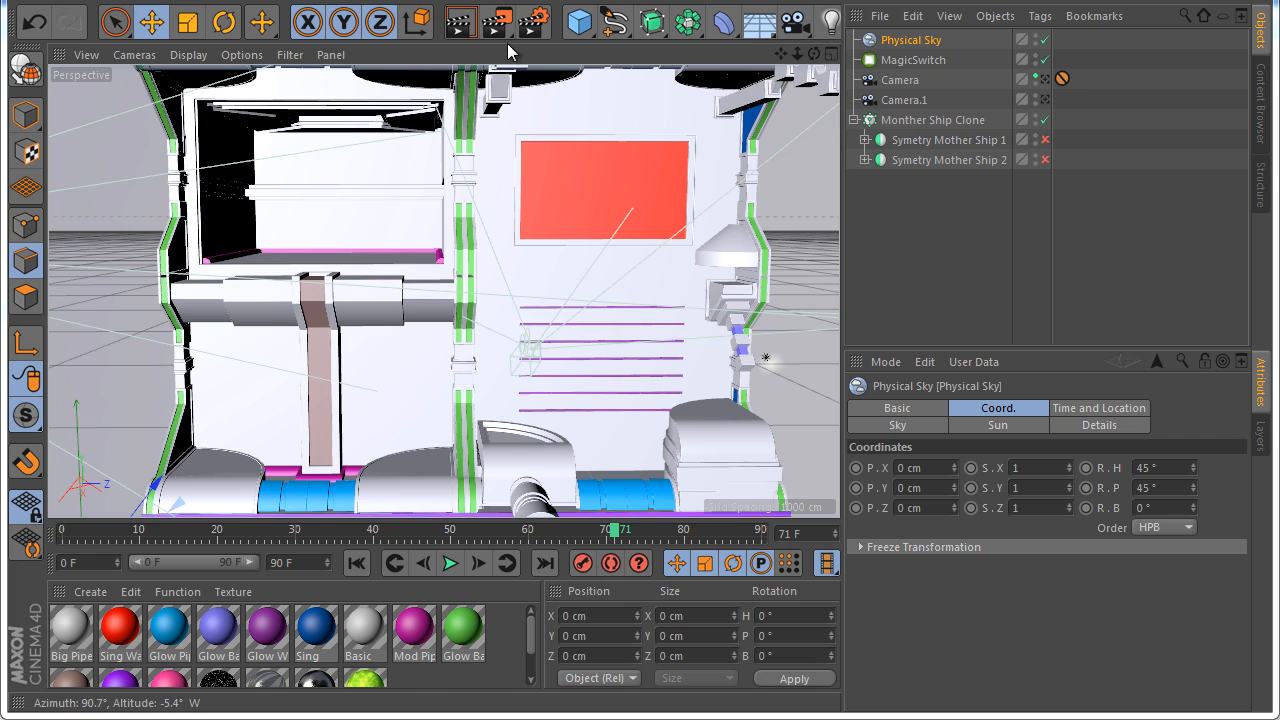
left_click(459, 22)
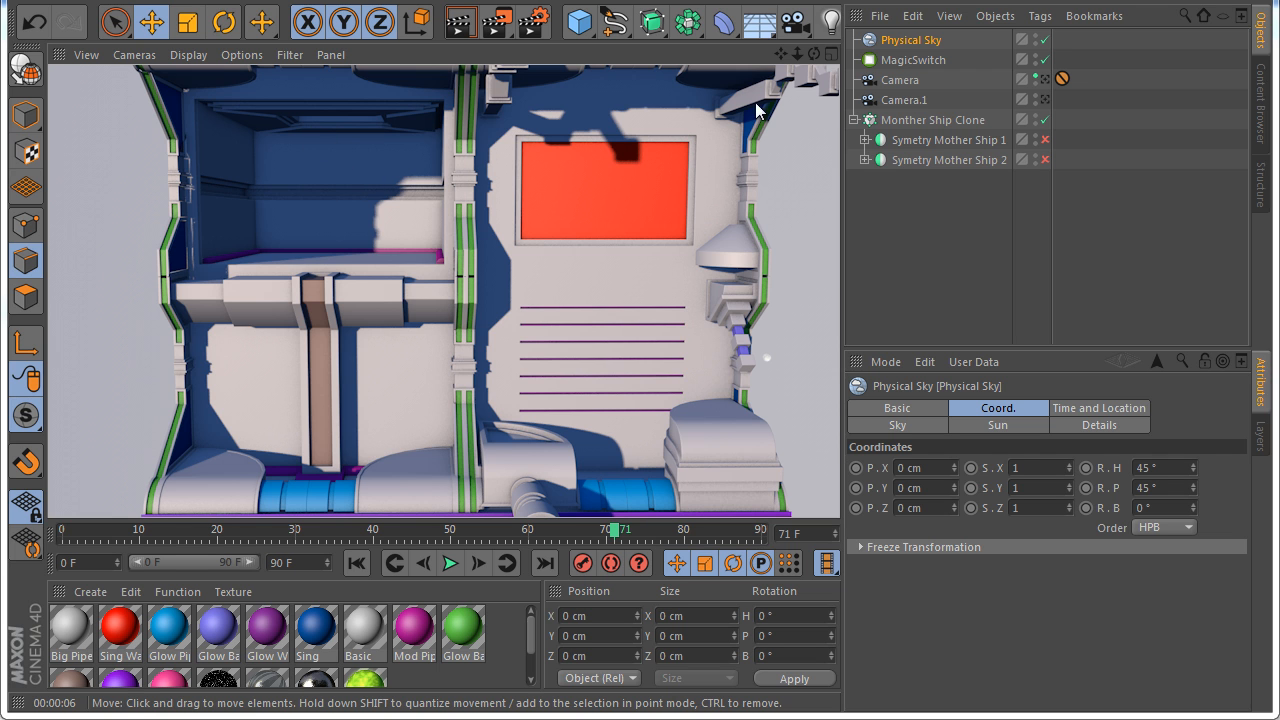
Add a light and place it in the front view at about X -924 cm, Y 846 cm, inside the recessed compartment
left_click(830, 20)
middle_click(508, 270)
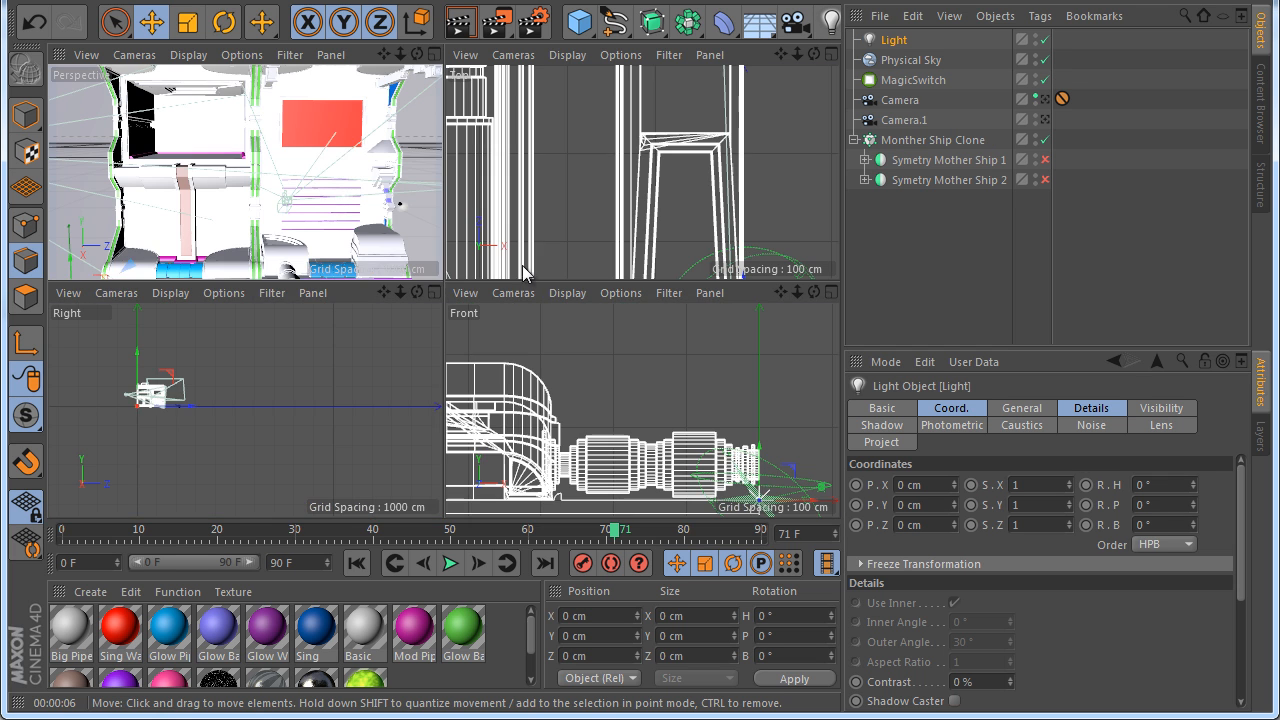
middle_click(606, 450)
scroll(606, 454, "down", 10)
left_click_drag(326, 283, 99, 66)
middle_click(99, 66)
Shift the light along Z into the recessed compartment and fine-tune its position in the perspective view
middle_click(286, 318)
middle_click(427, 330)
scroll(155, 365, "up", 10)
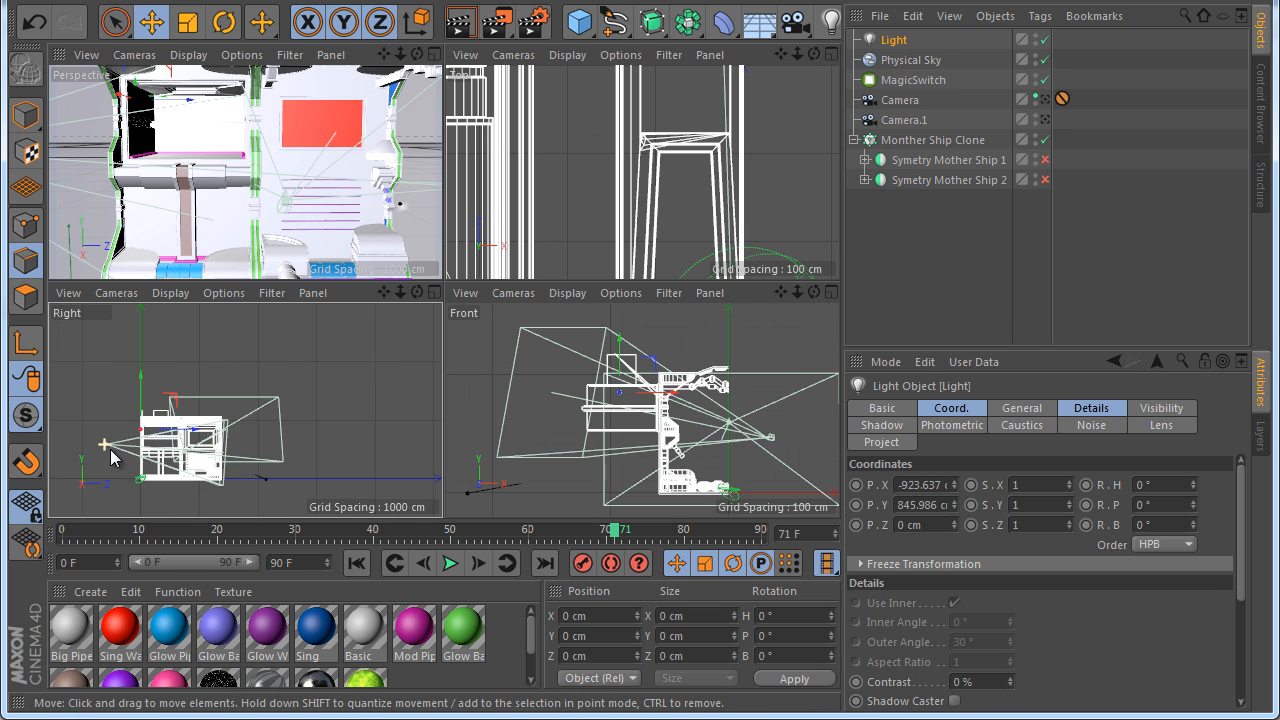
left_click_drag(230, 442, 305, 432)
middle_click(336, 155)
scroll(319, 156, "up", 4)
left_click_drag(352, 91, 353, 105)
left_click_drag(437, 144, 428, 142)
Give the light an Inverse Square Clamped falloff with a 304 cm radius and render the view
left_click(1092, 410)
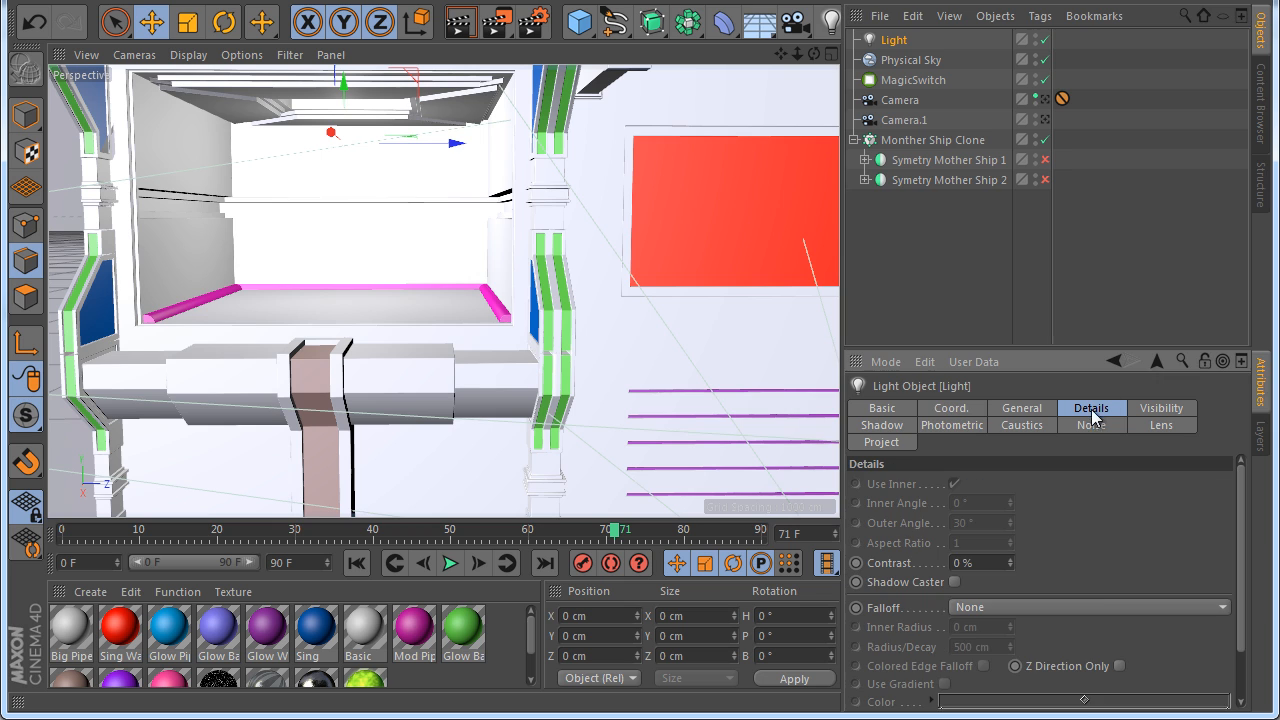
left_click(1093, 603)
left_click(1040, 701)
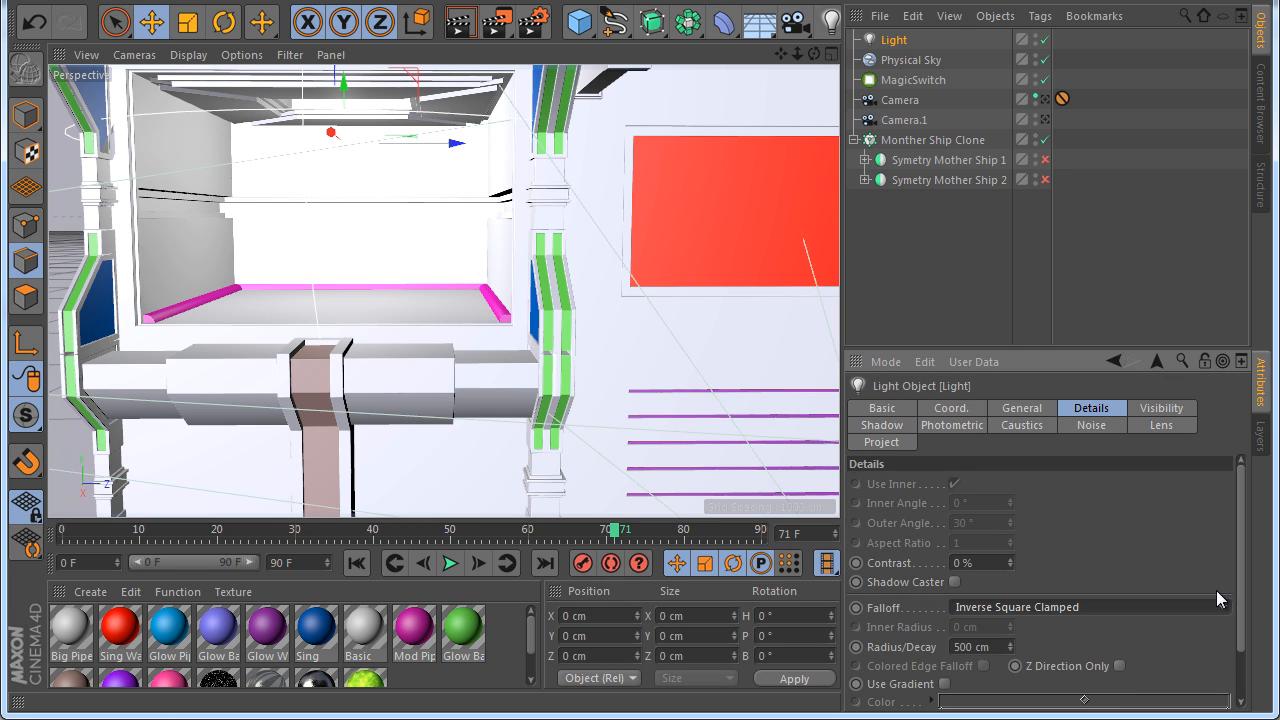
left_click_drag(1018, 648, 1012, 646)
scroll(320, 322, "down", 2)
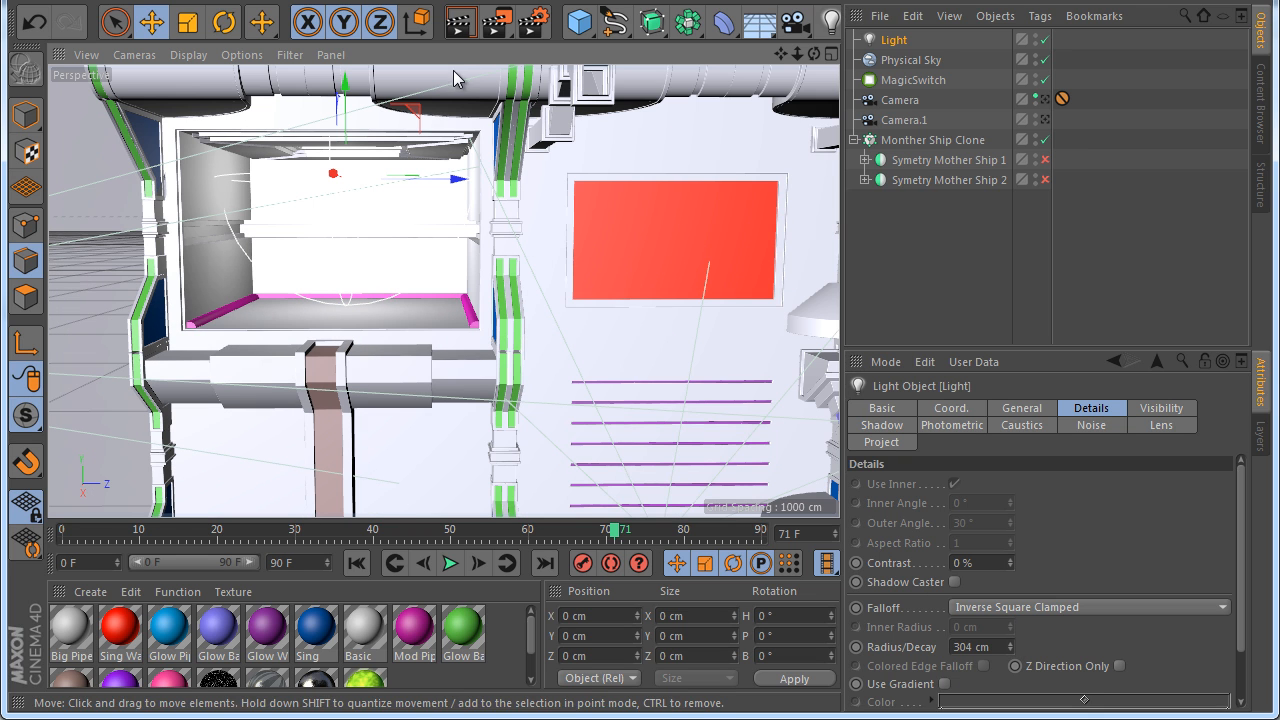
left_click(456, 30)
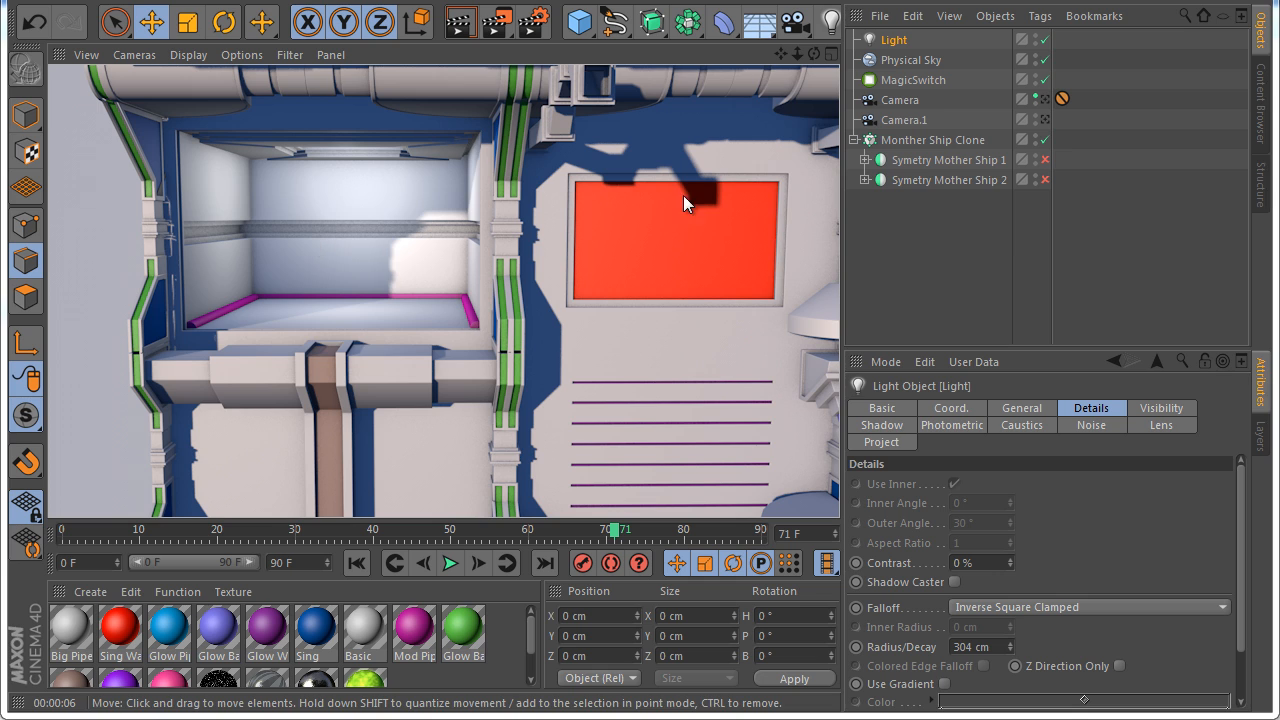
Set the Physical Sky's sky intensity to 120 %
left_click_drag(781, 54, 751, 49)
double_click(868, 61)
left_click(367, 239)
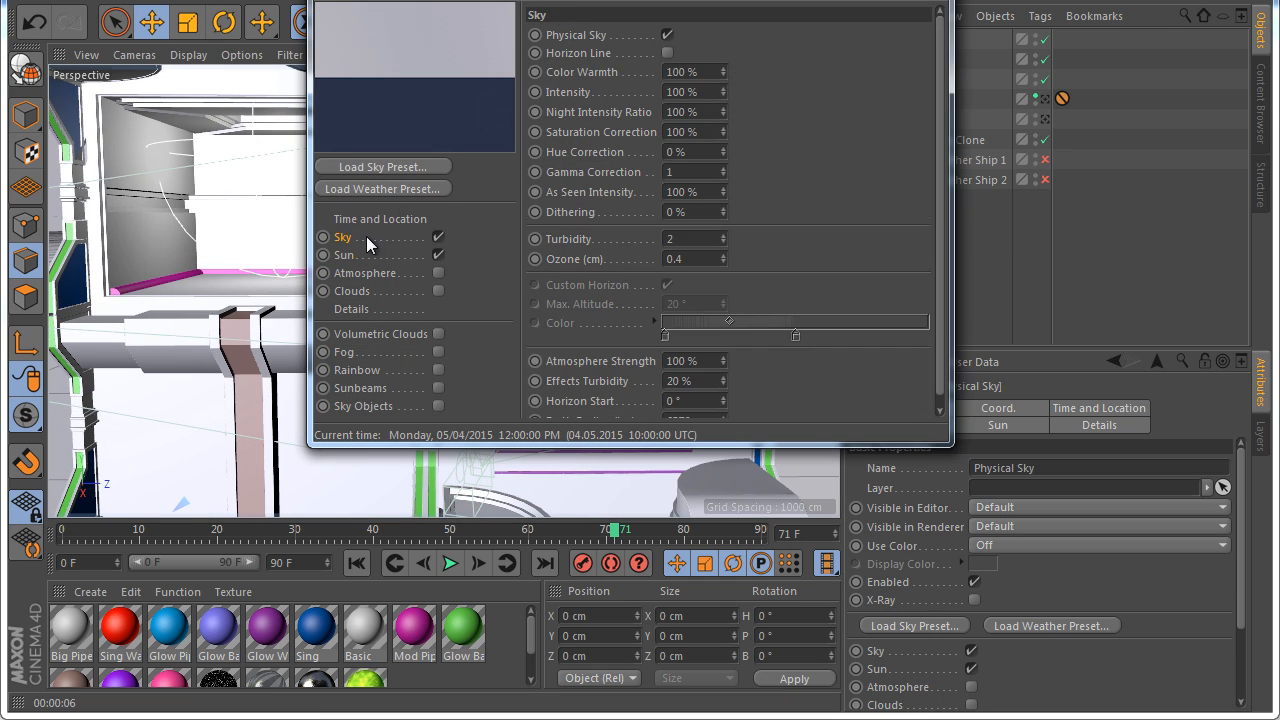
double_click(705, 71)
type("1")
left_click_drag(671, 88, 652, 92)
type("120")
key("Return")
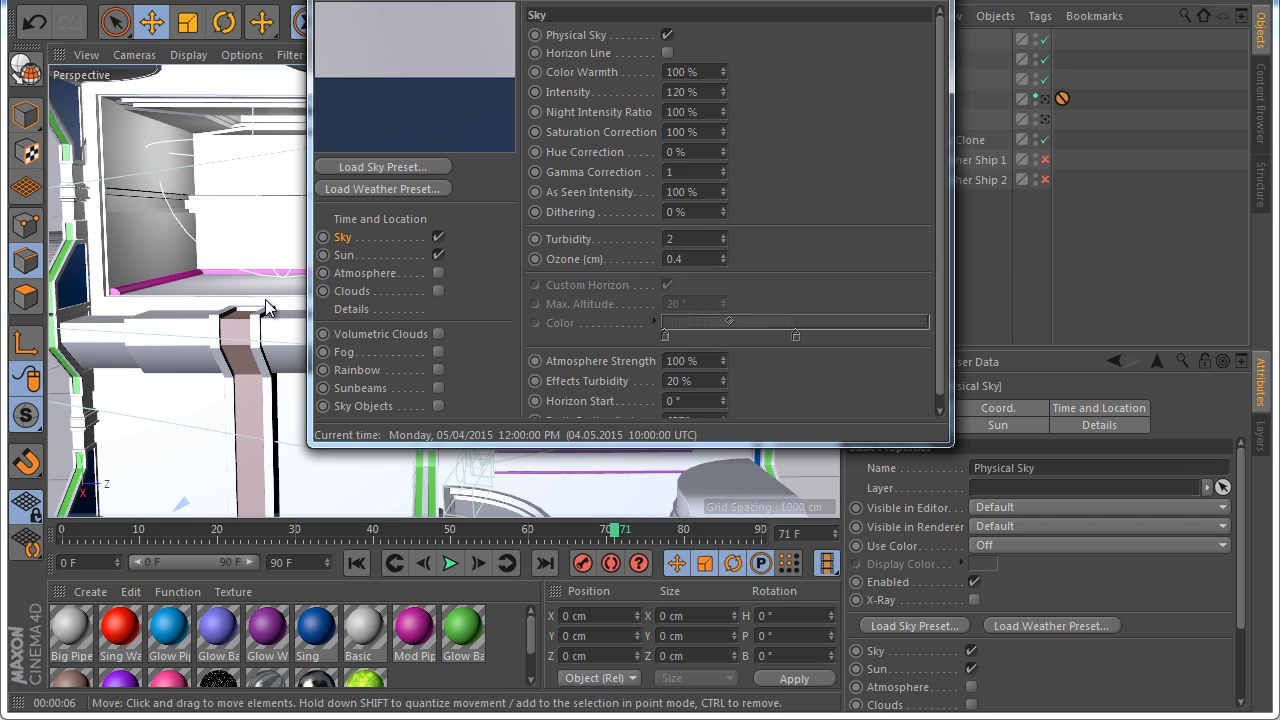
Change the sun's intensity in the Physical Sky settings
left_click(364, 259)
left_click_drag(710, 64, 662, 58)
type("12")
Set the Physical Sky's time of day to 13:00:00 and render the wall
left_click(383, 220)
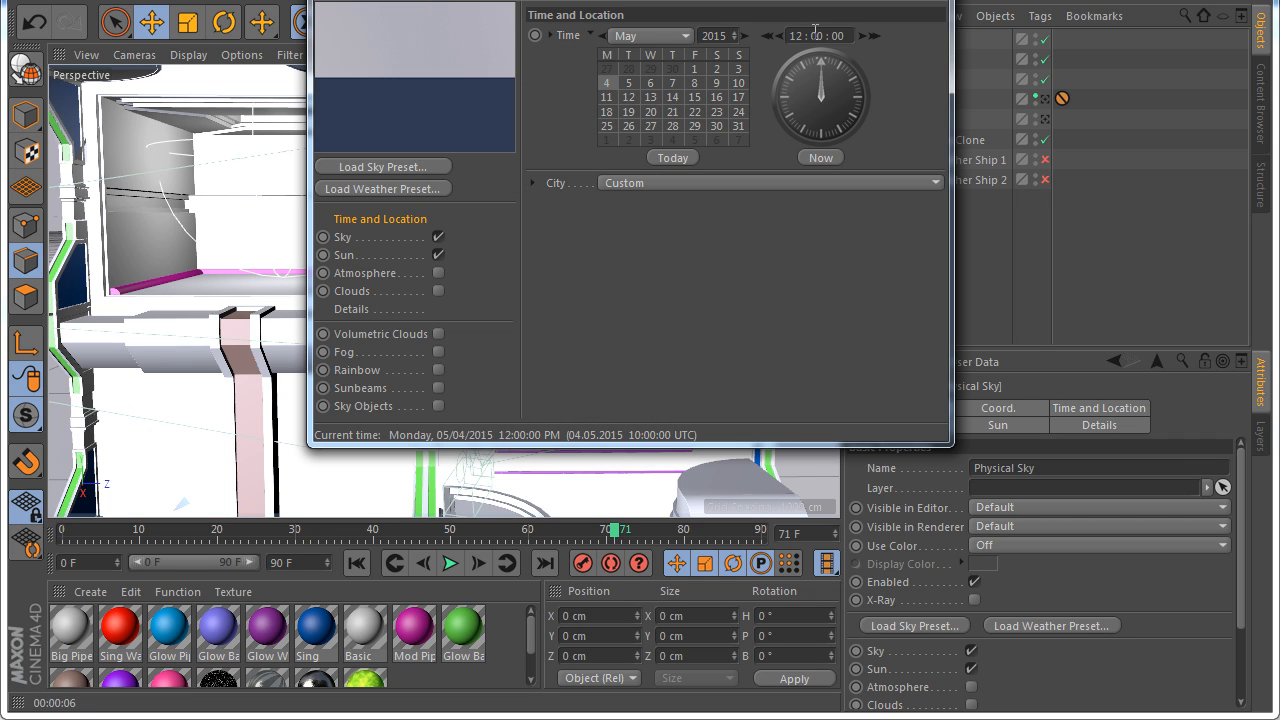
key("Return")
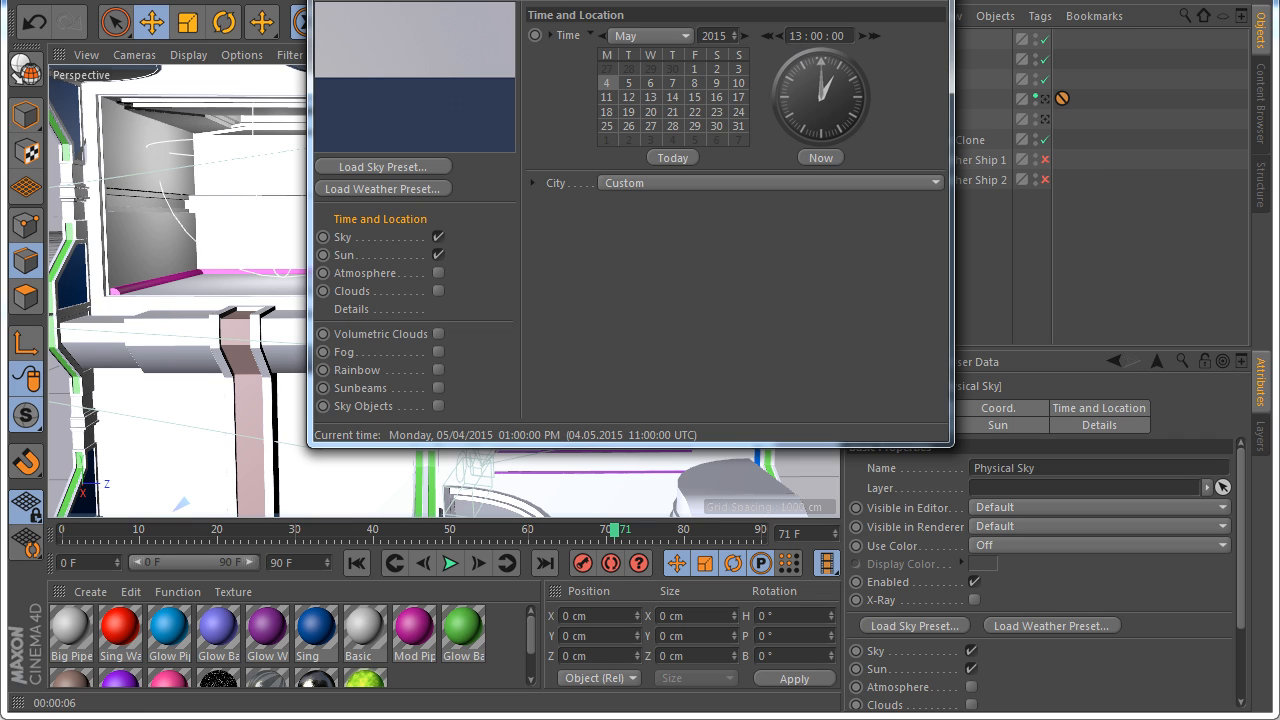
left_click(930, 1)
left_click_drag(798, 52, 642, 411)
left_click_drag(797, 54, 642, 411)
left_click(495, 35)
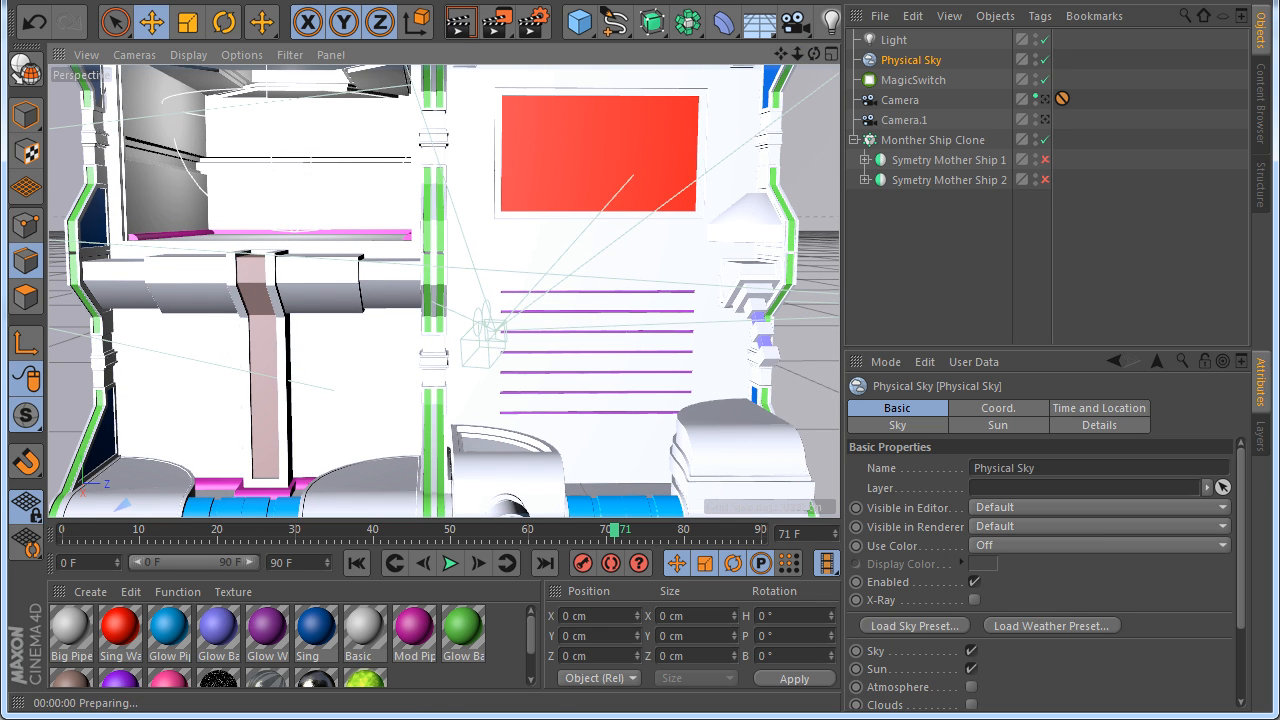
Group the Light and Physical Sky objects and name the group Lights
left_click(893, 40, "ctrl")
right_click(895, 43)
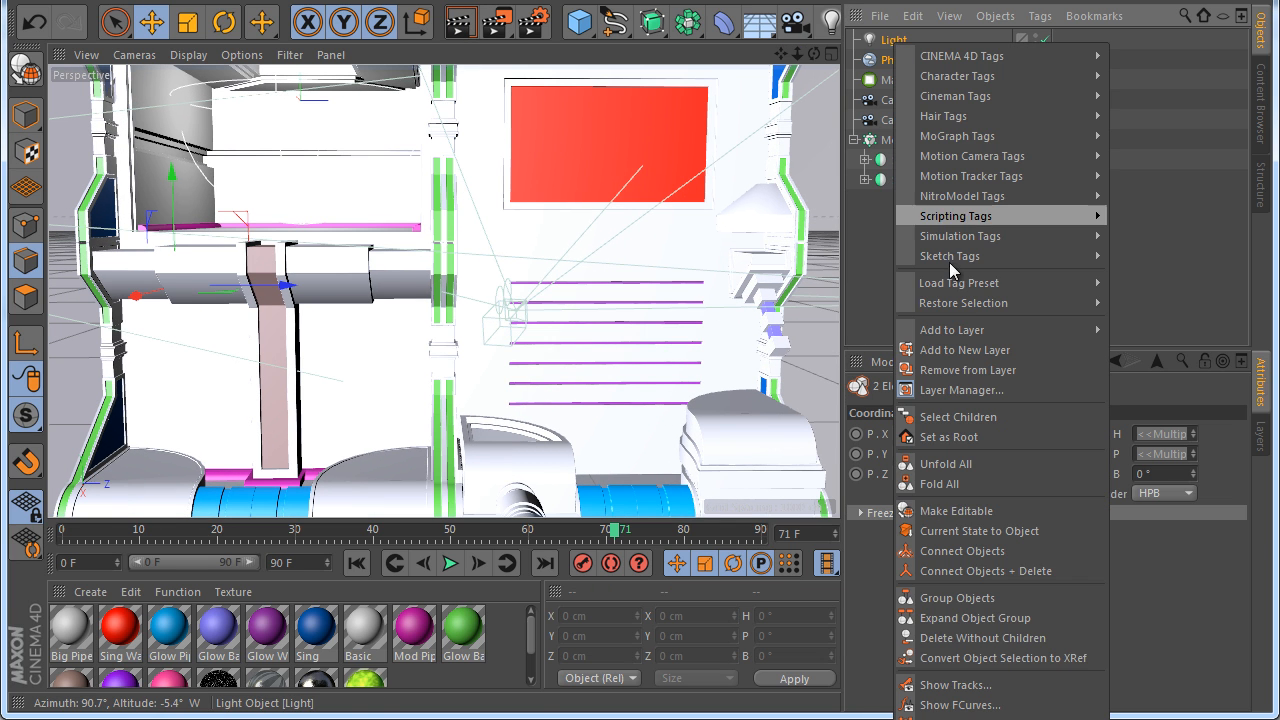
left_click(957, 598)
double_click(895, 40)
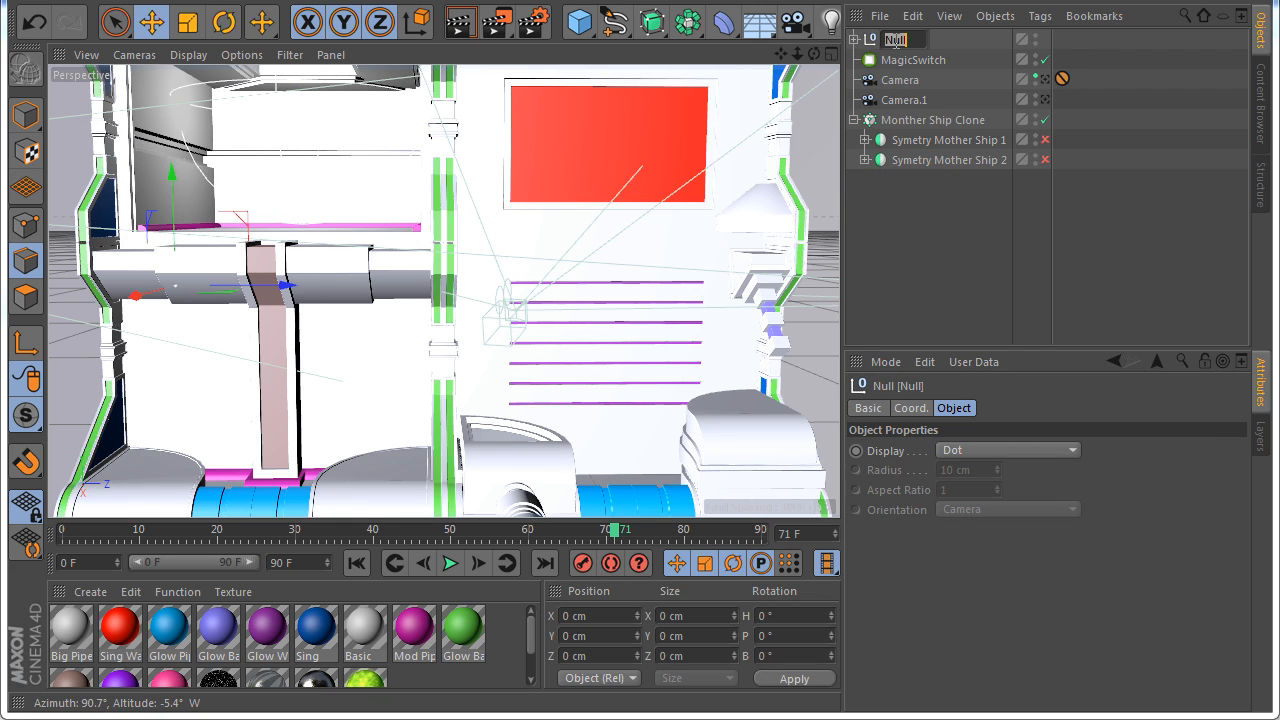
type("Lights")
key("Return")
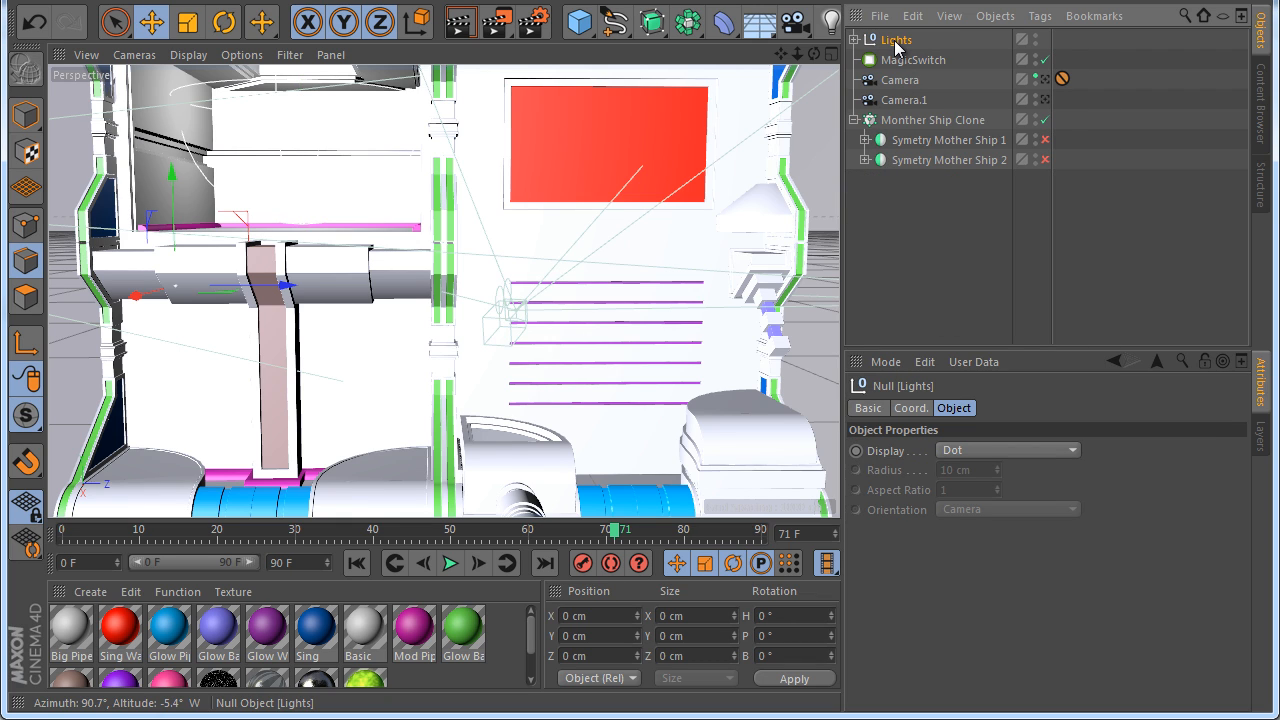
left_click(1116, 248)
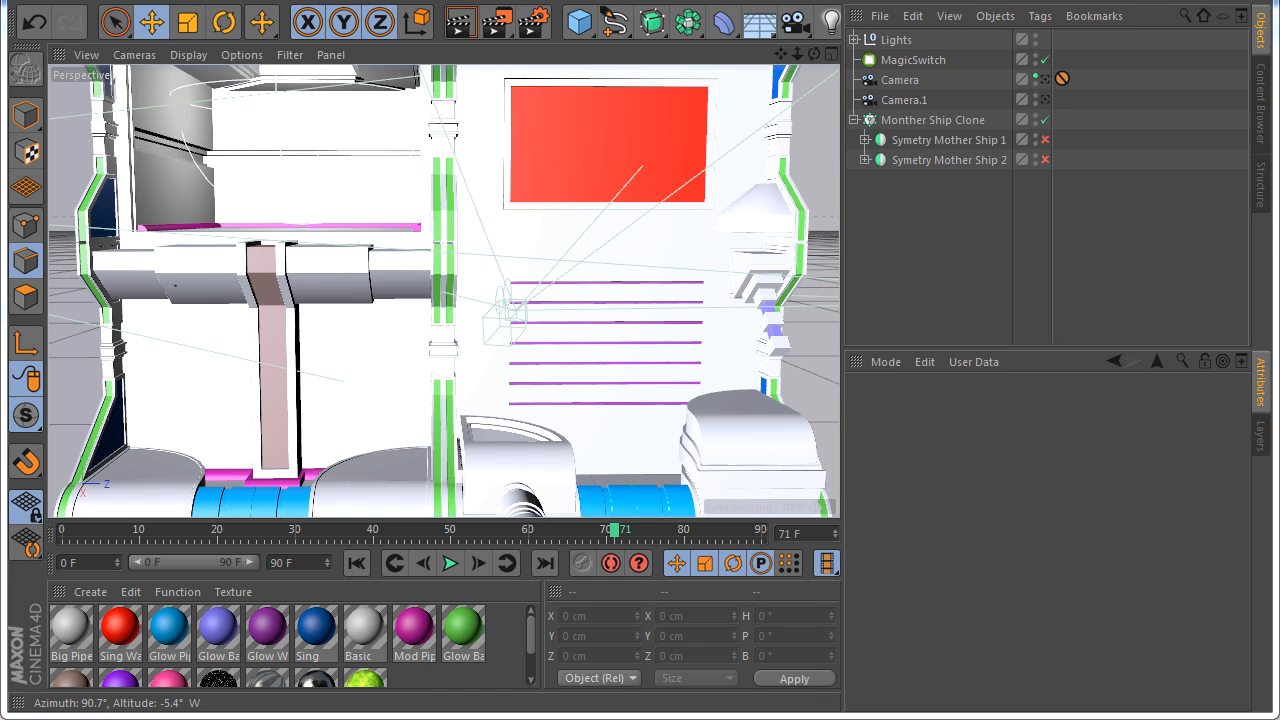
Switch to the MYBP (User) layout and dock the Texture window beside the 3D view
left_click(1133, 5)
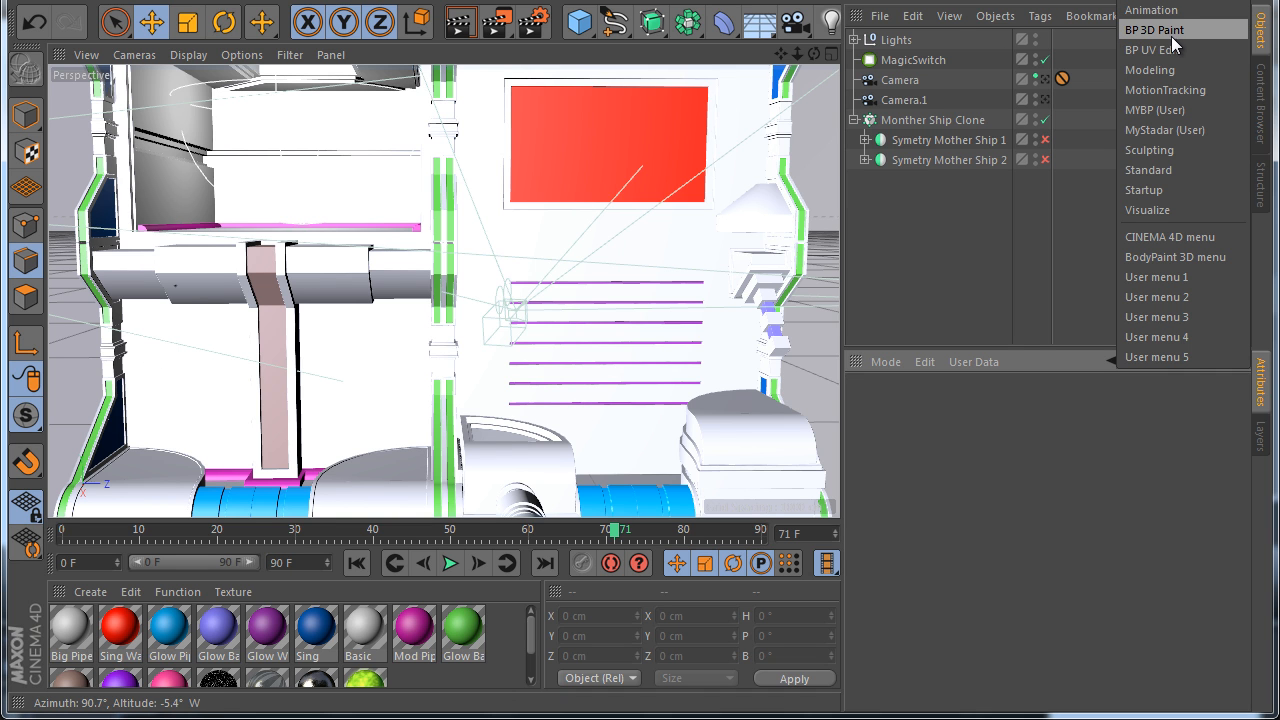
left_click(1155, 111)
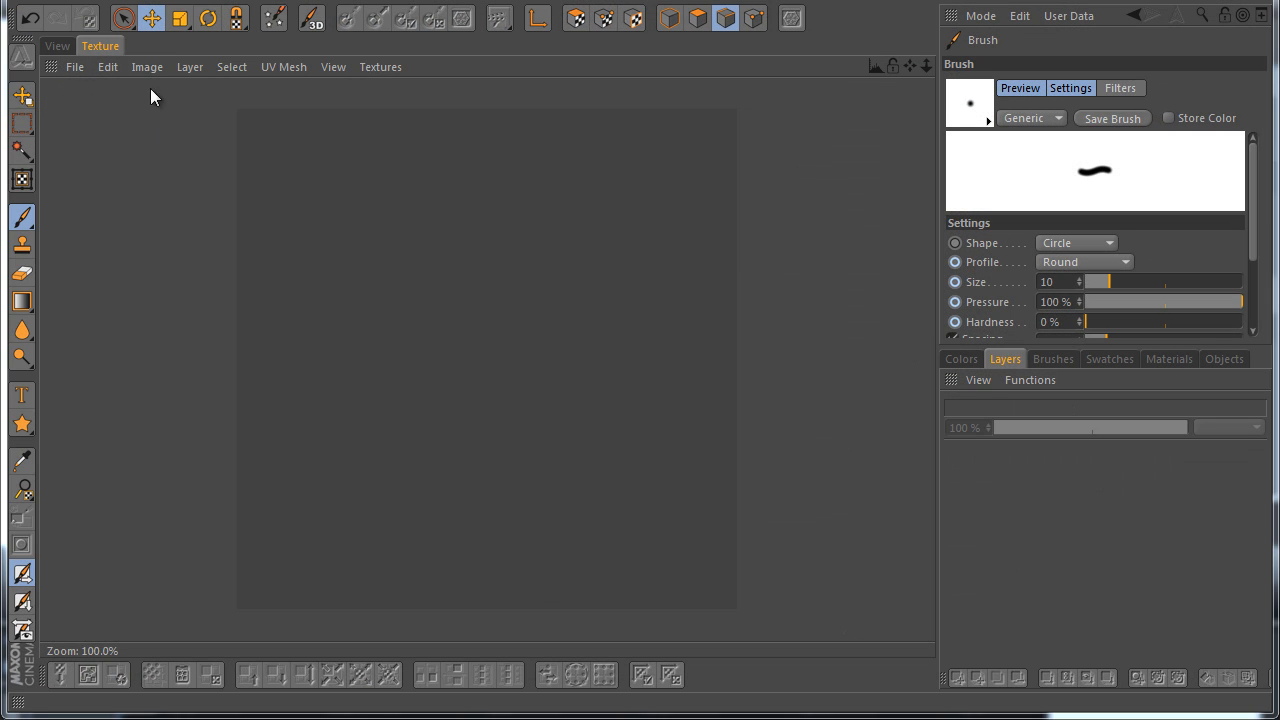
right_click(107, 49)
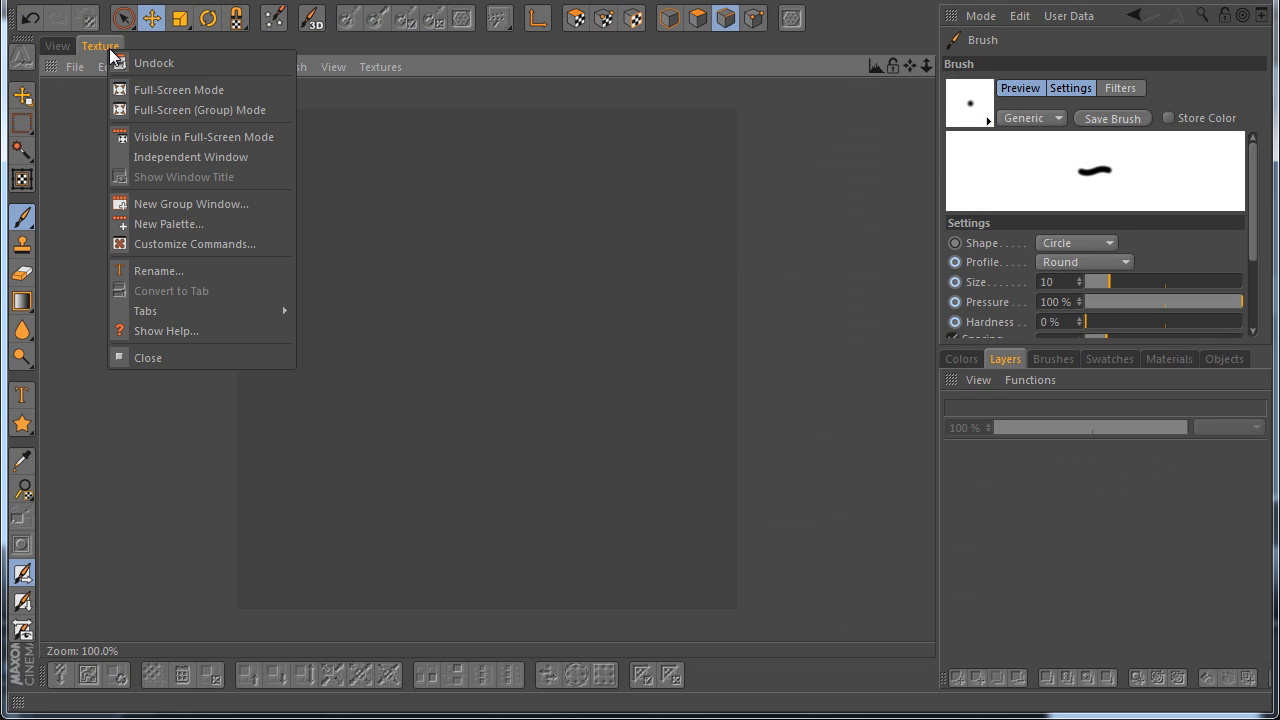
left_click(132, 63)
left_click_drag(208, 40, 339, 194)
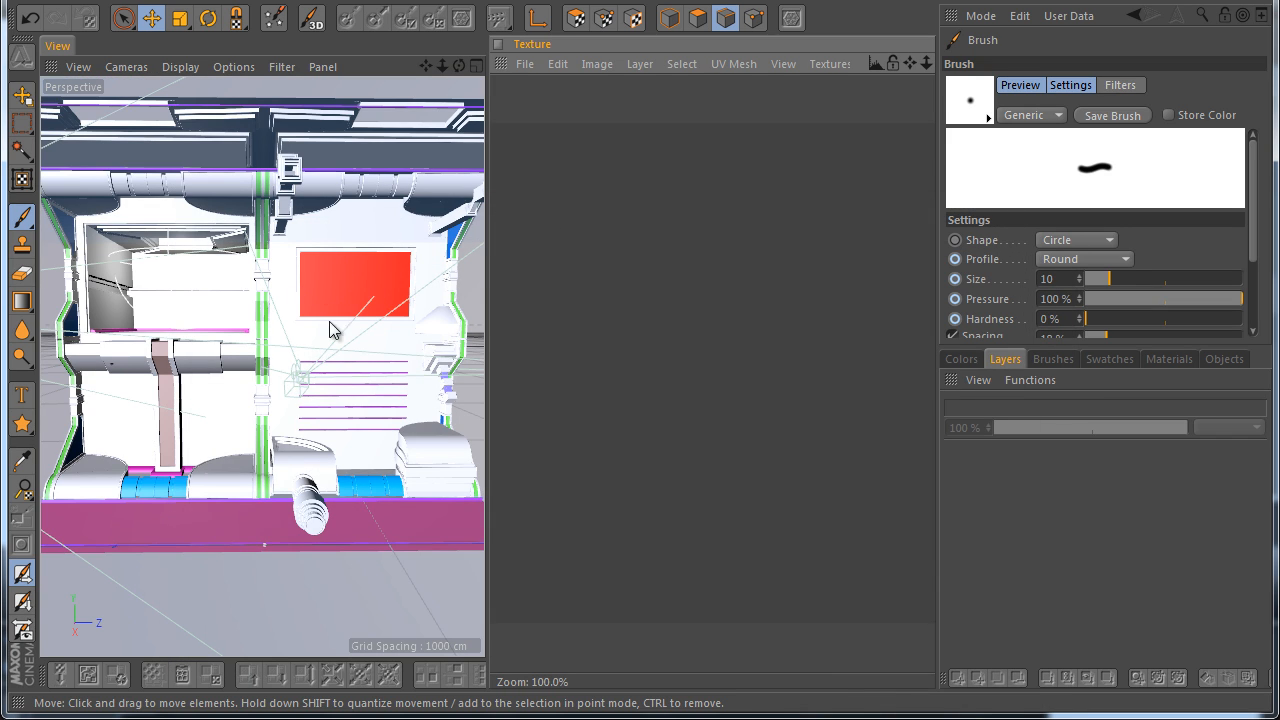
left_click_drag(486, 290, 488, 291)
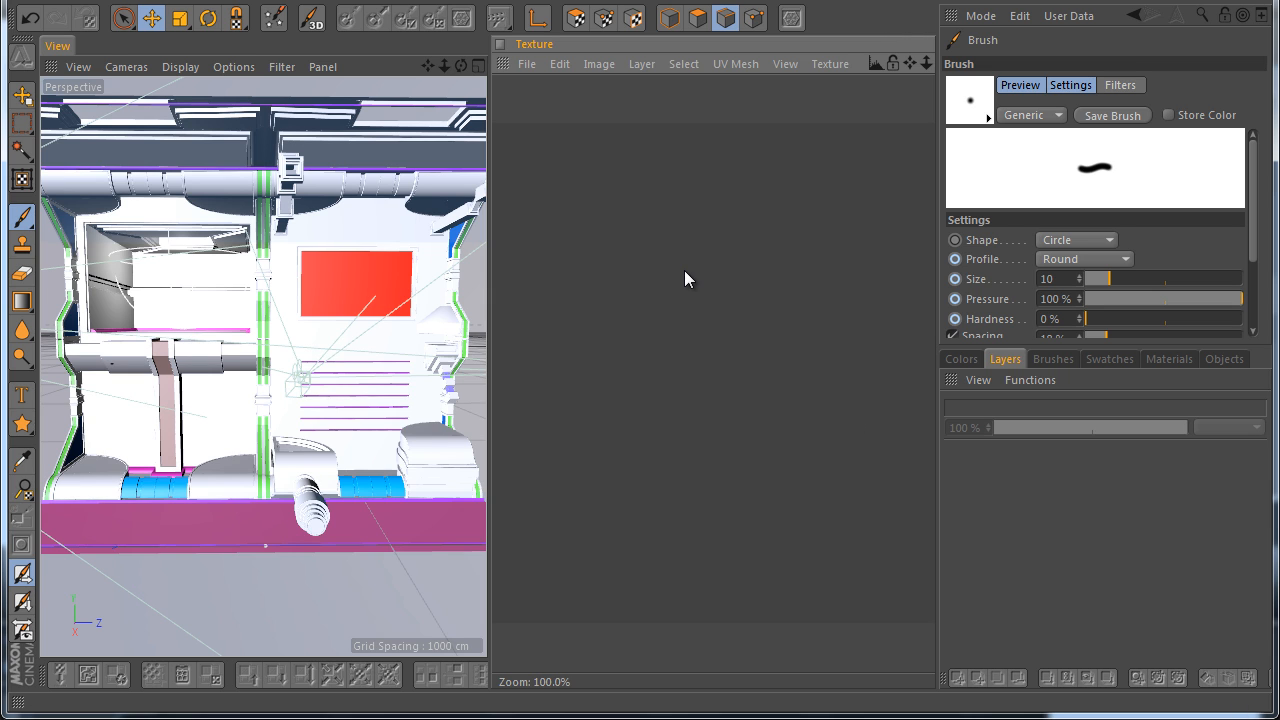
Add the Render View command to the row of icons above the 3D view, close the customization windows and render the view
left_click(466, 1)
left_click(467, 5)
left_click_drag(478, 1, 570, 104)
right_click(592, 216)
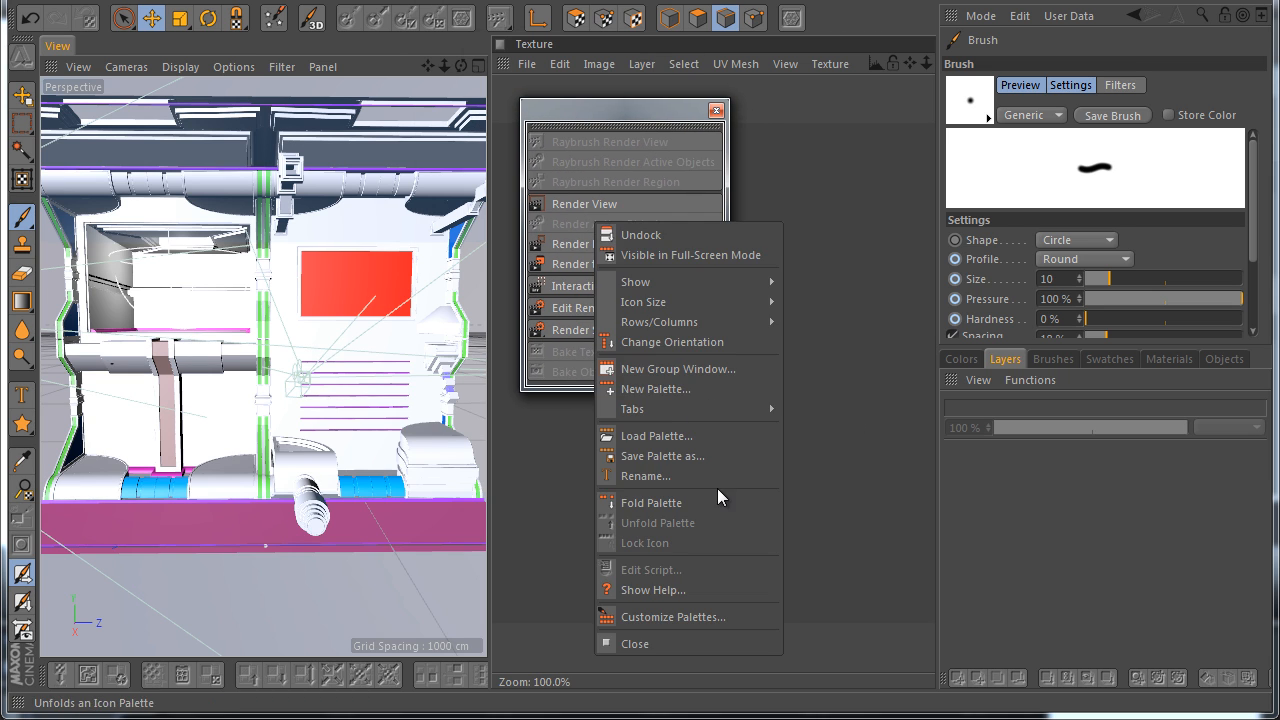
left_click(700, 619)
left_click_drag(632, 173, 702, 458)
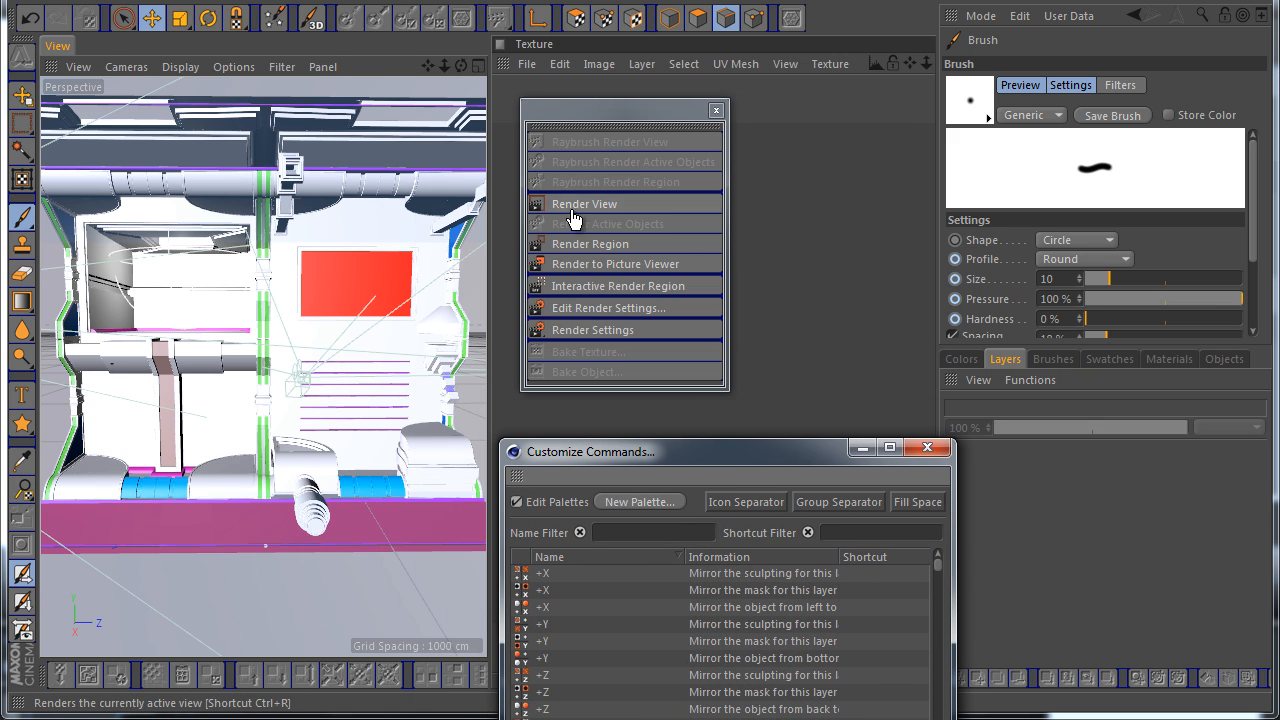
left_click_drag(575, 206, 346, 20)
left_click(927, 447)
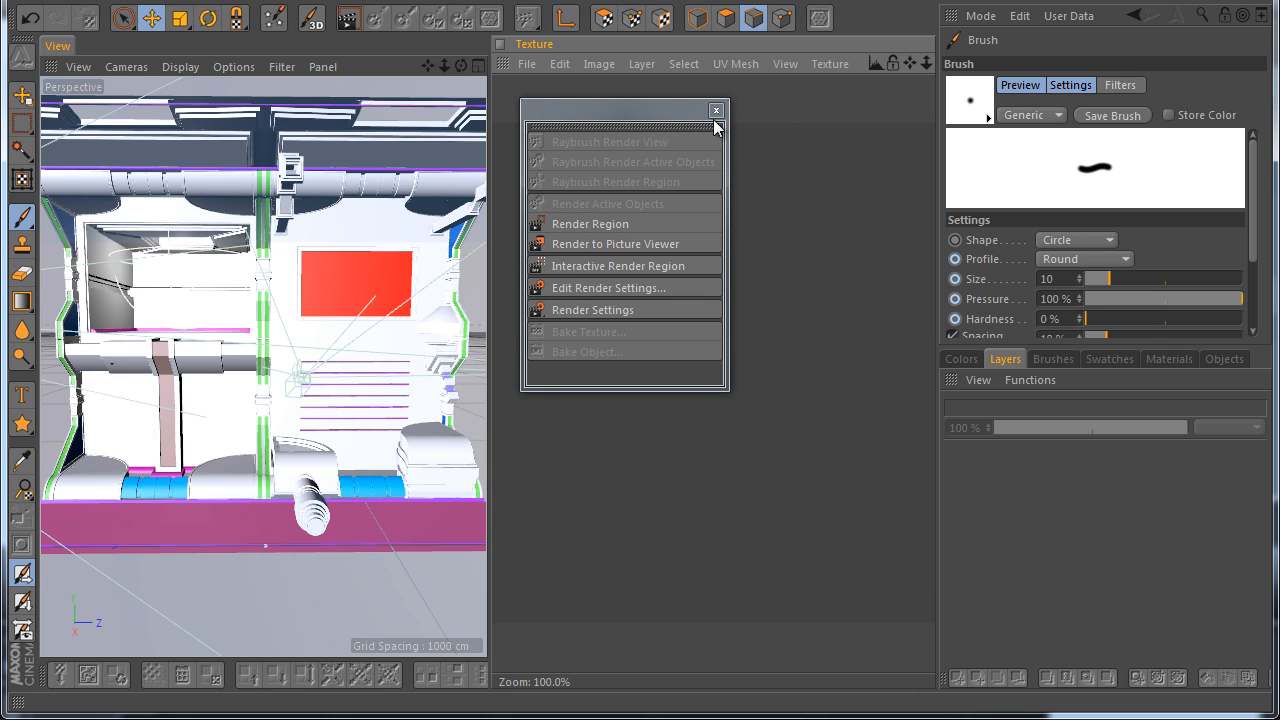
left_click(716, 110)
left_click(348, 20)
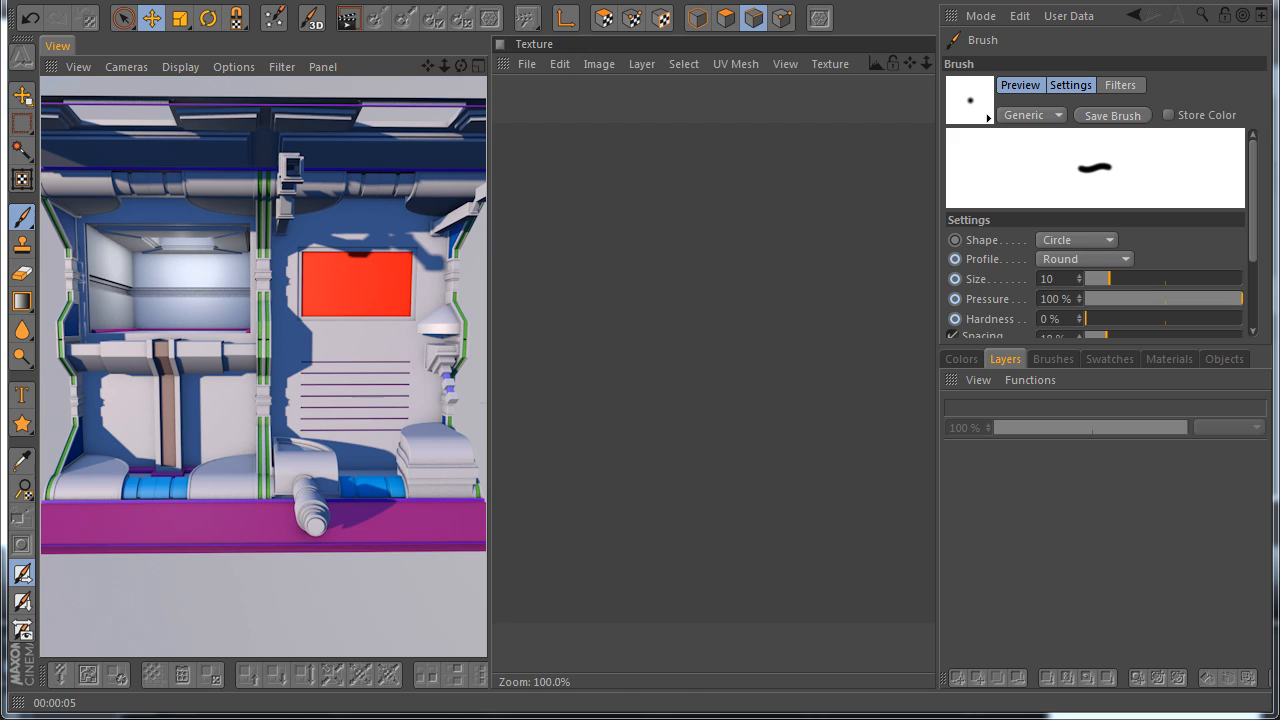
Create a new 1024 x 1024 pixel, 8-bit RGB texture with a black background
scroll(718, 441, "down", 1)
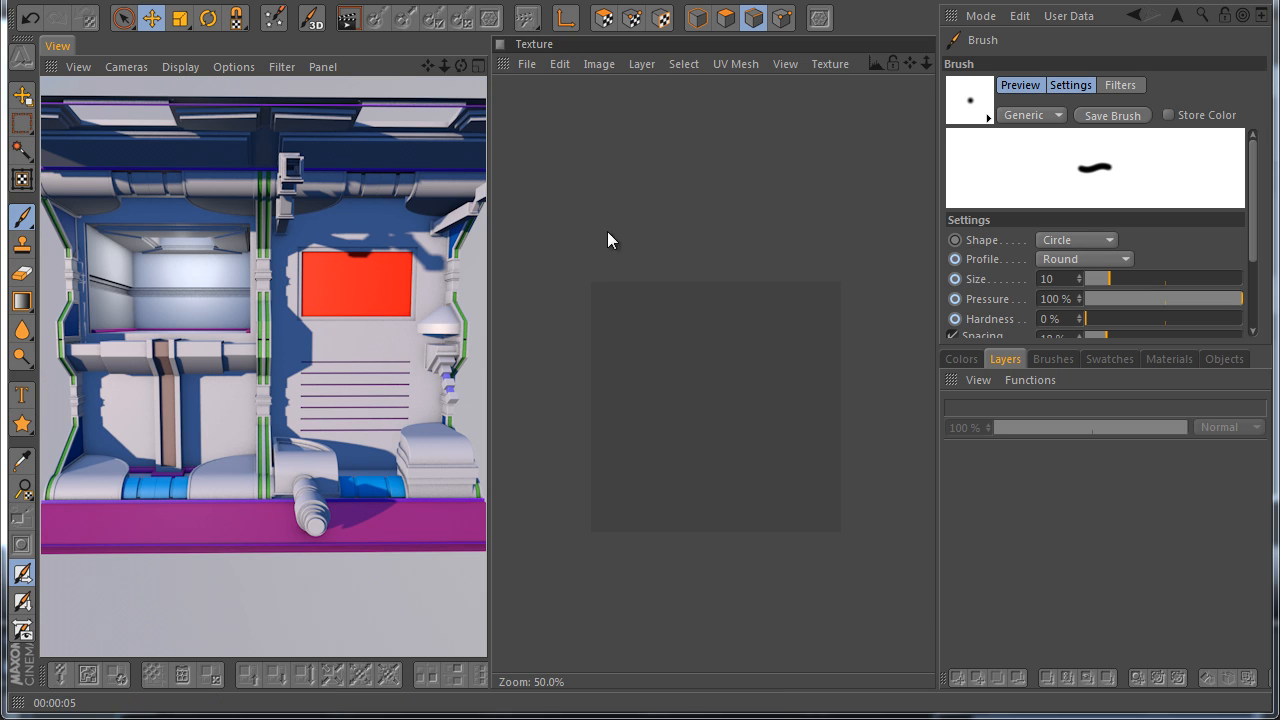
left_click(527, 64)
left_click(531, 90)
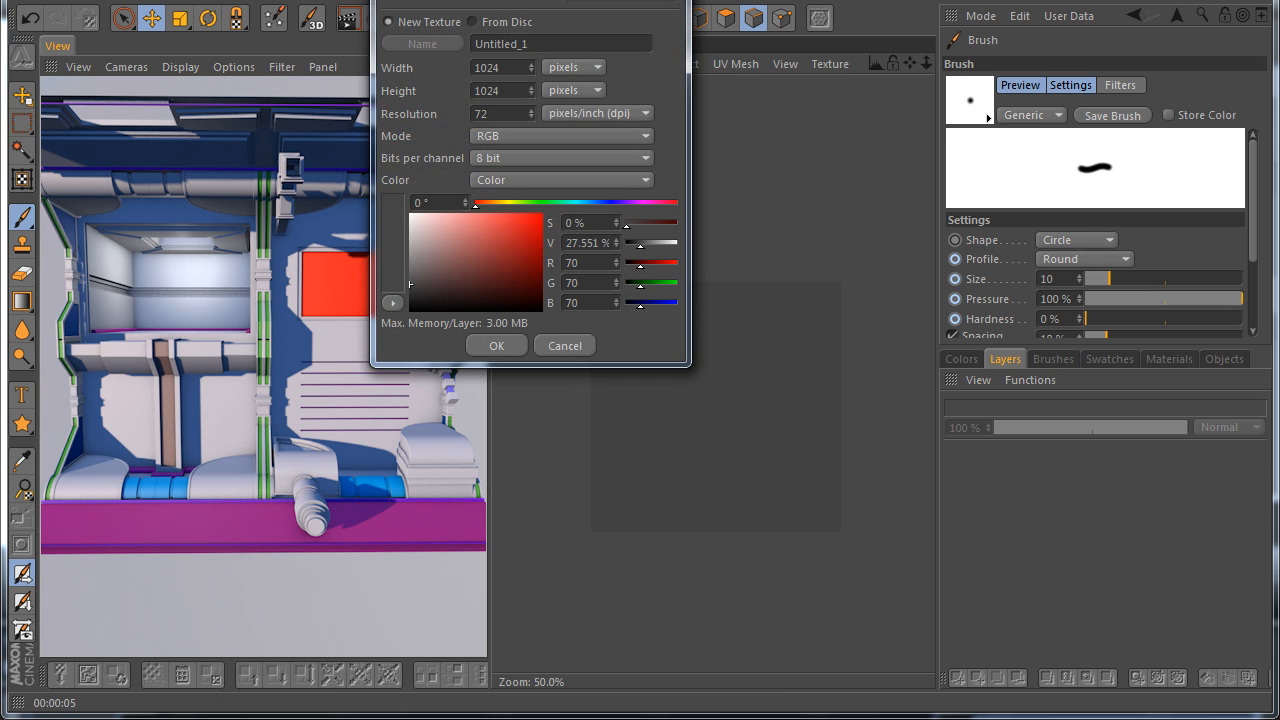
left_click_drag(558, 445, 522, 487)
left_click(645, 510)
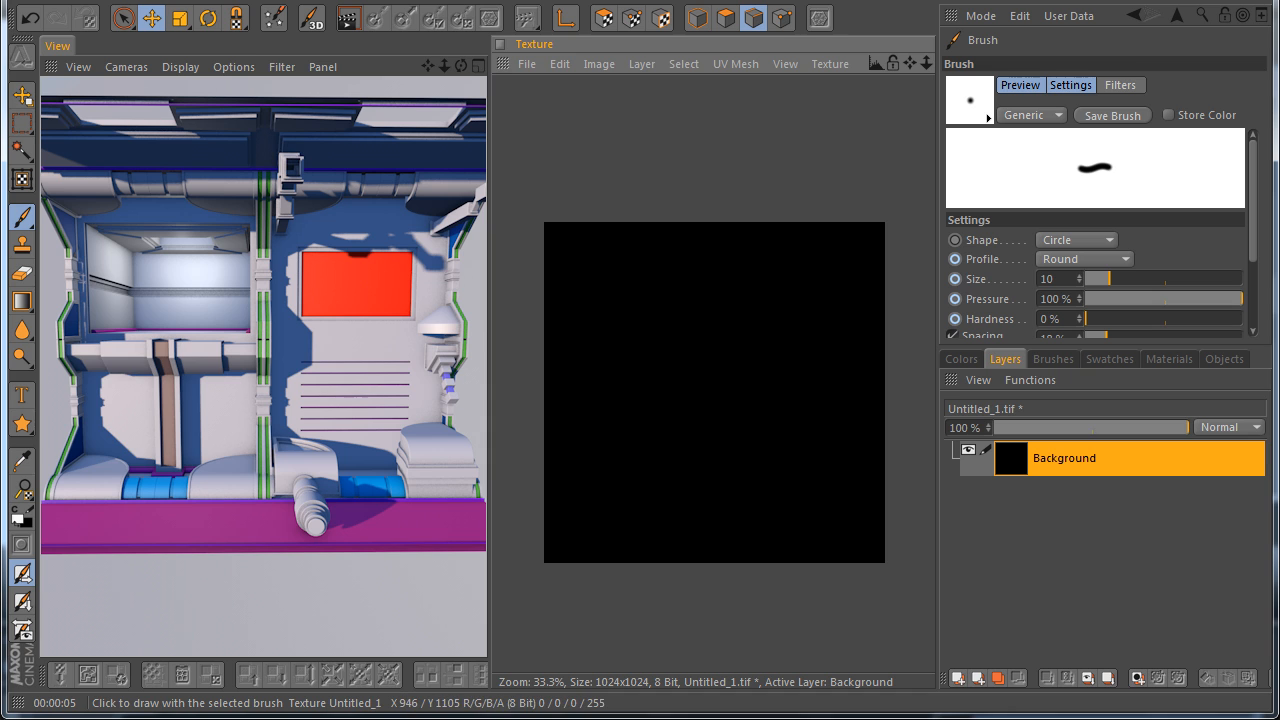
Save the new texture as Basic Metal Wall.tif in the TIFF (PSD Layers) format
left_click(526, 64)
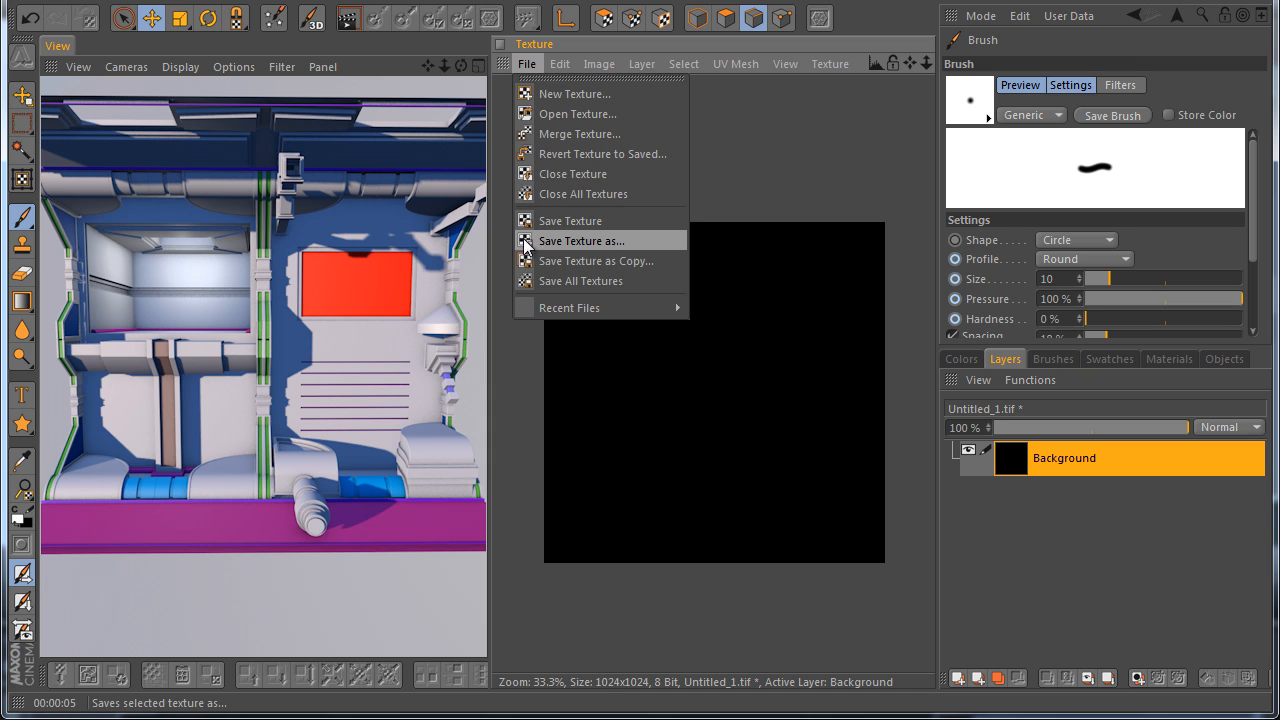
left_click(570, 245)
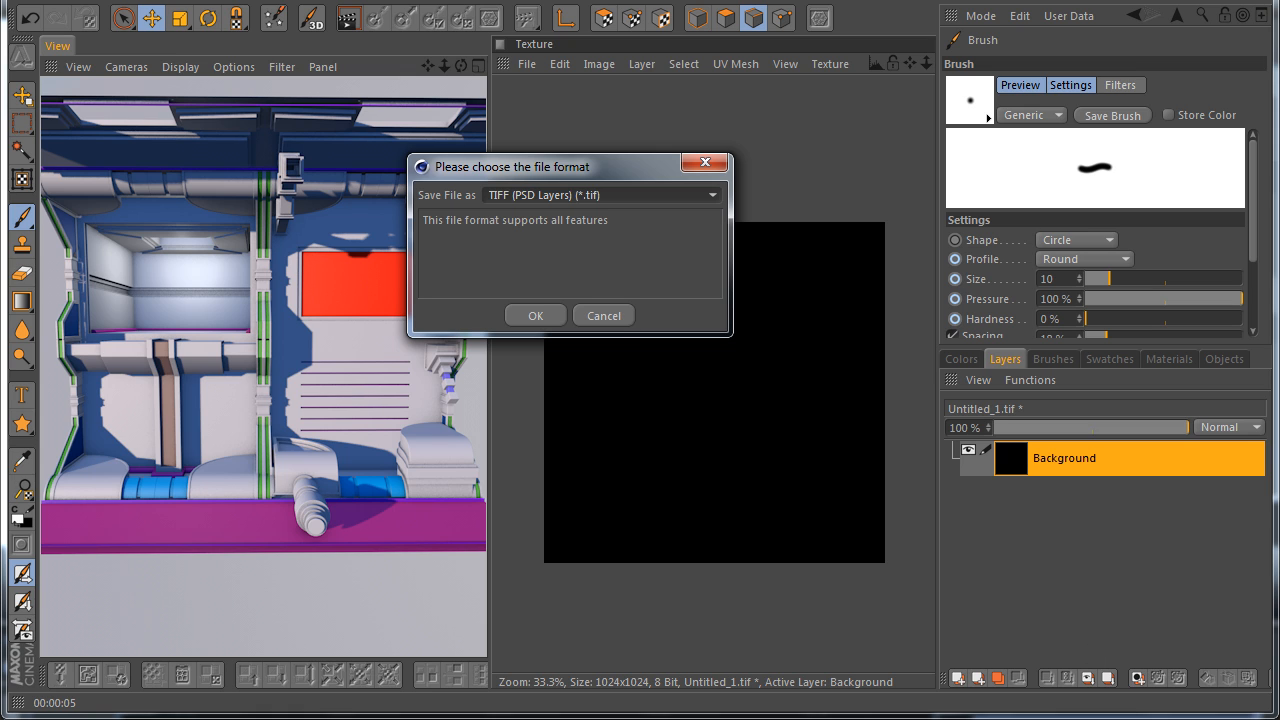
key("Return")
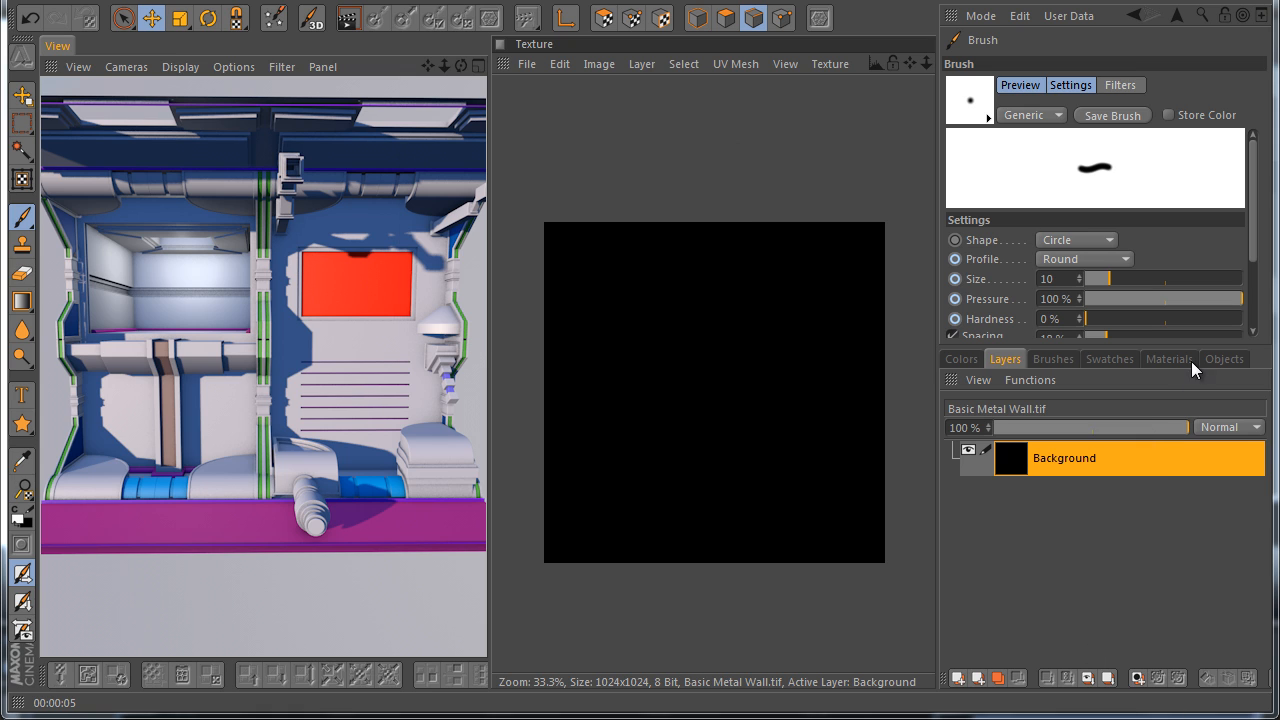
Open the material of the Basic object under Mother Ship Parts 1 and enable its Normal channel
left_click(1222, 359)
left_click(959, 503)
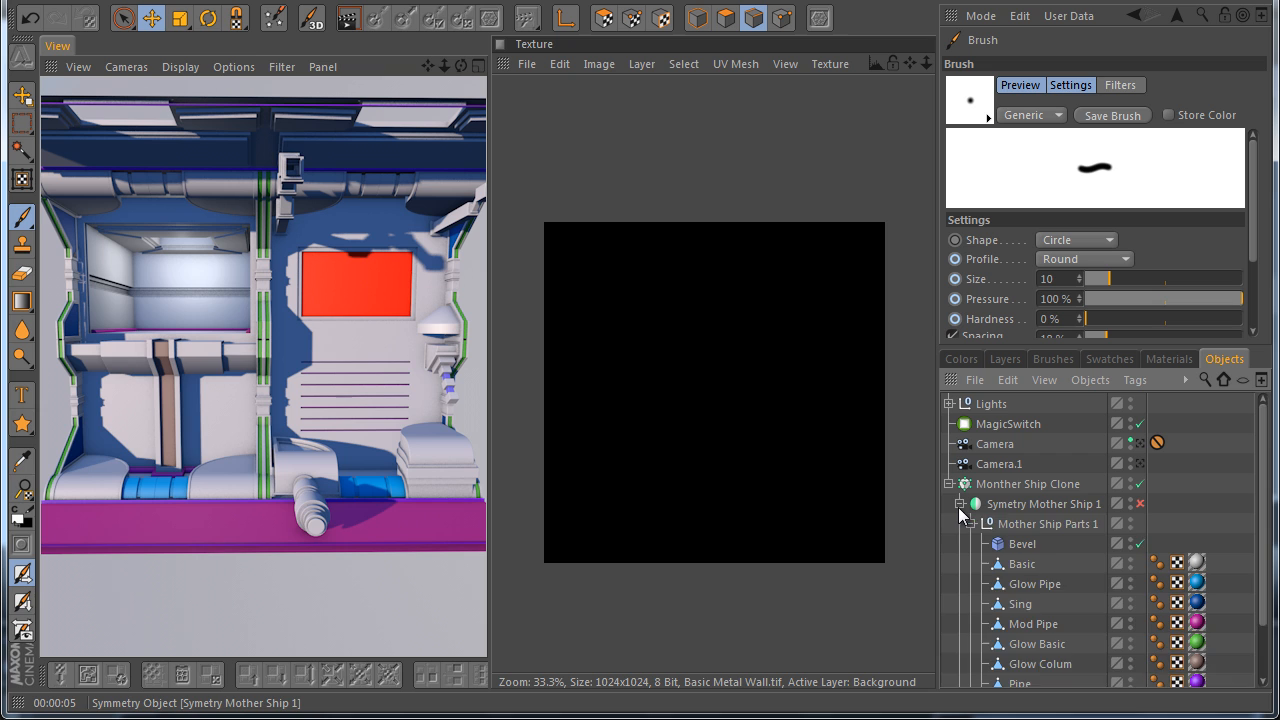
double_click(1196, 497)
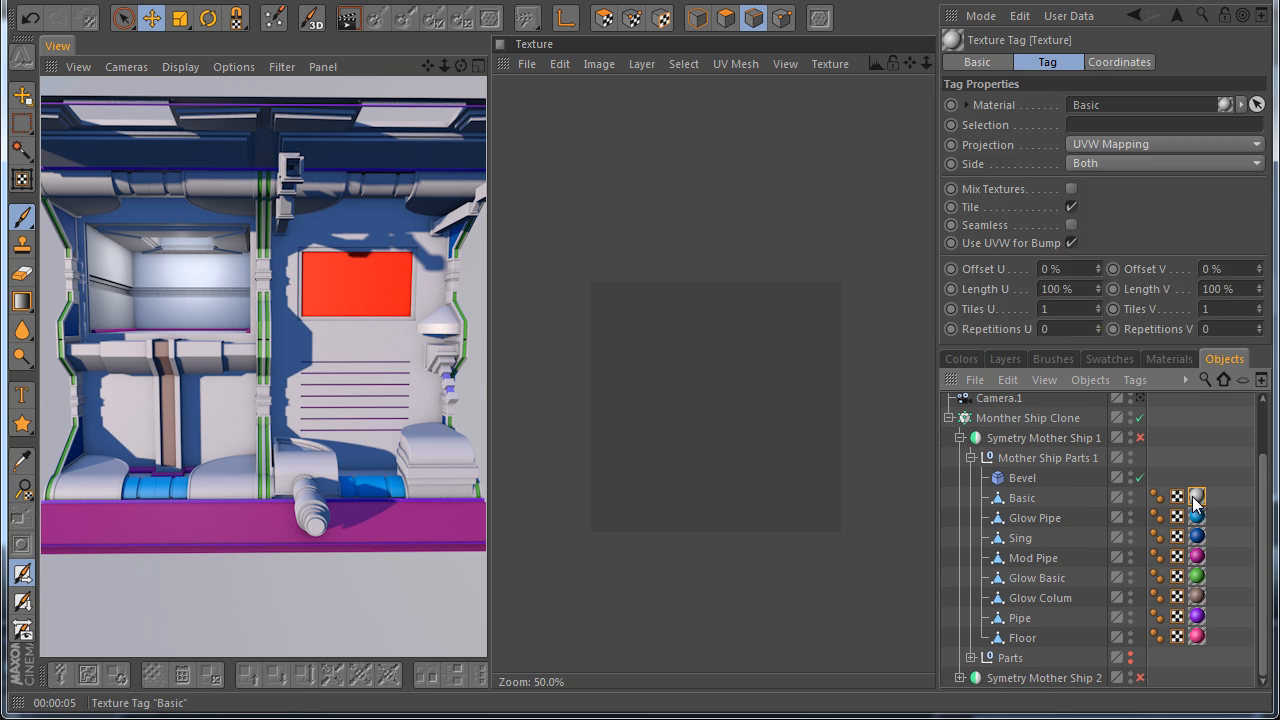
scroll(1025, 184, "up", 3)
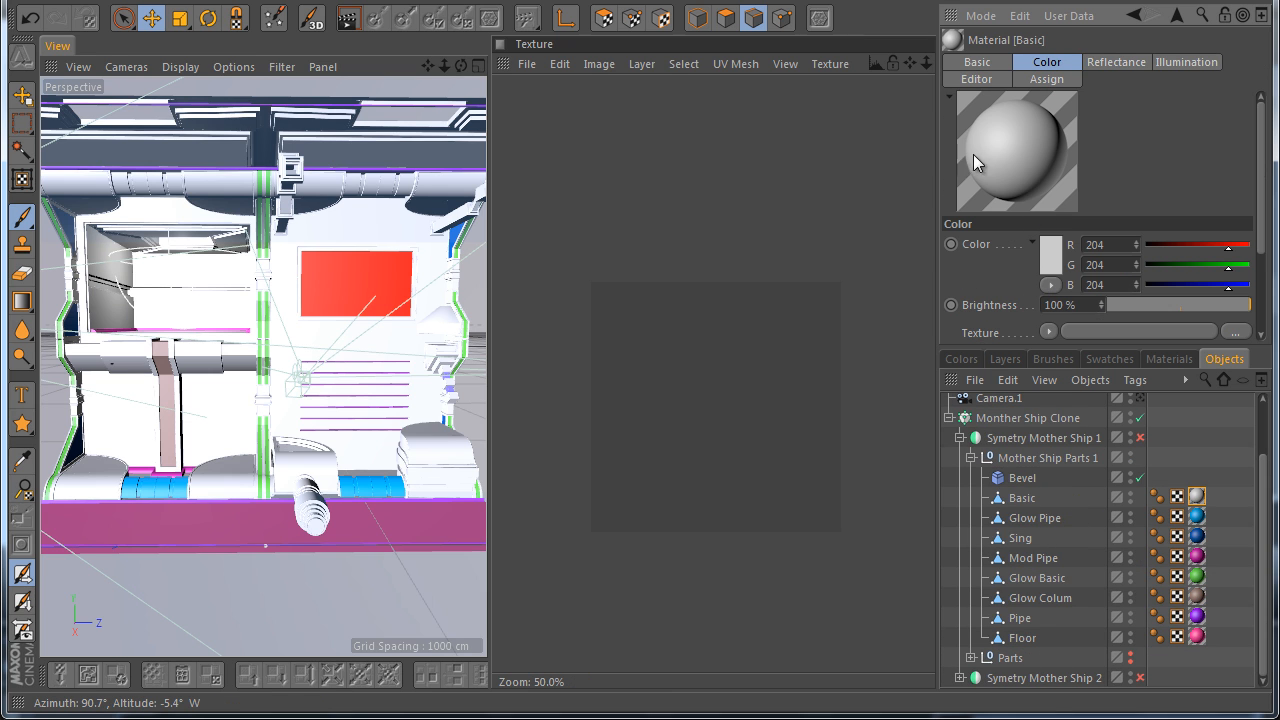
scroll(1065, 165, "down", 3)
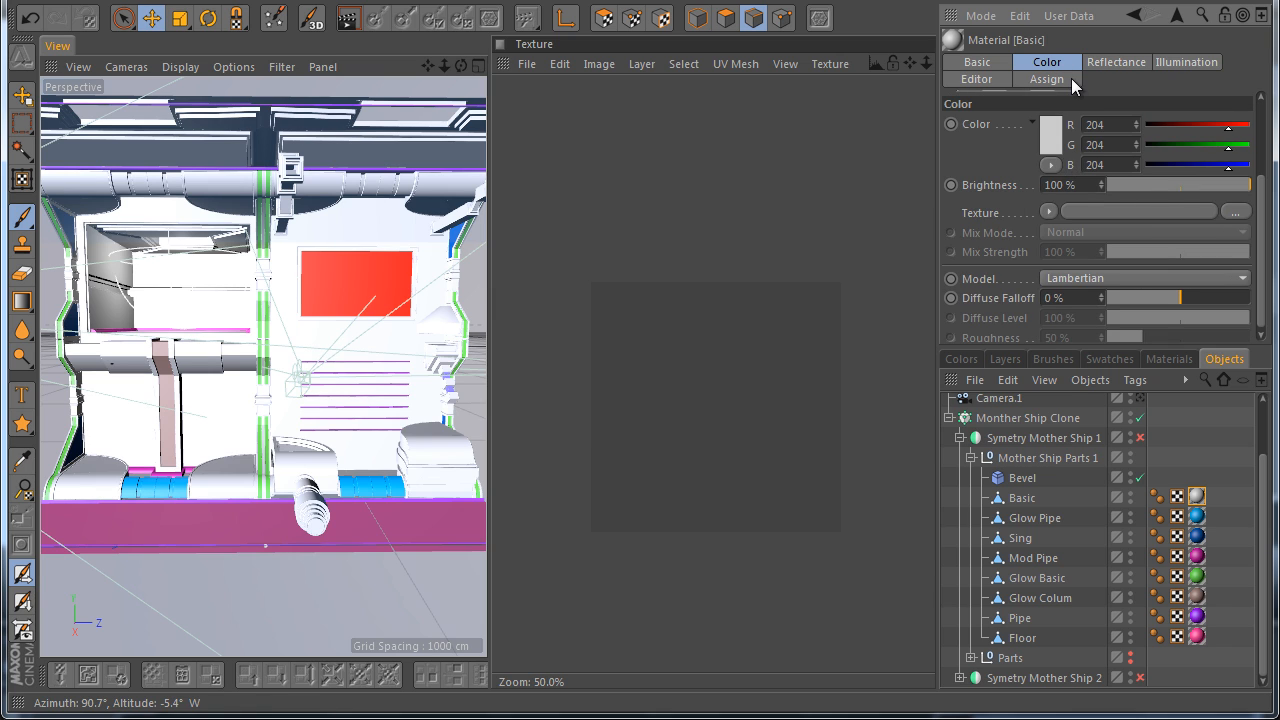
left_click(978, 62)
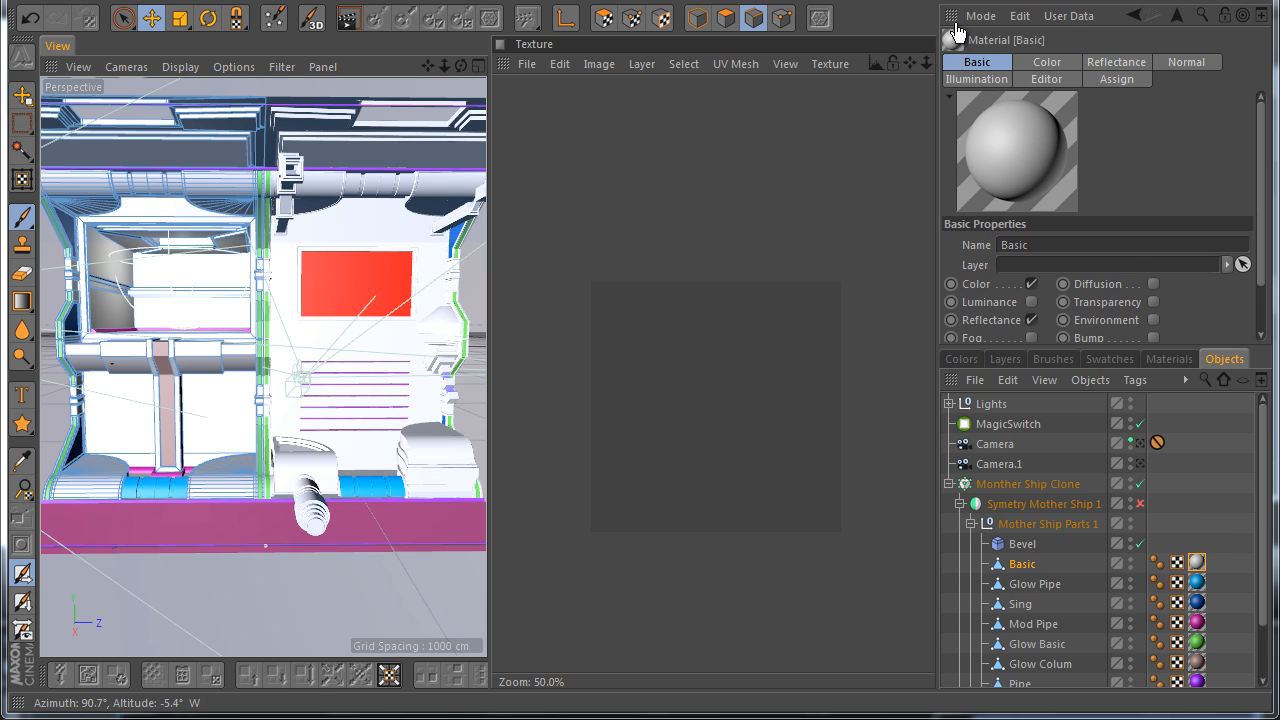
Undock the material's Attributes manager into a larger floating window over the texture area
left_click(951, 15)
left_click(974, 23)
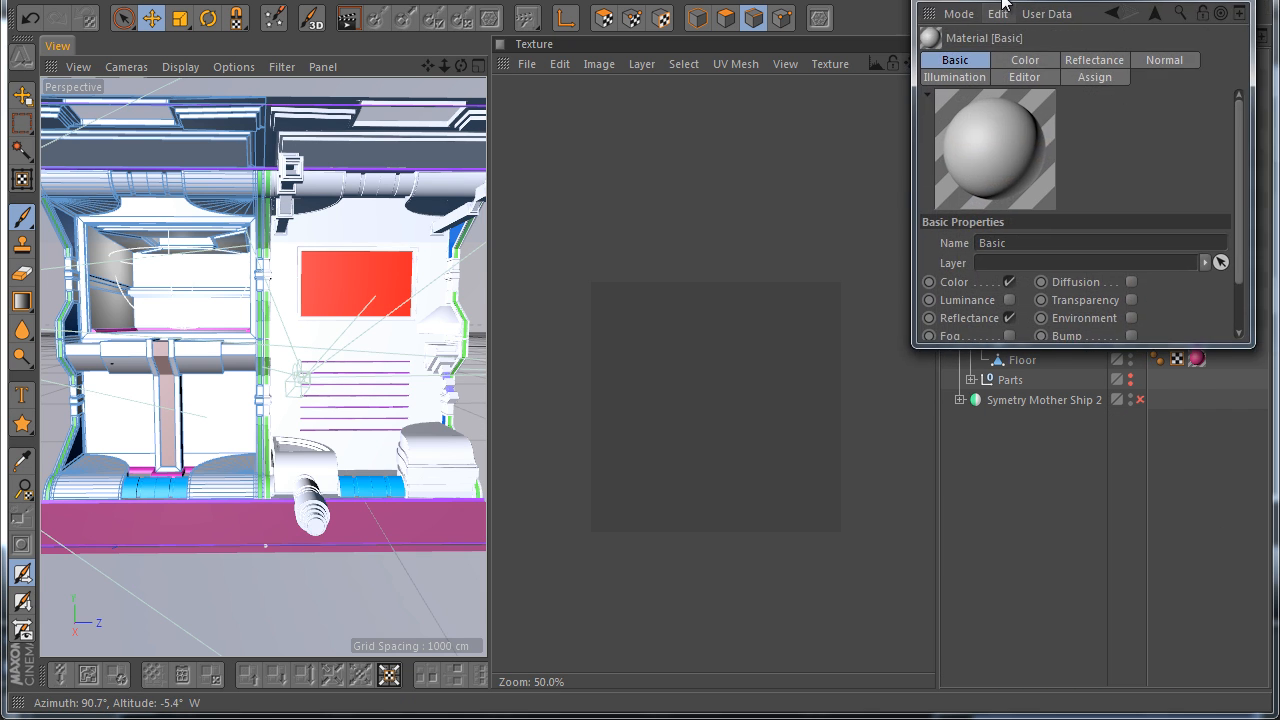
left_click_drag(521, 413, 695, 556)
left_click_drag(398, 71, 748, 67)
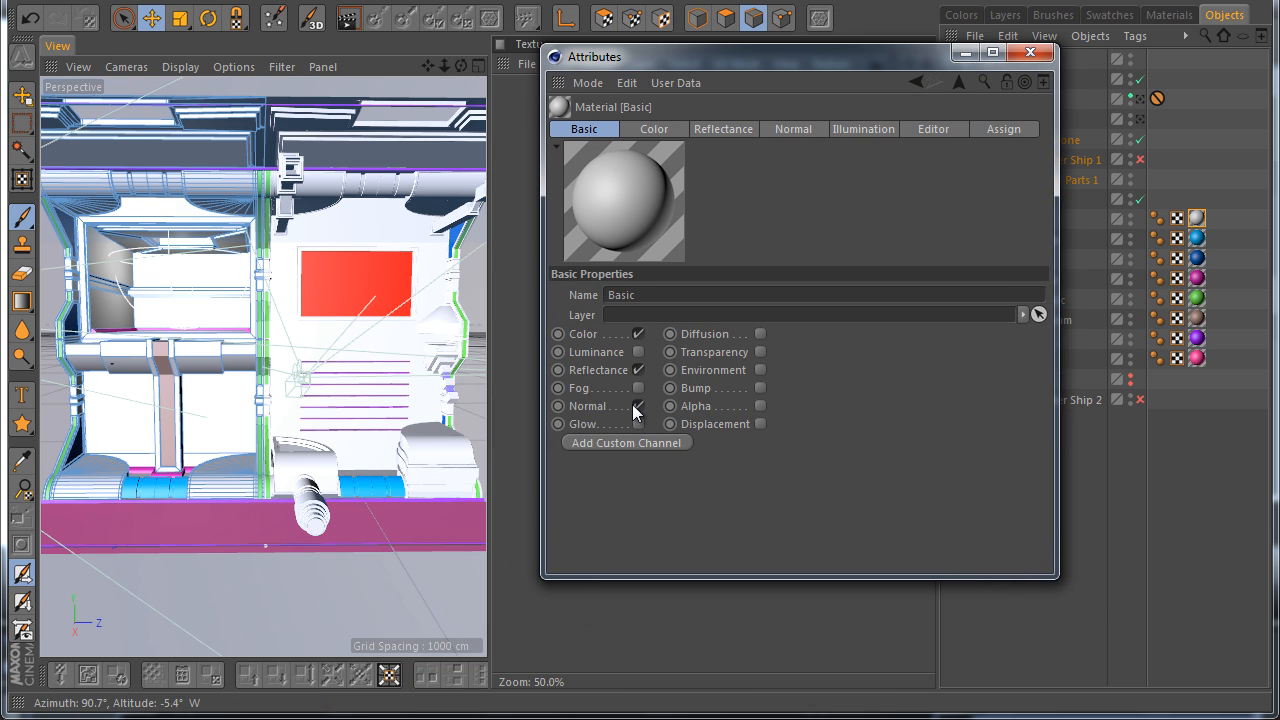
Load a Normalizer shader as the texture of the Basic material's Normal channel
left_click(793, 129)
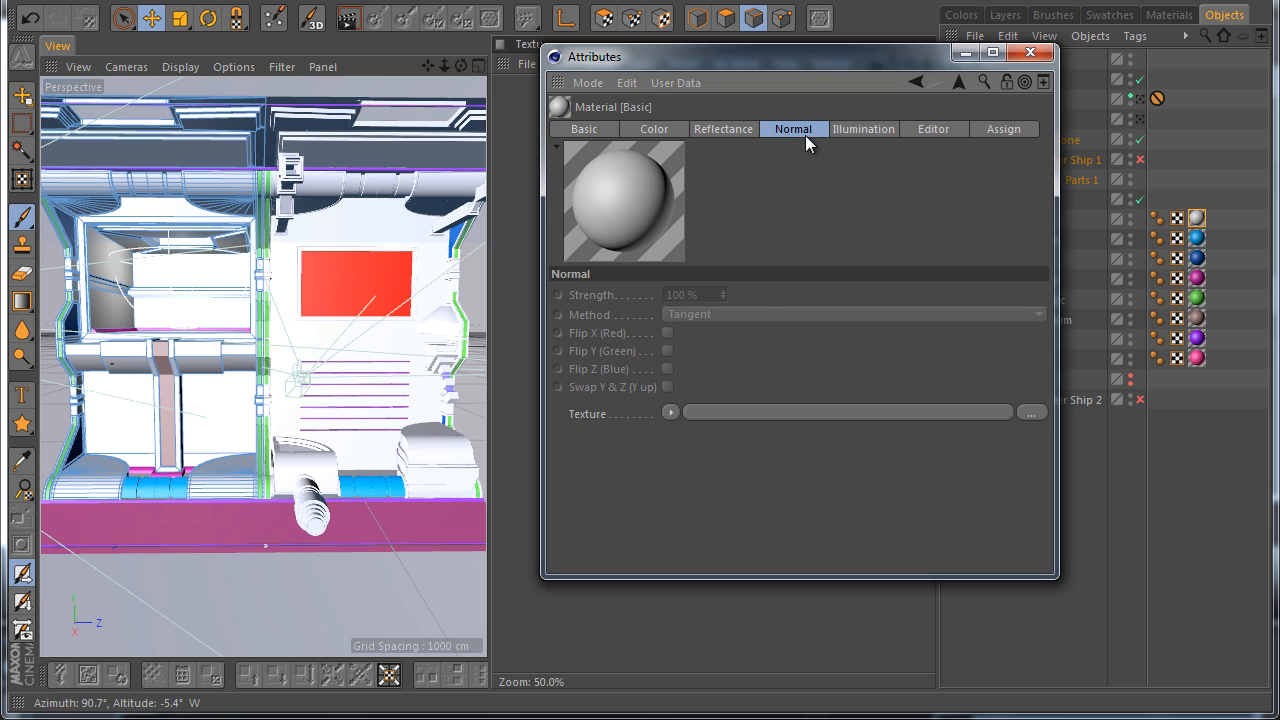
left_click_drag(760, 56, 737, 0)
left_click(648, 350)
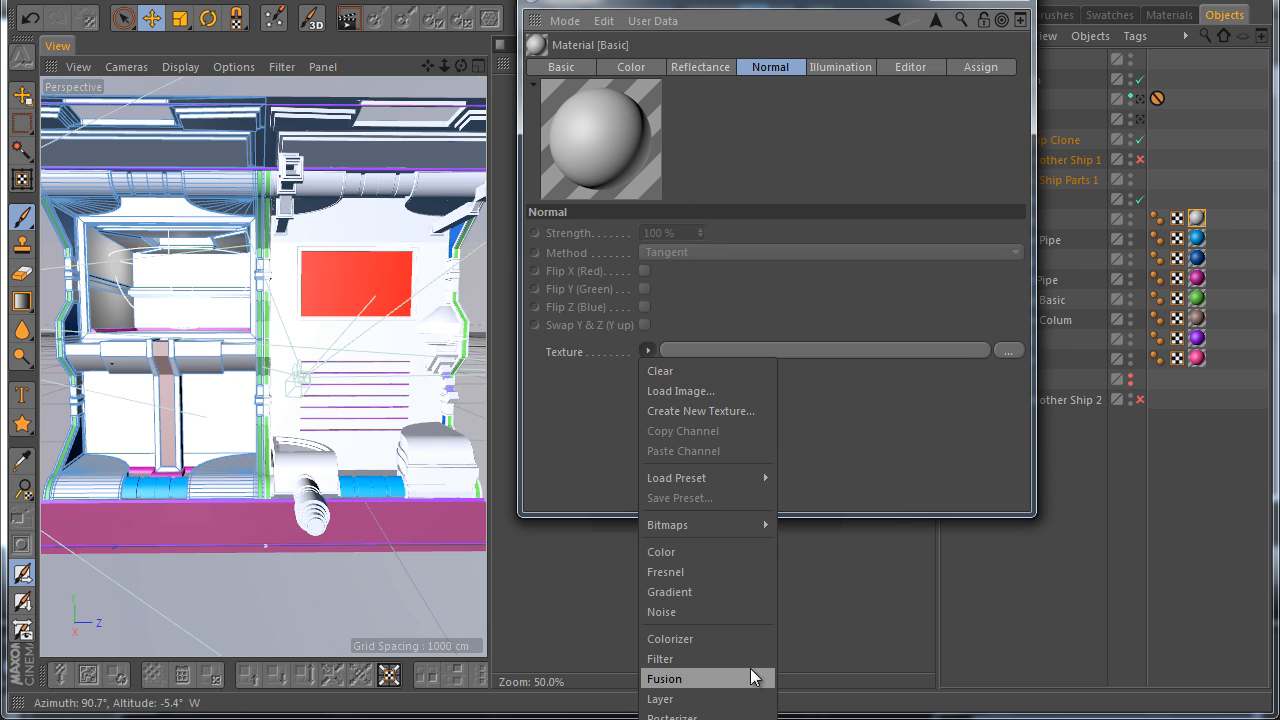
mouse_move(745, 712)
left_click(835, 655)
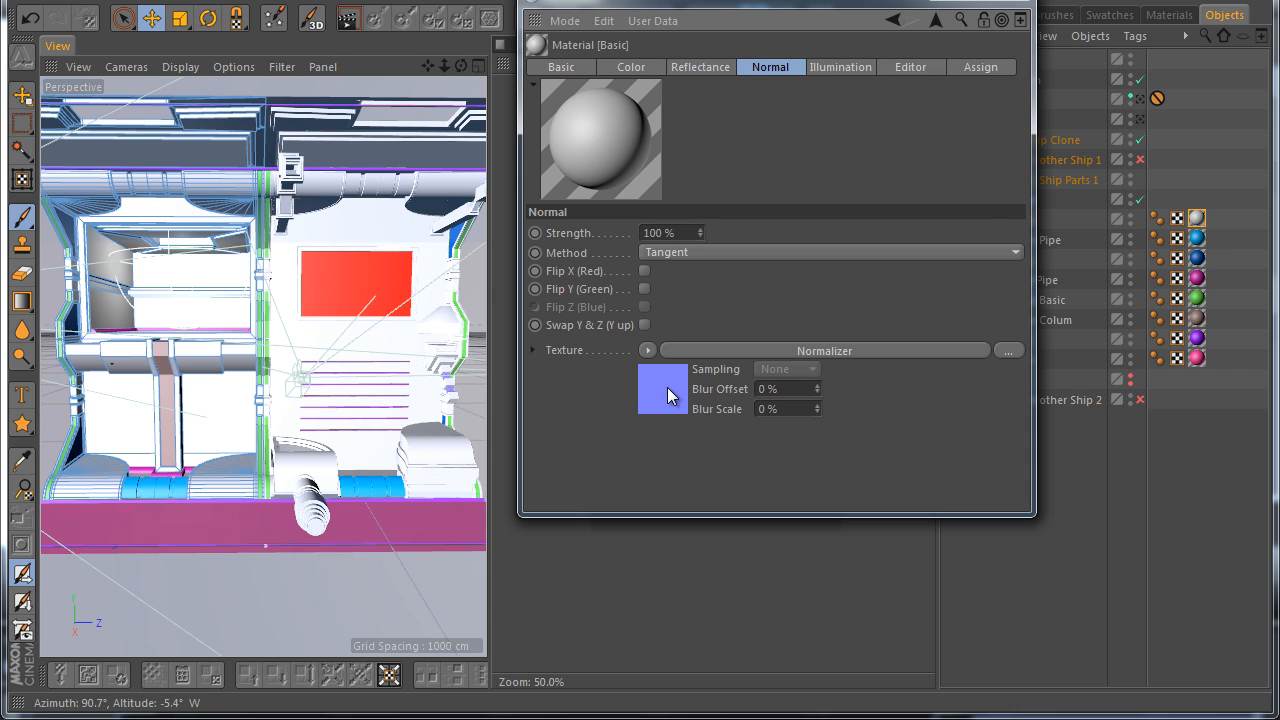
Load Basic Metal Wall.tif into the Normalizer shader and set its sampling to SAT
left_click(667, 387)
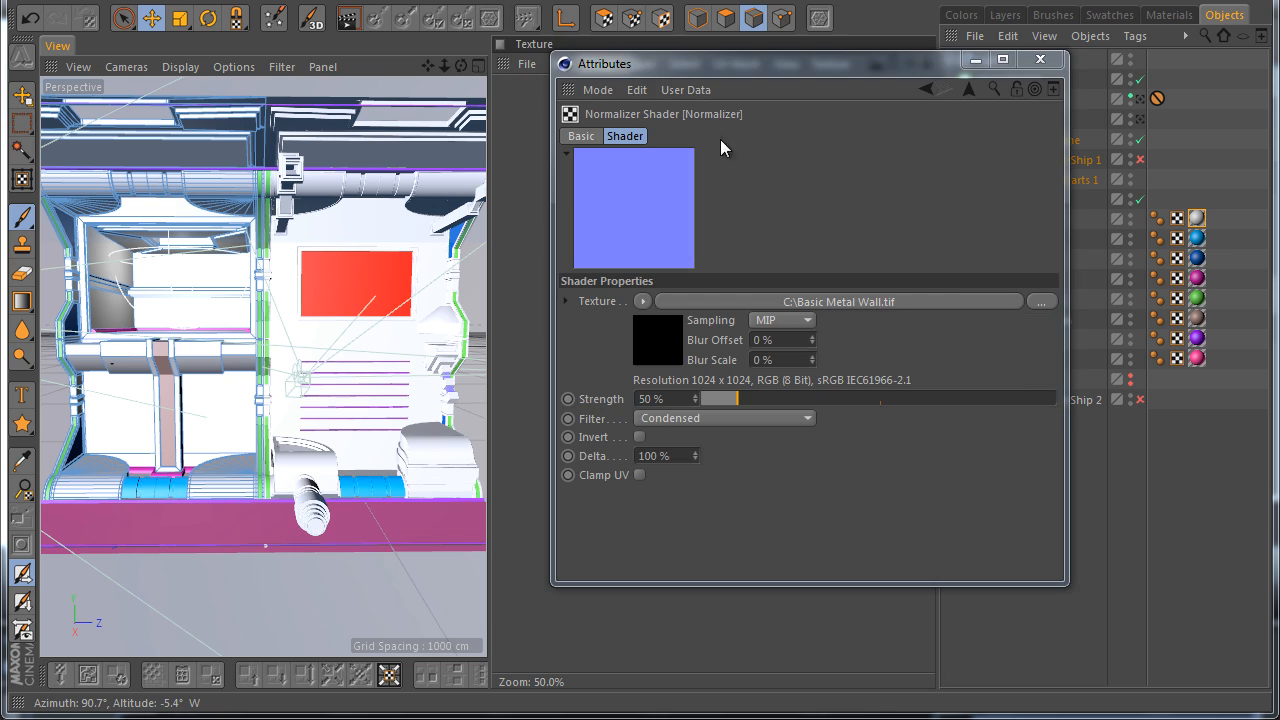
left_click(770, 322)
left_click(782, 472)
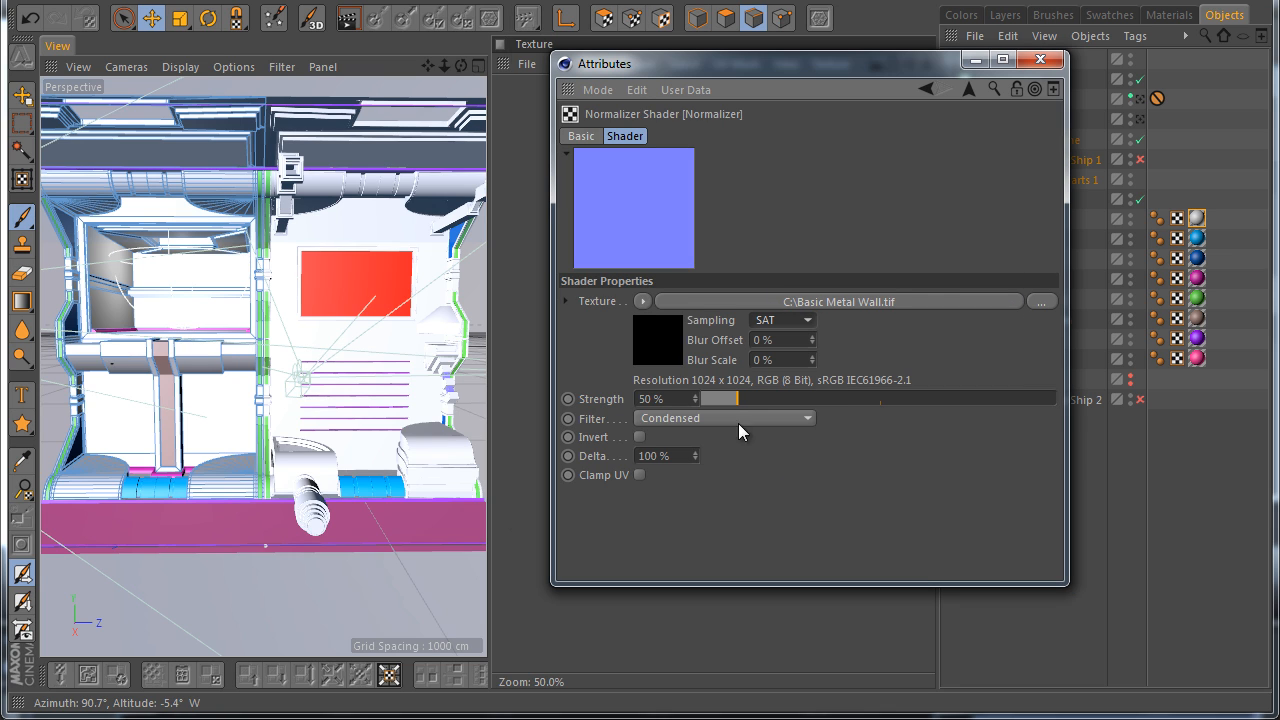
Set the Normalizer's blur offset to 1 %, strength to 500 % and filter to Sobel 4x
left_click(812, 337)
left_click_drag(737, 398, 1062, 414)
left_click(767, 418)
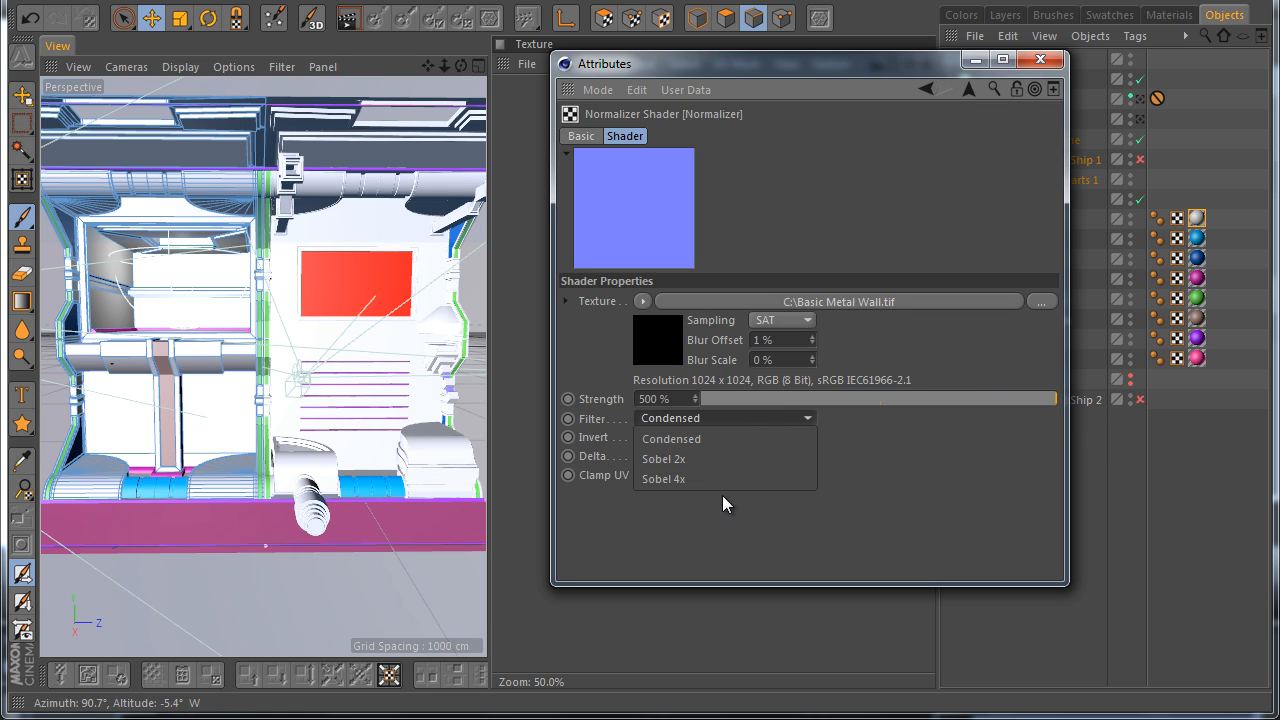
left_click(723, 485)
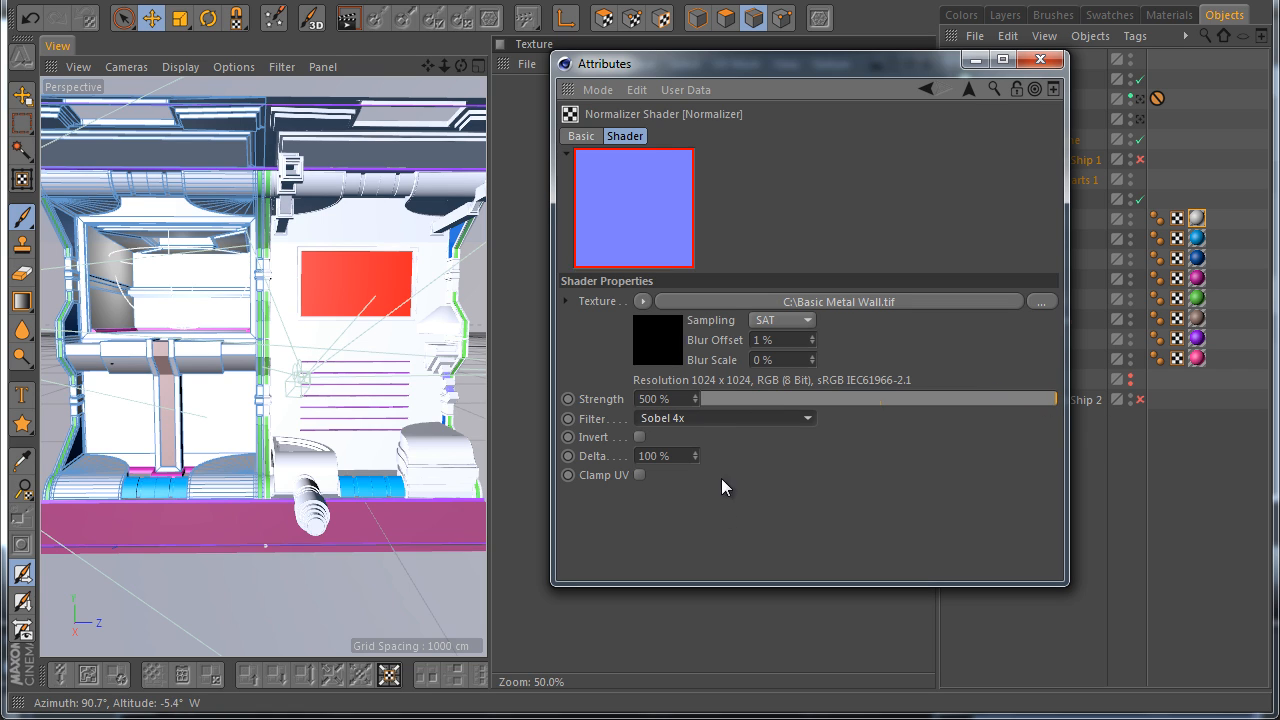
Dock the Attributes manager back above the Objects manager and activate the Brush tool
left_click(1044, 63)
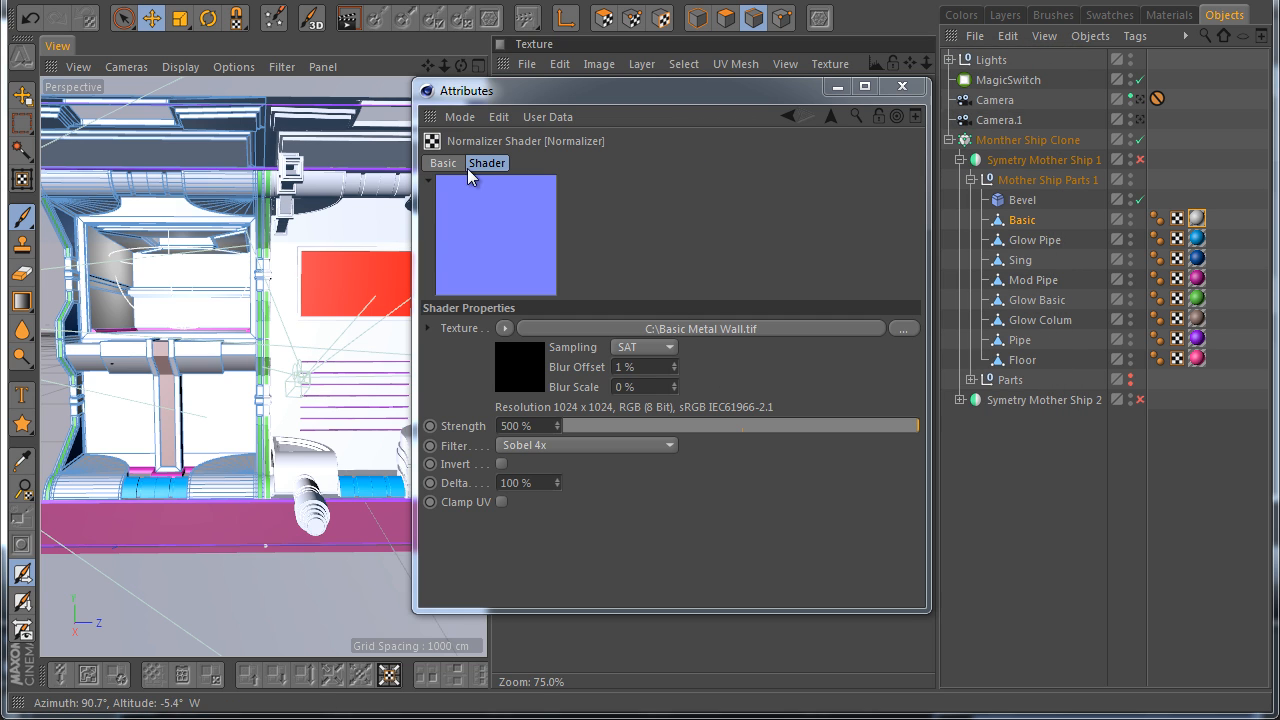
left_click_drag(430, 117, 1033, 46)
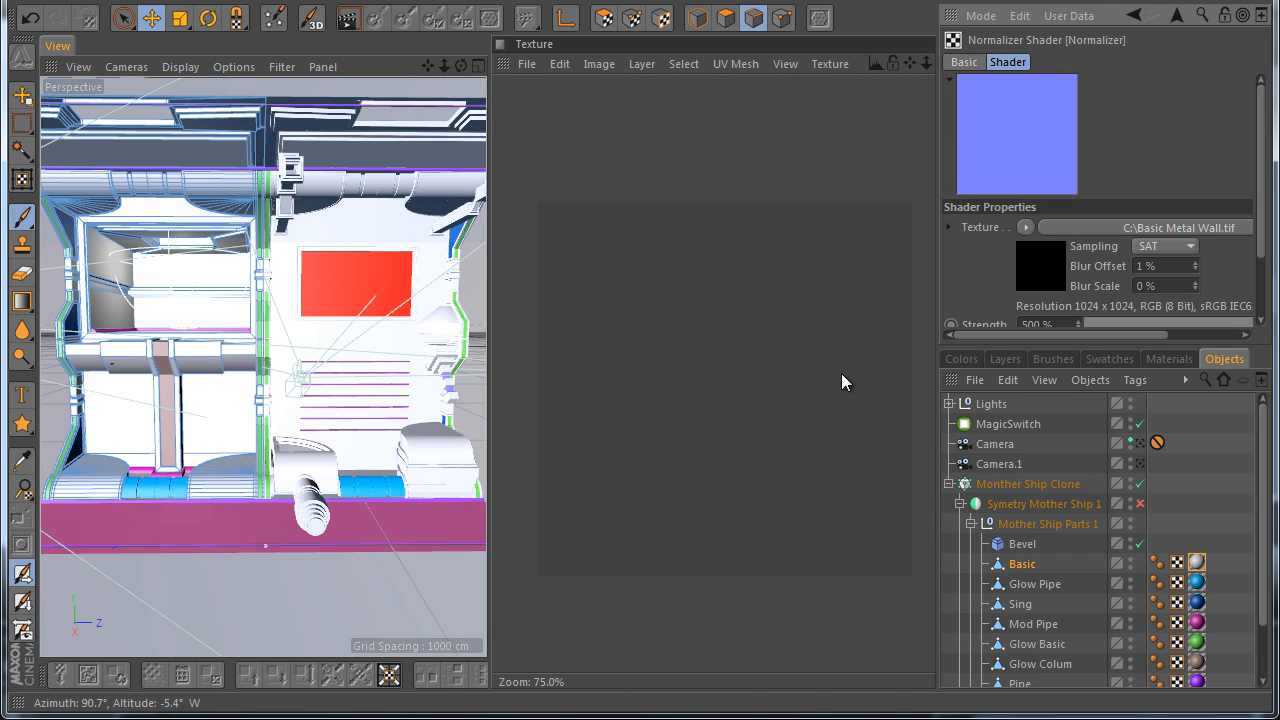
left_click(22, 215)
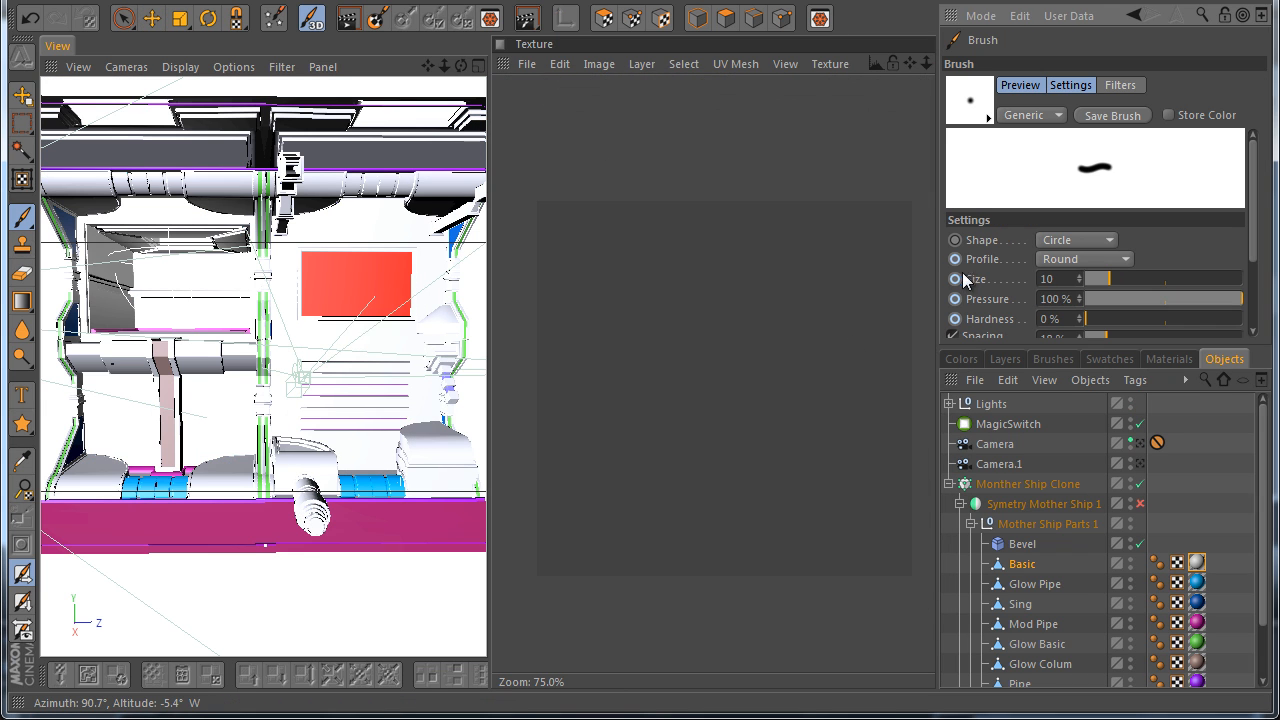
scroll(657, 322, "down", 1)
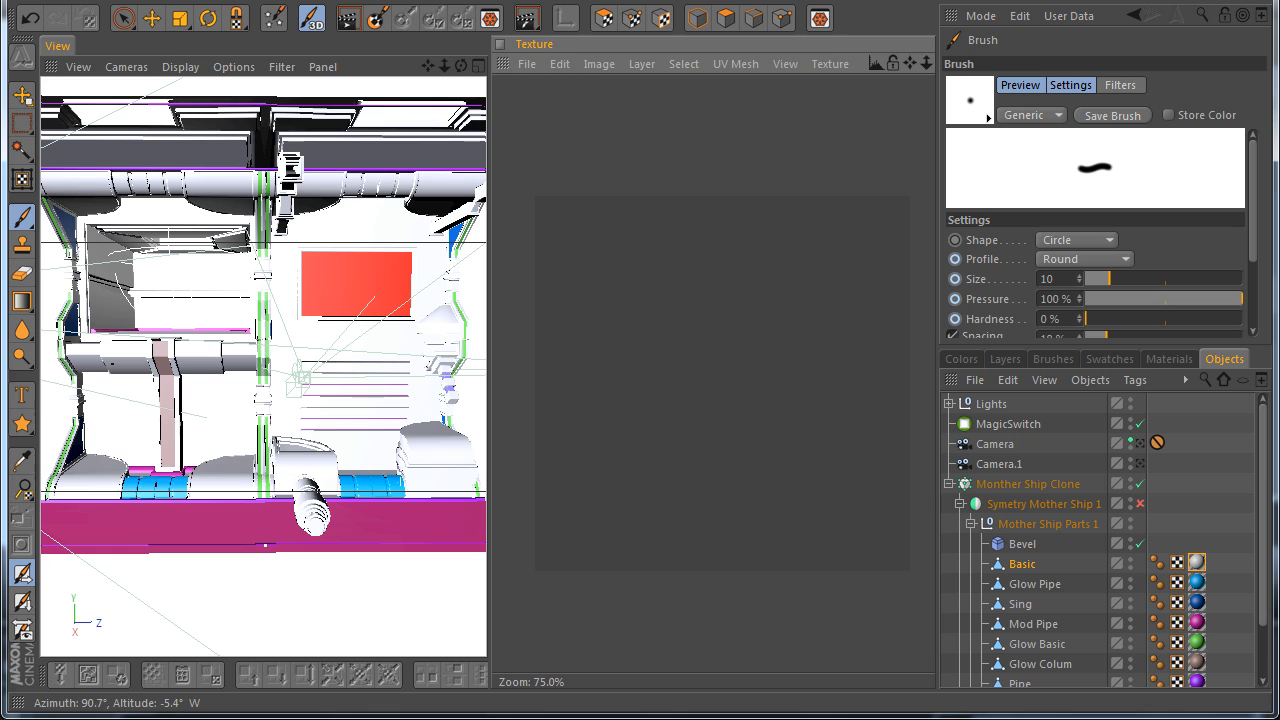
Set the Basic texture tag's projection to Cubic for the Basic object under Mother Ship Parts 1
left_click(1197, 565)
left_click(1086, 145)
left_click(1103, 228)
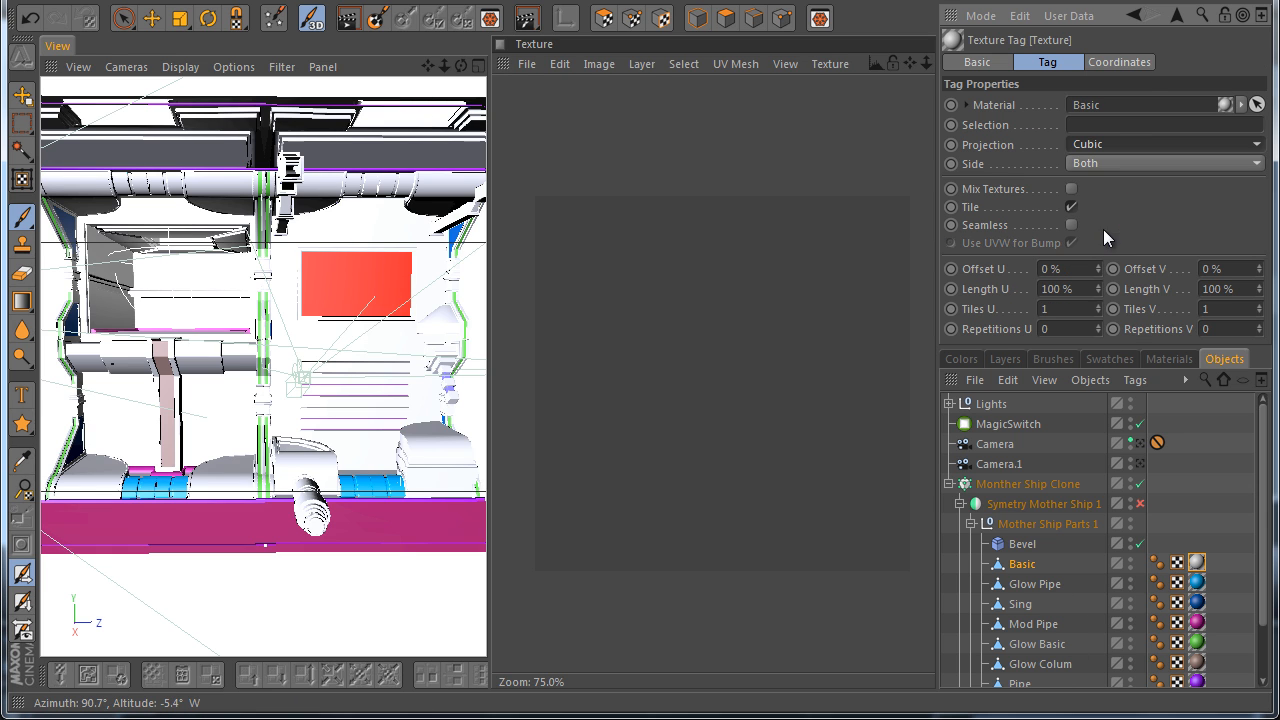
Set the Basic object's texture projection to Cubic under Mother Ship Parts 2, checking the Big Pipe tag and collapsing the hierarchy
left_click(971, 524)
left_click(960, 504)
left_click(960, 524)
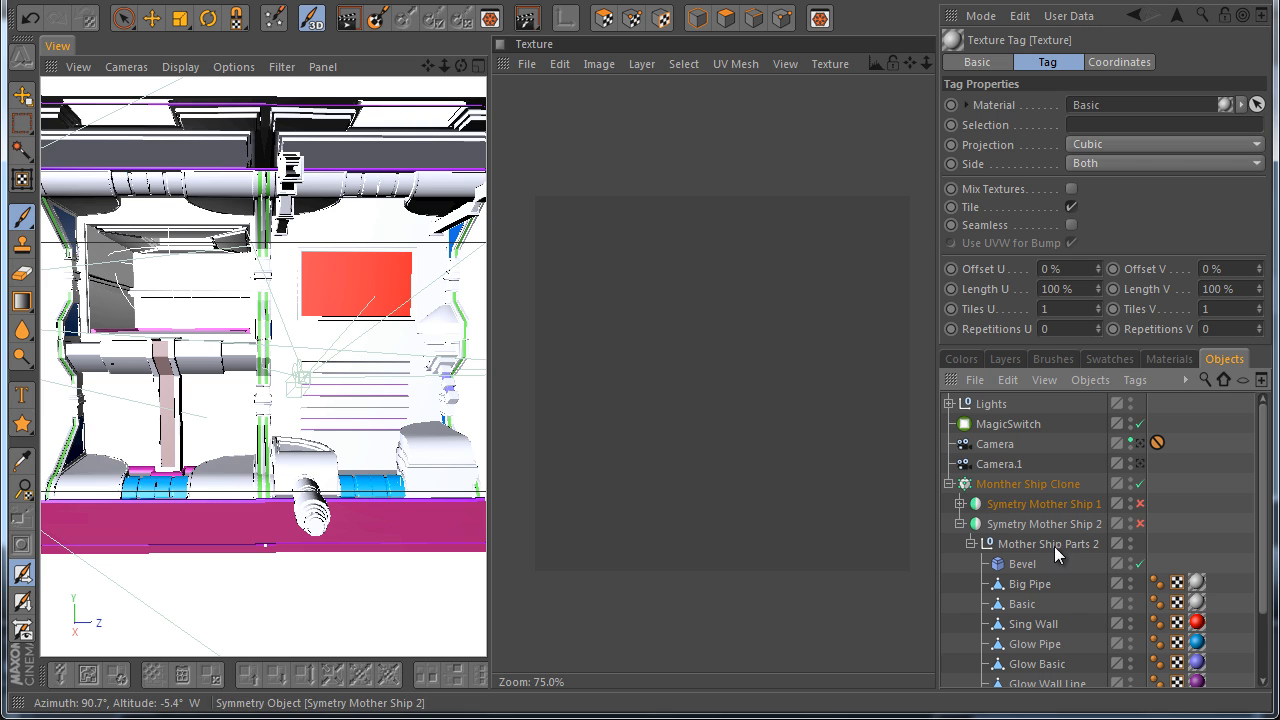
left_click(1197, 583)
scroll(1052, 575, "down", 3)
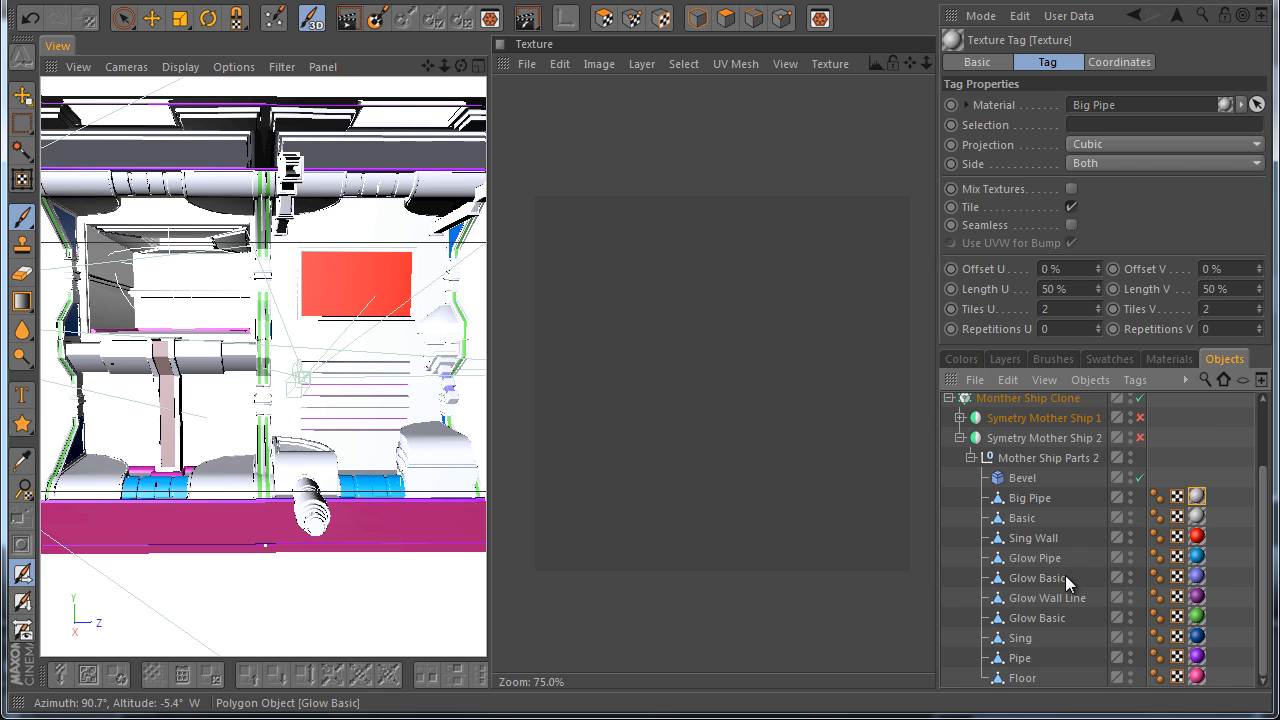
left_click(1197, 517)
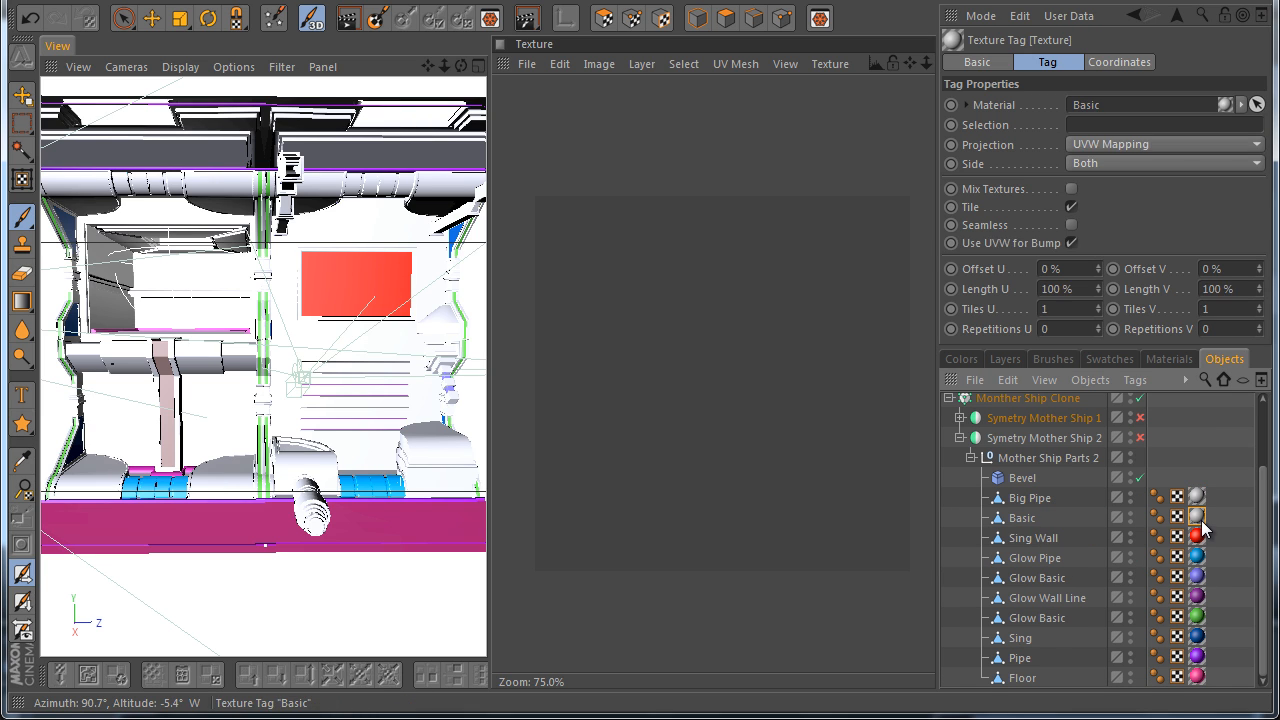
left_click(1139, 145)
left_click(1129, 226)
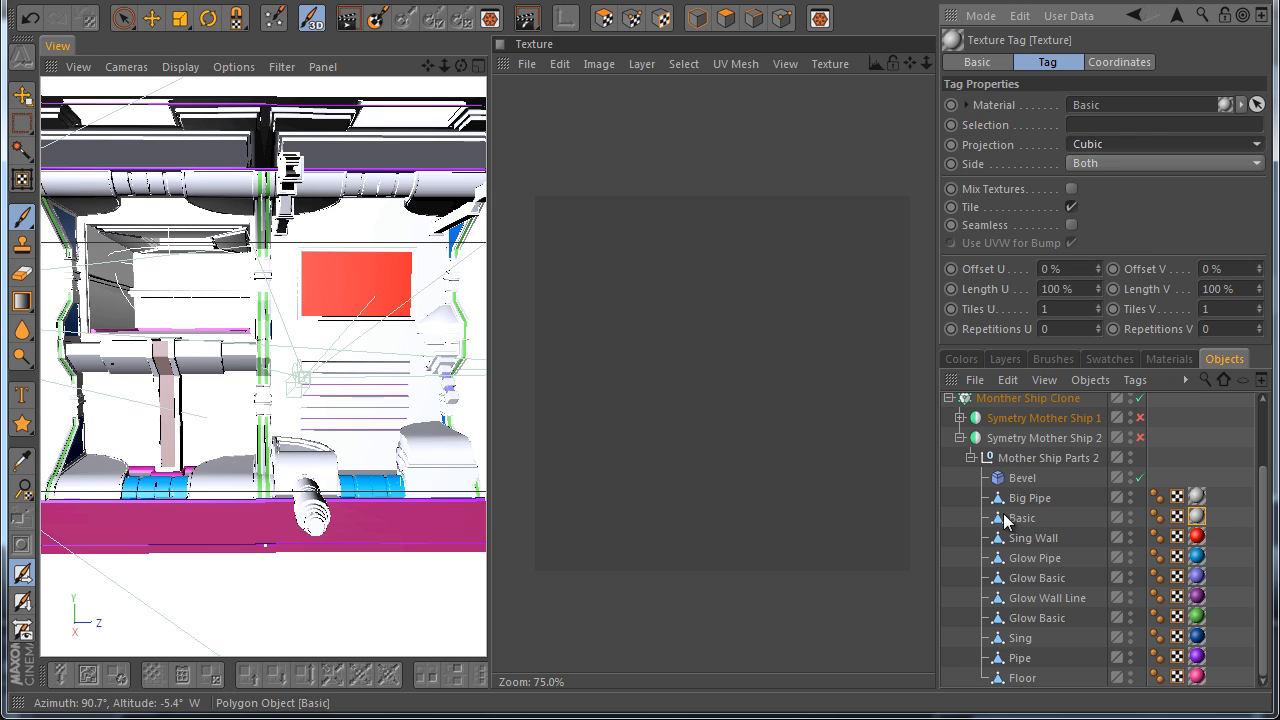
left_click(960, 438)
left_click(949, 484)
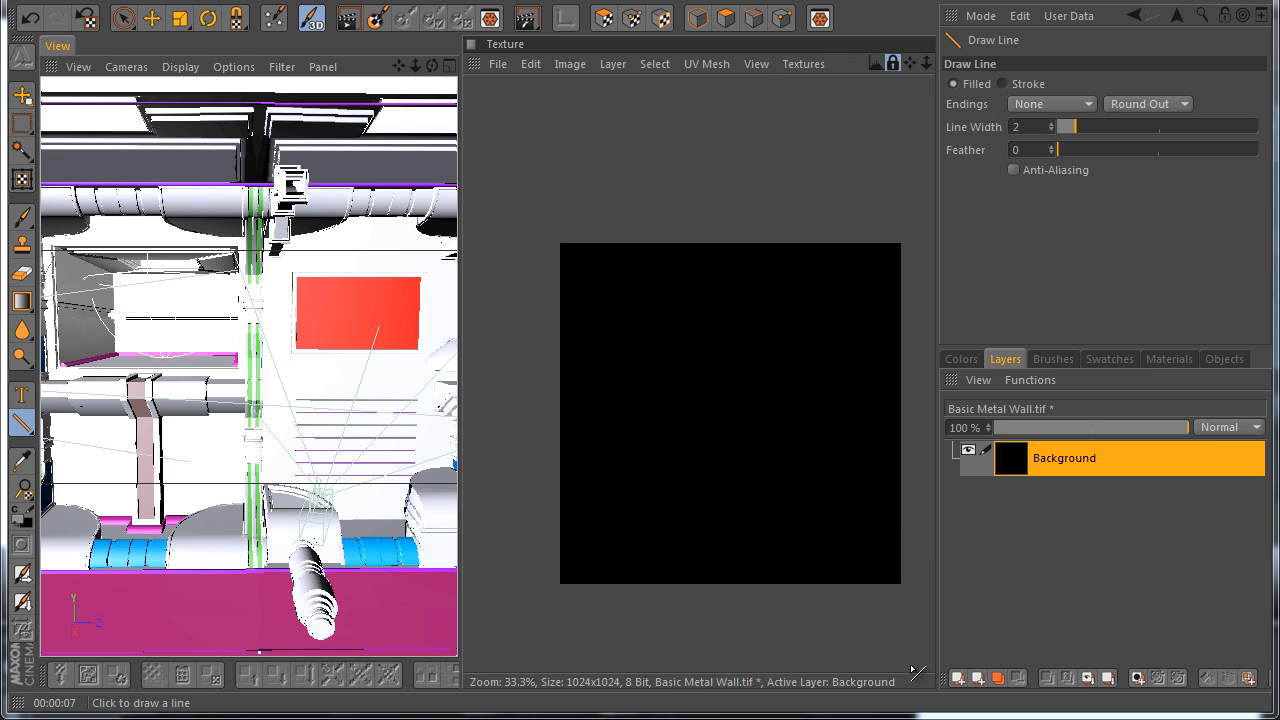
Add a new empty layer above the Background of the Basic Metal Wall texture
left_click(956, 678)
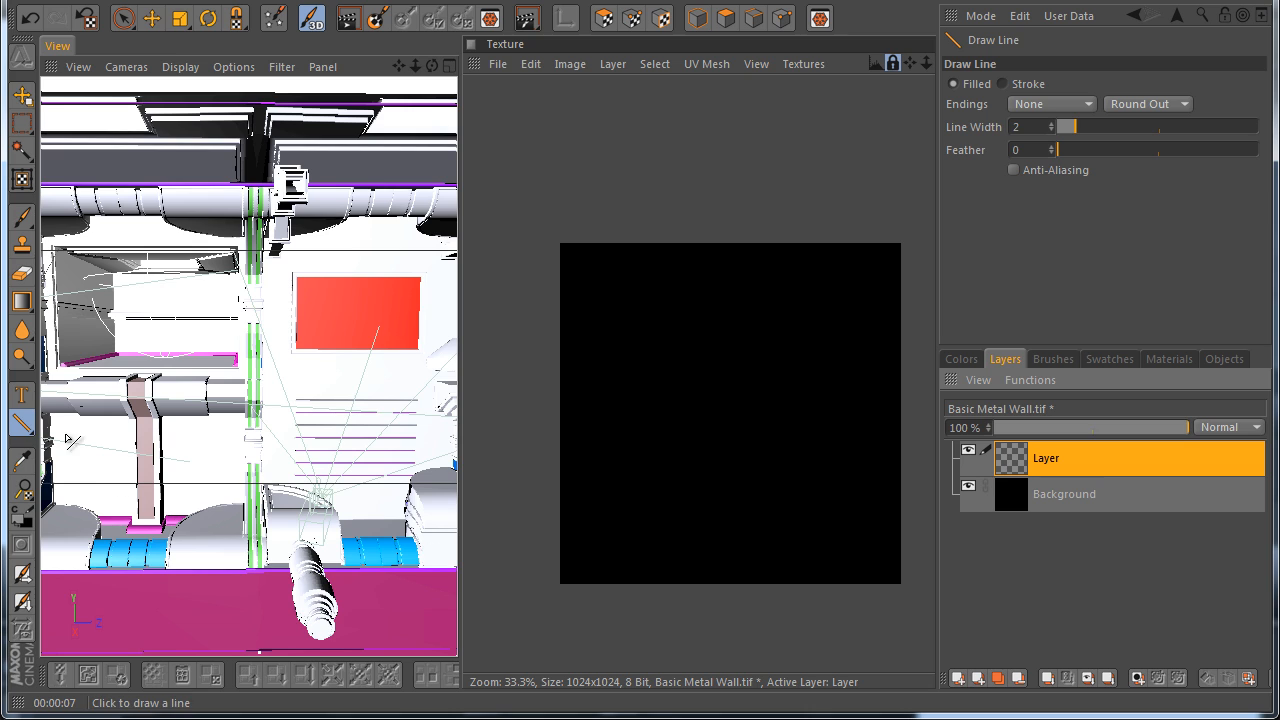
Draw a straight 2-pixel line along the texture's top edge with Draw Line, starting in the upper-left corner, after undoing a trial line
left_click(24, 424)
scroll(740, 230, "up", 5)
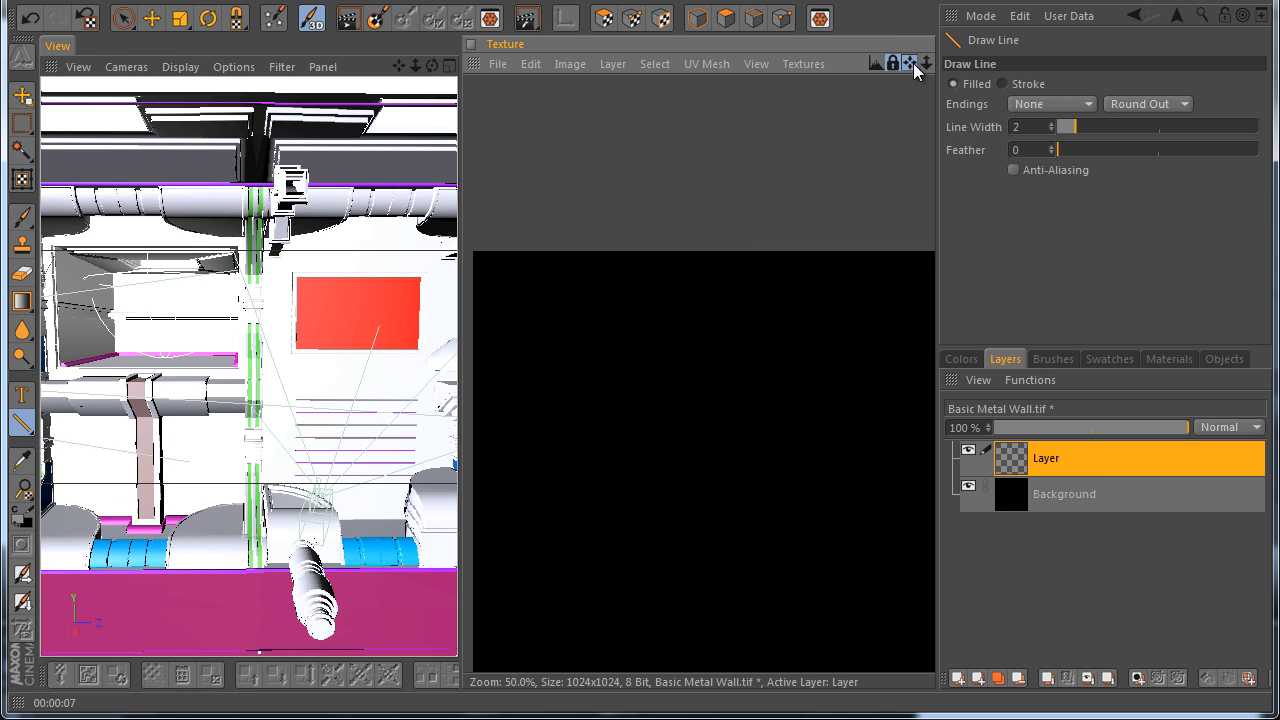
left_click_drag(911, 64, 1104, 80)
scroll(510, 270, "down", 1)
left_click_drag(595, 287, 703, 286)
scroll(550, 275, "up", 2)
key("ctrl+z")
scroll(490, 292, "up", 2)
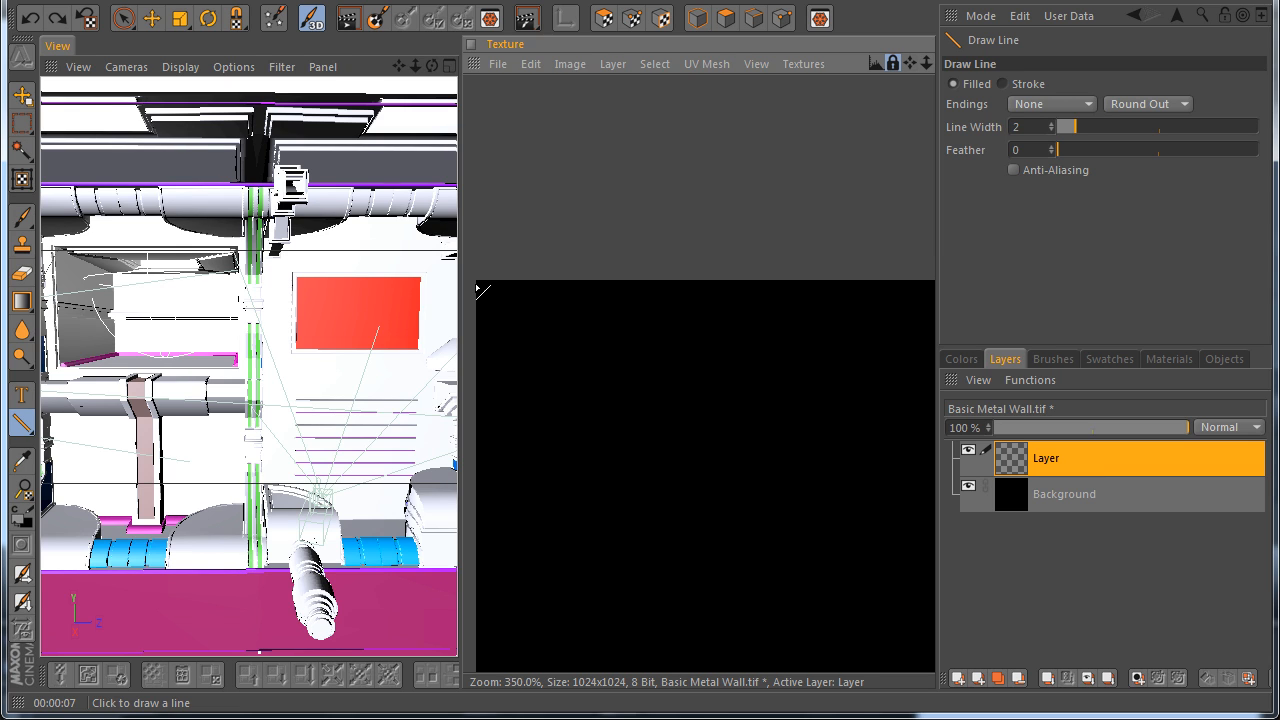
left_click_drag(478, 285, 792, 299, "shift")
Extend the top-edge line in straight connected segments to the texture's upper-right corner
left_click_drag(911, 63, 714, 95)
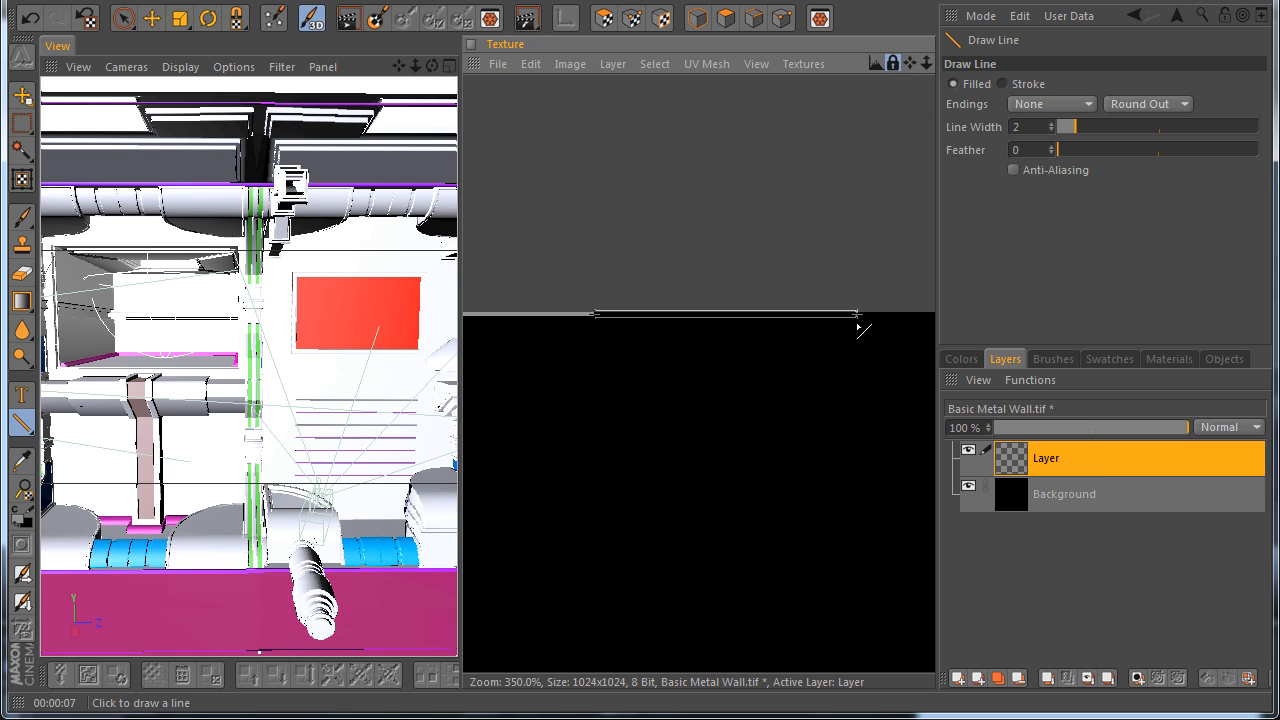
left_click_drag(910, 63, 641, 418)
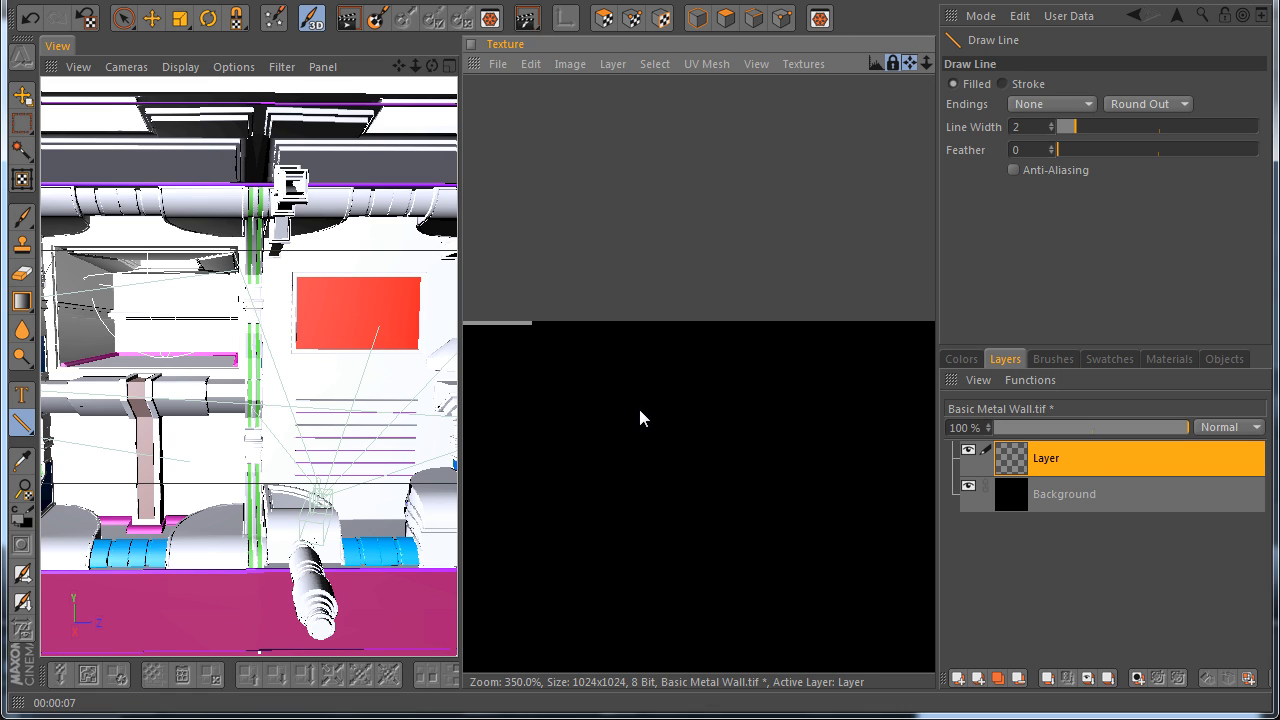
left_click_drag(536, 323, 1242, 352, "shift")
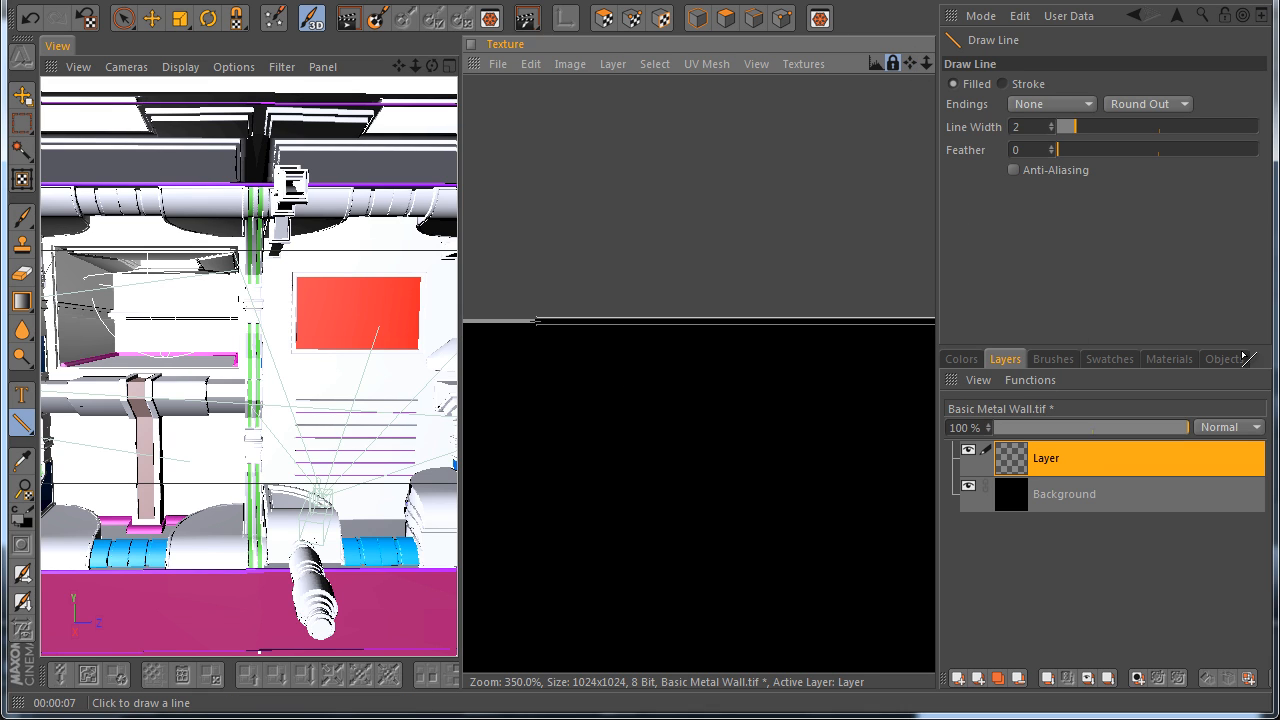
mouse_move(911, 63)
left_mouse_down()
mouse_move(628, 408)
mouse_move(641, 411)
left_mouse_up()
scroll(641, 410, "down", 3)
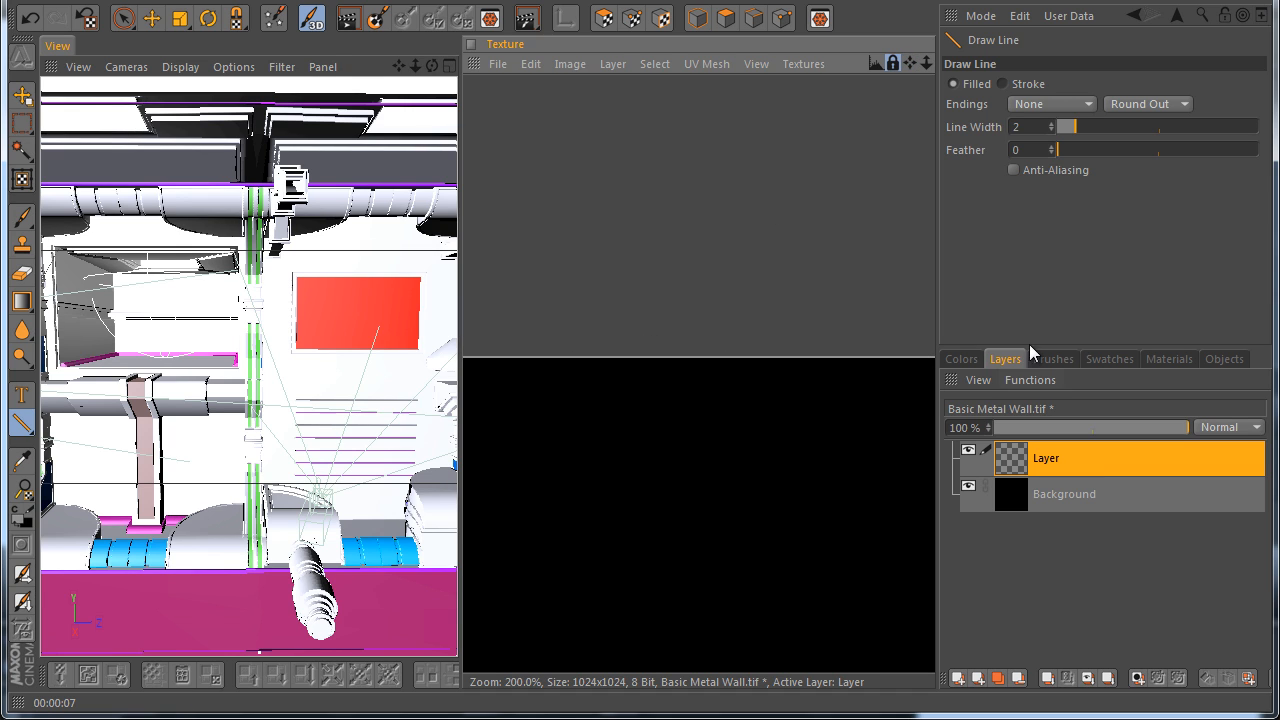
left_click_drag(911, 68, 637, 410)
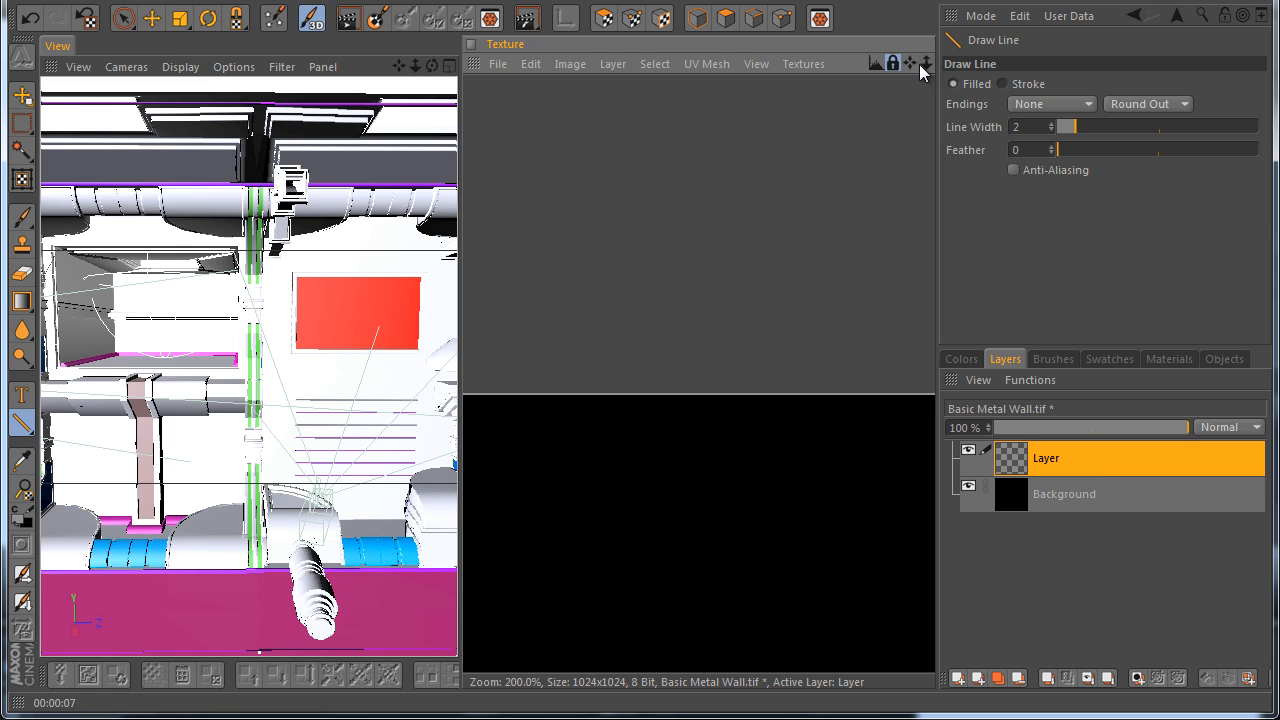
left_click_drag(909, 63, 640, 410)
scroll(641, 418, "up", 1)
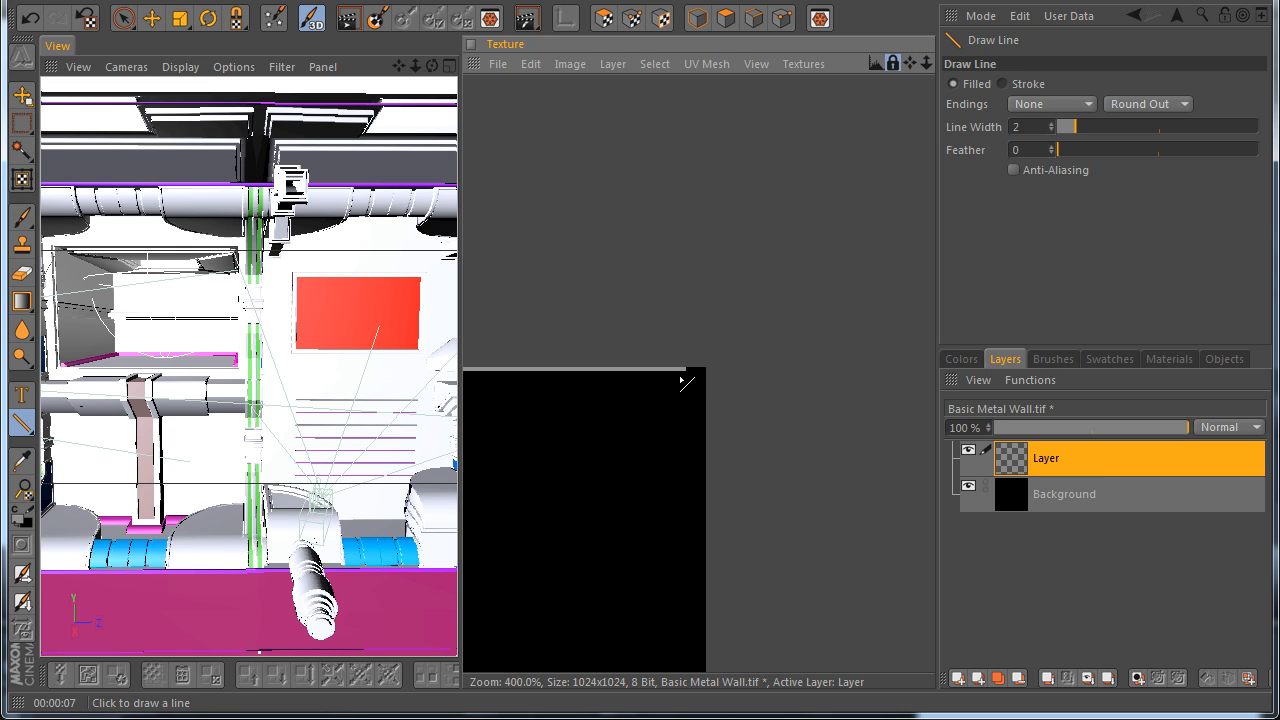
scroll(777, 360, "down", 1)
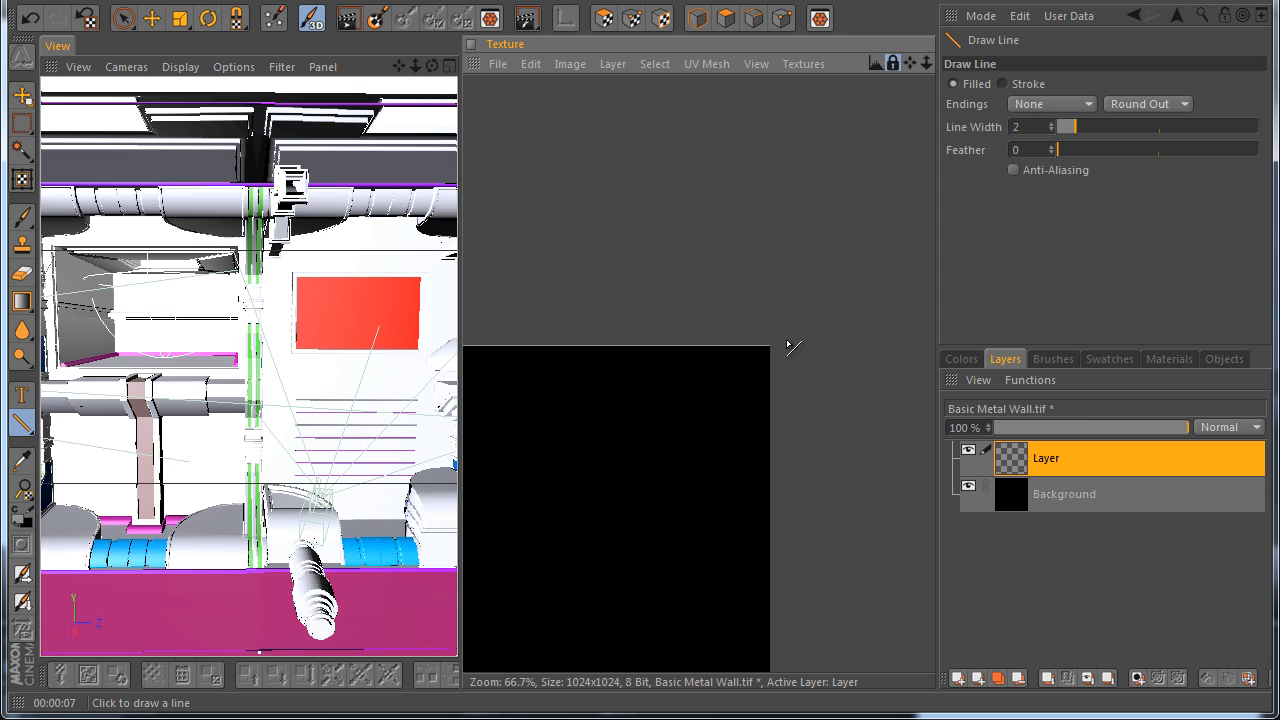
scroll(804, 330, "up", 1)
scroll(706, 401, "up", 1)
Select the whole layer and apply a 90° clockwise Transform Bitmap rotation to put the line along the right edge
left_click(22, 95)
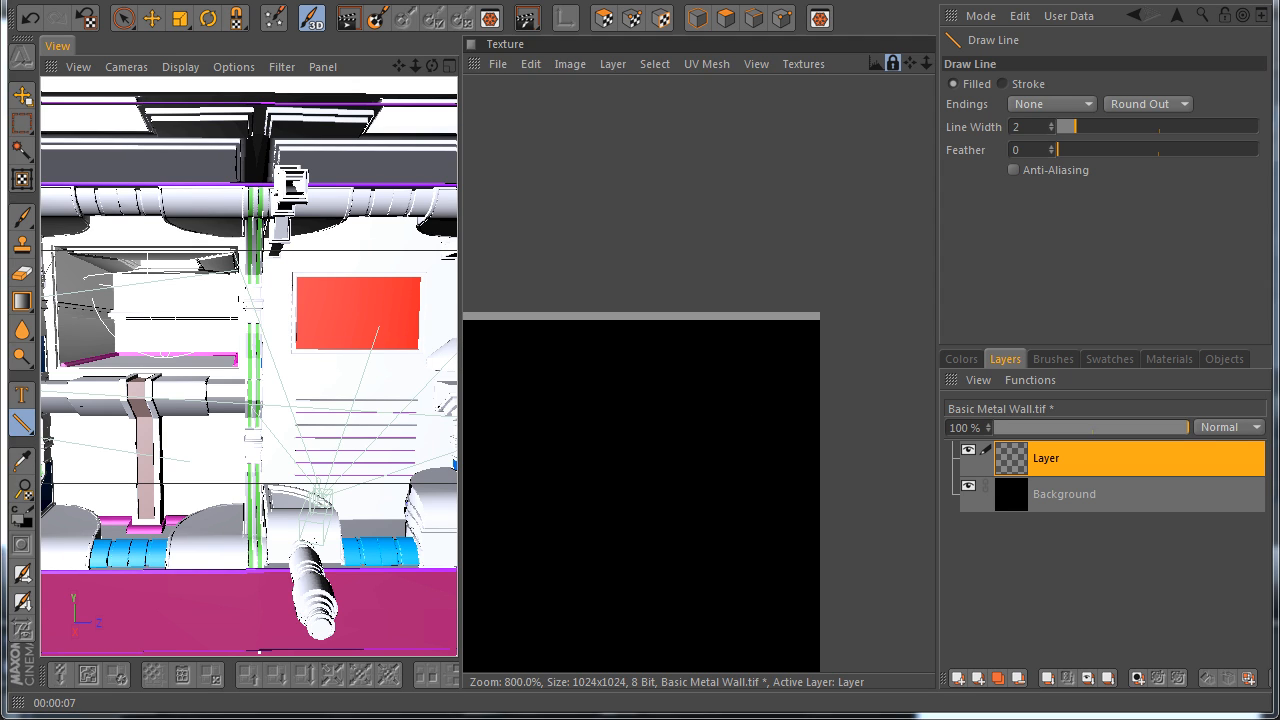
scroll(762, 287, "up", 2)
scroll(762, 287, "up", 1)
left_click(655, 63)
left_click(690, 92)
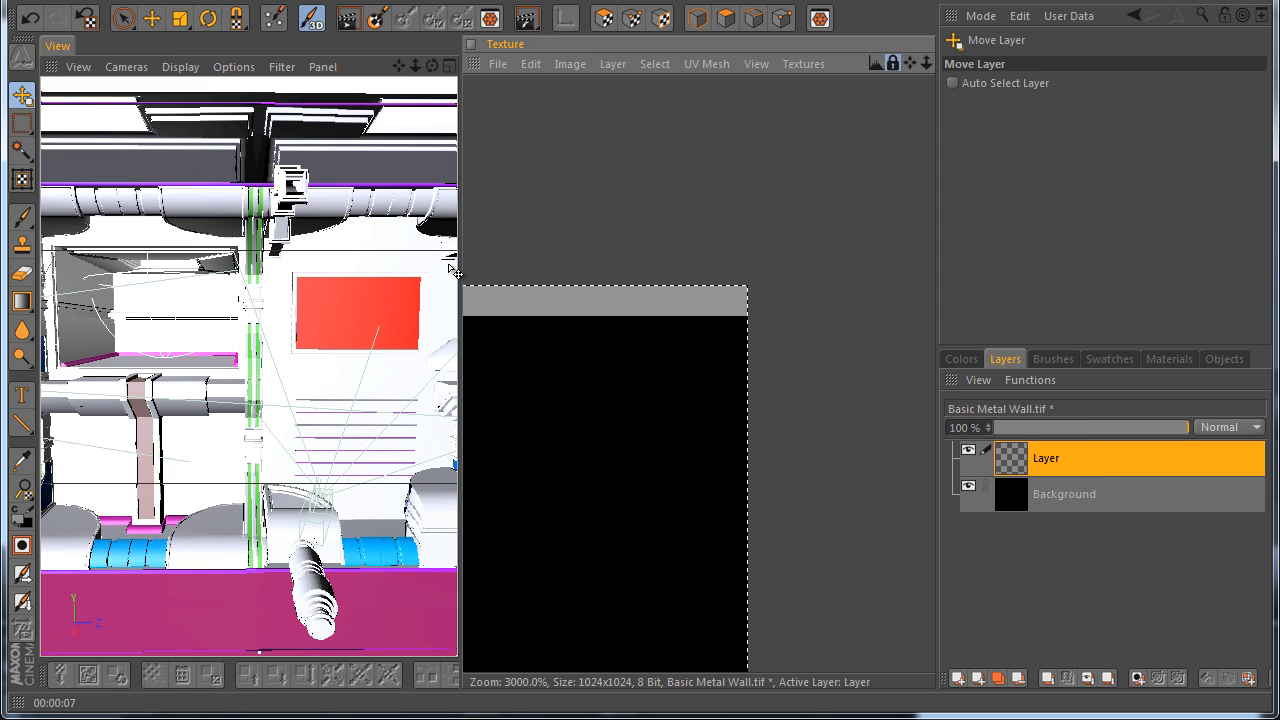
left_click(22, 179)
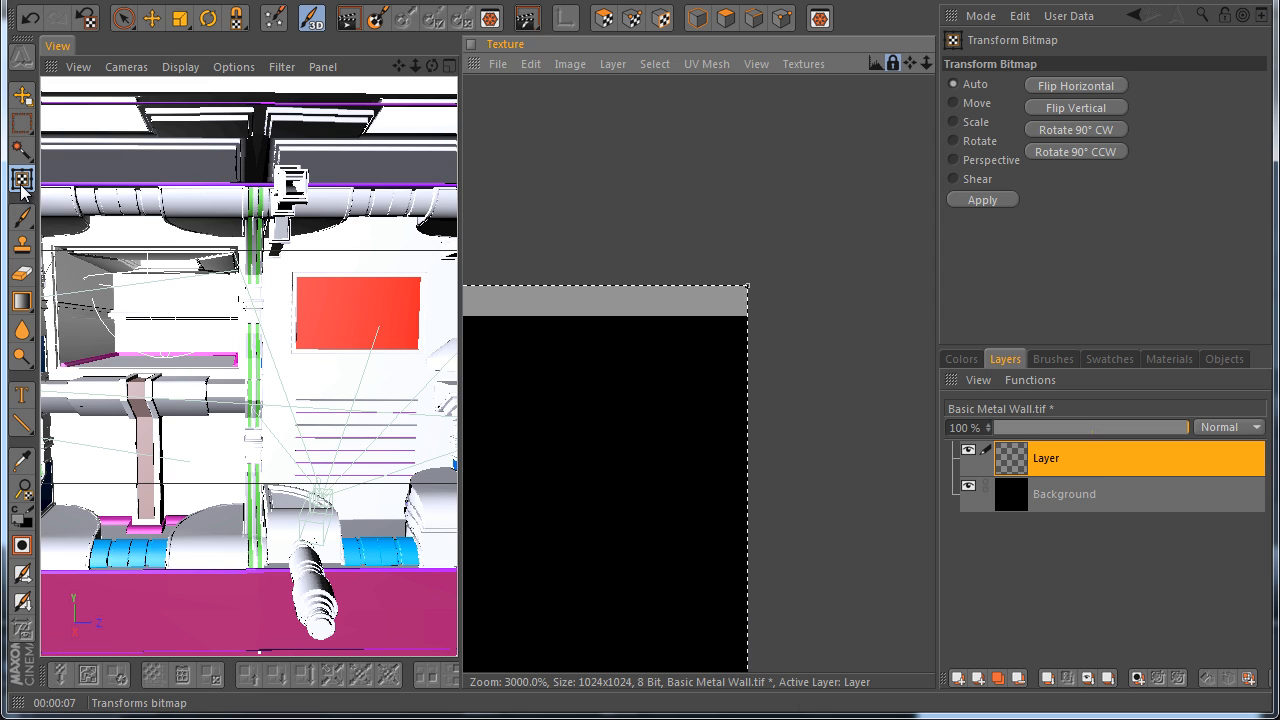
left_click(1084, 132)
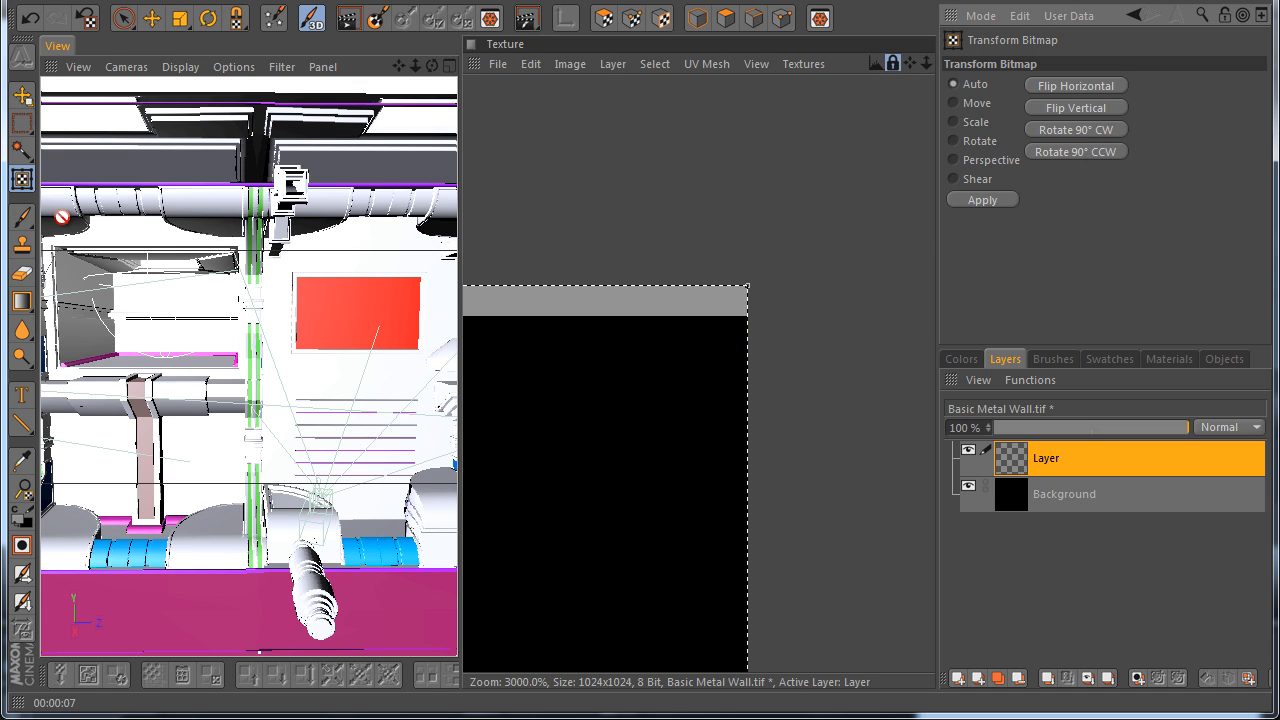
left_click(982, 199)
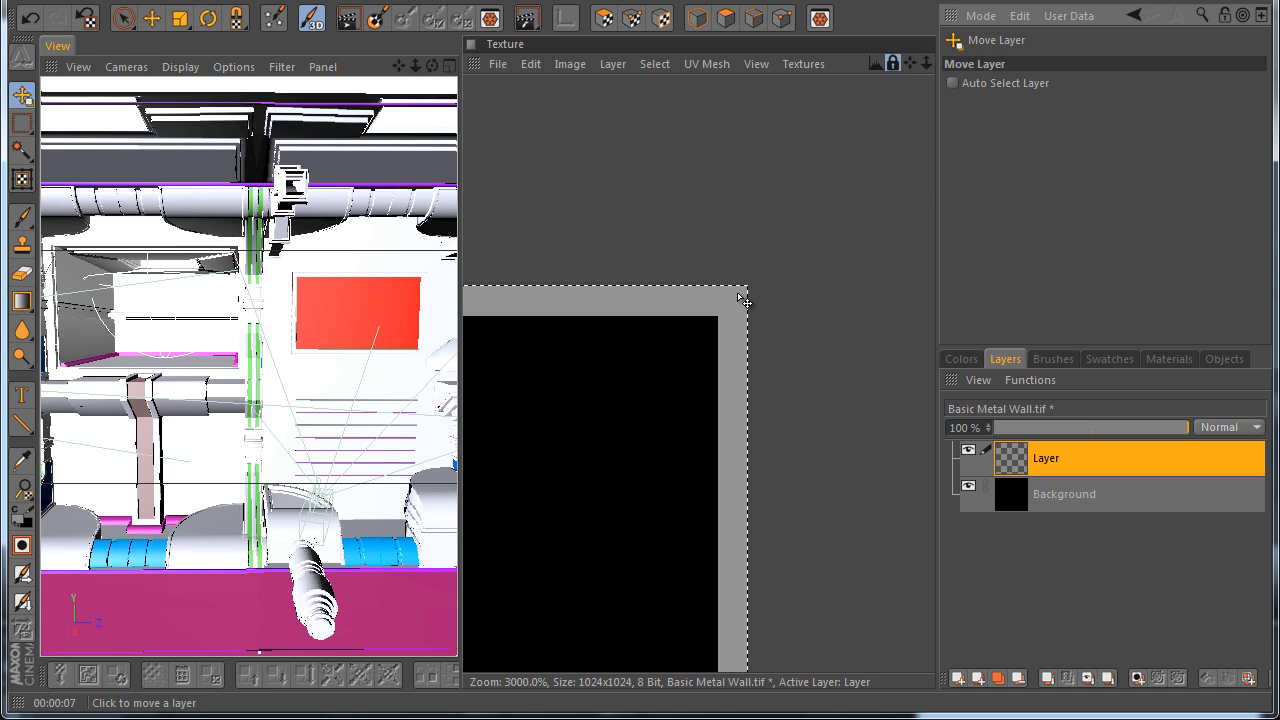
scroll(740, 296, "down", 2)
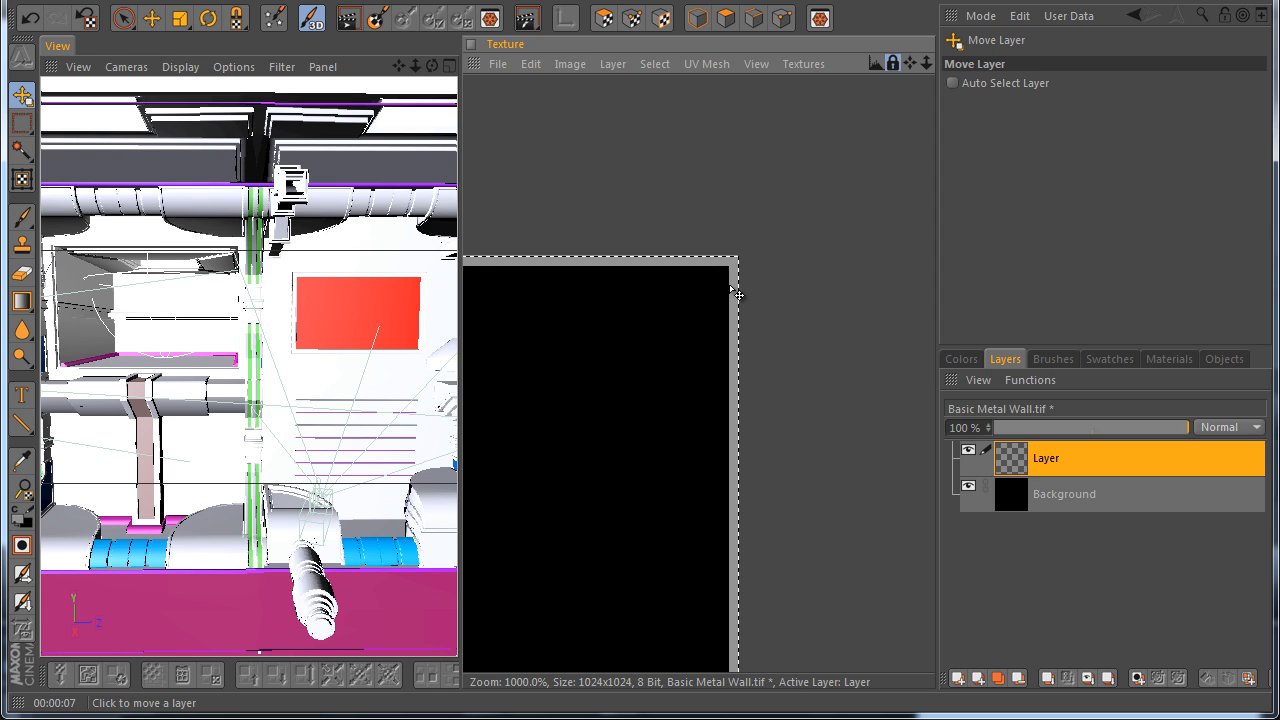
Select the entire layer again and apply another 90° clockwise rotation with Transform Bitmap
left_click(672, 68)
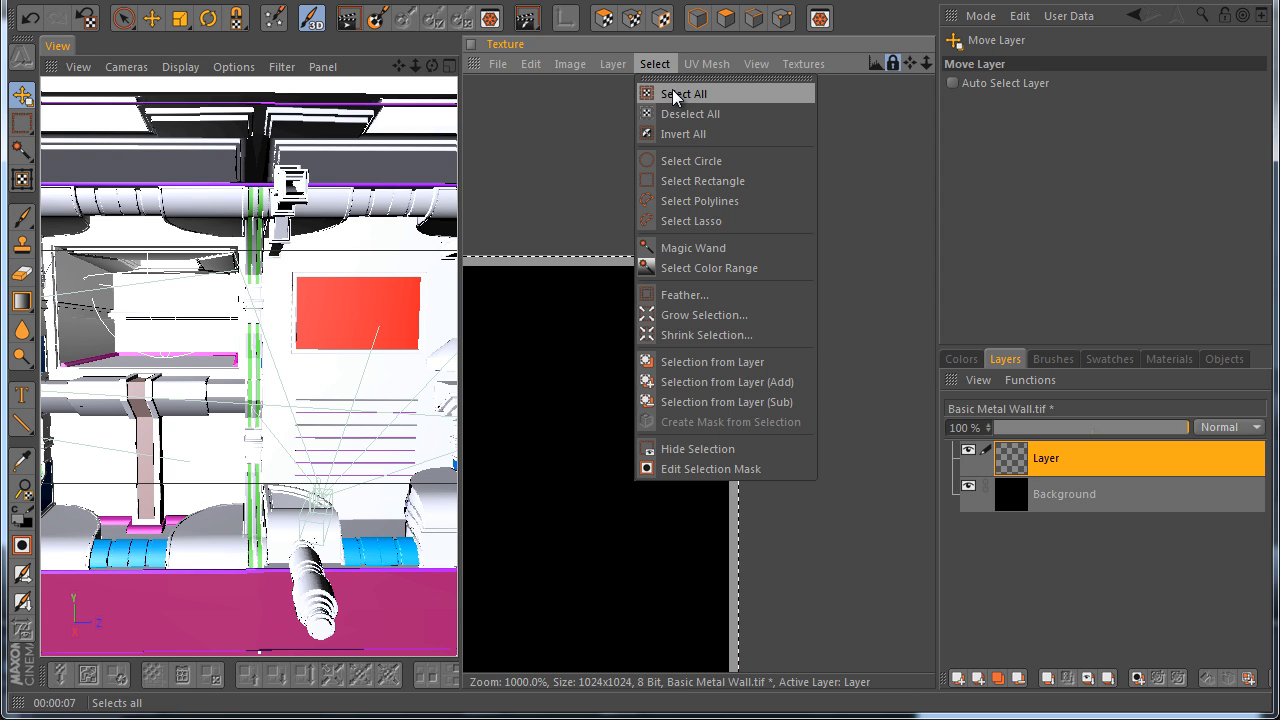
left_click(663, 91)
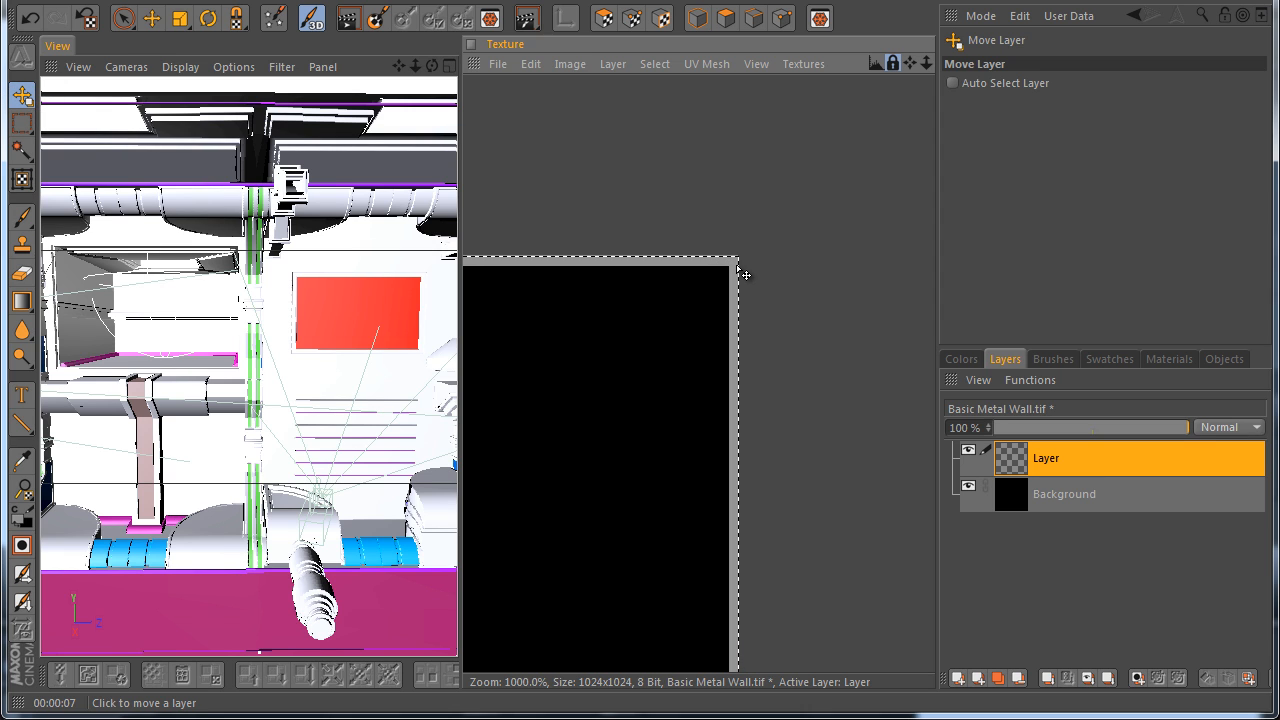
left_click(22, 179)
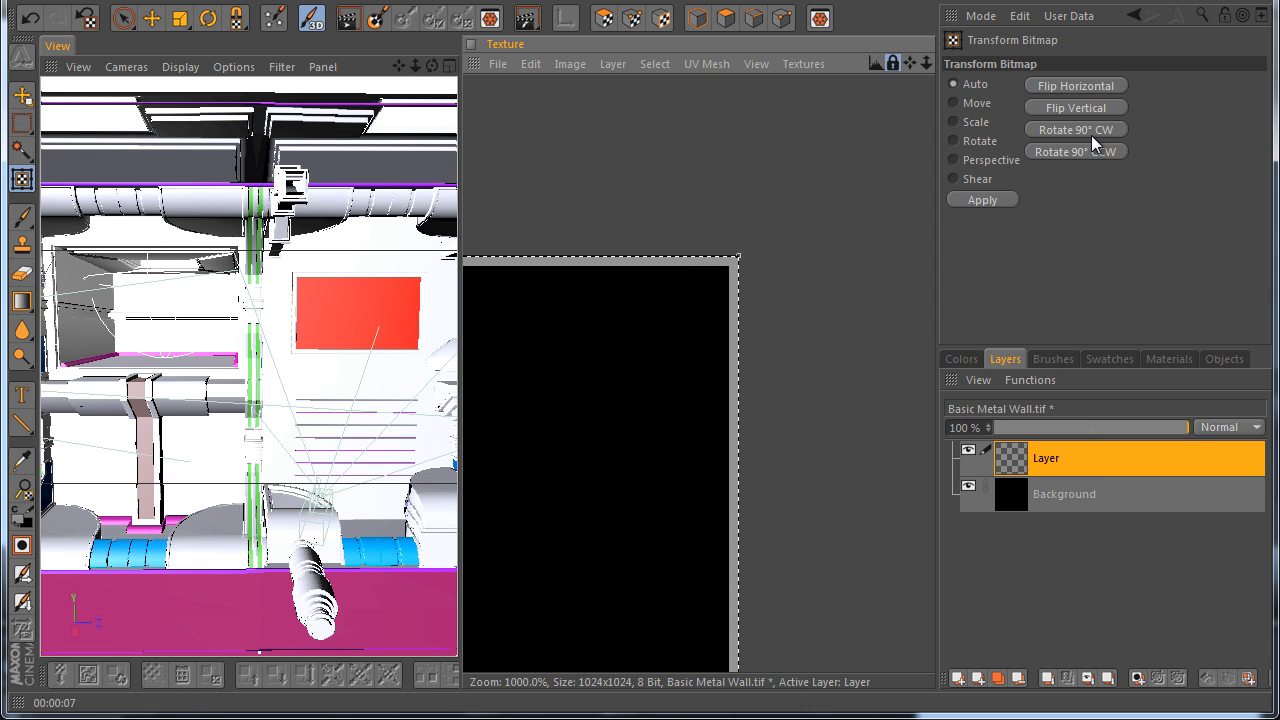
left_click(982, 199)
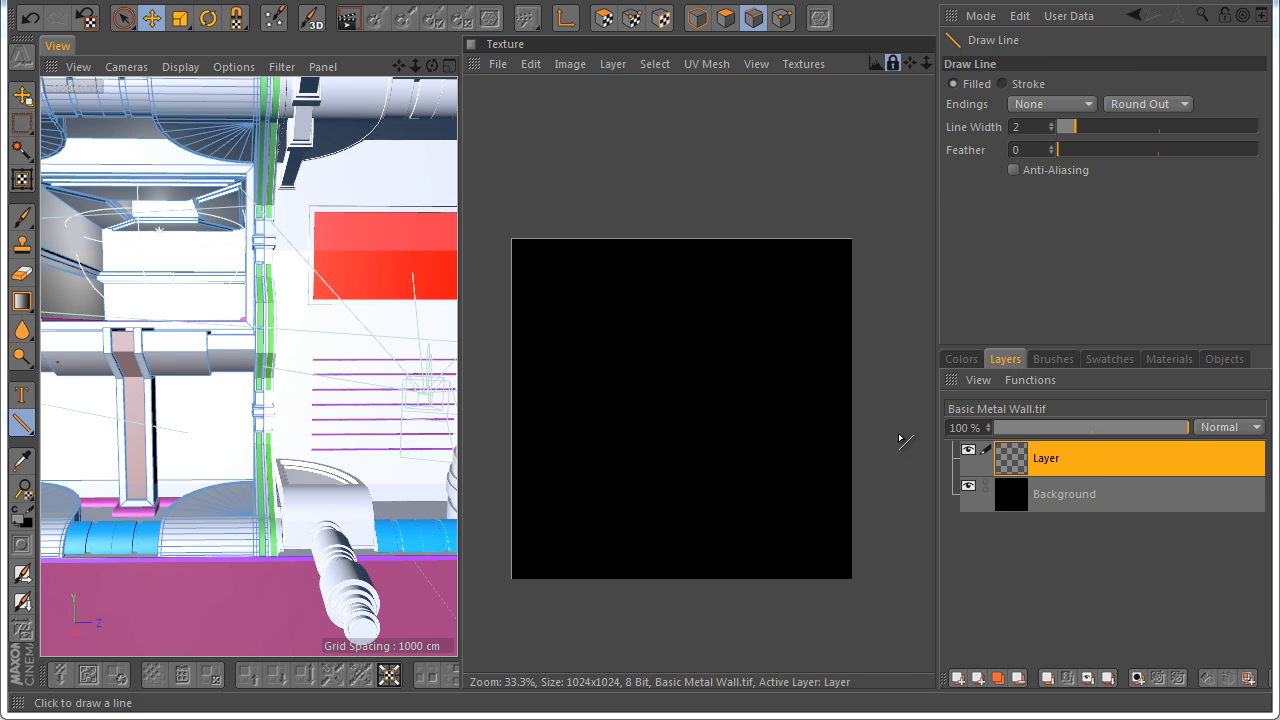
Draw a full-width horizontal line in the upper part of the texture and a vertical line from the top edge down to it
scroll(640, 417, "up", 3)
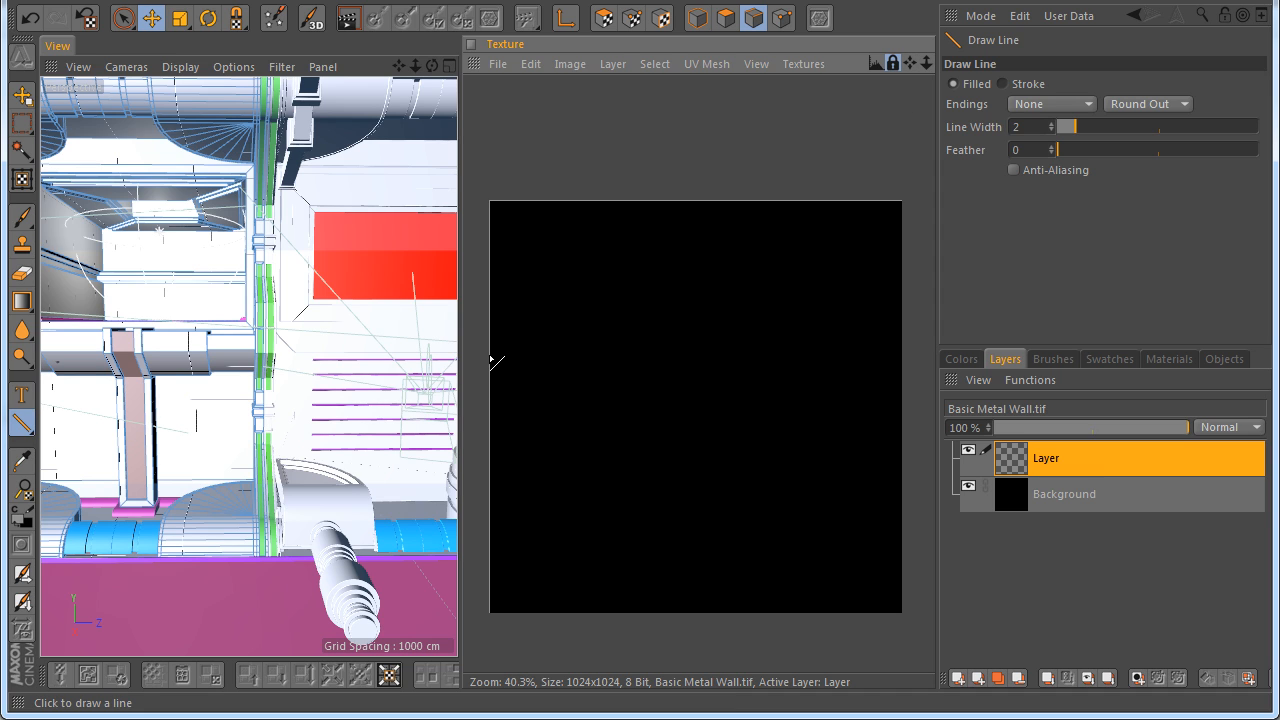
left_click_drag(902, 376, 905, 382)
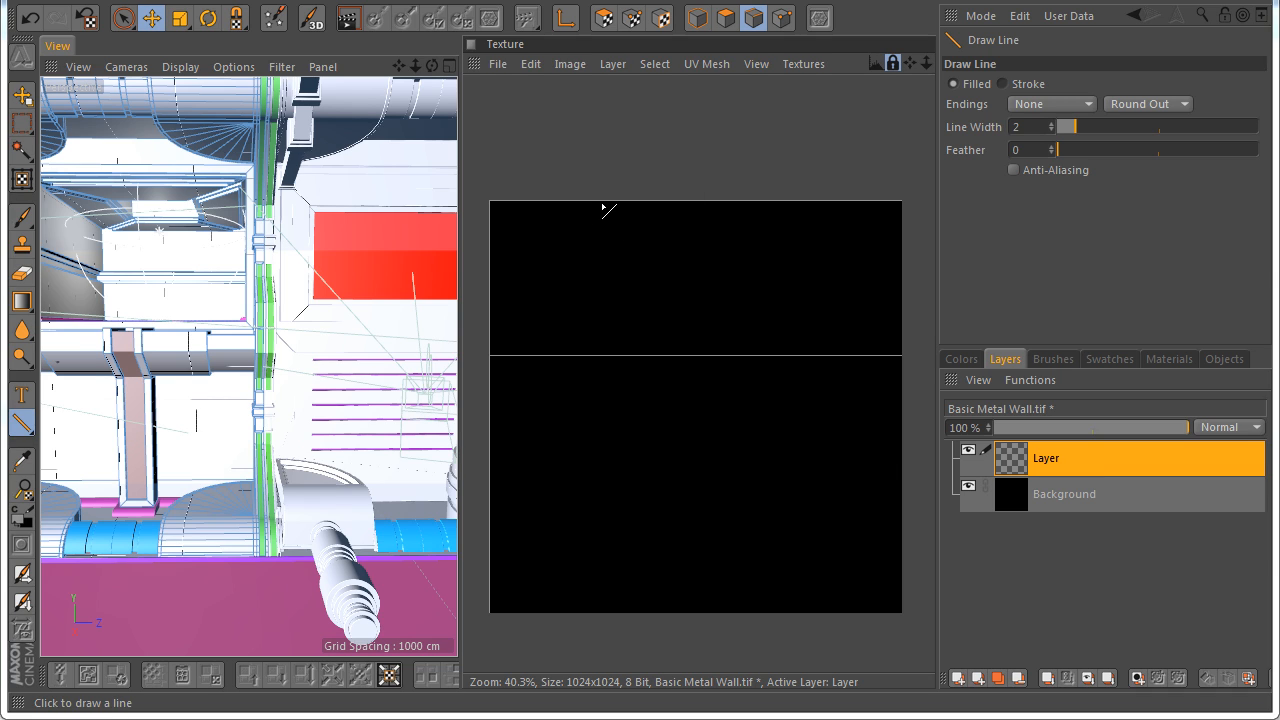
left_click_drag(622, 203, 613, 281)
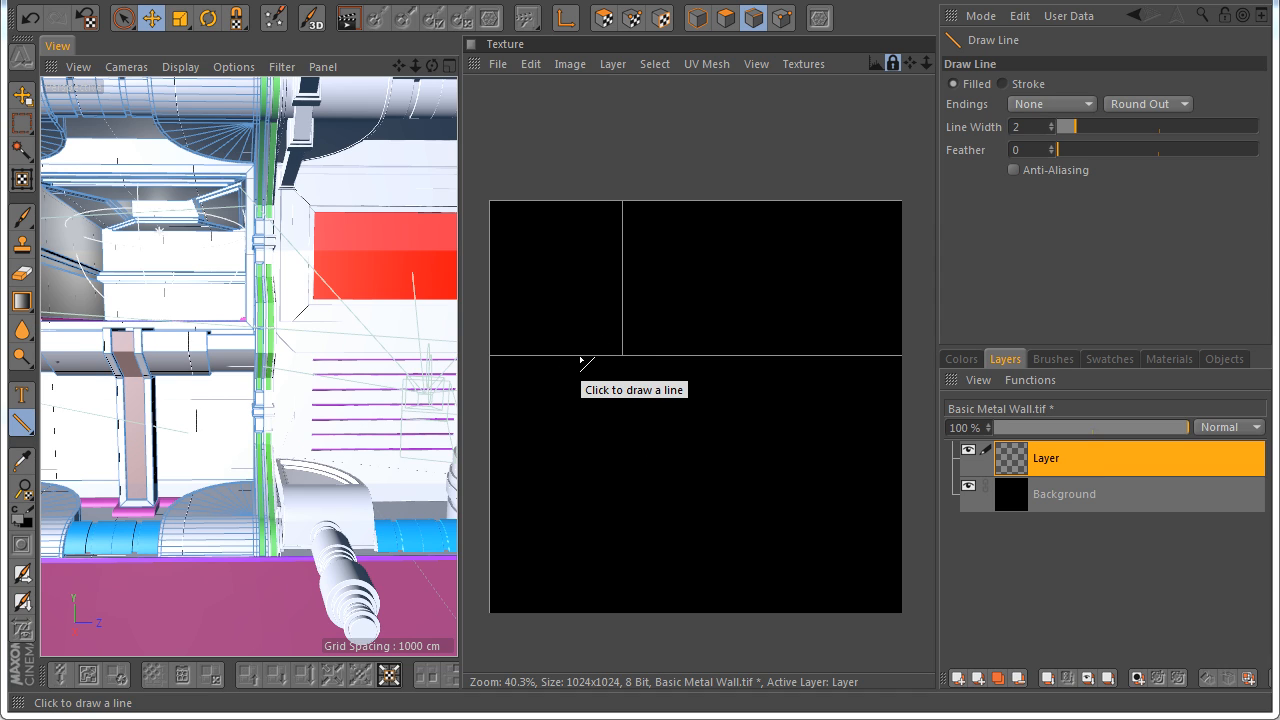
Divide the lower area with two vertical lines down to the bottom edge and a short horizontal line across the right-hand section
left_click_drag(580, 357, 581, 358)
left_click_drag(573, 626, 573, 626)
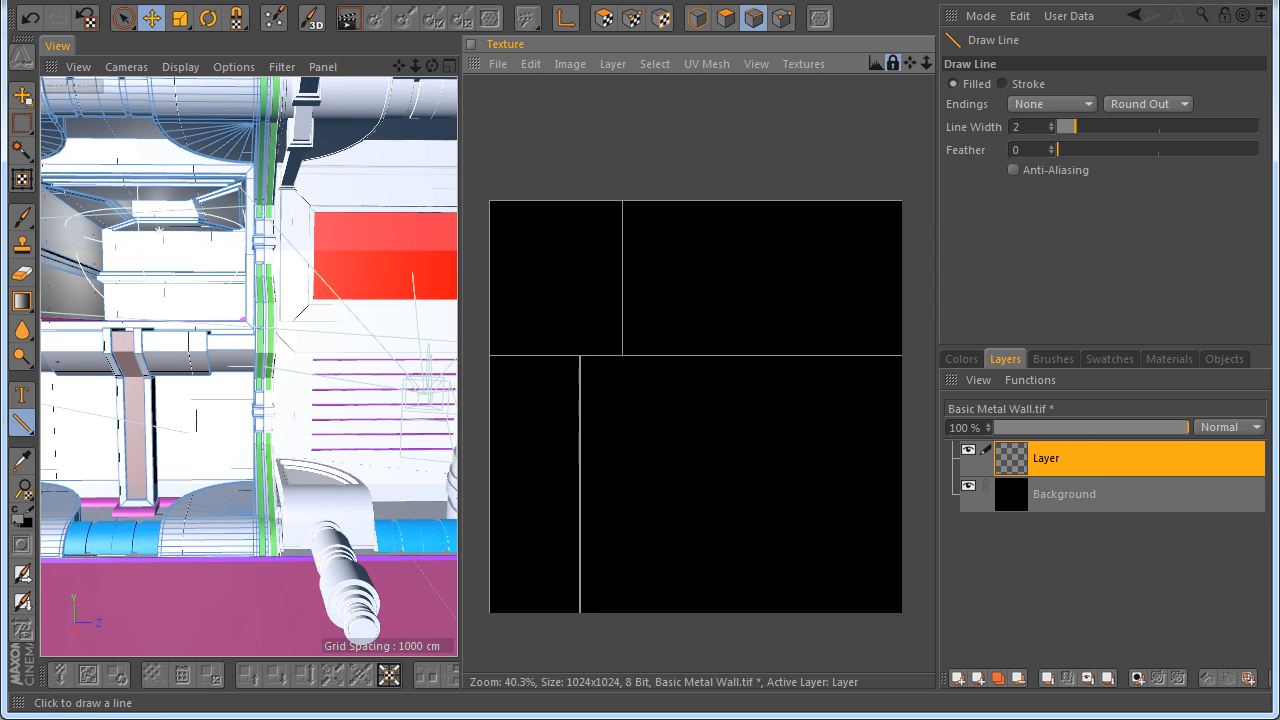
left_click_drag(759, 356, 758, 614)
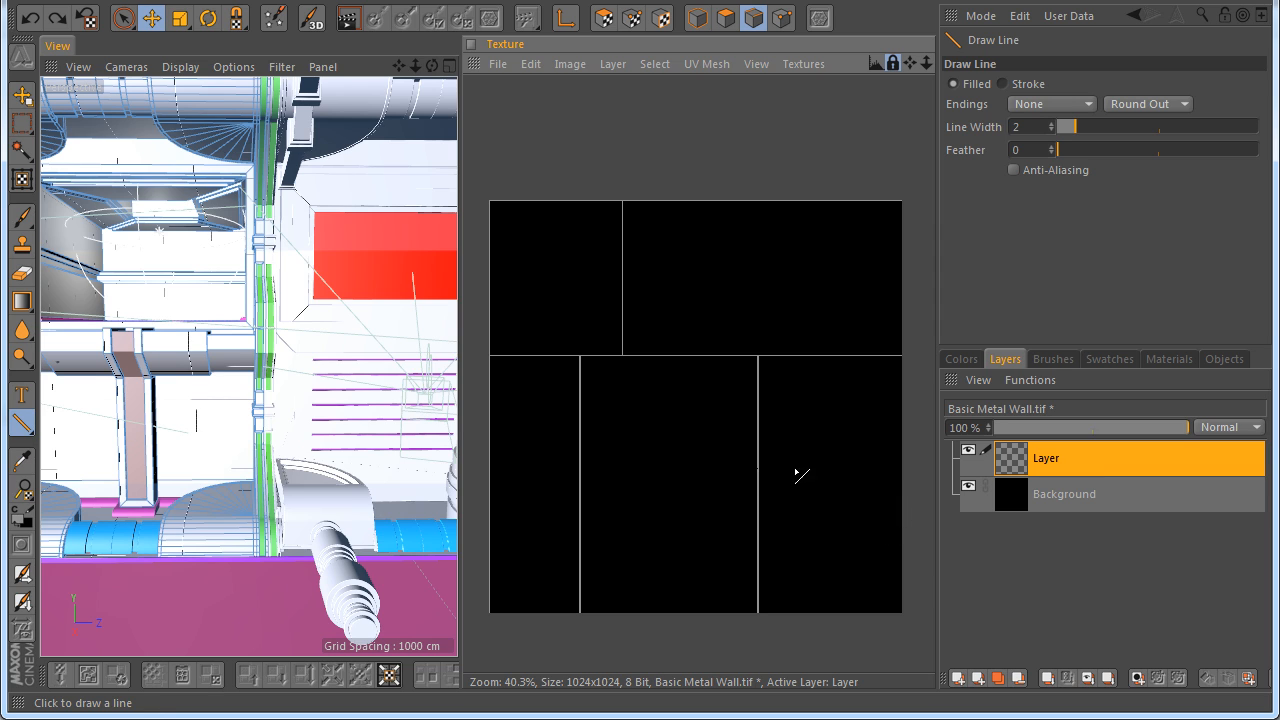
left_click_drag(912, 477, 912, 477)
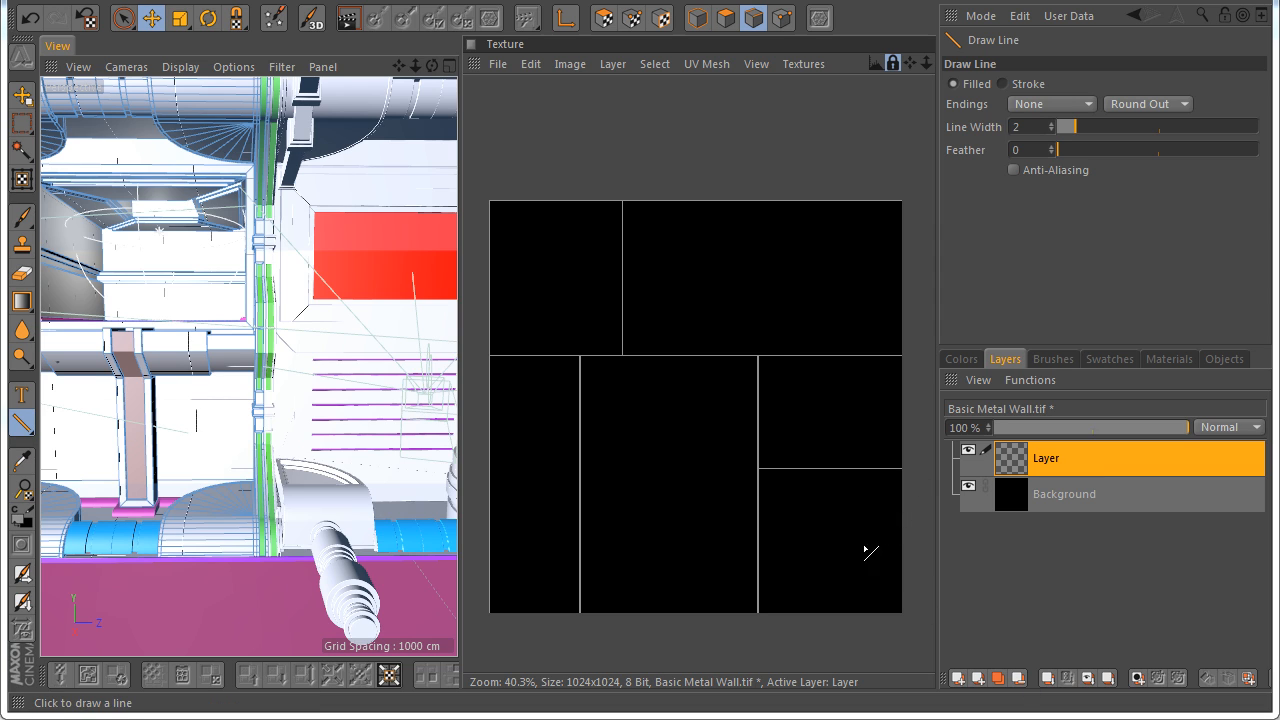
Set the paint color to a light gray with RGB 179 and fill the Background layer with it using Fill Bitmap
scroll(642, 406, "up", 6)
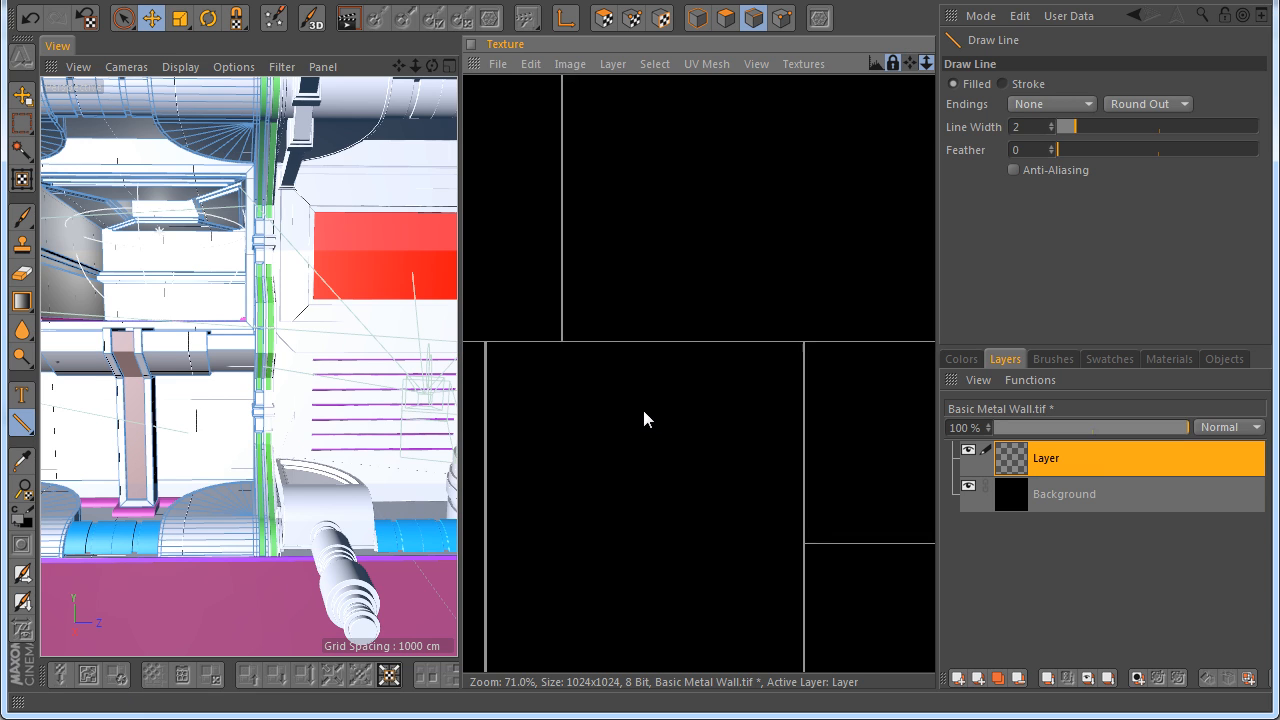
left_click_drag(908, 63, 641, 408)
scroll(697, 395, "down", 1)
scroll(697, 398, "down", 6)
scroll(666, 486, "up", 4)
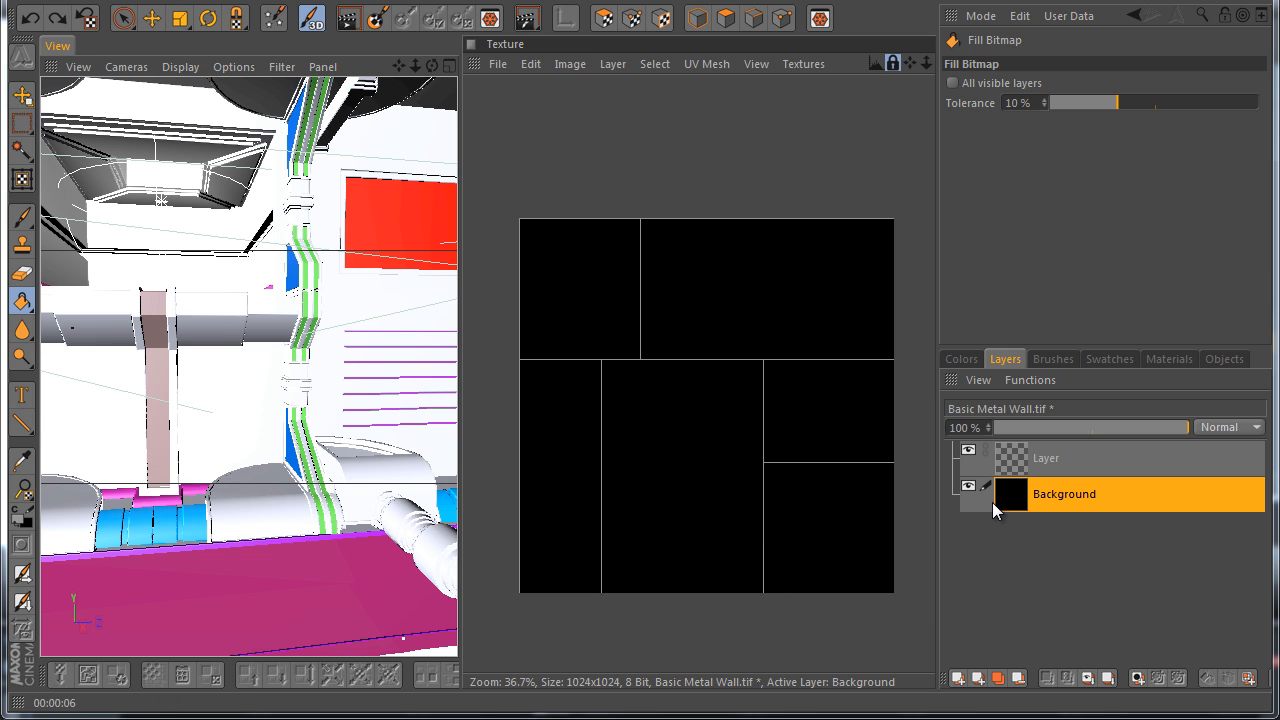
left_click(962, 359)
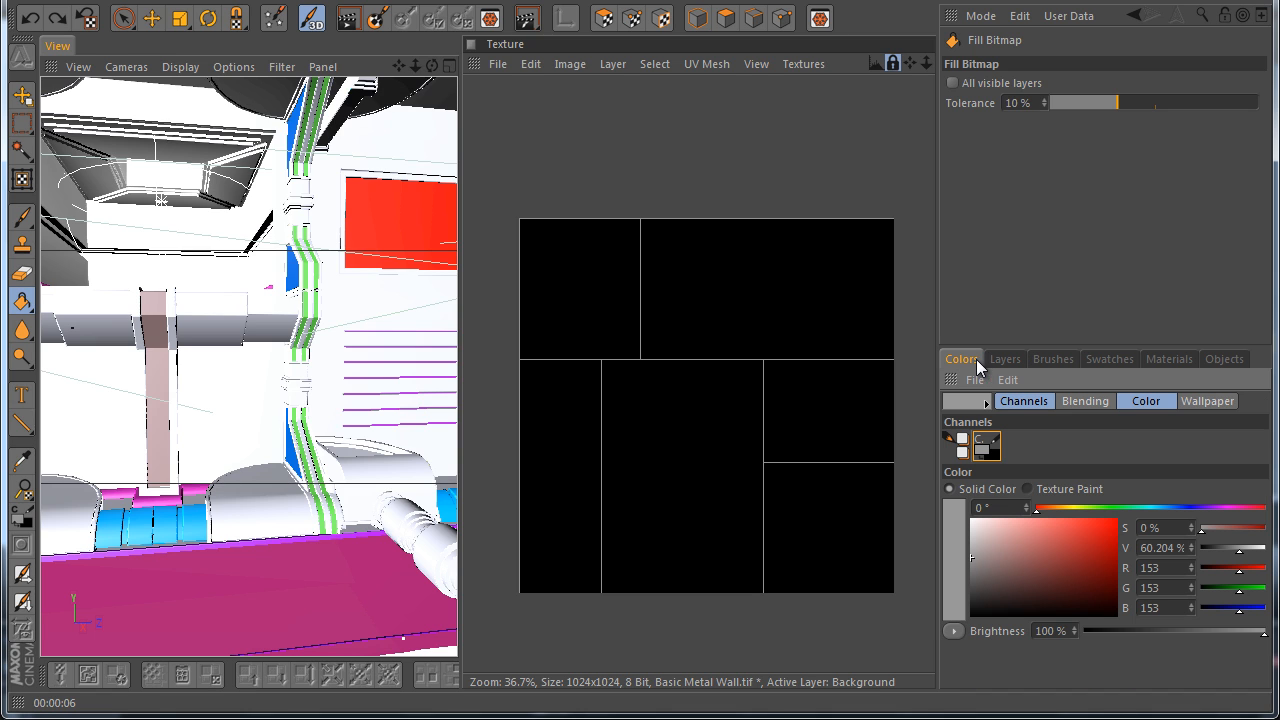
left_click_drag(971, 557, 966, 548)
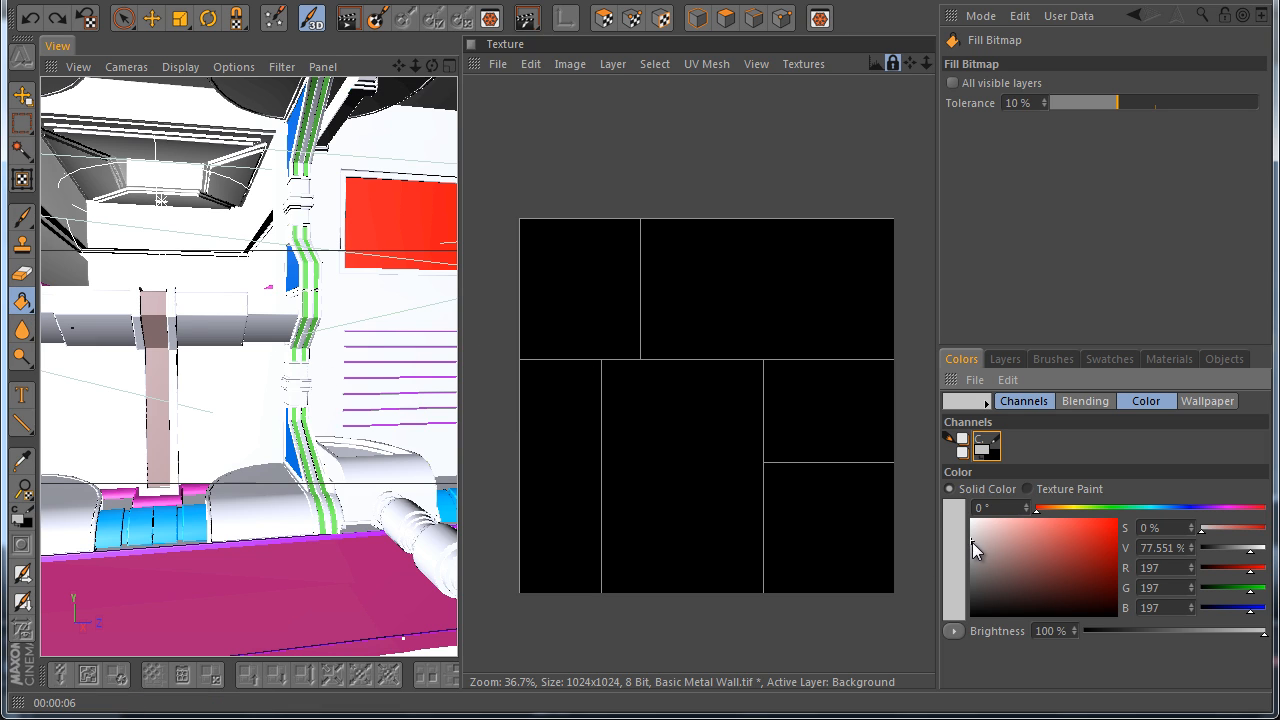
left_click_drag(970, 541, 968, 547)
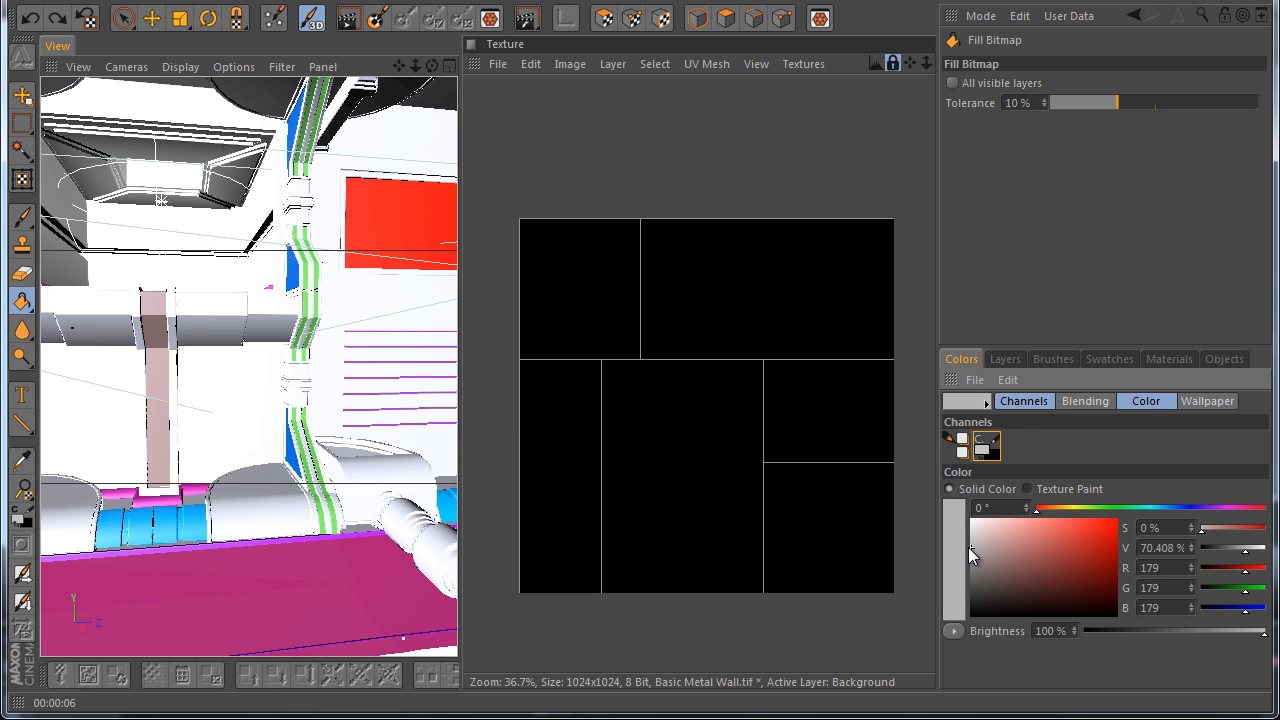
left_click(691, 377)
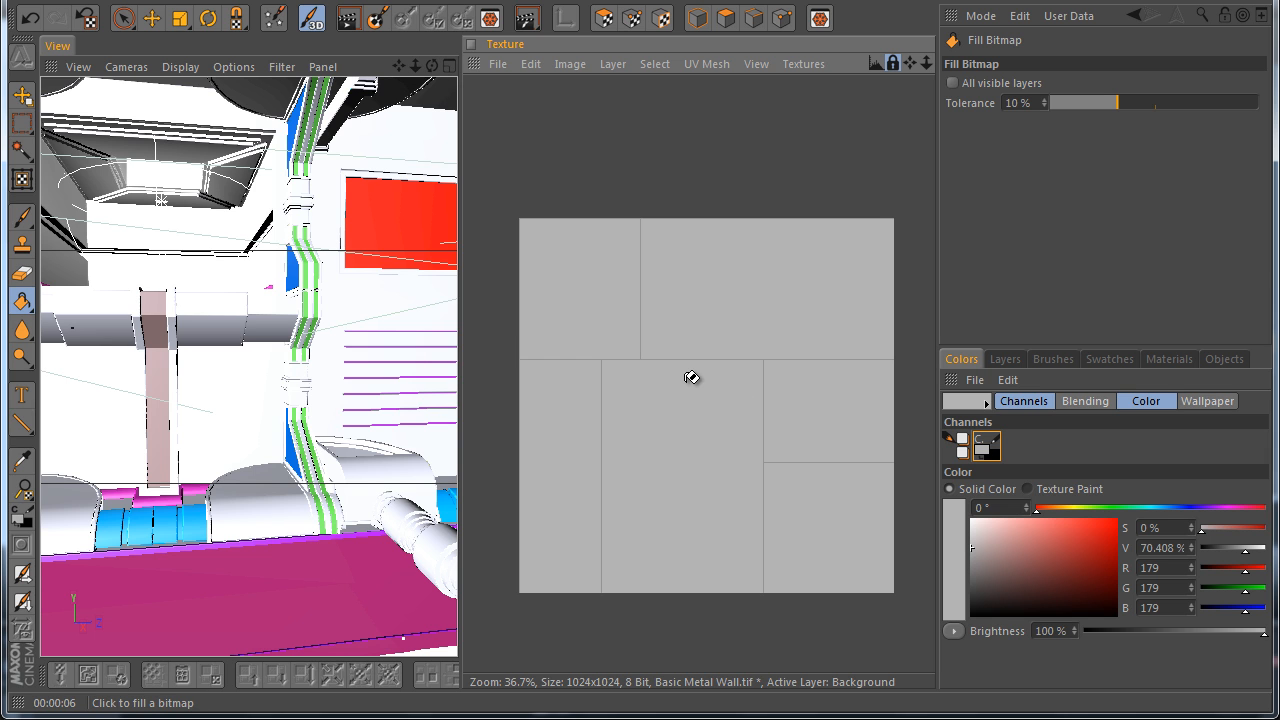
Refill the Background layer with a lighter gray and render the close-up wall view to check the panel lines
scroll(200, 391, "up", 5)
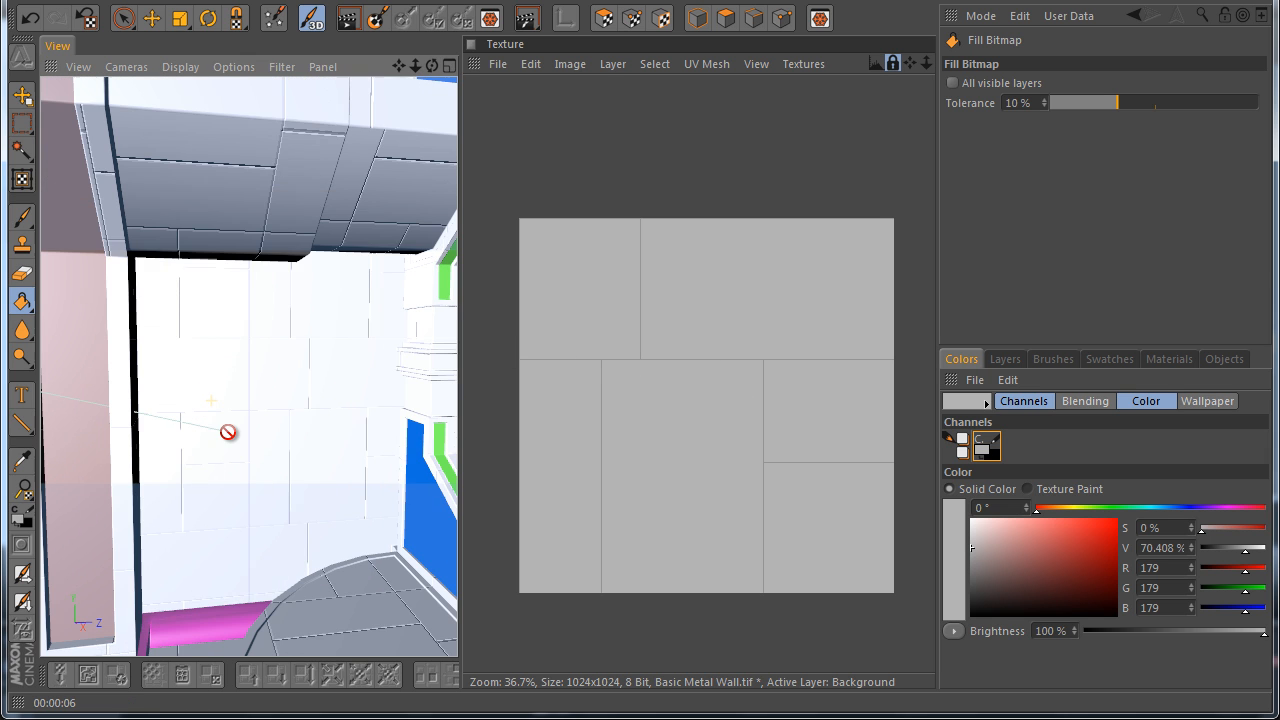
left_click(152, 18)
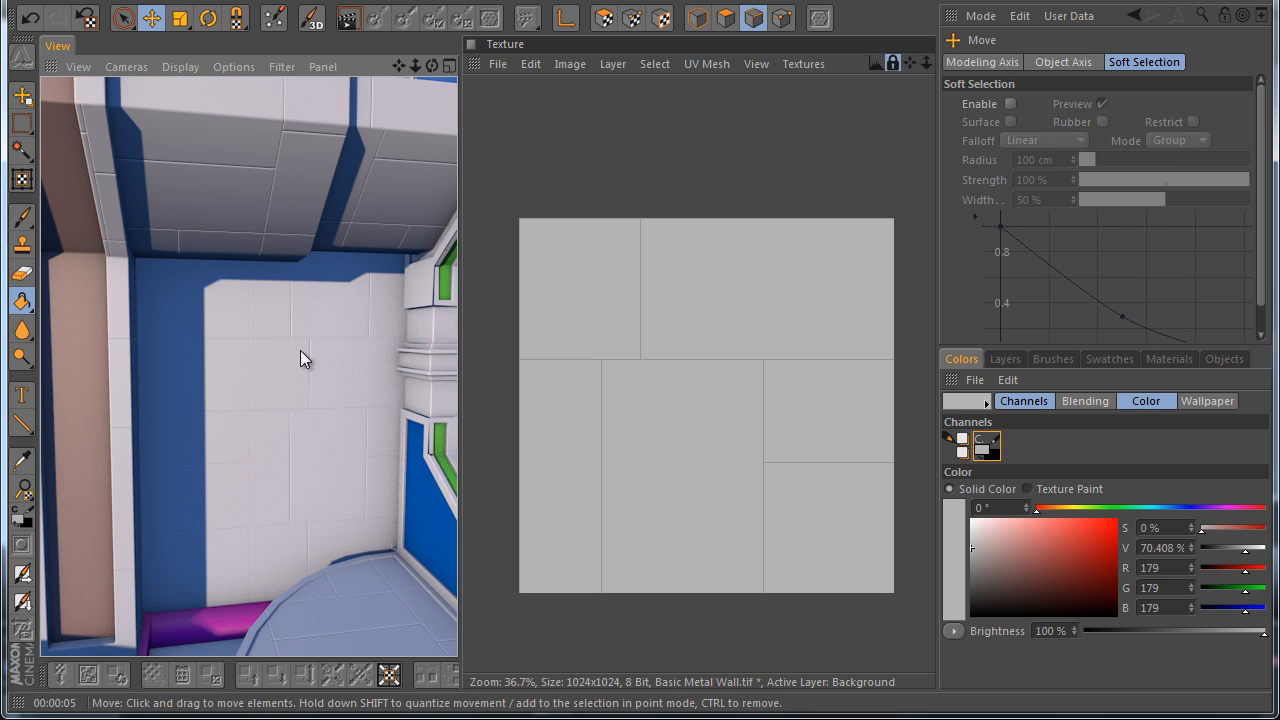
left_click_drag(972, 547, 965, 537)
left_click(806, 451)
left_click(347, 18)
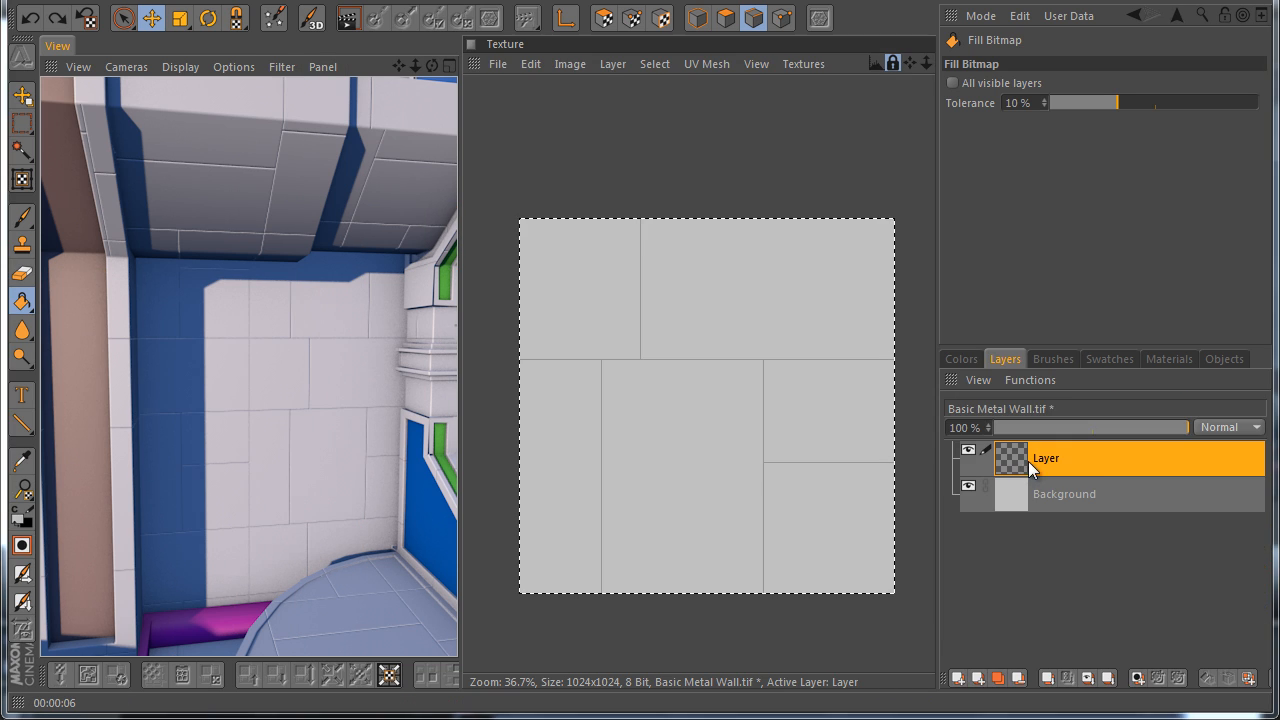
Rename the layer holding the panel lines to "Titles"
double_click(1035, 459)
key("BackSpace")
type("Titles")
key("Return")
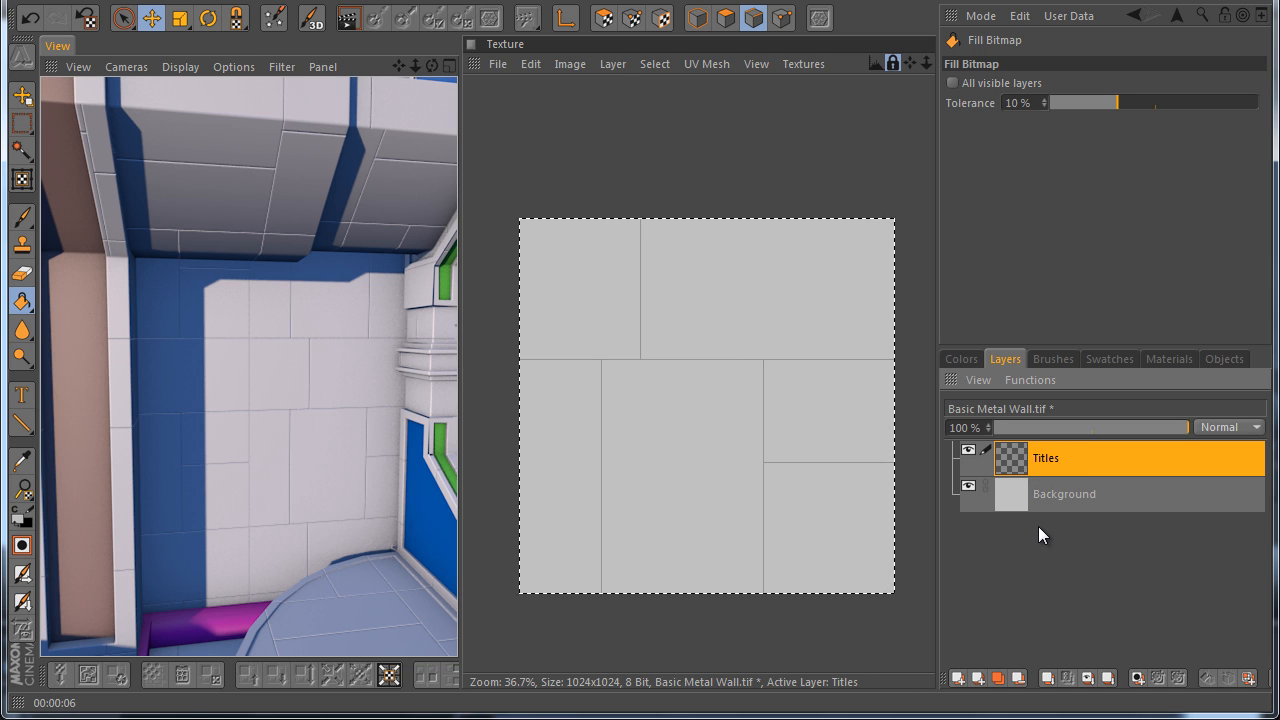
Add a new layer above the Titles layer and name it "Screws"
left_click(957, 679)
double_click(1052, 459)
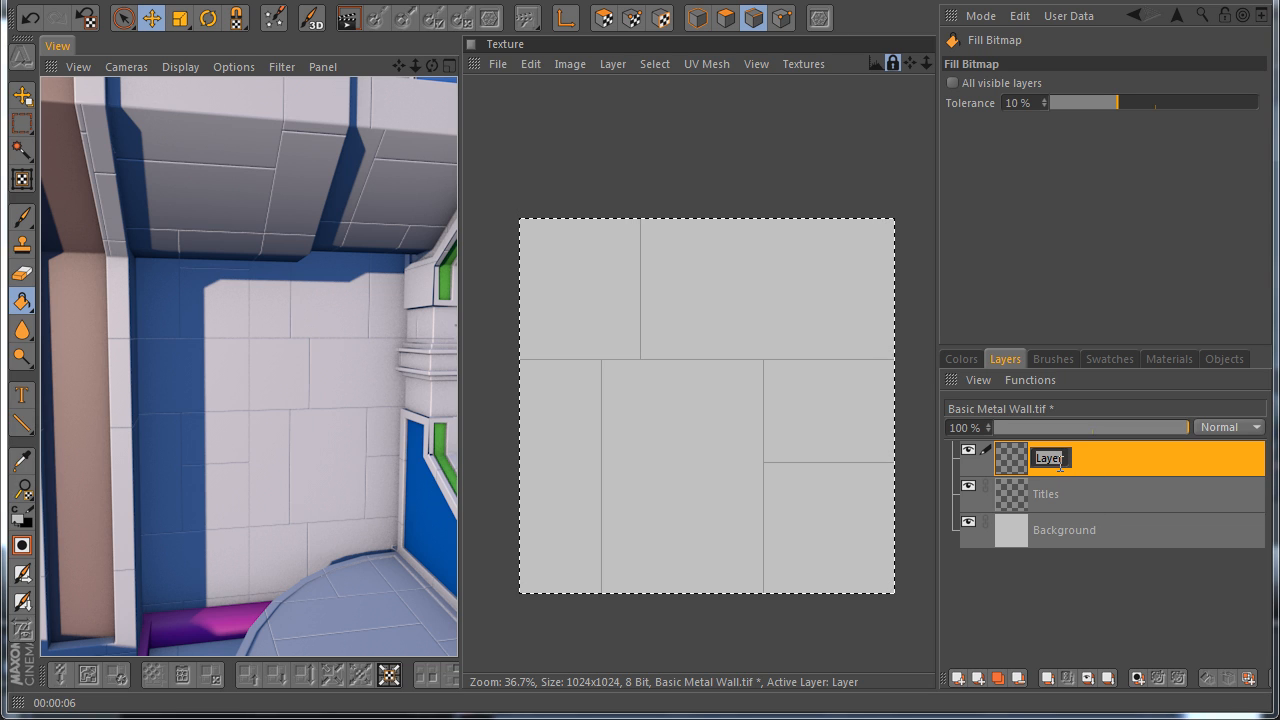
double_click(1043, 457)
type("Screws")
key("Return")
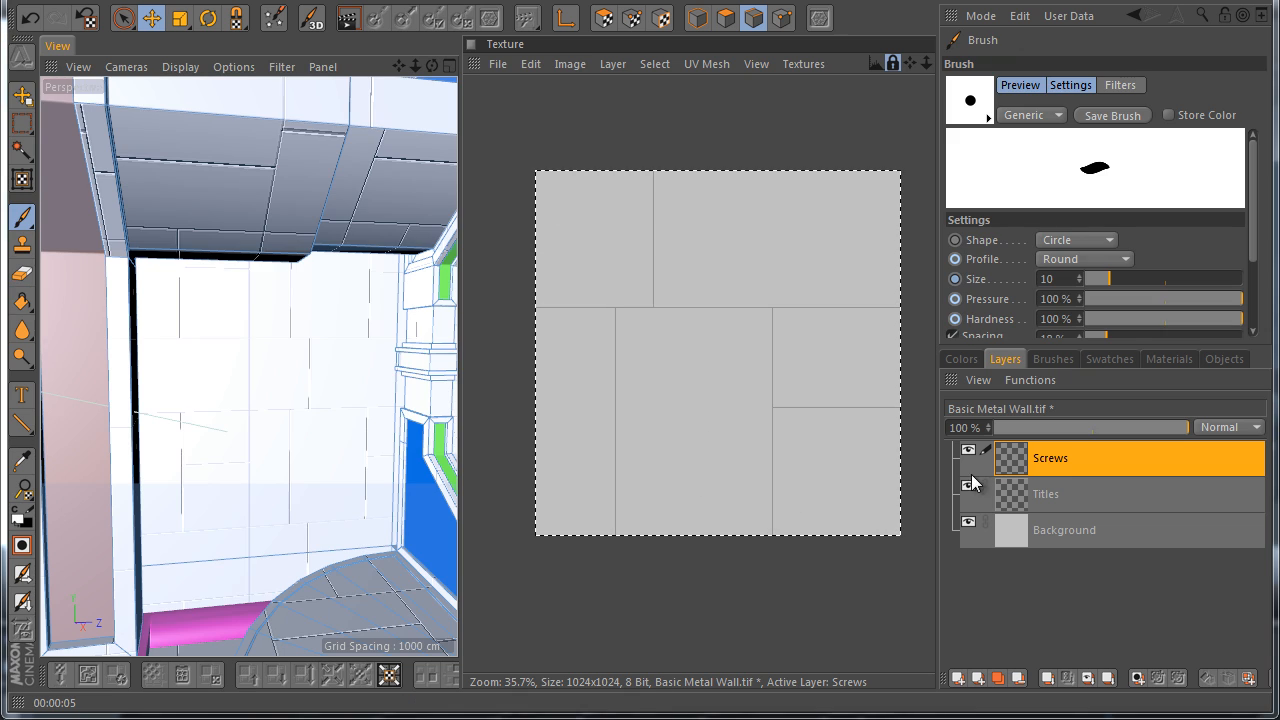
Paint a white screw dot in the upper-left corner of the first panel with a round brush of size 10
left_click(907, 63)
middle_click_drag(630, 320, 640, 417, "alt")
scroll(551, 275, "up", 5)
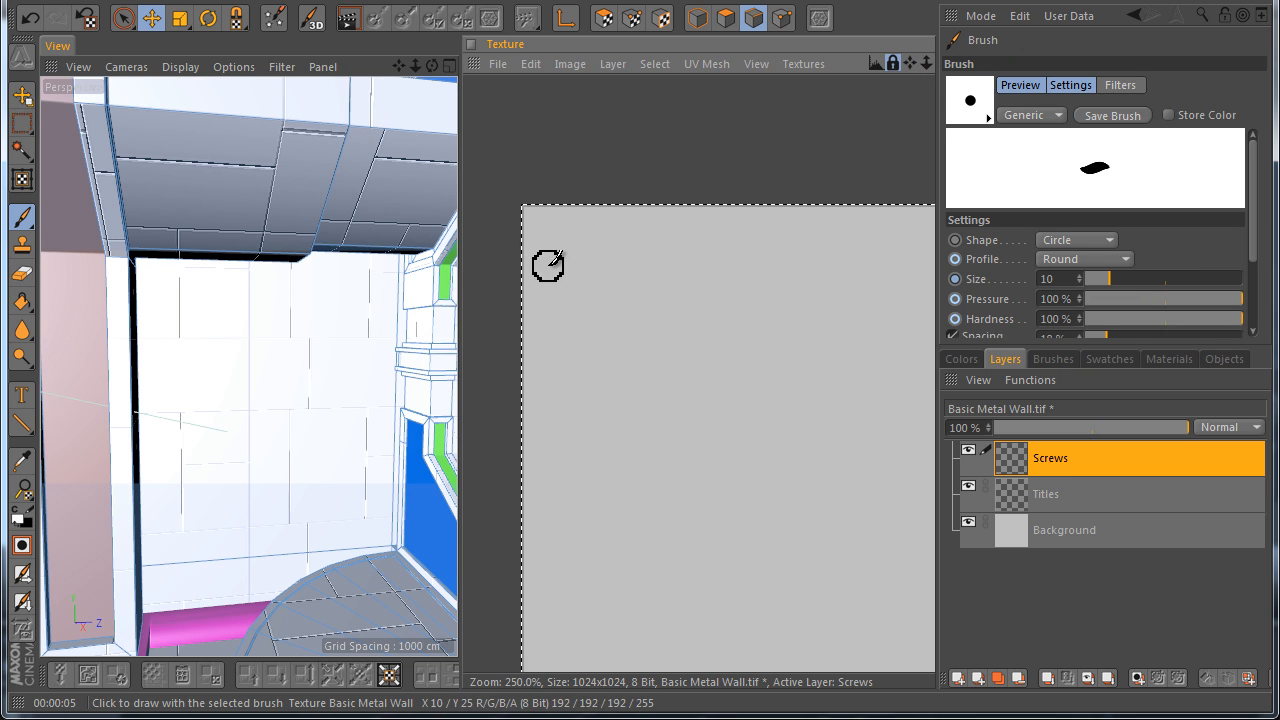
scroll(496, 234, "down", 2)
scroll(500, 237, "down", 2)
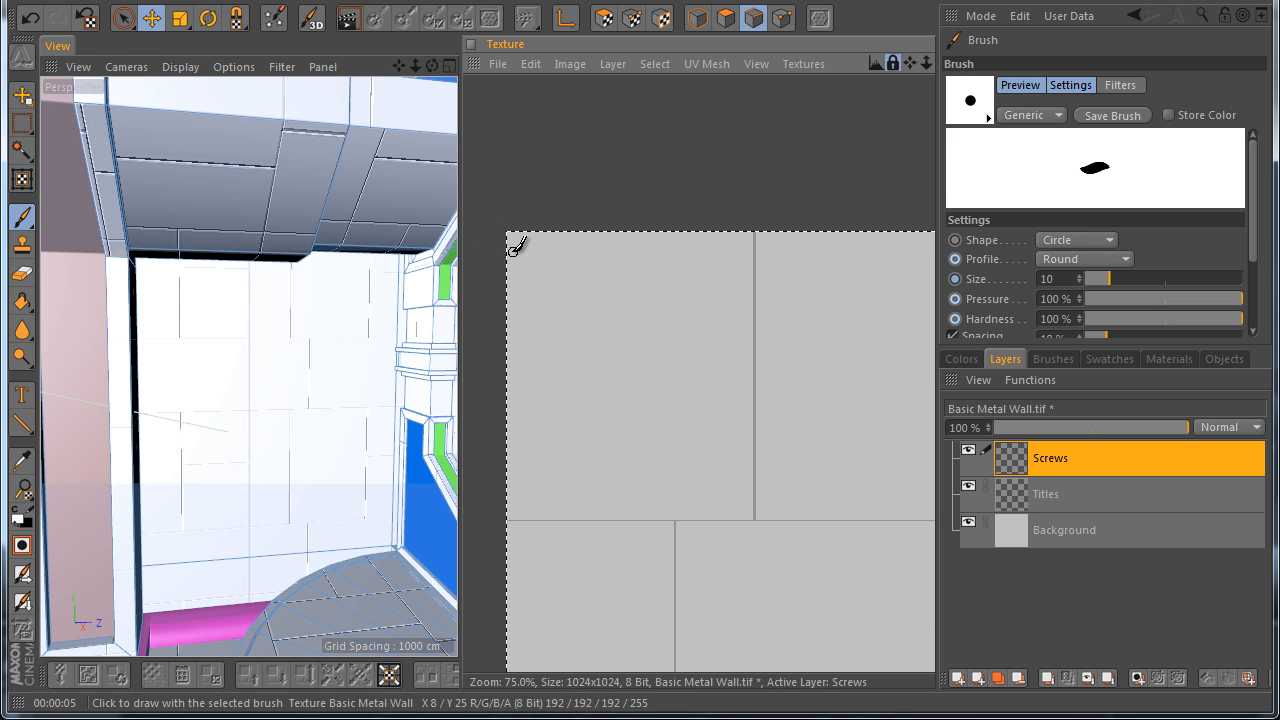
scroll(508, 240, "up", 3)
scroll(508, 240, "up", 3)
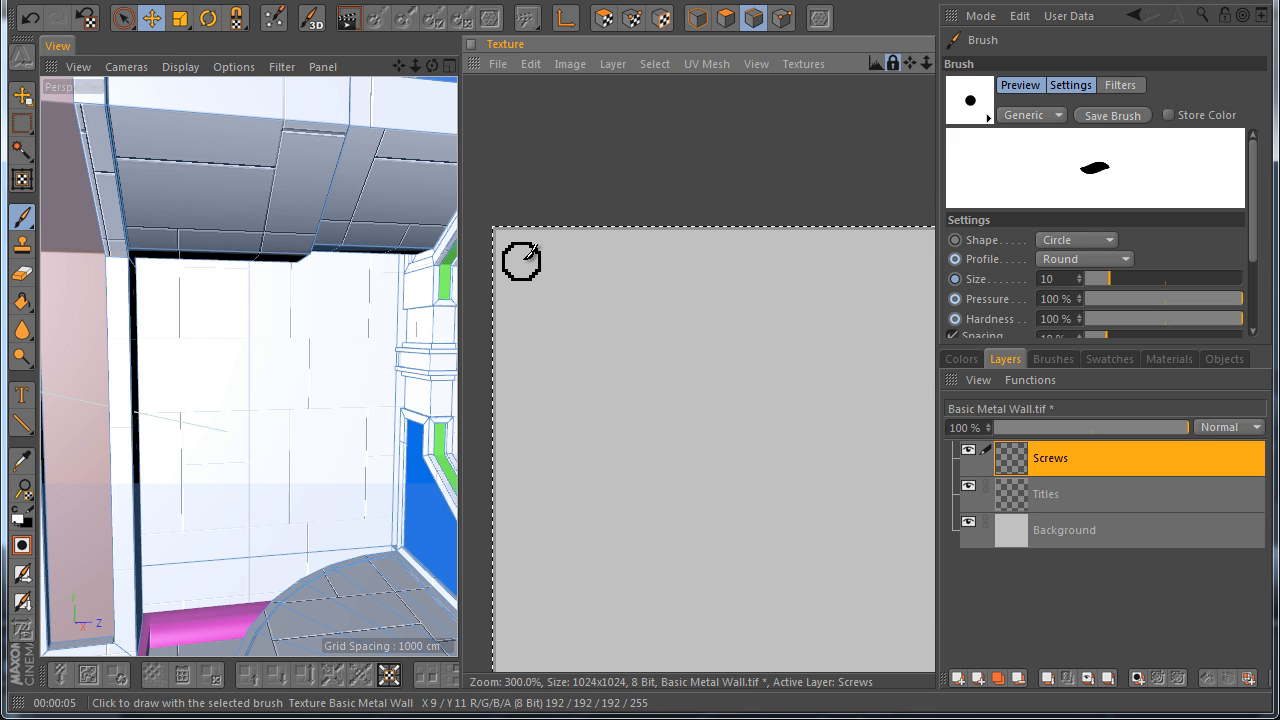
left_click(964, 358)
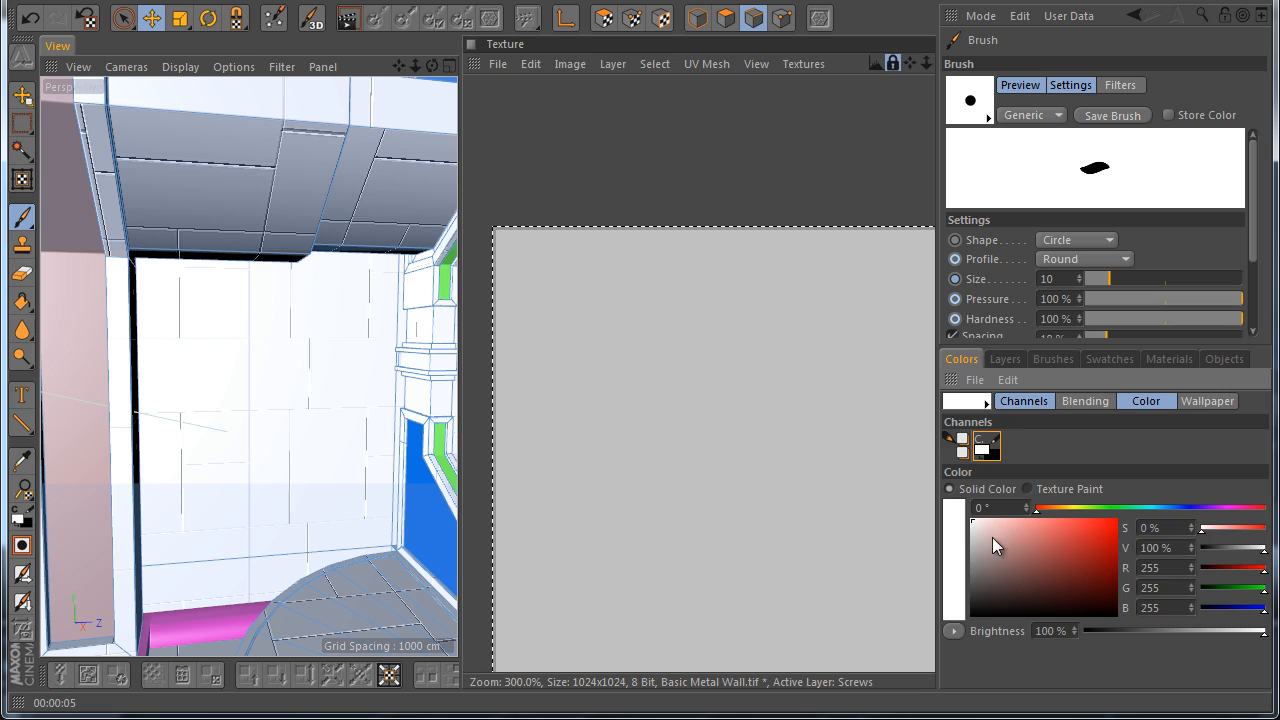
left_click(530, 263)
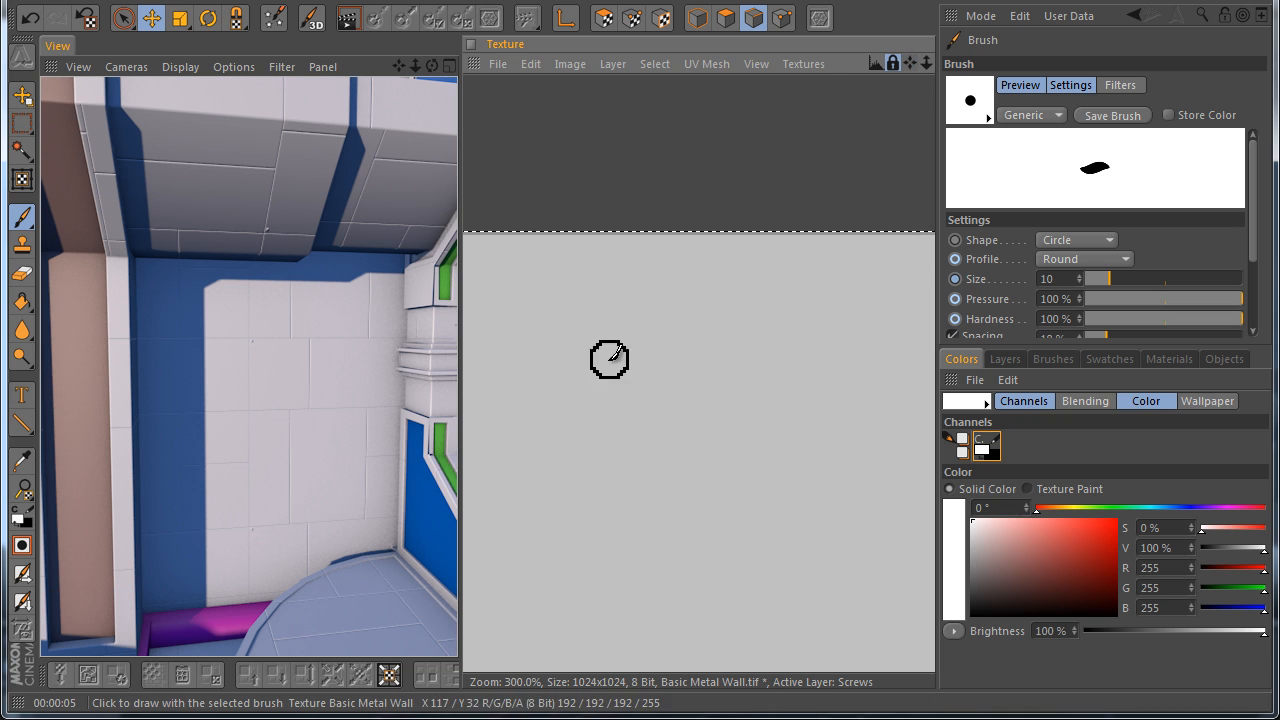
Add matching white screw dots in the corners of all the panels and render the wall view
scroll(612, 345, "down", 3)
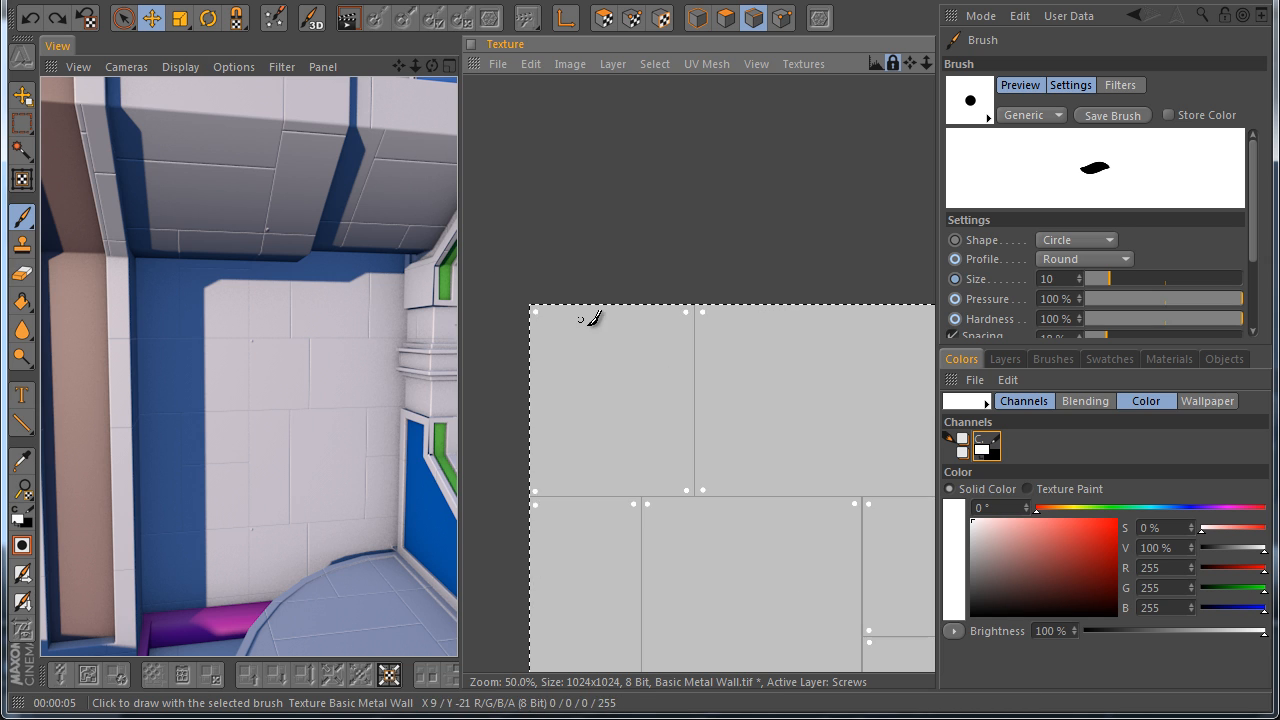
scroll(602, 334, "down", 1)
scroll(798, 559, "up", 2)
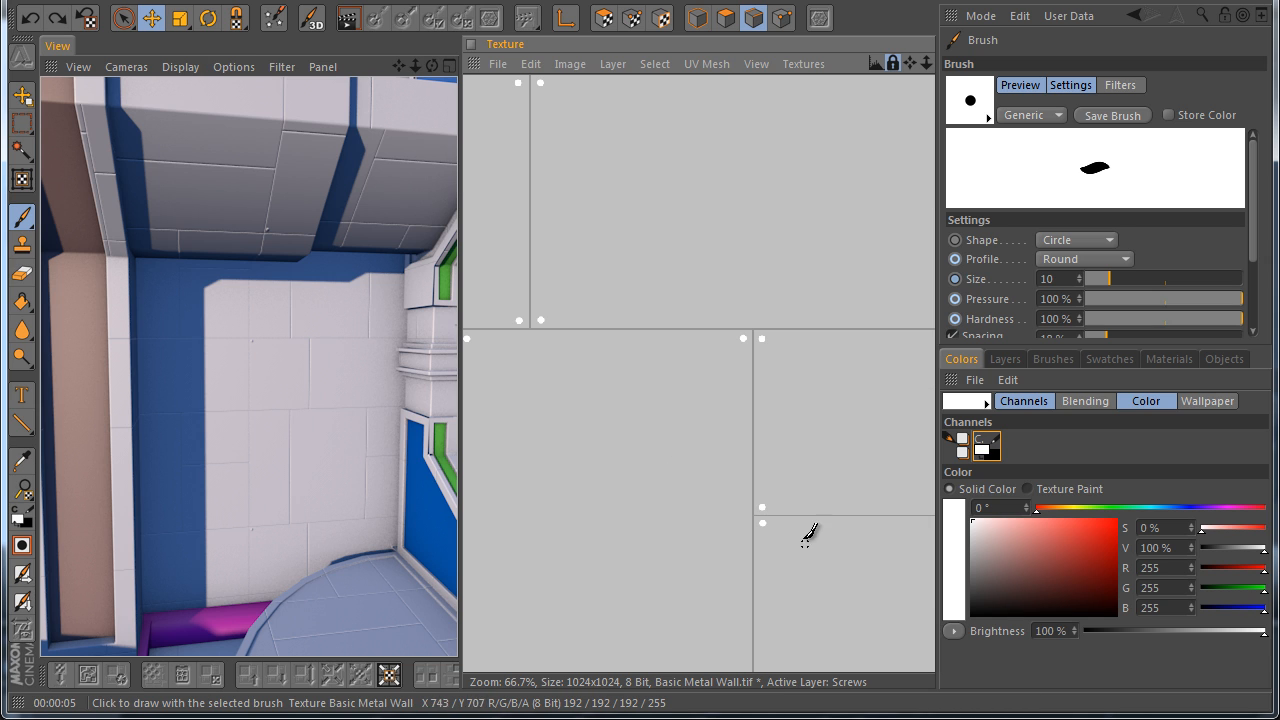
scroll(690, 385, "down", 2)
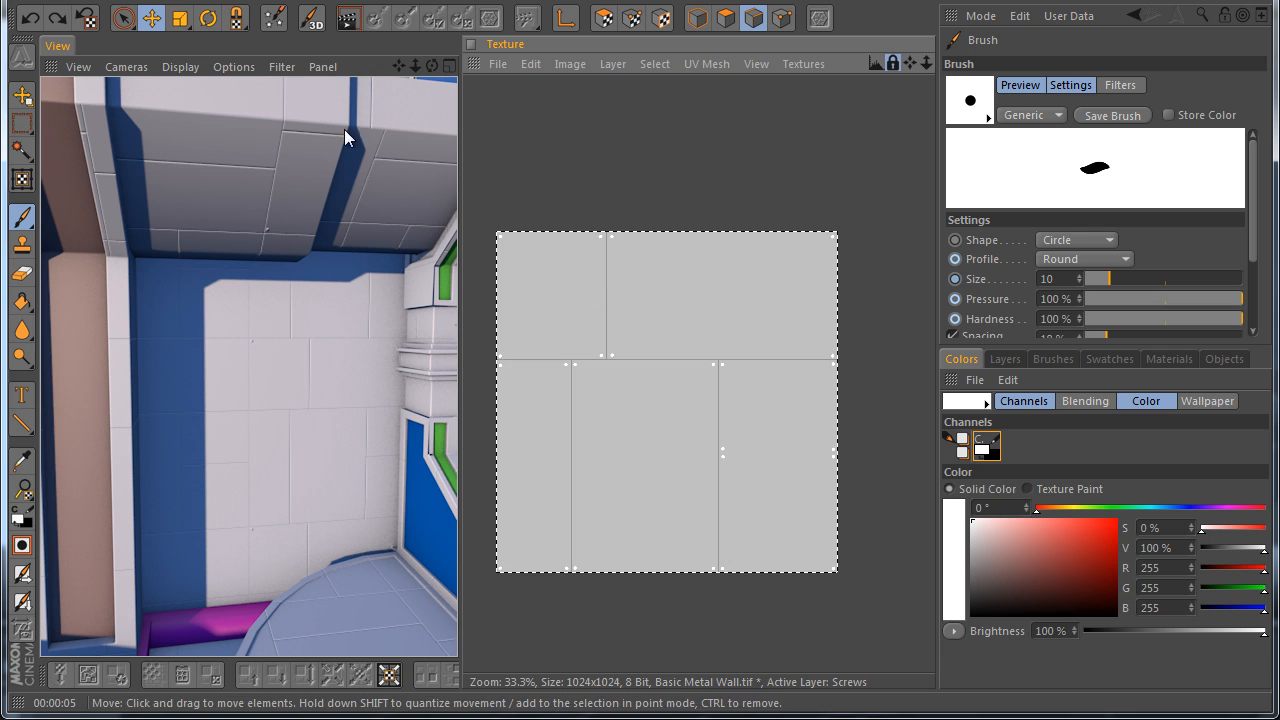
left_click(350, 20)
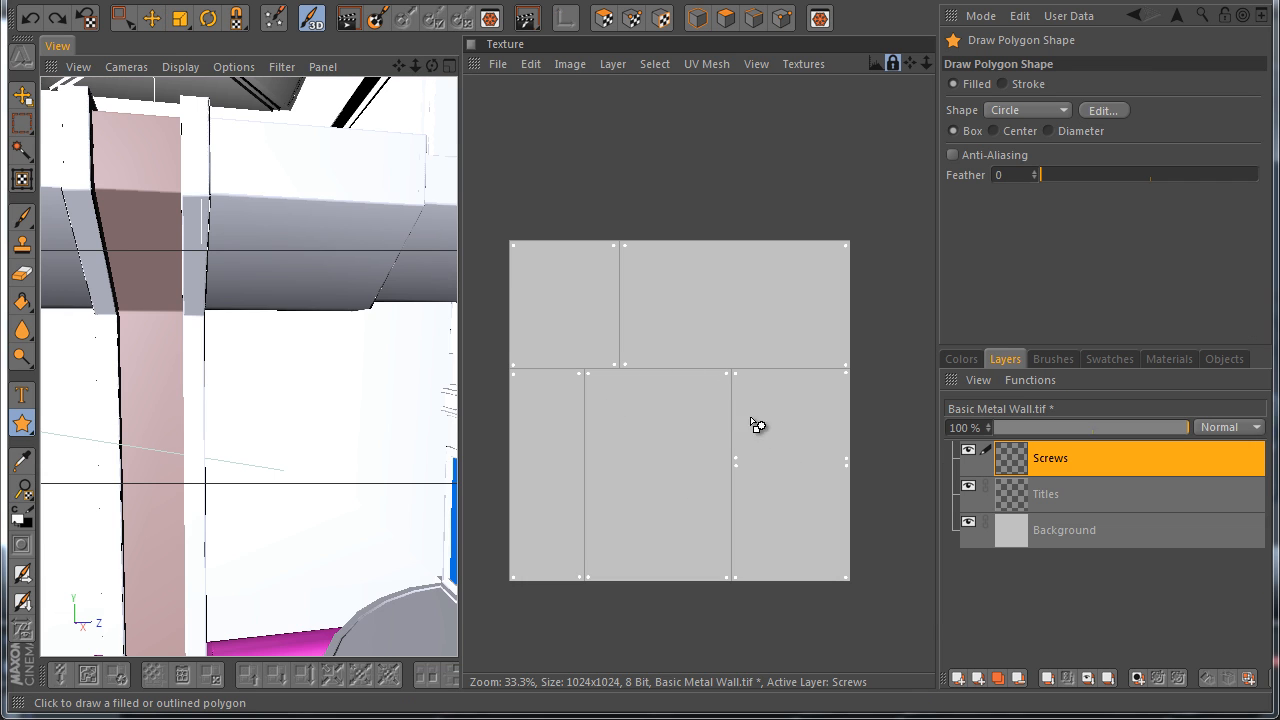
Create a layer set named "Bump" and move the Screws, Titles and Background layers into it
left_click(996, 680)
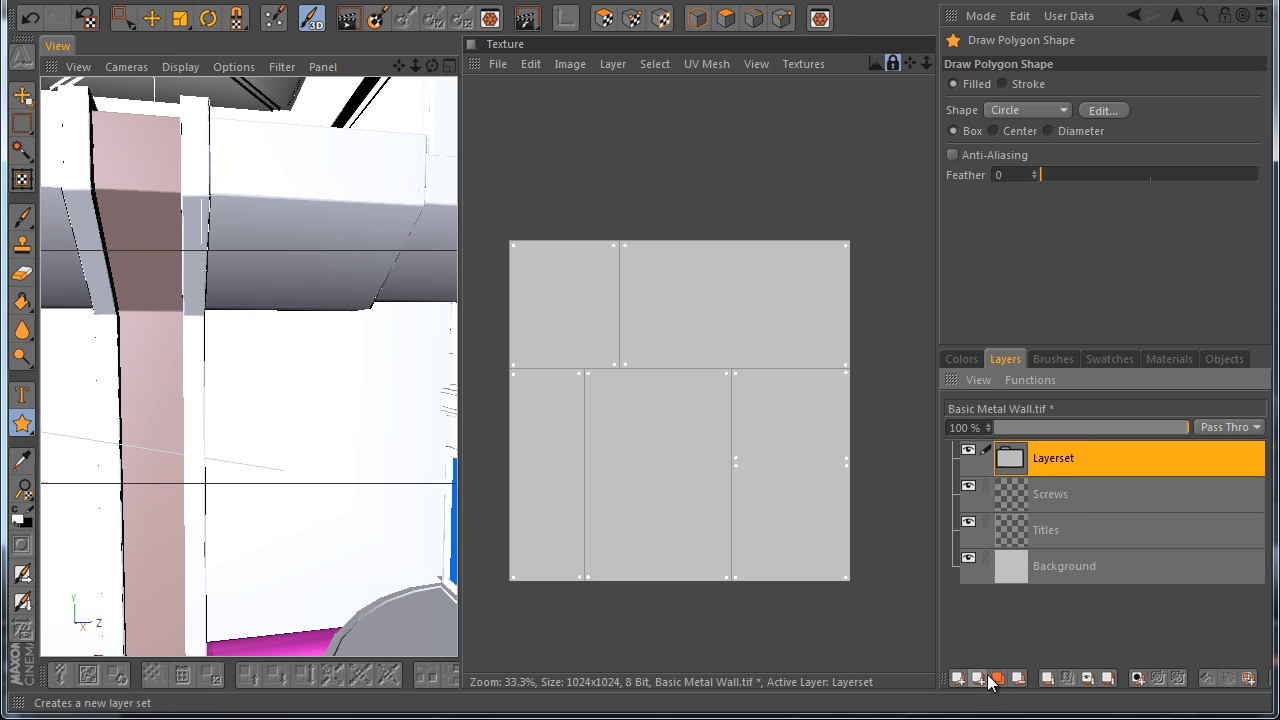
double_click(1045, 465)
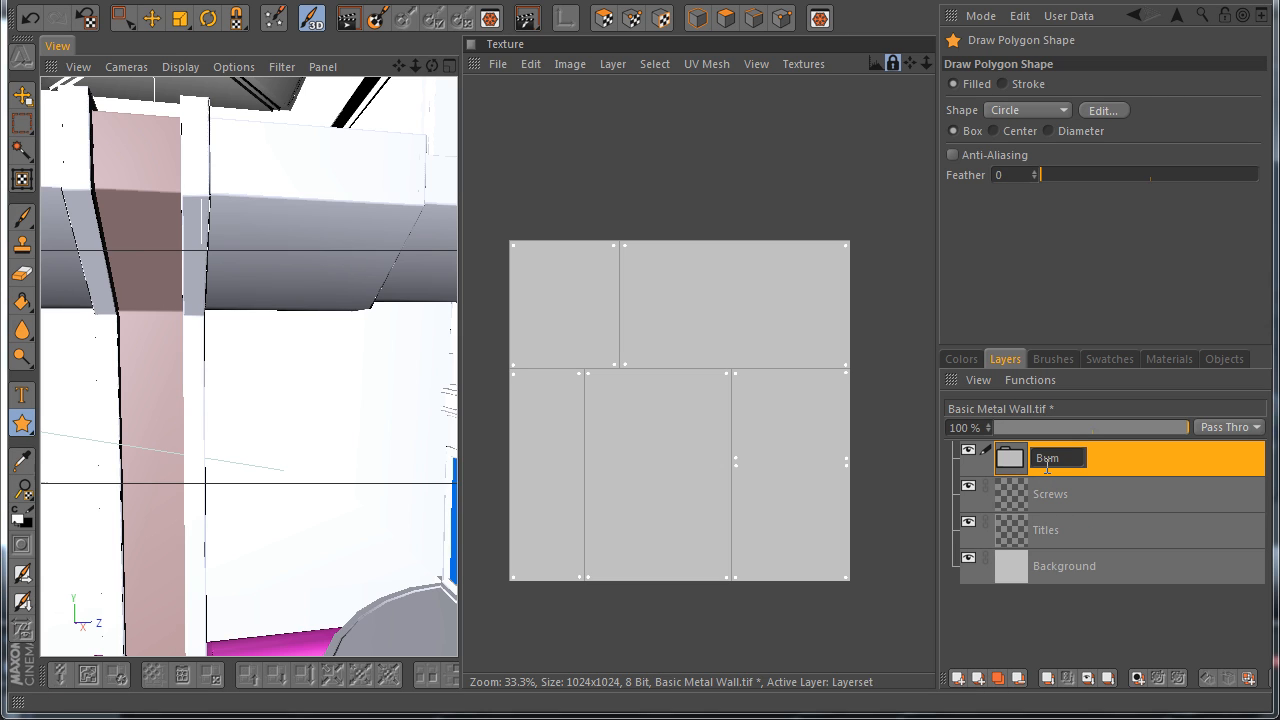
type("Bump")
key("Return")
left_click_drag(1059, 556, 1040, 461)
left_click_drag(1041, 521, 1036, 456)
left_click(953, 459)
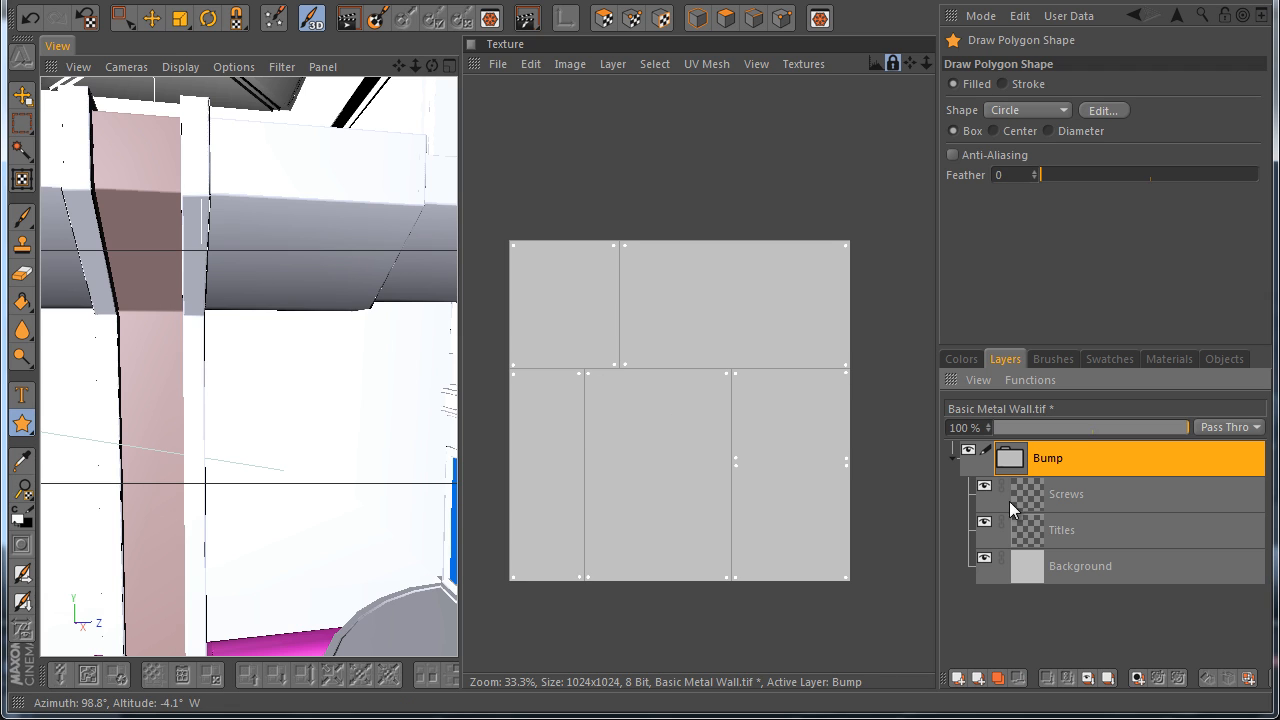
left_click(954, 462)
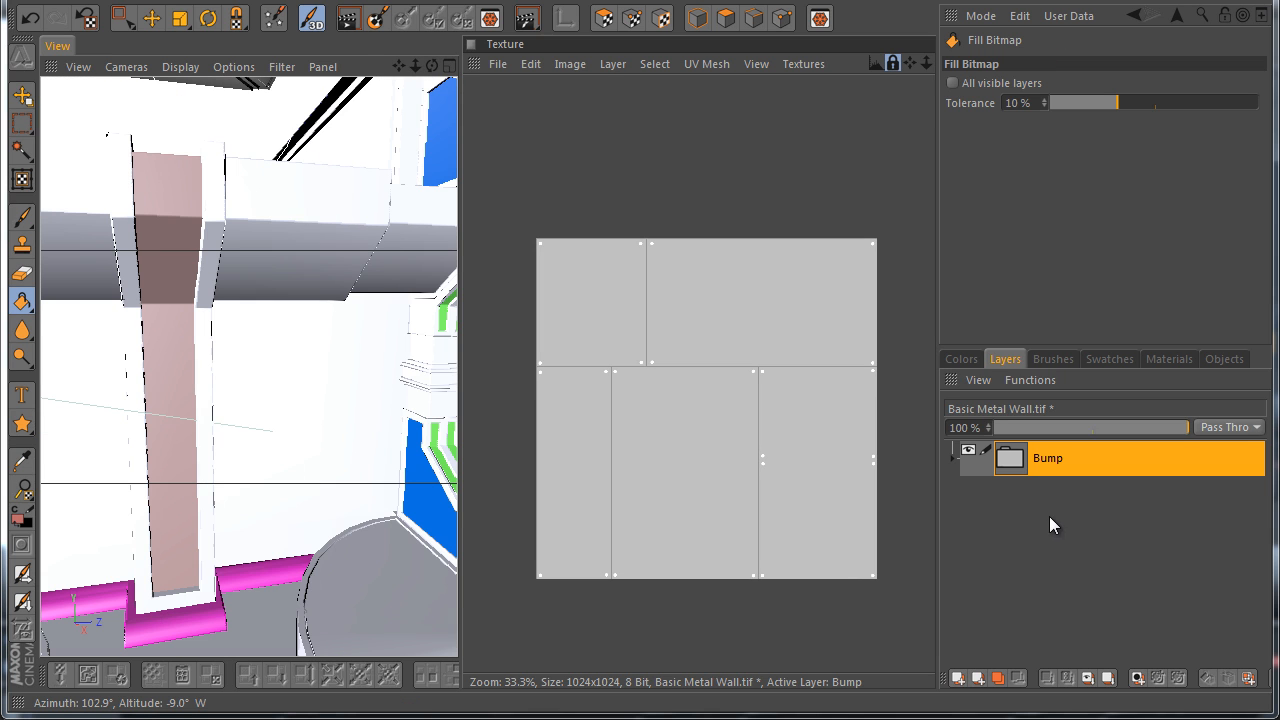
Create a second layer set named "Color" above Bump and add an empty layer inside it
left_click(977, 678)
double_click(1045, 457)
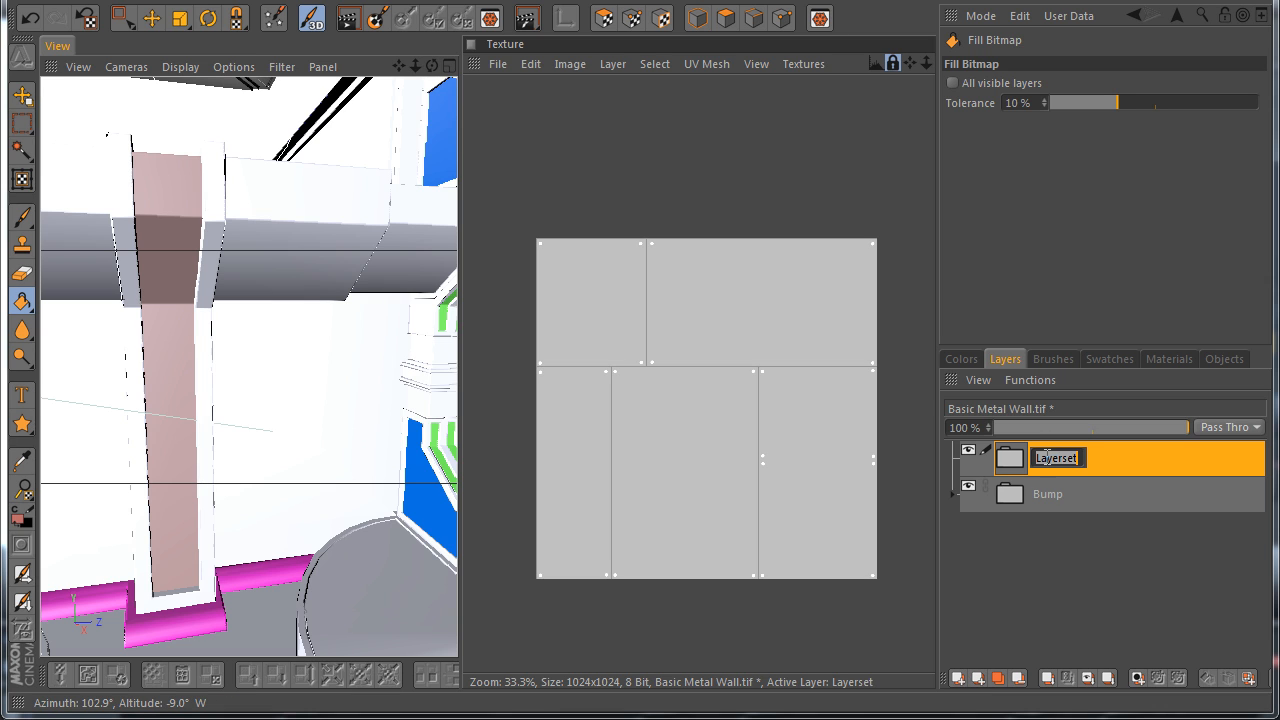
type("Color")
key("Return")
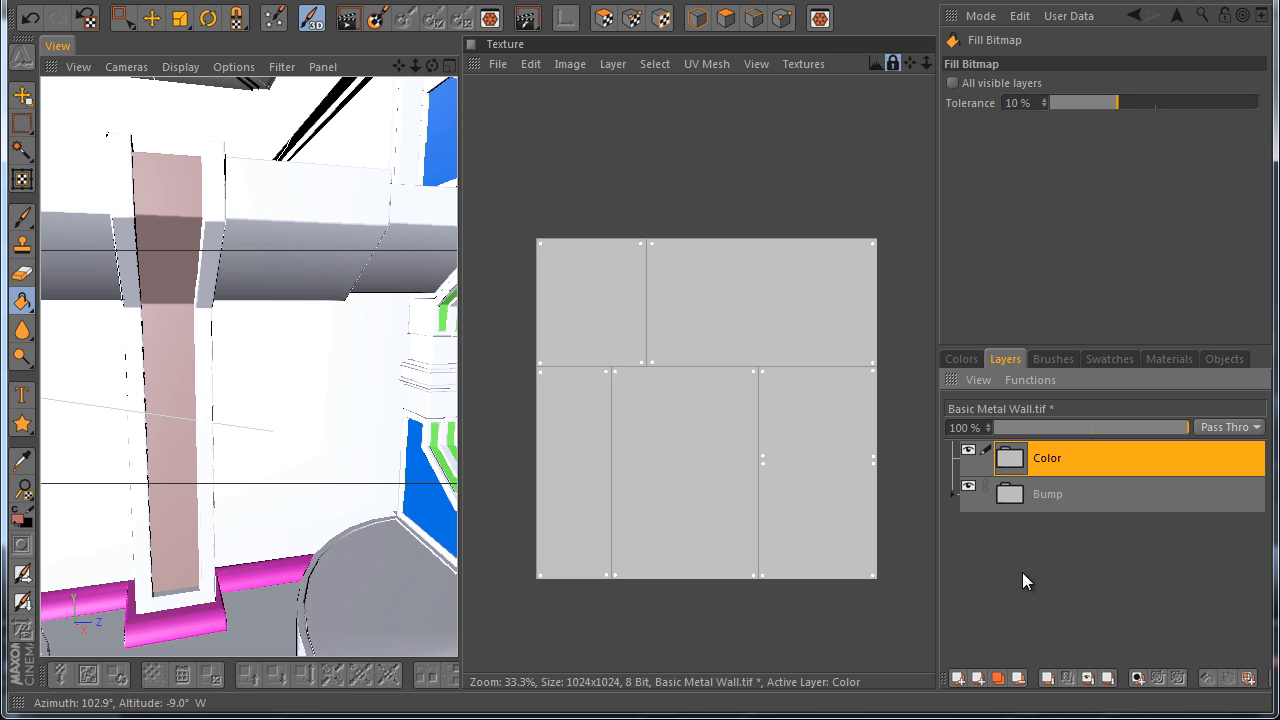
left_click(962, 678)
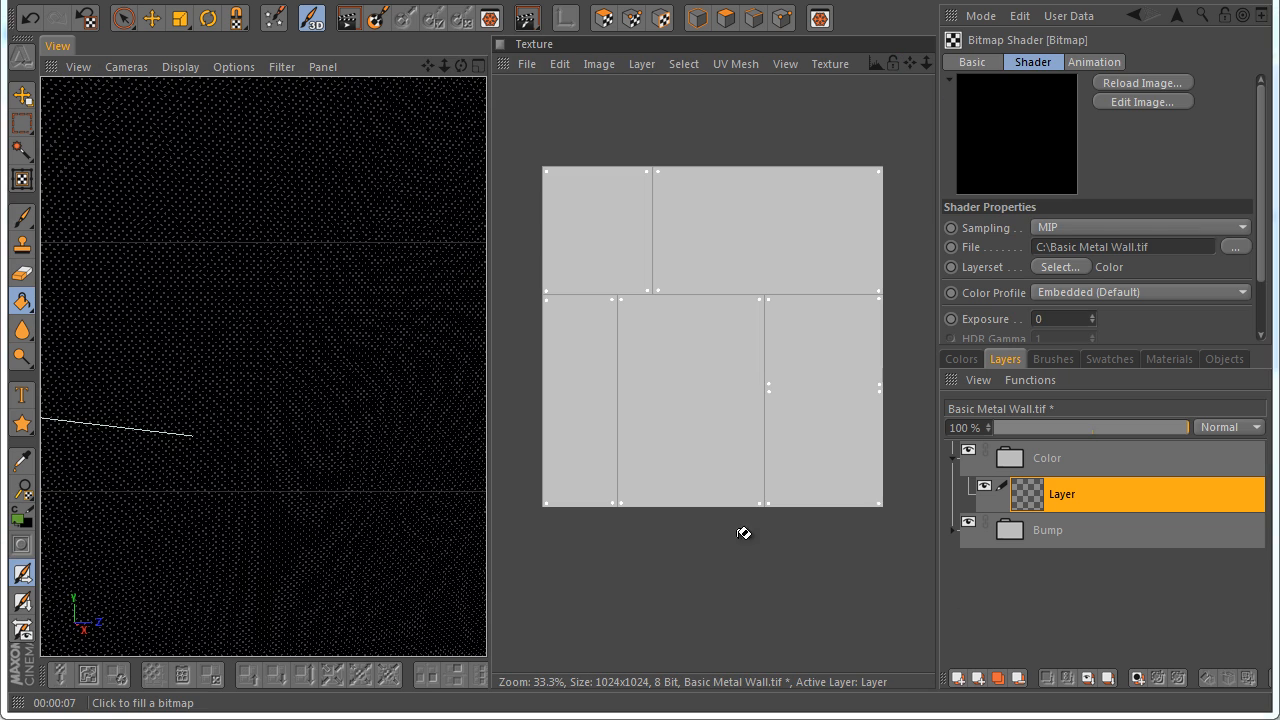
left_click(951, 460)
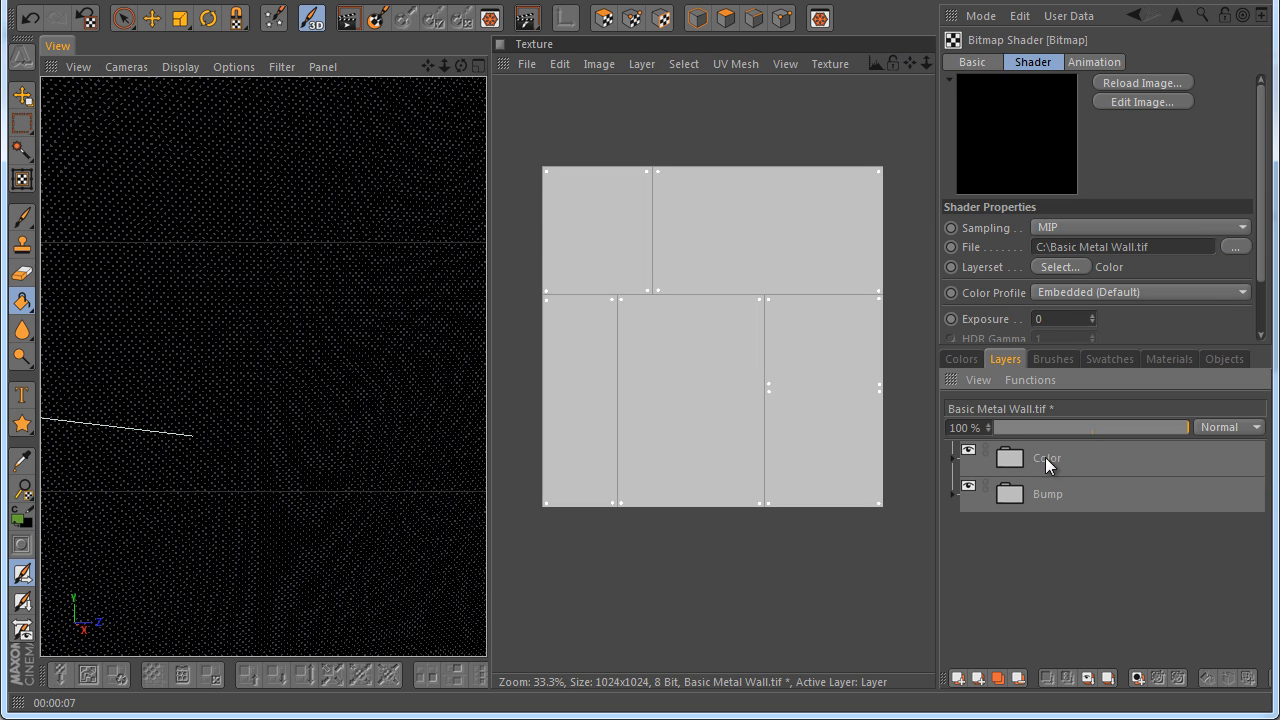
Open the Basic object's material in a separate, enlarged Attributes window
left_click(1209, 360)
left_click(1197, 564)
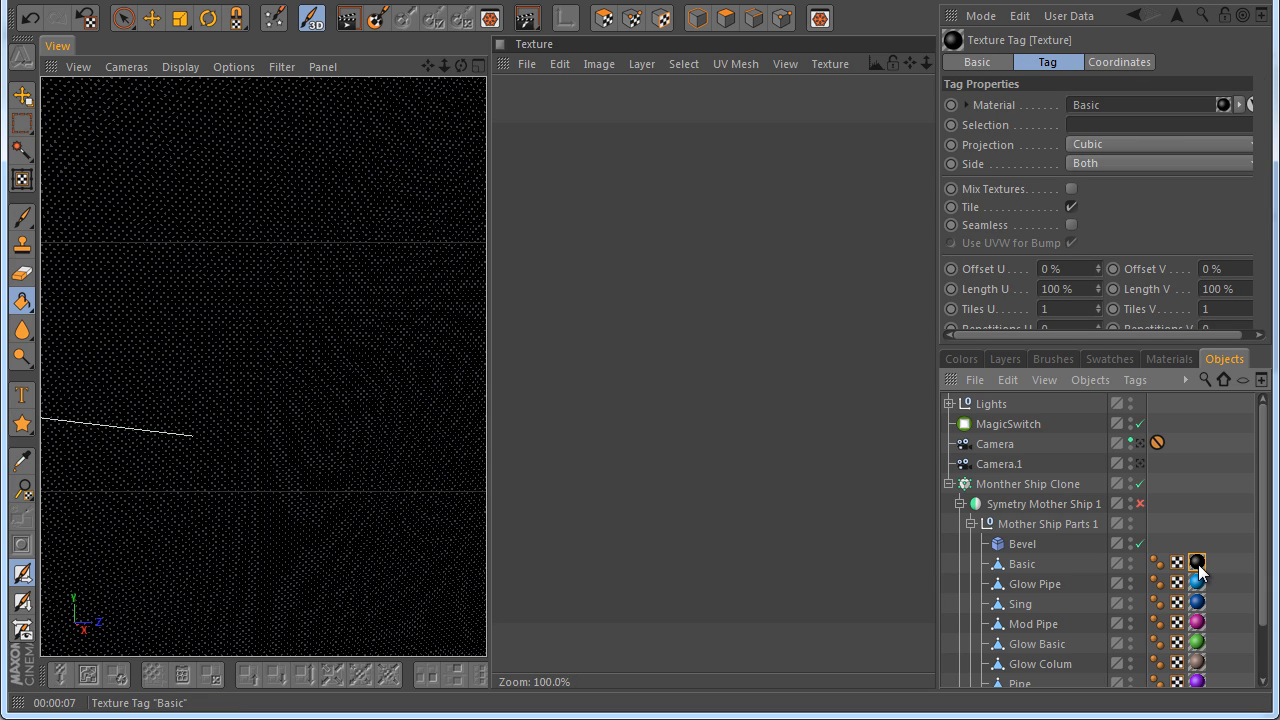
double_click(1203, 563)
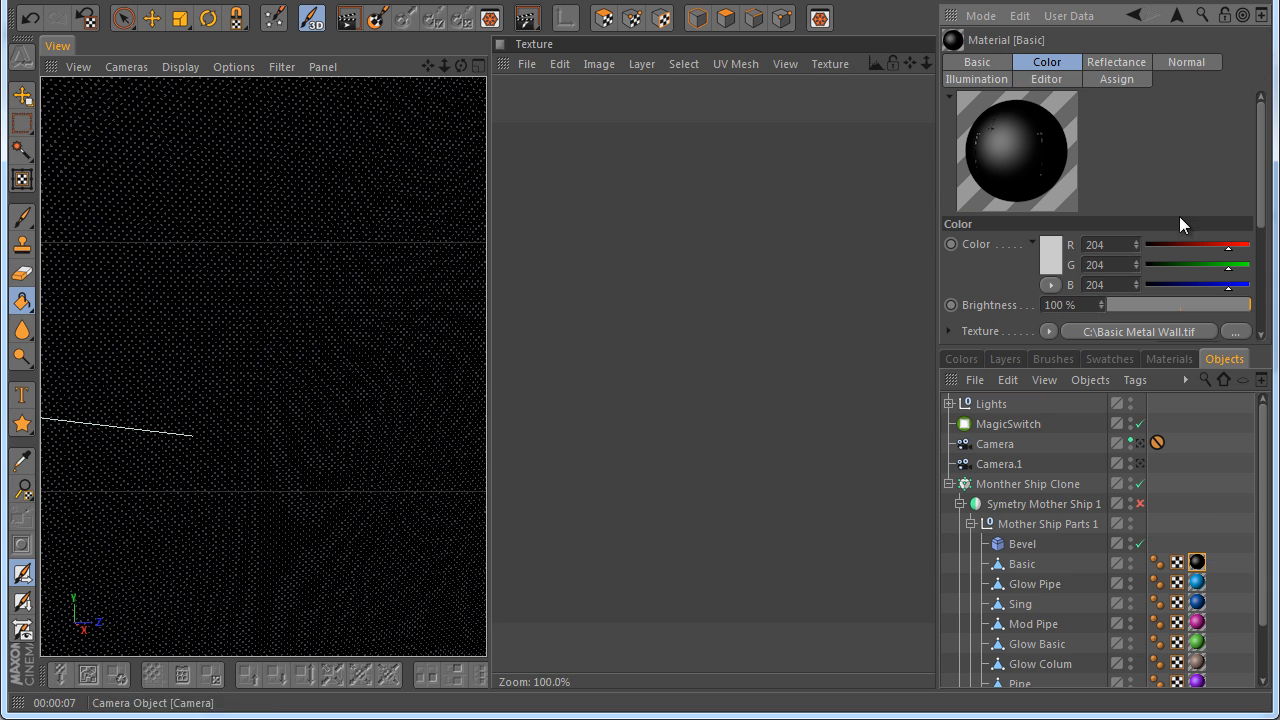
left_click(1261, 17)
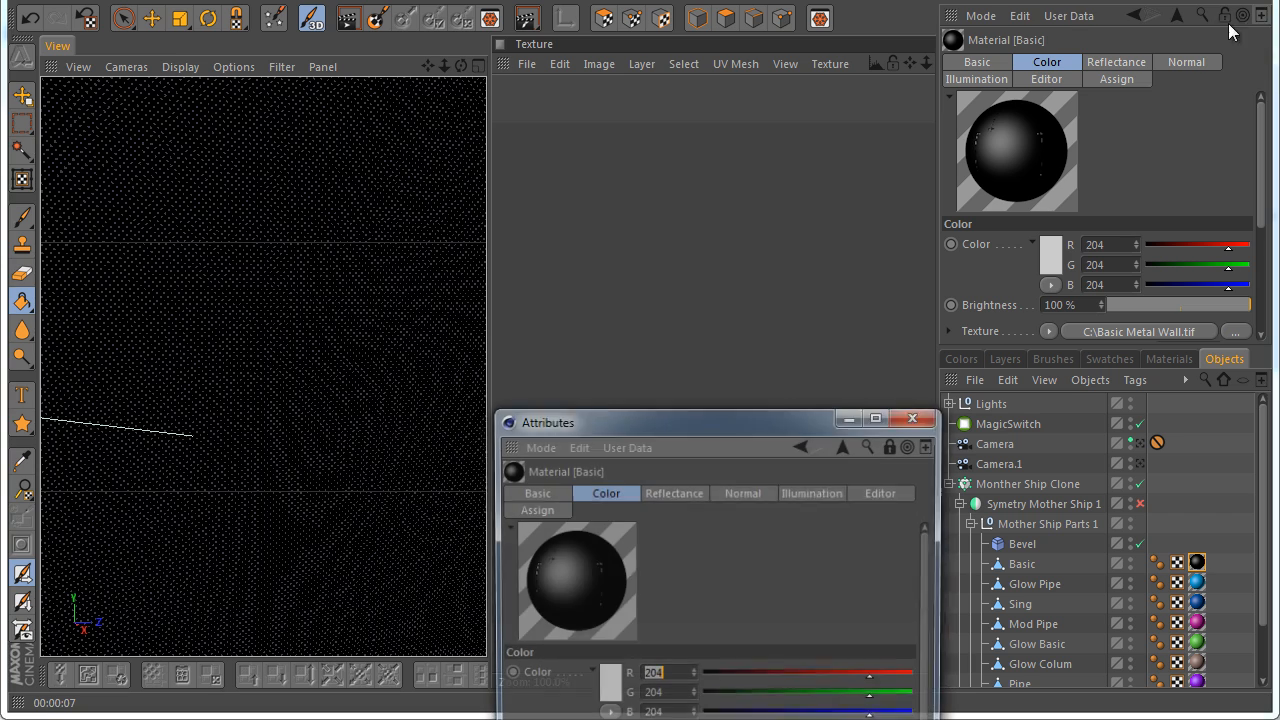
left_click_drag(687, 430, 506, 1)
left_click_drag(757, 433, 910, 664)
Check the layer set used by the bitmap in the Normal channel's Normalizer, keeping Bump selected
left_click(565, 60)
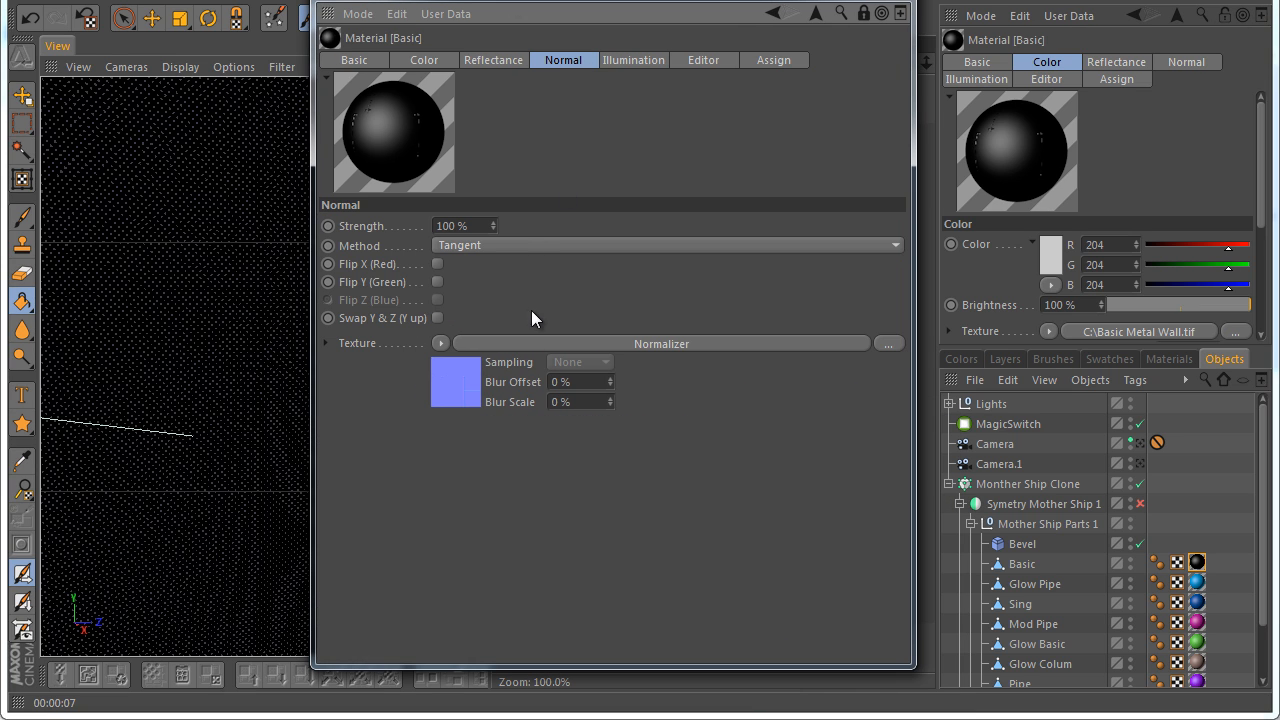
left_click(474, 390)
left_click(429, 272)
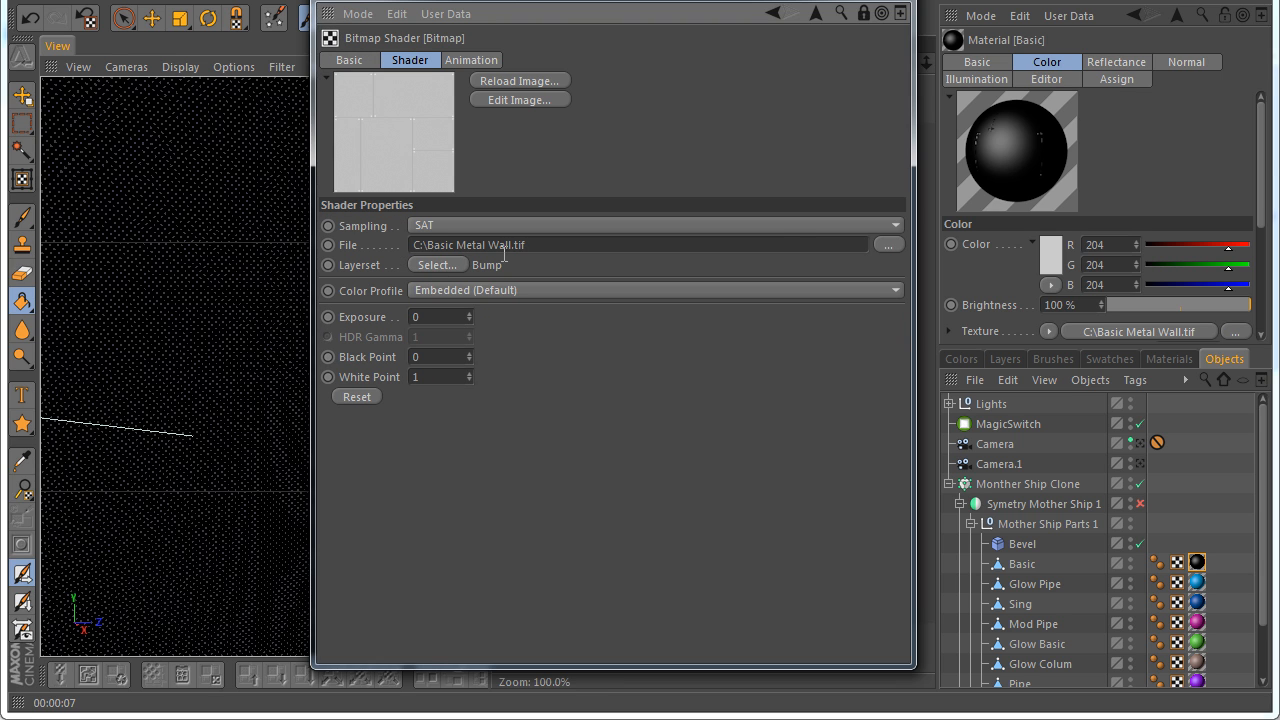
left_click(443, 265)
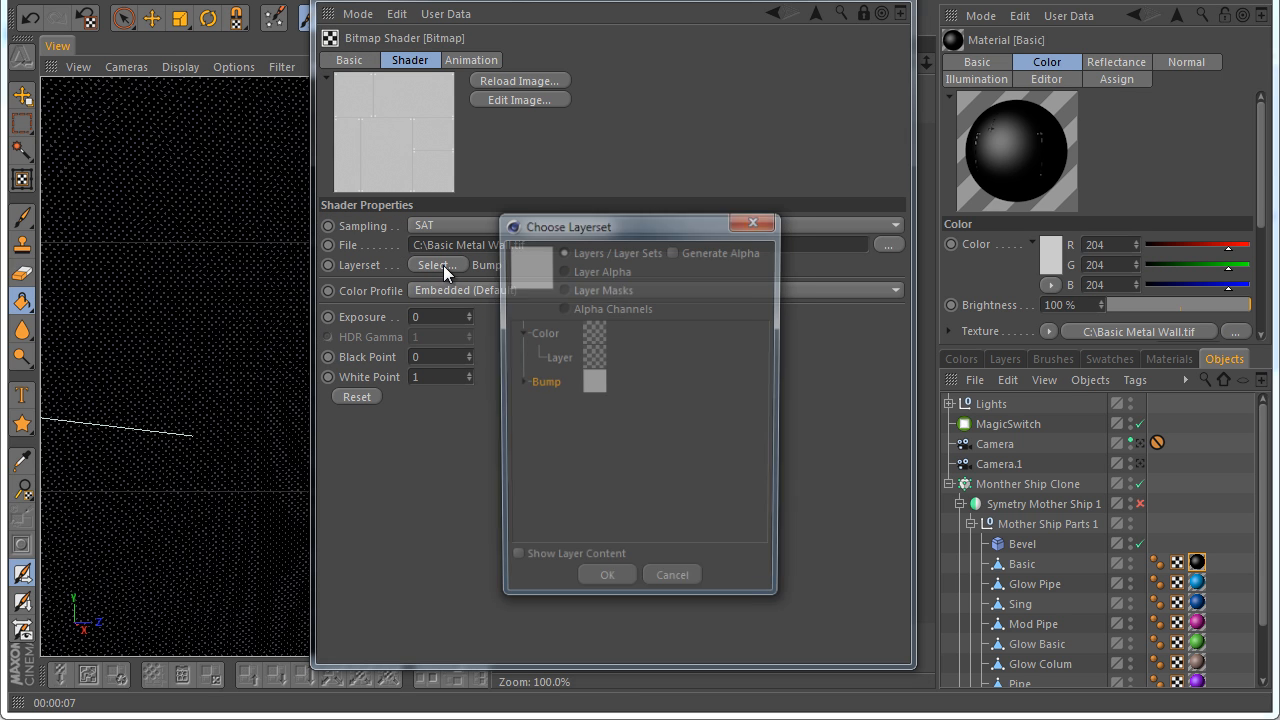
left_click(603, 585)
left_click(772, 13)
left_click(772, 13)
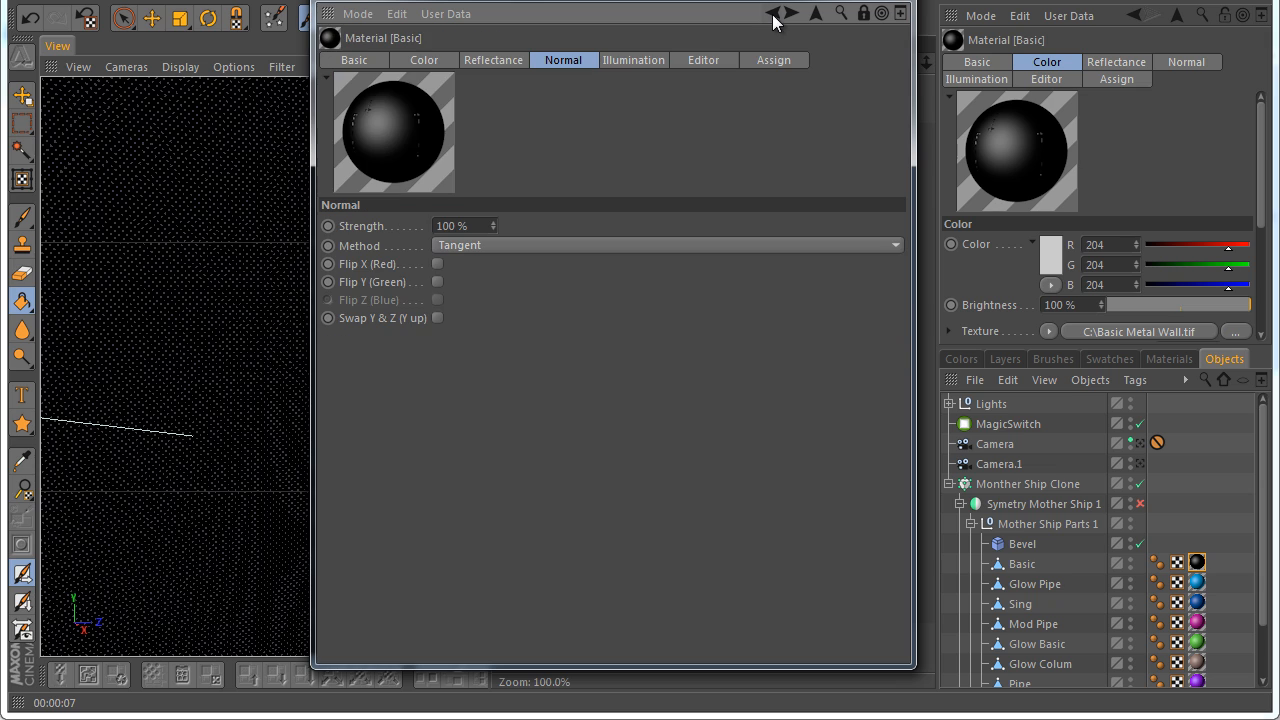
Check the Color channel bitmap's layer set, keeping Color selected, and move the shrunken Attributes window out of the way
left_click(422, 60)
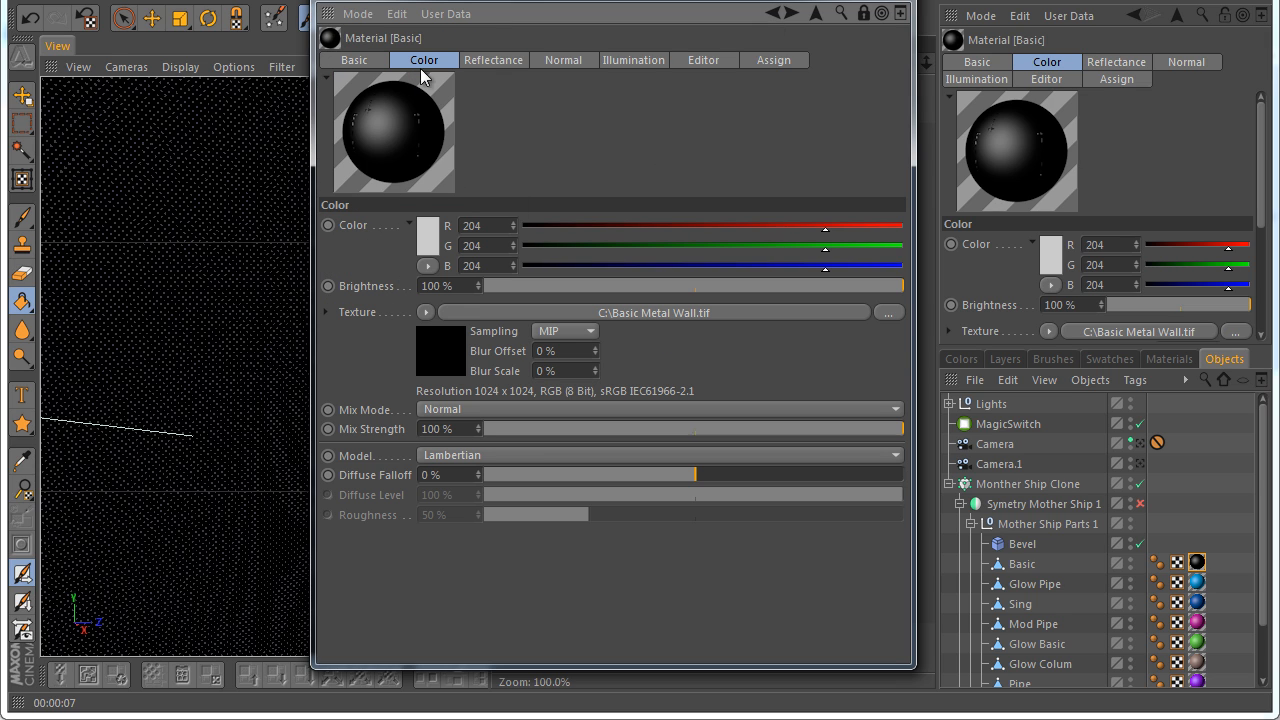
left_click(521, 312)
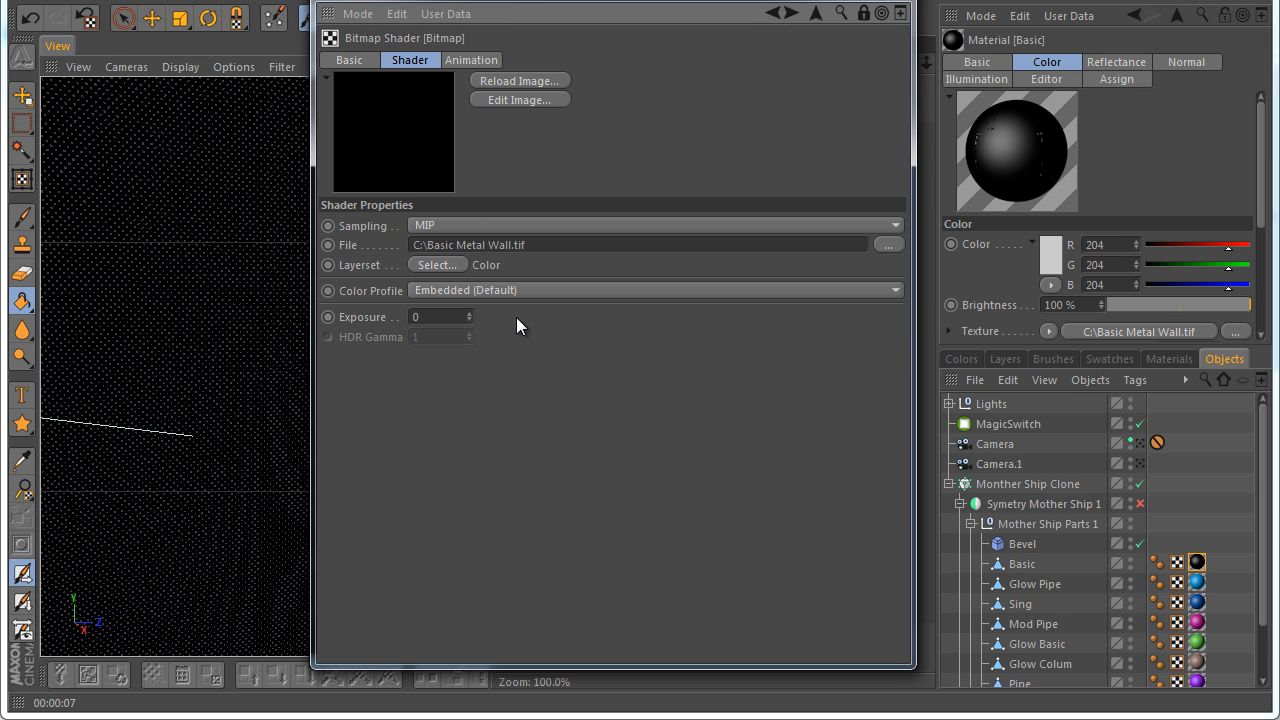
left_click(436, 268)
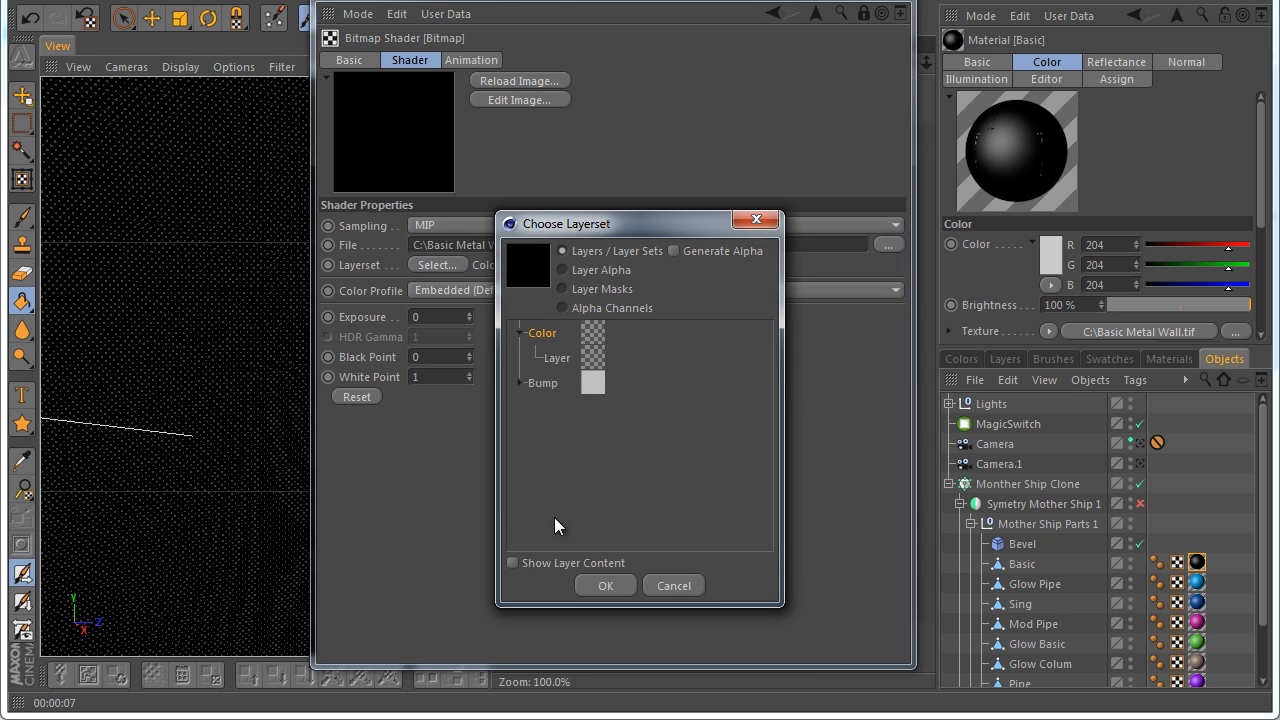
left_click(588, 587)
left_click_drag(580, 0, 581, 222)
left_click_drag(915, 380, 606, 396)
left_click_drag(433, 226, 346, 620)
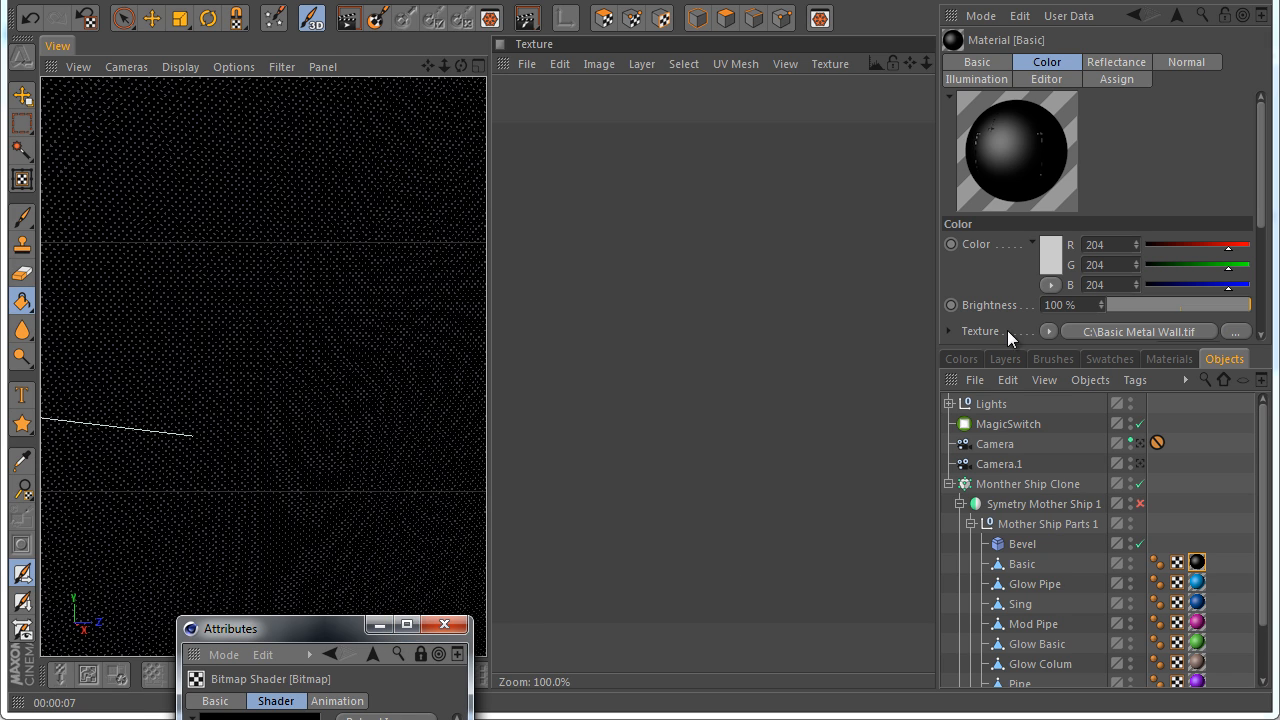
Show the Basic Metal Wall.tif texture and its layers again for painting
left_click(1005, 359)
left_click(961, 359)
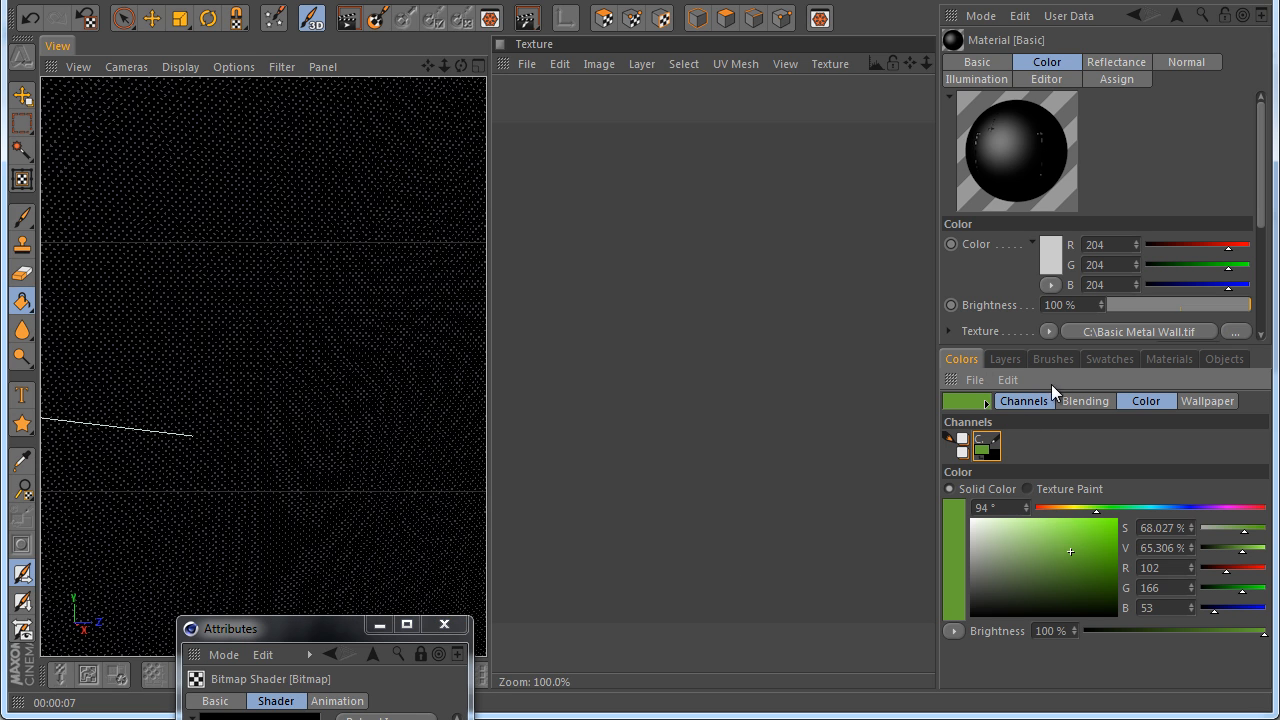
left_click(1005, 359)
left_click(832, 63)
left_click(845, 140)
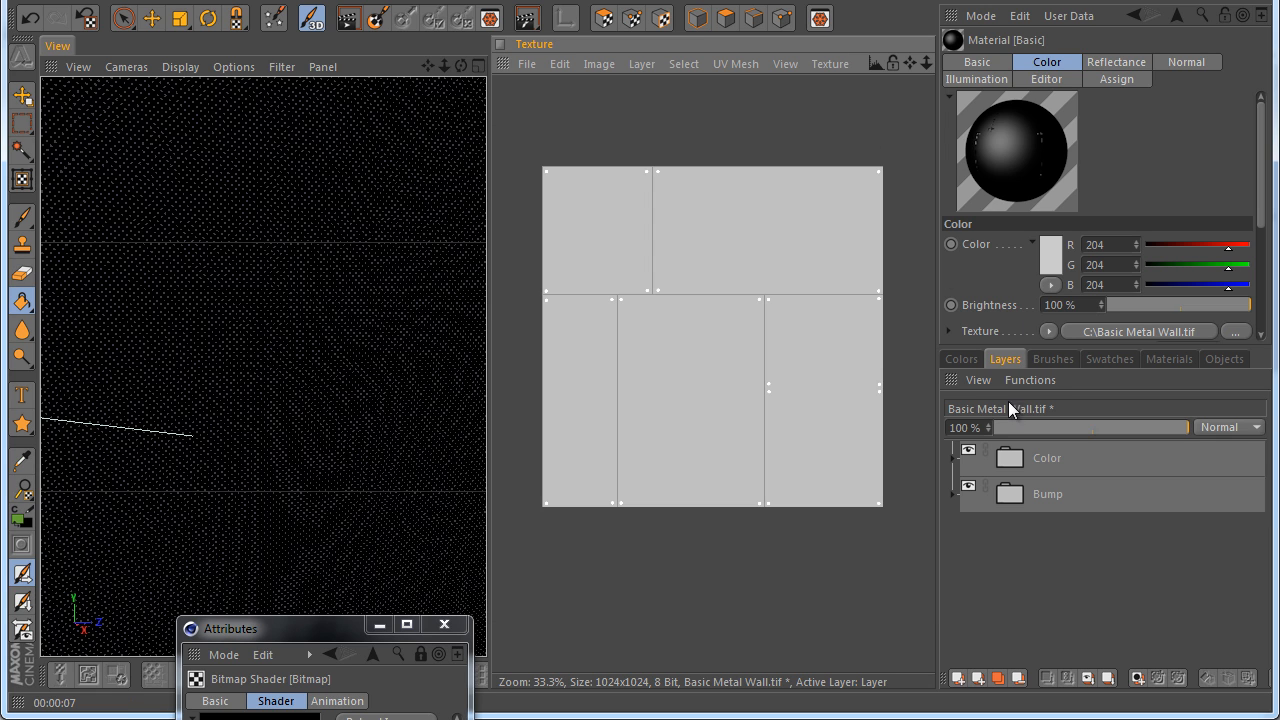
Fill the layer inside the Color set with green (RGB 102, 166, 53) using Fill Bitmap and render the view
left_click(996, 451)
left_click(954, 458)
left_click(1037, 490)
left_click(24, 306)
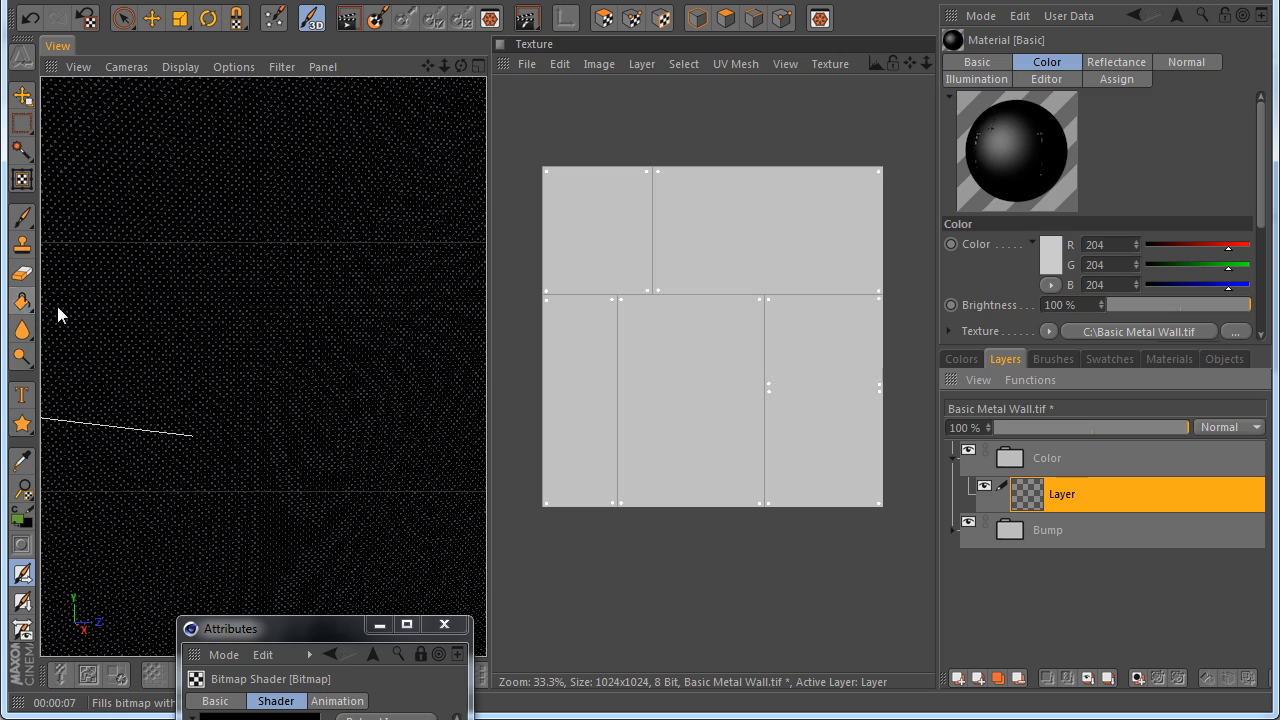
left_click(957, 362)
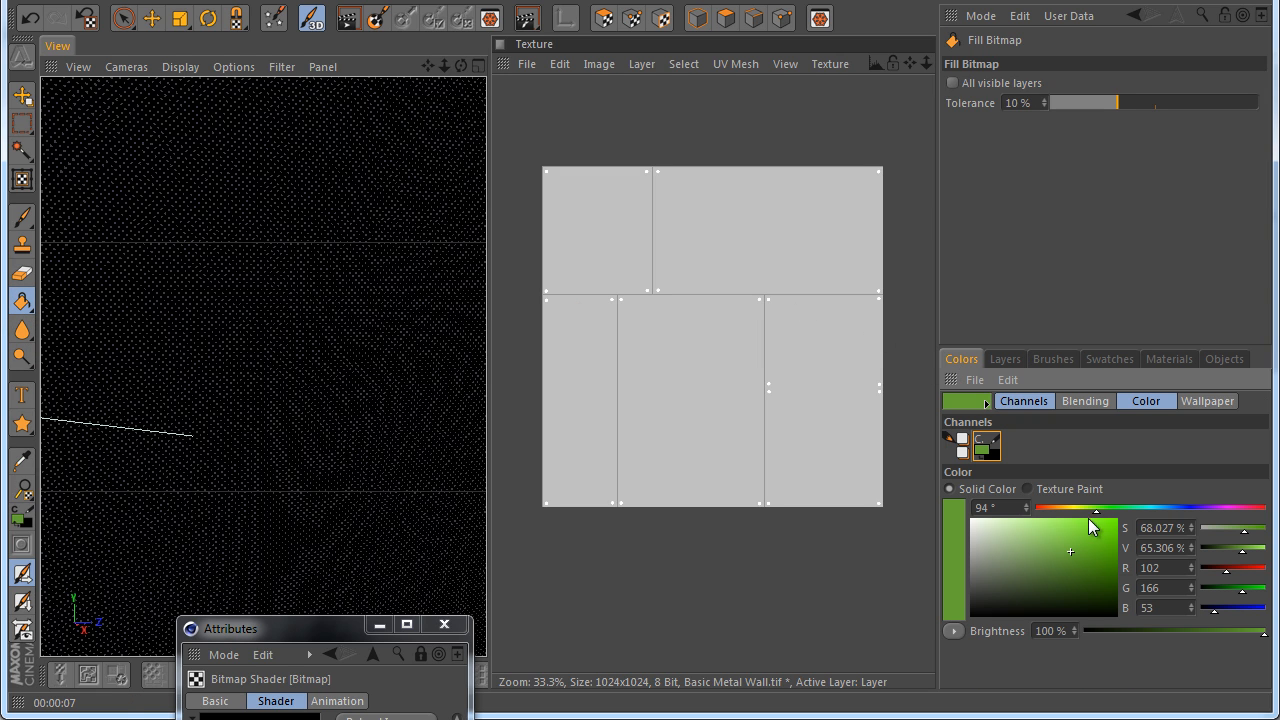
left_click(706, 347)
left_click(151, 18)
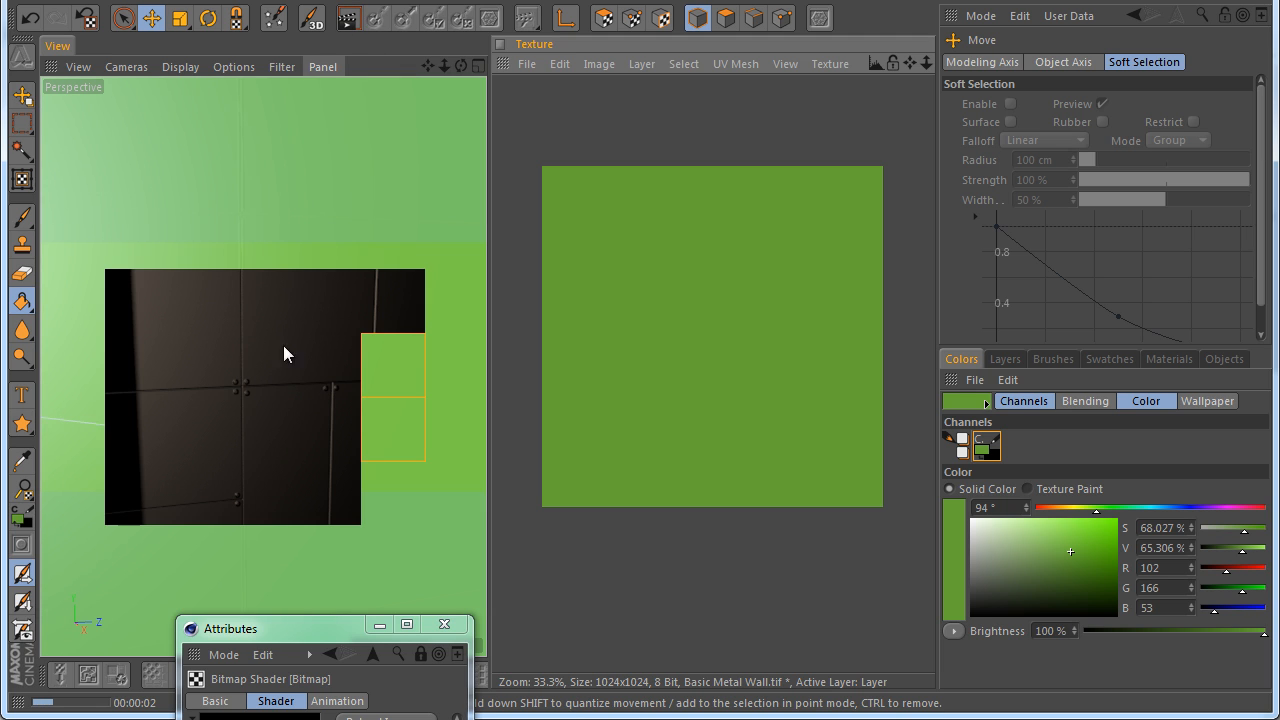
Reload the Color channel bitmap's image in the Attributes window and render the view again
left_click_drag(348, 628, 347, 606)
left_click(391, 698)
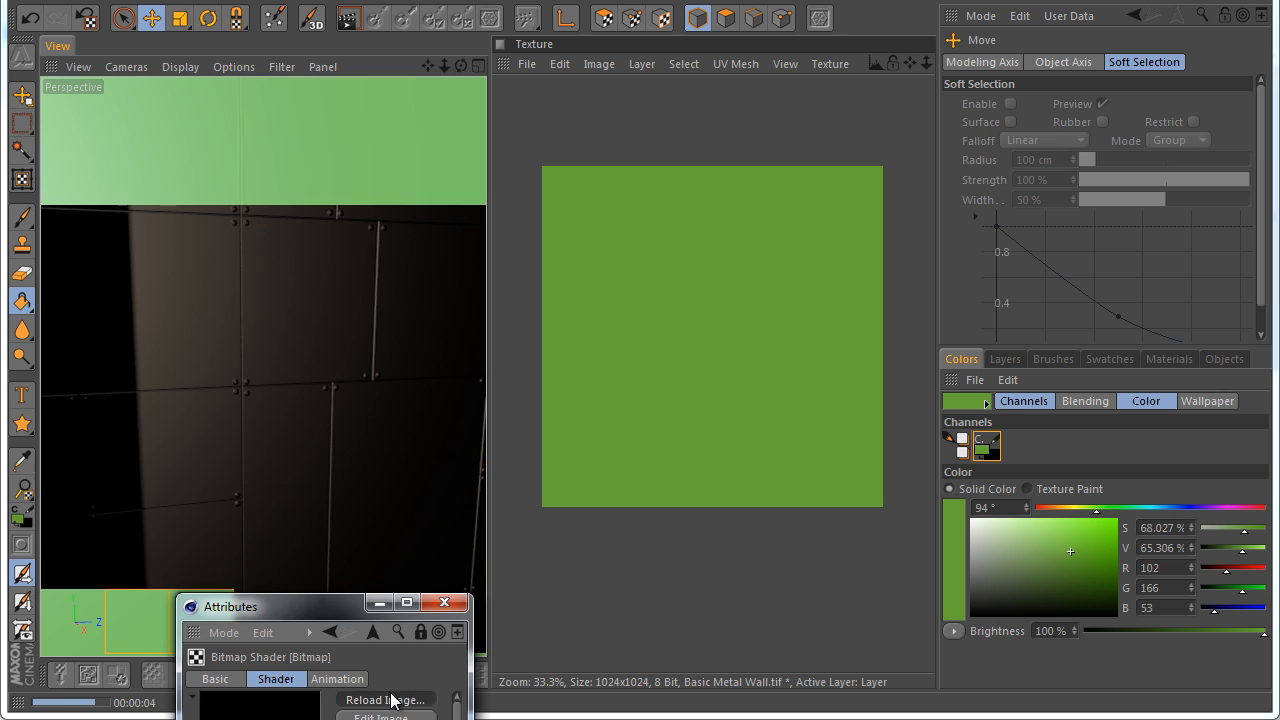
left_click(345, 10)
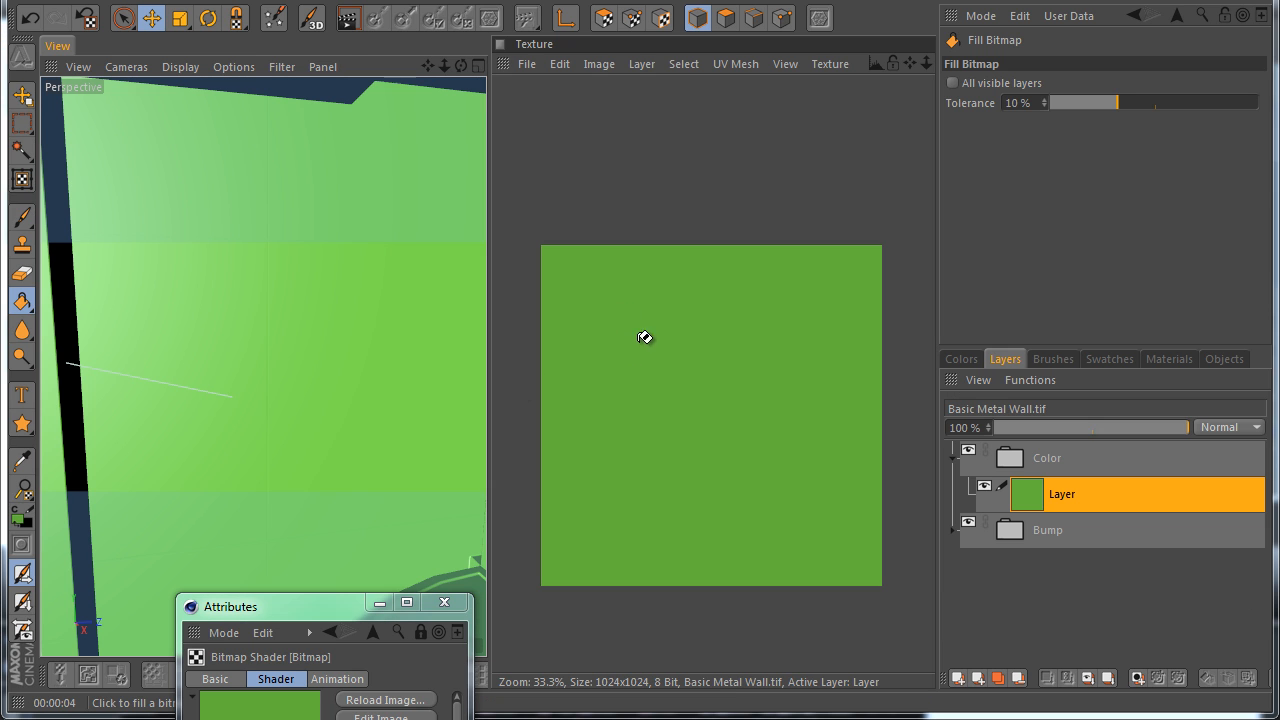
Set the paint color to pale teal with hue 156° (RGB 151, 200, 180)
left_click(962, 364)
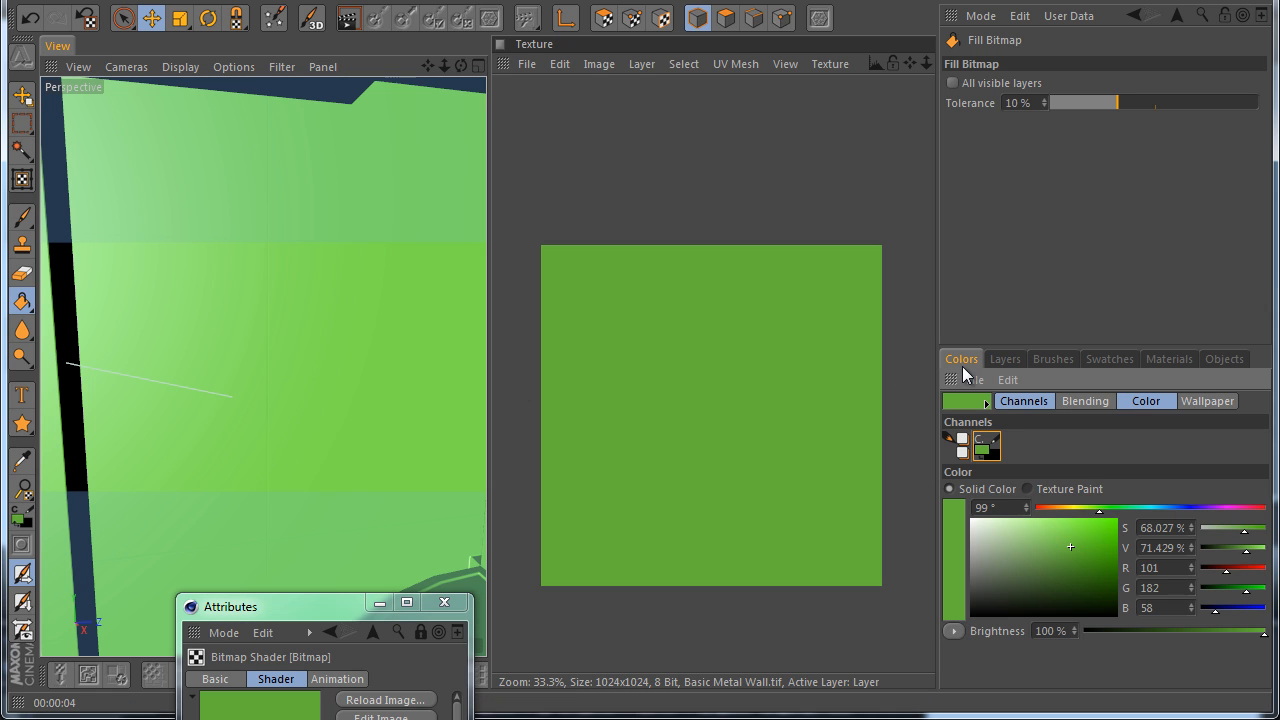
left_click(1134, 511)
left_click(1030, 537)
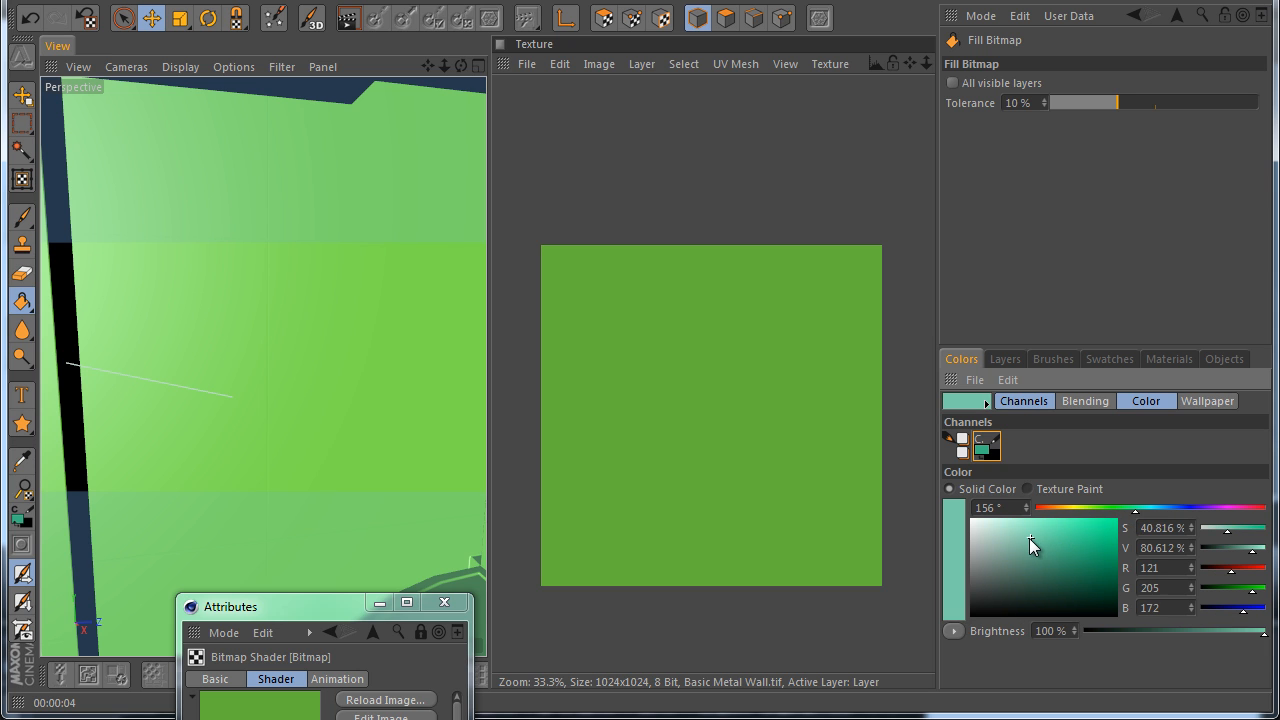
left_click(1008, 541)
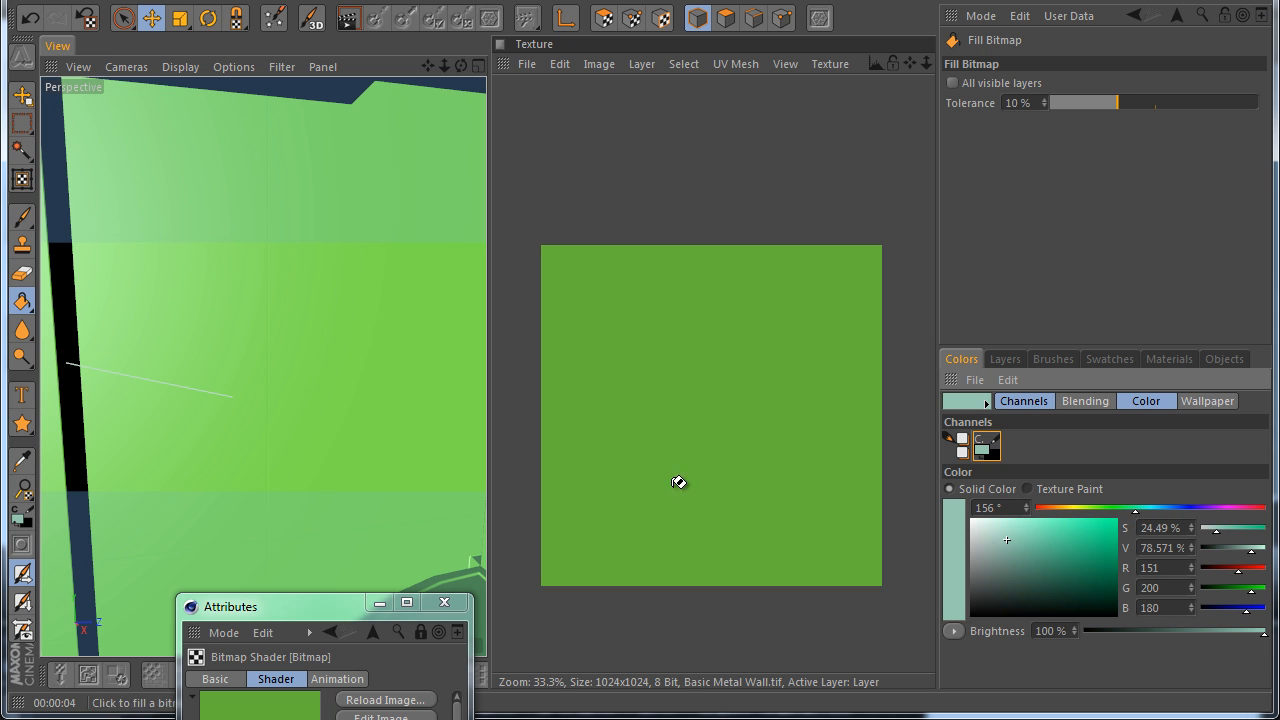
left_click(22, 216)
left_click_drag(680, 277, 709, 289)
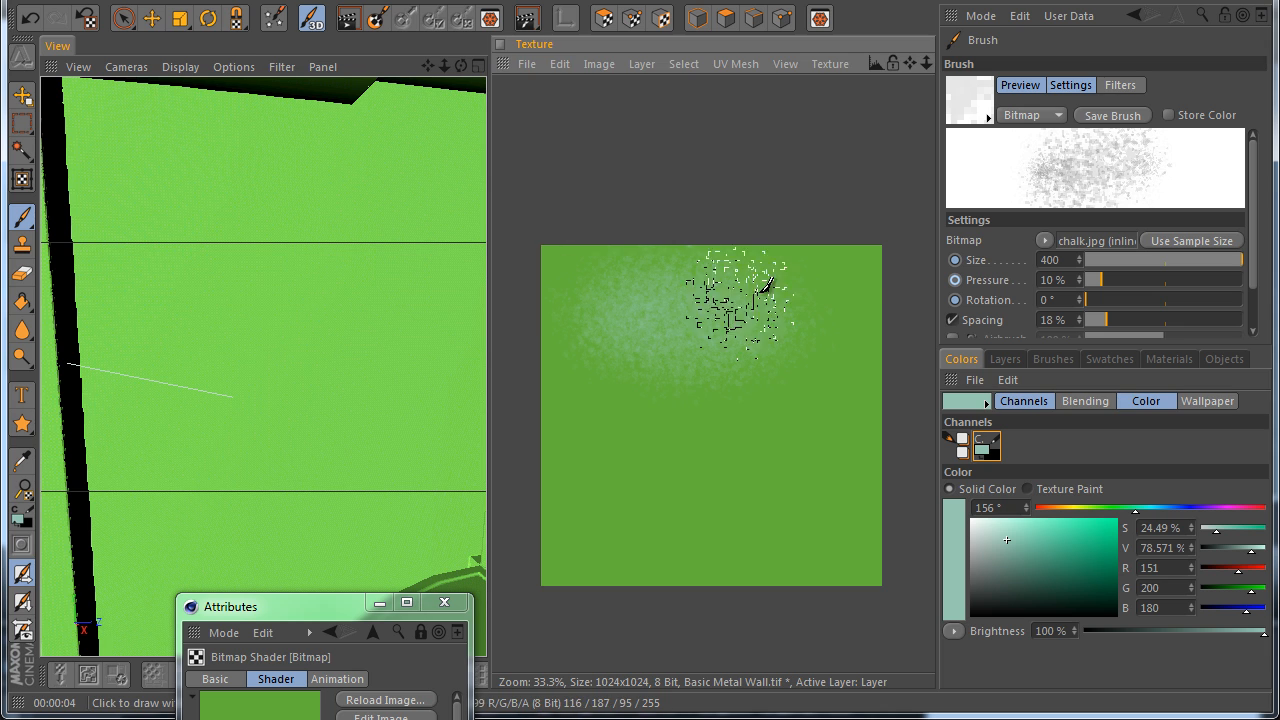
key("ctrl+z")
left_click(987, 119)
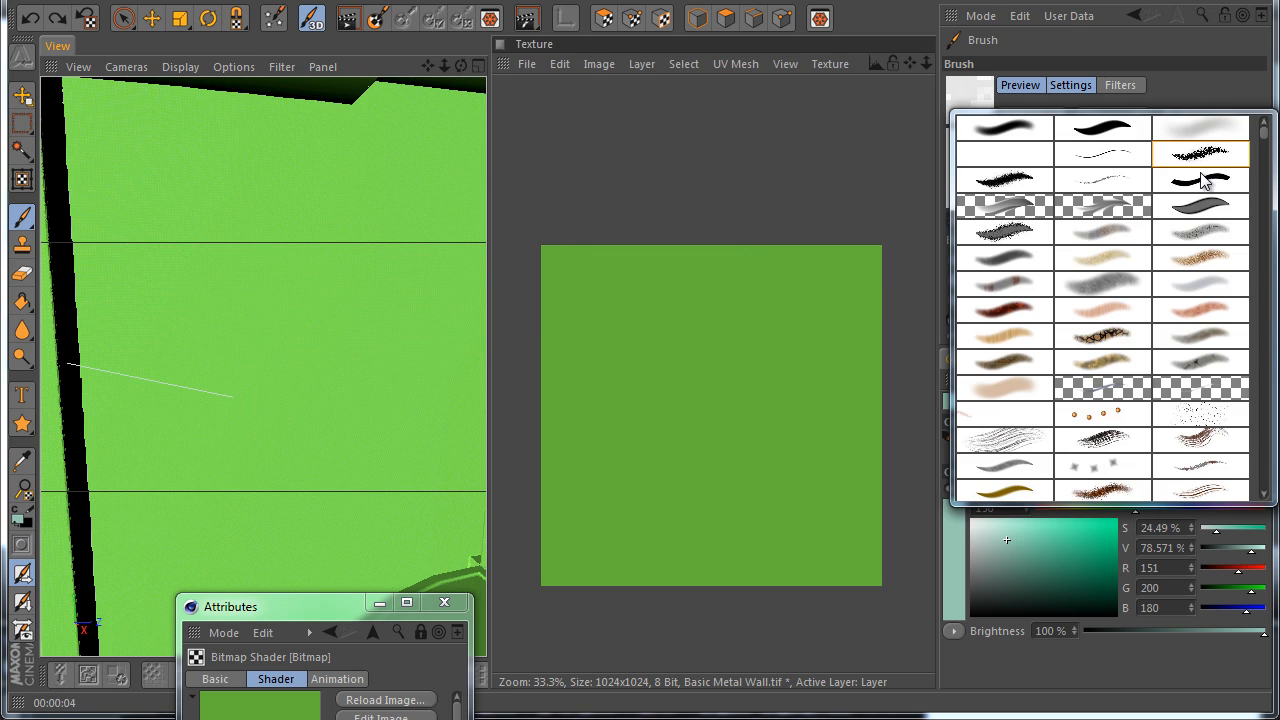
left_click(1161, 226)
mouse_move(1153, 260)
left_mouse_down()
mouse_move(1270, 262)
mouse_move(1102, 295)
left_mouse_up()
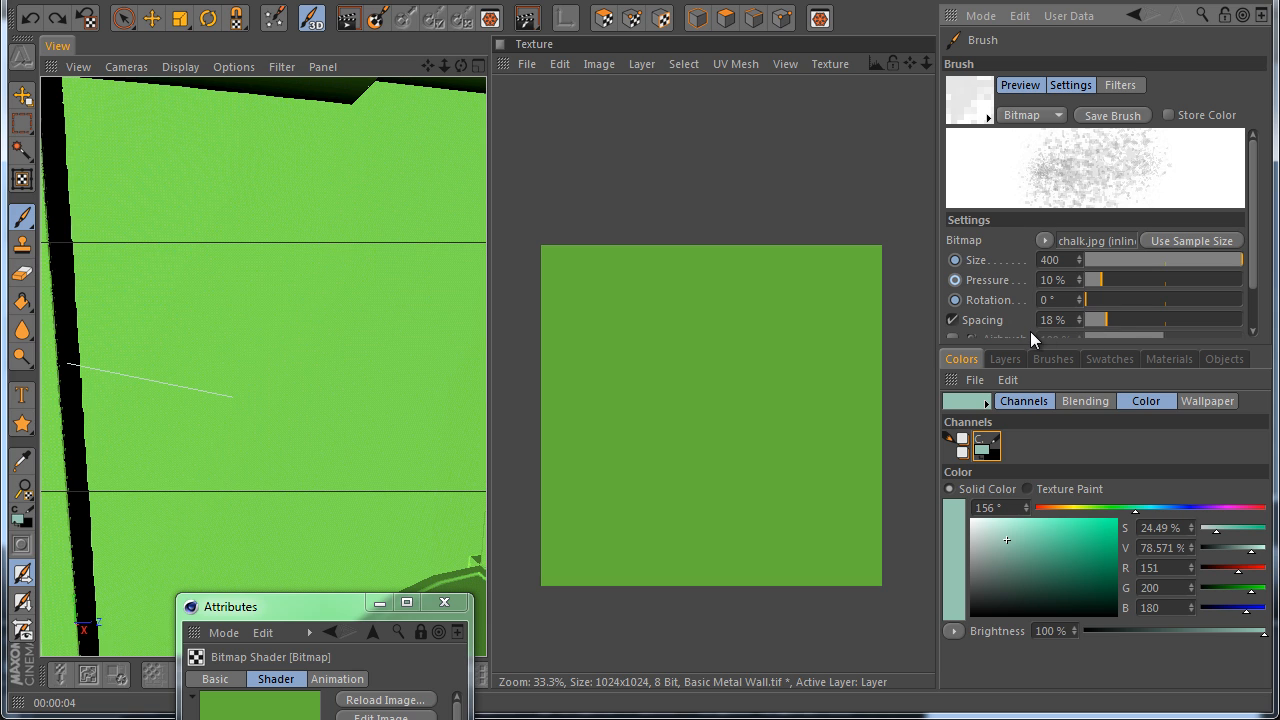
scroll(1243, 270, "down", 2)
mouse_move(870, 320)
left_mouse_down()
mouse_move(586, 314)
mouse_move(678, 278)
left_mouse_up()
key("ctrl+z")
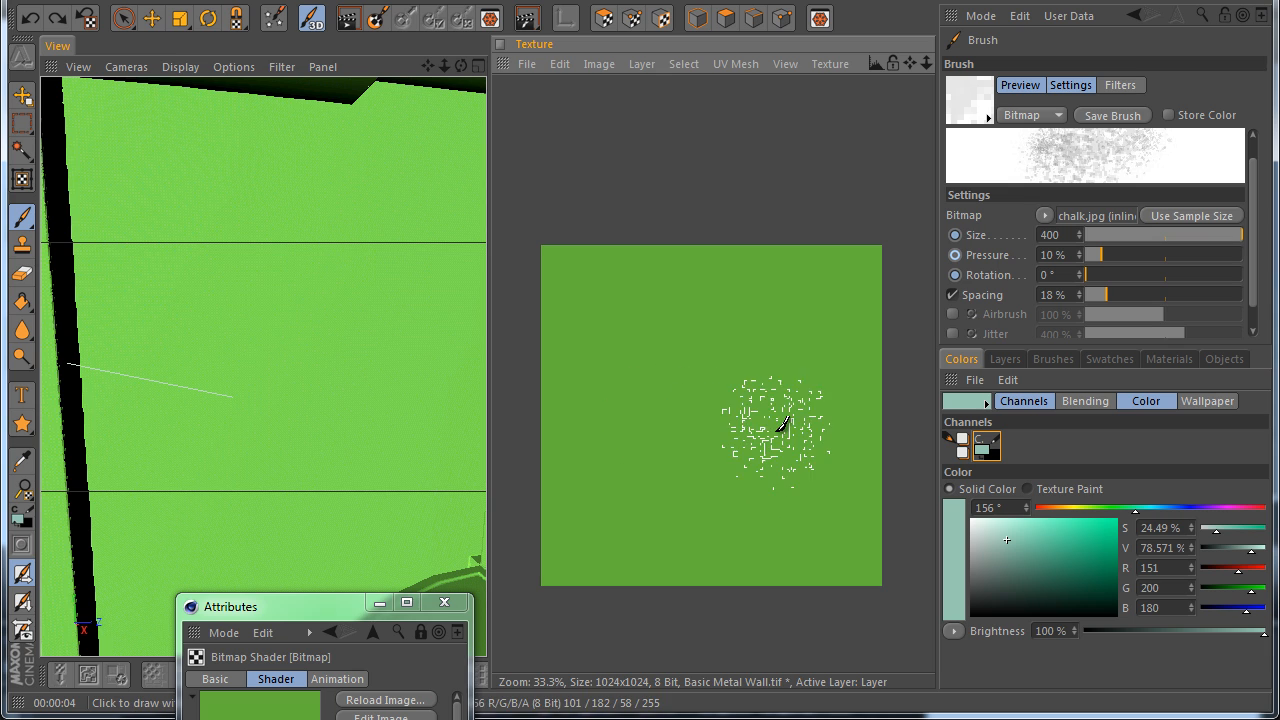
Fill the color layer with the pale teal using Fill Bitmap and activate the Brush tool
left_click(22, 301)
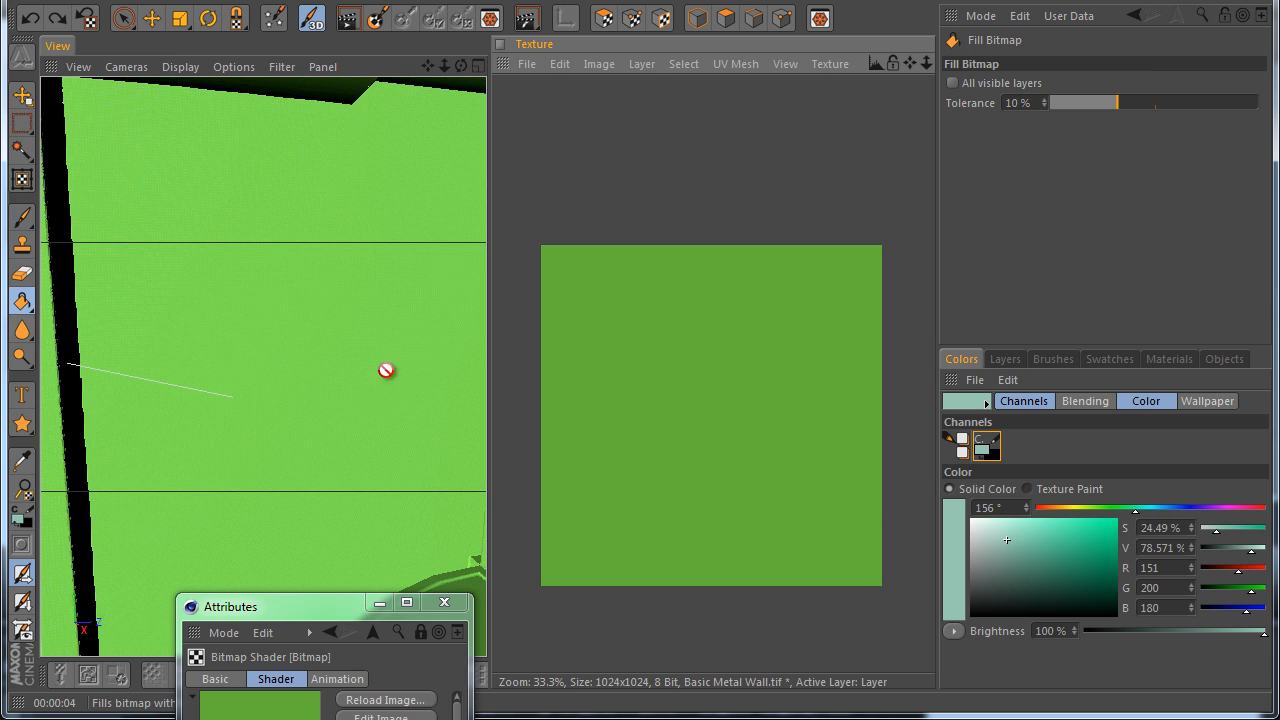
left_click(700, 398)
left_click(22, 216)
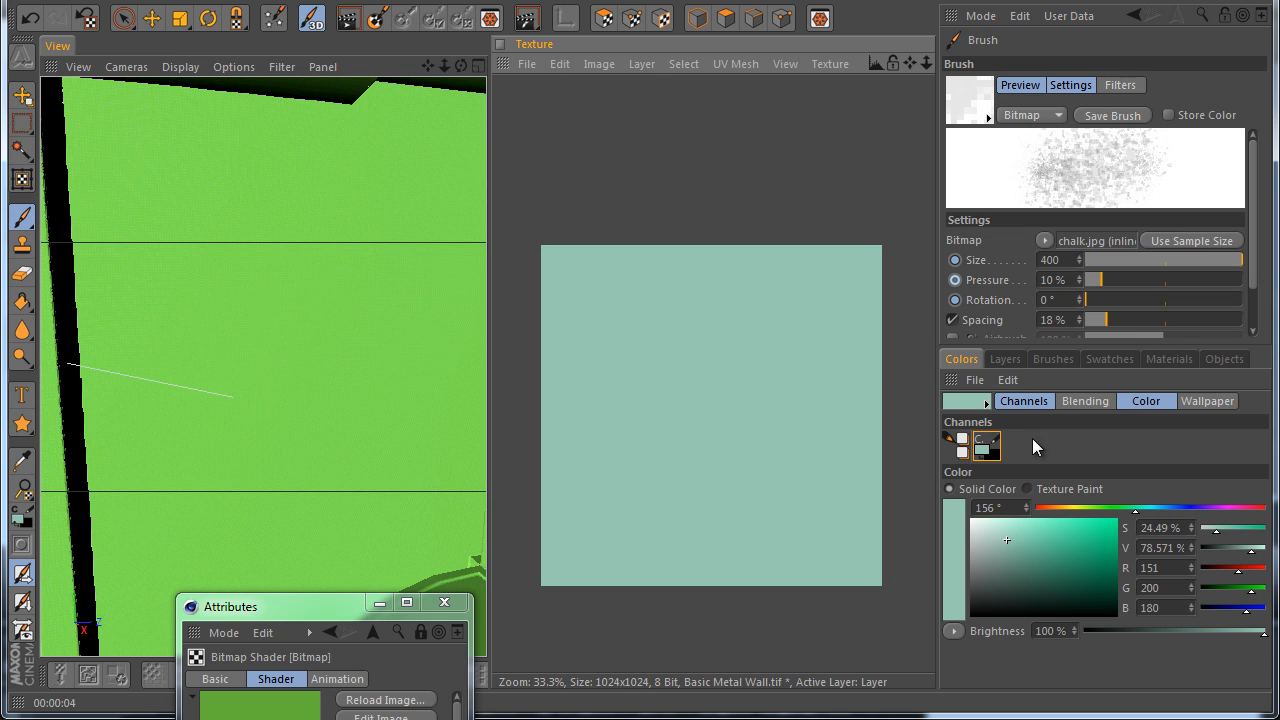
left_click(1013, 552)
mouse_move(846, 514)
left_mouse_down()
mouse_move(543, 286)
mouse_move(686, 283)
left_mouse_up()
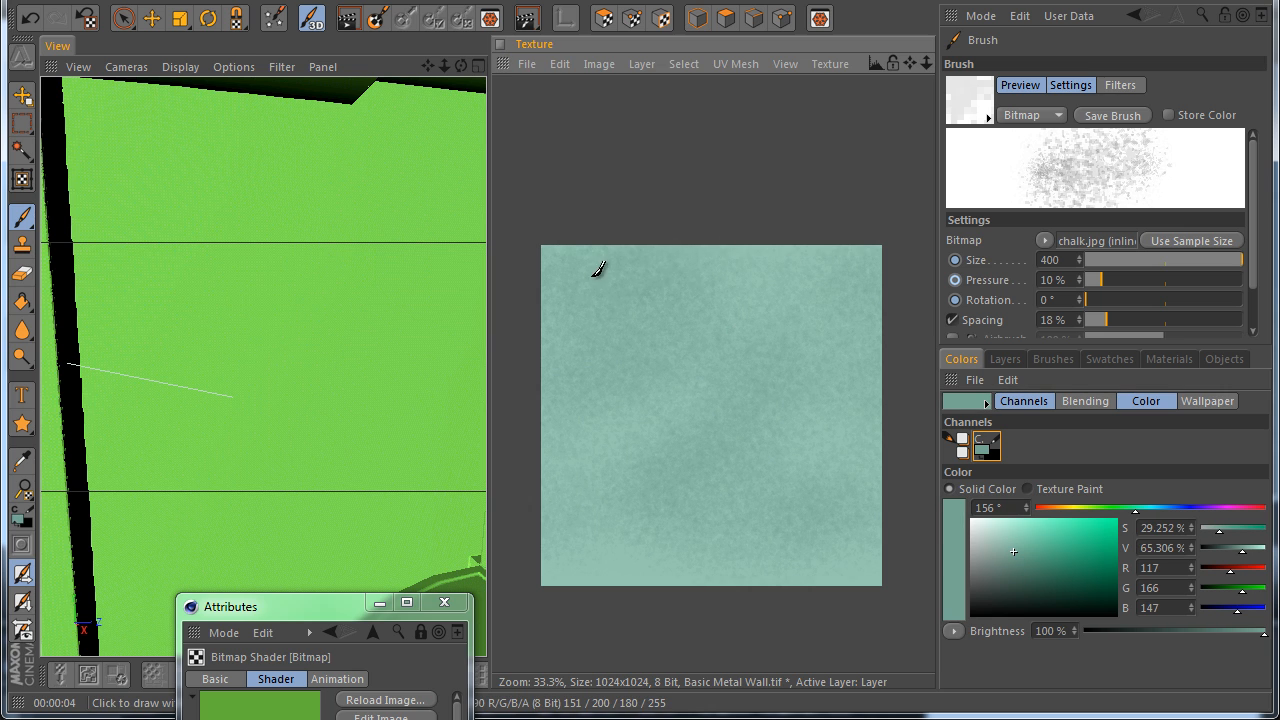
left_click(1006, 568)
mouse_move(790, 472)
left_mouse_down()
mouse_move(686, 537)
mouse_move(565, 313)
mouse_move(837, 410)
mouse_move(833, 560)
left_mouse_up()
key("ctrl+z")
key("ctrl+z")
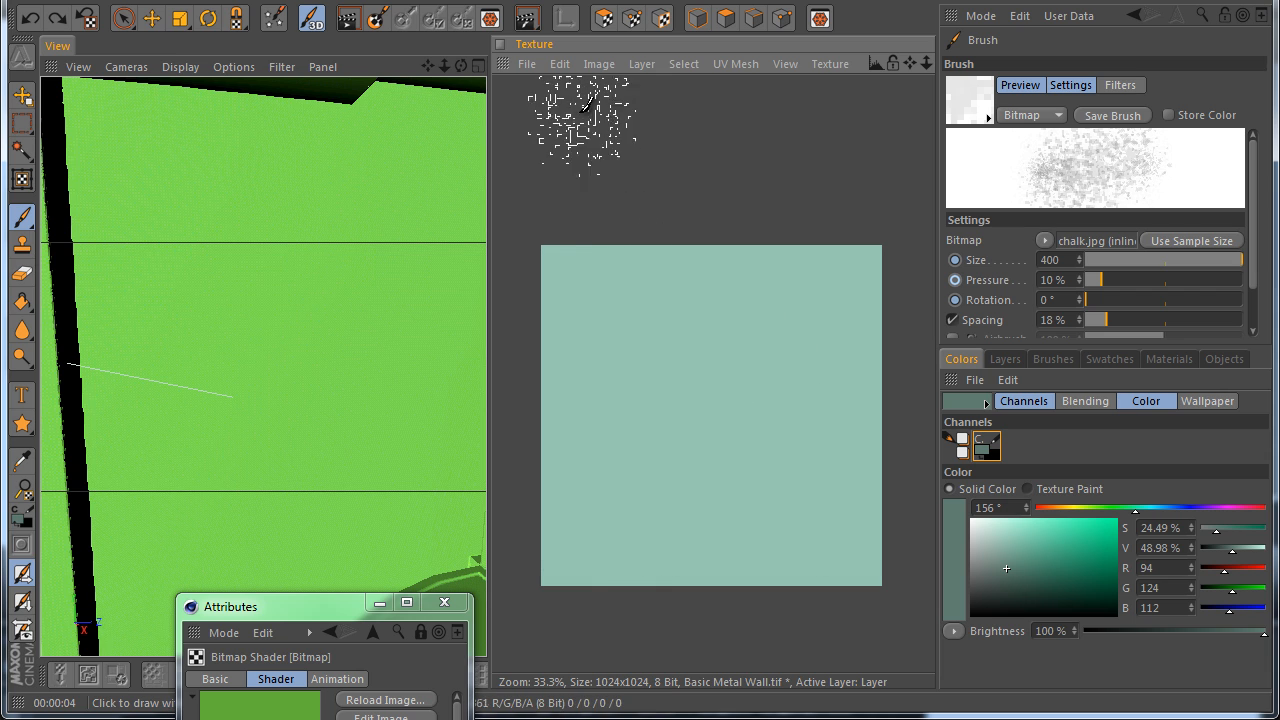
Turn on Tile V so painting also wraps vertically across the texture
left_click(561, 65)
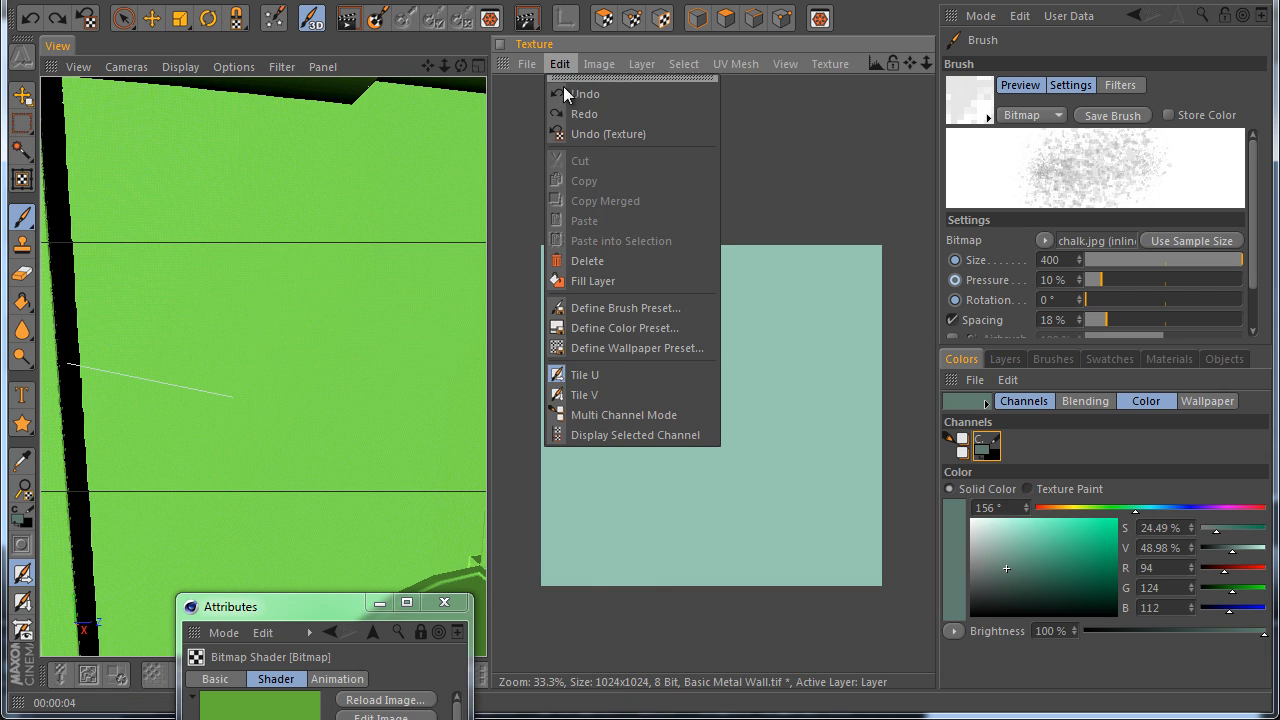
left_click(580, 398)
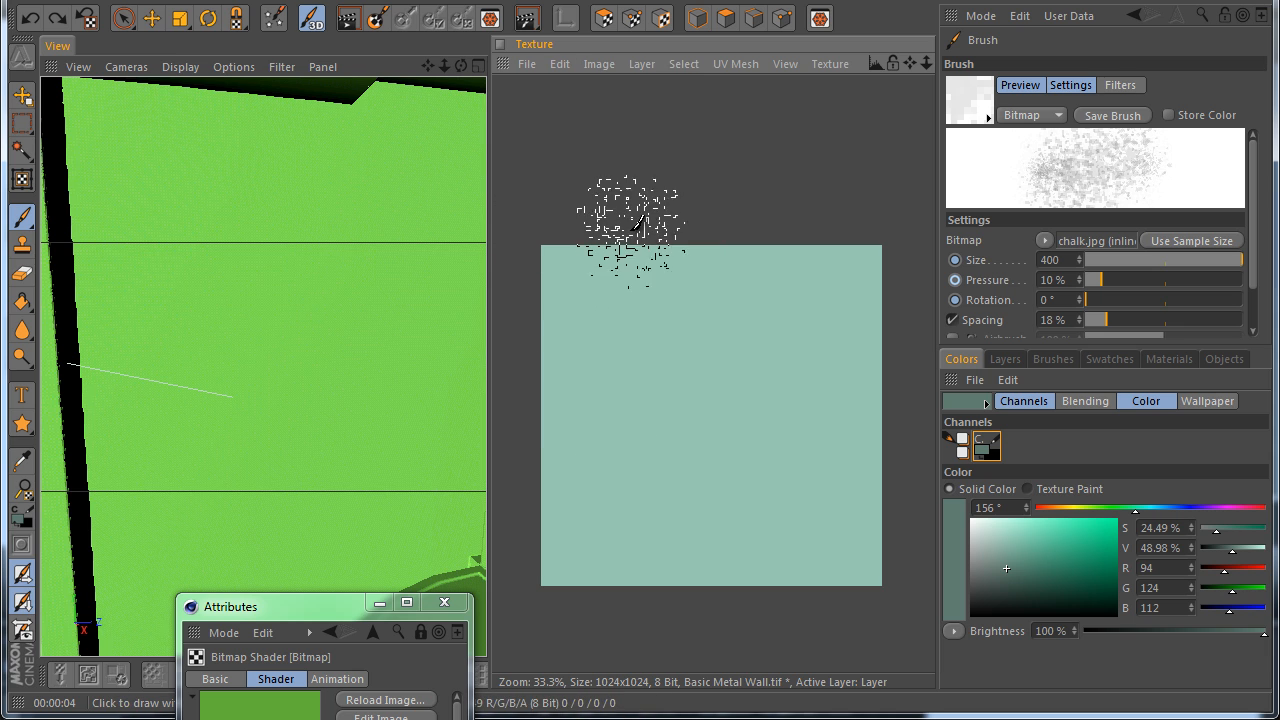
left_click(994, 556)
left_click_drag(582, 262, 549, 570)
key("ctrl+z")
Brush mottled variation over the whole texture in light gray-green (RGB 179, 202, 193) and darker gray-green (RGB 139, 161, 152)
left_click(989, 540)
left_click(987, 539)
mouse_move(640, 300)
left_mouse_down()
mouse_move(669, 325)
mouse_move(905, 307)
left_mouse_up()
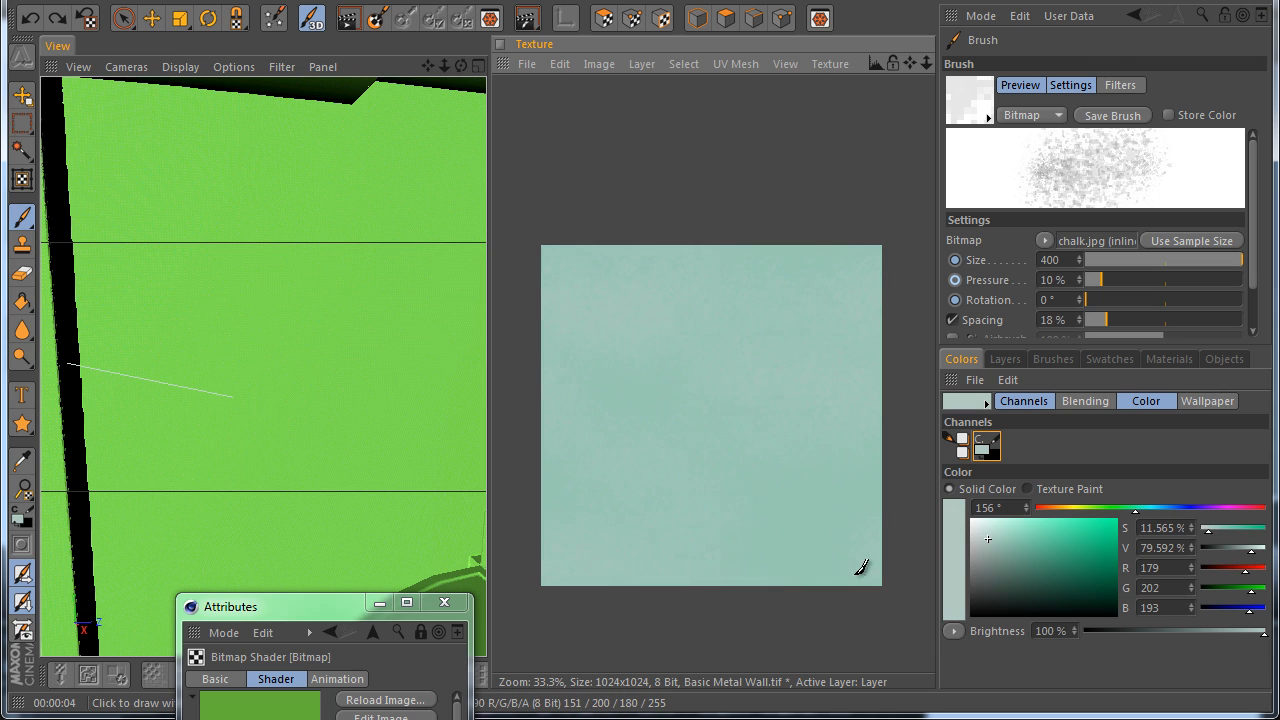
left_click(990, 554)
mouse_move(650, 350)
left_mouse_down()
mouse_move(686, 457)
mouse_move(767, 264)
left_mouse_up()
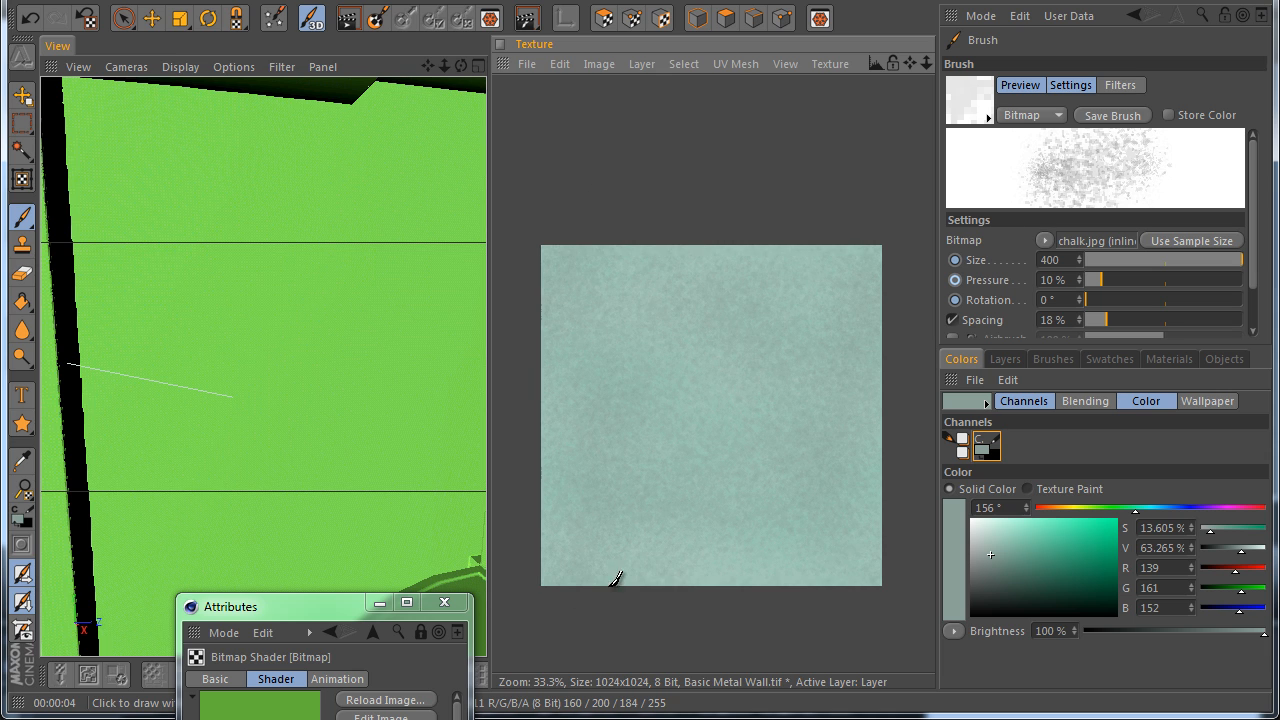
Brush further variation over the texture with muted teal (RGB 142, 174, 161) and lighter highlights (RGB 185, 213, 202)
left_click(996, 551)
left_click(997, 549)
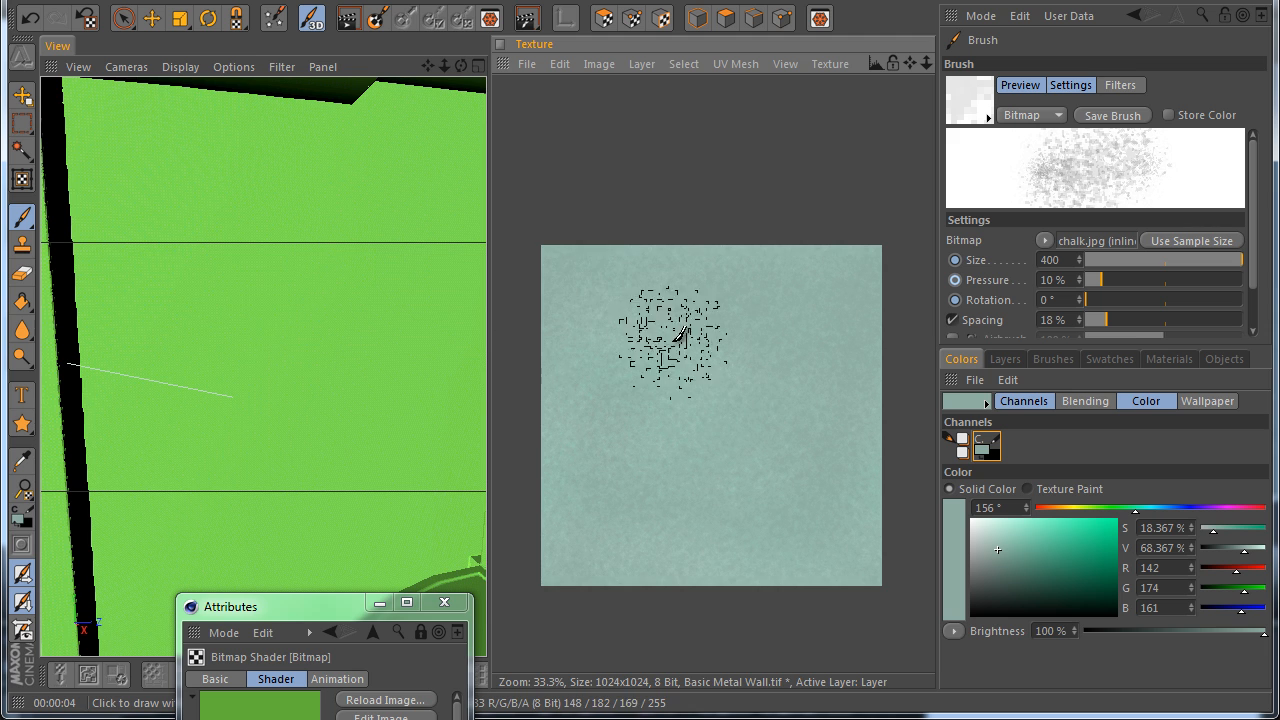
scroll(678, 368, "up", 2)
scroll(698, 392, "down", 2)
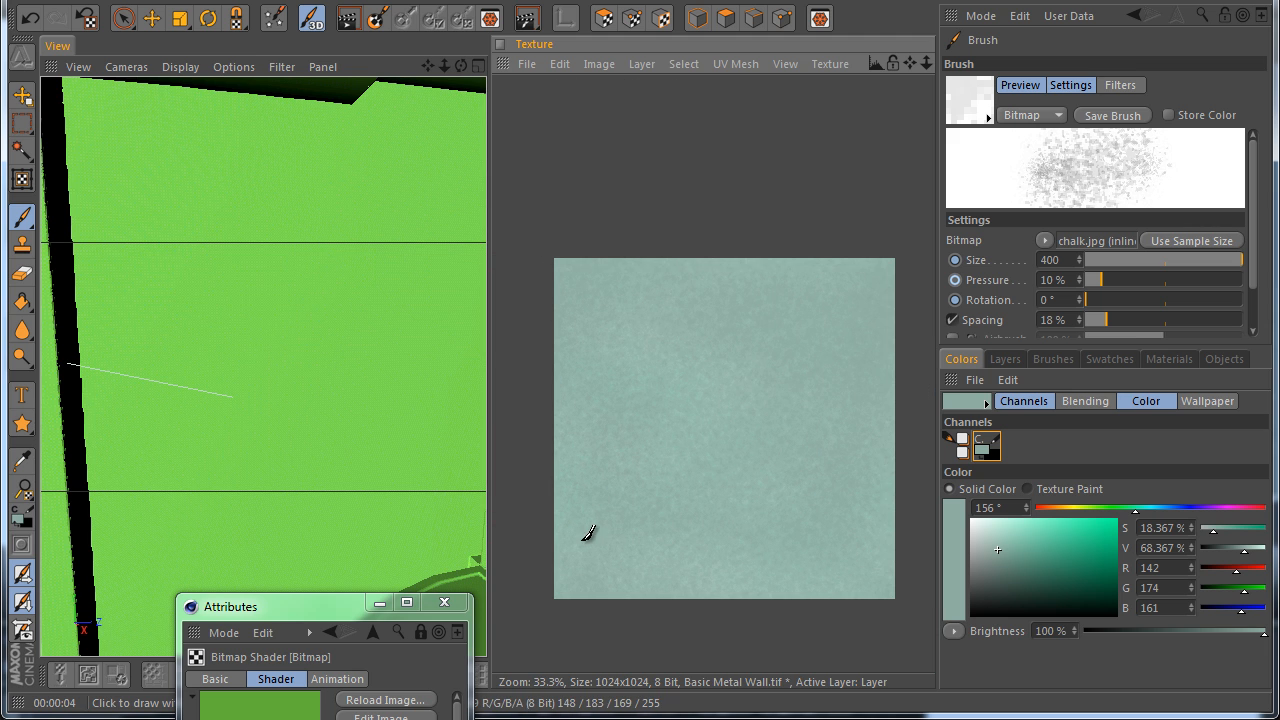
left_click(990, 534)
mouse_move(620, 207)
left_mouse_down()
mouse_move(766, 277)
mouse_move(557, 314)
mouse_move(733, 541)
left_mouse_up()
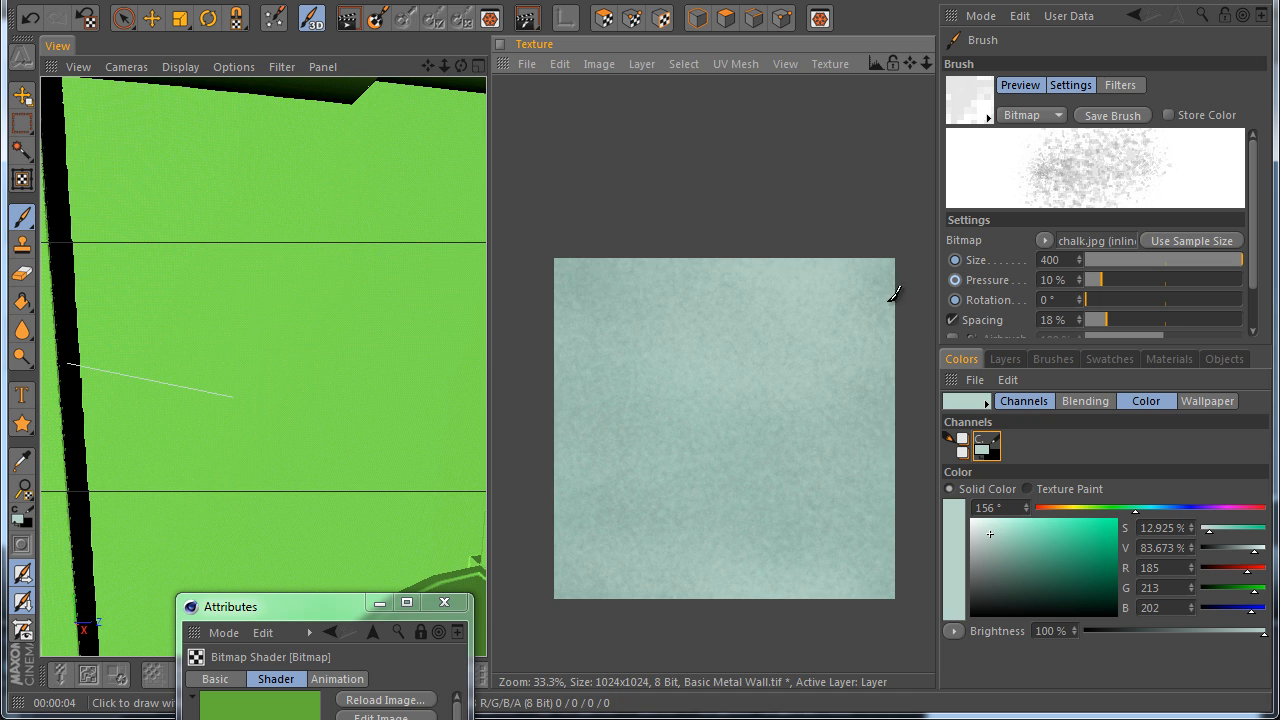
Reload the bitmap shader's image with the painted teal color and render the view
left_click(375, 703)
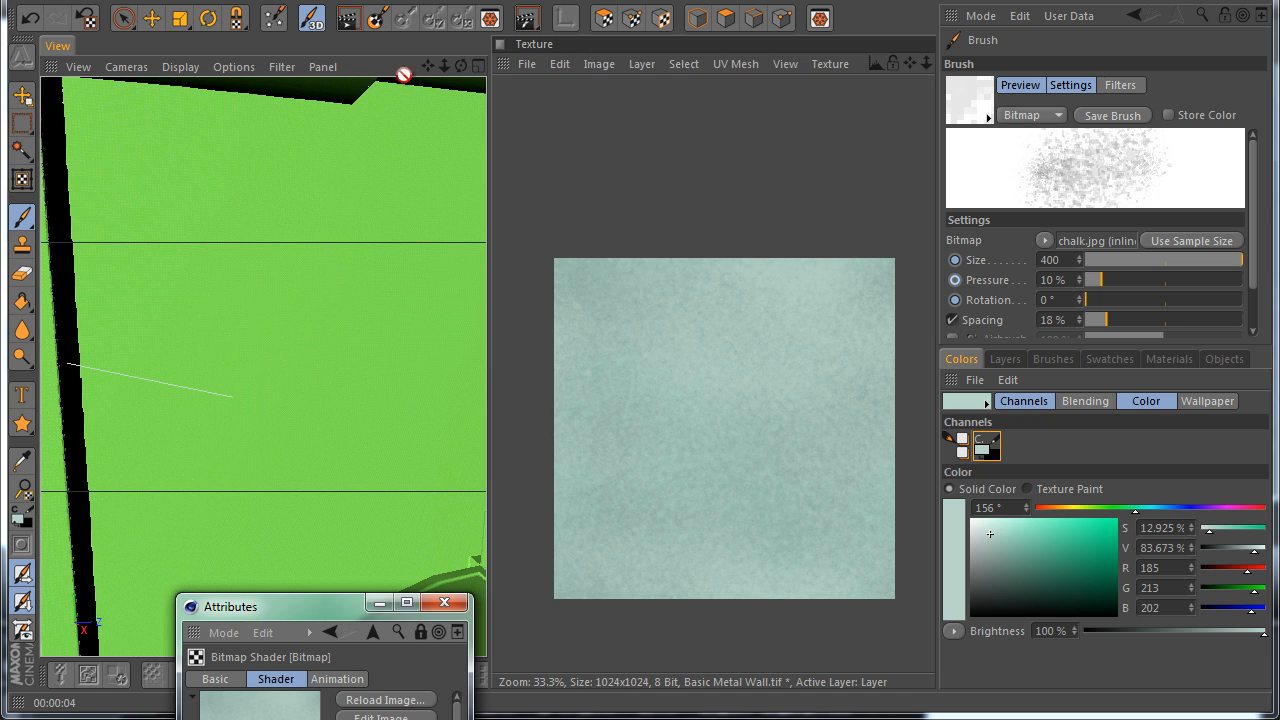
left_click(355, 25)
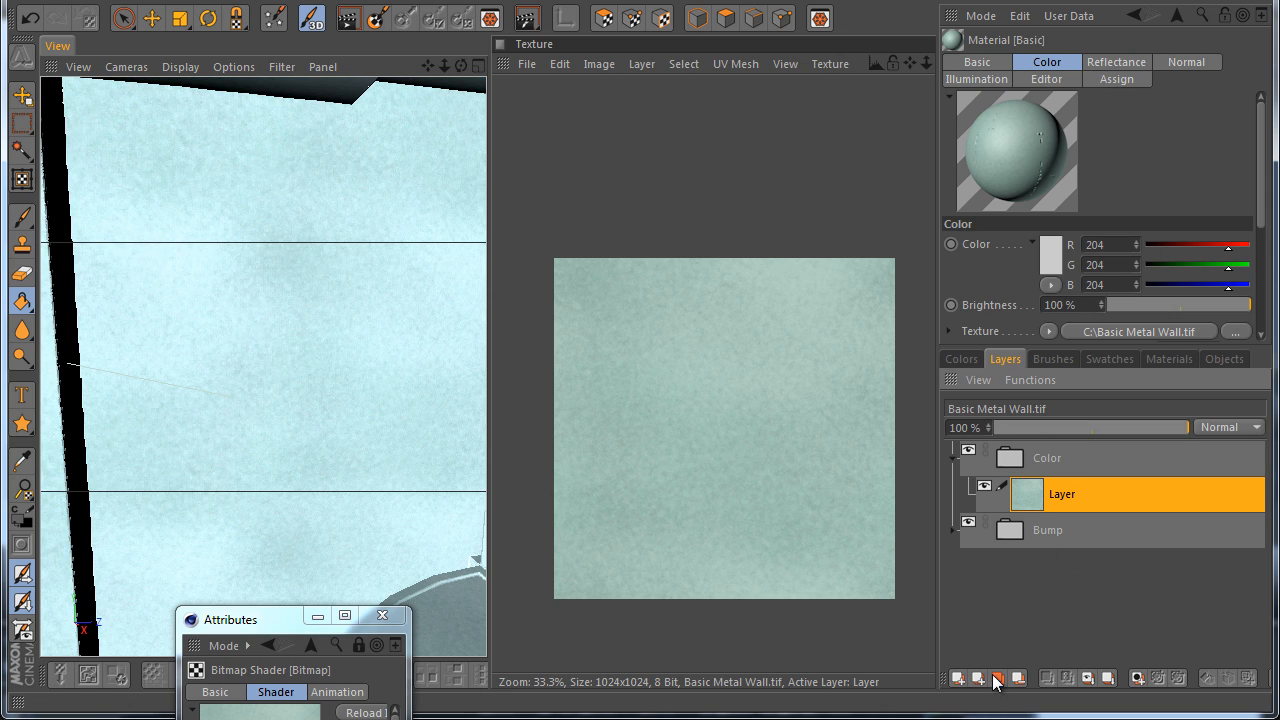
Add a new layer above the painted one in the Color set and fill it with gray (RGB 169, 169, 169)
left_click(958, 679)
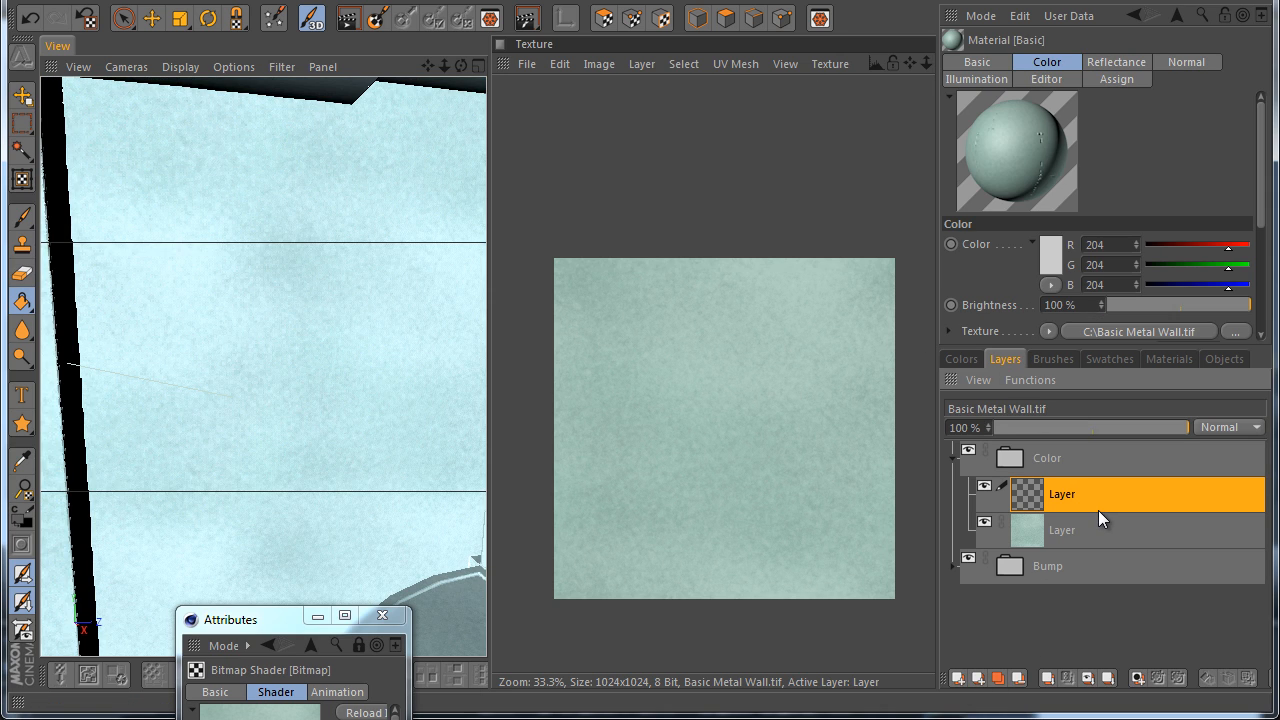
left_click(976, 358)
mouse_move(1024, 533)
left_mouse_down()
mouse_move(954, 542)
mouse_move(951, 566)
mouse_move(951, 551)
left_mouse_up()
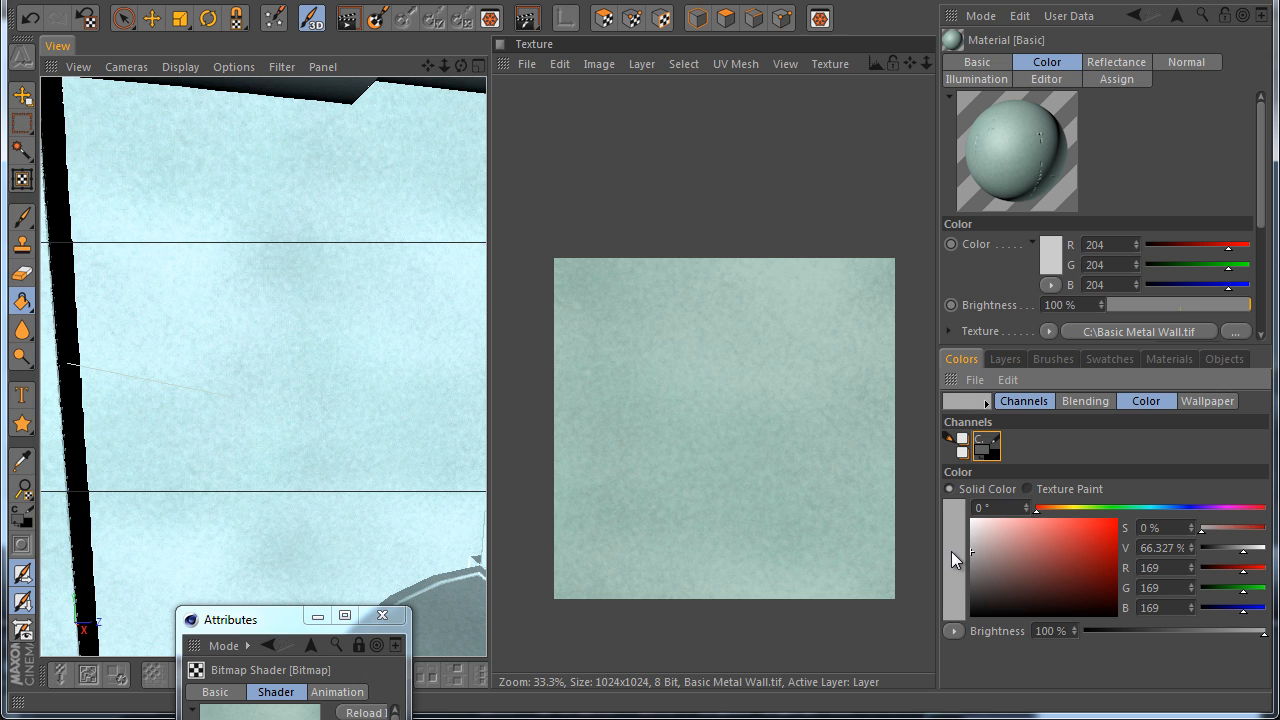
left_click(632, 442)
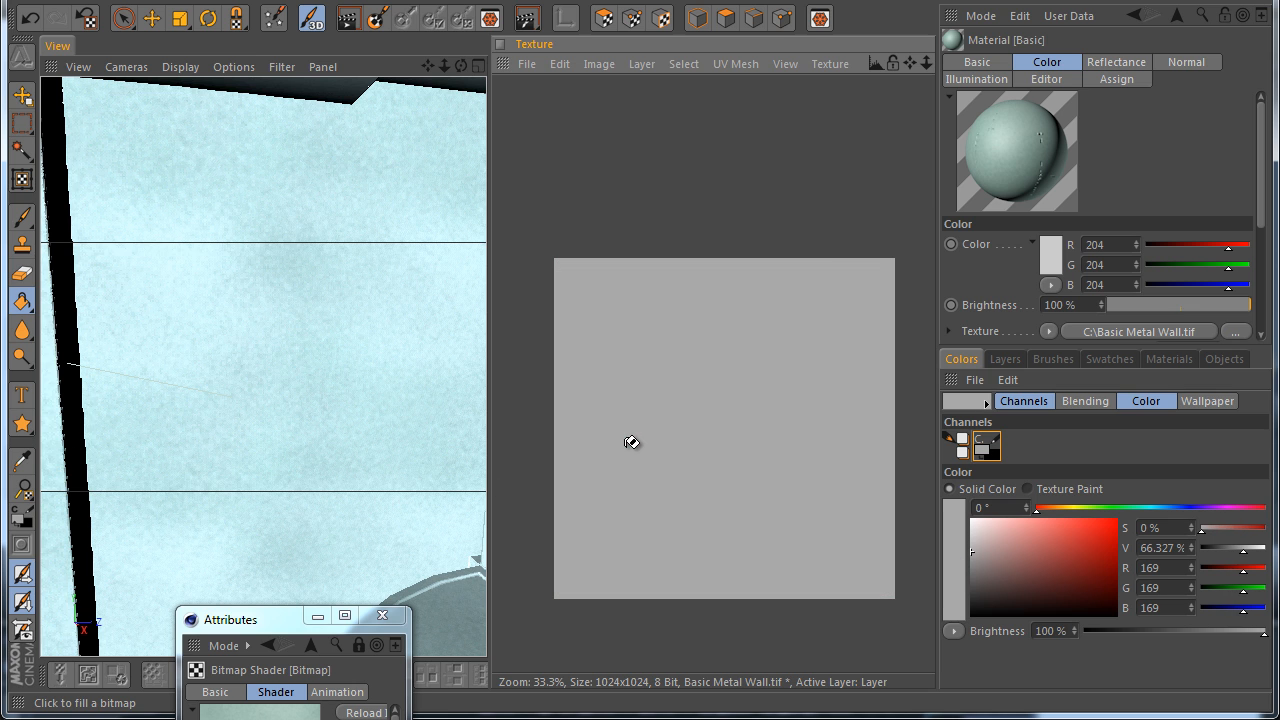
Apply a monochromatic Noise filter of 88.5% to the gray layer
left_click(233, 4)
mouse_move(262, 107)
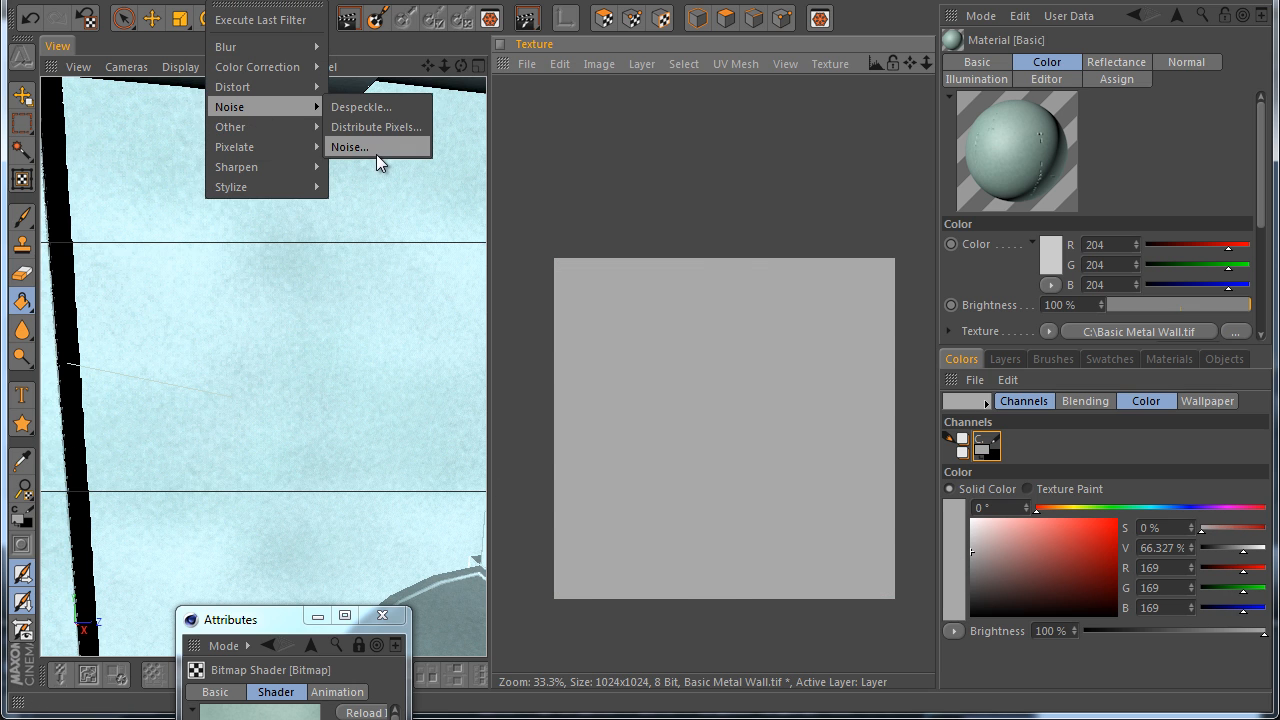
left_click(376, 150)
left_click_drag(425, 219, 631, 224)
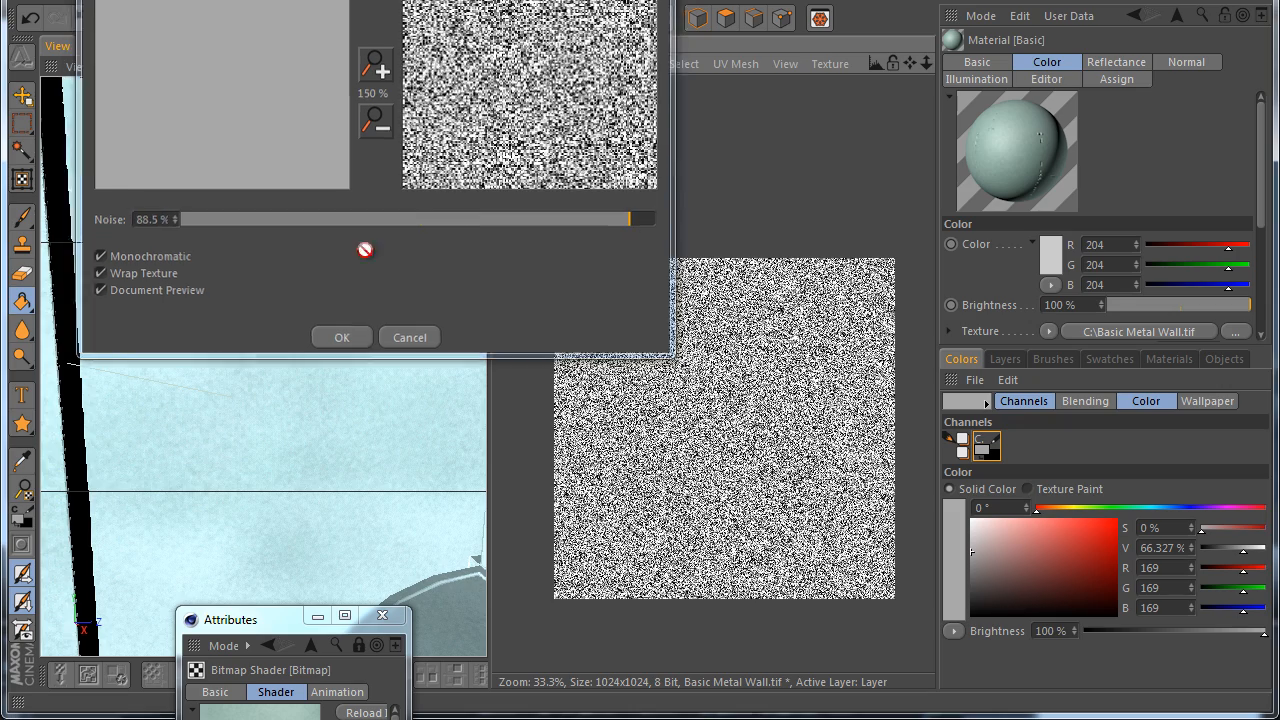
left_click(341, 337)
Apply a Motion Blur filter to the noise layer with angle 45°, length 78 and blend 95%
left_click(250, 6)
mouse_move(266, 46)
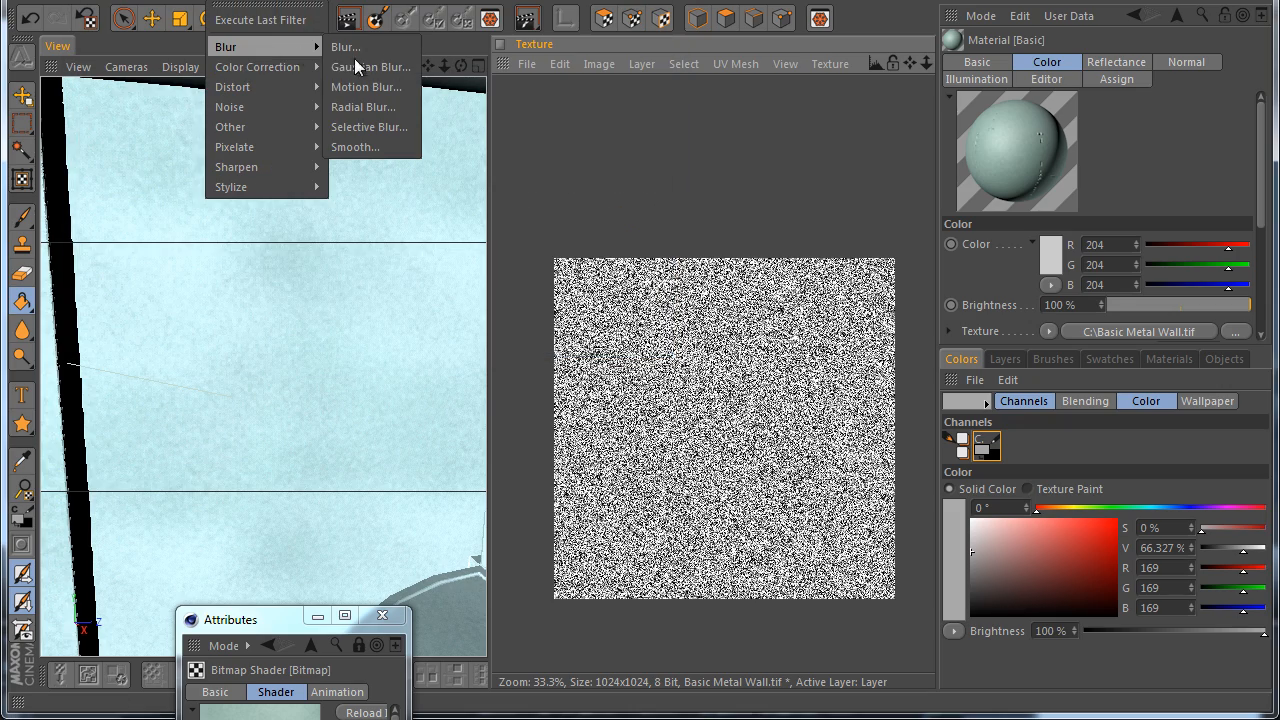
left_click(366, 87)
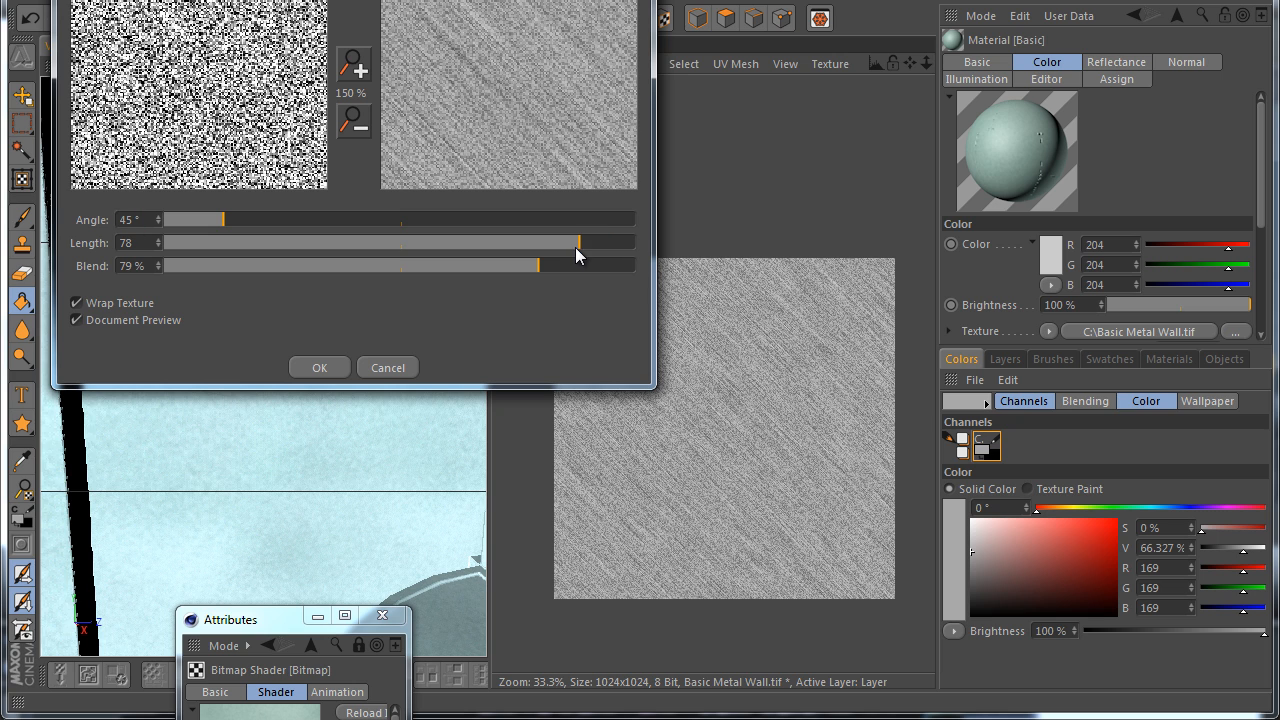
left_click_drag(575, 265, 615, 267)
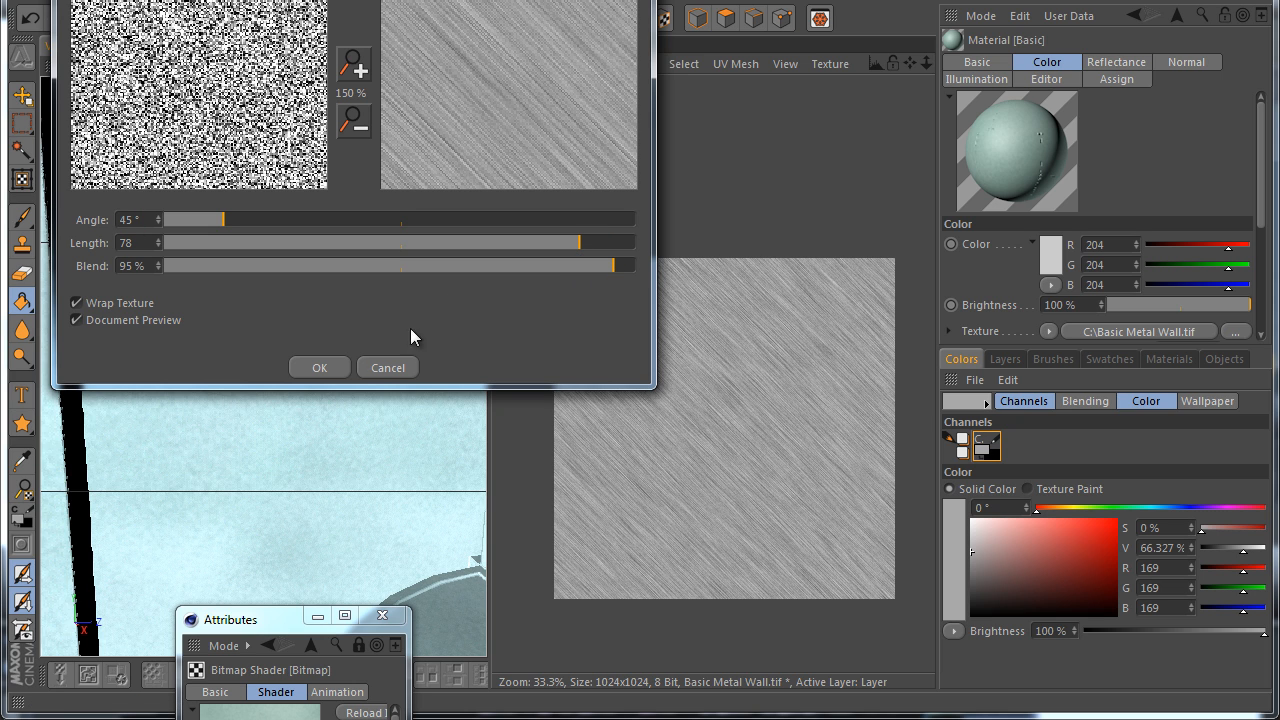
left_click(332, 366)
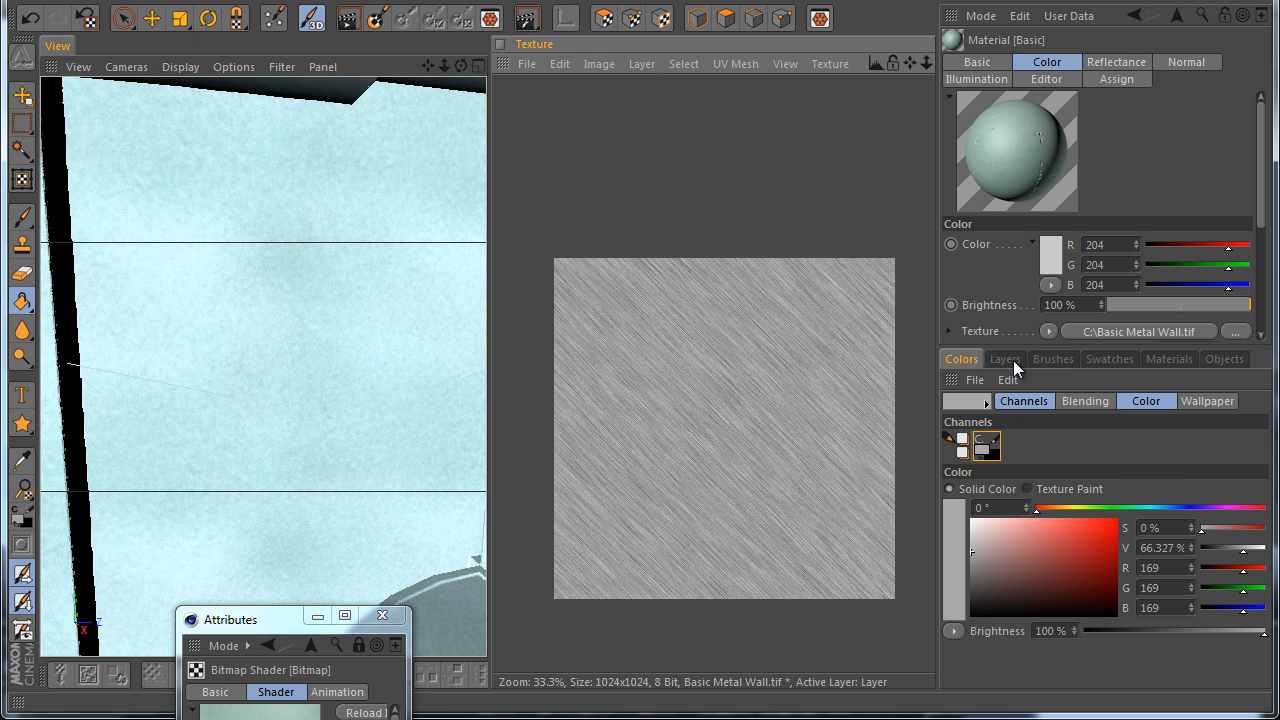
Try Overlay on the streaked noise layer, settling on Soft Light blending at 87% opacity
left_click(1005, 359)
left_click(1198, 430)
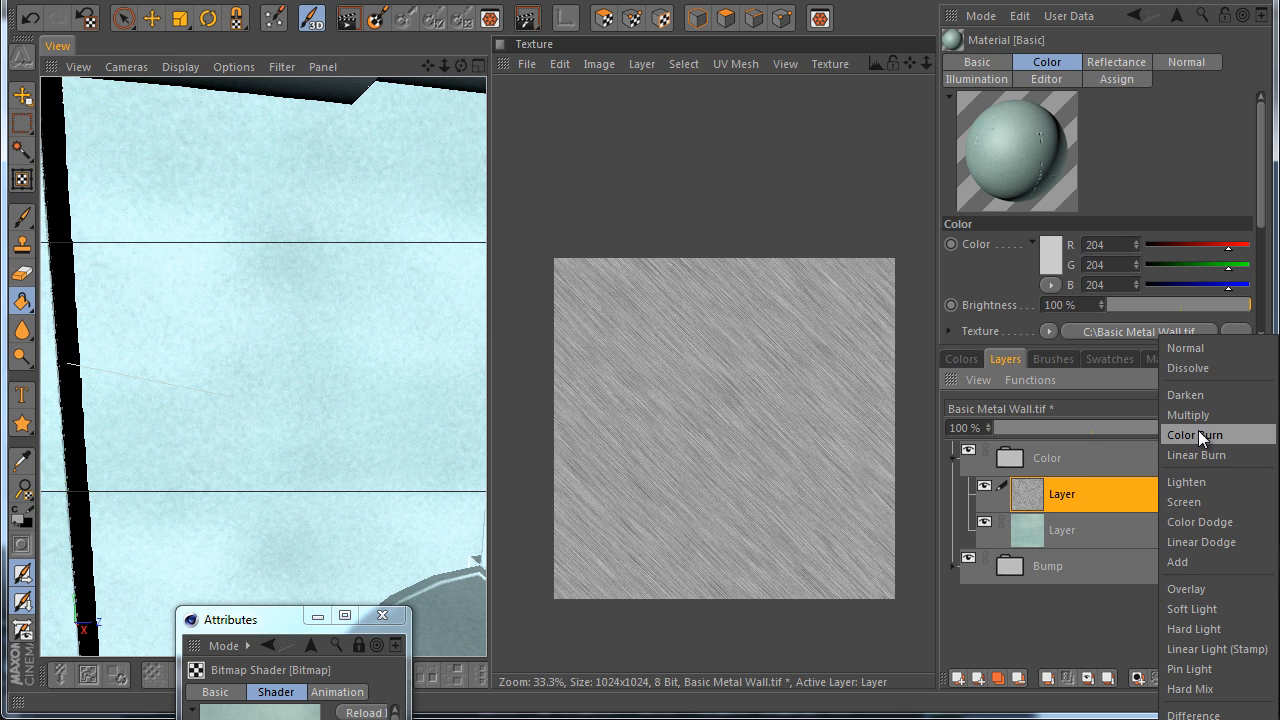
left_click(1196, 586)
mouse_move(1188, 427)
left_mouse_down()
mouse_move(1132, 428)
mouse_move(1192, 428)
left_mouse_up()
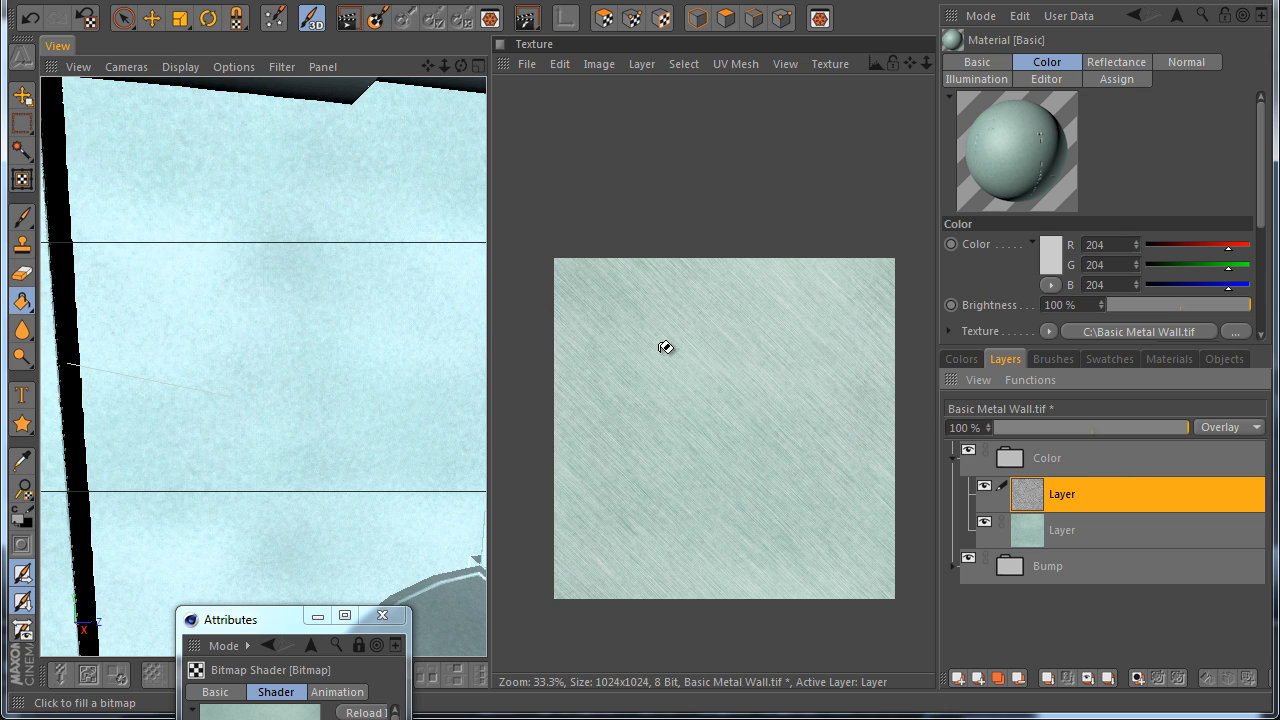
left_click(1227, 427)
left_click(1232, 602)
left_click_drag(1188, 427, 1166, 428)
Try reloading the bitmap's image, decline reverting to the saved texture, and render the view
left_click(349, 18)
left_click(370, 712)
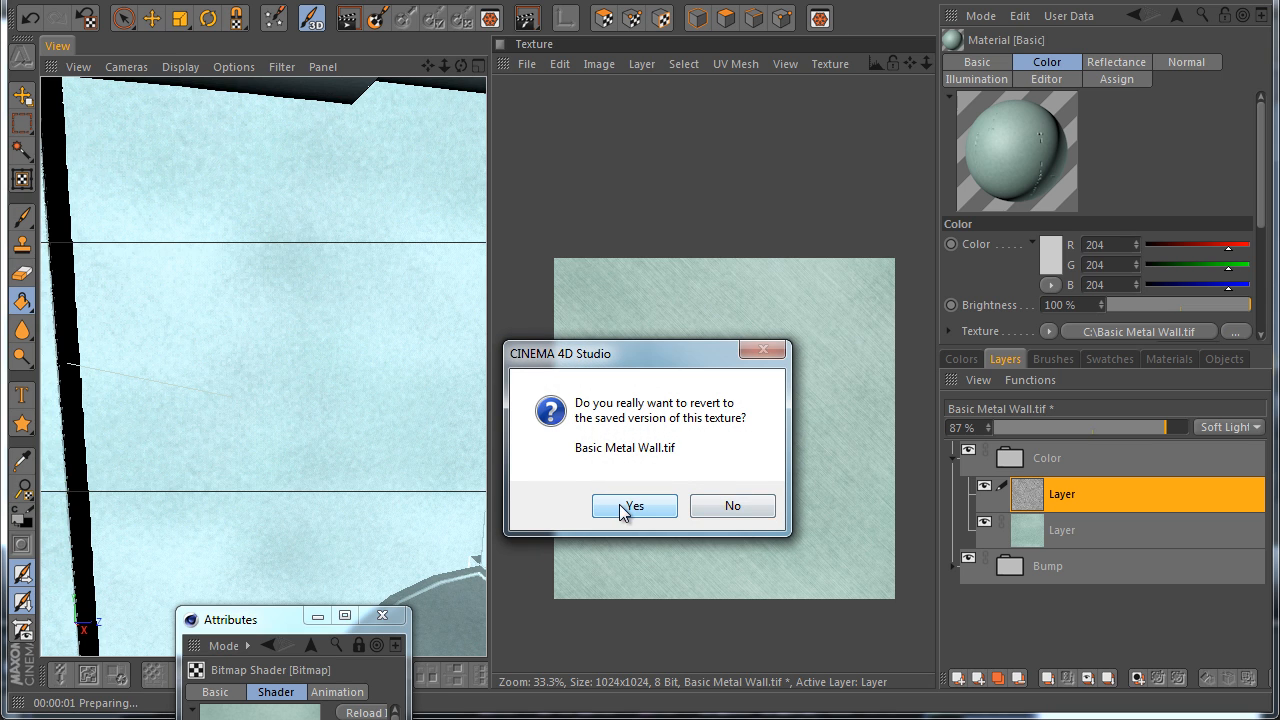
left_click(741, 516)
left_click(352, 25)
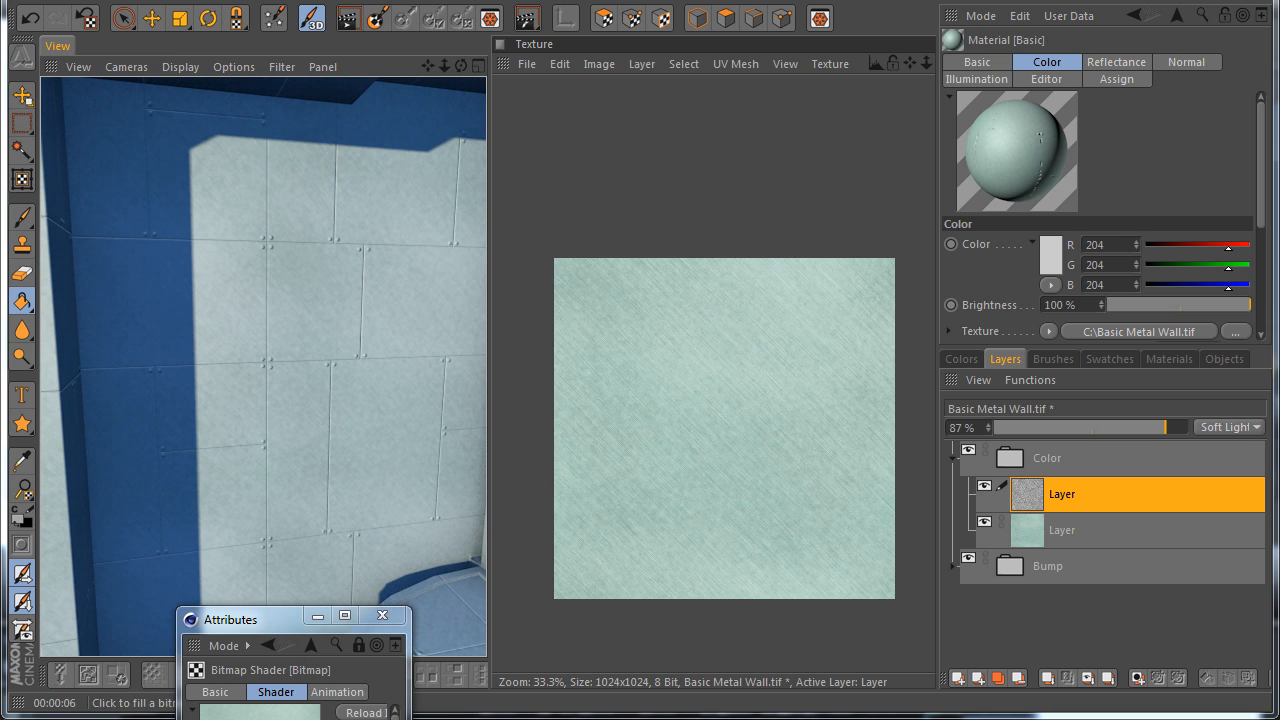
Set the streaked noise layer's blending mode to Overlay and its opacity to 100%
left_click(1196, 428)
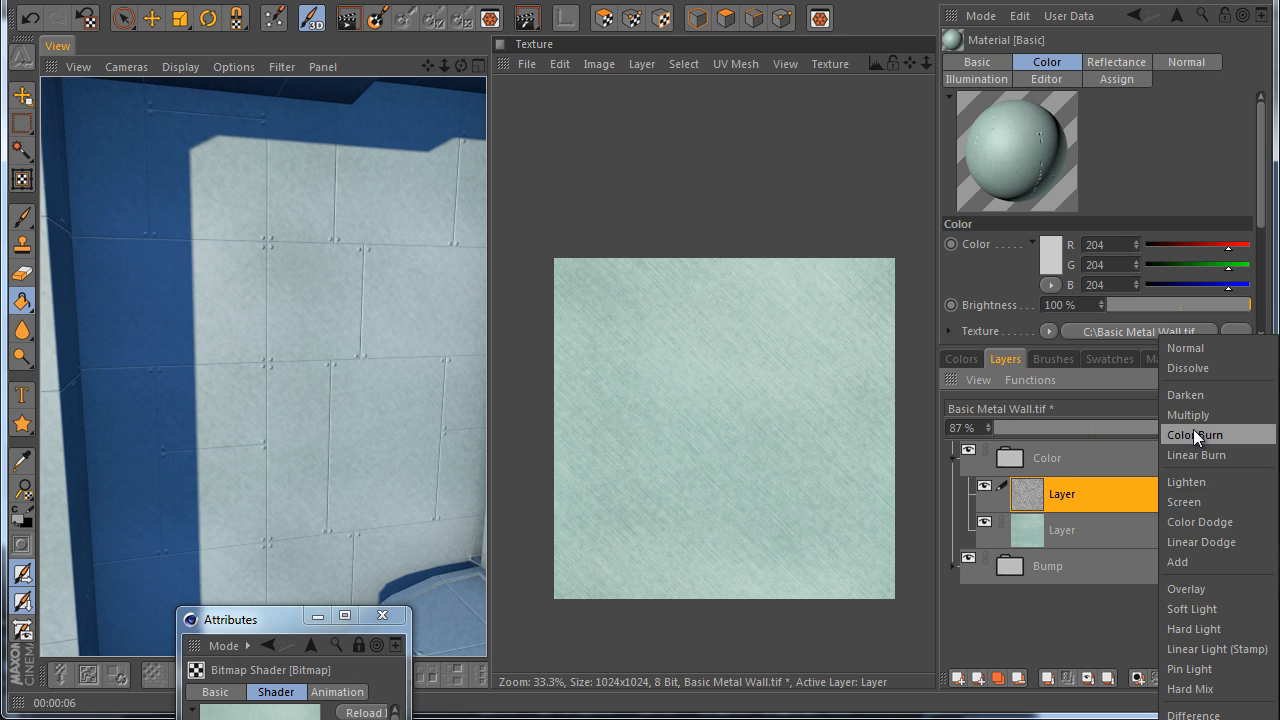
left_click(1195, 586)
left_click_drag(1165, 428, 1202, 437)
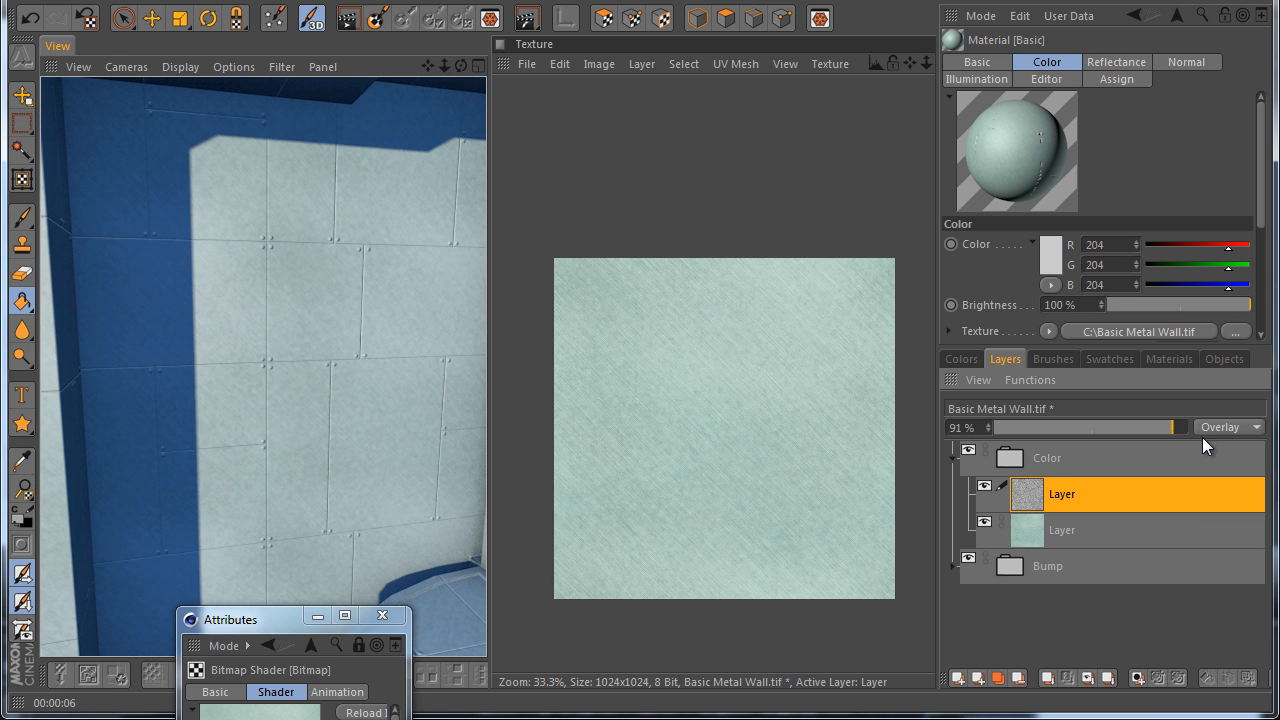
Darken the streaked noise layer and boost its contrast with the Levels filter, and render the view
left_click(254, 1)
mouse_move(226, 1)
mouse_move(240, 66)
left_click(352, 106)
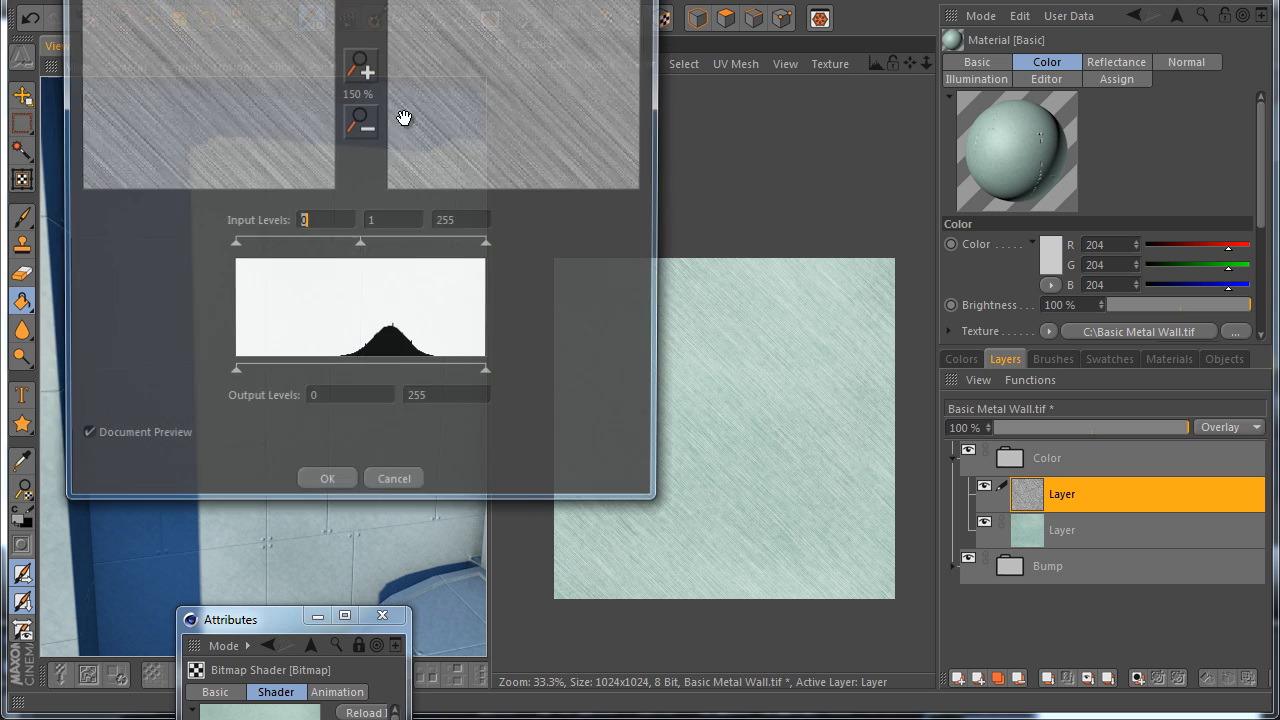
left_click_drag(485, 241, 514, 251)
left_click_drag(233, 243, 303, 248)
mouse_move(401, 245)
left_mouse_down()
mouse_move(364, 248)
mouse_move(409, 244)
mouse_move(386, 247)
left_mouse_up()
left_click(322, 490)
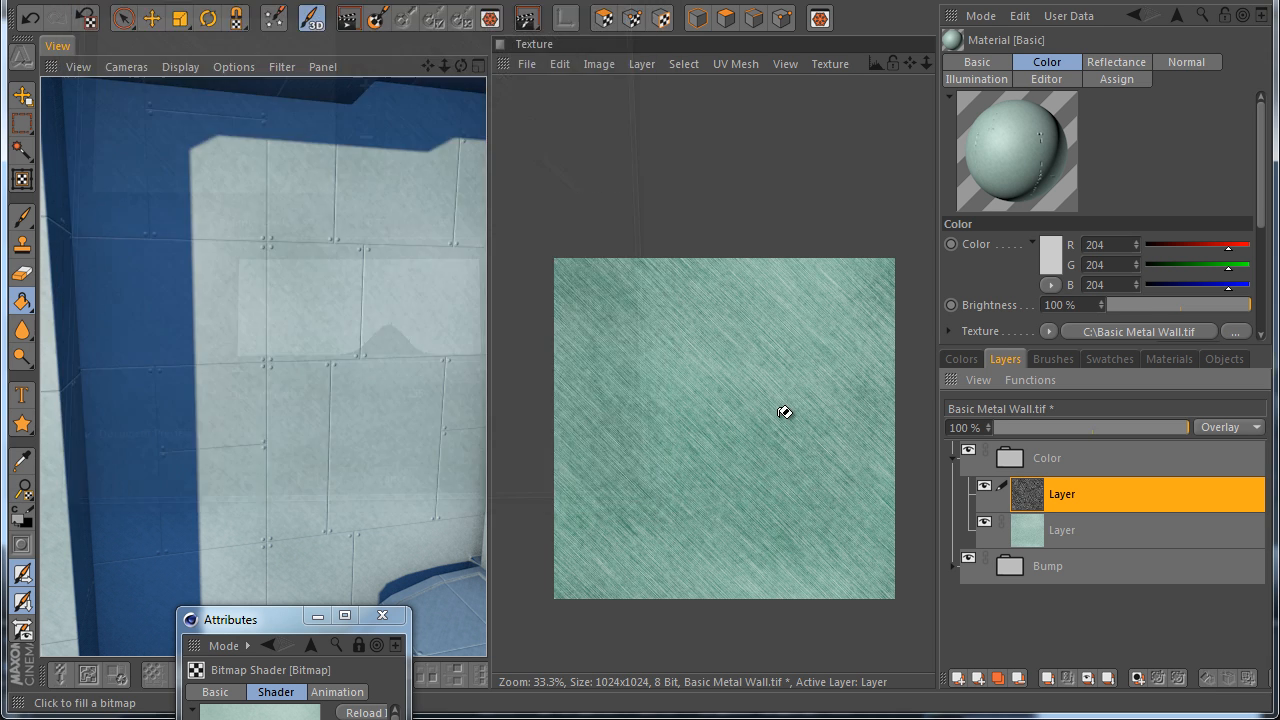
left_click(349, 18)
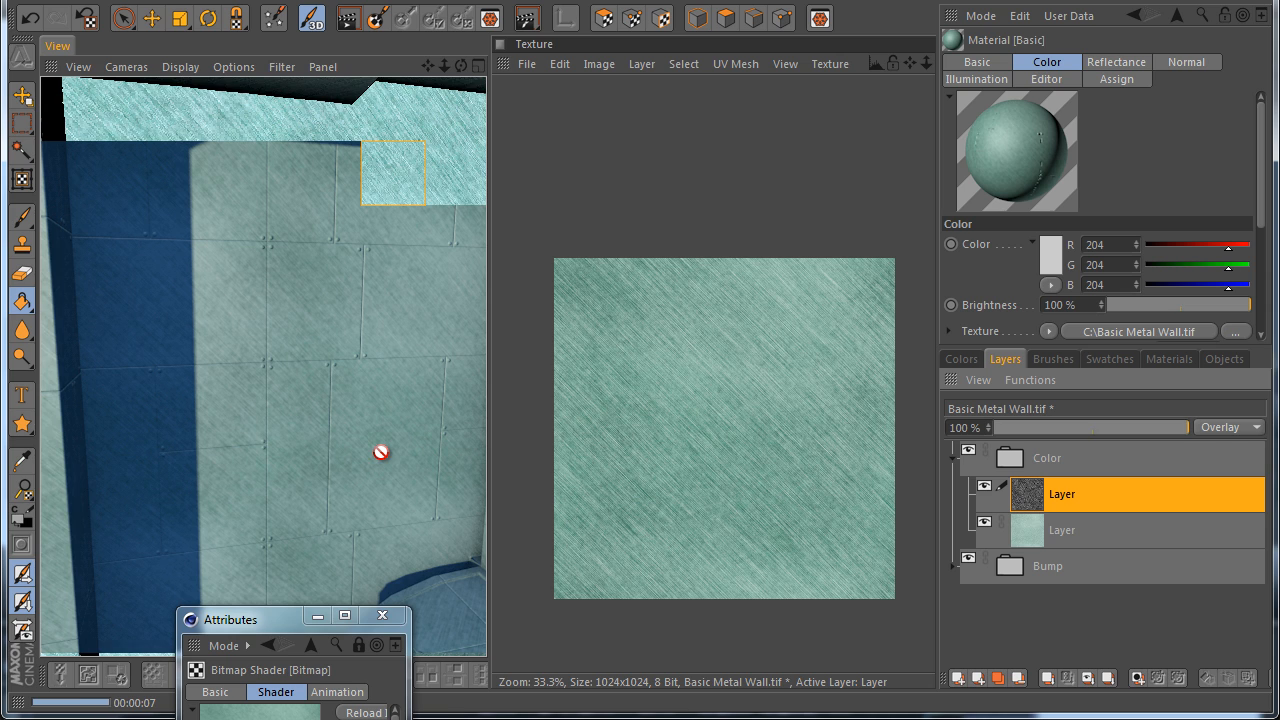
Apply a monochromatic Noise filter of 4.6% with wrapped texture to the teal base layer
left_click(1025, 535)
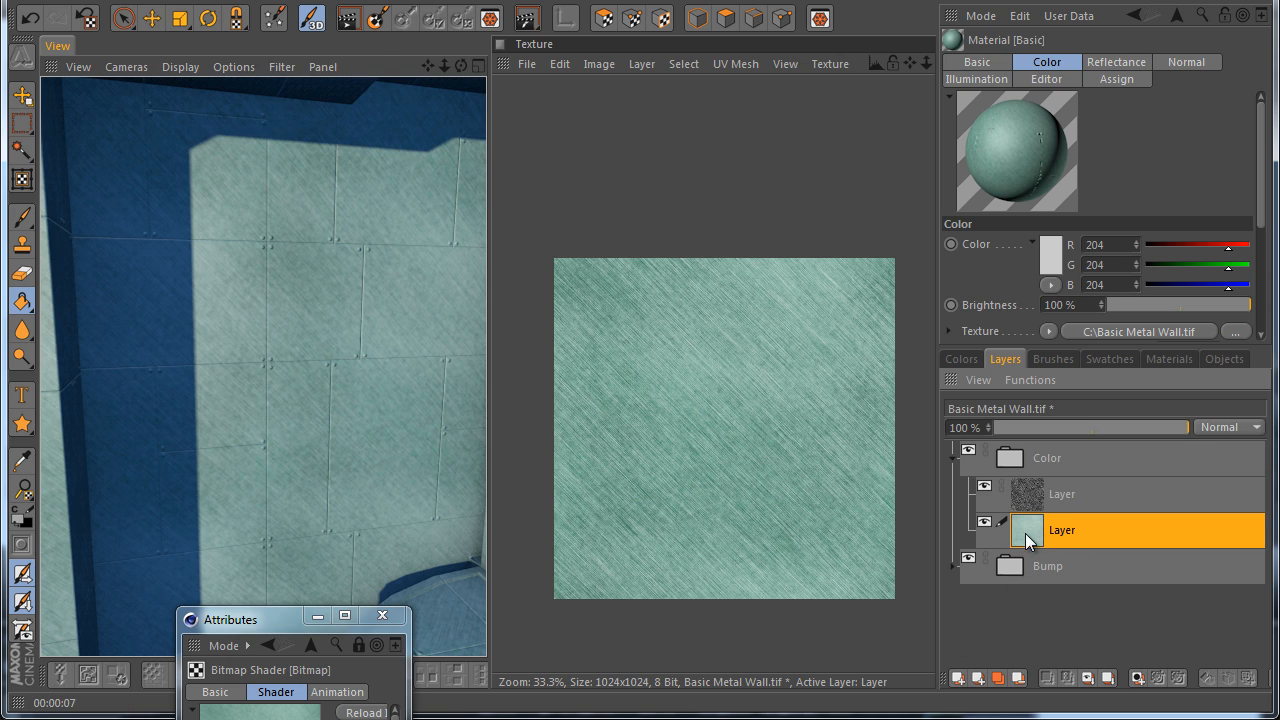
left_click(228, 0)
mouse_move(279, 127)
mouse_move(272, 104)
left_click(372, 148)
left_click_drag(220, 224, 275, 221)
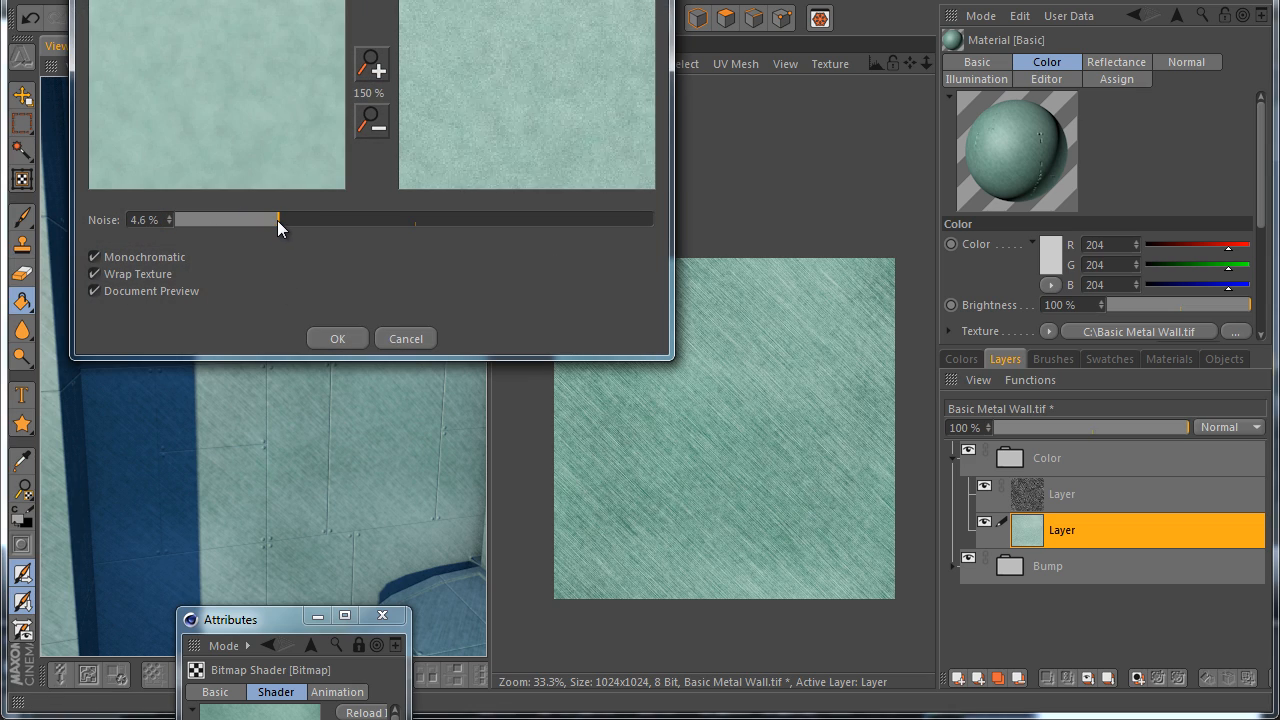
left_click(352, 338)
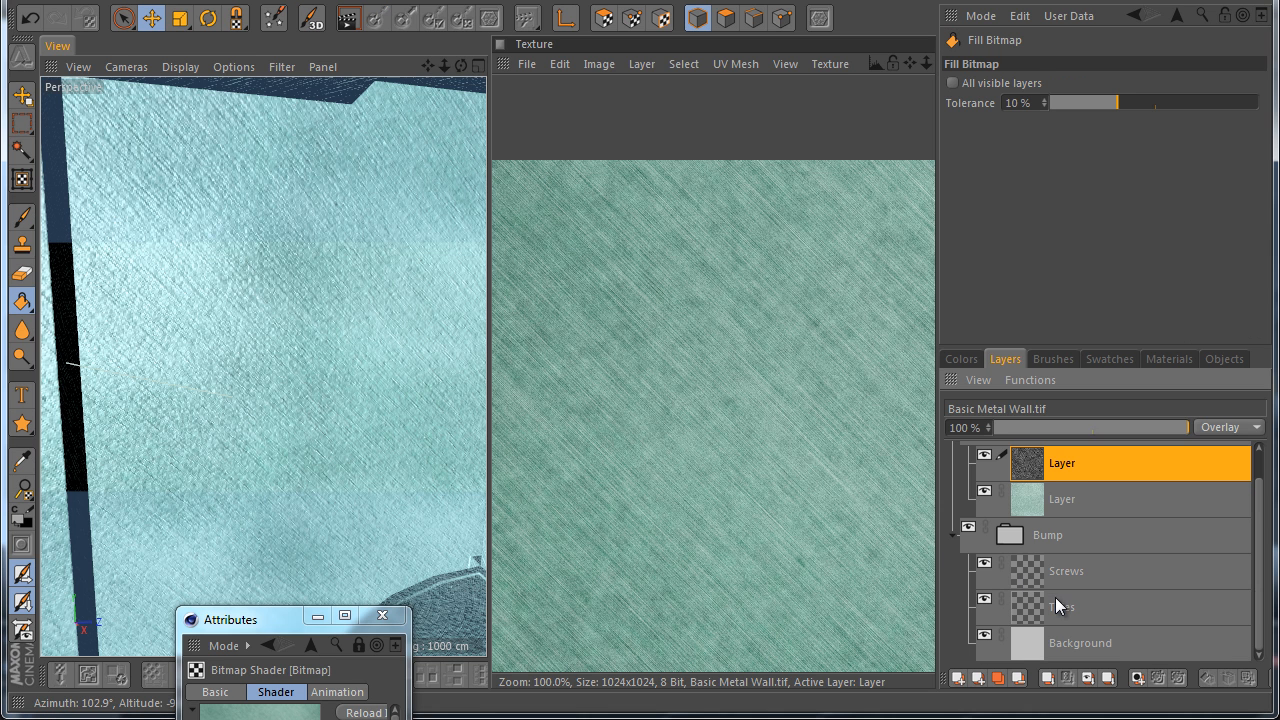
Copy the Bump set's Titles layer to the top of the Color set and select its whole bitmap area
left_click(1056, 600)
left_click_drag(1063, 615, 1024, 454)
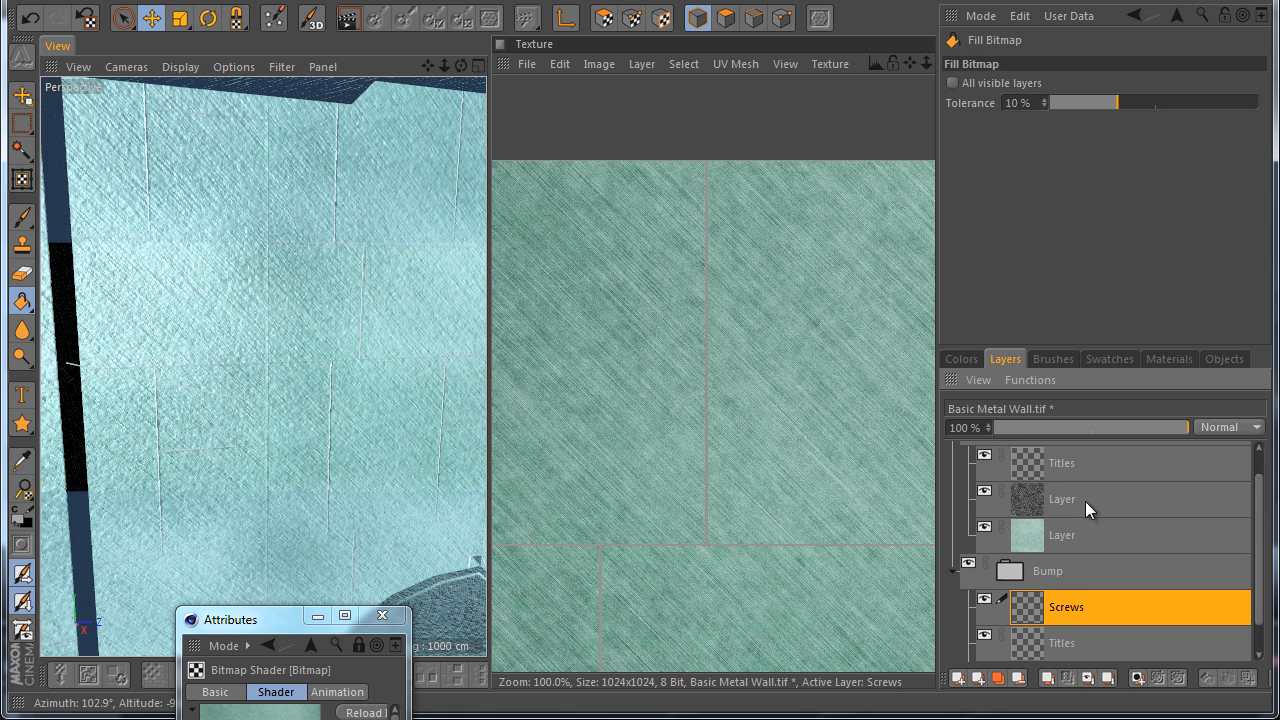
left_click(1062, 463)
left_click(690, 64)
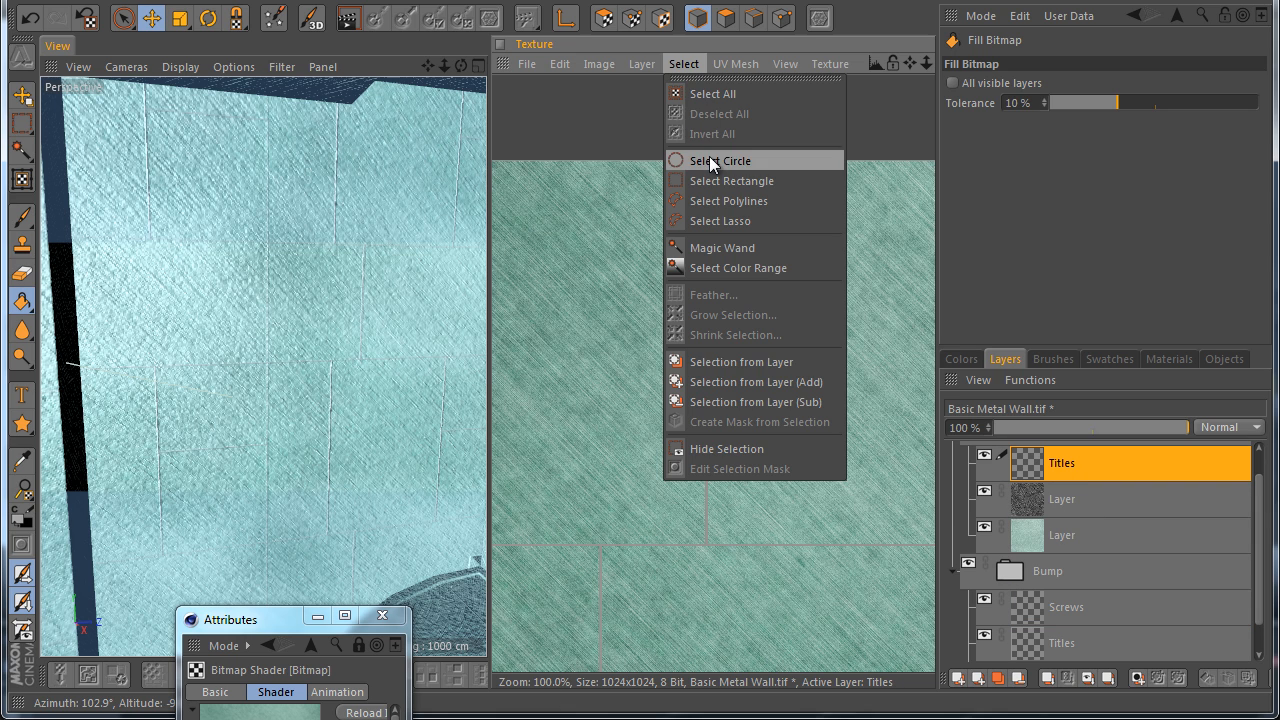
left_click(713, 93)
Colorize the copied Titles layer with Hue/Saturation at hue -32, saturation -74 and lightness -45
left_click(213, 3)
mouse_move(267, 67)
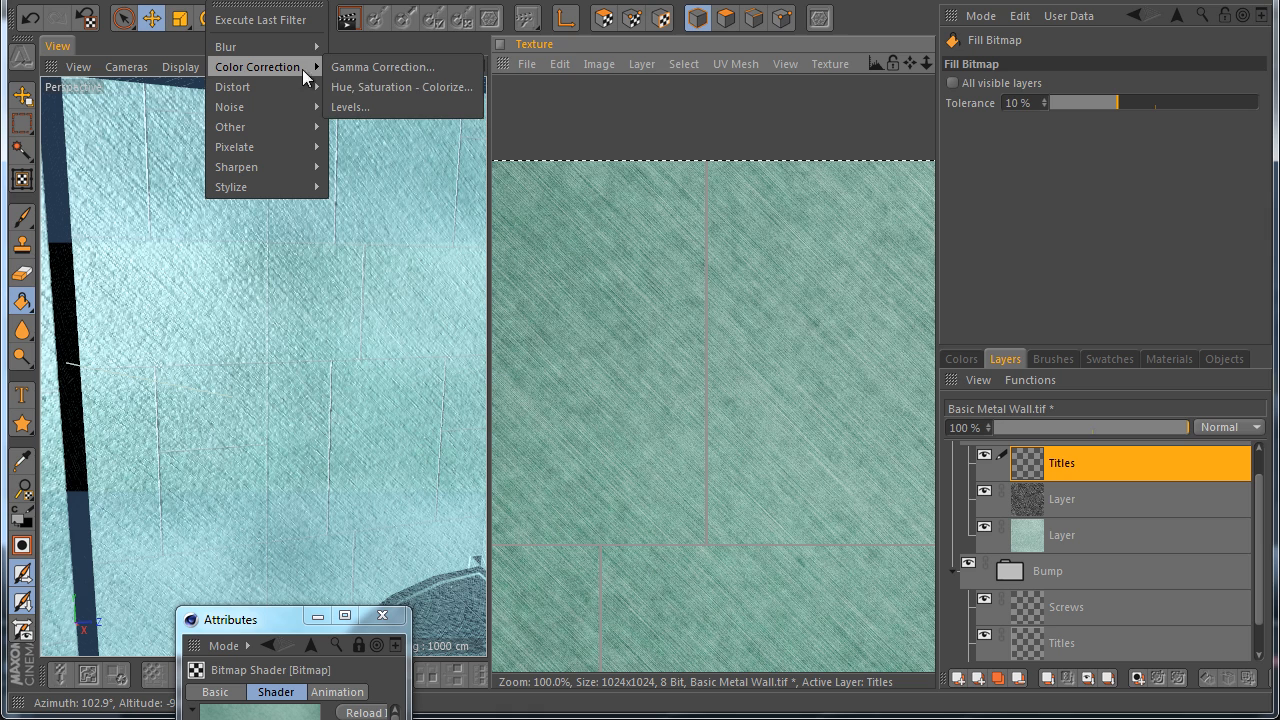
left_click(363, 89)
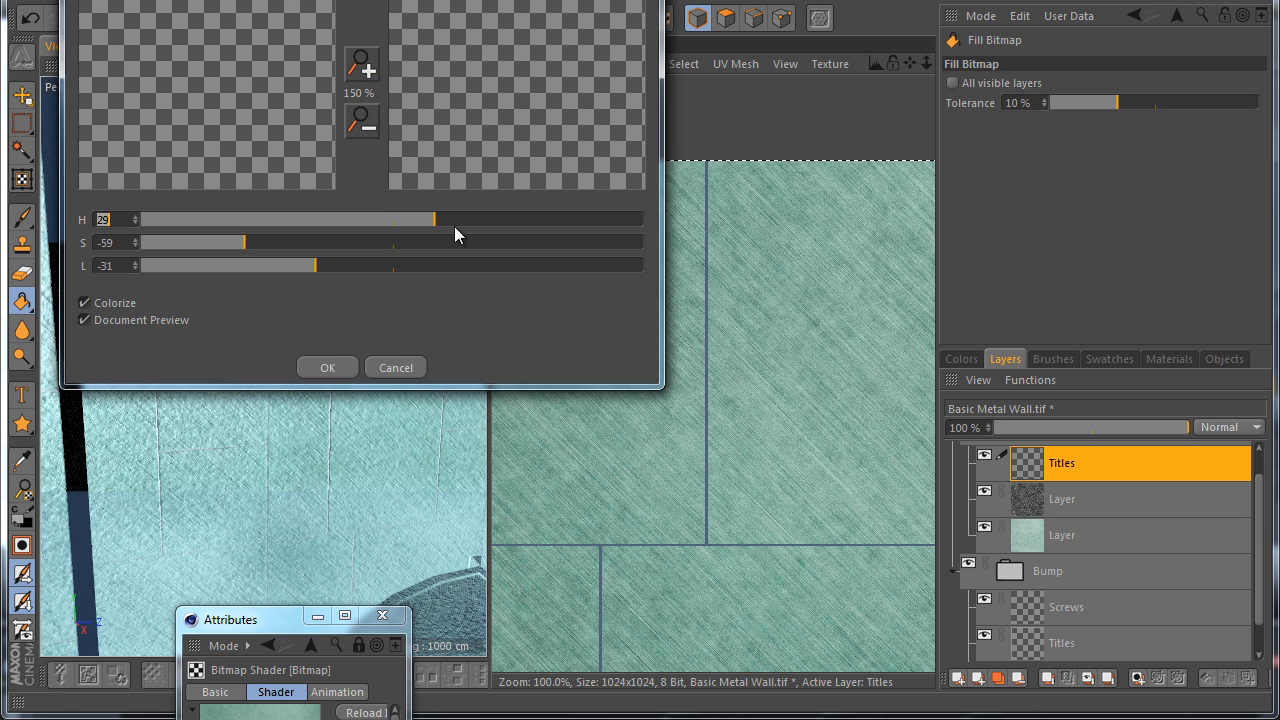
left_click(365, 219)
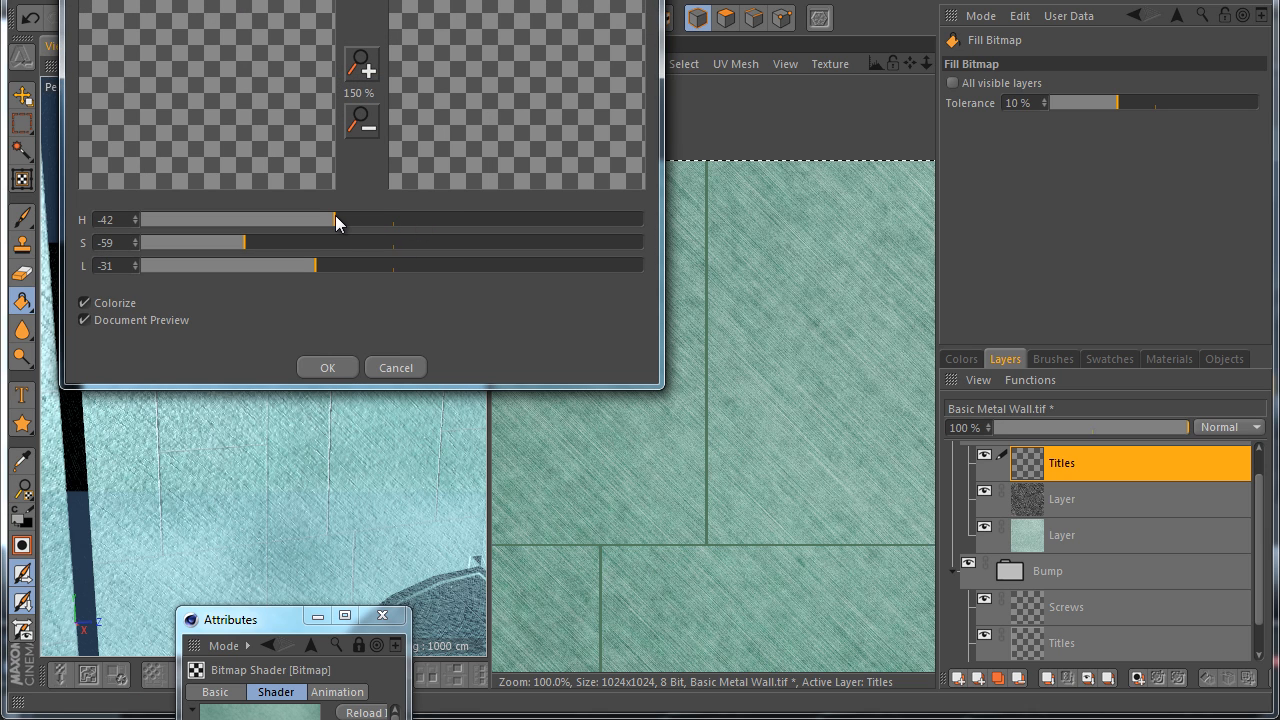
left_click_drag(337, 214, 434, 211)
mouse_move(268, 242)
left_mouse_down()
mouse_move(214, 243)
mouse_move(323, 246)
mouse_move(263, 245)
mouse_move(263, 263)
mouse_move(281, 264)
left_mouse_up()
left_click(326, 368)
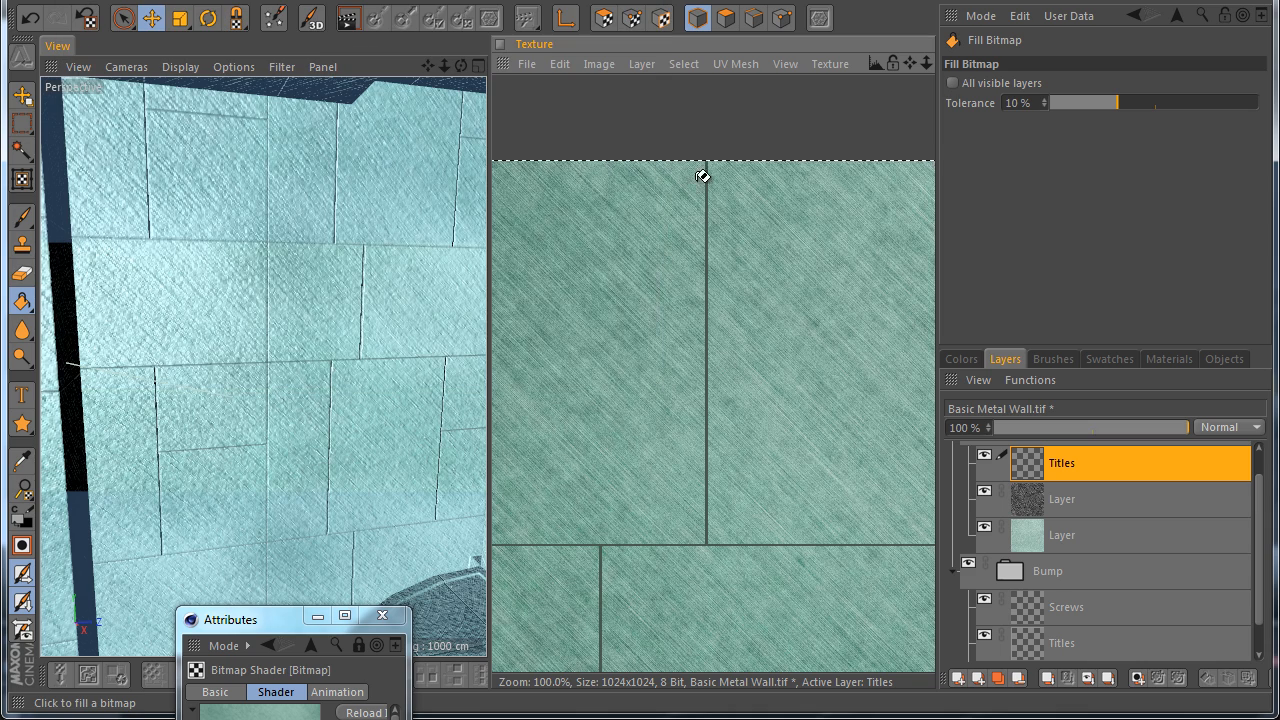
Copy the Bump set's Screws layer into the Color set above the Titles layer
scroll(660, 234, "down", 3)
scroll(1050, 600, "down", 1)
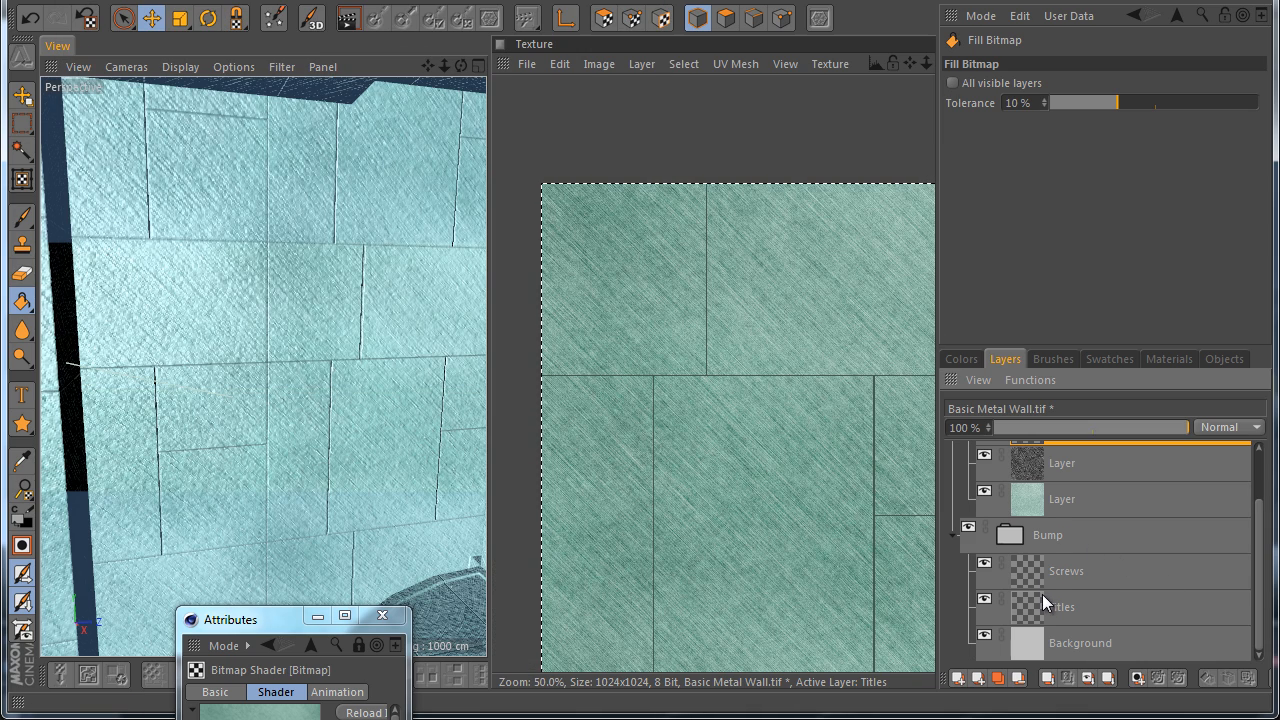
left_click(1050, 572)
scroll(1055, 603, "up", 2)
left_click_drag(1048, 638, 1036, 478)
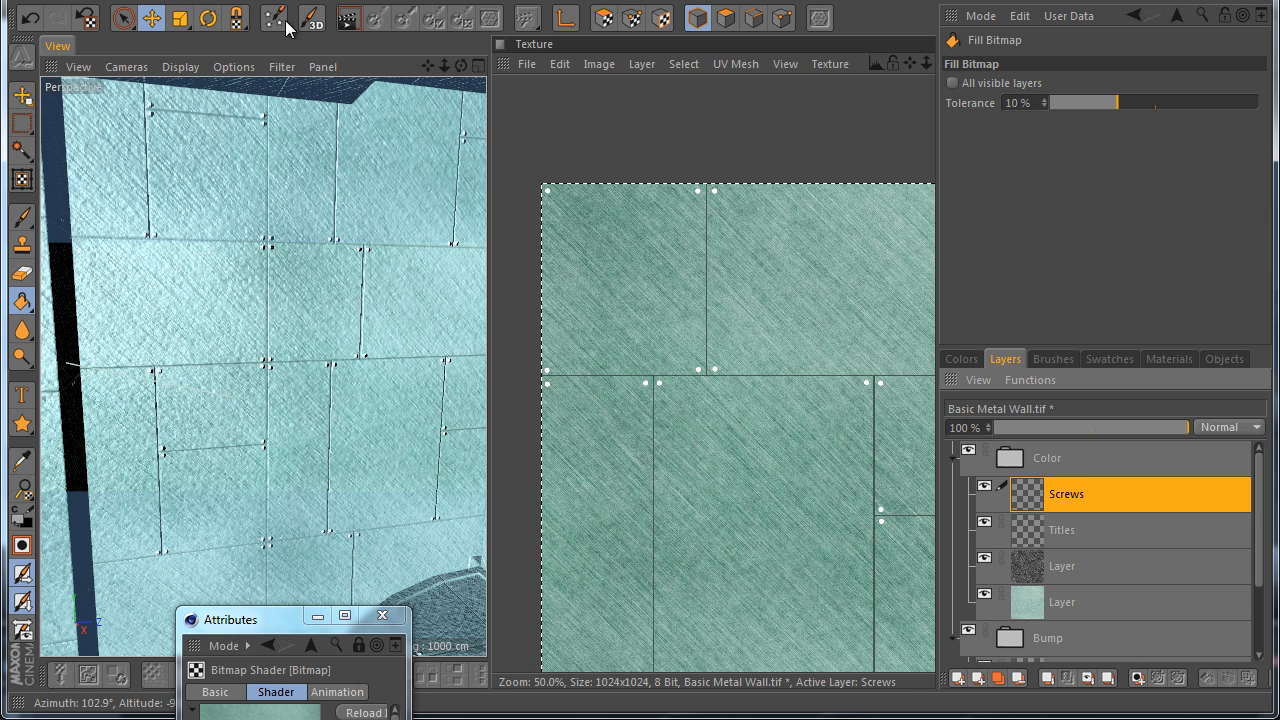
Colorize the copied Screws layer pale green with Hue/Saturation at hue -52, and render the view
left_click(251, 5)
mouse_move(249, 84)
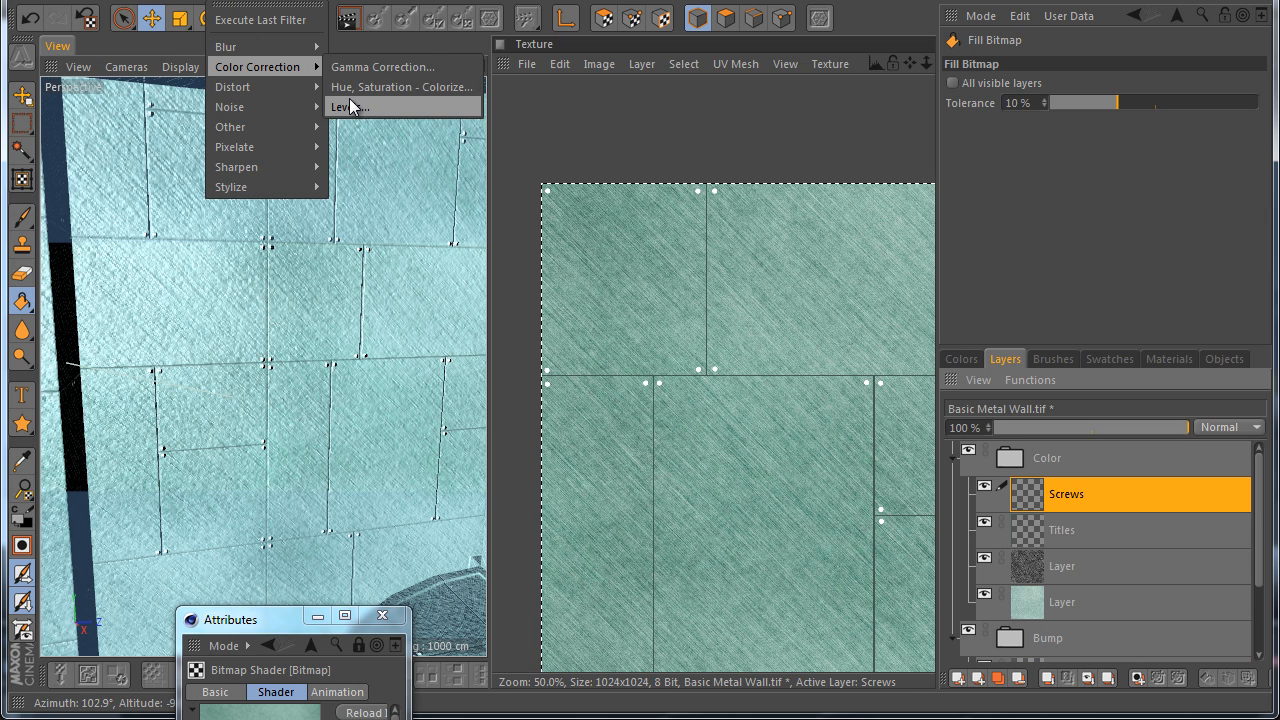
left_click(531, 172)
scroll(533, 172, "up", 3)
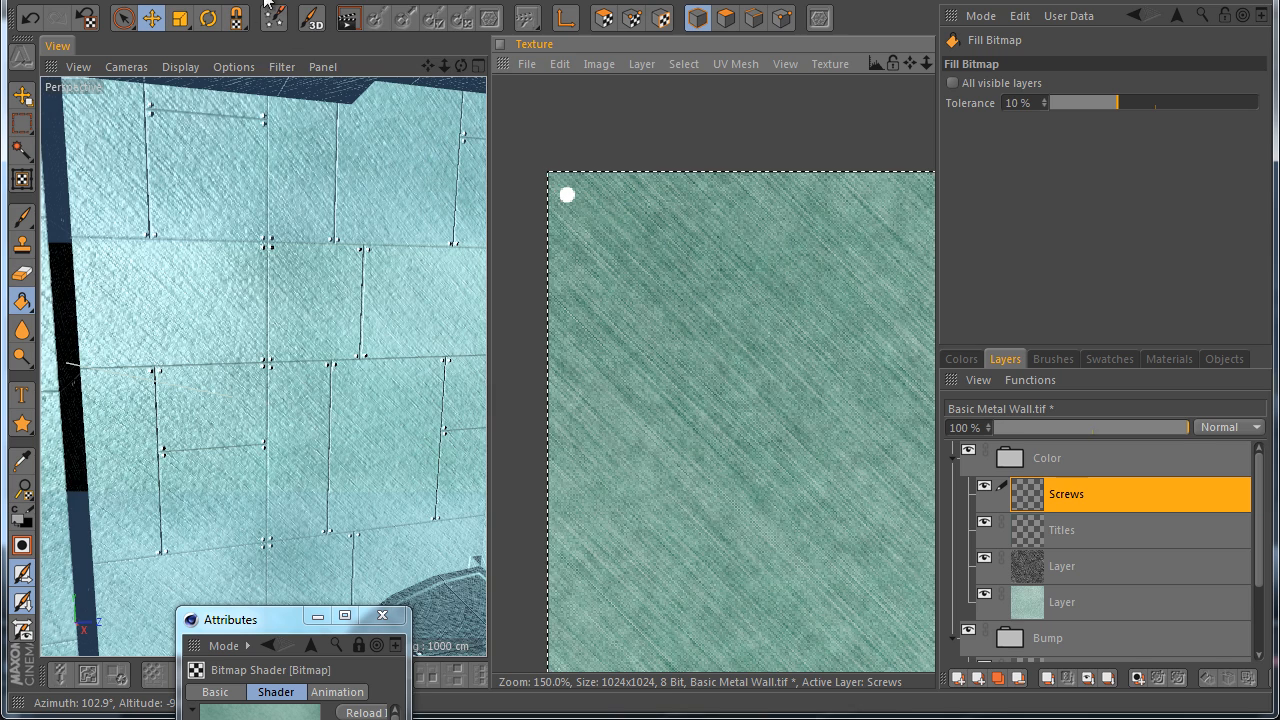
left_click(255, 5)
left_click(345, 68)
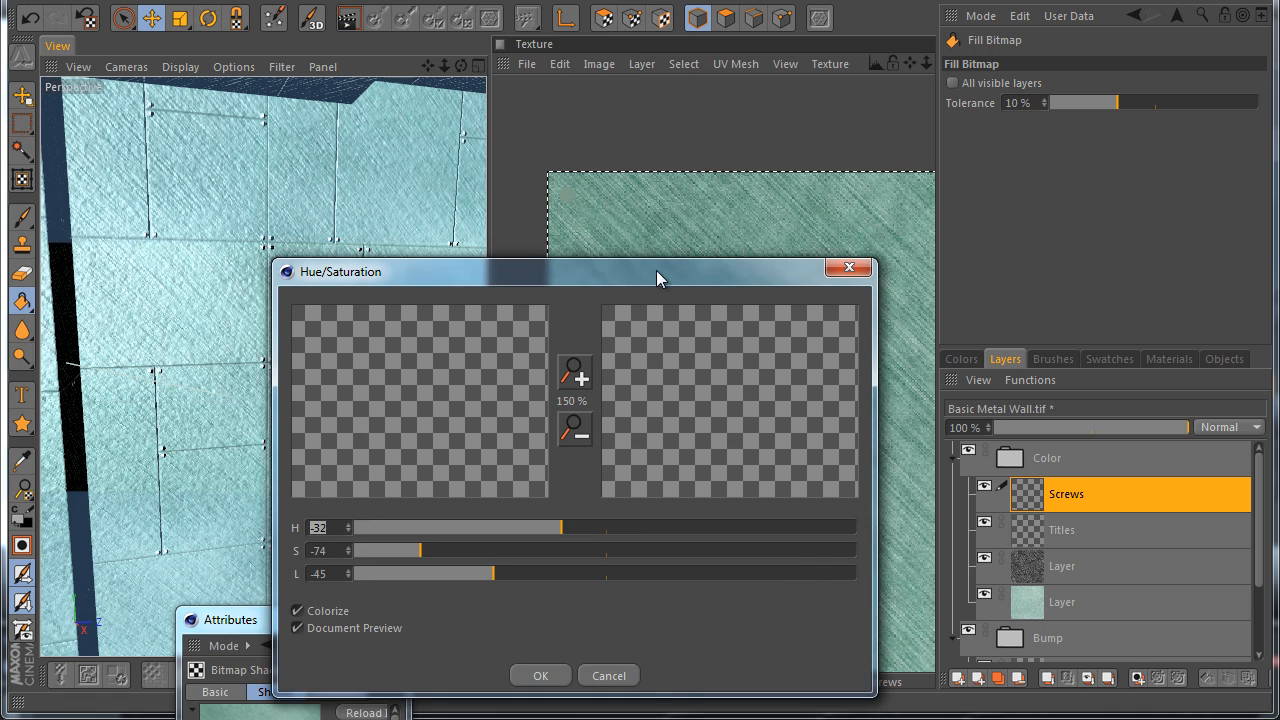
left_click_drag(657, 278, 644, 309)
mouse_move(632, 558)
left_mouse_down()
mouse_move(527, 549)
mouse_move(588, 546)
mouse_move(554, 551)
mouse_move(623, 581)
mouse_move(558, 581)
mouse_move(634, 560)
left_mouse_up()
mouse_move(482, 604)
left_mouse_down()
mouse_move(548, 602)
mouse_move(470, 604)
left_mouse_up()
left_click_drag(558, 581, 521, 559)
left_click(539, 581)
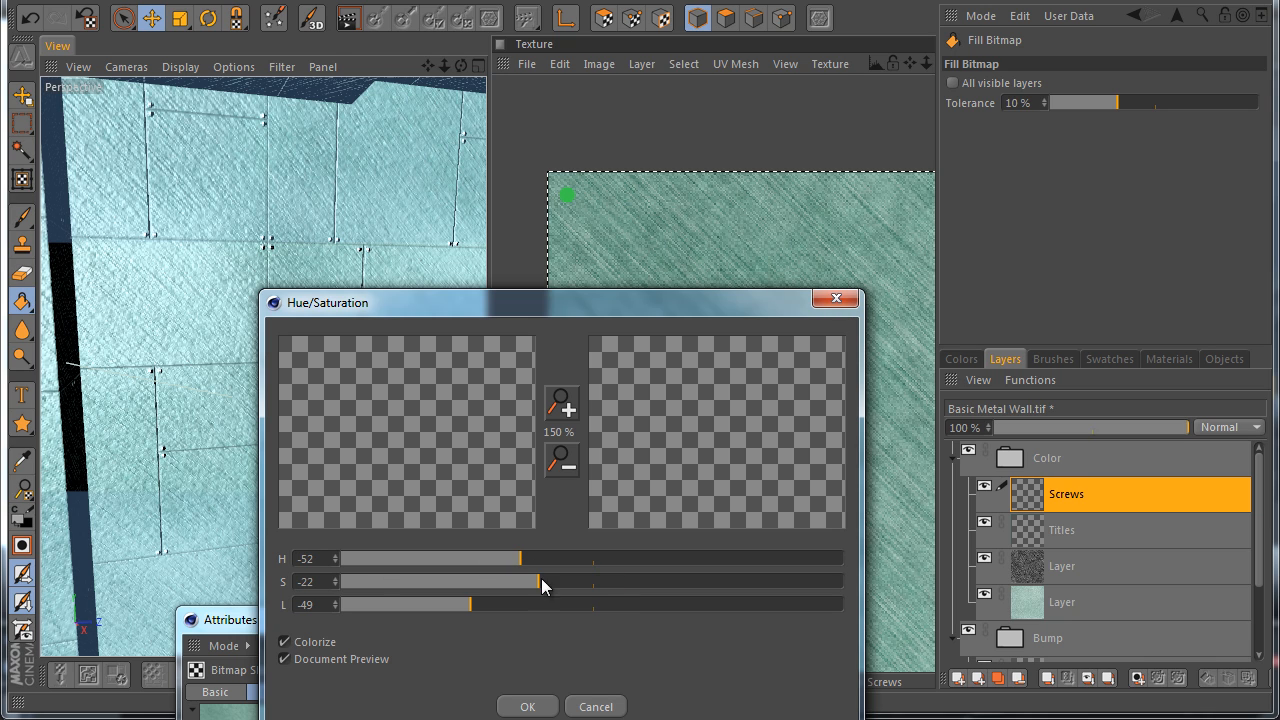
left_click(535, 581)
left_click(515, 604)
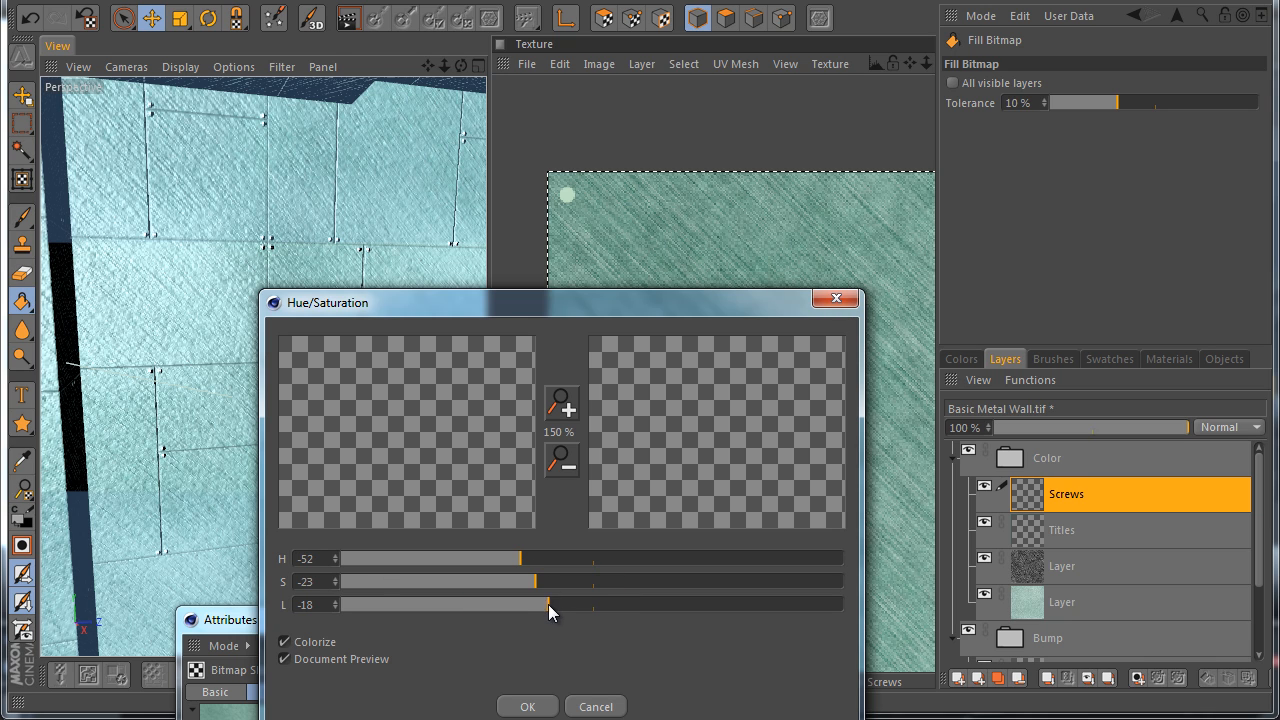
left_click(527, 706)
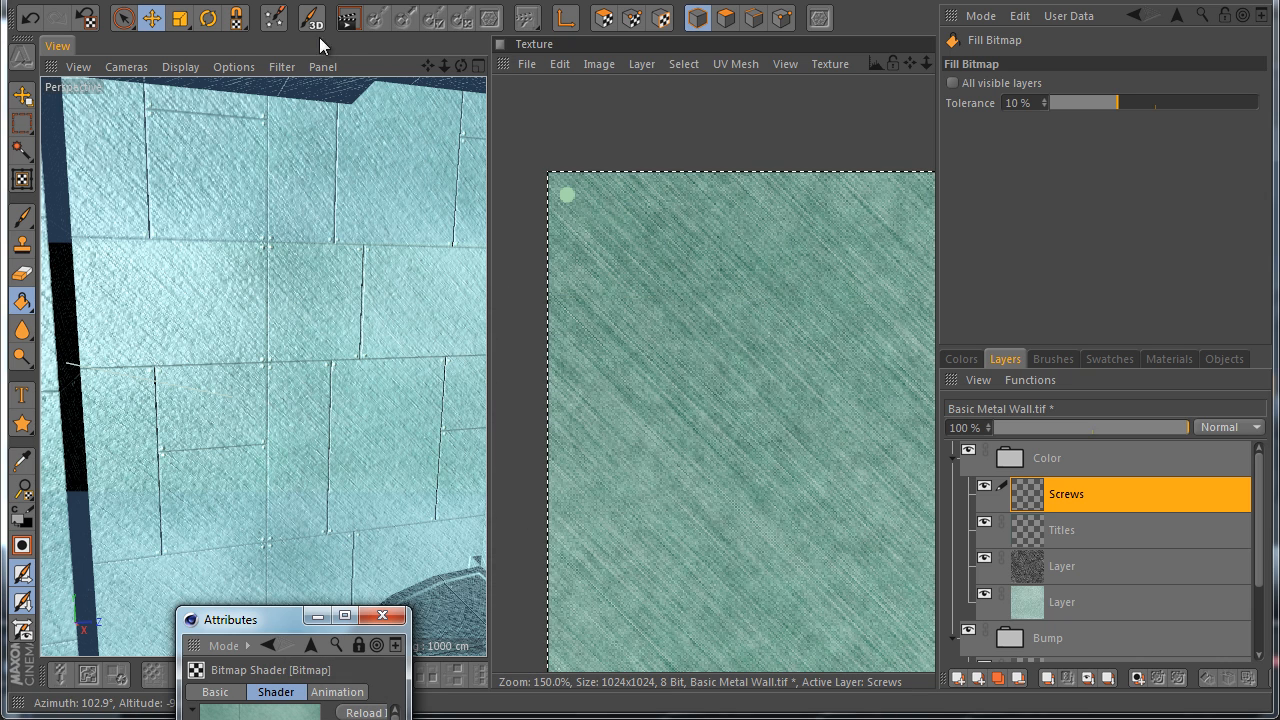
left_click(344, 28)
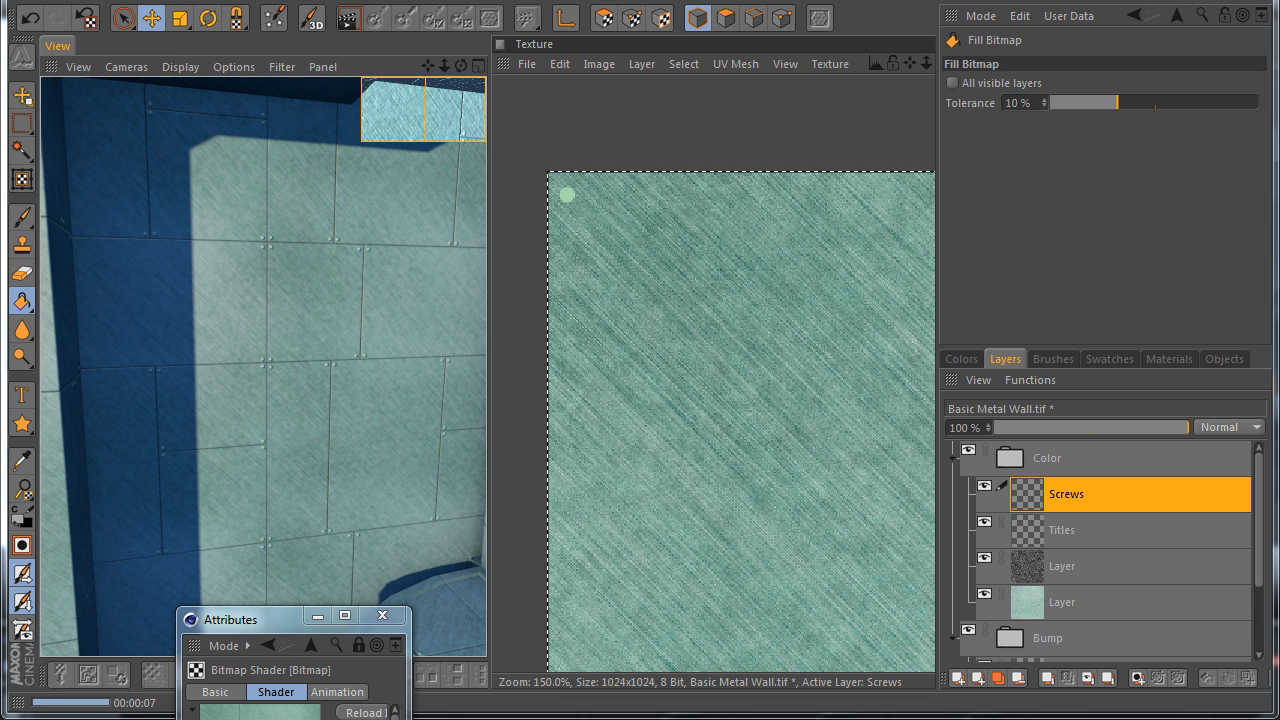
Create a selection from the Titles layer in the Color set
left_click_drag(909, 64, 644, 411)
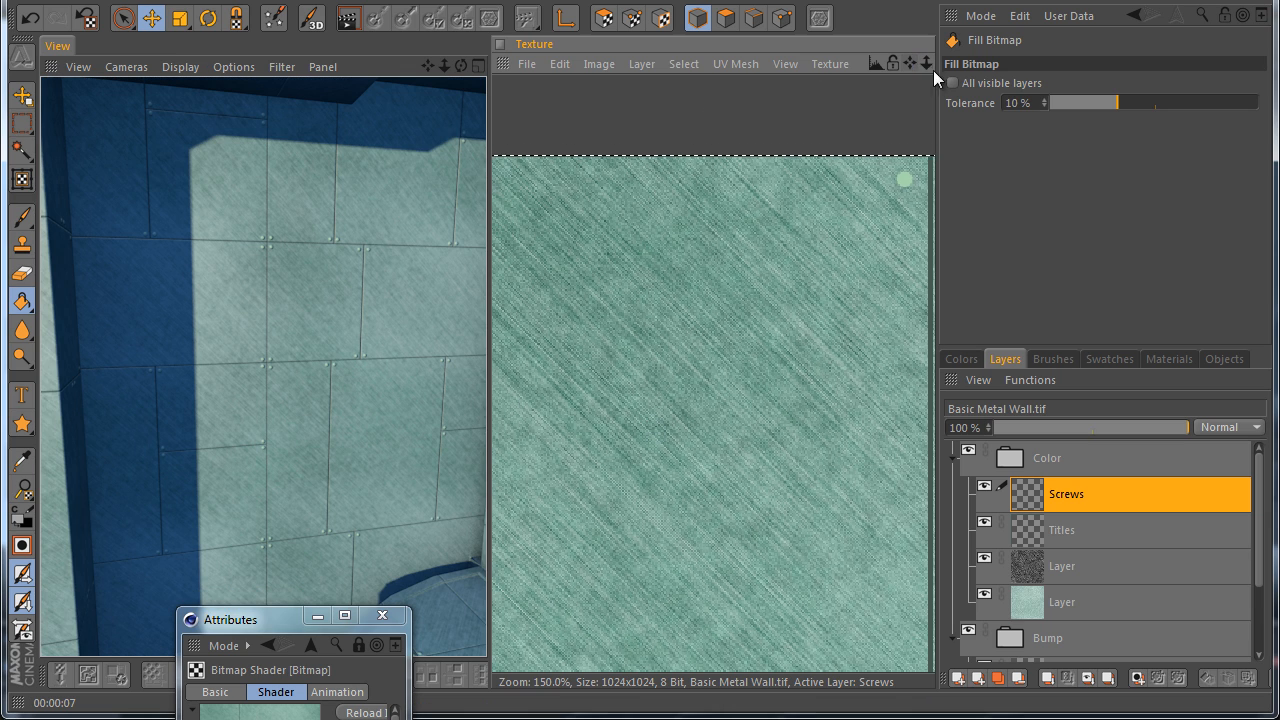
left_click_drag(926, 65, 640, 411)
left_click_drag(913, 67, 995, 327)
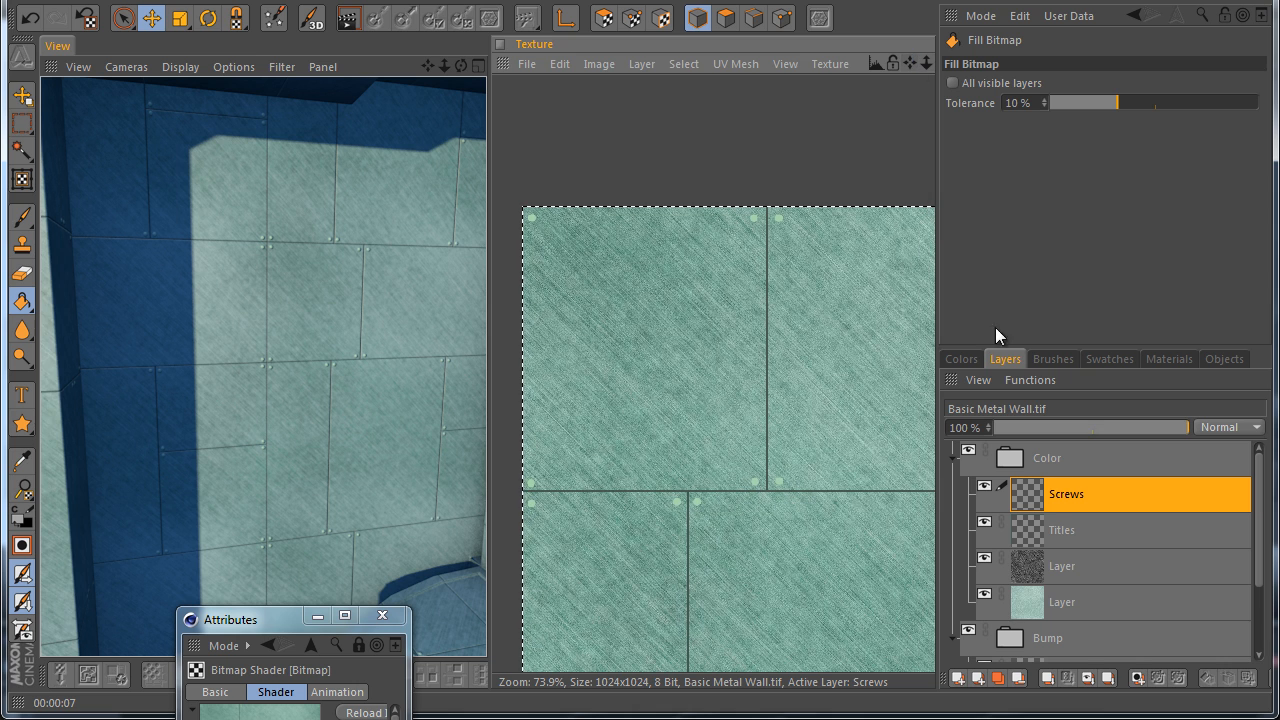
left_click(1051, 528)
left_click(687, 64)
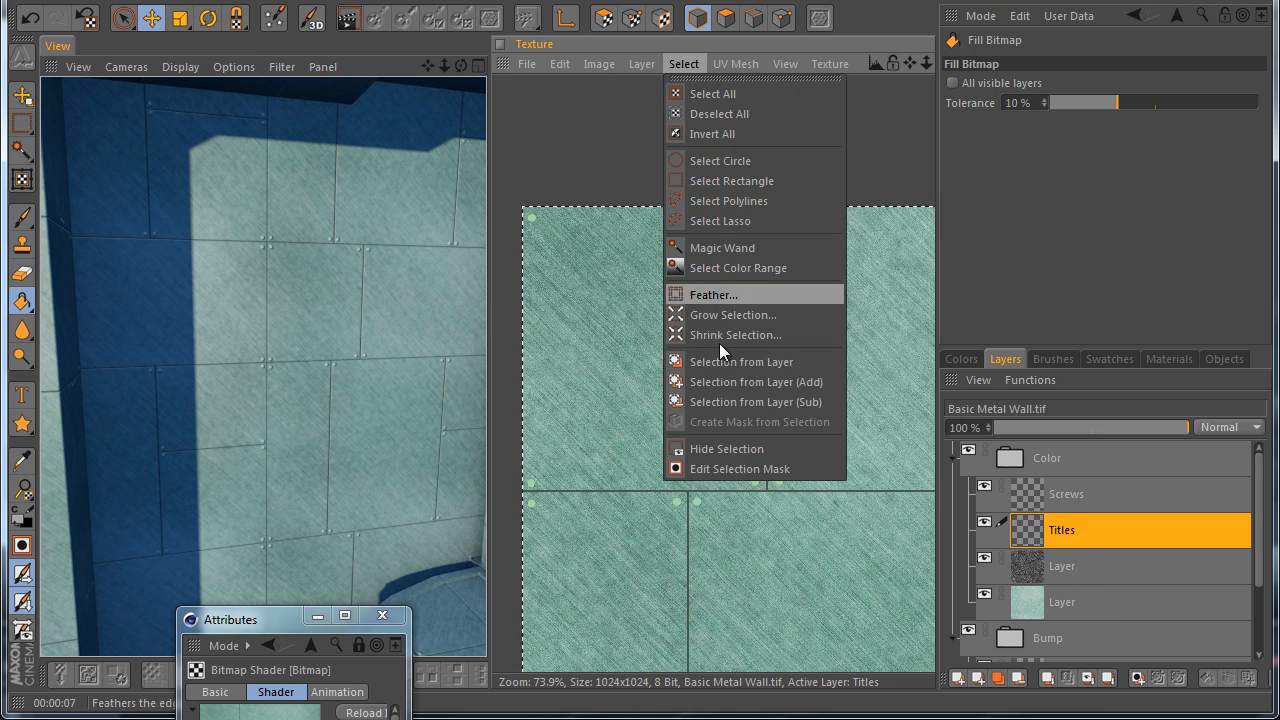
left_click(721, 356)
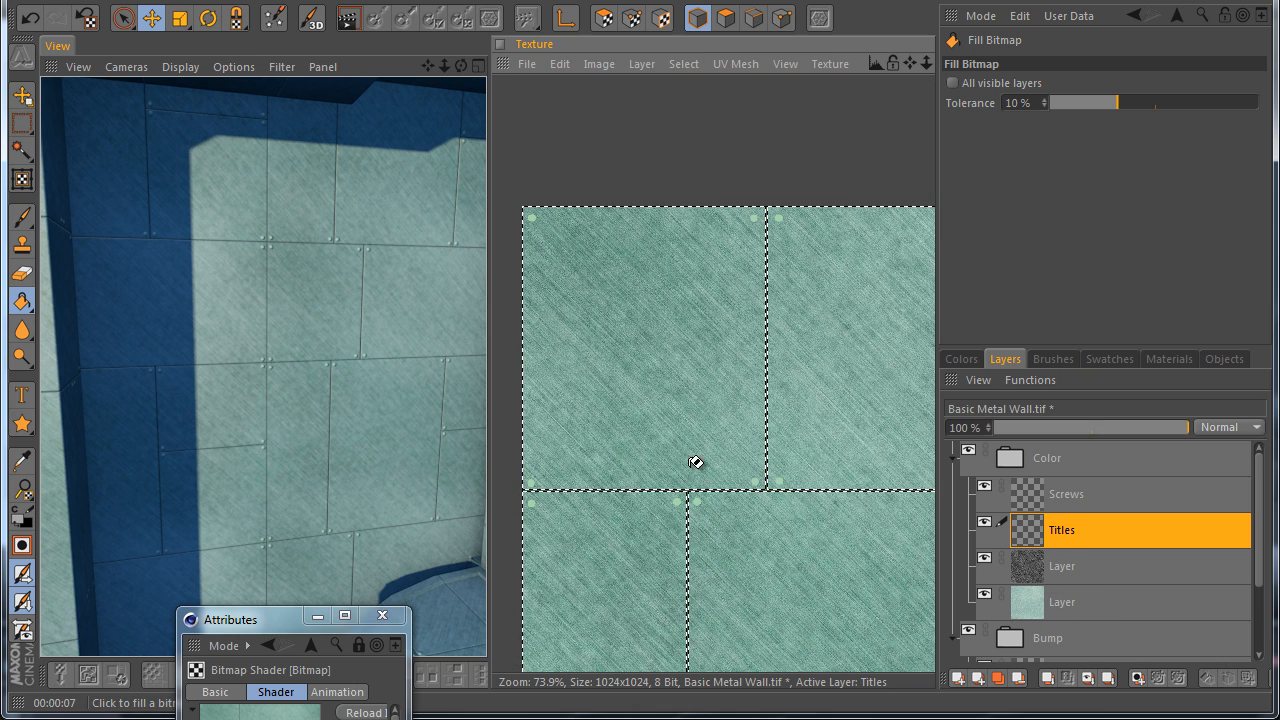
left_click(692, 62)
key("Escape")
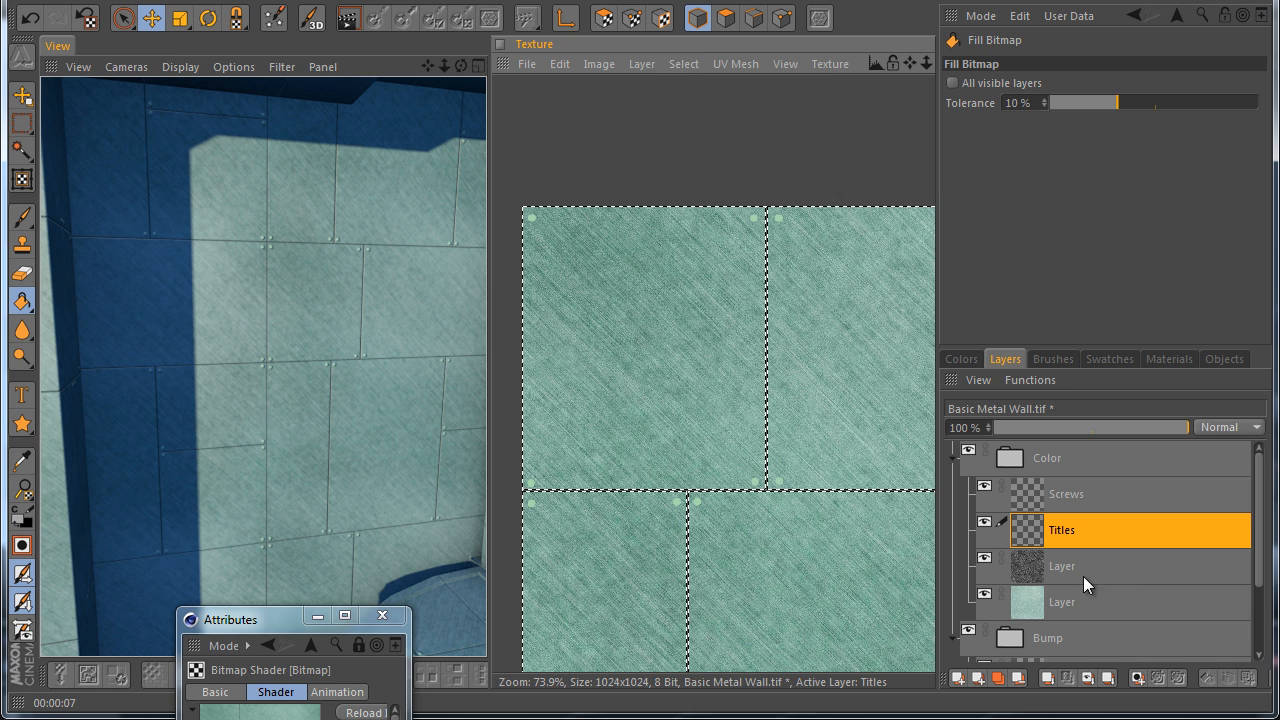
Add the Color set's Screws layer to the selection and invert the selection
left_click(1065, 496)
right_click(1060, 500)
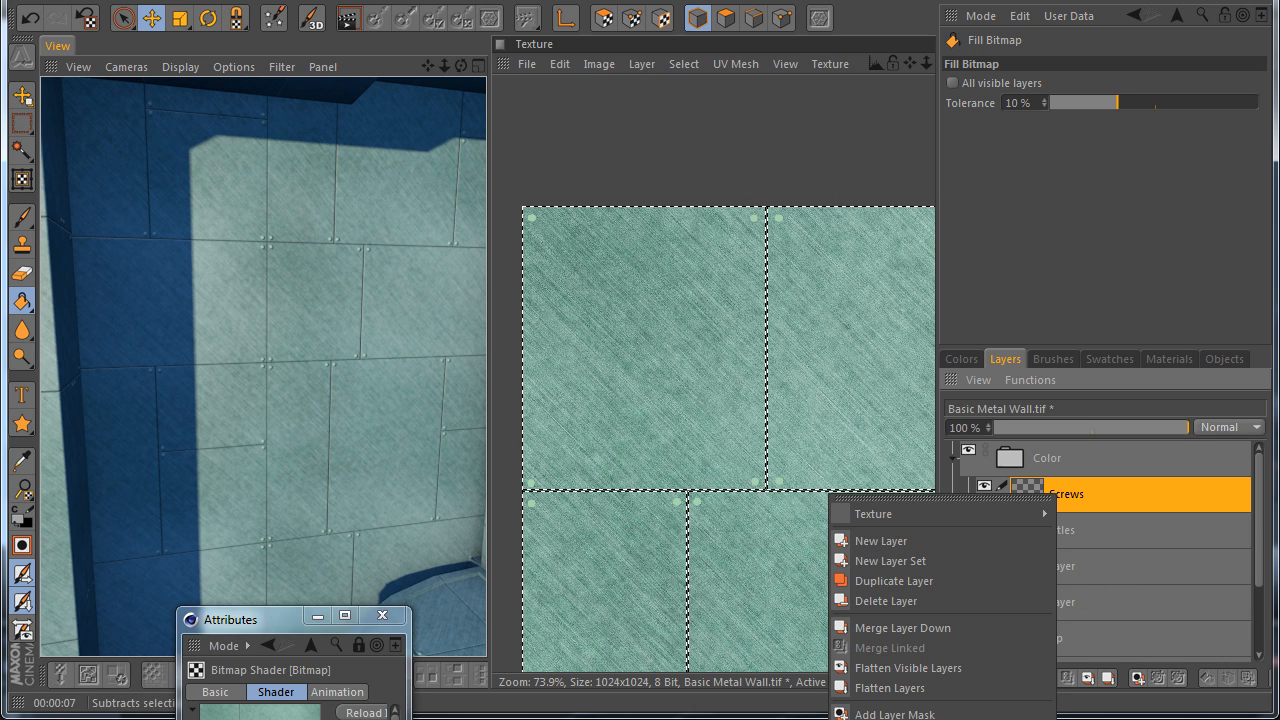
left_click(895, 719)
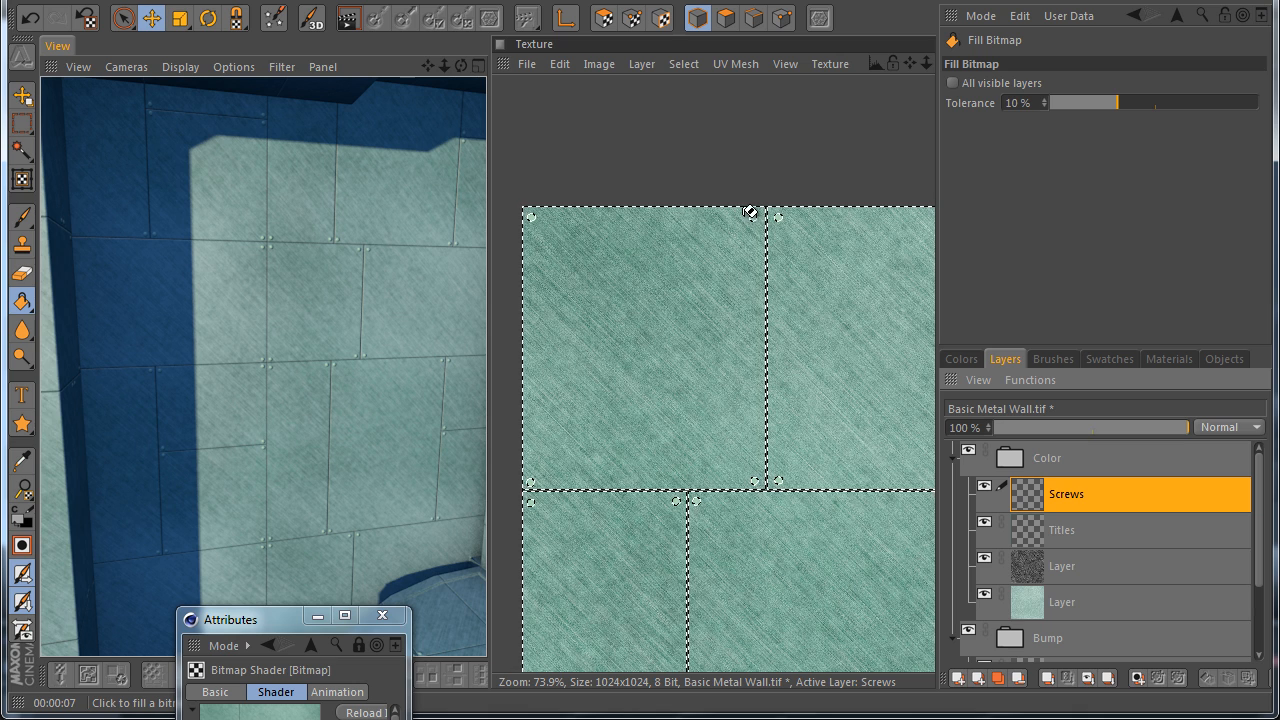
left_click(684, 64)
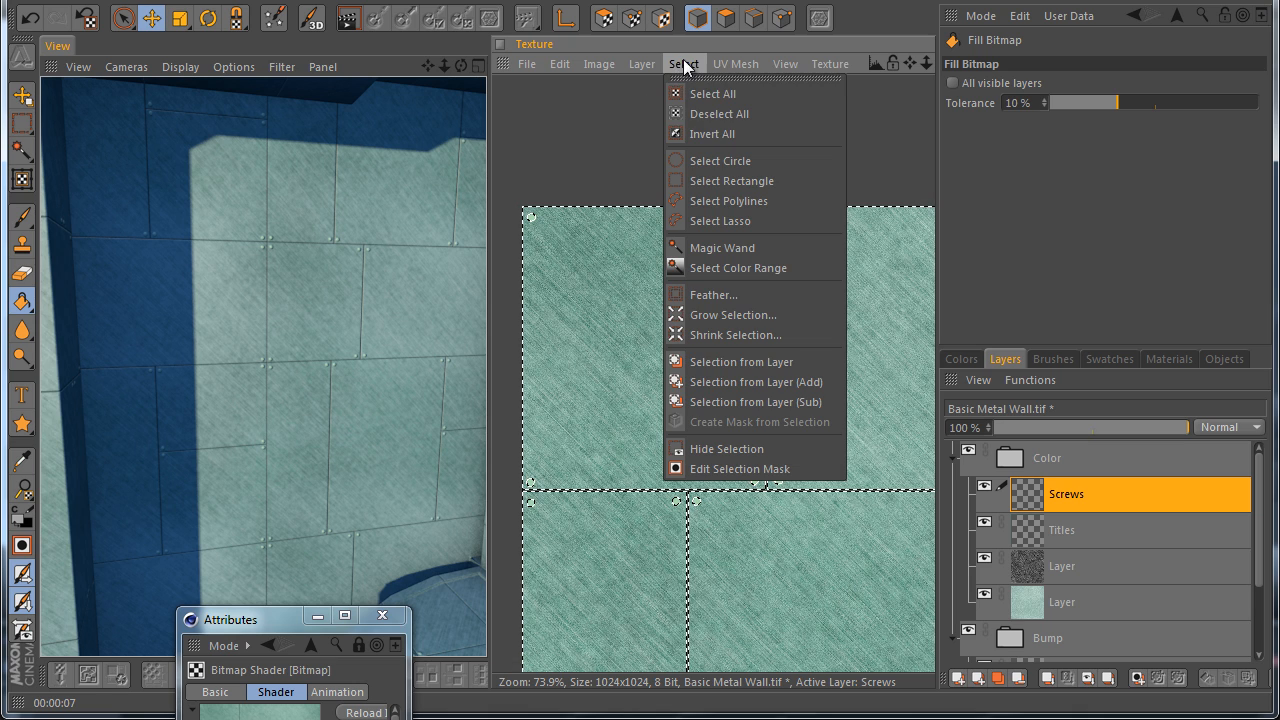
left_click(706, 133)
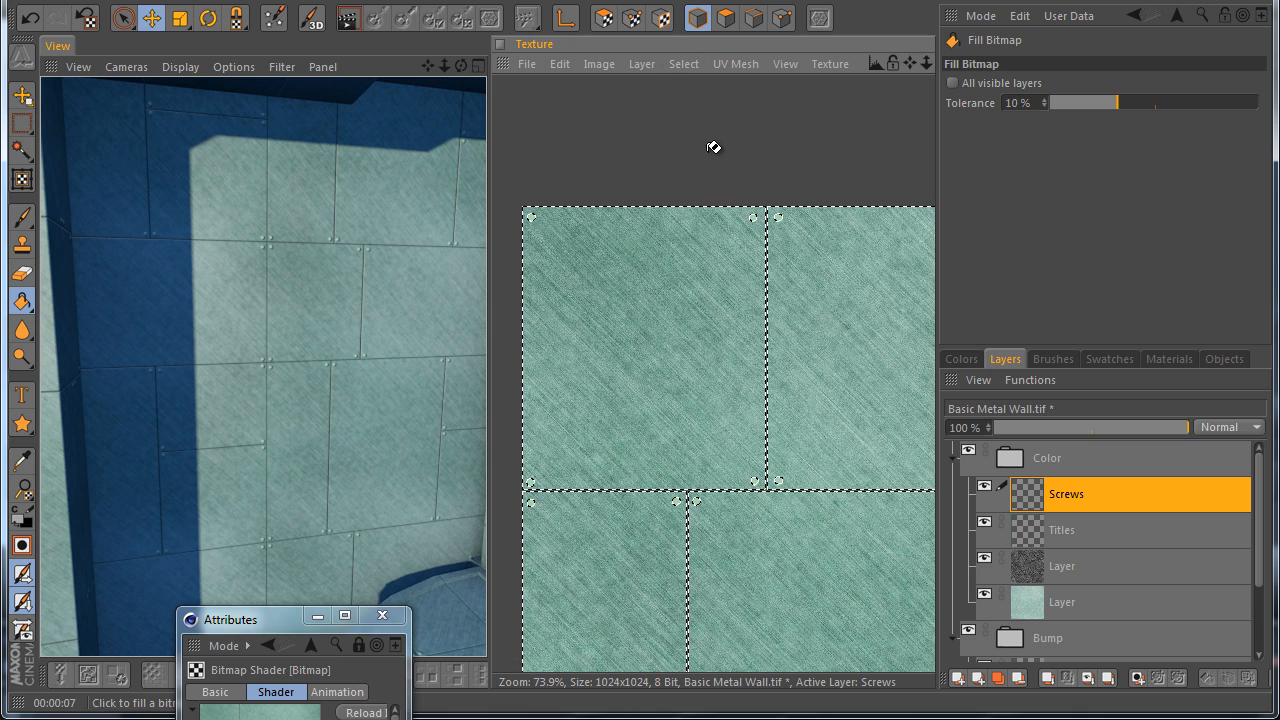
Activate the Brush tool and add a new layer above the Screws layer in the Color set
left_click(22, 216)
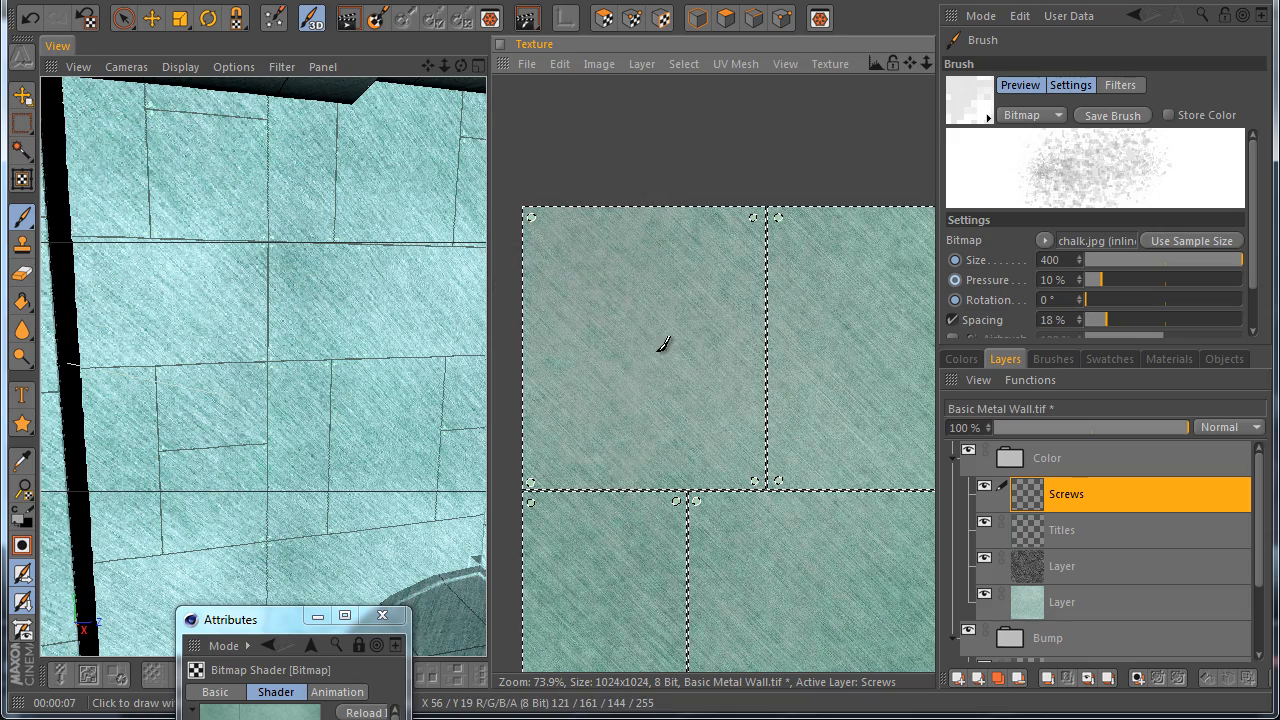
scroll(610, 312, "down", 4)
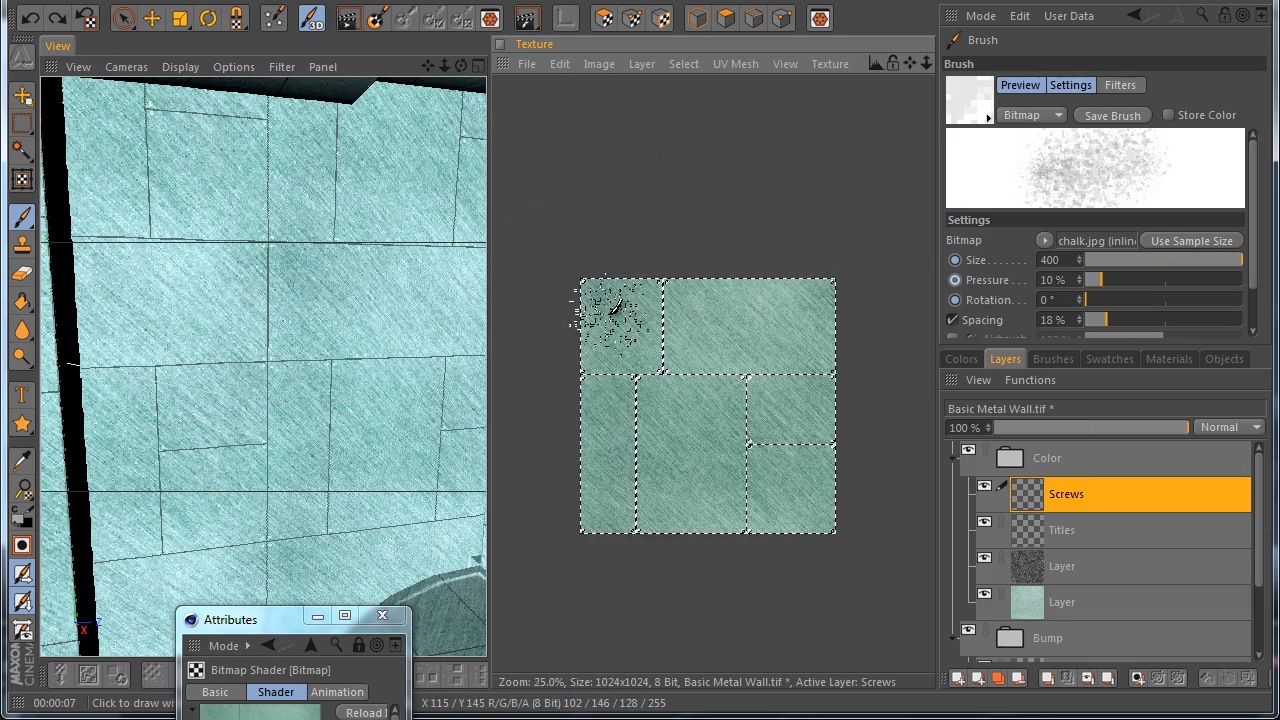
scroll(610, 312, "up", 2)
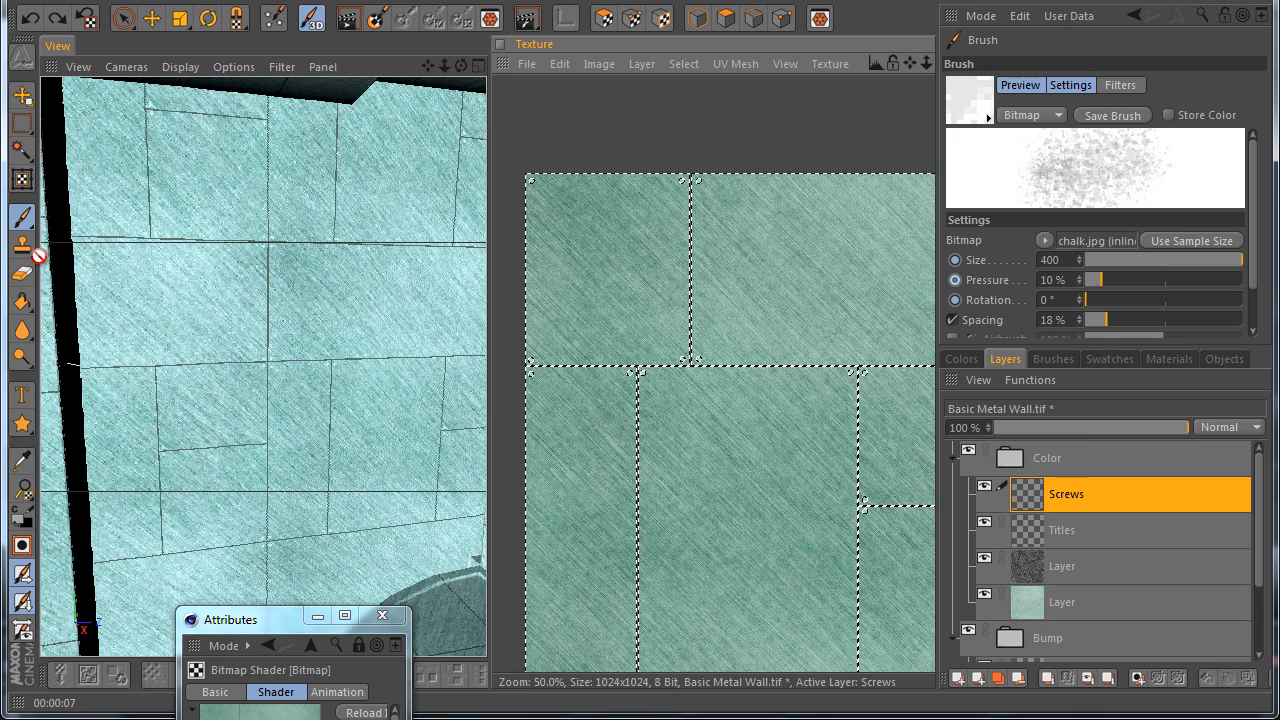
left_click(957, 680)
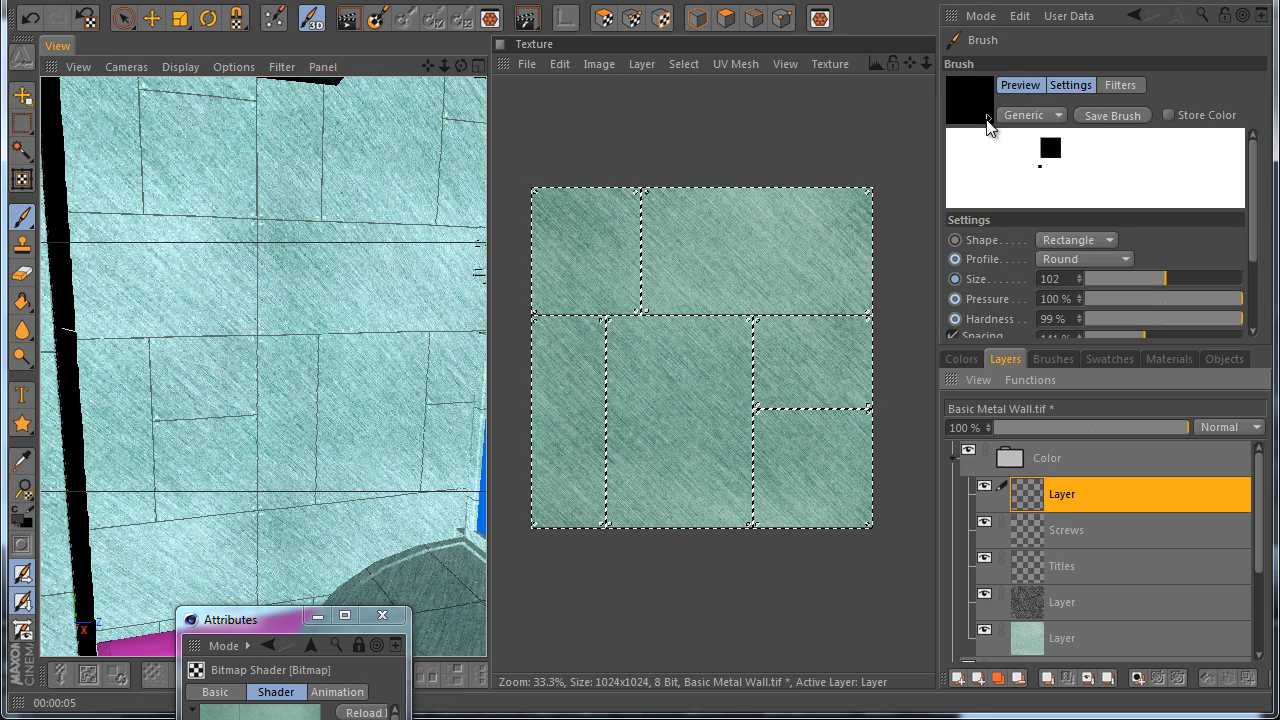
Set up a generic brush with a Rectangle shape and size 107, then test a stroke and undo it
left_click(988, 120)
left_click(1073, 256)
left_click(1067, 259)
left_click(1067, 244)
left_click(1067, 241)
left_click(1069, 280)
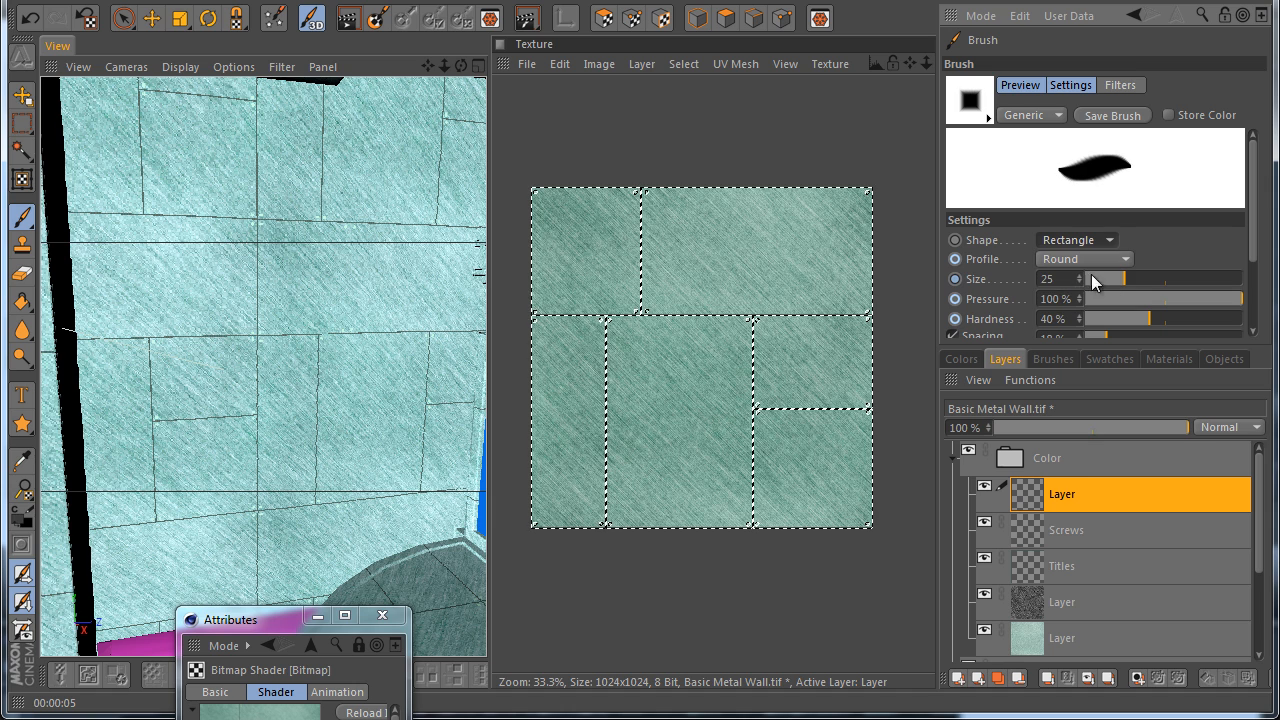
scroll(1256, 303, "down", 2)
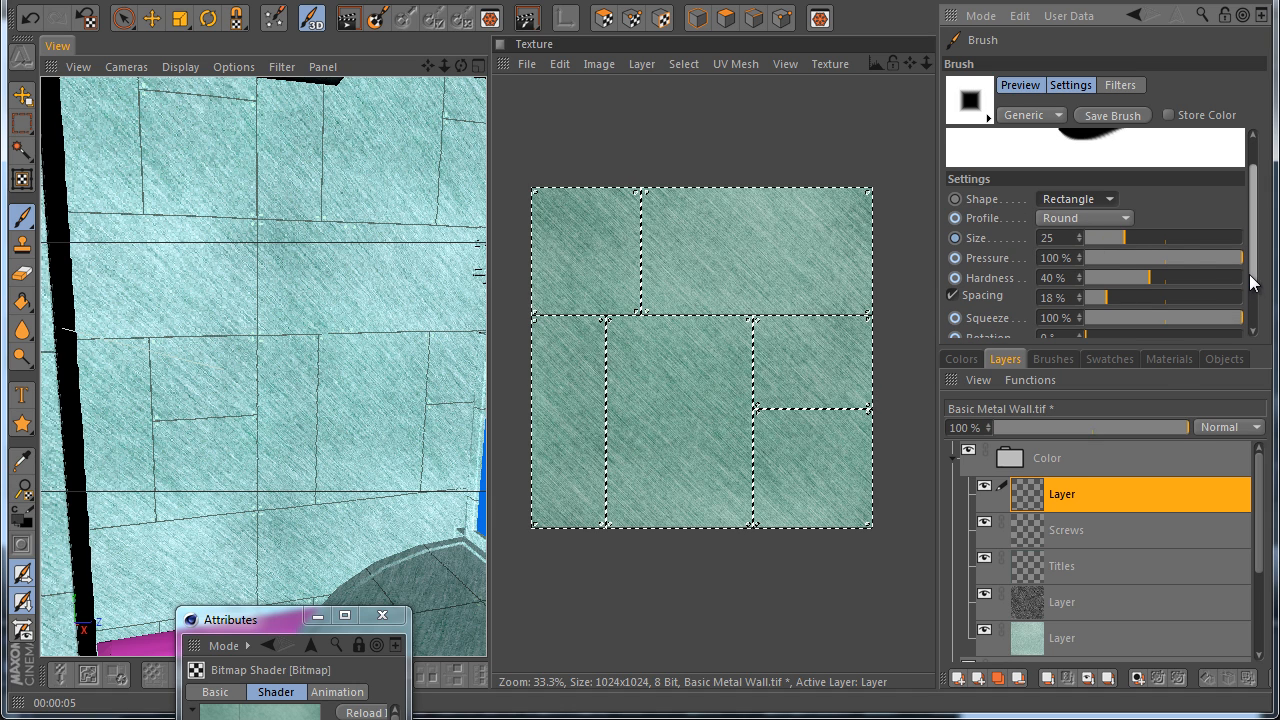
left_click_drag(1157, 243, 1170, 245)
left_click_drag(1259, 255, 1256, 226)
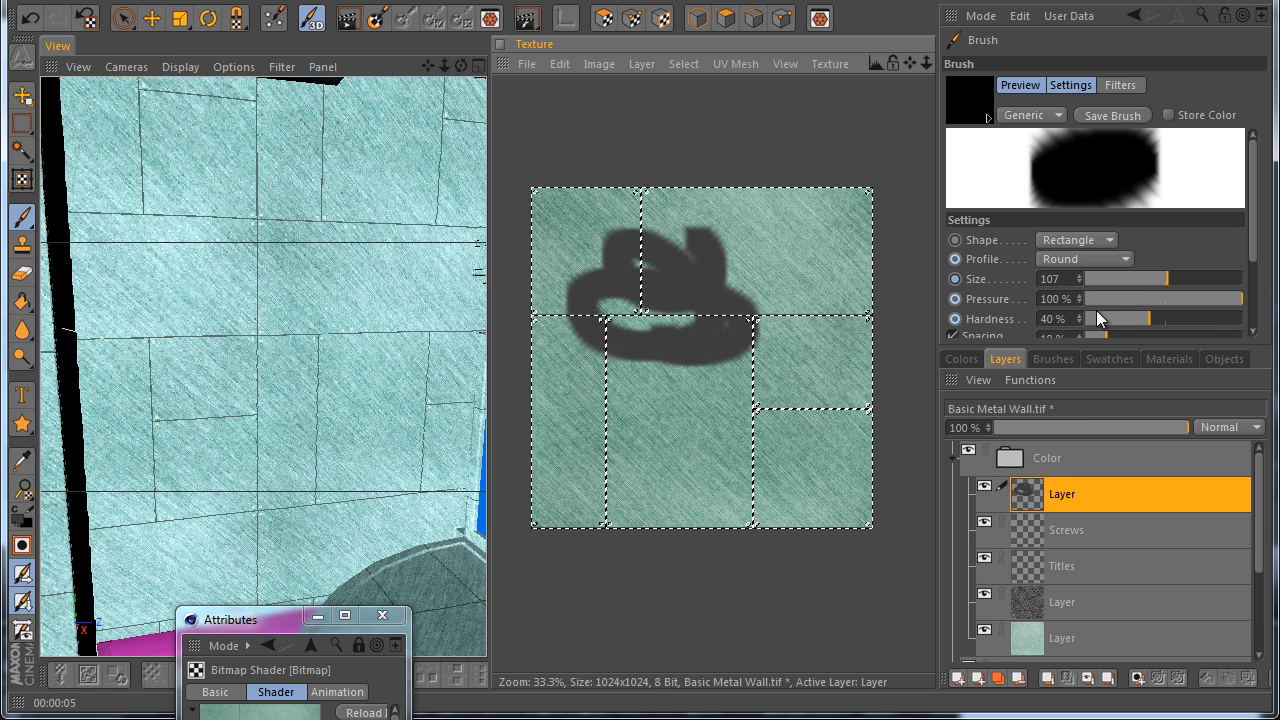
key("ctrl+z")
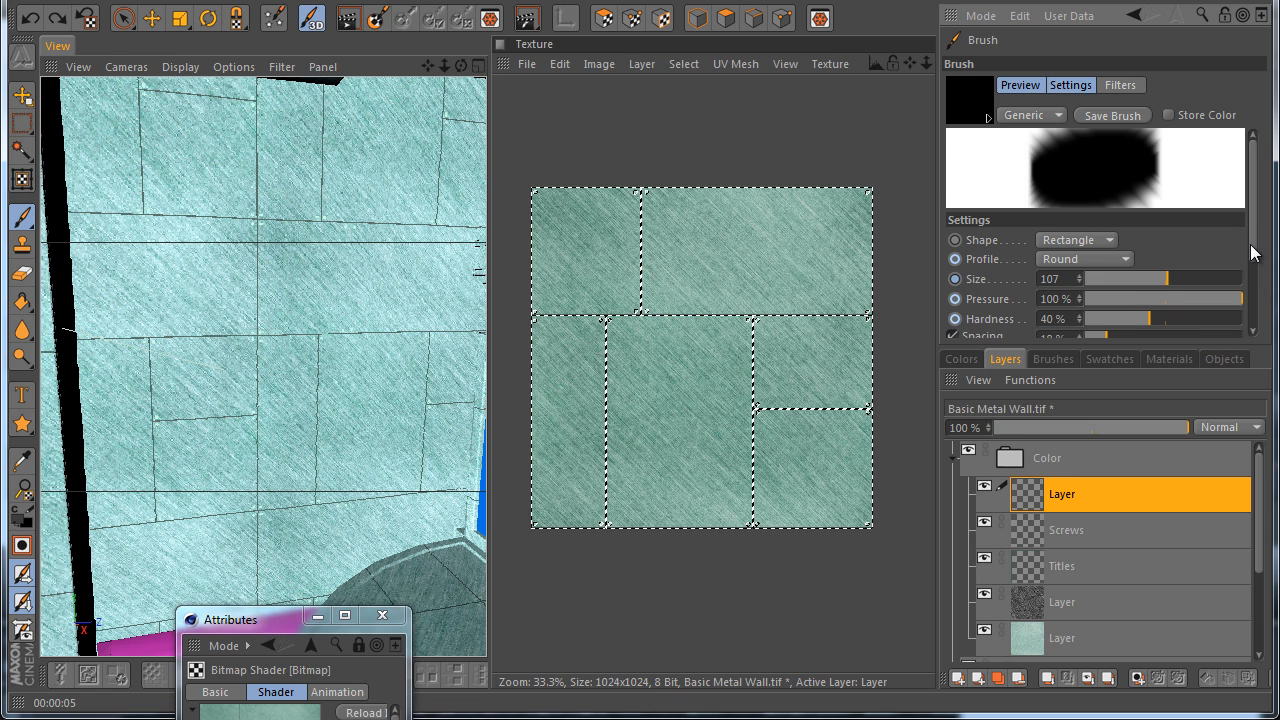
Set the brush's spacing to 120% and hardness to 99%, undoing a test stroke after each change
left_click_drag(1255, 253, 1257, 270)
double_click(1049, 314)
type("120")
key("Return")
mouse_move(619, 314)
left_mouse_down()
mouse_move(777, 364)
mouse_move(740, 285)
left_mouse_up()
key("ctrl+z")
left_click_drag(1139, 294, 1259, 294)
mouse_move(714, 314)
left_mouse_down()
mouse_move(871, 343)
mouse_move(840, 420)
left_mouse_up()
key("ctrl+z")
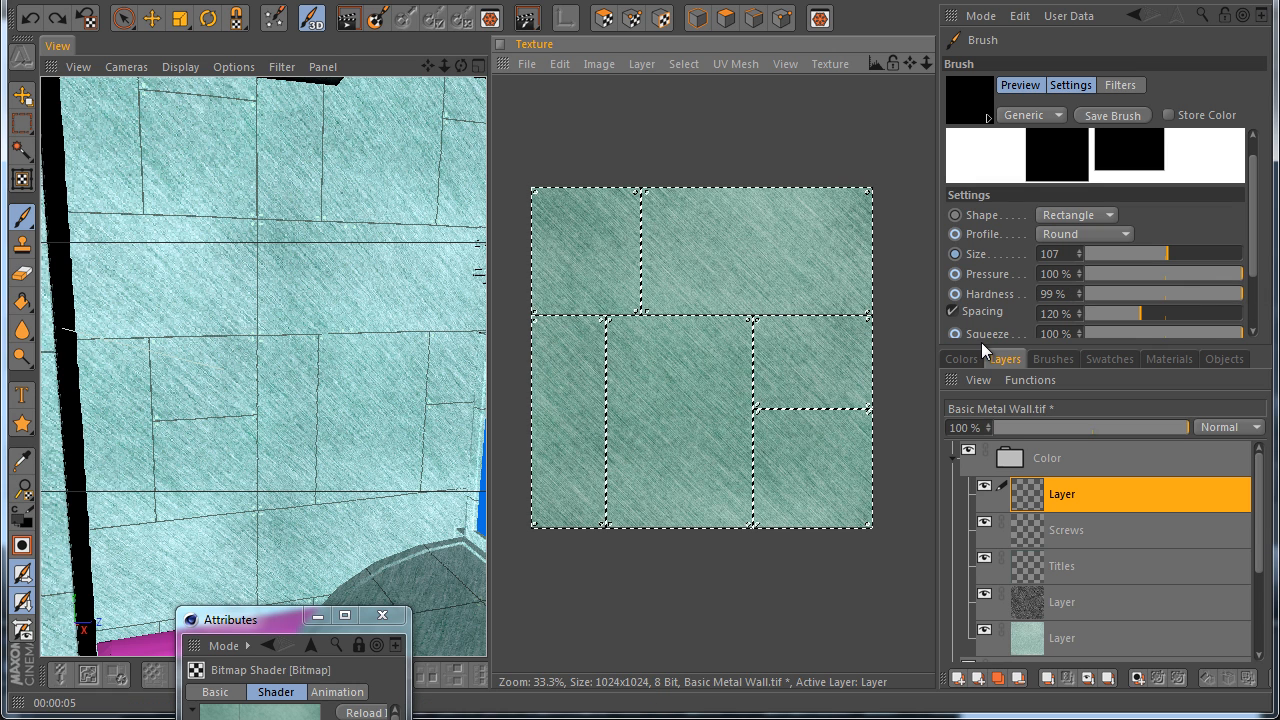
Drive the brush size with the Randomness effector, then try two strokes on the texture and undo them
left_click(955, 254)
left_click(758, 292)
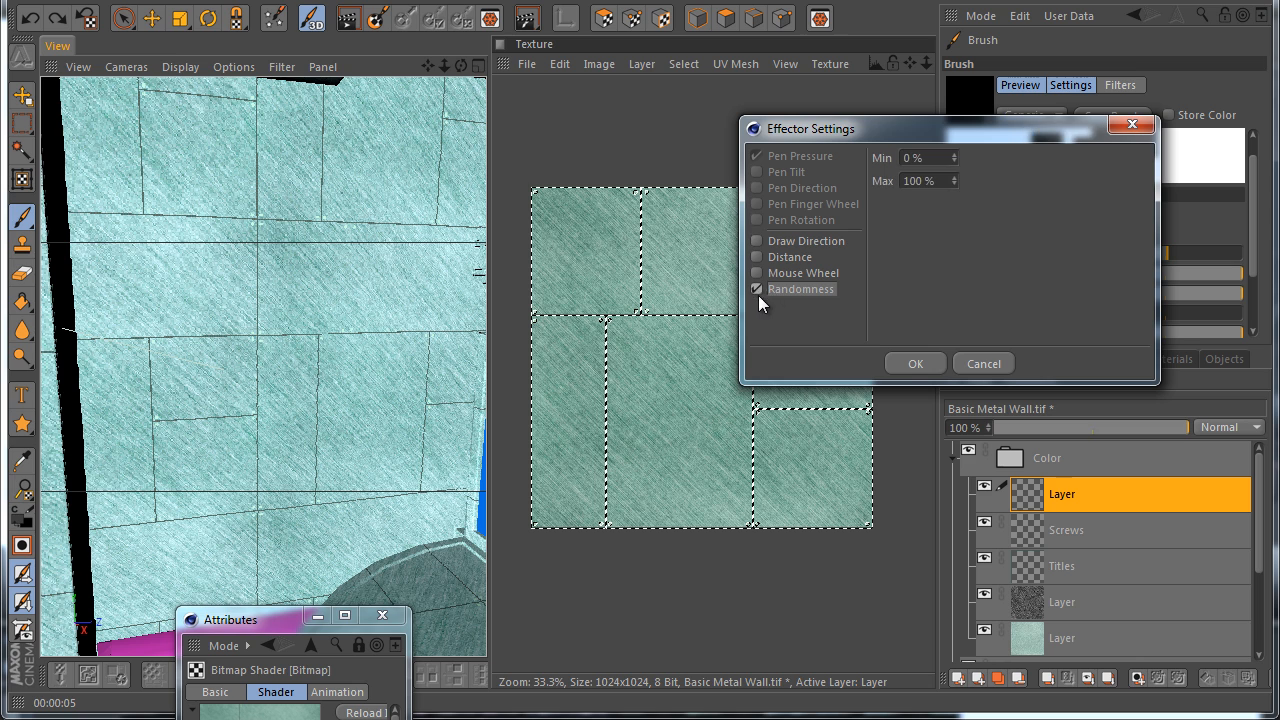
left_click(908, 363)
mouse_move(686, 357)
left_mouse_down()
mouse_move(806, 412)
mouse_move(690, 258)
mouse_move(790, 360)
mouse_move(700, 292)
mouse_move(630, 288)
left_mouse_up()
key("ctrl+z")
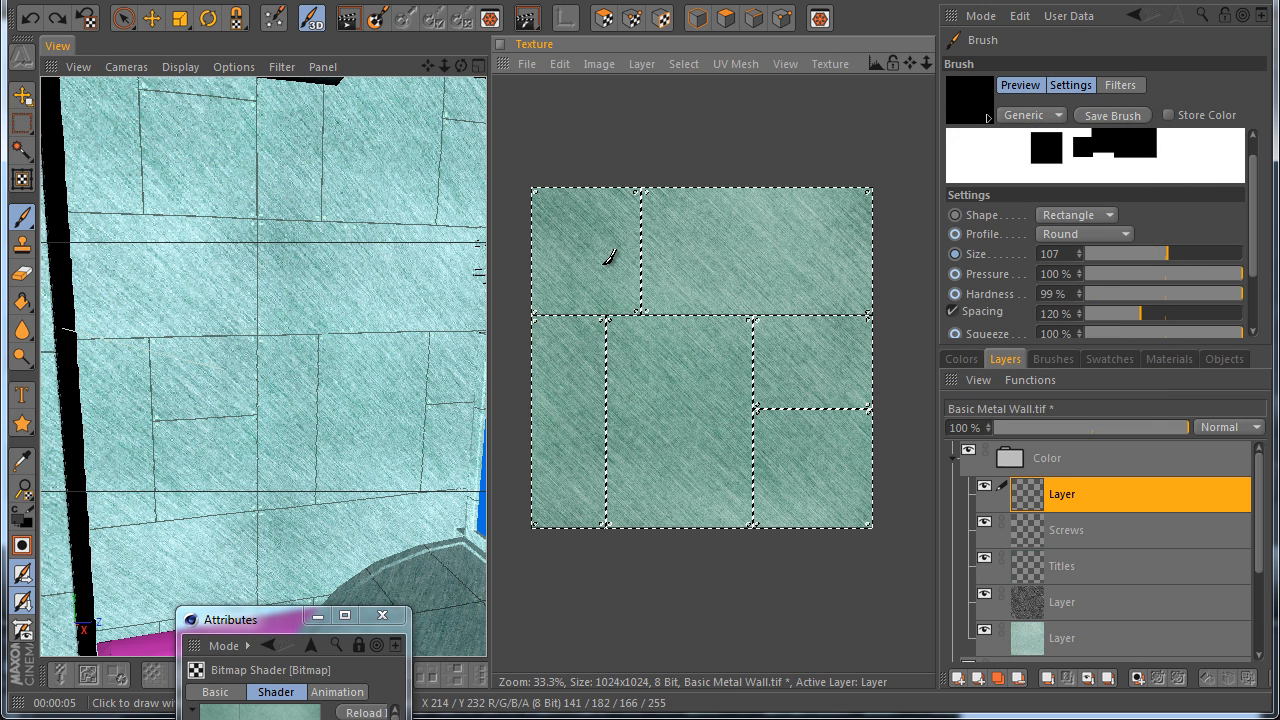
mouse_move(670, 336)
left_mouse_down()
mouse_move(750, 433)
mouse_move(803, 301)
left_mouse_up()
key("ctrl+z")
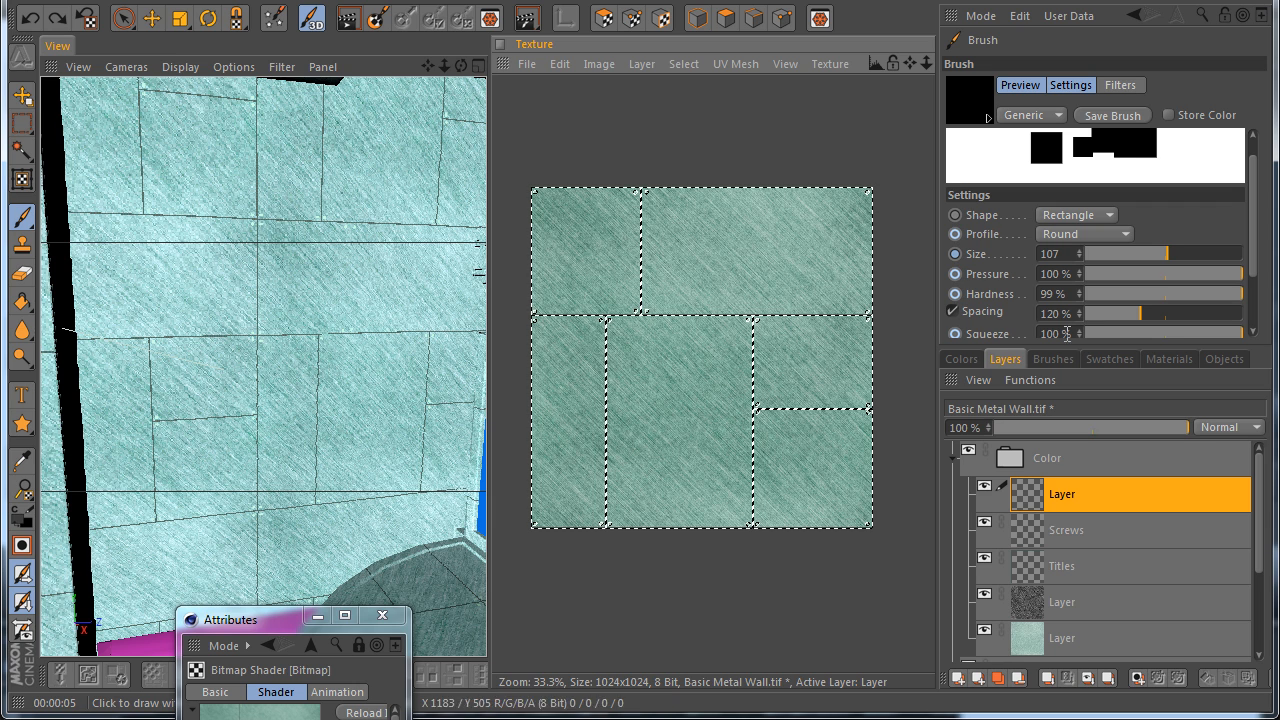
Set the brush's spacing to 119% and enable Airbrush at 200%, undoing the test strokes
left_click_drag(1078, 311, 1075, 308)
scroll(1010, 295, "down", 3)
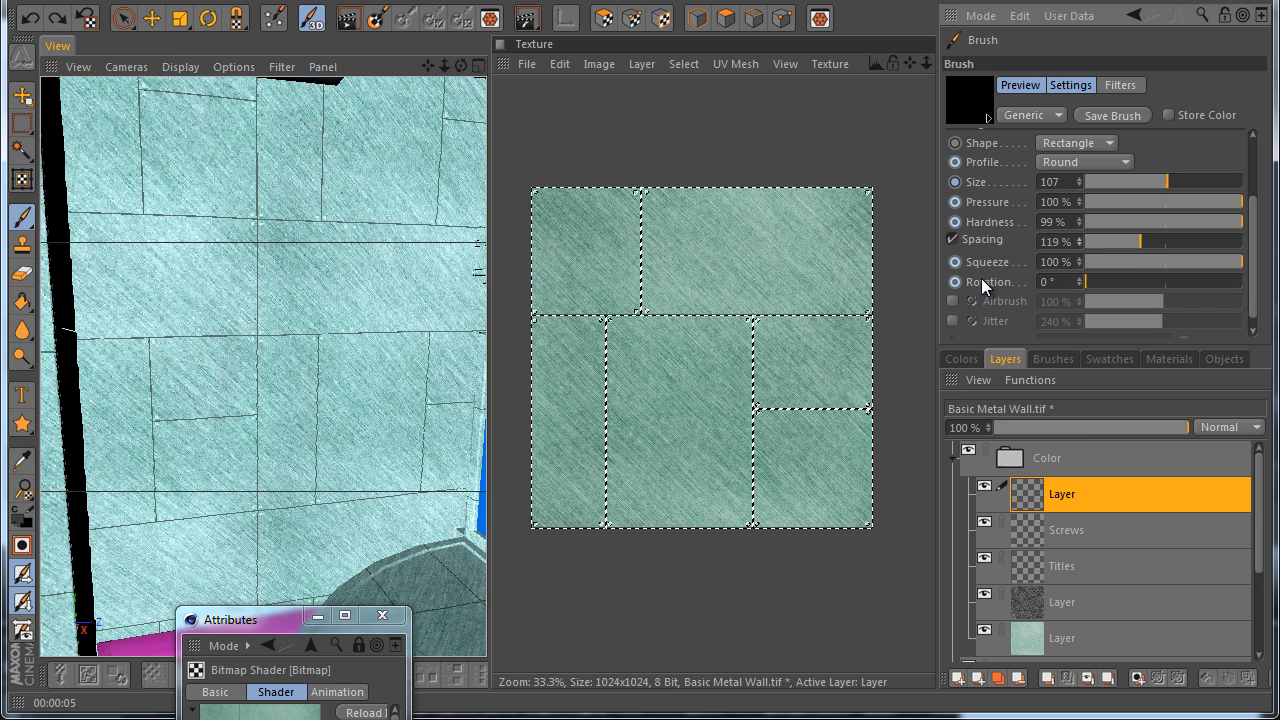
left_click(953, 301)
mouse_move(686, 349)
left_mouse_down()
mouse_move(780, 400)
mouse_move(738, 437)
left_mouse_up()
key("ctrl+z")
left_click_drag(1096, 299, 1225, 300)
mouse_move(700, 346)
left_mouse_down()
mouse_move(720, 390)
mouse_move(722, 358)
left_mouse_up()
key("ctrl+z")
left_click_drag(1217, 303, 1222, 308)
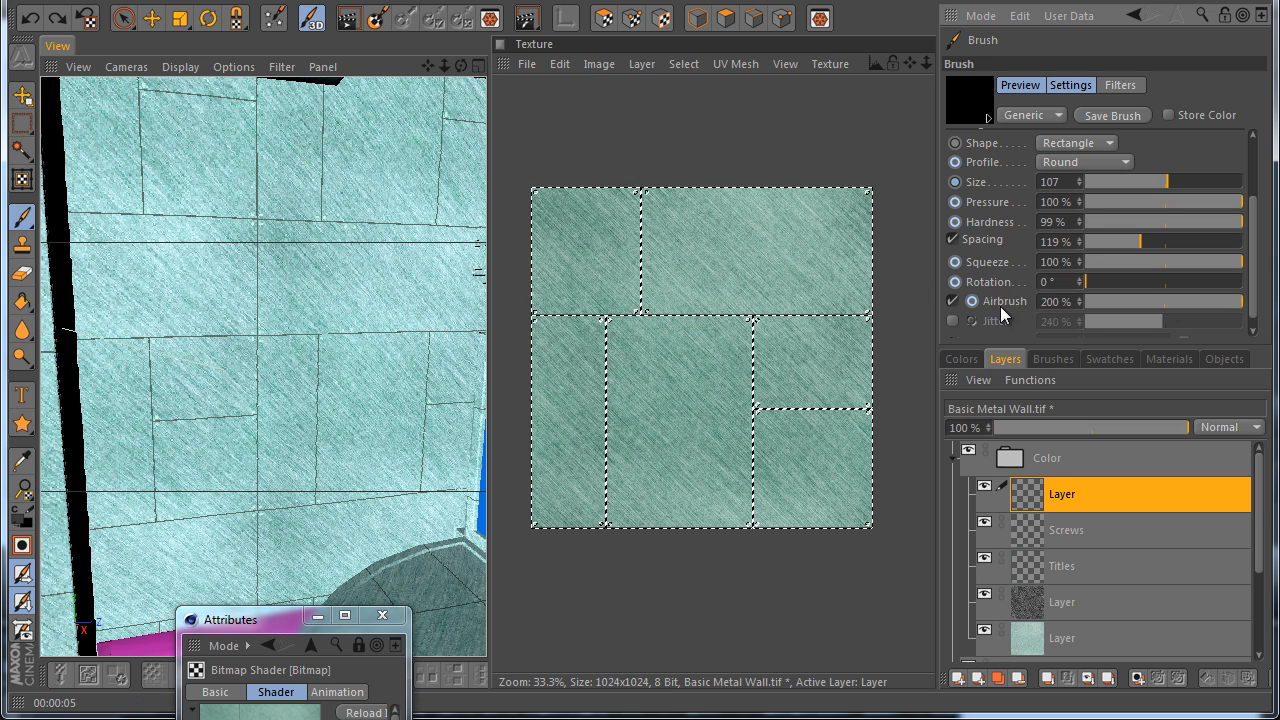
Drive the brush's Airbrush setting with the Randomness effector, then test it on the texture and undo the strokes
left_click(971, 301)
left_click(789, 340)
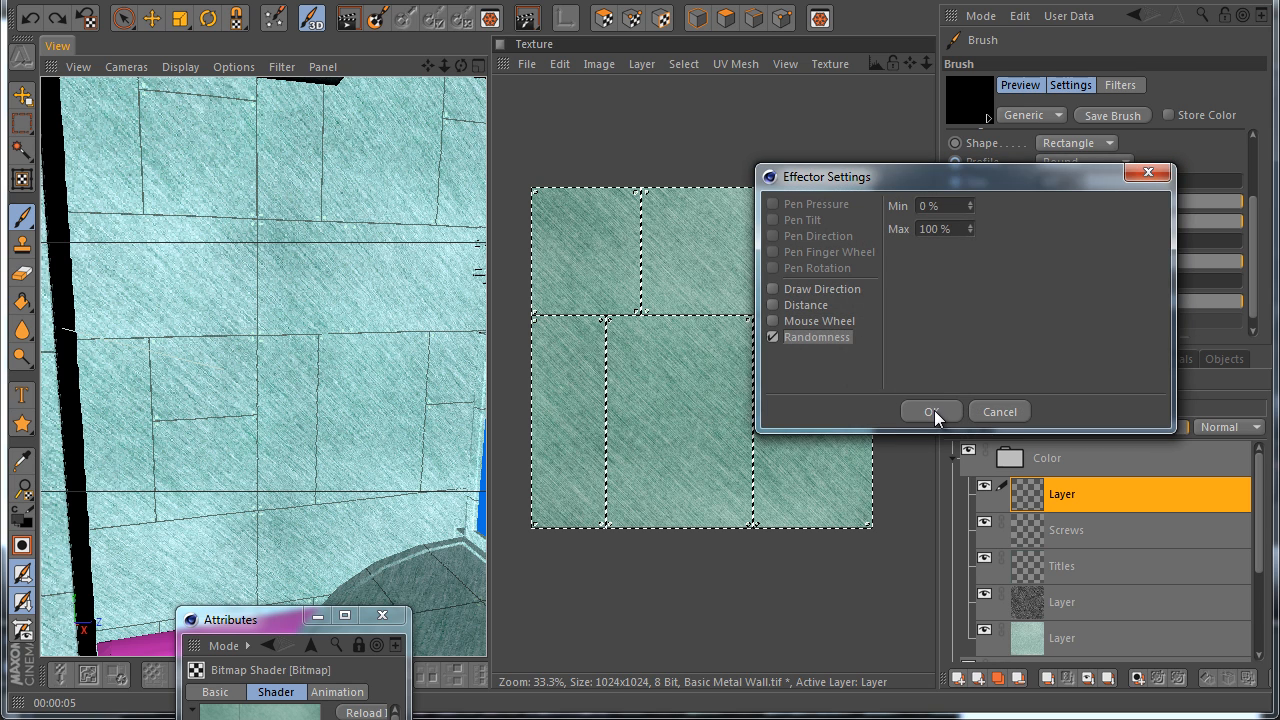
left_click(934, 410)
mouse_move(708, 394)
left_mouse_down()
mouse_move(688, 423)
mouse_move(757, 340)
mouse_move(708, 390)
left_mouse_up()
key("ctrl+z")
mouse_move(617, 242)
left_mouse_down()
mouse_move(594, 450)
mouse_move(645, 308)
mouse_move(676, 290)
left_mouse_up()
key("ctrl+z")
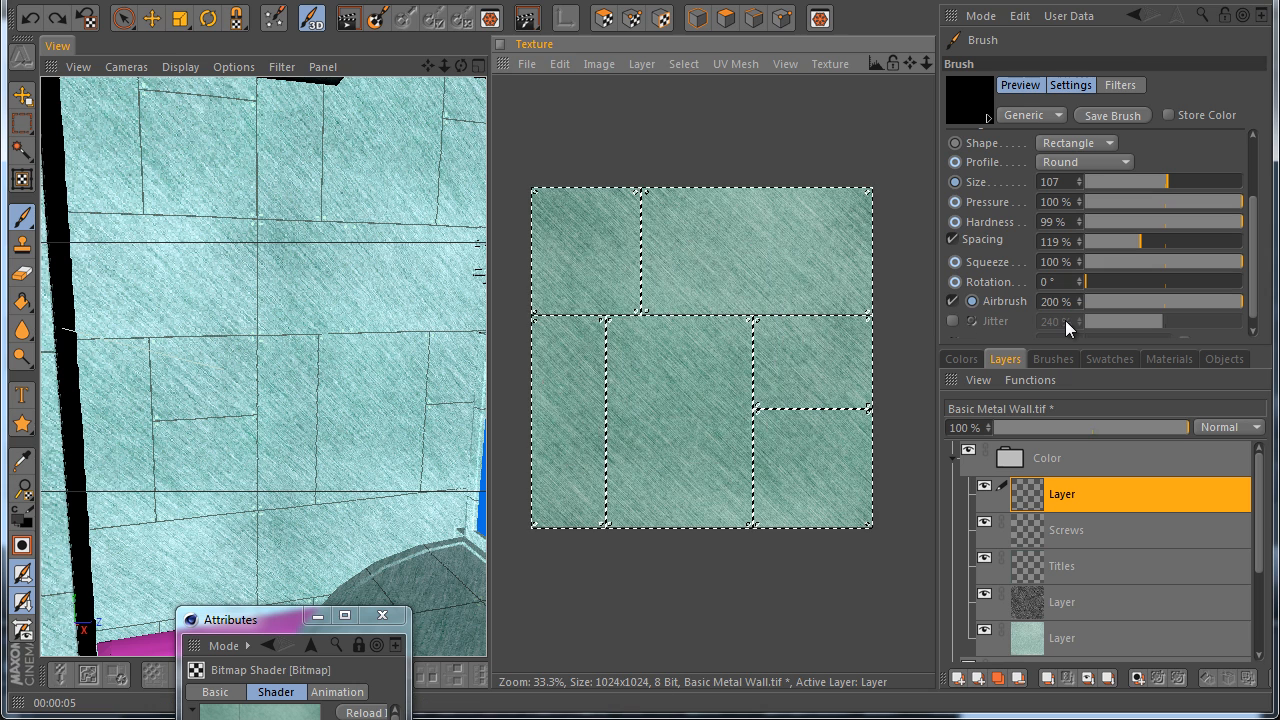
Enable the brush's Jitter and try strokes at 584% and 181%, undoing each one
left_click(952, 321)
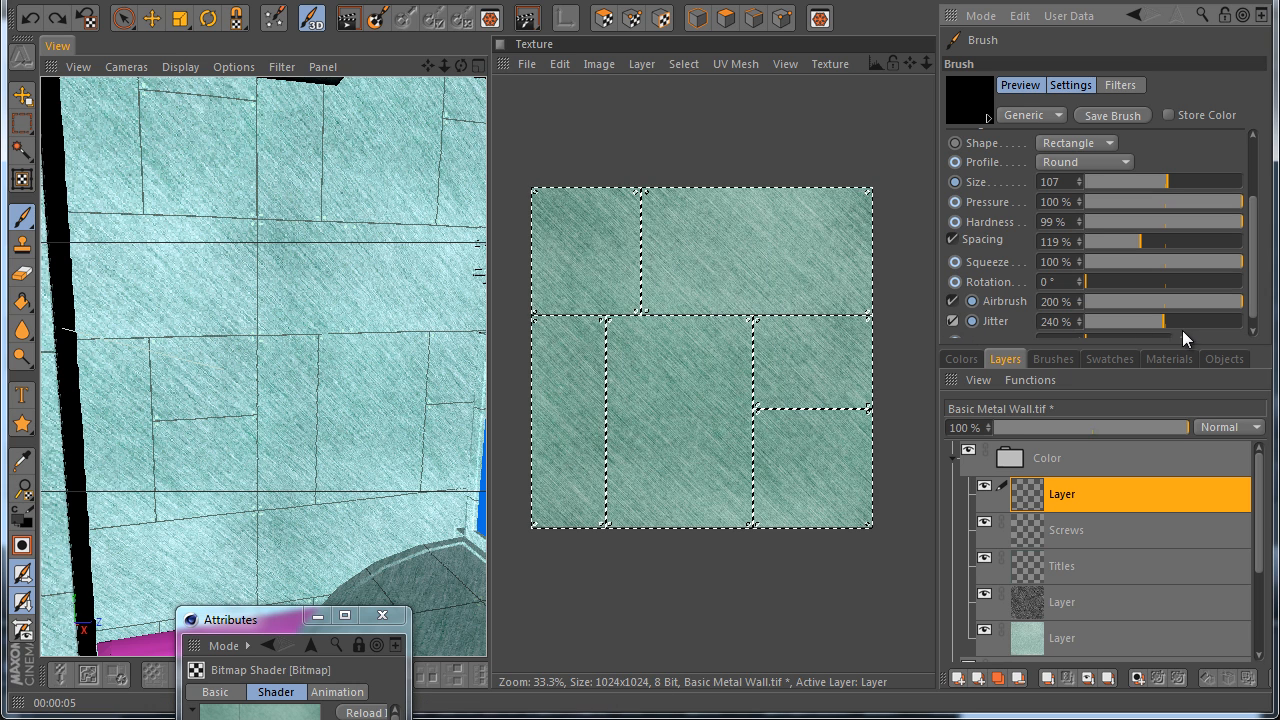
left_click_drag(1182, 325, 1207, 323)
mouse_move(700, 323)
left_mouse_down()
mouse_move(651, 286)
mouse_move(590, 352)
left_mouse_up()
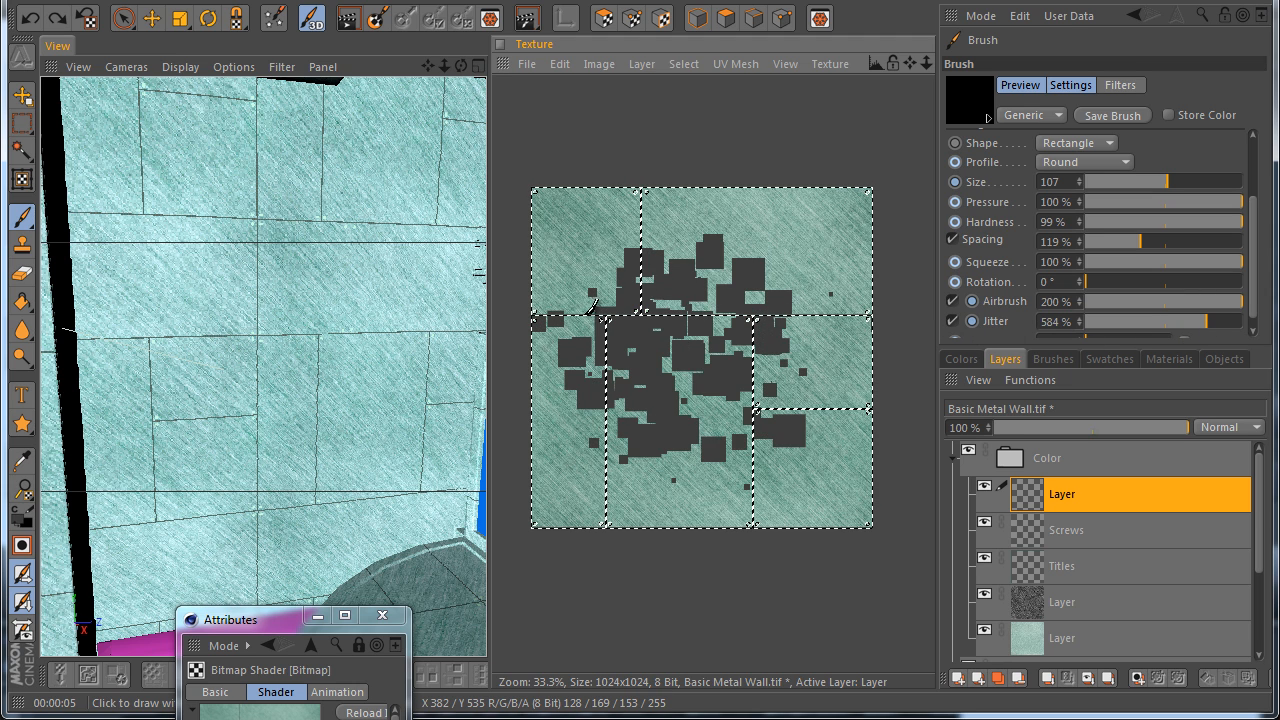
key("ctrl+z")
left_click_drag(1205, 322, 1155, 322)
mouse_move(690, 335)
left_mouse_down()
mouse_move(726, 280)
mouse_move(737, 352)
left_mouse_up()
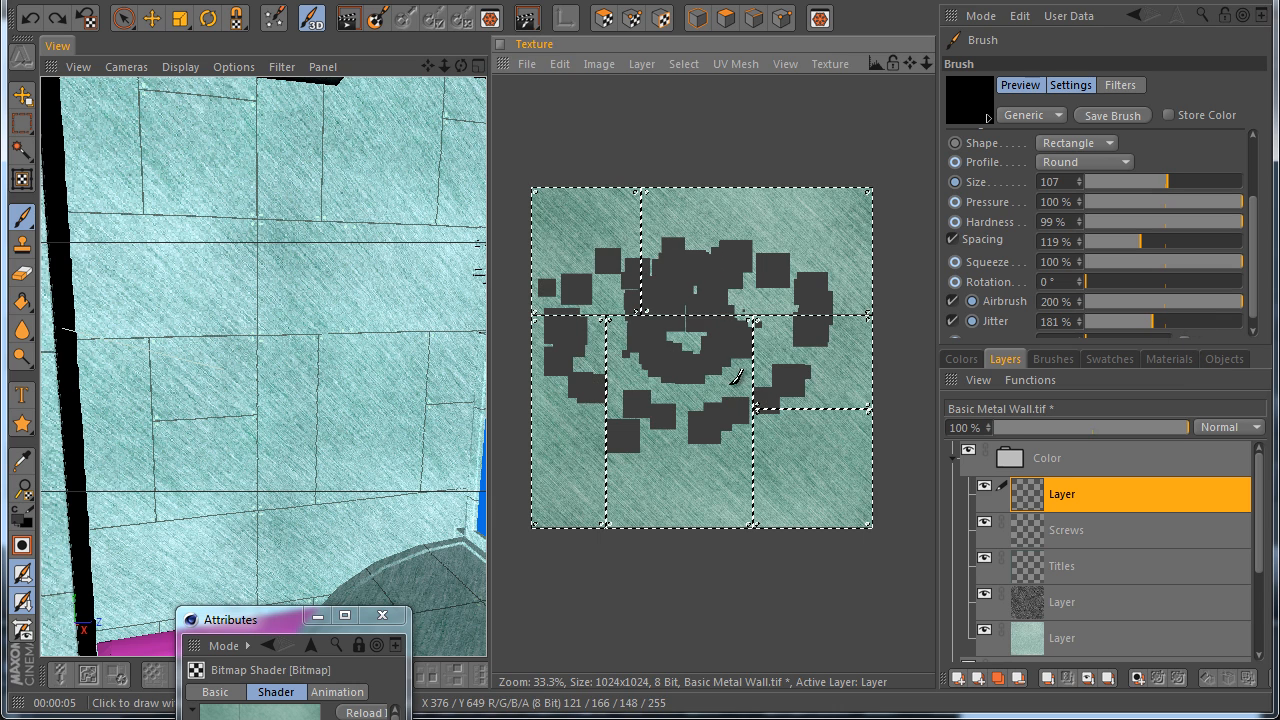
key("ctrl+z")
Set the brush's Jitter to 1000% and Airbrush to 108%, undoing the test strokes
left_click_drag(1152, 322, 1243, 322)
mouse_move(614, 380)
left_mouse_down()
mouse_move(576, 420)
mouse_move(1078, 373)
left_mouse_up()
mouse_move(1162, 302)
left_mouse_down()
mouse_move(1138, 302)
mouse_move(1168, 301)
left_mouse_up()
key("ctrl+z")
key("ctrl+z")
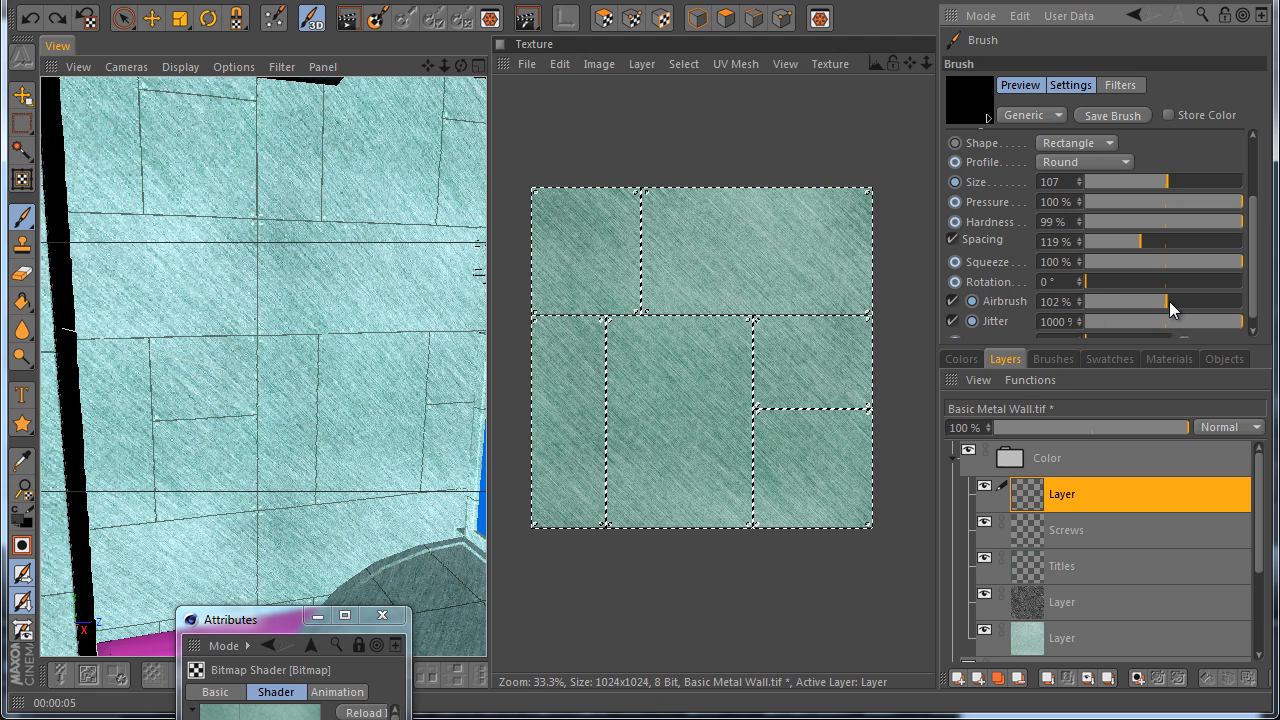
left_click(567, 377)
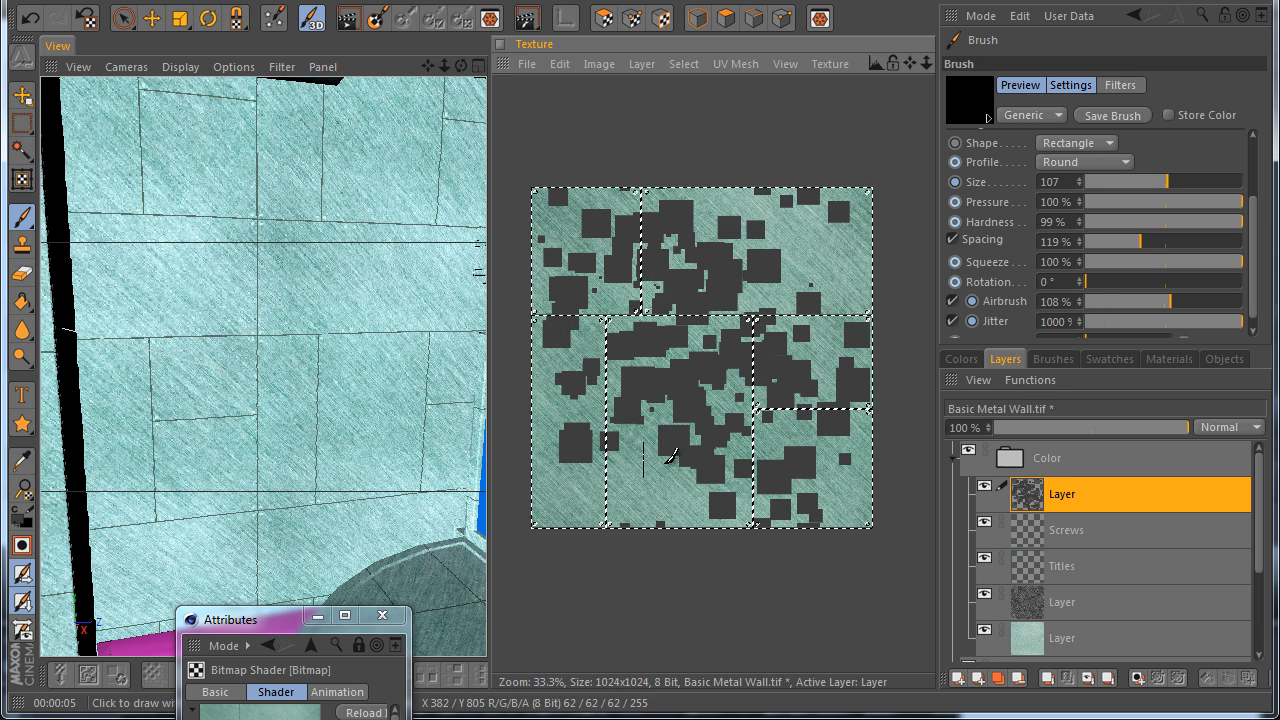
key("ctrl+z")
left_click_drag(608, 320, 686, 275)
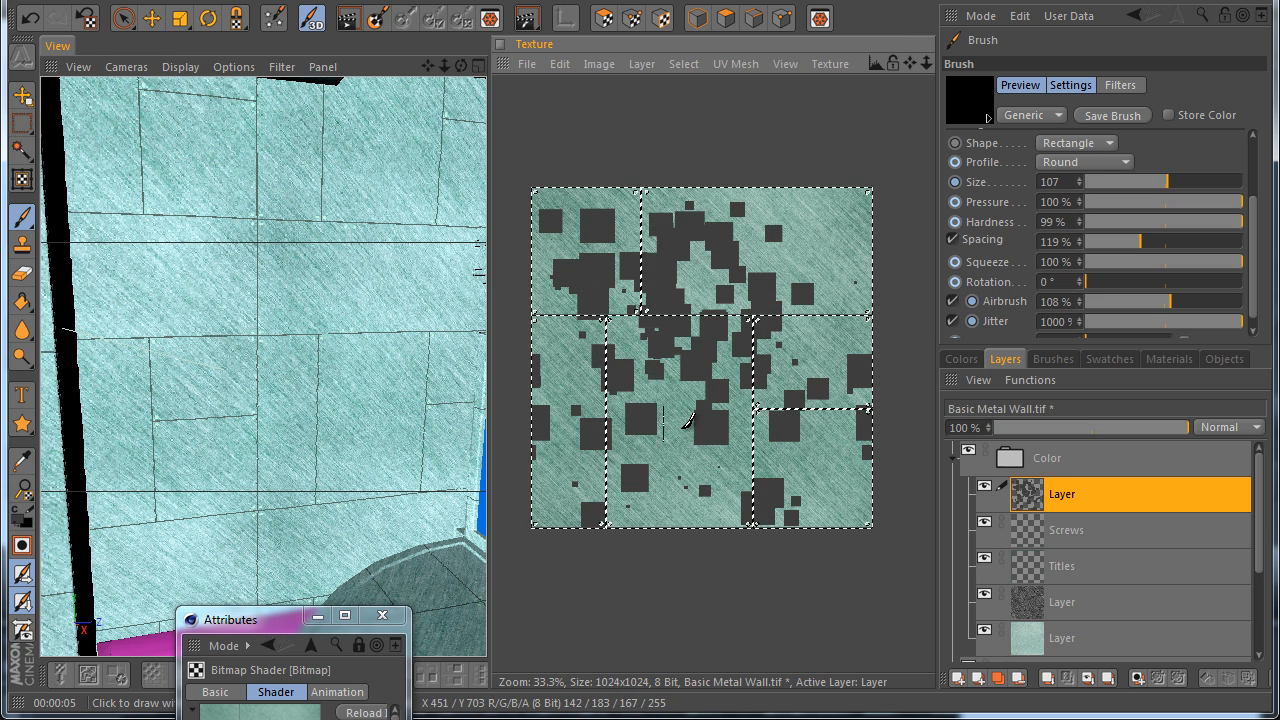
key("ctrl+z")
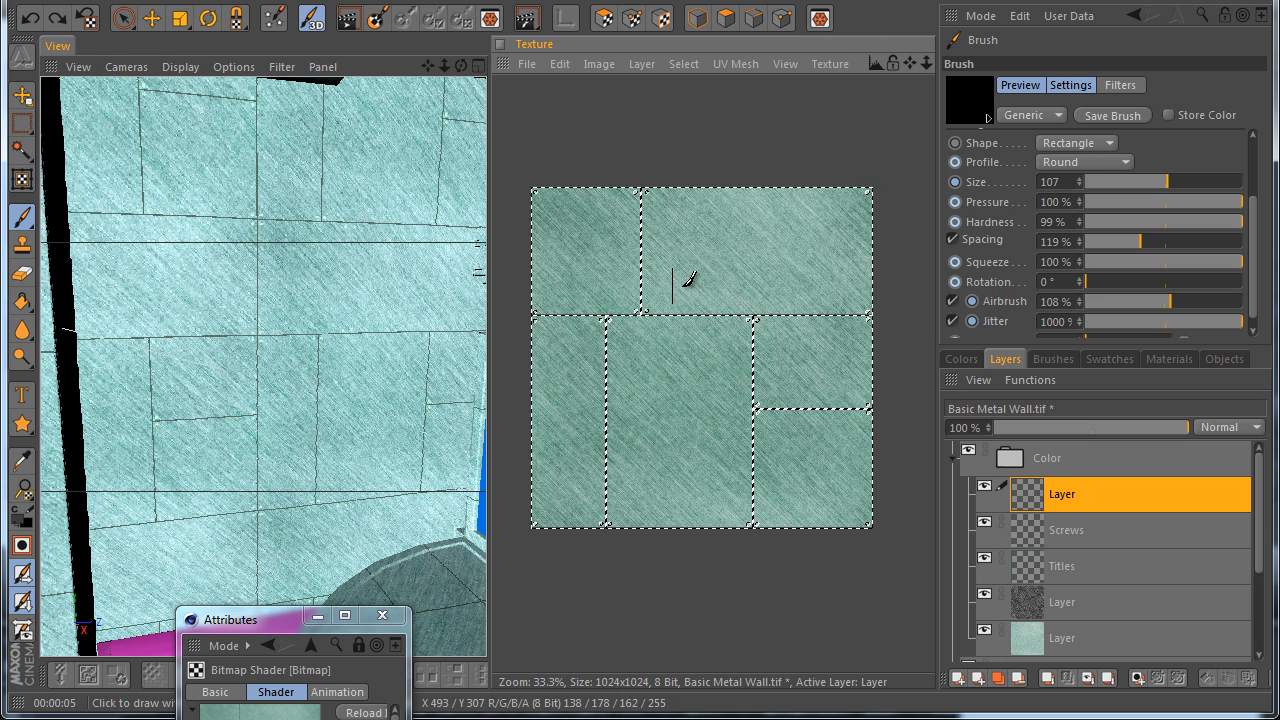
Switch the new layer's blending mode to Overlay and paint scattered dark squares across the whole metal texture
left_click(1226, 432)
left_click(1215, 588)
left_click_drag(763, 414, 706, 440)
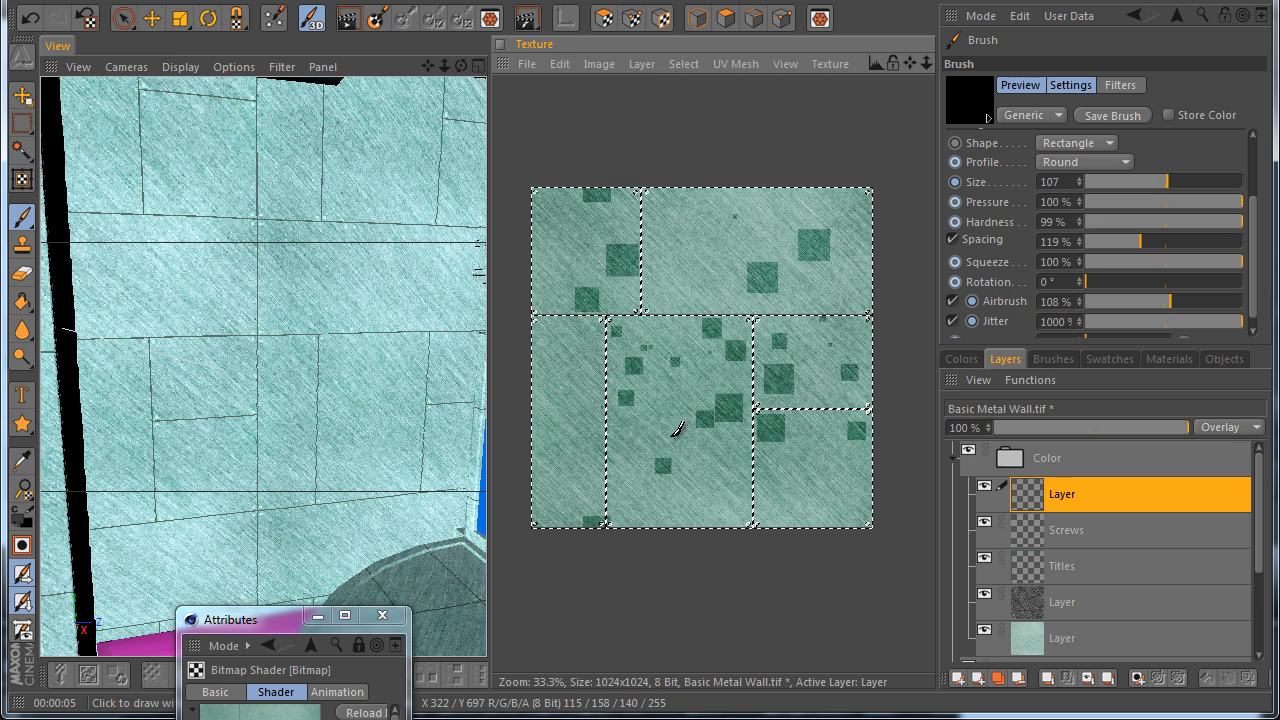
mouse_move(573, 404)
left_mouse_down()
mouse_move(497, 272)
mouse_move(789, 220)
mouse_move(710, 491)
left_mouse_up()
key("ctrl+z")
left_click_drag(688, 352, 630, 264)
mouse_move(851, 540)
left_mouse_down()
mouse_move(571, 366)
mouse_move(610, 400)
left_mouse_up()
Reduce the squares layer's opacity to 53% and render the view, then lower it to 24% and render again
mouse_move(1184, 425)
left_mouse_down()
mouse_move(1146, 439)
mouse_move(1098, 428)
left_mouse_up()
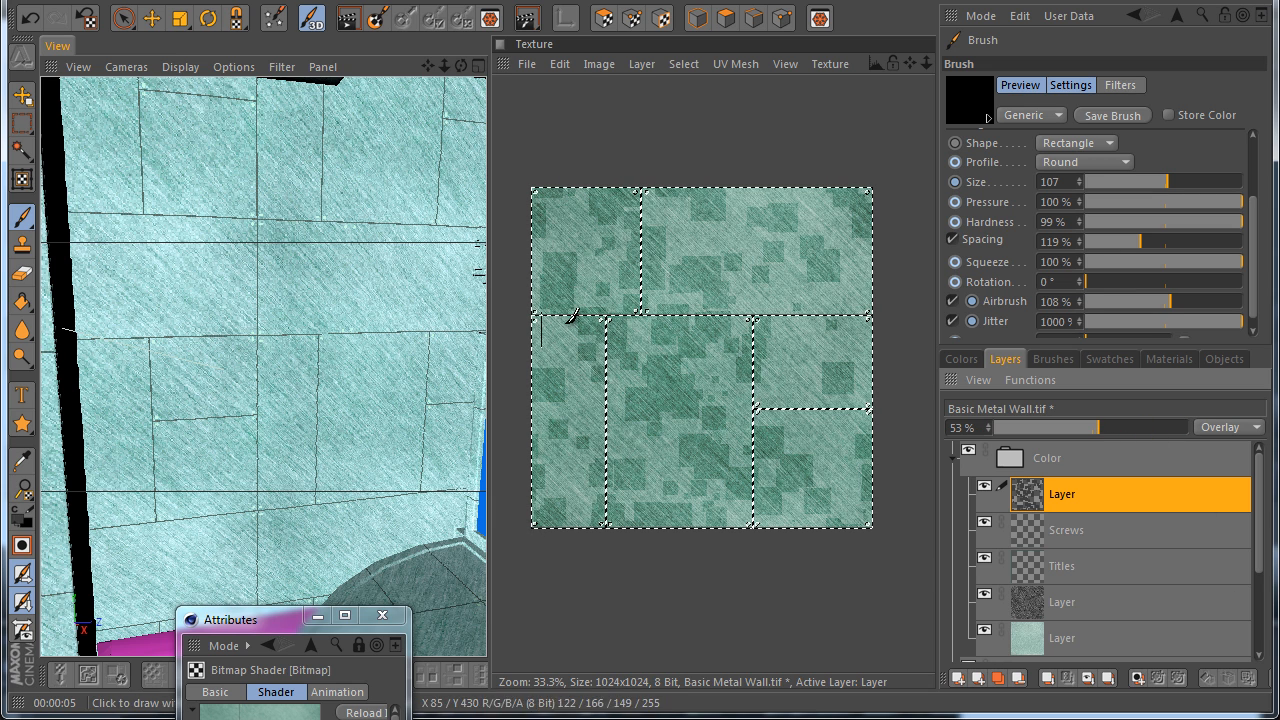
left_click(347, 17)
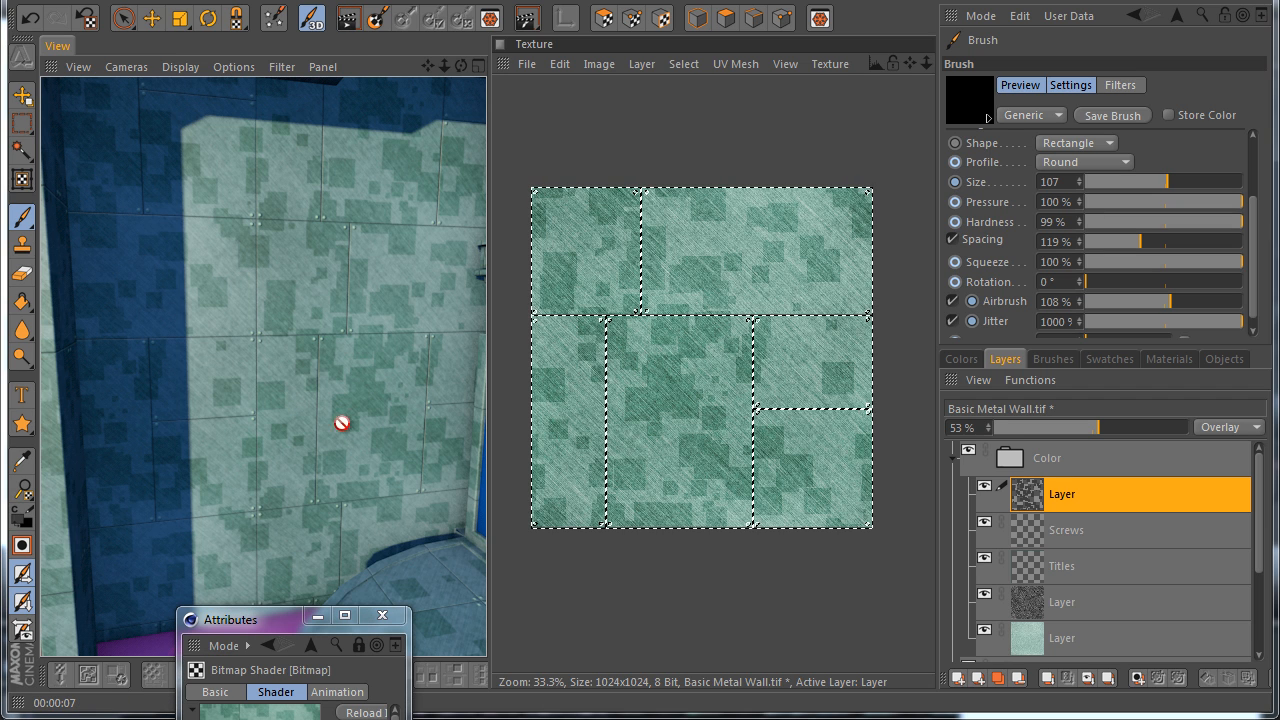
left_click_drag(1106, 423, 1041, 431)
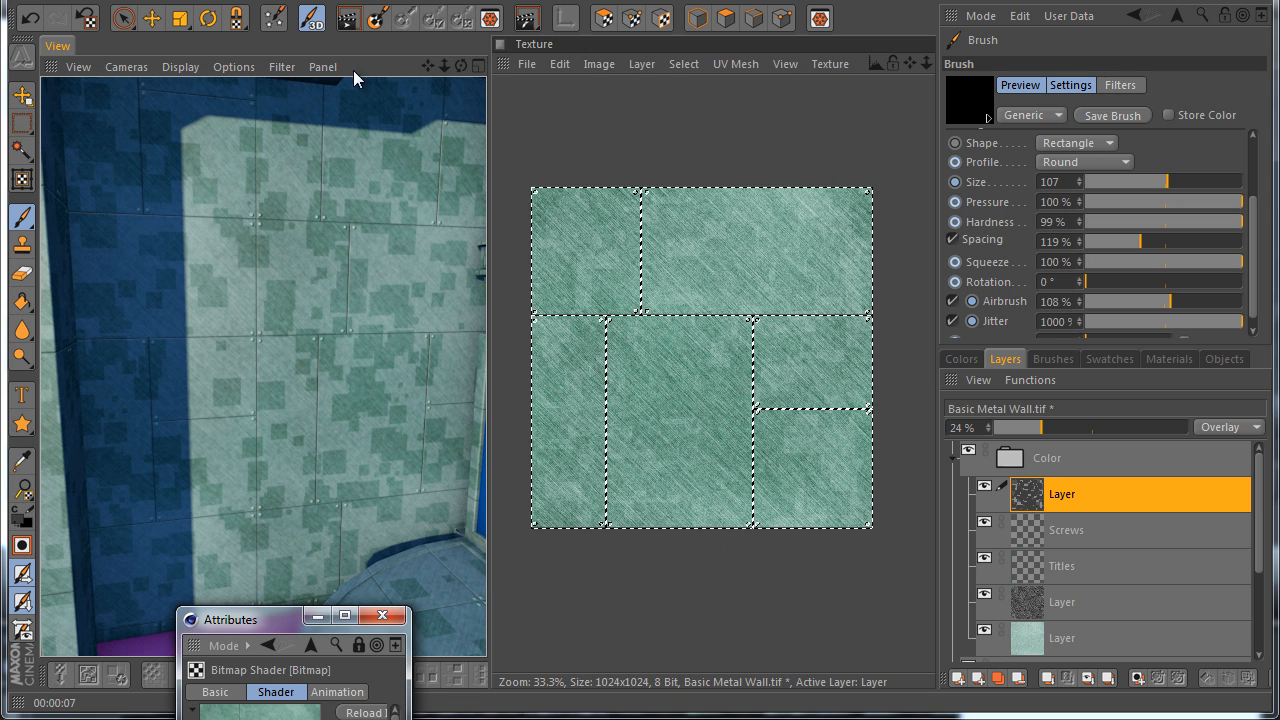
left_click(352, 17)
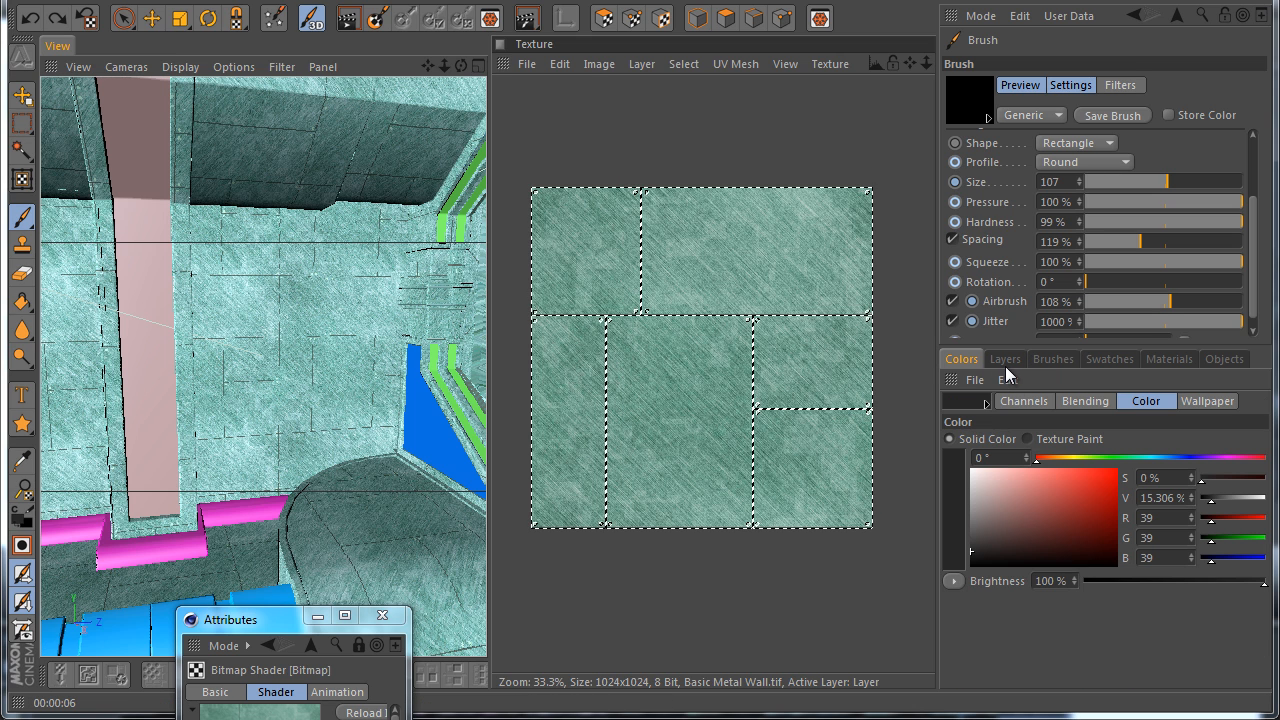
Add a new layer above the squares layer in the Color set and try the Draw Line tool on the texture
left_click(1005, 360)
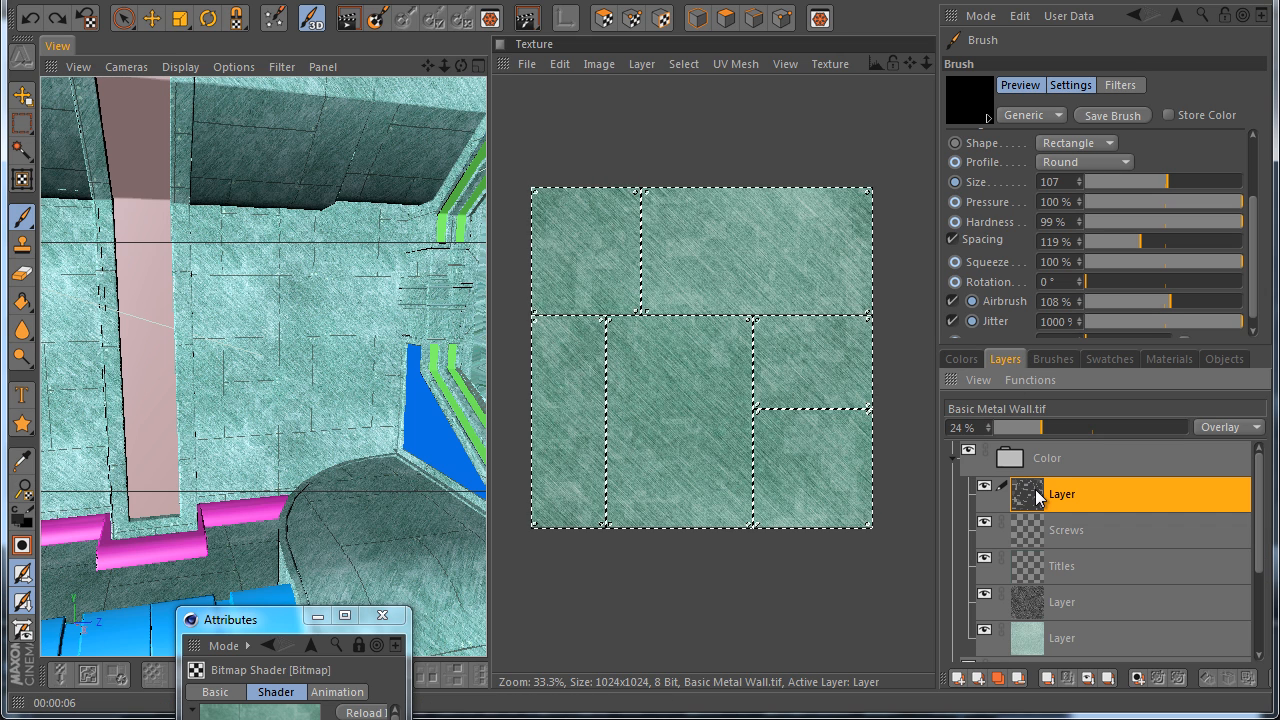
left_click(975, 678)
left_click_drag(22, 423, 110, 458)
left_click_drag(588, 171, 556, 542)
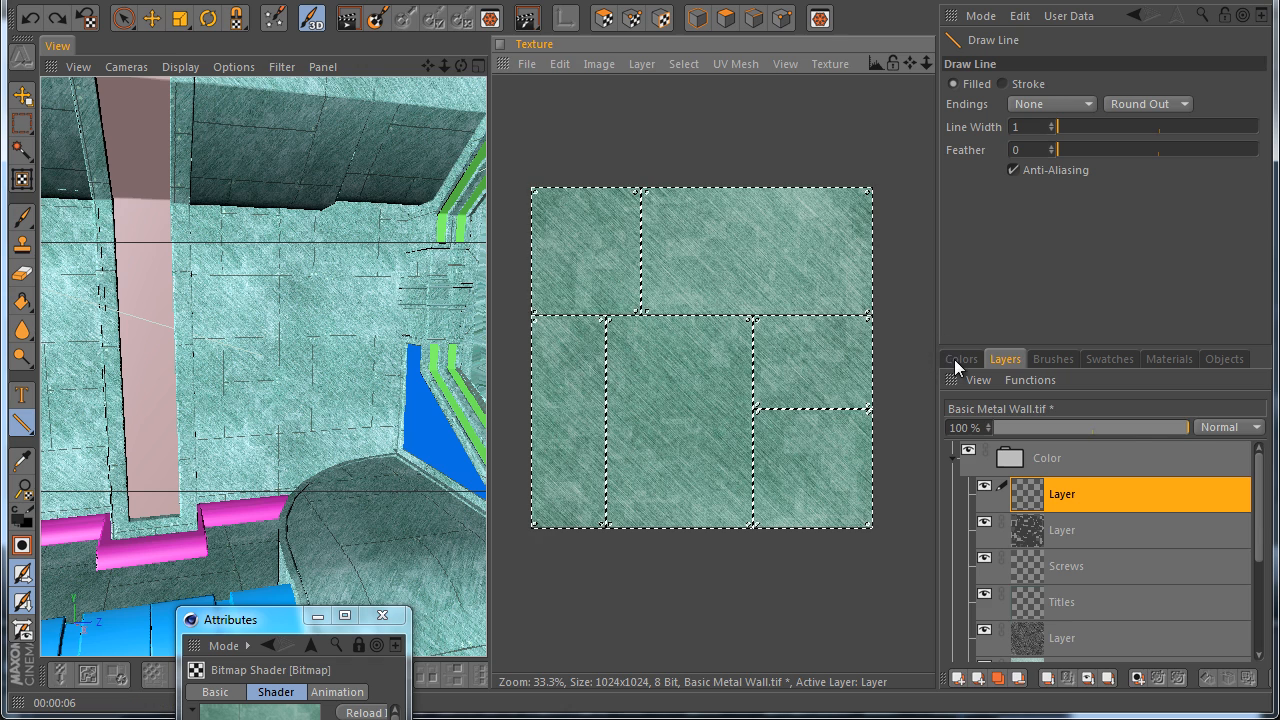
Set the paint color to neutral grey with RGB 137 and the new top layer's blending mode to Overlay
left_click(961, 358)
left_click(972, 513)
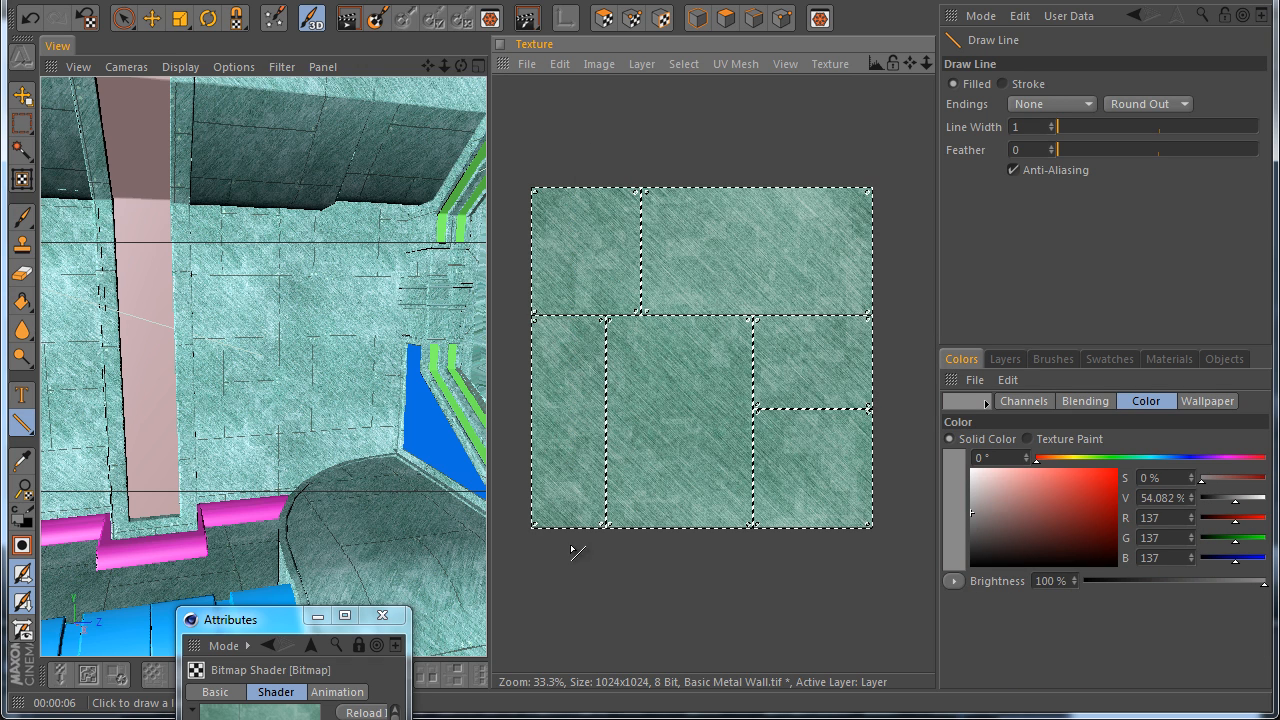
left_click(1005, 359)
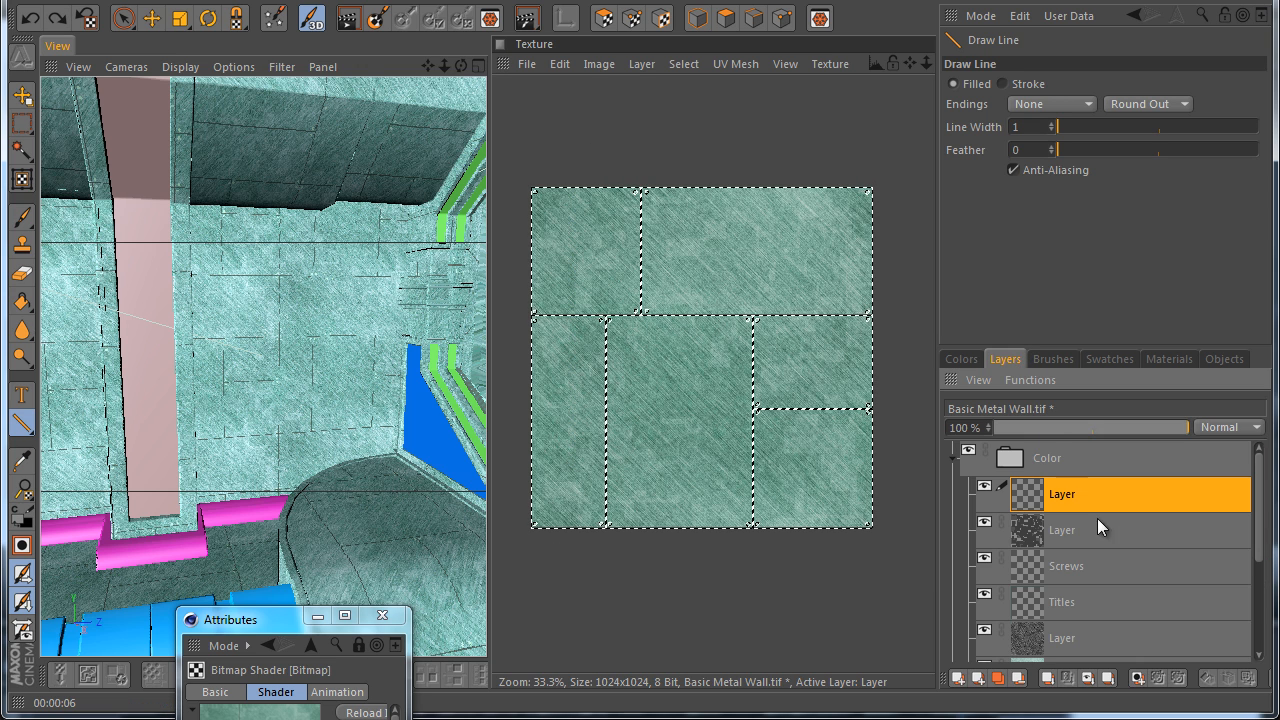
left_click(1198, 432)
left_click(1202, 588)
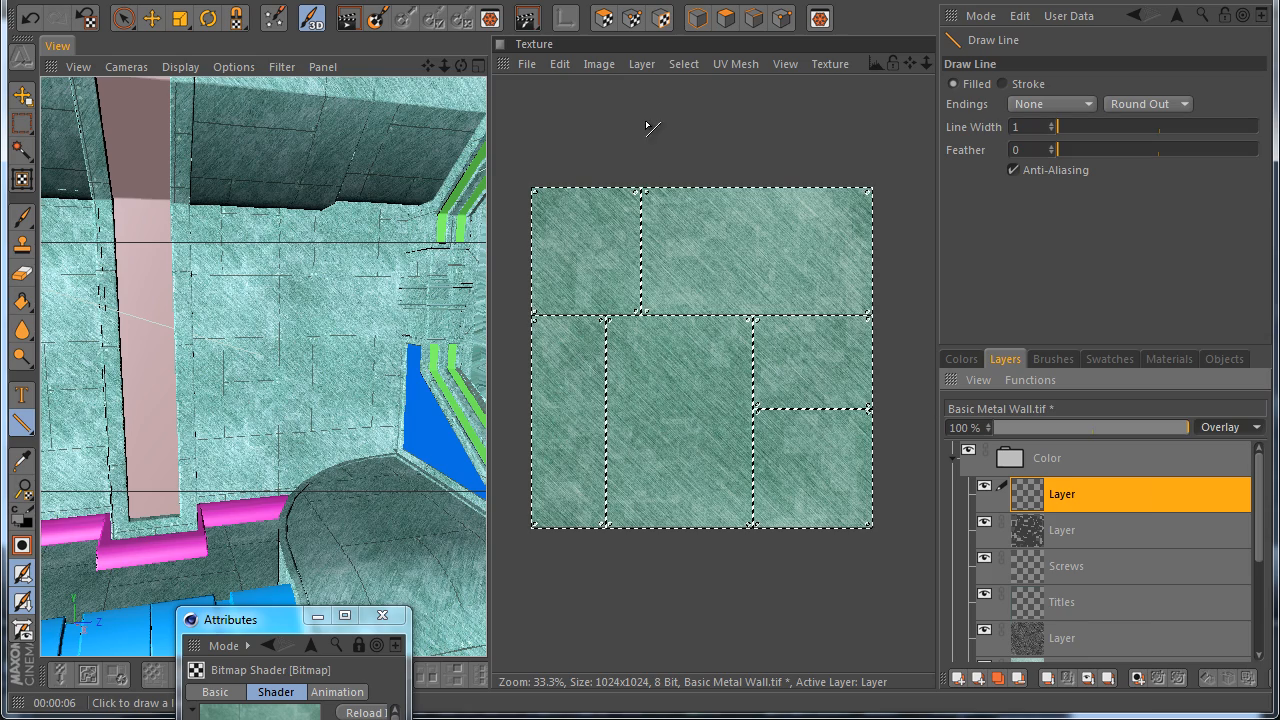
scroll(670, 280, "up", 3)
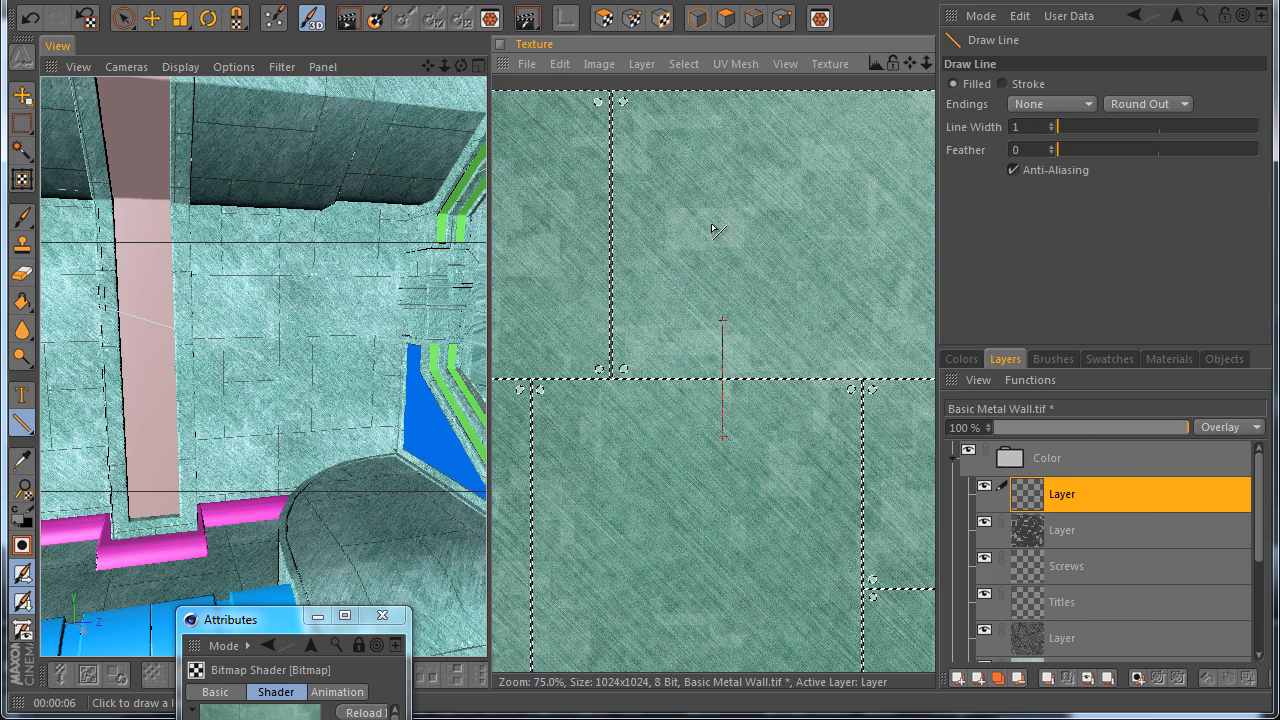
scroll(705, 265, "down", 2)
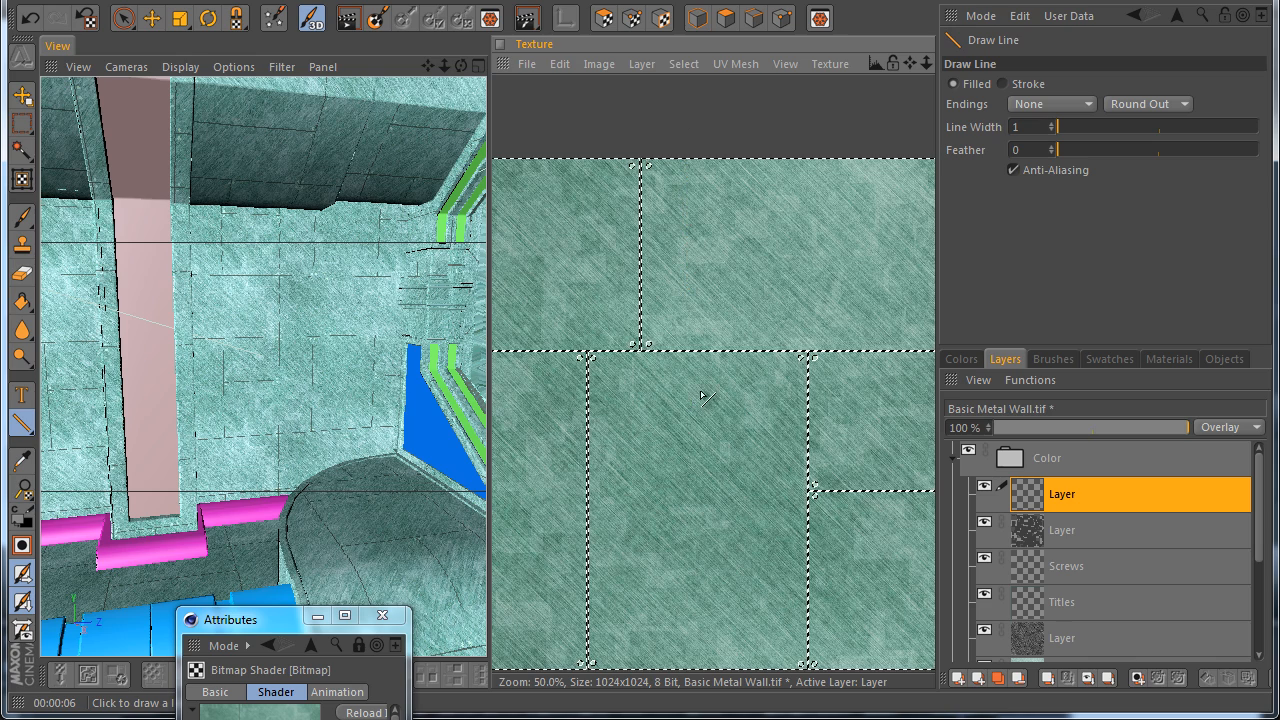
Try vertical lines of width 11 across the texture, first in the current grey and again in dark grey RGB 52, undoing the test
left_click_drag(1058, 127, 1127, 129)
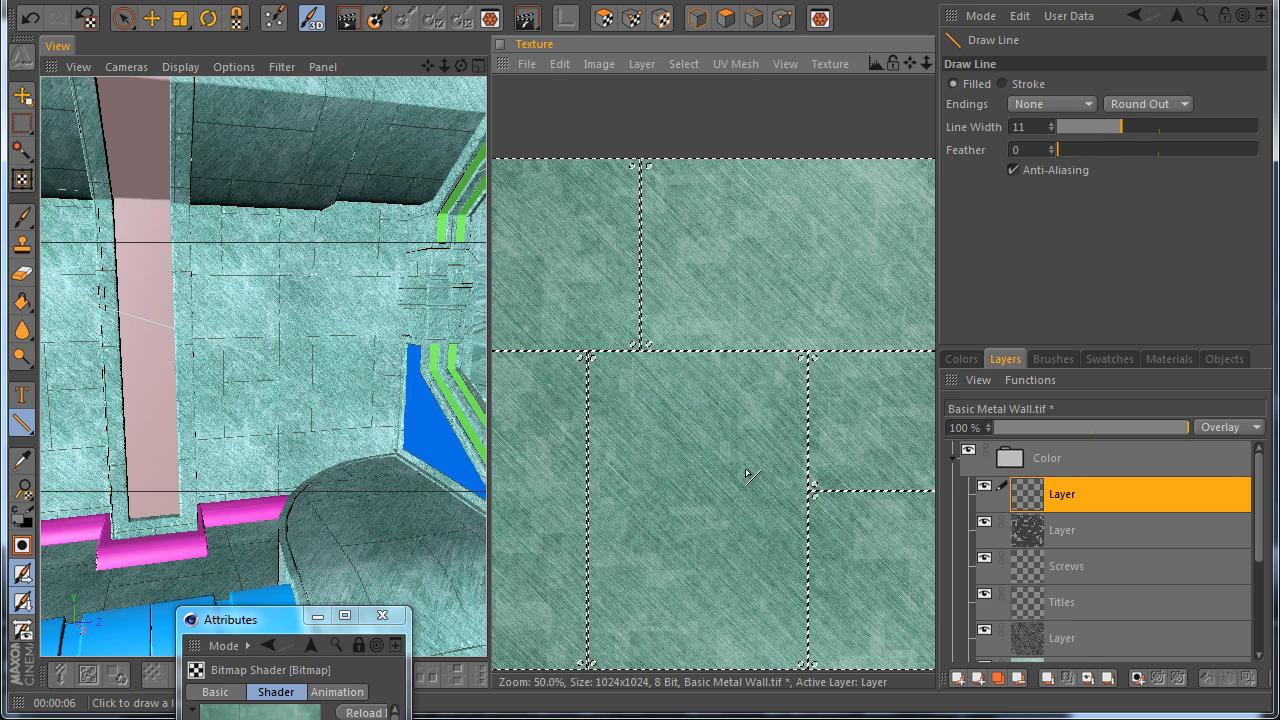
scroll(750, 418, "down", 1)
left_click_drag(703, 180, 745, 680, "shift")
scroll(703, 270, "up", 3)
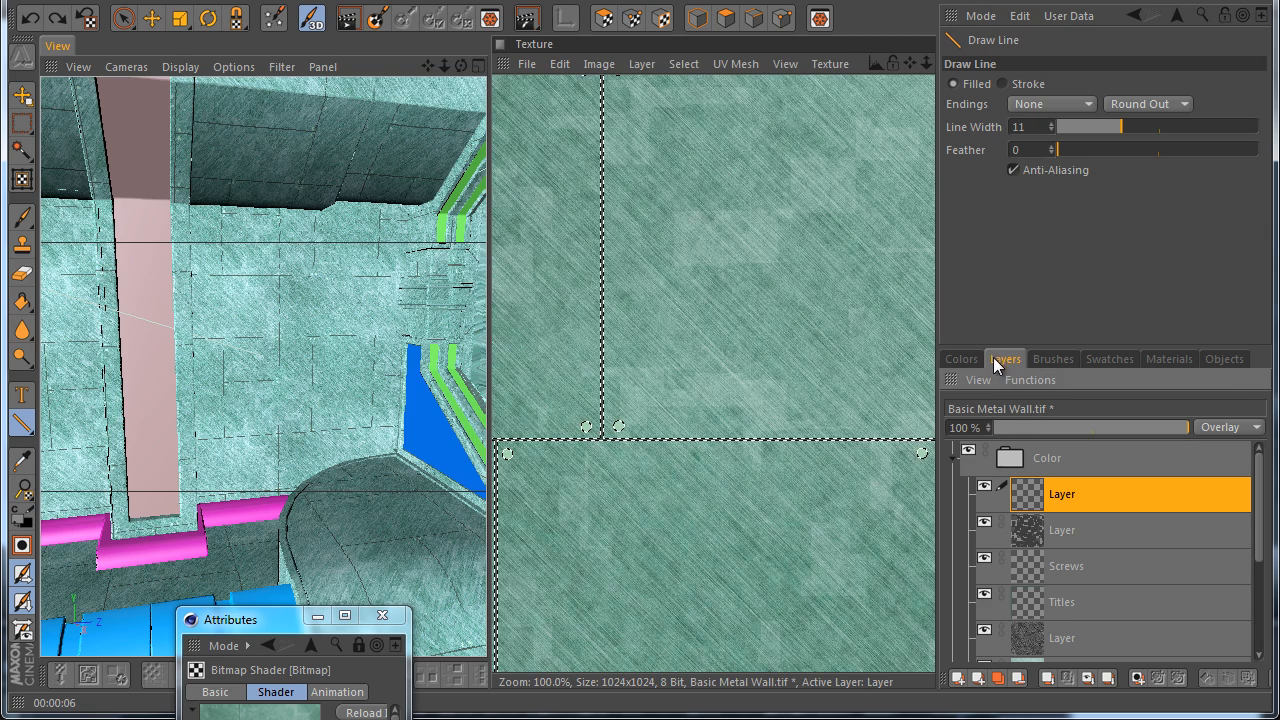
left_click(963, 359)
left_click_drag(1048, 524, 967, 546)
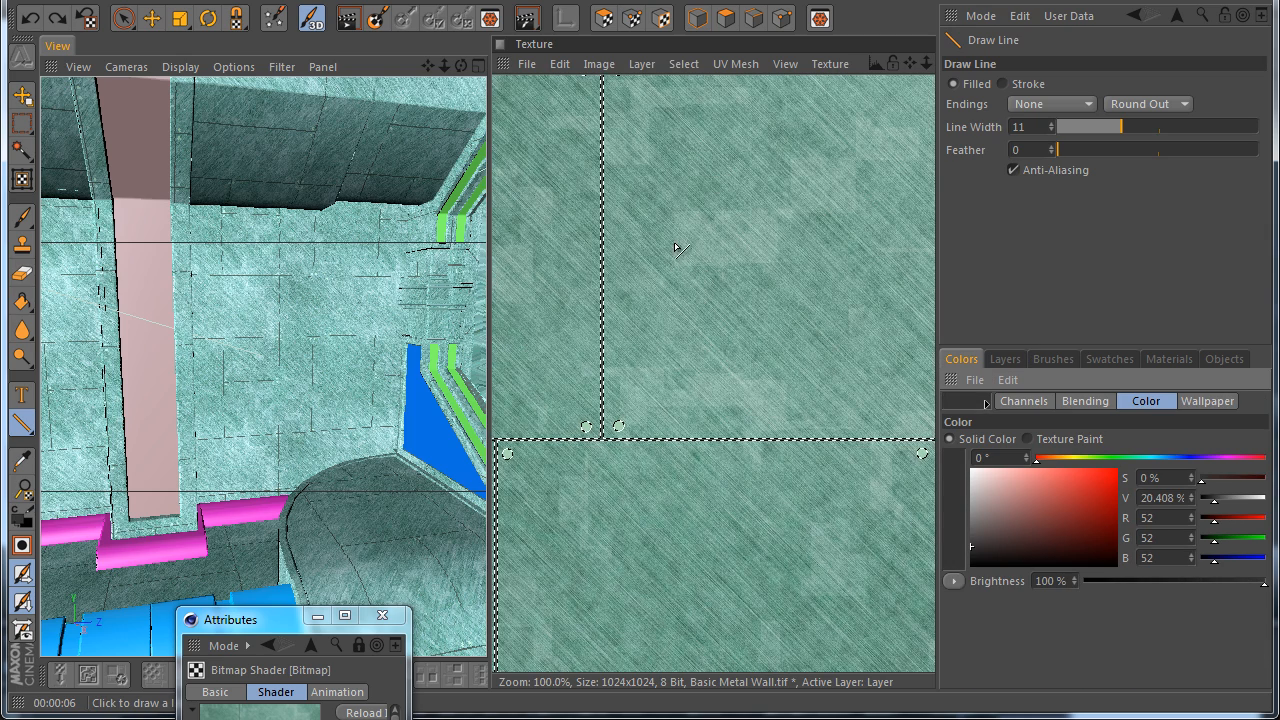
left_click_drag(677, 192, 686, 510, "shift")
key("ctrl+z")
scroll(648, 297, "down", 2)
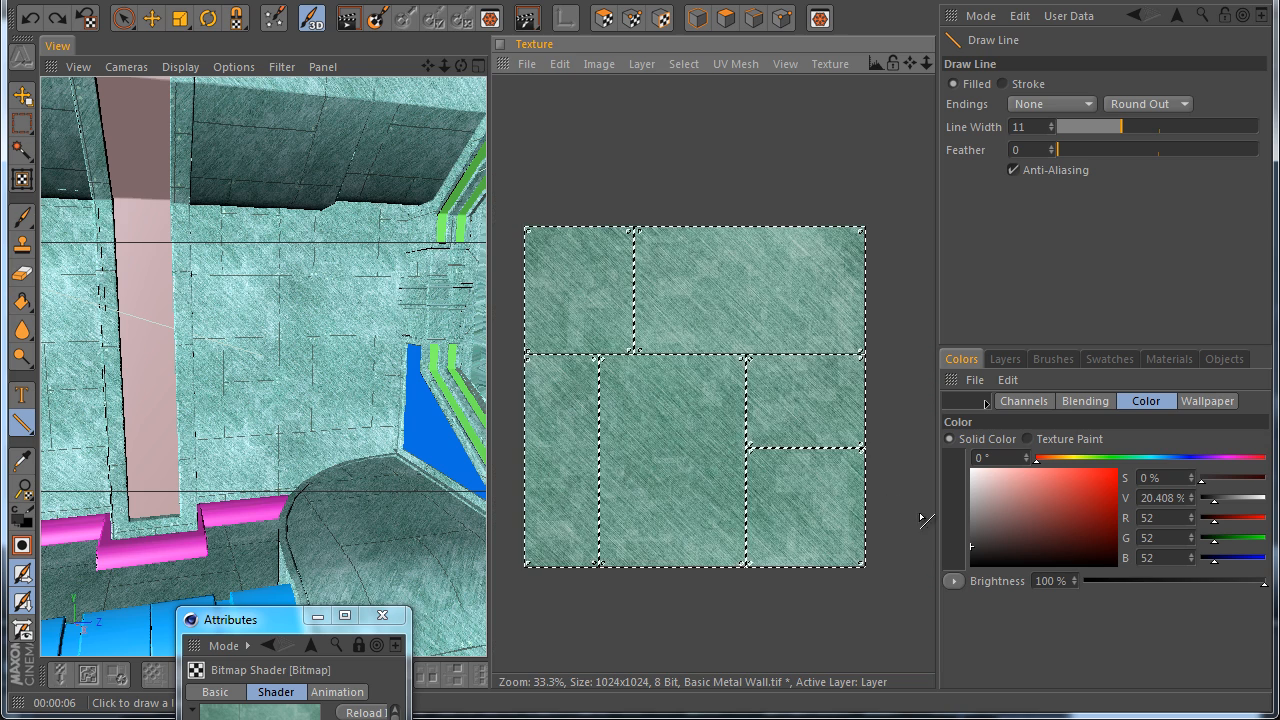
Set the paint color to grey RGB 96 and the line width to 4, and draw vertical and horizontal lines across the texture
left_click(971, 530)
left_click_drag(652, 195, 668, 495, "shift")
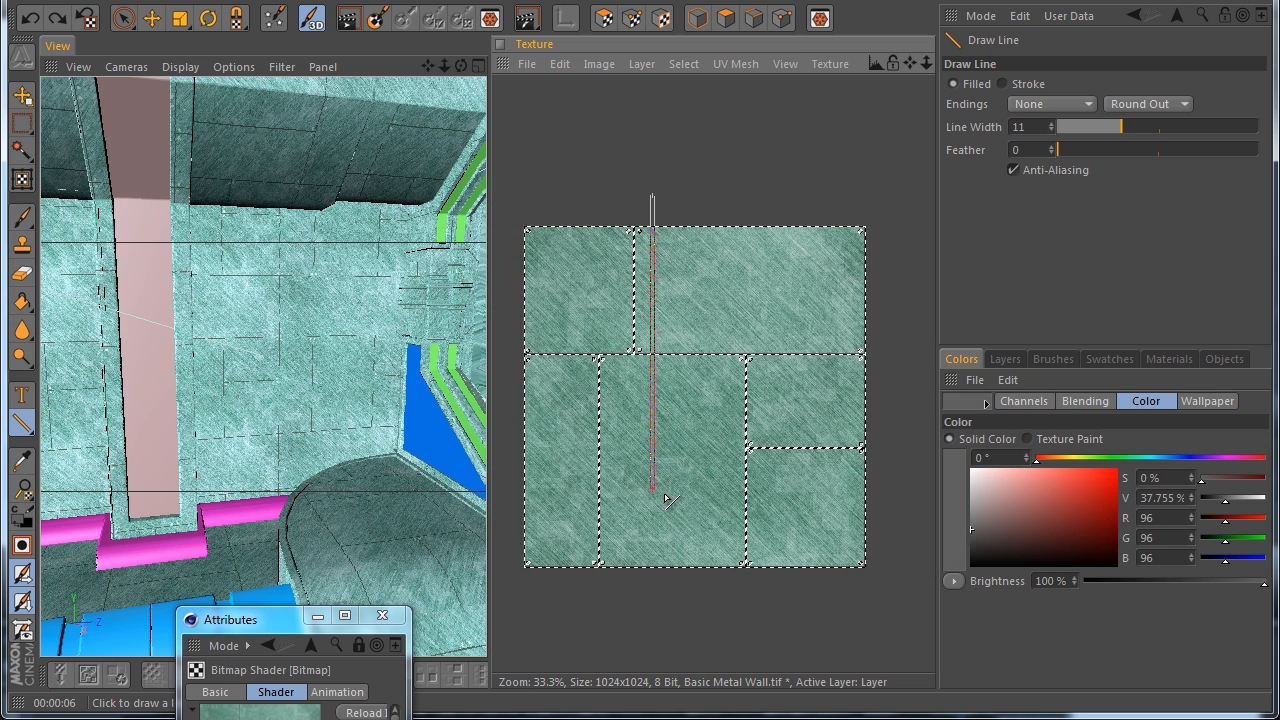
key("ctrl+z")
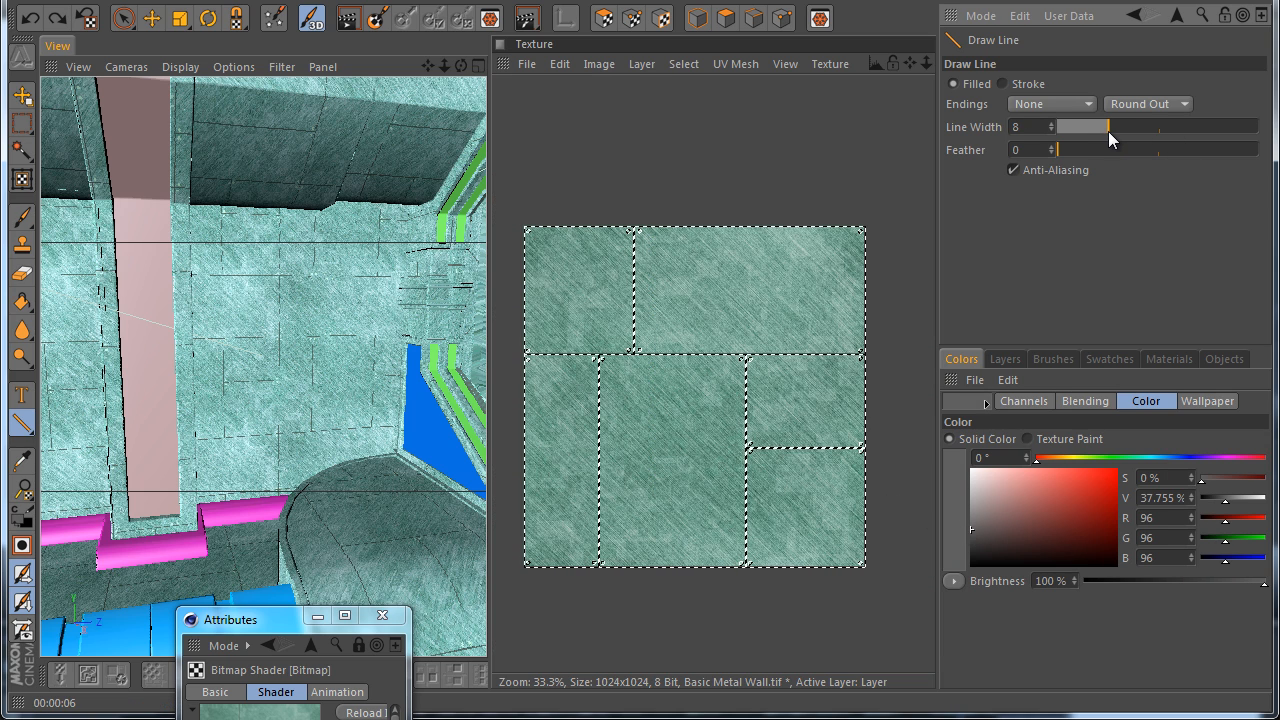
left_click_drag(1097, 133, 1091, 136)
left_click_drag(668, 202, 712, 690, "shift")
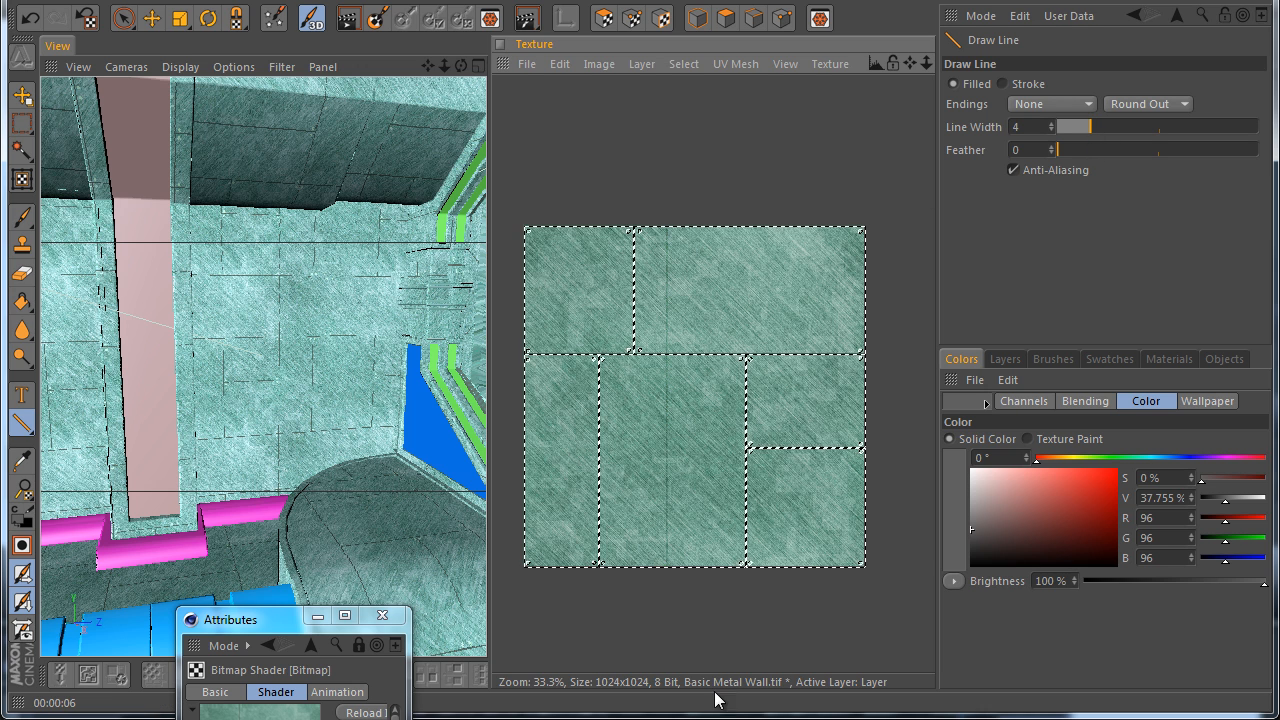
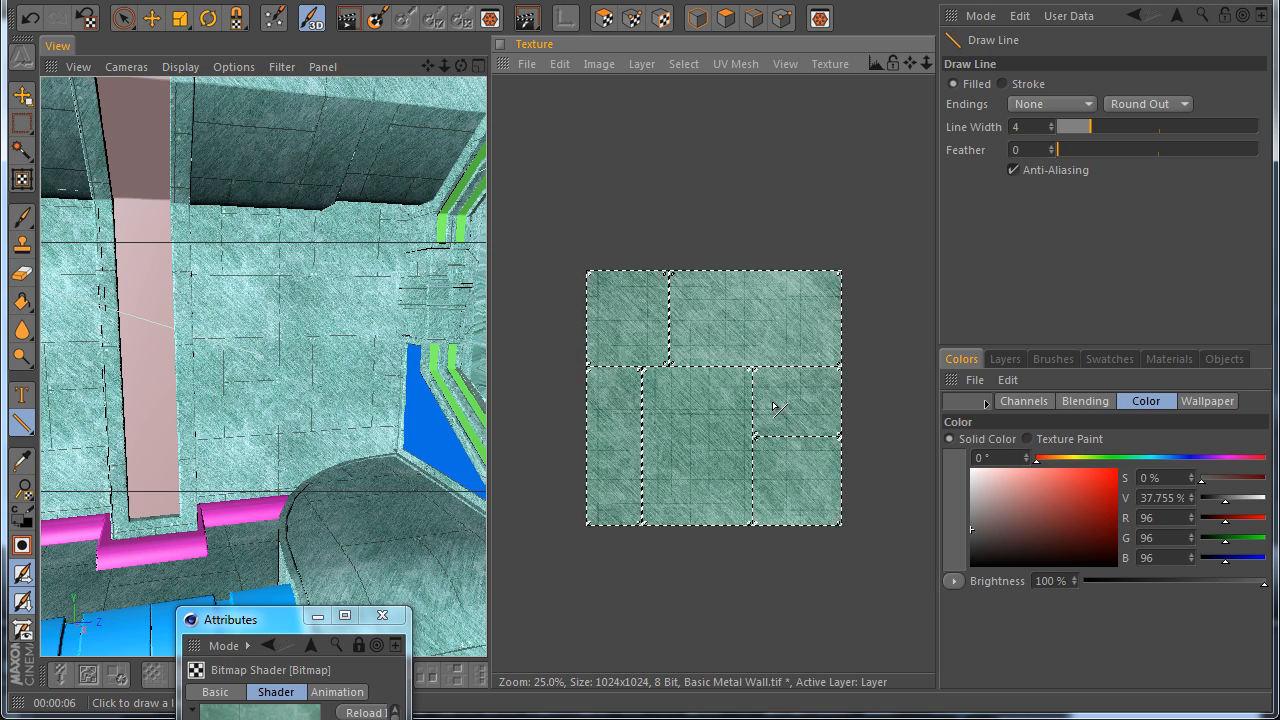
Render the view, reduce the line layer's opacity to 49%, and render again to compare the result
scroll(728, 416, "up", 1)
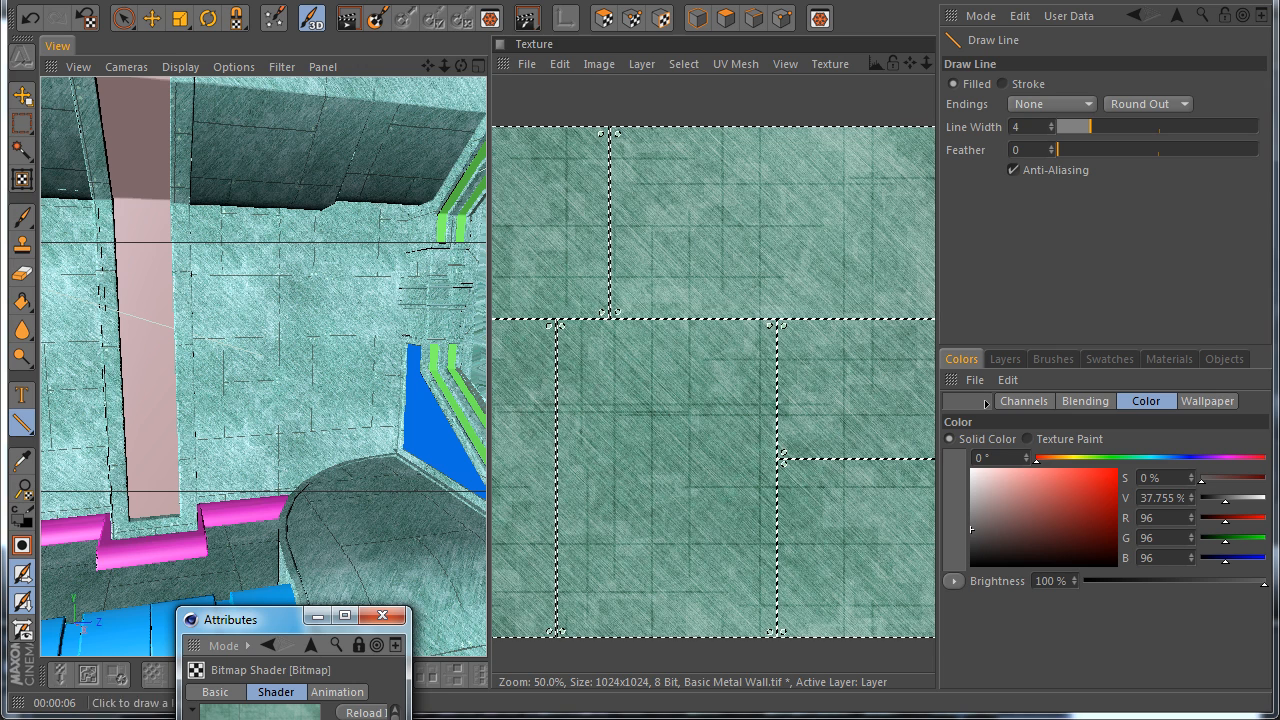
left_click(347, 20)
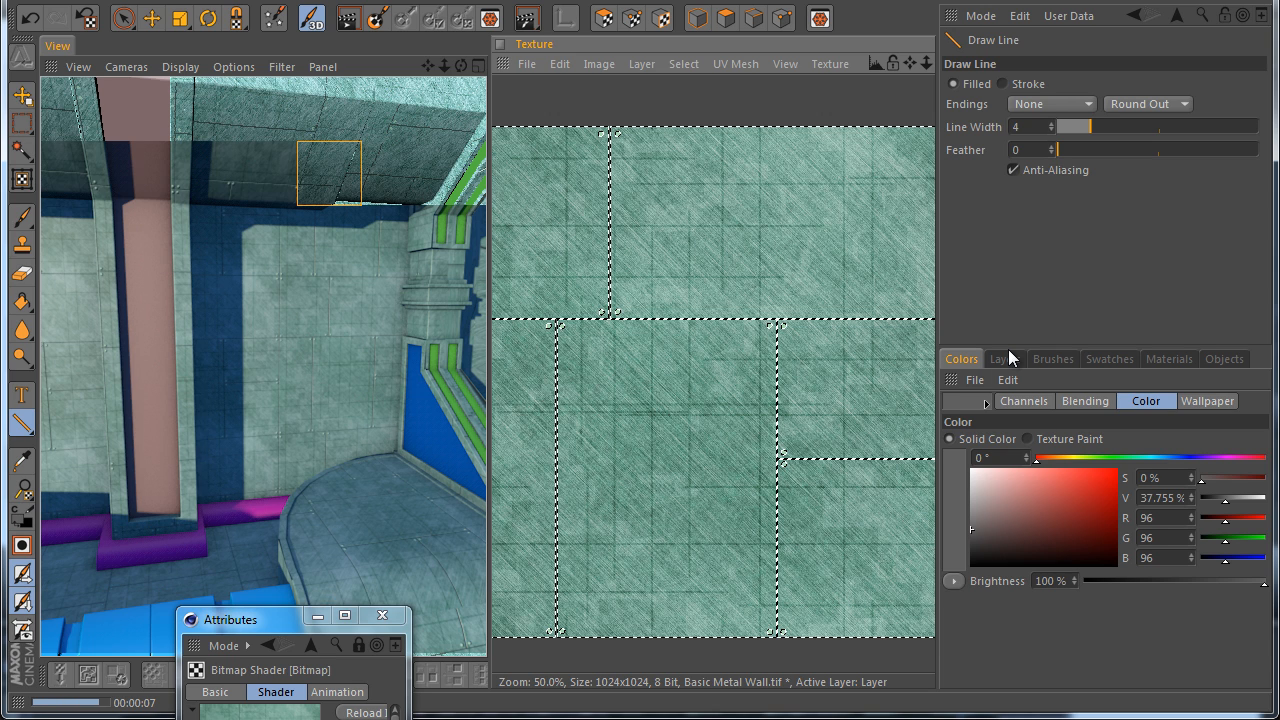
left_click(1005, 359)
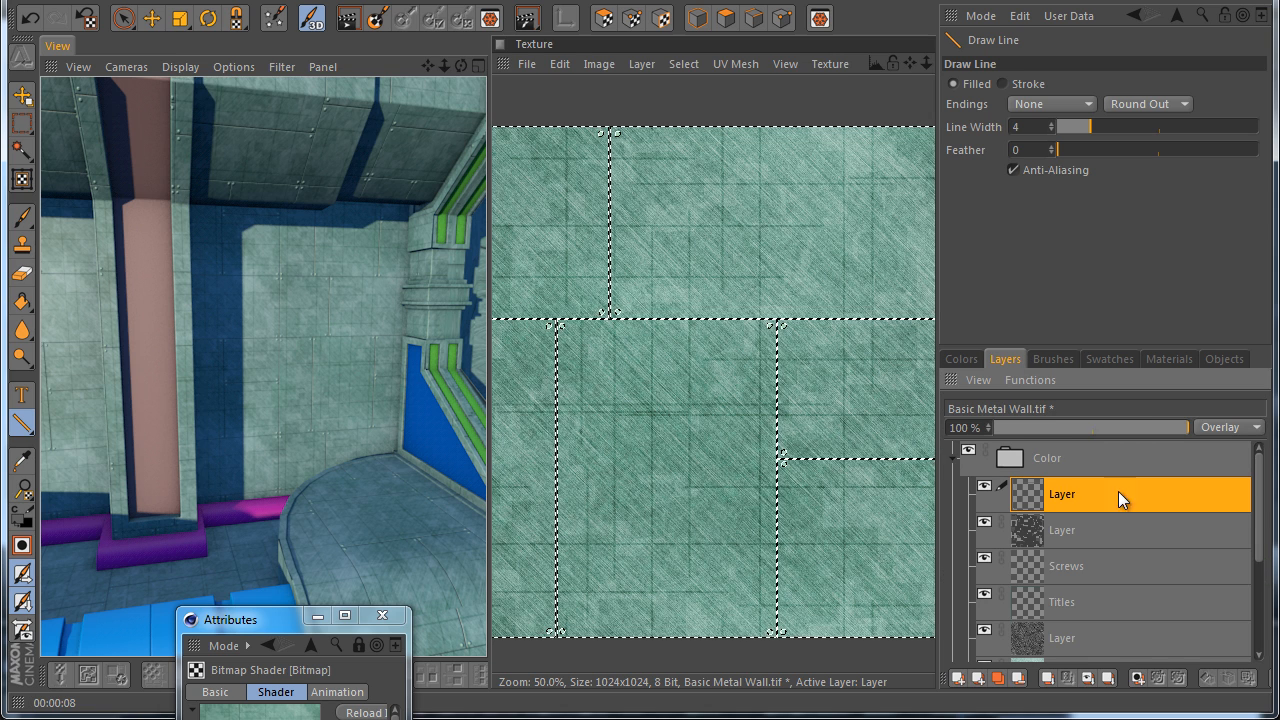
left_click_drag(1167, 424, 1092, 422)
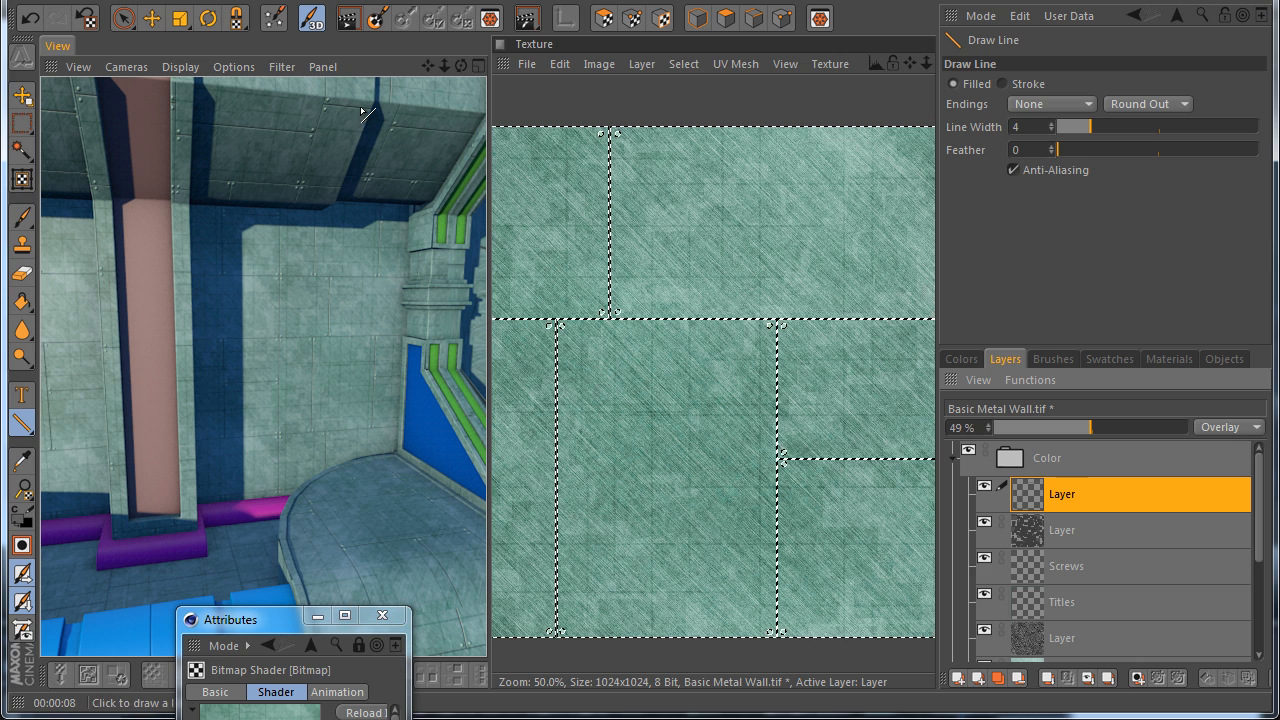
left_click(347, 22)
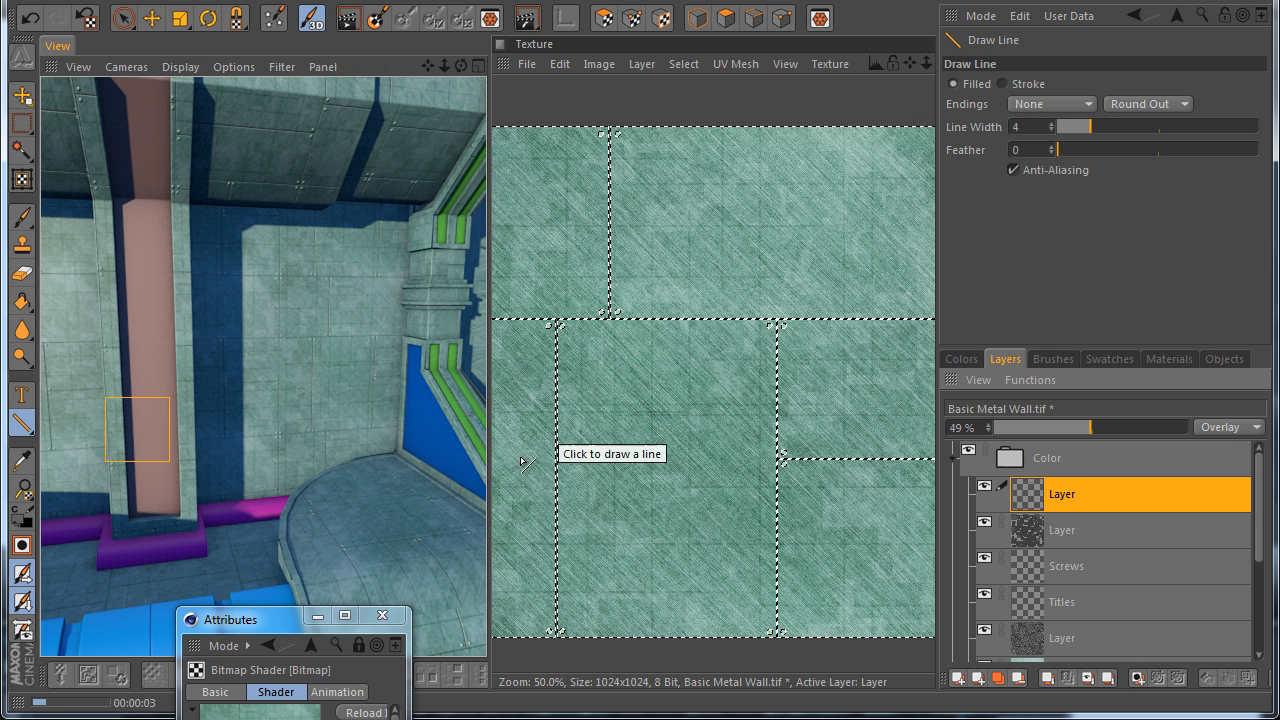
left_click(348, 22)
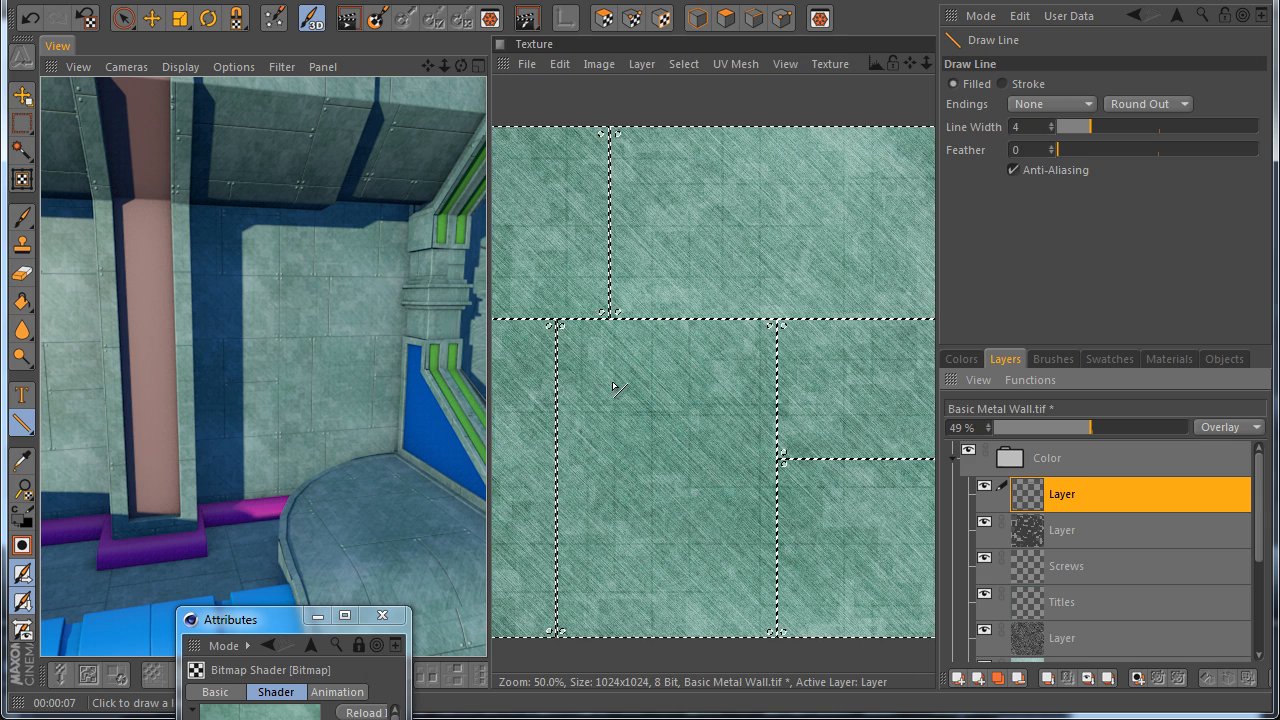
Load a selection from the Screws layer and invert it so the screws are excluded from painting
scroll(683, 408, "down", 2)
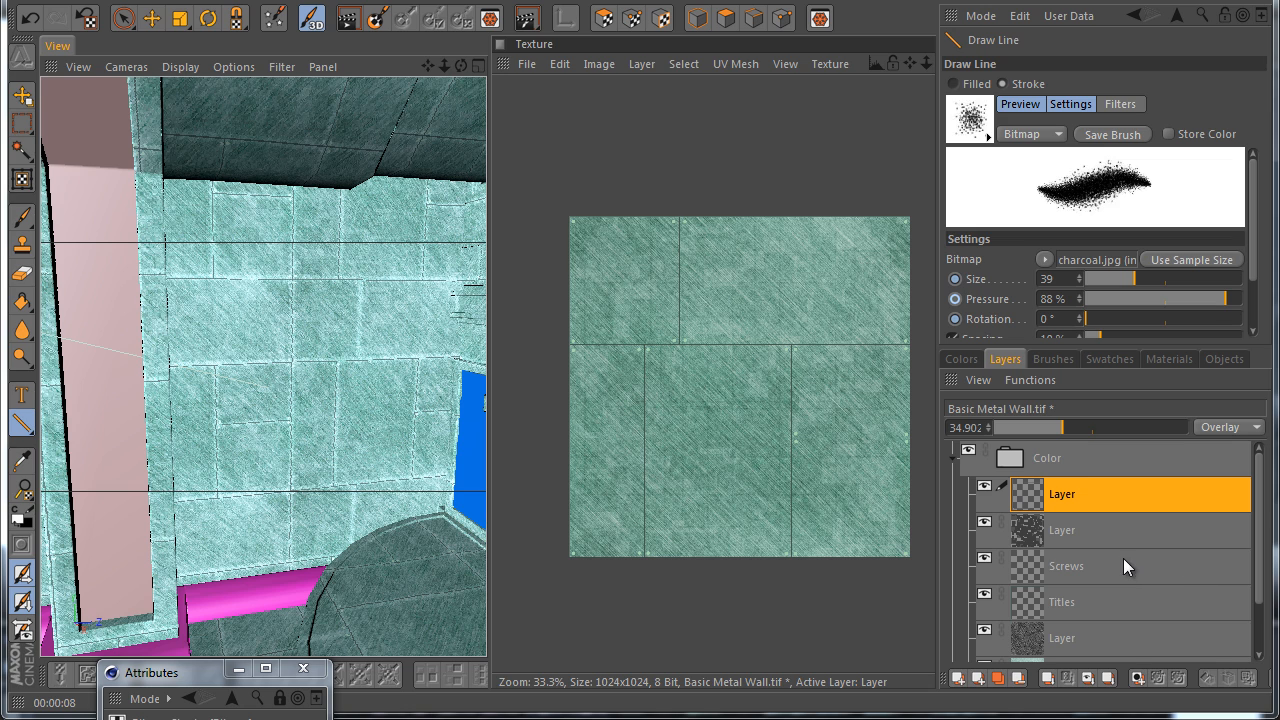
right_click(1060, 566)
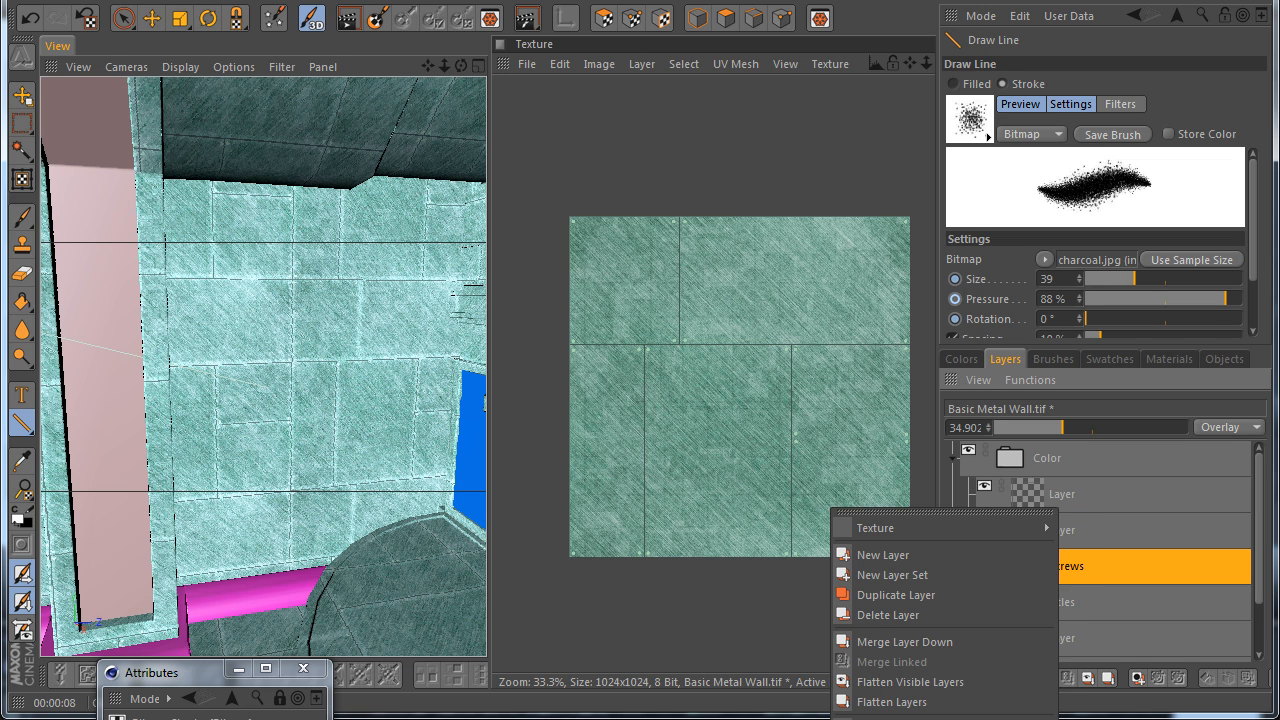
key("Escape")
left_click(684, 64)
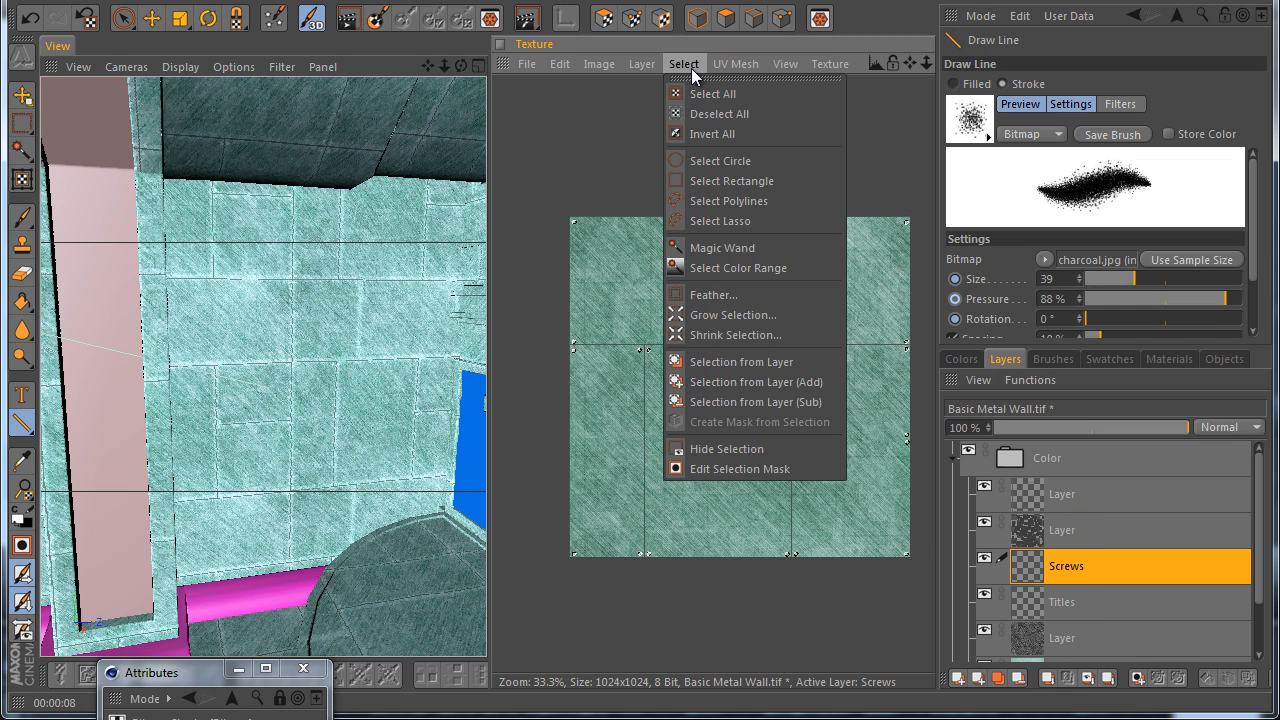
left_click(712, 134)
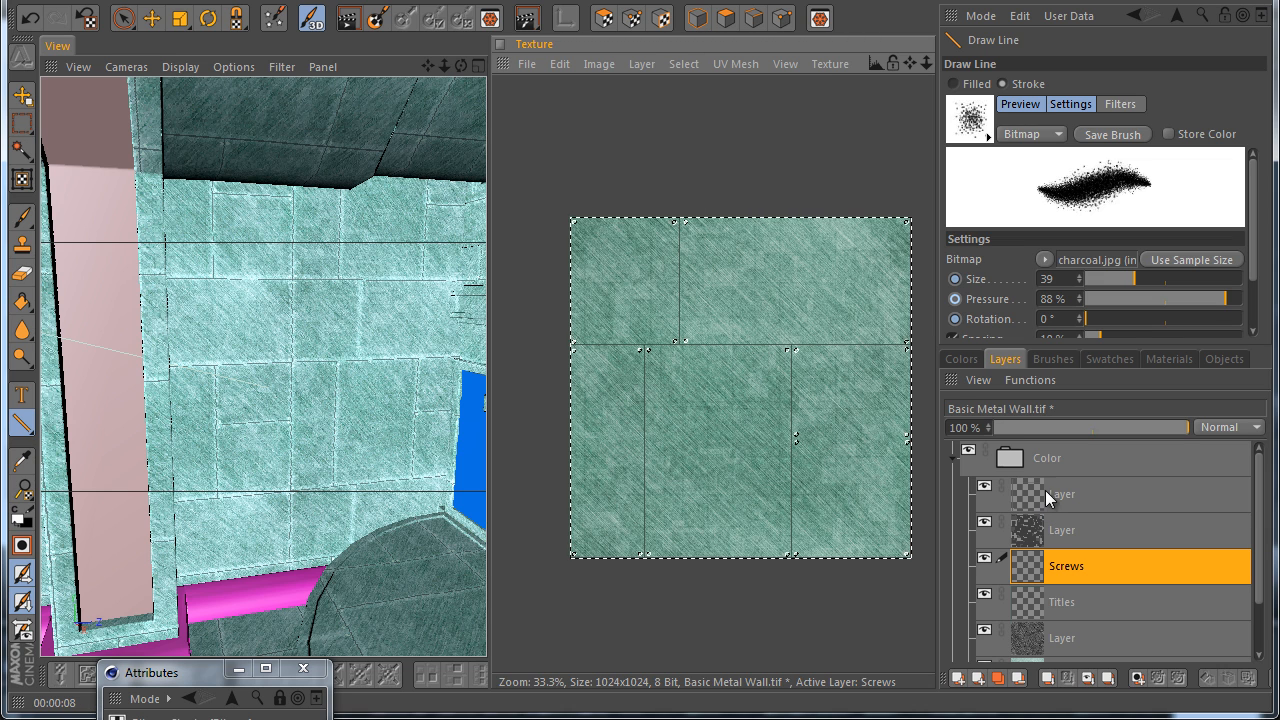
Add a new layer at the top of the Color set and choose the size 25 charcoal.jpg brush for line strokes
left_click(1116, 464)
left_click(1127, 494)
left_click(960, 678)
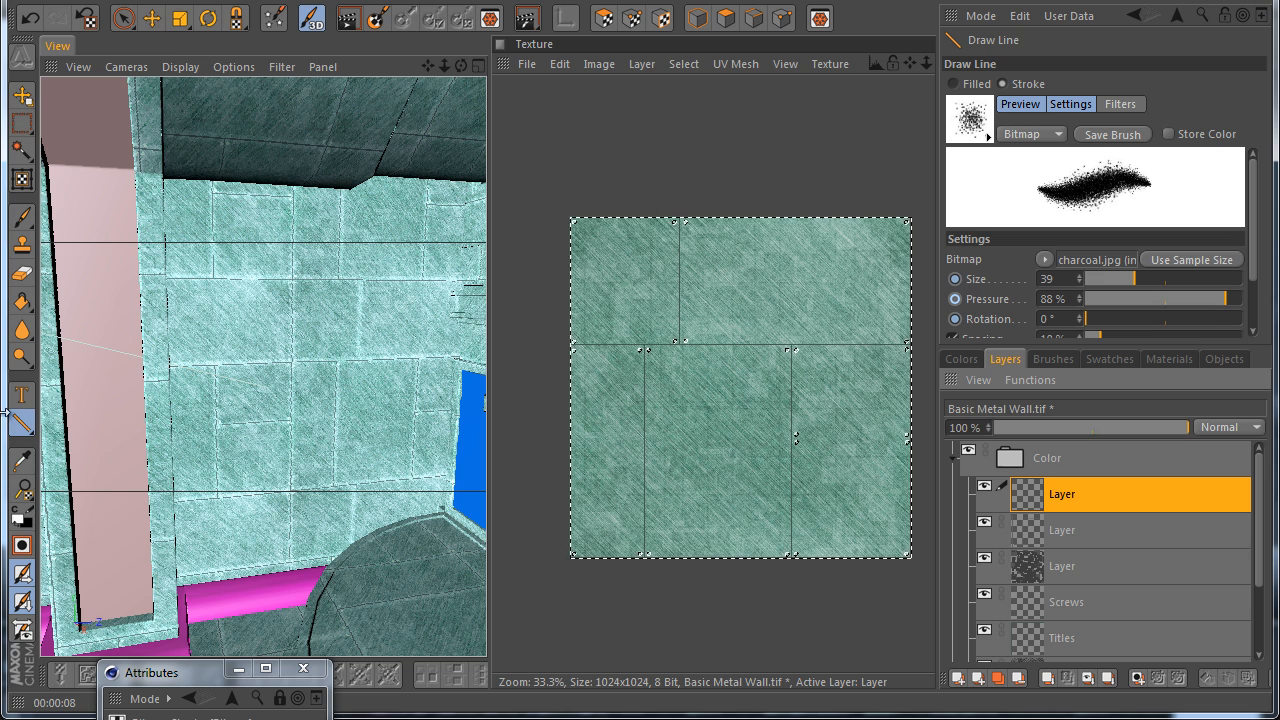
left_click(988, 130)
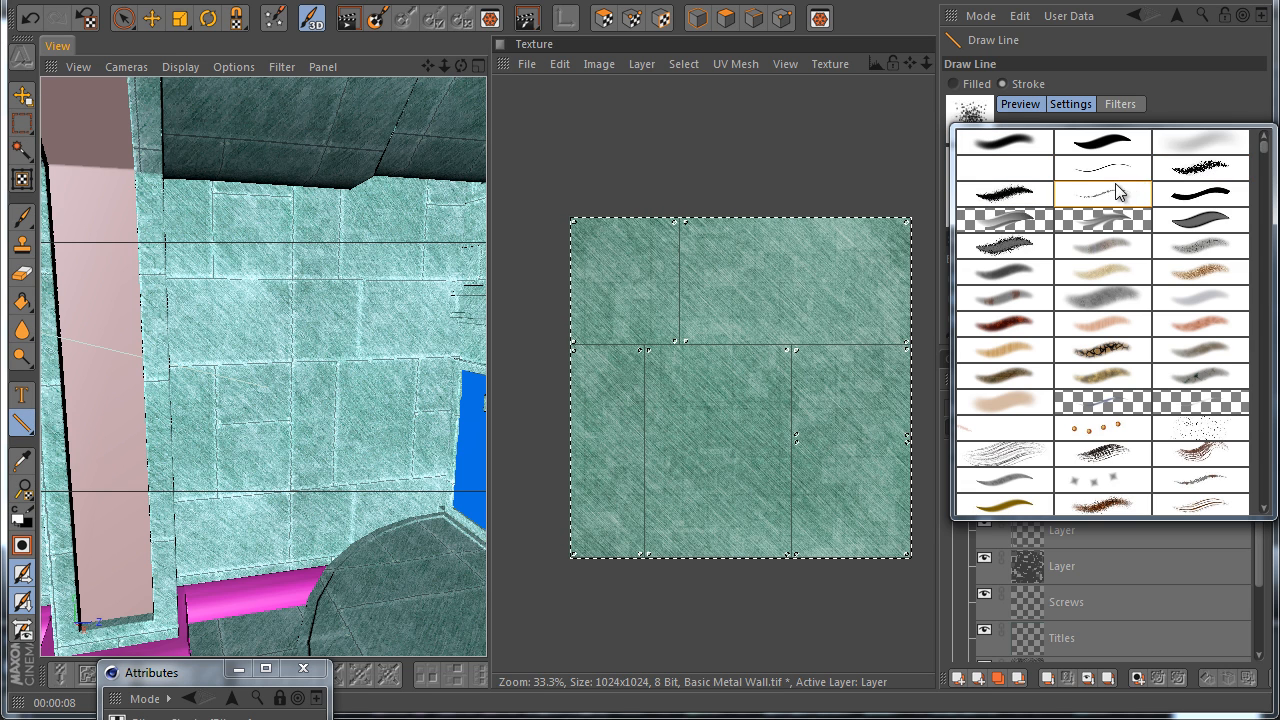
left_click(1004, 192)
left_click_drag(679, 213, 676, 368)
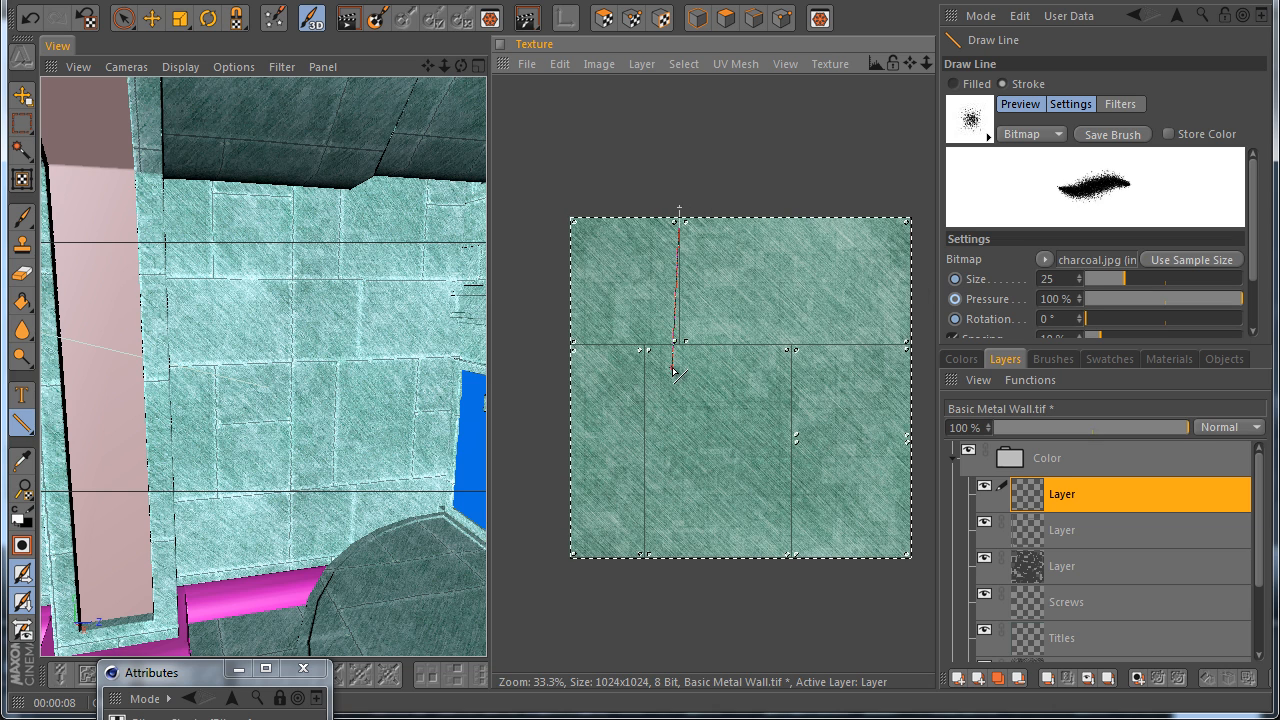
key("ctrl+z")
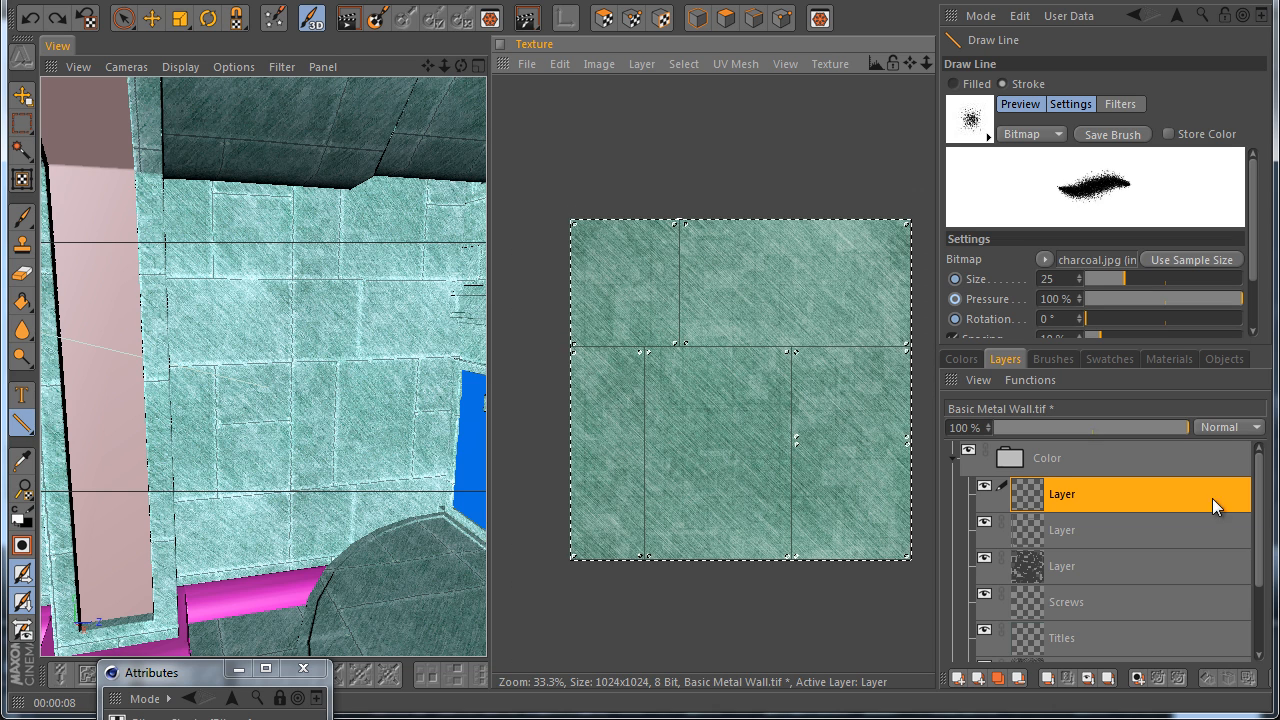
Set the new top layer's blending mode to Soft Light and its opacity to 50%
left_click(1222, 427)
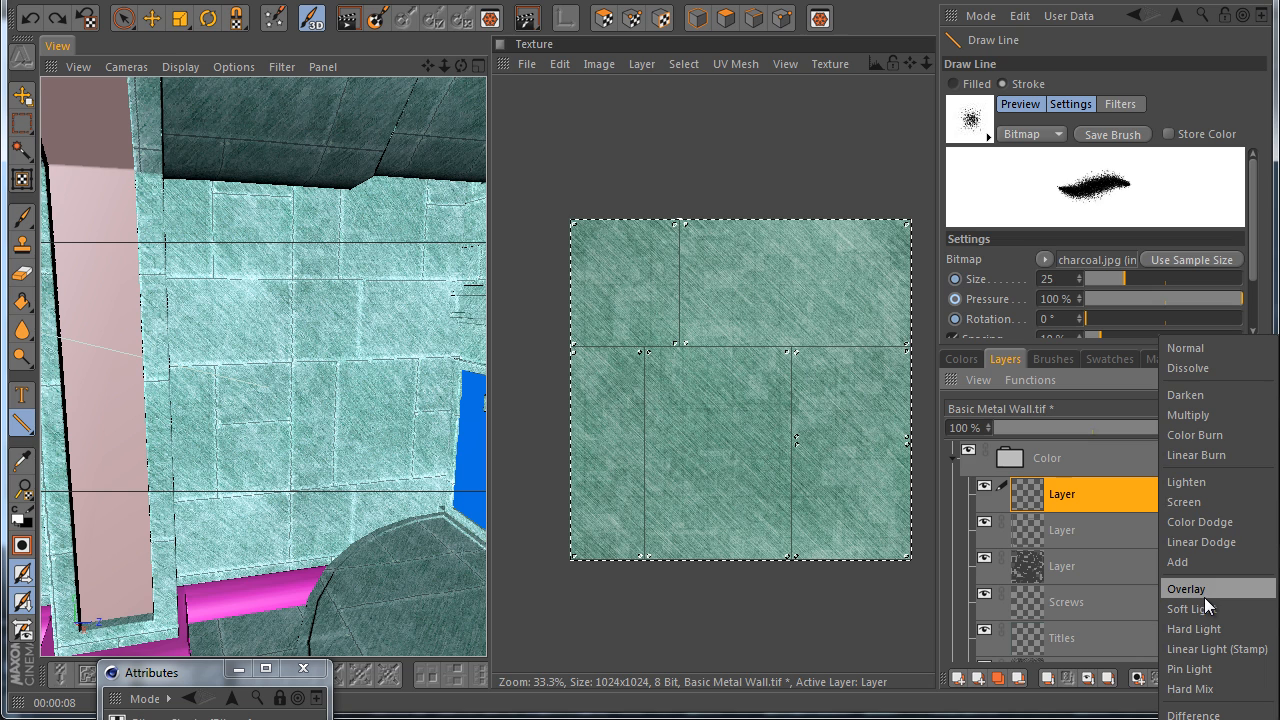
left_click(1203, 607)
left_click(988, 431)
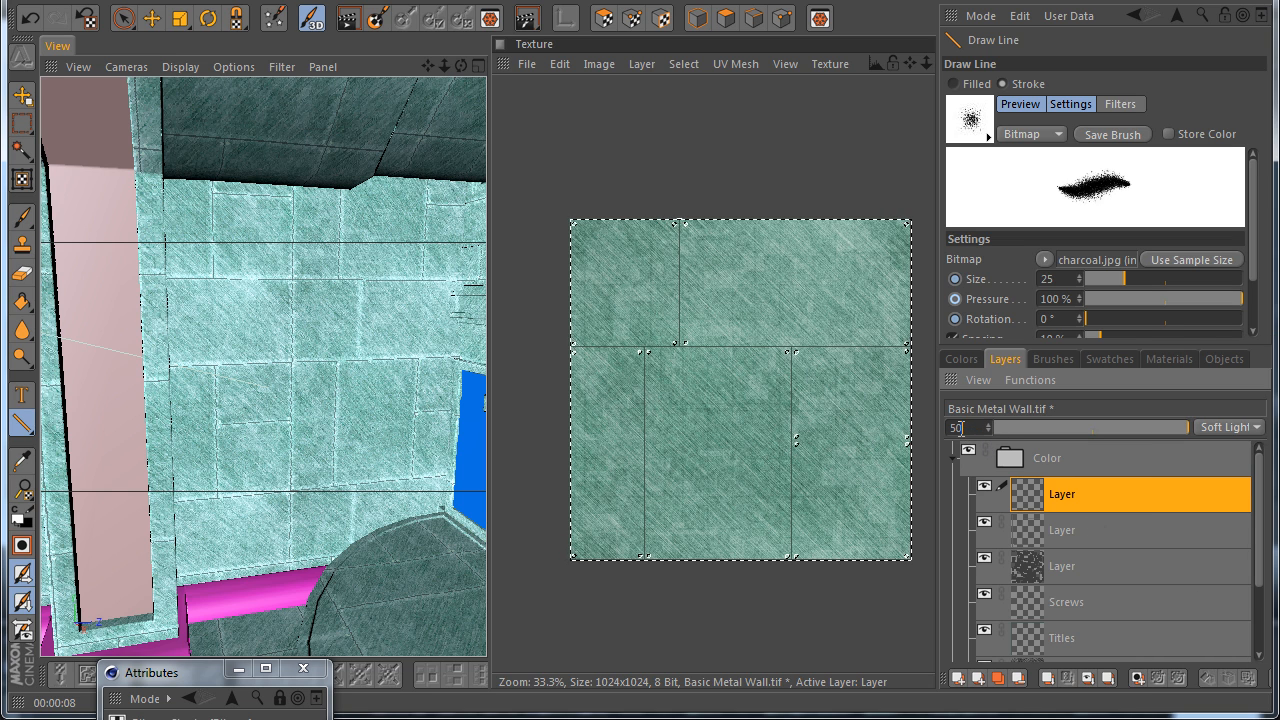
type("50")
key("Return")
Try a white charcoal line along the upper vertical seam and undo it
left_click_drag(681, 214, 679, 320)
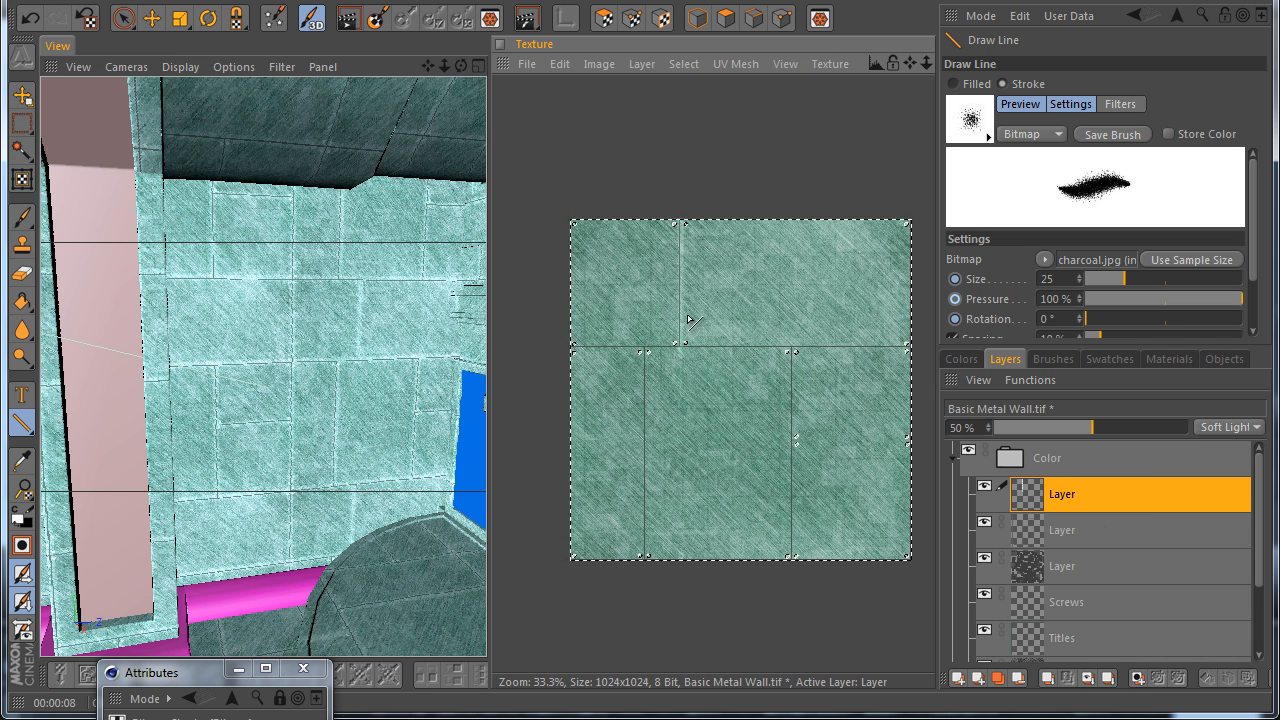
scroll(690, 322, "up", 3)
scroll(677, 322, "down", 3)
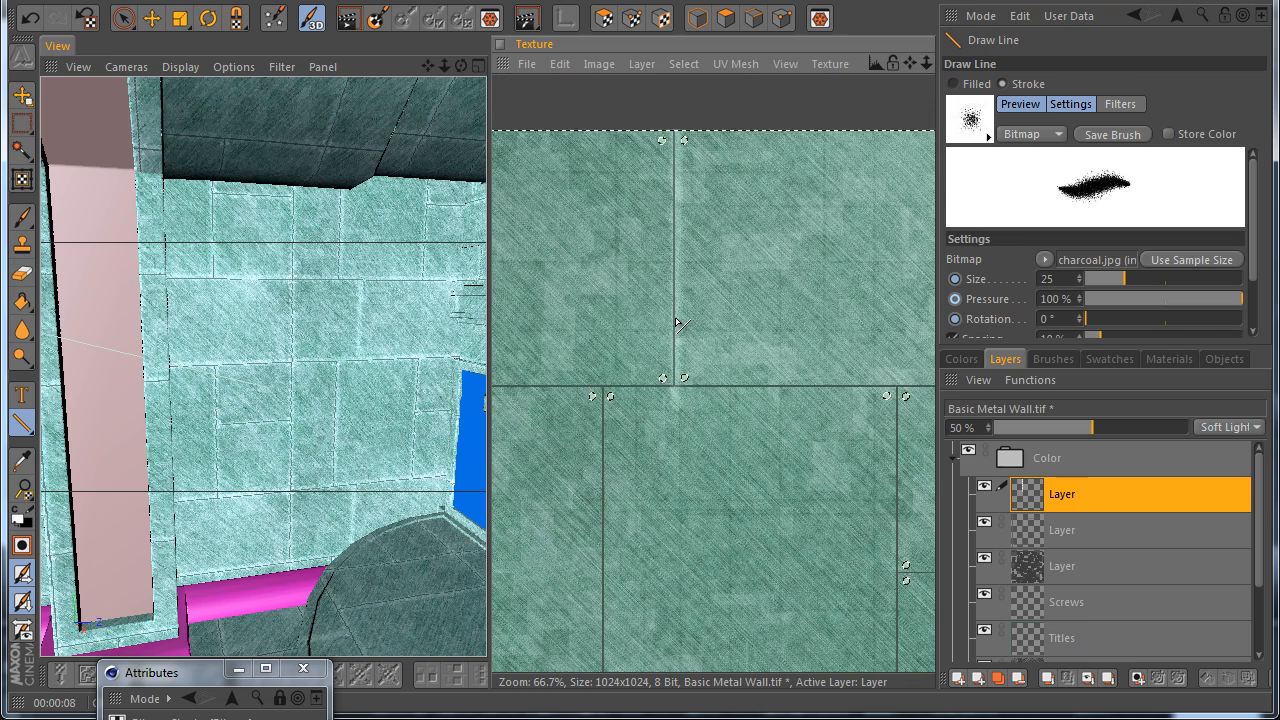
key("ctrl+z")
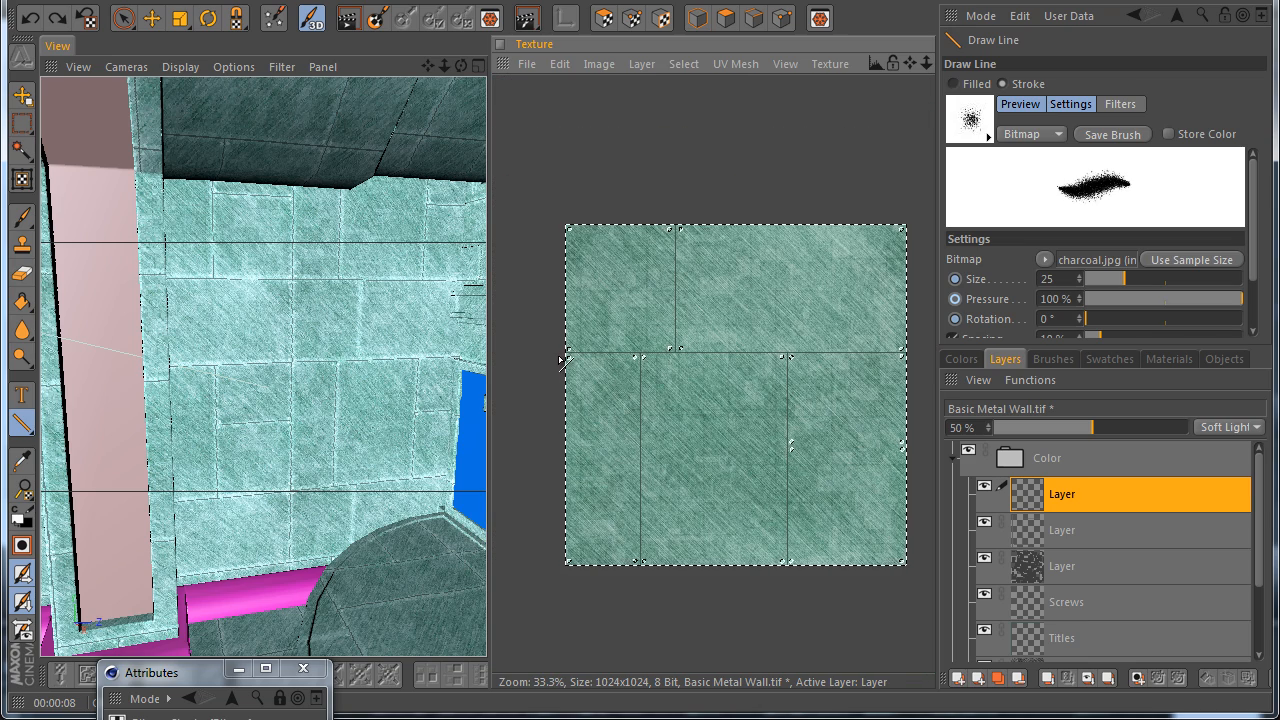
Draw white charcoal lines along the middle horizontal seam, the texture's outer edges and the upper vertical seam
left_click(913, 352)
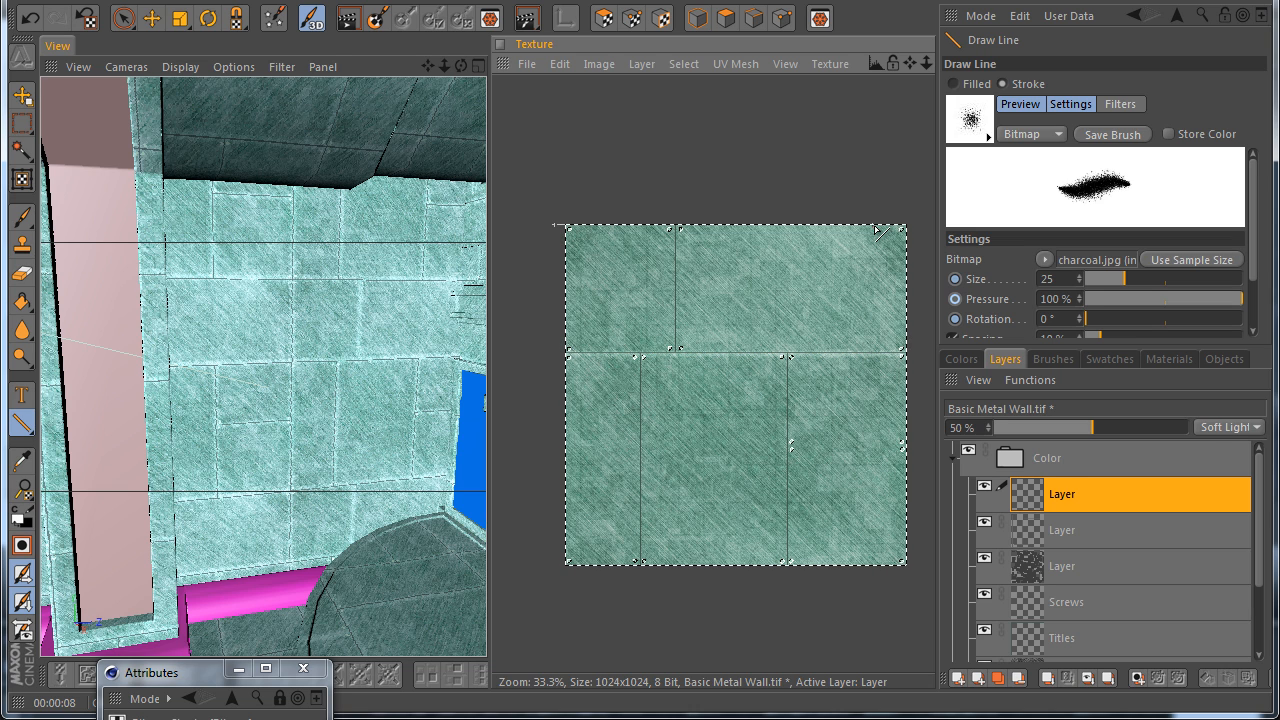
left_click_drag(921, 224, 920, 576, "shift")
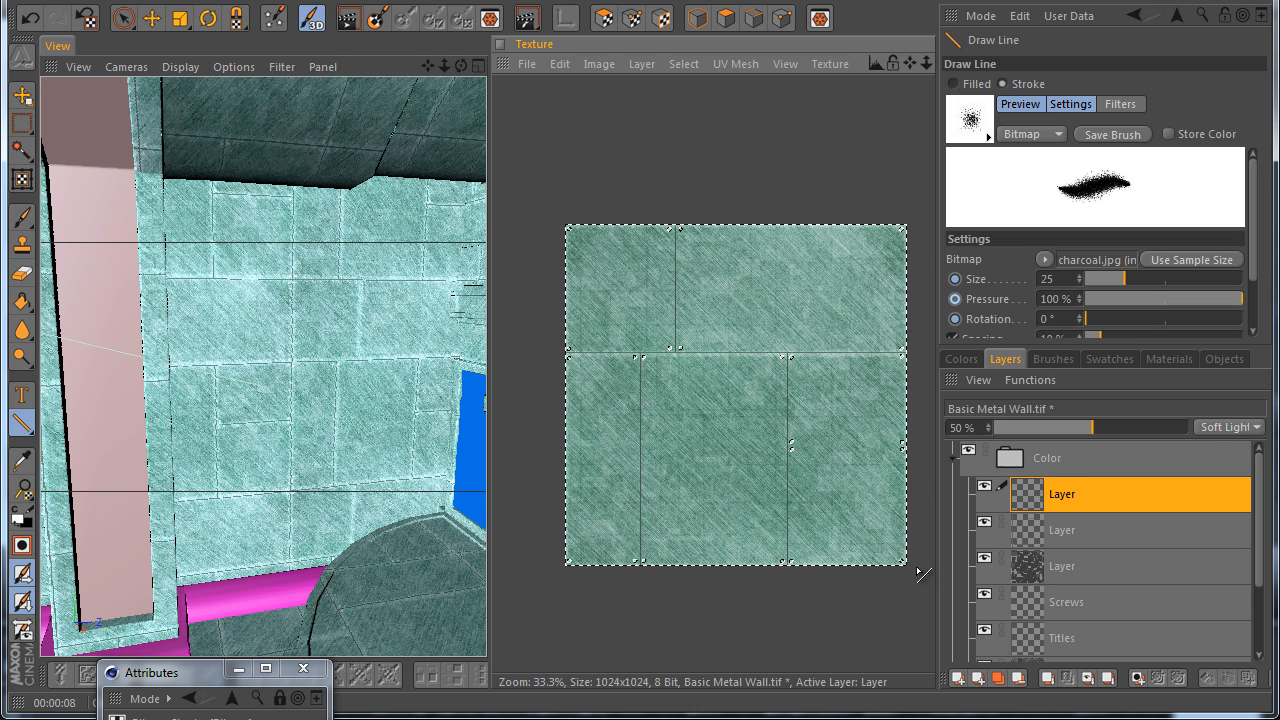
scroll(735, 437, "up", 1)
left_click_drag(651, 320, 655, 103, "shift")
scroll(665, 318, "down", 1)
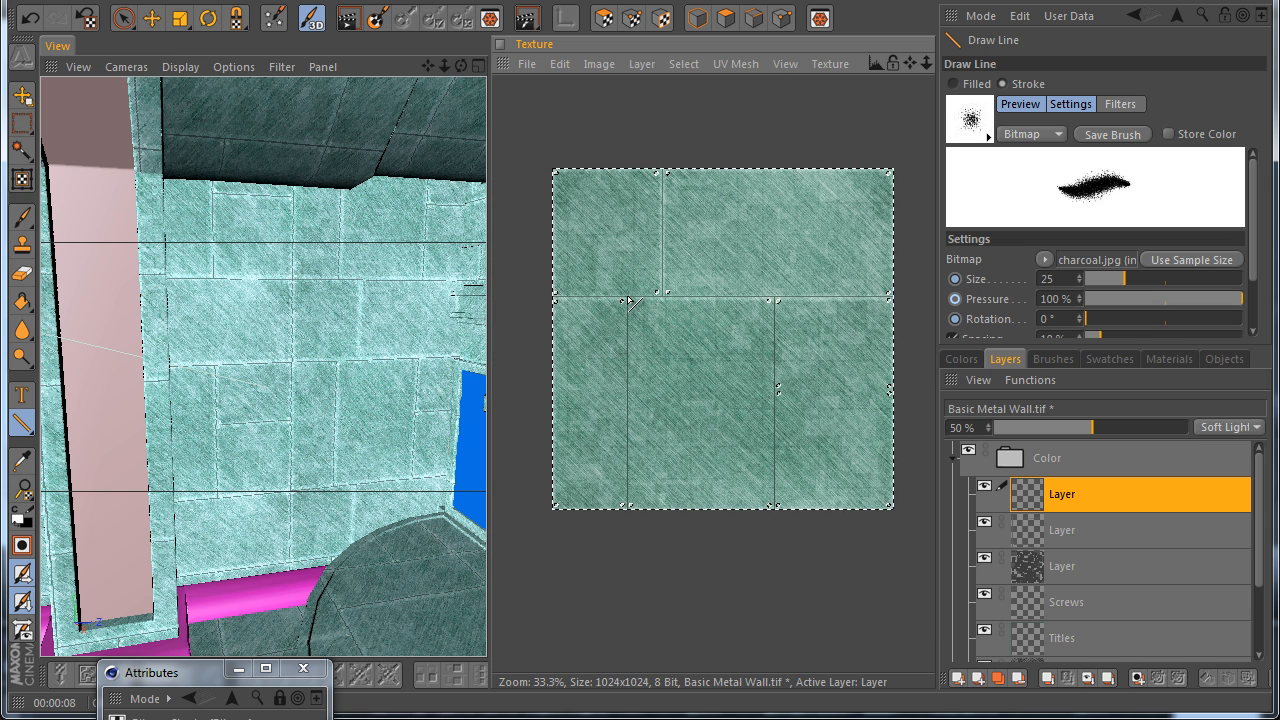
Draw white charcoal lines along both lower vertical seams and the short horizontal seam between the two smallest panels
left_click_drag(628, 531, 628, 531, "shift")
left_click_drag(775, 509, 770, 302, "shift")
scroll(808, 348, "up", 3)
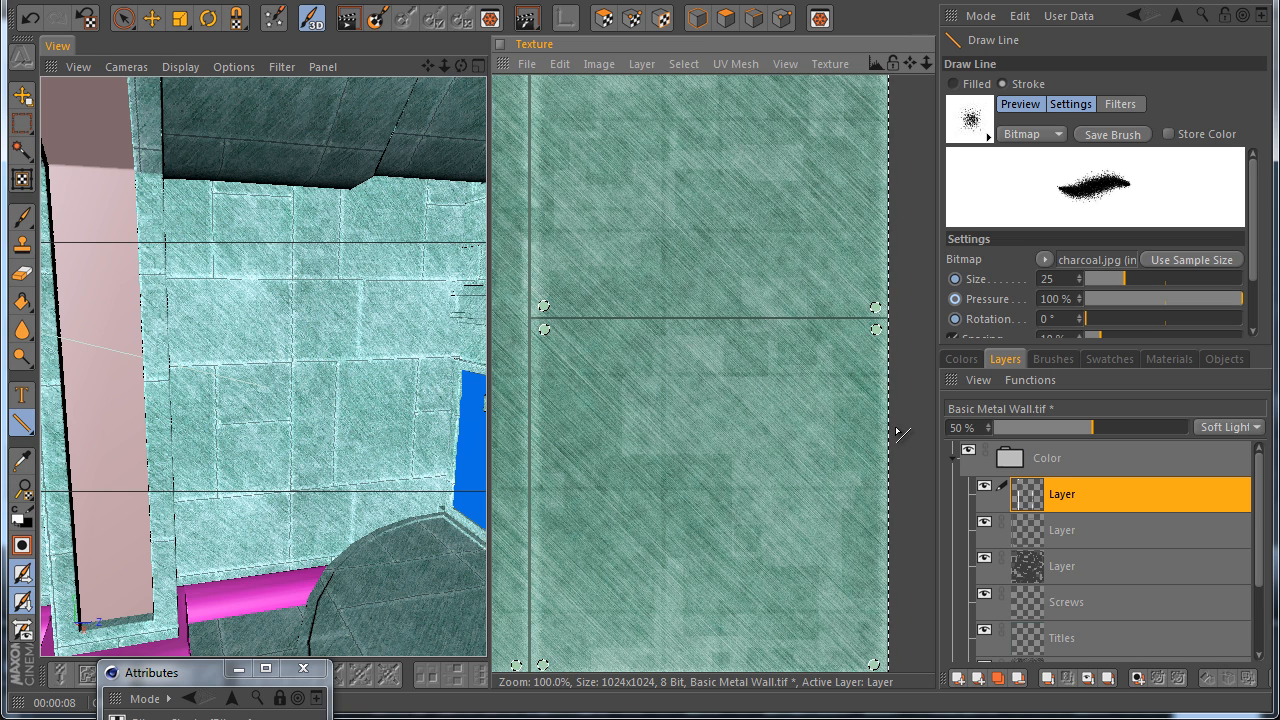
left_click_drag(531, 320, 884, 316, "shift")
scroll(884, 316, "down", 3)
scroll(794, 337, "up", 2)
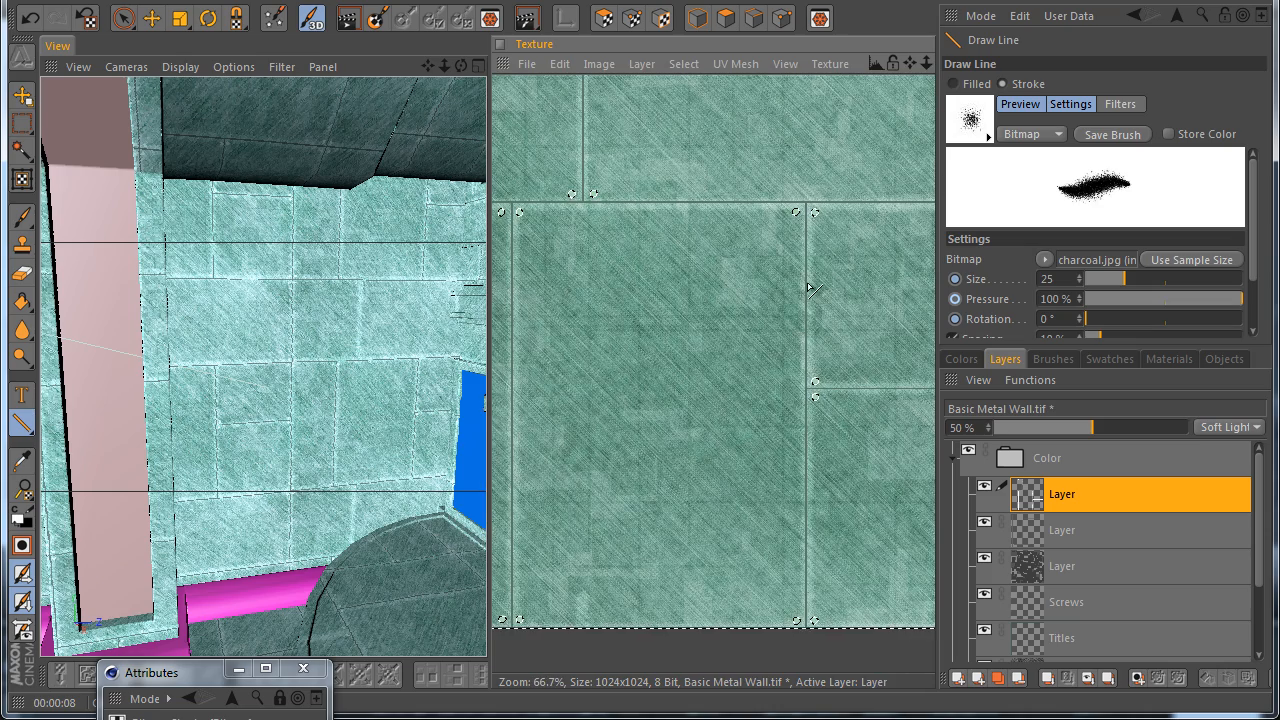
left_click_drag(808, 279, 808, 353)
scroll(833, 381, "down", 2)
scroll(794, 357, "up", 1)
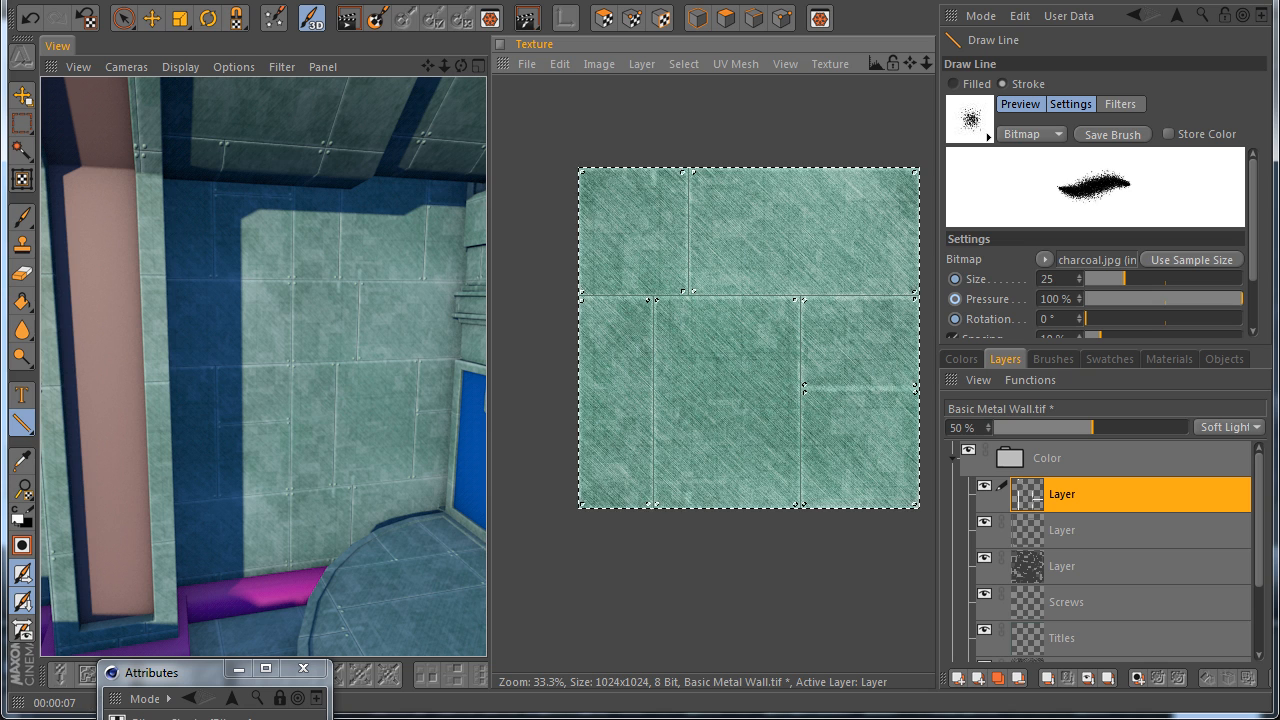
Set the opacity of the white seam highlight layer to 70%
double_click(964, 427)
type("70")
key("Return")
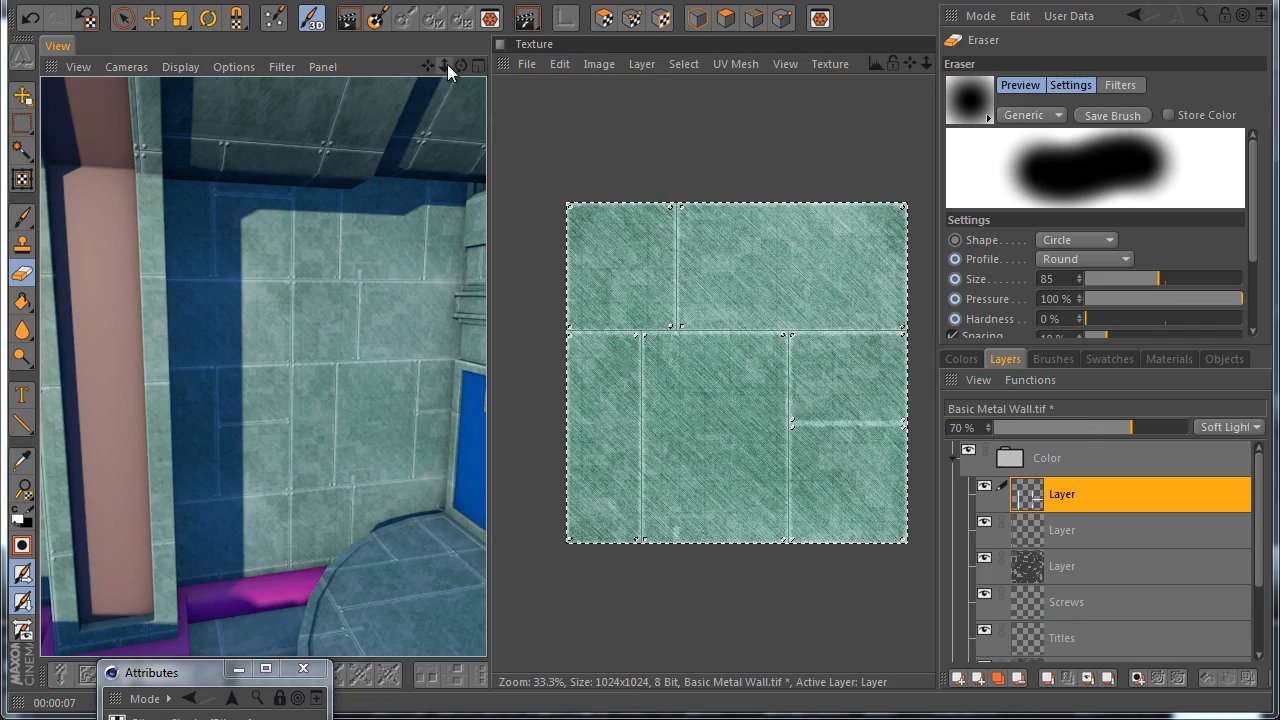
left_click_drag(447, 66, 487, 410)
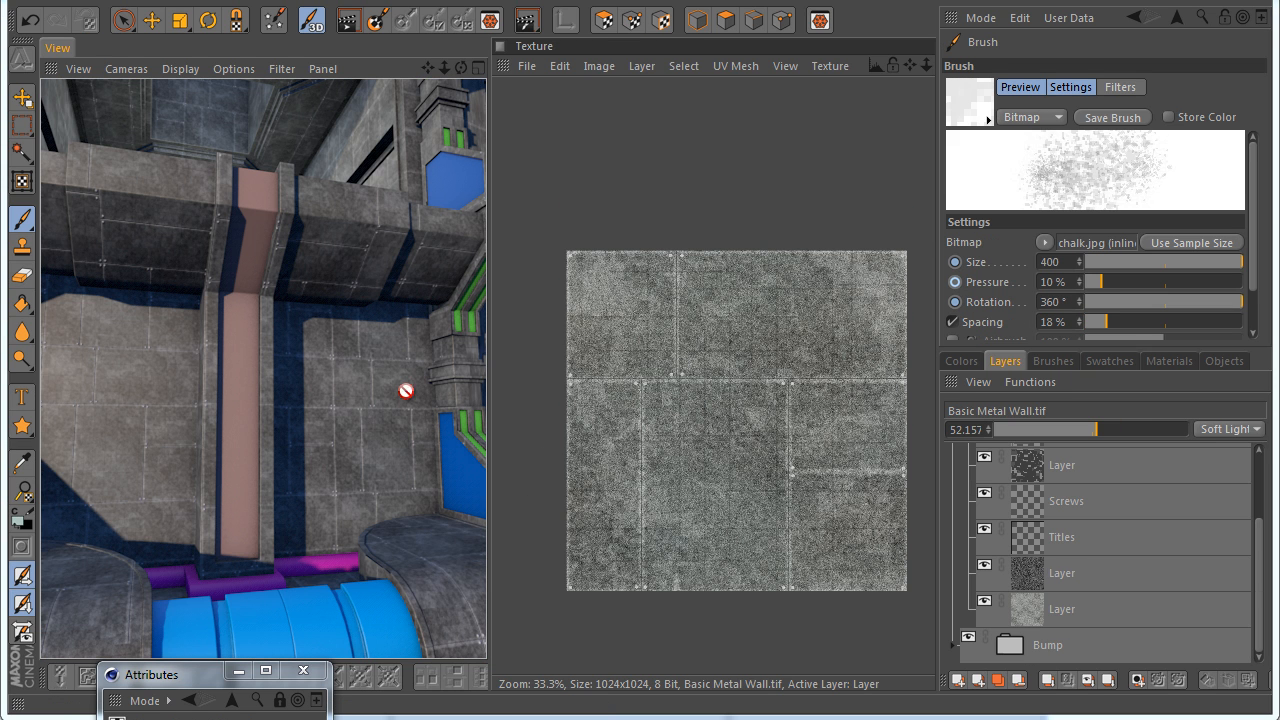
Clear all painted content from the bottom layer of the Color set
left_click_drag(911, 65, 935, 65)
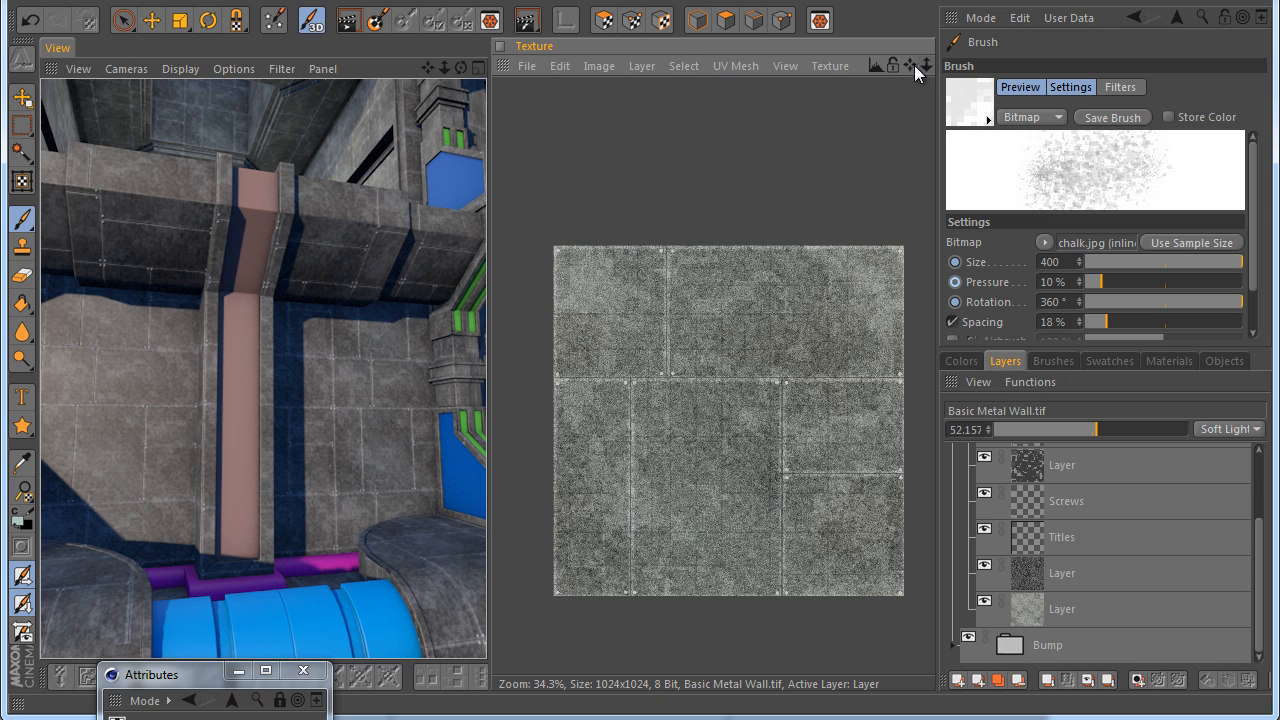
left_click(1048, 610)
key("ctrl+a")
key("Delete")
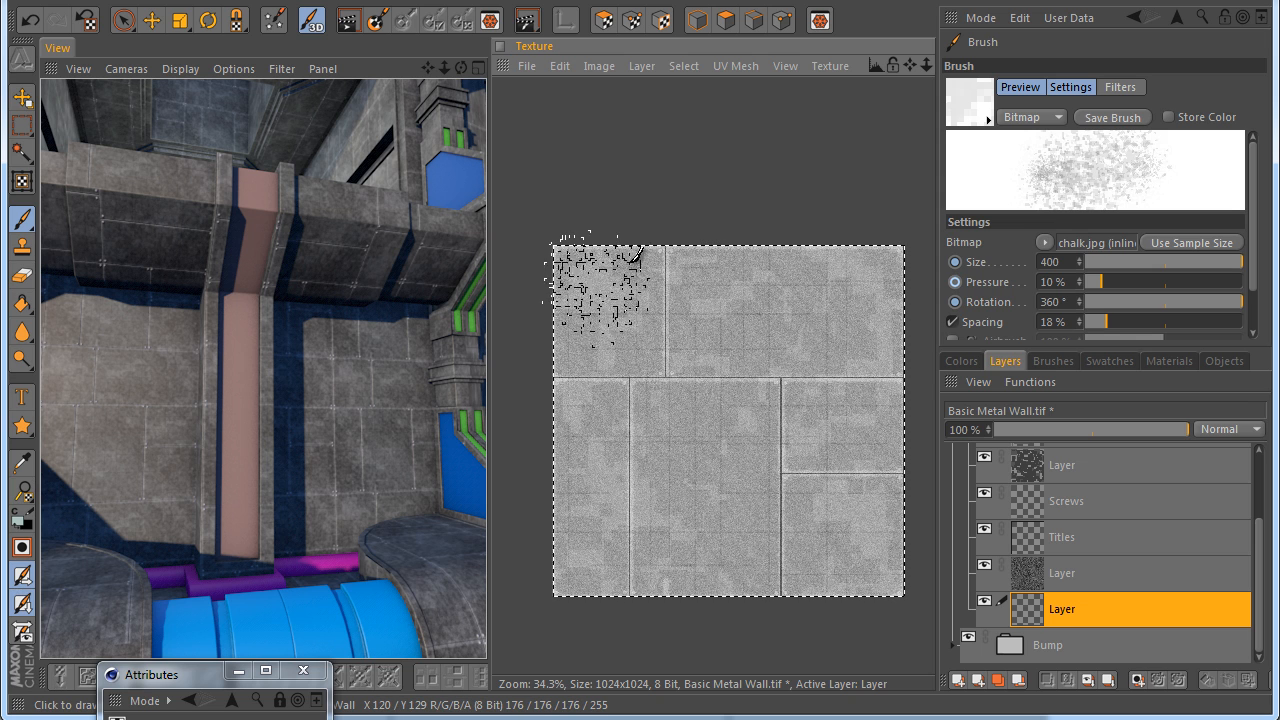
Repaint the emptied base layer with large chalk strokes, ending with the dark grey RGB 107, 109, 108
left_click(968, 363)
mouse_move(1010, 512)
left_mouse_down()
mouse_move(981, 523)
mouse_move(988, 543)
left_mouse_up()
mouse_move(860, 520)
left_mouse_down()
mouse_move(503, 486)
mouse_move(671, 286)
mouse_move(685, 597)
mouse_move(879, 280)
mouse_move(748, 538)
mouse_move(862, 358)
left_mouse_up()
left_click(985, 508)
left_click_drag(983, 508, 957, 497)
mouse_move(740, 460)
left_mouse_down()
mouse_move(541, 268)
mouse_move(779, 556)
left_mouse_up()
left_click_drag(1000, 528, 973, 526)
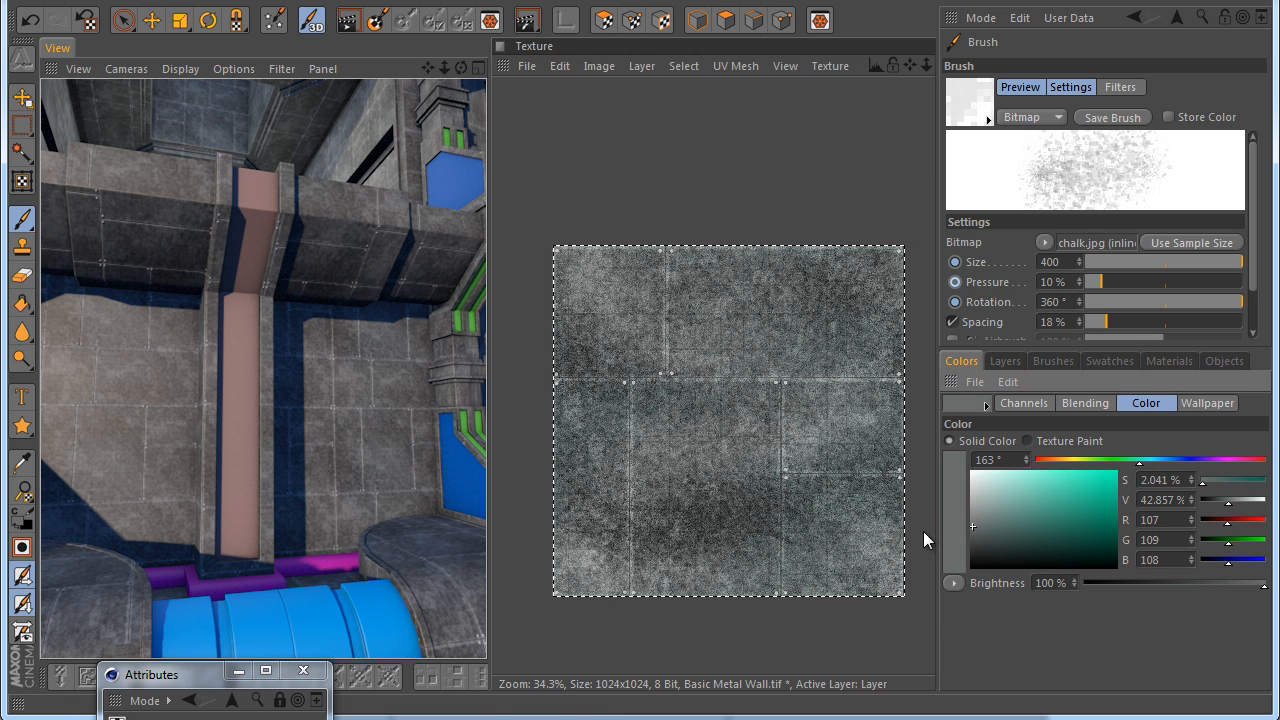
left_click_drag(783, 517, 580, 323)
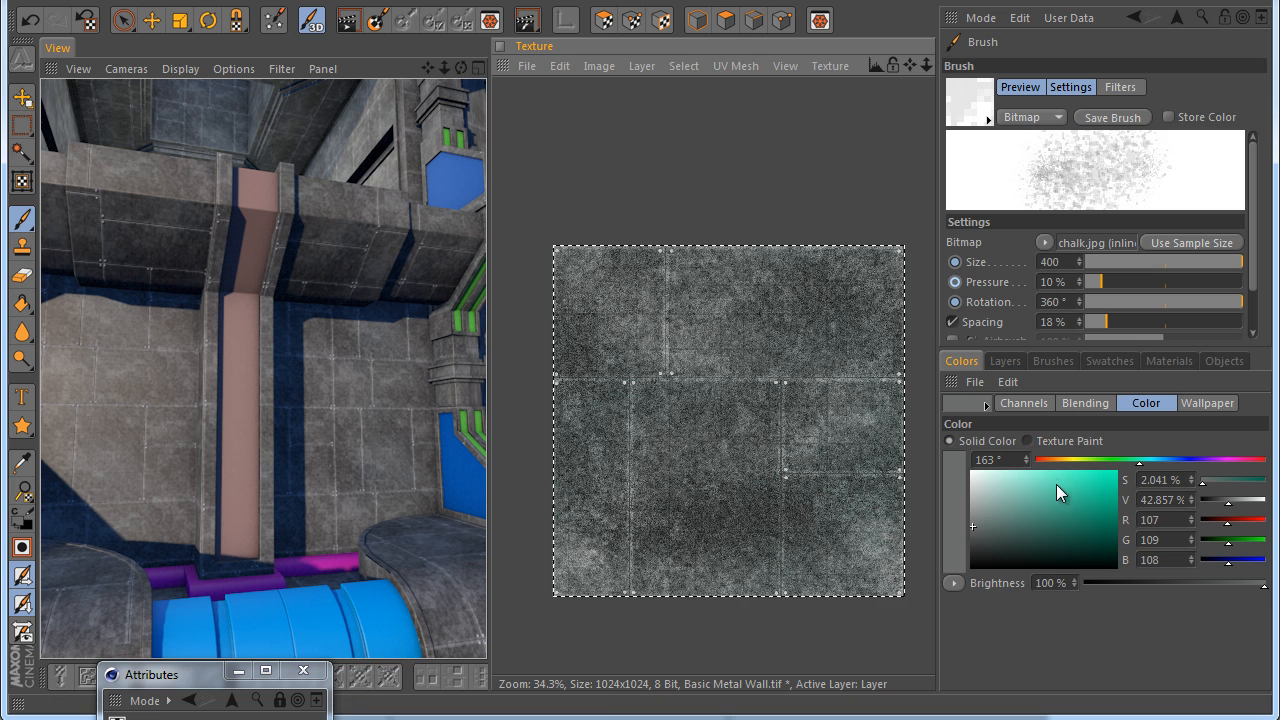
Mottle the base layer with chalk strokes in teal-greys, warm brownish greys such as RGB 200, 188, 184, and neutral grey RGB 187, 187, 187
left_click(991, 509)
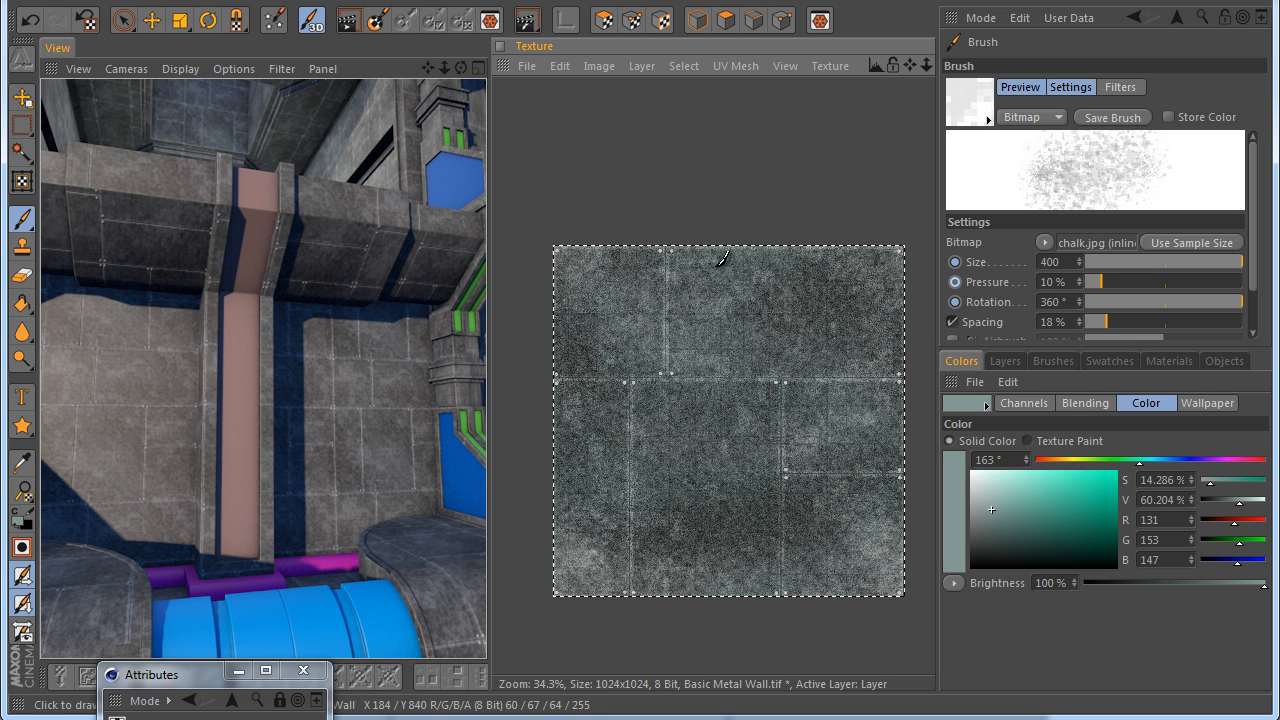
left_click(988, 500)
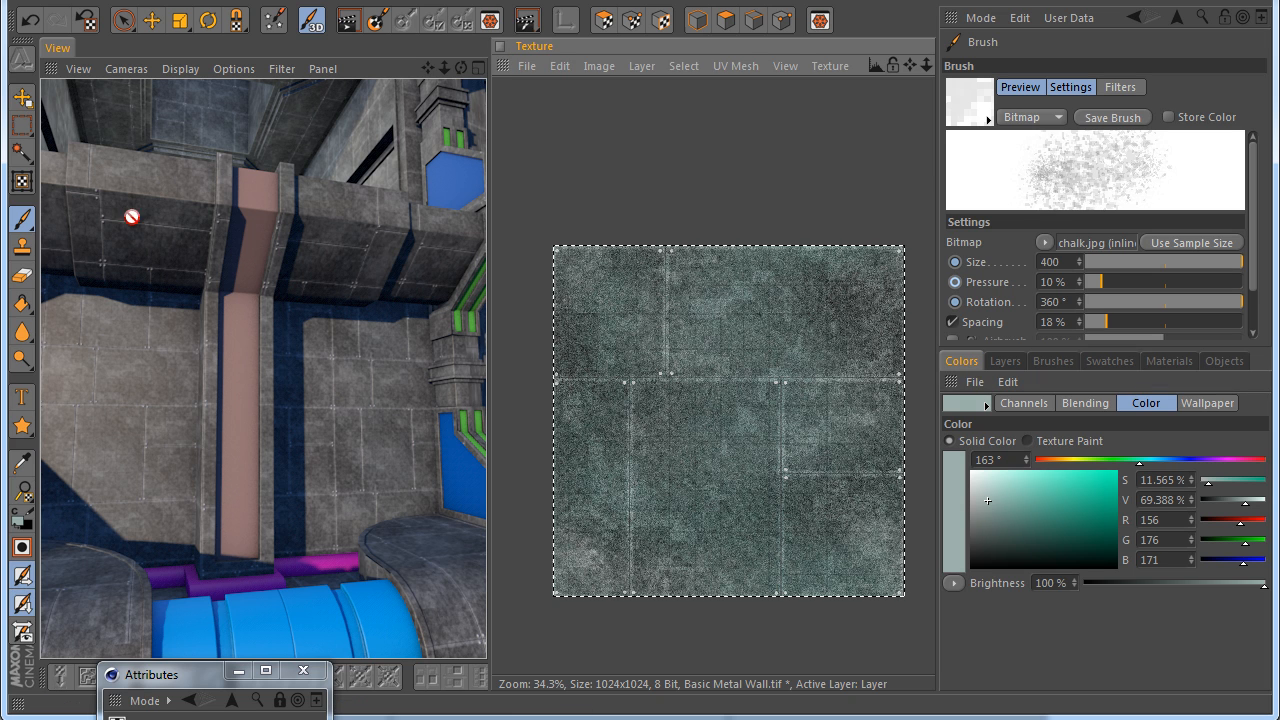
left_click(1047, 461)
left_click(987, 516)
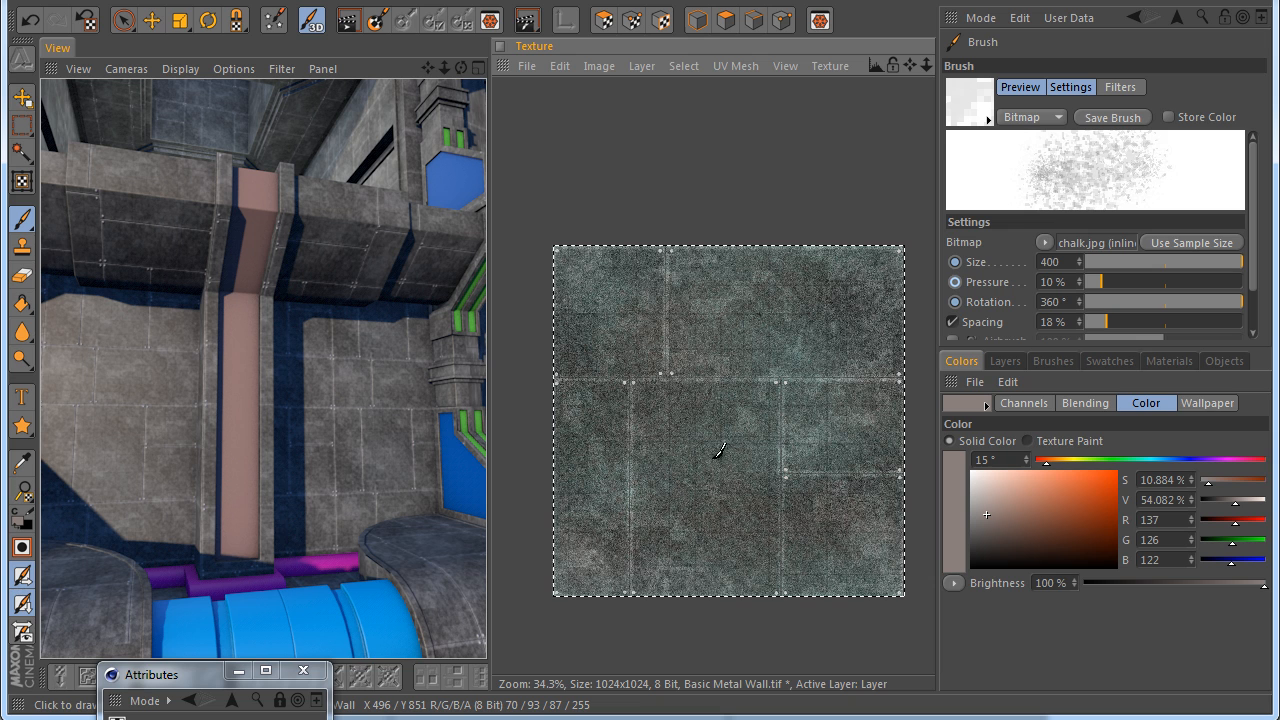
left_click(982, 491)
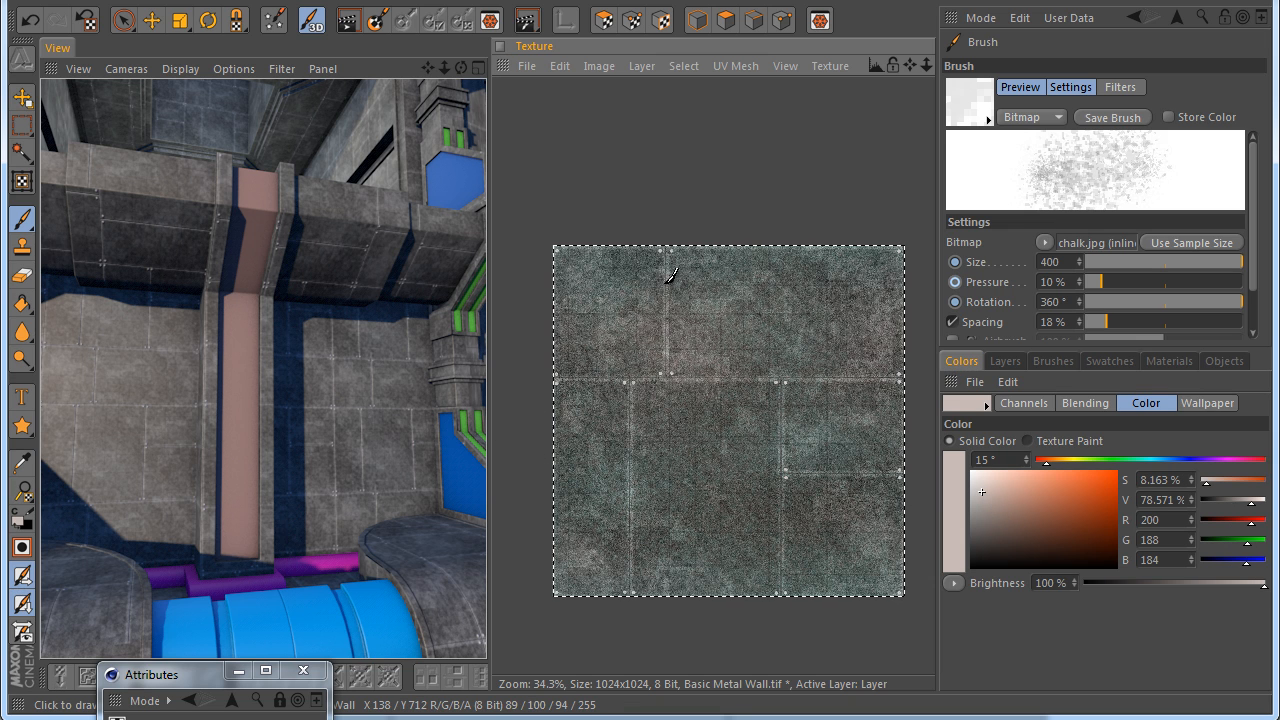
mouse_move(973, 482)
left_mouse_down()
mouse_move(959, 482)
mouse_move(965, 497)
left_mouse_up()
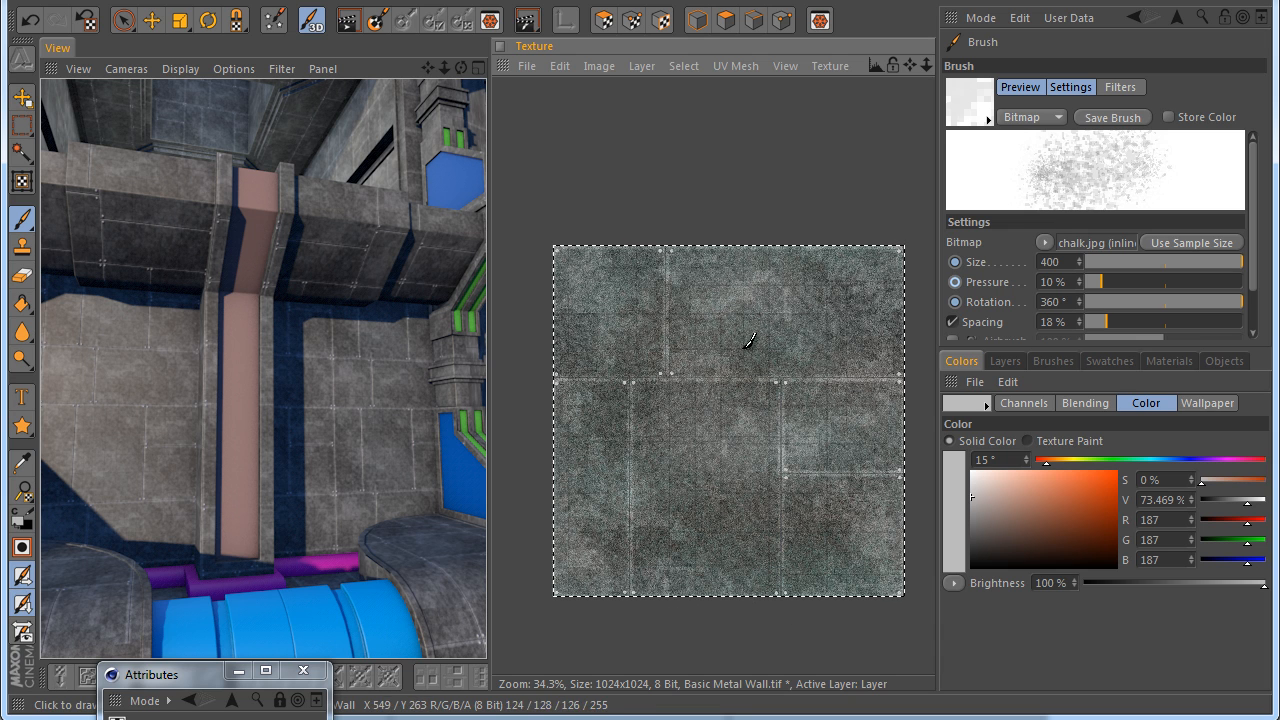
left_click(1011, 363)
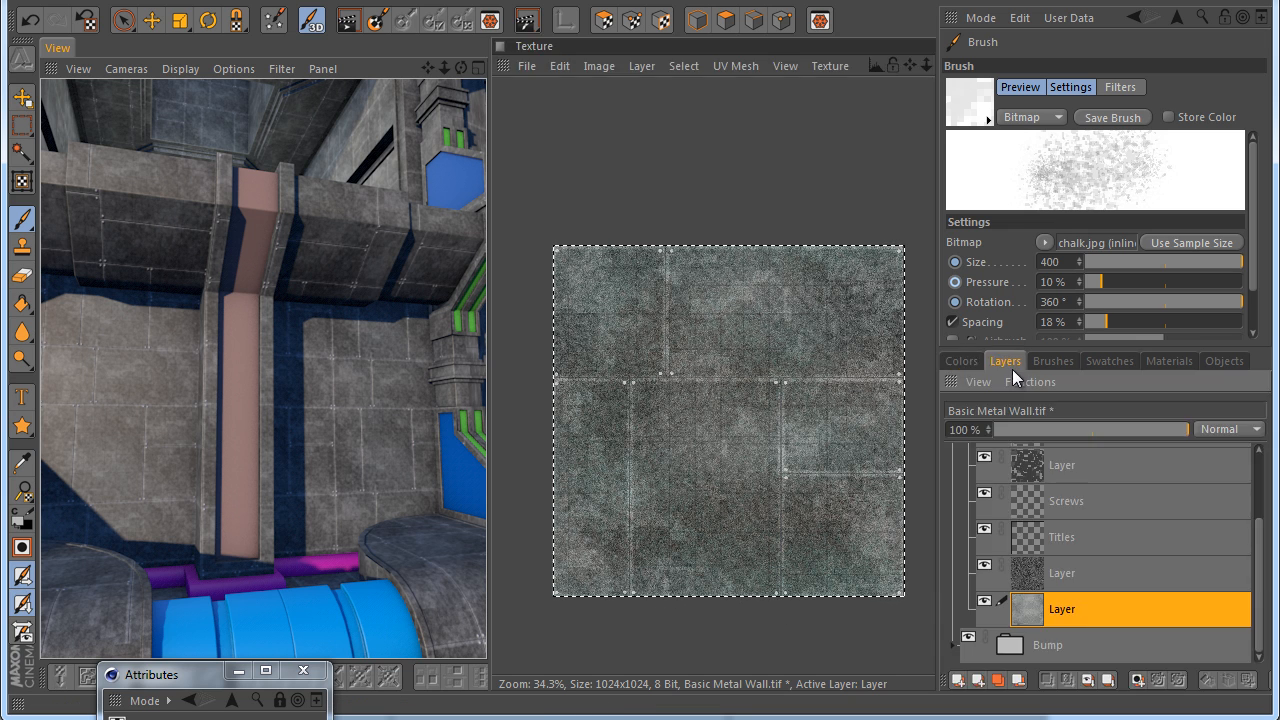
left_click(1046, 539)
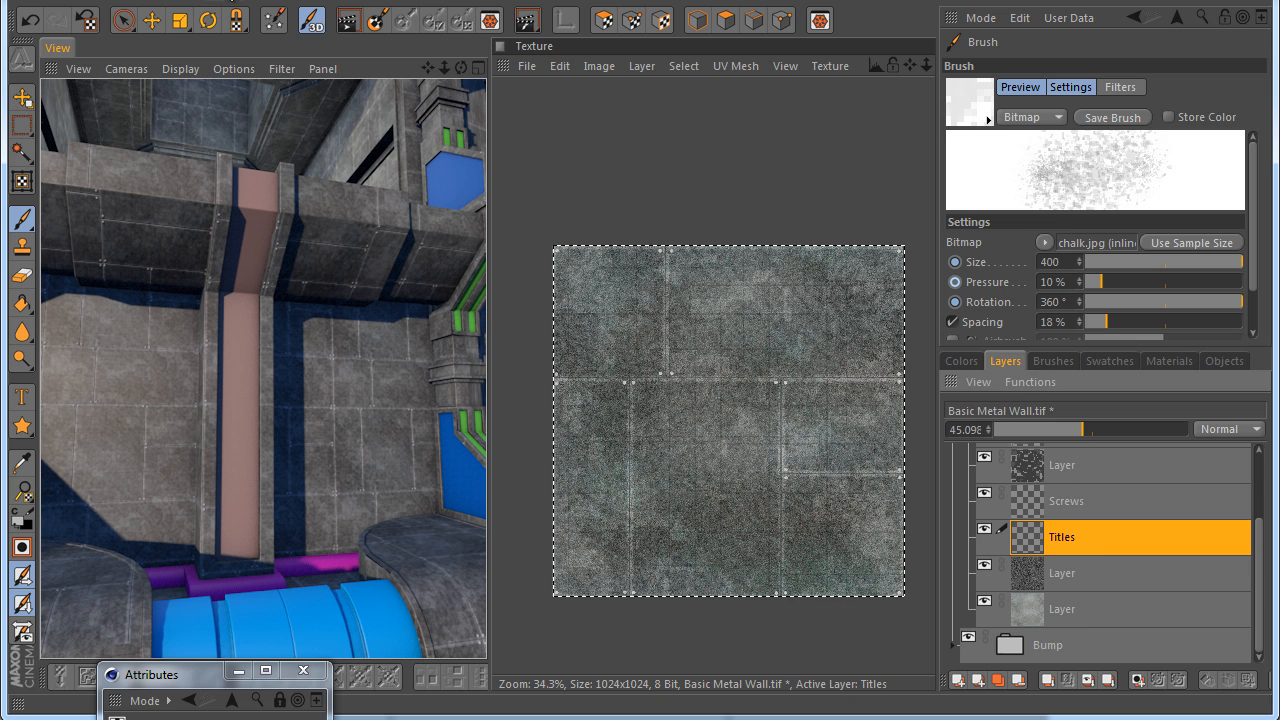
left_click(228, 1)
mouse_move(242, 67)
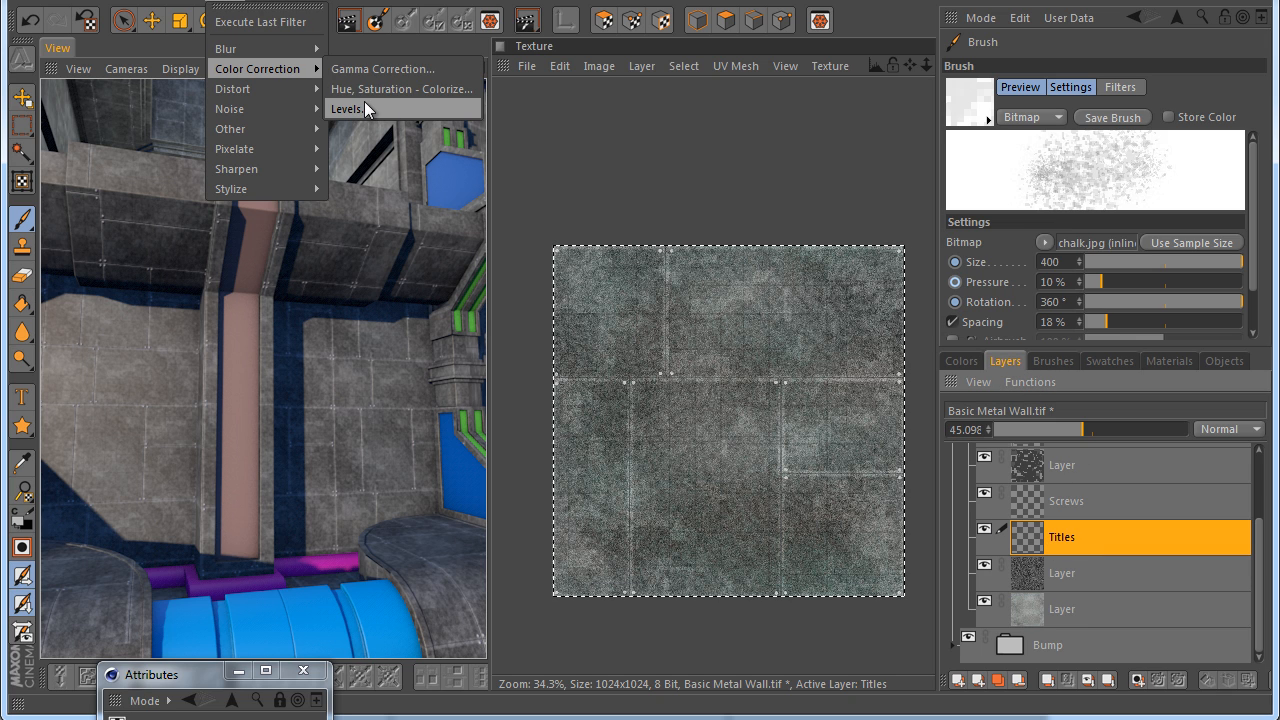
left_click(688, 304)
Revert the Basic Metal Wall texture to its saved version
scroll(666, 242, "up", 2)
scroll(697, 302, "down", 2)
scroll(700, 310, "up", 2)
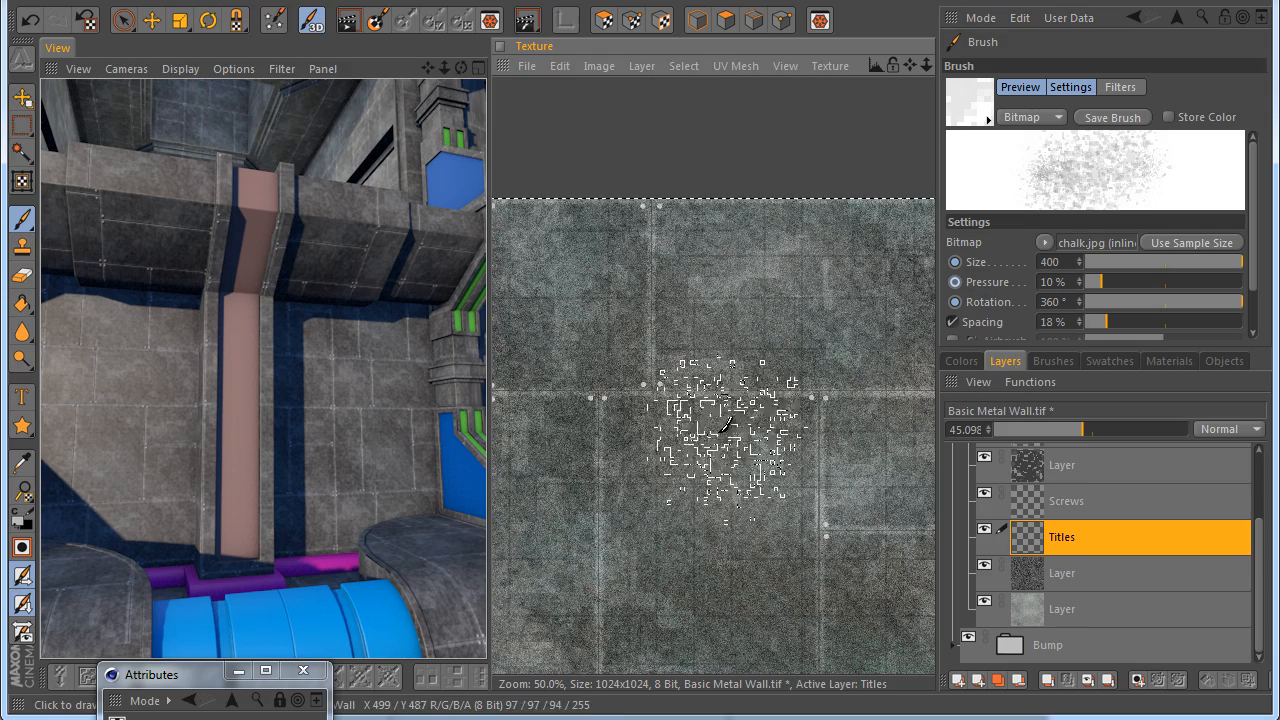
scroll(665, 340, "down", 2)
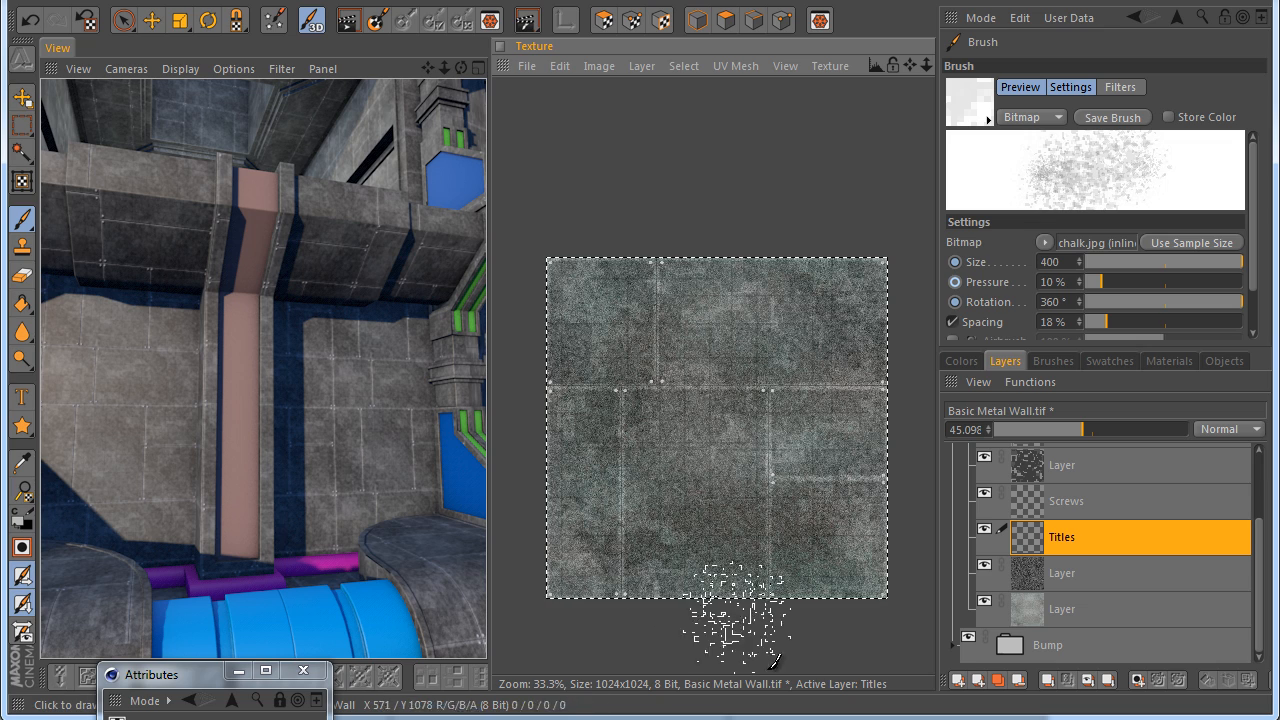
left_click(526, 65)
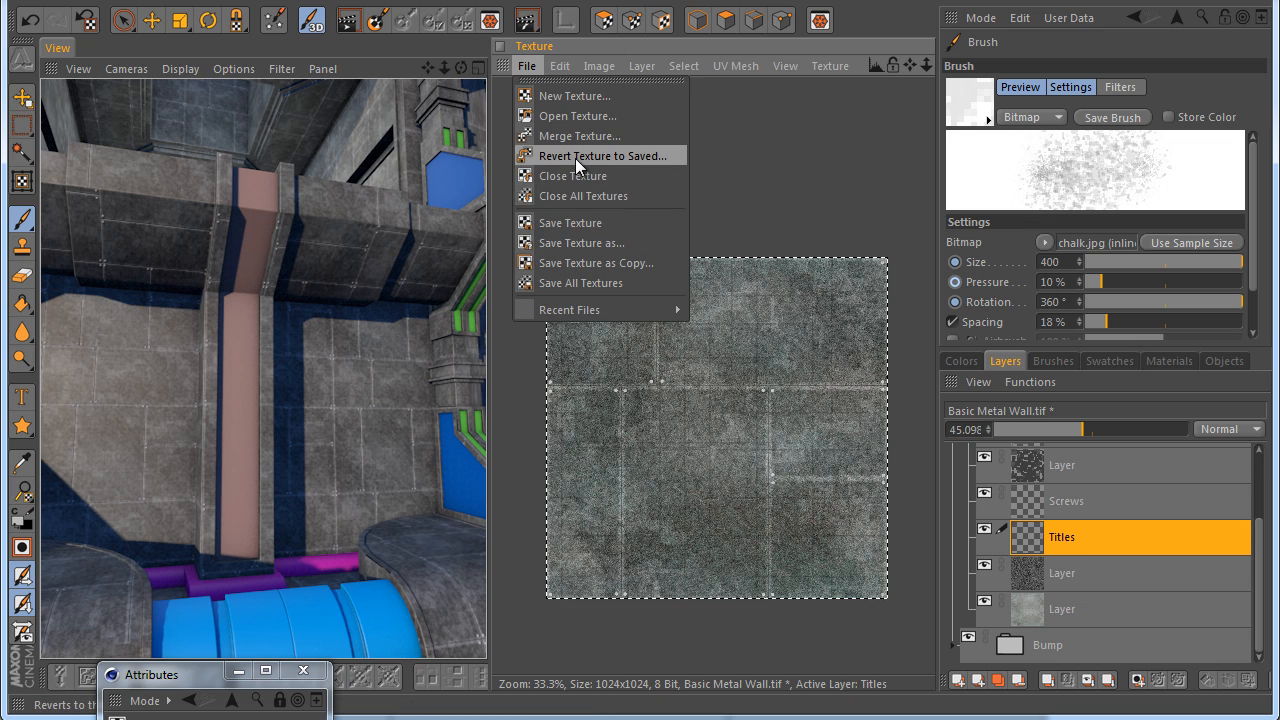
left_click(576, 157)
left_click(668, 506)
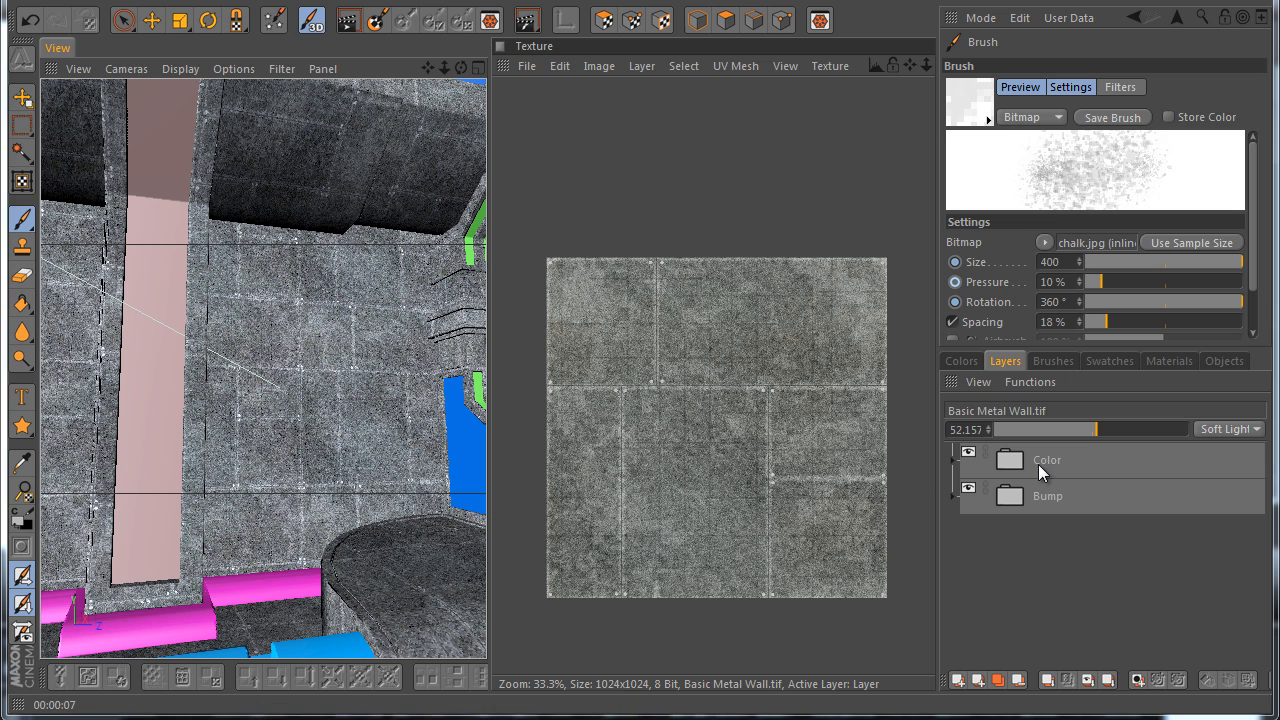
Merge a duplicate of the Color set into a single layer, with the original Color and Bump sets hidden
left_click(1038, 464)
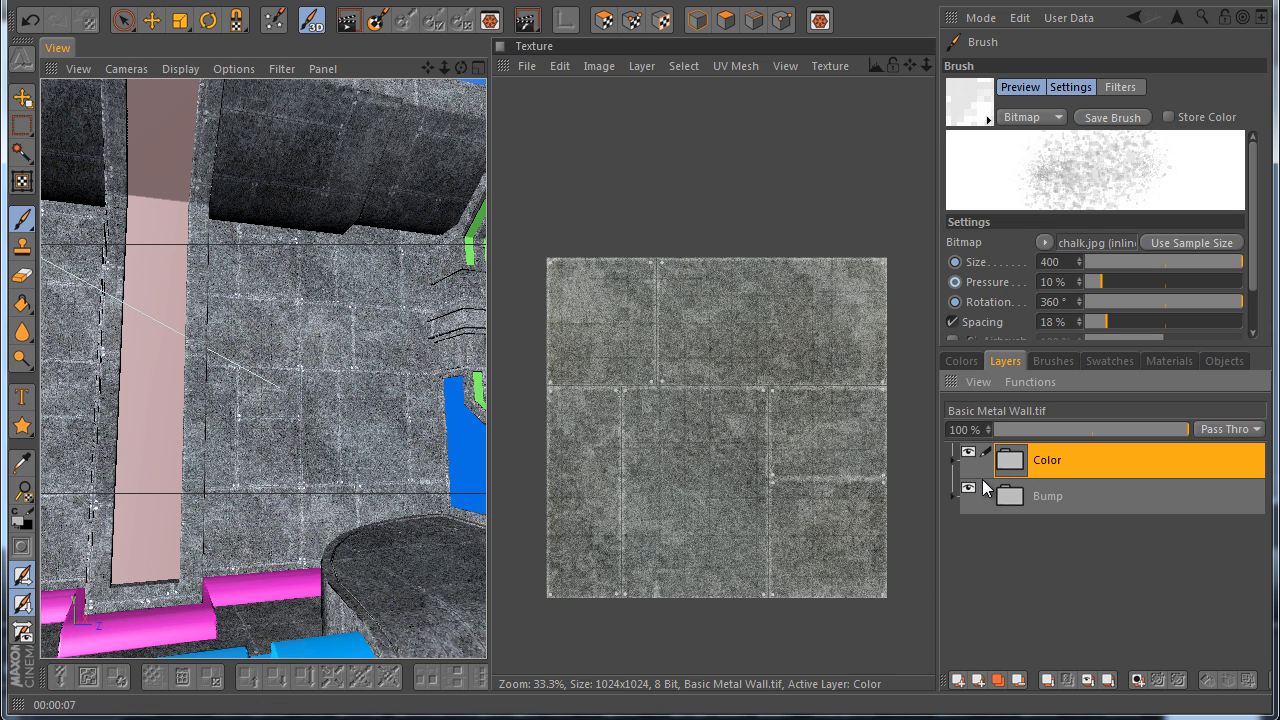
left_click(997, 680)
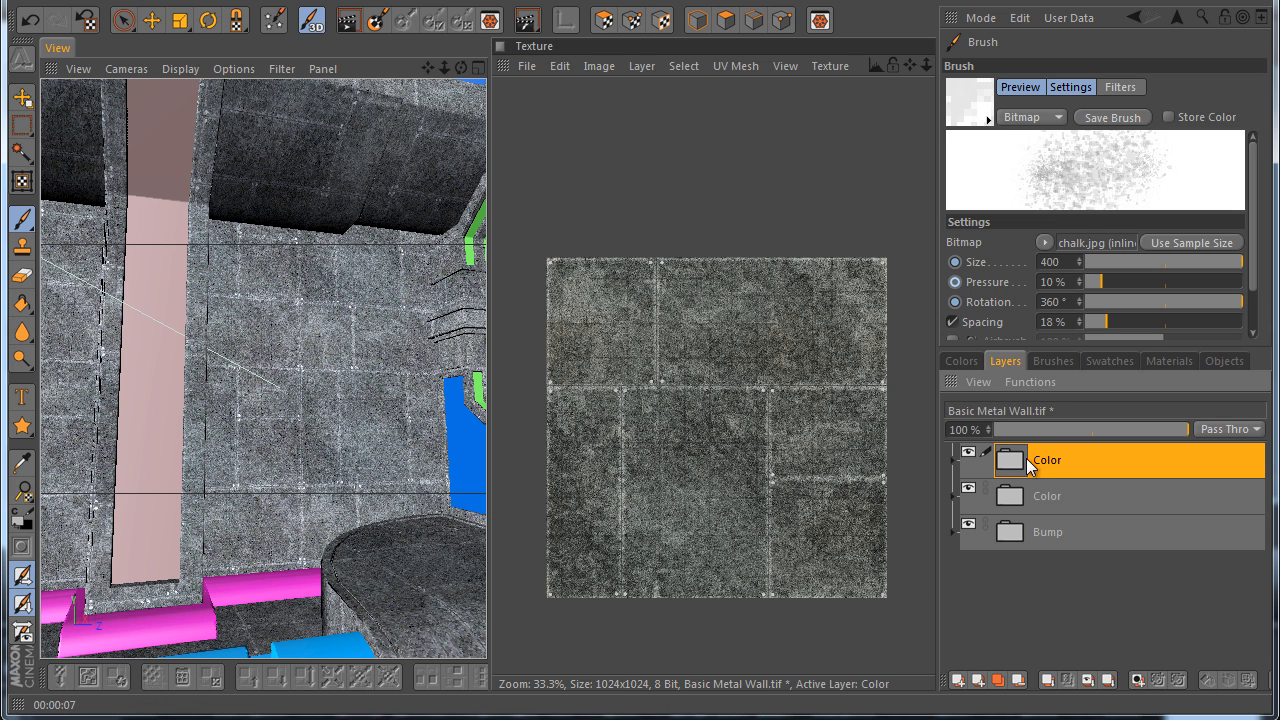
left_click(970, 500)
left_click(969, 524)
left_click(1090, 682)
Raise the merged layer's contrast with Levels, using input levels 0, 0.34 and 132 and output levels 18 and 243
left_click(236, 3)
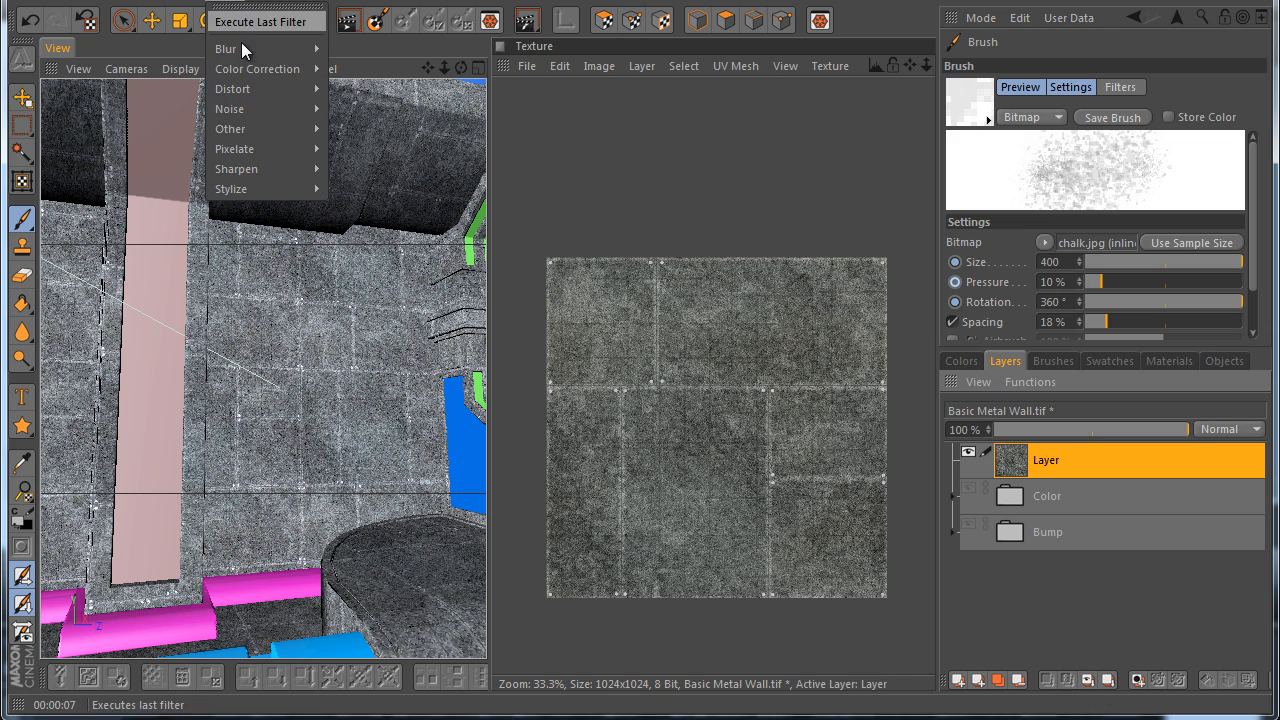
mouse_move(243, 64)
left_click(344, 106)
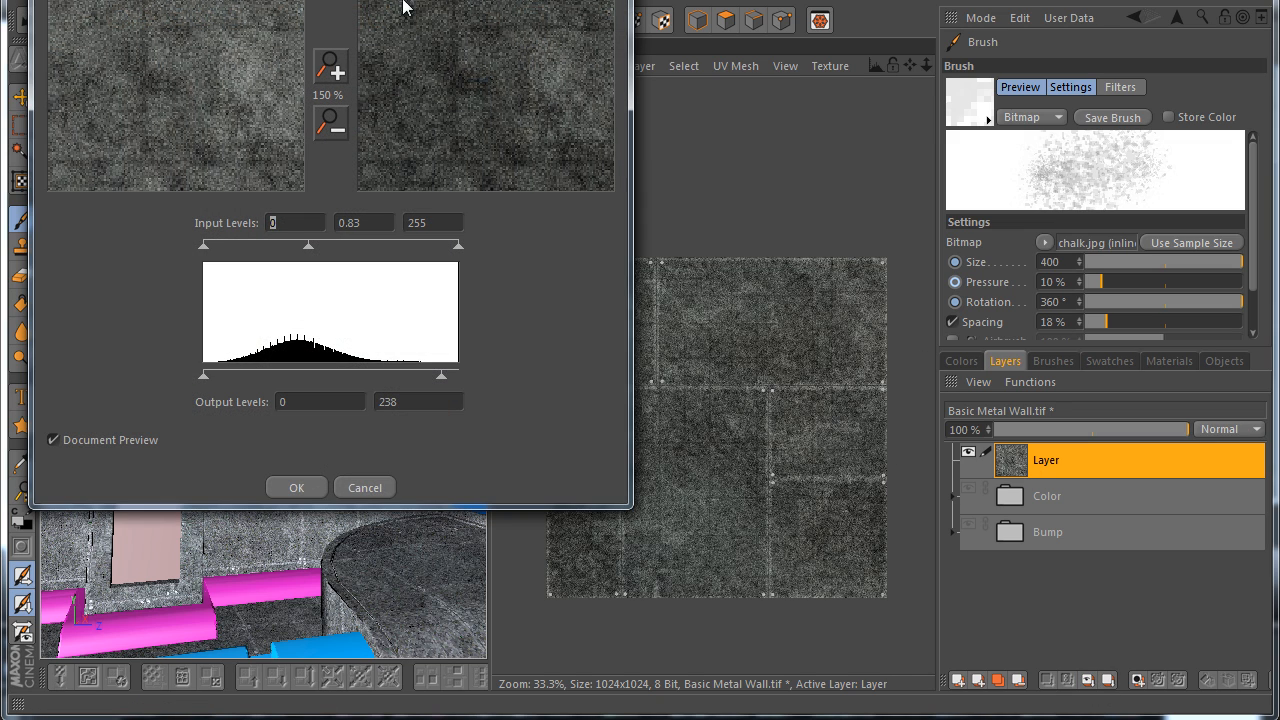
left_click_drag(494, 340, 390, 338)
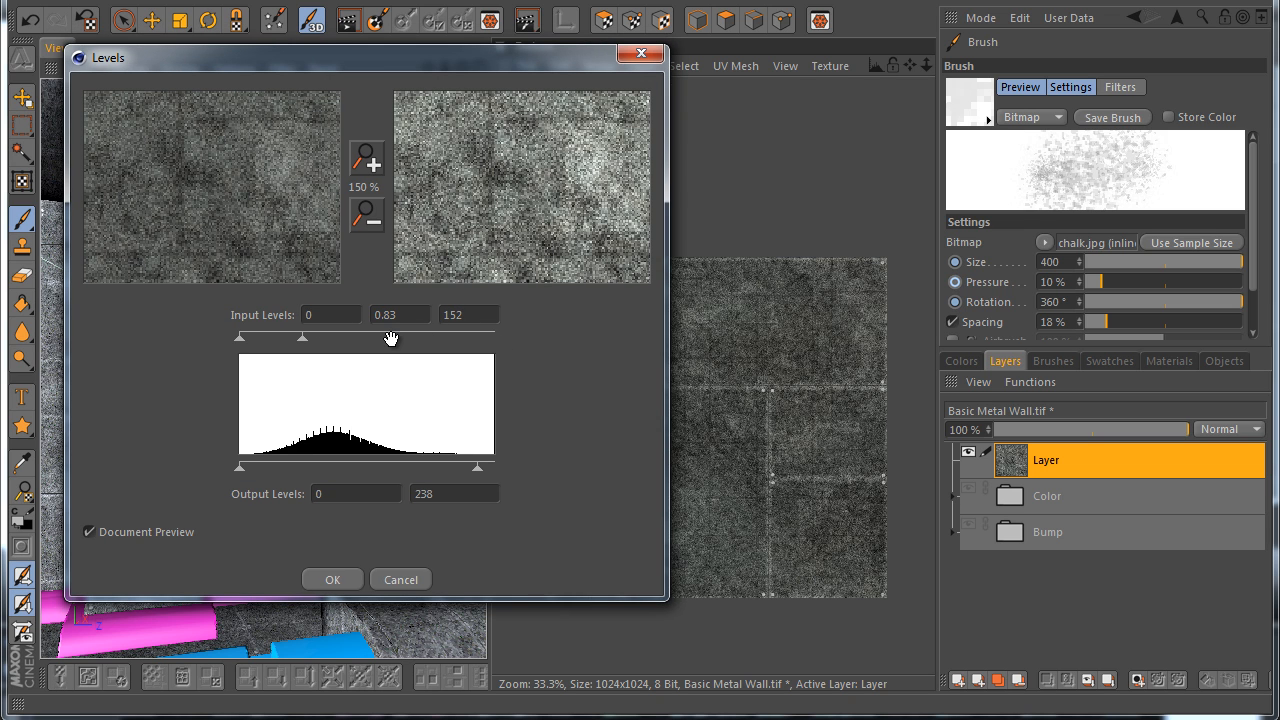
left_click_drag(302, 338, 265, 340)
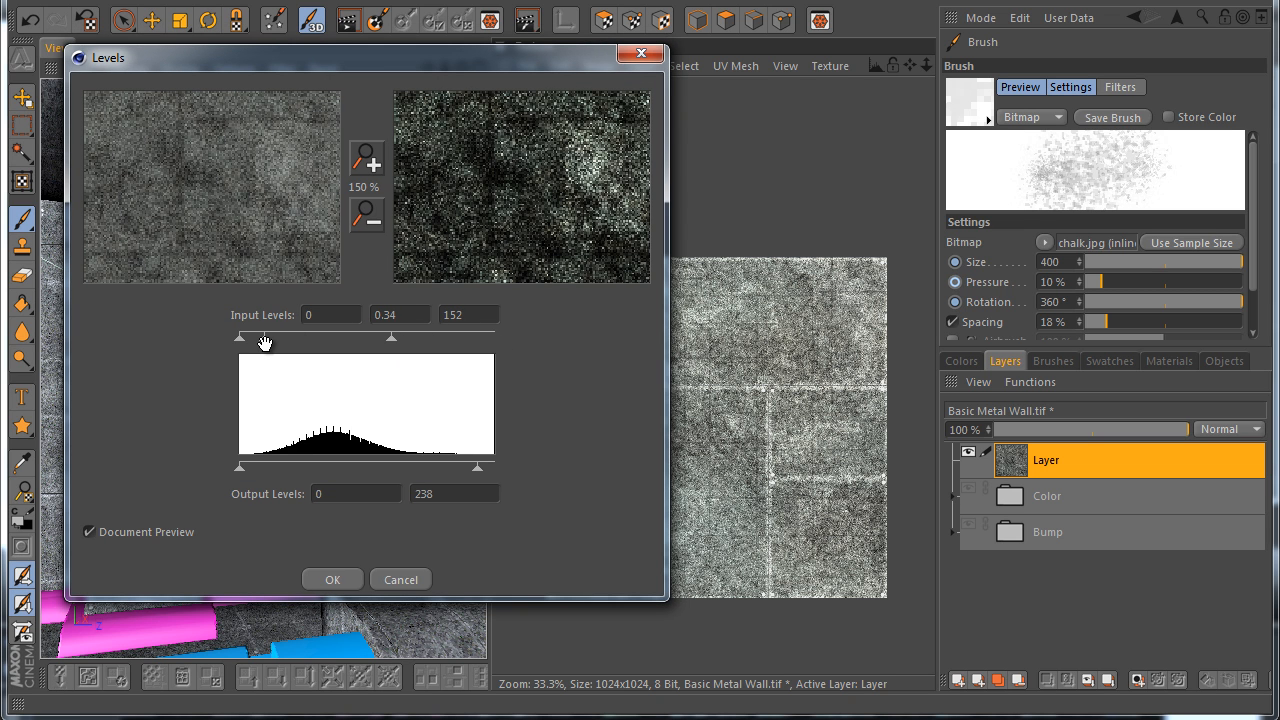
mouse_move(395, 340)
left_mouse_down()
mouse_move(360, 339)
mouse_move(371, 339)
left_mouse_up()
mouse_move(463, 467)
left_mouse_down()
mouse_move(423, 467)
mouse_move(474, 469)
left_mouse_up()
mouse_move(236, 468)
left_mouse_down()
mouse_move(305, 469)
mouse_move(258, 468)
left_mouse_up()
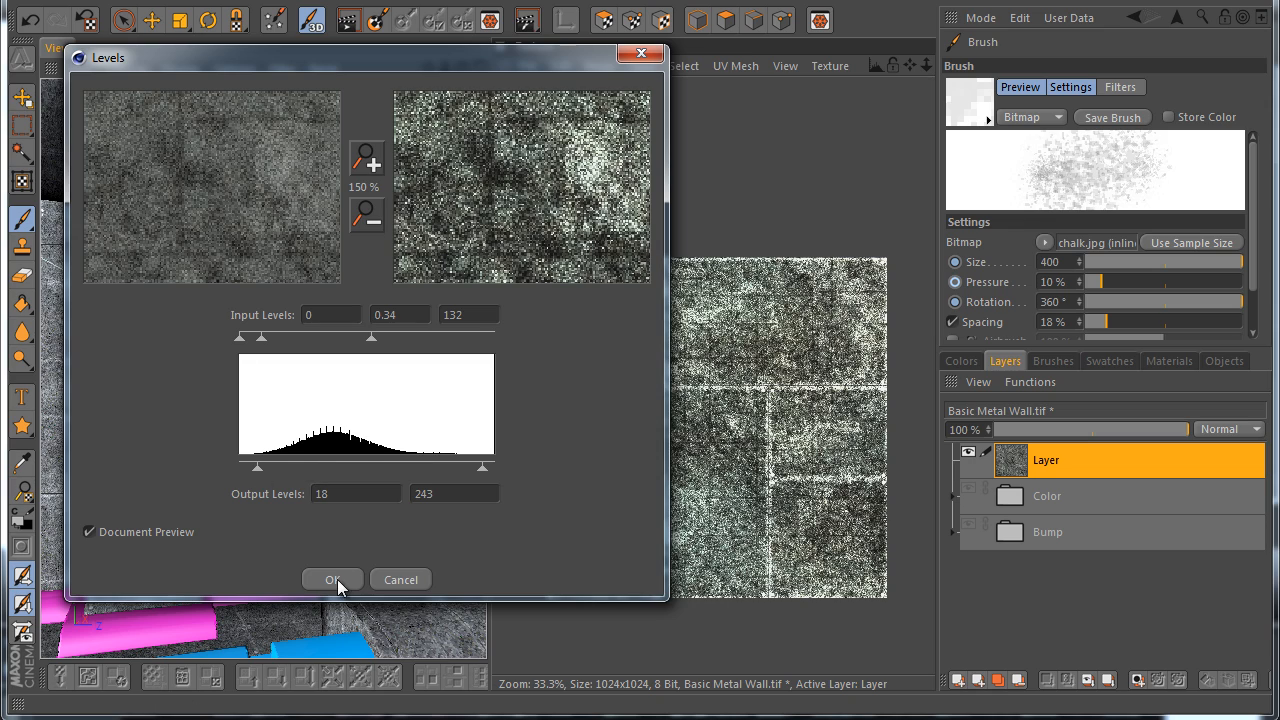
left_click(333, 580)
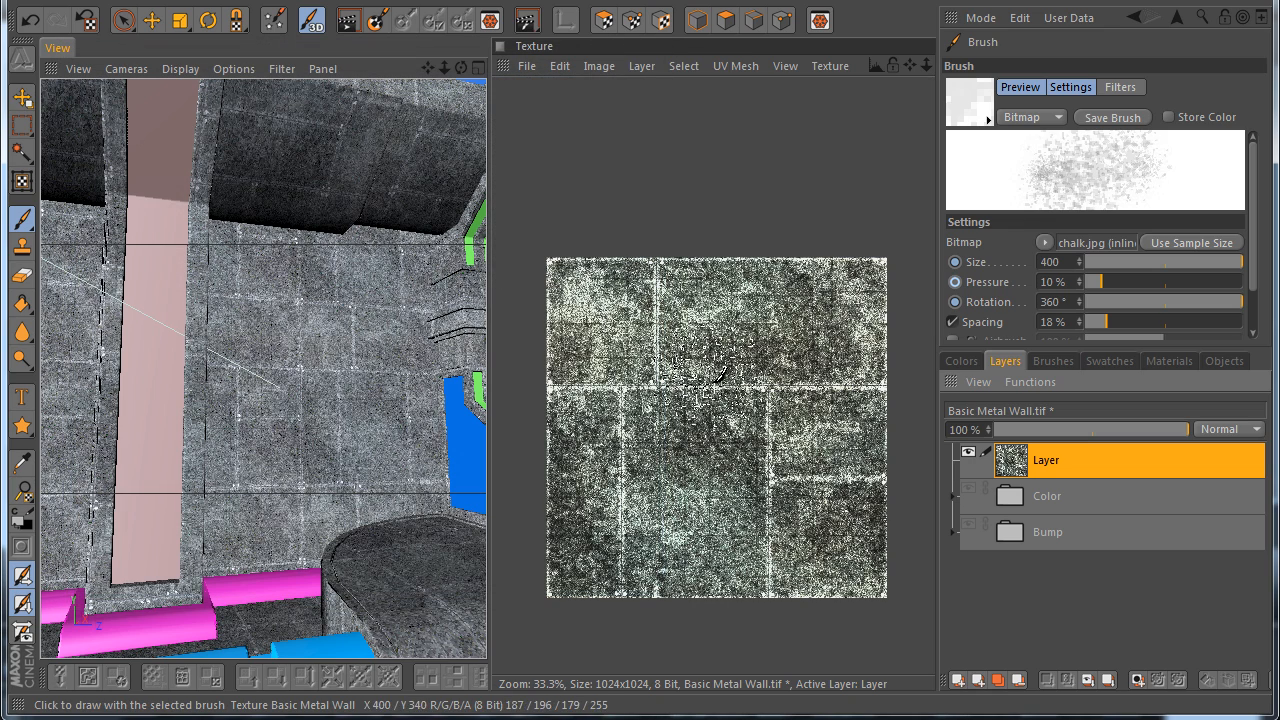
Desaturate the merged layer to pure greyscale with the Hue, Saturation - Colorize filter
left_click(212, 2)
mouse_move(300, 70)
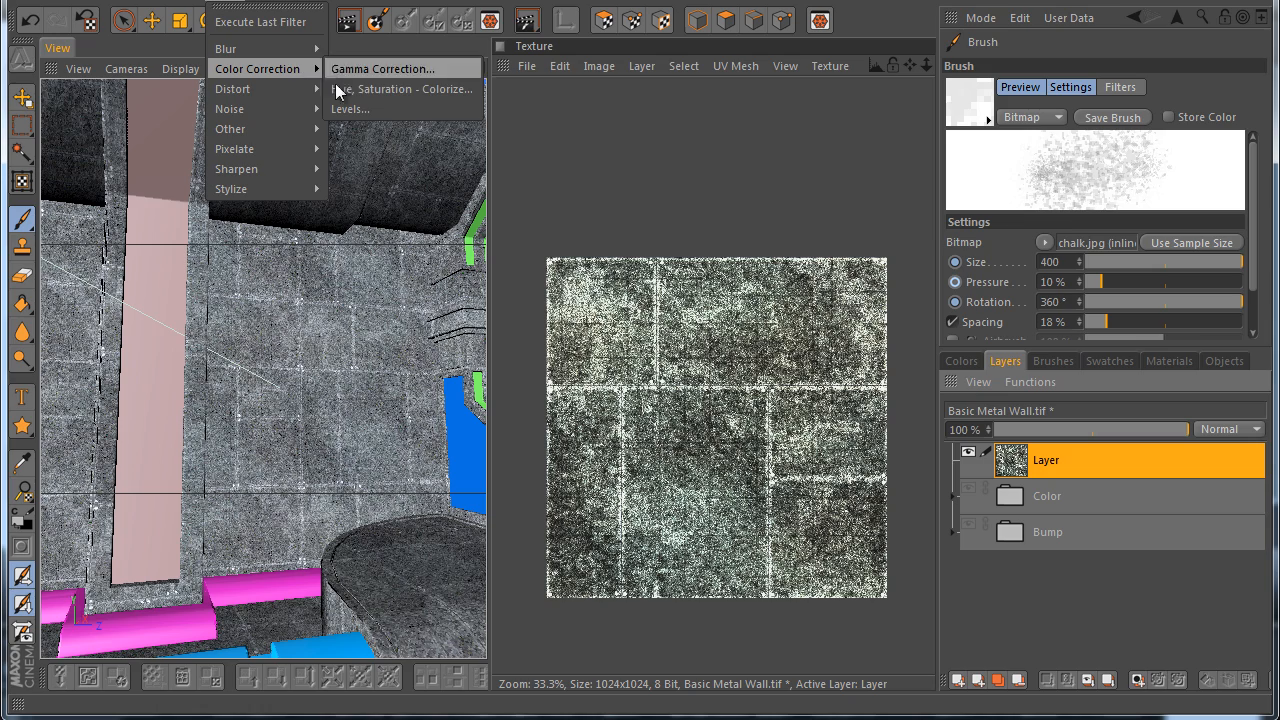
left_click(380, 89)
left_click_drag(370, 268, 397, 266)
left_click_drag(291, 230, 112, 239)
left_click(305, 370)
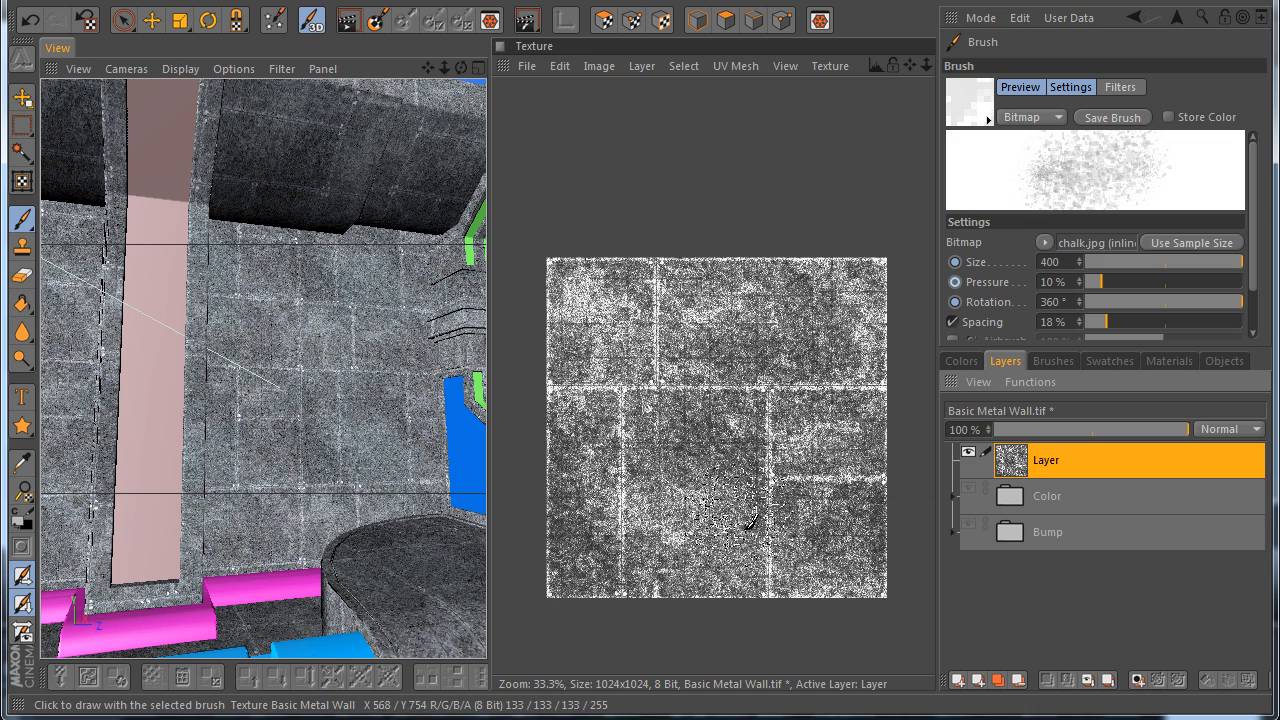
Rename the greyscale layer as Specular and save the texture with the Color and Bump sets shown
double_click(1055, 460)
type("Spe")
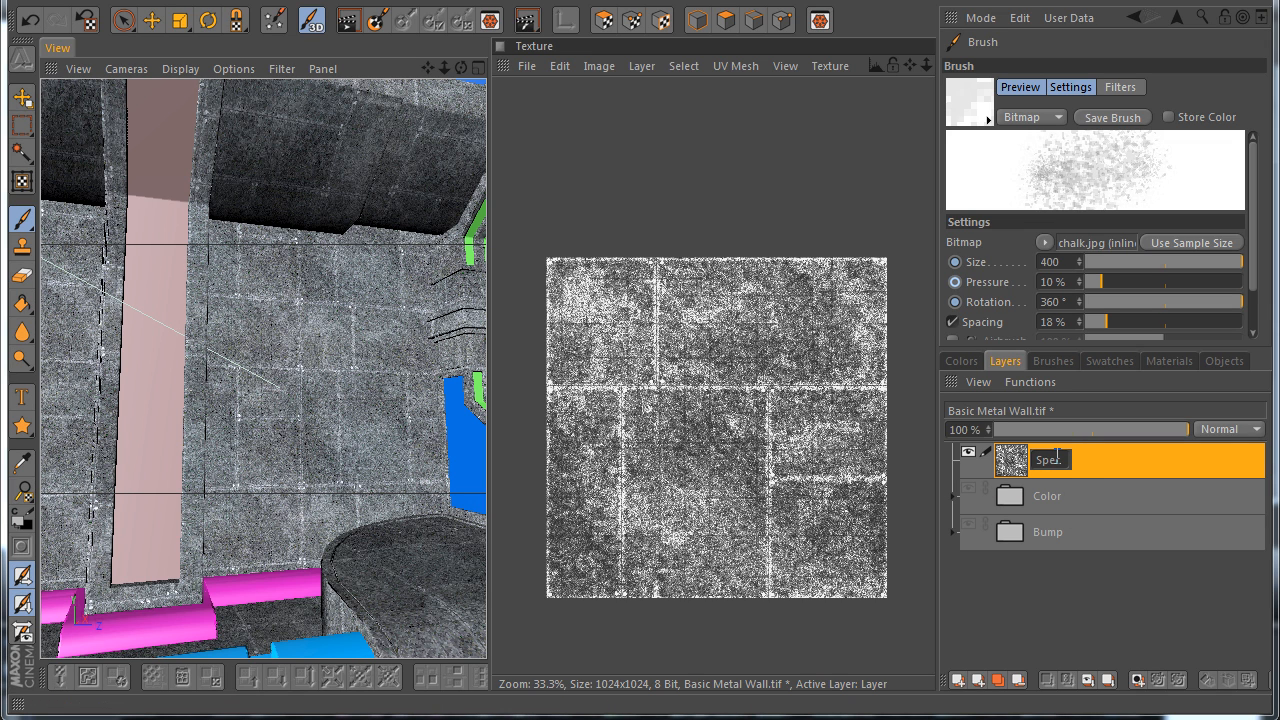
type("cular")
key("Return")
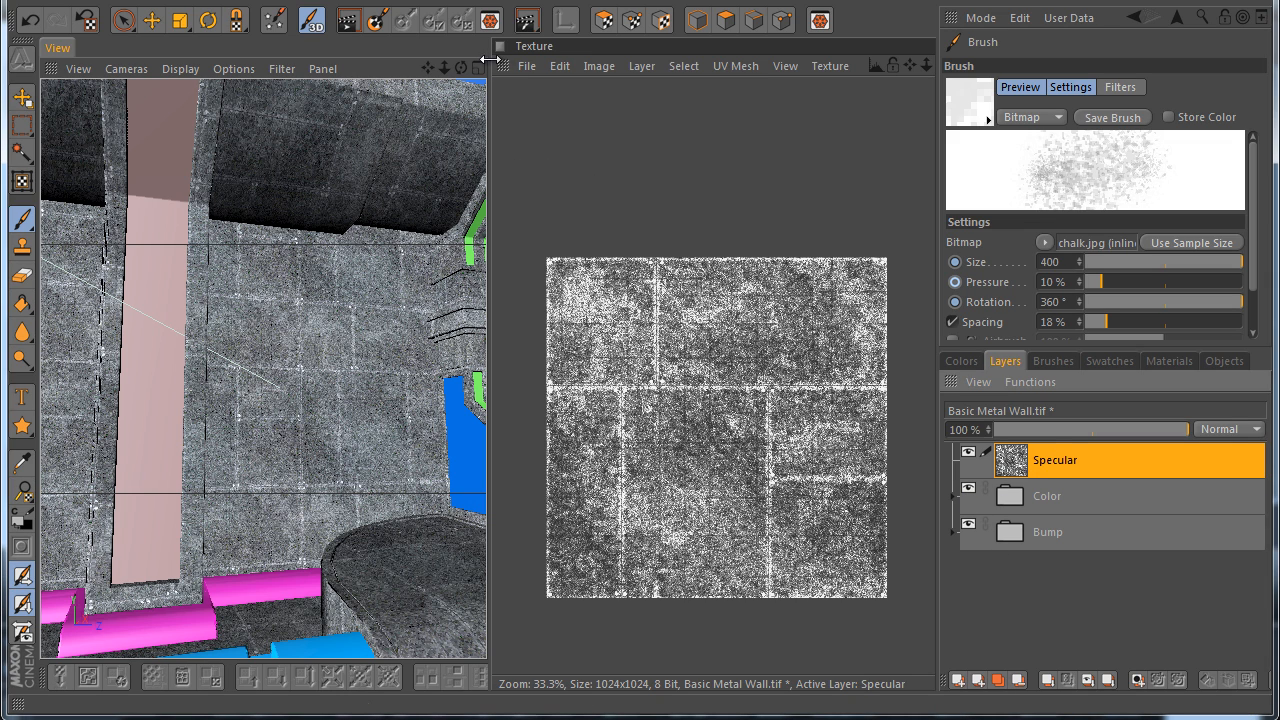
left_click(526, 65)
left_click(550, 220)
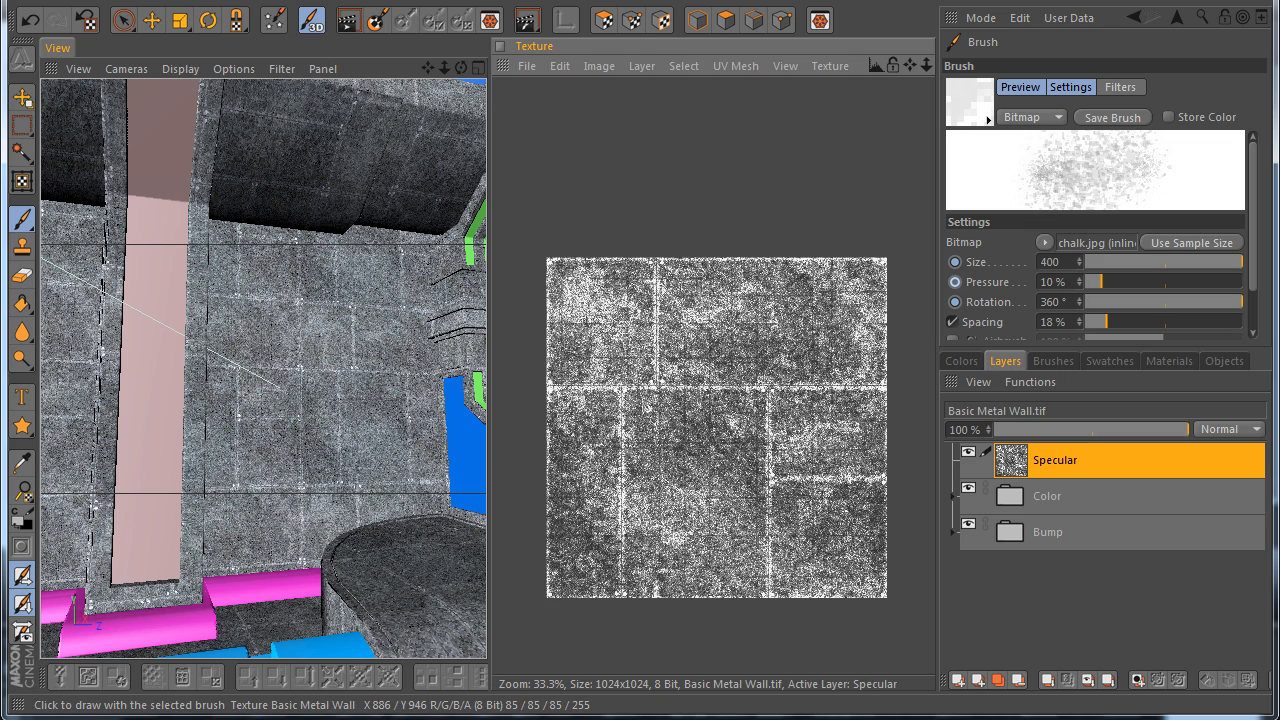
Switch to the MyStadar (User) layout and open the Reflectance channel of the Basic material
left_click(1141, 16)
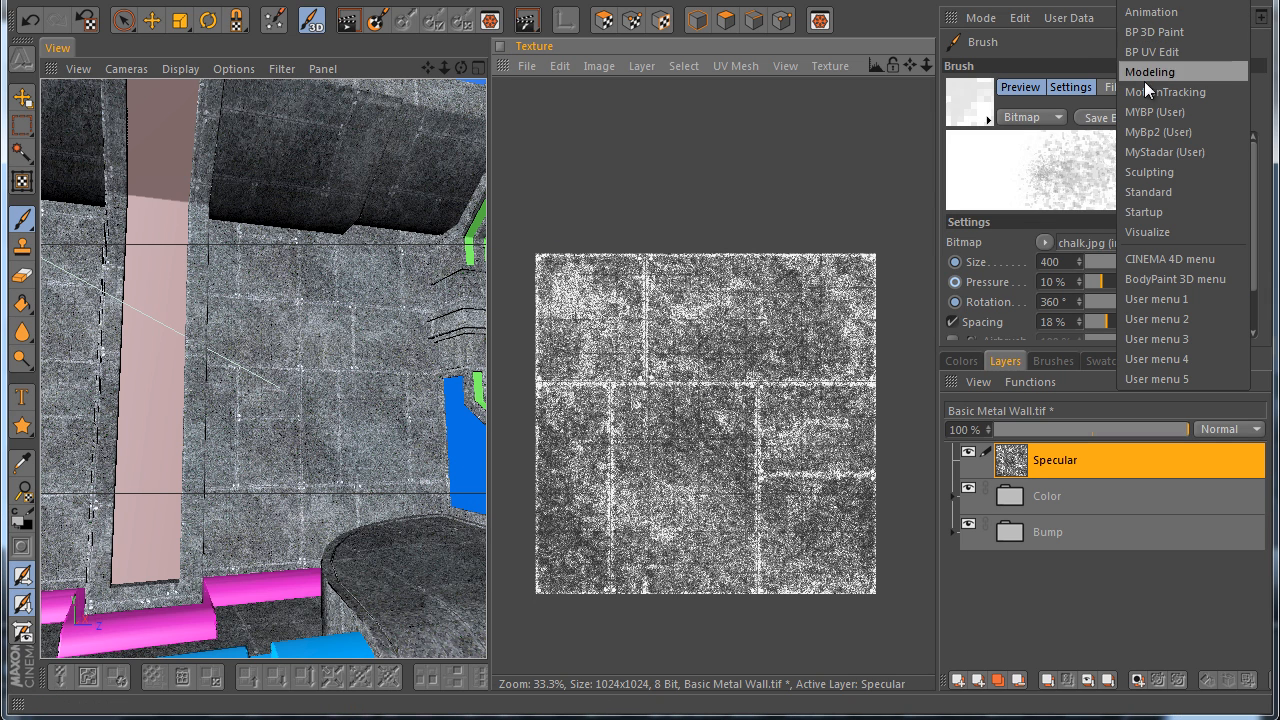
left_click(1154, 147)
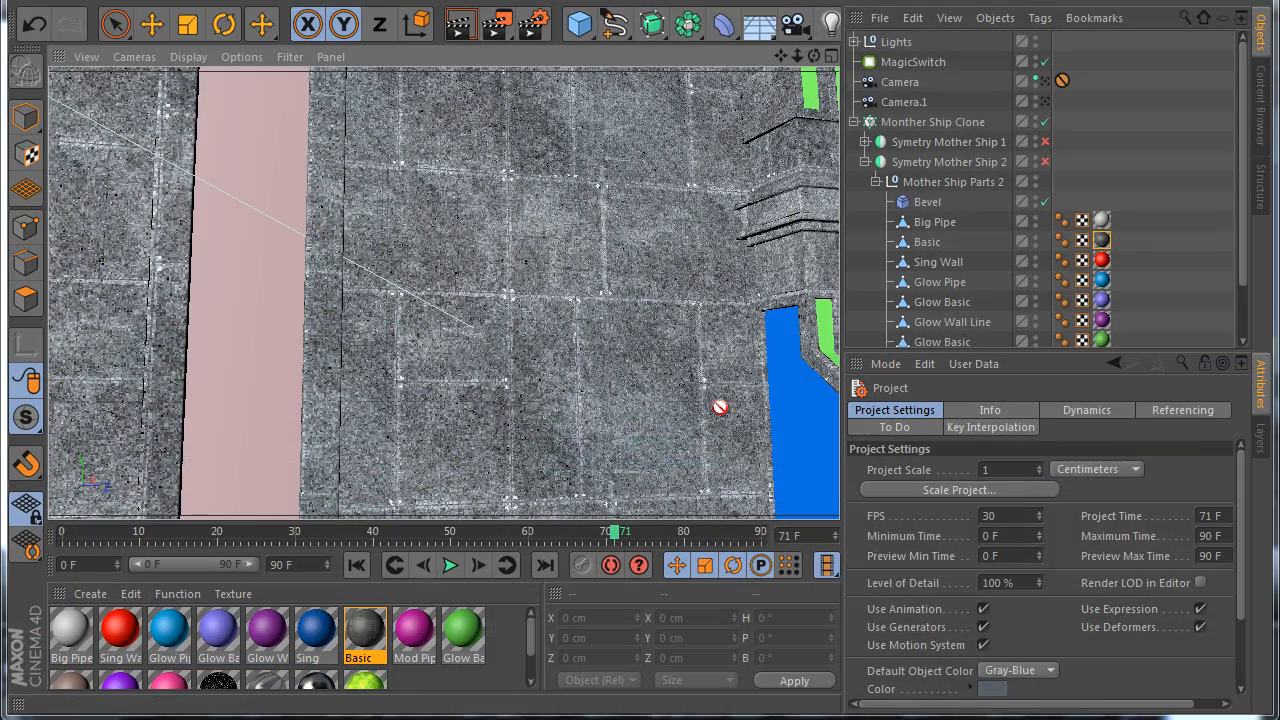
double_click(370, 628)
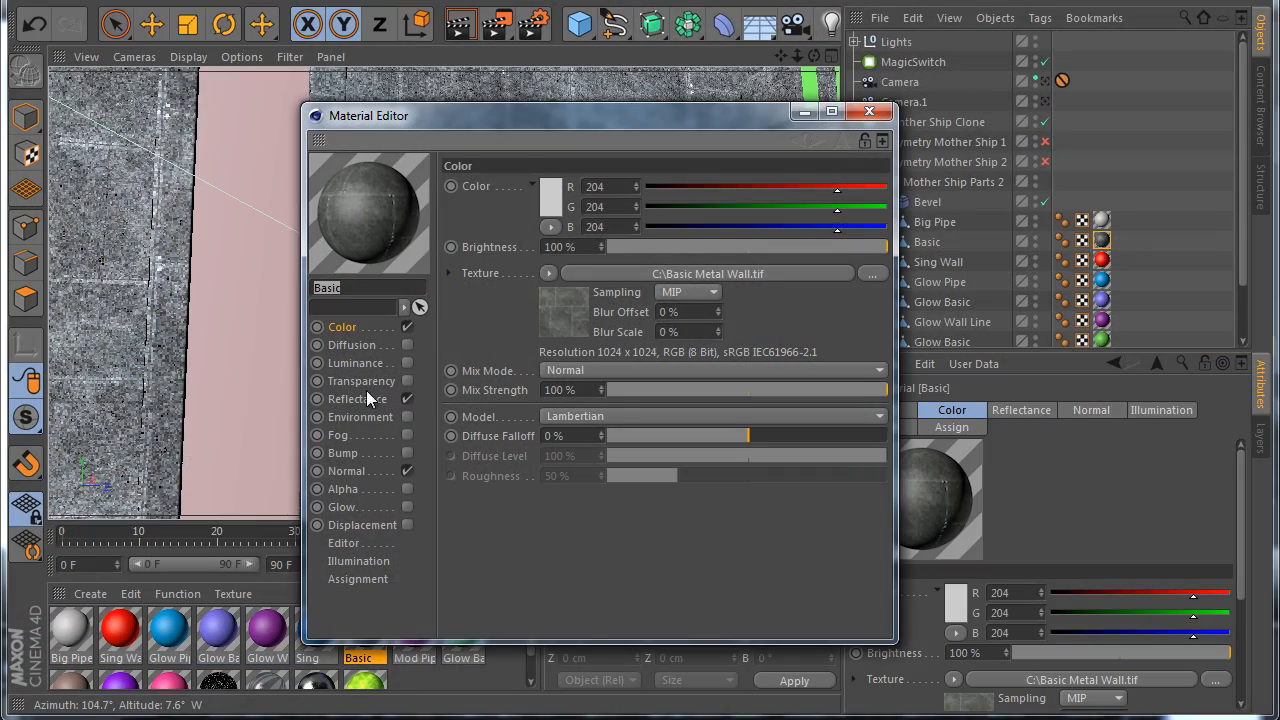
left_click(396, 399)
Replace the Basic material's Default Specular reflectance layer with a new GGX layer
left_click(520, 233)
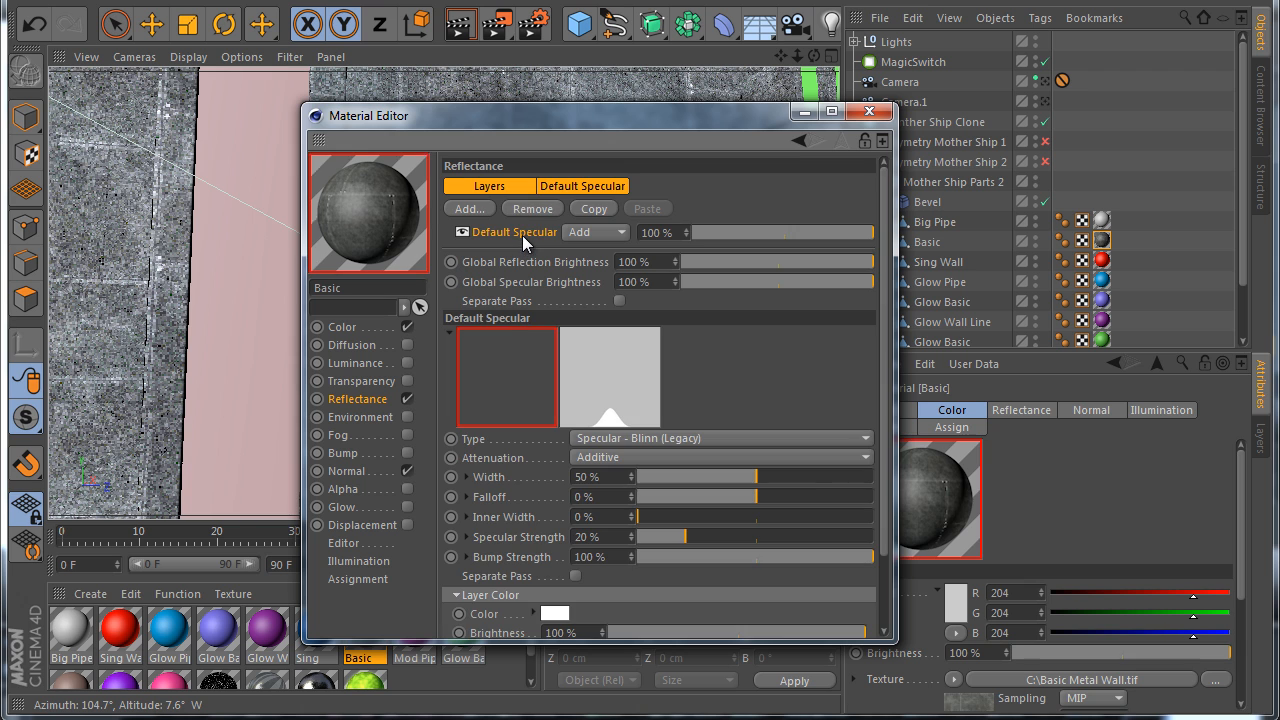
left_click_drag(529, 119, 772, 162)
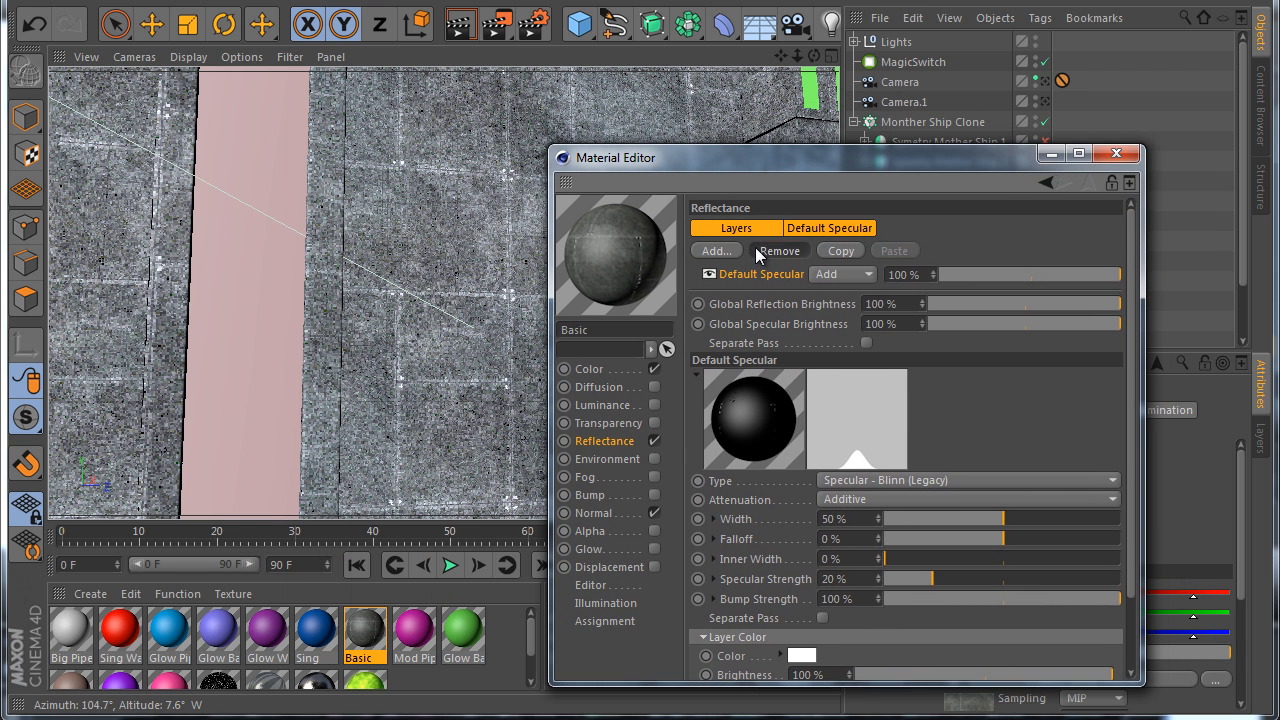
left_click(758, 249)
left_click(717, 252)
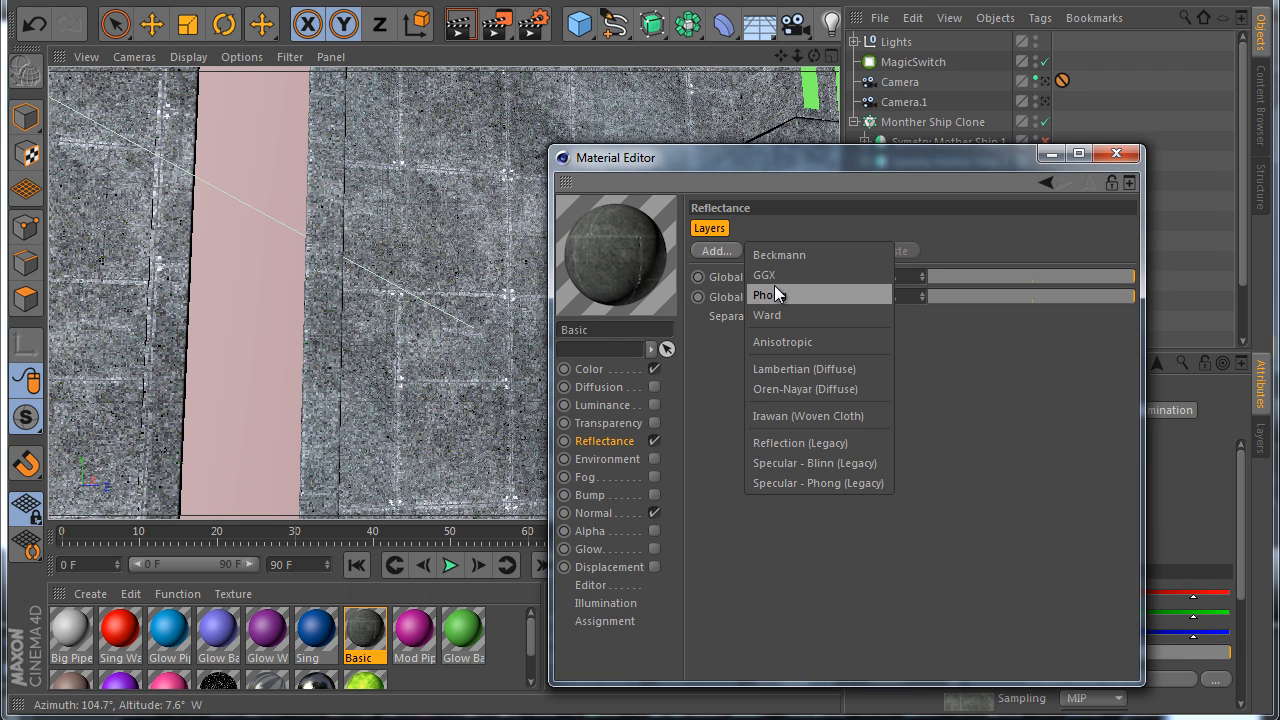
left_click(774, 280)
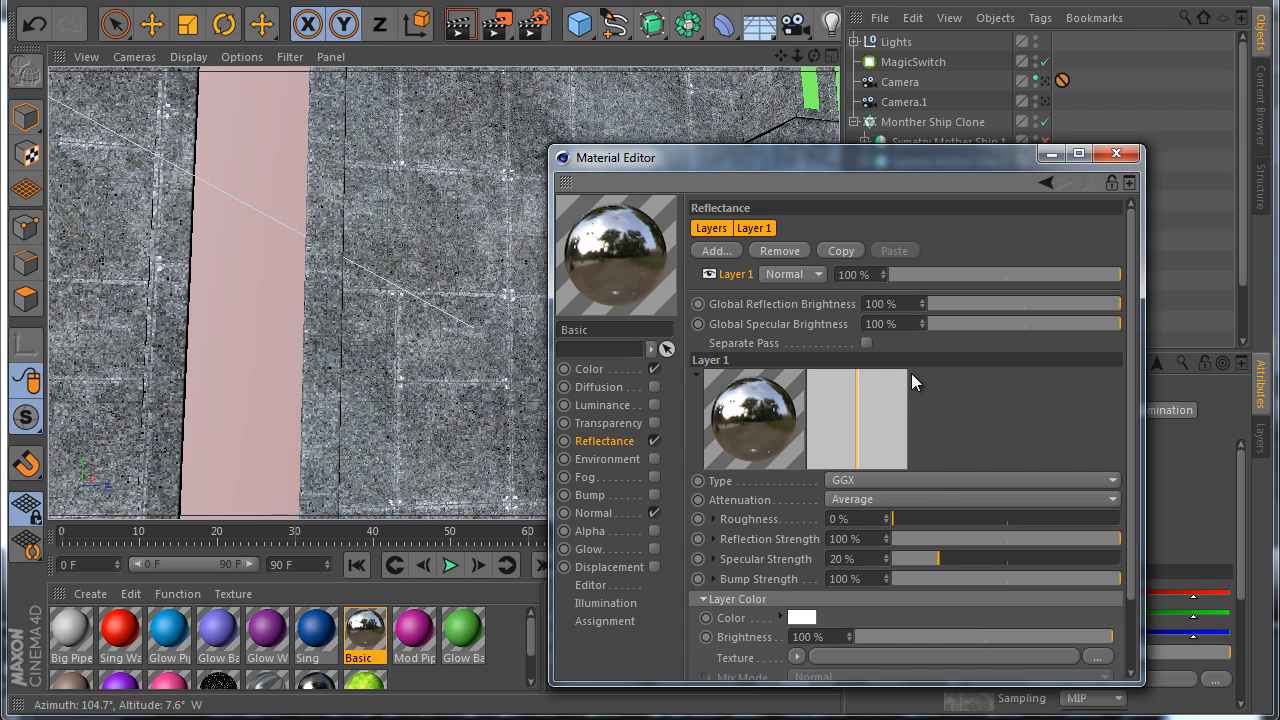
Set the GGX layer's Reflection Strength to 0%, Specular Strength to 100% and Roughness to 18%
left_click_drag(908, 160, 844, 101)
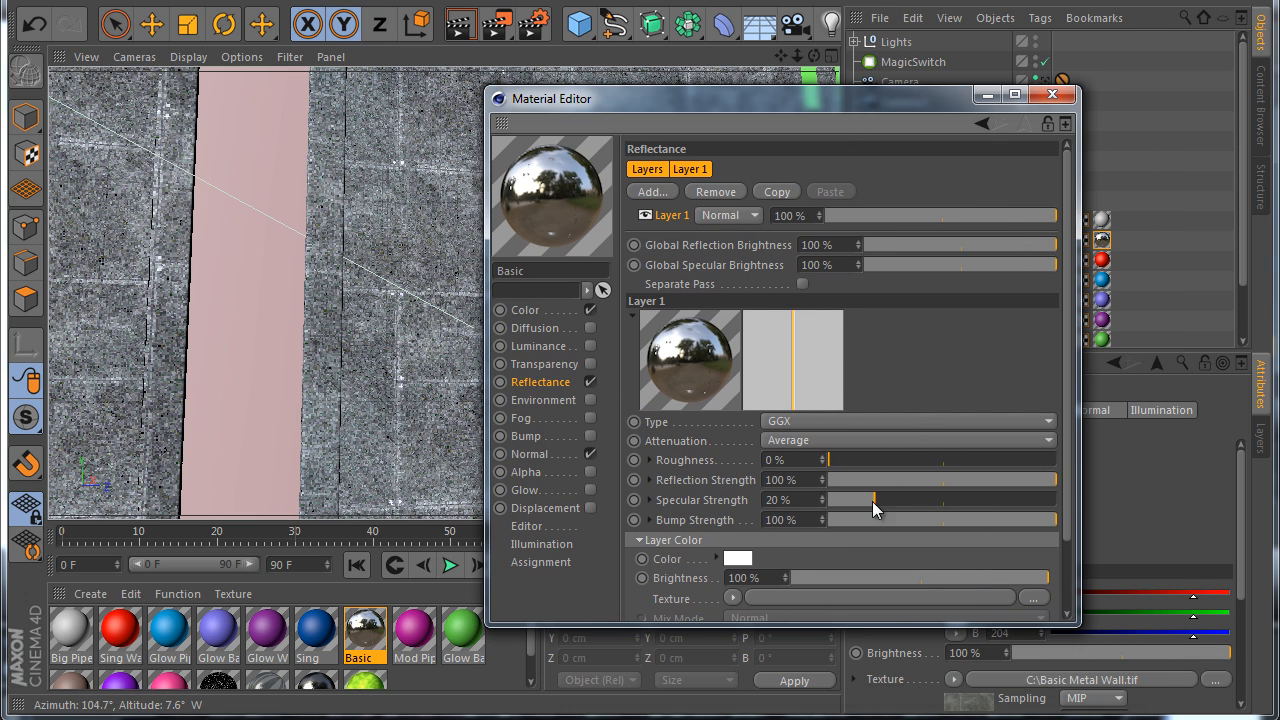
left_click_drag(912, 477, 825, 480)
left_click_drag(1077, 624, 1157, 680)
left_click_drag(925, 500, 1189, 516)
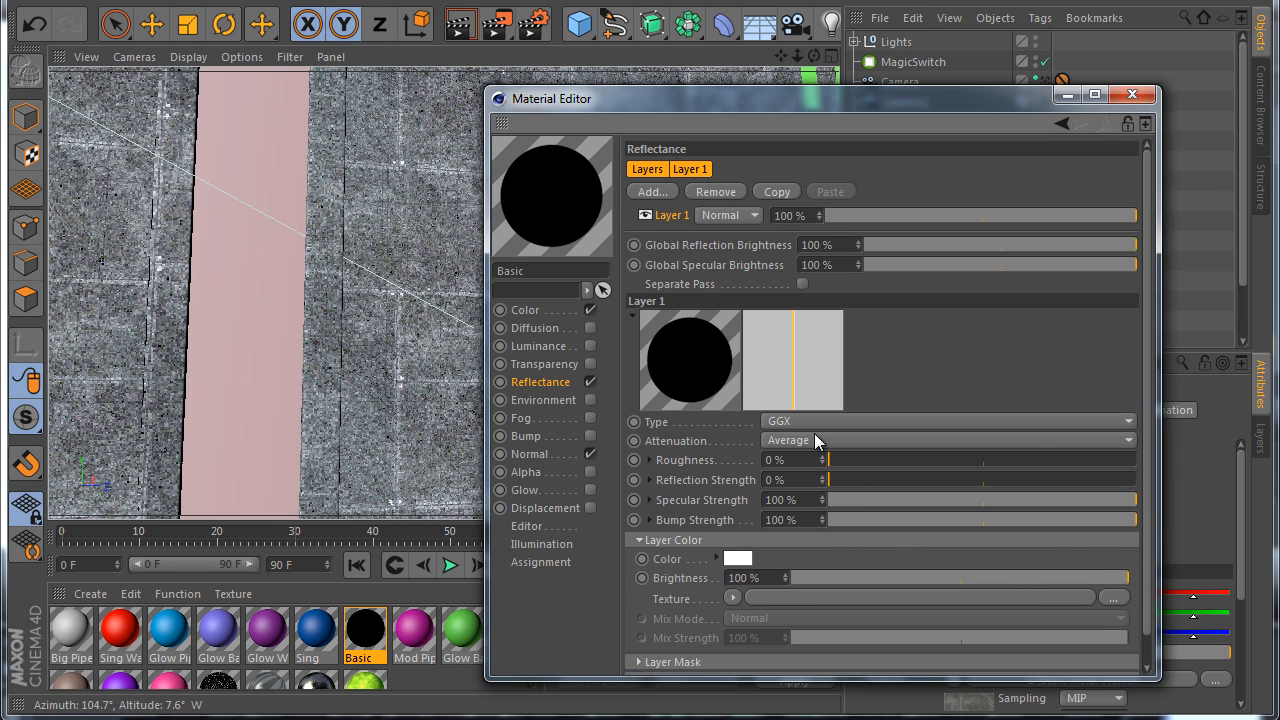
left_click_drag(829, 460, 883, 460)
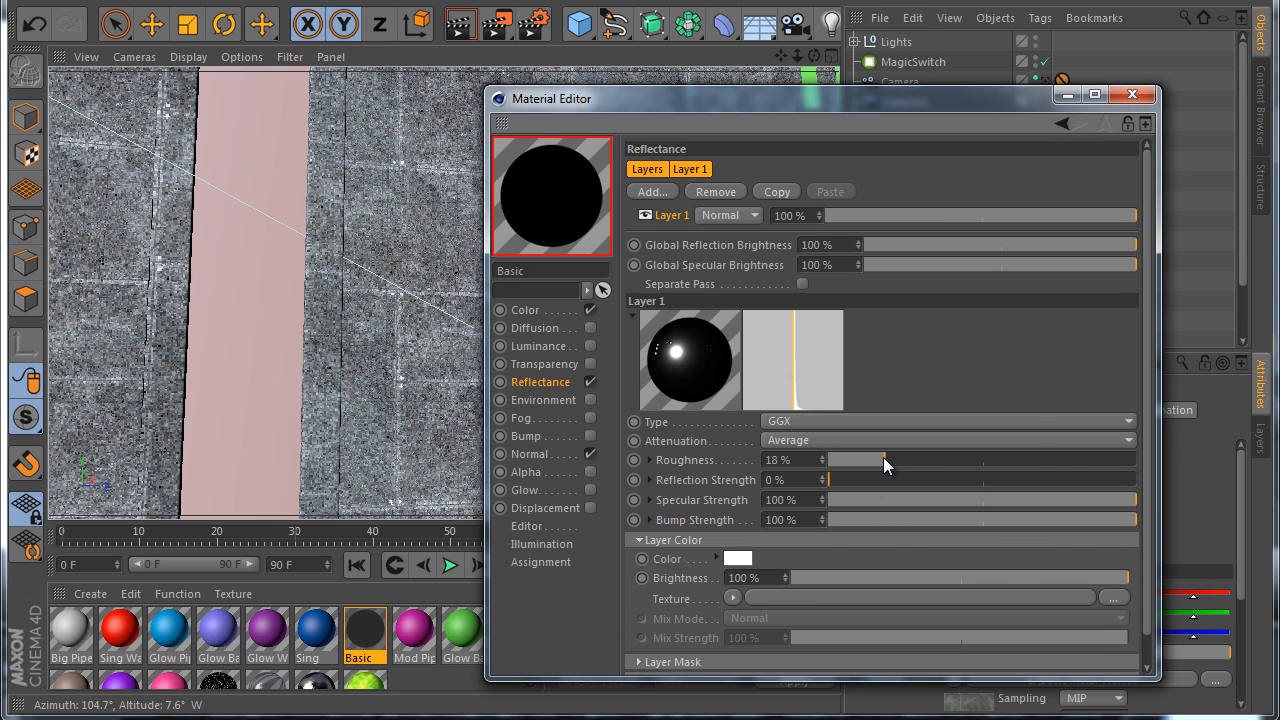
Load Basic Metal Wall.tif as the texture for the GGX layer's Specular Strength
left_click(649, 521)
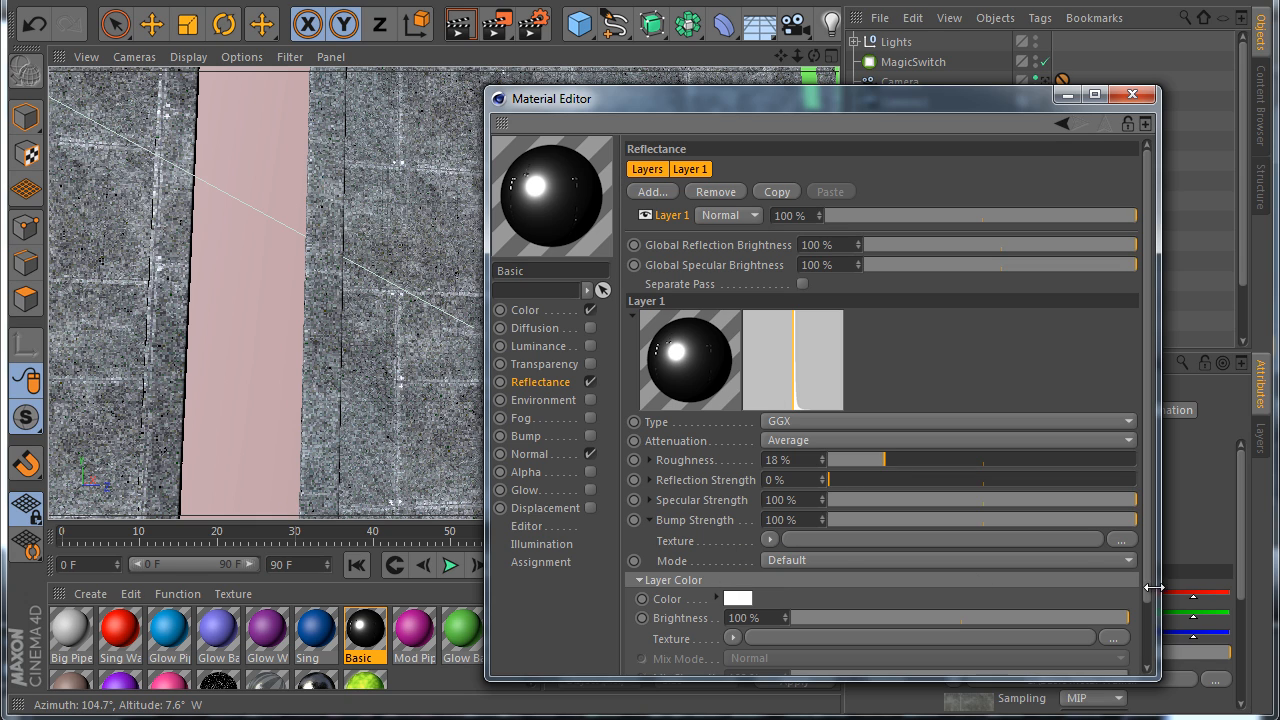
left_click(981, 719)
left_click(649, 500)
left_click(647, 560)
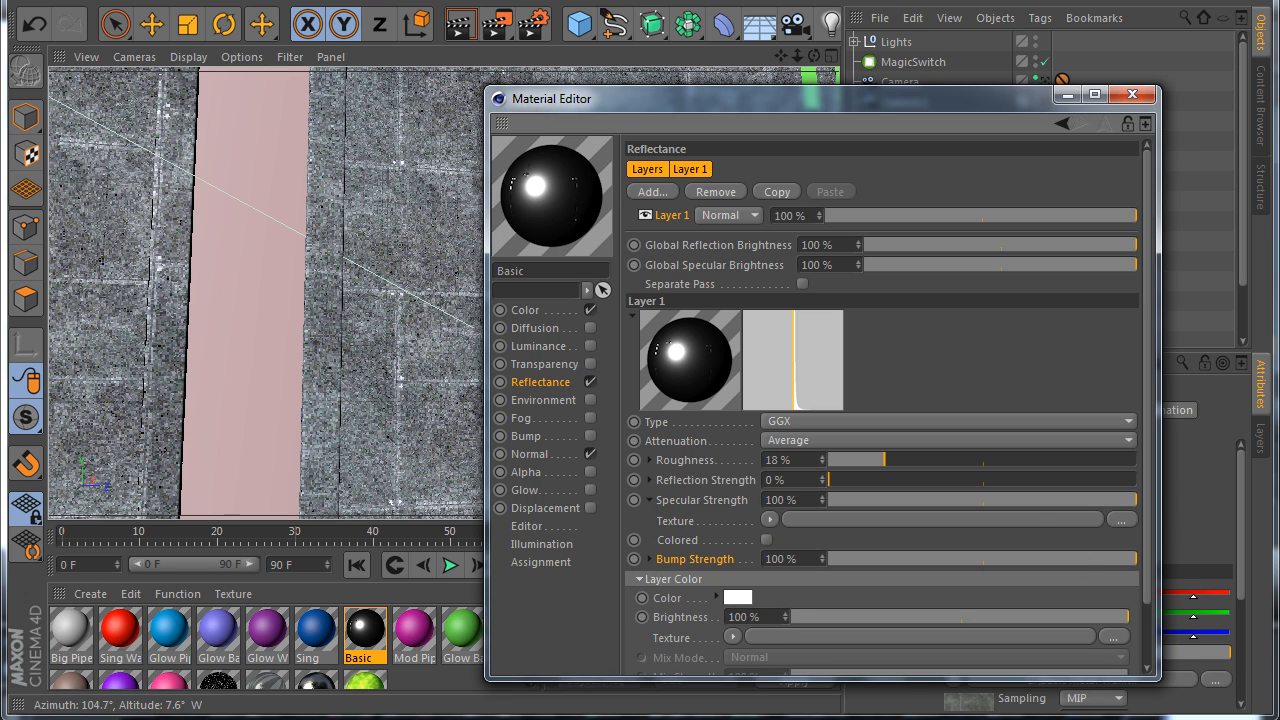
left_click(1121, 519)
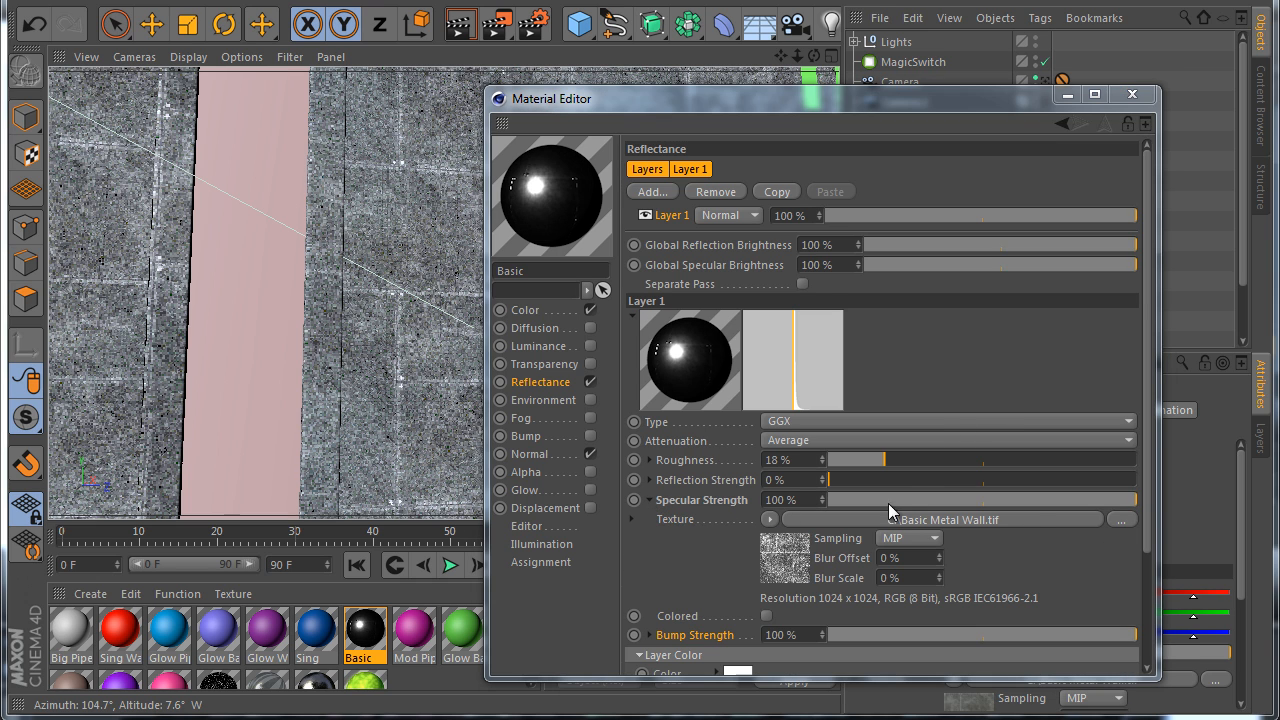
Restrict the Specular Strength texture to the Specular layer of its layer set and return to the Reflectance settings
left_click(860, 519)
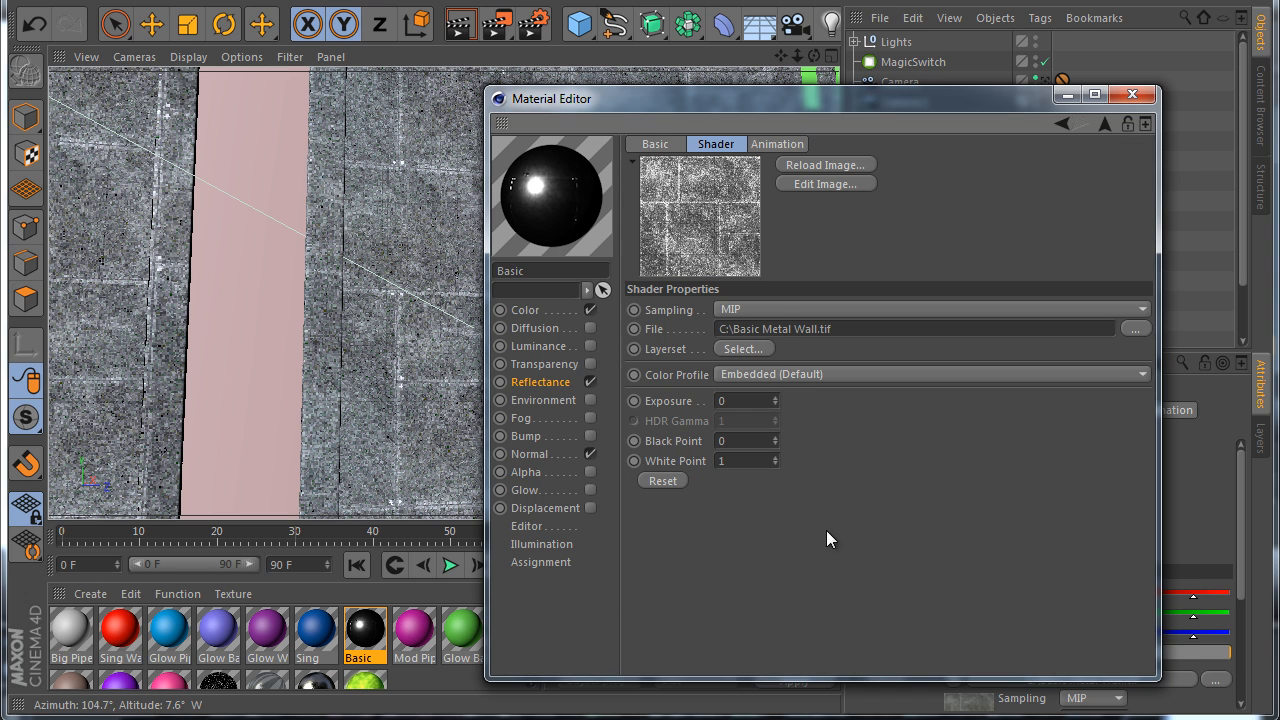
left_click(743, 348)
left_click(610, 333)
left_click(603, 582)
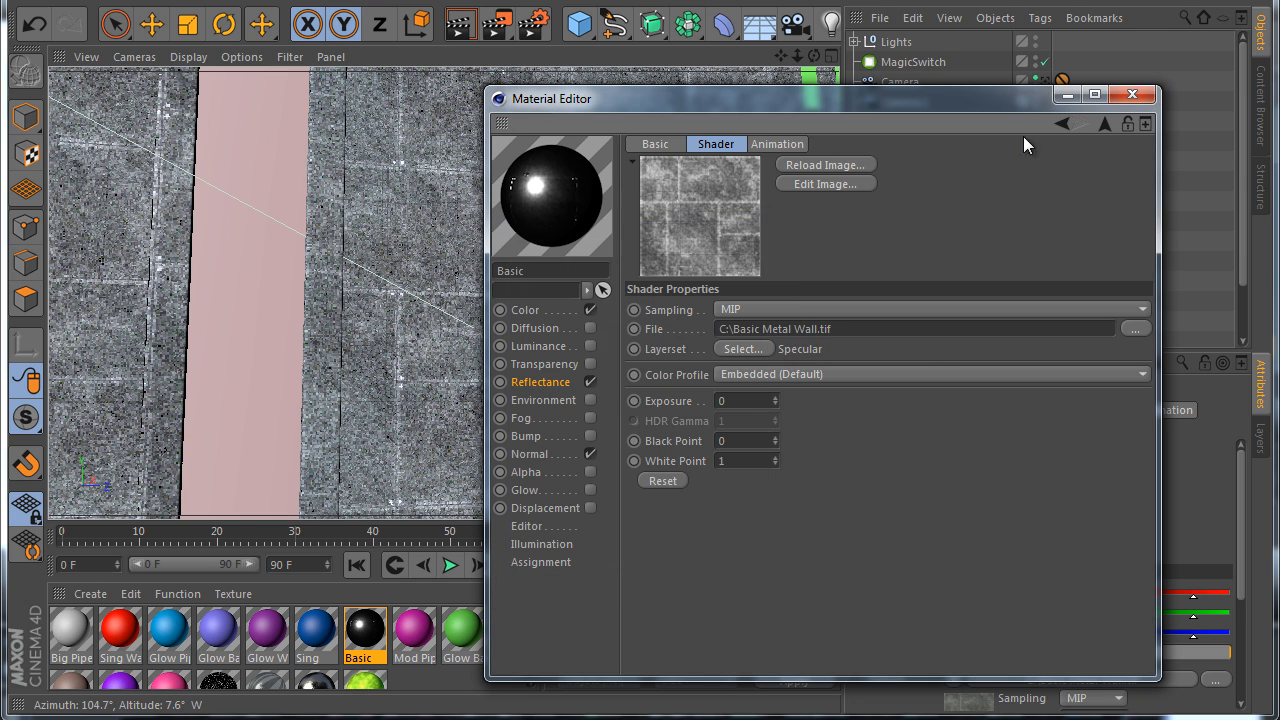
left_click(1062, 124)
Set the reflectance layer's Fresnel to Conductor with the Iron preset
left_click_drag(829, 104, 888, 78)
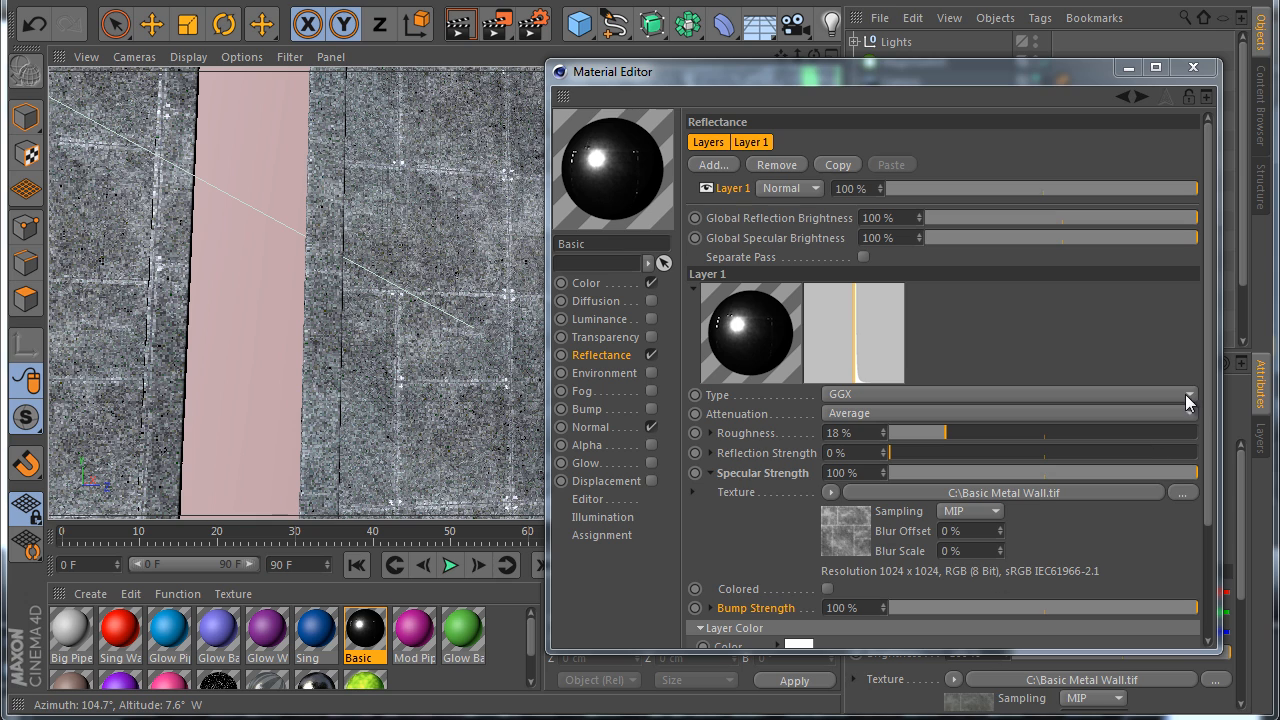
scroll(1210, 411, "down", 5)
left_click(756, 488)
left_click(756, 622)
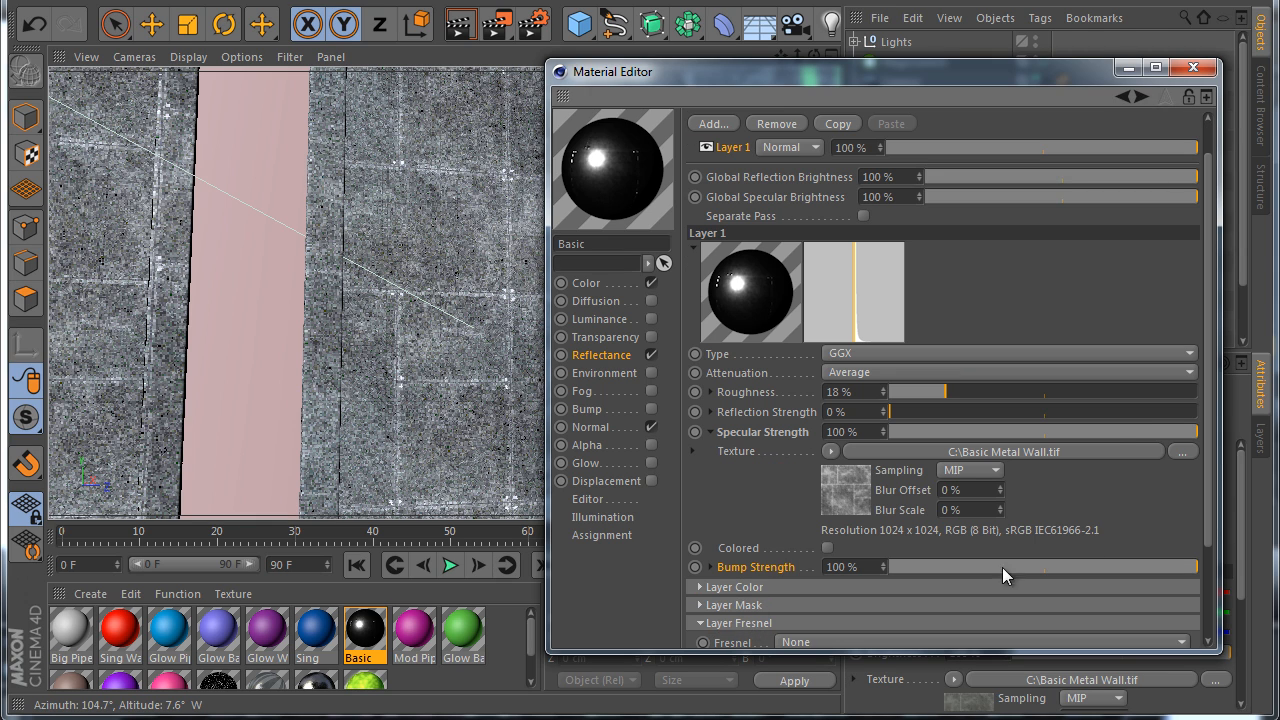
scroll(1195, 480, "down", 3)
left_click(869, 522)
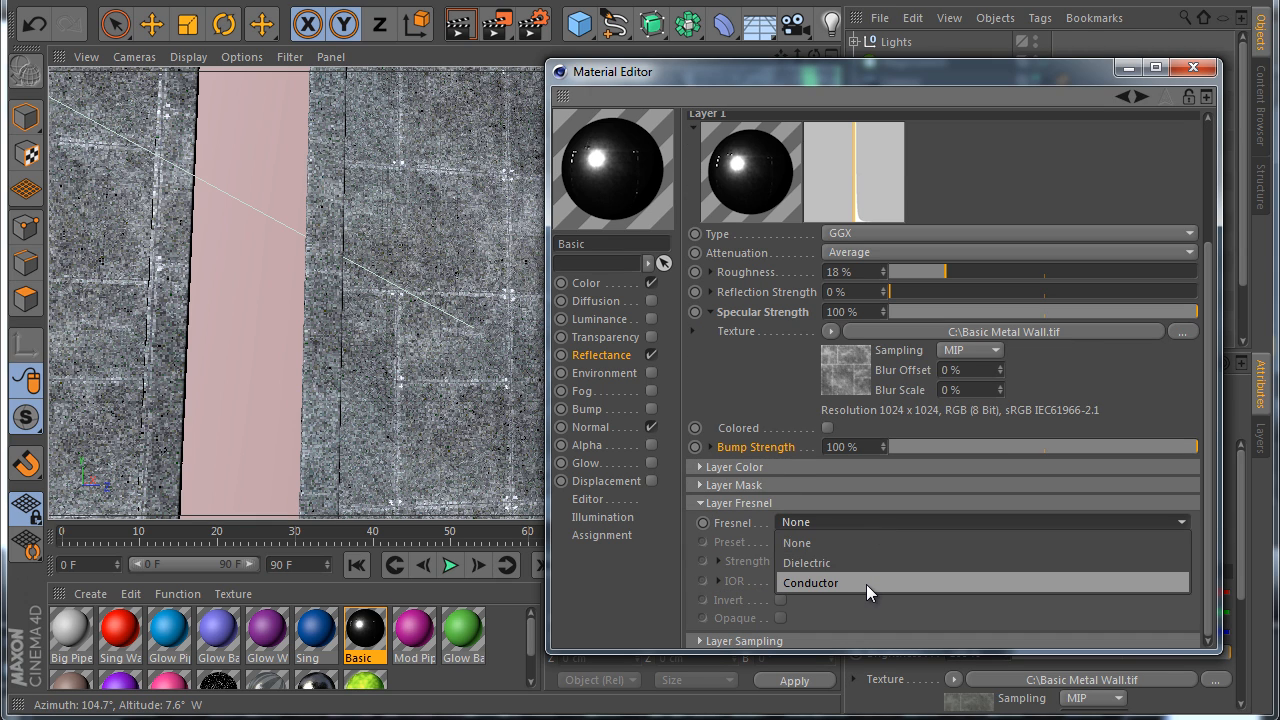
left_click(866, 584)
left_click(863, 542)
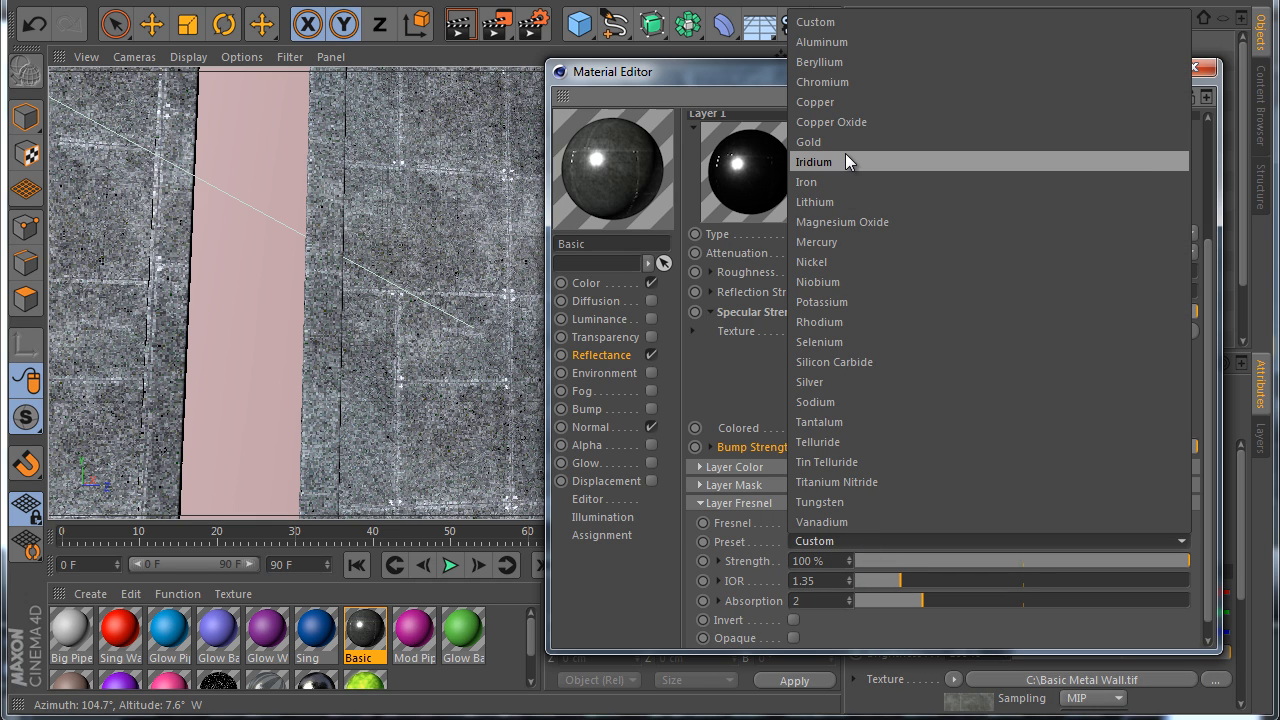
left_click(843, 181)
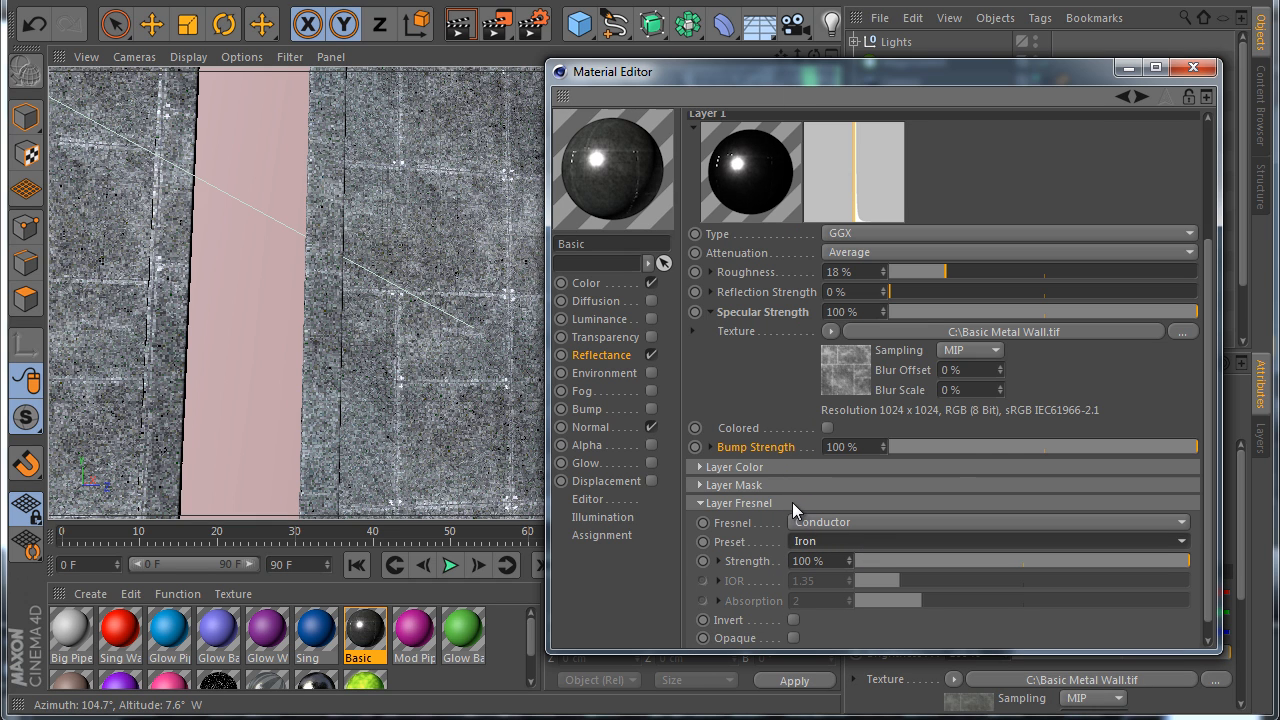
left_click(792, 502)
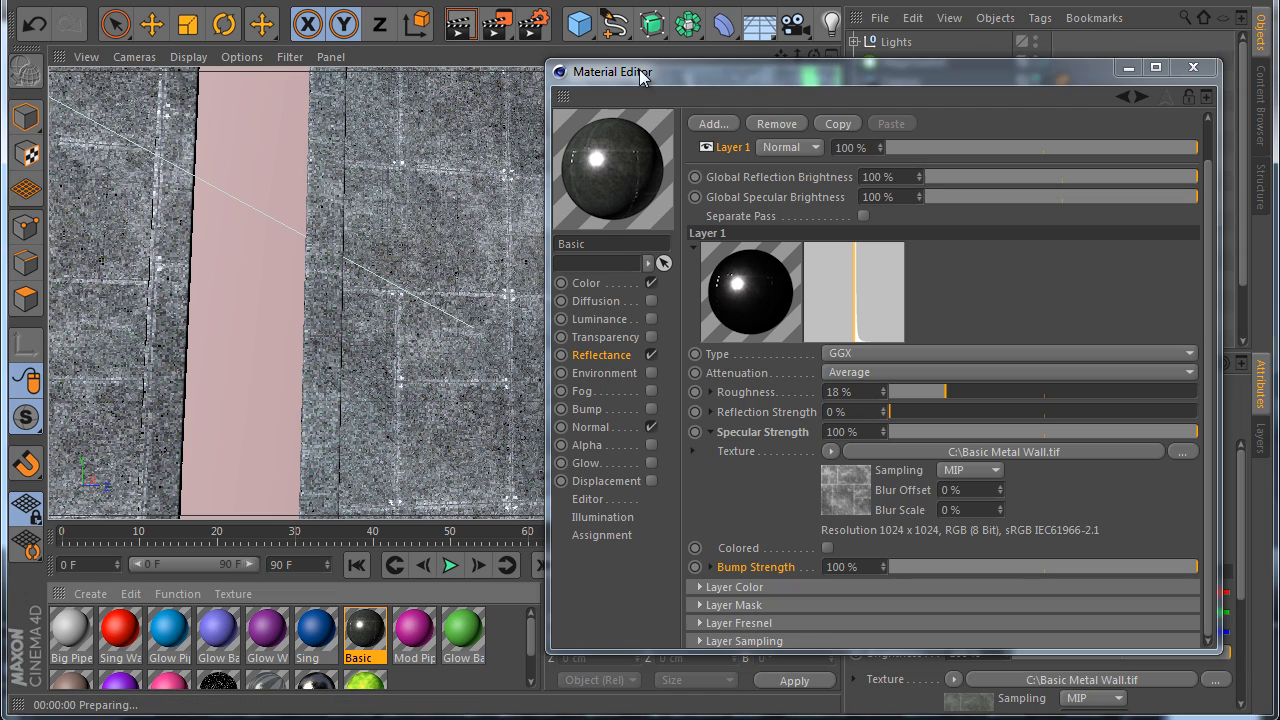
Set Layer 1 of the Basic material's reflectance to Additive attenuation and 25 % roughness, test-rendering the view
left_click_drag(646, 72, 740, 70)
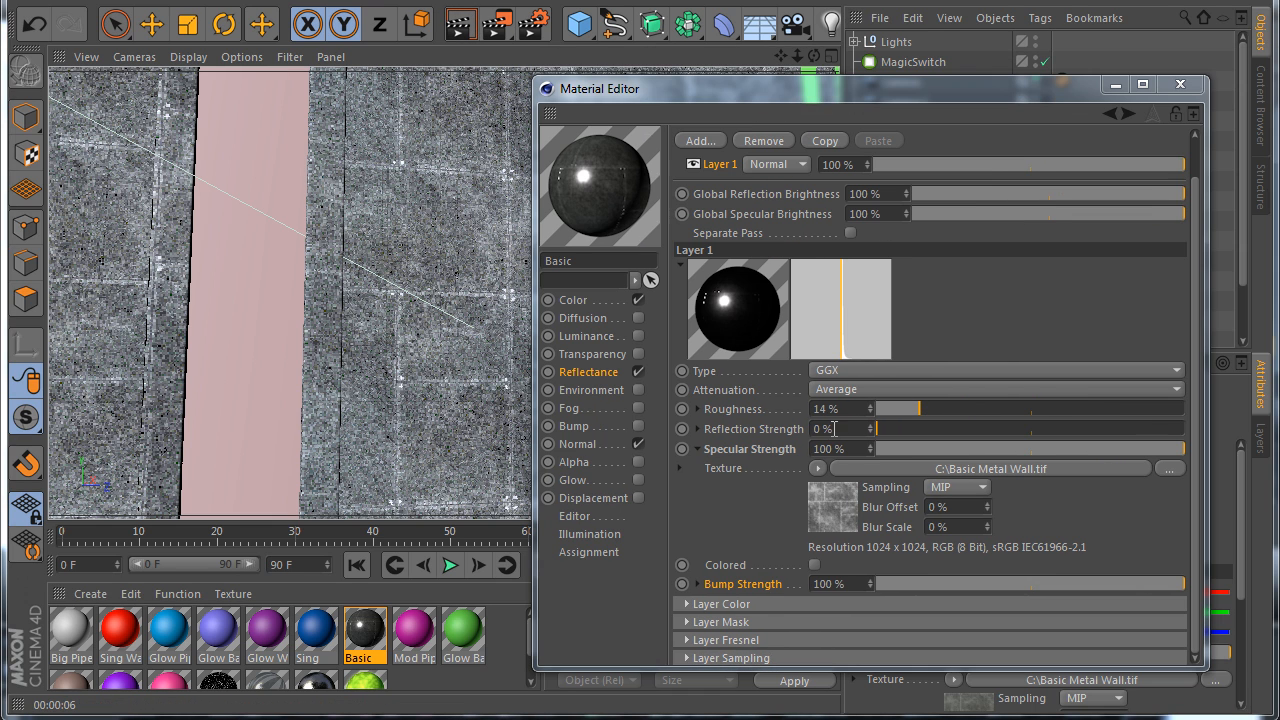
left_click(853, 396)
left_click(851, 446)
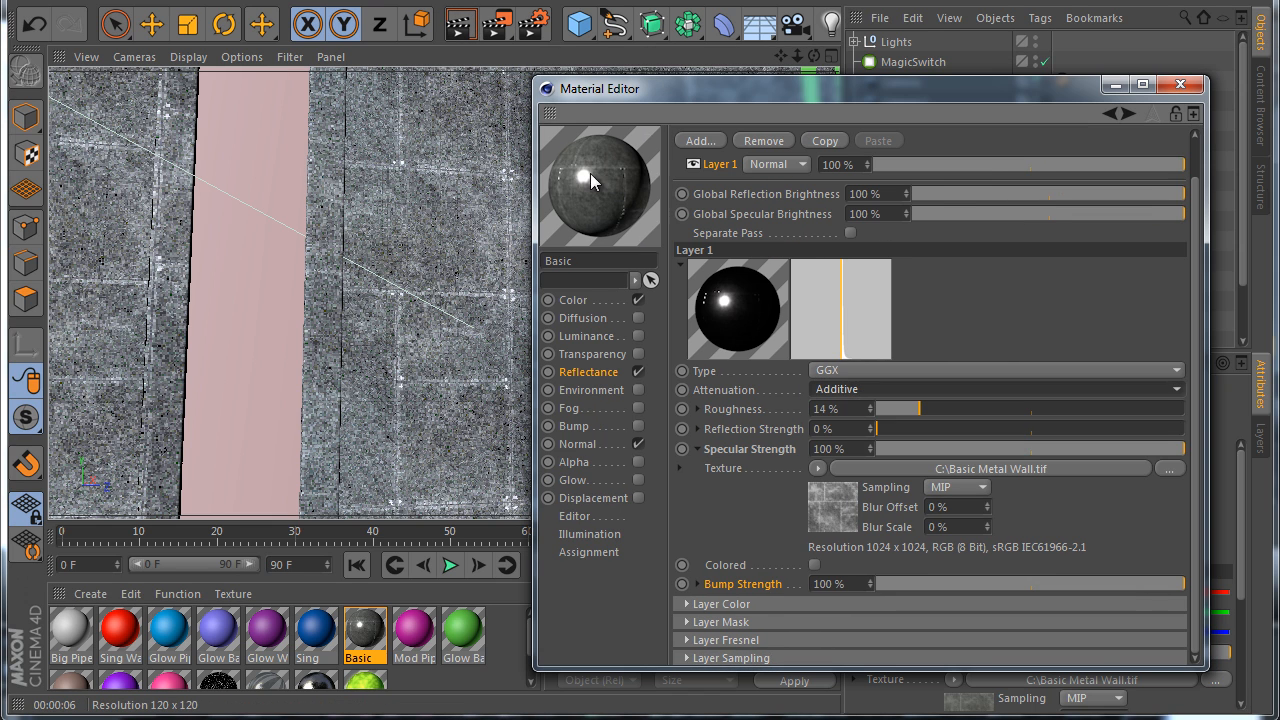
left_click(458, 35)
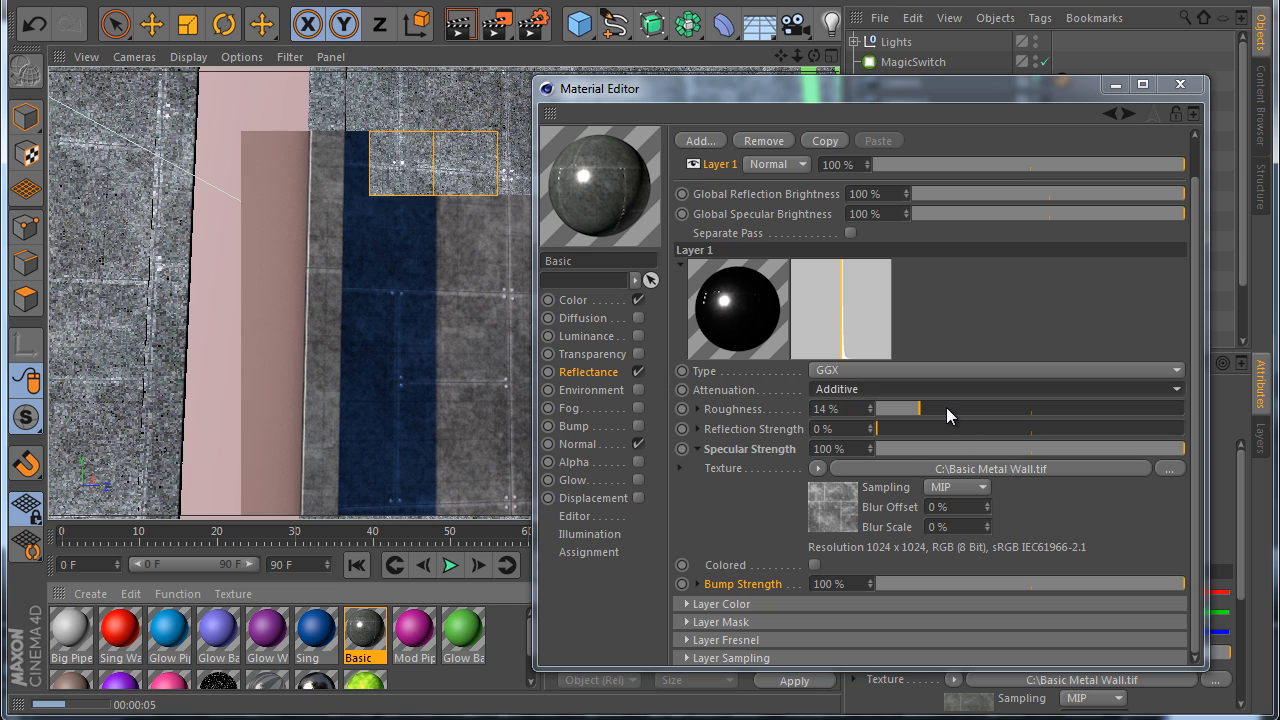
left_click_drag(944, 407, 963, 407)
left_click(462, 28)
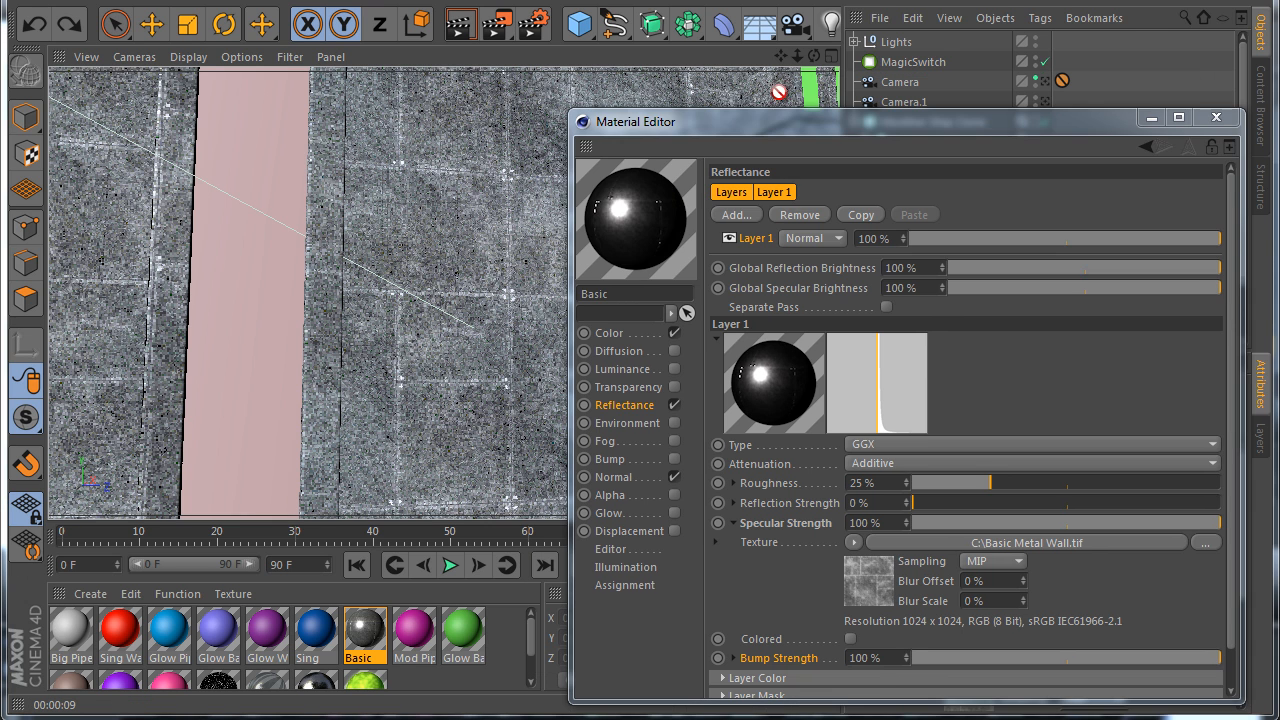
Frame the room section with its recessed upper walls and render the view to check the Basic material's highlights
left_click_drag(807, 125, 958, 125)
left_click_drag(673, 433, 640, 330, "alt")
right_click_drag(640, 330, 450, 150, "alt")
left_click_drag(450, 150, 645, 420, "alt")
middle_click_drag(642, 412, 644, 413, "alt")
left_click(460, 26)
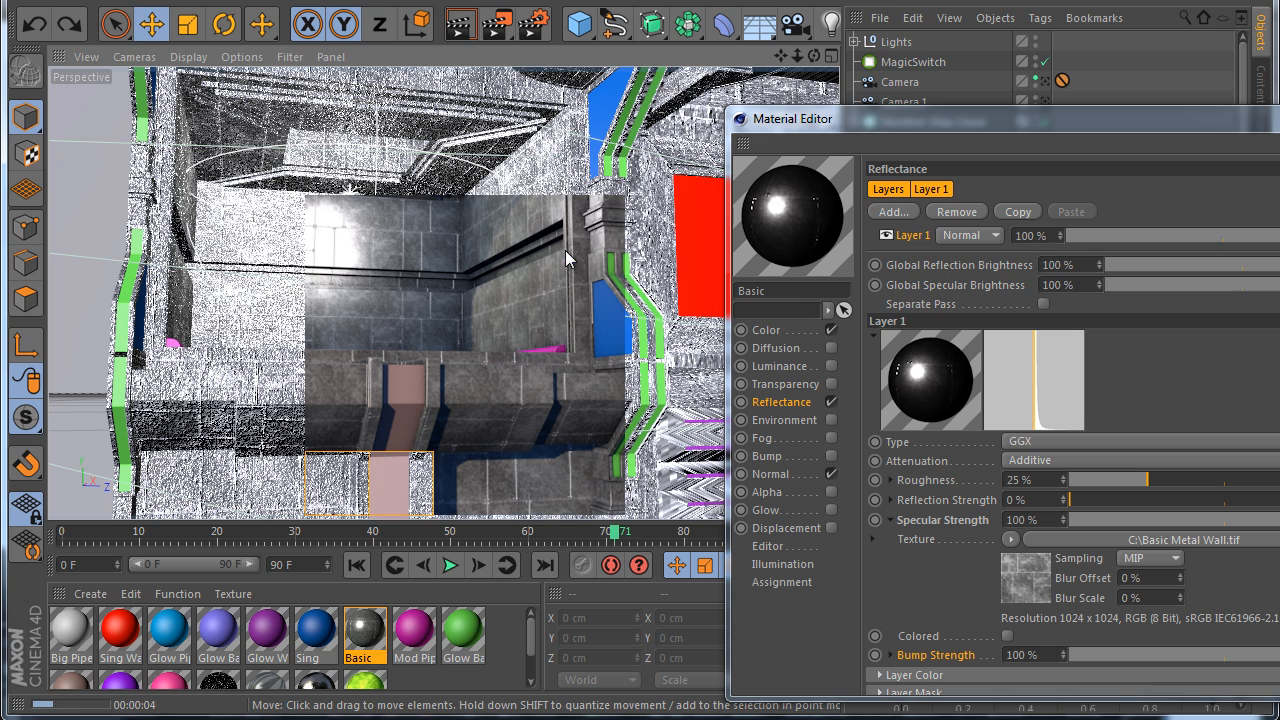
left_click(343, 22)
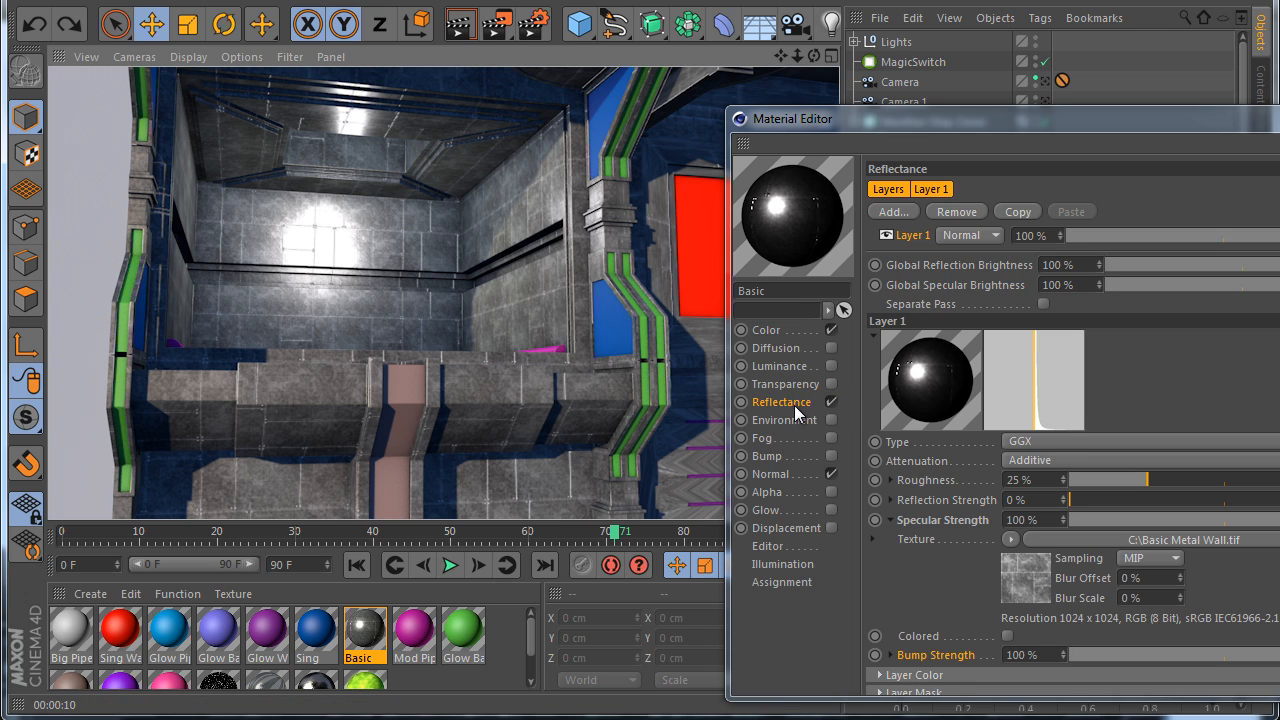
Add a second GGX layer to the Basic material's reflectance
left_click(893, 211)
left_click(945, 236)
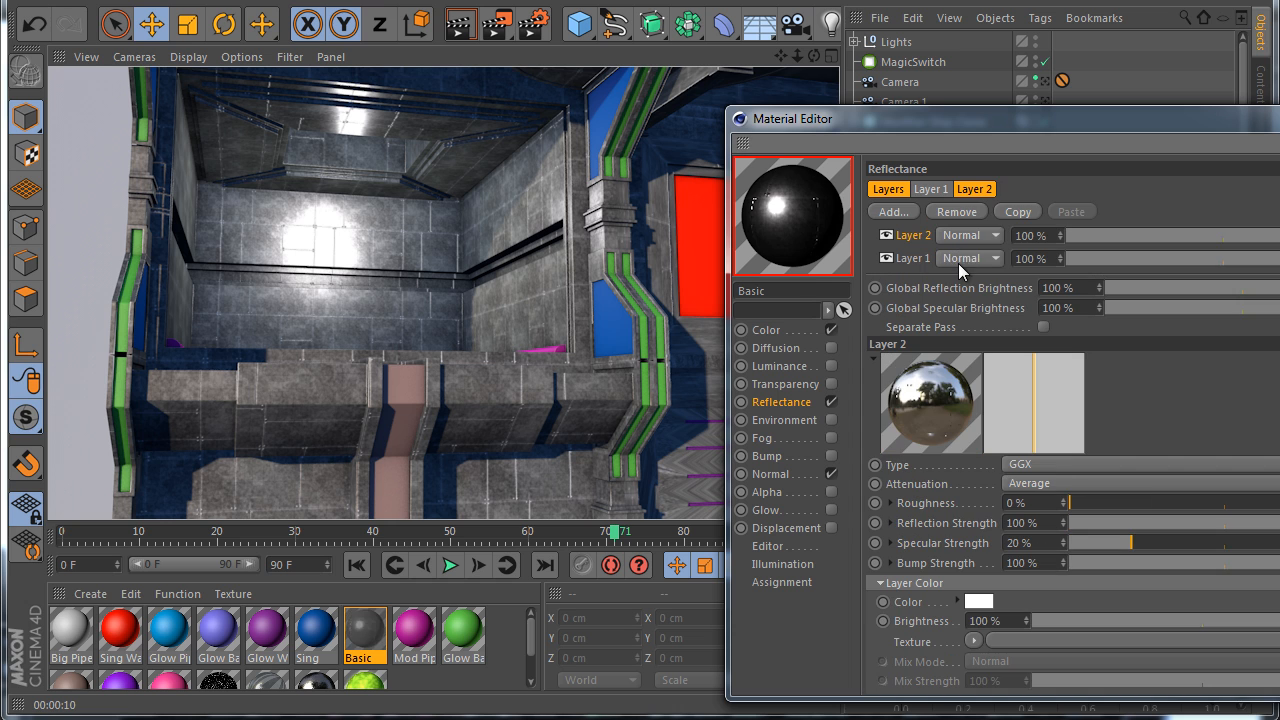
left_click_drag(990, 118, 874, 117)
Rename reflectance Layer 1 as Specular and Layer 2 as Reflaction
left_click(807, 257)
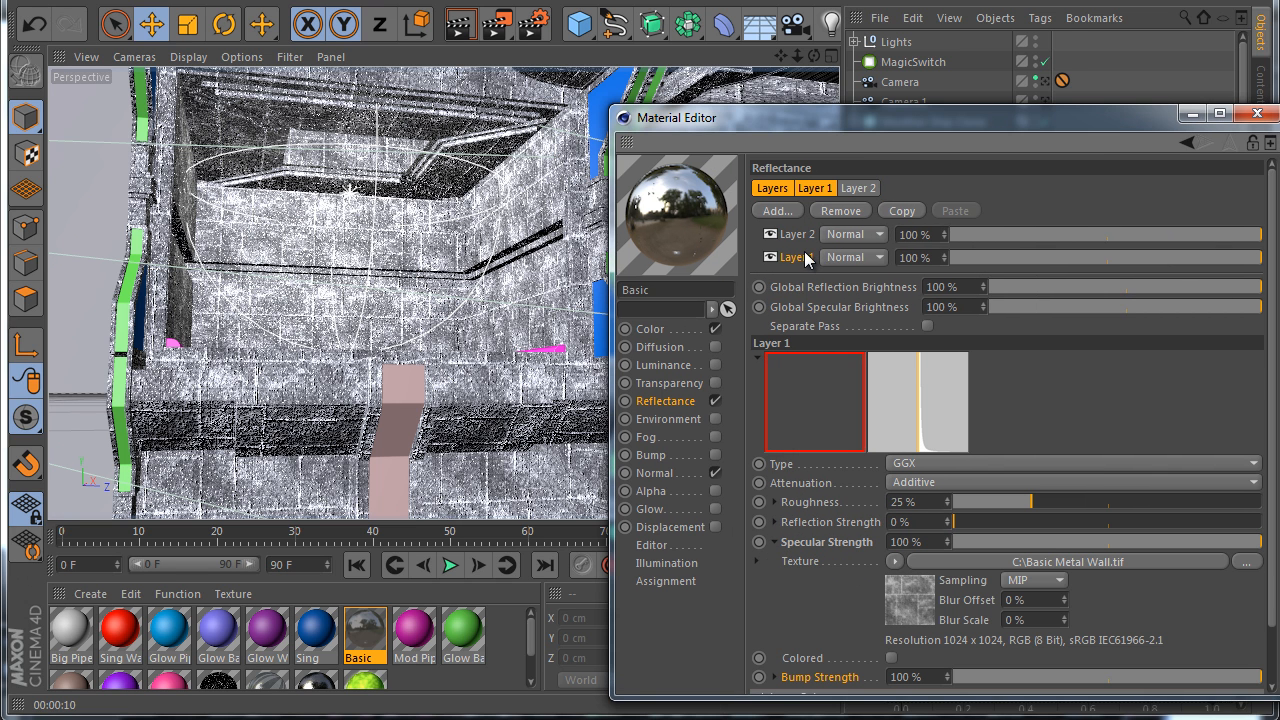
double_click(805, 257)
type("Specu")
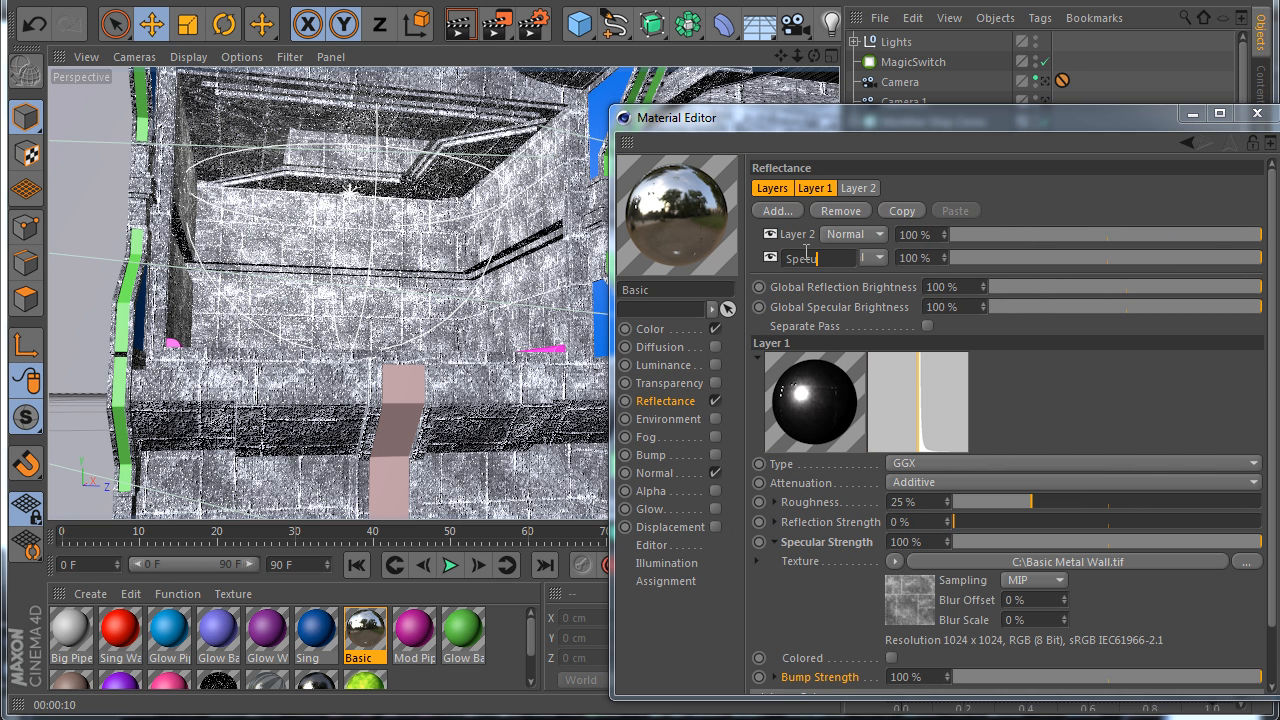
type("lar")
key("Return")
left_click(800, 235)
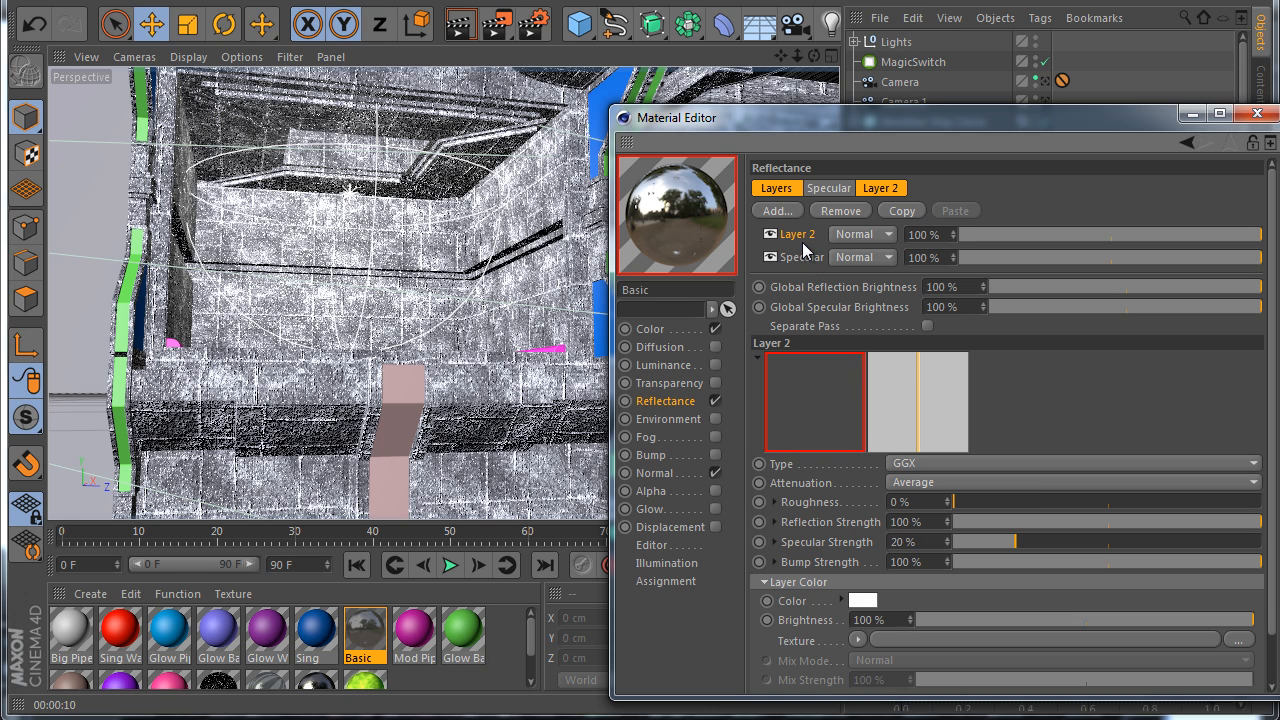
double_click(803, 235)
type("Reflaction")
key("Return")
Place the Specular layer above the Reflaction layer and set its blend mode to Add
left_click_drag(802, 238, 820, 280)
left_click(883, 233)
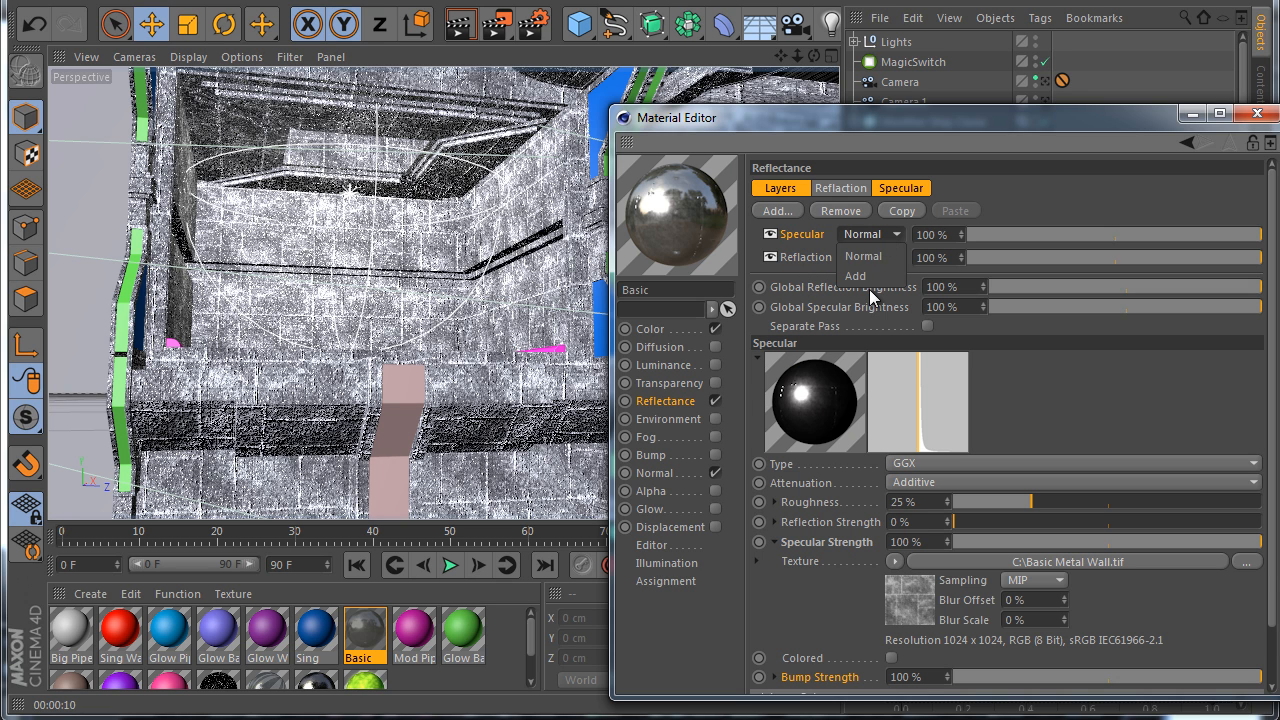
left_click(869, 281)
Set the Reflaction layer's specular strength to 0 % and give it a Conductor Fresnel with the Iron preset
left_click(834, 258)
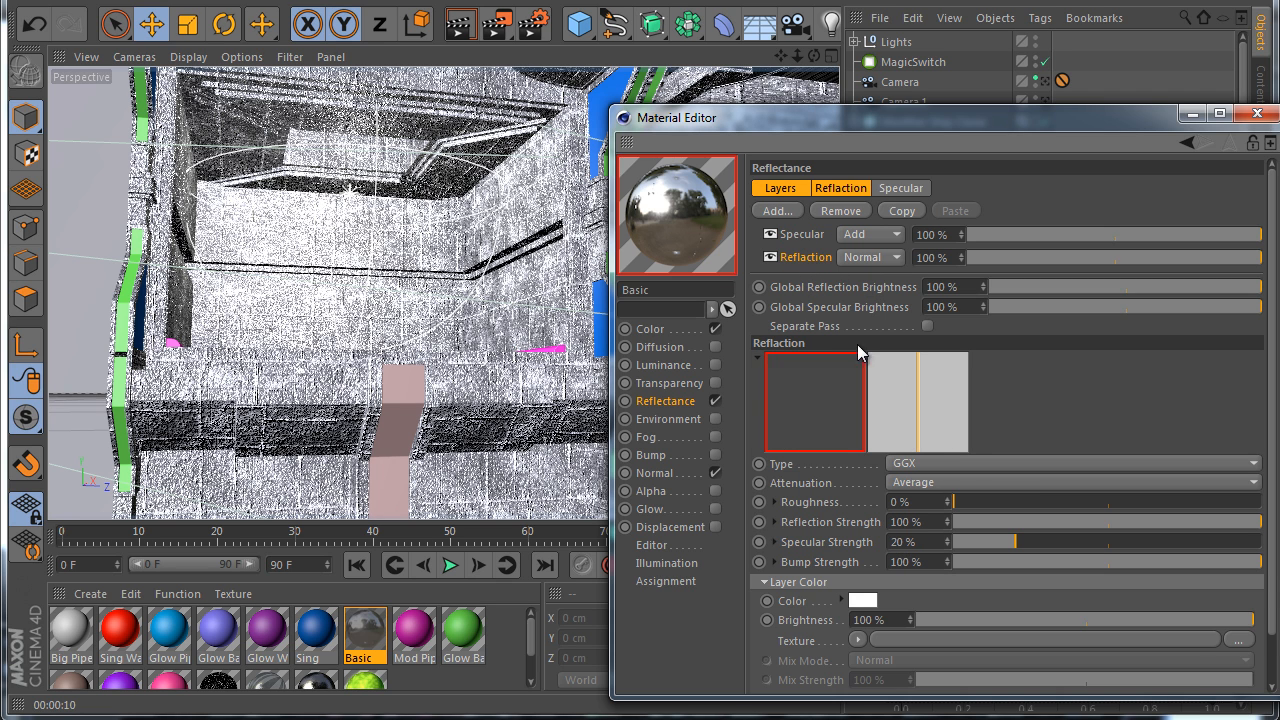
left_click_drag(988, 541, 953, 542)
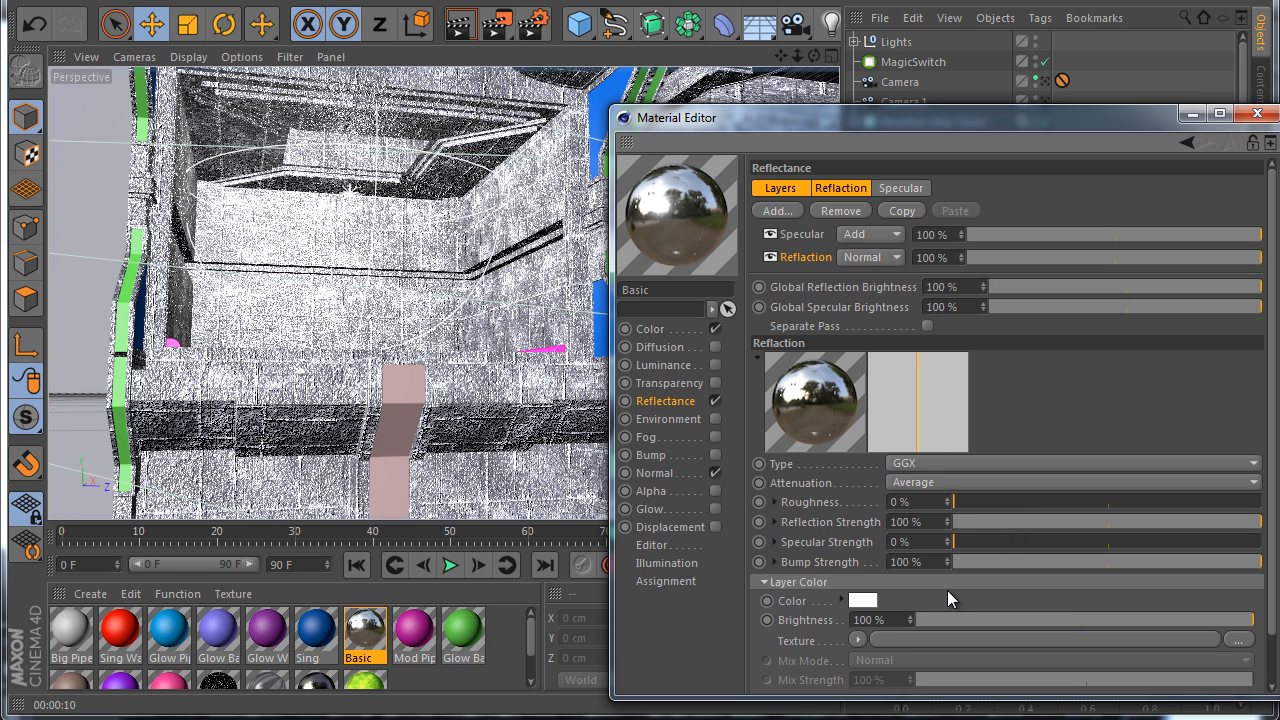
left_click_drag(1273, 582, 1273, 635)
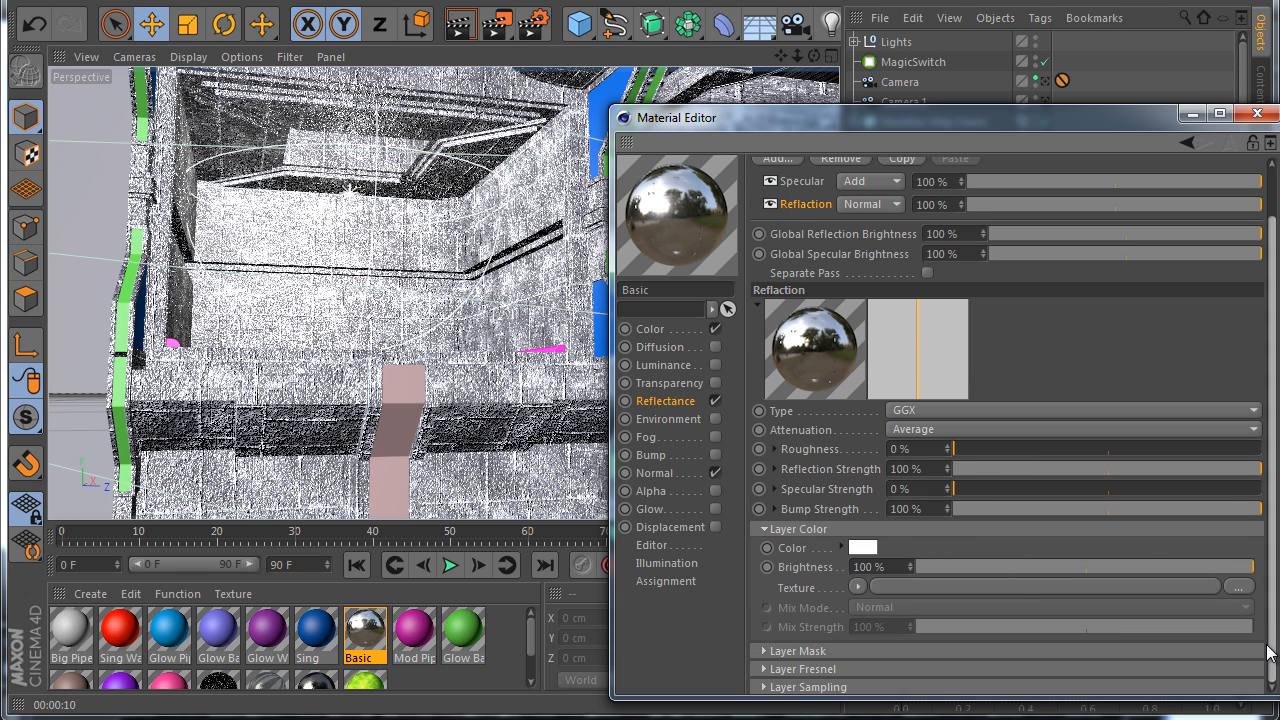
left_click(798, 530)
left_click(808, 617)
left_click(891, 637)
left_click(890, 694)
left_click(906, 658)
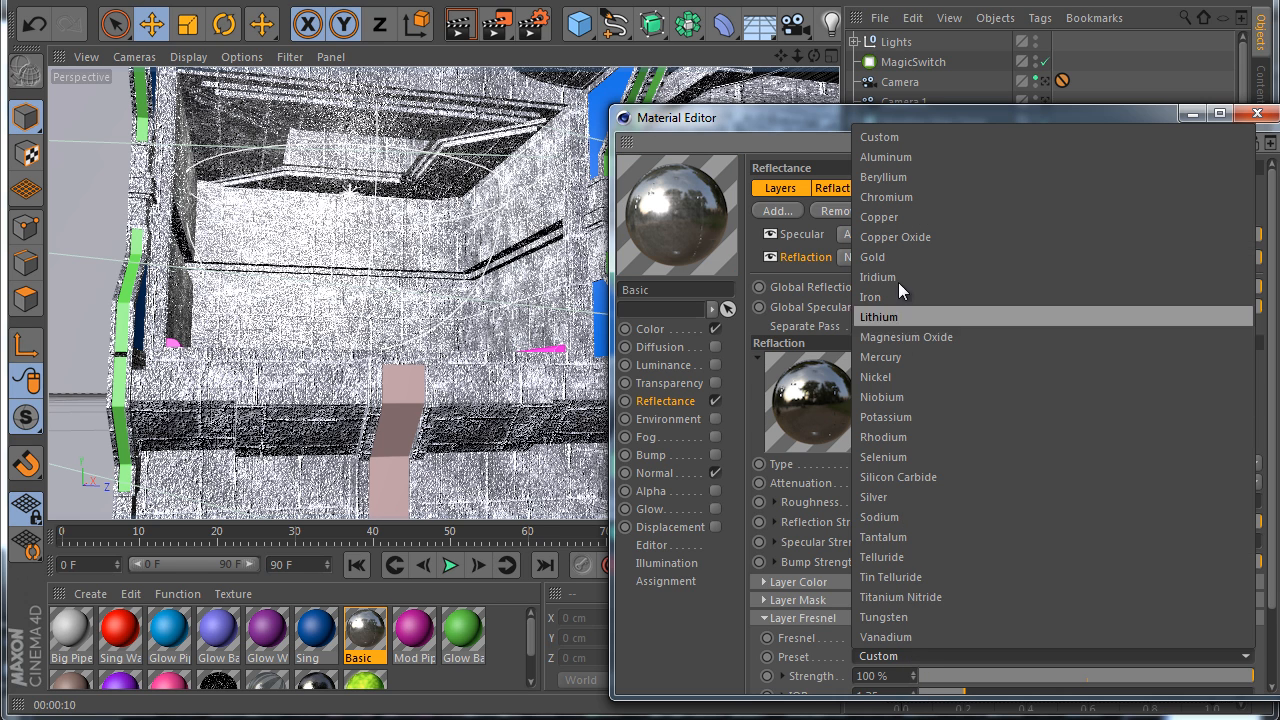
left_click(890, 291)
left_click(798, 619)
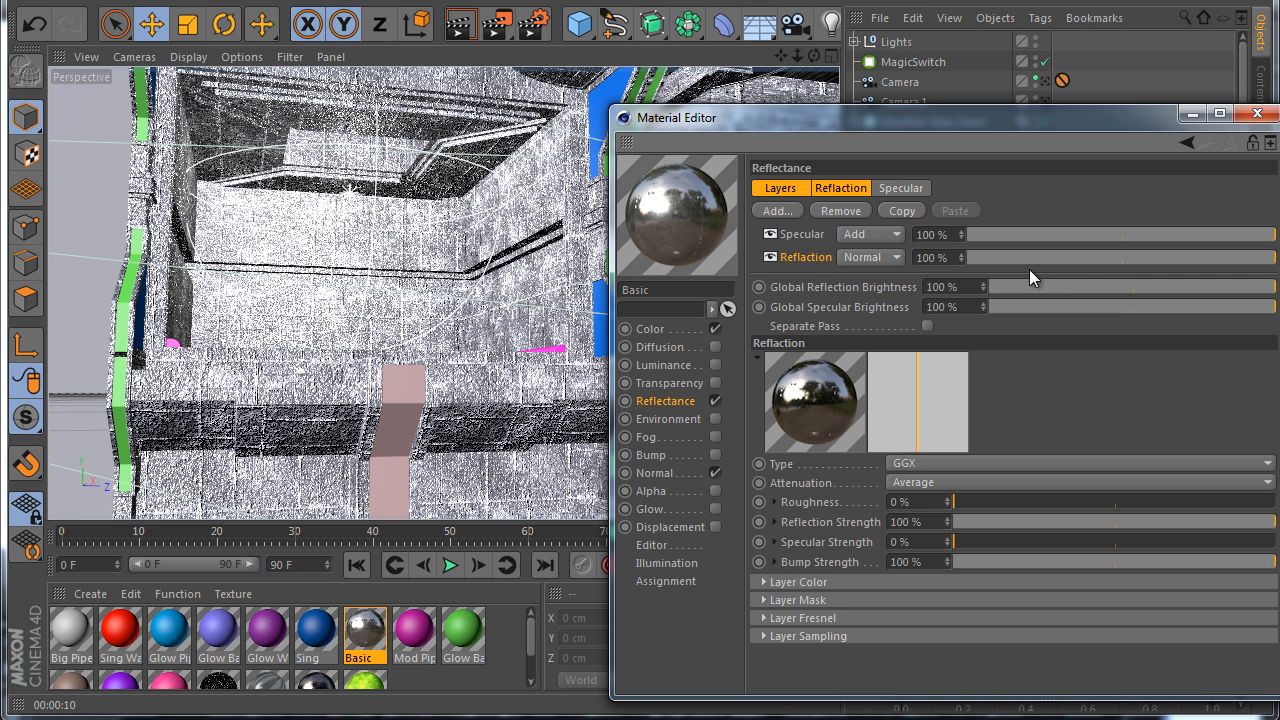
Reduce the Reflaction layer's opacity to 18 % and set its roughness to 15 %, test-rendering the view
left_click_drag(1039, 257, 1023, 257)
left_click(456, 32)
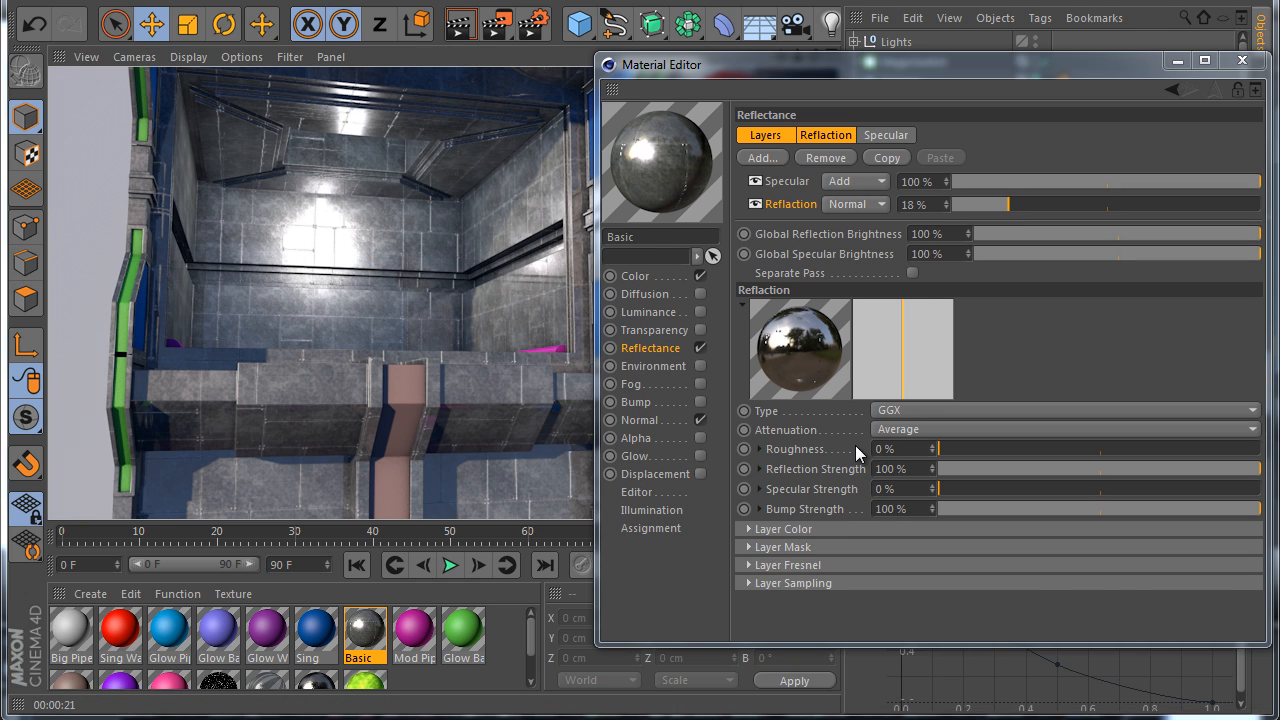
left_click(913, 455)
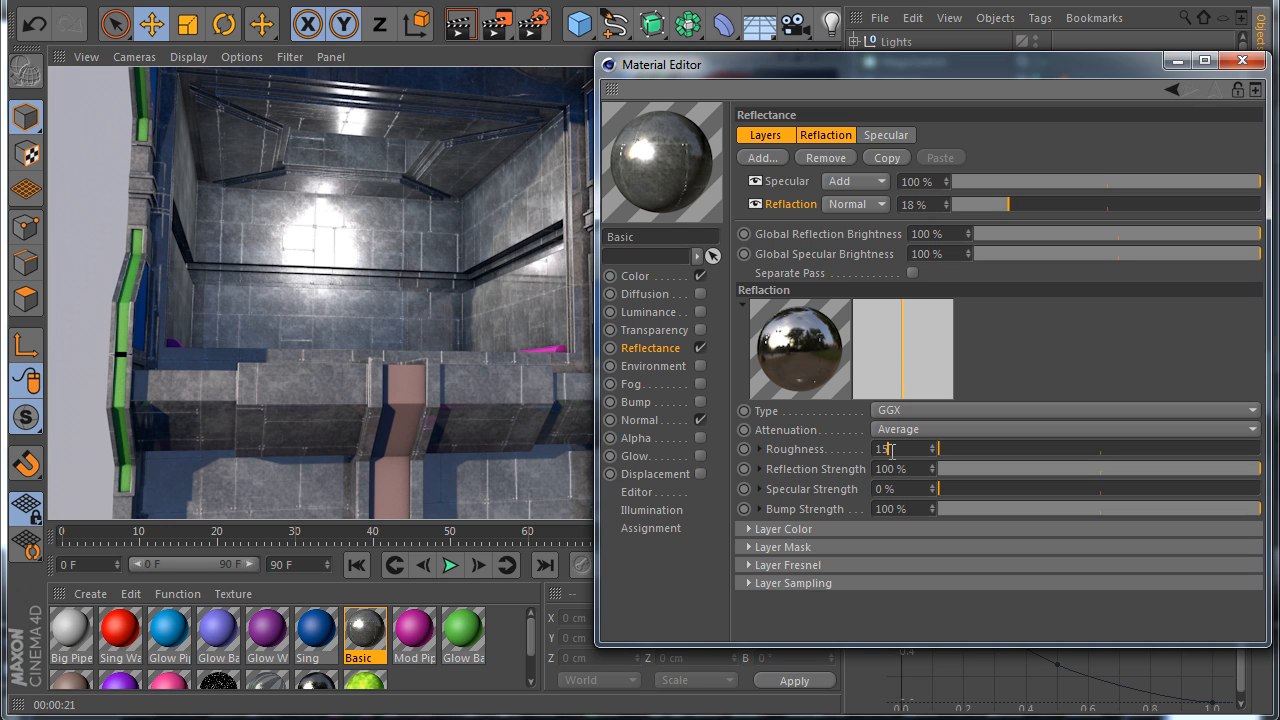
type("15")
key("Return")
left_click(460, 24)
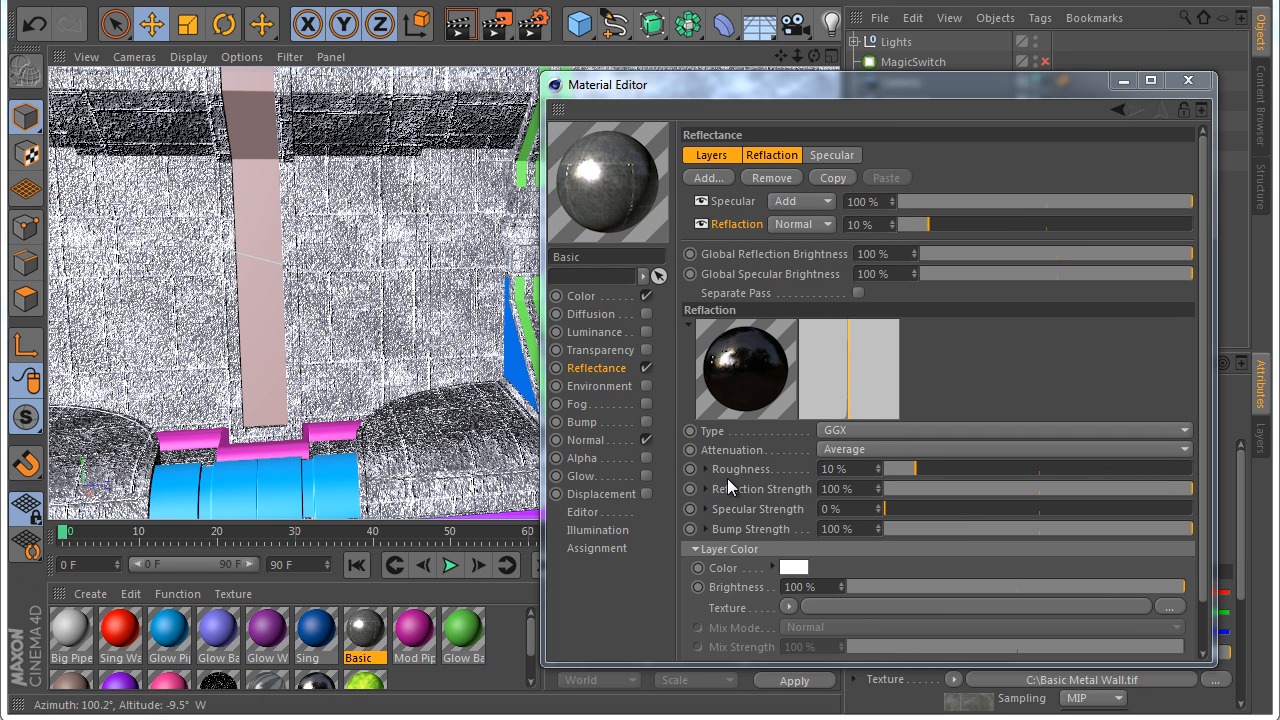
Render the view of the lower wall and pipes to check the Basic material's reflections
left_click(460, 24)
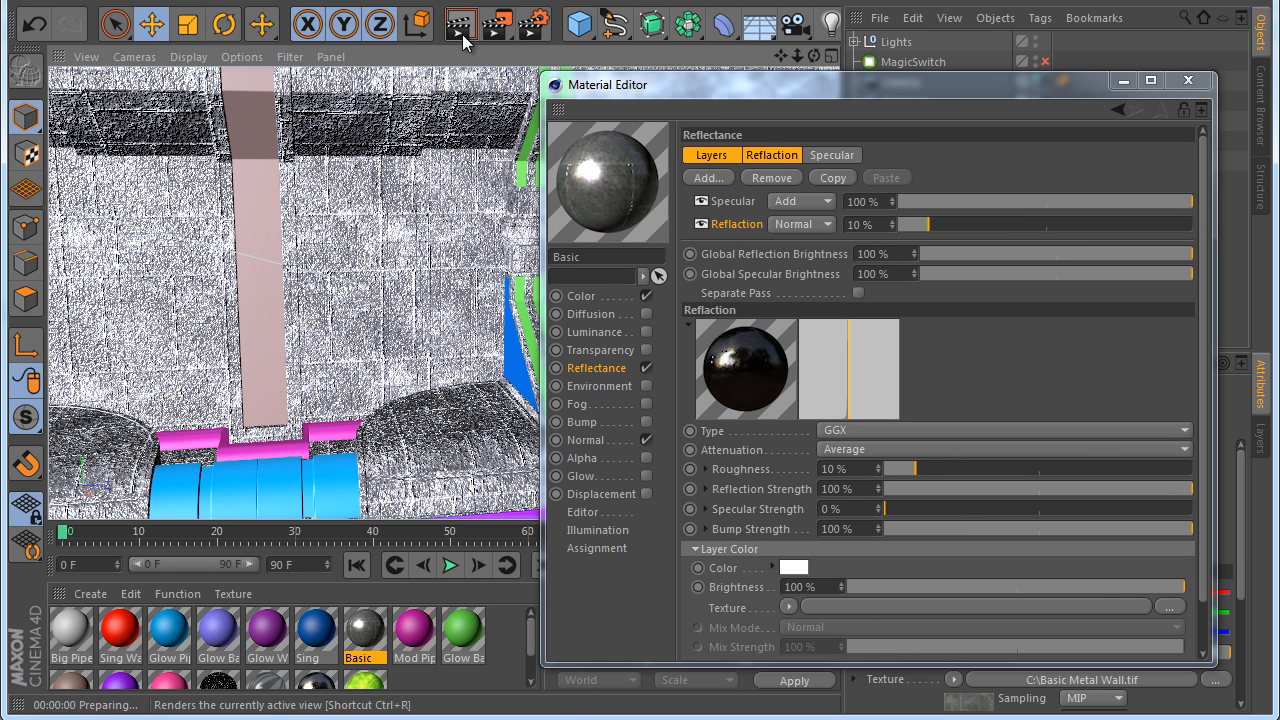
left_click_drag(795, 86, 845, 82)
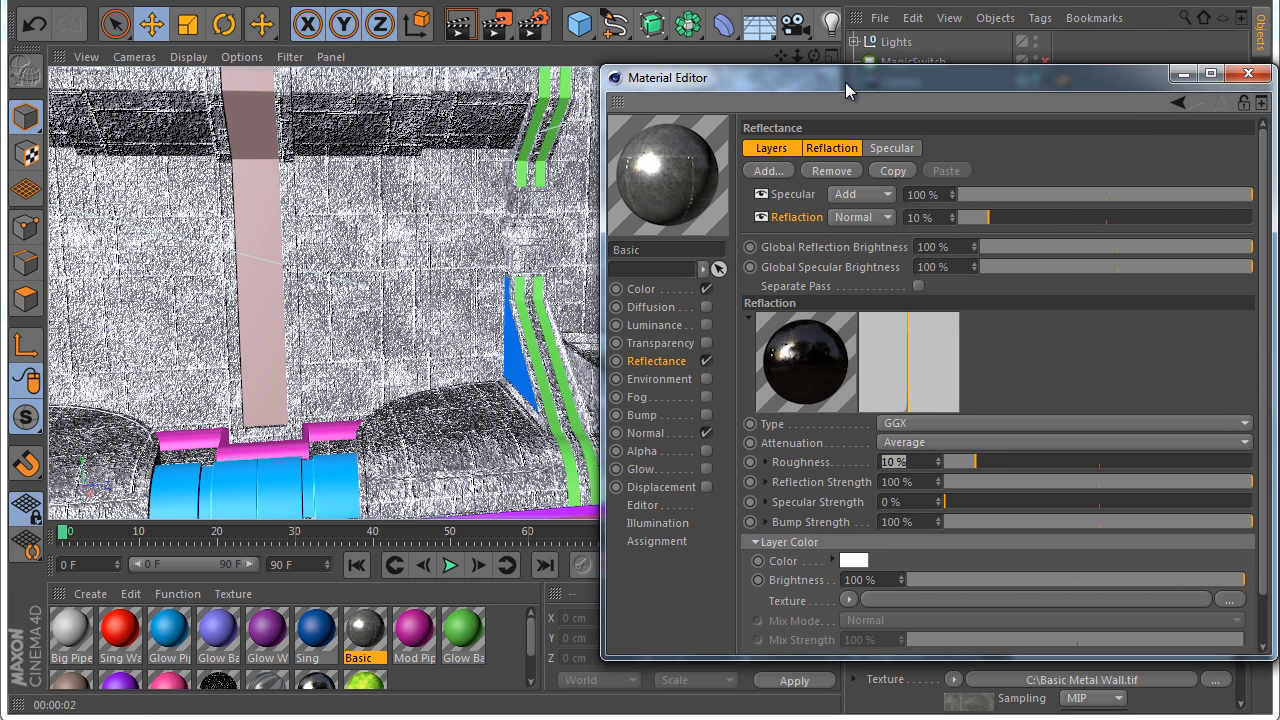
double_click(893, 461)
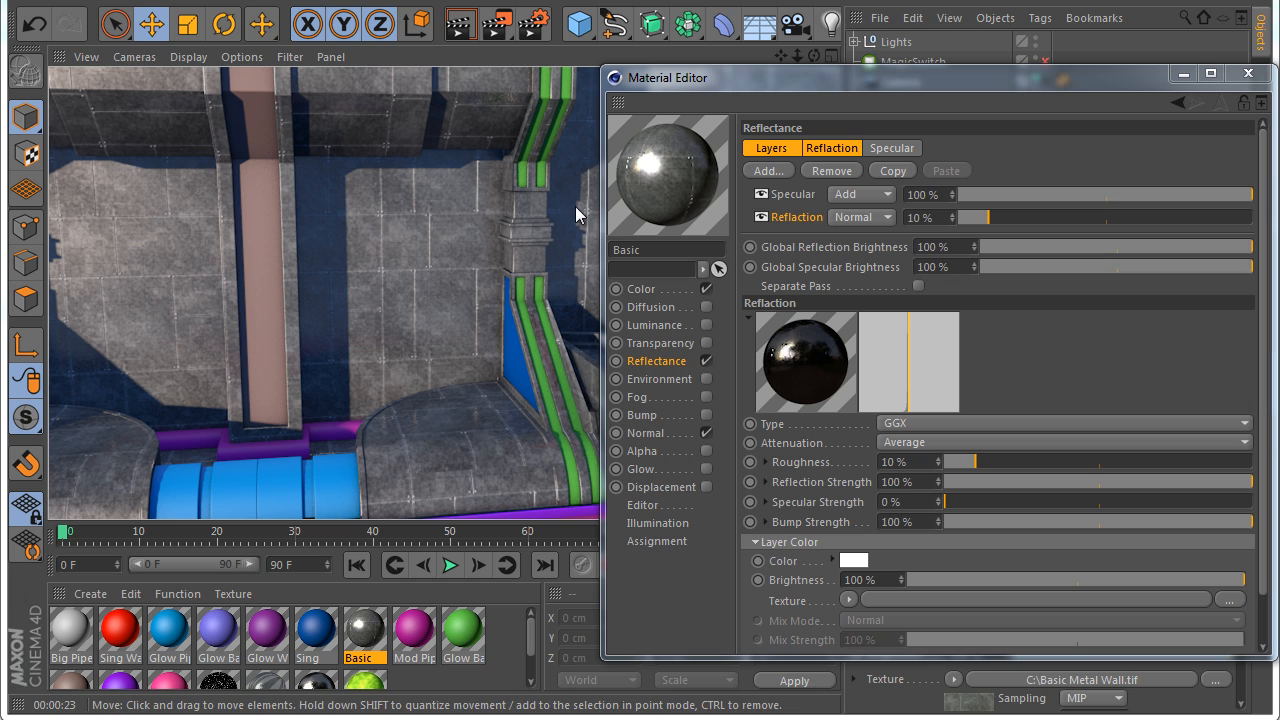
left_click_drag(772, 86, 641, 79)
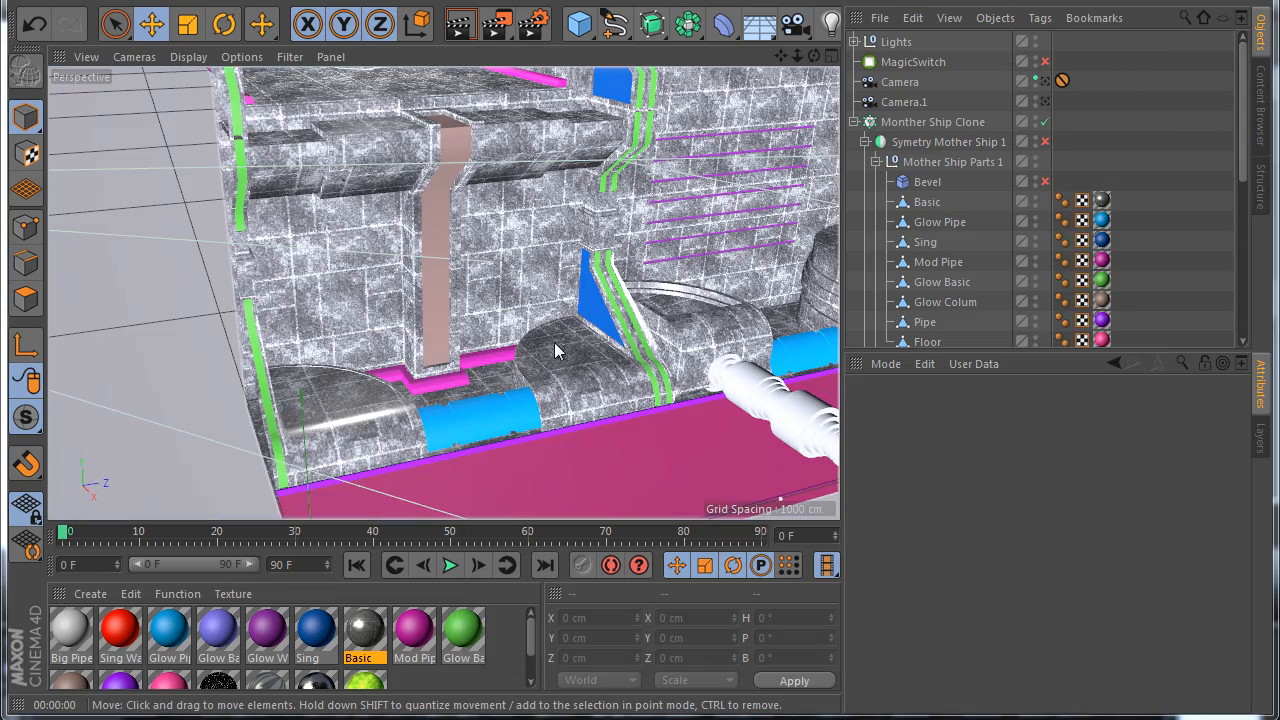
Open the Sing material's Color channel settings for the blue wall panels
left_click_drag(556, 350, 632, 410, "alt")
scroll(510, 440, "down", 2)
scroll(507, 400, "up", 4)
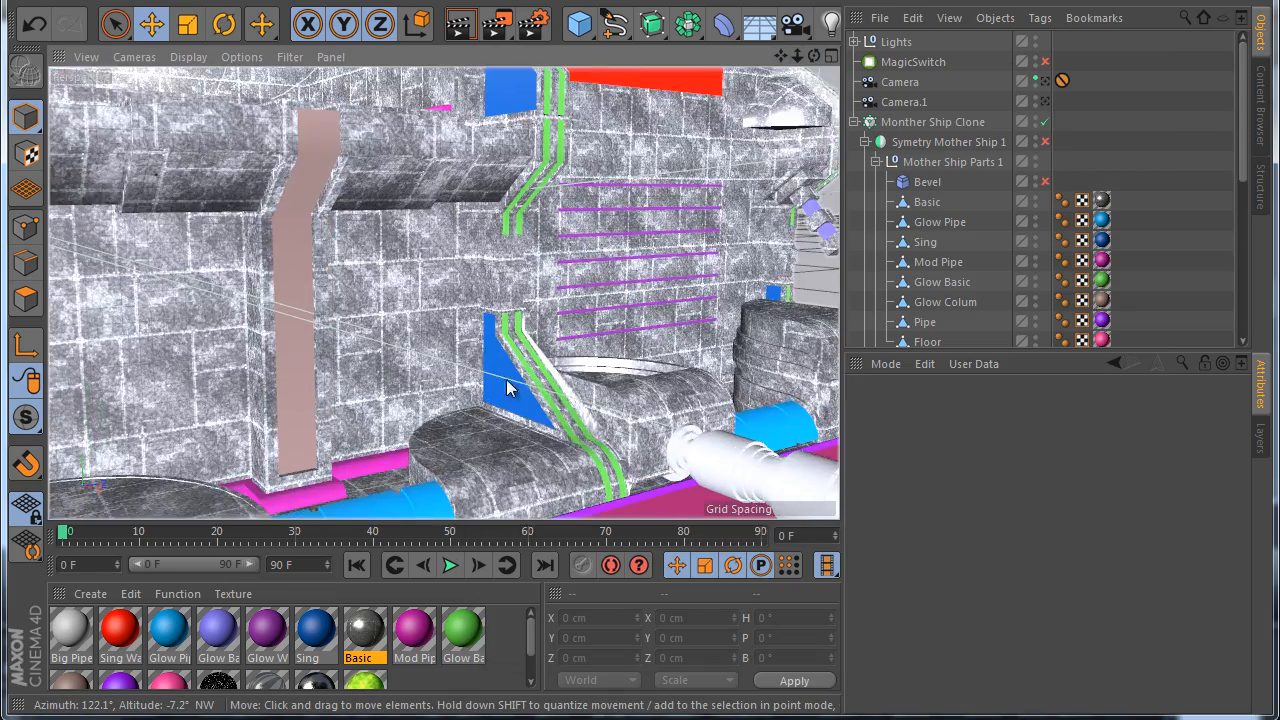
double_click(325, 630)
left_click_drag(636, 114, 969, 159)
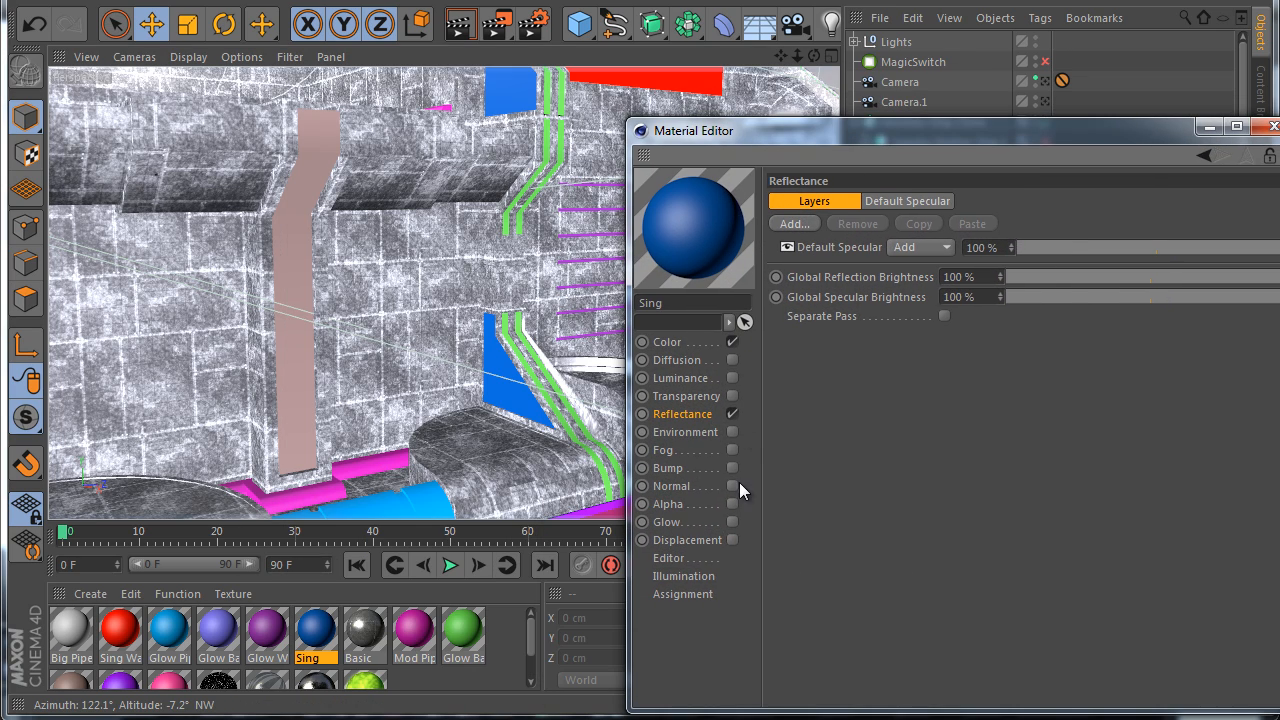
left_click(680, 343)
Create a new black 512 x 512 pixel texture in the Sing material's Color channel and close the Material Editor
left_click(870, 290)
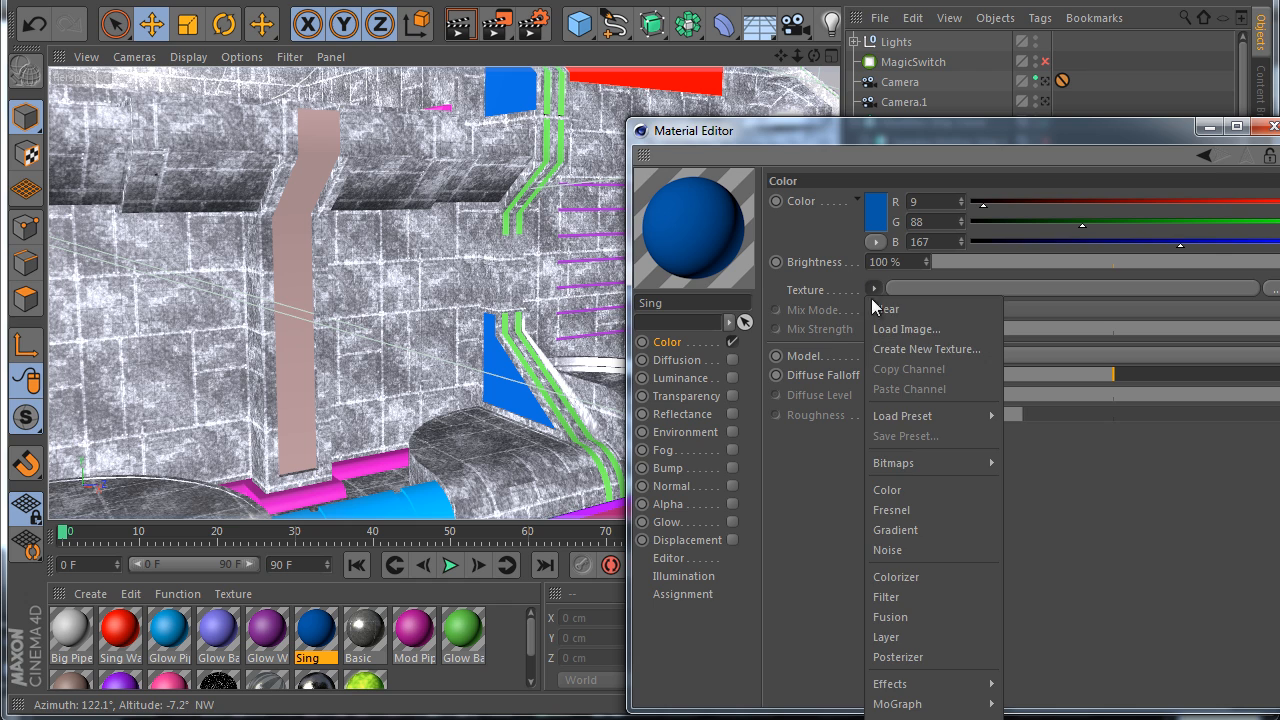
left_click(928, 349)
left_click_drag(874, 148, 783, 199)
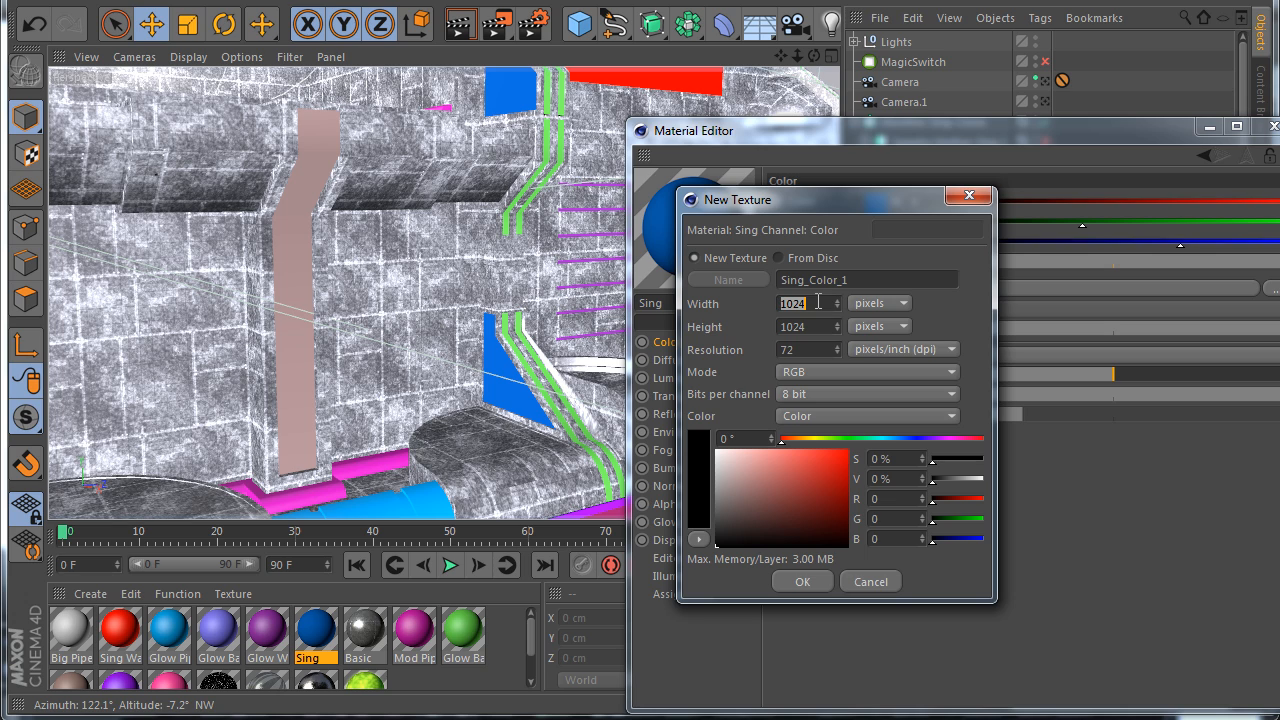
left_click(786, 305)
left_click(810, 581)
left_click(1269, 128)
Switch to the MyBp2 (User) layout and show Sing_Color_1.tif in the texture view
left_click(1171, 2)
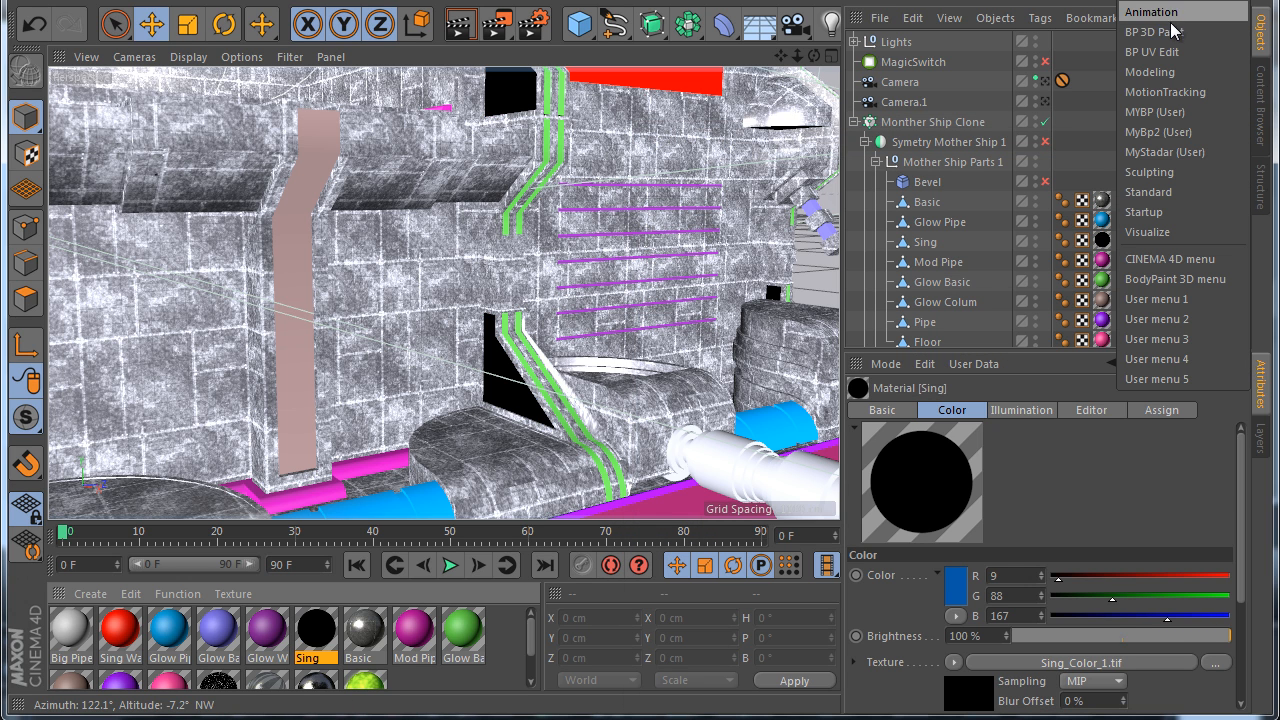
left_click(1160, 131)
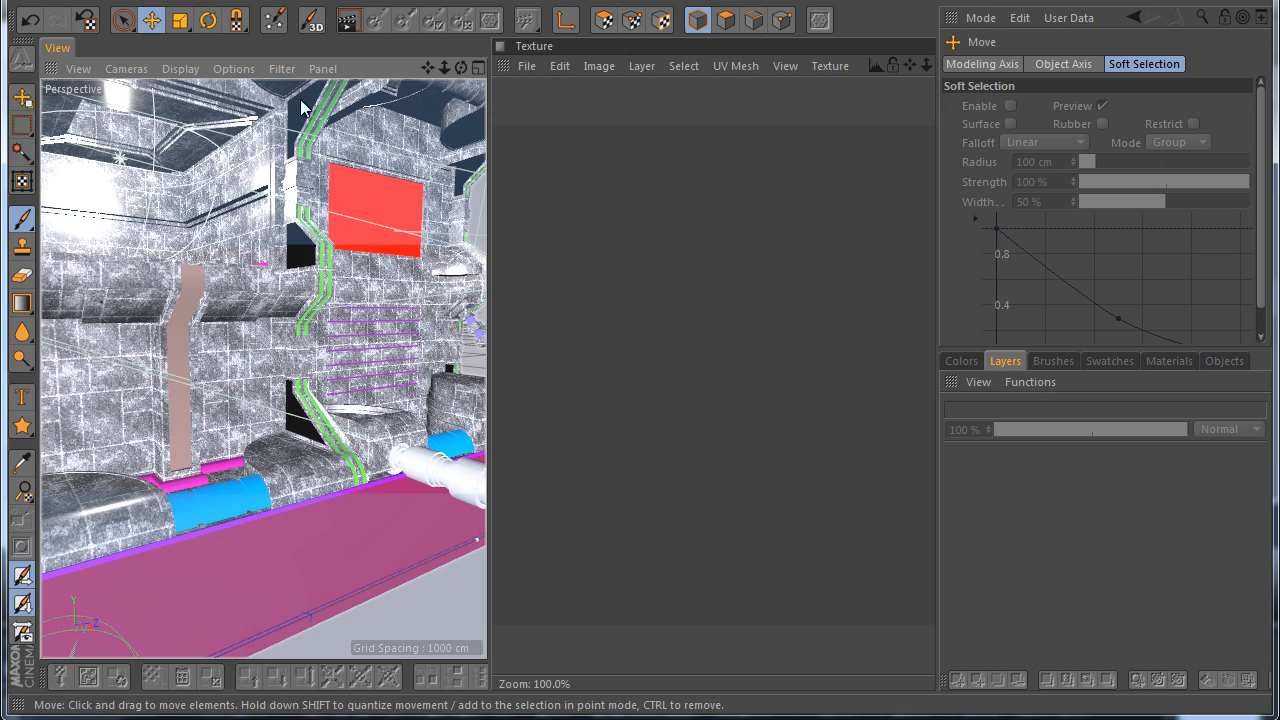
left_click(832, 65)
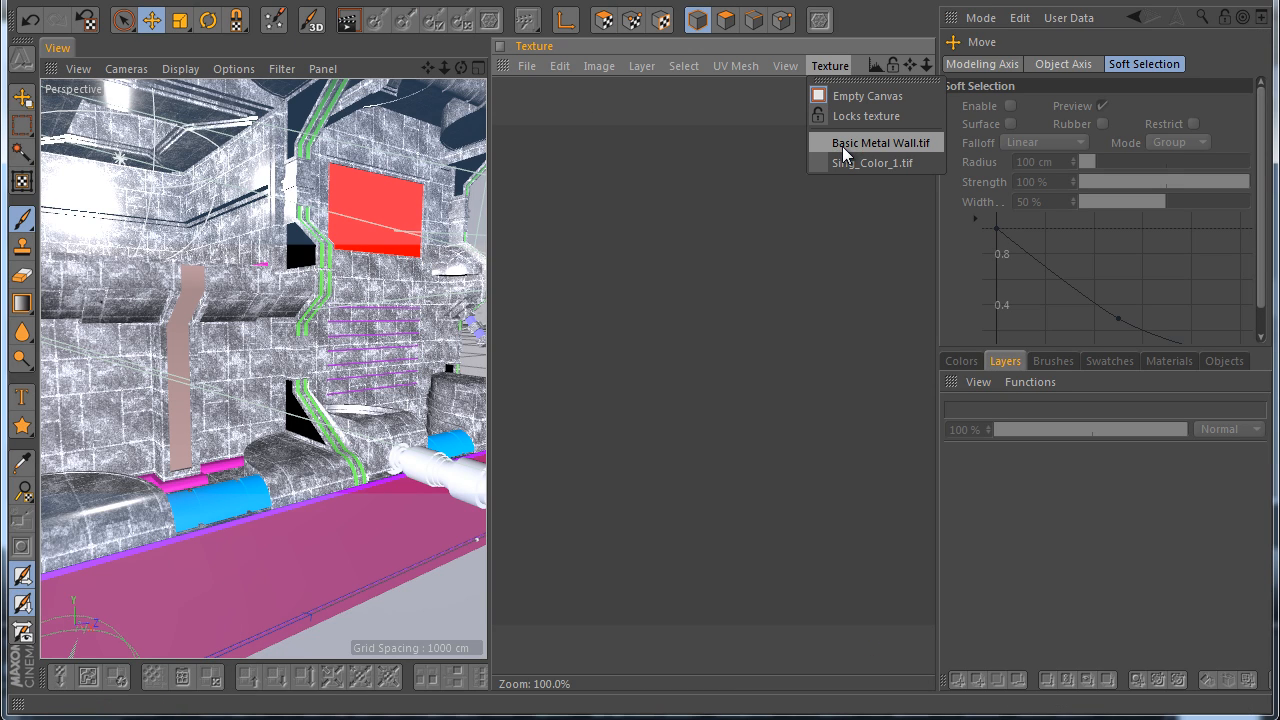
left_click(900, 163)
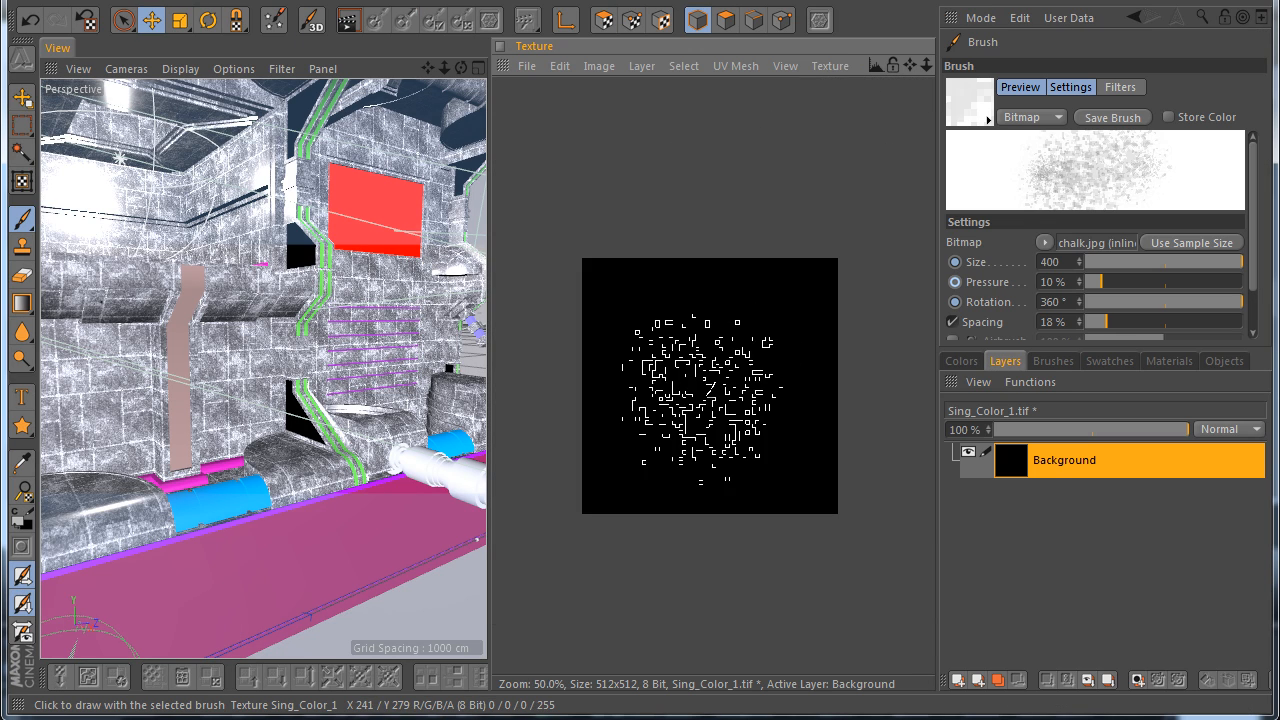
Add a new layer above the Background and prepare the Draw Line tool with solid black as the paint color
left_click_drag(22, 425, 97, 468)
left_click(95, 465)
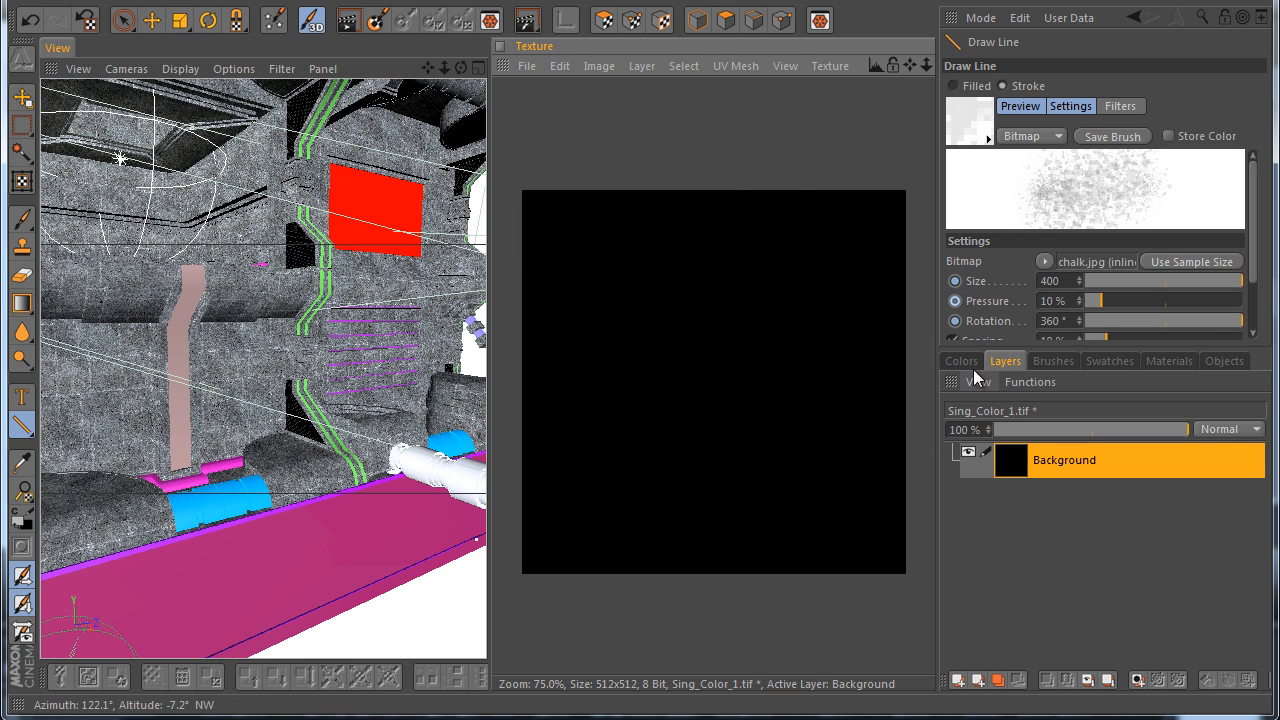
left_click(976, 680)
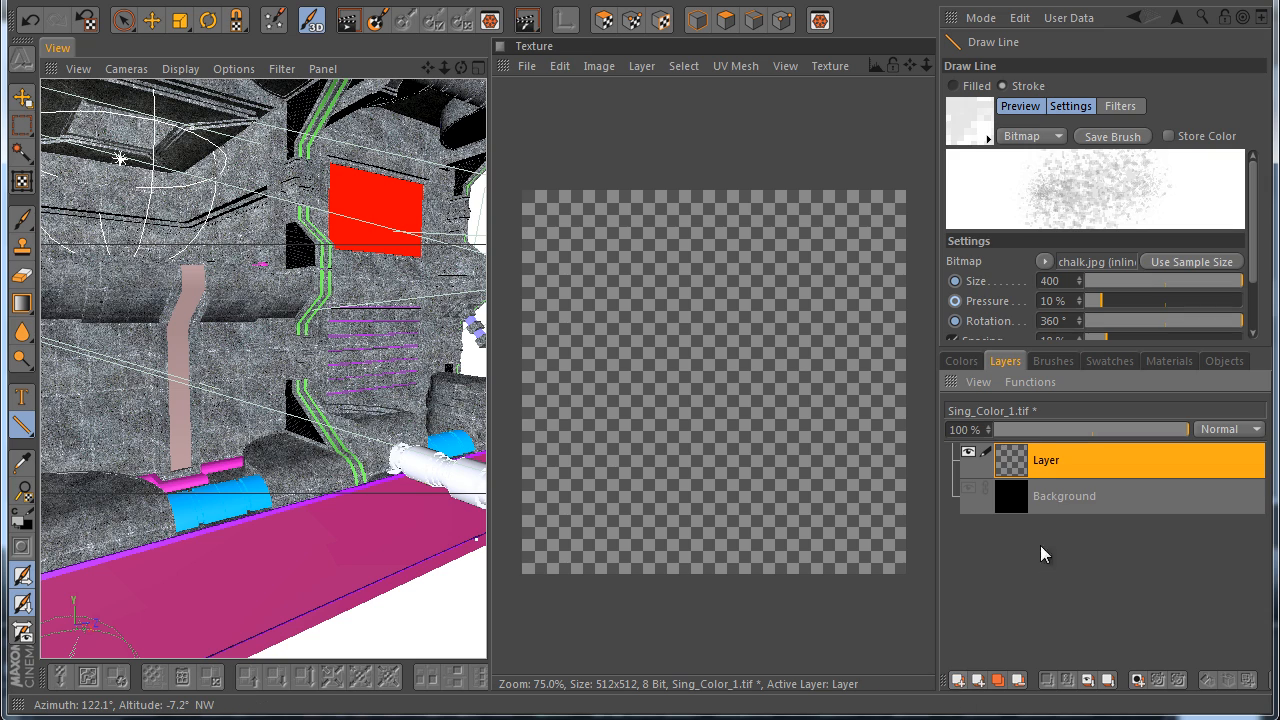
left_click(961, 361)
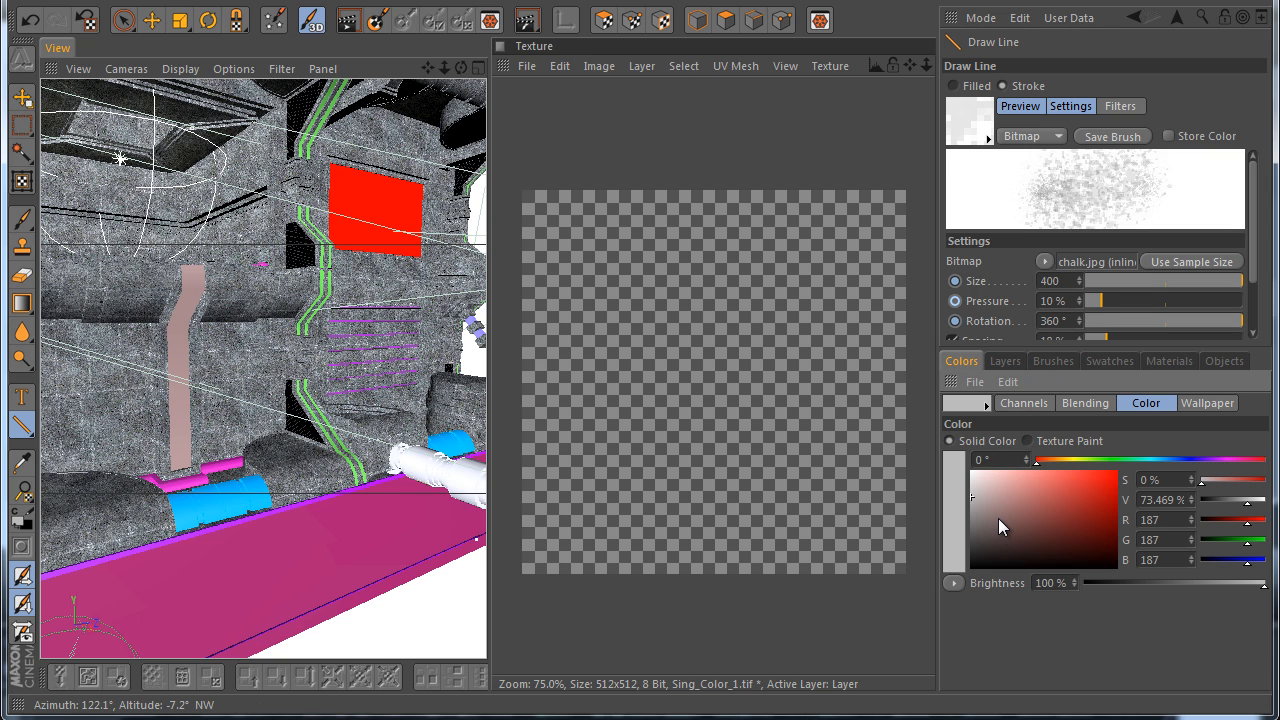
left_click_drag(998, 518, 951, 575)
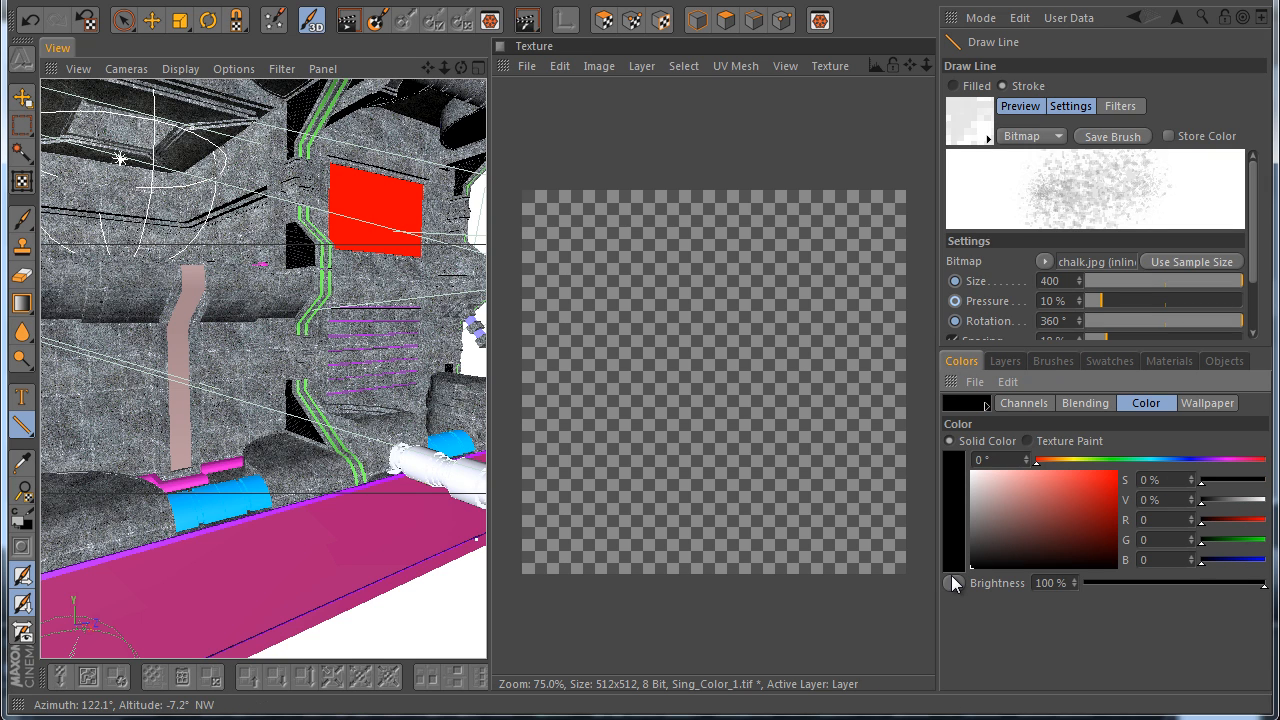
Set the paint color to golden yellow (RGB 200, 164, 34) and flood-fill the new layer with it
left_click(1066, 460)
left_click(1093, 491)
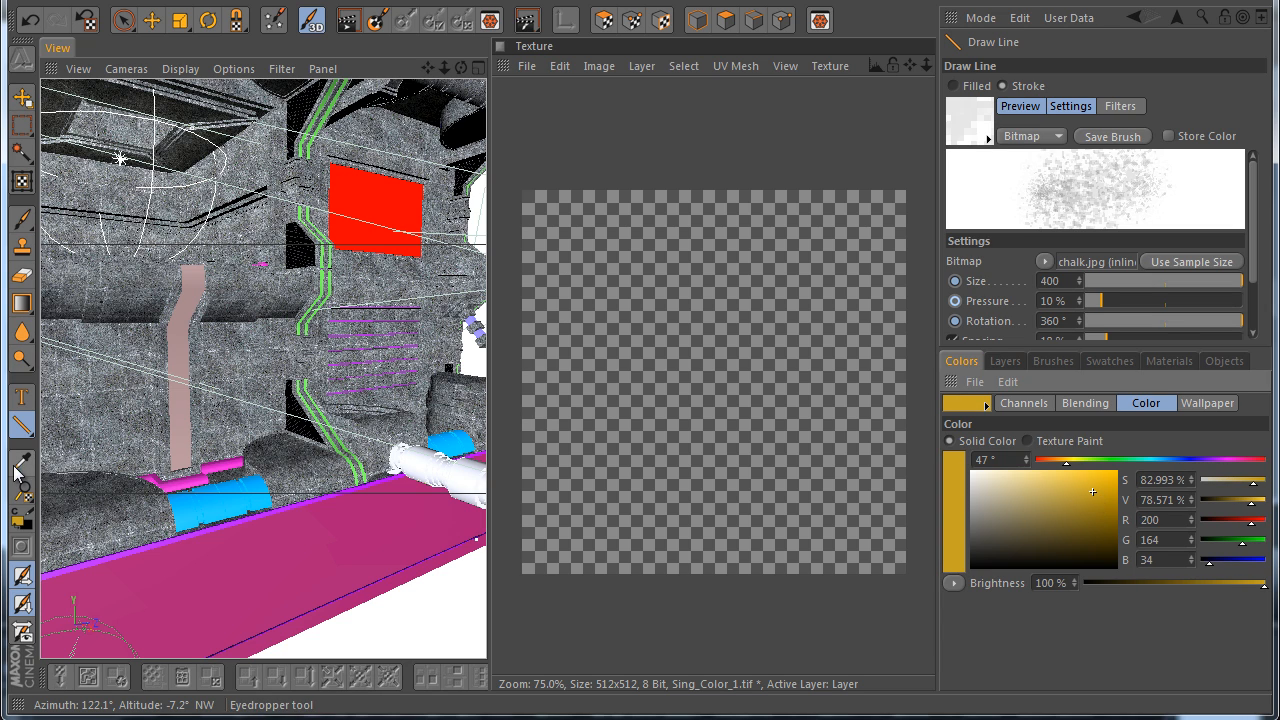
left_click_drag(30, 315, 94, 331)
left_click(651, 366)
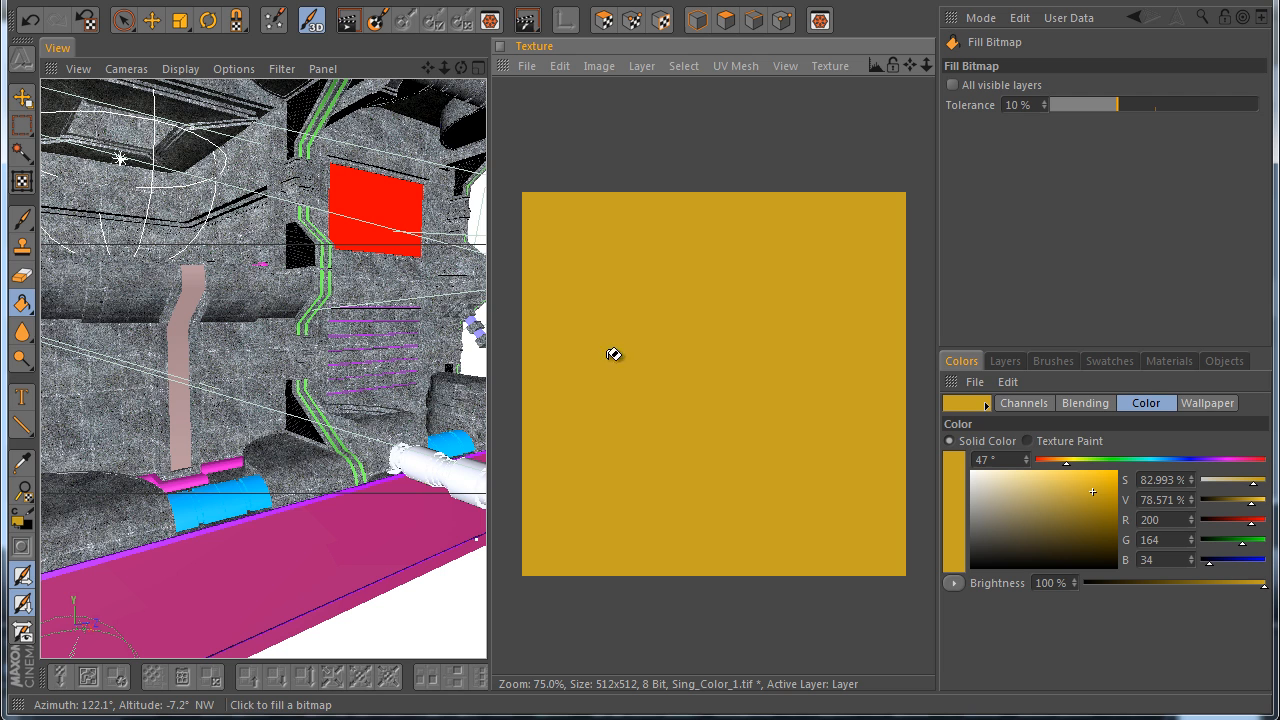
Paint darker mottling over the whole gold fill with the 400-size chalk brush in RGB 127, 104, 21
left_click(22, 220)
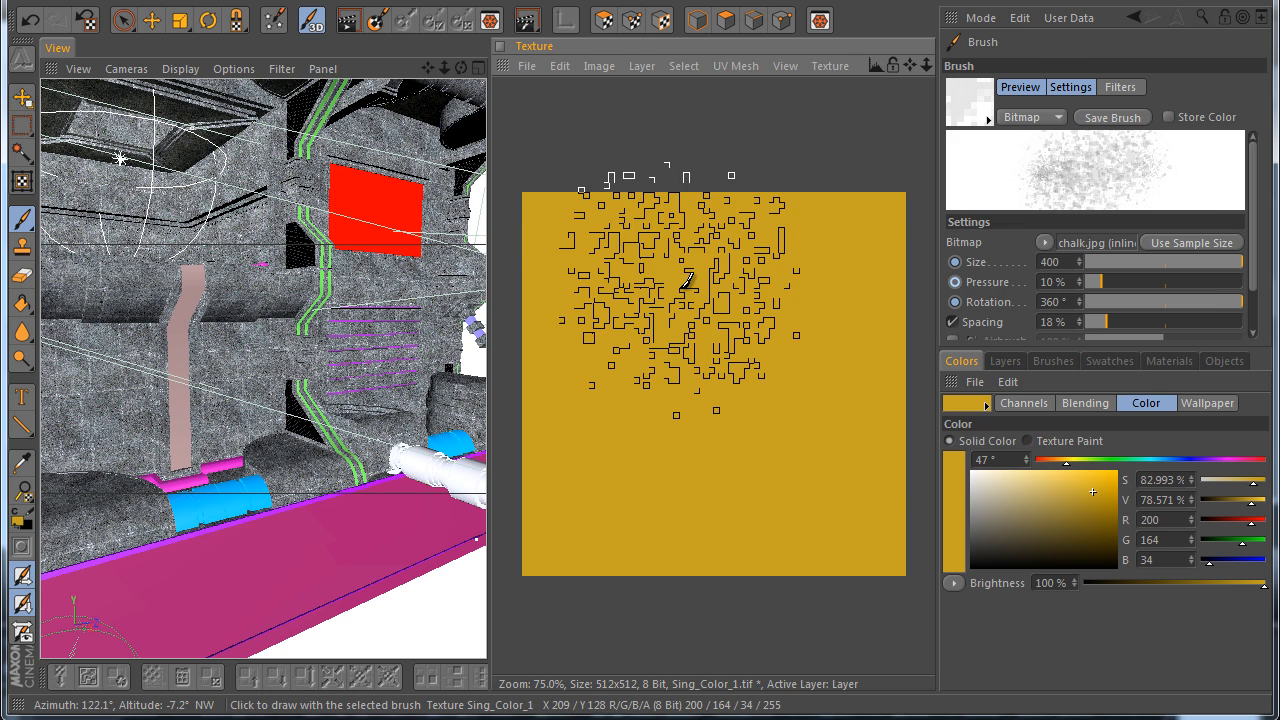
left_click(1092, 520)
mouse_move(640, 320)
left_mouse_down()
mouse_move(780, 514)
mouse_move(640, 557)
mouse_move(607, 375)
mouse_move(843, 300)
mouse_move(614, 486)
mouse_move(820, 349)
mouse_move(508, 237)
left_mouse_up()
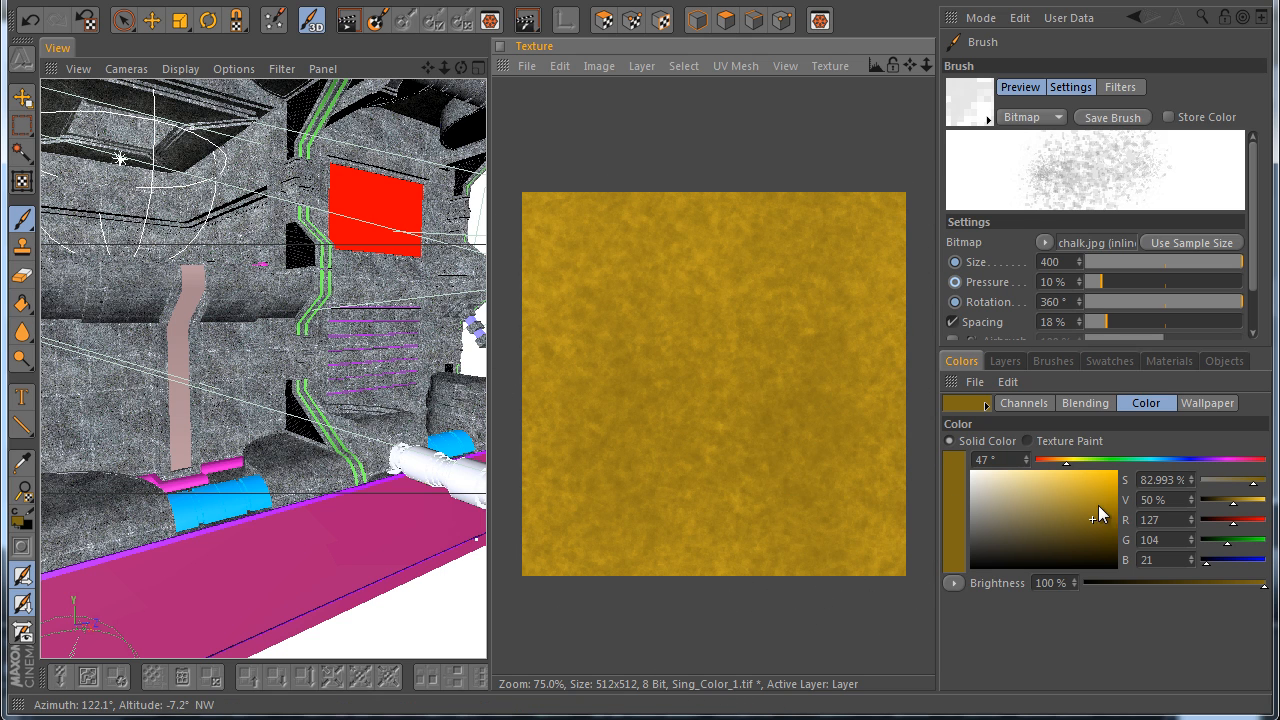
Brush further chalk mottling over the texture in pale gold (RGB 171, 153, 88), followed by dark brown (RGB 98, 82, 22)
left_click(1066, 504)
left_click_drag(704, 506, 751, 295)
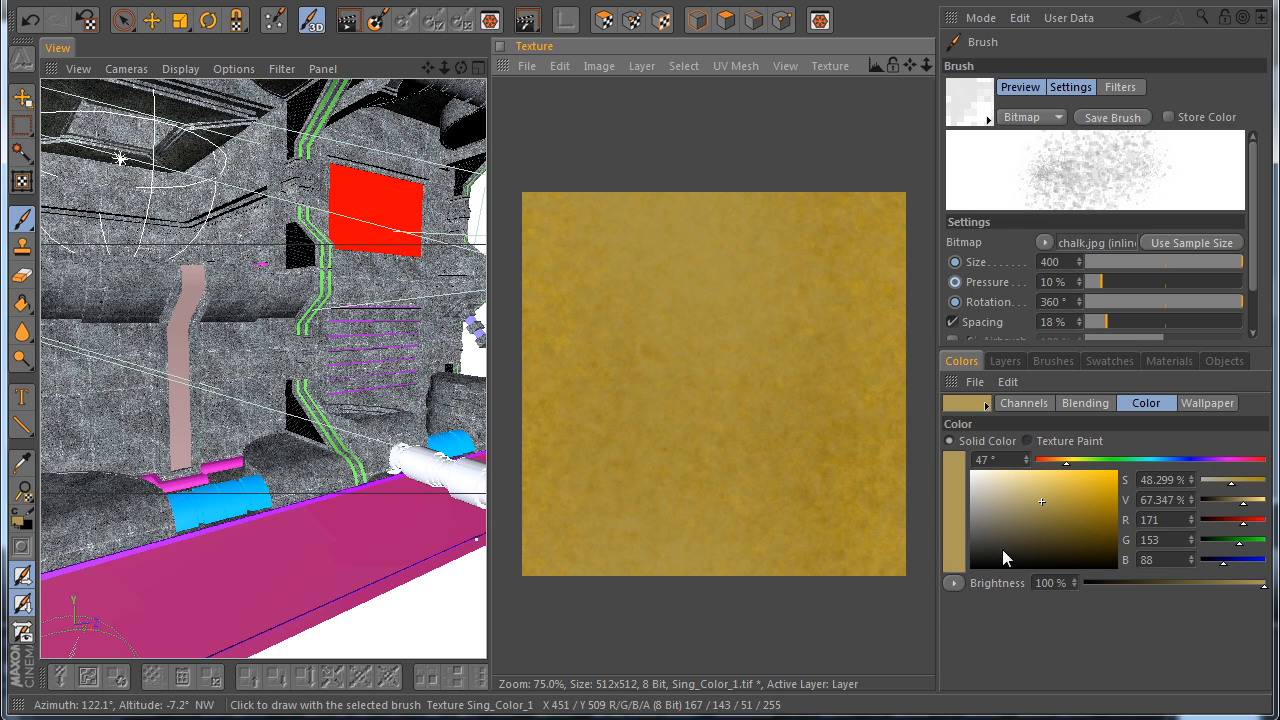
left_click(1086, 529)
left_click(1084, 530)
mouse_move(660, 437)
left_mouse_down()
mouse_move(791, 346)
mouse_move(643, 549)
mouse_move(517, 543)
mouse_move(648, 484)
left_mouse_up()
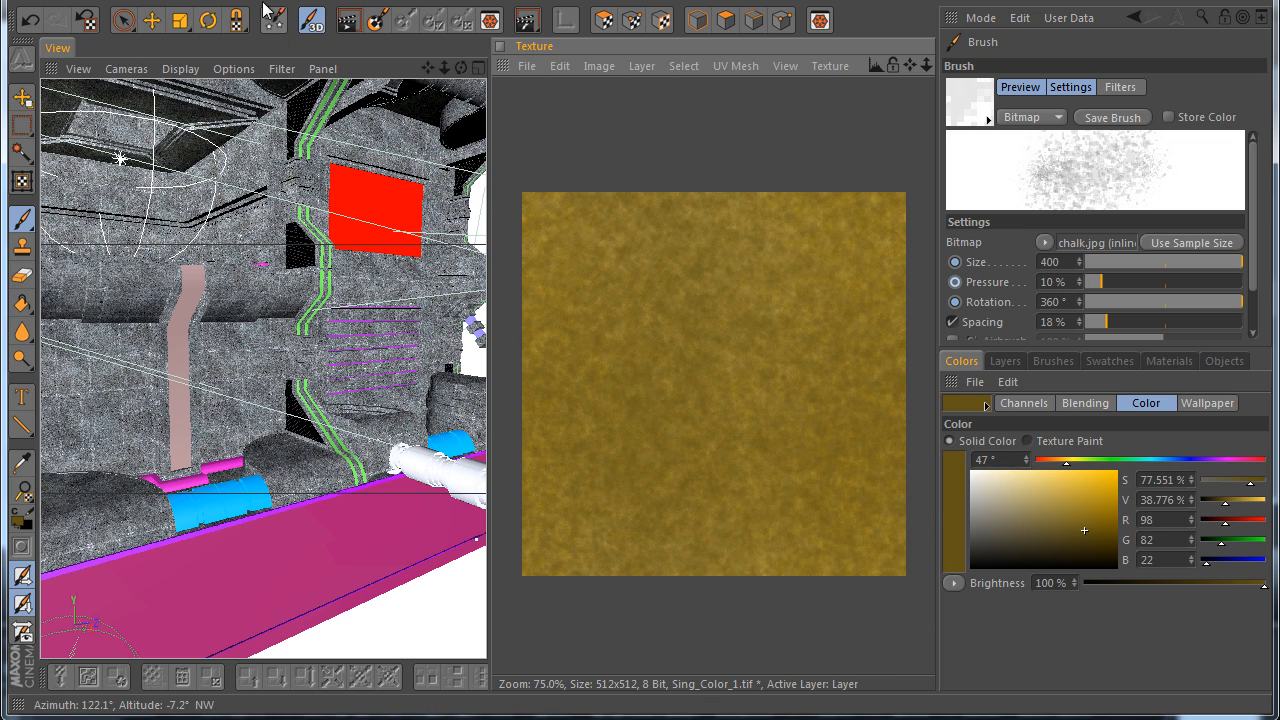
Apply a monochromatic Noise filter of 6.8 % to the gold layer
left_click(229, 5)
mouse_move(266, 109)
left_click(396, 141)
left_click_drag(386, 221, 325, 222)
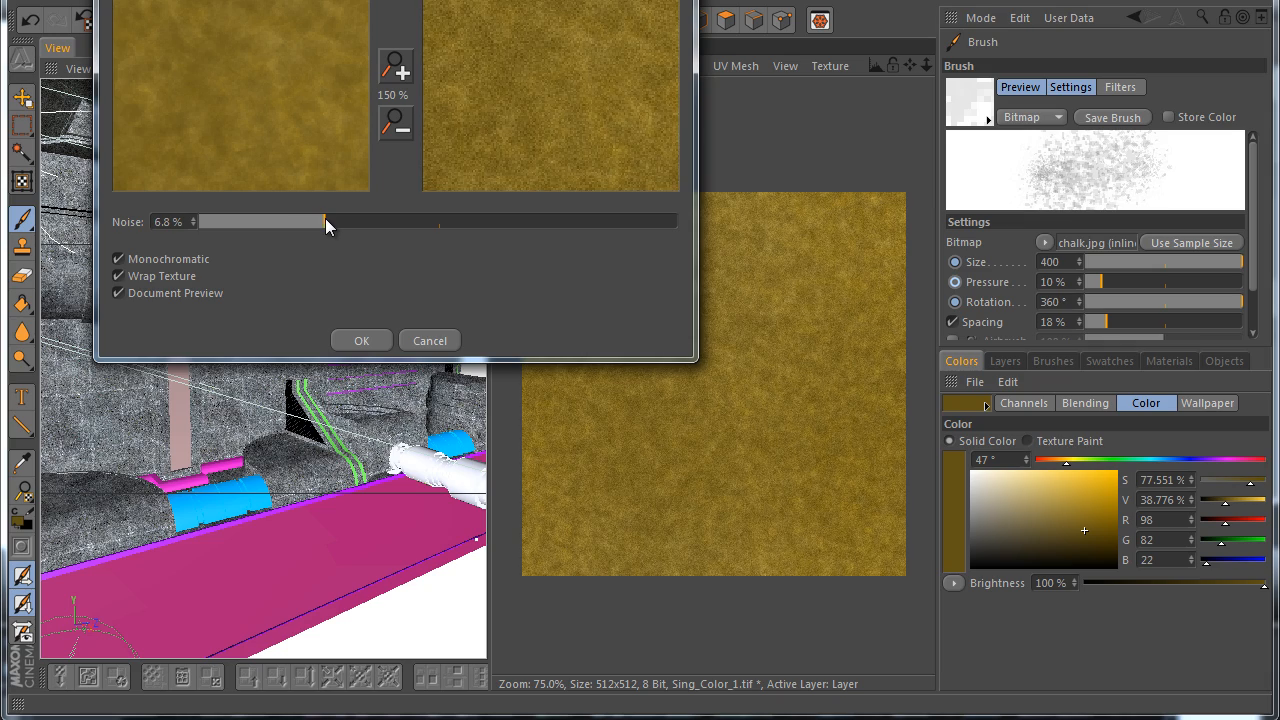
left_click(361, 340)
scroll(782, 467, "up", 2)
scroll(782, 467, "down", 1)
Brighten the gold layer with a Levels correction, lowering the white input level to about 143 and adjusting the midtones
left_click(1005, 361)
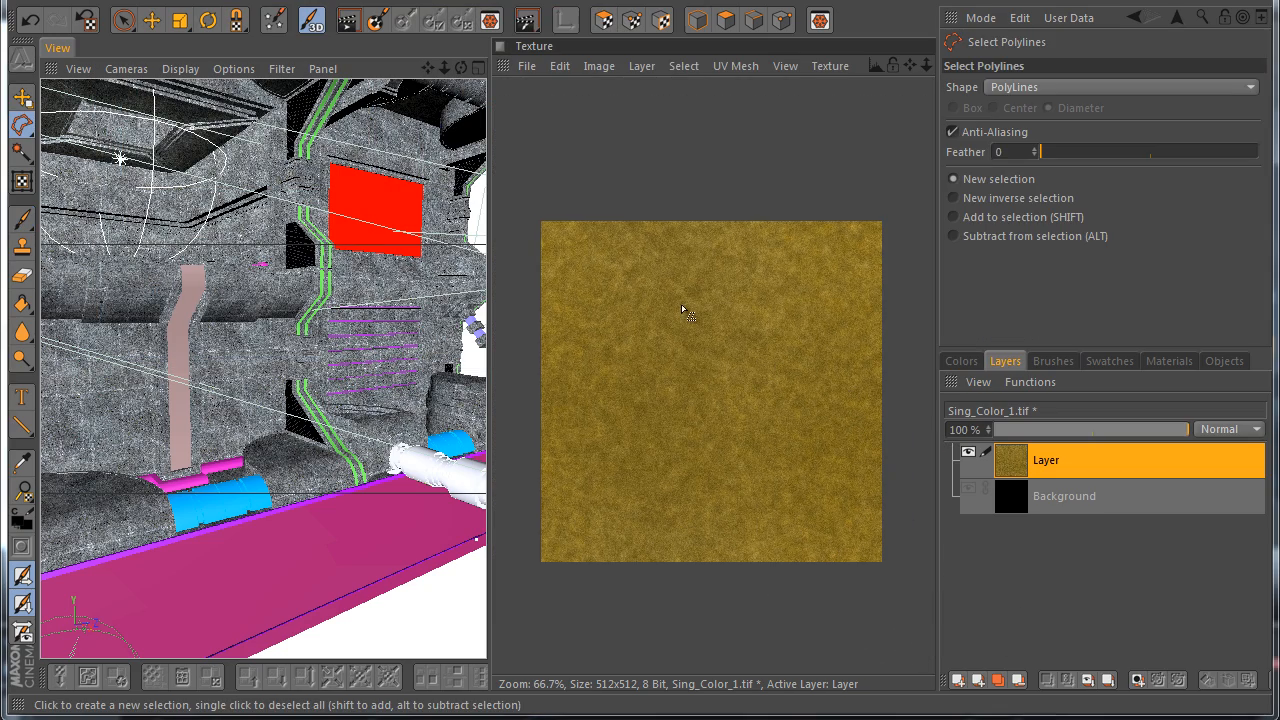
left_click(222, 3)
mouse_move(265, 69)
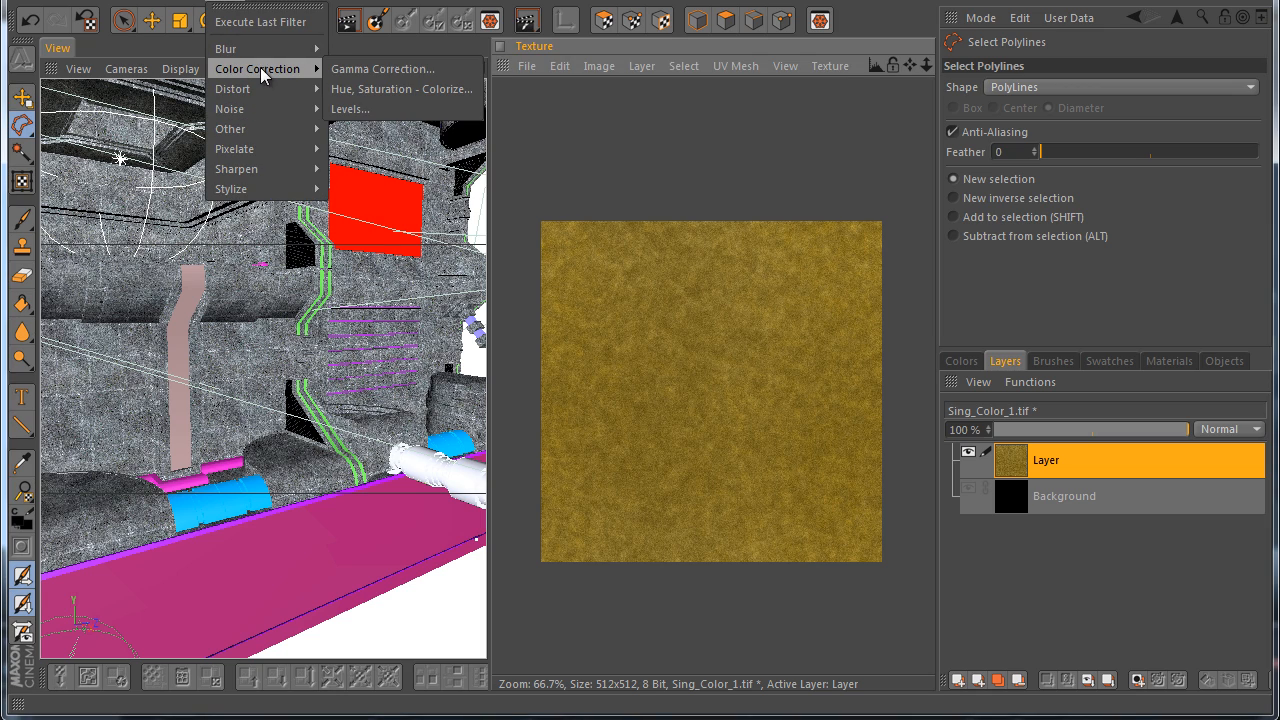
left_click(391, 114)
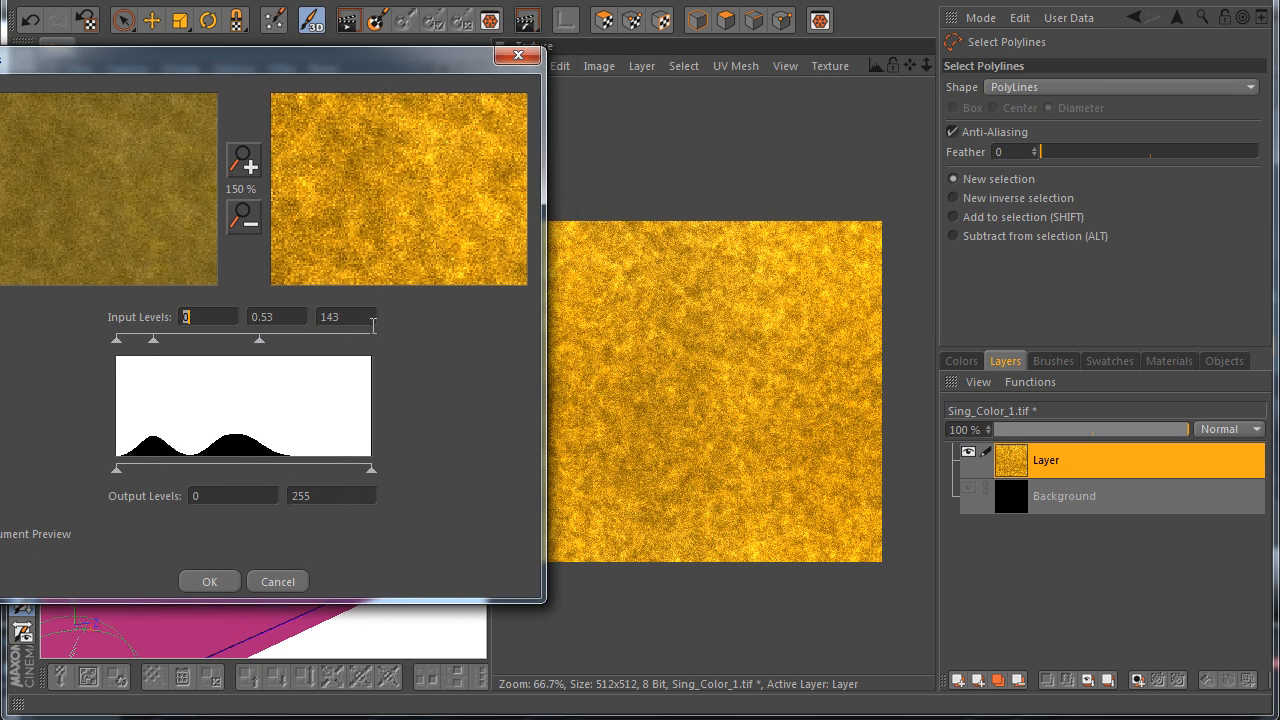
left_click_drag(271, 338, 257, 339)
left_click_drag(160, 339, 149, 339)
left_click(261, 580)
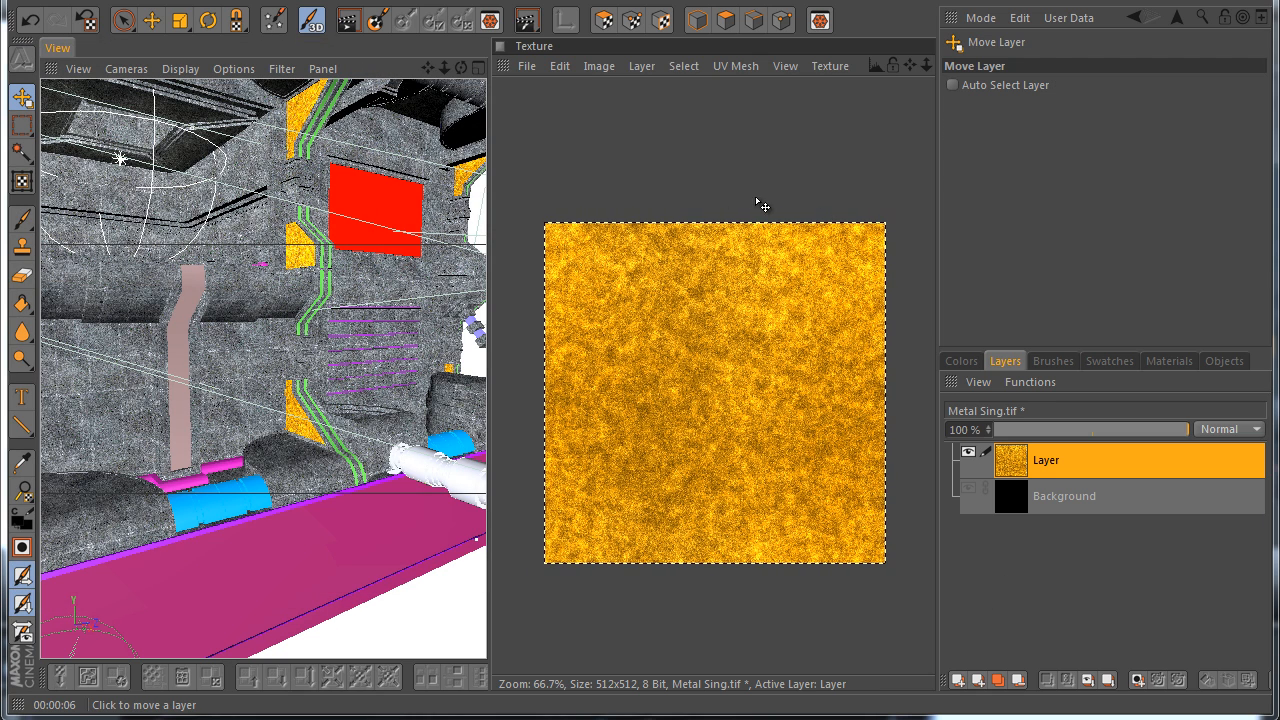
Create a new black 800 x 800 pixel RGB texture and add an empty layer above its Background
left_click(527, 68)
left_click(565, 96)
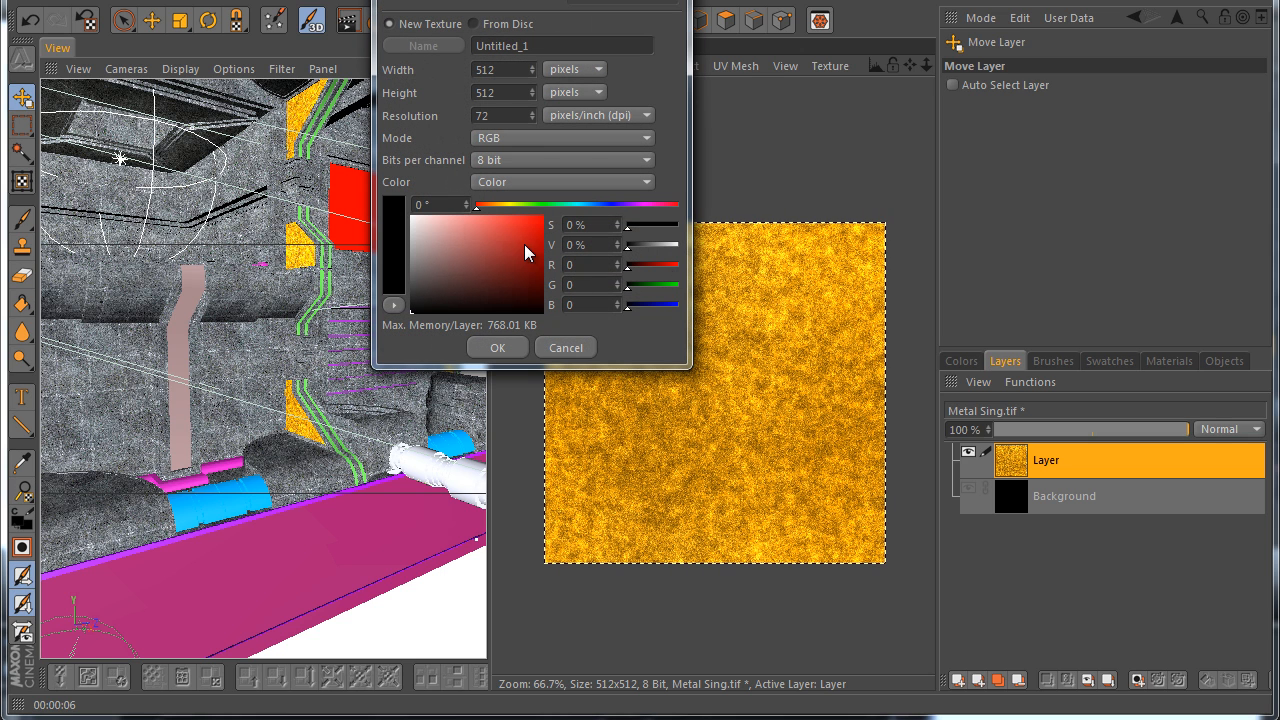
type("800")
key("Tab")
left_click(494, 349)
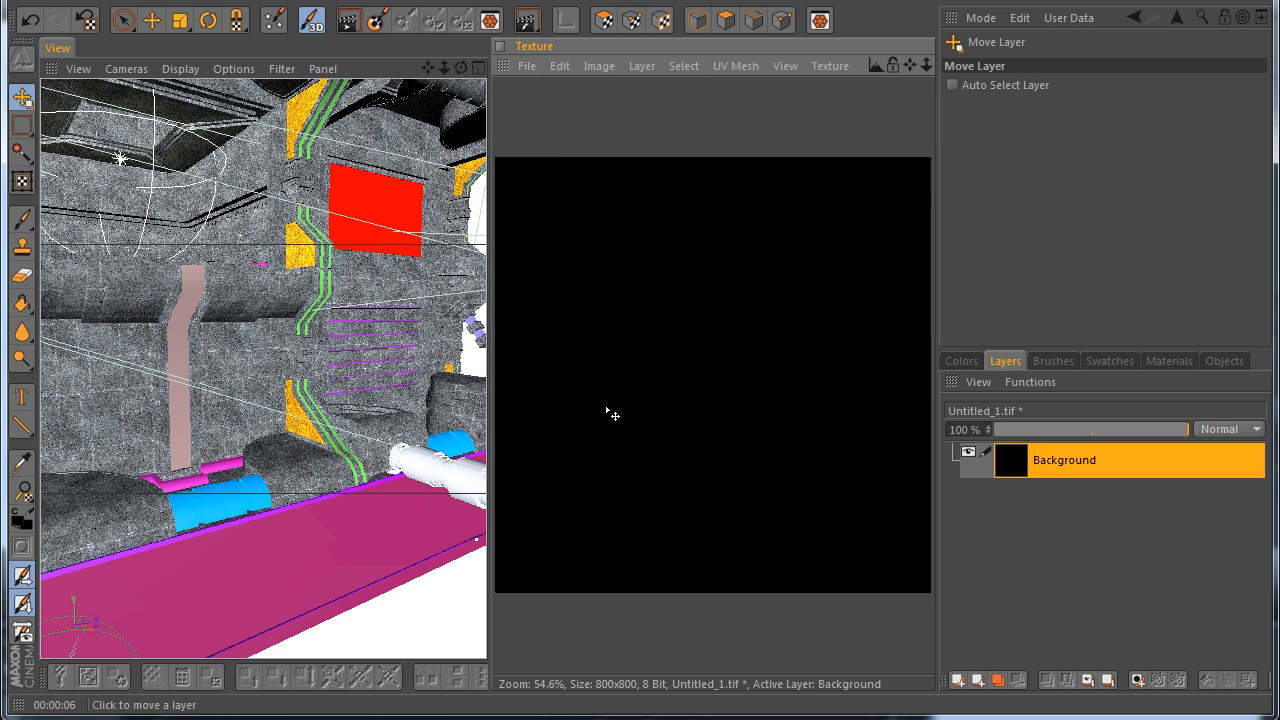
left_click(958, 682)
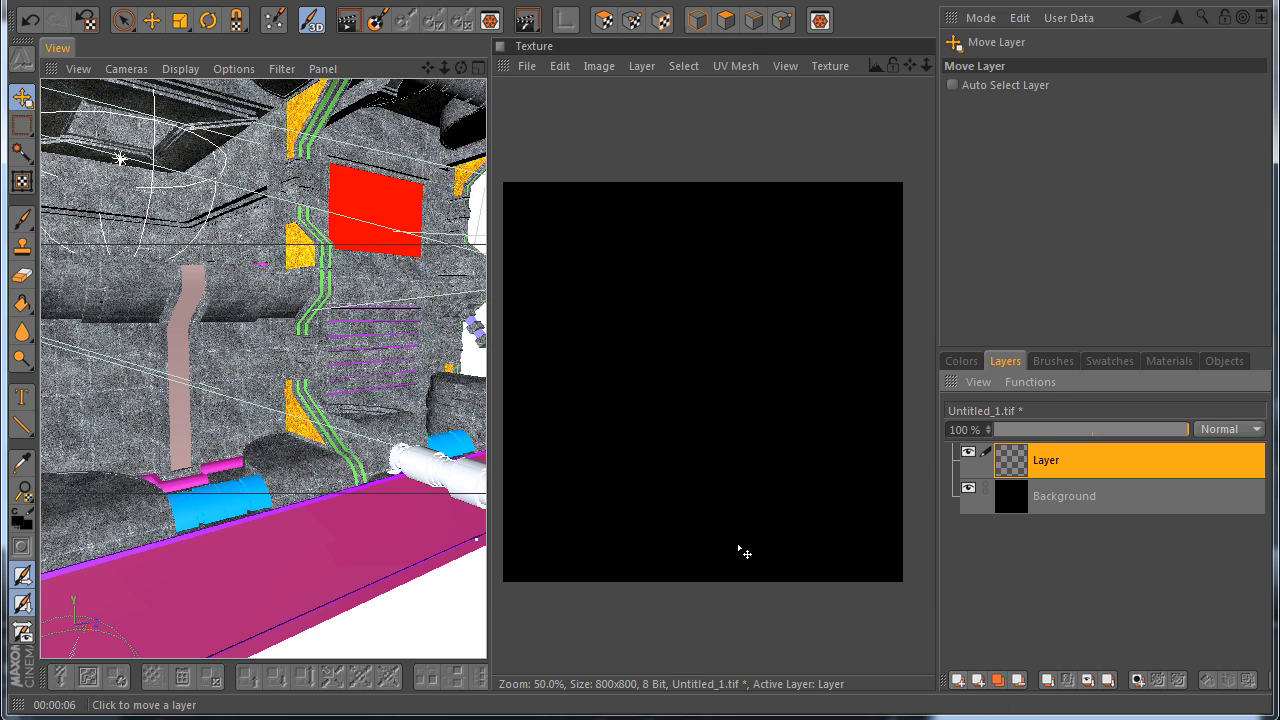
Fill the Background layer of the 800 x 800 texture with pure white
left_click(20, 428)
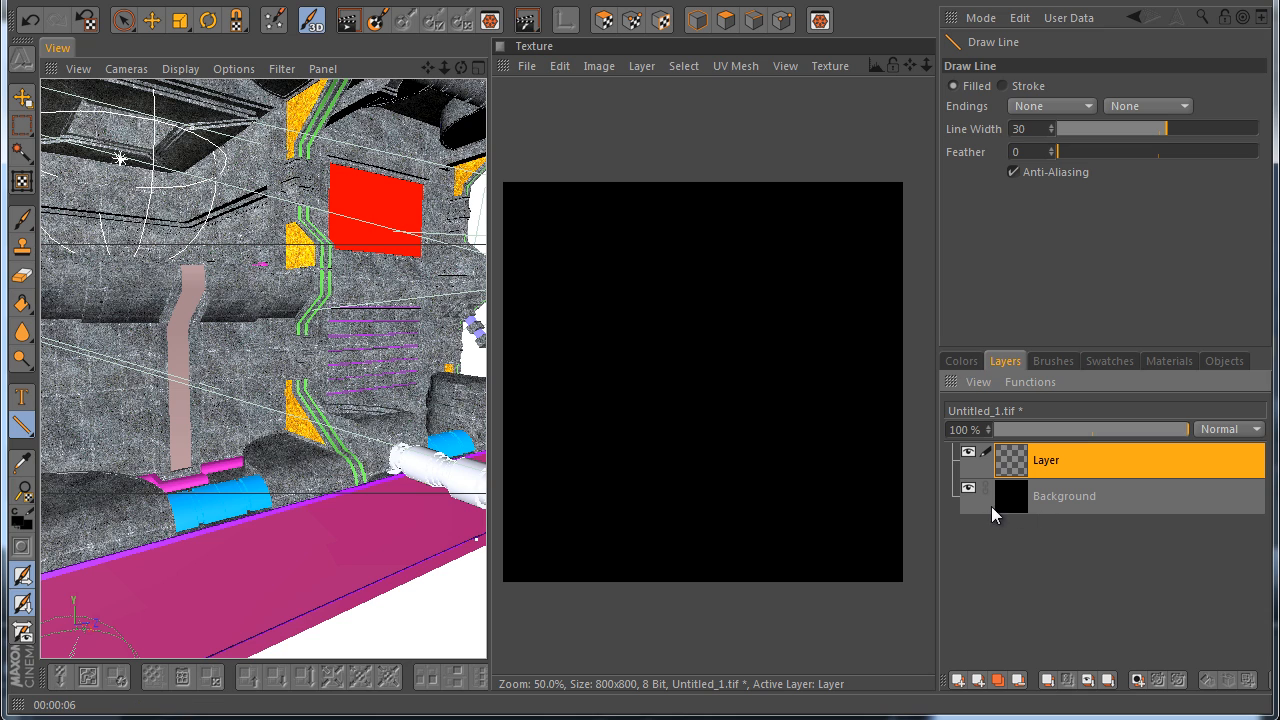
left_click(1017, 494)
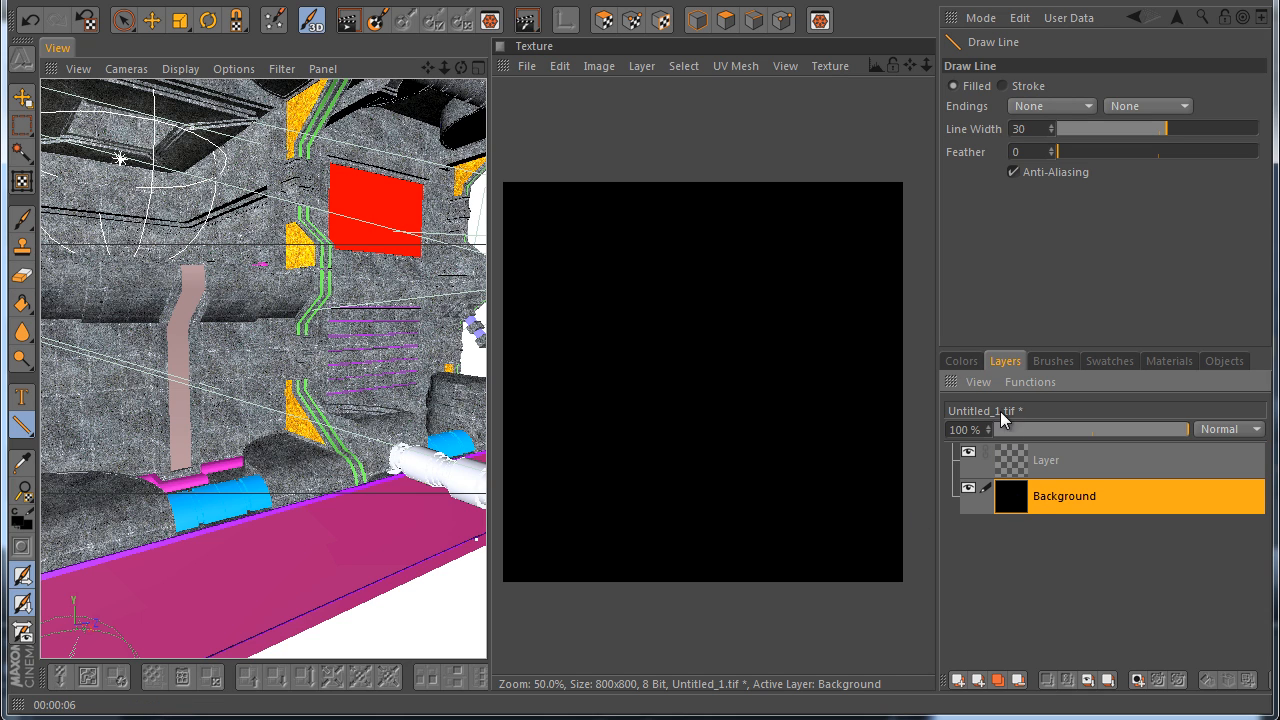
left_click(963, 362)
left_click_drag(998, 495, 878, 399)
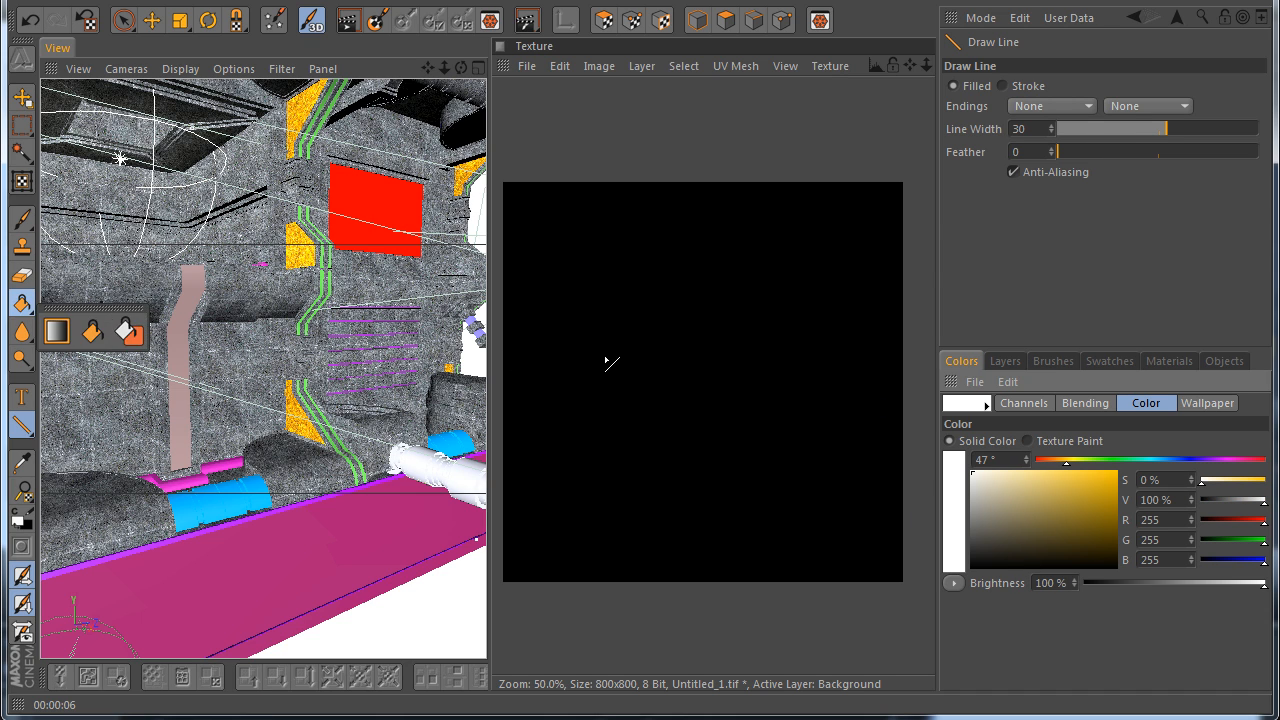
left_click(22, 303)
left_click(682, 389)
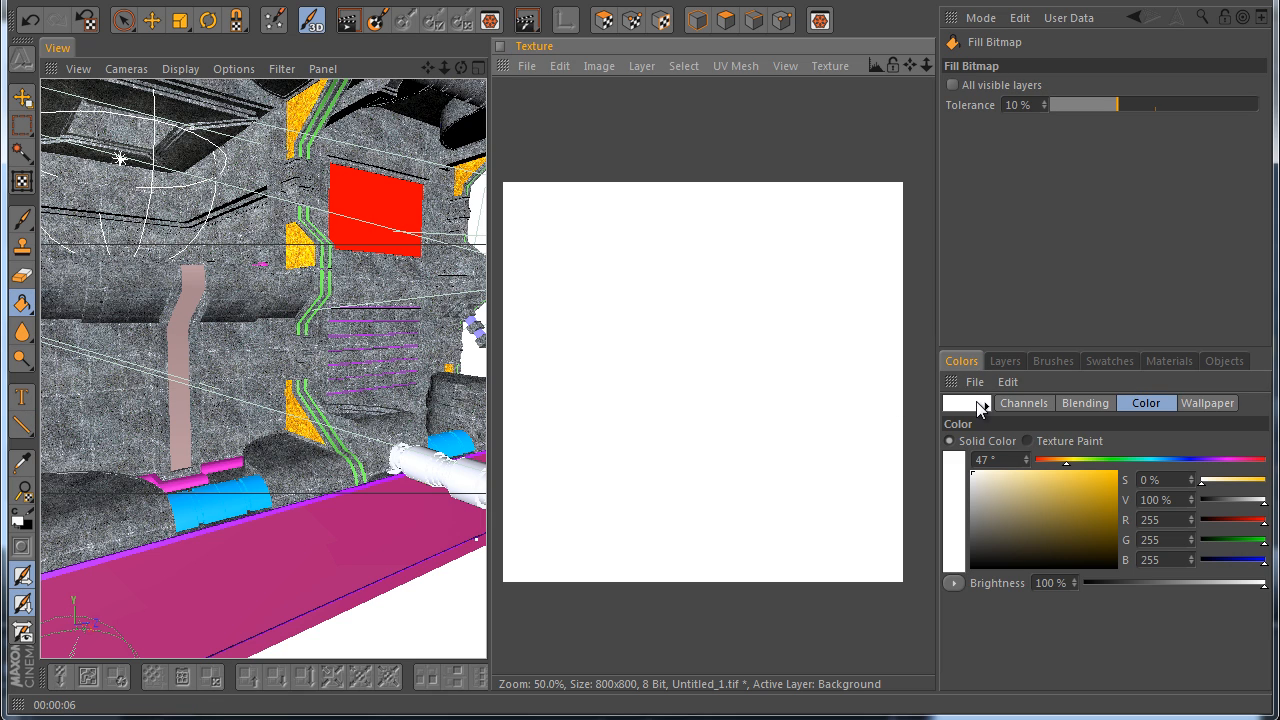
Draw a filled black vertical line with width 30 down the full height of the empty upper layer
left_click(1005, 361)
left_click(1009, 458)
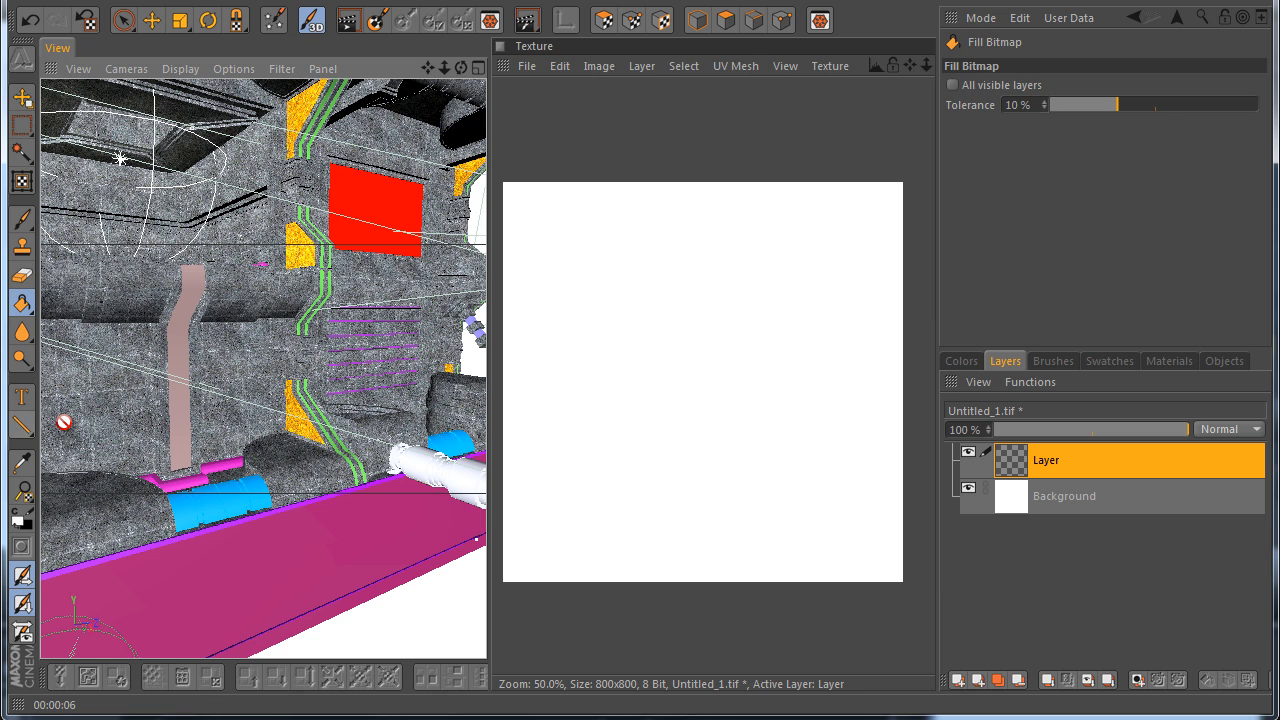
left_click(22, 425)
left_click_drag(614, 166, 632, 606, "shift")
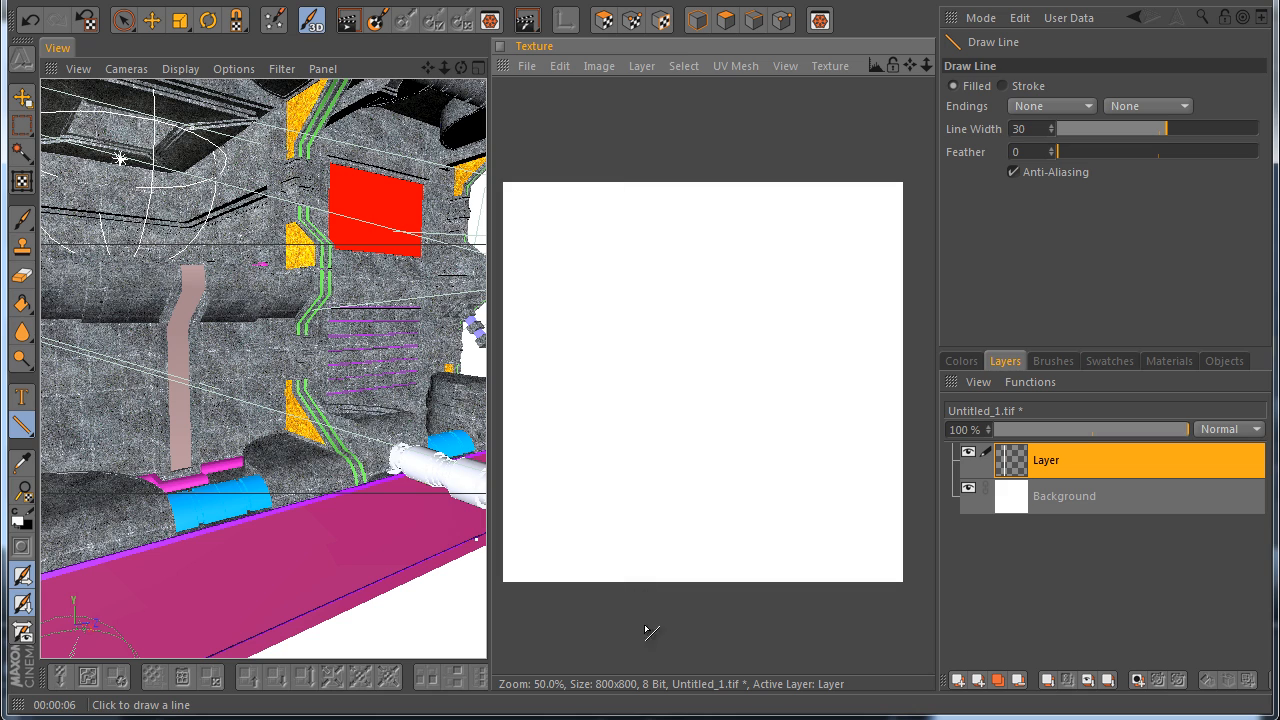
left_click(961, 361)
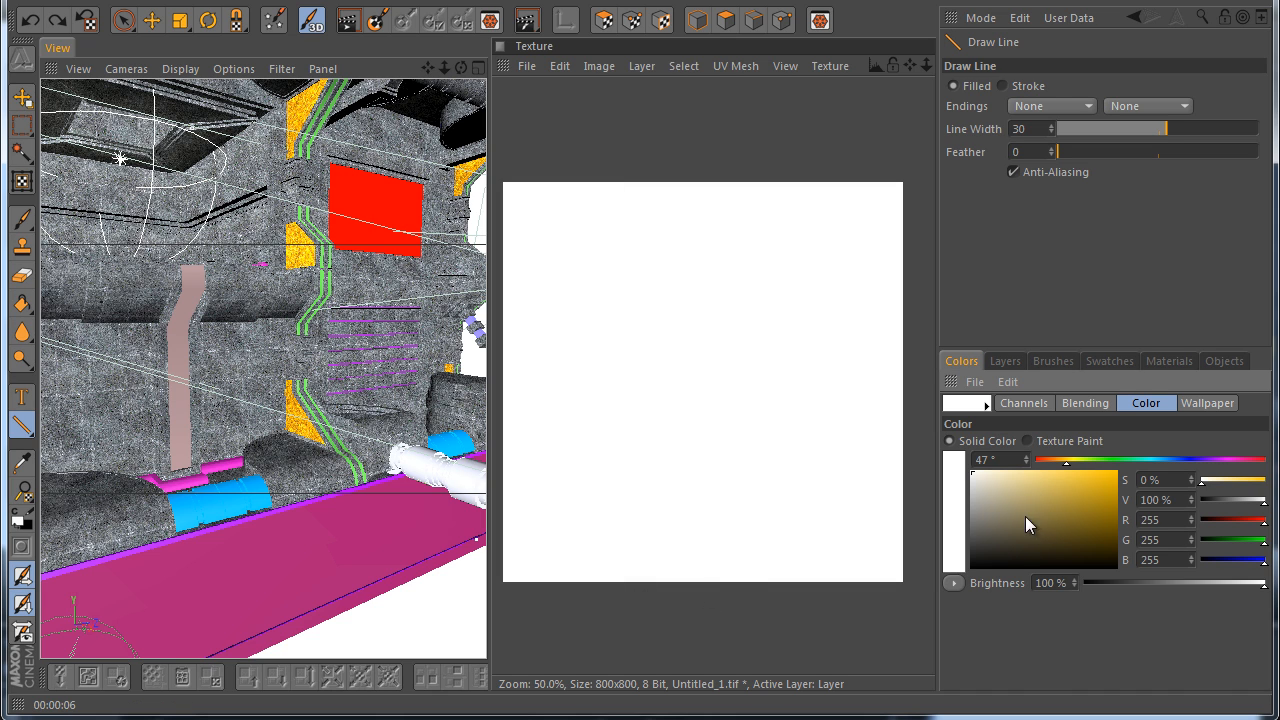
left_click(1015, 360)
left_click_drag(605, 165, 606, 602)
Select a full-height rectangle around the black line and load that selection as the brush bitmap
left_click(22, 124)
left_click_drag(586, 178, 623, 590)
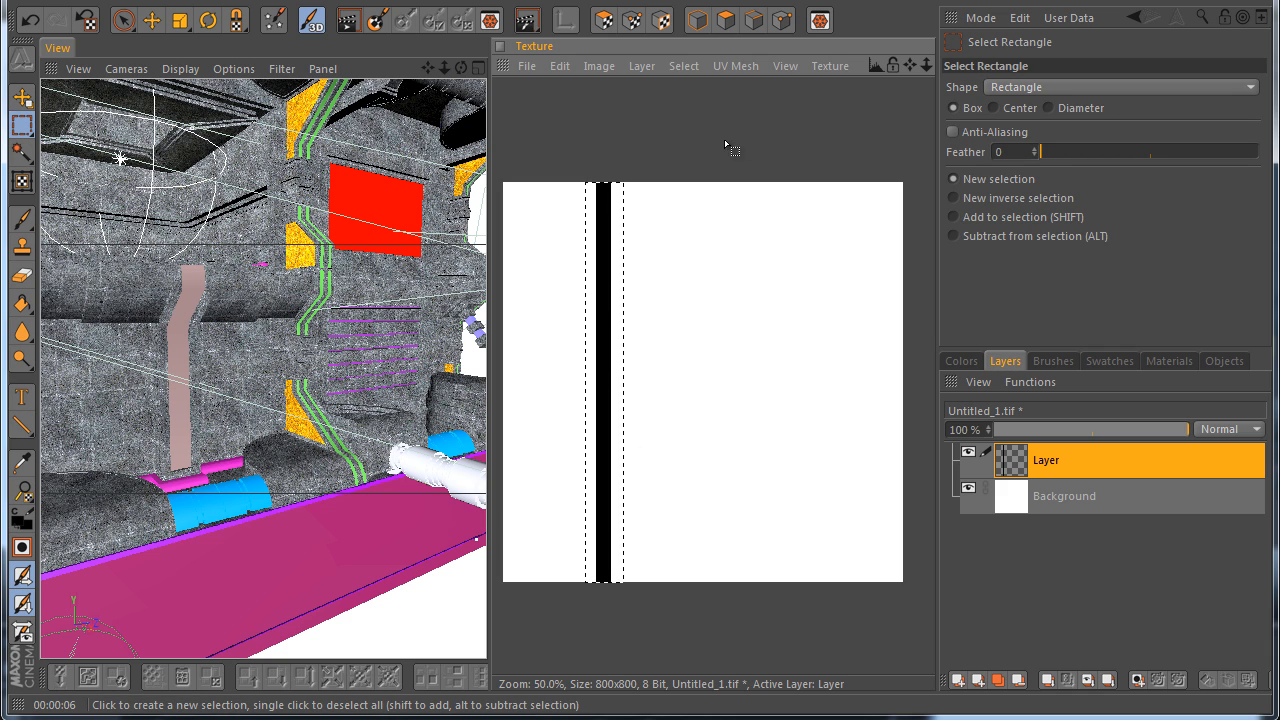
left_click(22, 218)
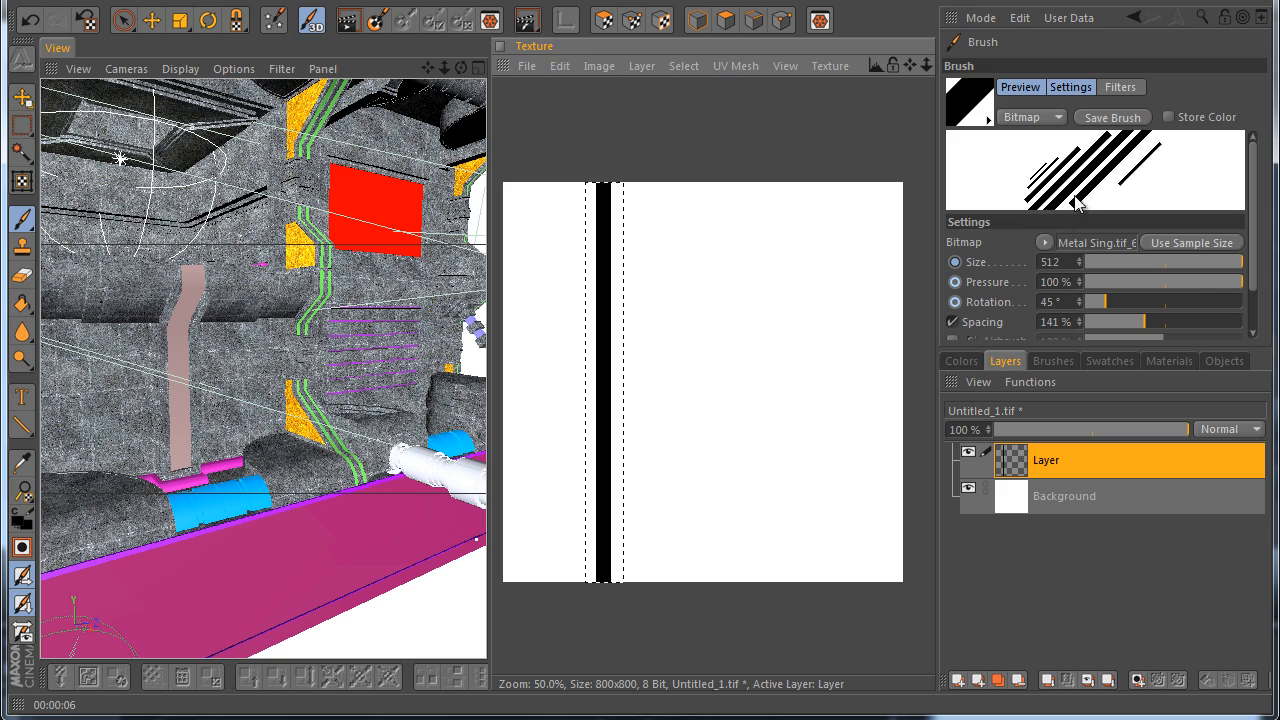
left_click(1044, 243)
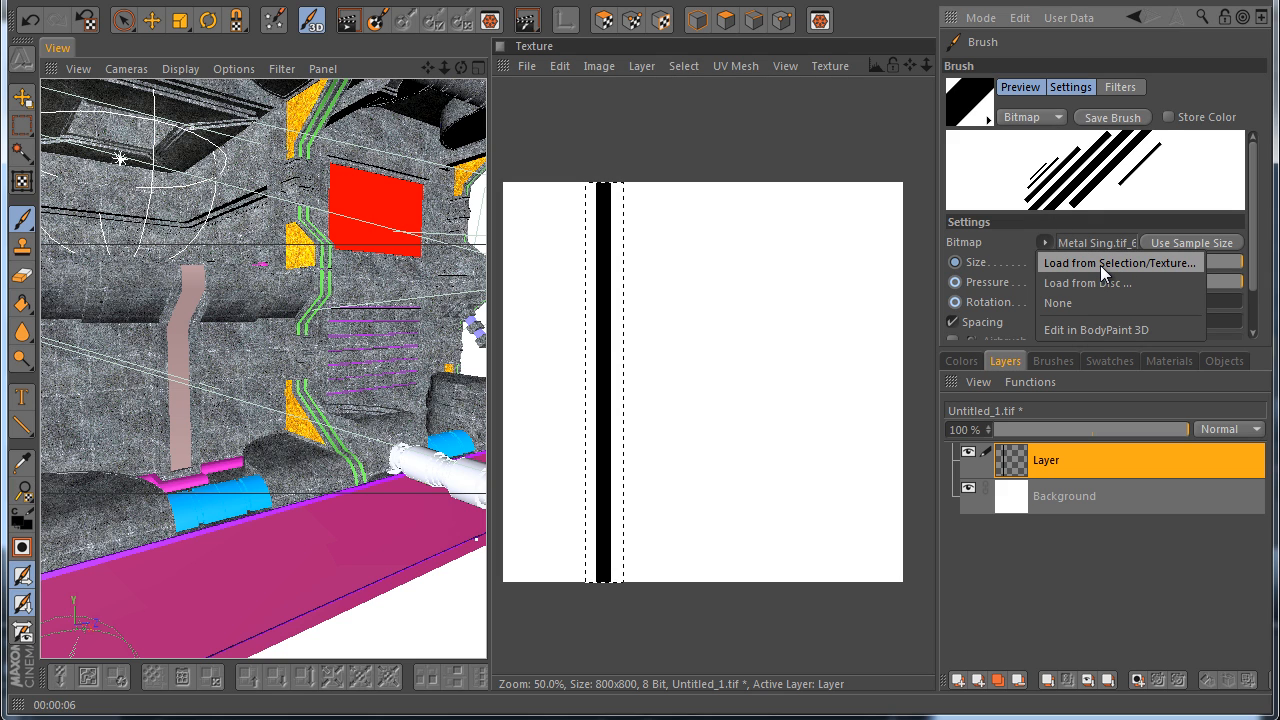
left_click(1100, 265)
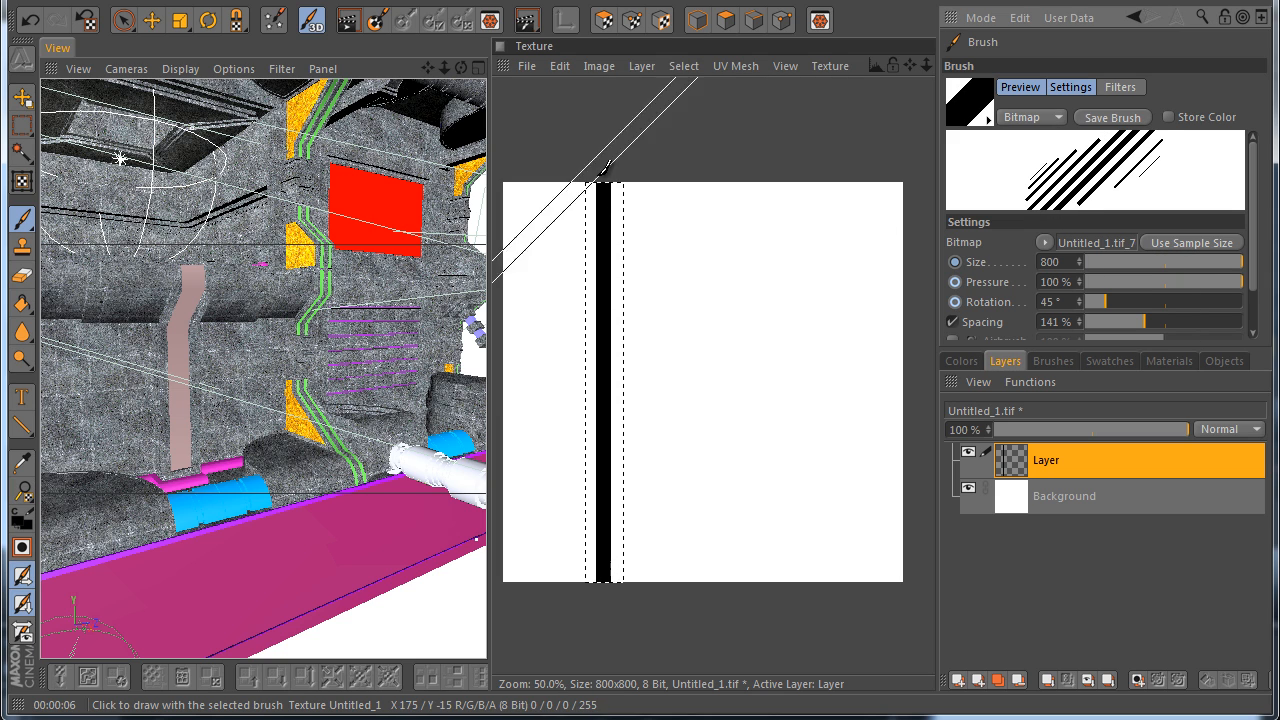
Try out the diagonal stripe brush, including on a new layer with the whole canvas selected, and undo test strokes
left_click(634, 229)
key("ctrl+z")
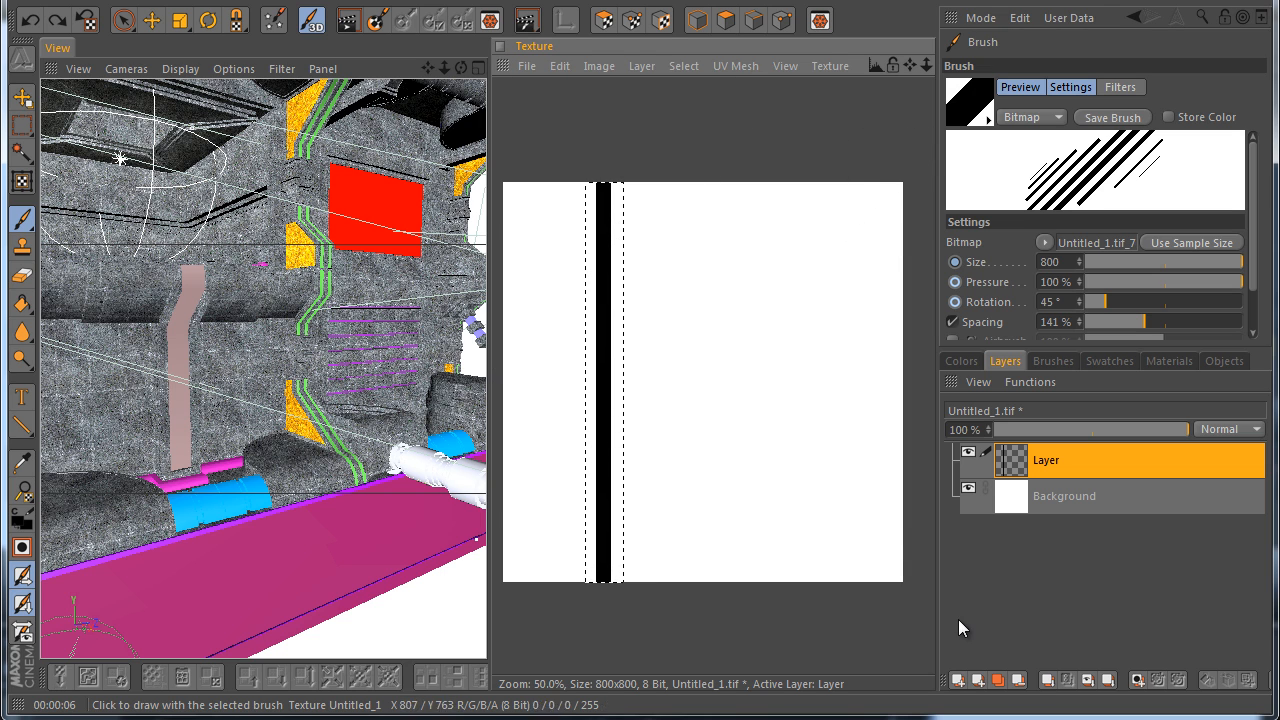
left_click(958, 679)
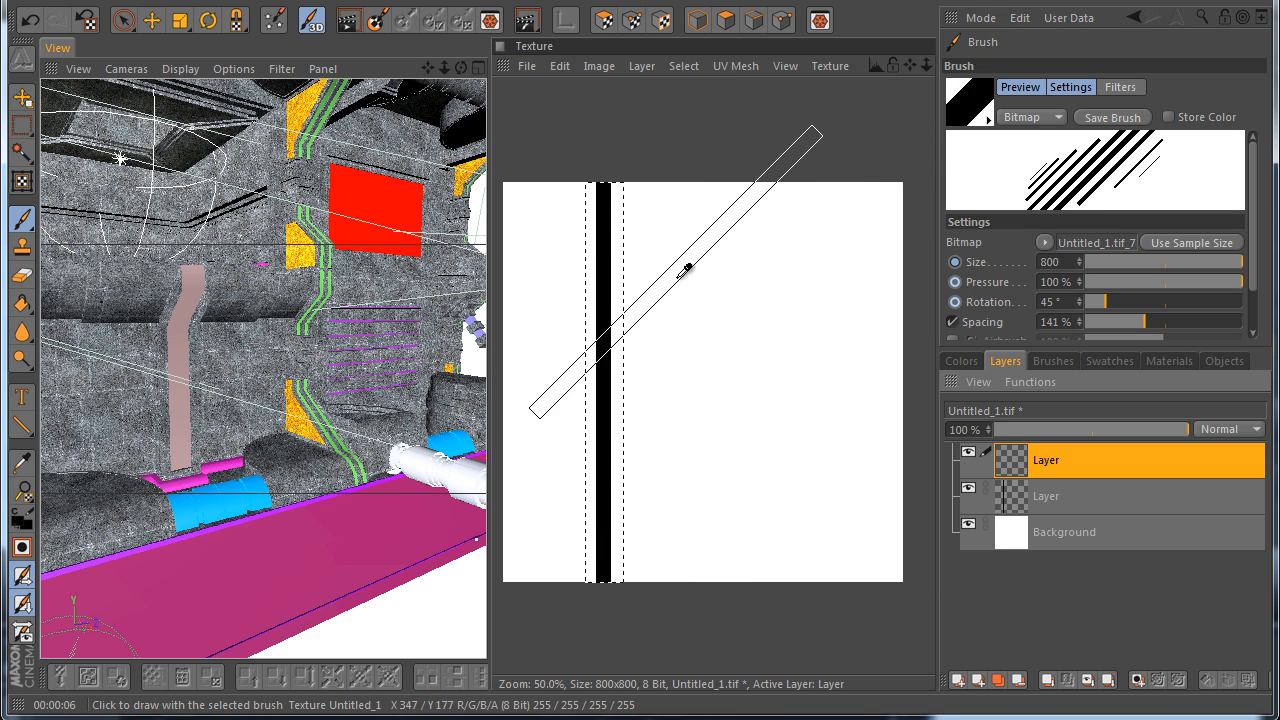
key("ctrl+a")
mouse_move(650, 275)
left_mouse_down()
mouse_move(743, 512)
mouse_move(637, 297)
mouse_move(763, 400)
left_mouse_up()
key("ctrl+z")
key("ctrl+z")
key("ctrl+z")
key("ctrl+z")
key("ctrl+z")
Set the stripe brush's rotation to 0°
mouse_move(1100, 302)
left_mouse_down()
mouse_move(1185, 306)
mouse_move(1089, 318)
left_mouse_up()
double_click(1057, 304)
type("0")
key("Return")
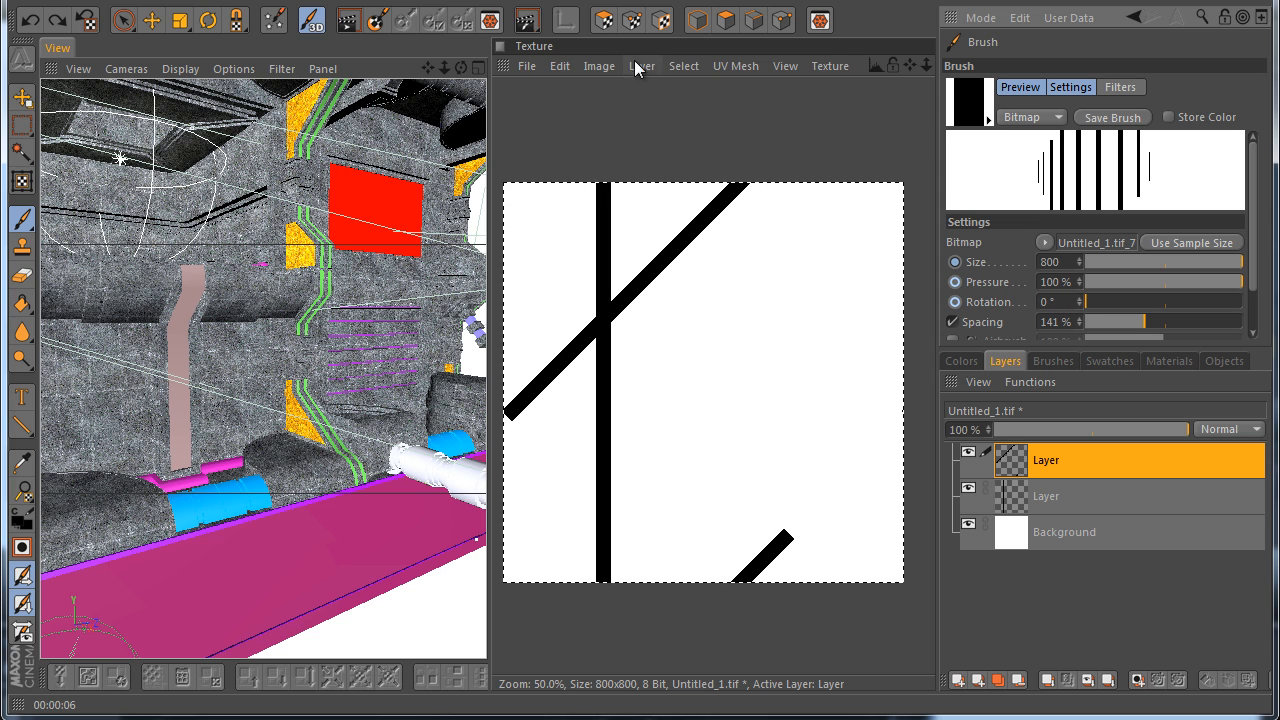
Switch back to the Metal Sing.tif texture and add a new layer above the gold one
left_click(815, 65)
left_click(824, 160)
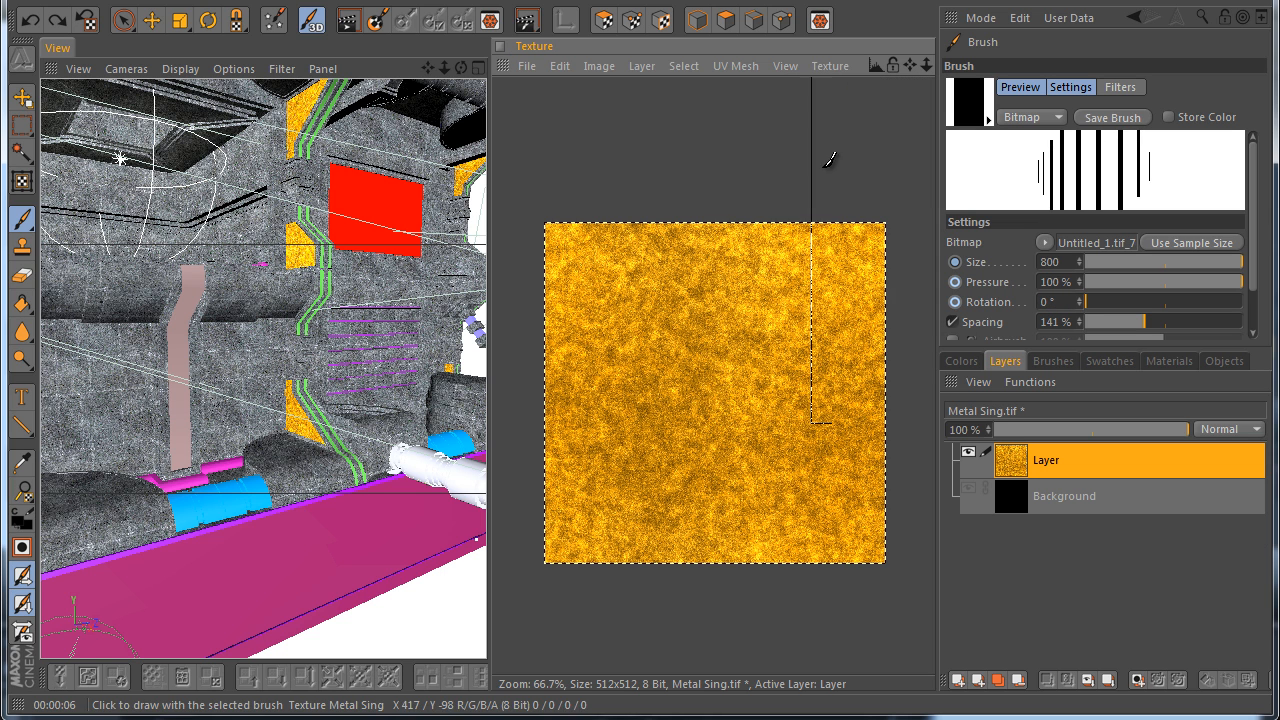
Try stamping vertical black stripes on the new layer of Metal Sing.tif and undo them
left_click(581, 402)
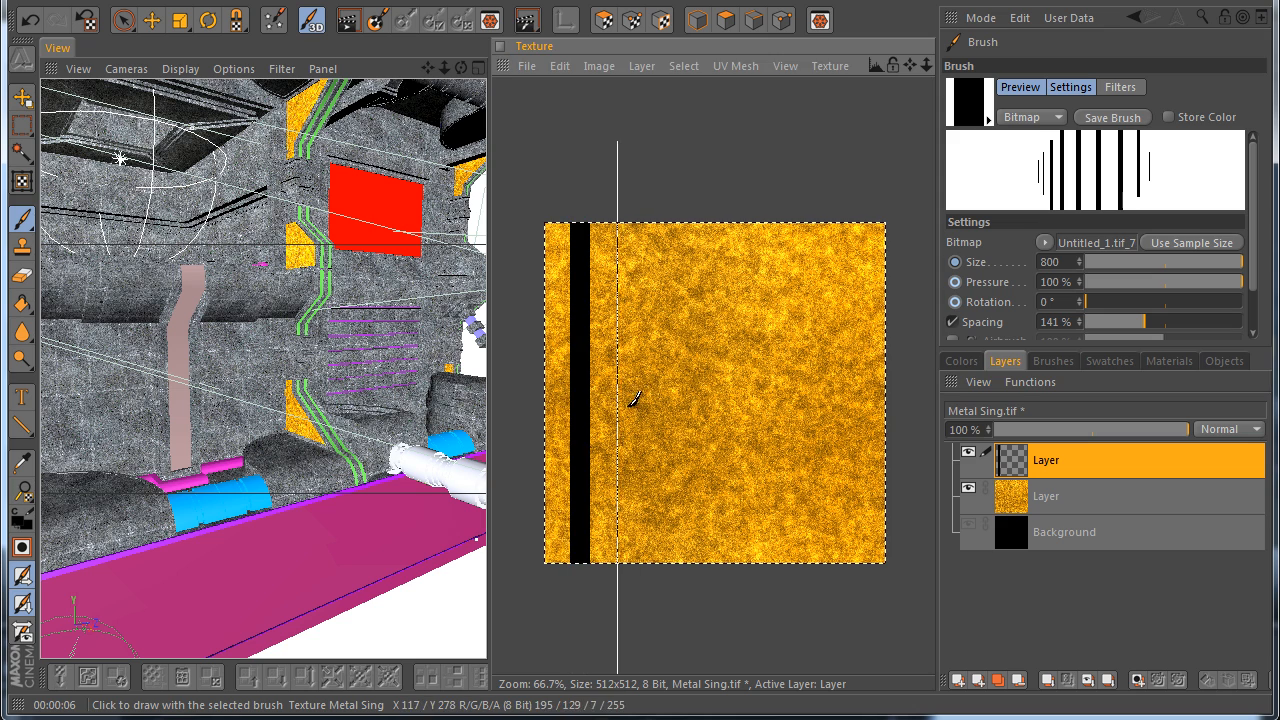
left_click(623, 400)
key("ctrl+z")
key("ctrl+z")
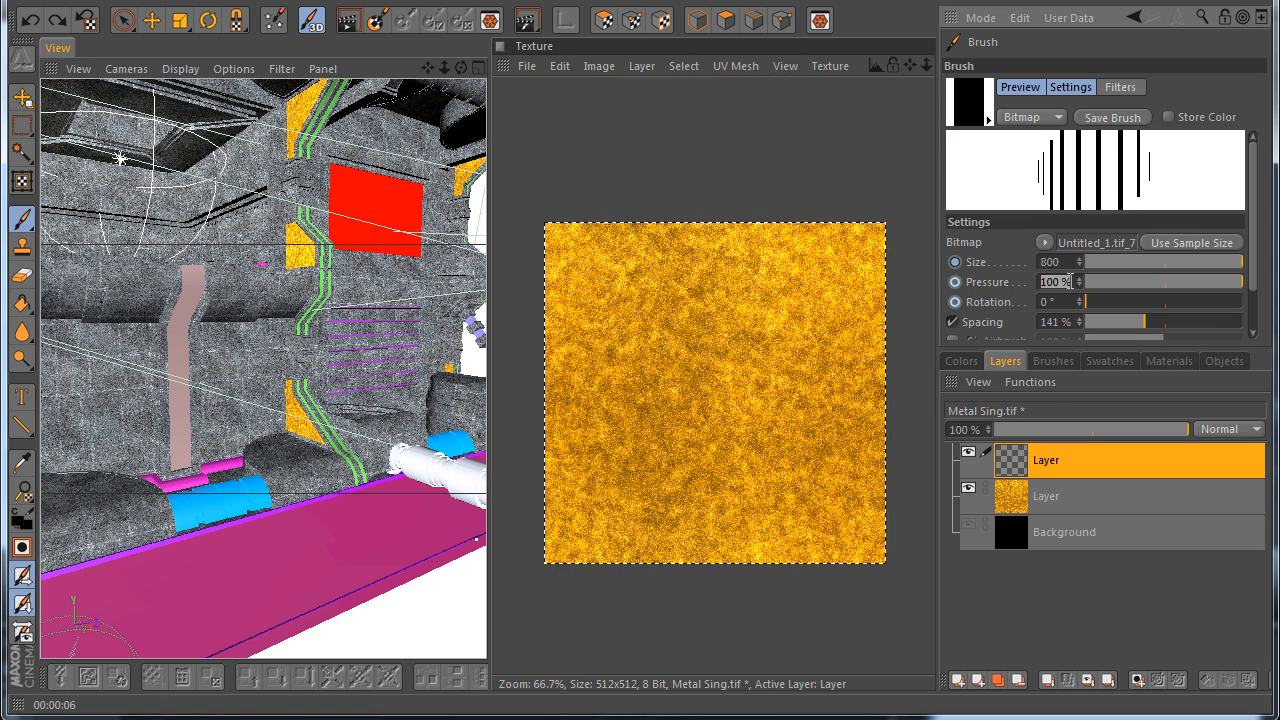
Set the stripe brush's rotation to 45° and paint parallel diagonal black stripes across the whole gold texture
type("45")
key("Return")
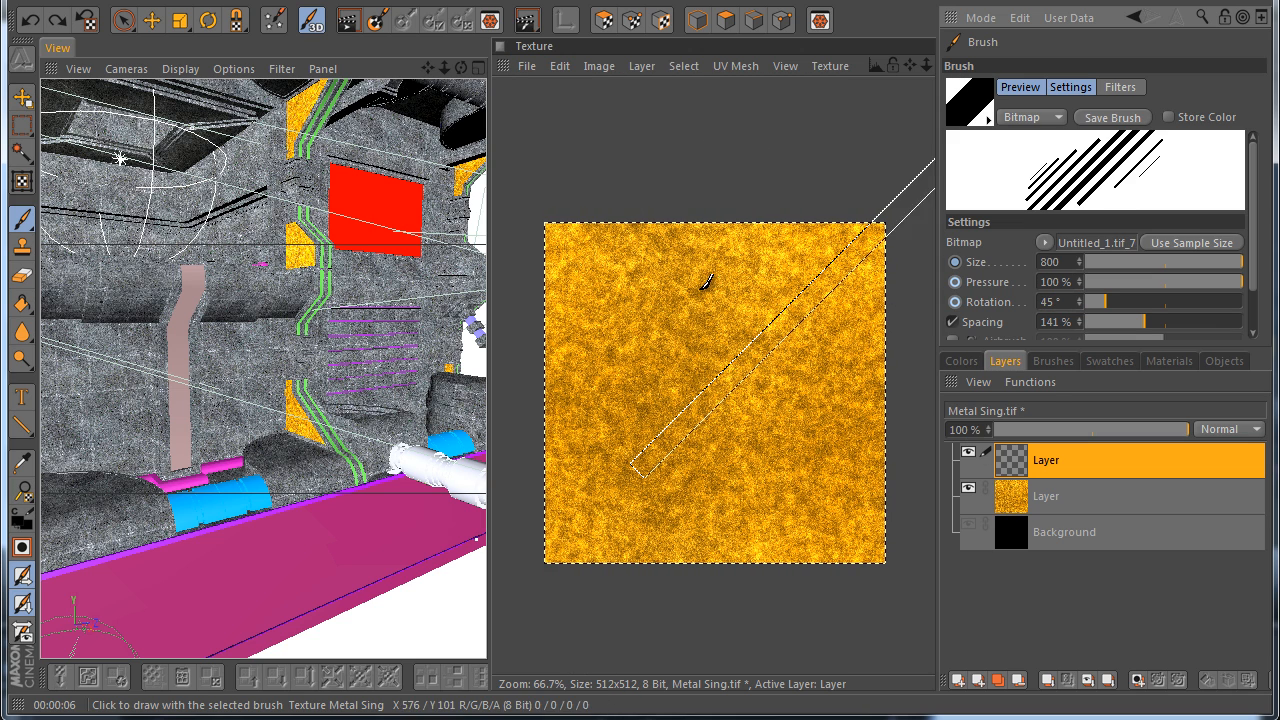
left_click(565, 262)
left_click_drag(553, 275, 703, 400)
left_click(698, 408)
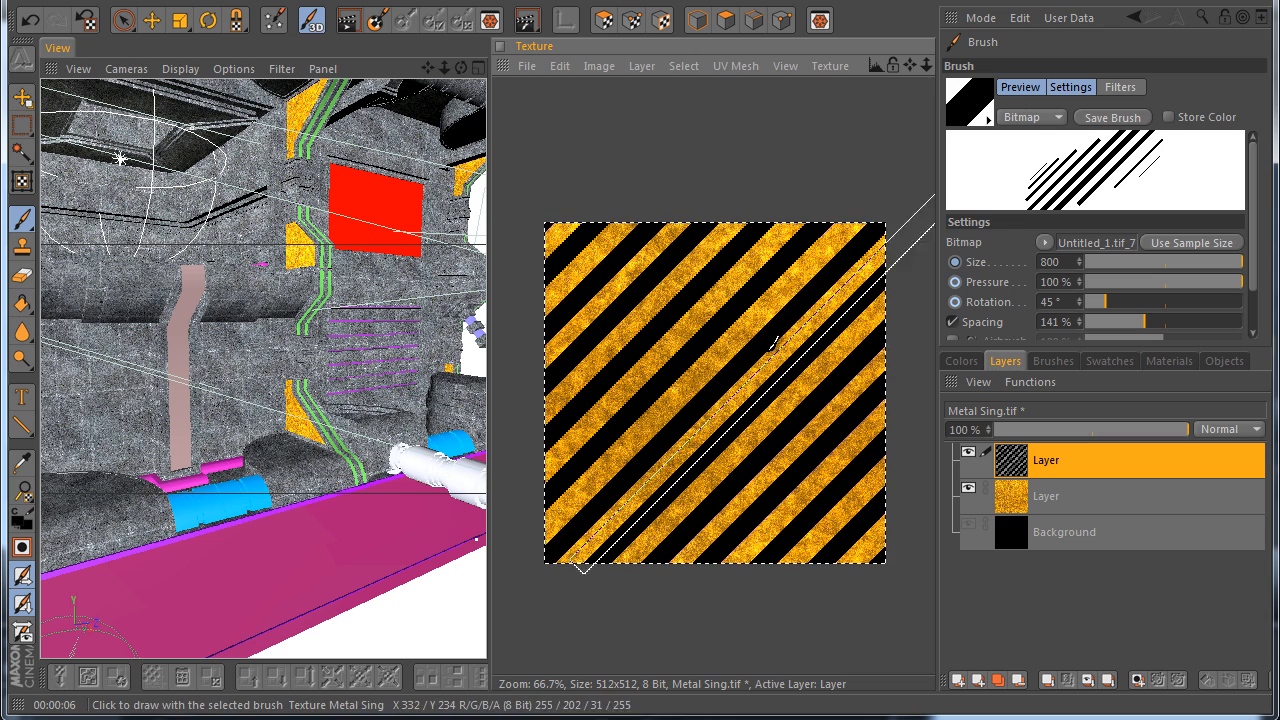
Rename the black stripe layer of Metal Sing.tif as Lines
scroll(766, 262, "down", 1)
scroll(764, 281, "up", 1)
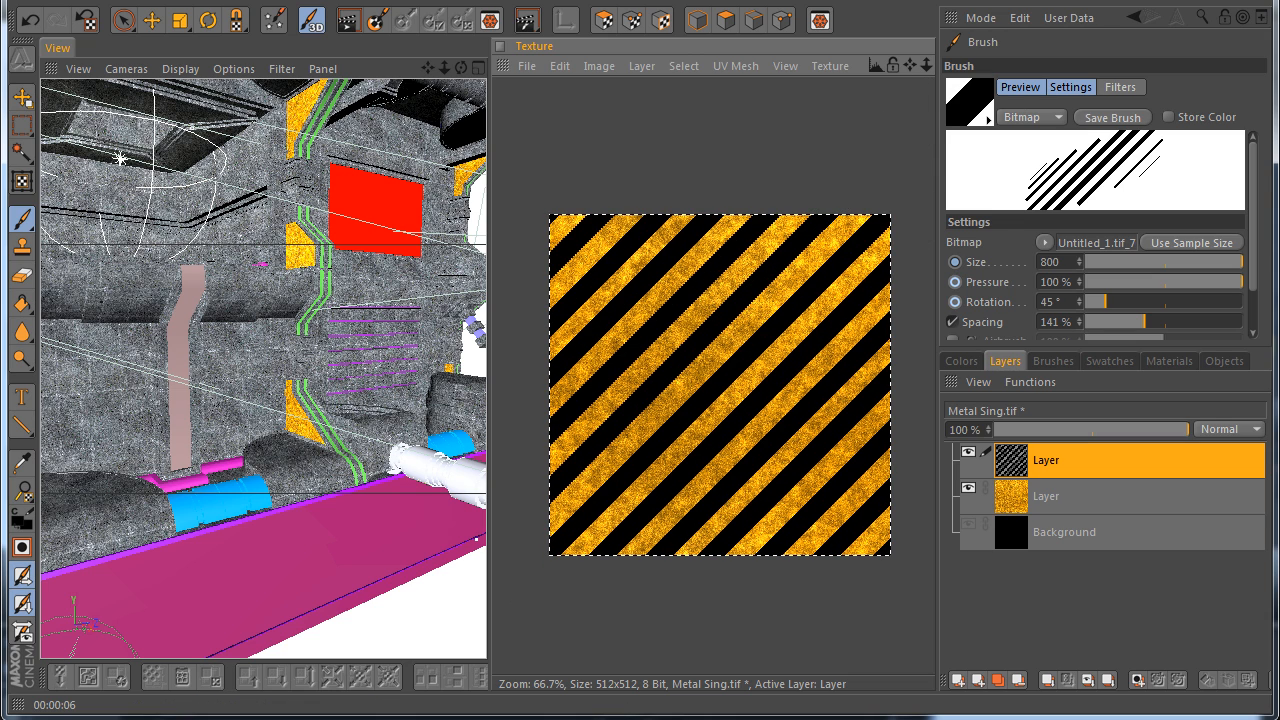
double_click(1045, 459)
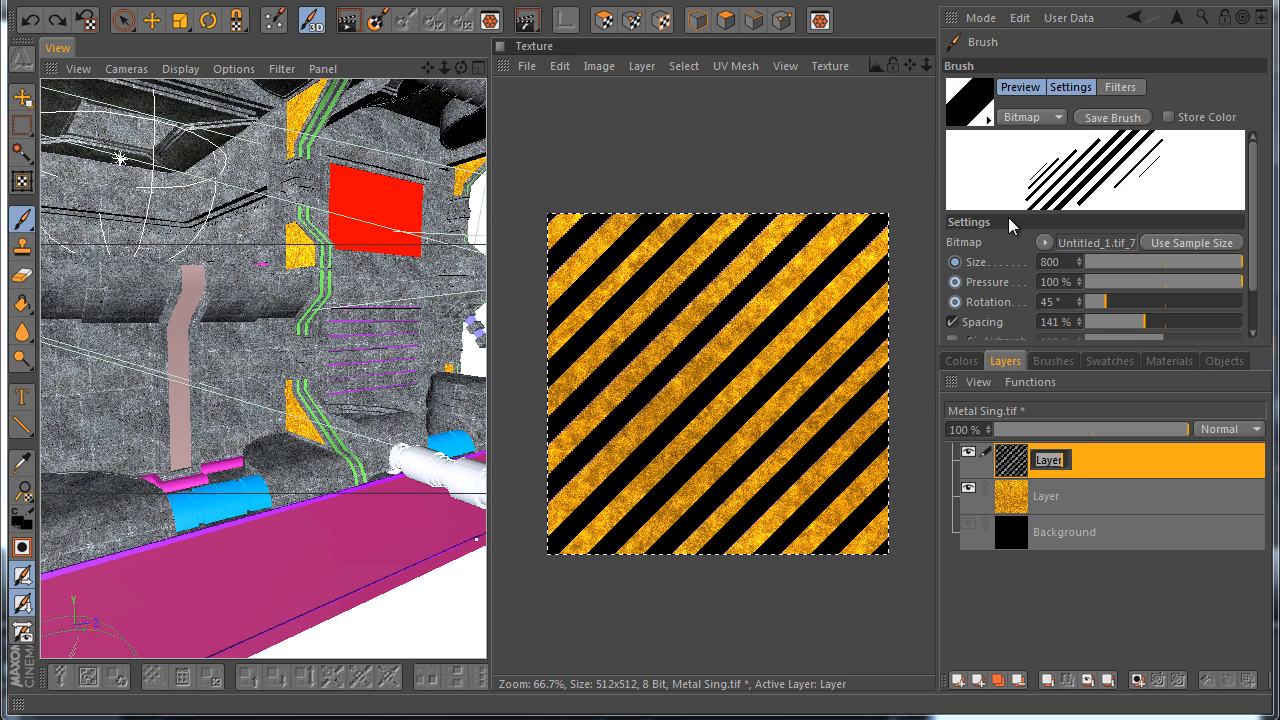
type("Lines")
key("Return")
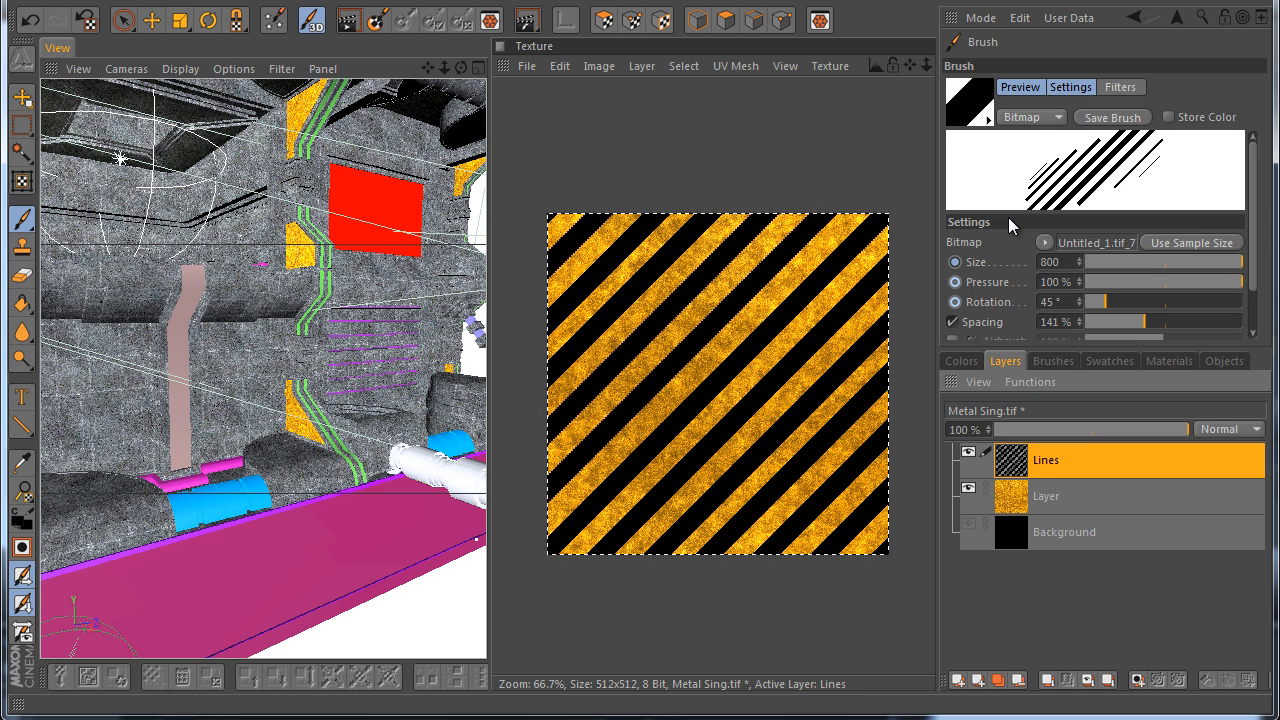
Rename the gold texture layer as BackGround
double_click(1045, 495)
type("back")
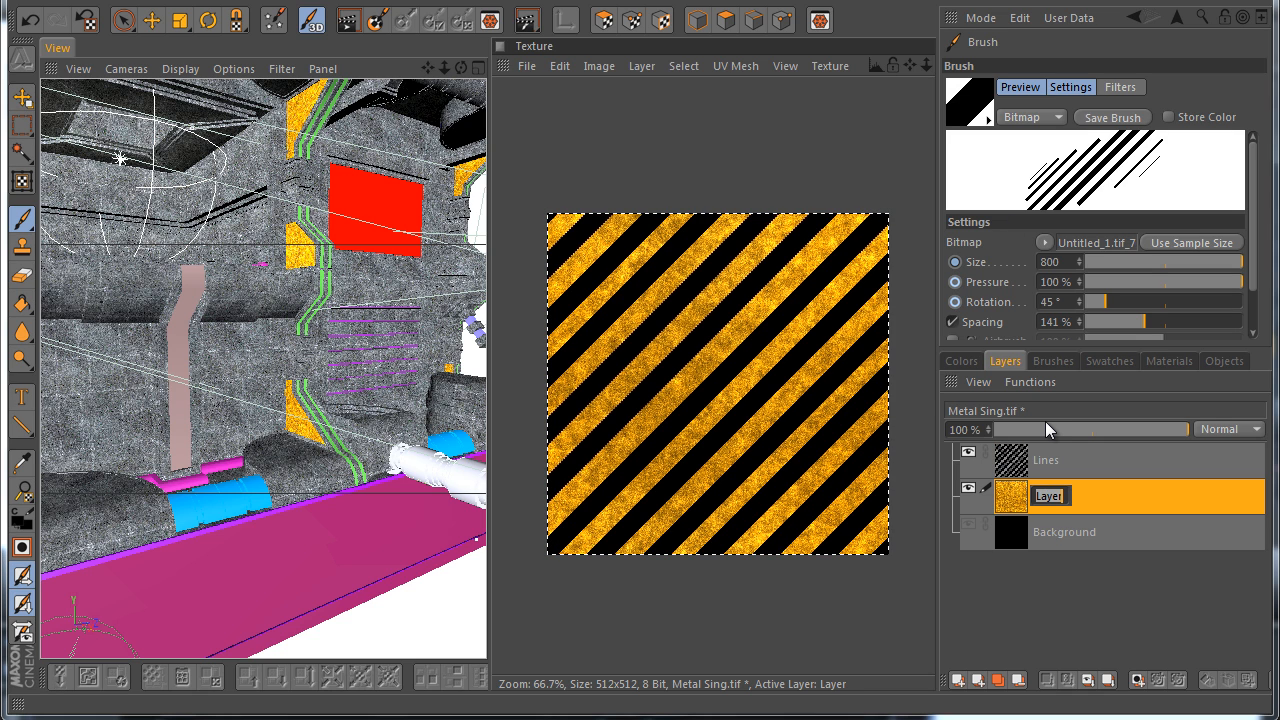
key("BackSpace")
key("BackSpace")
key("BackSpace")
key("BackSpace")
type("BackGround")
key("Return")
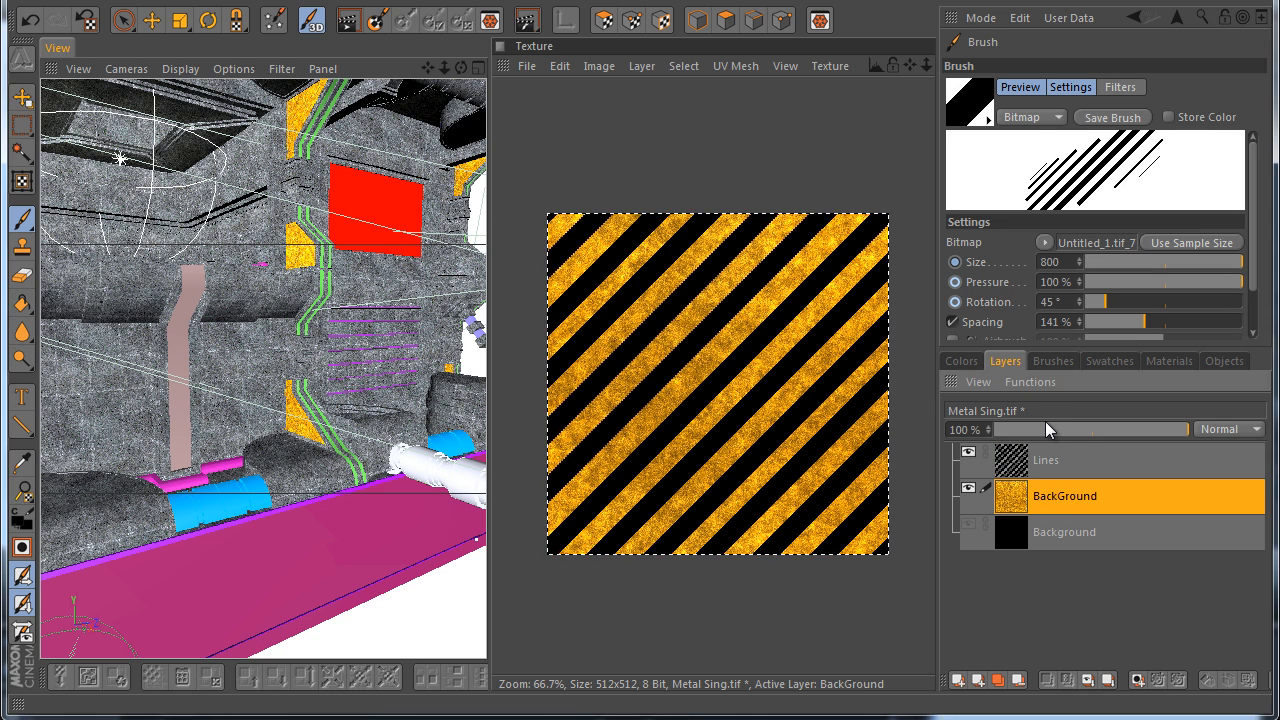
Delete the original black Background layer and add a new empty layer above Lines
left_click(1028, 539)
key("Delete")
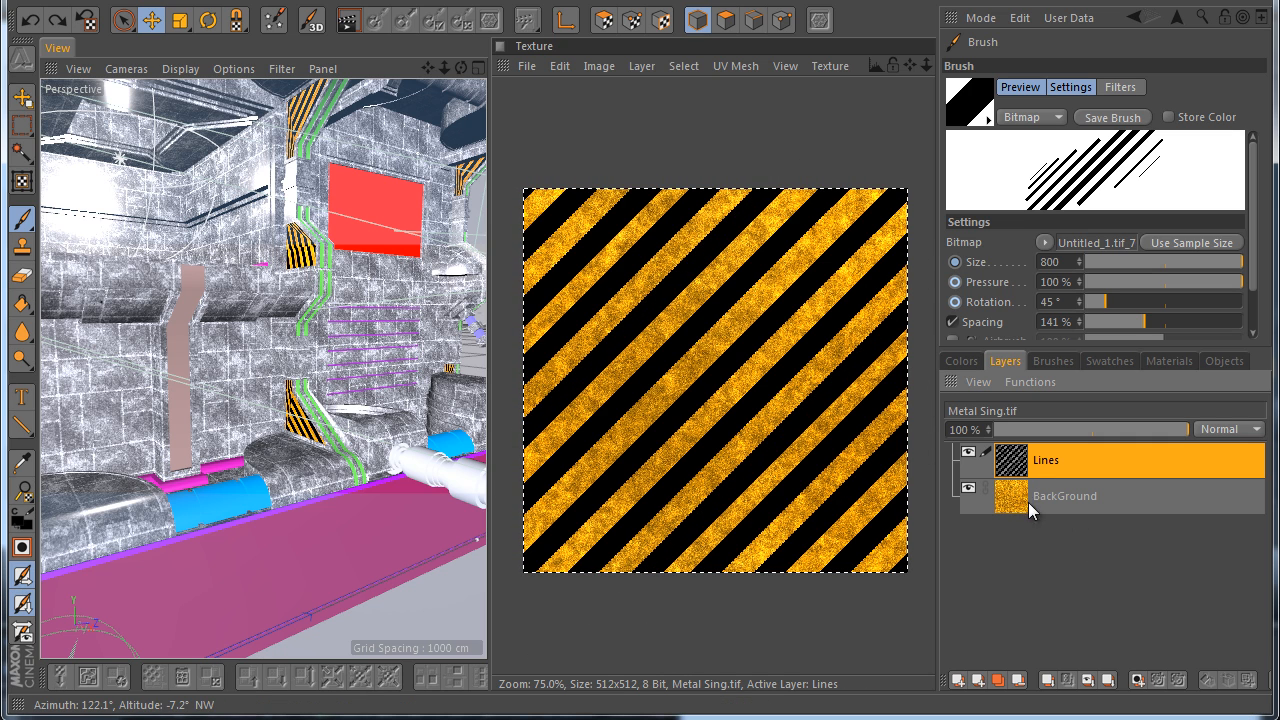
left_click(957, 679)
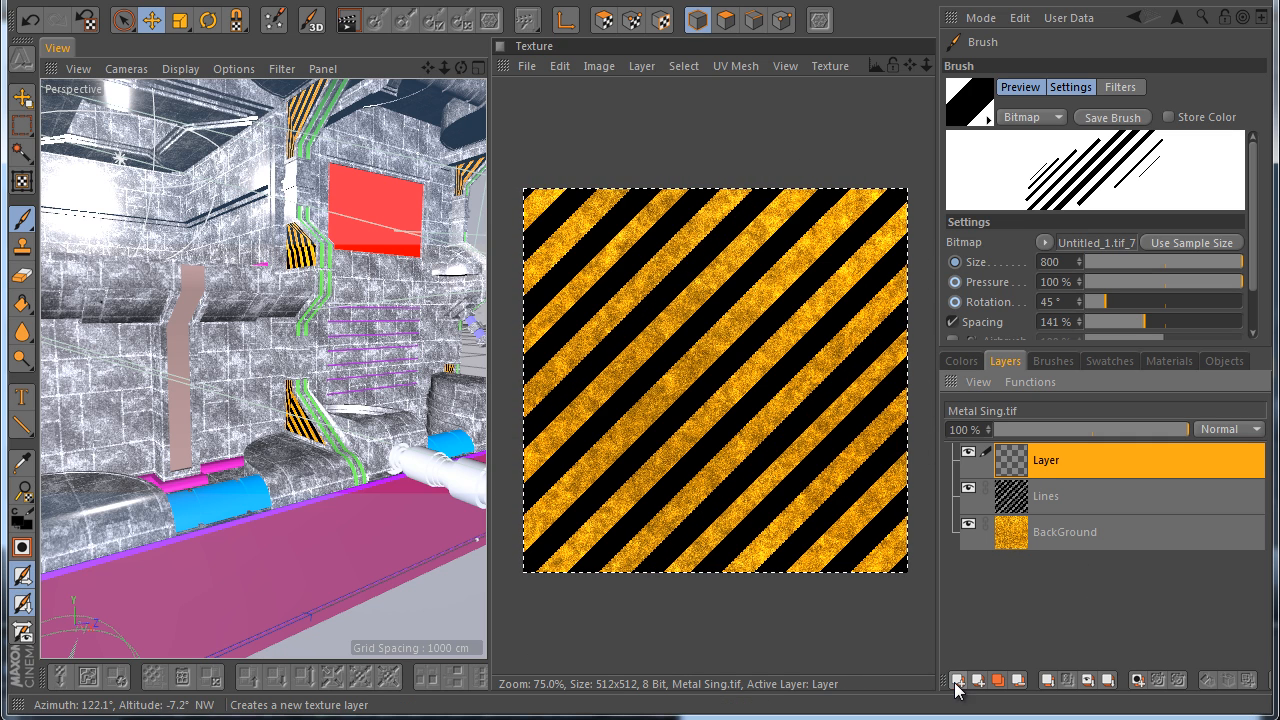
Create a selection from the Lines layer and add it as a layer mask on the new empty layer
left_click(1015, 500)
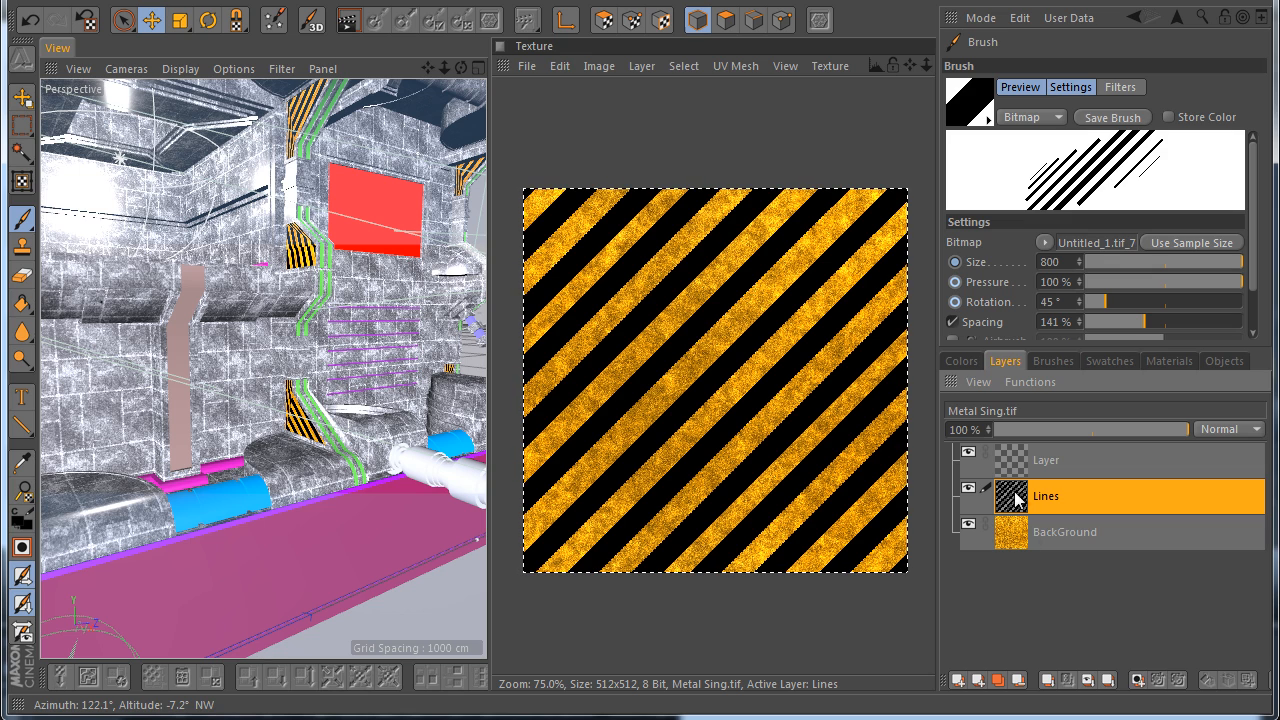
right_click(1012, 495)
key("Escape")
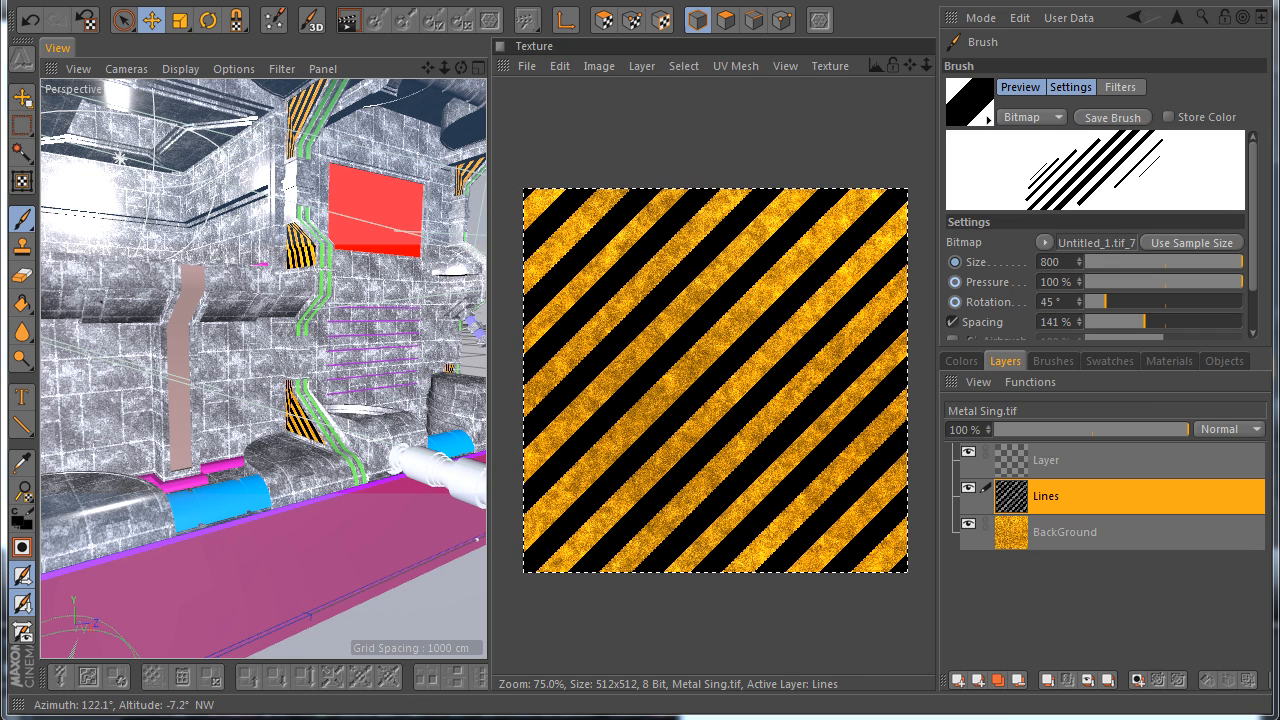
right_click(1025, 499)
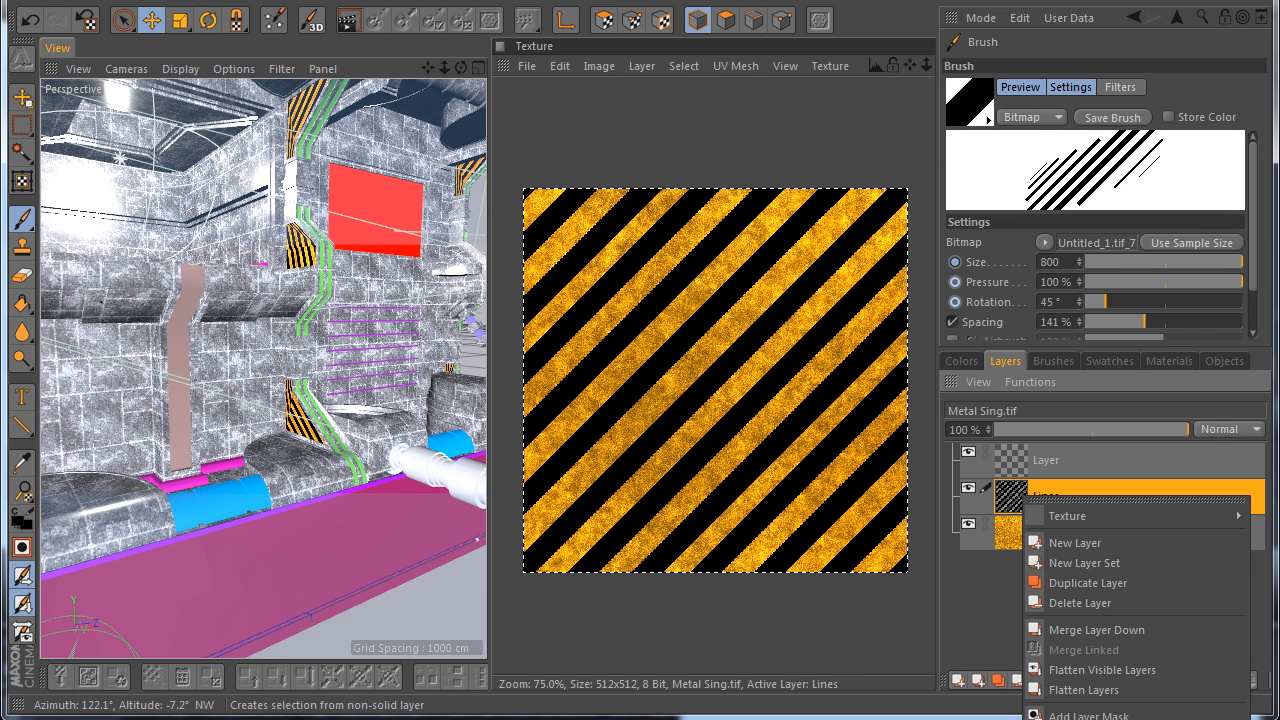
left_click(1090, 719)
left_click(1060, 464)
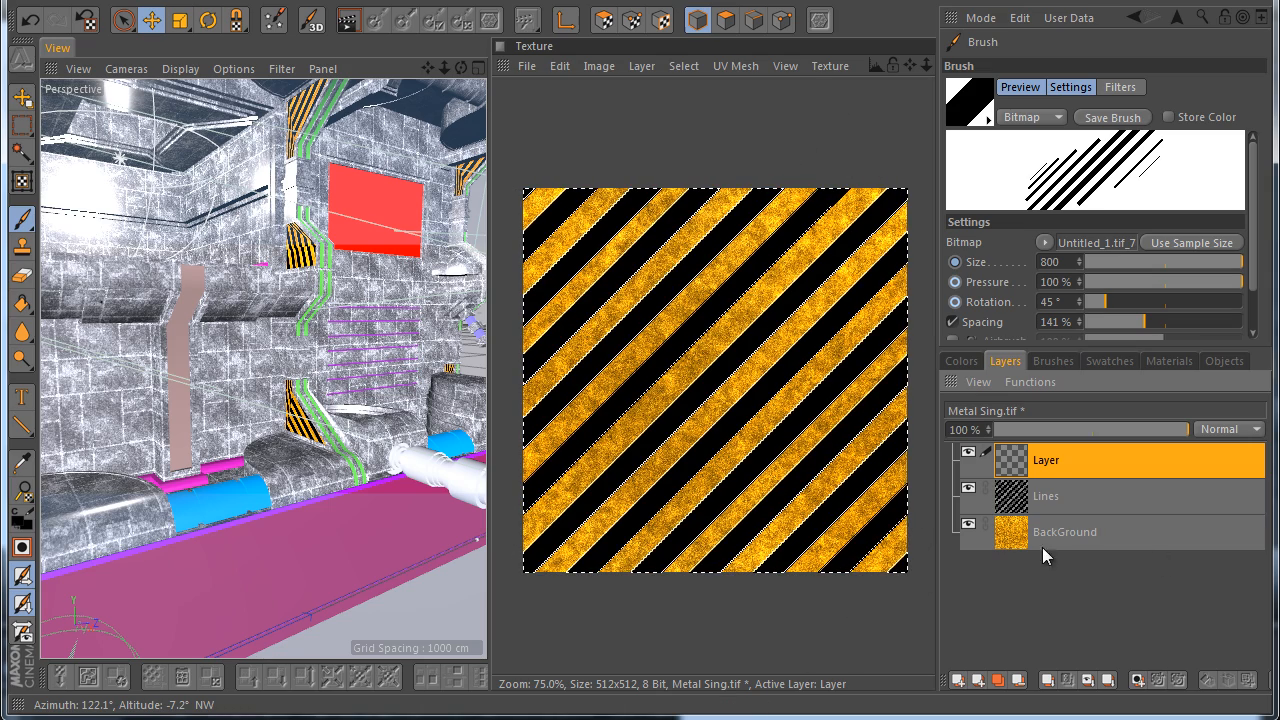
left_click(1137, 680)
left_click(1011, 460)
Disable the new layer's mask and fill the whole layer with dark grey, RGB 28, 28, 28
left_click(22, 304)
left_click(562, 339)
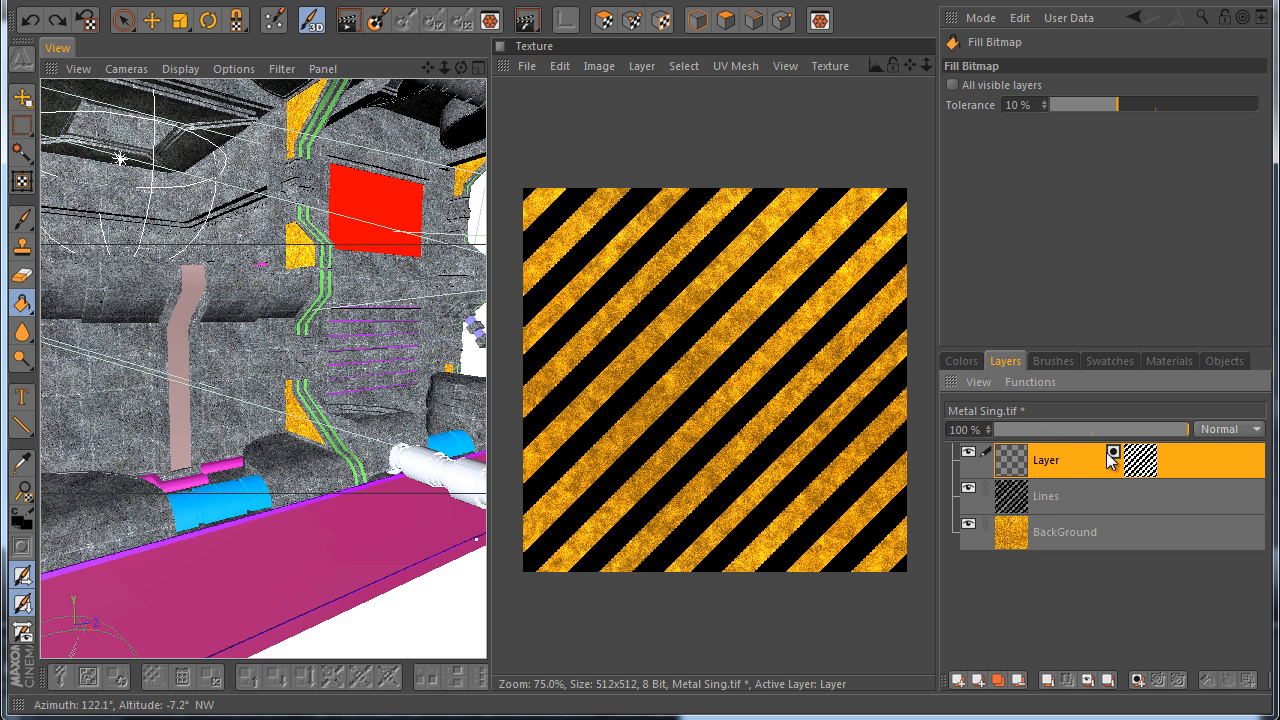
left_click(832, 396)
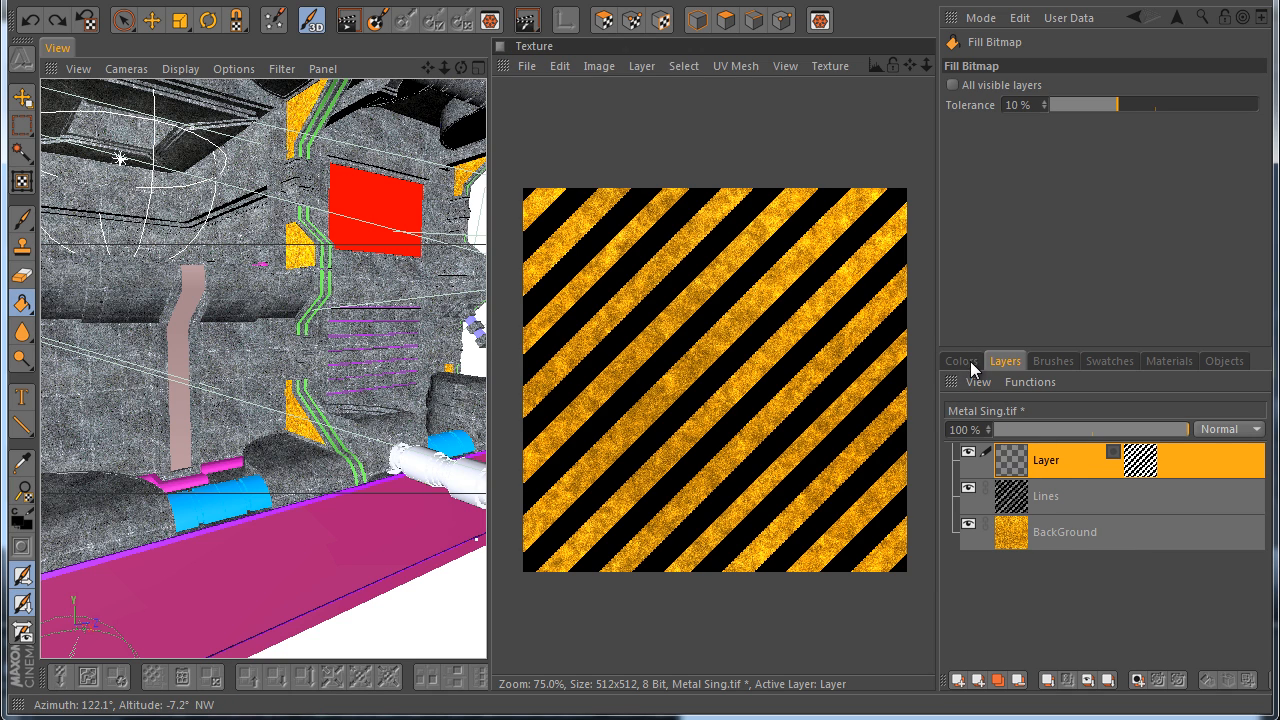
left_click(961, 361)
left_click(736, 392)
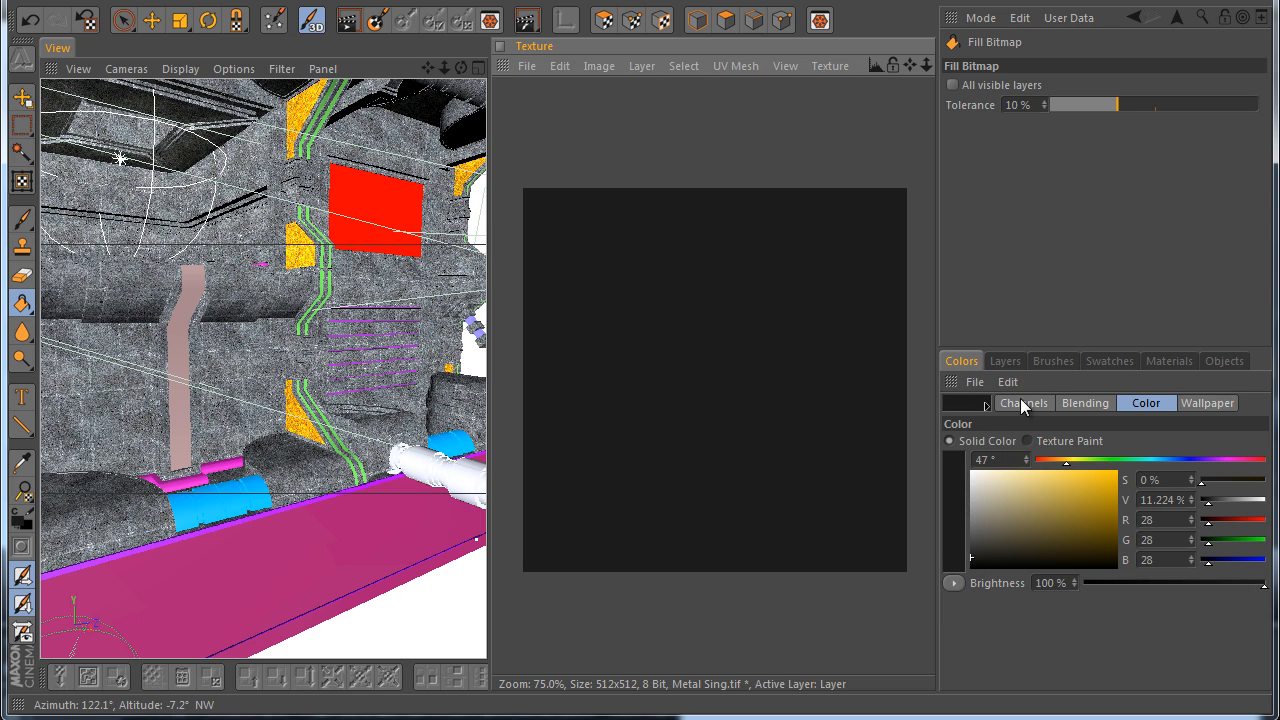
left_click(1005, 361)
Select the entire dark grey layer and apply monochromatic noise of about 70% to it
key("ctrl+a")
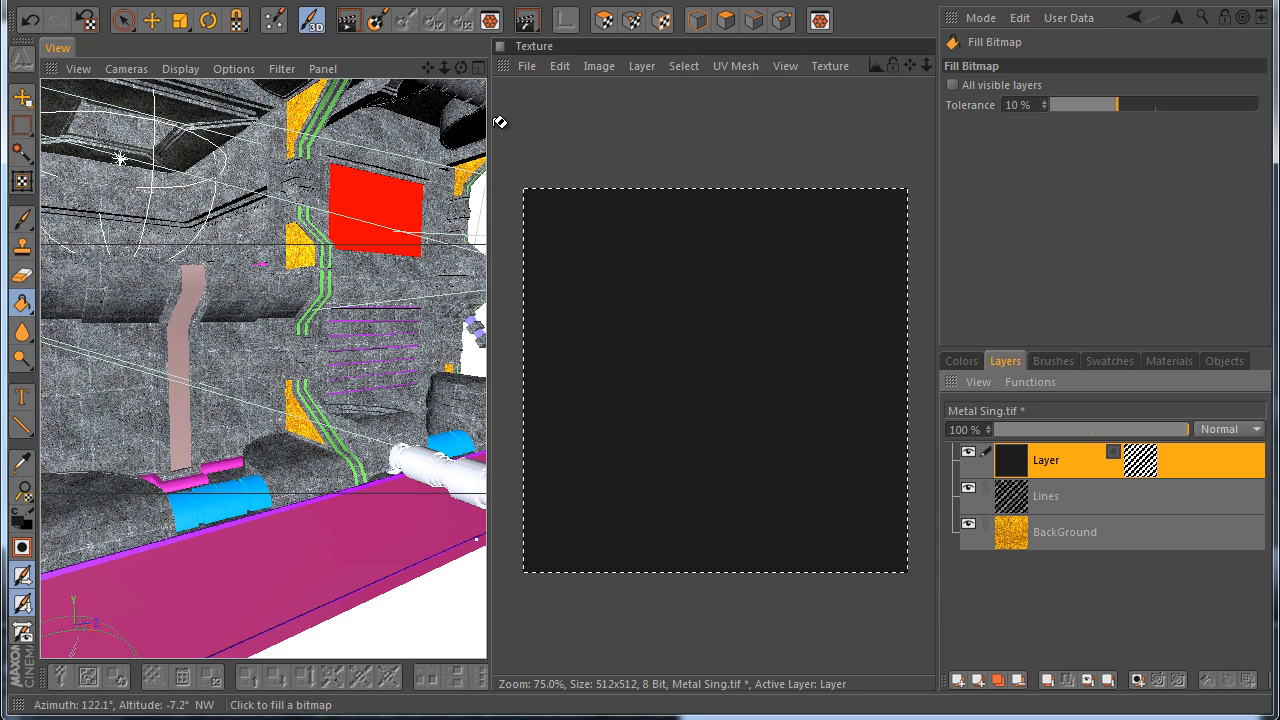
left_click(235, 2)
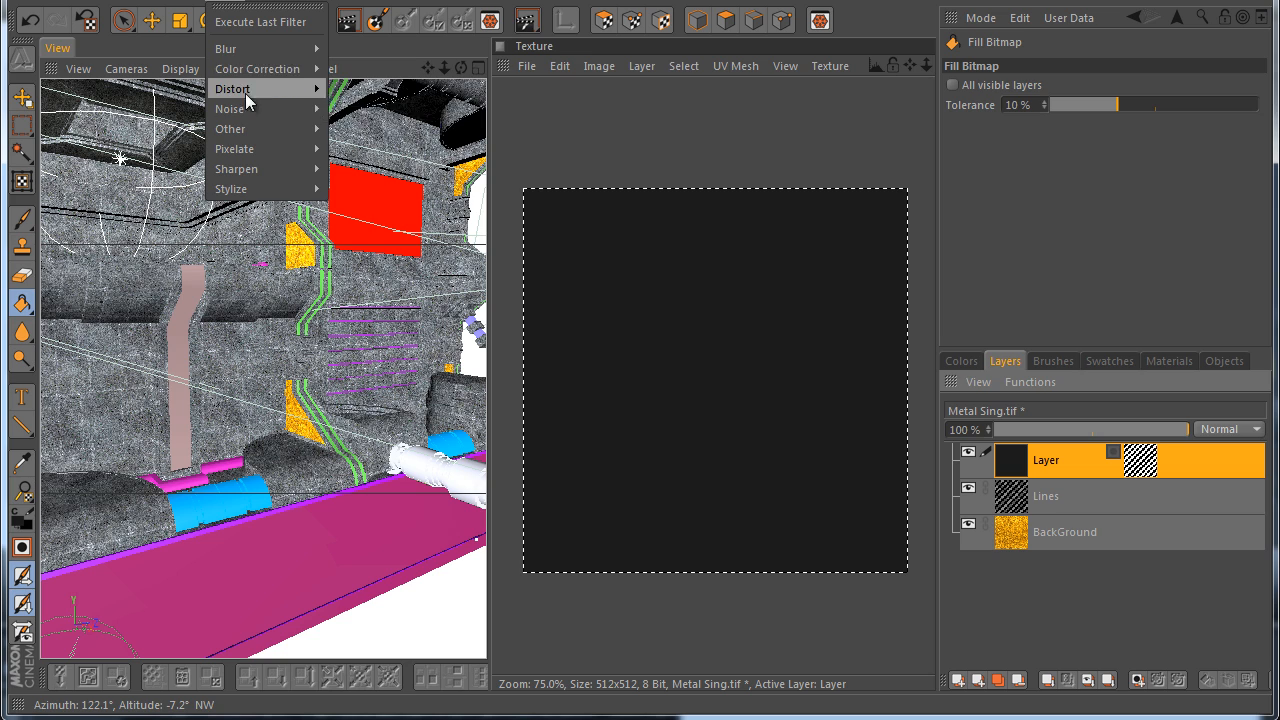
mouse_move(296, 148)
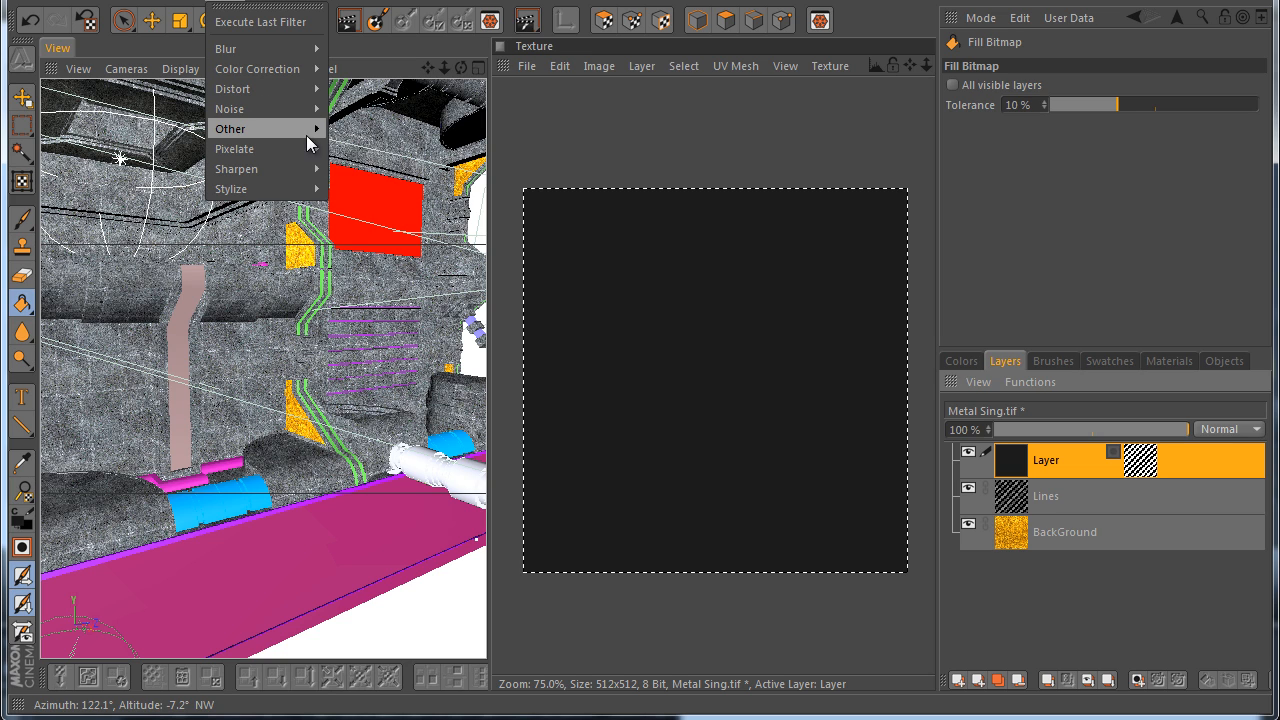
mouse_move(301, 110)
left_click(350, 108)
left_click_drag(521, 224, 489, 218)
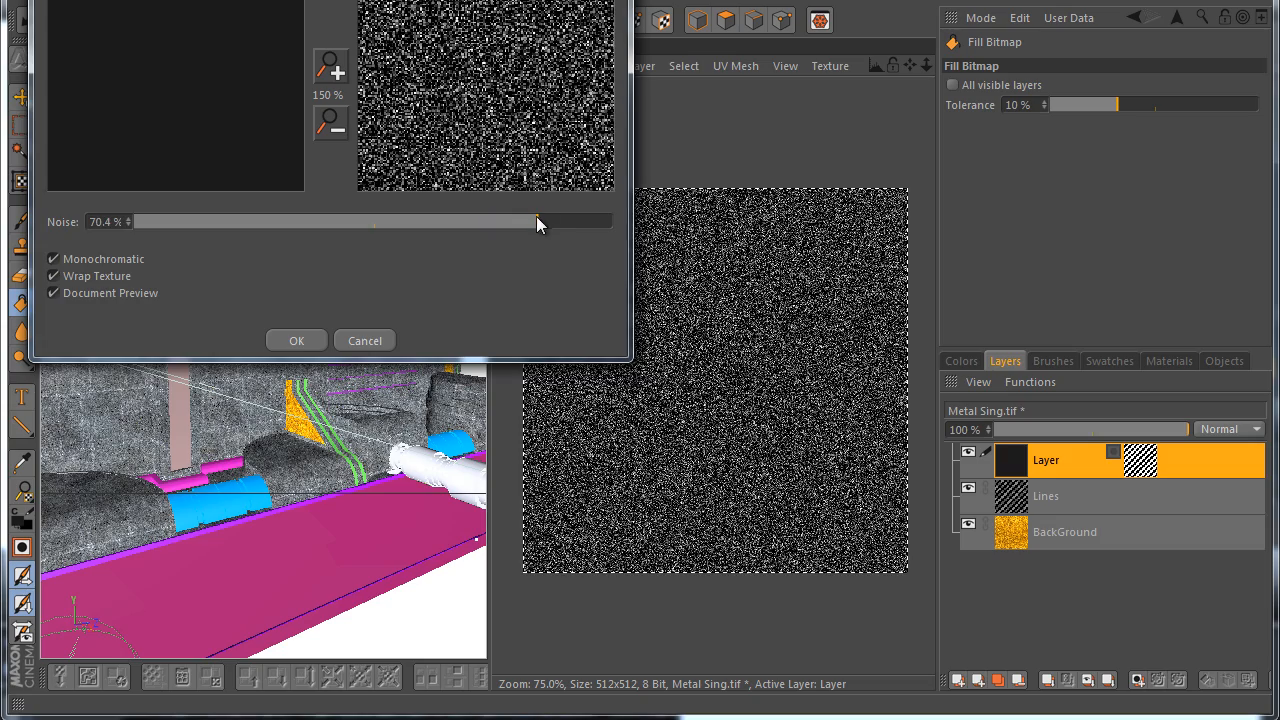
left_click(296, 340)
Apply a motion blur to the noise layer with angle 223°, length 100 and blend 100%
left_click(236, 20)
mouse_move(233, 46)
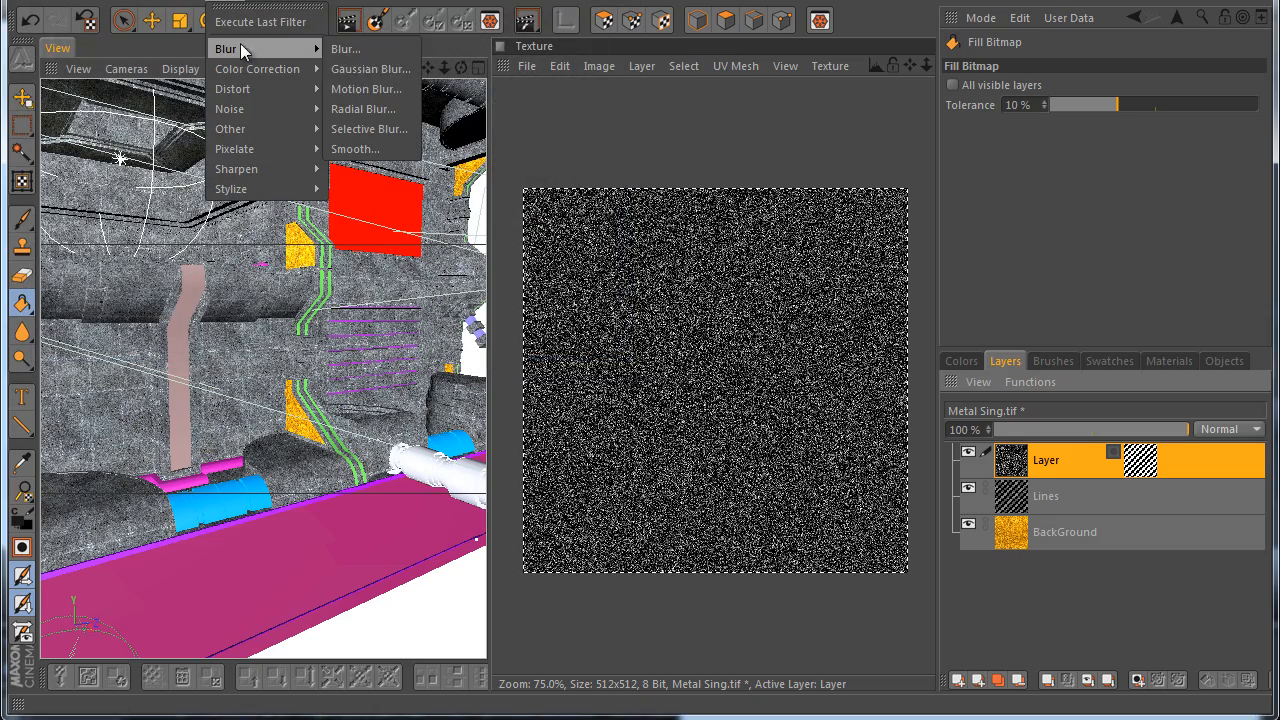
left_click(372, 80)
left_click(608, 221)
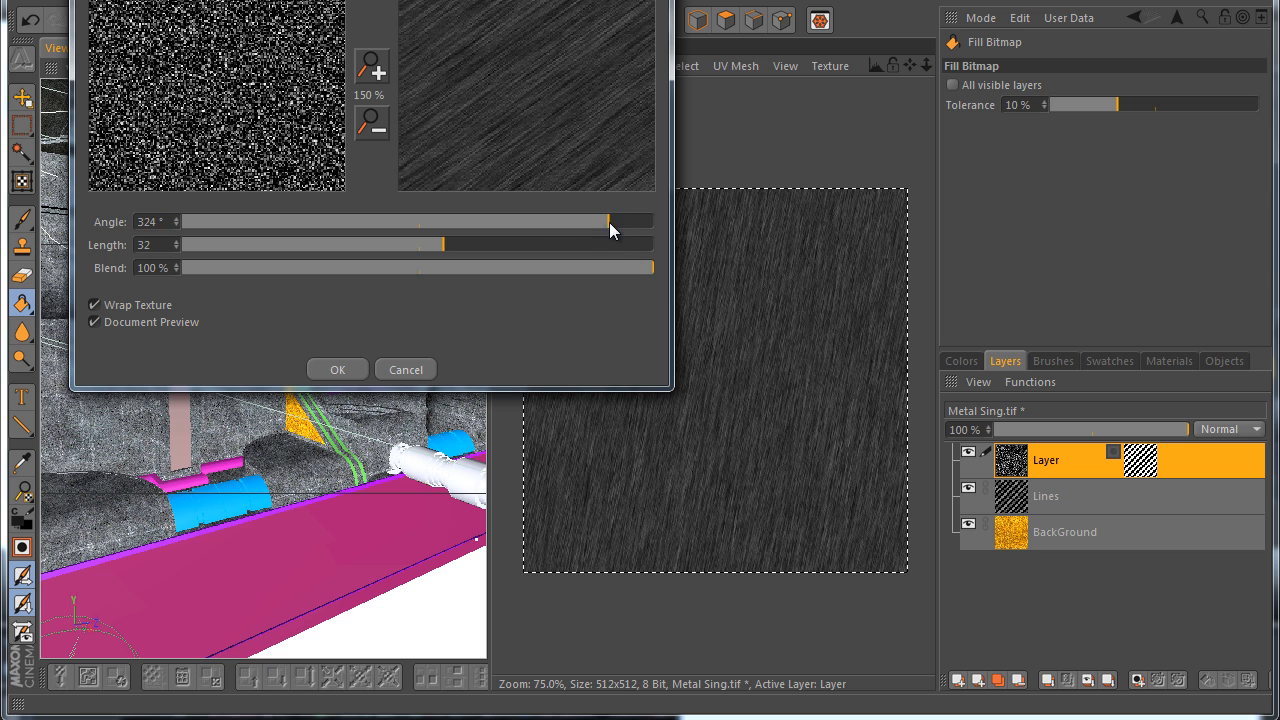
left_click(604, 245)
mouse_move(627, 246)
left_mouse_down()
mouse_move(657, 220)
mouse_move(475, 215)
left_mouse_up()
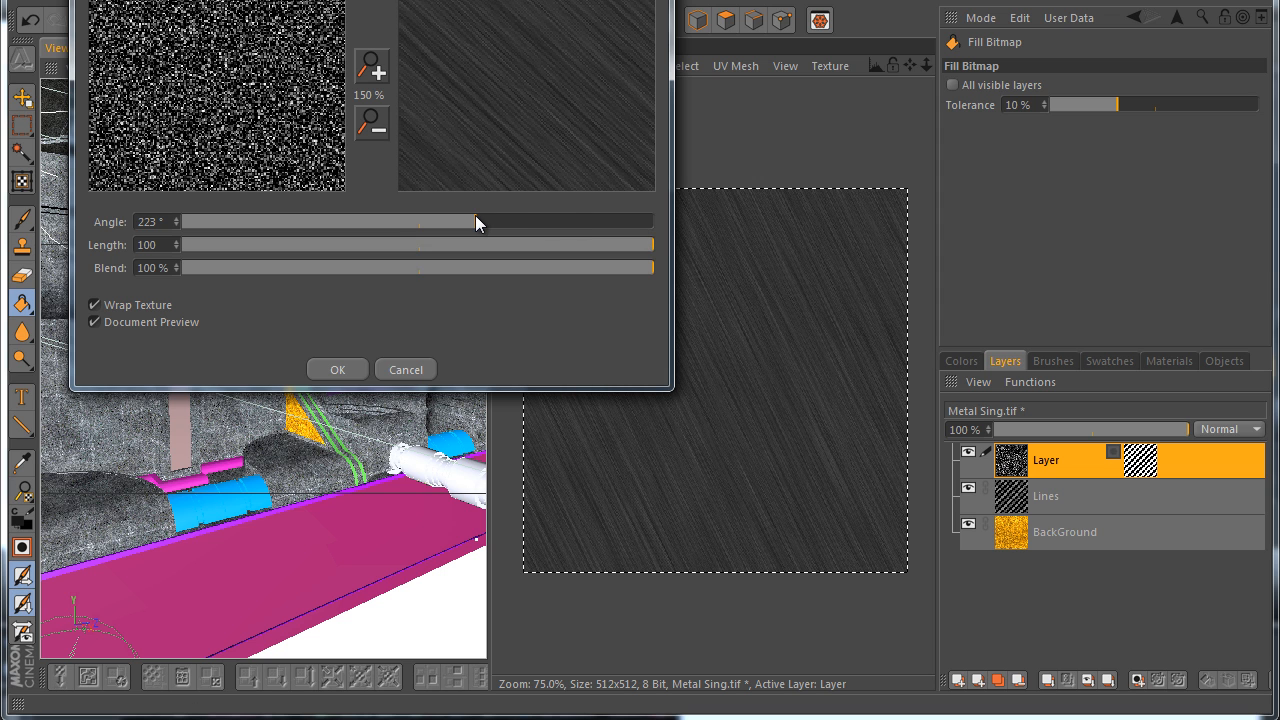
left_click(335, 370)
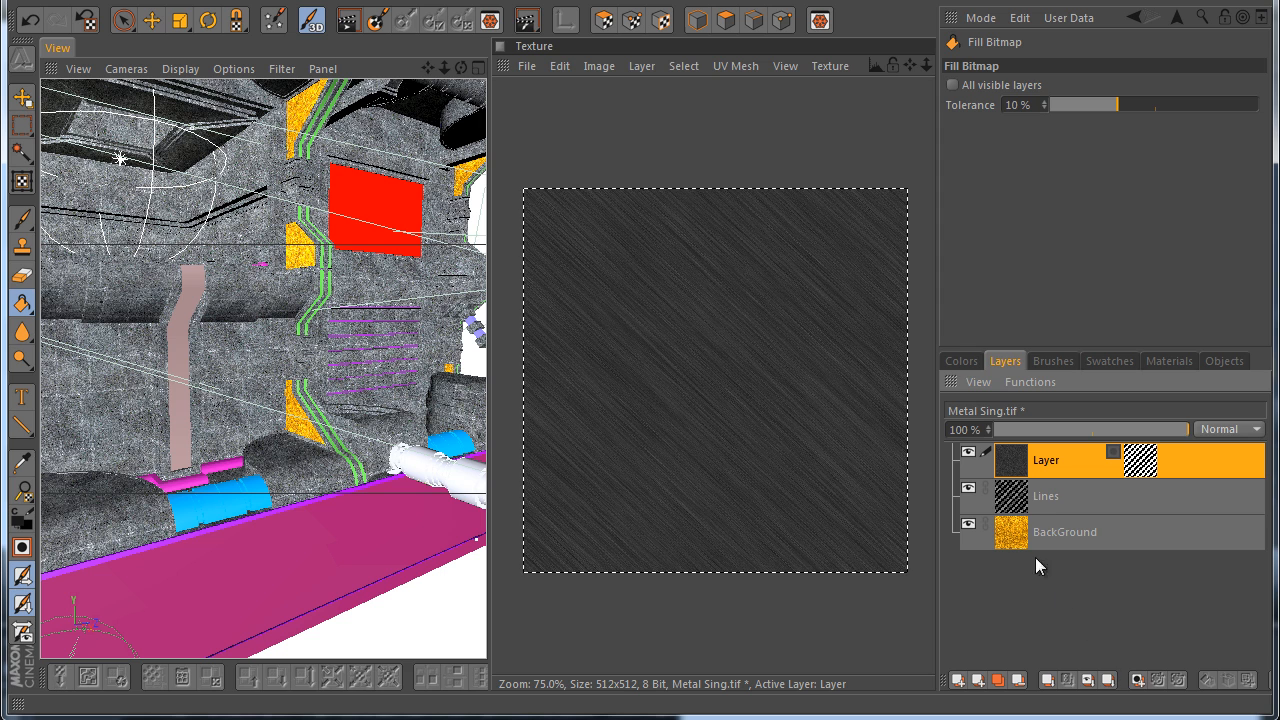
Re-enable the mask on the blurred noise layer and move the Lines layer above it
left_click(1114, 453)
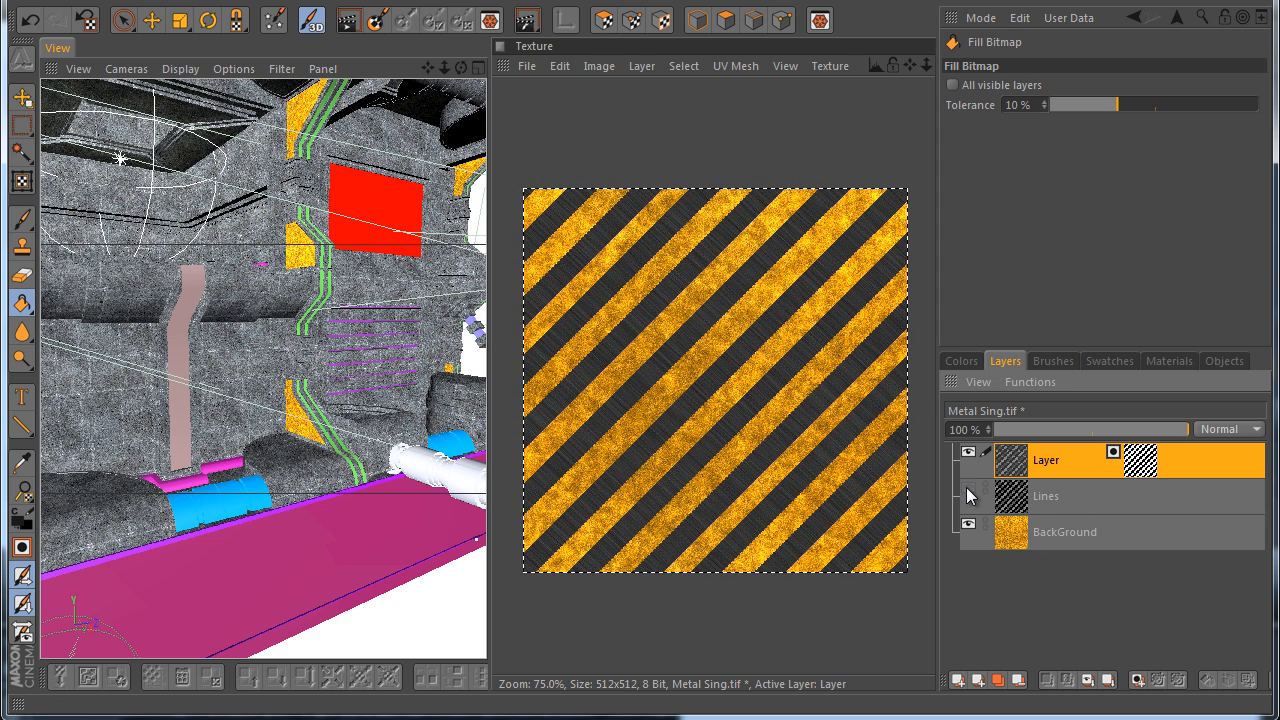
left_click(1016, 504)
left_click_drag(998, 505, 1014, 475)
Set the Lines layer to Overlay blending at 61% opacity and render the 3D view
left_click_drag(1157, 433, 1194, 431)
left_click(1200, 430)
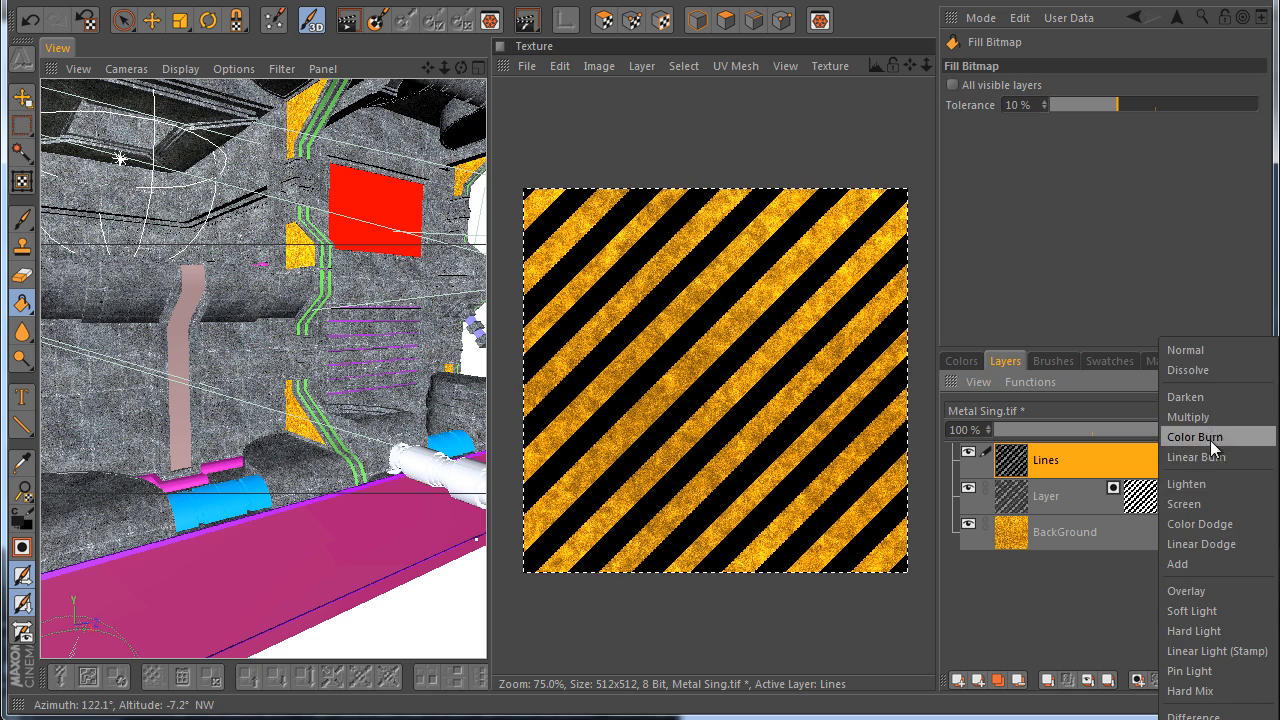
left_click(1218, 586)
left_click_drag(1175, 433, 1090, 428)
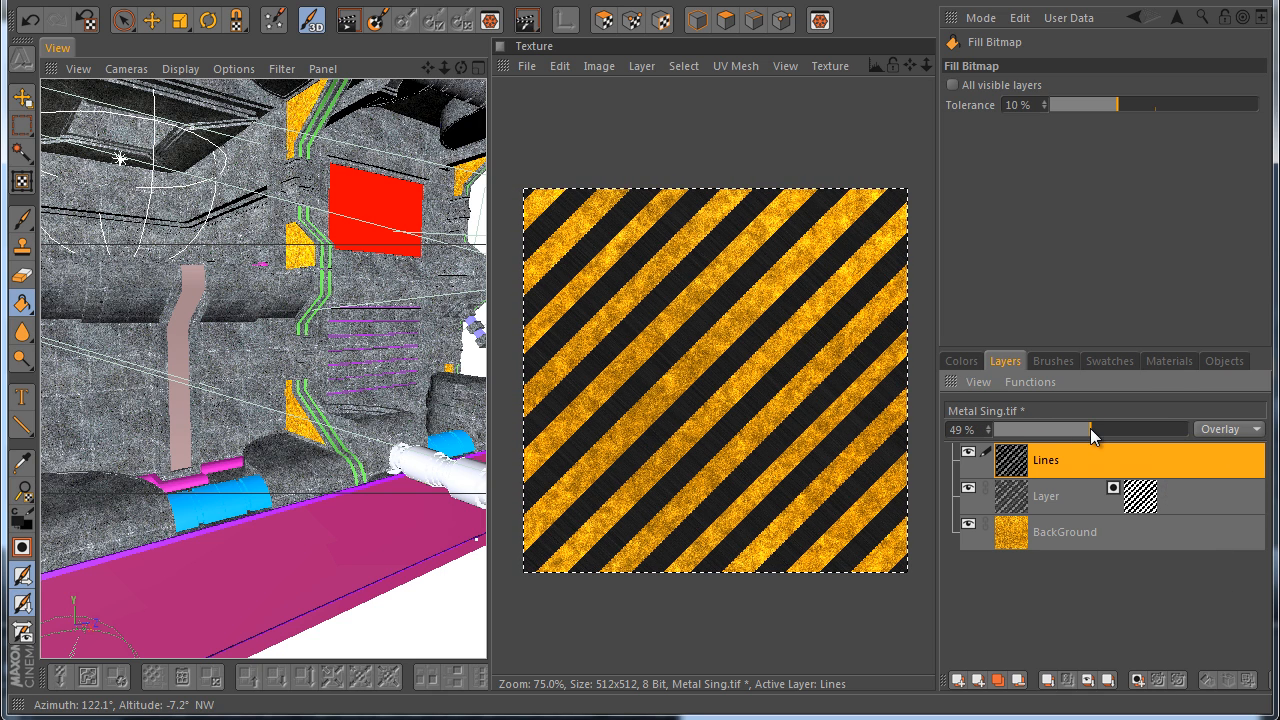
scroll(652, 263, "up", 4)
left_click(1111, 430)
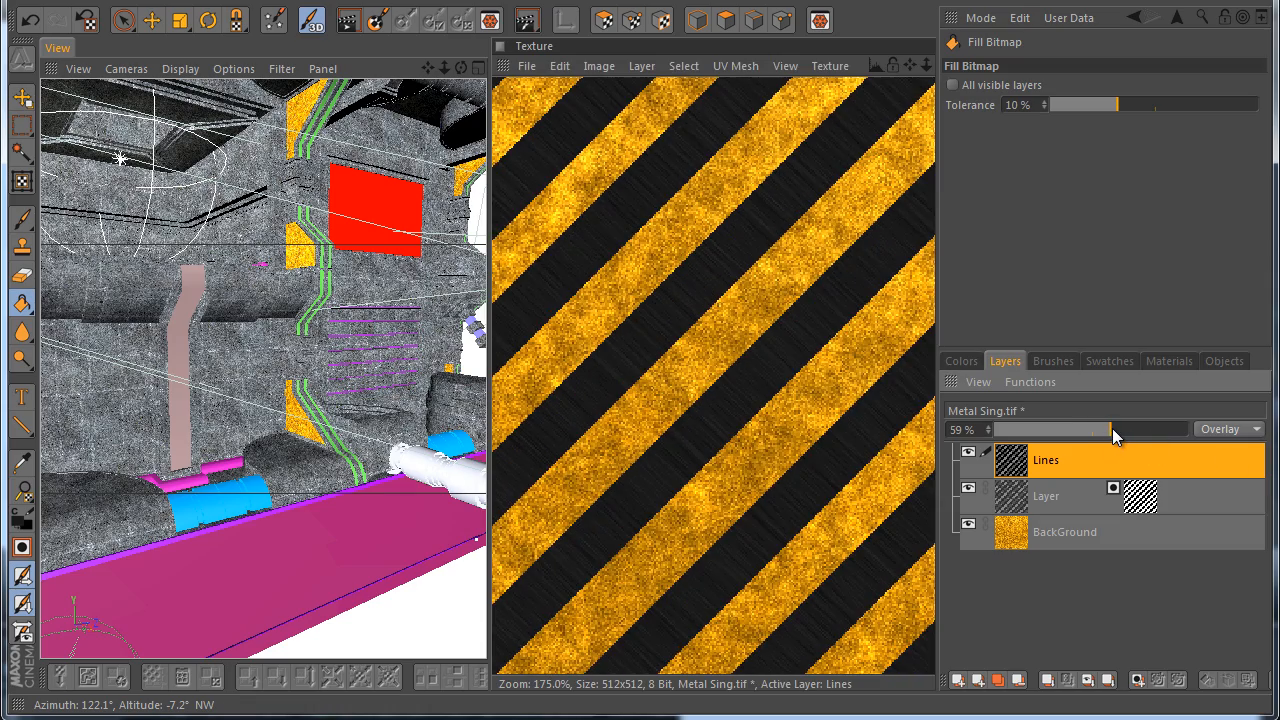
scroll(763, 331, "down", 4)
scroll(757, 382, "up", 3)
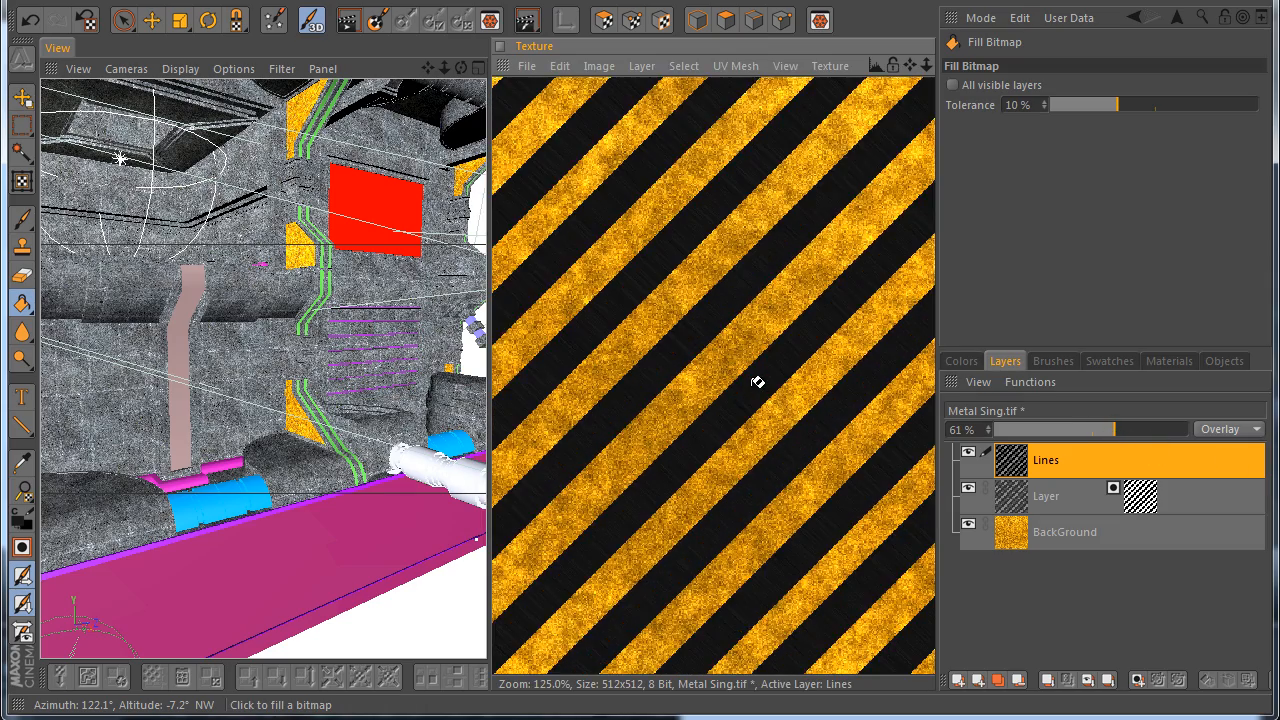
scroll(668, 350, "down", 3)
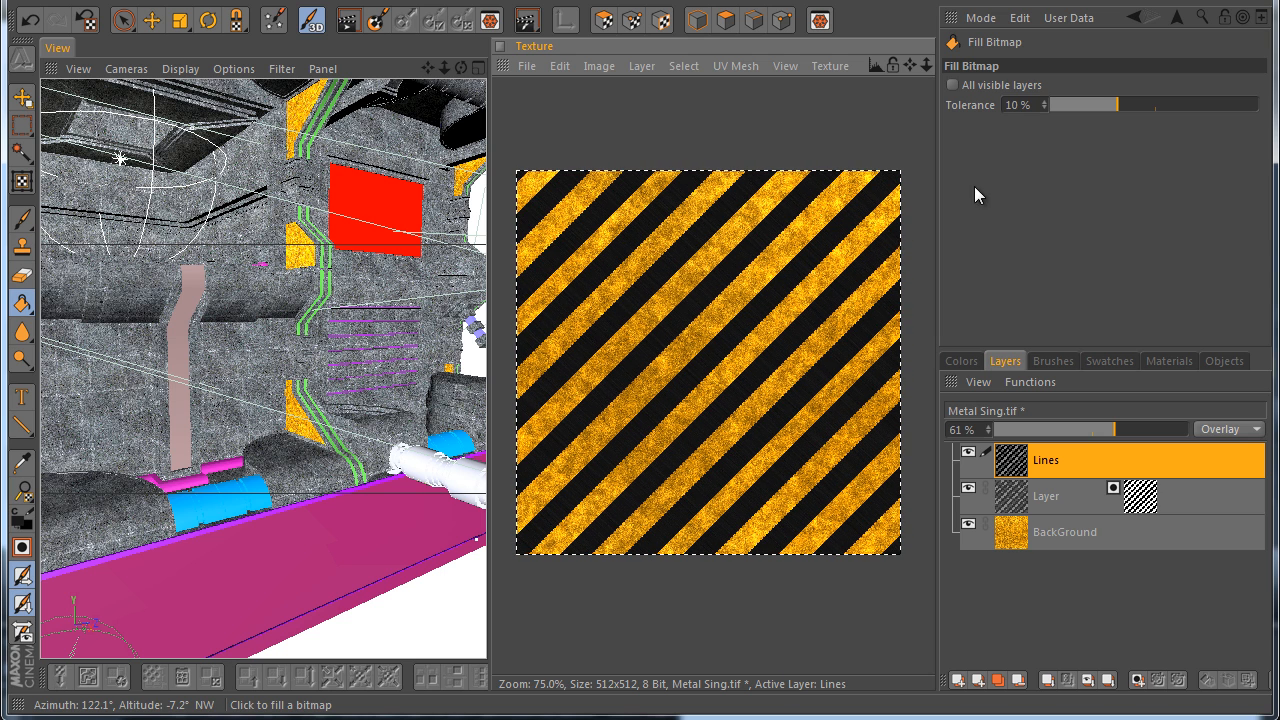
left_click(347, 20)
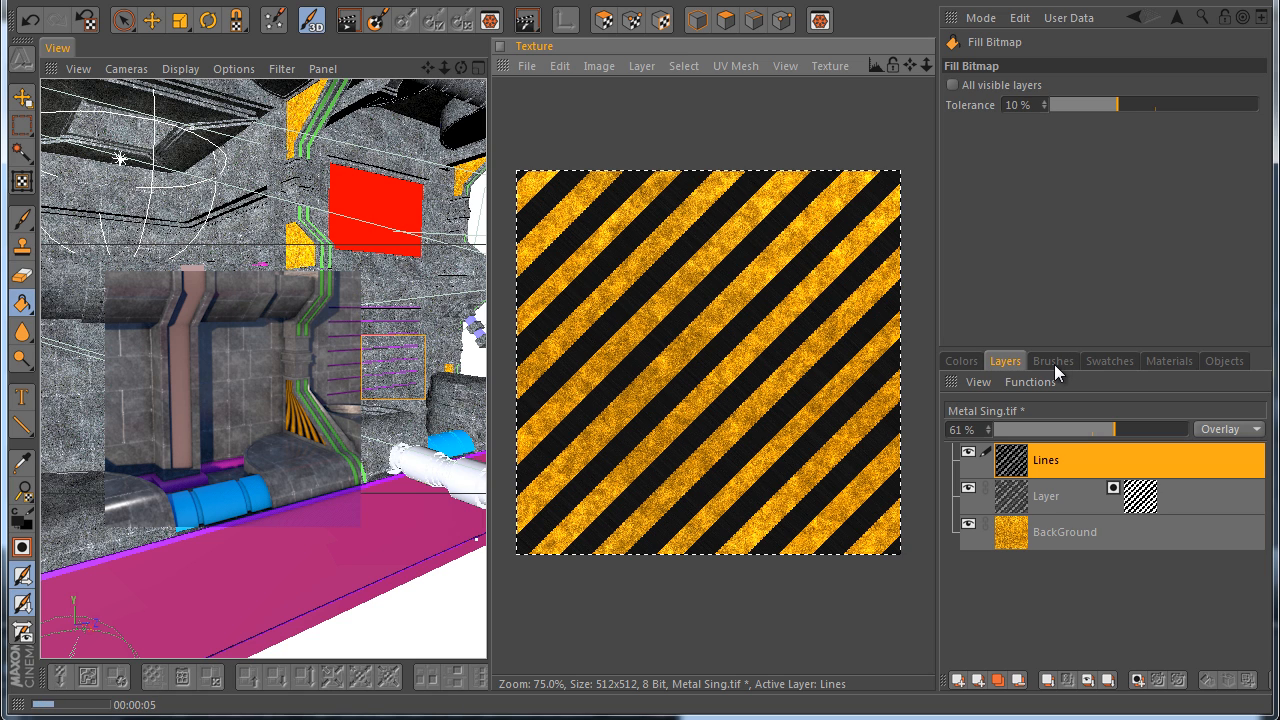
Set the projection of the Sing object's texture tag under Mother Ship Parts 1 to Cubic
left_click(1224, 361)
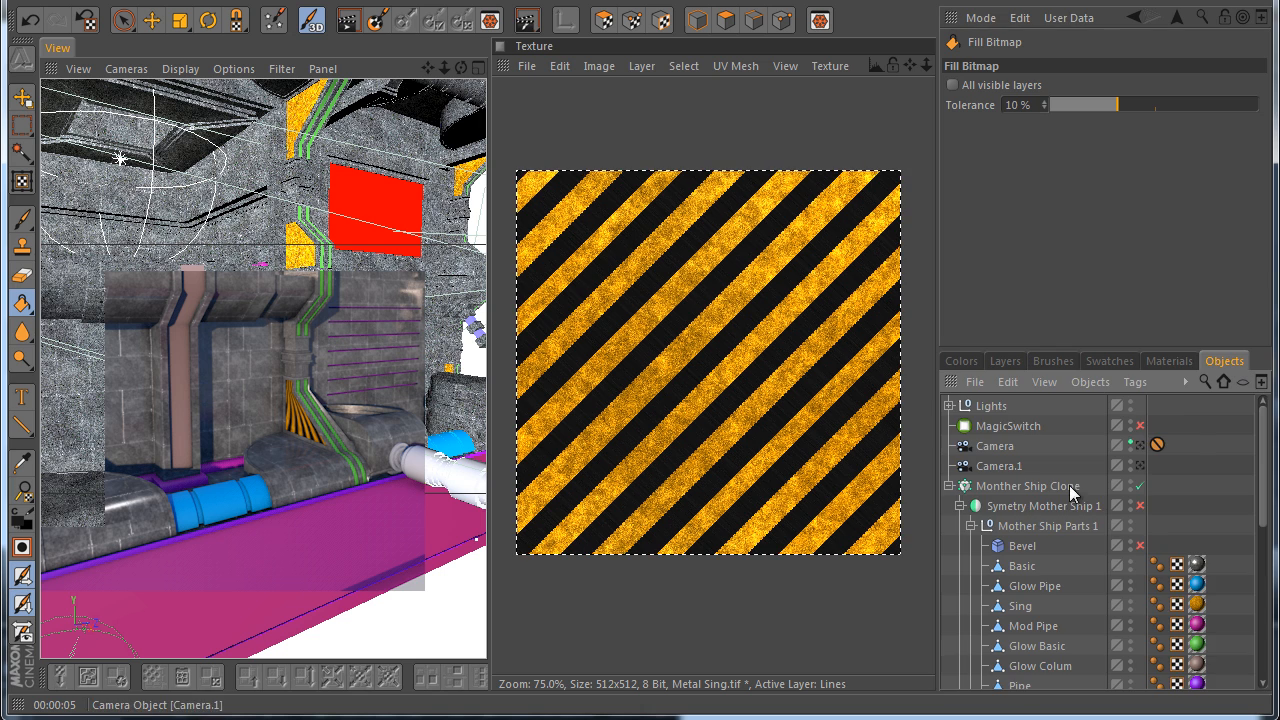
scroll(1076, 483, "down", 3)
left_click(1196, 485)
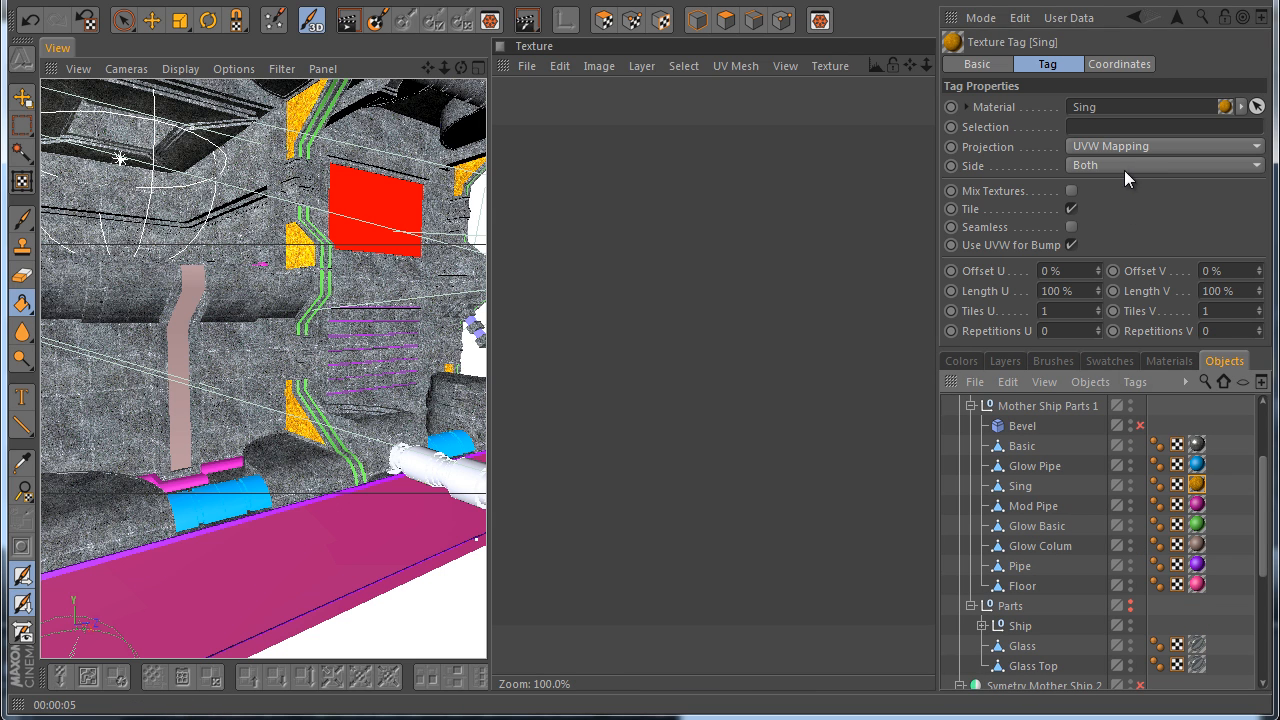
left_click(1110, 148)
left_click(1107, 222)
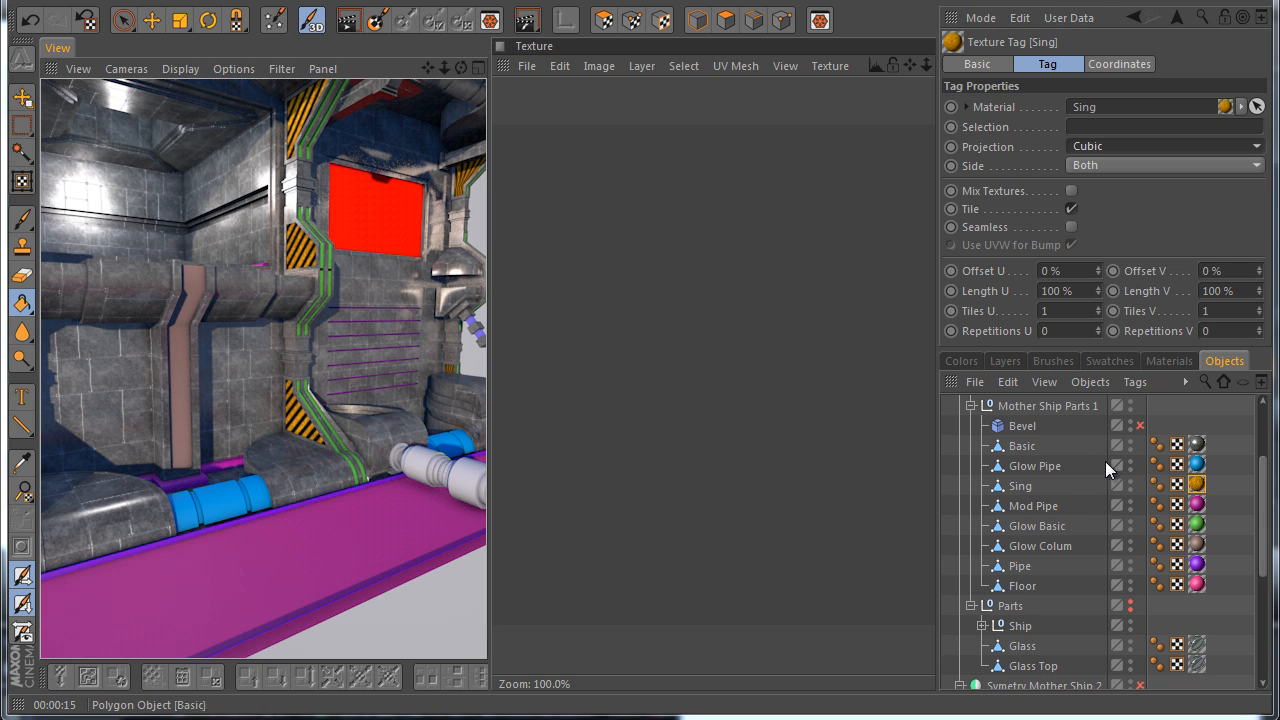
Set the projection of the Sing object's texture tag under Mother Ship Parts 2 to Cubic
left_click(969, 405)
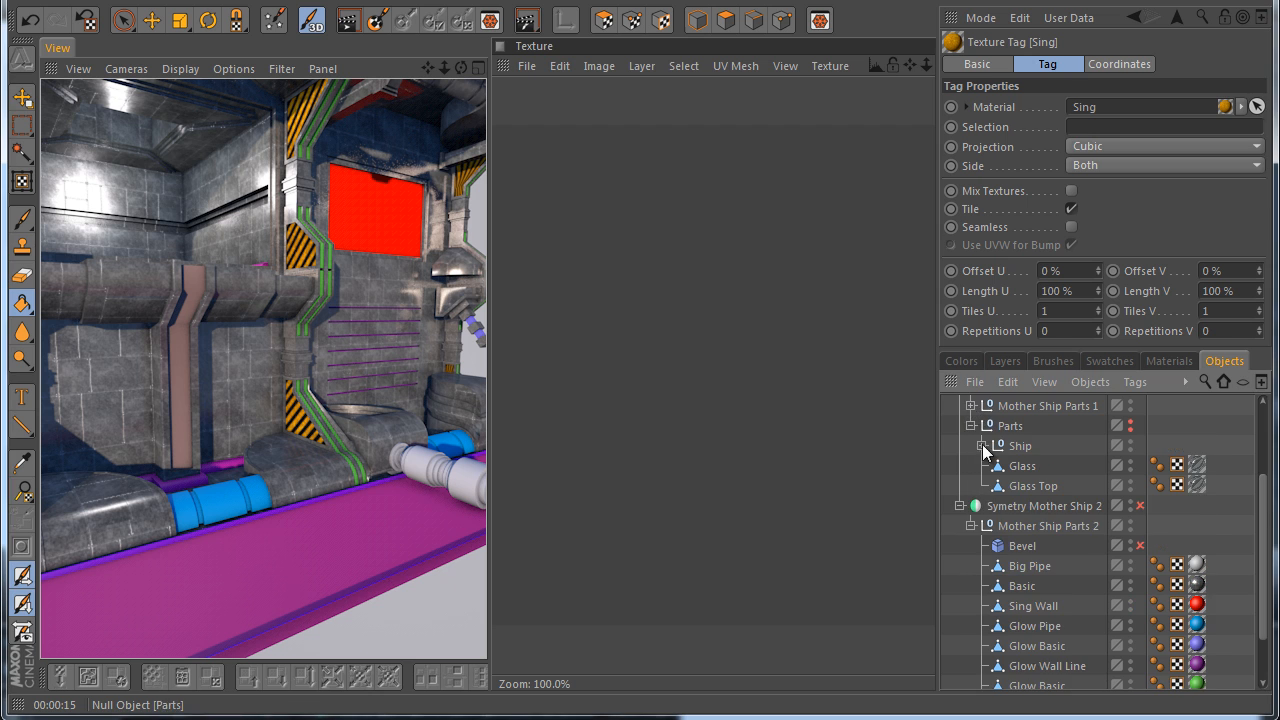
scroll(1176, 636, "down", 2)
left_click(1196, 638)
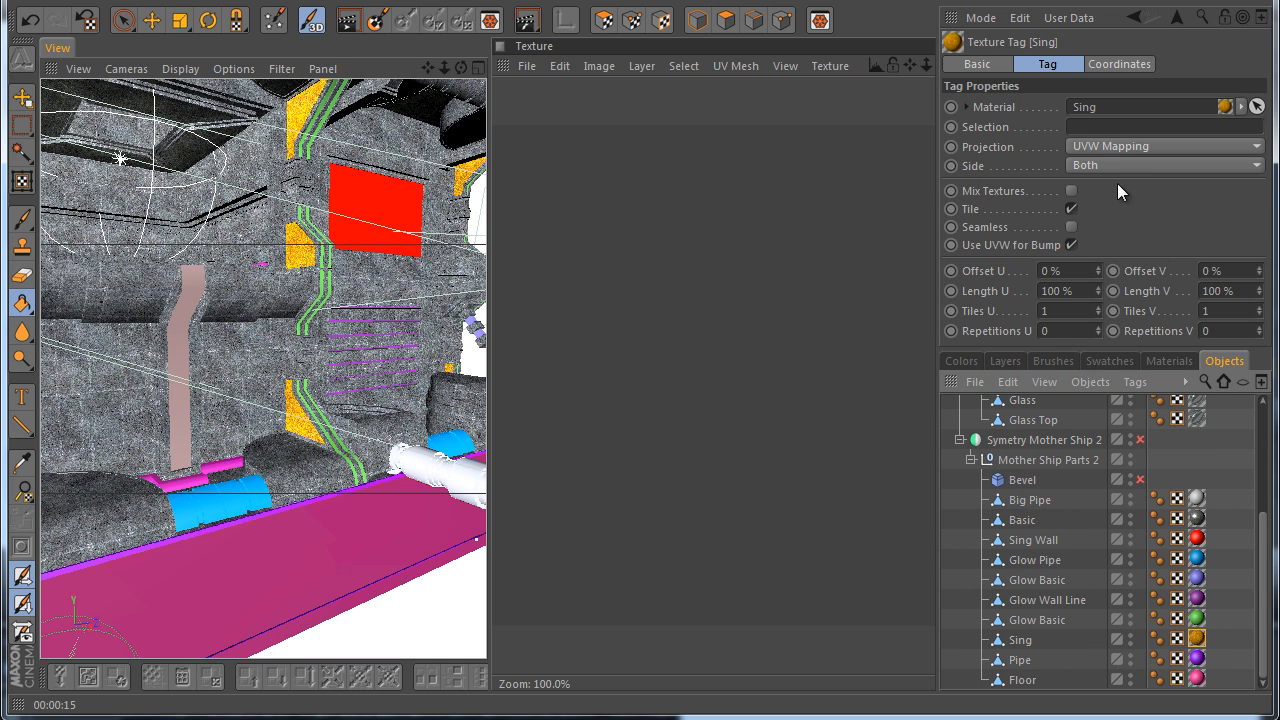
left_click(1115, 166)
left_click(1119, 145)
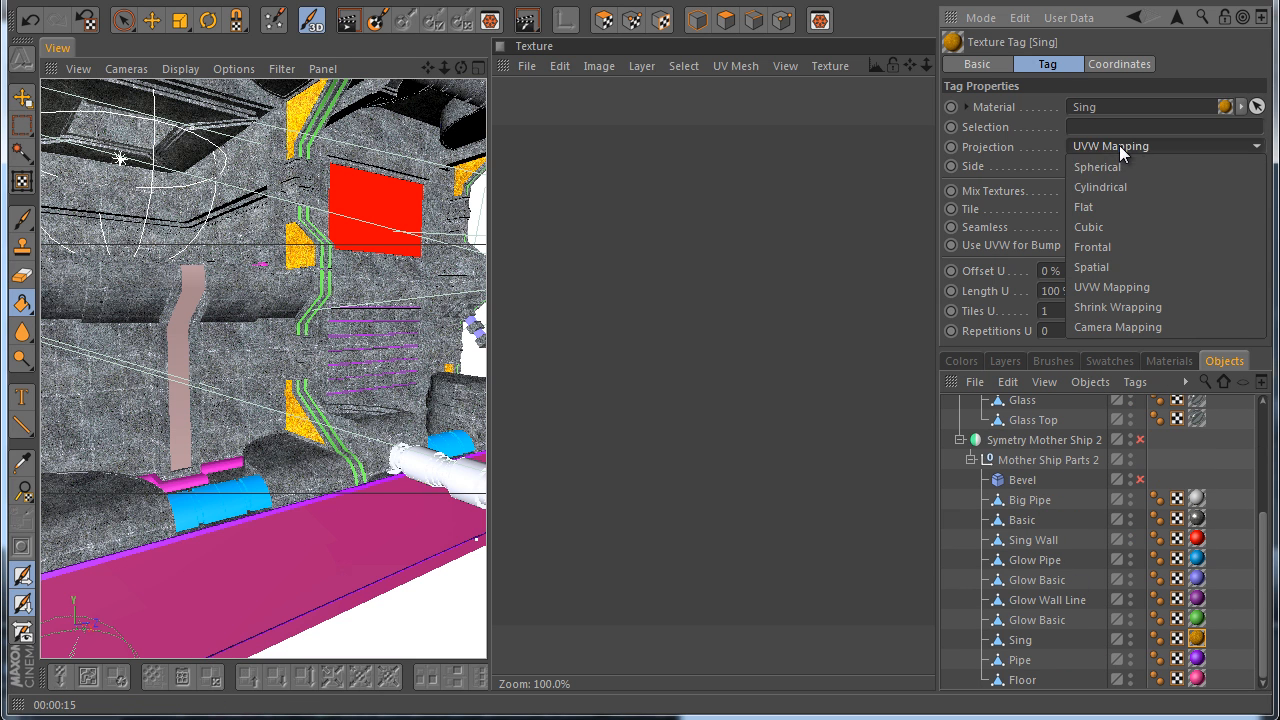
left_click(1120, 216)
Bring up the Metal Sing.tif texture for painting together with its layer list
left_click(966, 361)
left_click(1004, 361)
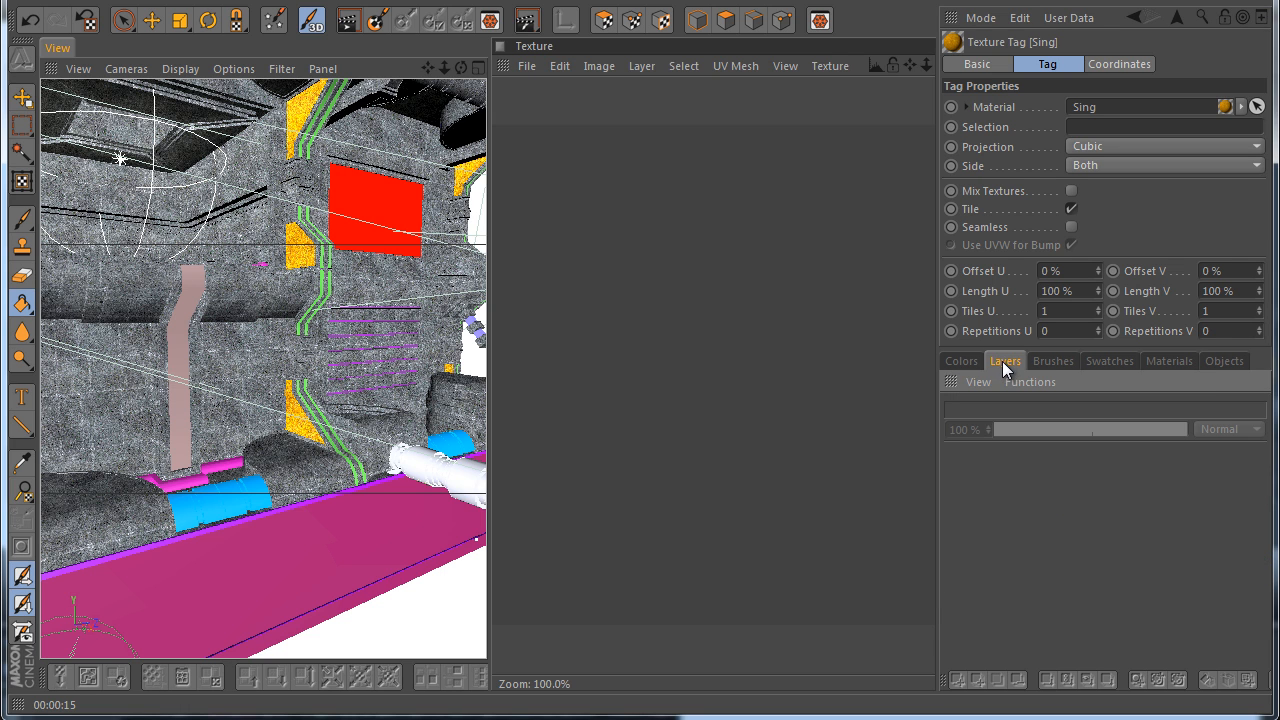
left_click(832, 66)
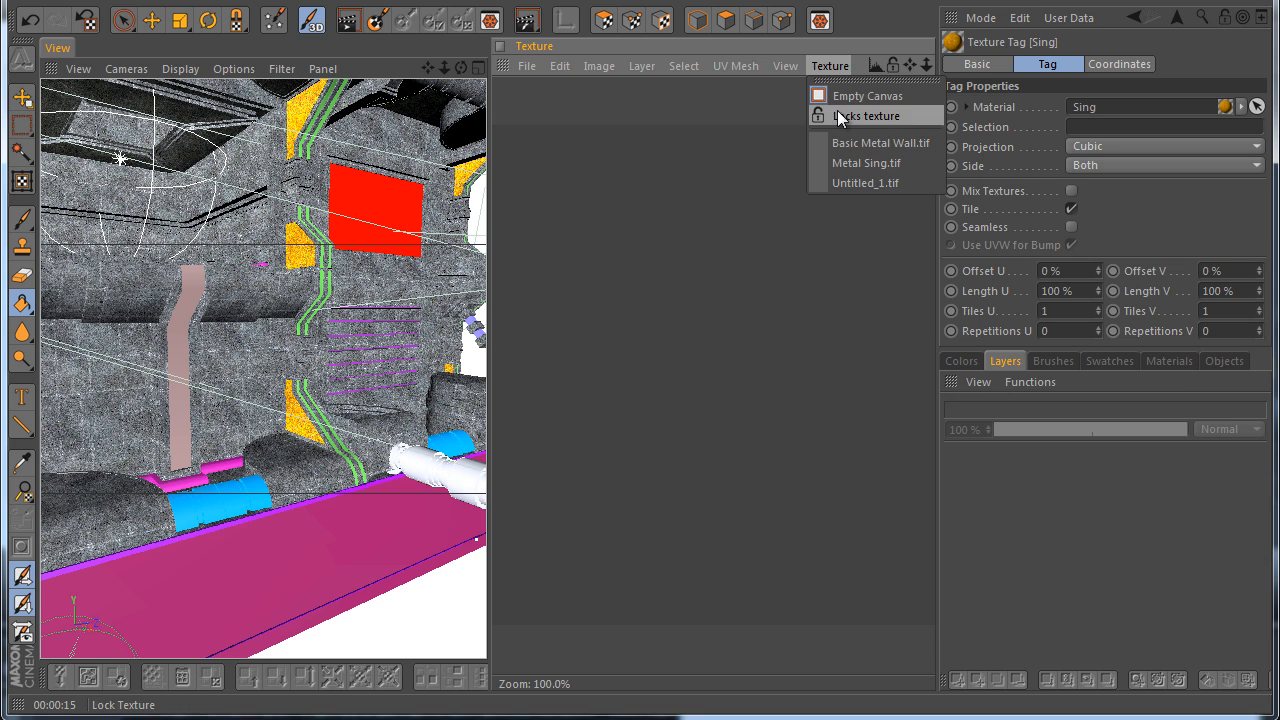
left_click(839, 164)
scroll(710, 427, "up", 2)
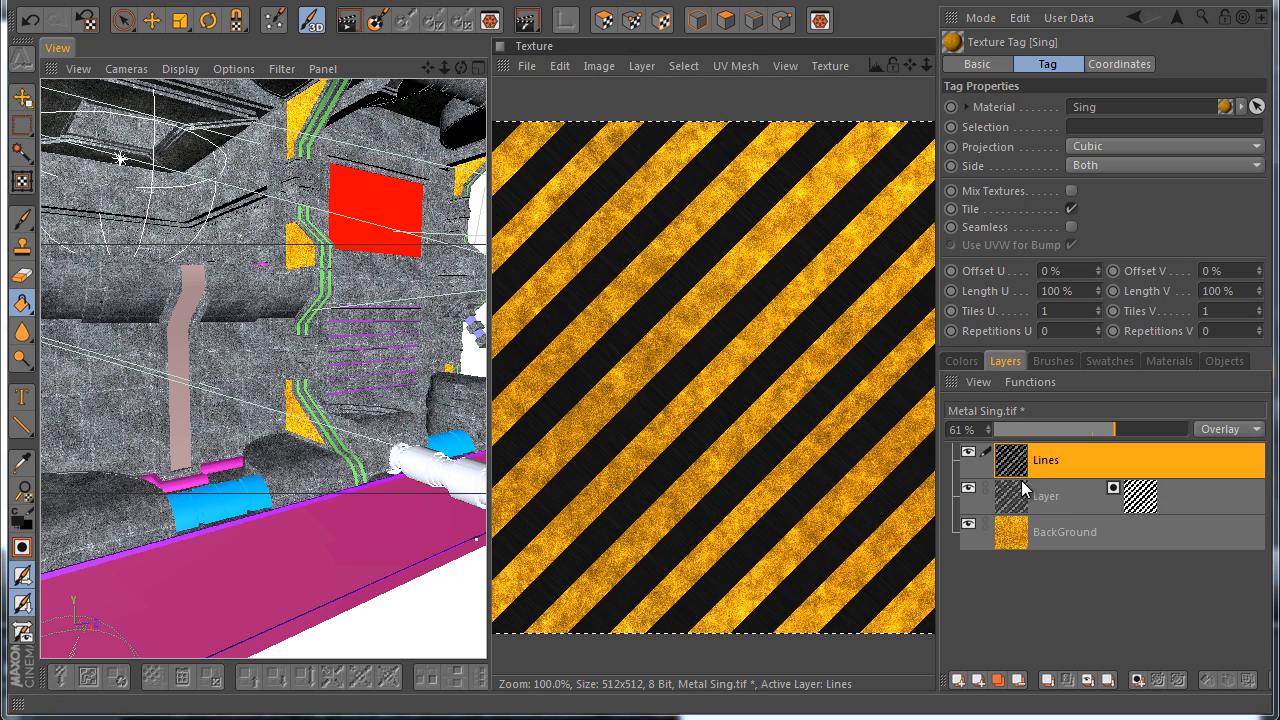
Apply a monochromatic Noise filter of 31.2% to the Lines layer
left_click(219, 1)
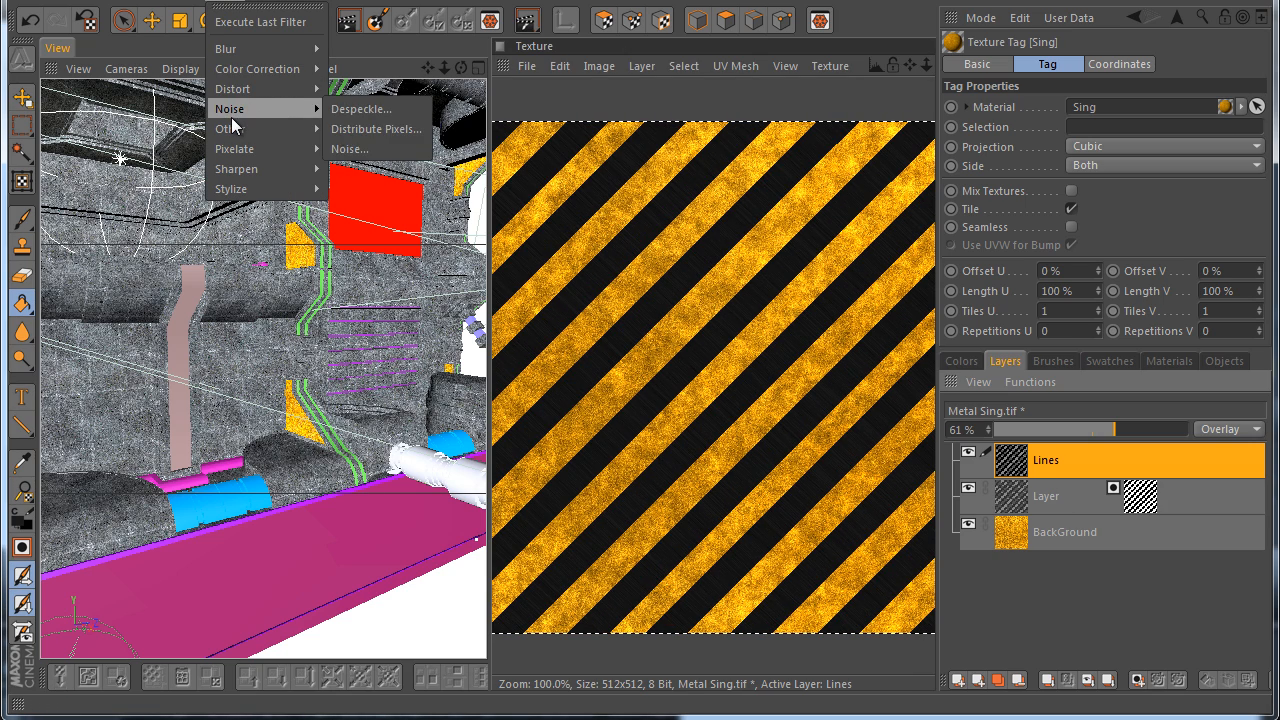
mouse_move(231, 121)
left_click(355, 108)
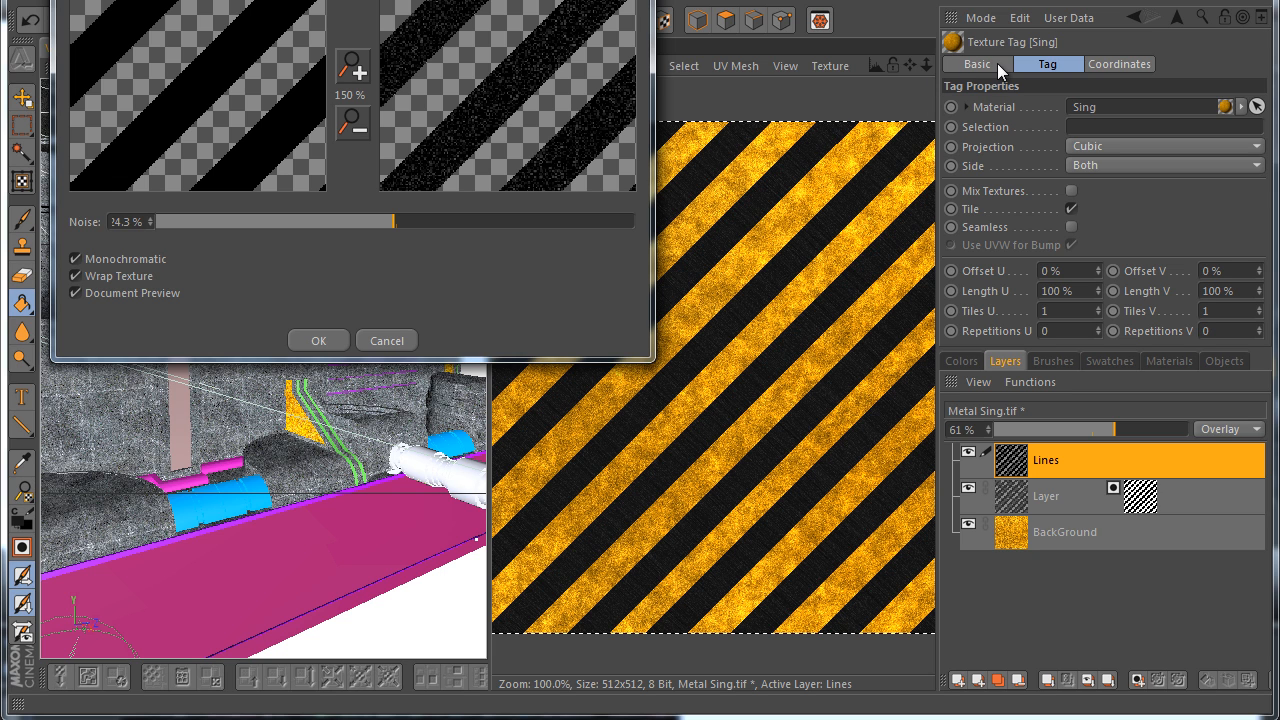
mouse_move(429, 220)
left_mouse_down()
mouse_move(404, 221)
mouse_move(424, 221)
left_mouse_up()
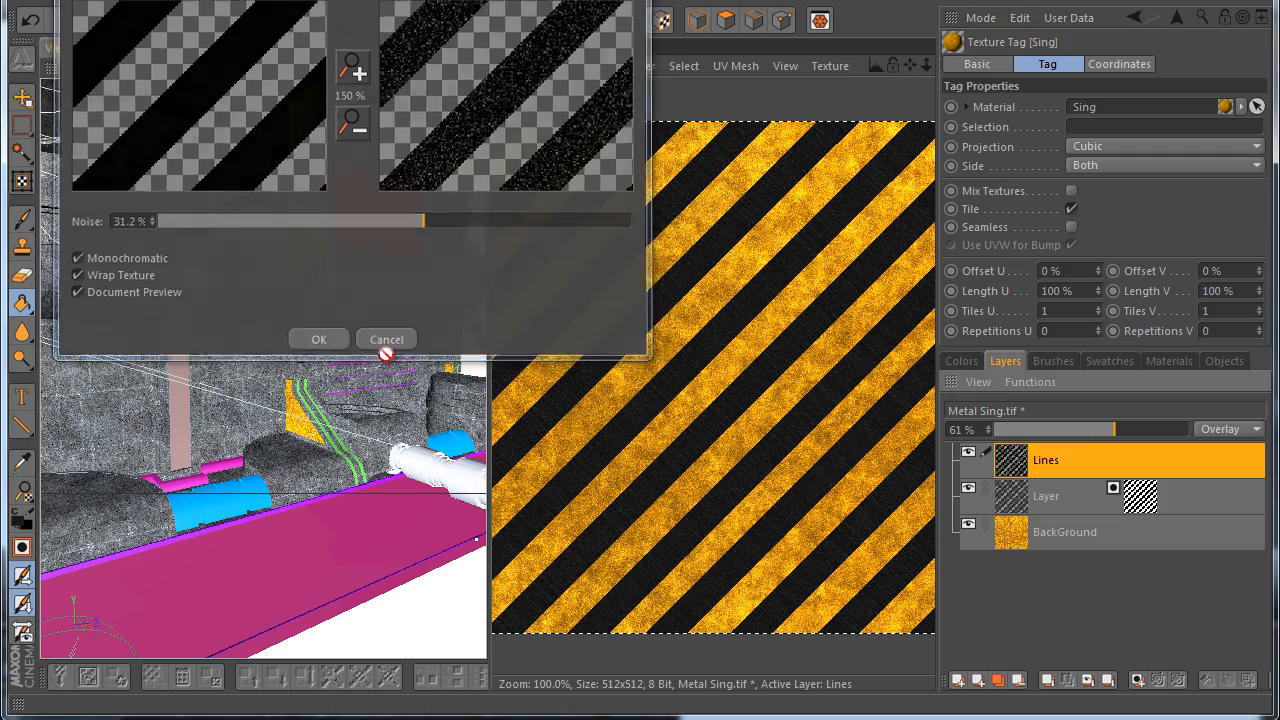
left_click(320, 341)
scroll(598, 399, "up", 2)
scroll(706, 408, "down", 4)
scroll(691, 400, "up", 1)
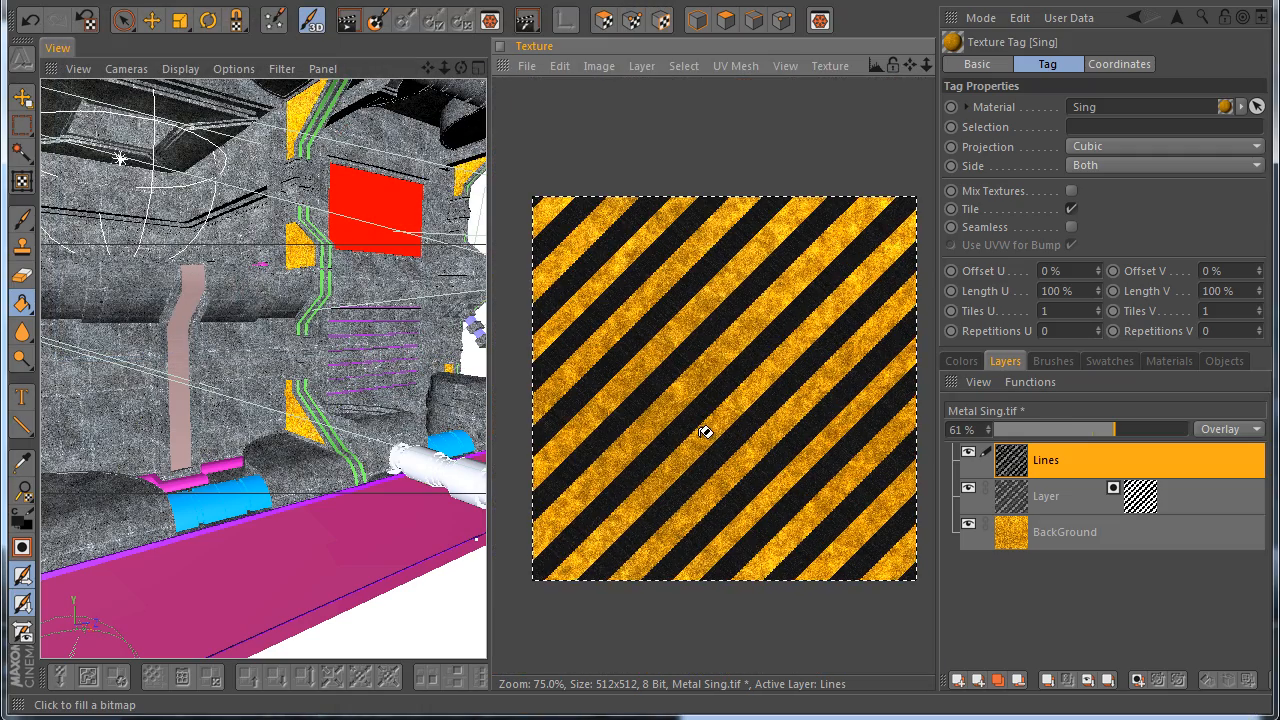
Raise the opacity of the Lines layer to 85%
scroll(706, 429, "up", 2)
left_click_drag(1120, 440, 1160, 421)
left_click(988, 433)
scroll(714, 340, "down", 3)
scroll(689, 356, "up", 2)
scroll(692, 358, "down", 1)
scroll(614, 357, "down", 1)
scroll(671, 294, "up", 1)
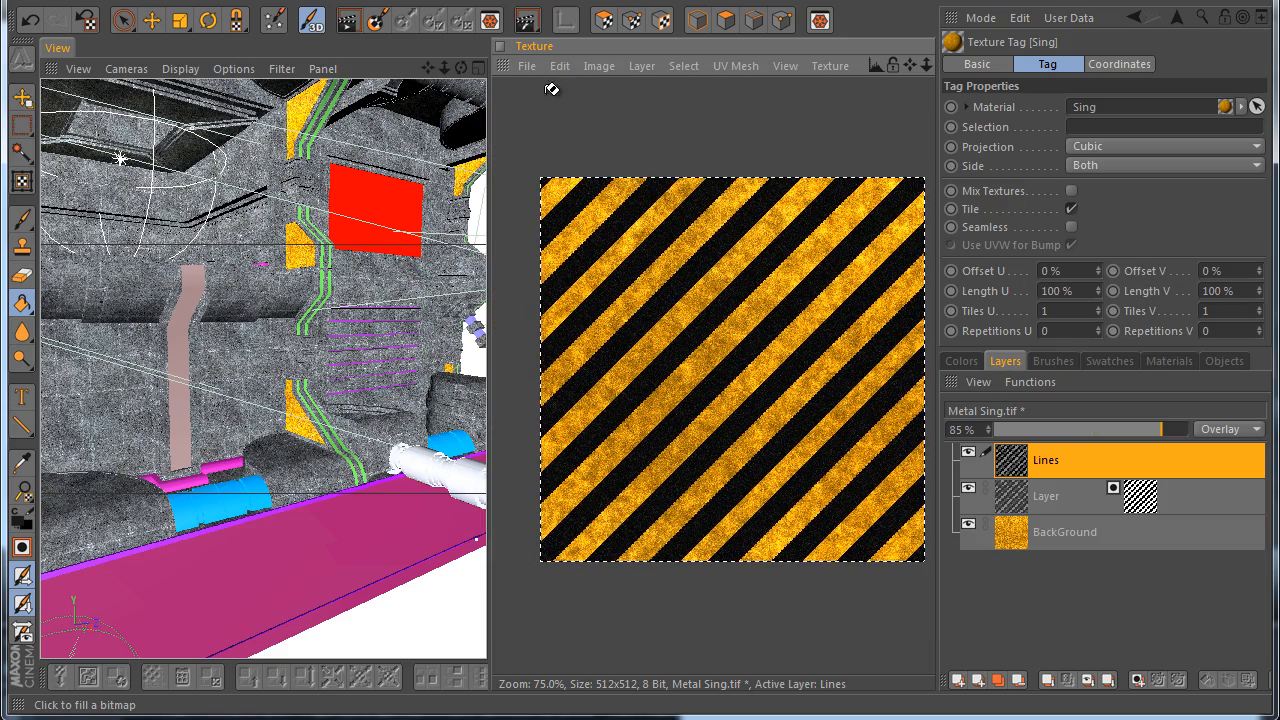
left_click(526, 65)
left_click(550, 220)
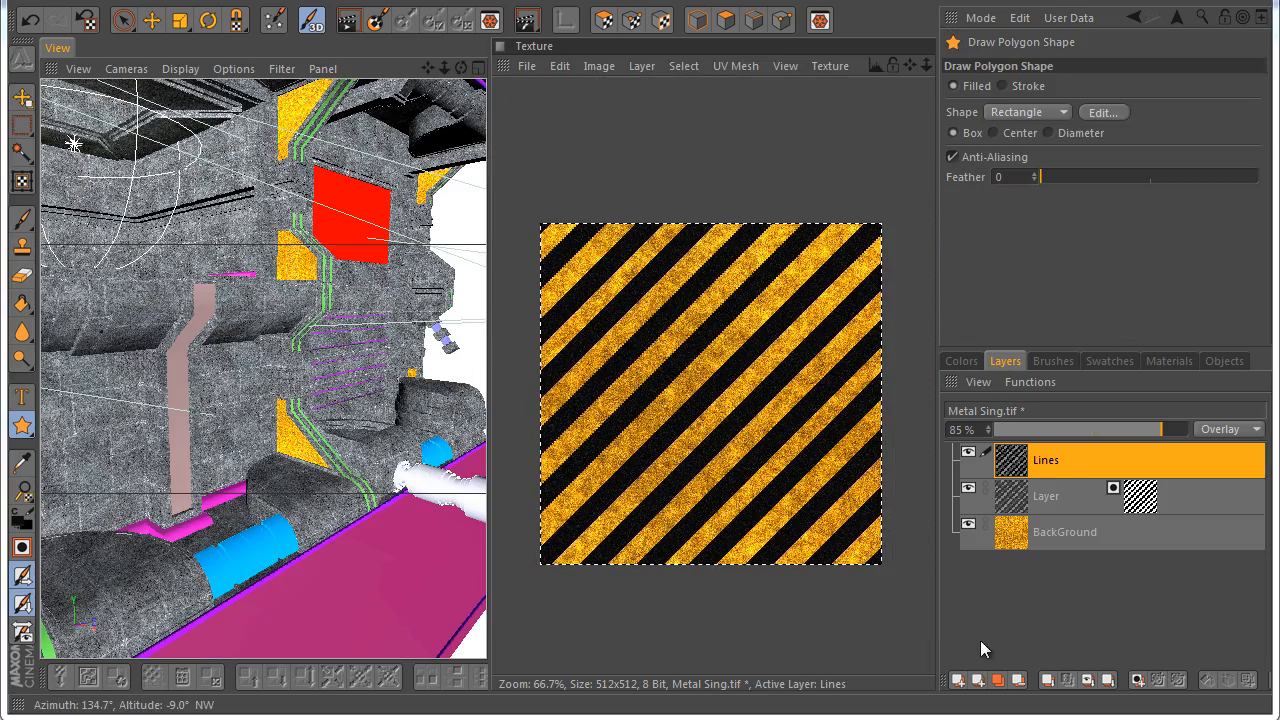
Rename the masked layer between Lines and BackGround as Line2
left_click(1071, 490)
double_click(1060, 494)
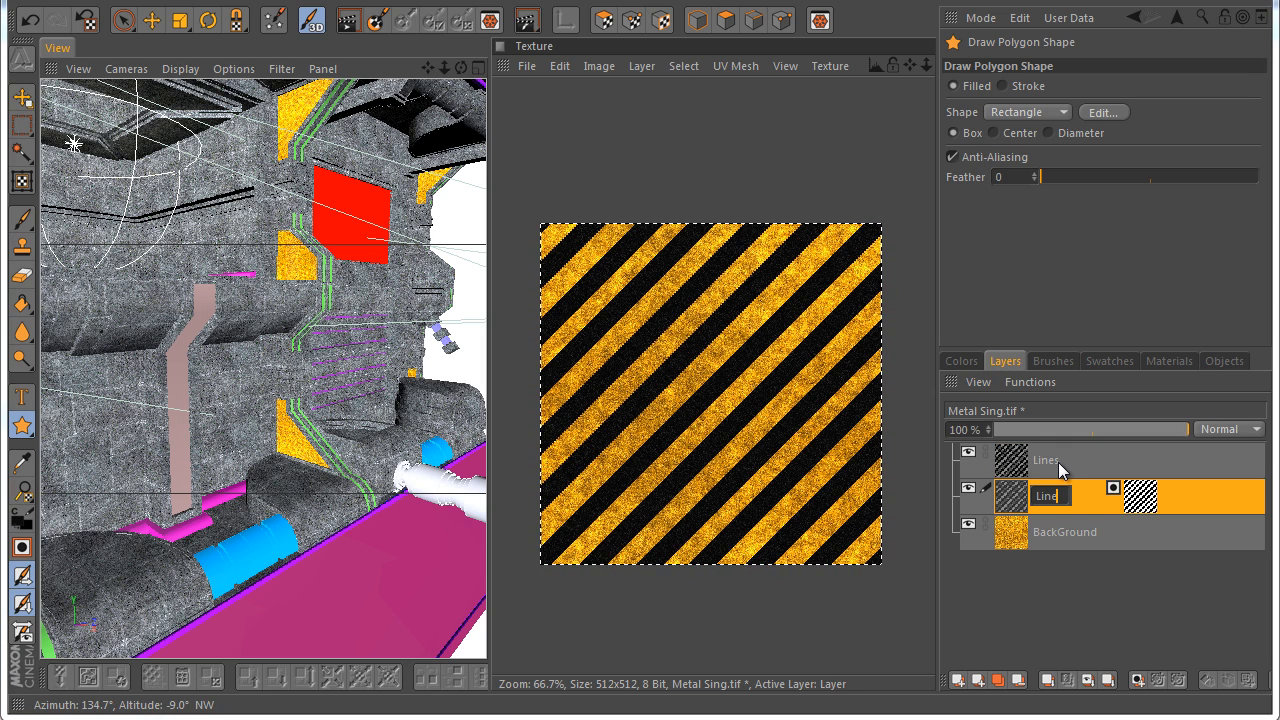
type("Line2")
key("Return")
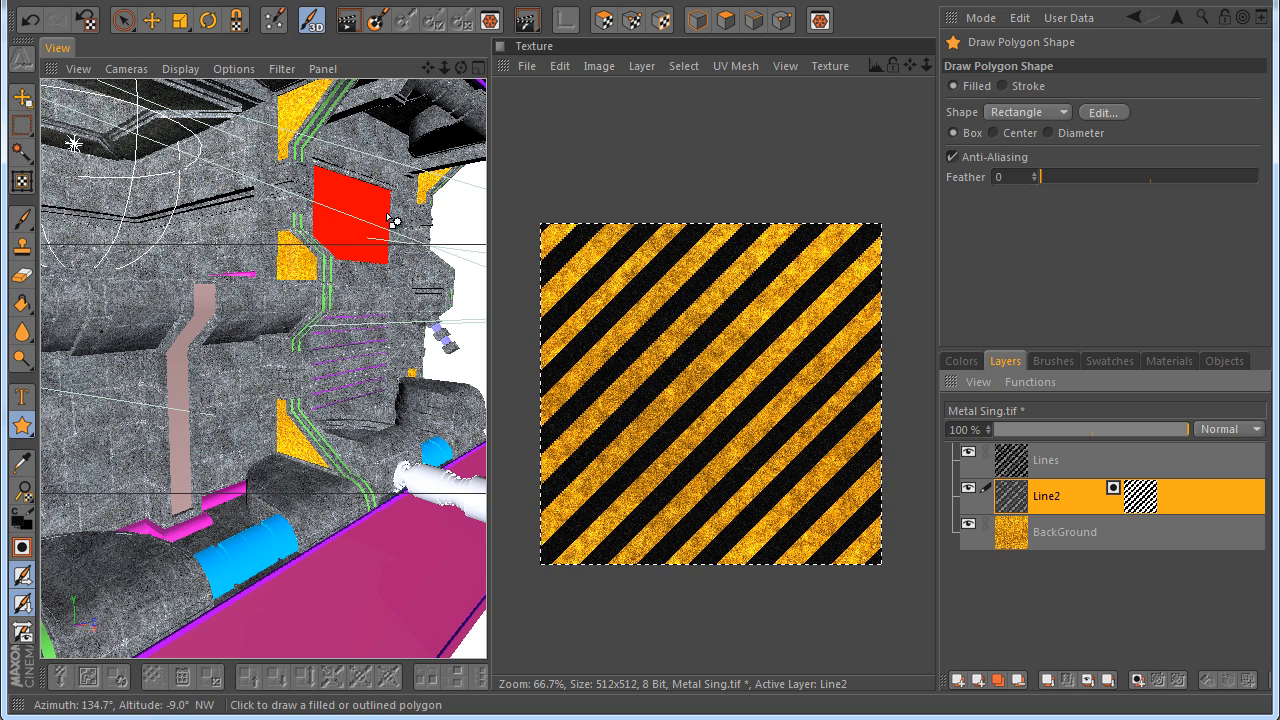
Add a new layer above the Lines layer and name it Cut
left_click(1008, 466)
left_click(958, 679)
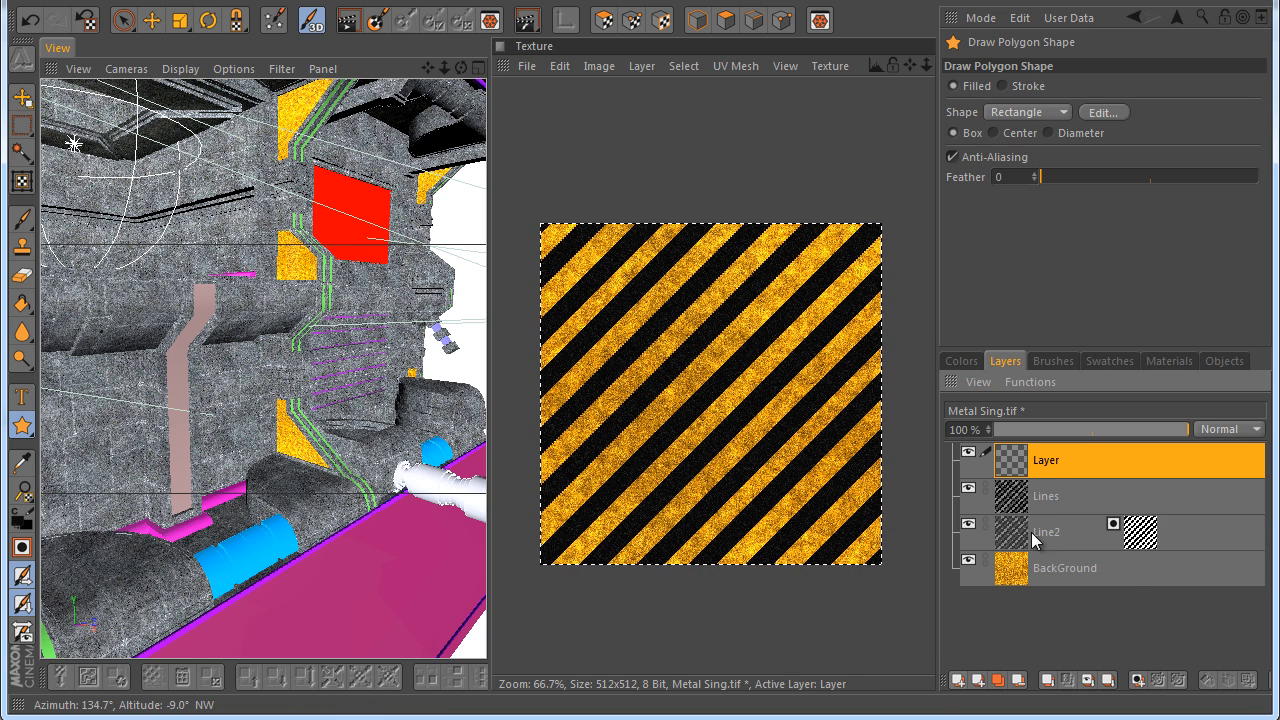
double_click(1045, 462)
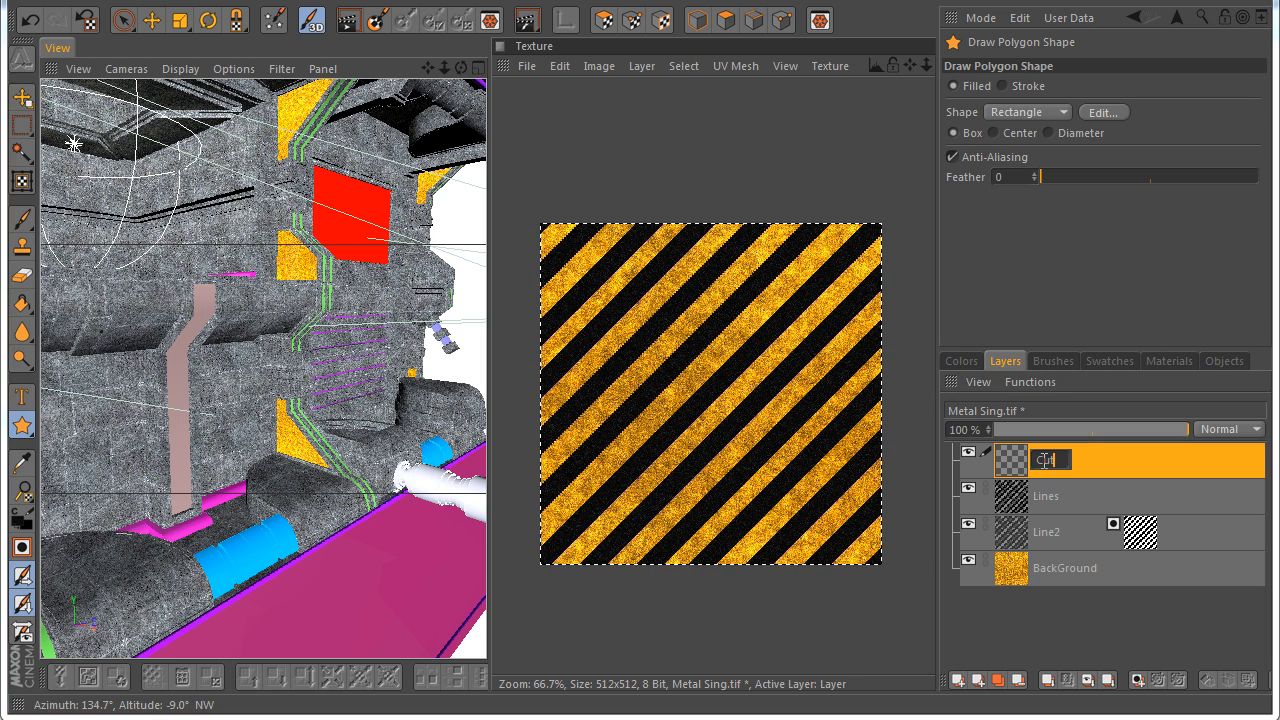
key("Return")
Draw a filled black rectangle on the Cut layer across the full texture width, leaving narrow striped bands at the upper and lower edges
left_click_drag(31, 425, 59, 451)
left_click_drag(523, 263, 889, 516)
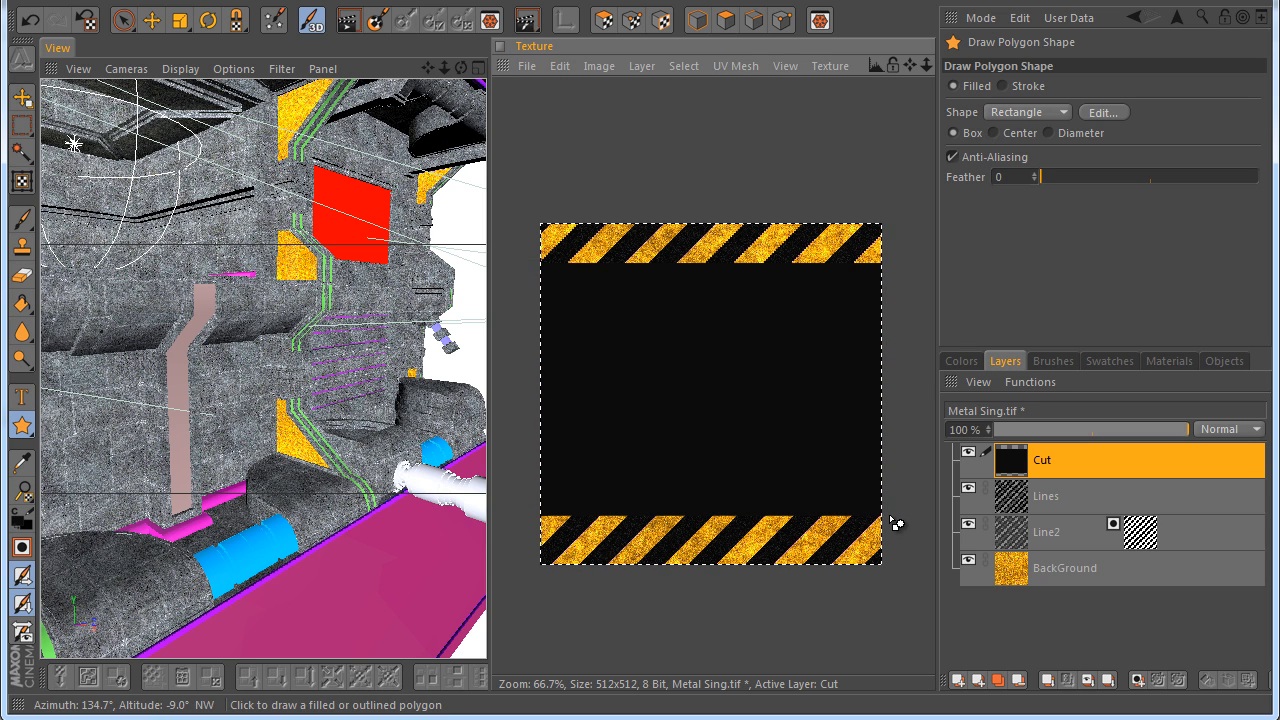
key("ctrl+z")
left_click_drag(531, 265, 900, 535)
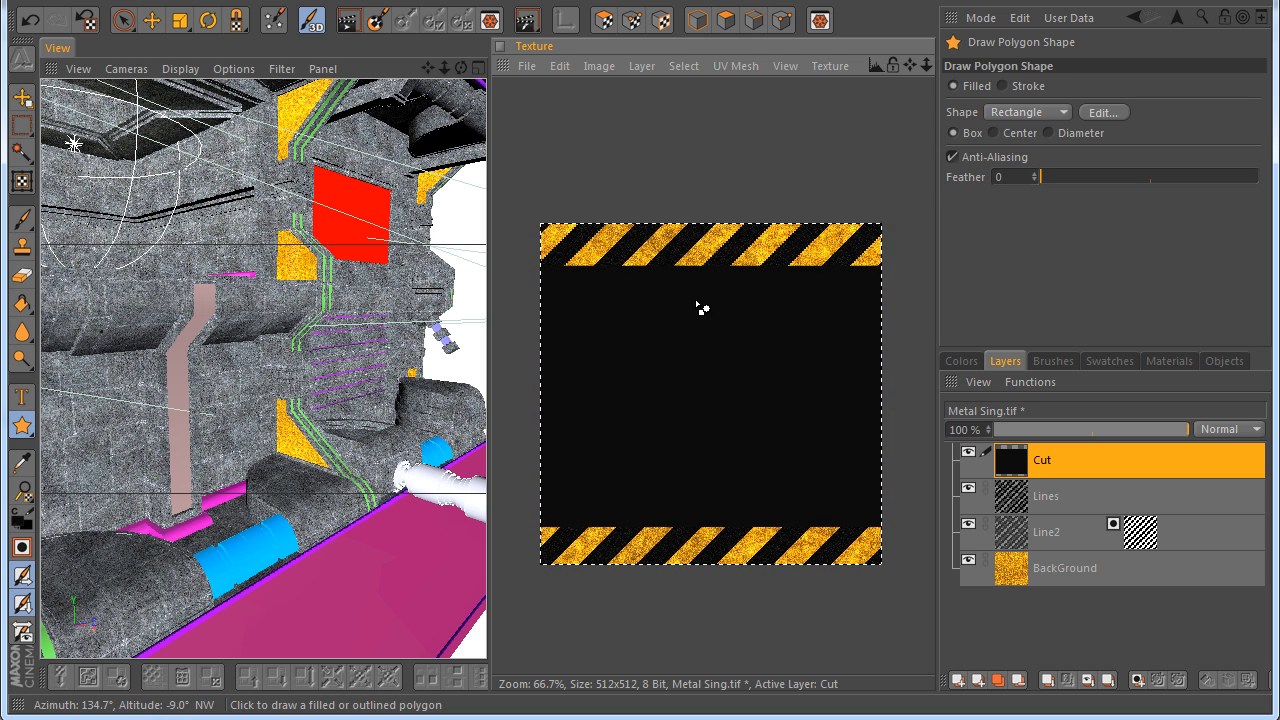
Apply a monochromatic Noise filter with texture wrapping to the black rectangle on the Cut layer
left_click(220, 3)
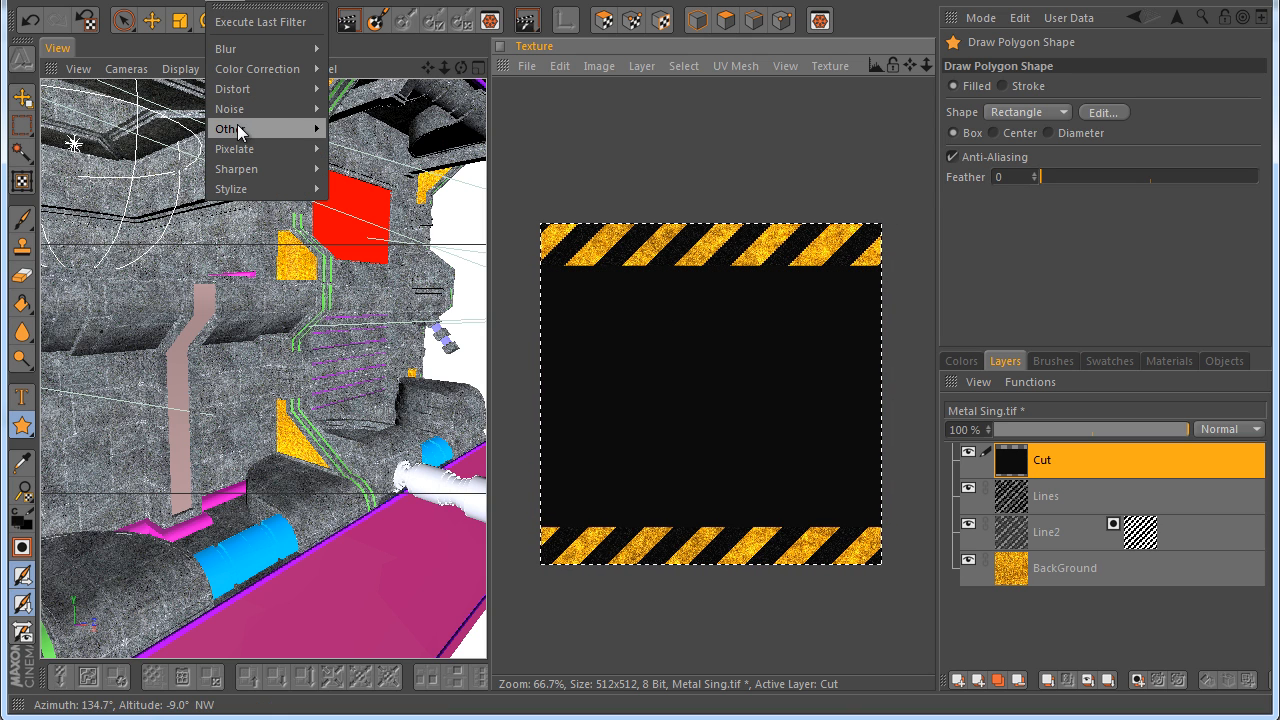
mouse_move(291, 114)
left_click(372, 146)
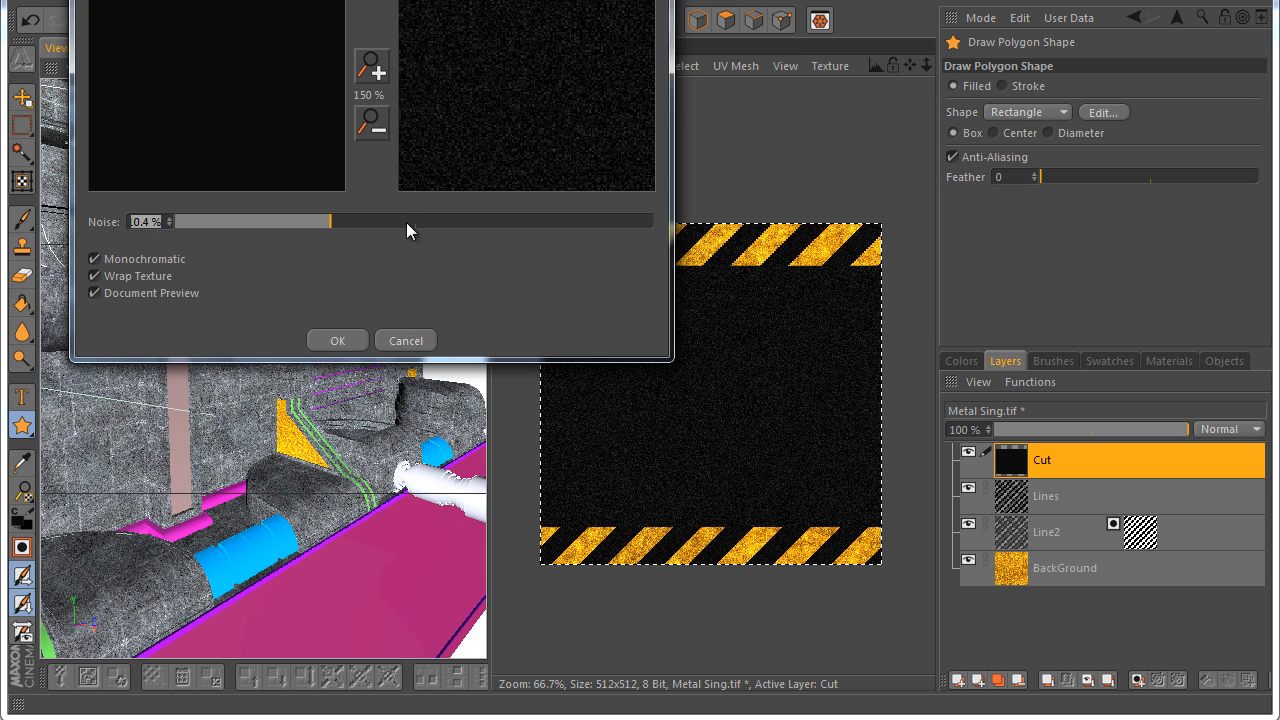
left_click(334, 340)
left_click(222, 4)
mouse_move(260, 47)
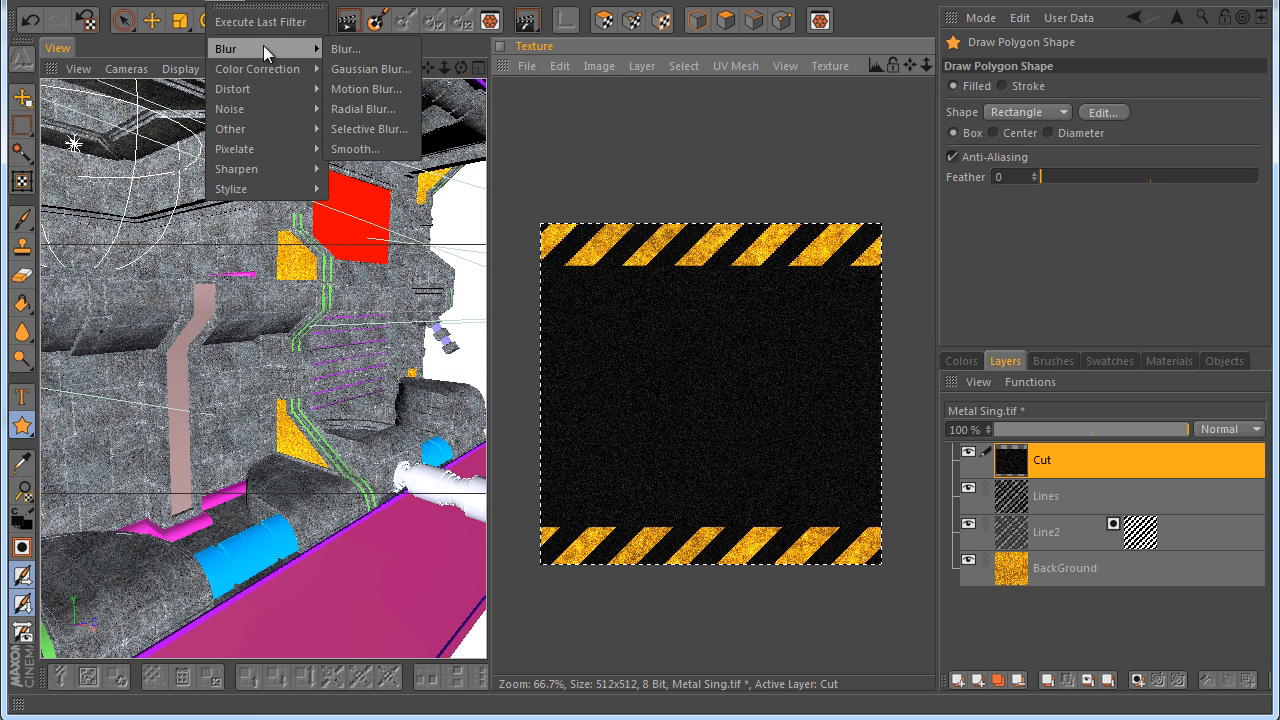
left_click(344, 68)
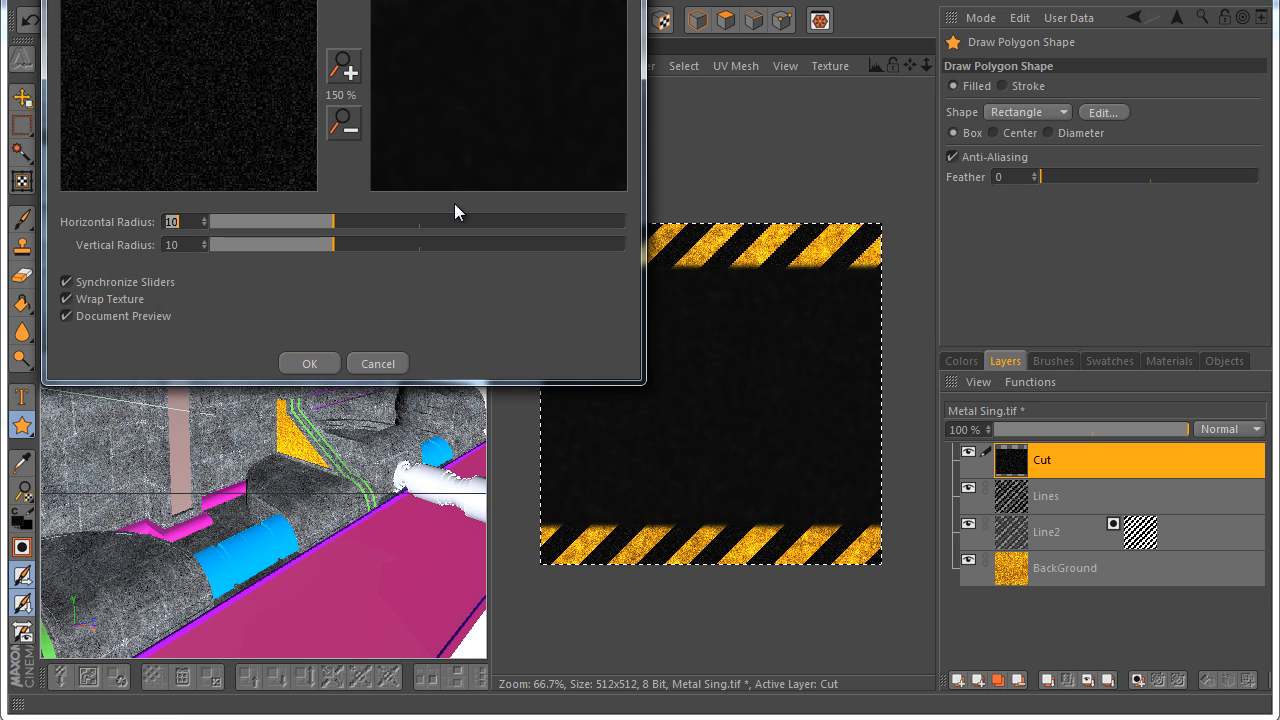
key("Escape")
Apply a motion blur to the noise on the Cut layer to give it a brushed look
left_click(243, 2)
mouse_move(247, 63)
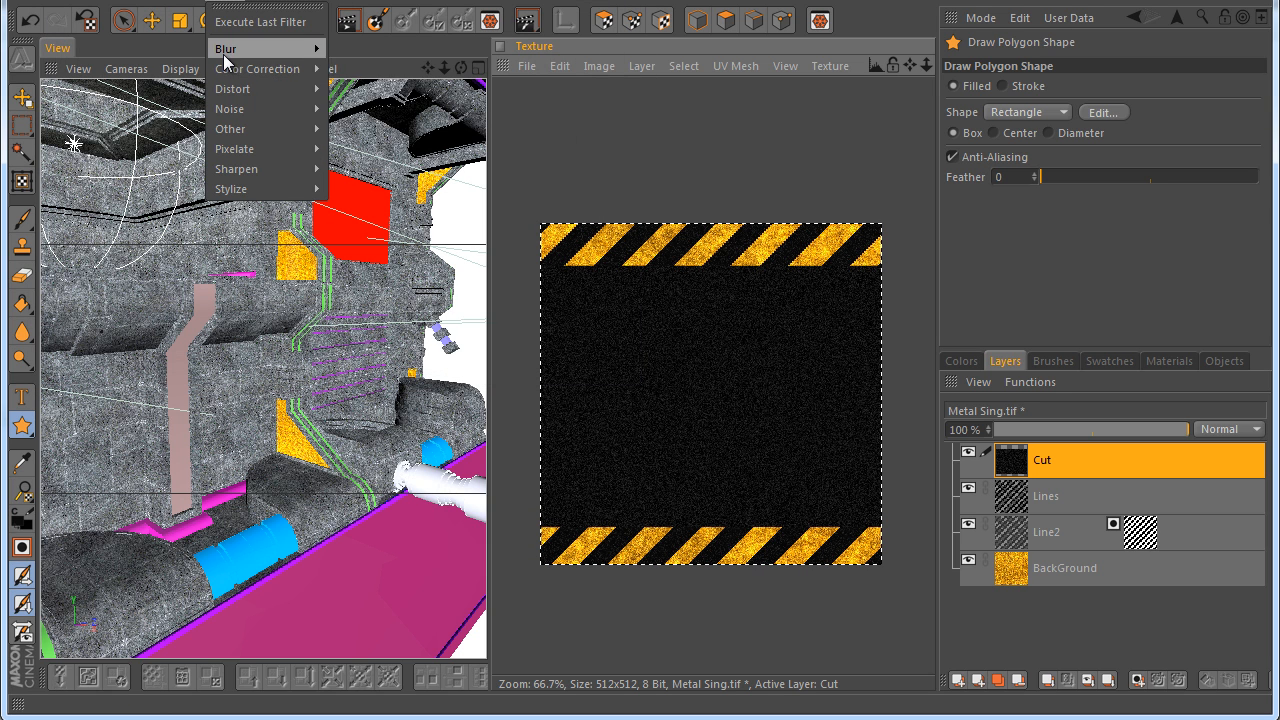
left_click(395, 98)
left_click_drag(605, 226, 653, 225)
left_click(428, 370)
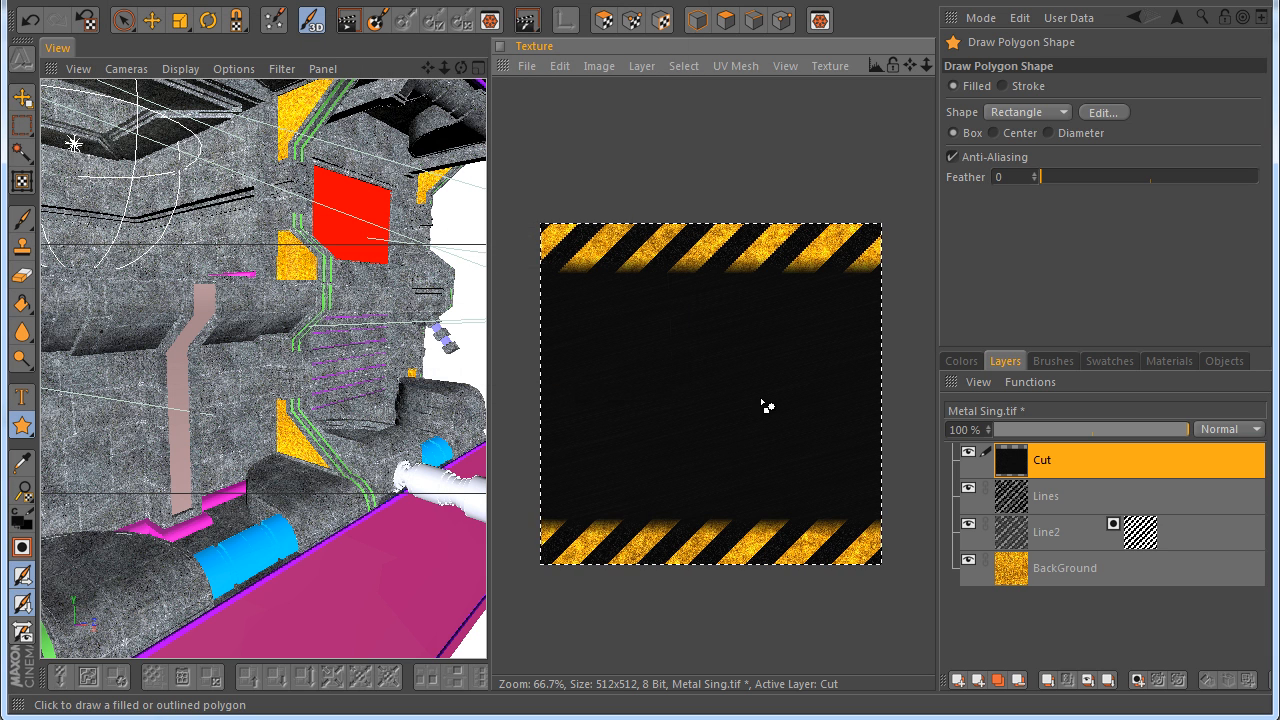
scroll(715, 314, "up", 3)
scroll(712, 328, "down", 3)
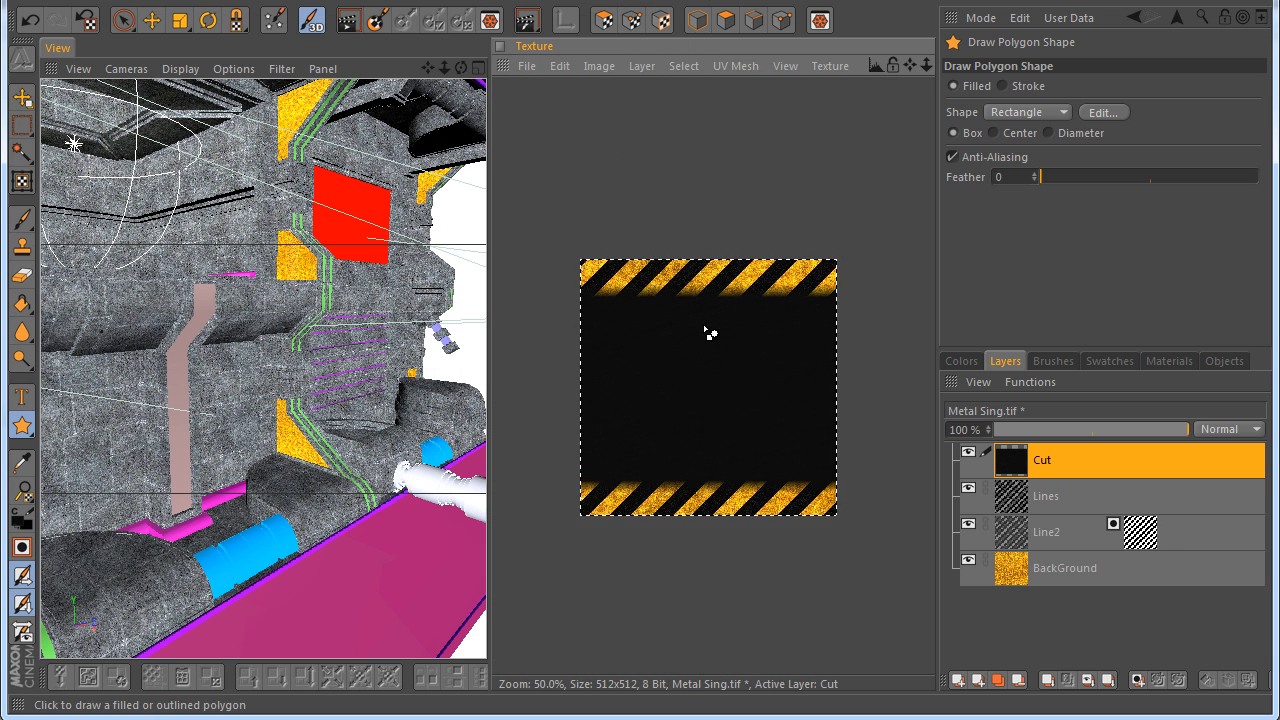
scroll(710, 331, "up", 1)
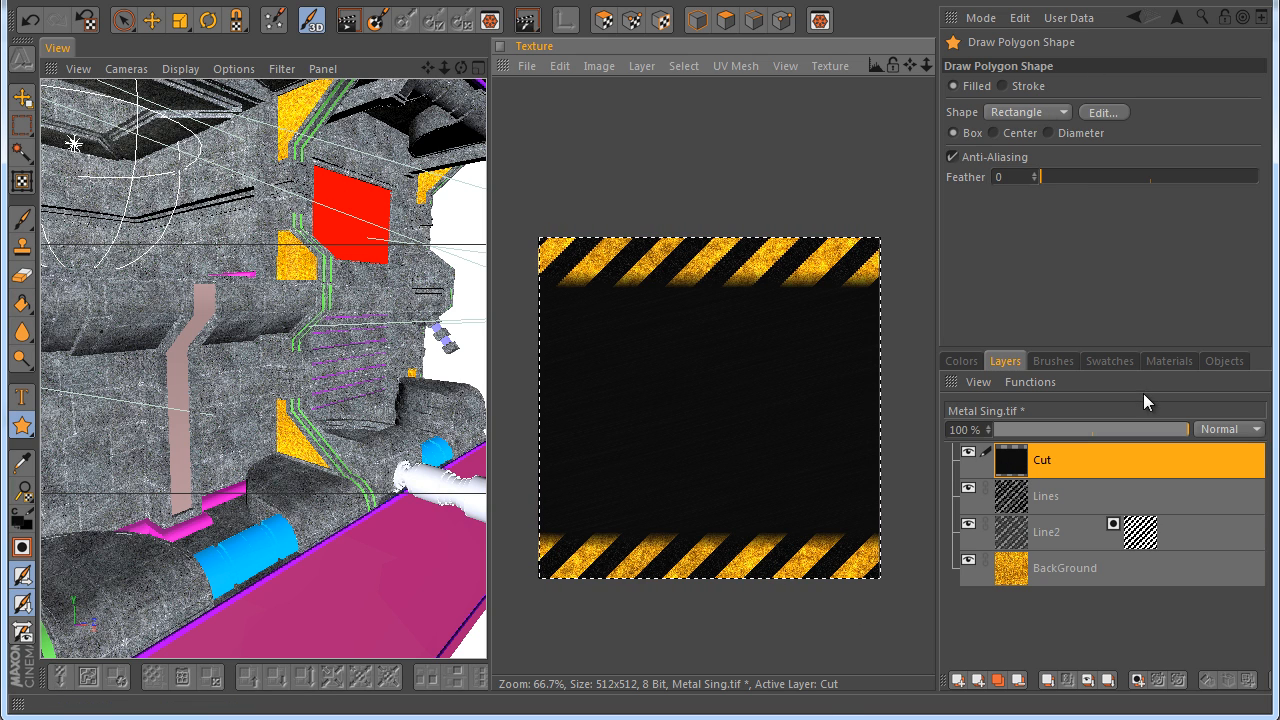
Open the Sing material from its tag under Mother Ship Parts 2 and enter the bitmap shader settings of its Metal Sing.tif color texture
left_click(1214, 361)
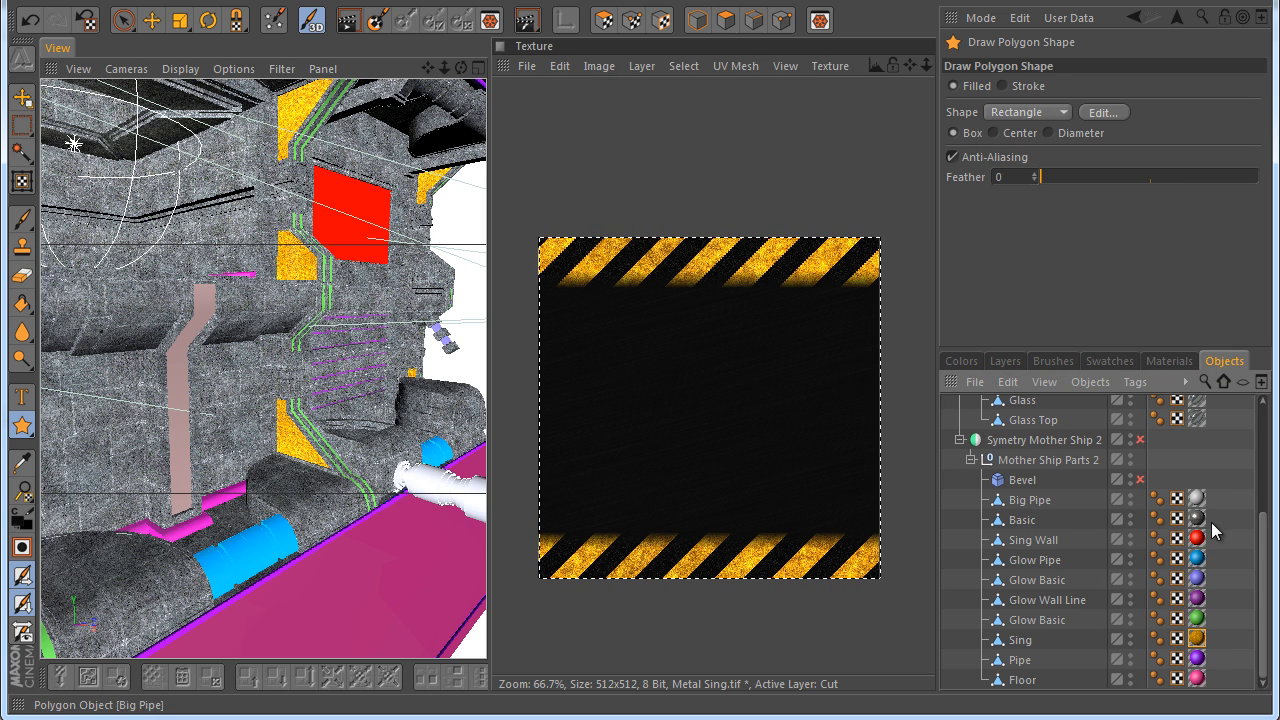
left_click(1198, 638)
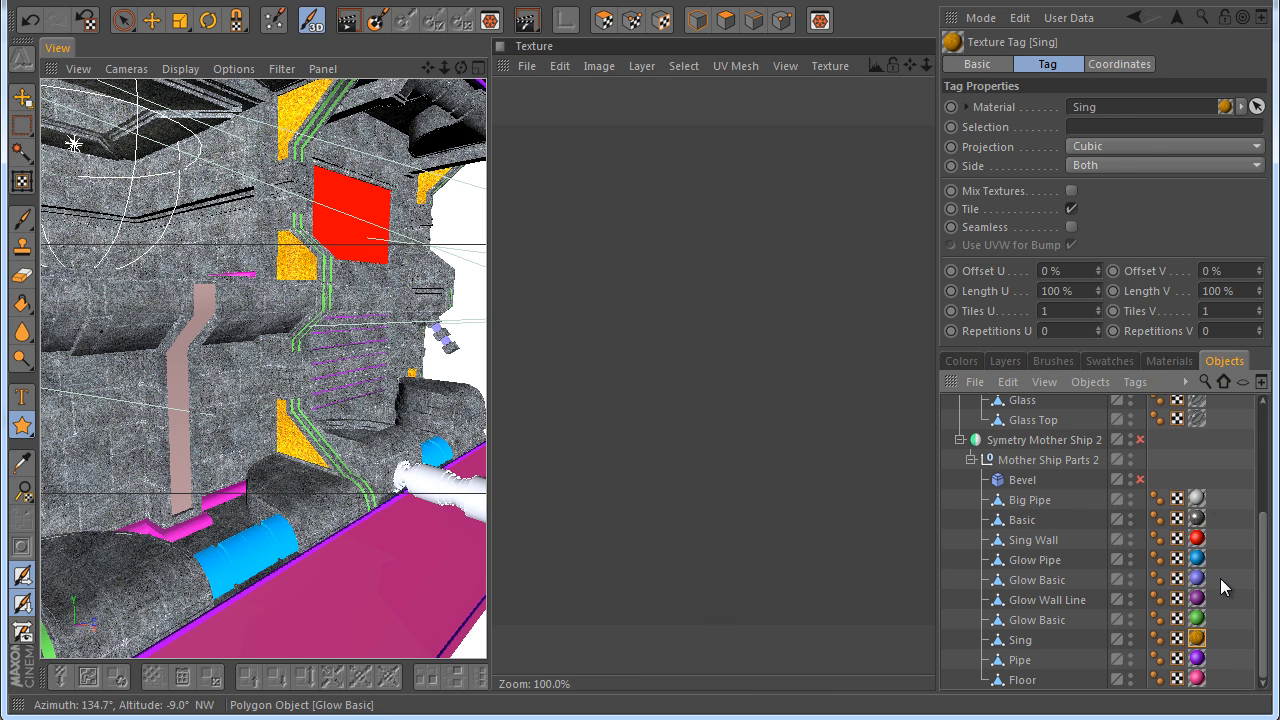
double_click(1198, 640)
left_click(1261, 17)
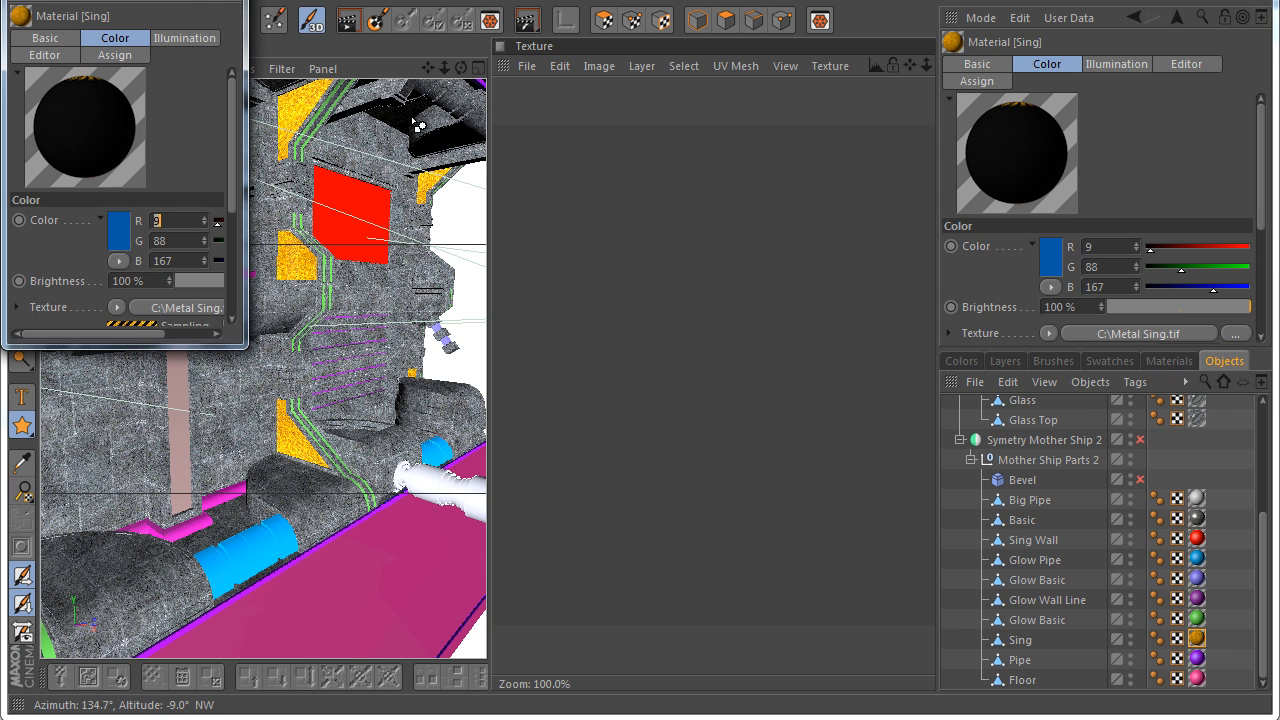
left_click_drag(247, 347, 693, 548)
left_click_drag(294, 0, 708, 24)
left_click(555, 389)
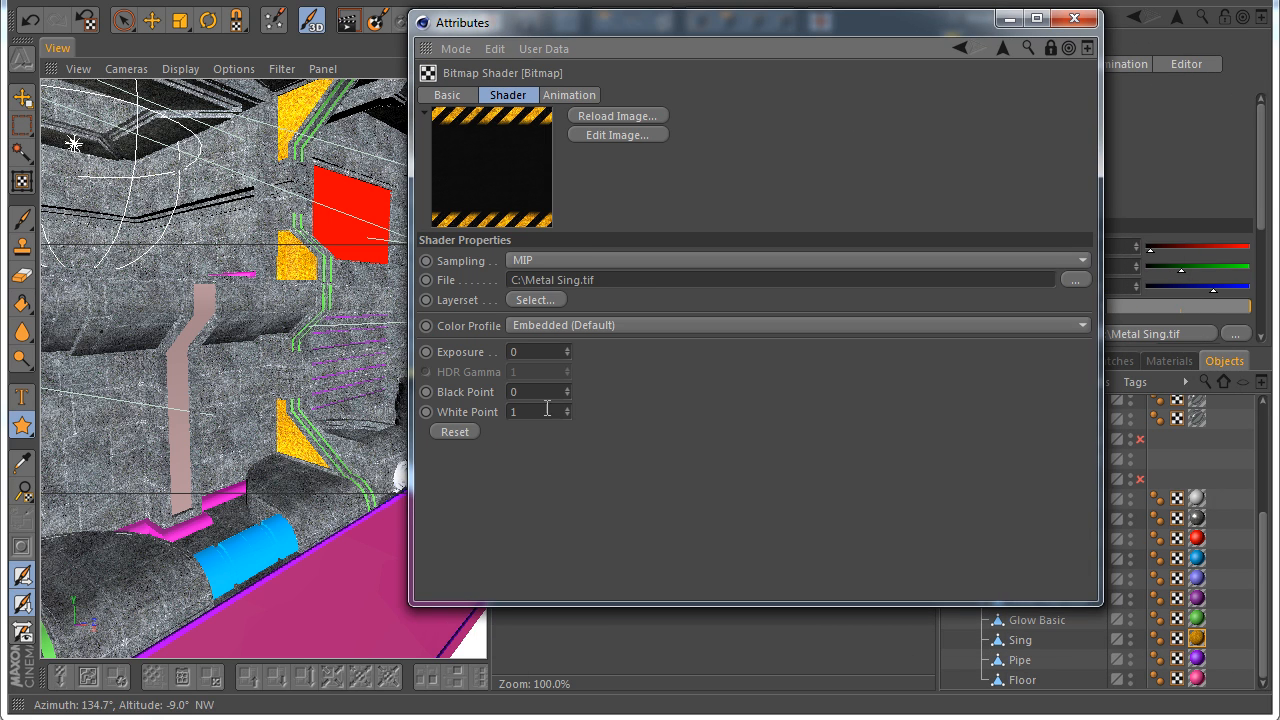
Restrict the Sing bitmap's layer set to Lines, Line2 and BackGround, then close the shader settings
left_click(533, 300)
left_click(547, 363)
left_click(548, 386, "ctrl")
left_click(549, 407, "ctrl")
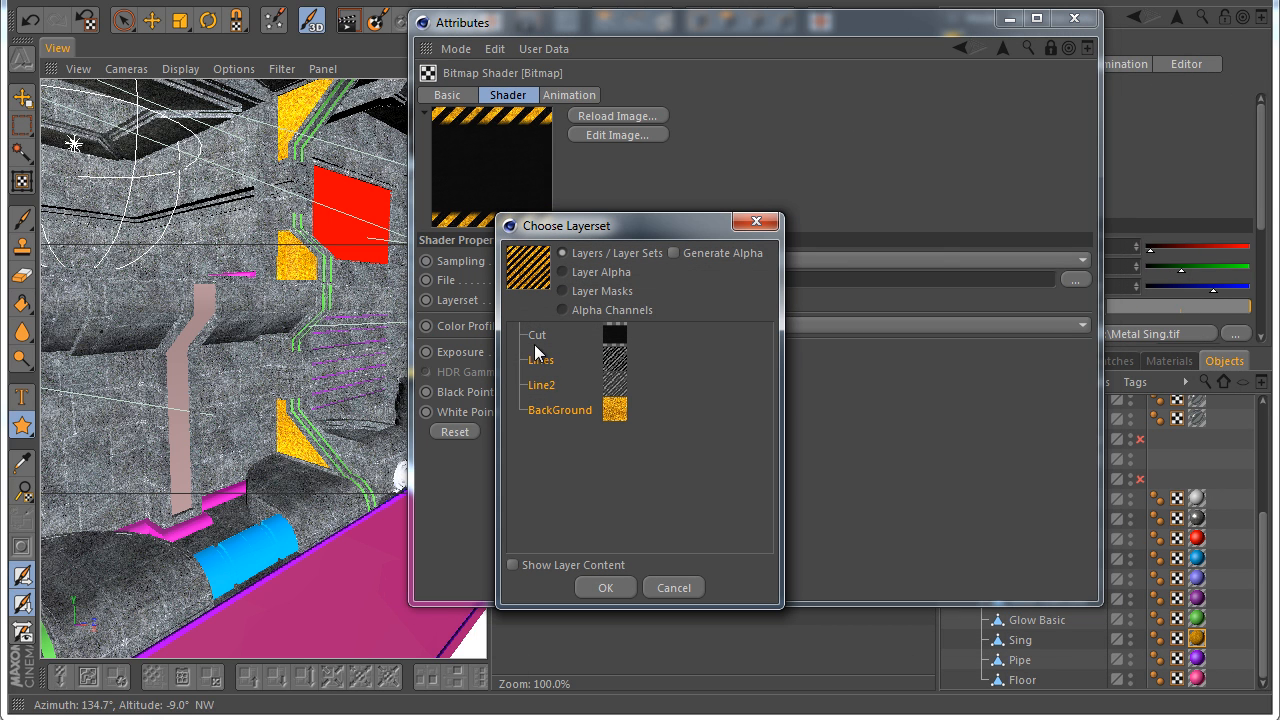
left_click(605, 588)
left_click(1074, 18)
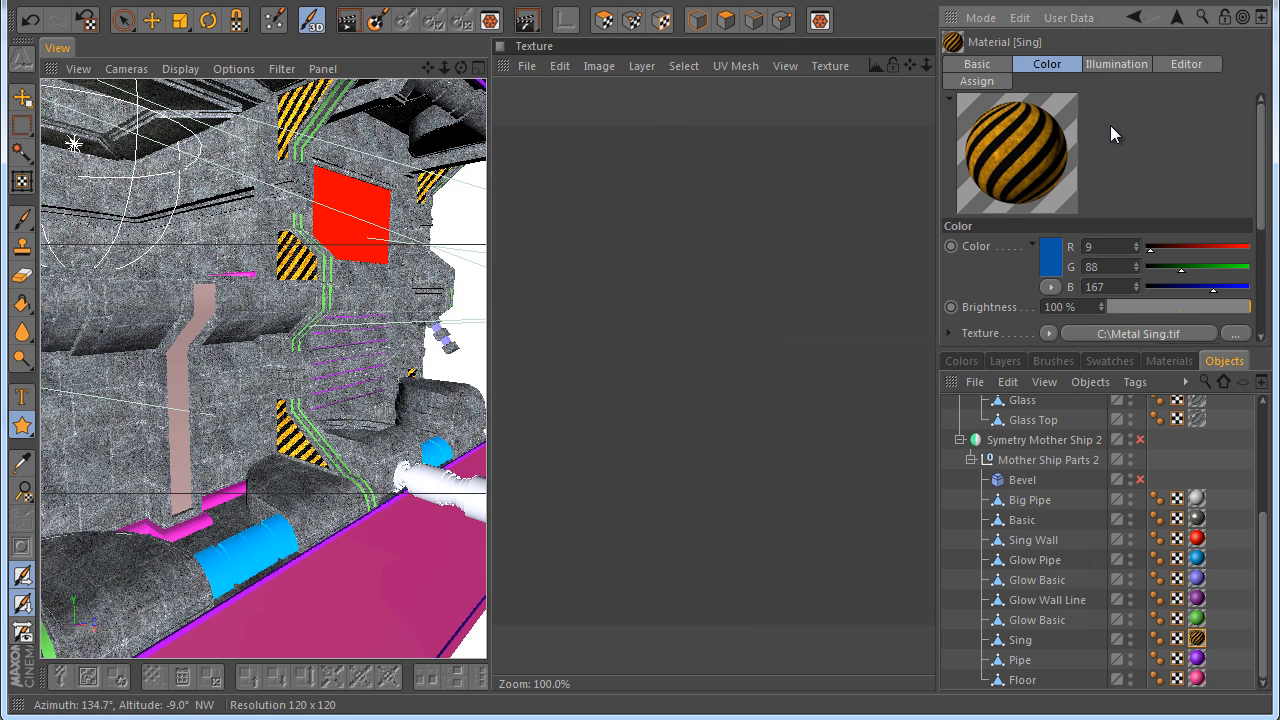
Load Metal Sing.tif as the color texture of the Sing Wall material and render the 3D view
left_click(1196, 540)
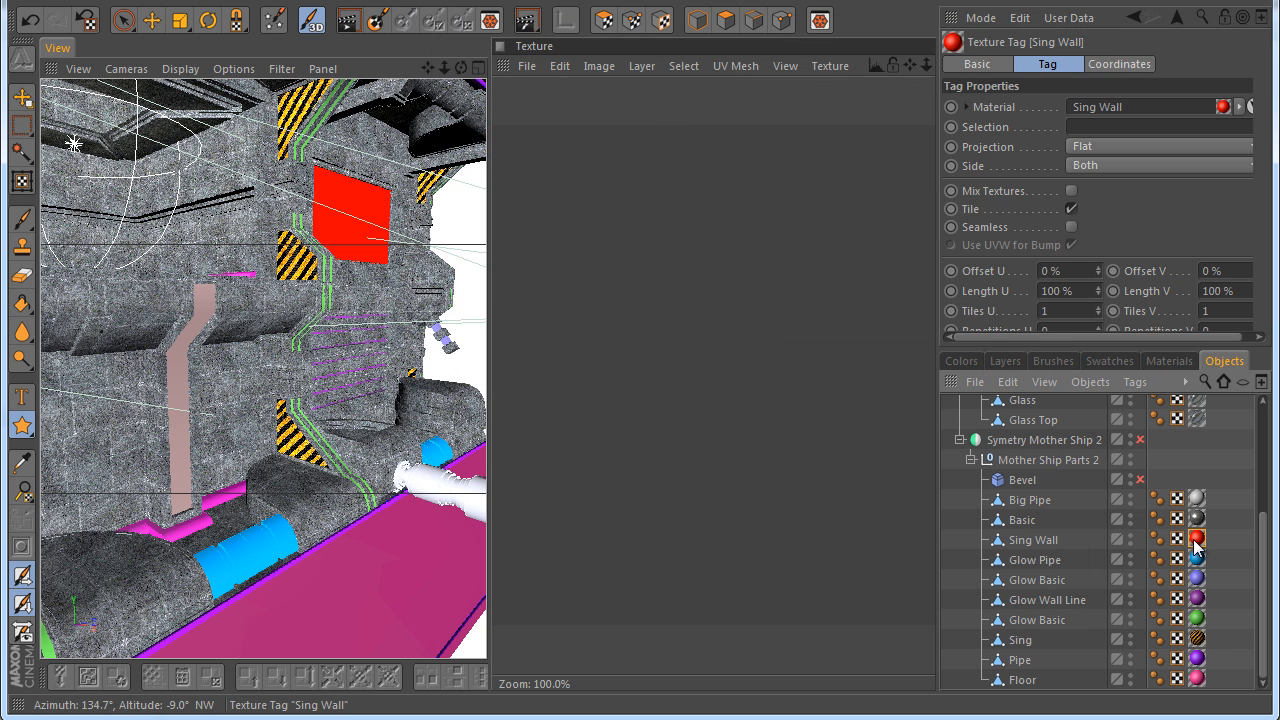
double_click(1196, 540)
scroll(1112, 183, "down", 4)
scroll(1070, 195, "up", 3)
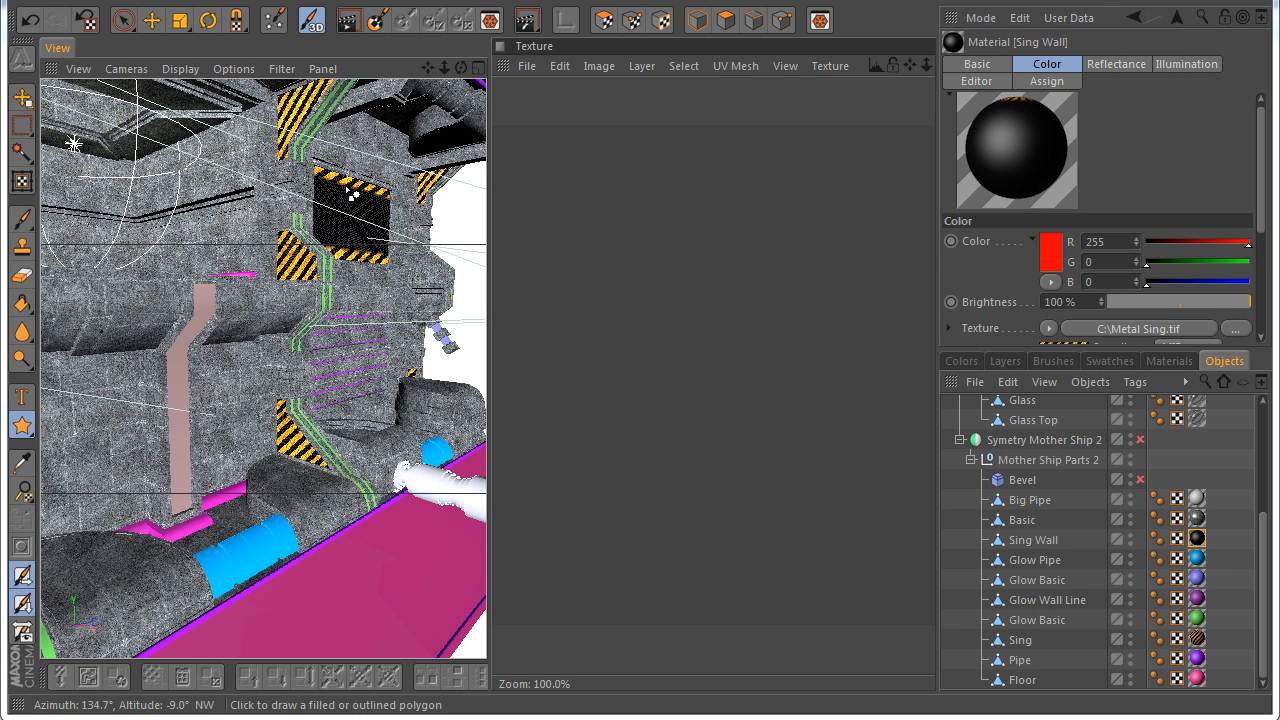
left_click(352, 21)
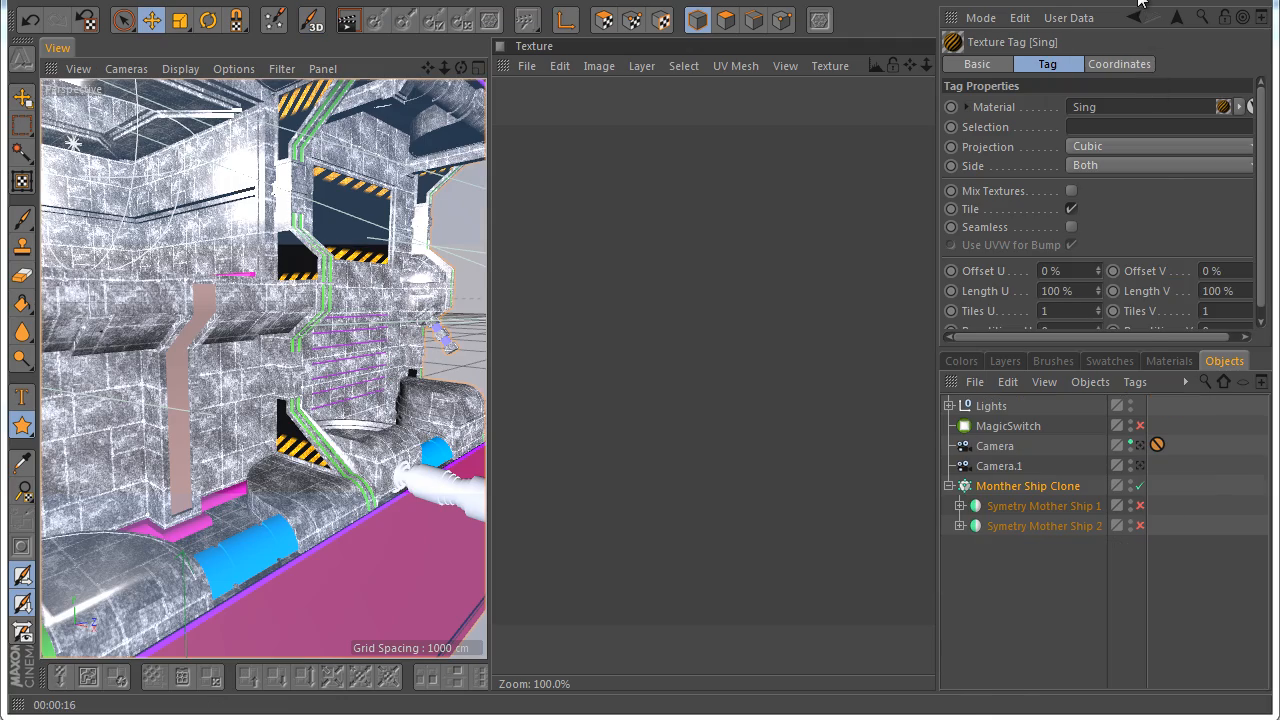
Return to the standard layout and enable the Bevel deformer under Mother Ship Parts 2
left_click(1140, 5)
left_click(1131, 154)
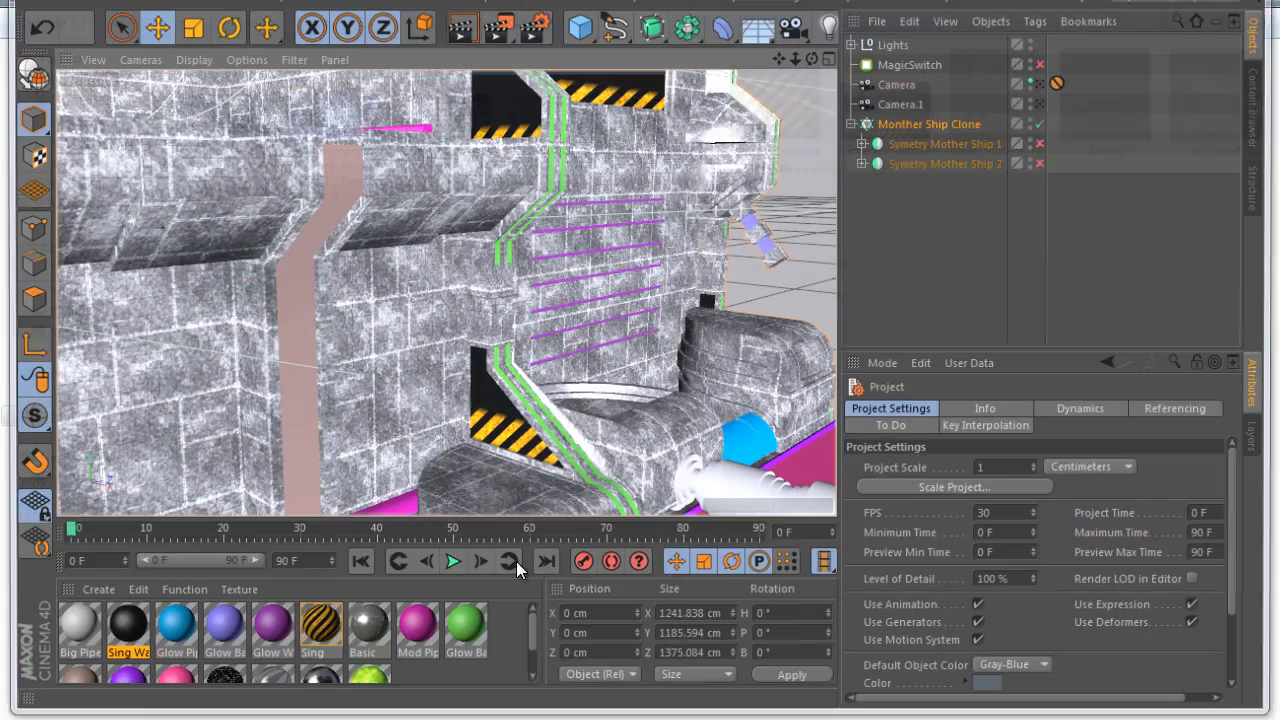
left_click(860, 163)
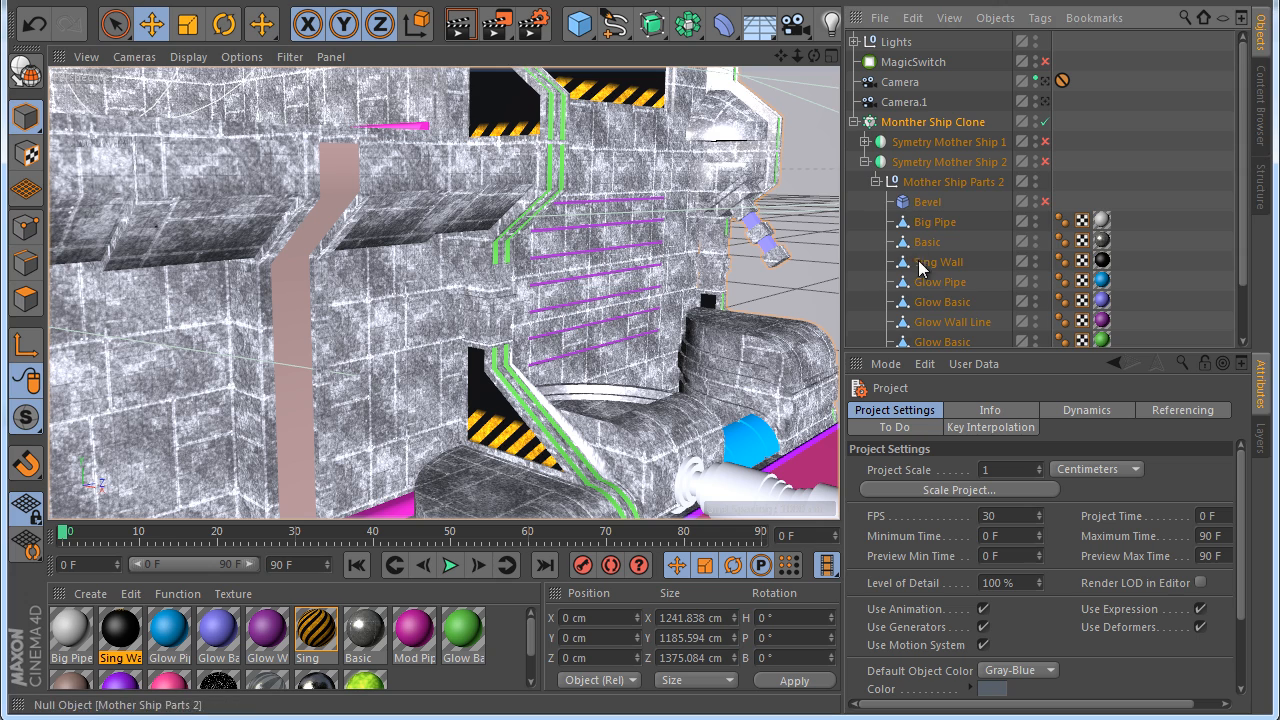
left_click(1044, 202)
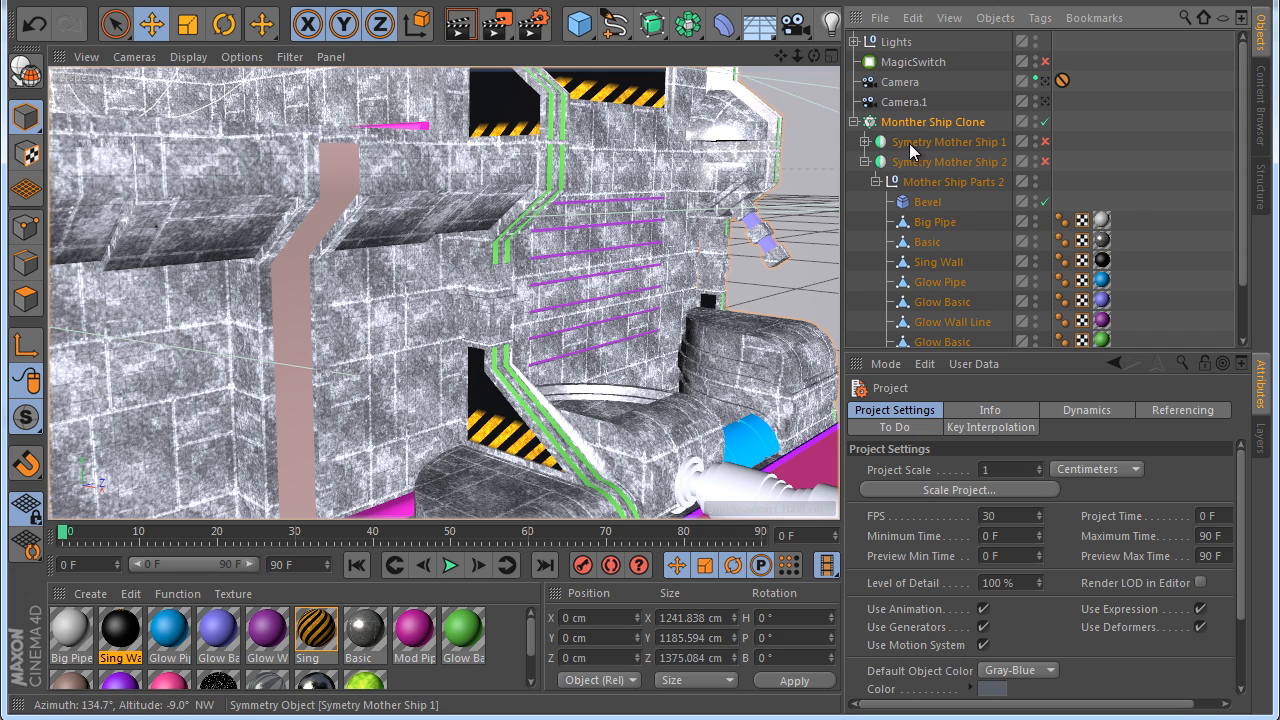
left_click(864, 141)
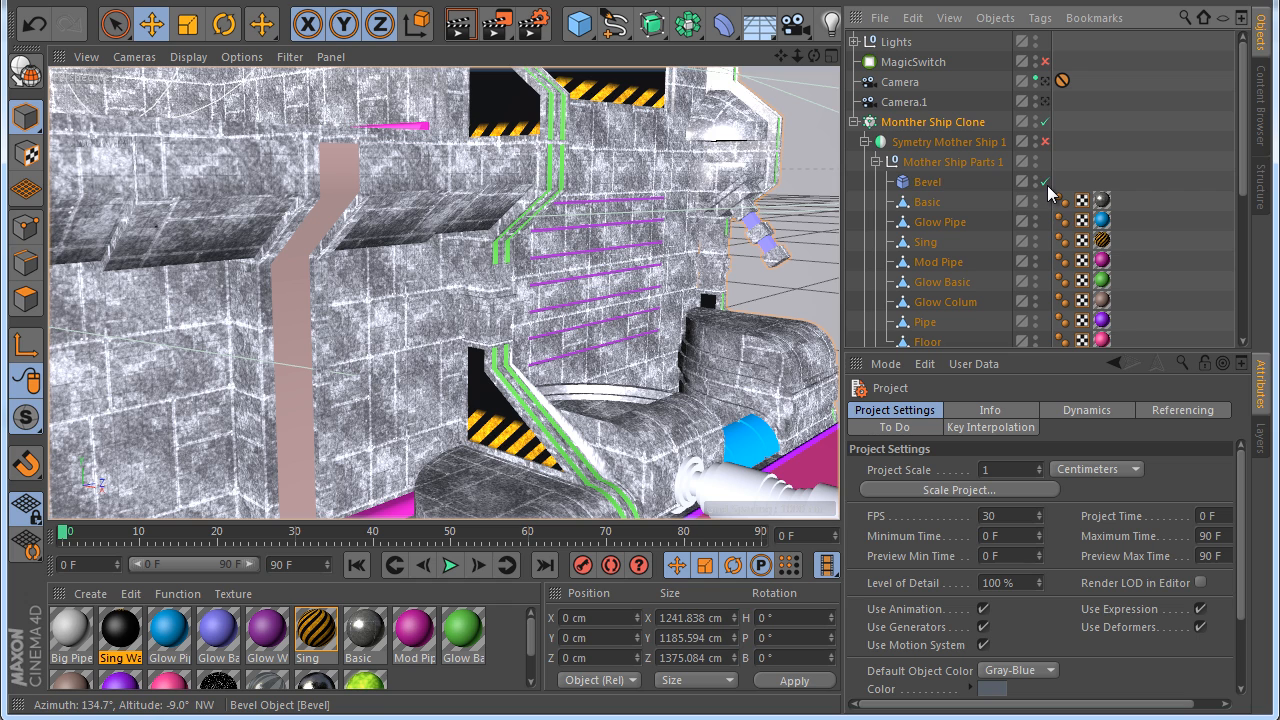
left_click(877, 162)
scroll(888, 222, "down", 3)
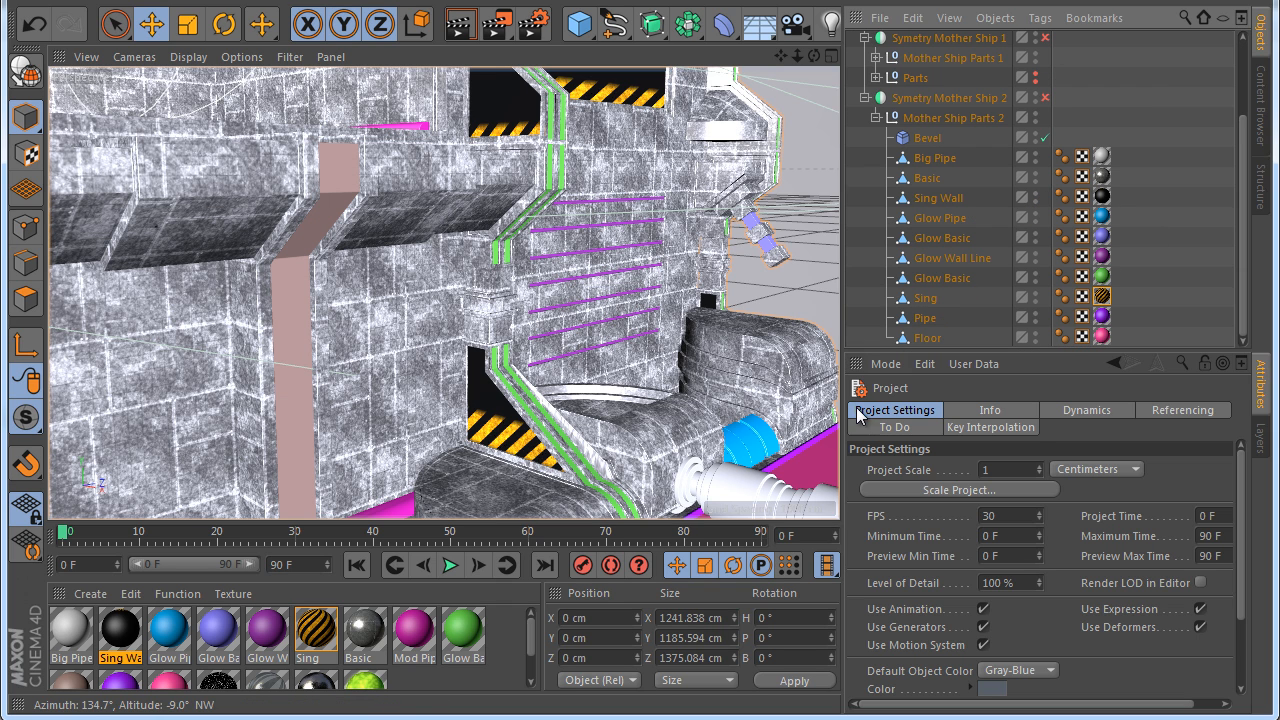
Set Length U of the Sing Wall texture tag to 40 % and disable the Bevel deformer under Mother Ship Parts 2
left_click(120, 630)
left_click(1102, 197)
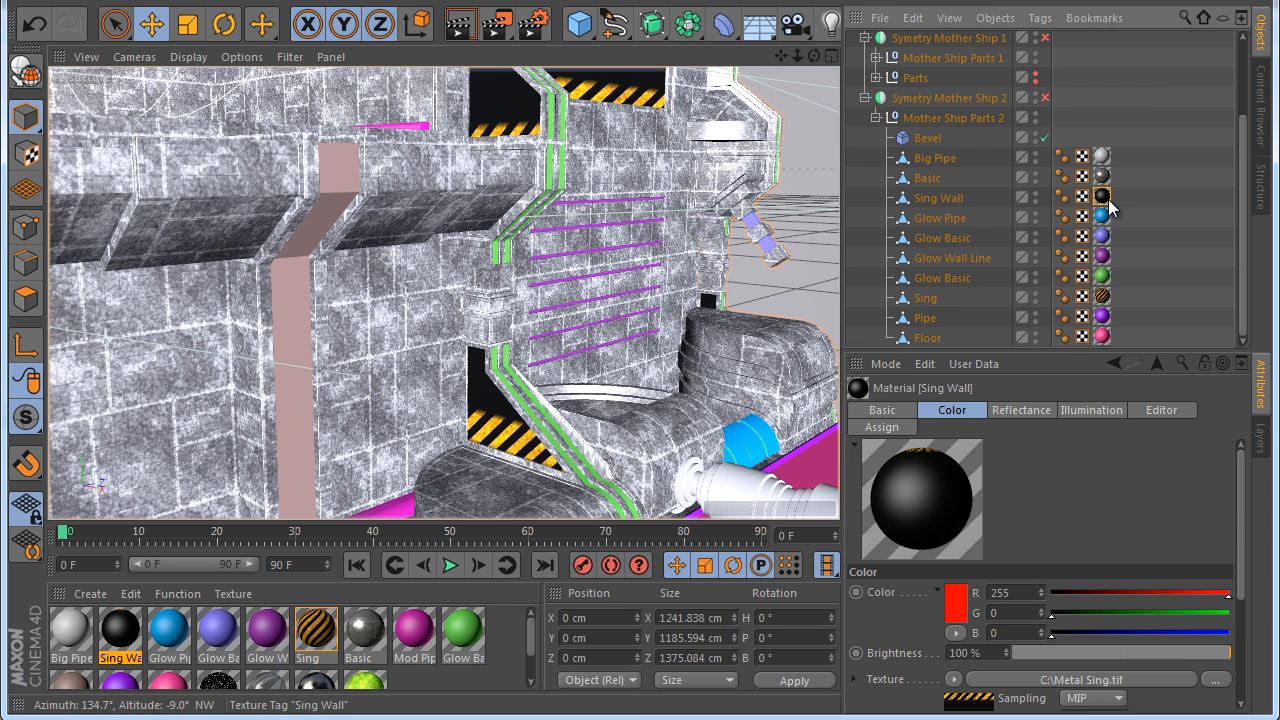
left_click_drag(781, 56, 443, 291)
scroll(428, 229, "up", 3)
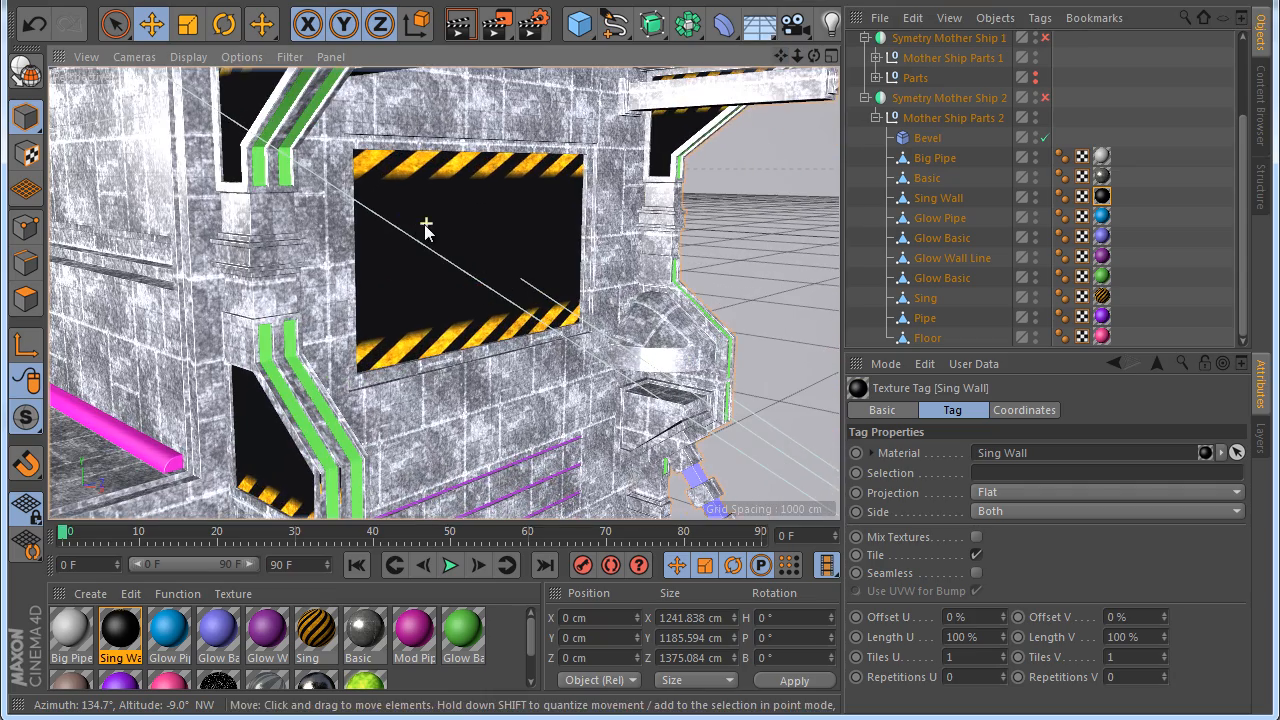
left_click(1164, 641)
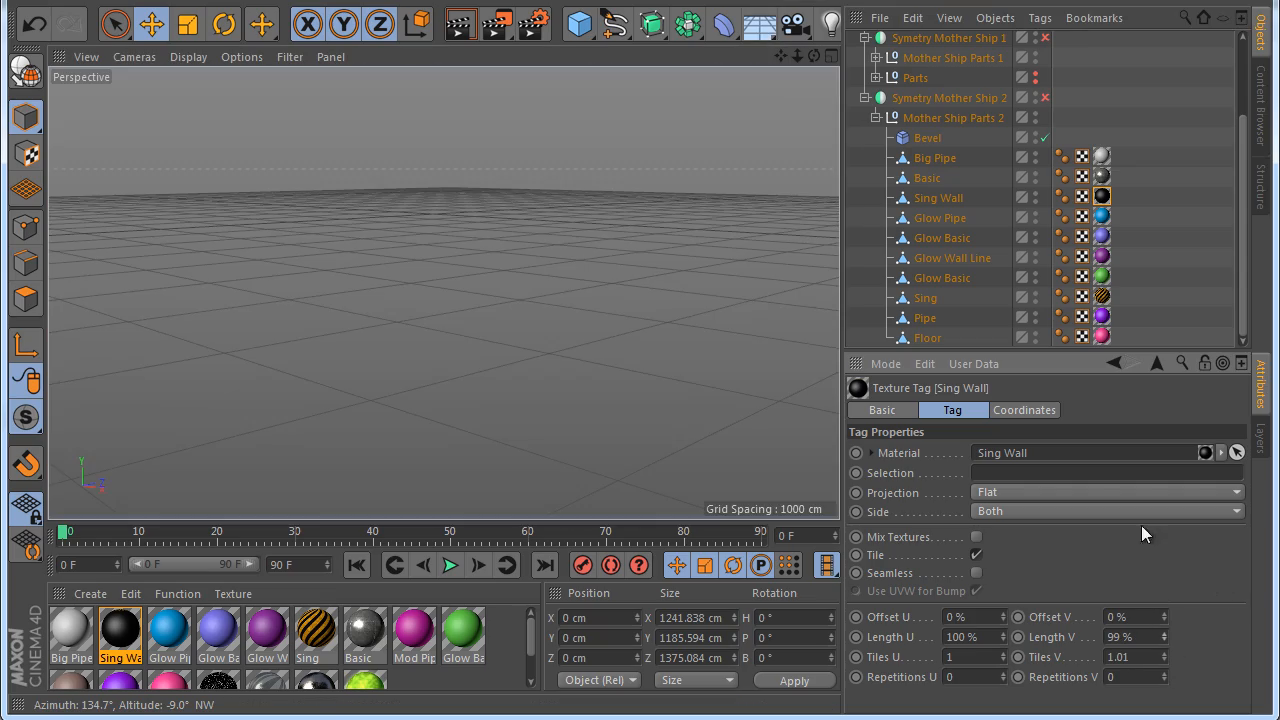
left_click(1046, 139)
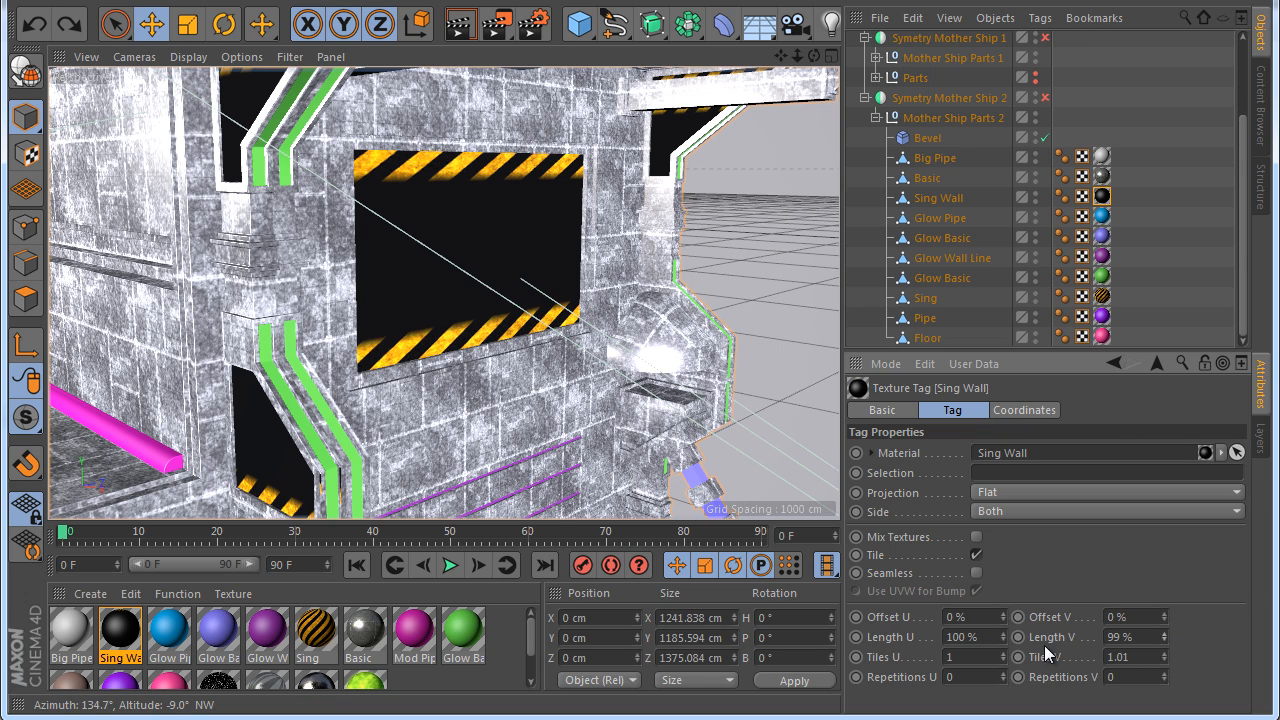
left_click(1003, 641)
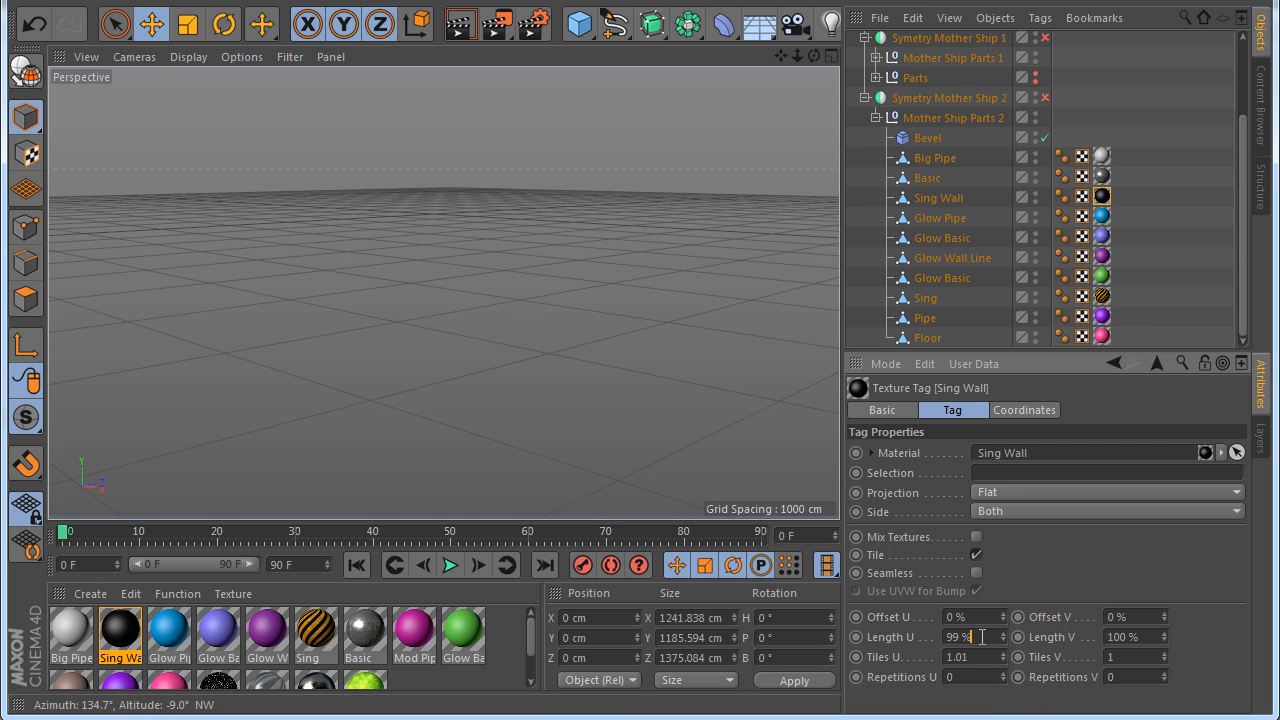
left_click(1045, 139)
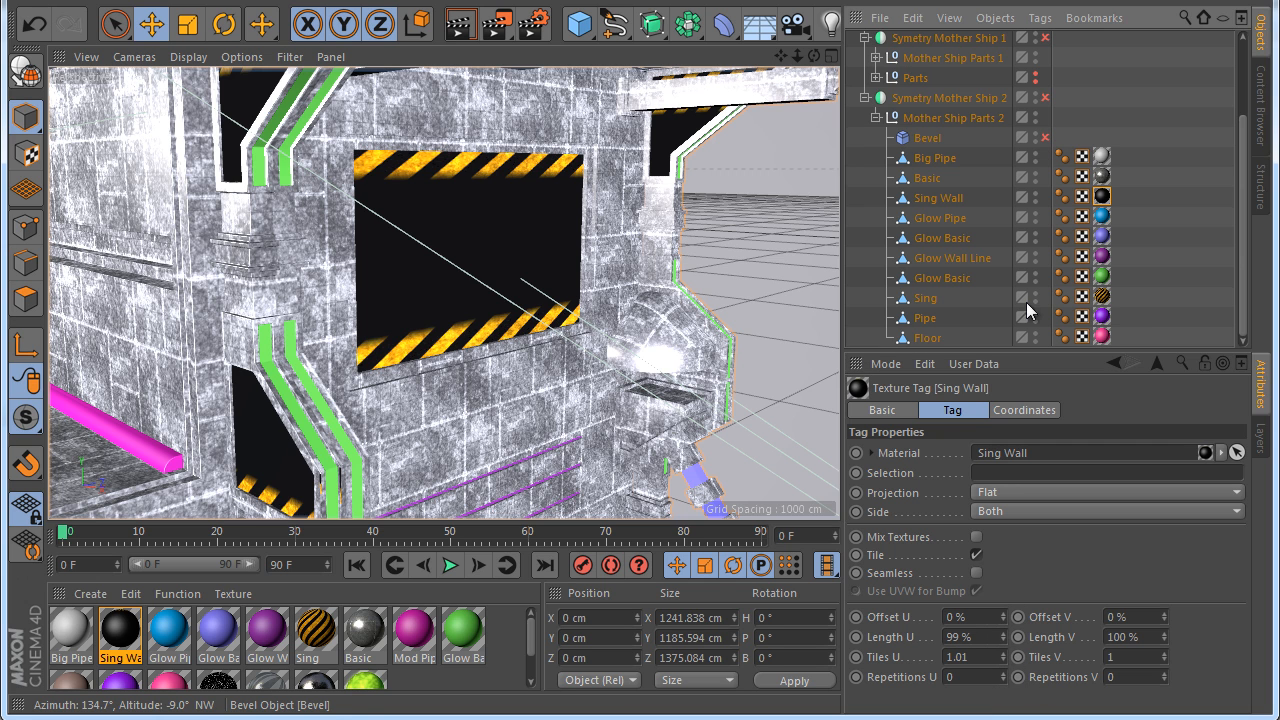
mouse_move(1003, 637)
left_mouse_down()
mouse_move(1001, 650)
mouse_move(1003, 637)
left_mouse_up()
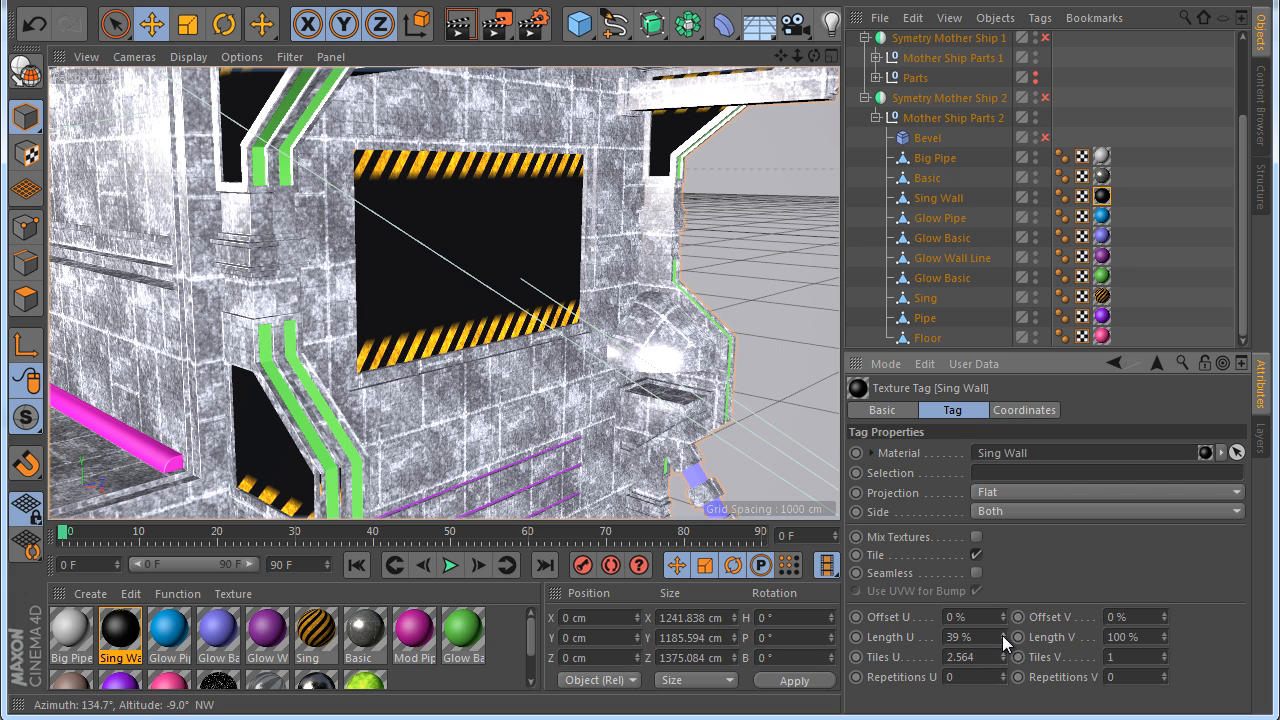
left_click(1000, 632)
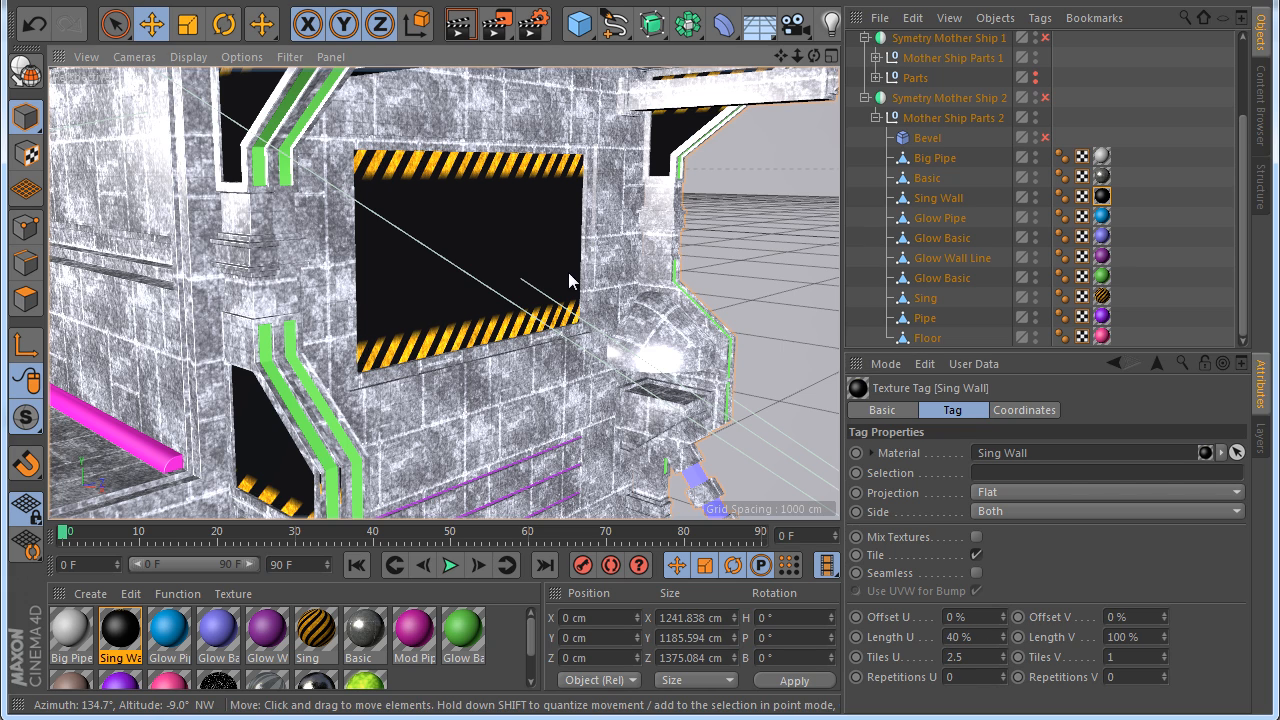
Render the 3D view to examine the hazard stripes on the ship walls
scroll(568, 281, "down", 3)
scroll(565, 272, "down", 3)
left_click_drag(640, 412, 639, 411, "alt")
left_click(460, 24)
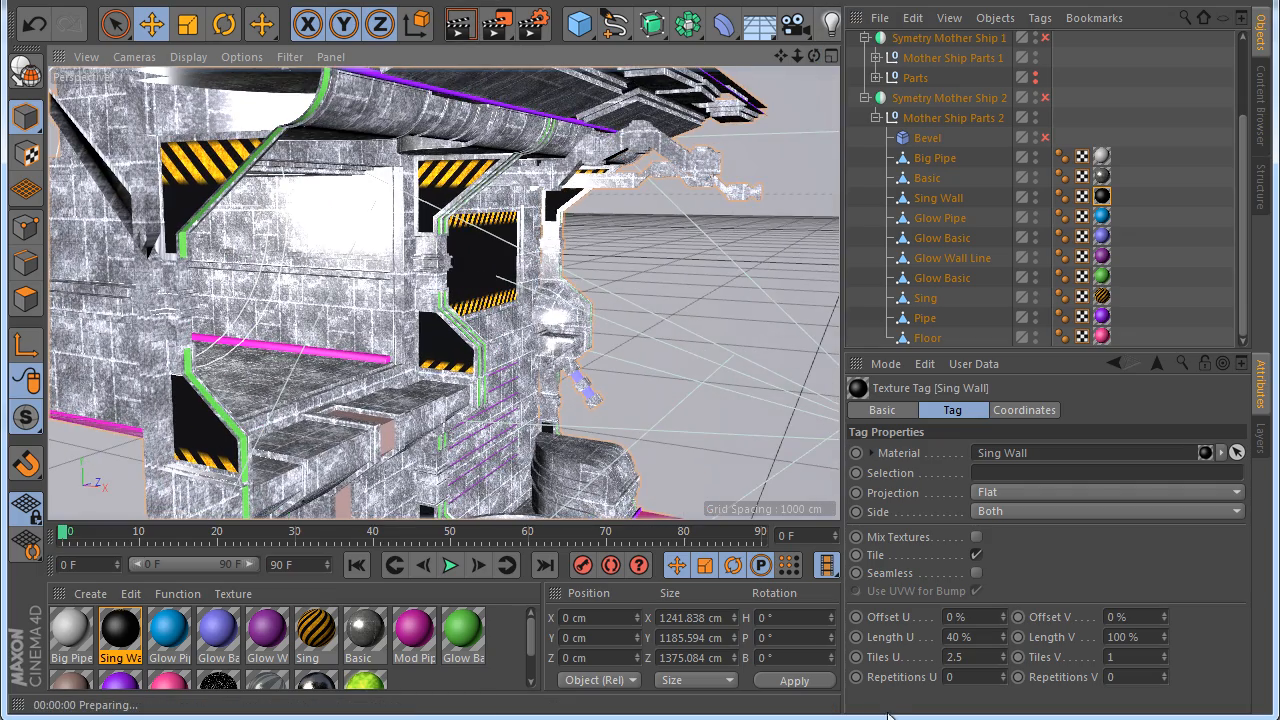
Enable Reflectance on the Sing material, set its default specular to width 39 % and falloff -8 %, and render the 3D view
double_click(316, 630)
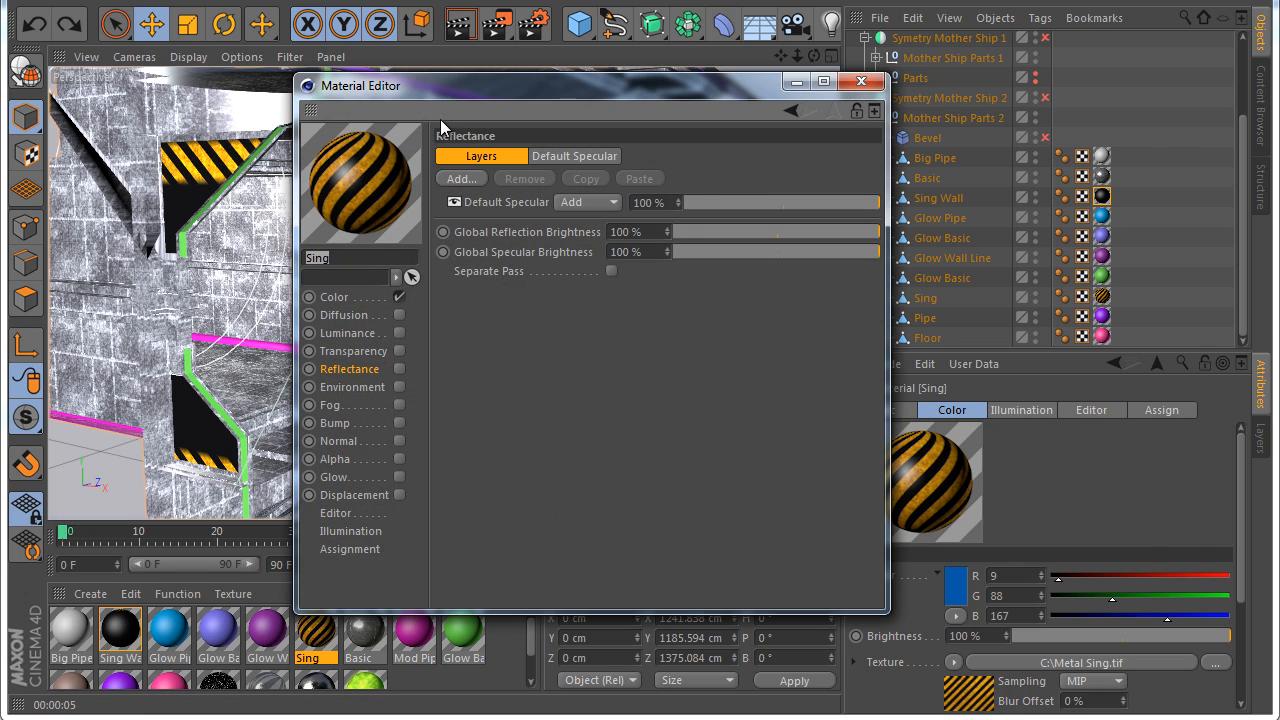
left_click_drag(450, 87, 743, 89)
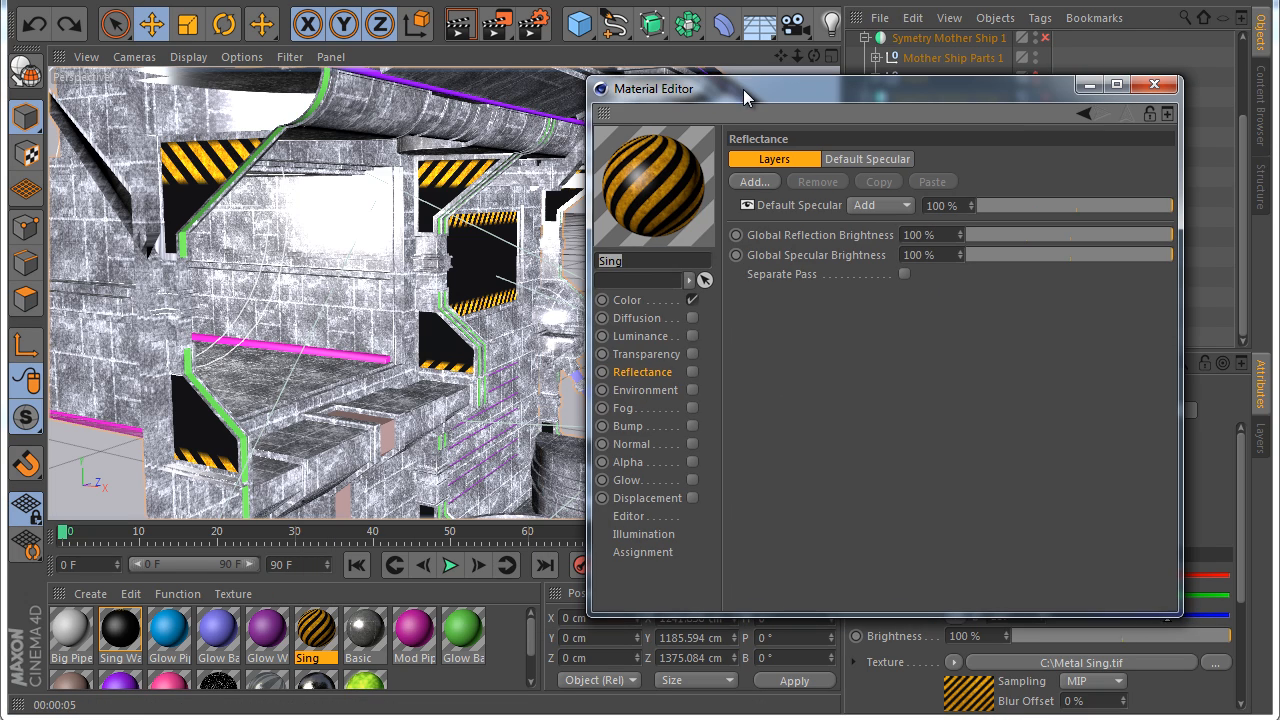
left_click(693, 369)
left_click(464, 37)
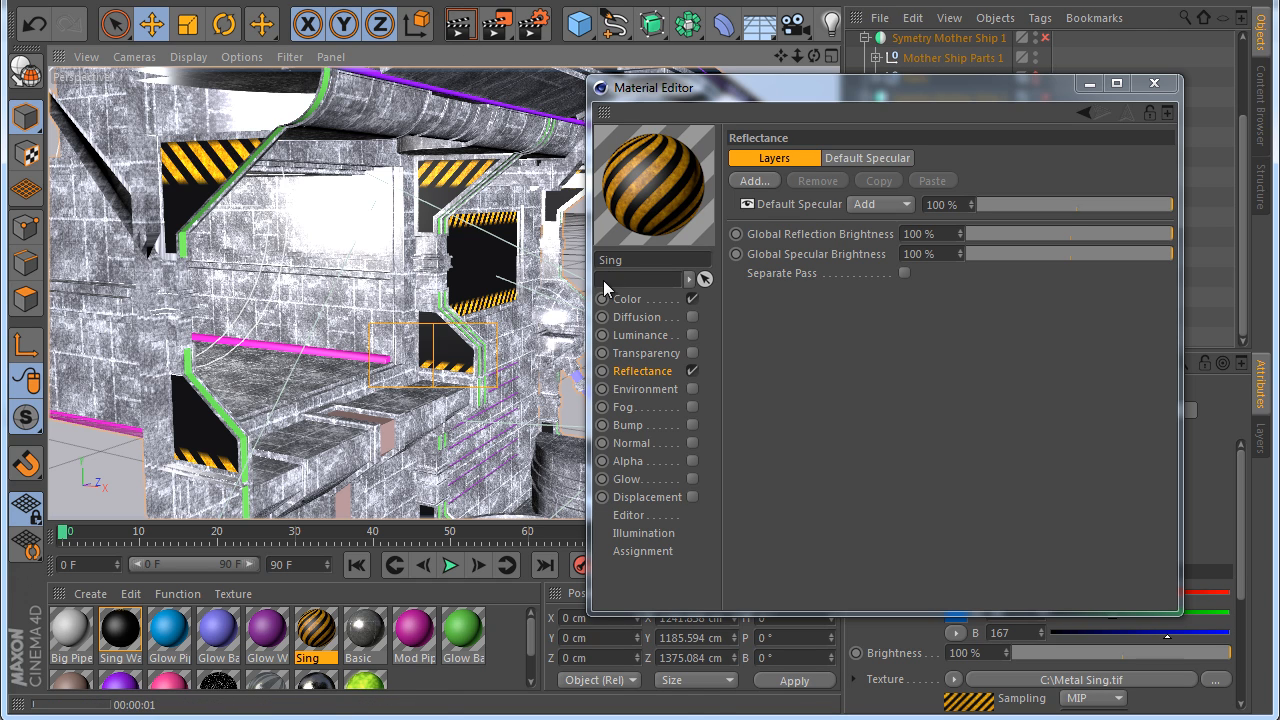
left_click(874, 157)
mouse_move(1035, 343)
left_mouse_down()
mouse_move(1021, 341)
mouse_move(1039, 356)
left_mouse_up()
left_click(458, 25)
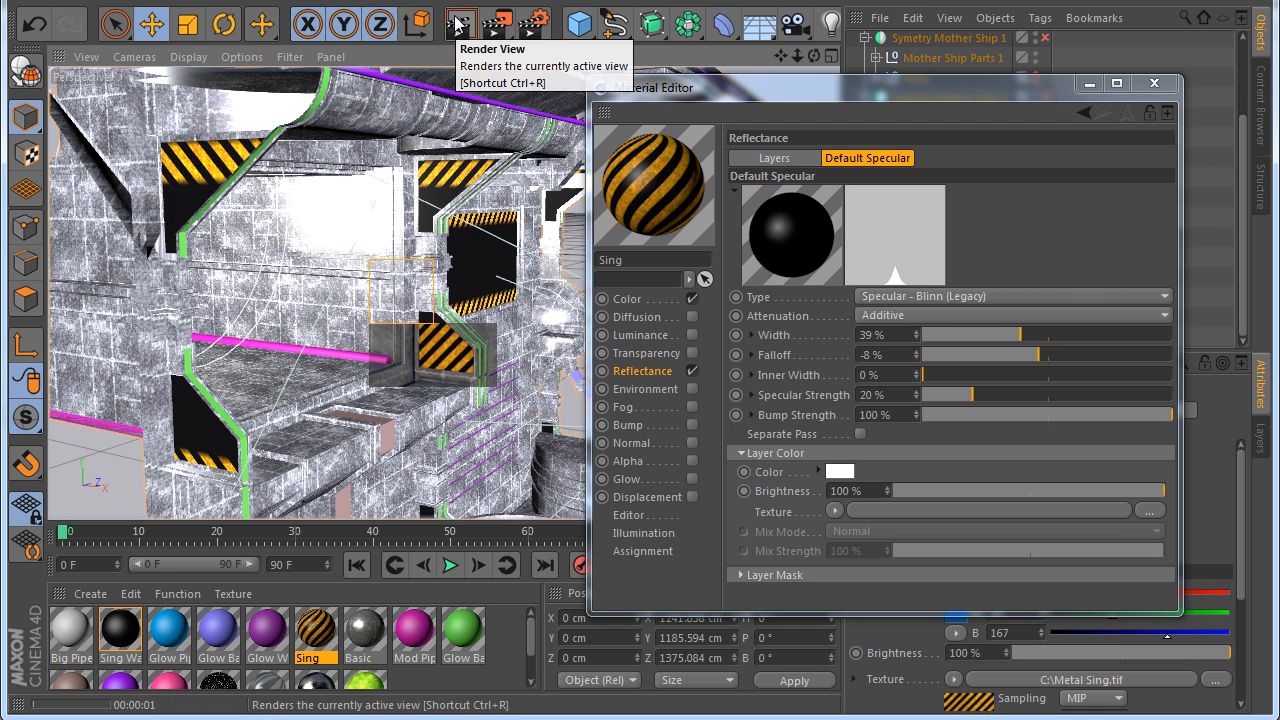
scroll(313, 660, "down", 1)
scroll(313, 660, "up", 1)
Review the Sing Wall material's default specular settings with a render of the 3D view, and close the Material Editor
left_click(120, 630)
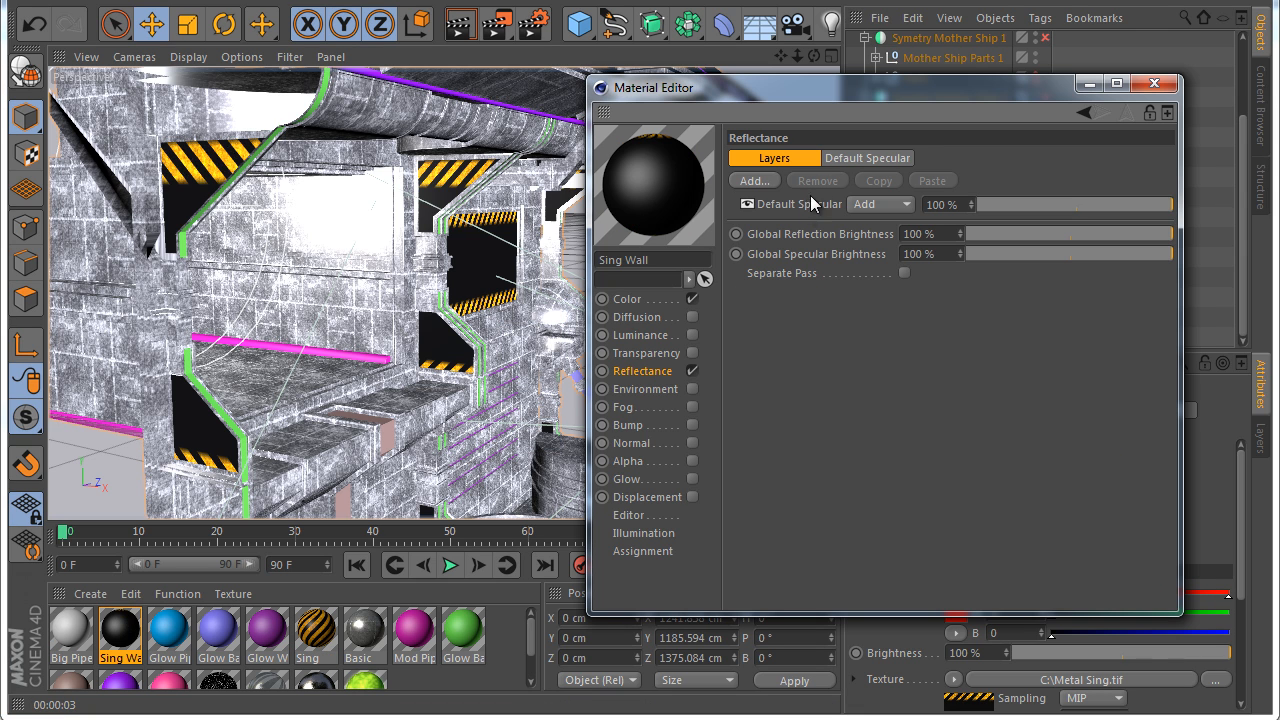
left_click(845, 159)
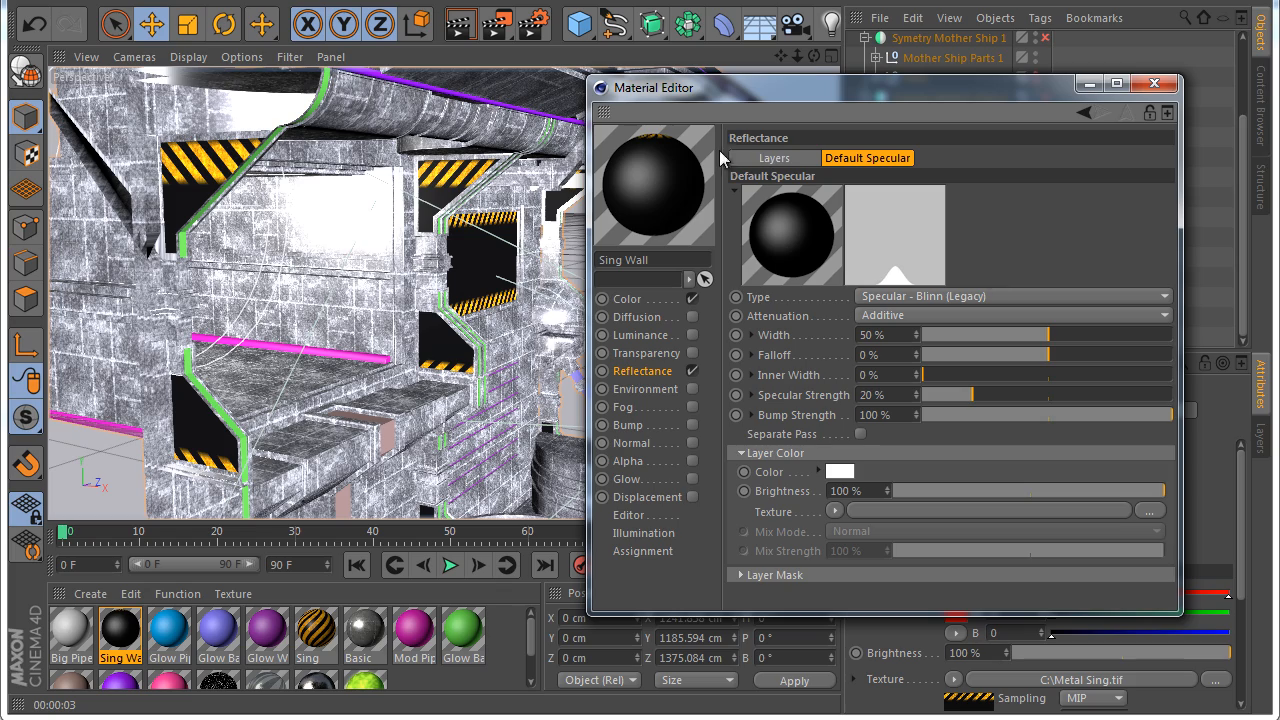
left_click_drag(814, 57, 656, 50)
left_click(457, 31)
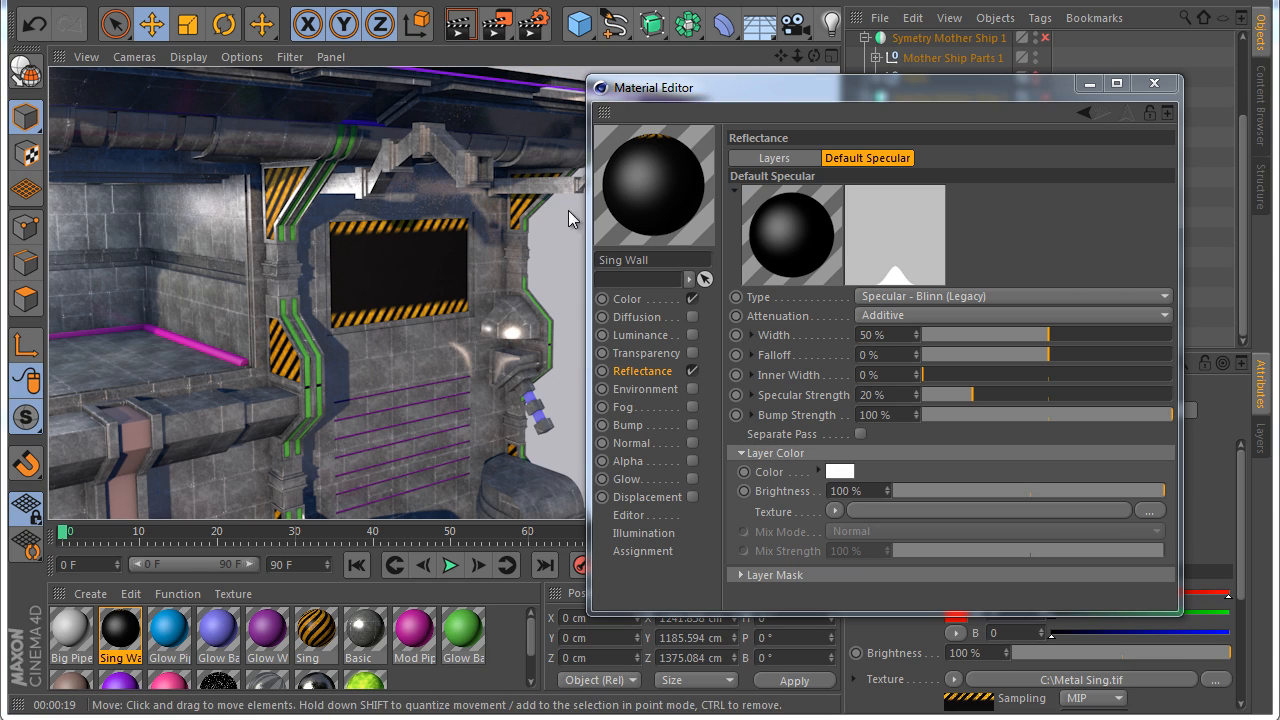
left_click_drag(784, 57, 641, 411)
scroll(354, 304, "down", 4)
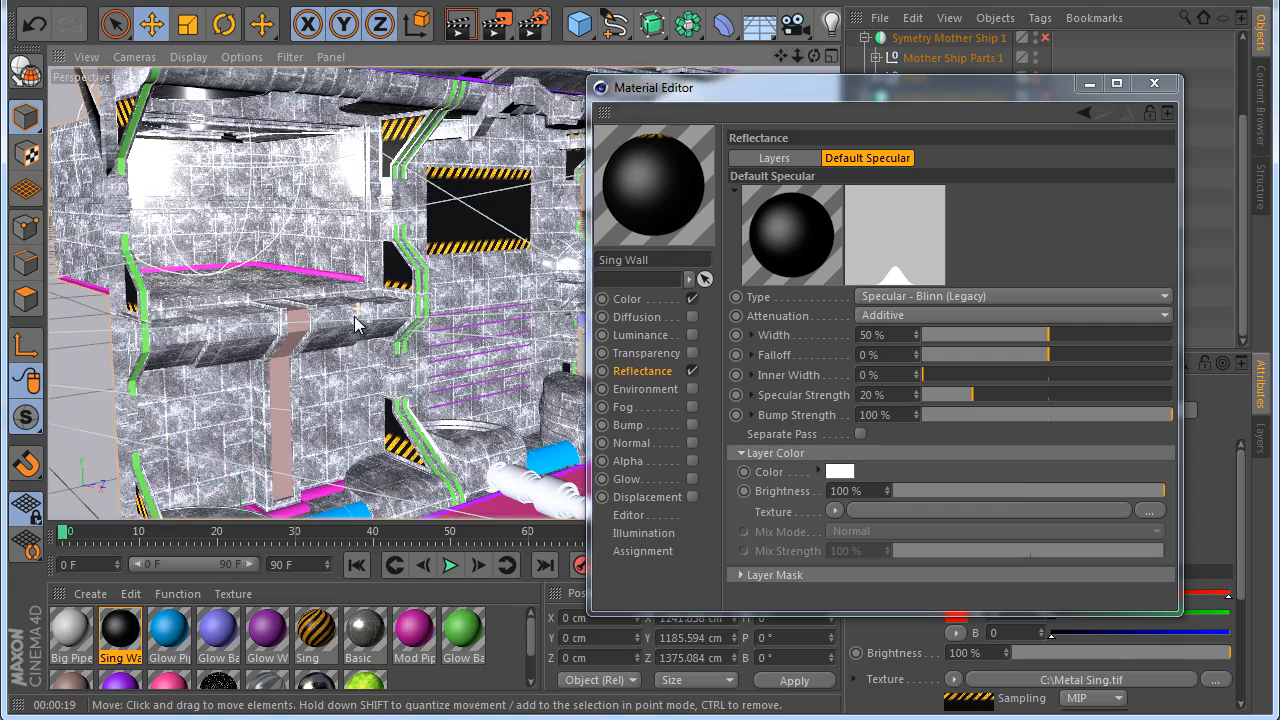
scroll(340, 440, "up", 3)
left_click_drag(807, 62, 720, 68)
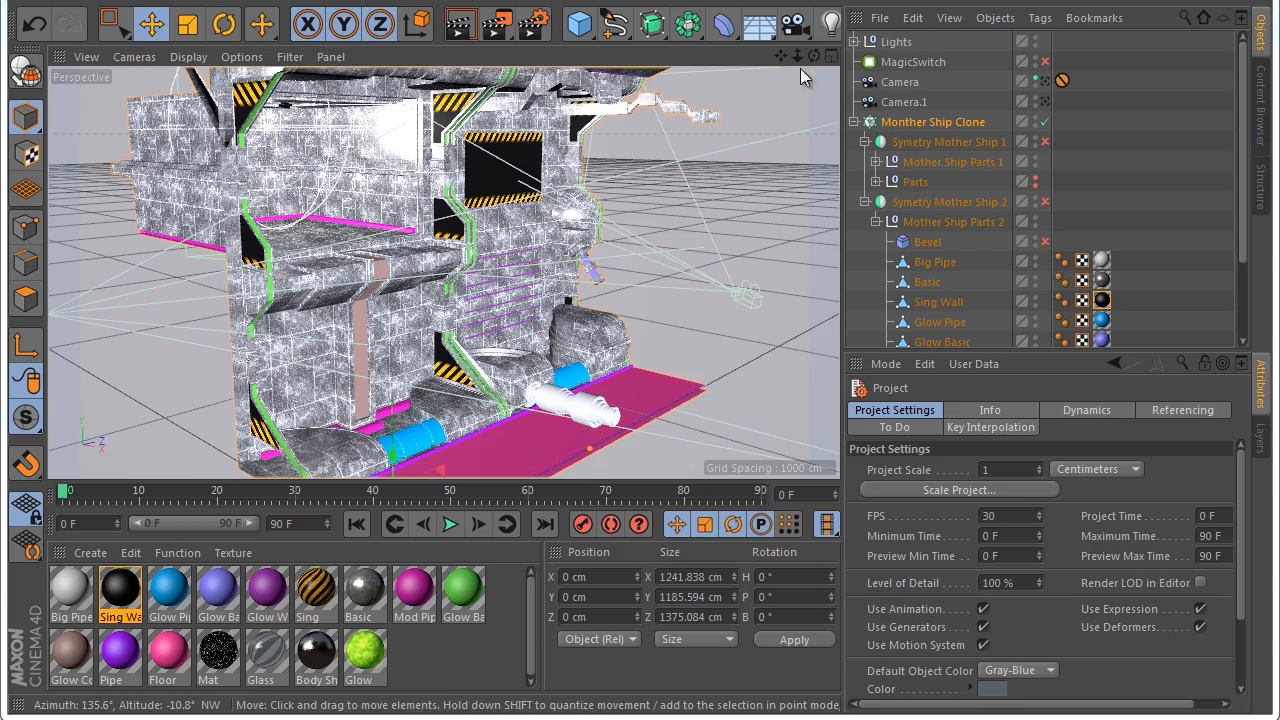
Add the ready-made material with the Metal FloorM.tif texture, replace the pink Floor material with it and rename it Floor
left_click_drag(814, 58, 645, 435)
left_click_drag(782, 58, 640, 325)
scroll(492, 352, "up", 2)
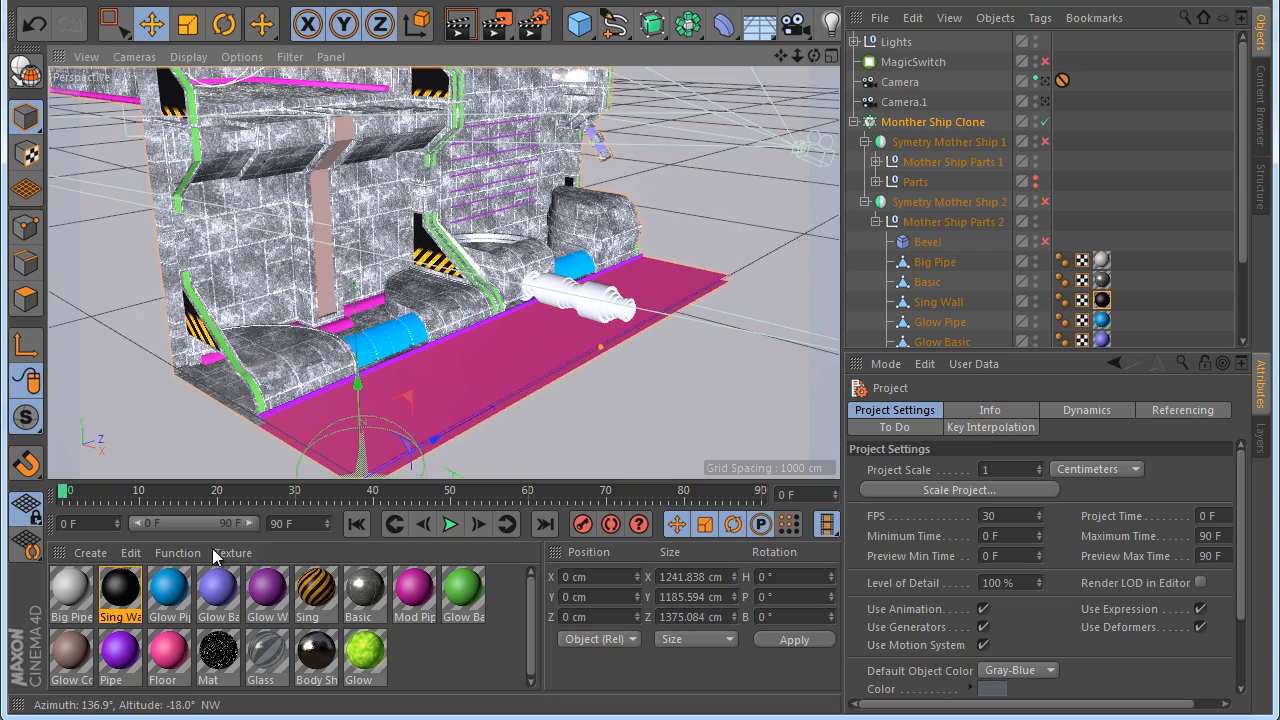
left_click(131, 553)
left_click(184, 228)
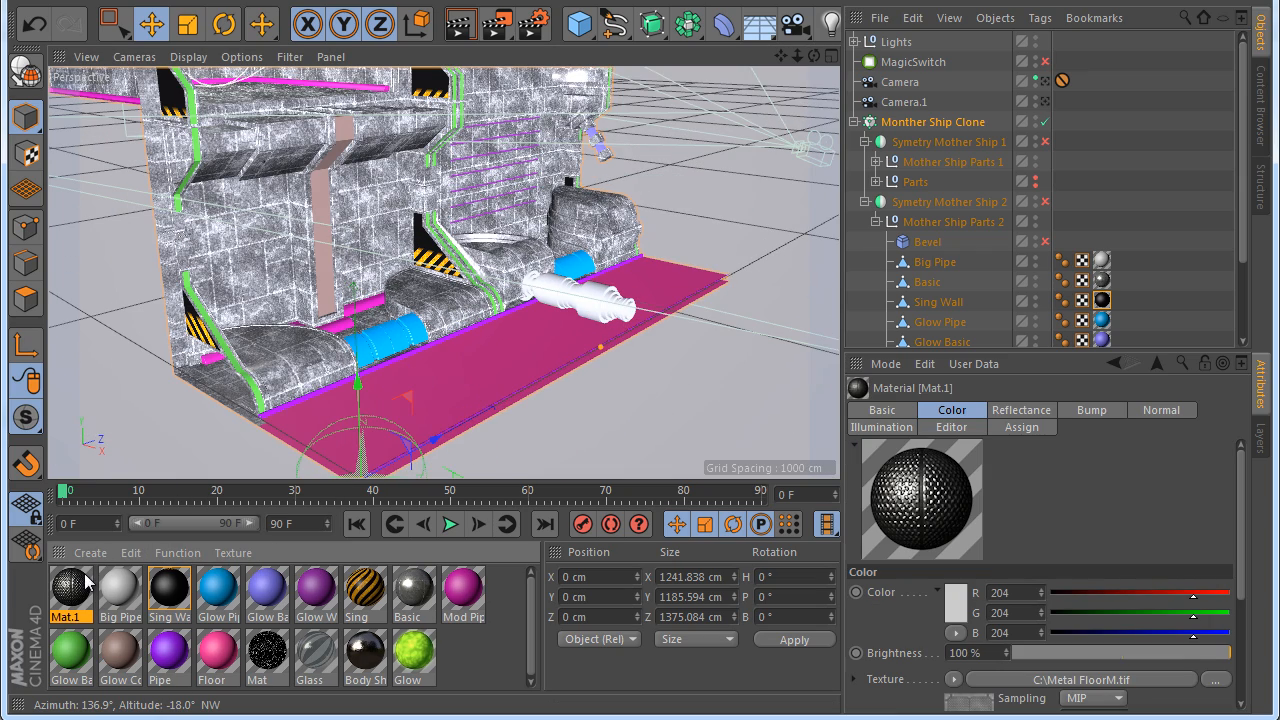
left_click_drag(80, 590, 218, 668)
double_click(166, 680)
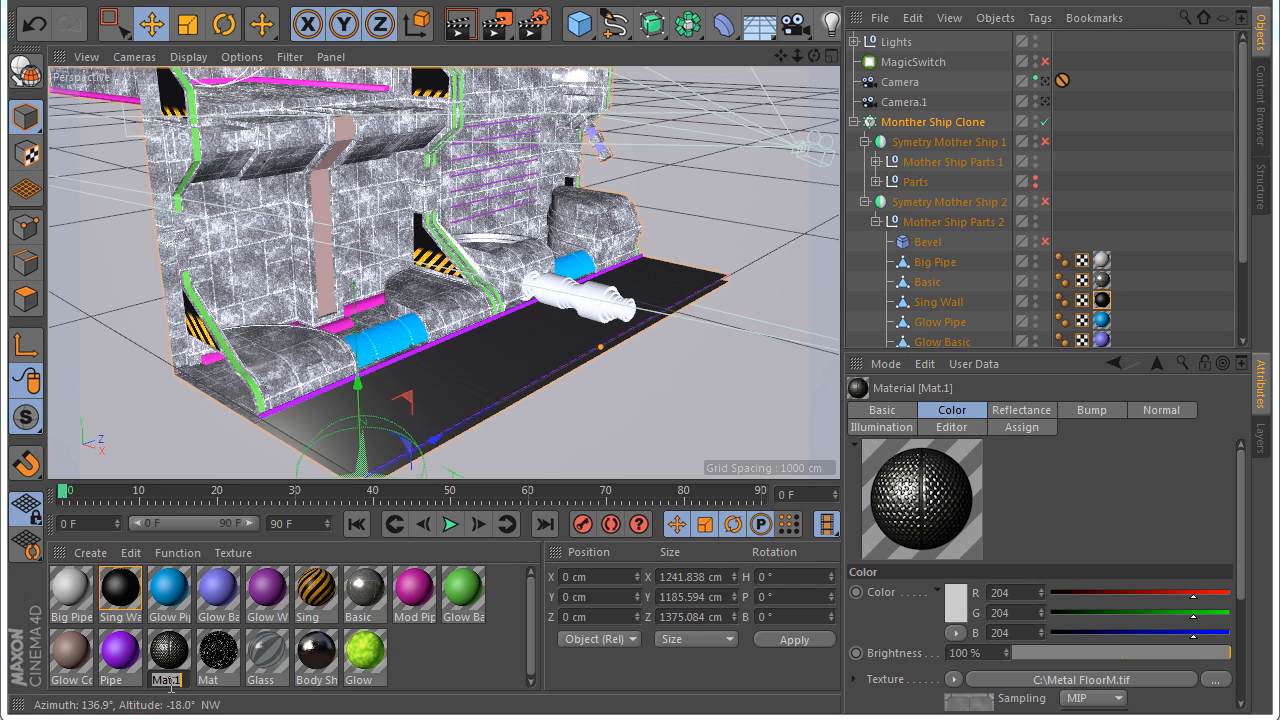
type("Floor")
key("Return")
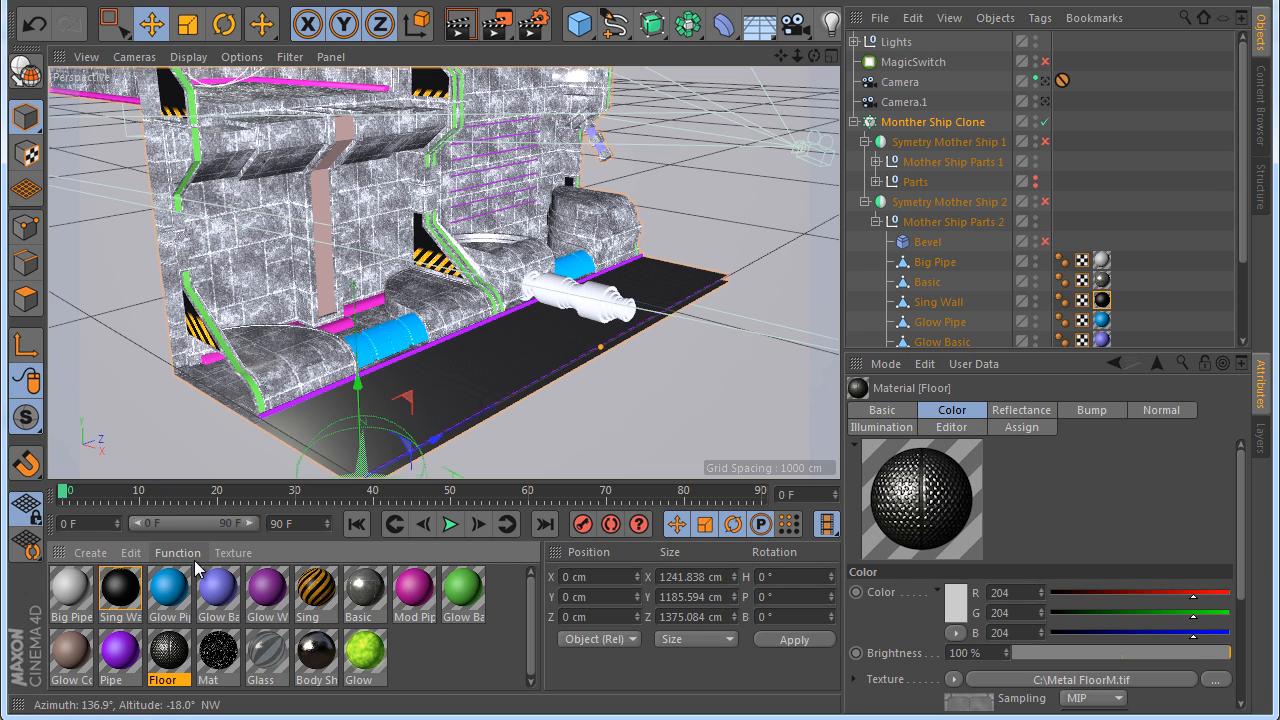
Enable Enhanced OpenGL display in the 3D view and examine the metal floor texture up close
left_click(241, 57)
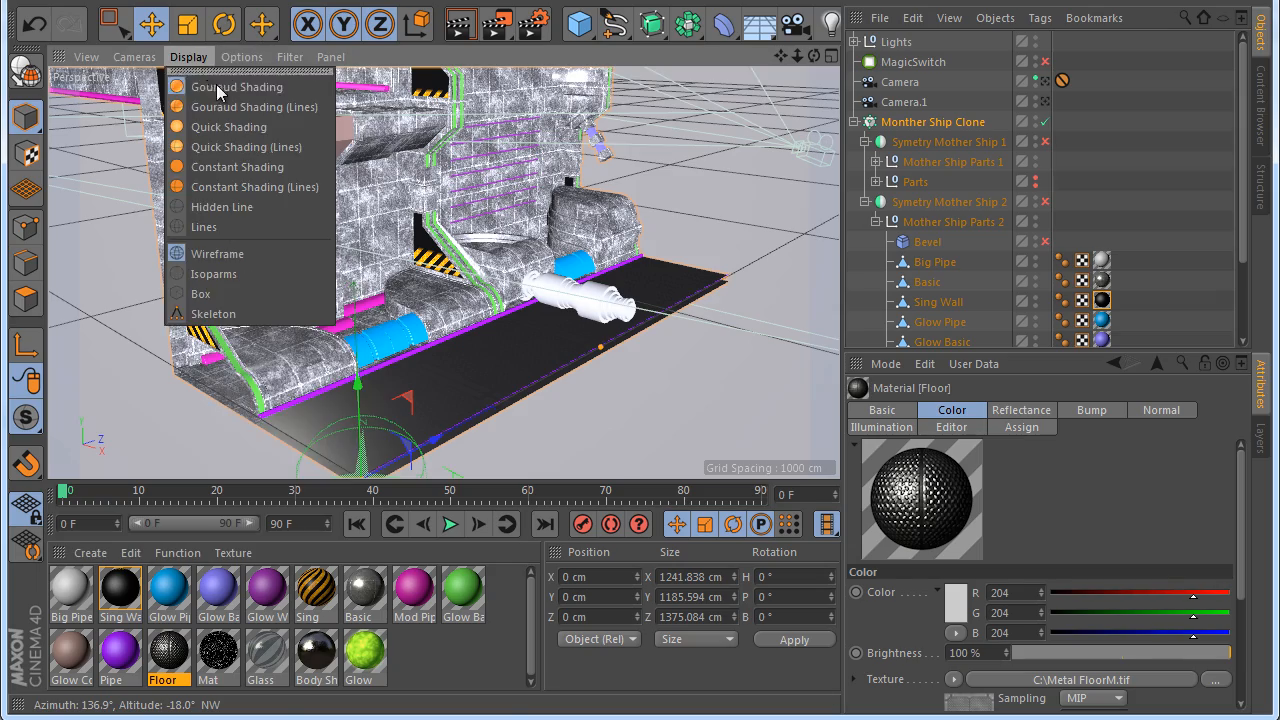
left_click(254, 163)
mouse_move(814, 57)
left_mouse_down()
mouse_move(642, 420)
mouse_move(774, 47)
mouse_move(639, 409)
left_mouse_up()
scroll(529, 237, "up", 4)
scroll(451, 329, "down", 3)
scroll(400, 372, "up", 2)
scroll(389, 425, "up", 2)
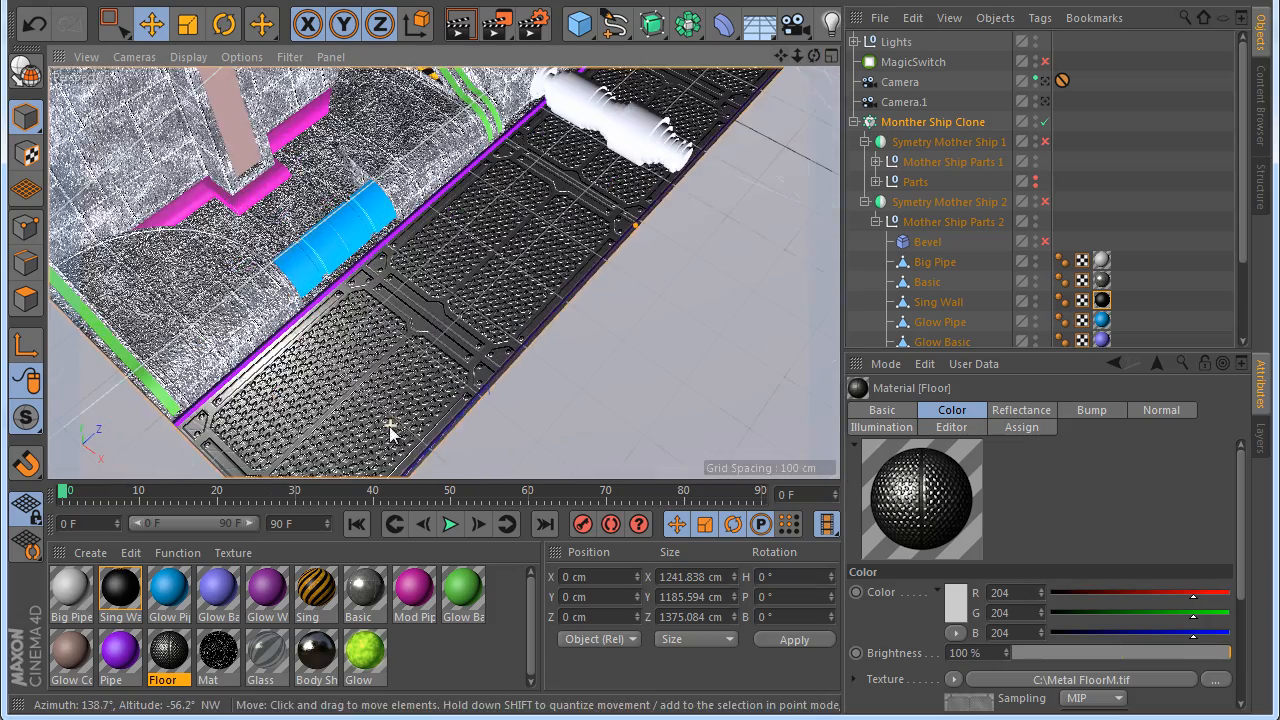
Try a different Length U on the Floor texture tag under Mother Ship Parts 2 and undo the change
left_click(1102, 300)
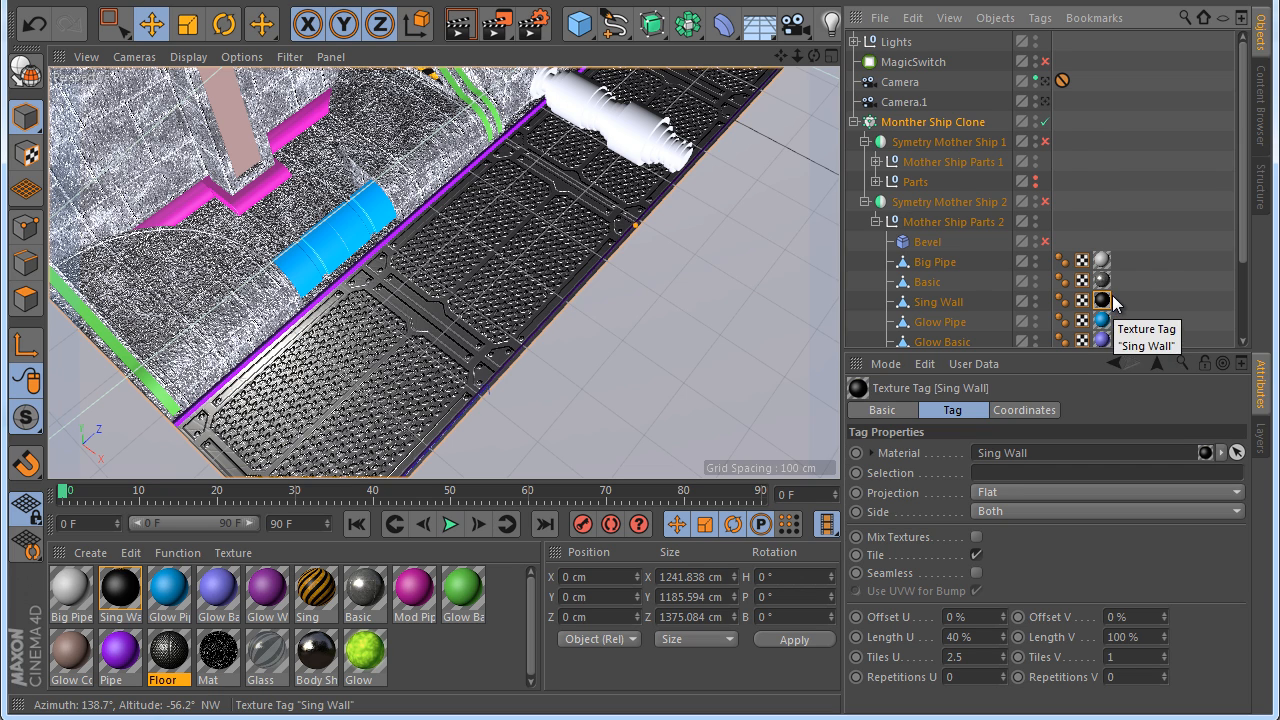
scroll(1097, 332, "down", 3)
left_click(1102, 336)
mouse_move(1003, 633)
left_mouse_down()
mouse_move(1011, 677)
mouse_move(1003, 657)
left_mouse_up()
key("ctrl+z")
key("ctrl+z")
middle_click_drag(630, 95, 563, 167, "alt")
right_click_drag(563, 167, 577, 222, "alt")
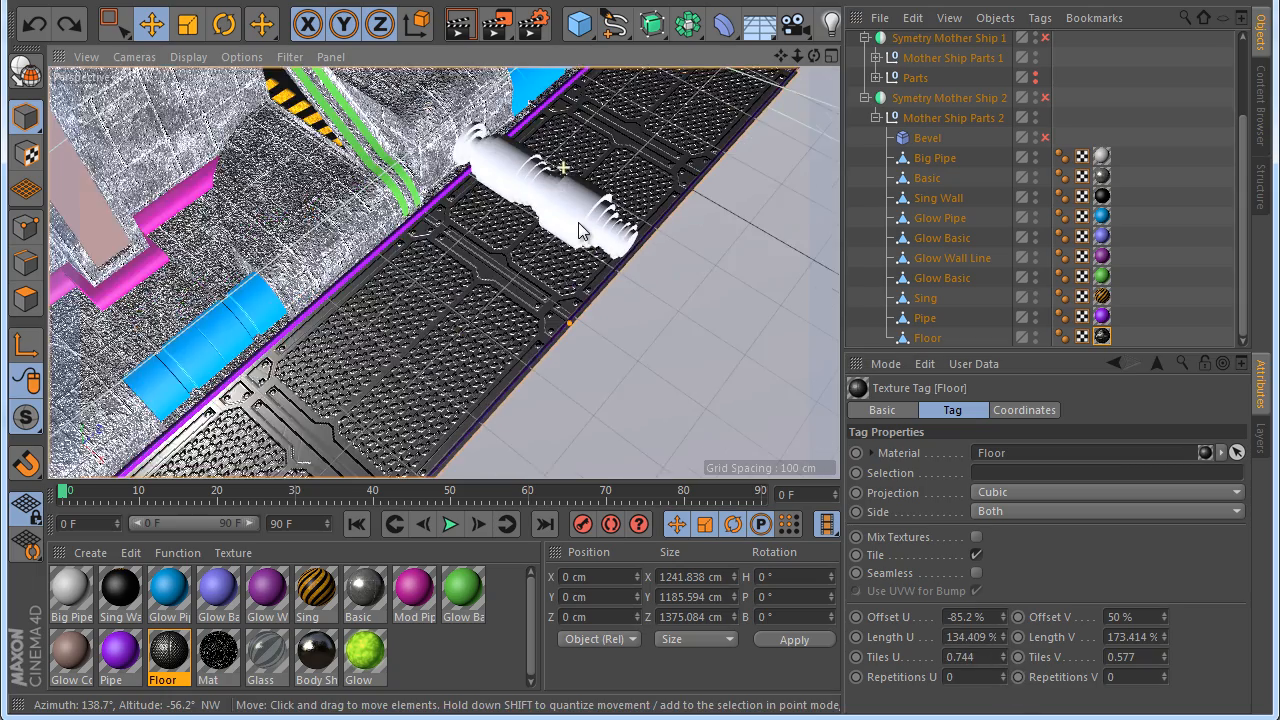
Disable the Bevel deformer under Mother Ship Parts 1 and select the texture tag of that group's Floor object
scroll(578, 223, "down", 2)
left_click(870, 114)
left_click(877, 80)
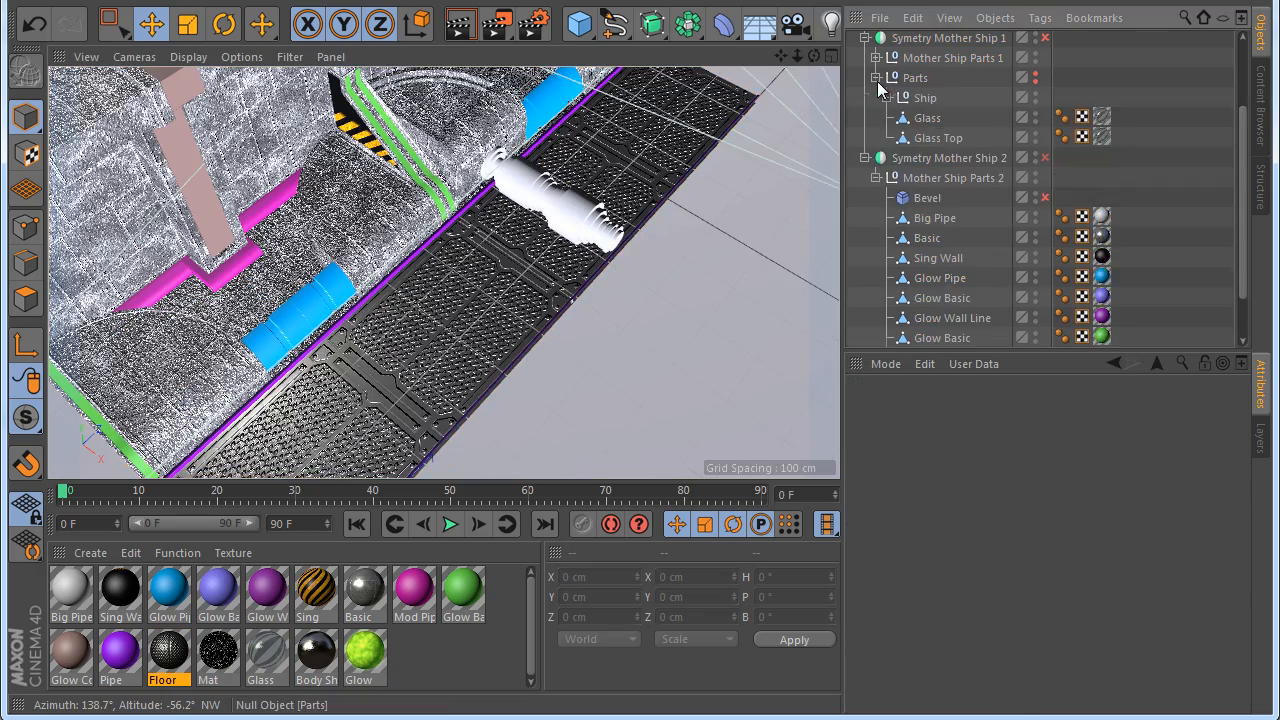
left_click(876, 78)
left_click(876, 58)
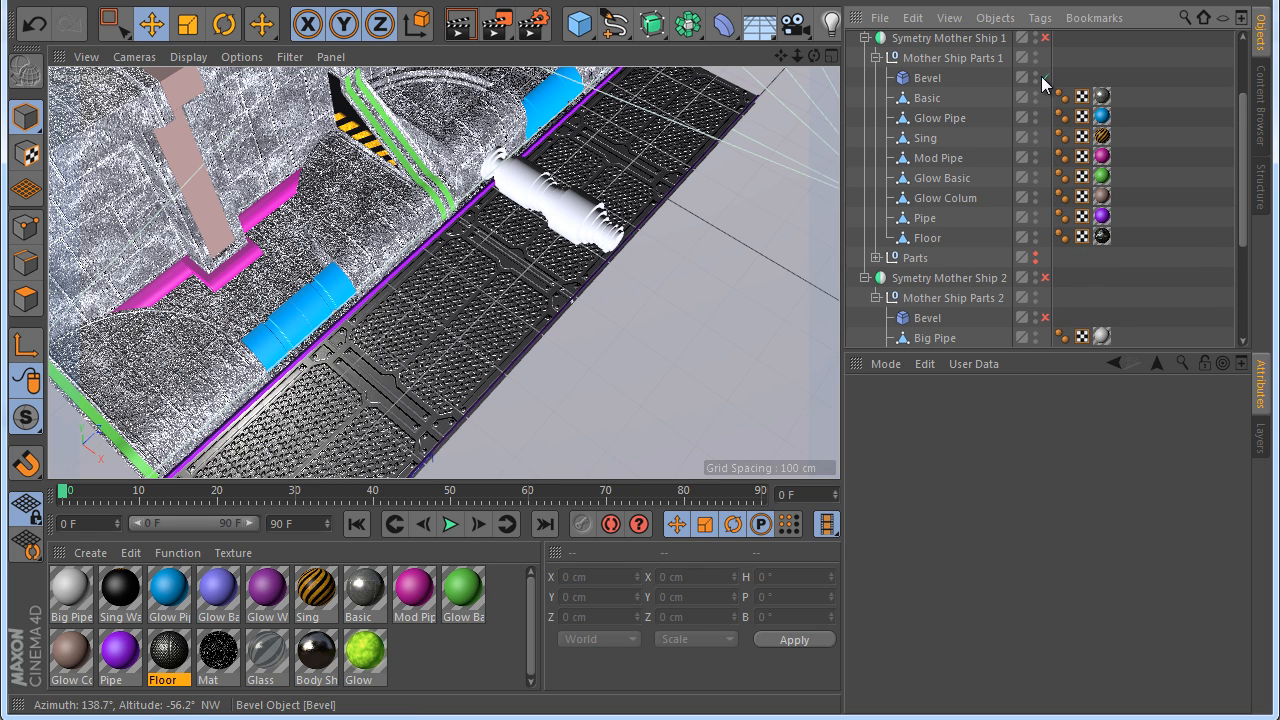
left_click(1044, 78)
left_click(1102, 236)
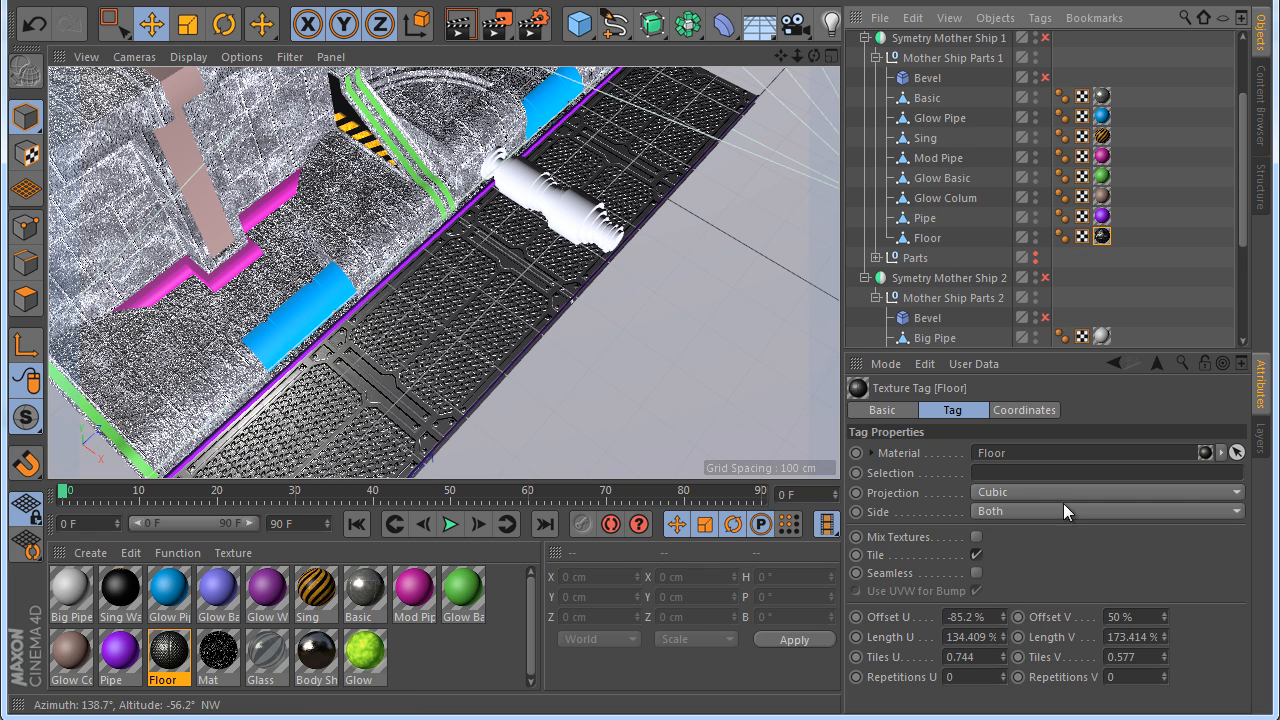
Try a different Offset U on the Floor texture tag under Mother Ship Parts 1 and undo the change
mouse_move(1005, 616)
left_mouse_down()
mouse_move(1004, 604)
mouse_move(1003, 645)
mouse_move(990, 622)
left_mouse_up()
key("ctrl+z")
scroll(520, 229, "down", 3)
scroll(414, 420, "up", 3)
key("ctrl+z")
Set Length V to 114.814 % on the Floor texture tag under Mother Ship Parts 1
left_click_drag(1161, 643, 1166, 631)
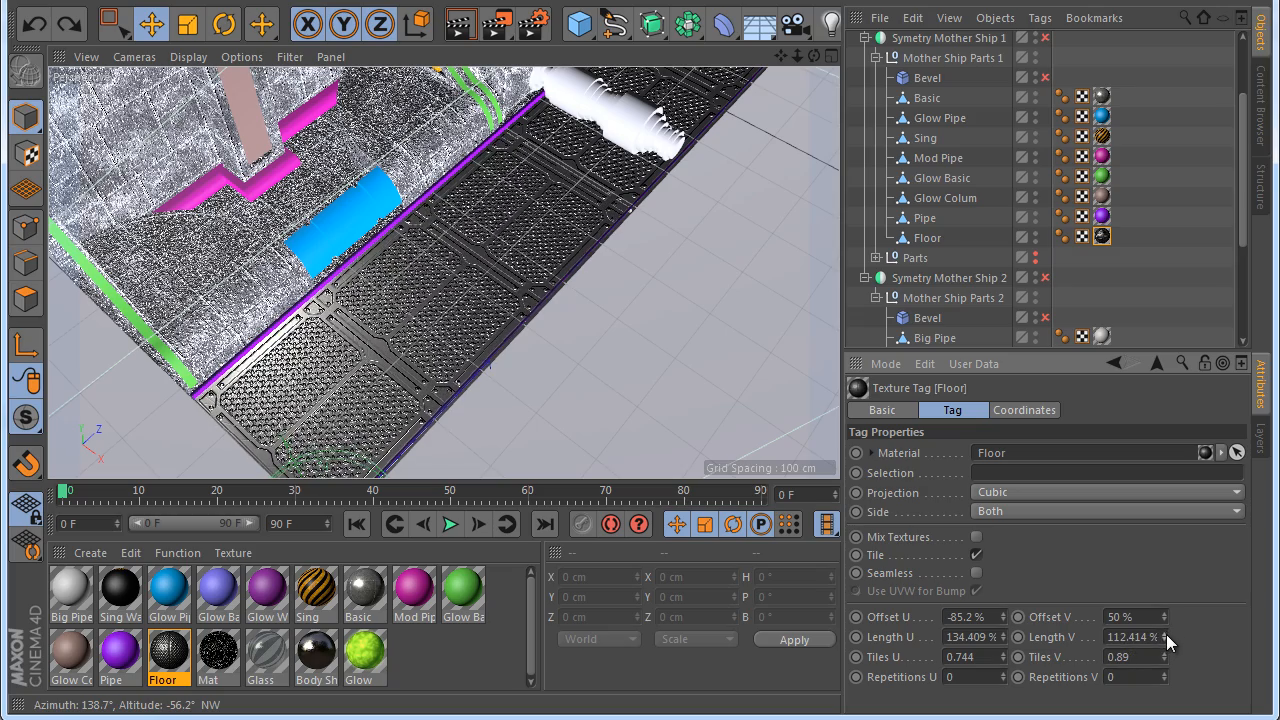
scroll(612, 175, "up", 3)
scroll(612, 175, "up", 2)
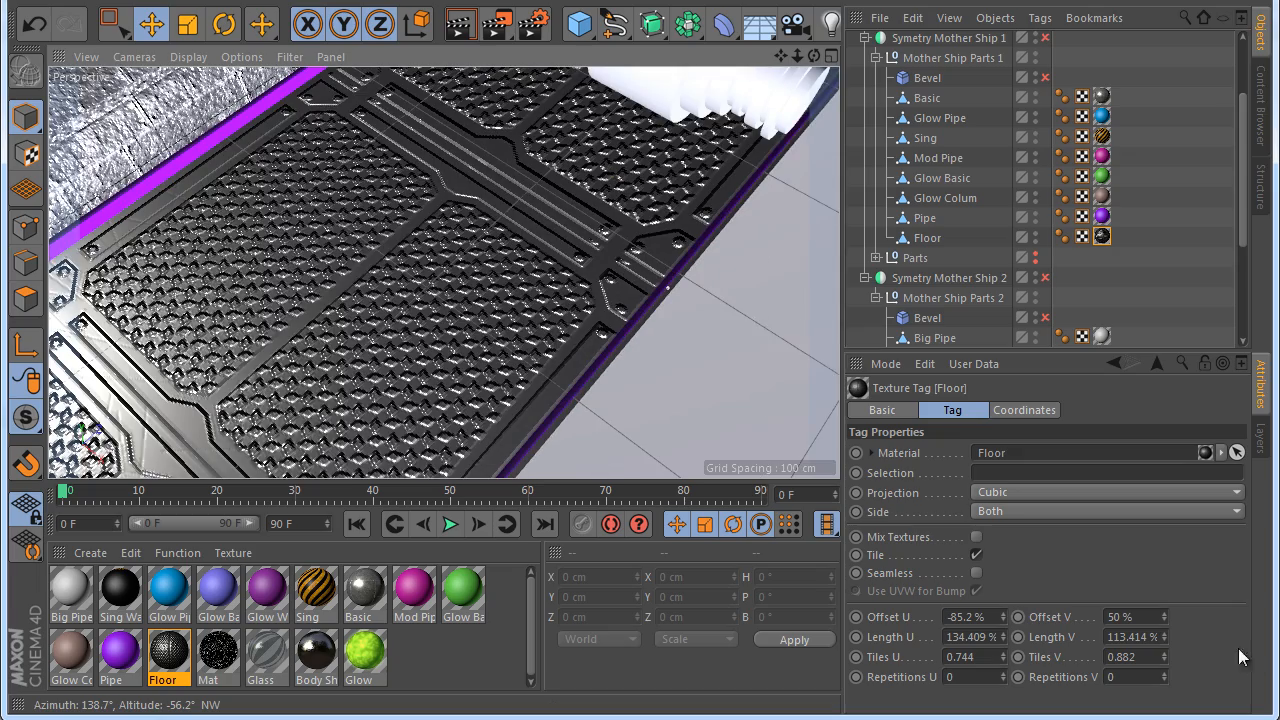
left_click(1162, 633)
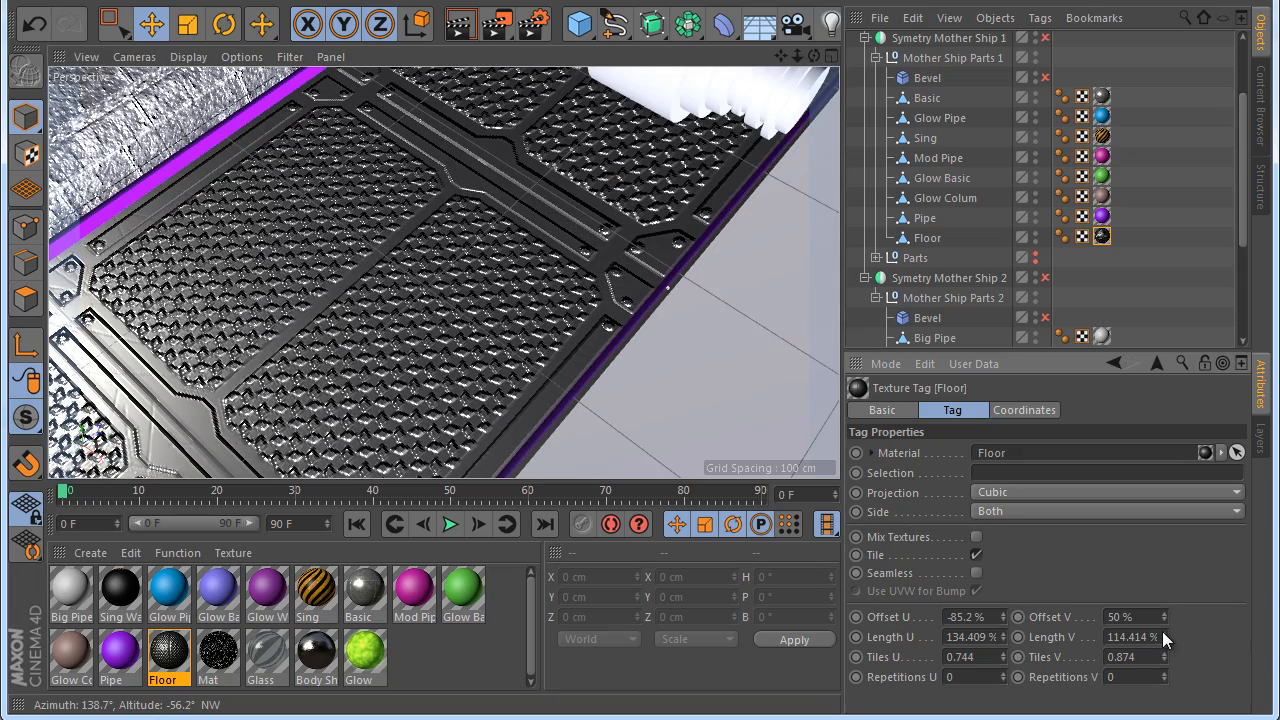
left_click(1162, 633)
left_click_drag(1163, 638, 1163, 639)
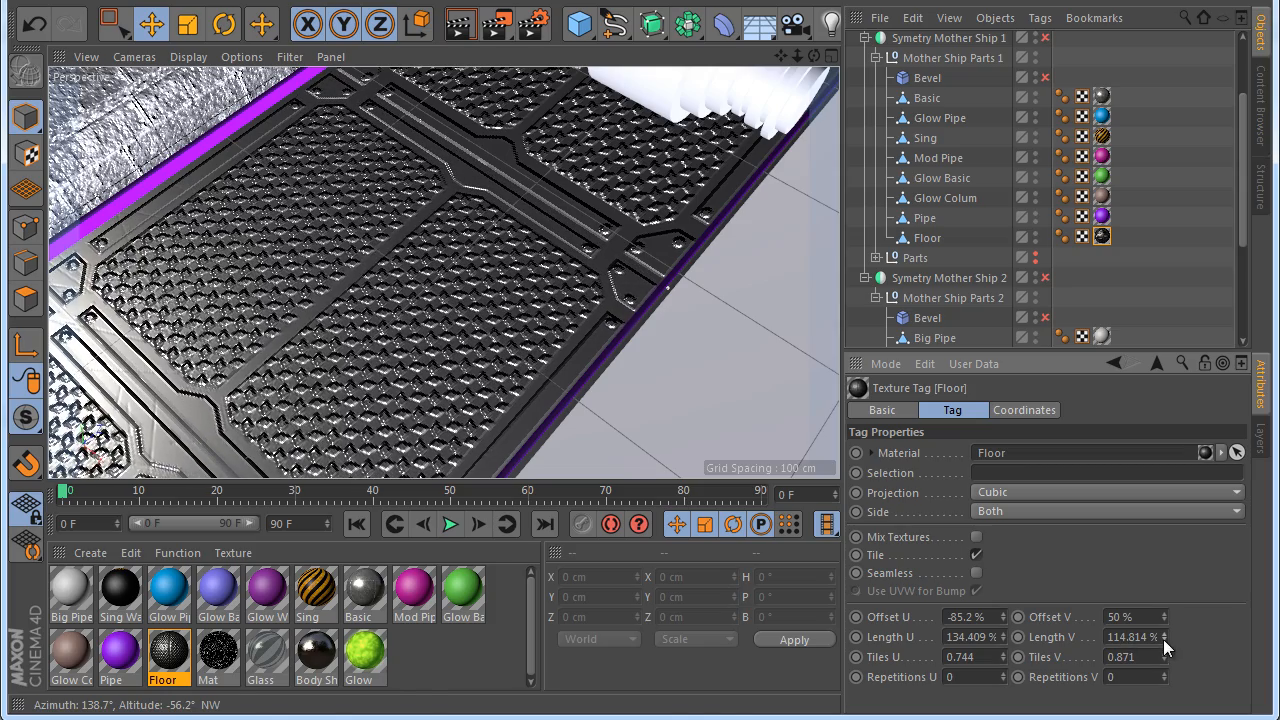
scroll(566, 298, "down", 5)
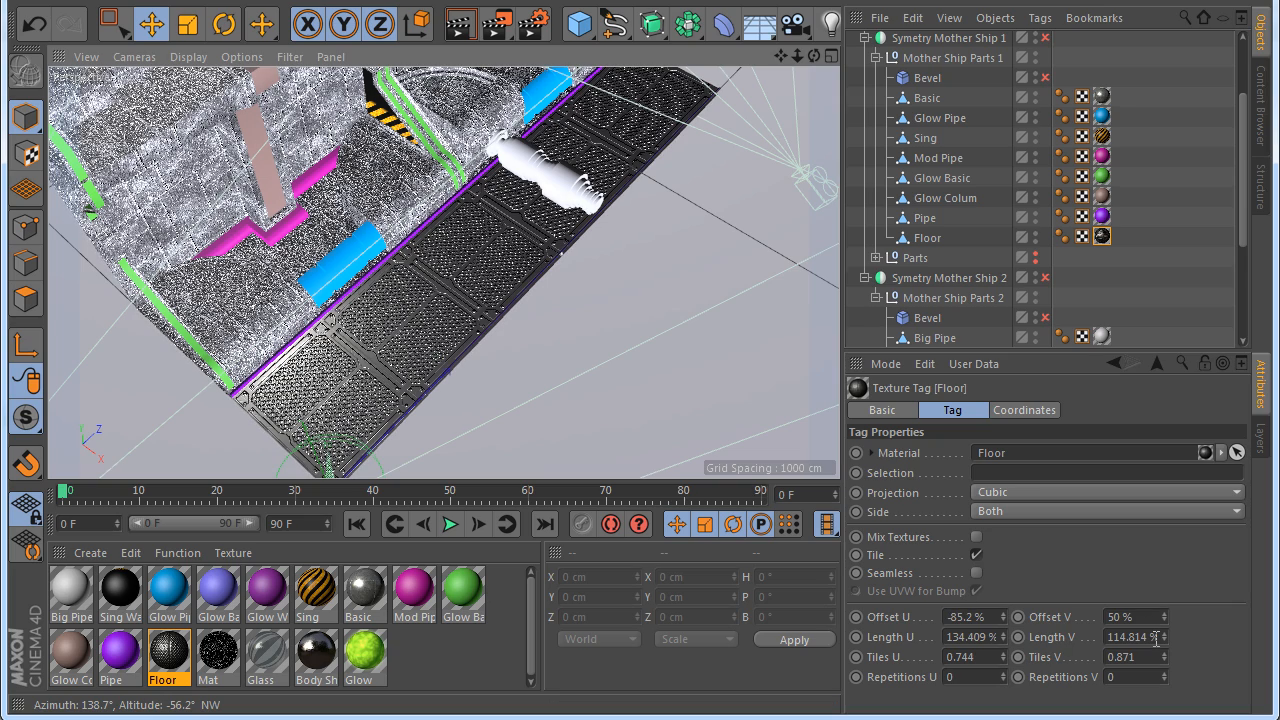
Set Length V to 114.814 % on the Floor texture tag under Mother Ship Parts 2
scroll(1100, 312, "down", 3)
left_click(1101, 336)
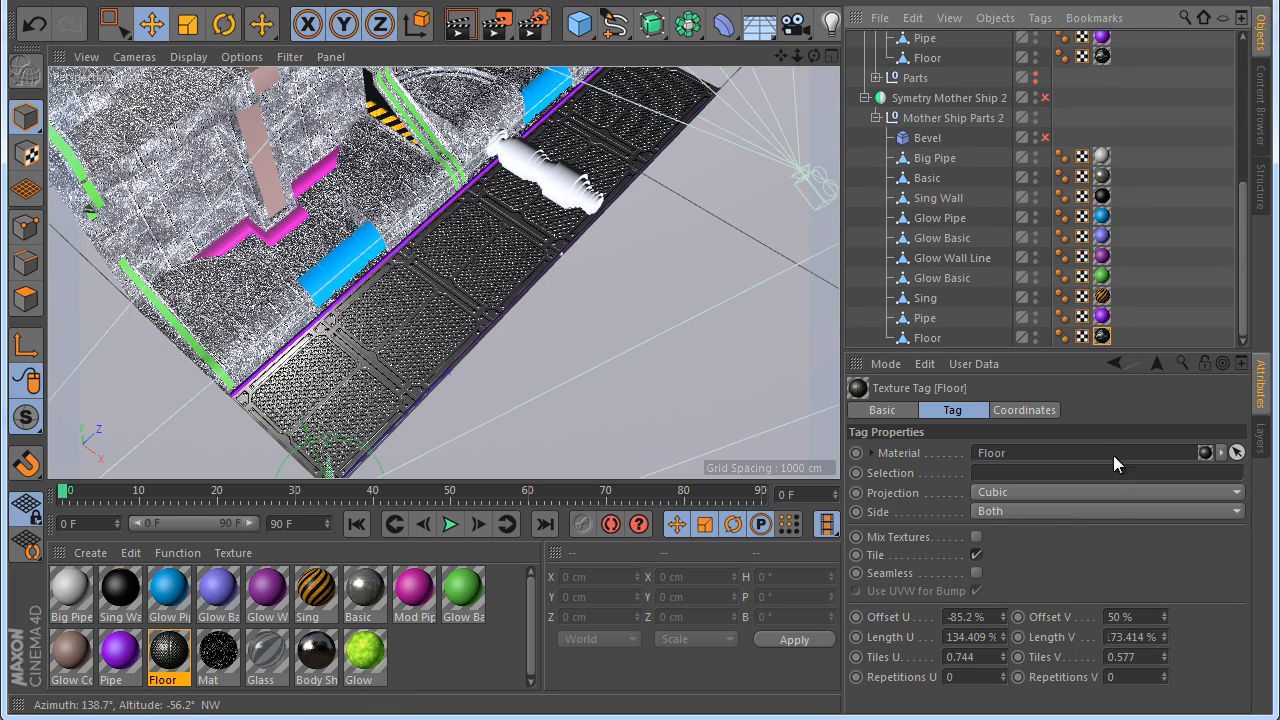
double_click(1132, 637)
type("114.814 %")
key("Return")
scroll(463, 331, "down", 4)
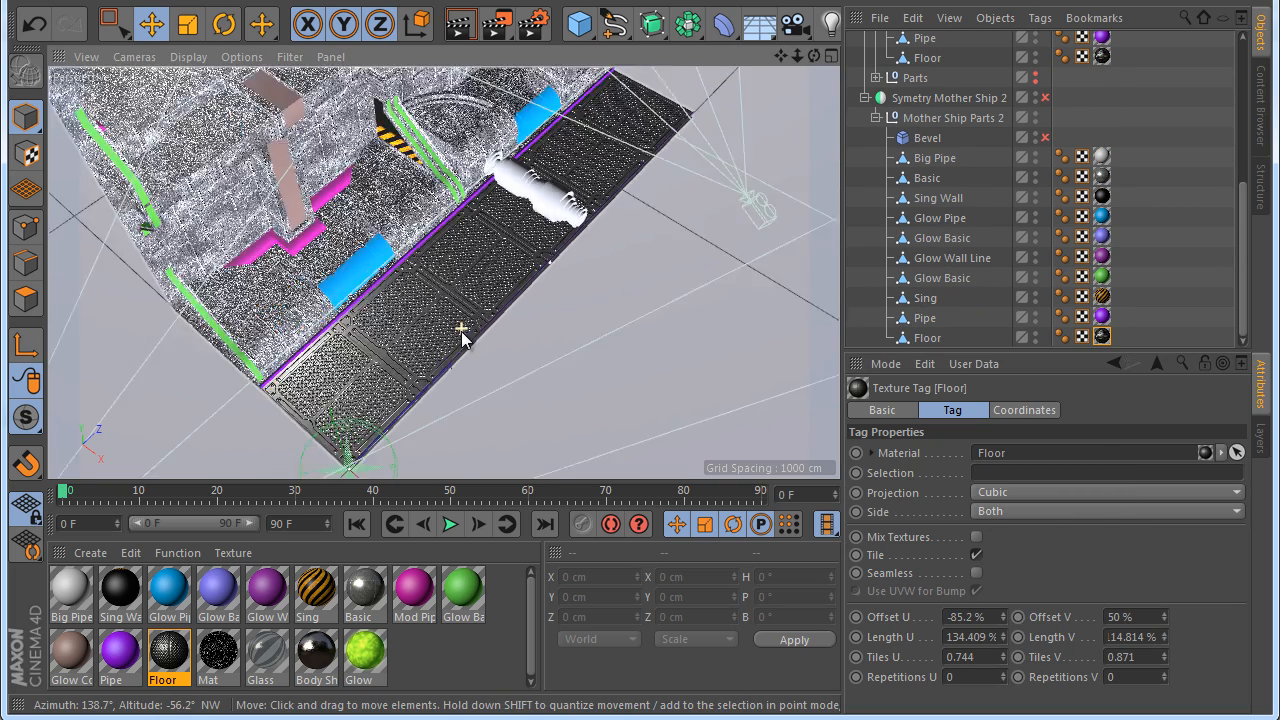
Enable both Symetry Mother Ship generators and render the view to check the floor texture across the mirrored corridor
scroll(570, 173, "up", 5)
scroll(570, 173, "up", 3)
left_click_drag(814, 56, 655, 420)
scroll(539, 284, "down", 5)
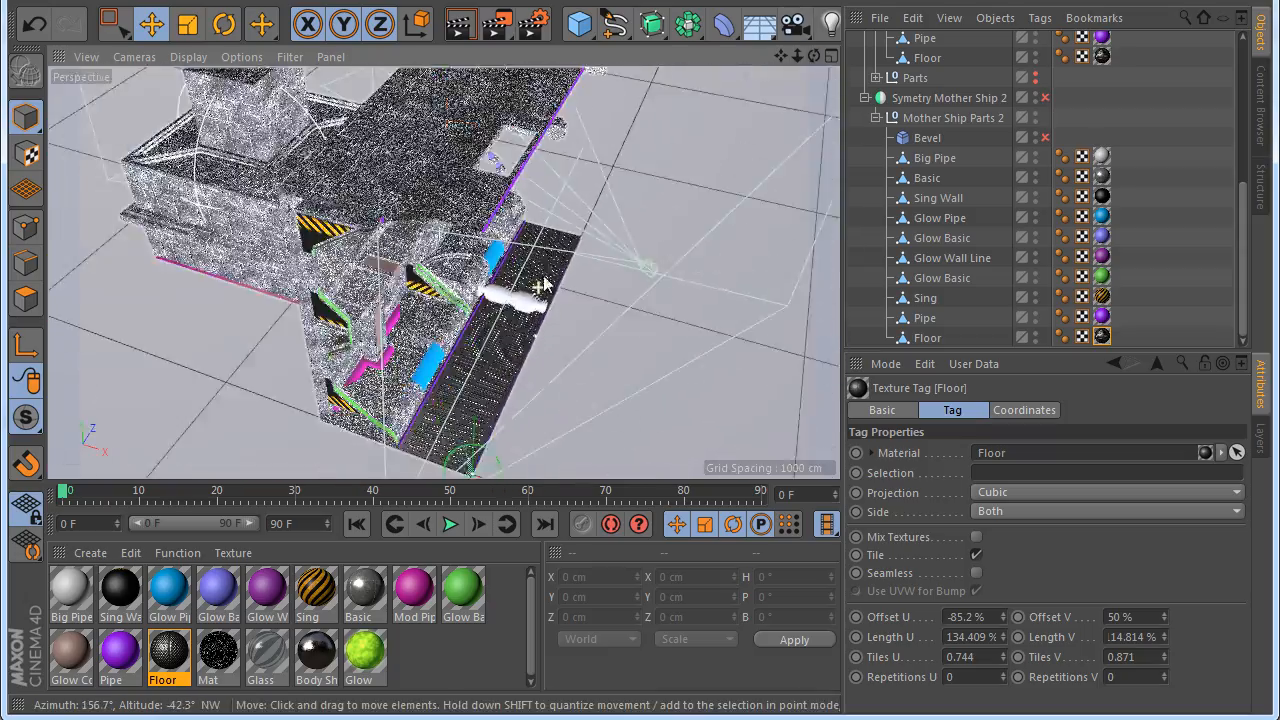
scroll(511, 424, "up", 3)
left_click(1045, 97)
scroll(1043, 108, "up", 4)
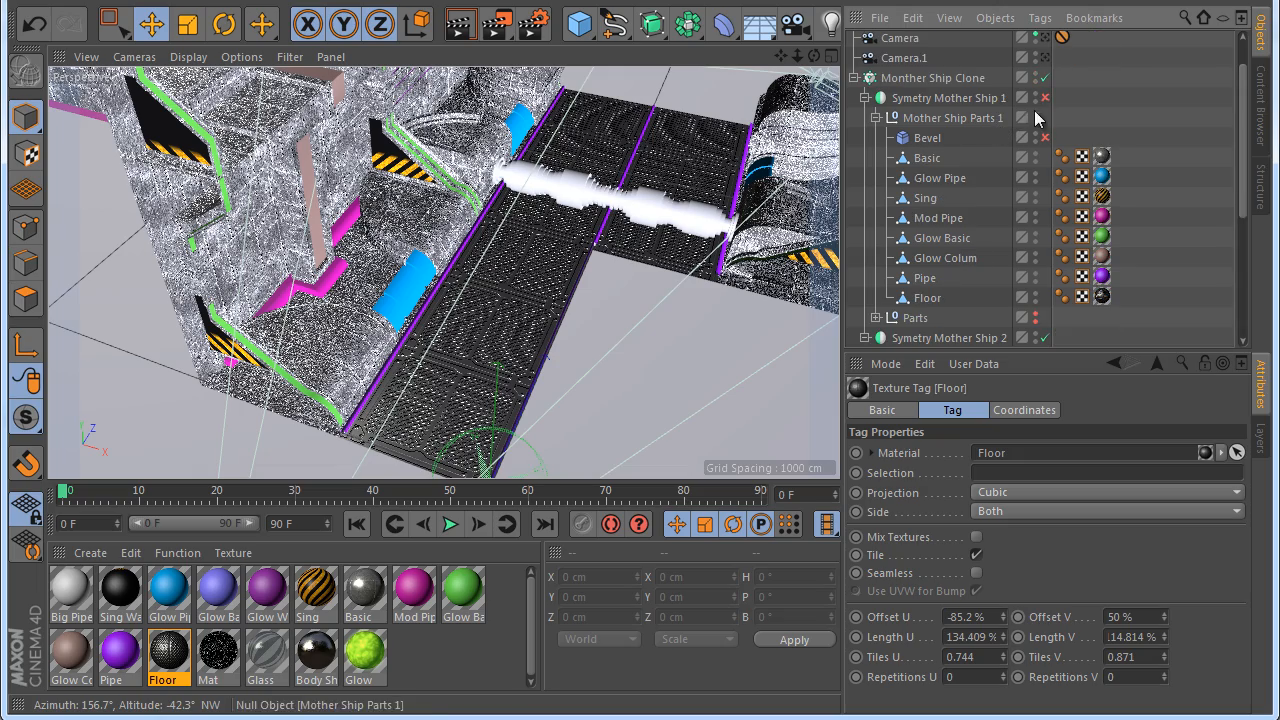
left_click(1045, 97)
left_click_drag(814, 56, 788, 98)
left_click(461, 25)
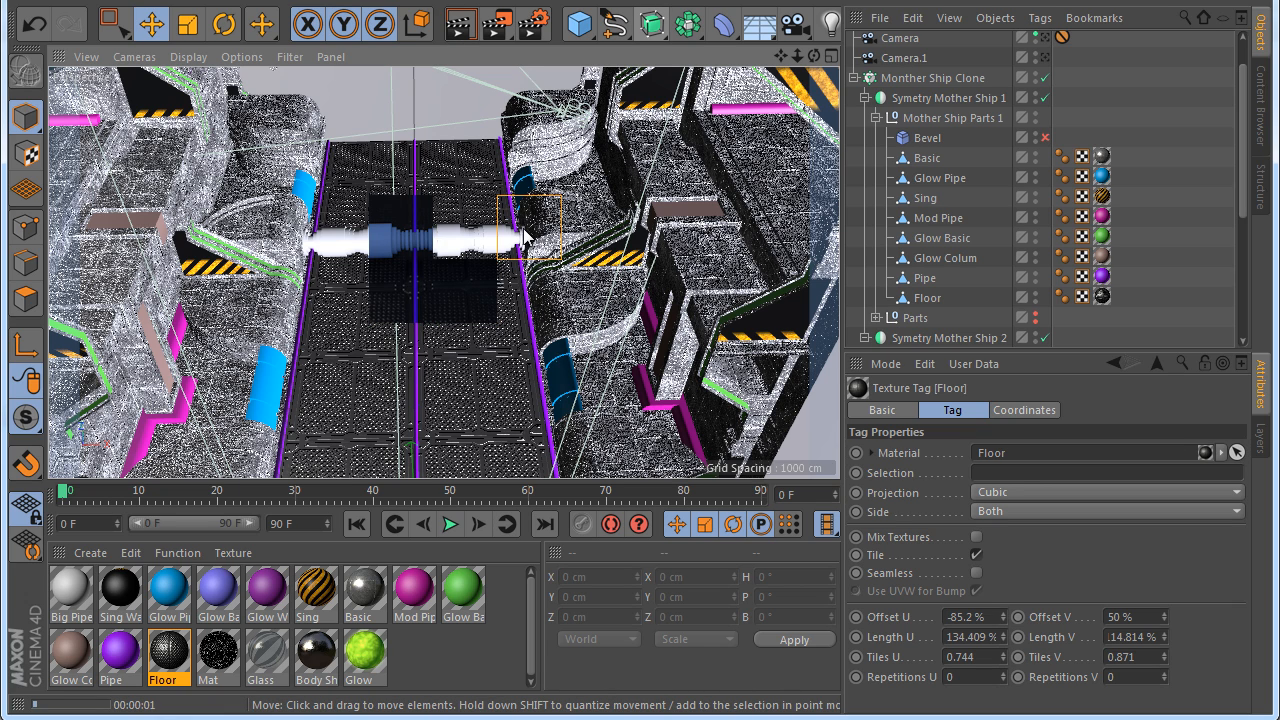
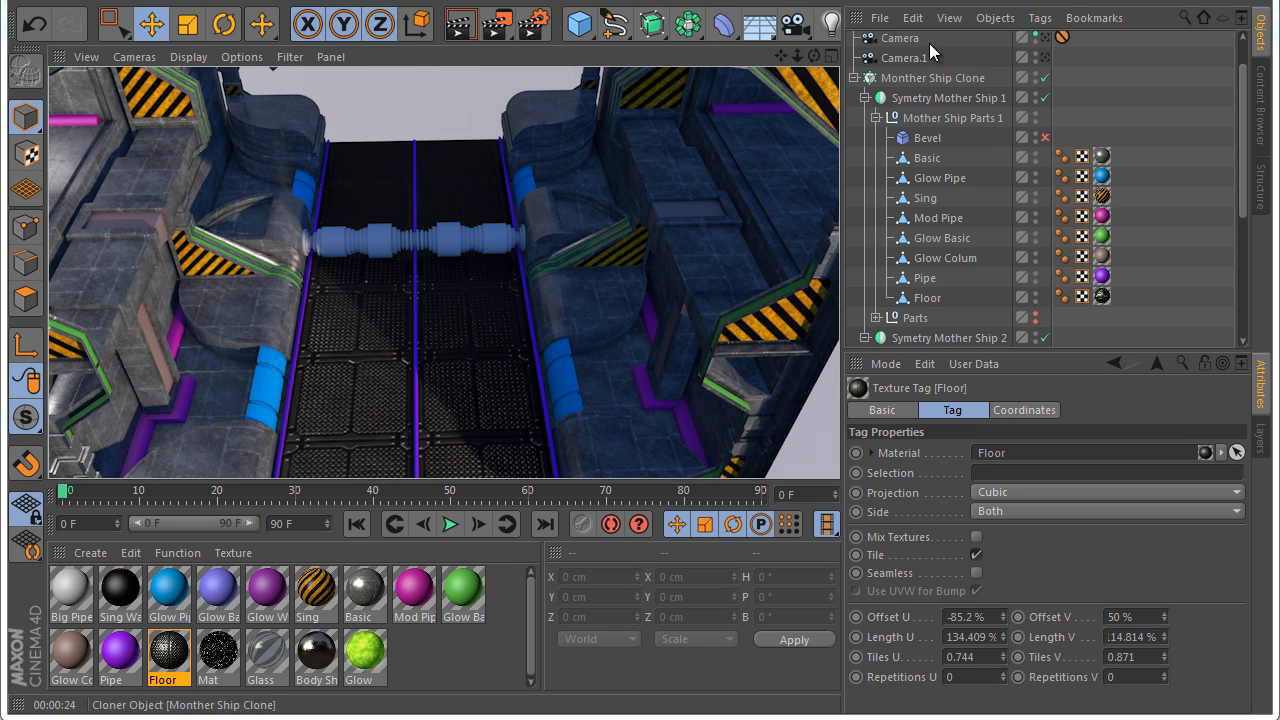
Set the color of the green Glow Basic material to a light blue of R 70, G 180, B 200
left_click_drag(812, 56, 838, 165)
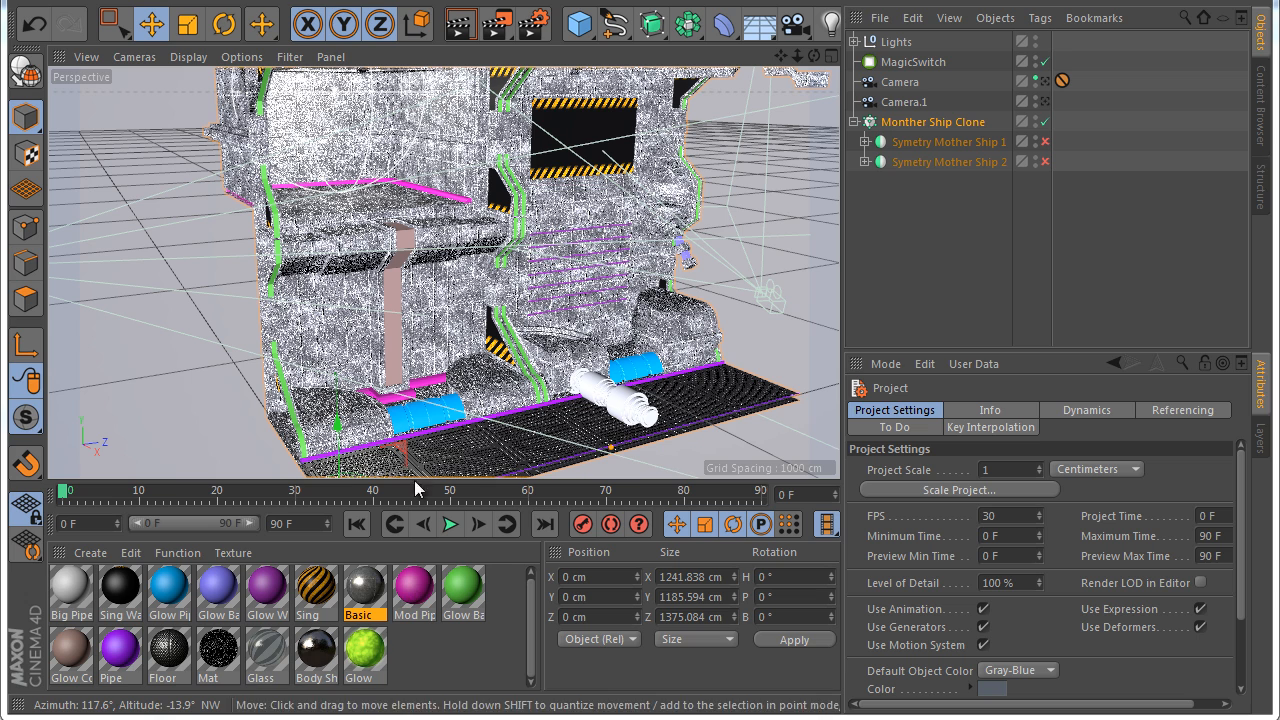
double_click(478, 603)
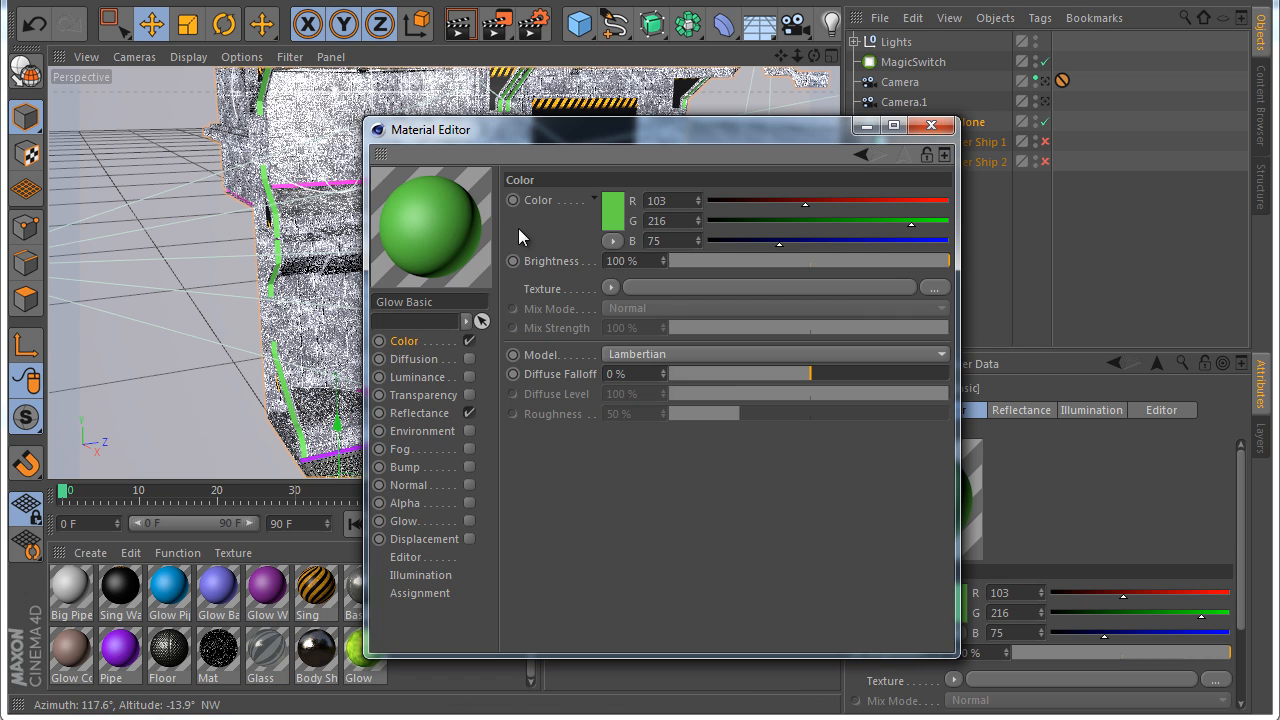
left_click_drag(493, 134, 759, 132)
left_click(878, 212)
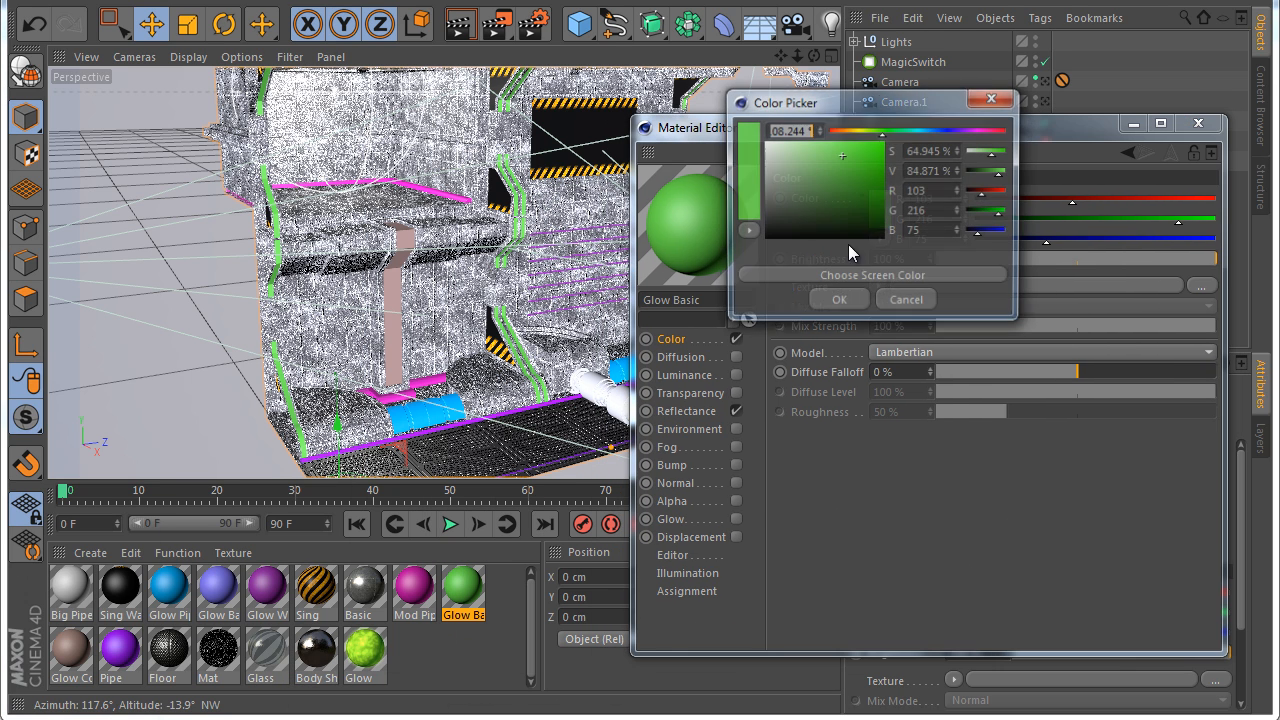
left_click(920, 130)
left_click_drag(870, 170, 846, 168)
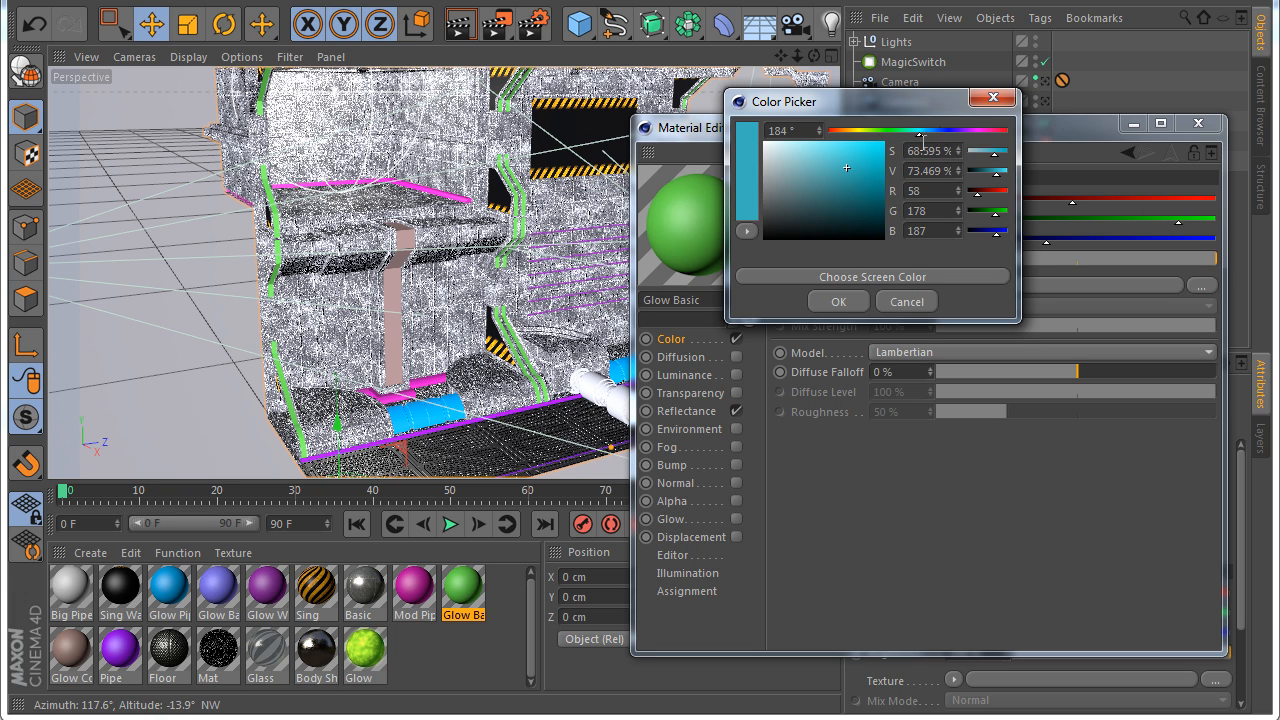
left_click(931, 131)
left_click(922, 131)
left_click(838, 301)
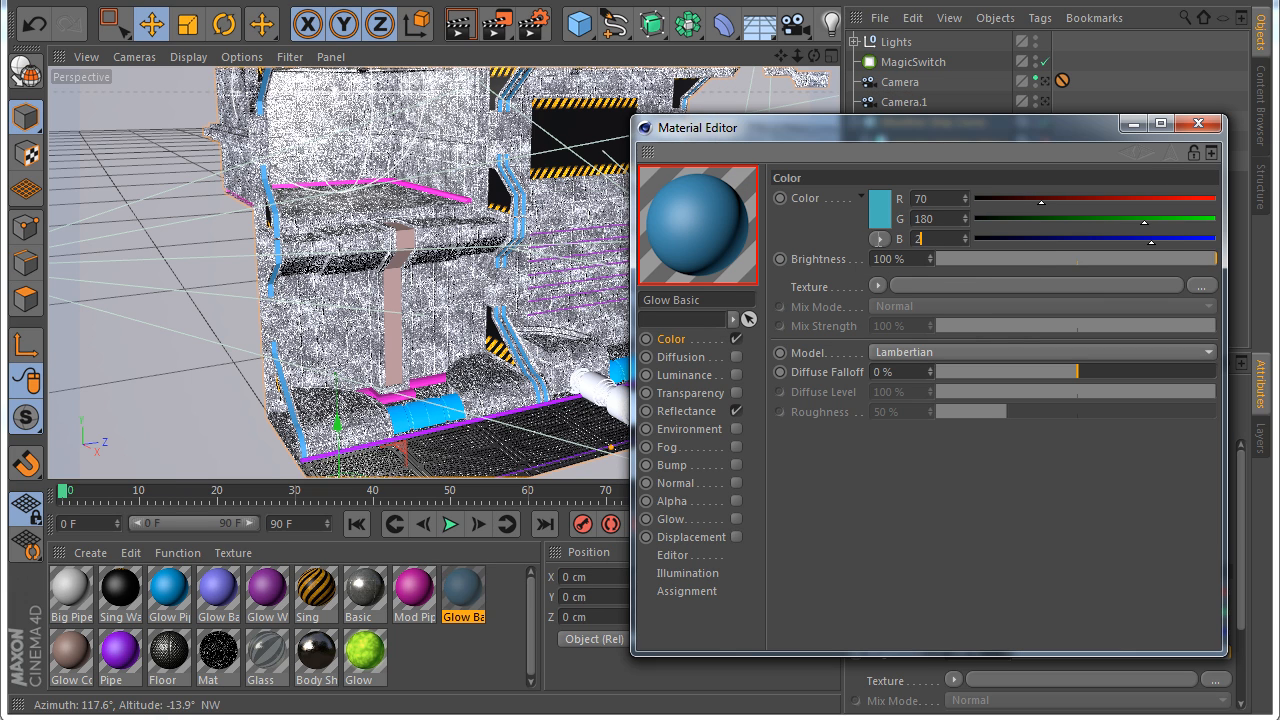
Enable Luminance on the Glow Basic material and copy the material's Color value into the Luminance color
left_click(736, 375)
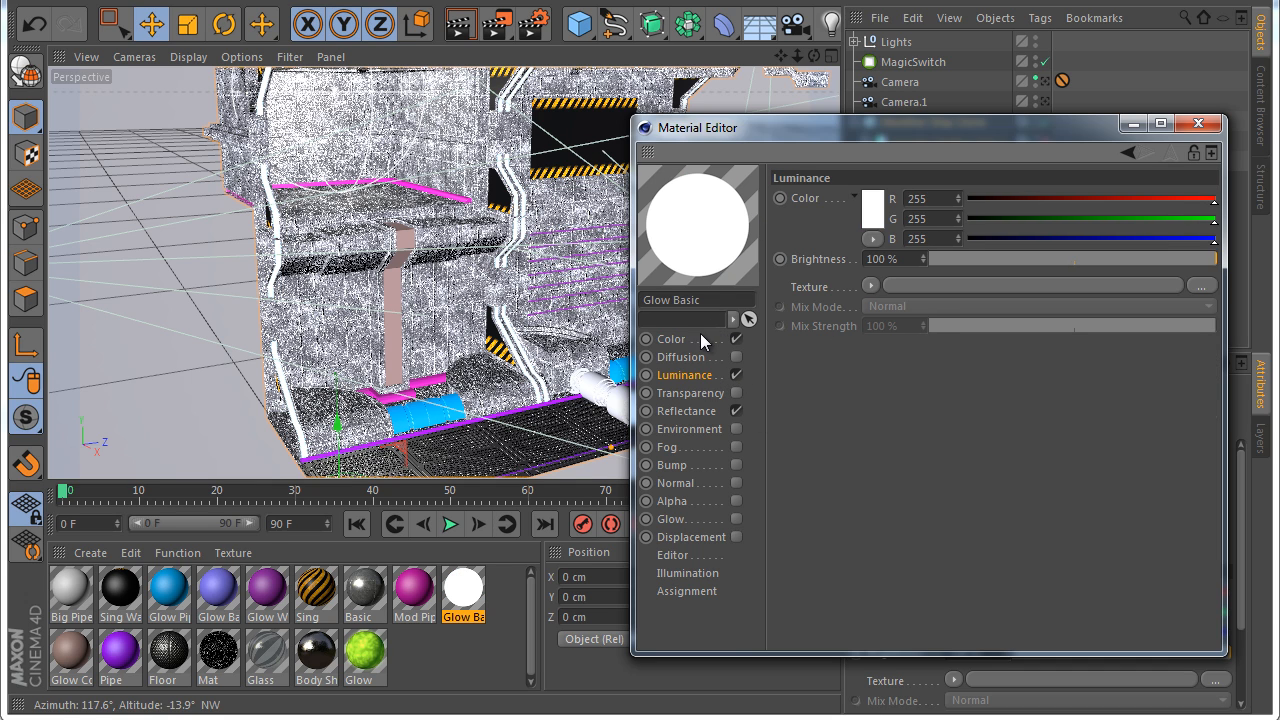
left_click(688, 355)
left_click(675, 339)
right_click(811, 188)
right_click(804, 198)
left_click(829, 278)
left_click(687, 389)
left_click(684, 376)
right_click(803, 196)
left_click(849, 295)
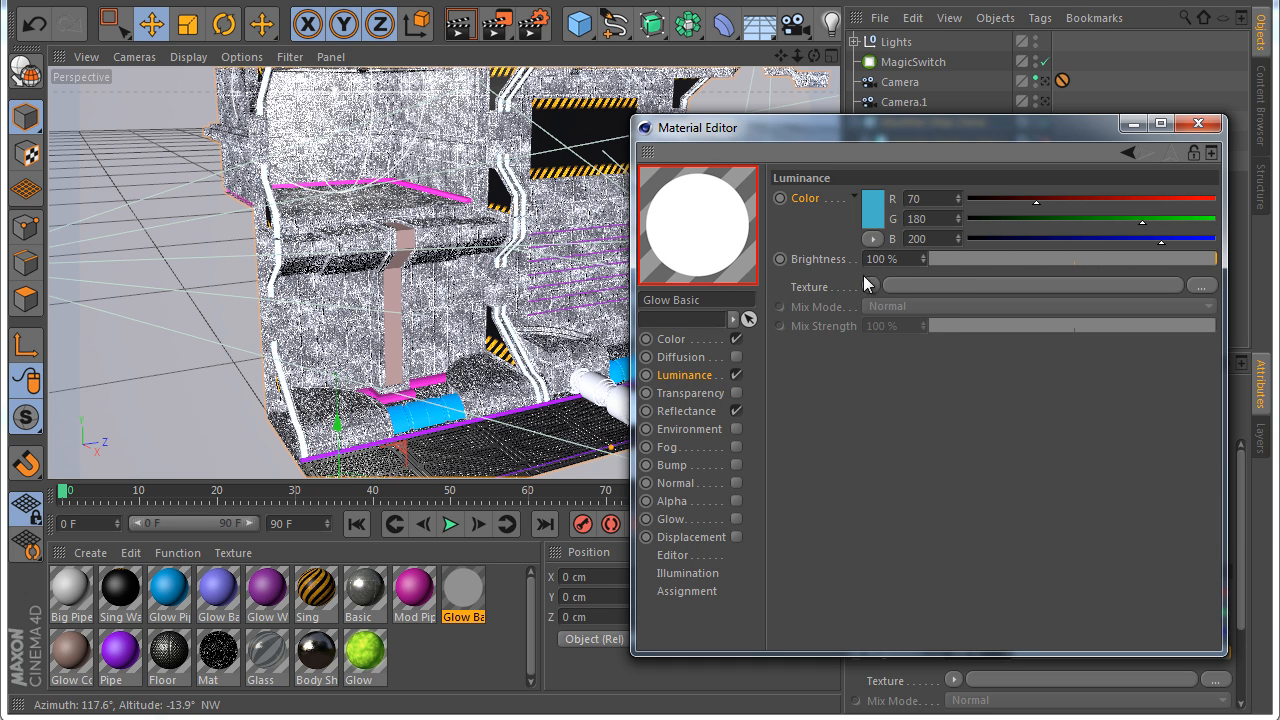
Darken the Glow Basic material's Luminance color to about R 23, G 89, B 101
left_click(873, 222)
left_click_drag(836, 192, 845, 217)
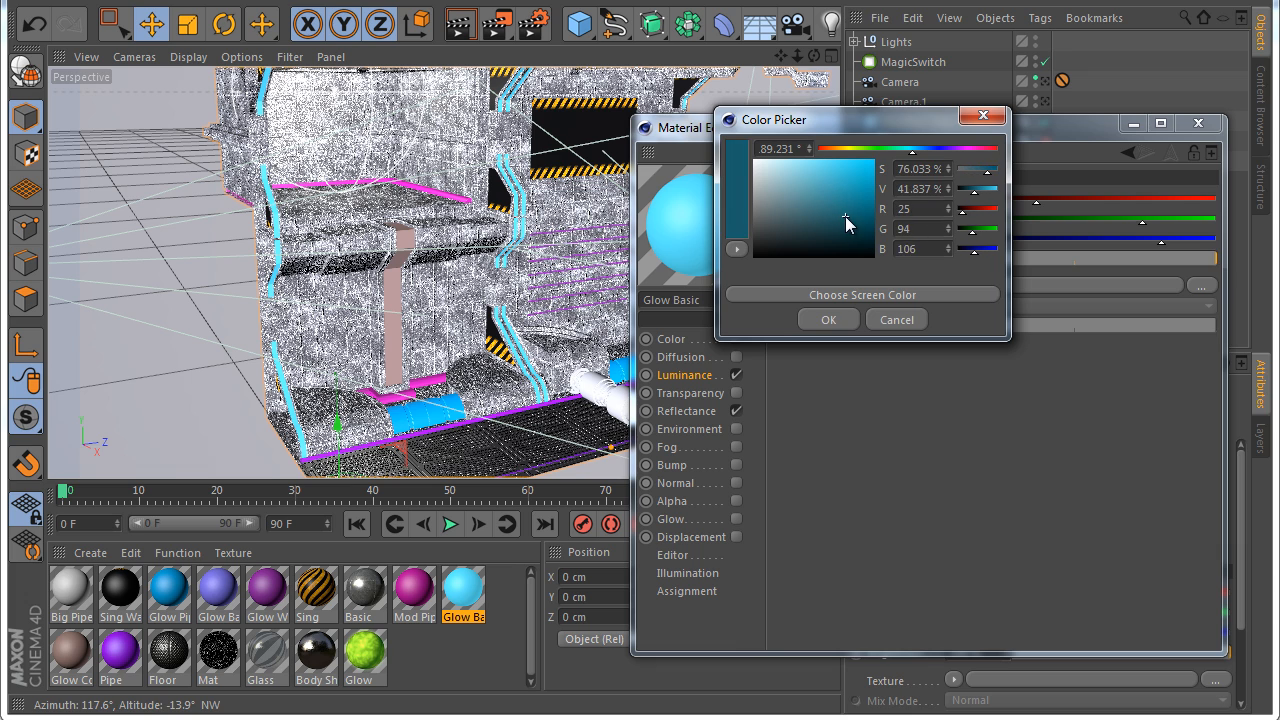
left_click(838, 320)
left_click(829, 319)
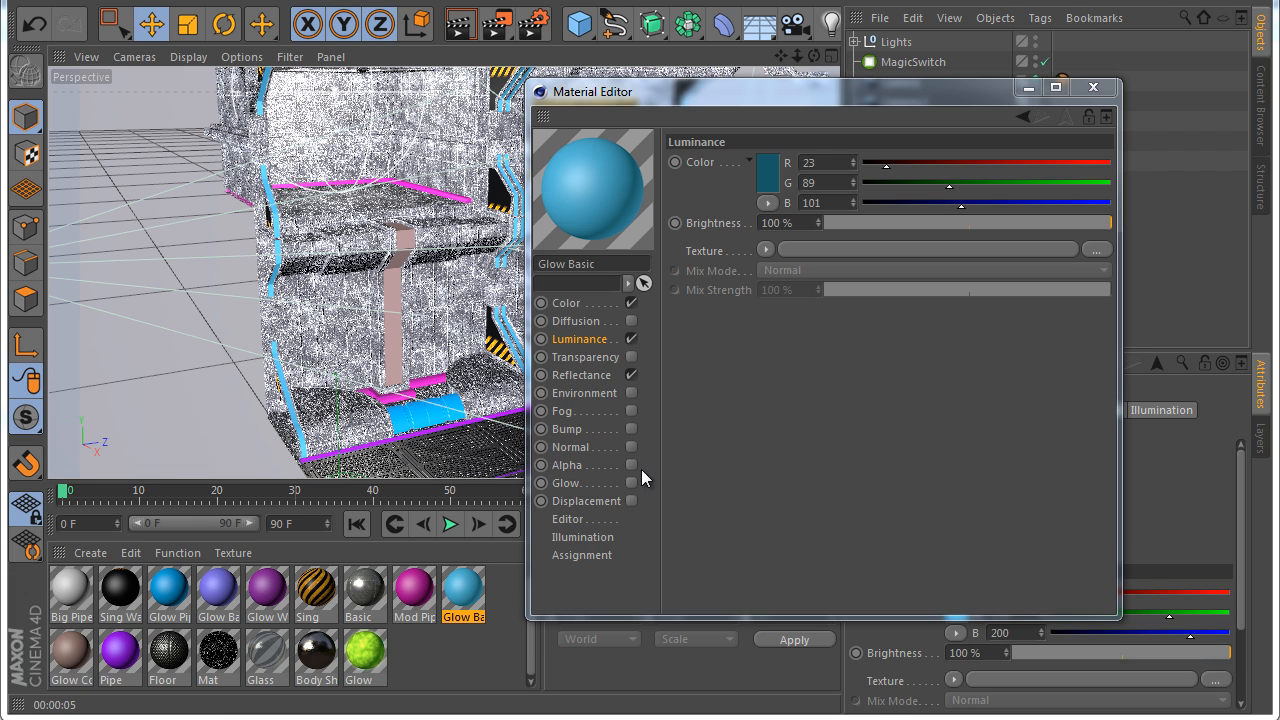
Enable Glow on the Glow Basic material with Inner Strength 200 %, Outer Strength 200 % and Radius 5 cm
left_click(631, 482)
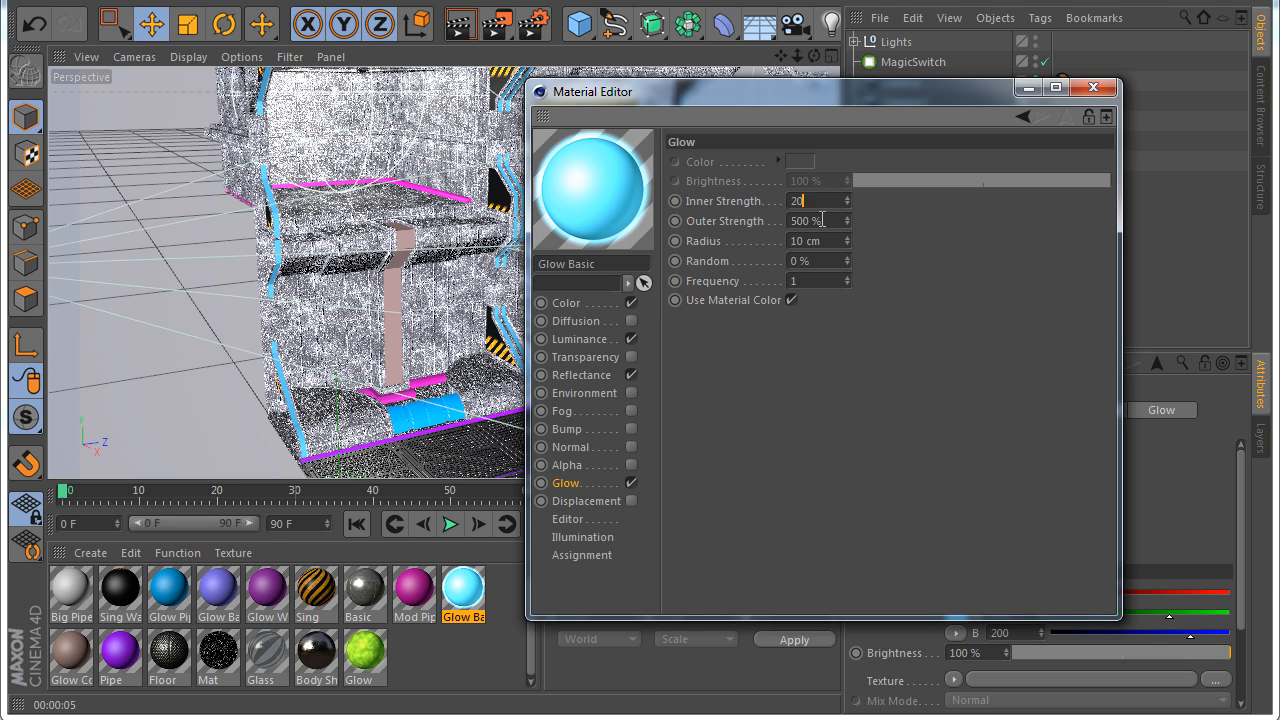
type("0")
key("Tab")
type("200")
key("Tab")
type("5")
key("Return")
Hide the Lights group in the editor and renderer, and render the view to check the glowing strips
left_click_drag(753, 95, 849, 84)
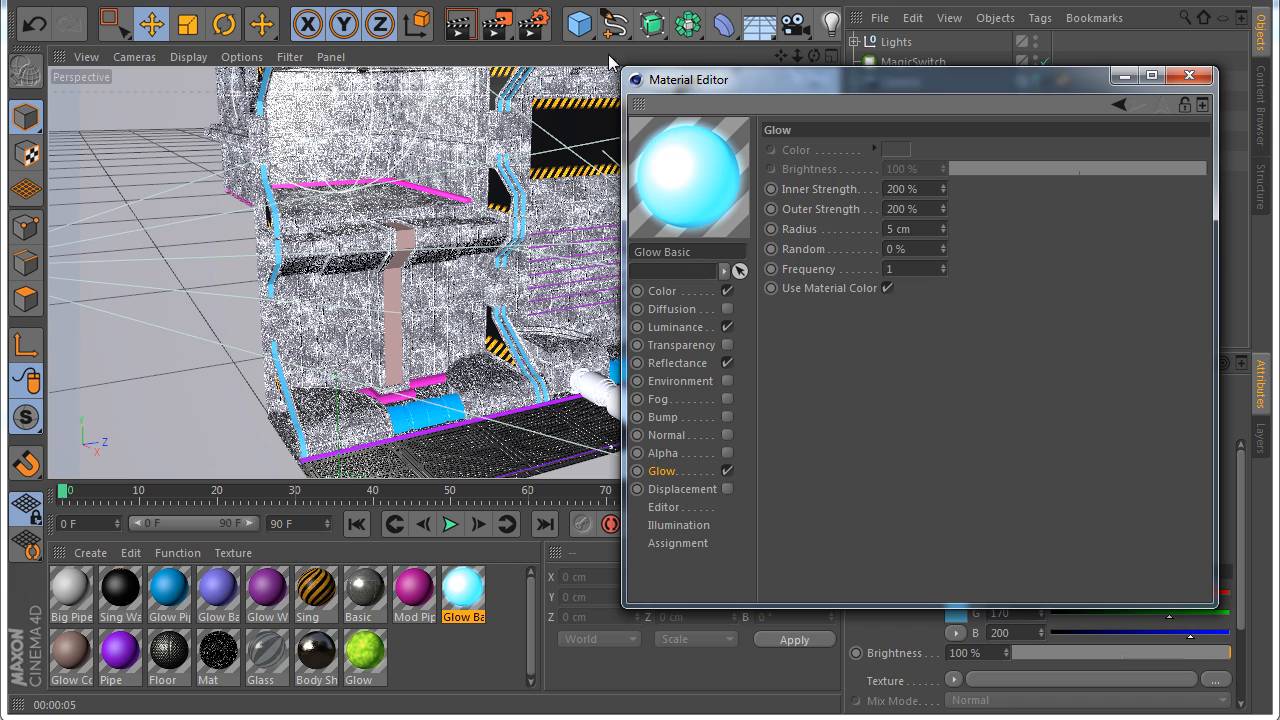
left_click(459, 24)
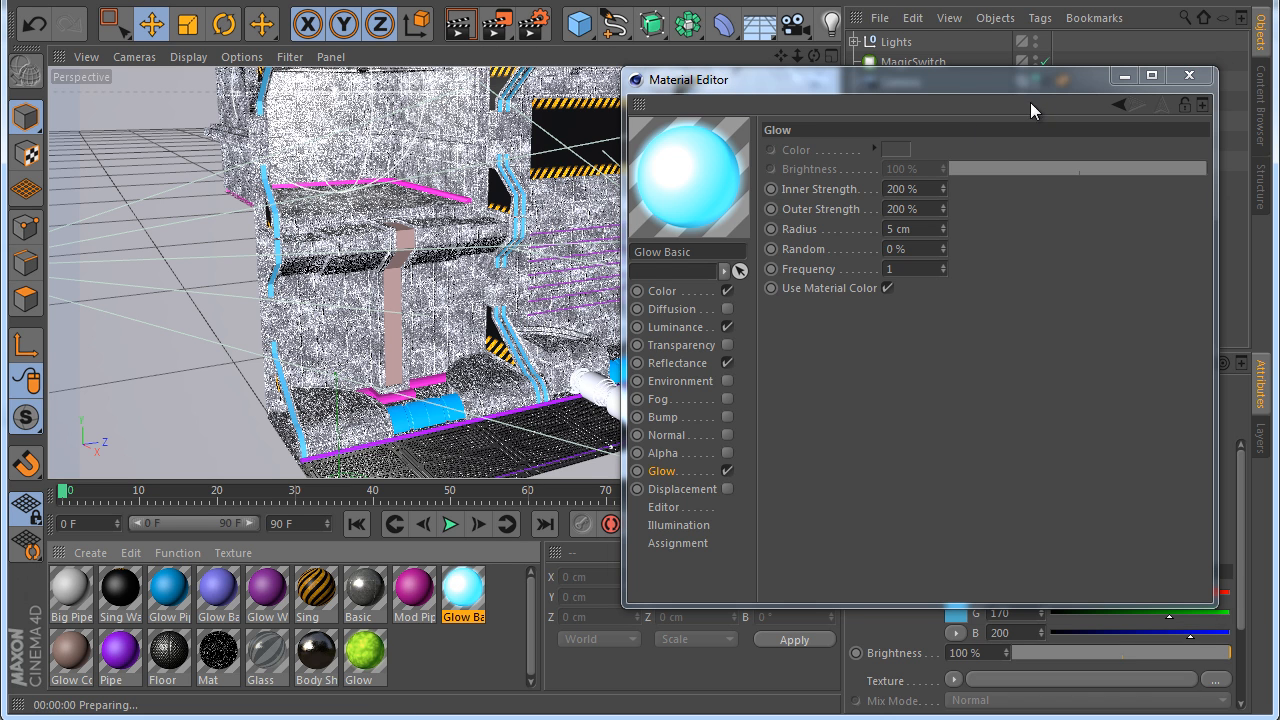
left_click(1122, 77)
left_click(896, 42)
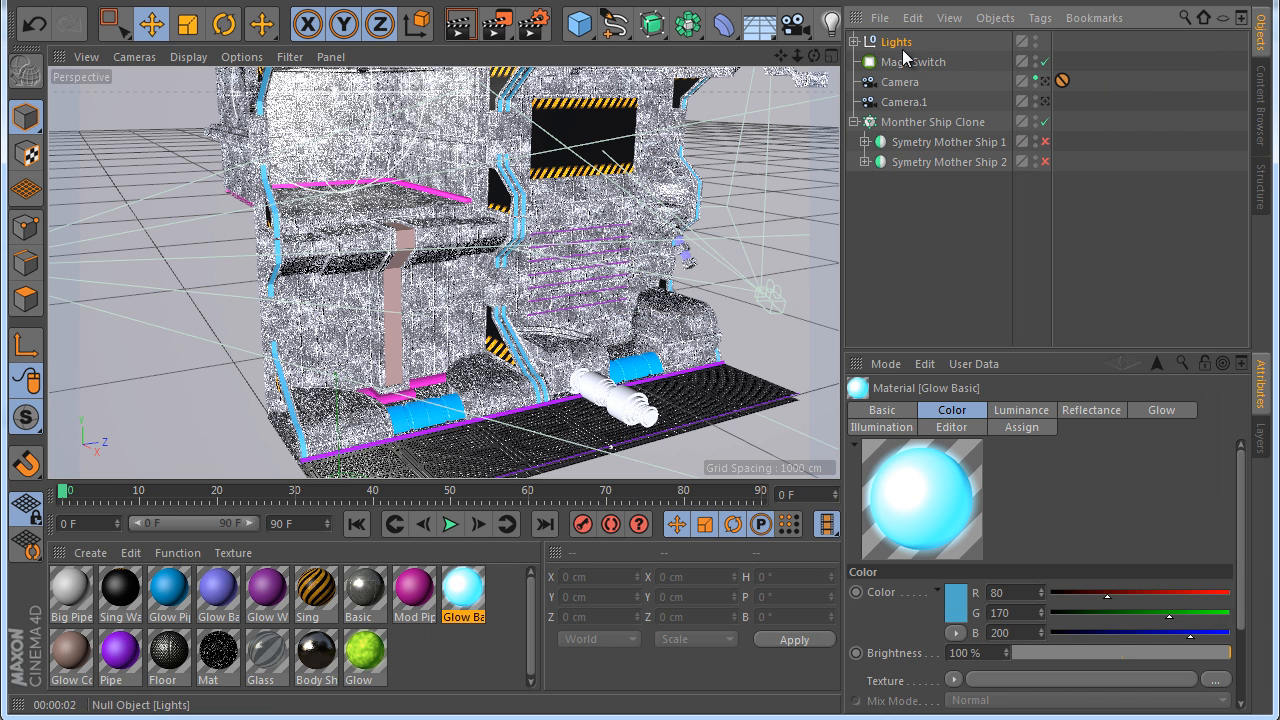
left_click(1036, 46)
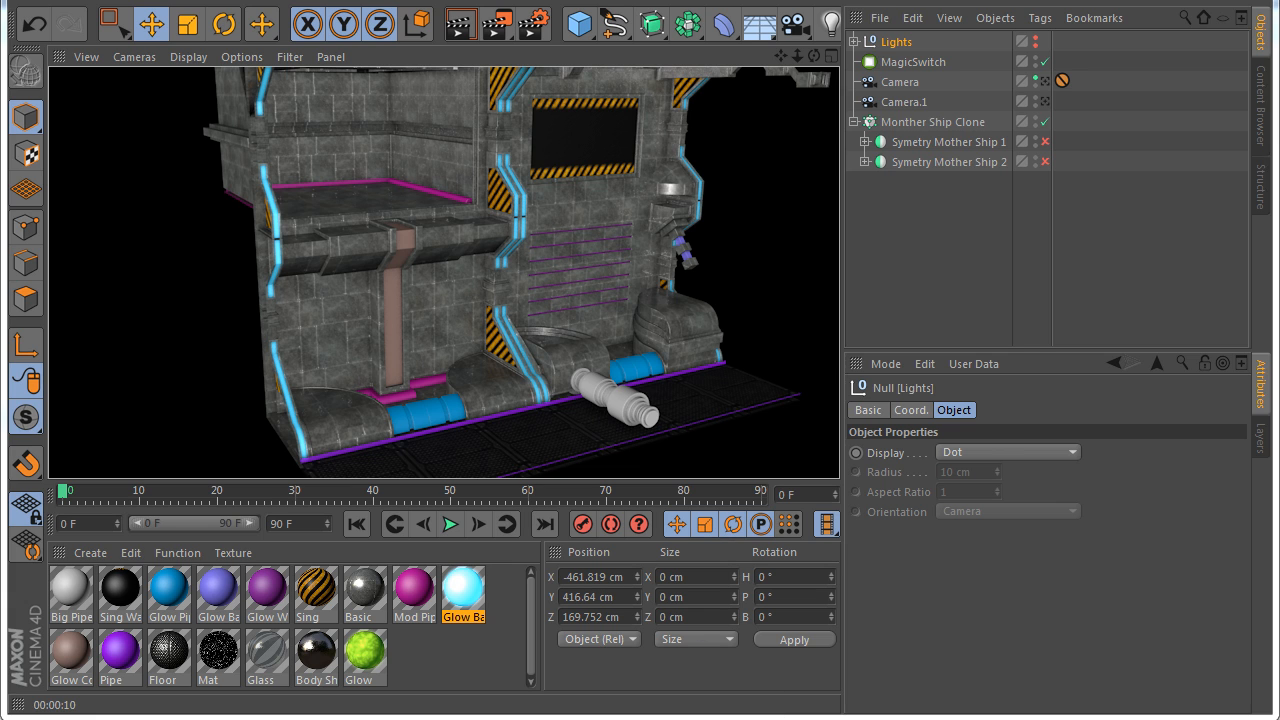
Enable Diffusion on the Glow Basic material and load a Noise shader as its texture
left_click(463, 589)
double_click(459, 600)
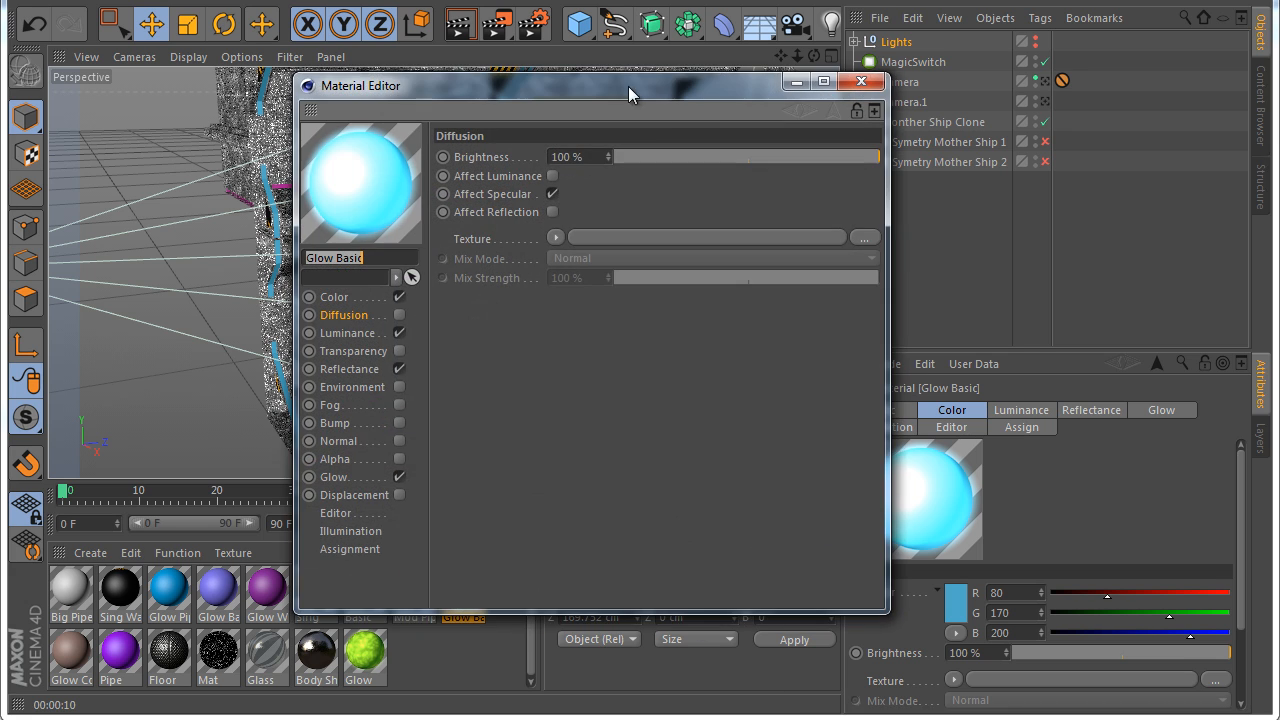
left_click_drag(420, 86, 748, 79)
left_click(732, 307)
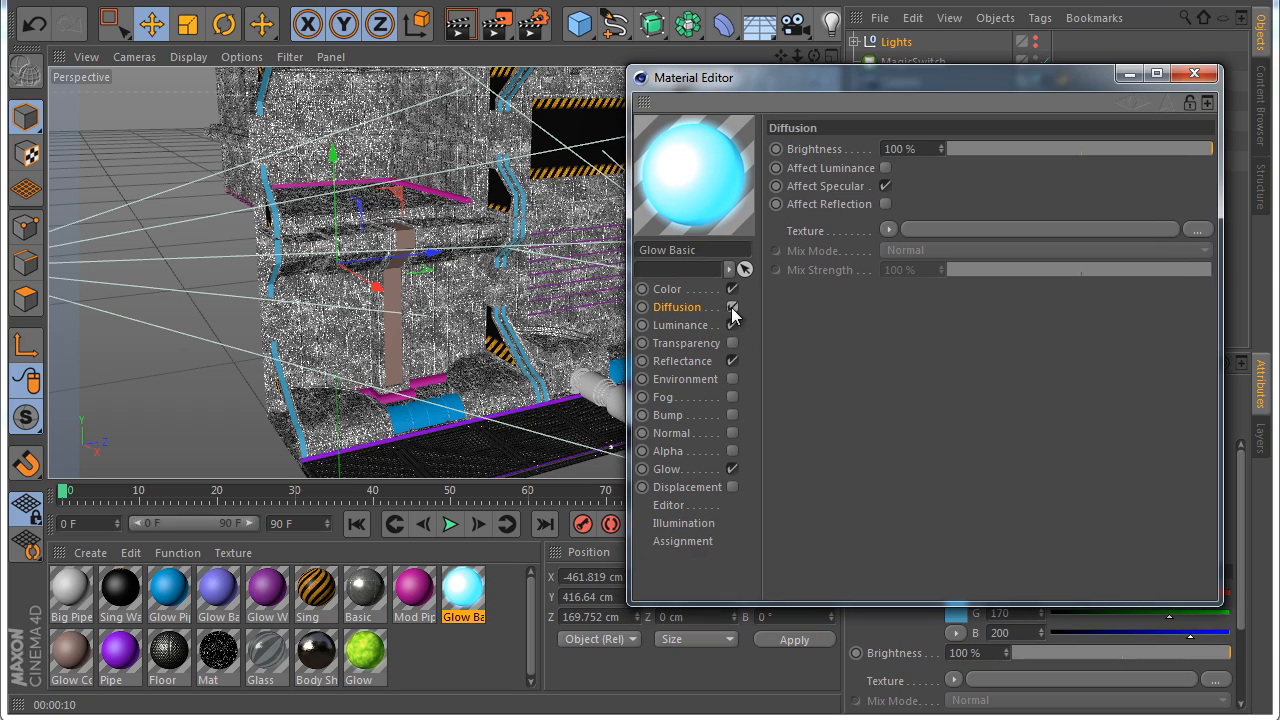
left_click(888, 230)
left_click(925, 490)
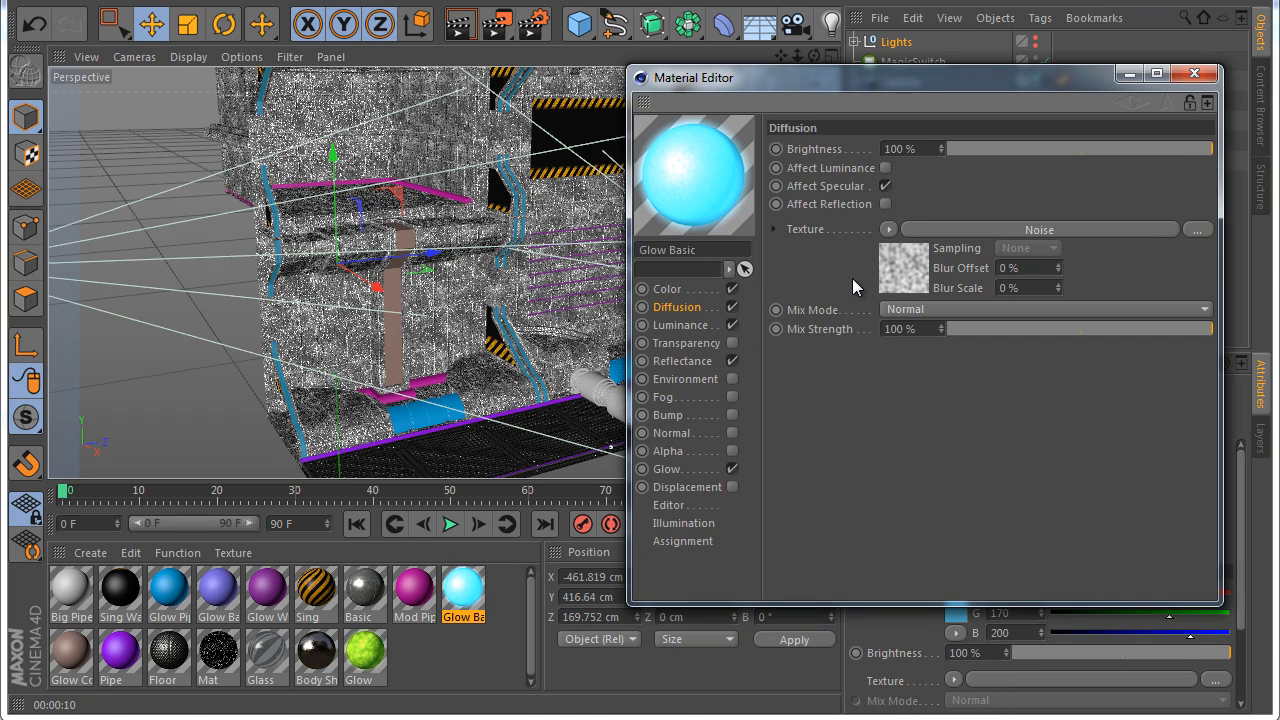
Change the noise type of the Glow Basic material's diffusion Noise shader to Poxo
scroll(537, 367, "up", 3)
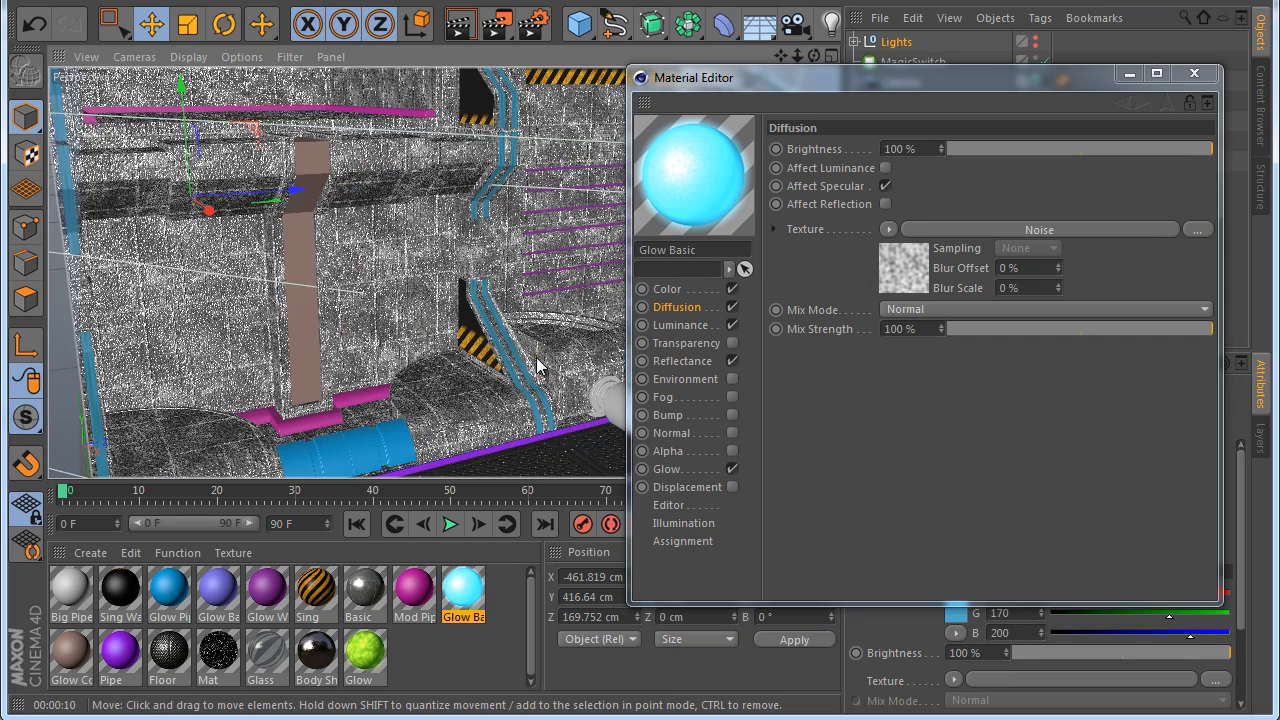
scroll(537, 367, "up", 2)
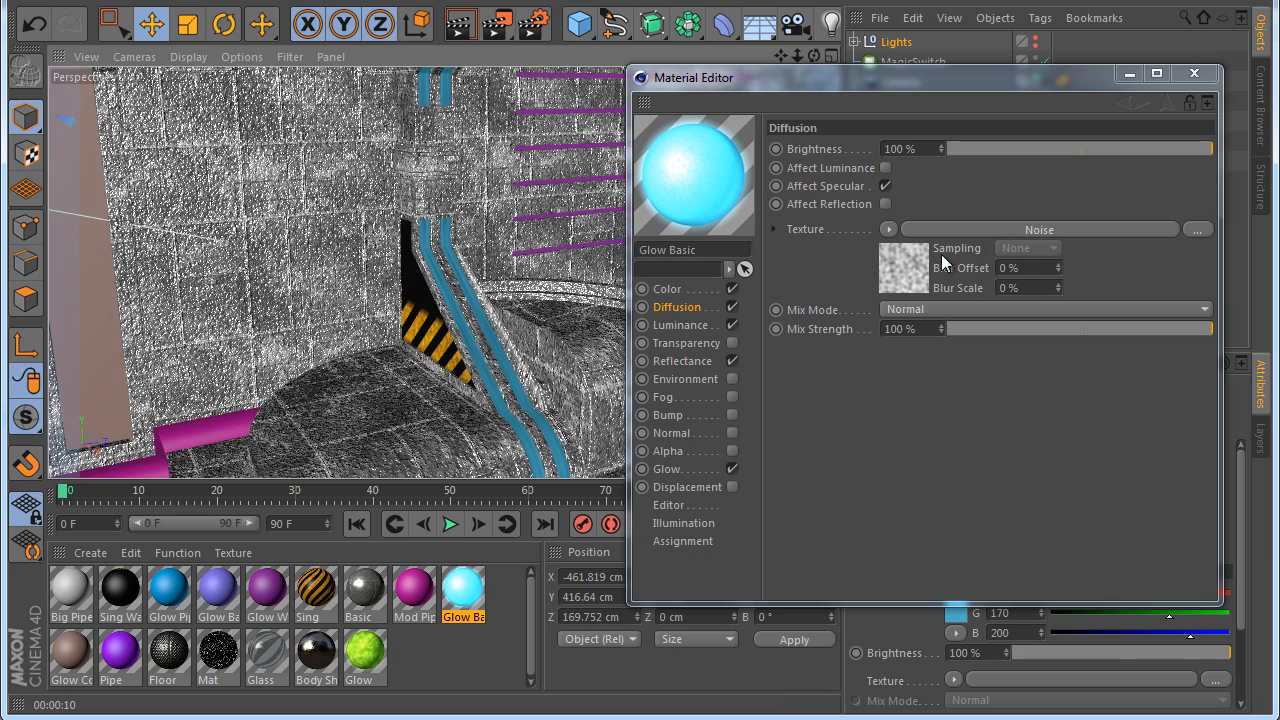
left_click_drag(842, 89, 828, 113)
left_click_drag(814, 56, 640, 413)
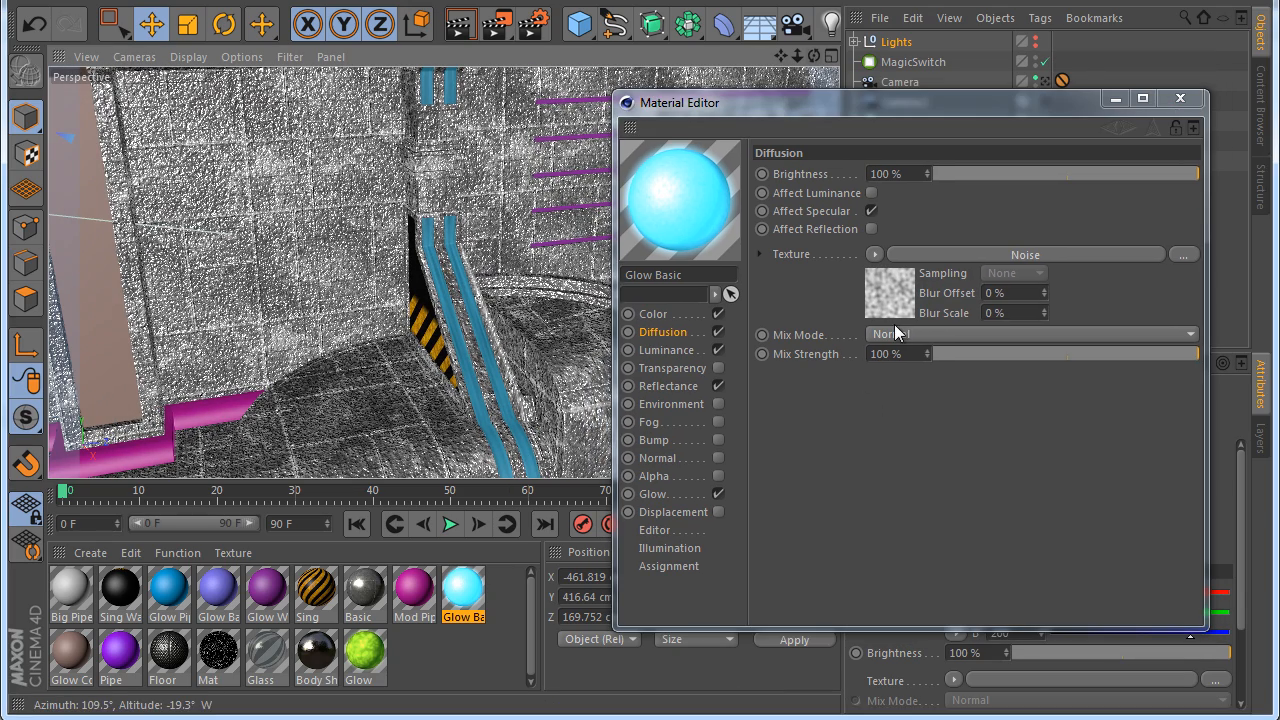
left_click(893, 303)
left_click(900, 368)
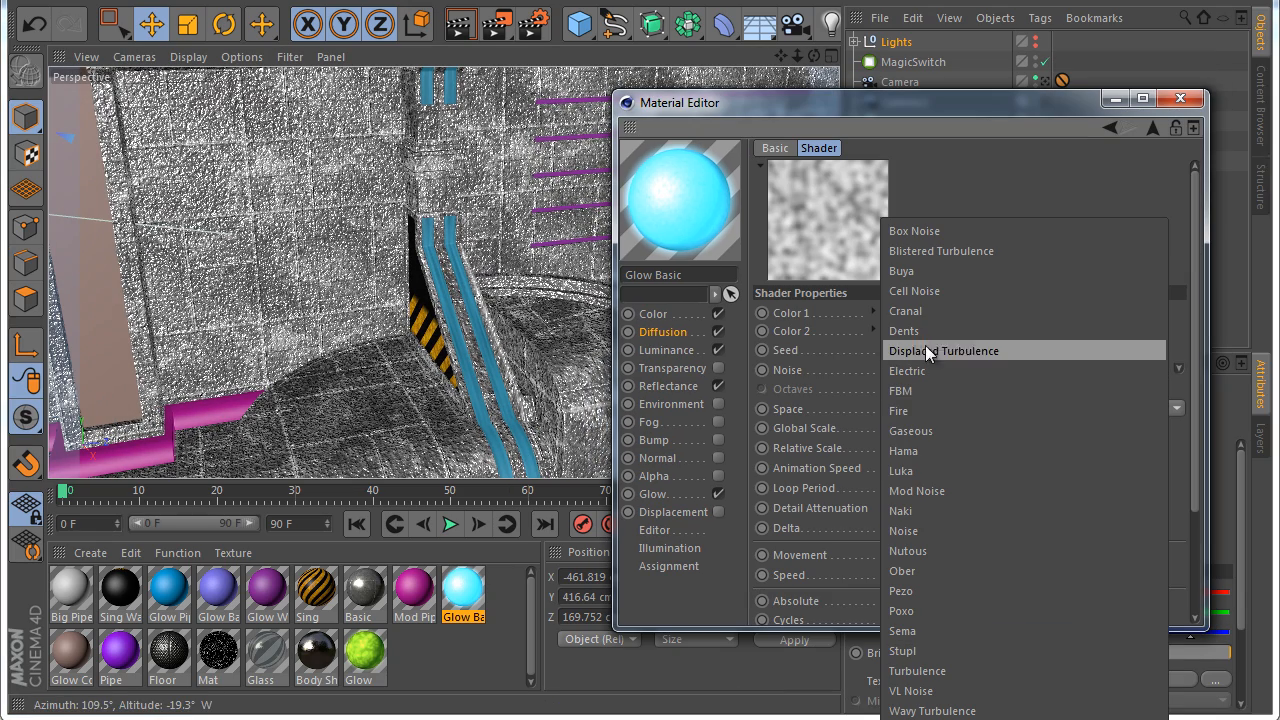
left_click(925, 609)
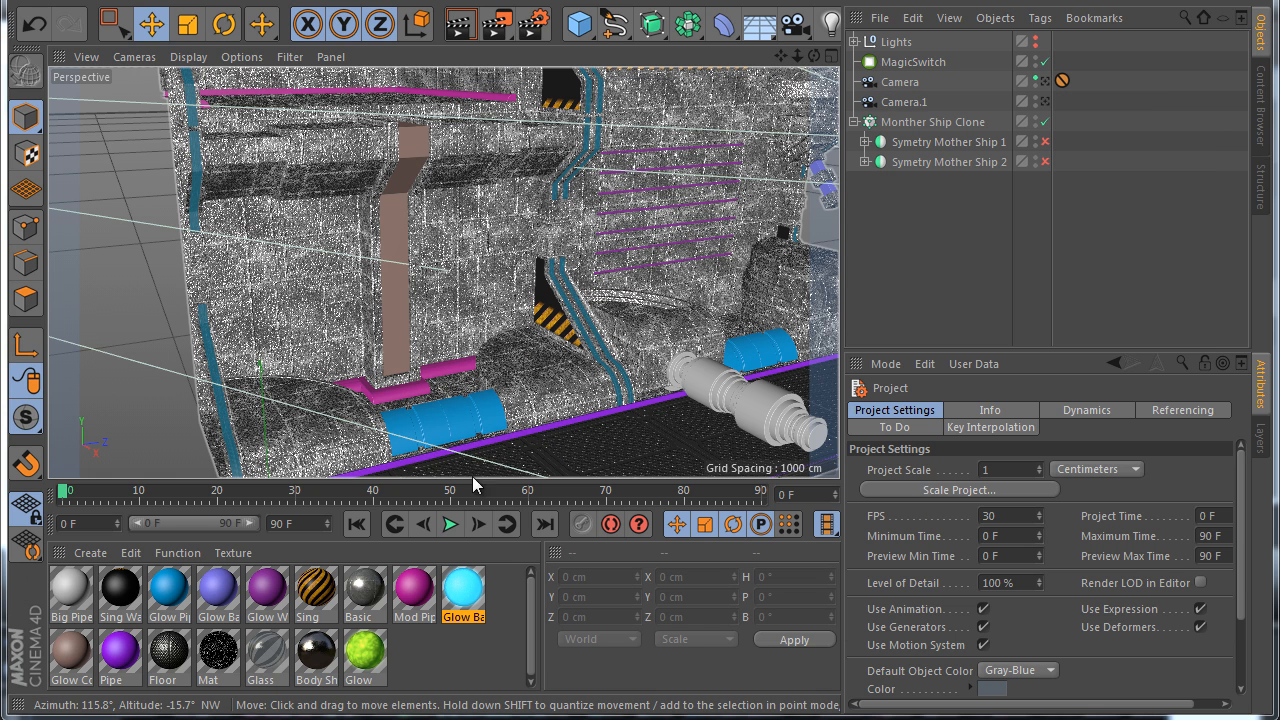
Replace the purple Glow Wall Line material with the Glow Basic material
left_click(465, 598)
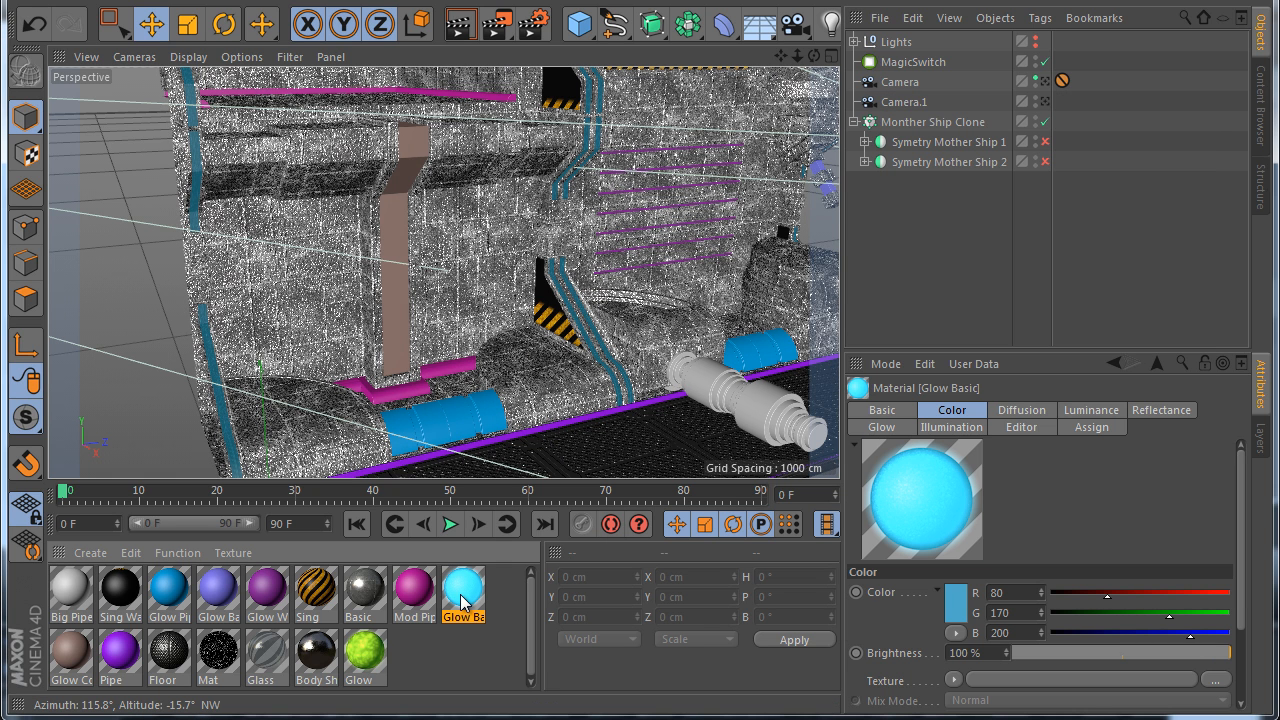
left_click_drag(465, 598, 270, 598)
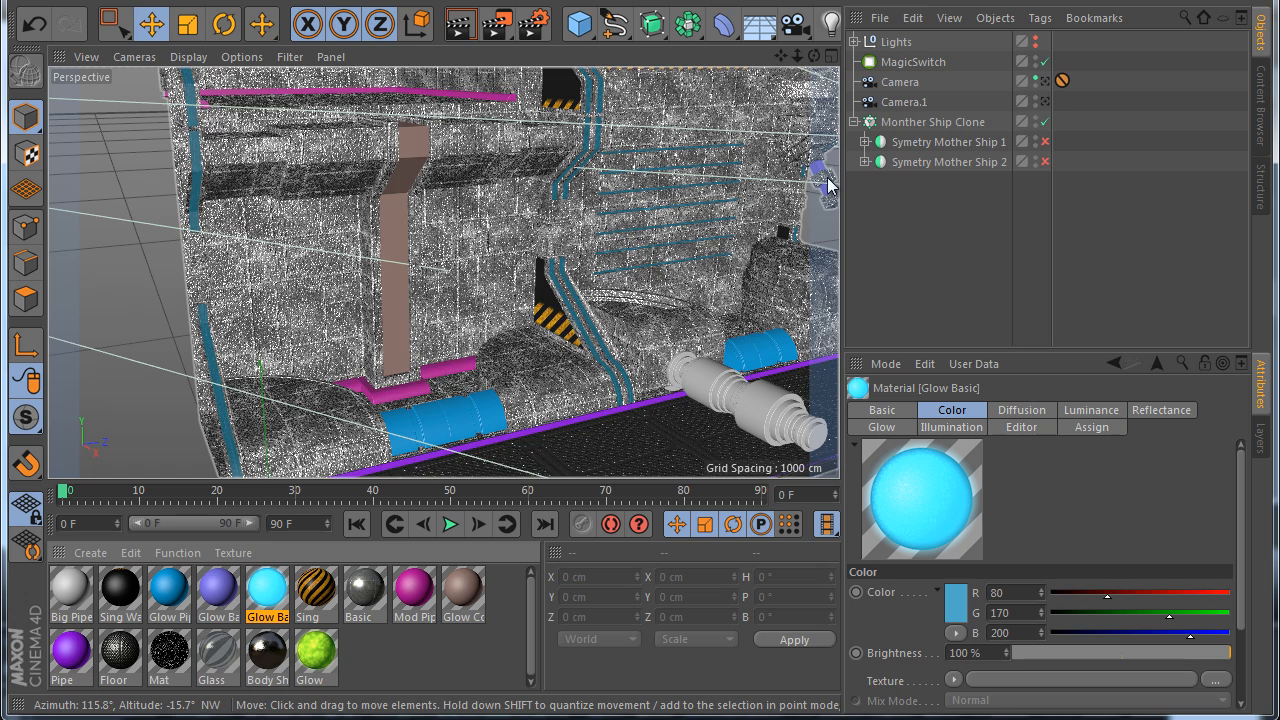
Replace the lilac Glow Basic and brown Glow Colum materials with the cyan Glow Basic material, and the Glow Pipe material with a copy of it
left_click_drag(278, 598, 228, 597, "alt")
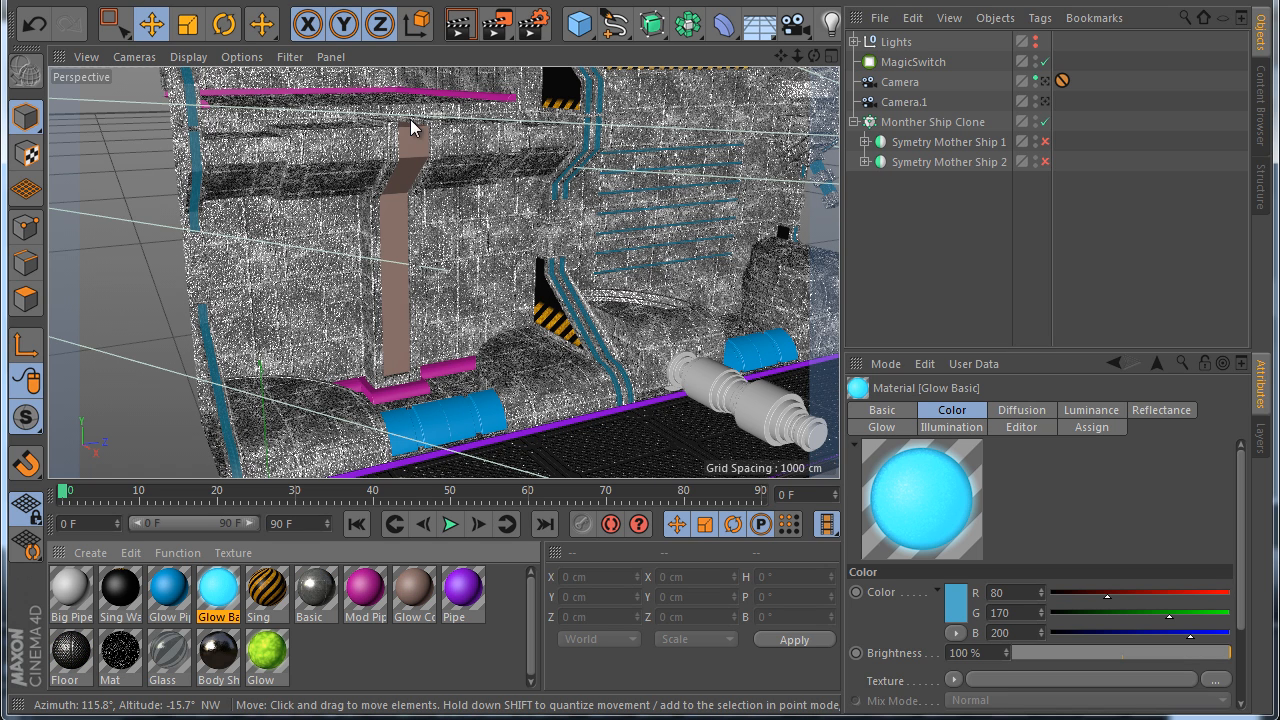
left_click_drag(226, 598, 415, 595, "alt")
left_click_drag(420, 268, 403, 212)
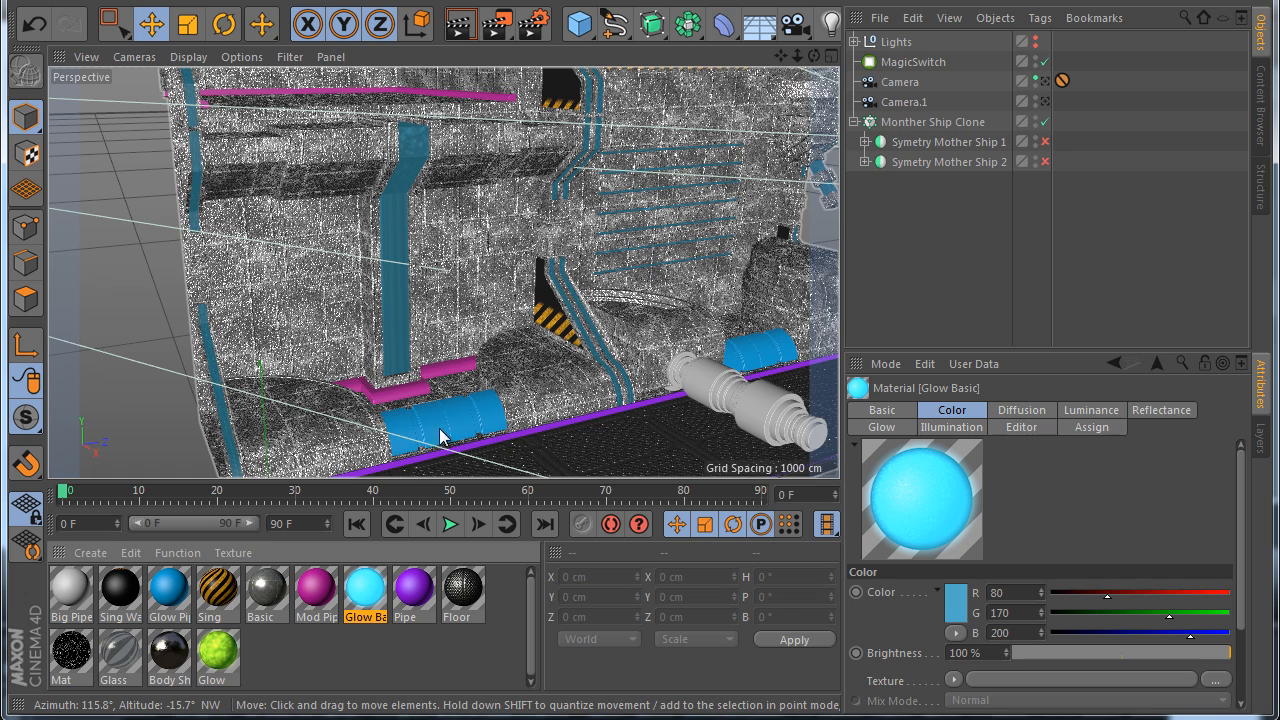
left_click_drag(362, 592, 182, 576)
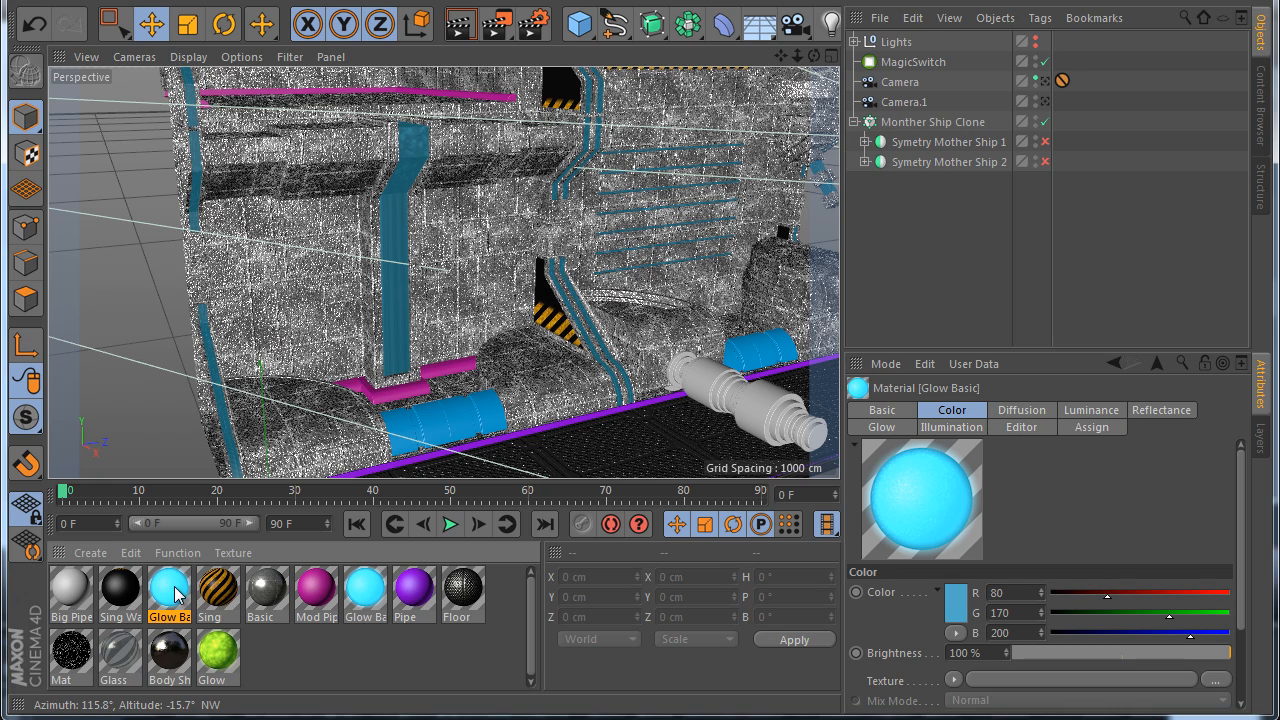
Enable Transparency on the Glow Basic copy used for the pipes, with refraction 1.6 and brightness 95%
double_click(172, 590)
left_click_drag(476, 92, 804, 119)
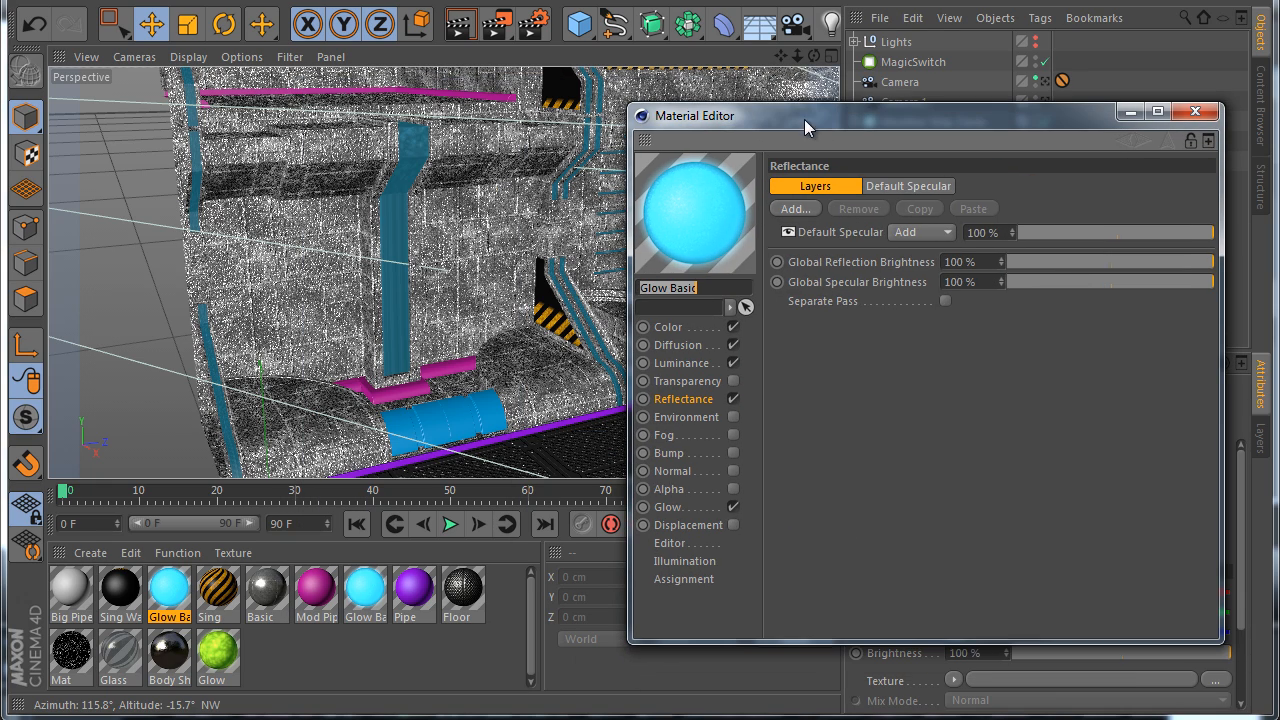
left_click(732, 380)
left_click(919, 286)
left_click(946, 266)
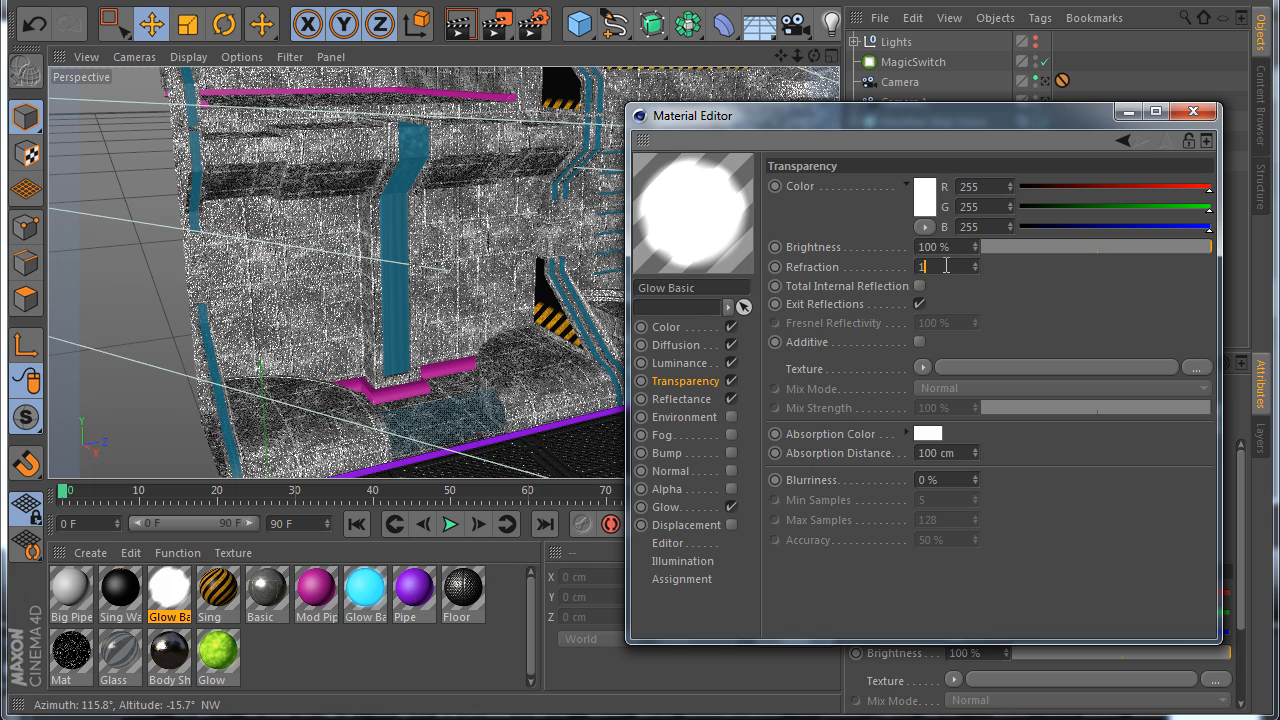
type("1.6")
key("Return")
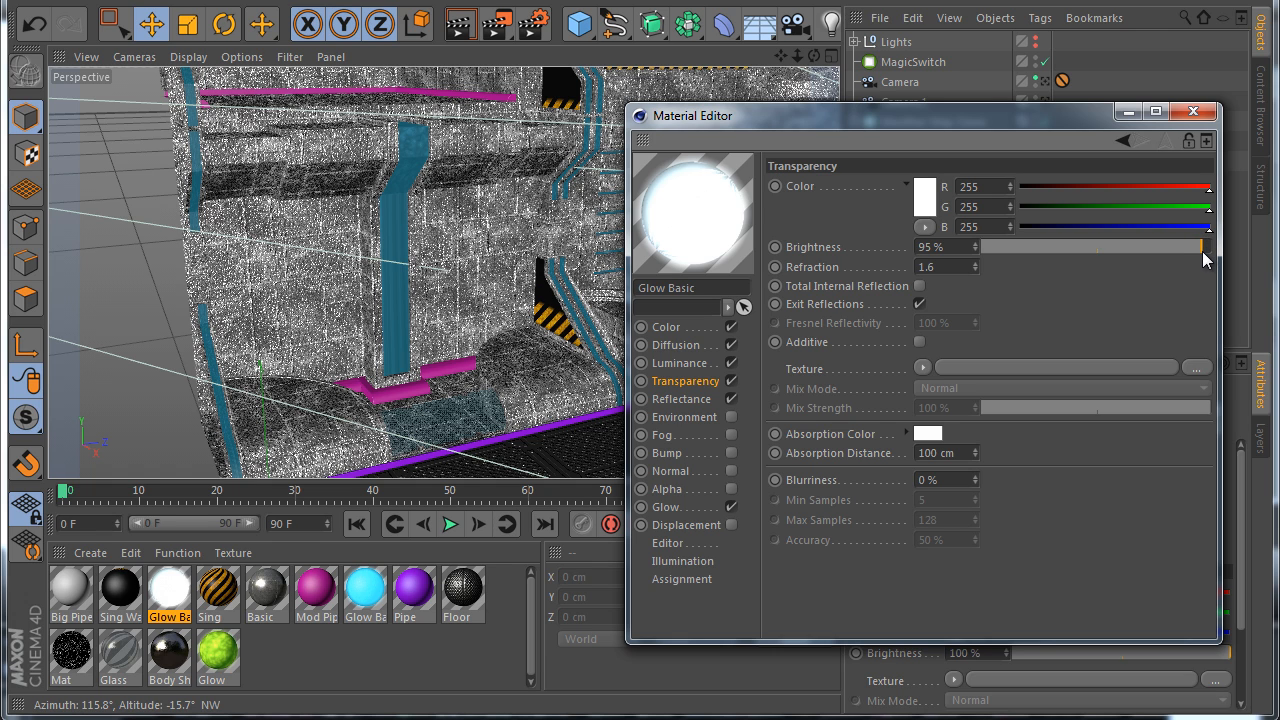
Set the pipe glow material's inner and outer glow strength to 400% and radius to 15 cm, and render the view
left_click_drag(712, 116, 539, 121)
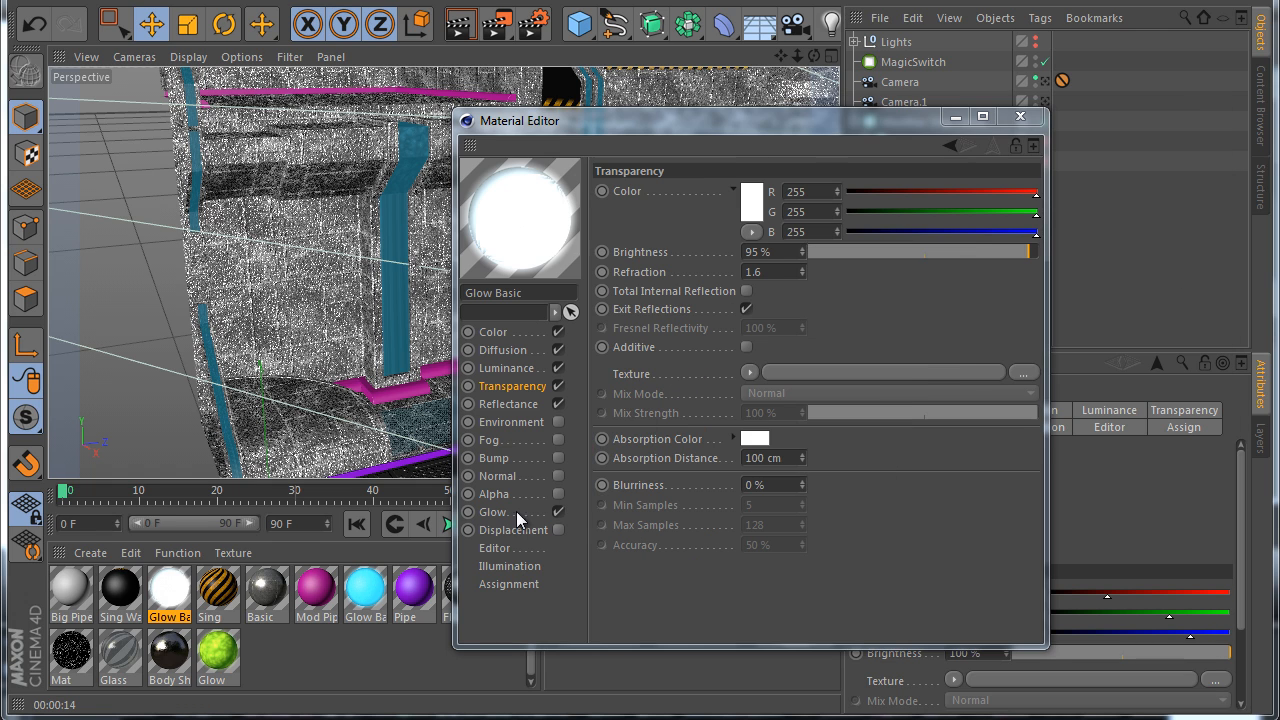
left_click(493, 512)
double_click(762, 229)
type("400")
key("Tab")
type("400")
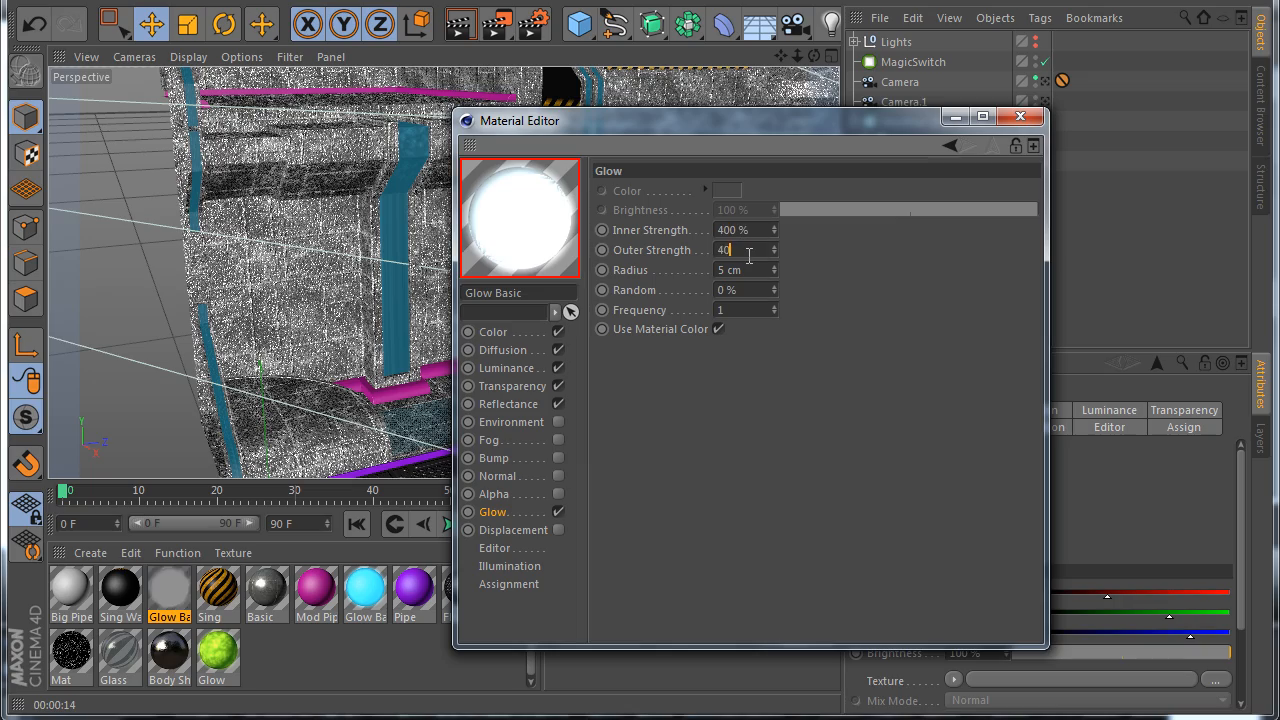
key("Tab")
type("15")
key("Return")
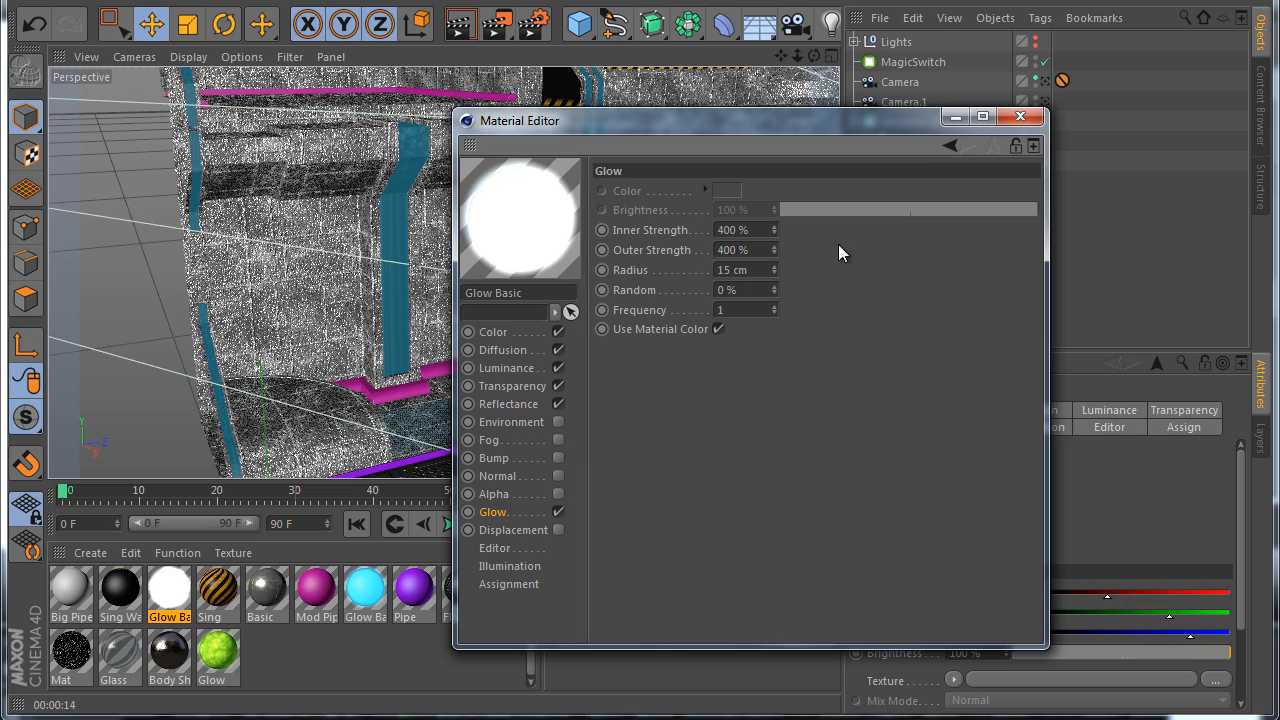
left_click(1021, 117)
left_click_drag(797, 56, 632, 414)
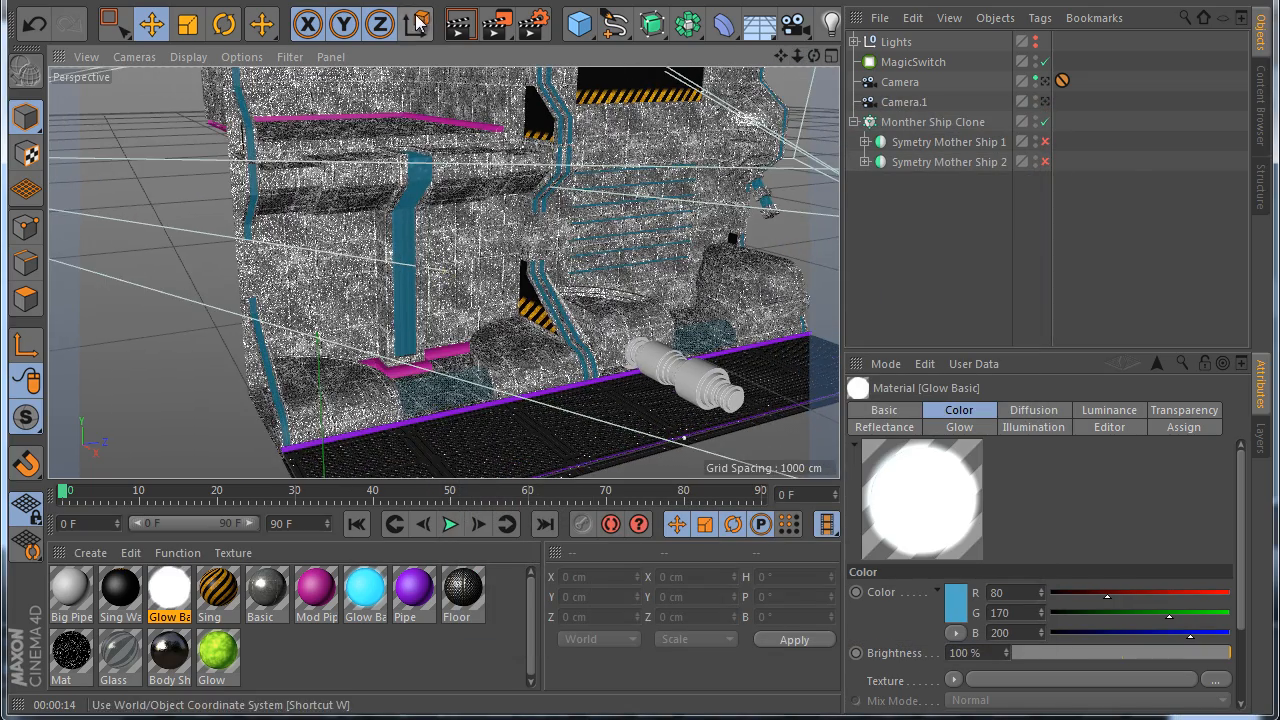
left_click(459, 24)
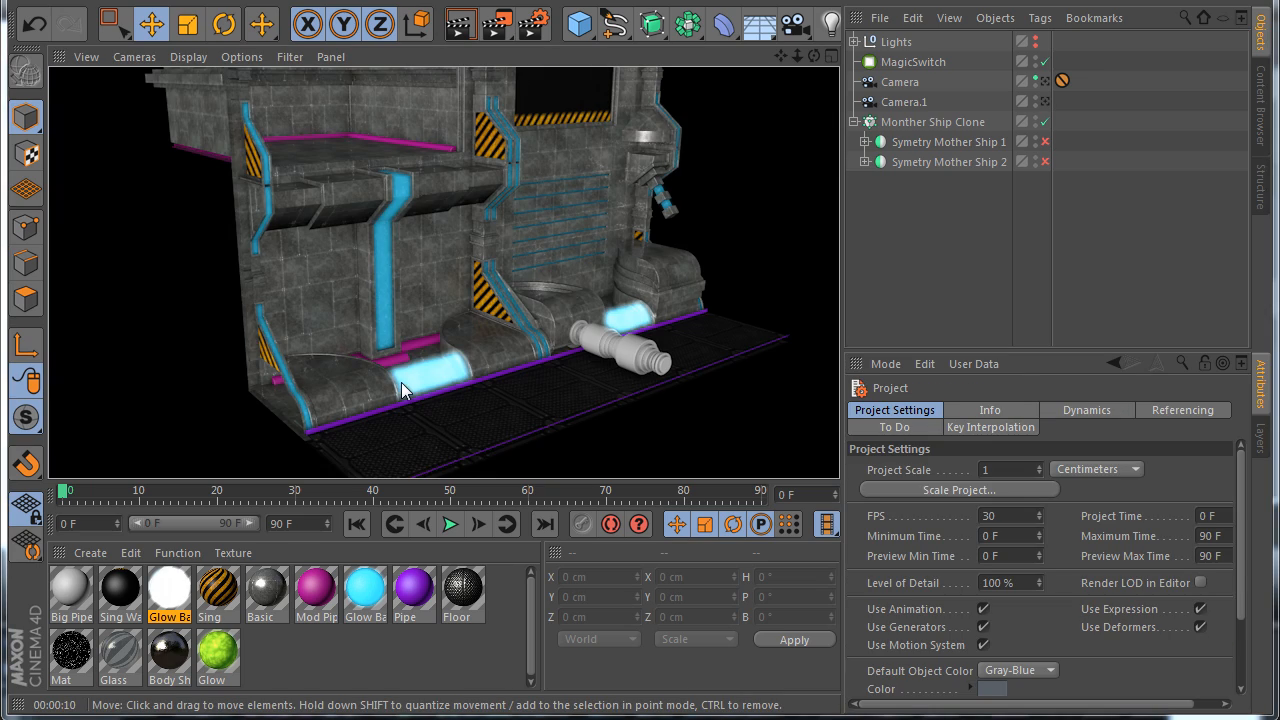
Set the pipe glow material's transparency brightness to 90%, enable Total Internal Reflection, and render from different angles
double_click(169, 590)
left_click_drag(546, 94, 830, 83)
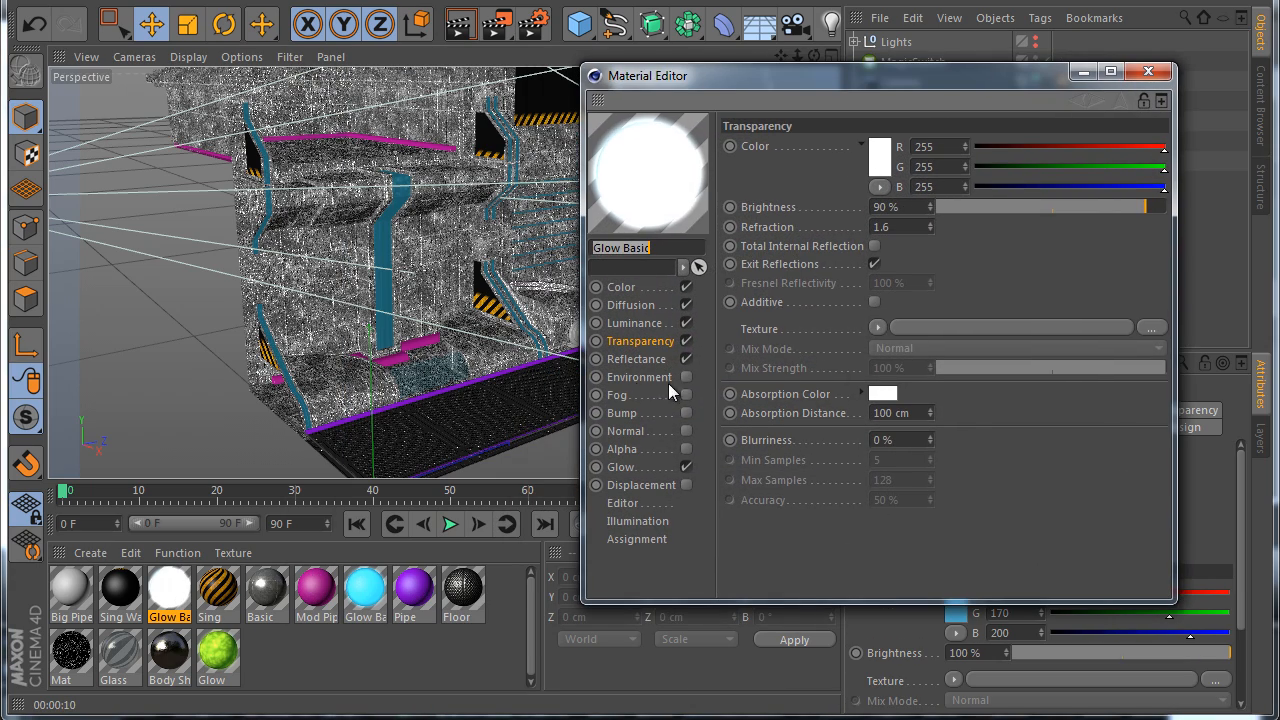
left_click(875, 245)
left_click(458, 32)
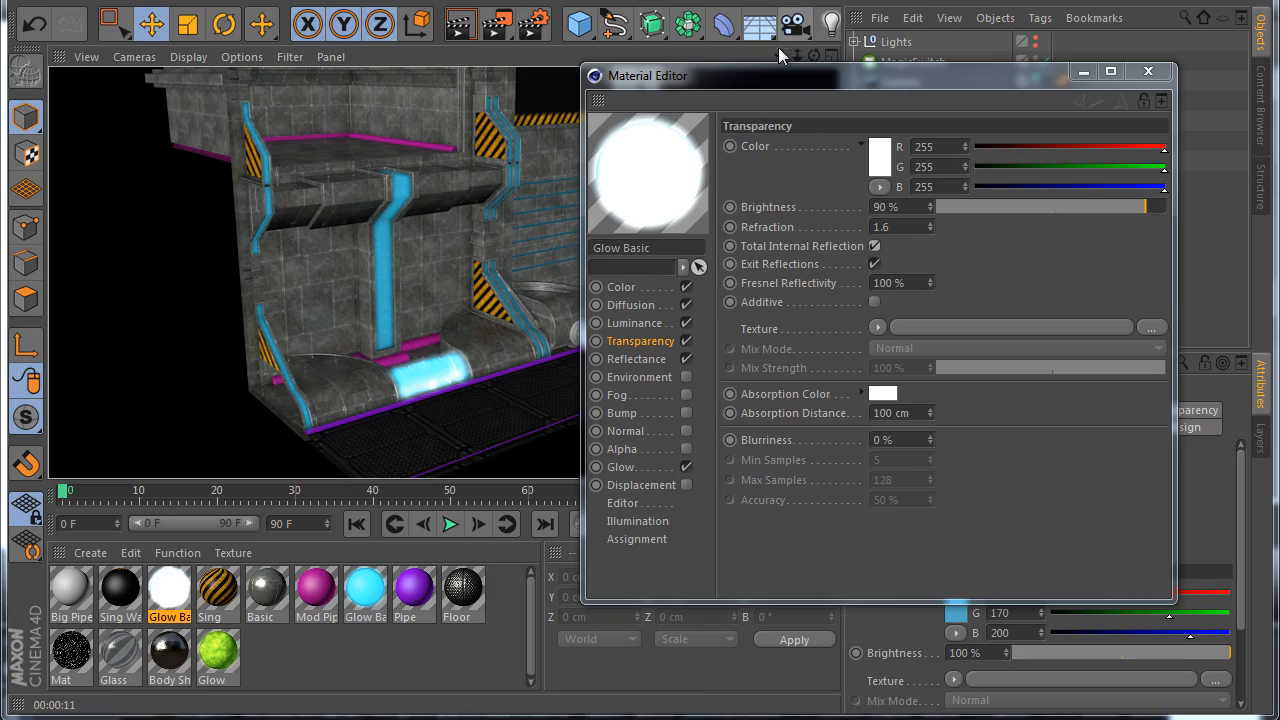
left_click_drag(814, 55, 650, 408)
left_click(461, 25)
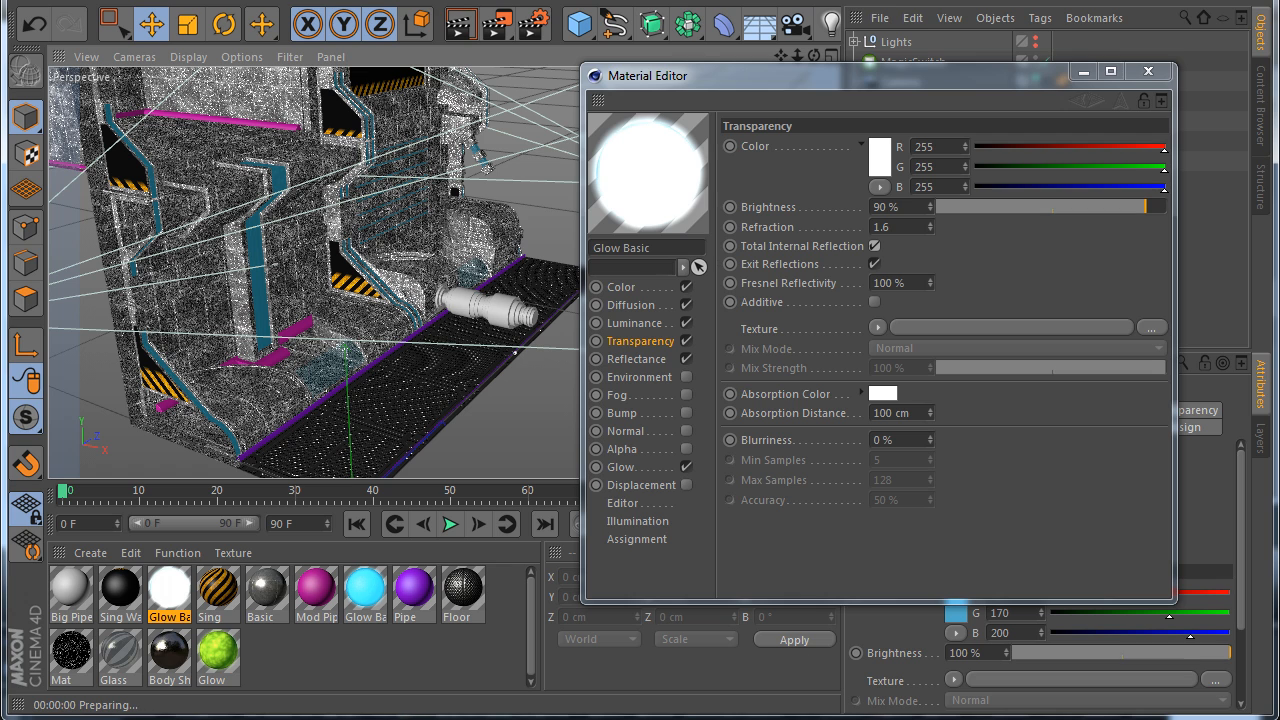
Turn off the pipe glow material's Reflectance, darken its luminance color to R 6, G 56, B 65, and render
key("ctrl+z")
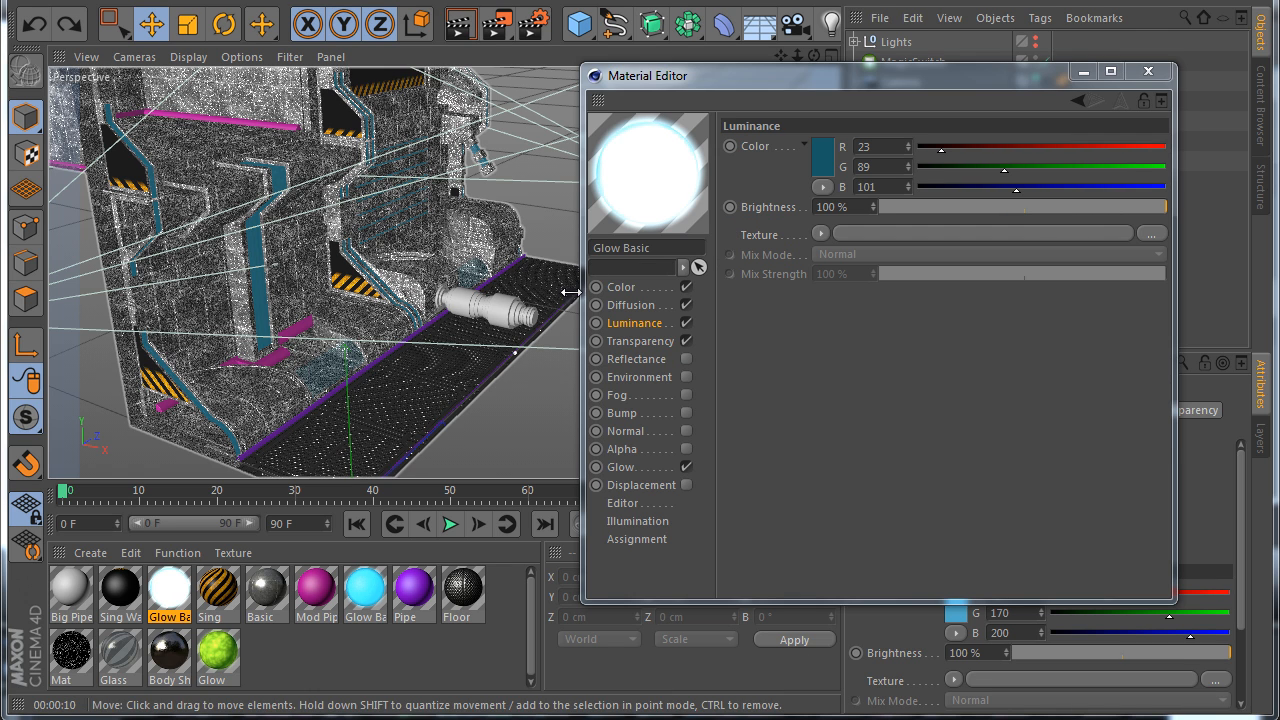
left_click(819, 186)
left_click(825, 163)
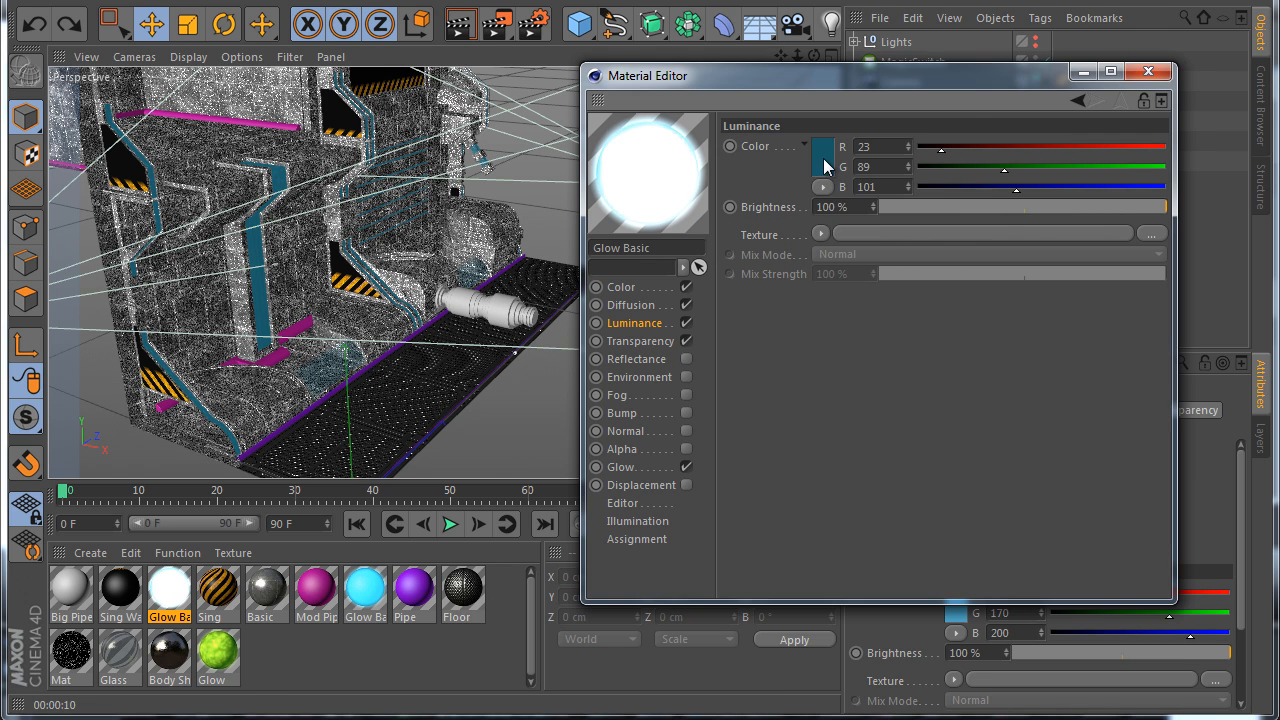
left_click(825, 163)
left_click(811, 153)
left_click_drag(811, 154, 821, 166)
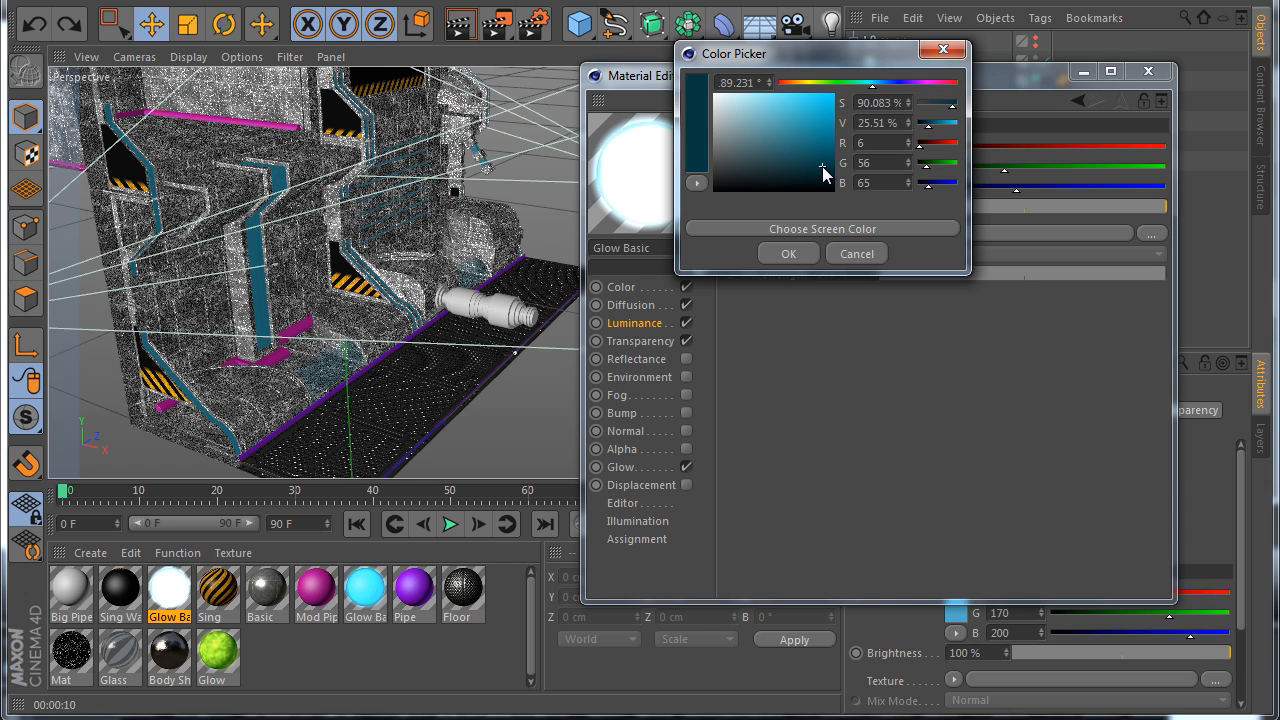
left_click(772, 254)
left_click(462, 25)
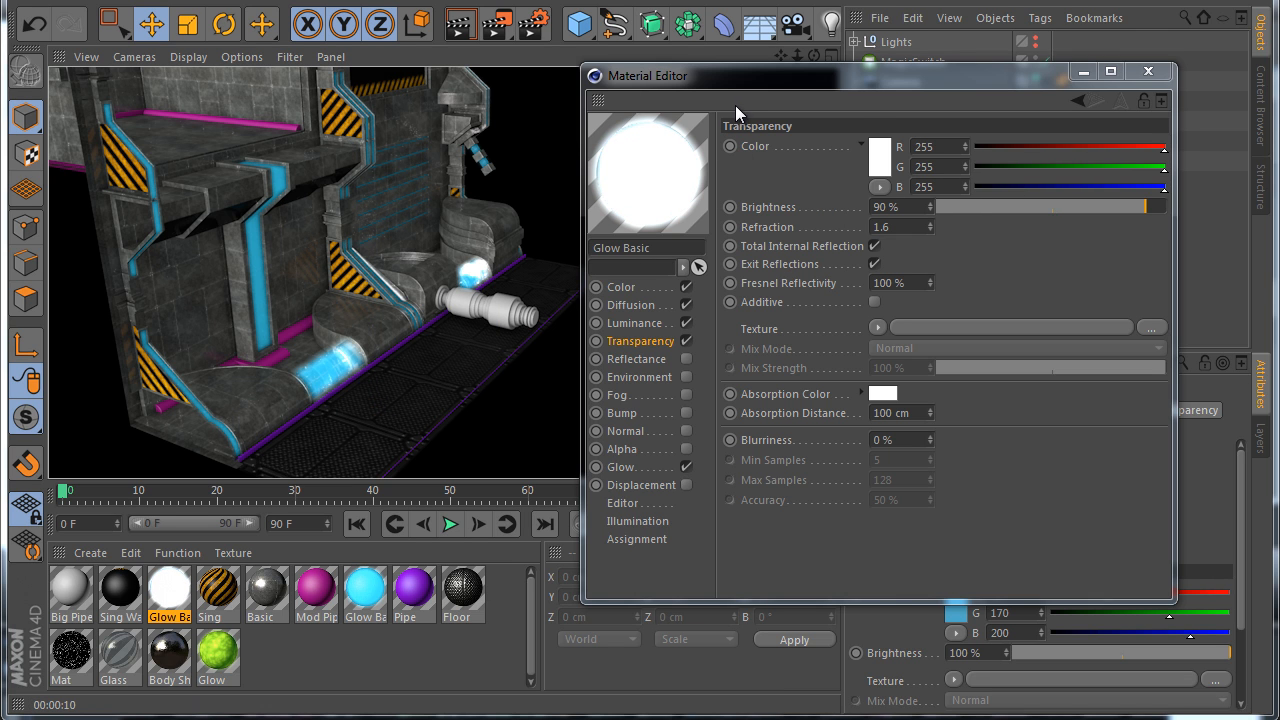
Replace the magenta Mod Pipe material with the purple Pipe material
left_click_drag(740, 87, 760, 126)
mouse_move(813, 56)
left_mouse_down()
mouse_move(665, 404)
mouse_move(788, 56)
mouse_move(636, 414)
mouse_move(805, 51)
mouse_move(785, 49)
mouse_move(810, 47)
left_mouse_up()
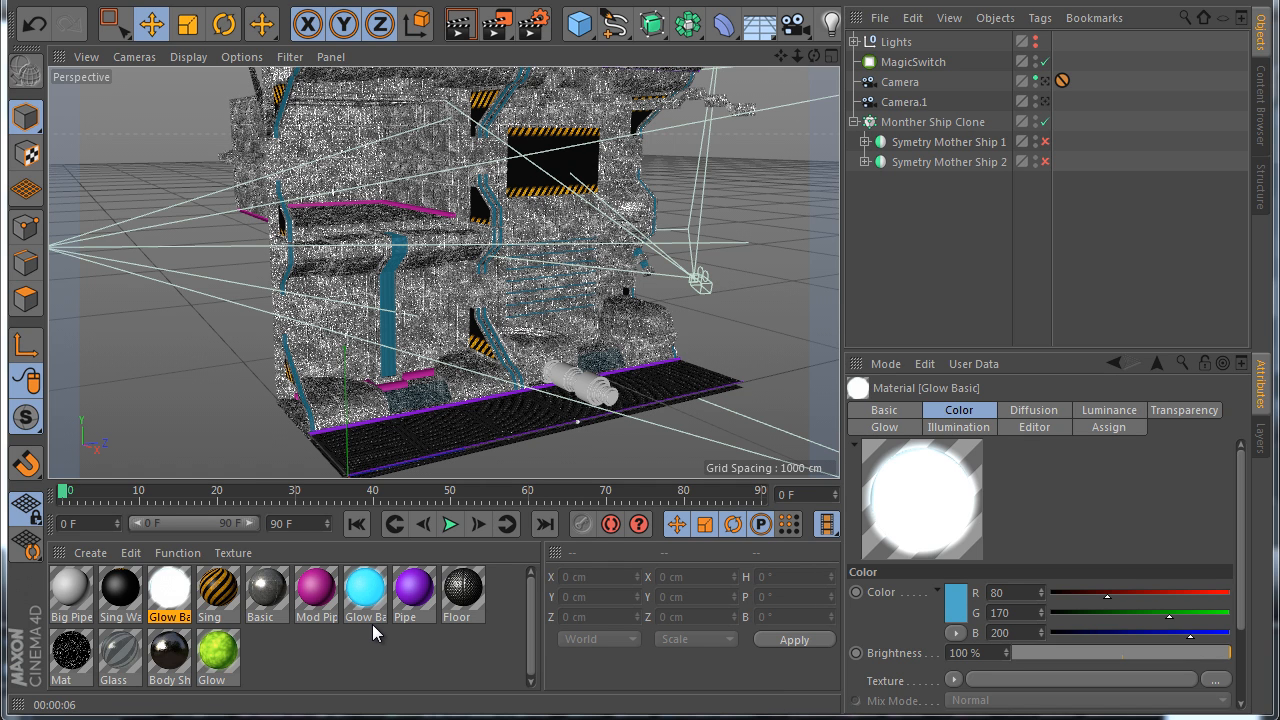
left_click(416, 598)
left_click_drag(420, 598, 332, 606)
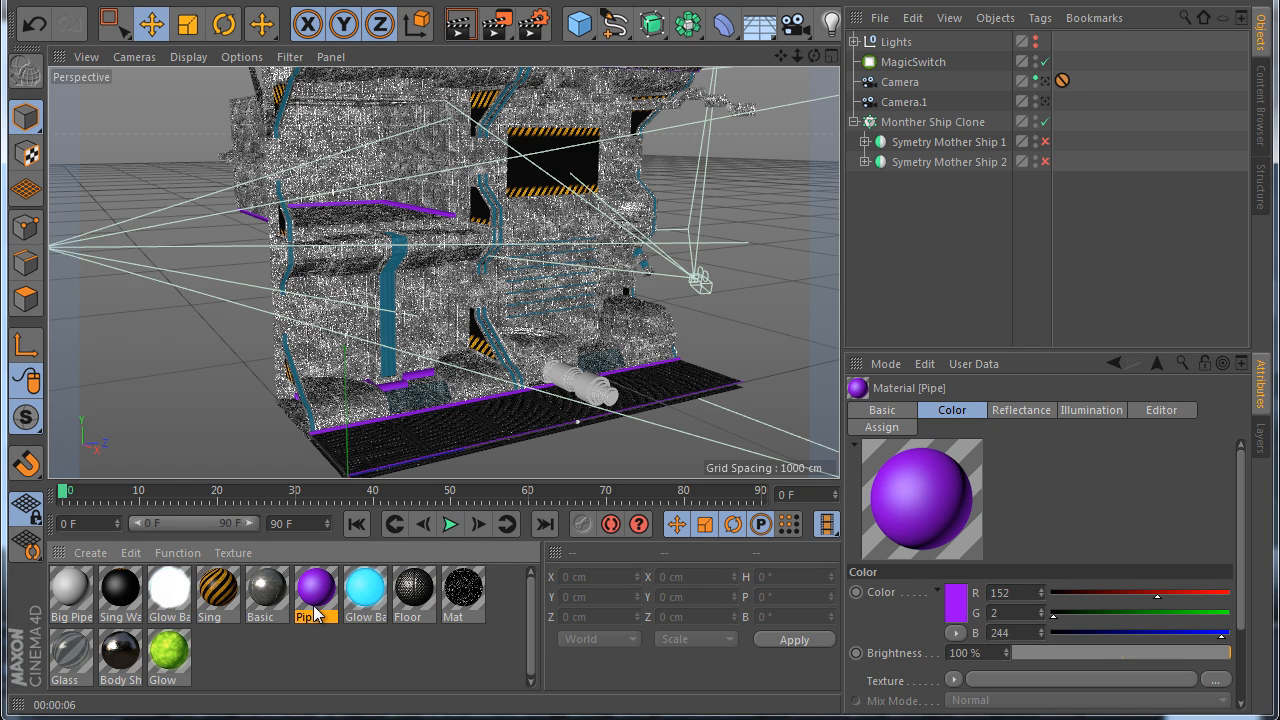
Duplicate the Basic metal material and replace the purple Pipe material with the copy
left_click(265, 593)
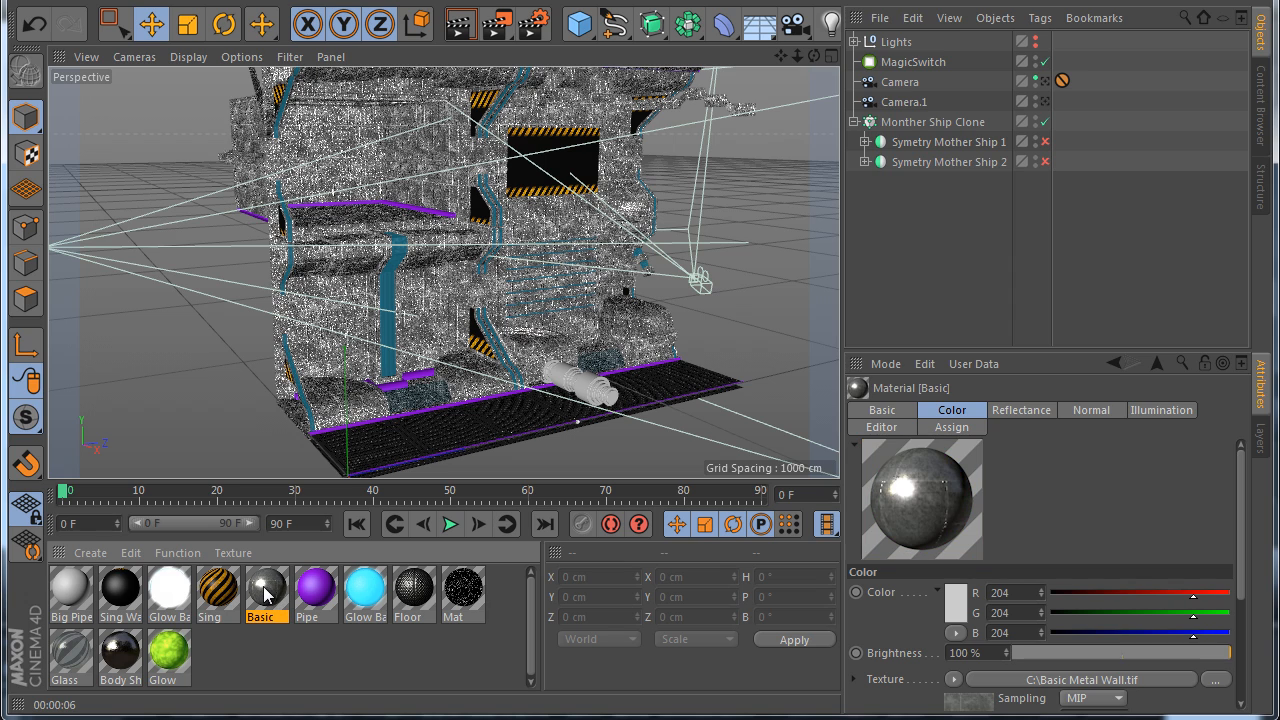
left_click_drag(265, 593, 318, 598, "ctrl")
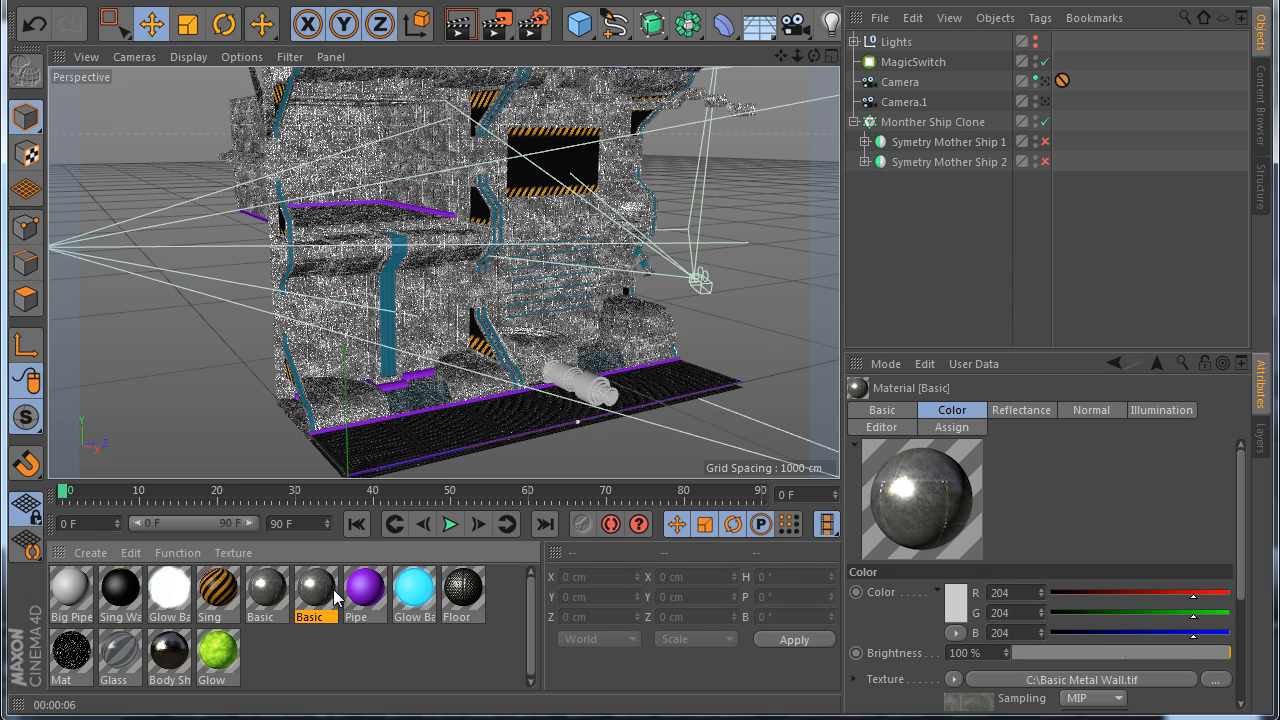
left_click_drag(325, 596, 364, 596)
key("ctrl+z")
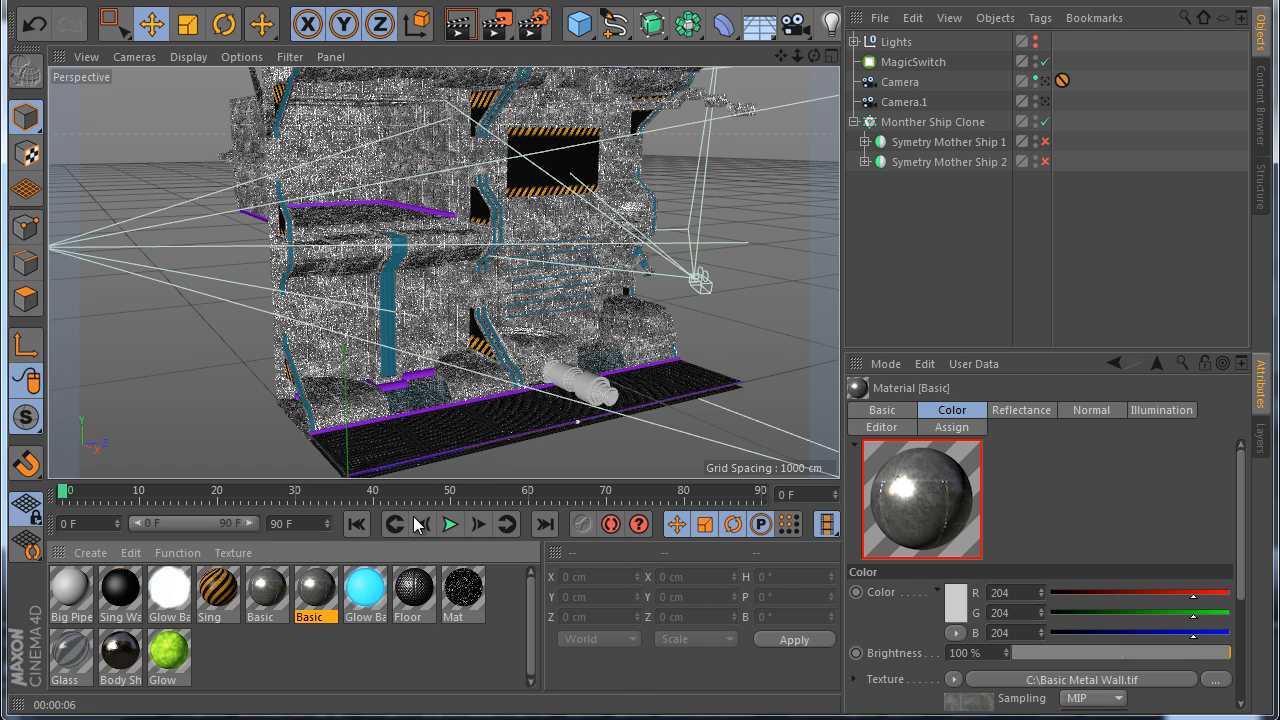
Turn off the Normal channel of the copied Basic material
double_click(318, 592)
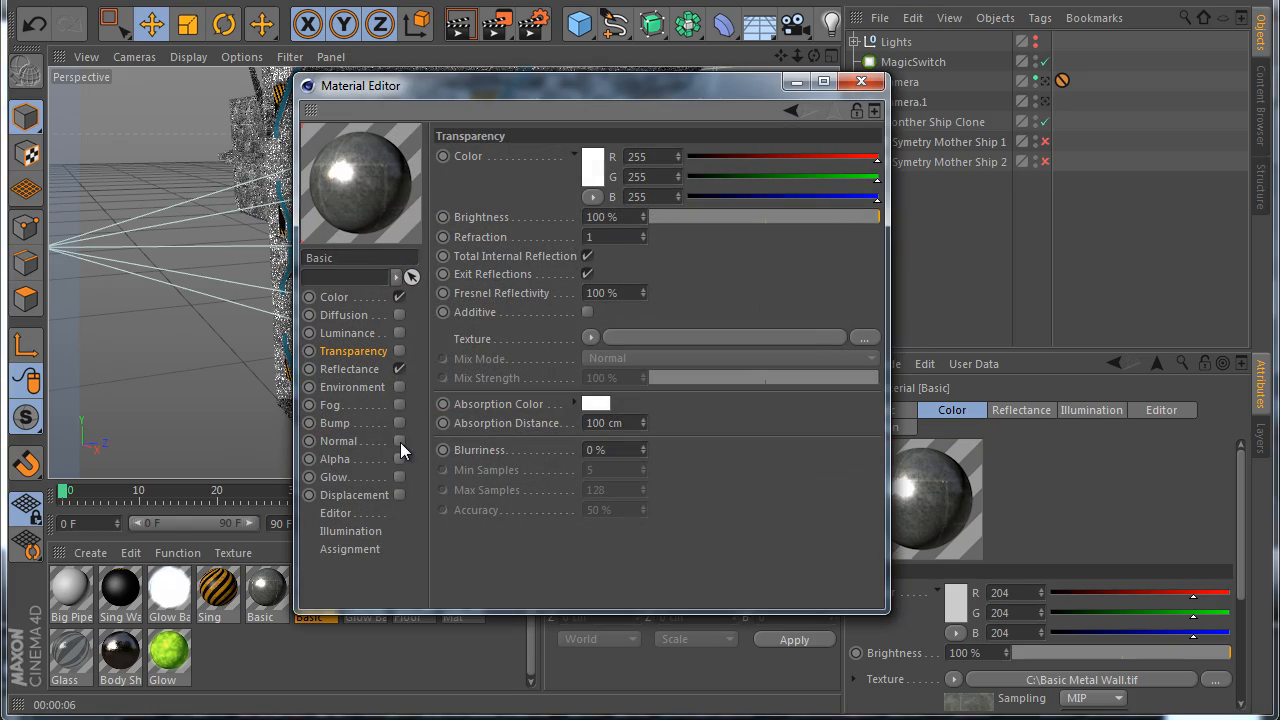
left_click(863, 83)
left_click_drag(400, 411, 454, 411, "alt")
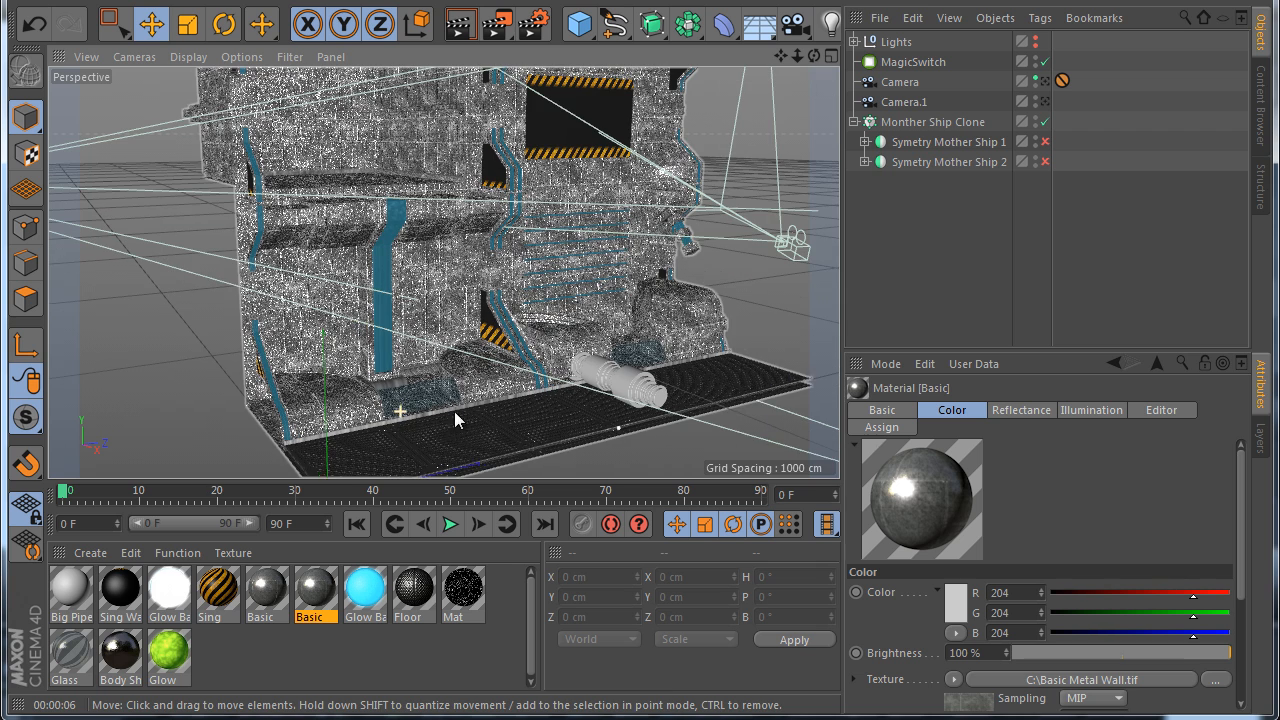
Set the projection of the Pipe texture tag under Symetry Mother Ship 2 to Cubic
left_click(865, 161)
scroll(866, 166, "down", 1)
left_click(1103, 178)
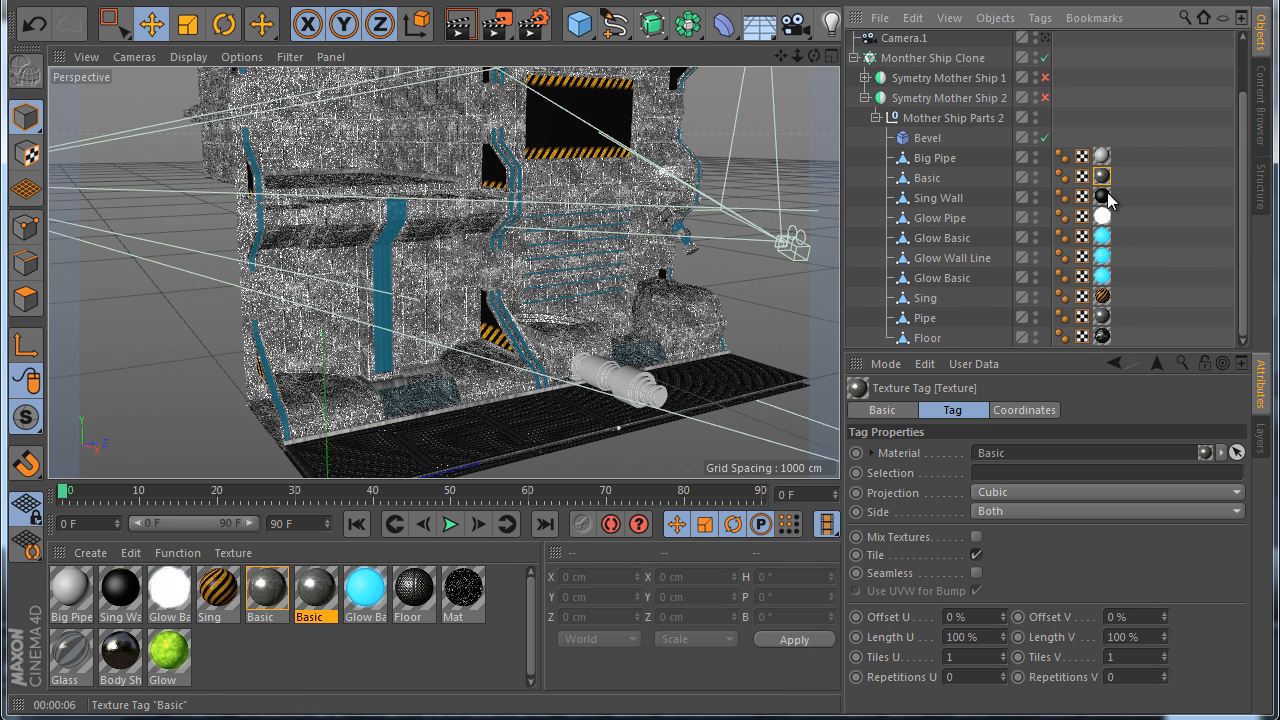
left_click(1102, 316)
left_click(1040, 573)
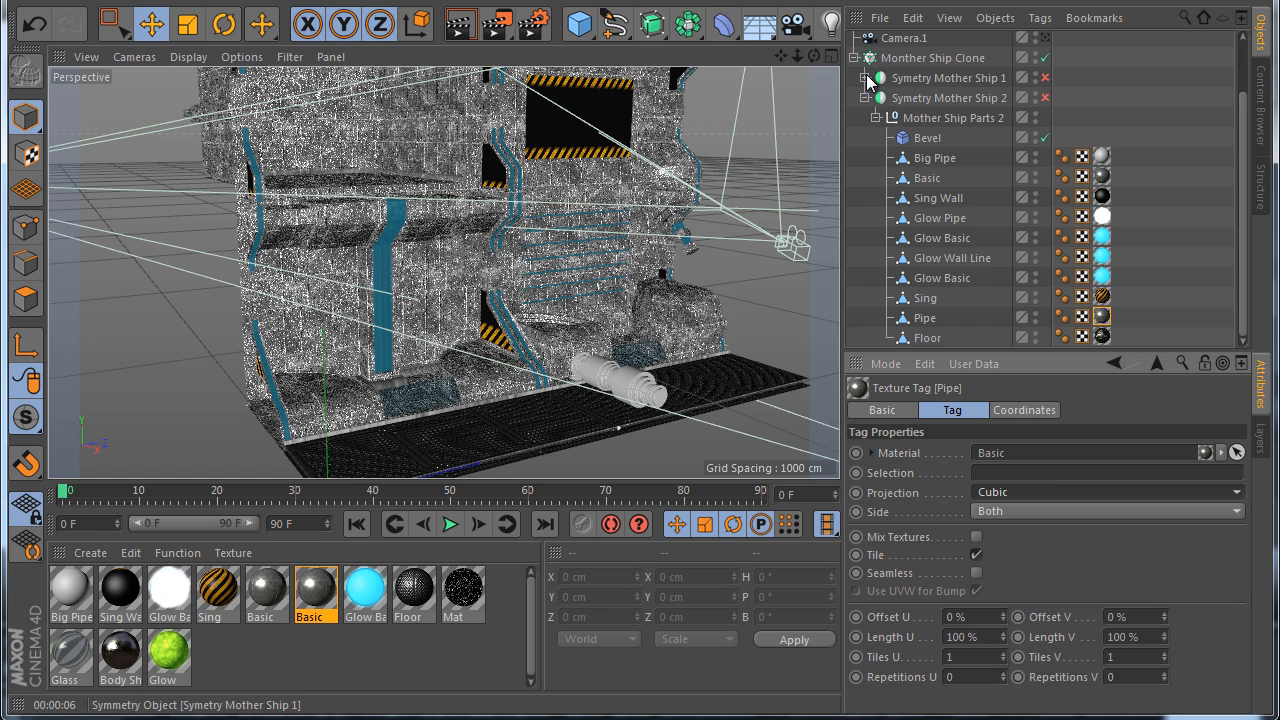
left_click(865, 98)
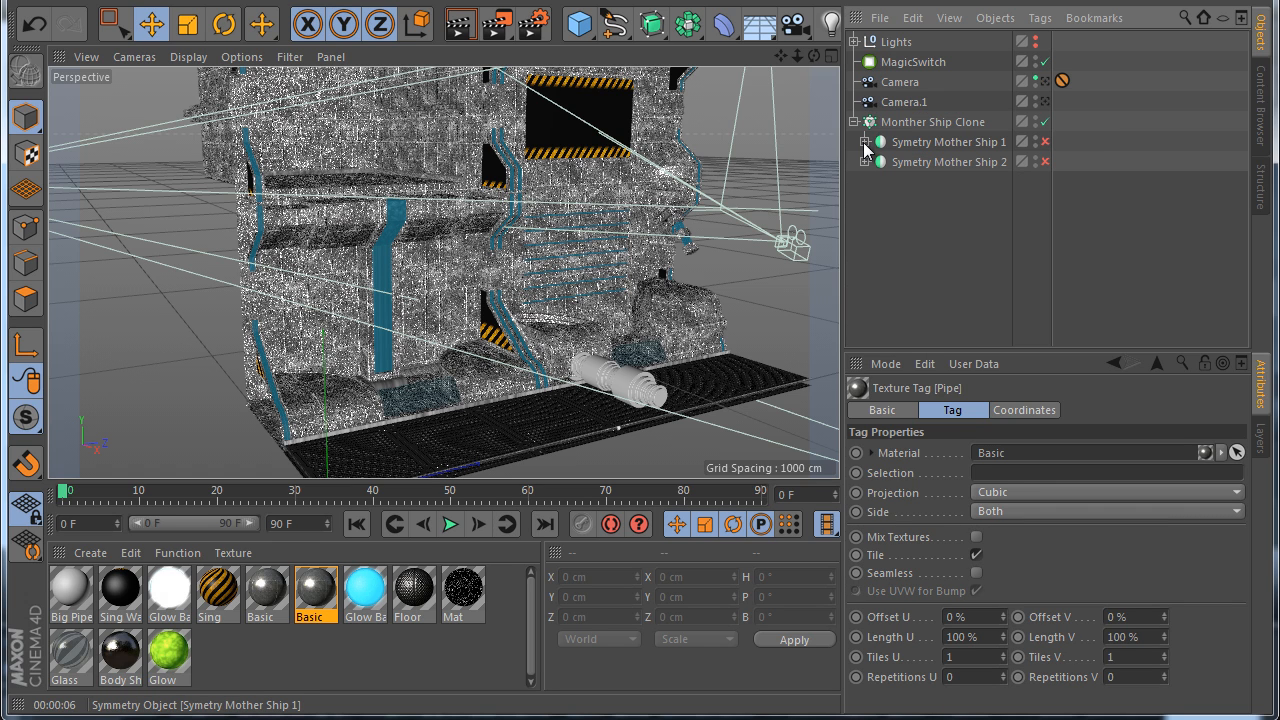
Set the projection of the Mod Pipe and Pipe texture tags under Symetry Mother Ship 1 to Cubic, and render a closer view
left_click(865, 141)
scroll(1120, 198, "down", 2)
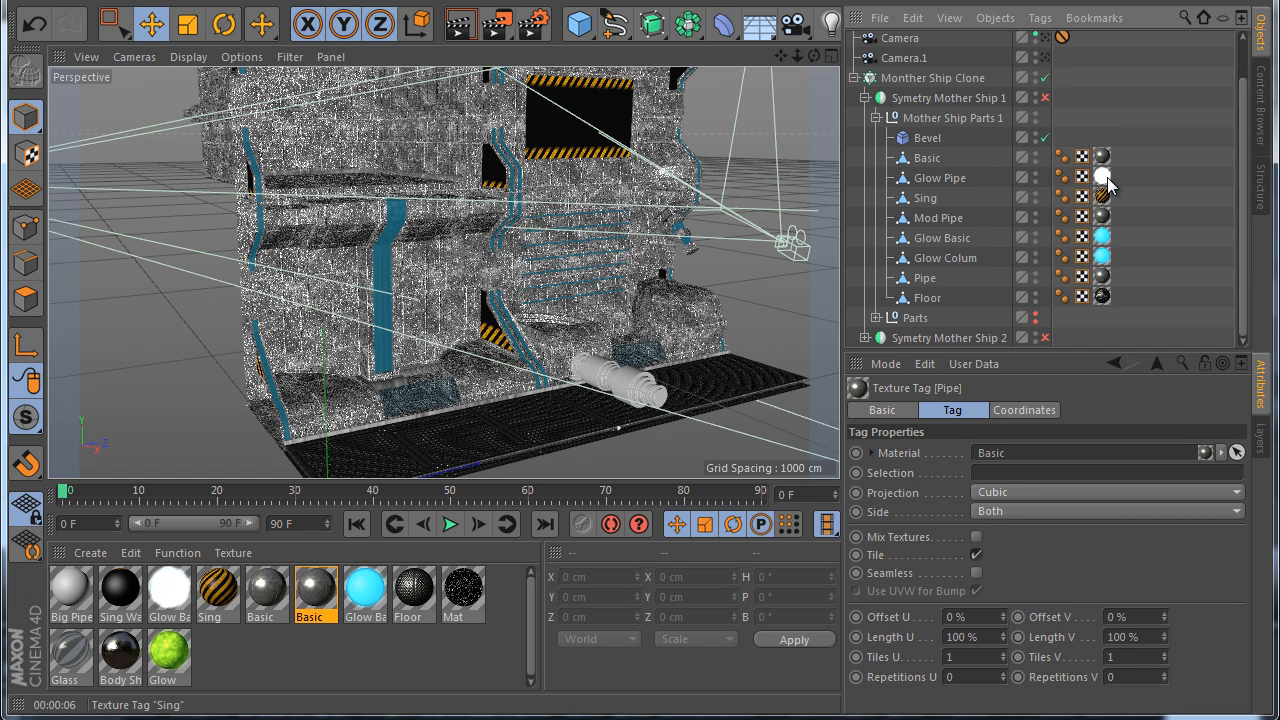
left_click(1102, 217)
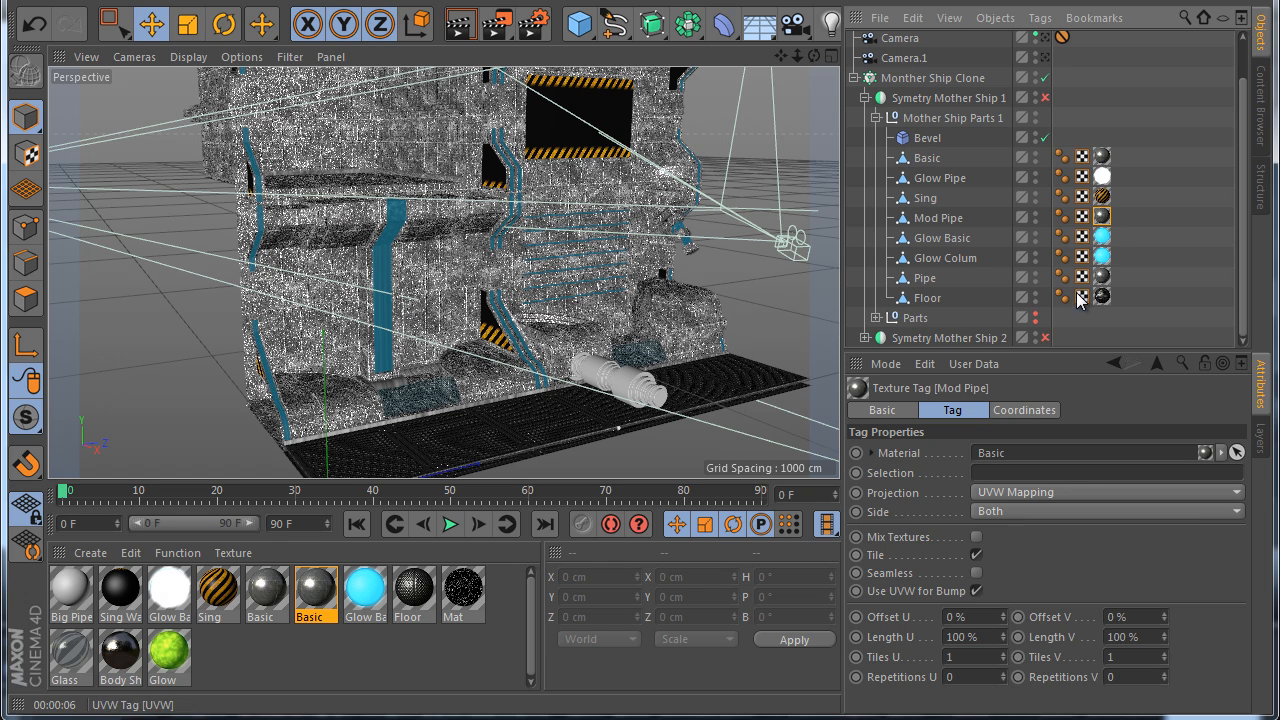
left_click(1102, 277, "ctrl")
left_click(1046, 492)
left_click(1060, 571)
scroll(374, 372, "up", 5)
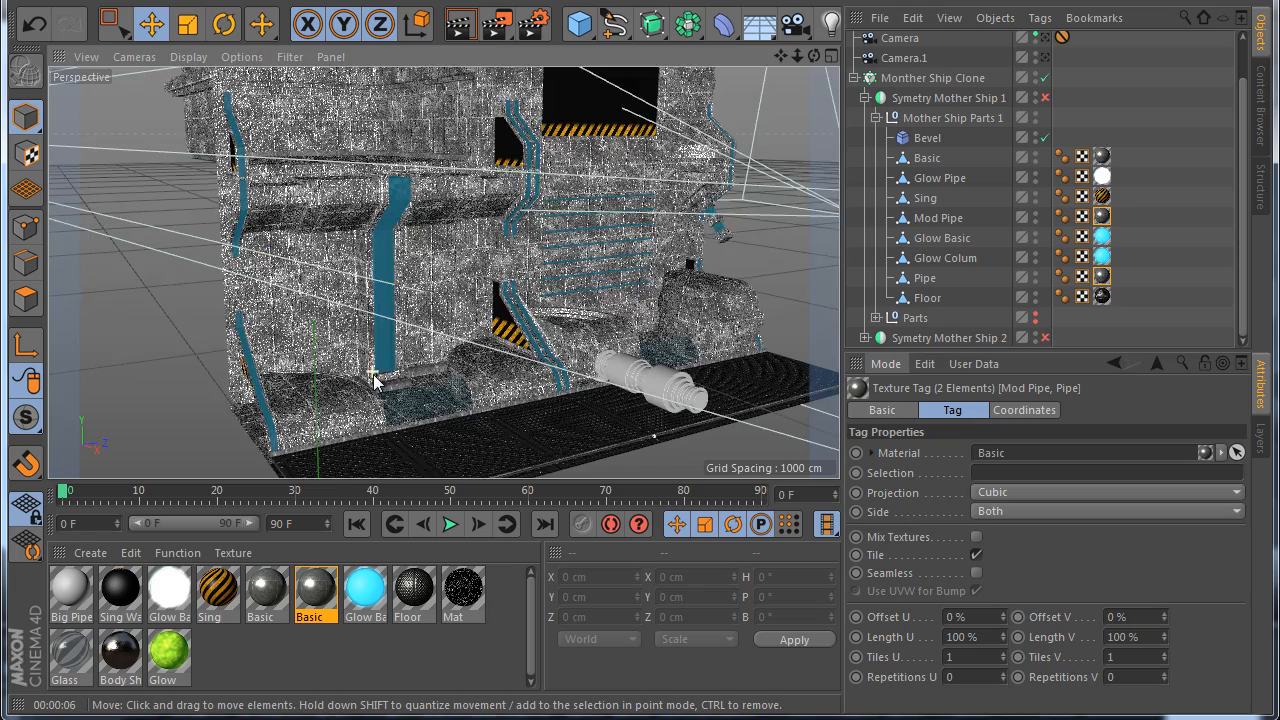
left_click(465, 36)
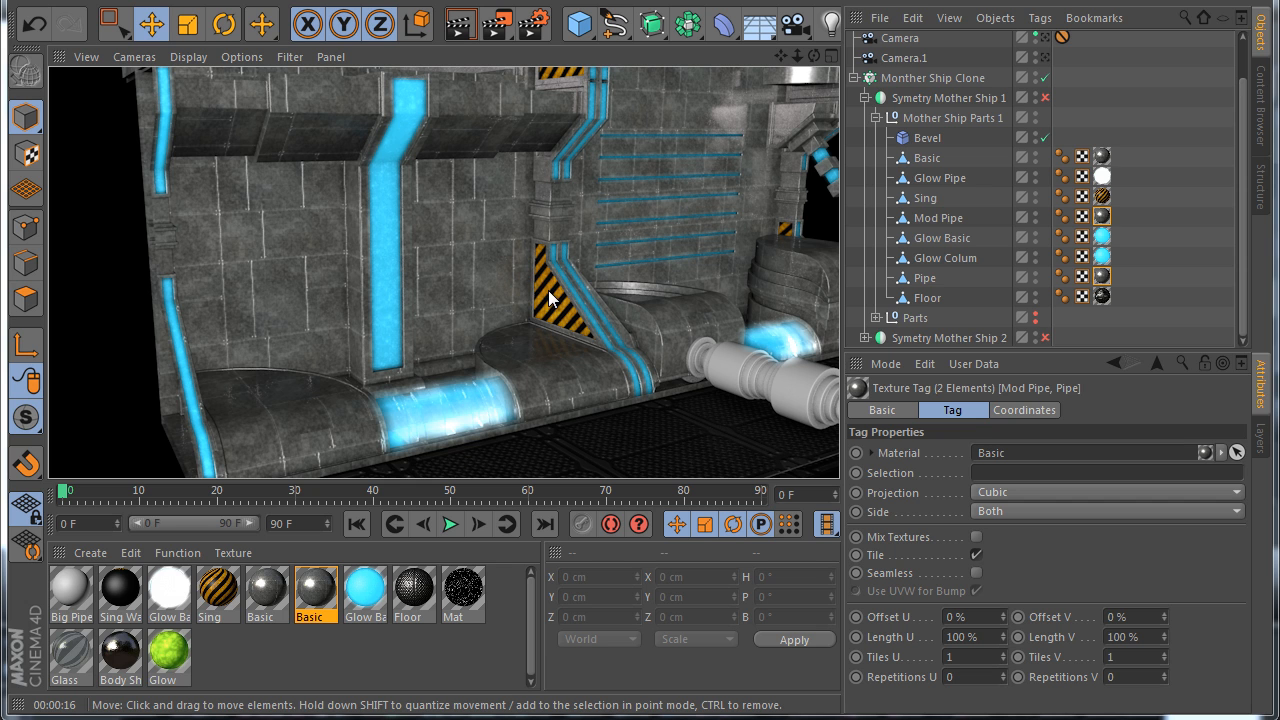
Set Tiles U and V to 0.5 on the Sing texture tags under Symetry Mother Ship 1 and Symetry Mother Ship 2
left_click(1102, 197)
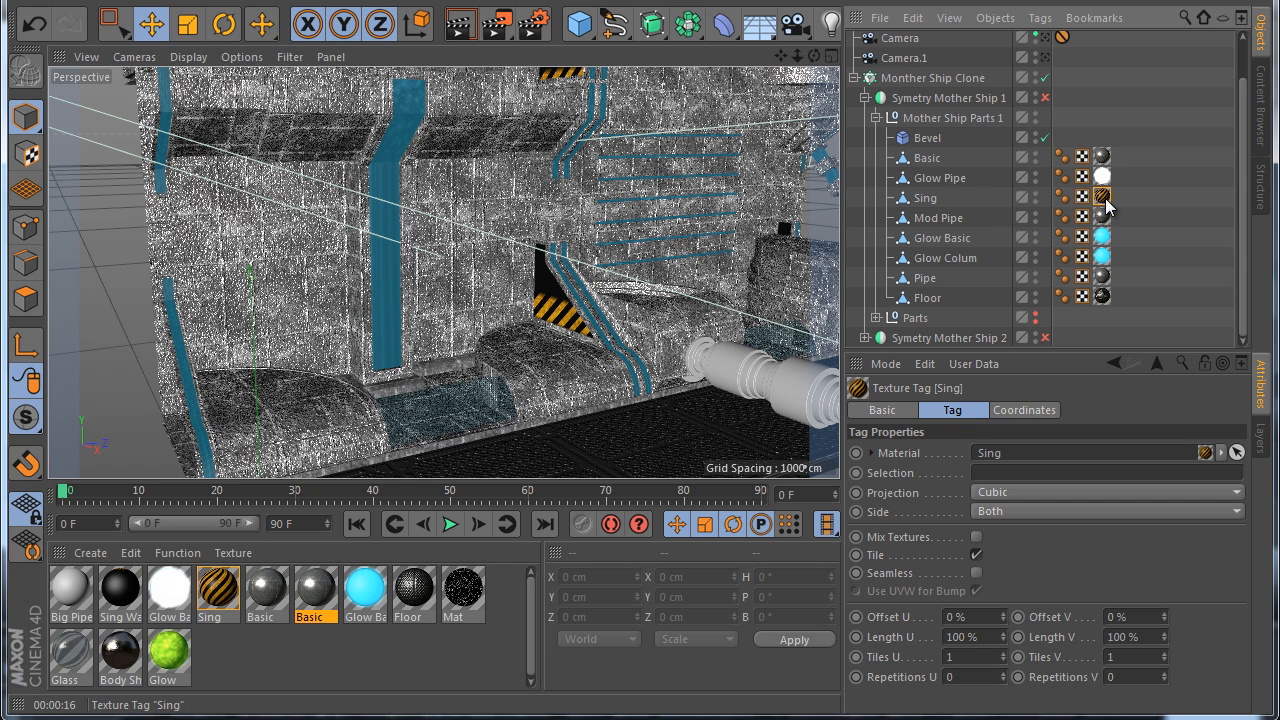
left_click(865, 338)
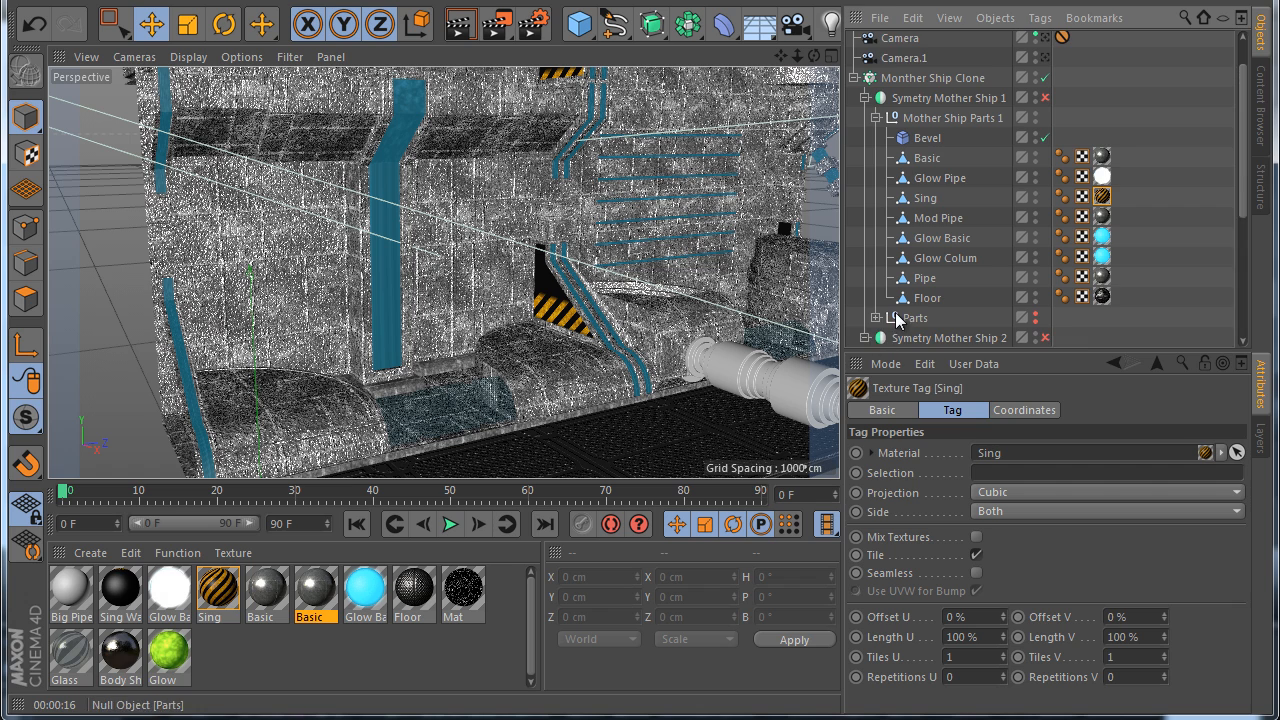
scroll(880, 330, "down", 5)
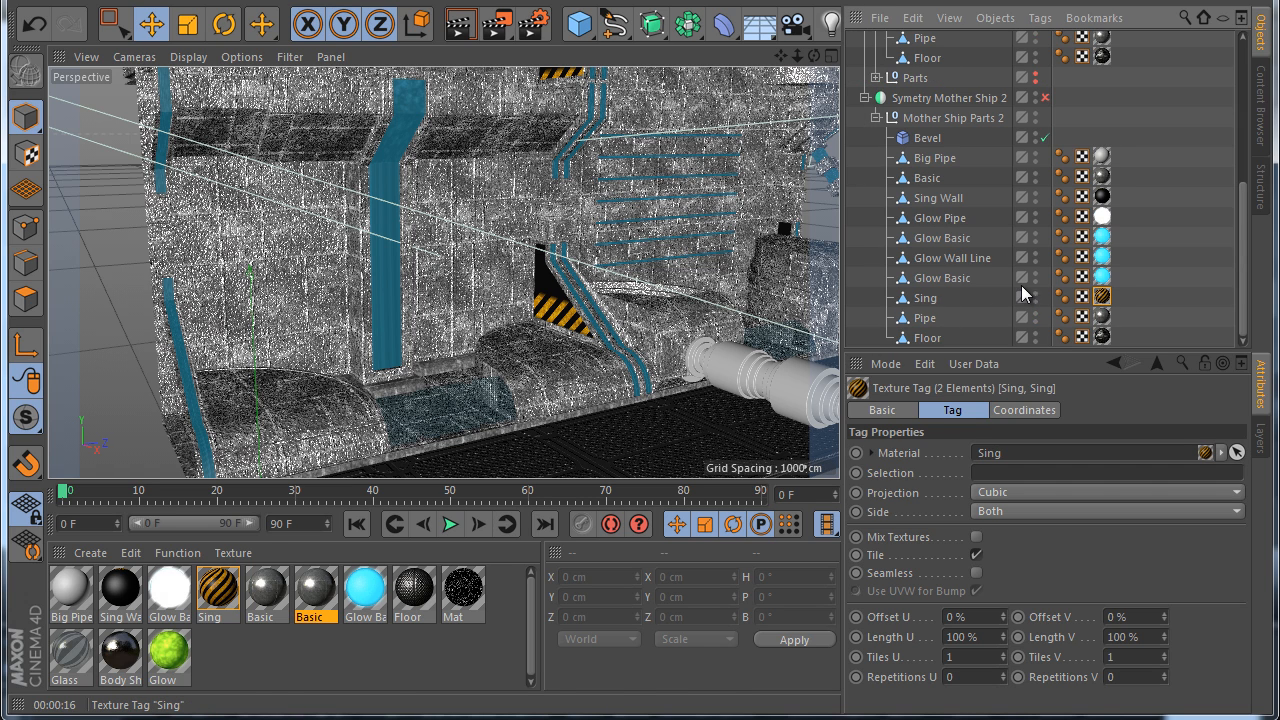
left_click(968, 656)
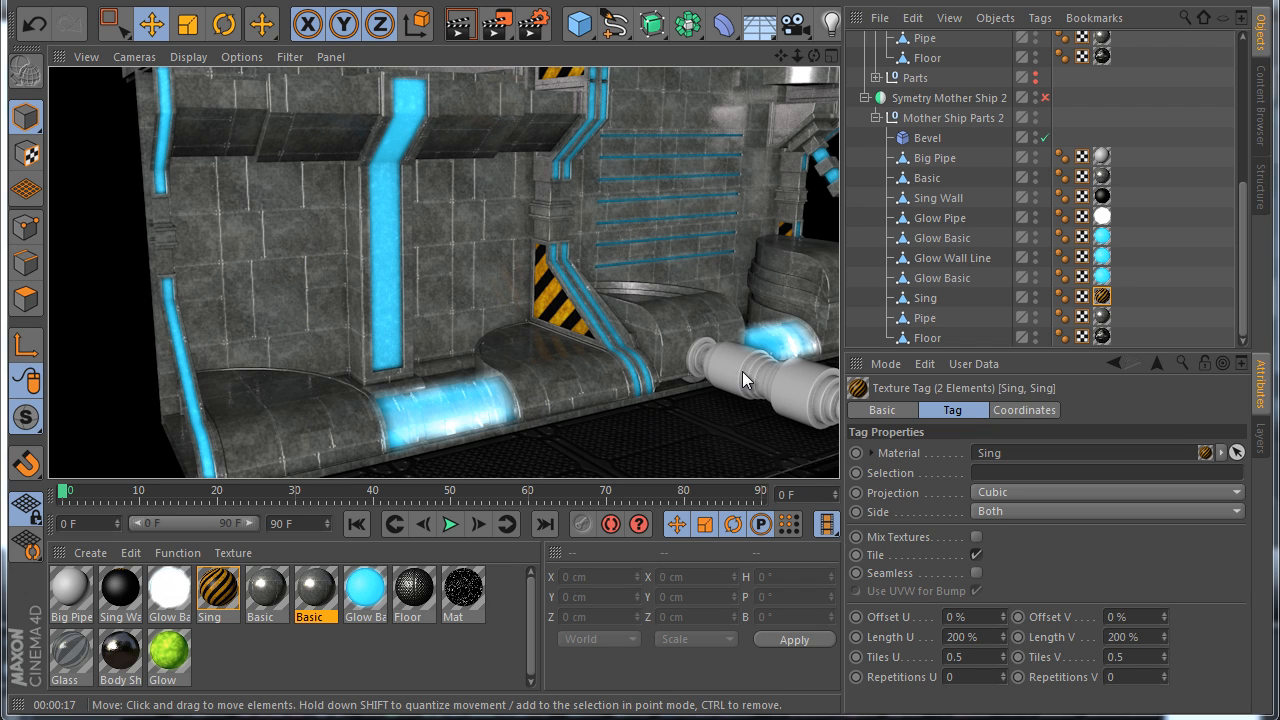
Replace the Big Pipe material with the original Basic metal material and rename the copied Basic material to Pipe
left_click(268, 592)
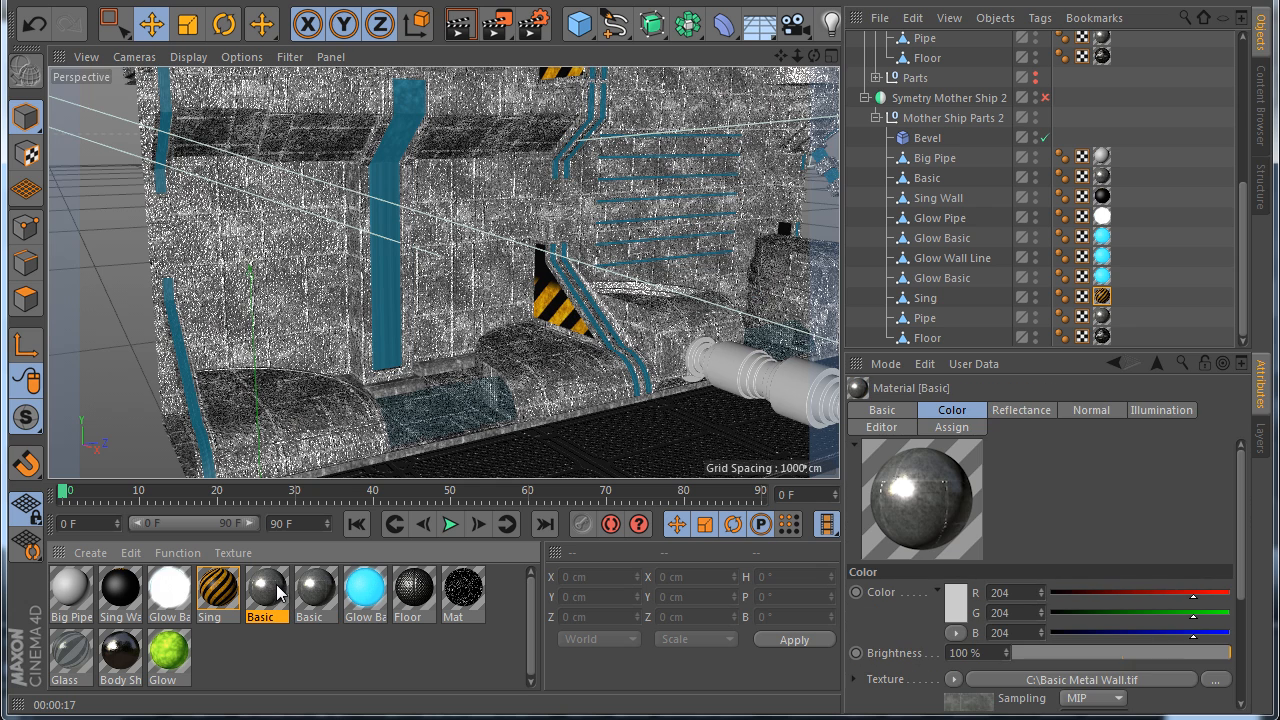
left_click_drag(274, 592, 82, 592, "alt")
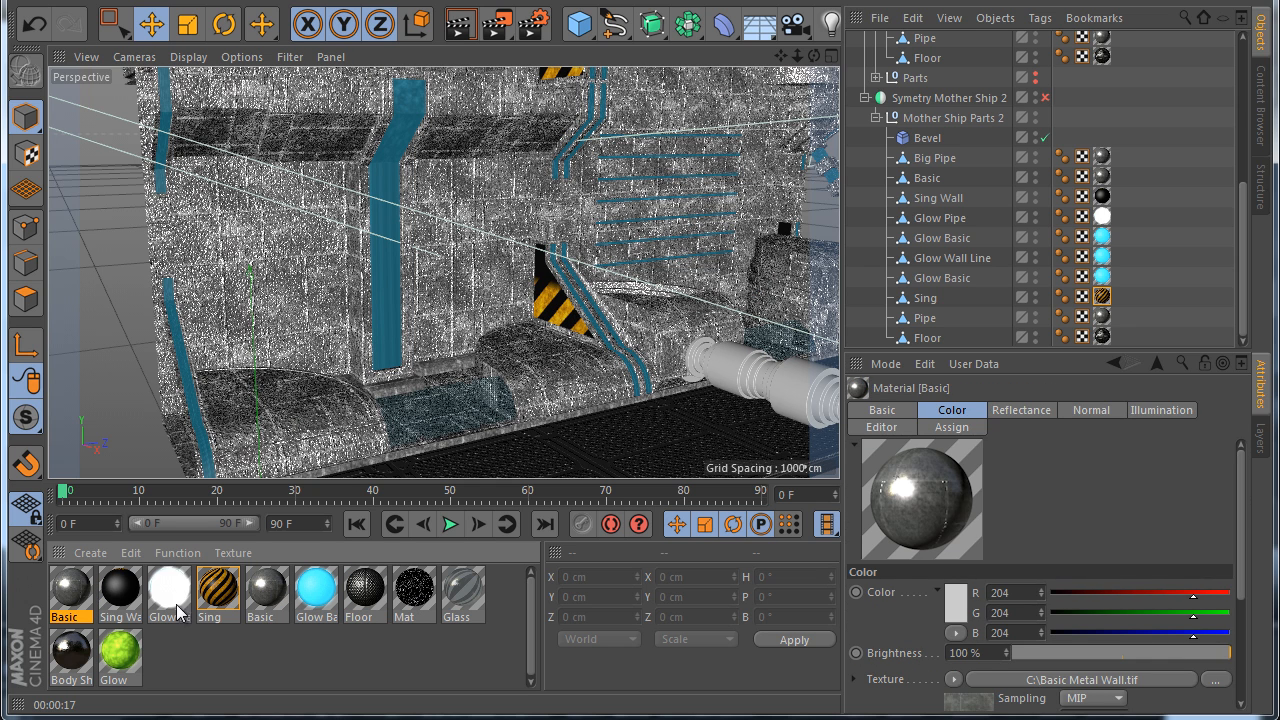
double_click(268, 617)
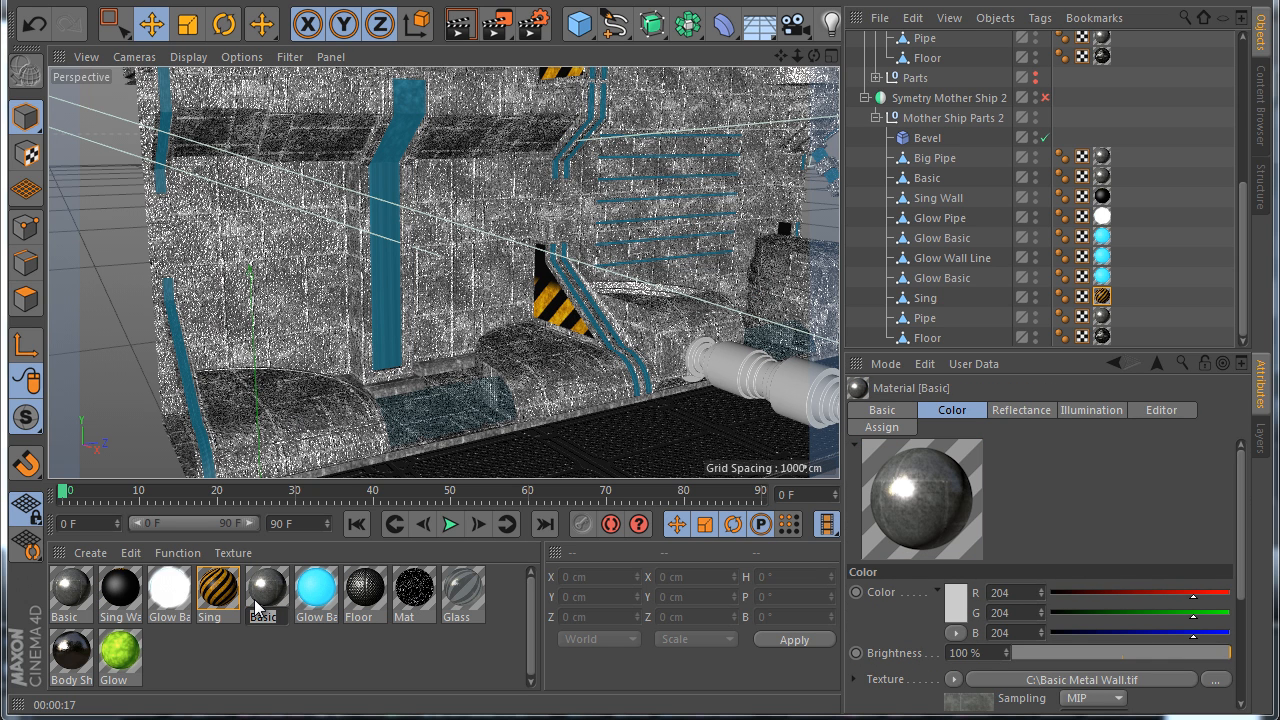
key("Return")
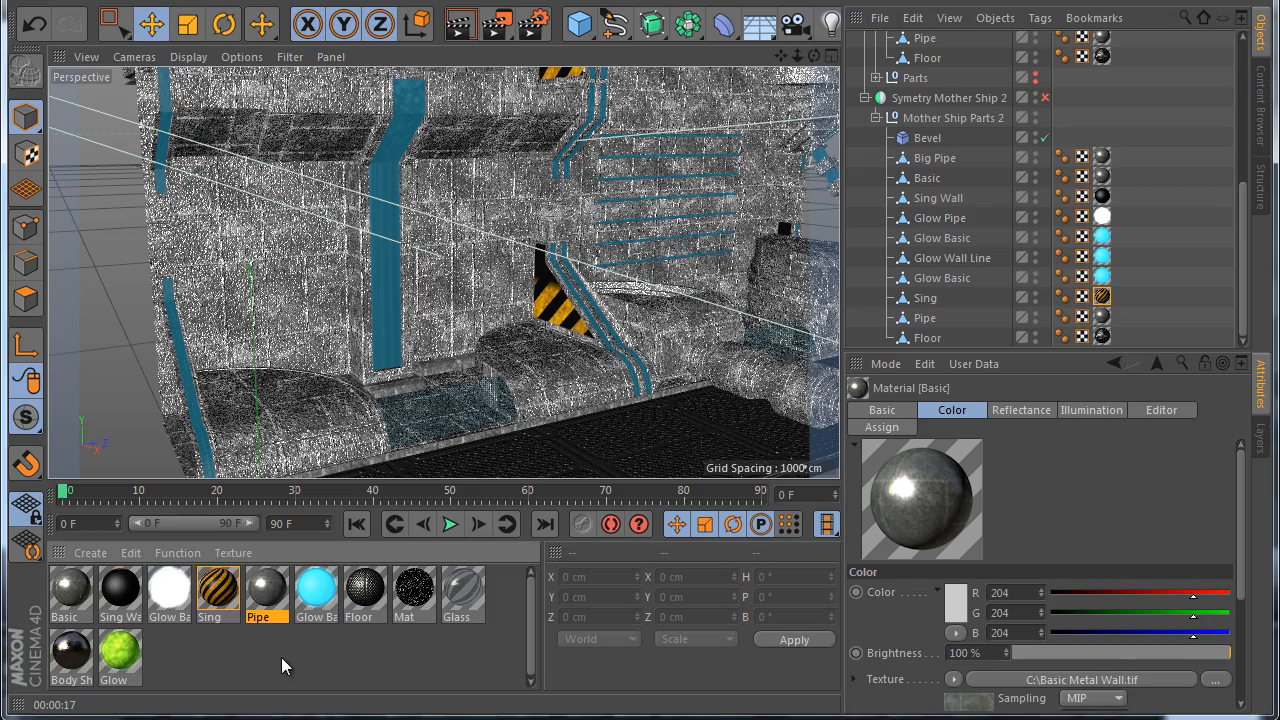
Render a wider view of the textured ship section to check the new pipe and stripe materials
scroll(404, 355, "down", 3)
left_click_drag(781, 56, 641, 412)
left_click(463, 25)
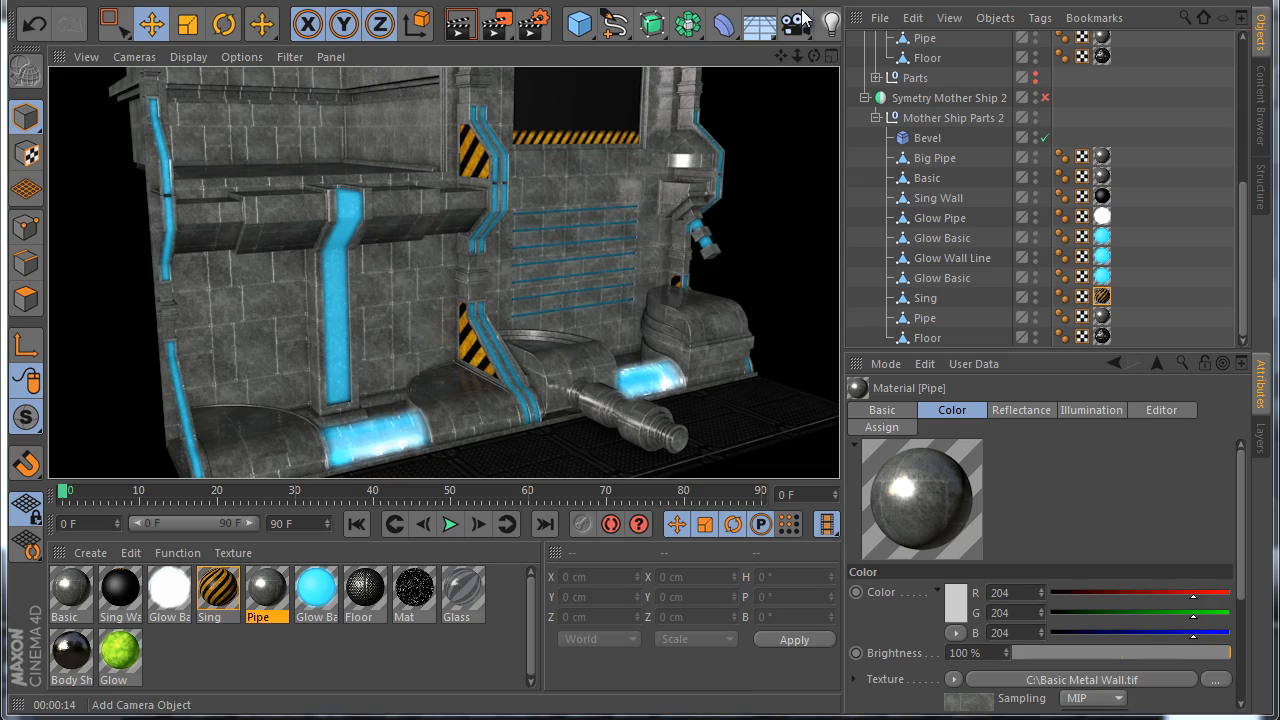
left_click_drag(812, 56, 640, 420)
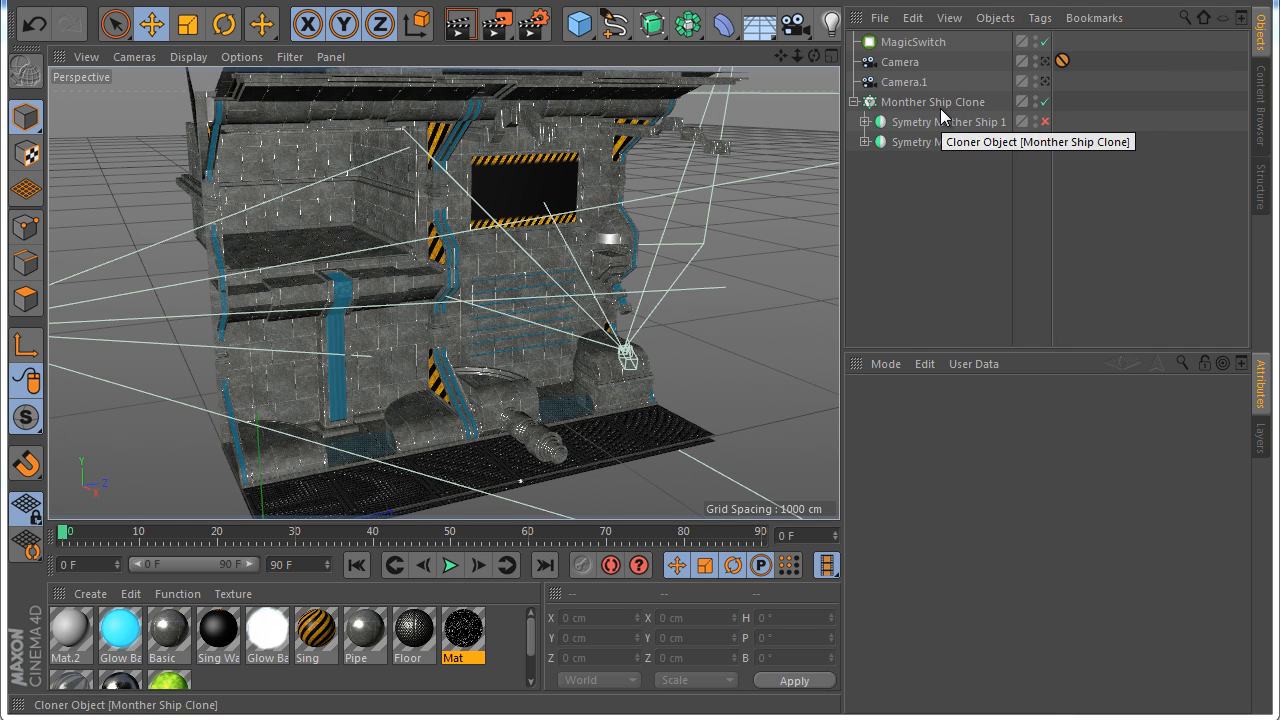
Turn on both Symetry Mother Ship objects and set the count of the Monther Ship Clone cloner to 18
left_click(1045, 63)
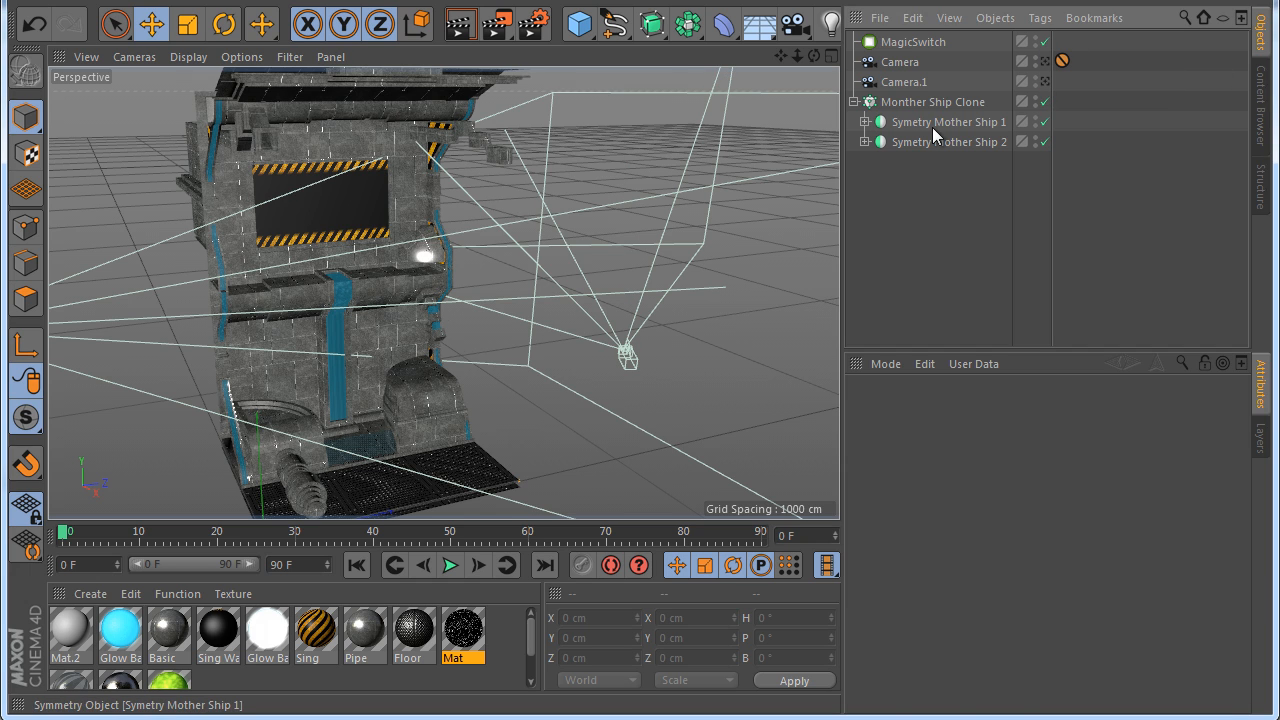
left_click(922, 104)
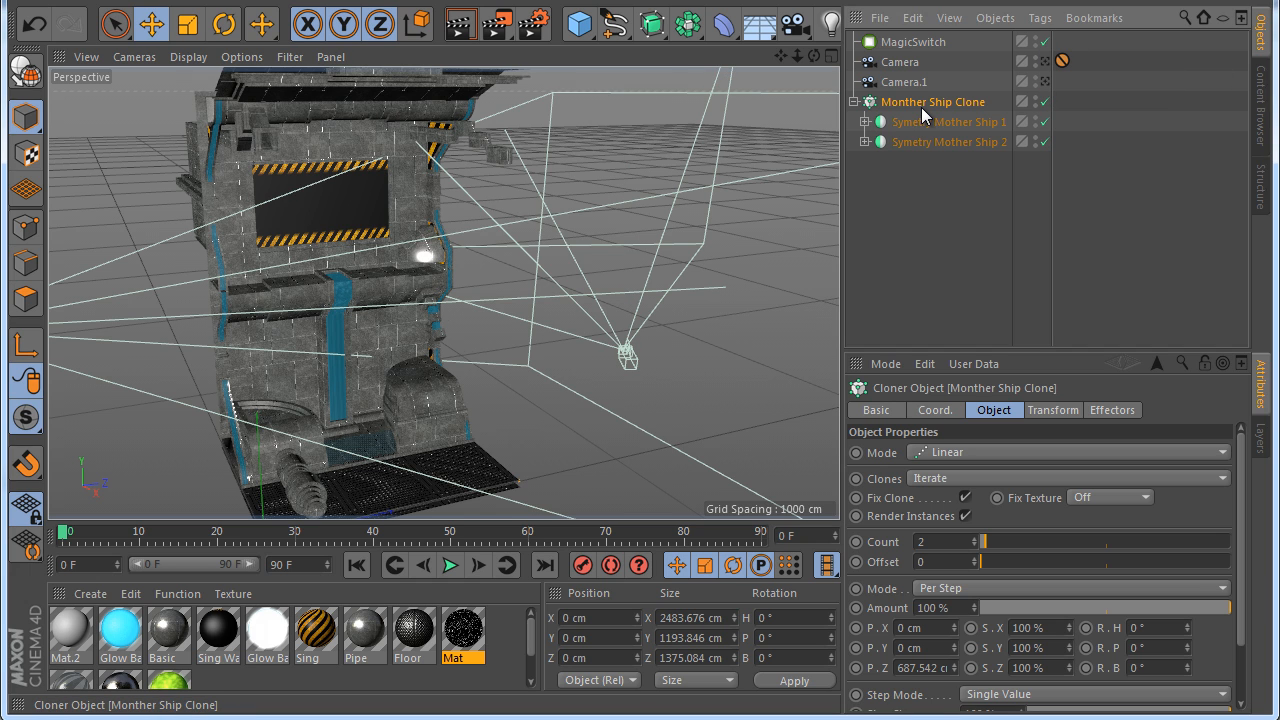
double_click(944, 538)
type("18")
key("Return")
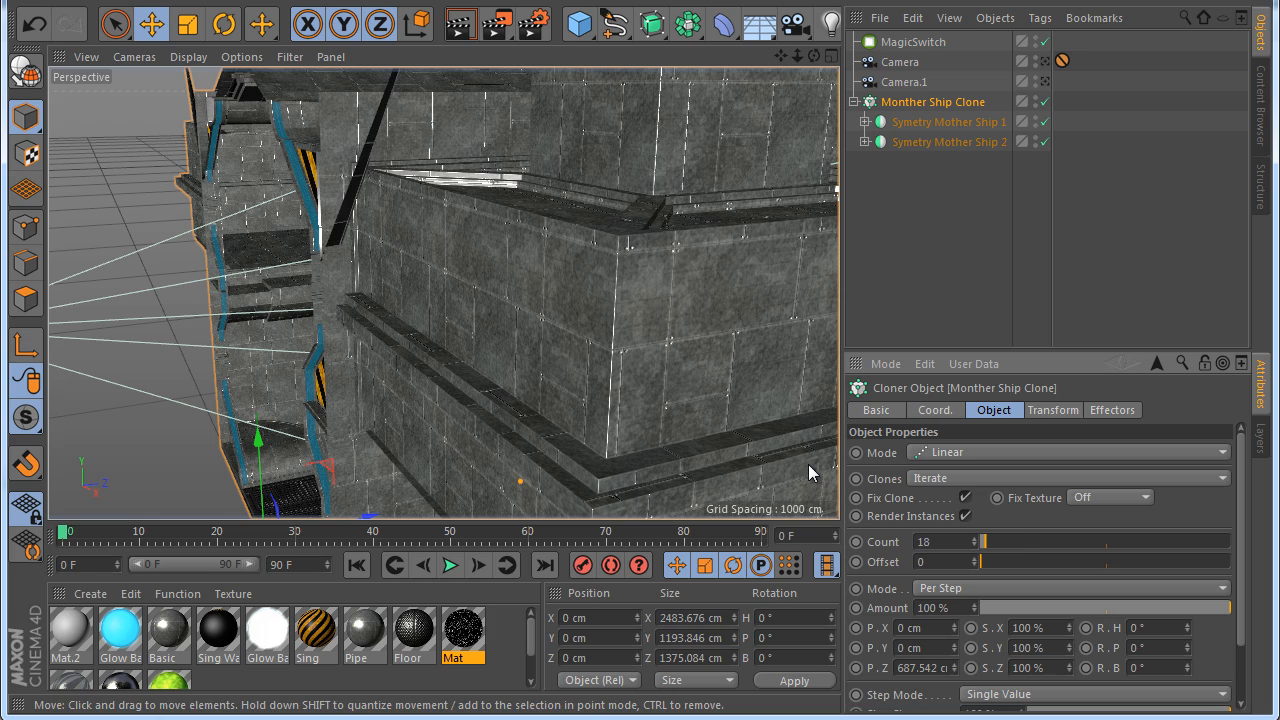
left_click(935, 247)
right_click_drag(426, 420, 307, 355, "alt")
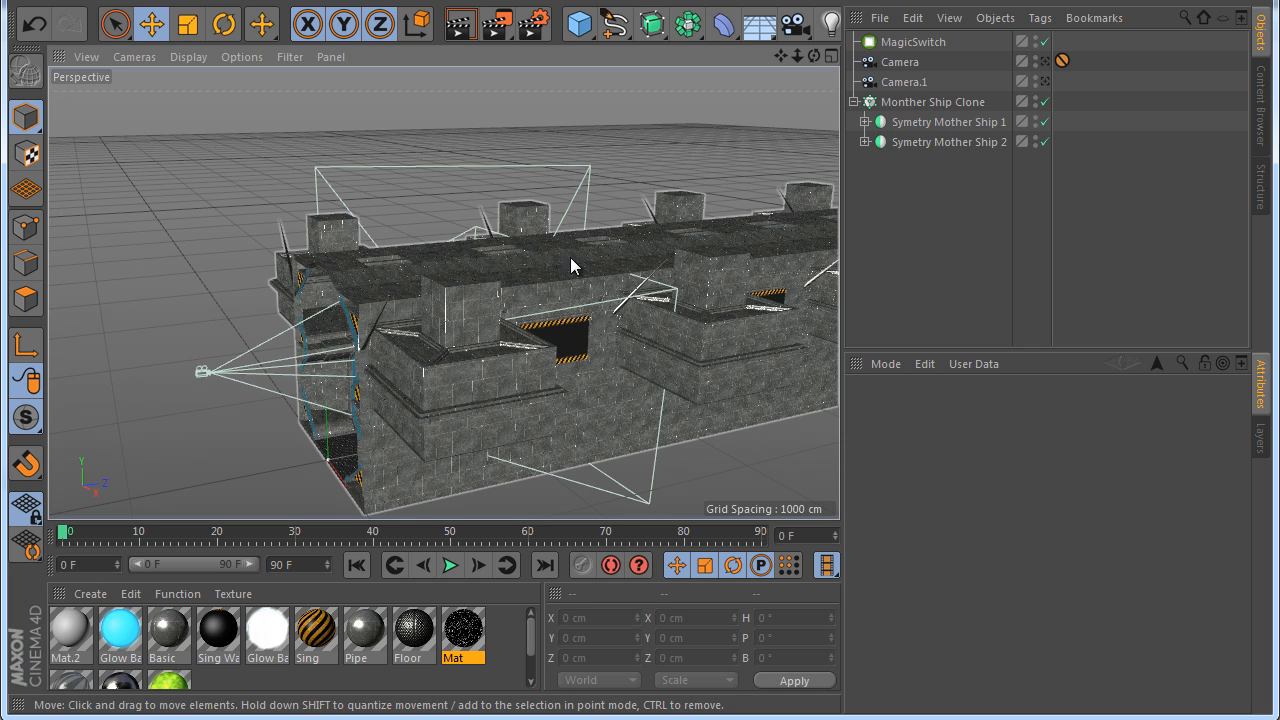
Add a light to the scene and set its shadow type to Area
left_click(822, 28)
left_click(968, 586)
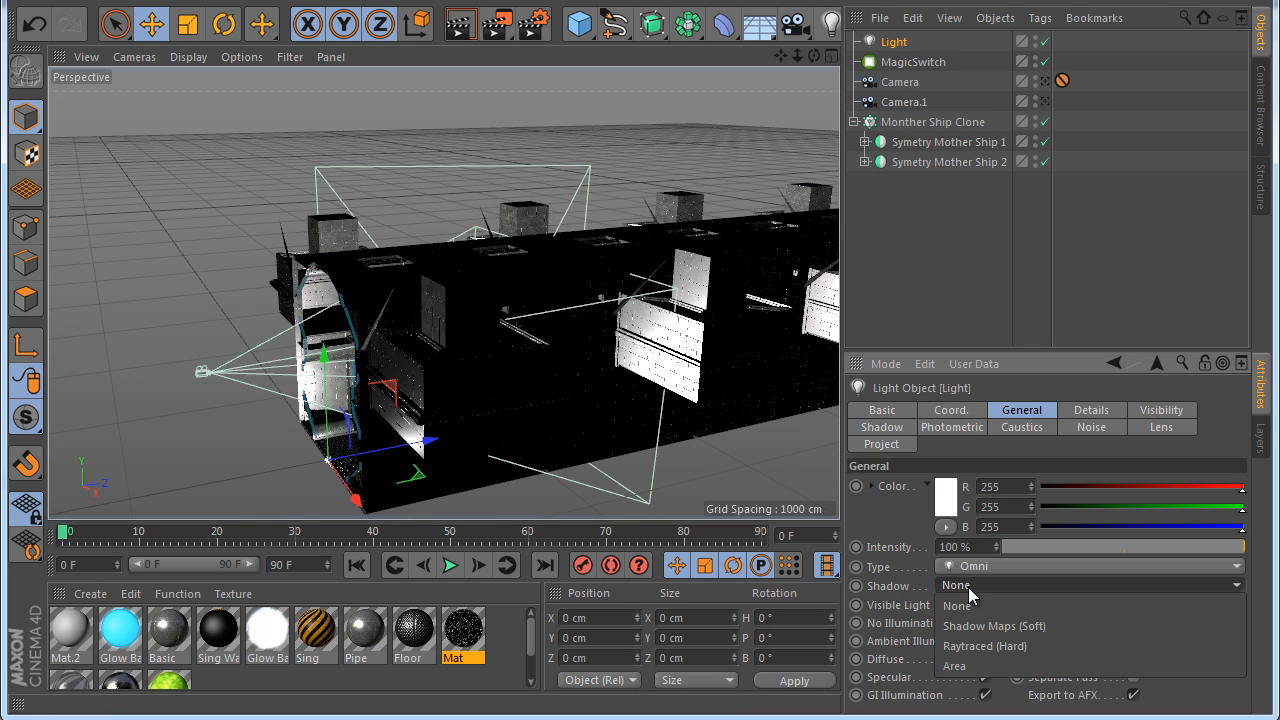
left_click(980, 665)
Set the light's color to a pale blue-grey, RGB 183, 204, 205
left_click(945, 493)
left_click(989, 418)
left_click_drag(884, 439, 872, 454)
left_click(906, 588)
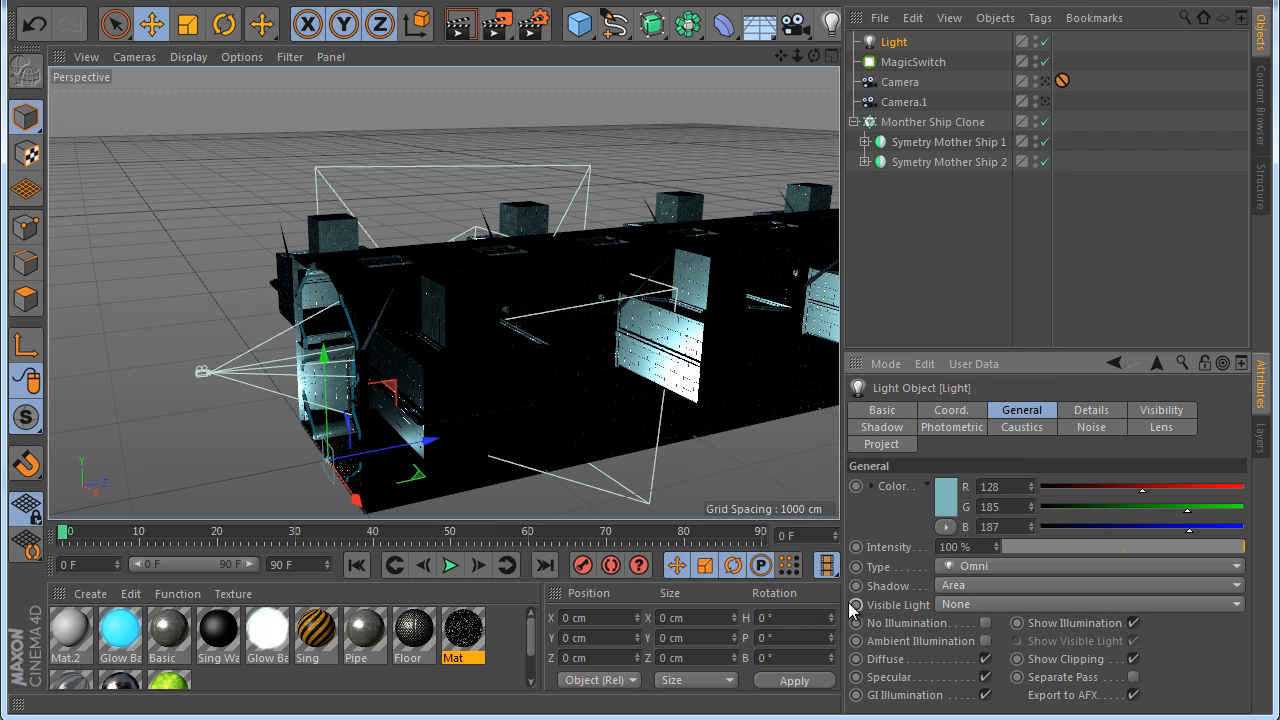
left_click(945, 493)
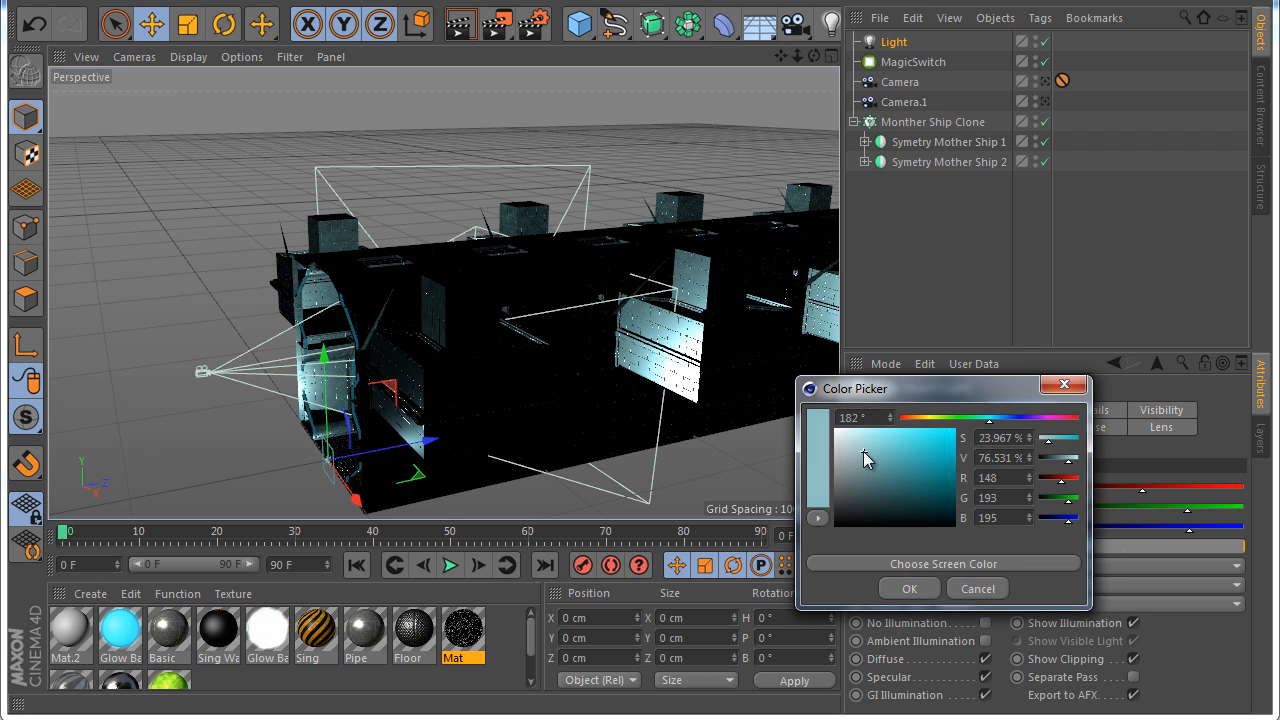
left_click(912, 589)
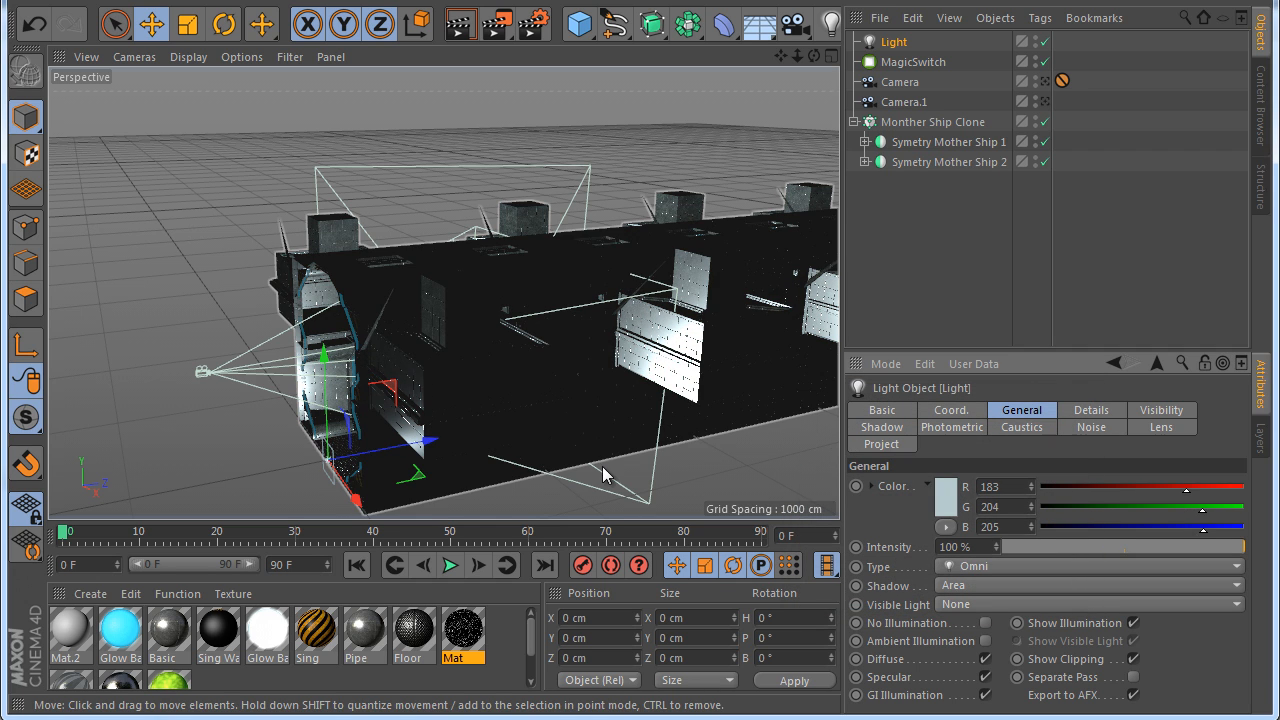
Make it an Area light and, looking through it, place it above the ship at about Y 6756 cm, Z -2721 cm, pitched -48°
left_click(966, 567)
left_click(993, 655)
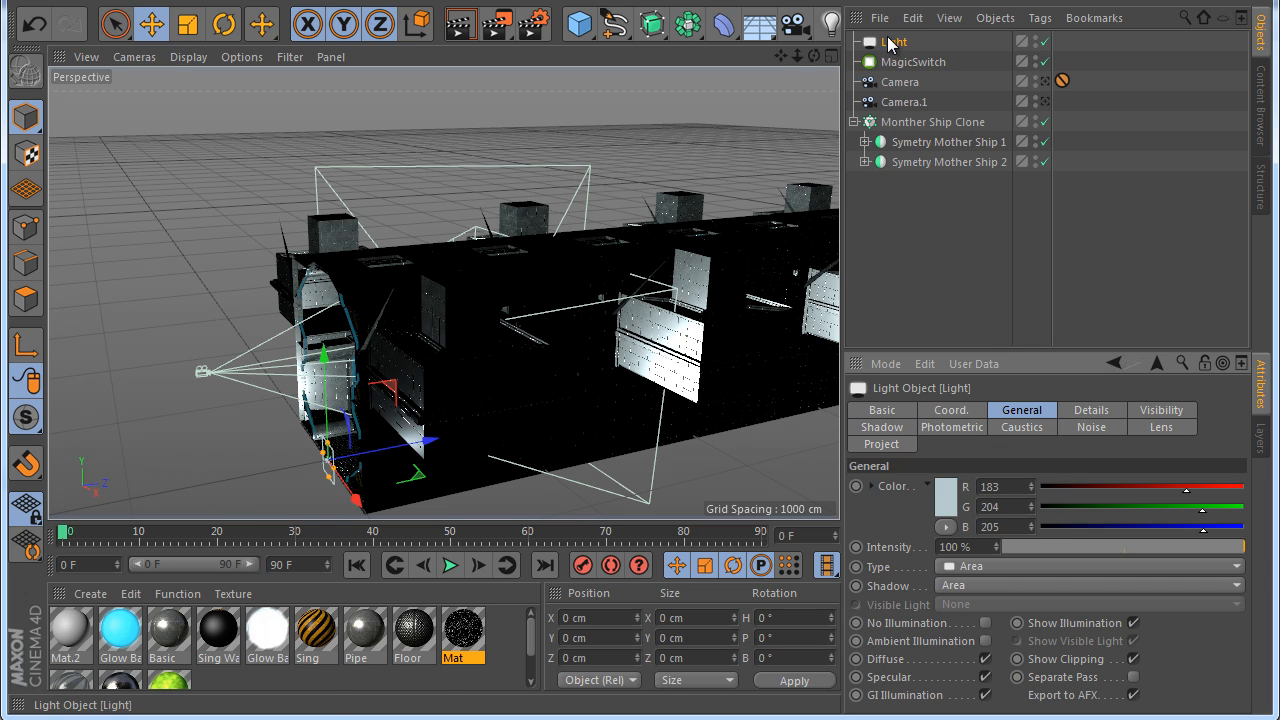
left_click(134, 57)
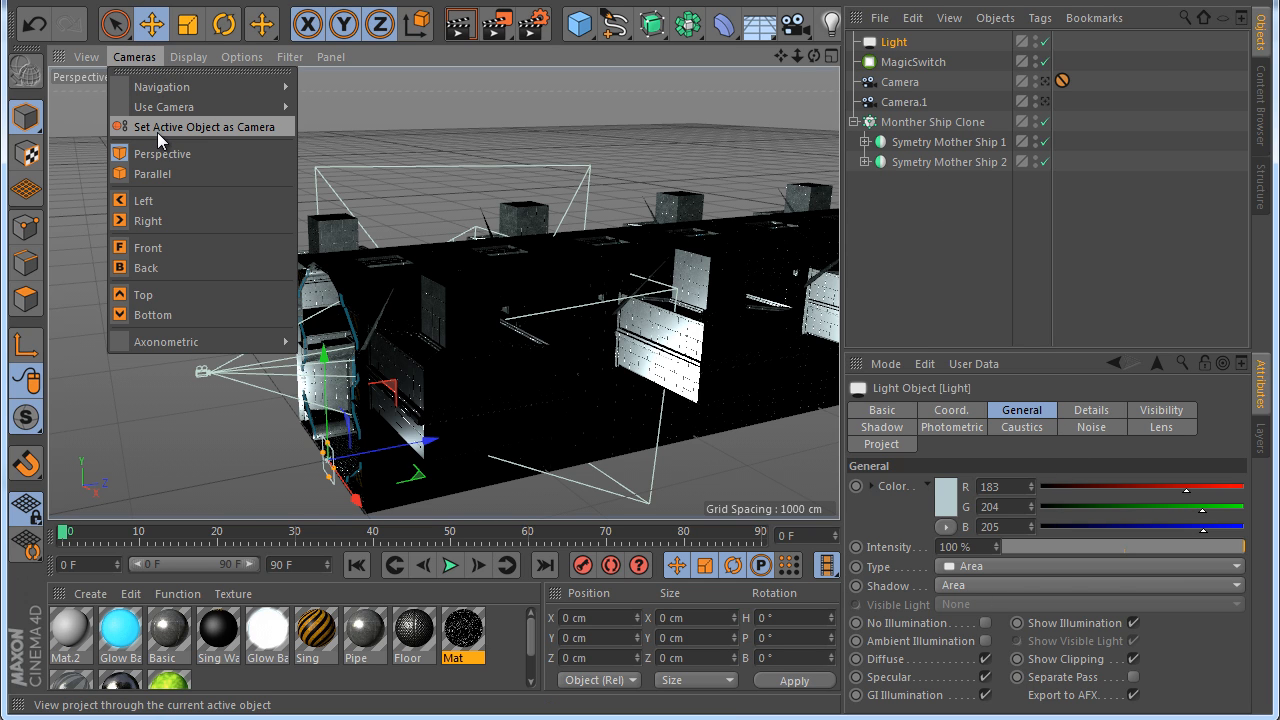
left_click(227, 127)
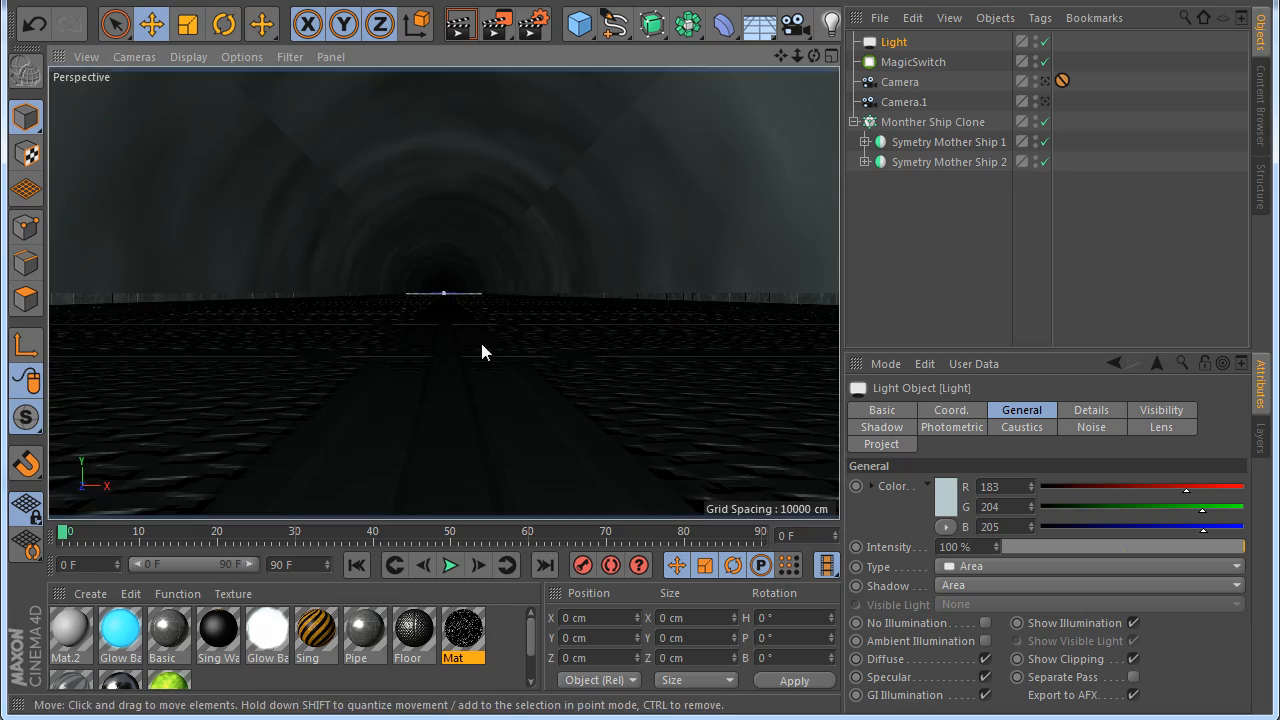
left_click_drag(814, 54, 640, 411)
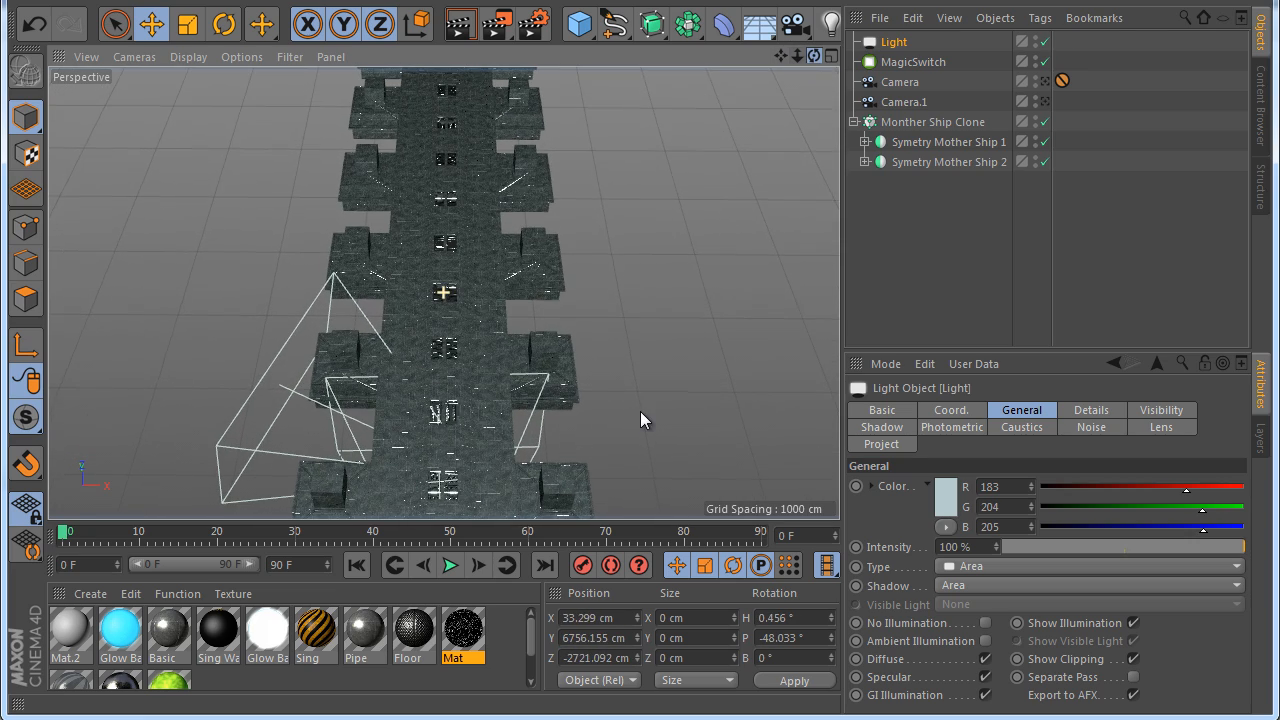
Look through the first Camera, change the Physical renderer's Sampling Quality, and render the corridor
left_click(1046, 83)
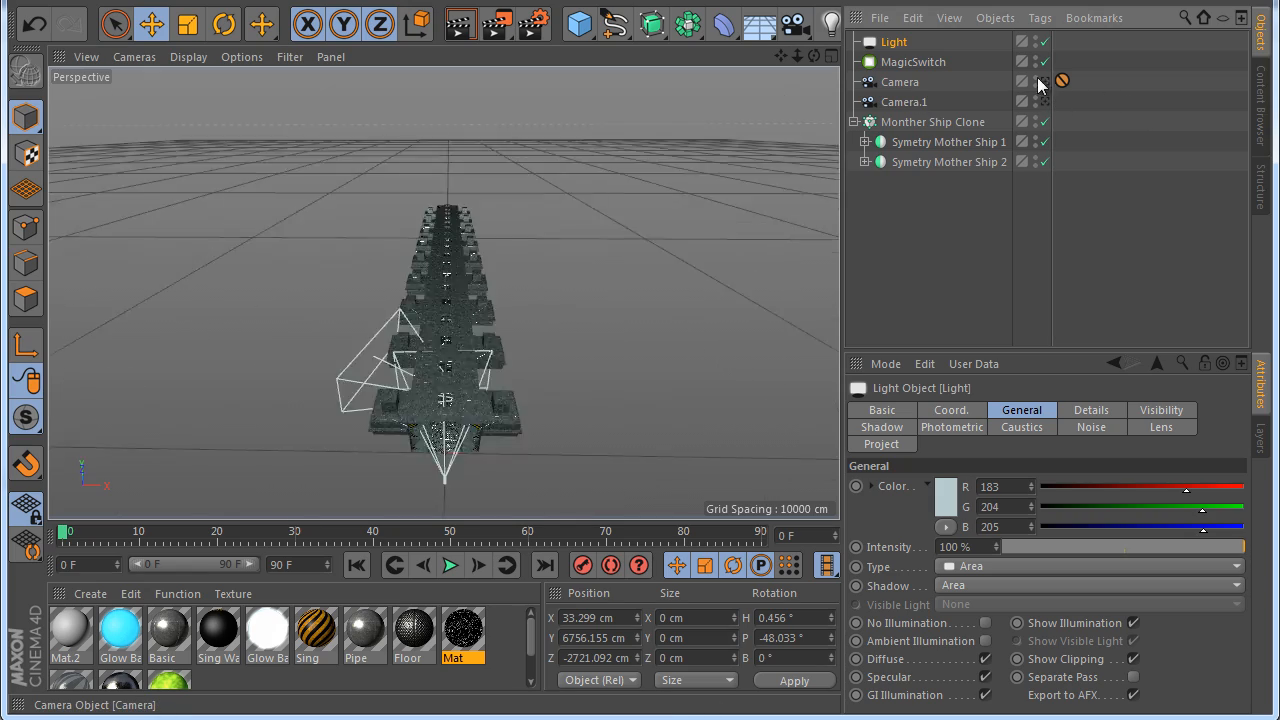
left_click(1046, 83)
left_click(535, 26)
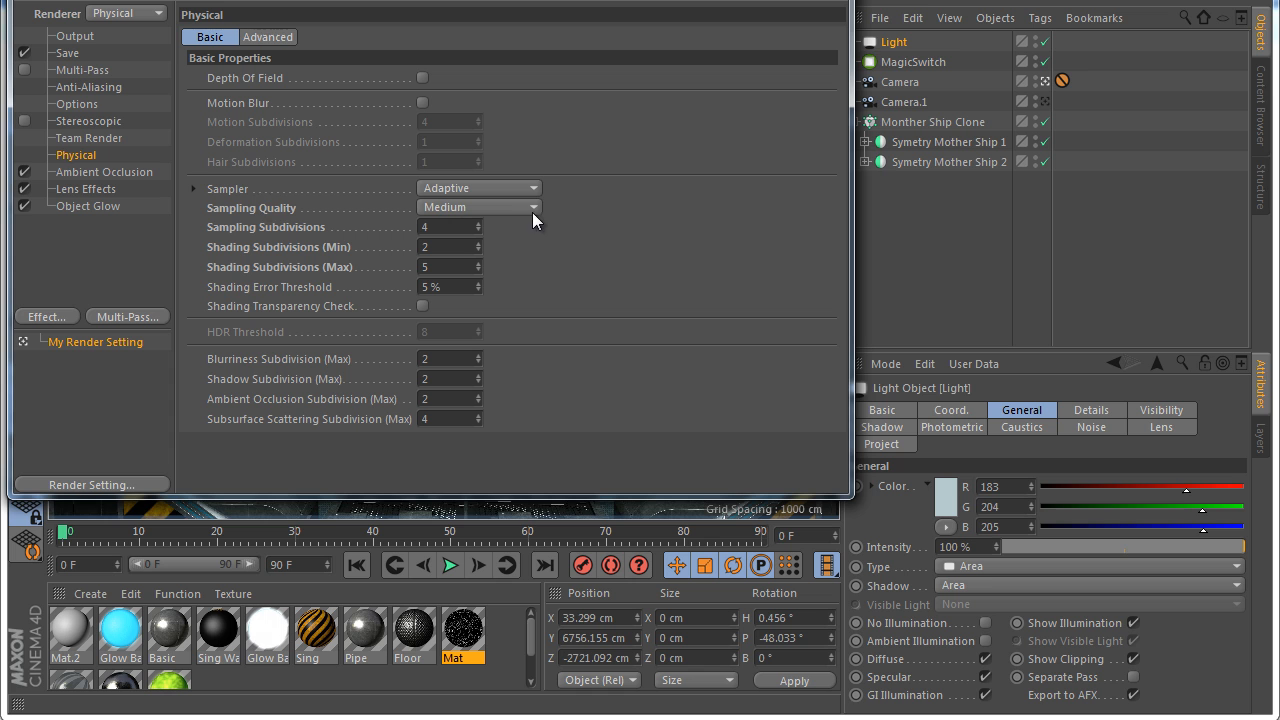
left_click(475, 207)
left_click(495, 228)
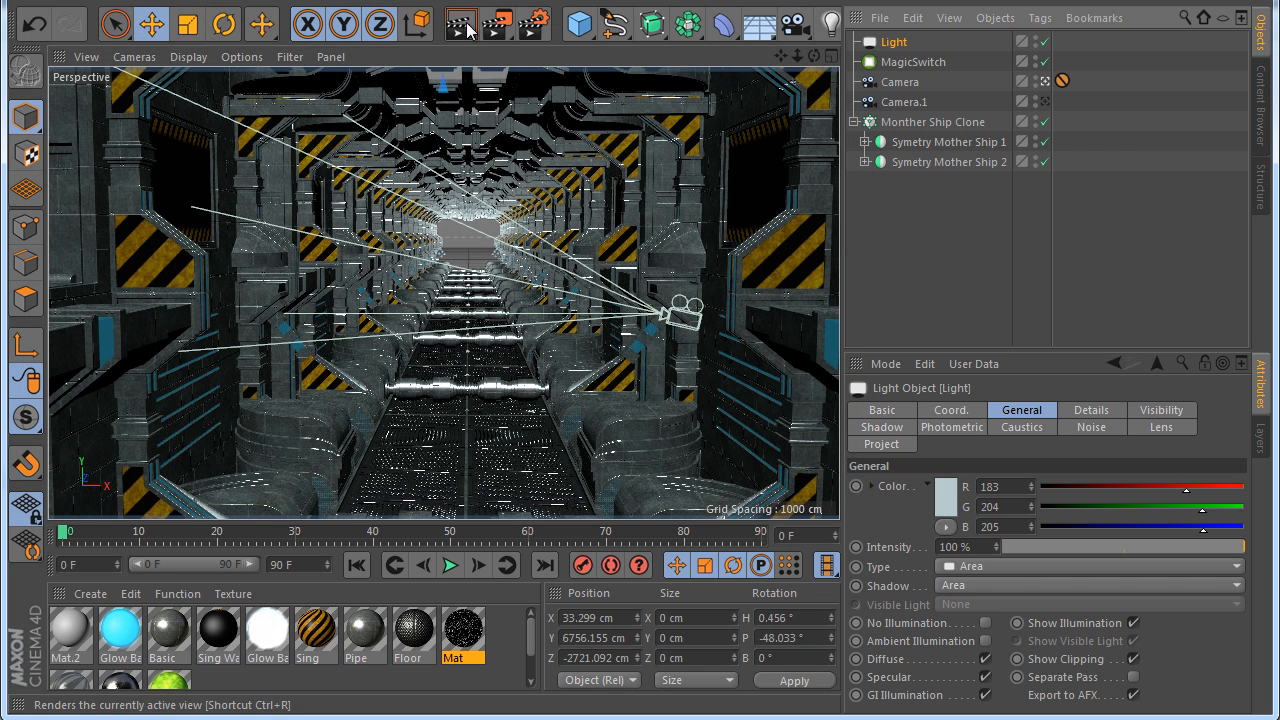
left_click(460, 26)
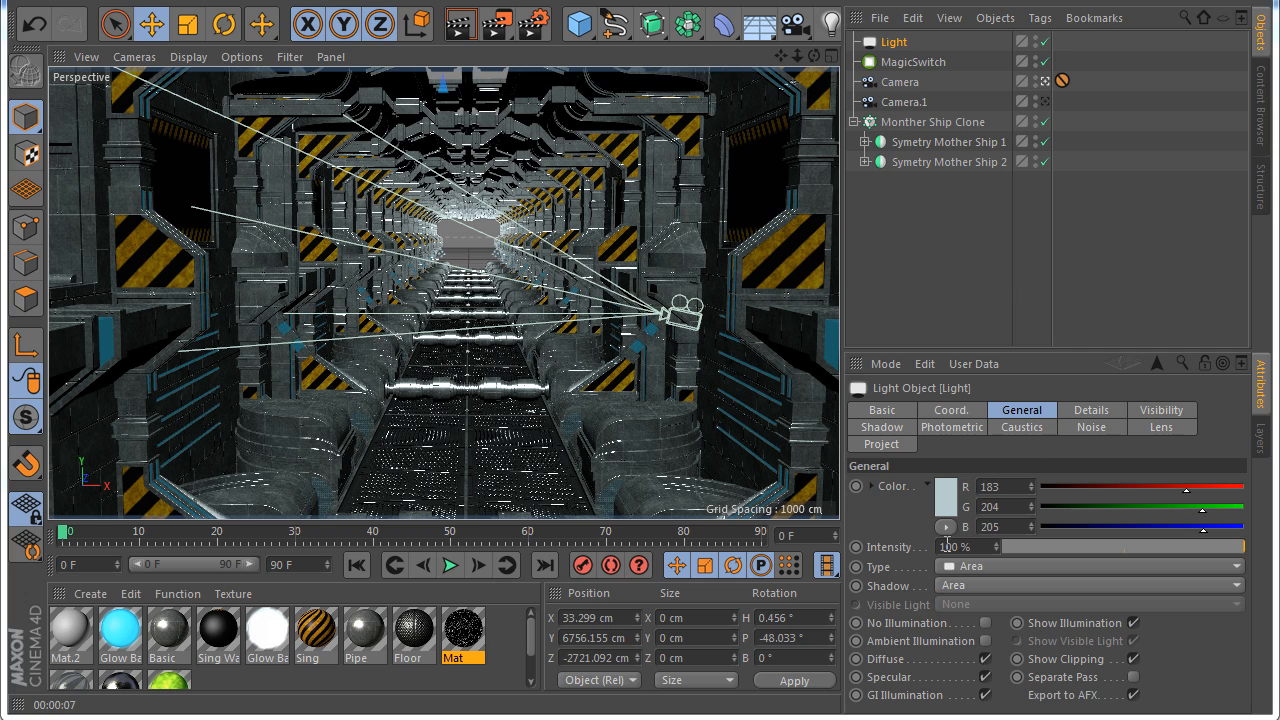
Set the area light's intensity to 150% and render the corridor view again
double_click(947, 546)
type("1")
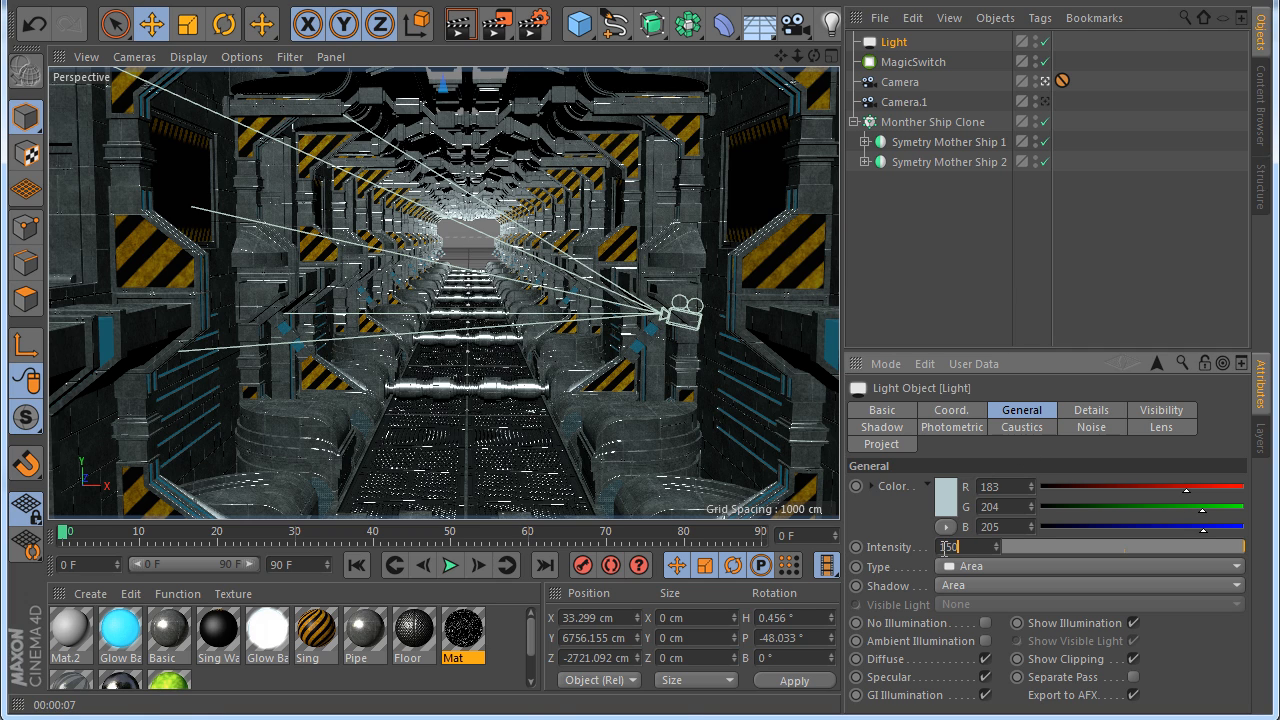
type("50")
key("Return")
key("ctrl+r")
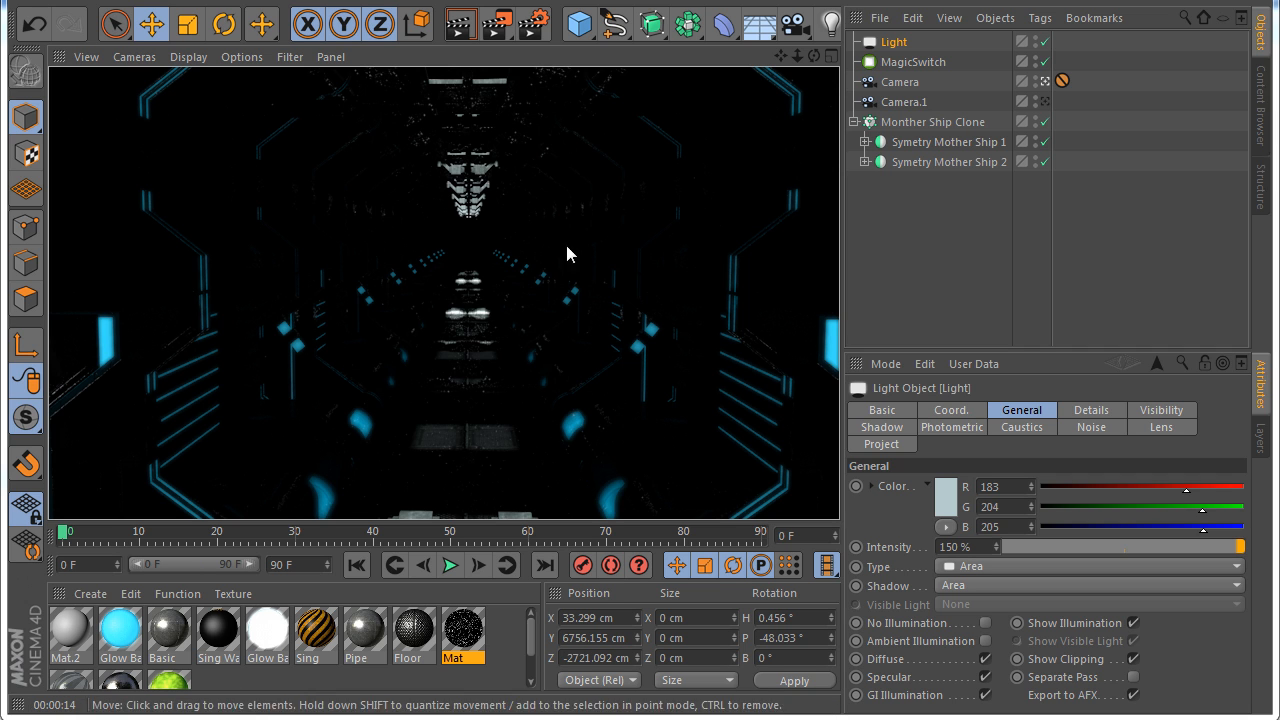
Rename the light to Light Top and group it under a null named Lights
double_click(917, 42)
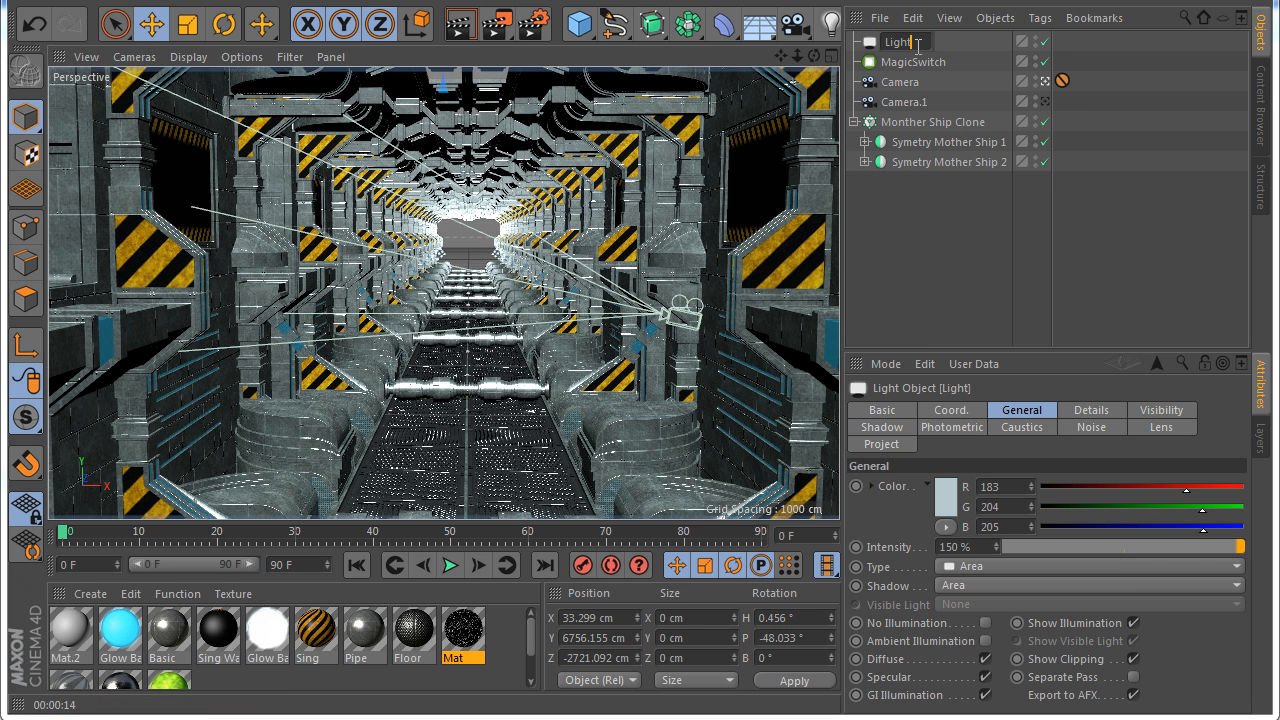
type("Top")
key("Return")
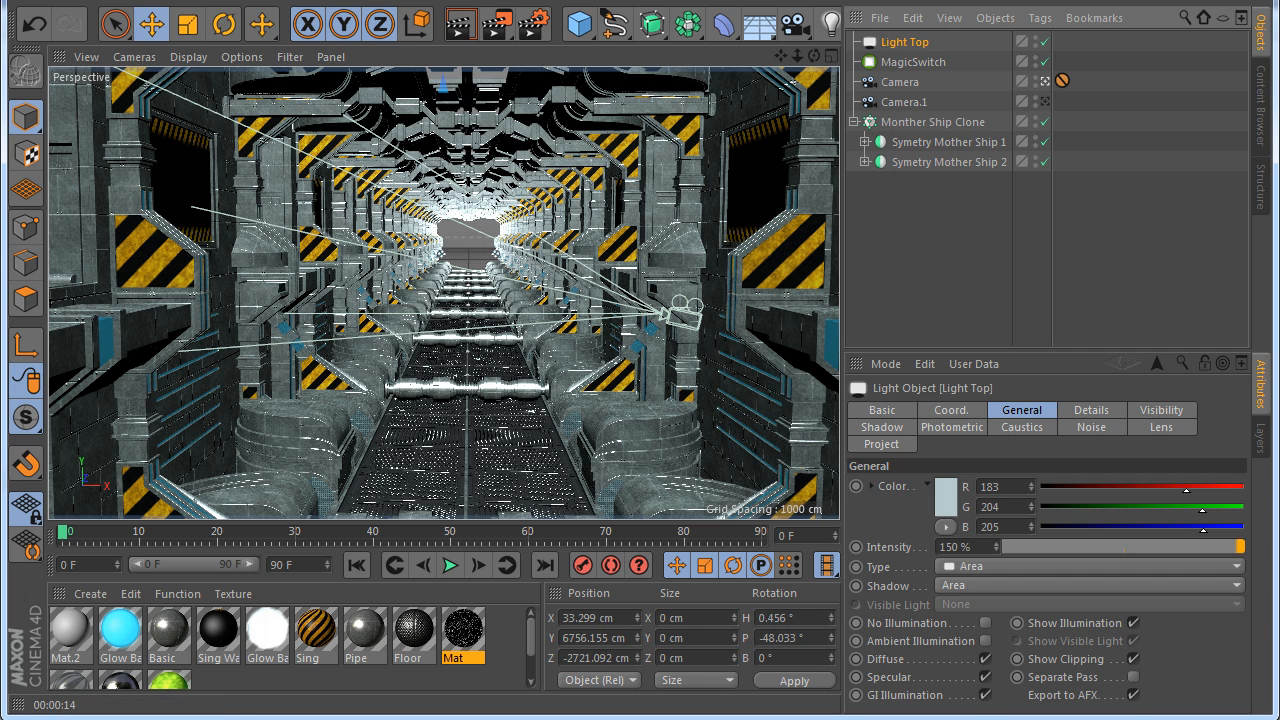
right_click(903, 50)
left_click(960, 596)
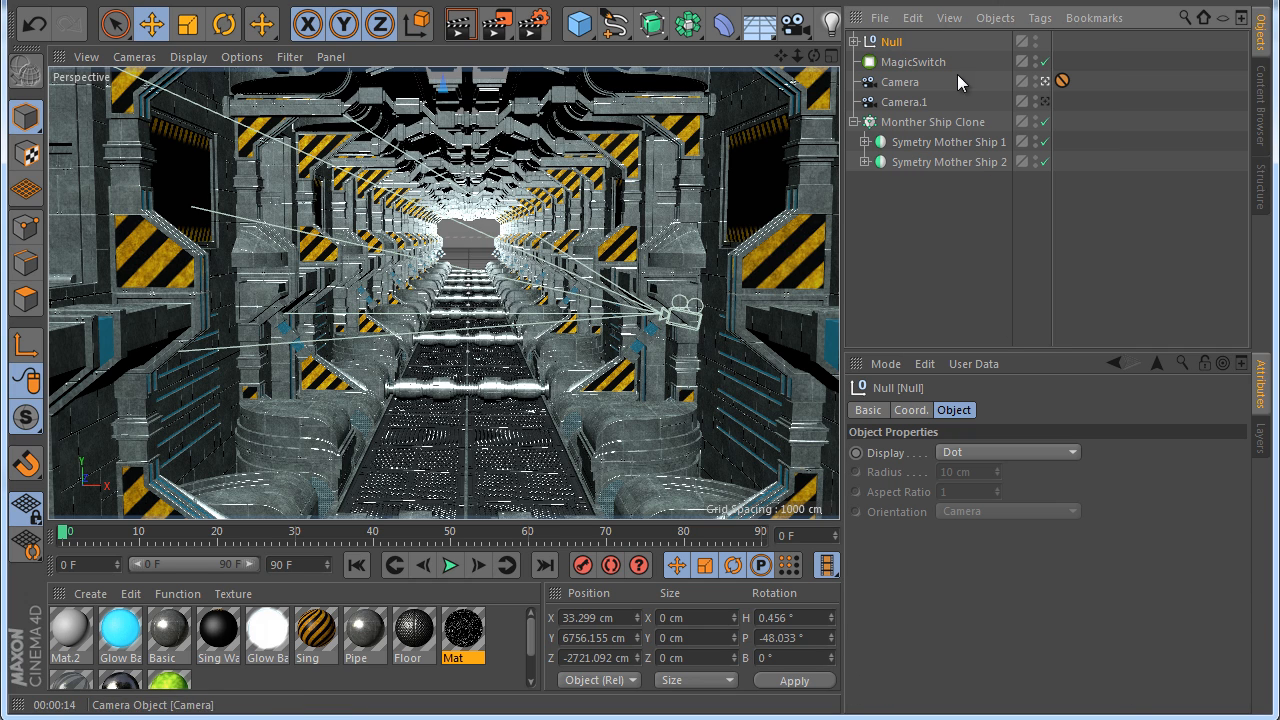
double_click(891, 42)
type("Lights")
key("Return")
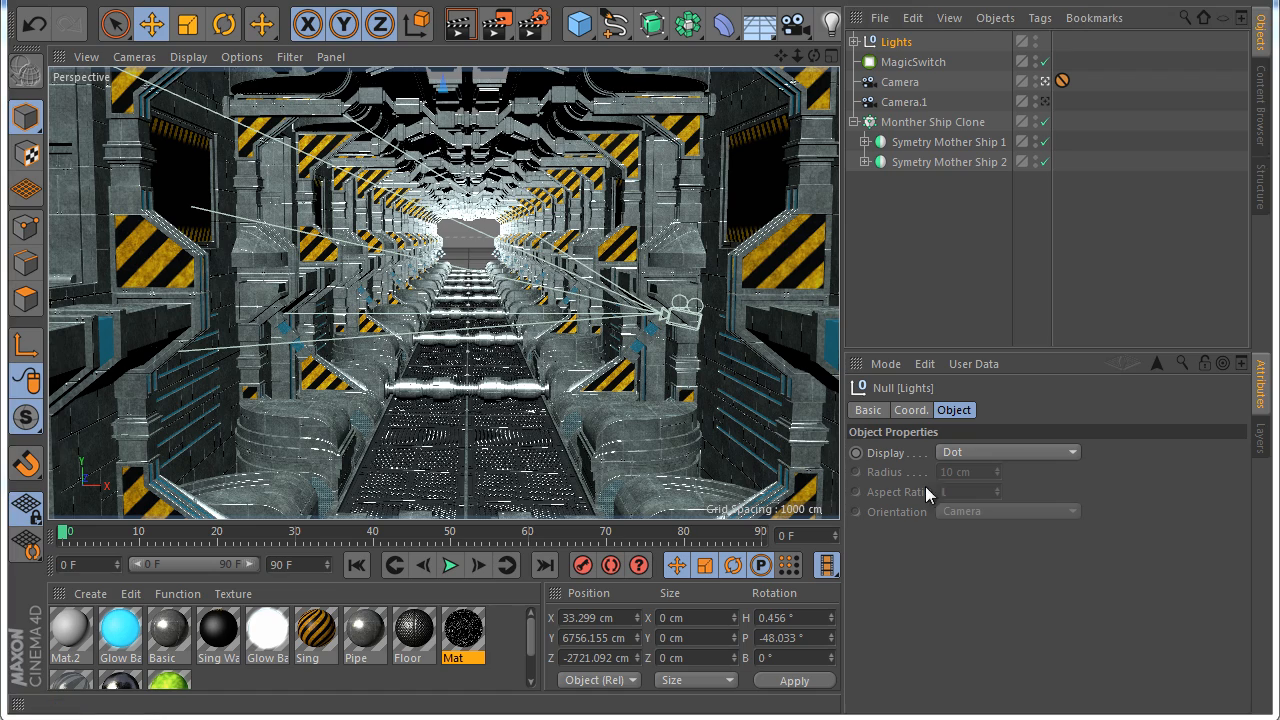
Turn off MagicSwitch to disable the cloner and both symmetry objects, and leave the Camera view to frame the single ship section
left_click(1045, 64)
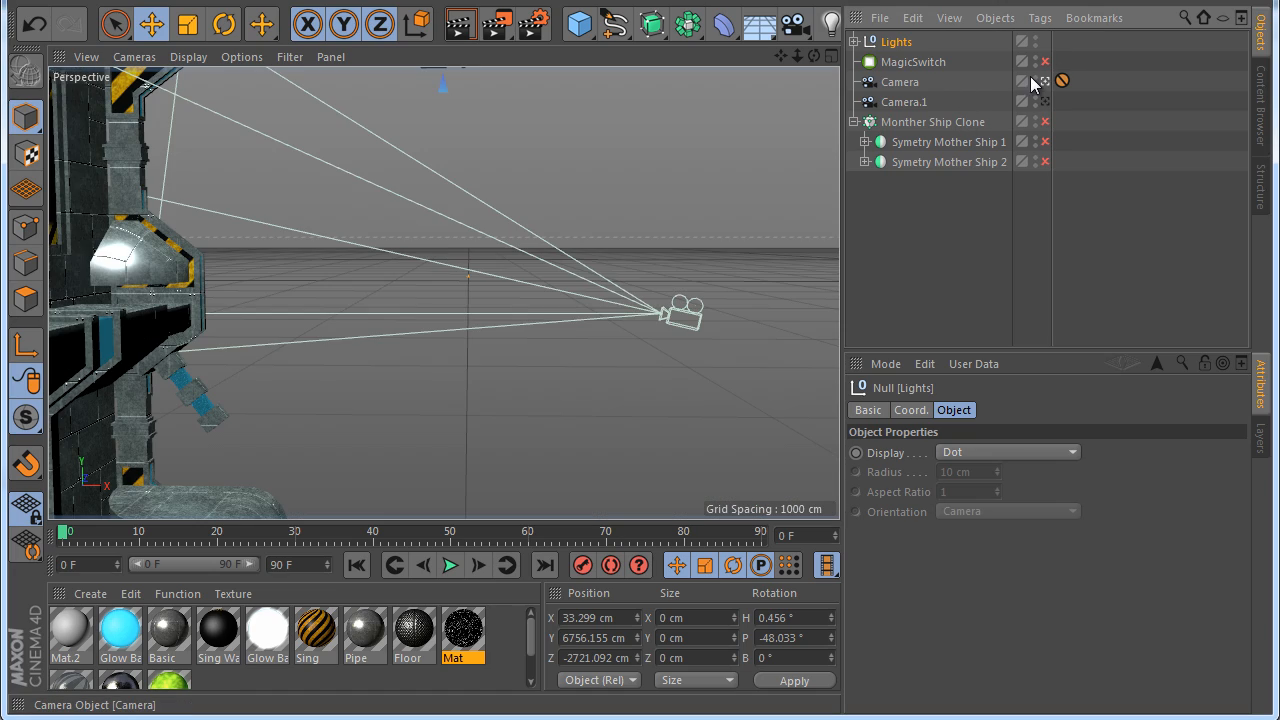
left_click(1045, 81)
scroll(437, 423, "up", 8)
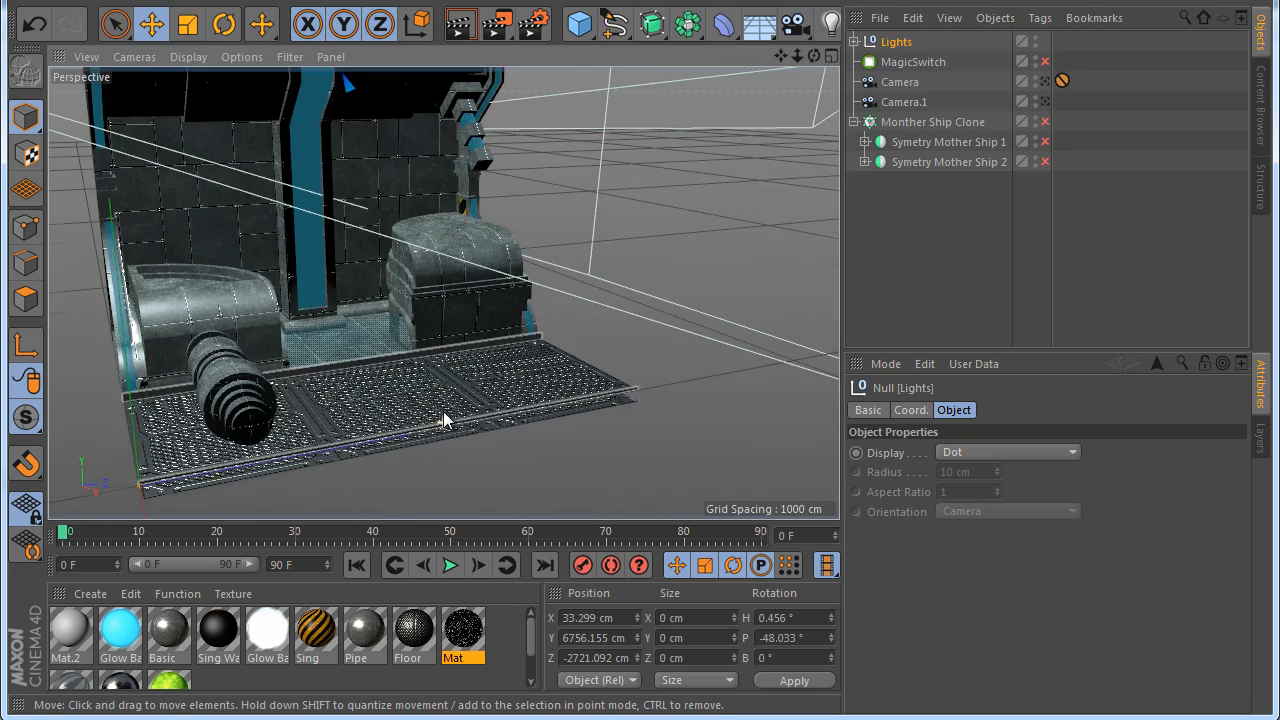
scroll(474, 434, "down", 1)
scroll(508, 203, "up", 4)
scroll(437, 402, "down", 8)
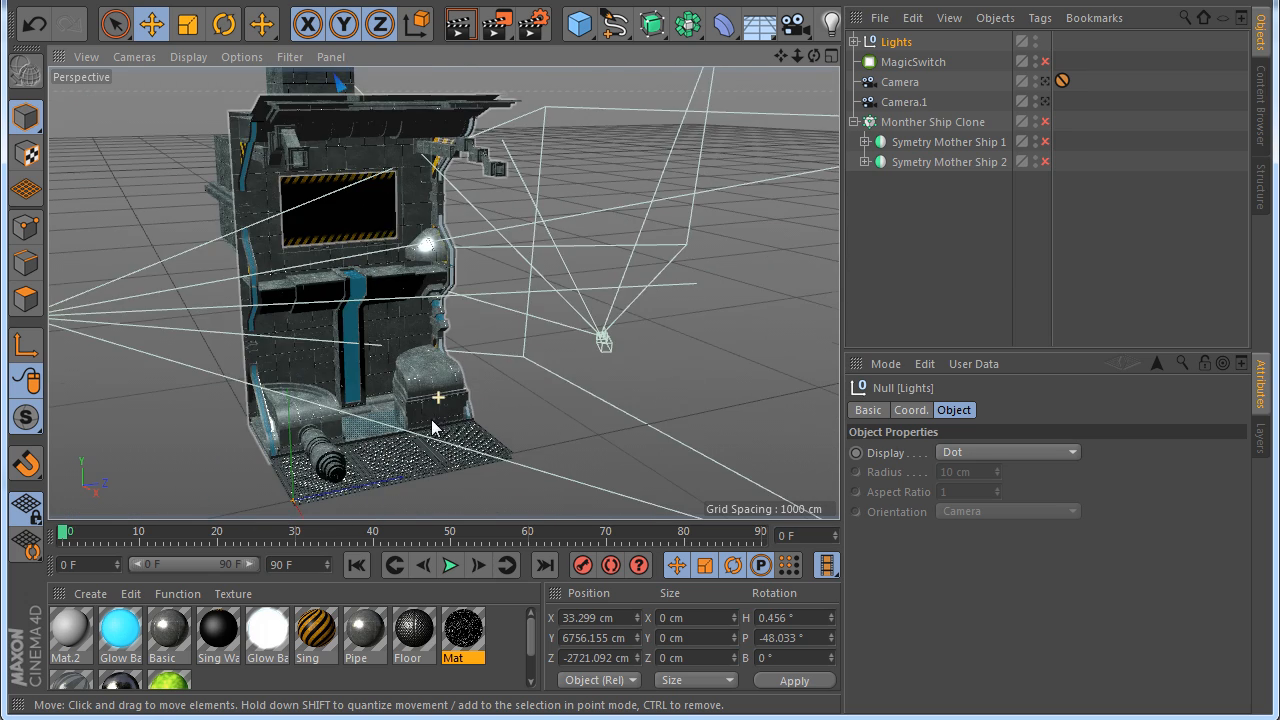
scroll(431, 419, "up", 3)
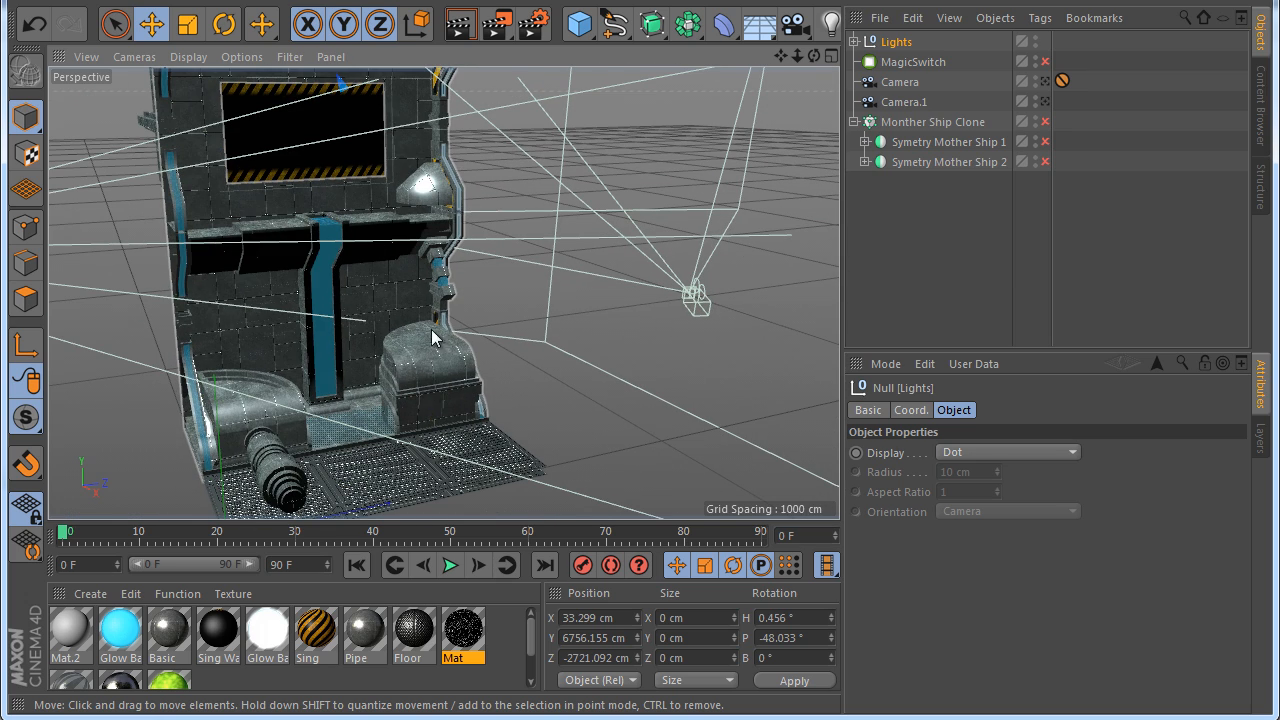
left_click(830, 24)
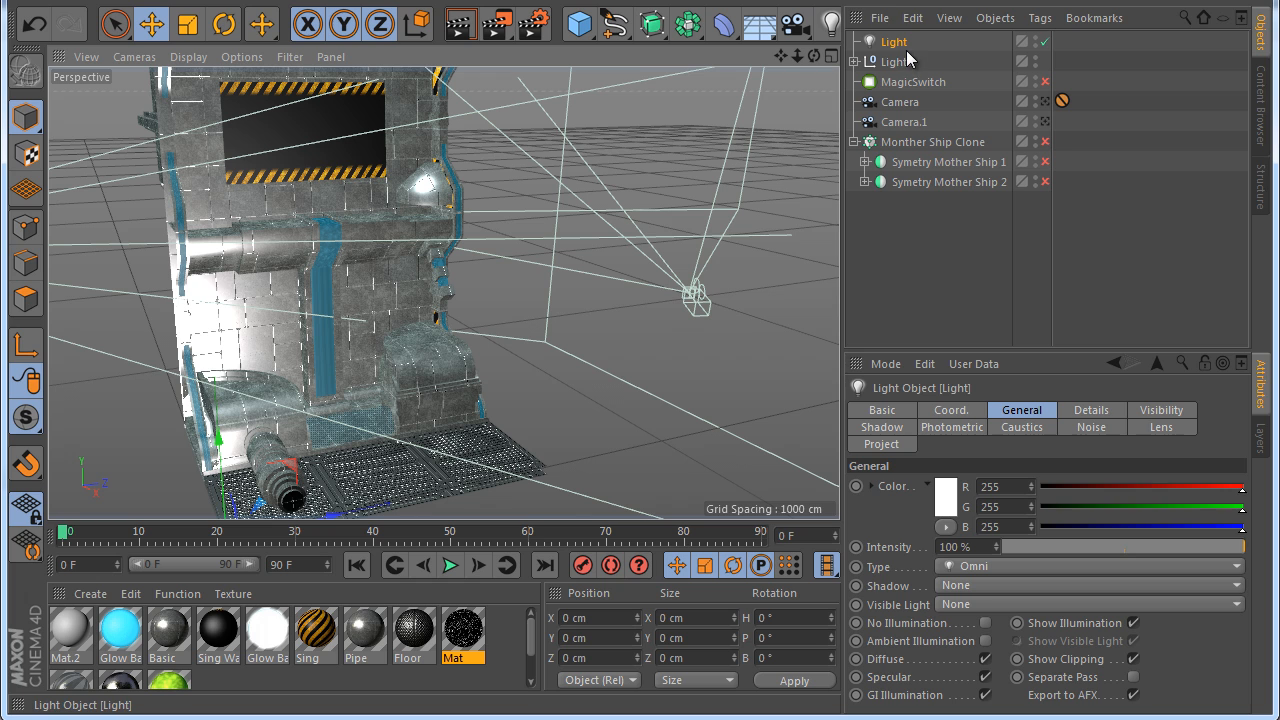
left_click(904, 48)
key("Delete")
Add a target light and move its target null off the origin toward the rounded block at the wall's base
left_click(829, 38)
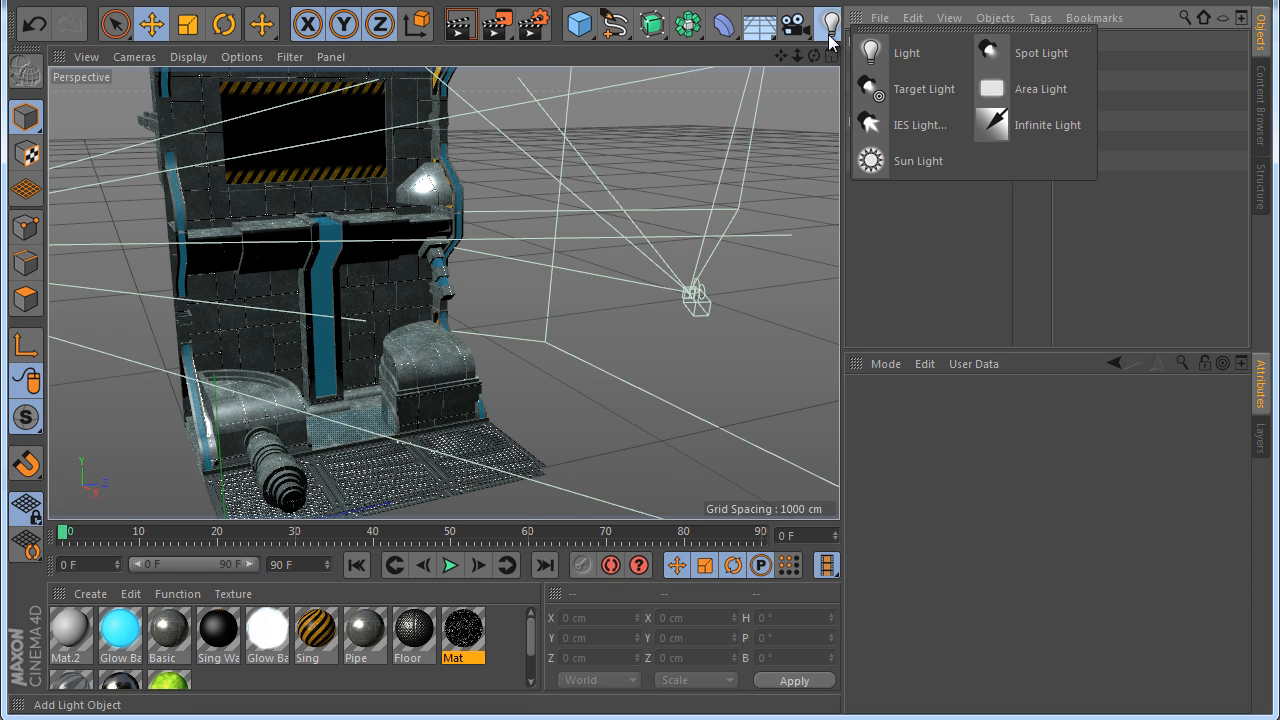
left_click(926, 102)
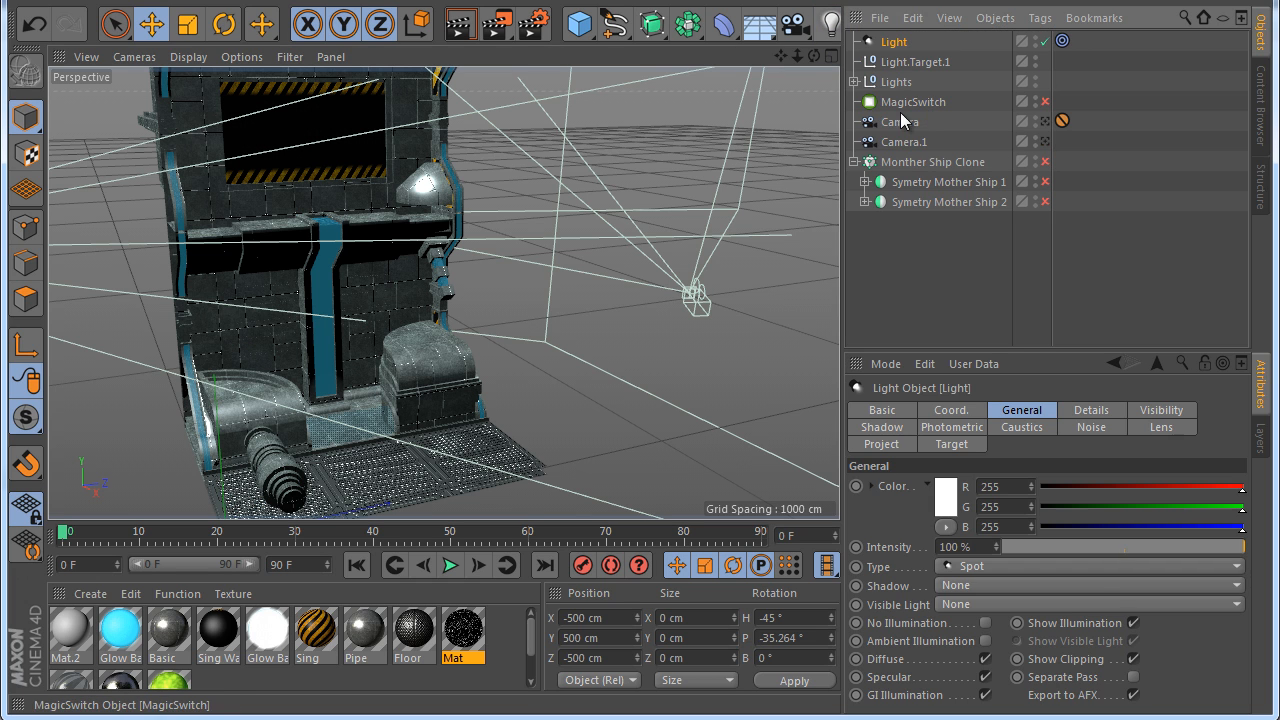
left_click(901, 63)
scroll(649, 230, "down", 2)
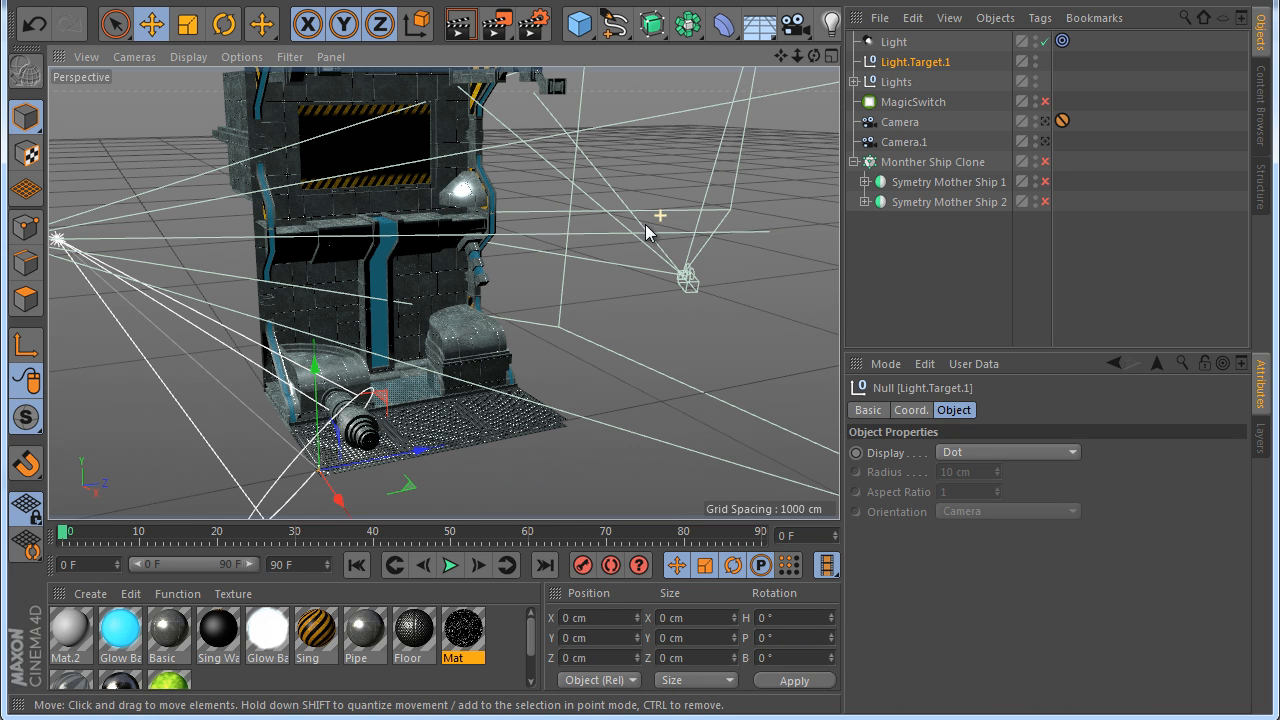
left_click(976, 65)
left_click_drag(849, 41, 847, 41)
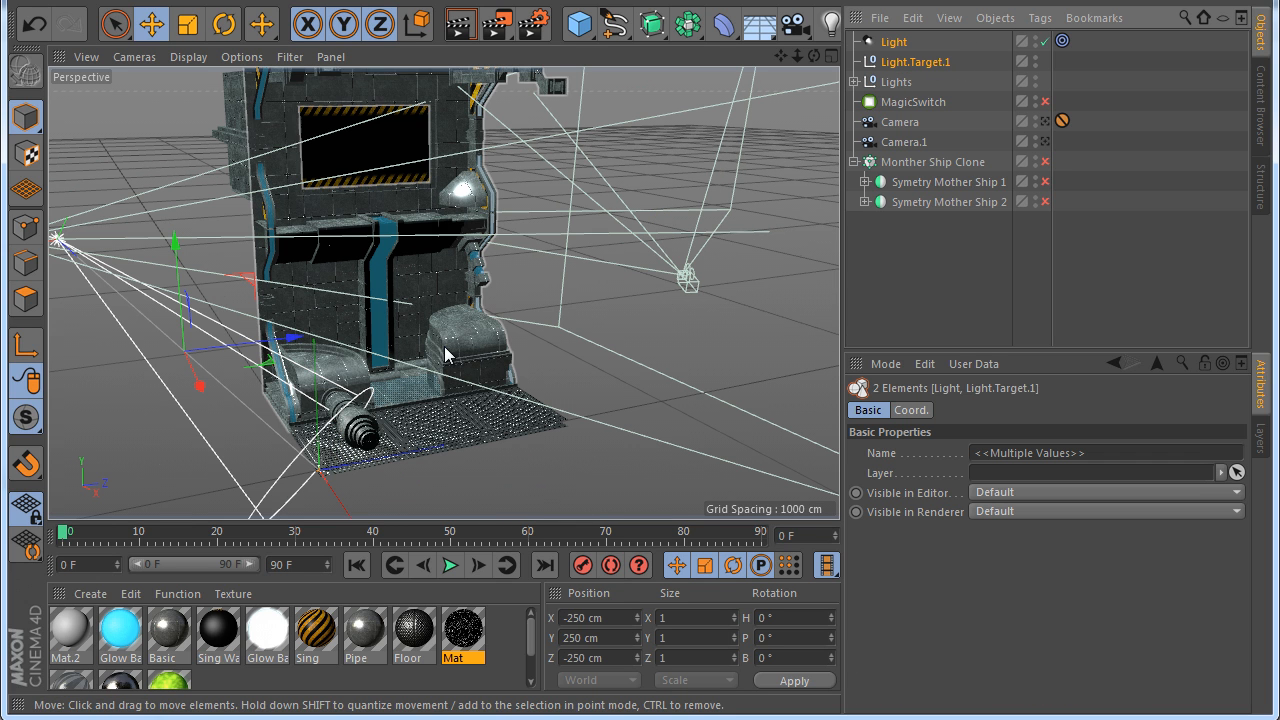
left_click(898, 63)
left_click_drag(380, 472, 518, 392)
scroll(518, 392, "up", 4)
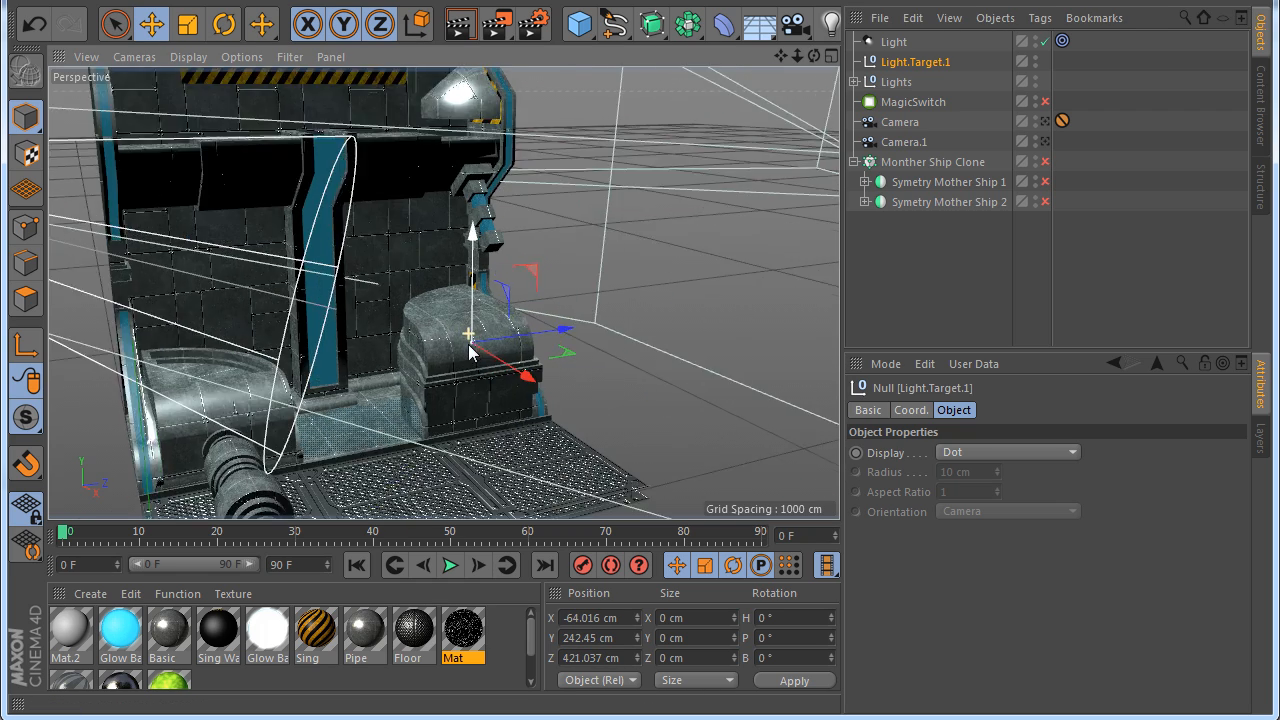
Reposition the light's target null behind the rounded block, at about X -415, Y 184, Z 628 cm
left_click_drag(548, 350, 442, 292)
left_click_drag(413, 171, 412, 249)
left_click_drag(497, 335, 588, 317)
middle_click(588, 317)
middle_click(596, 248)
scroll(545, 398, "down", 5)
scroll(561, 384, "up", 6)
left_click_drag(522, 362, 385, 351)
middle_click(438, 356)
middle_click(394, 268)
left_click_drag(460, 228, 460, 210)
left_click_drag(493, 290, 507, 297)
scroll(556, 305, "down", 6)
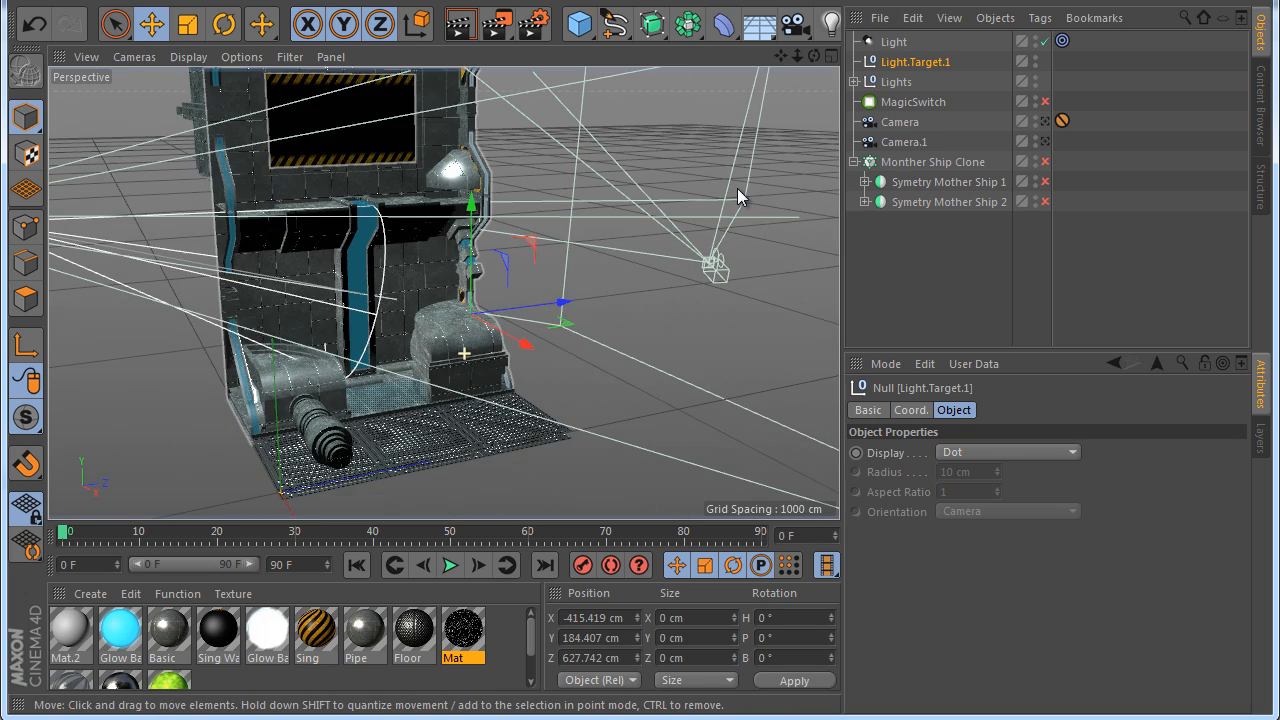
Move the spot light in front of the rounded block, to about X 283, Y 461, Z 478 cm
left_click(891, 43)
left_click_drag(302, 405, 638, 470)
scroll(548, 393, "up", 5)
left_click_drag(475, 229, 675, 229)
scroll(673, 227, "down", 3)
left_click_drag(630, 170, 613, 62)
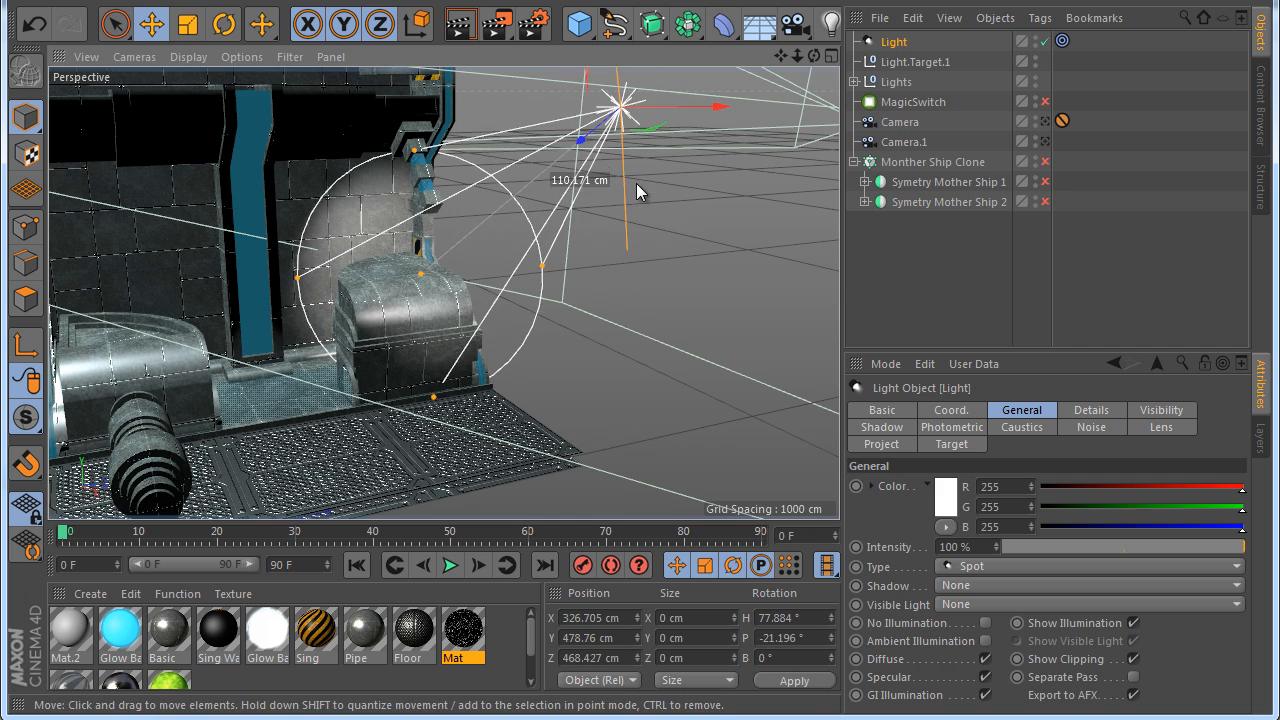
left_click_drag(577, 138, 558, 159)
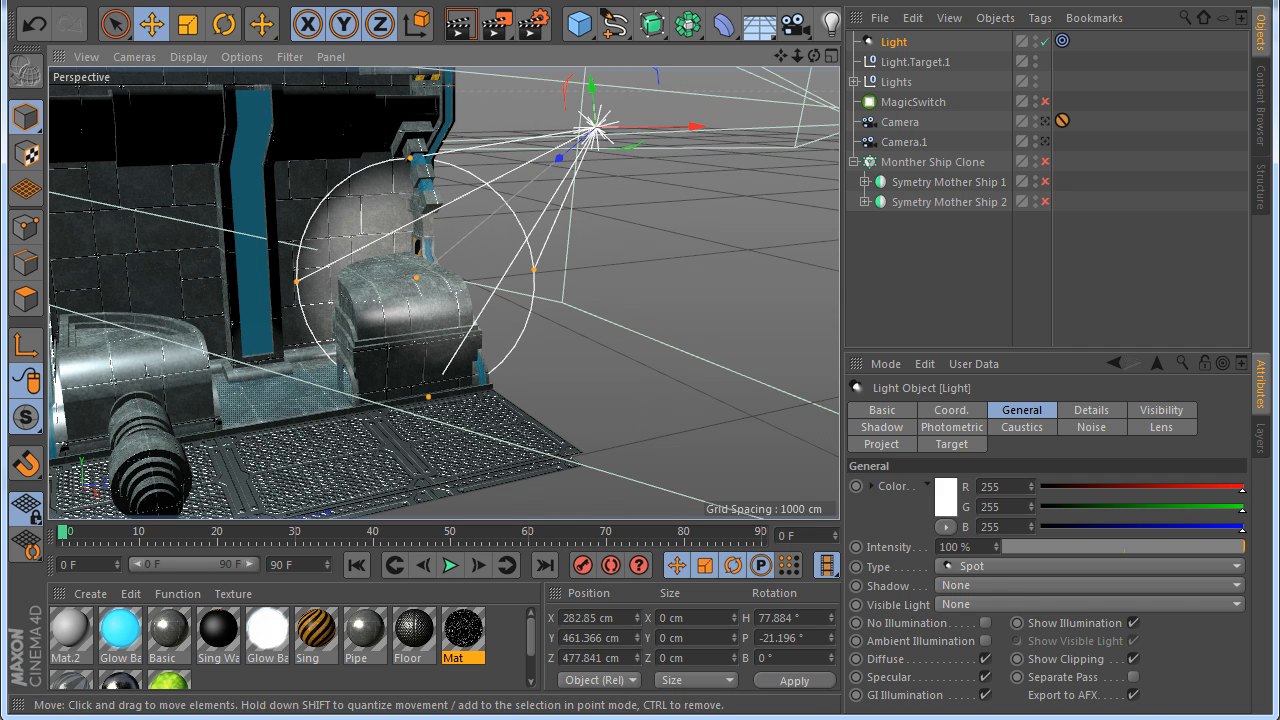
Set the spot light's shadow to Area and bring it closer to the wall, at about X 113, Y 394, Z 516 cm
left_click(976, 585)
left_click(982, 665)
middle_click_drag(447, 413, 460, 426, "alt")
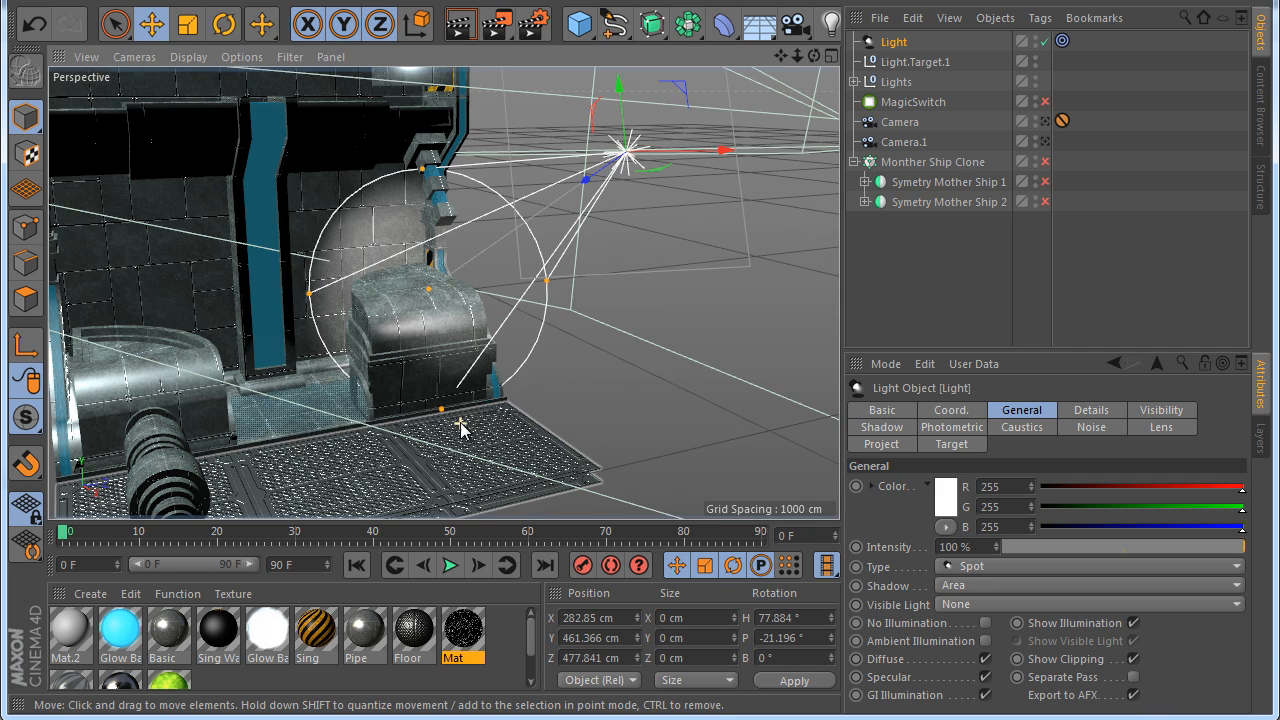
left_click_drag(586, 182, 523, 226)
mouse_move(622, 206)
left_mouse_down()
mouse_move(604, 218)
mouse_move(642, 215)
left_mouse_up()
Try Inverse Square Clamped falloff on the spot light with a smaller Radius/Decay
left_click(1075, 411)
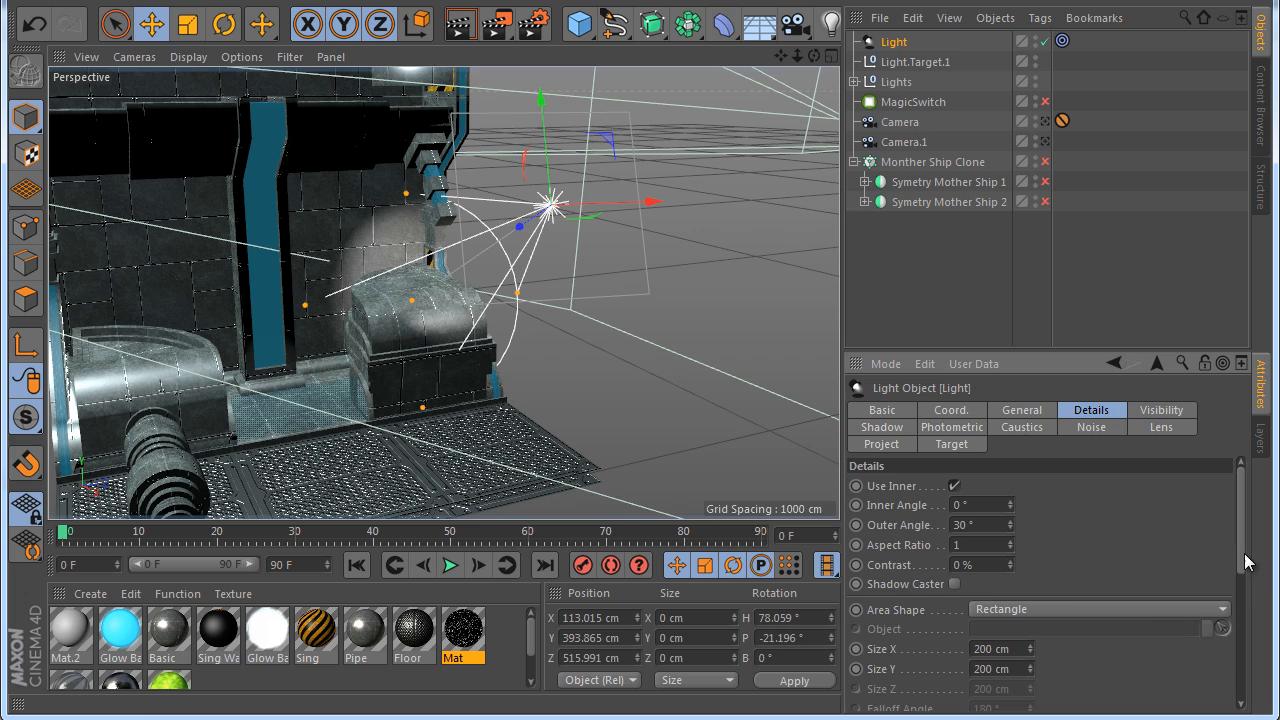
scroll(1247, 563, "down", 8)
left_click(966, 610)
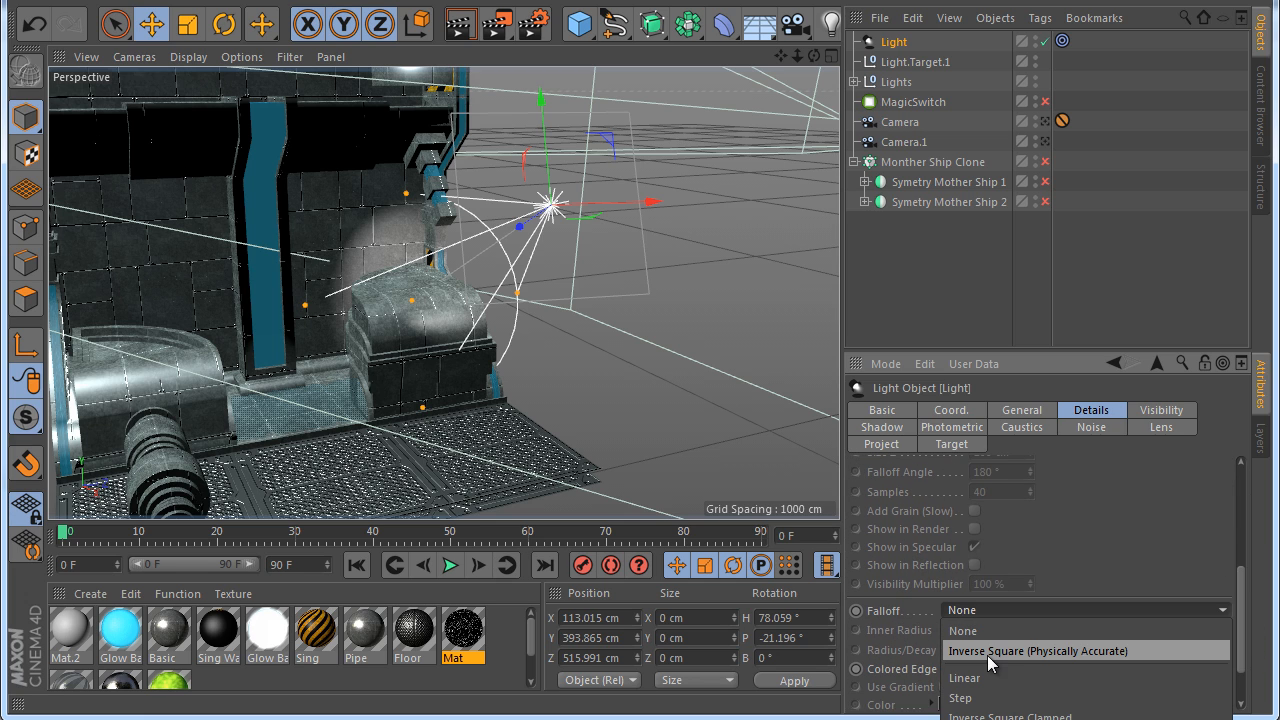
left_click(1033, 714)
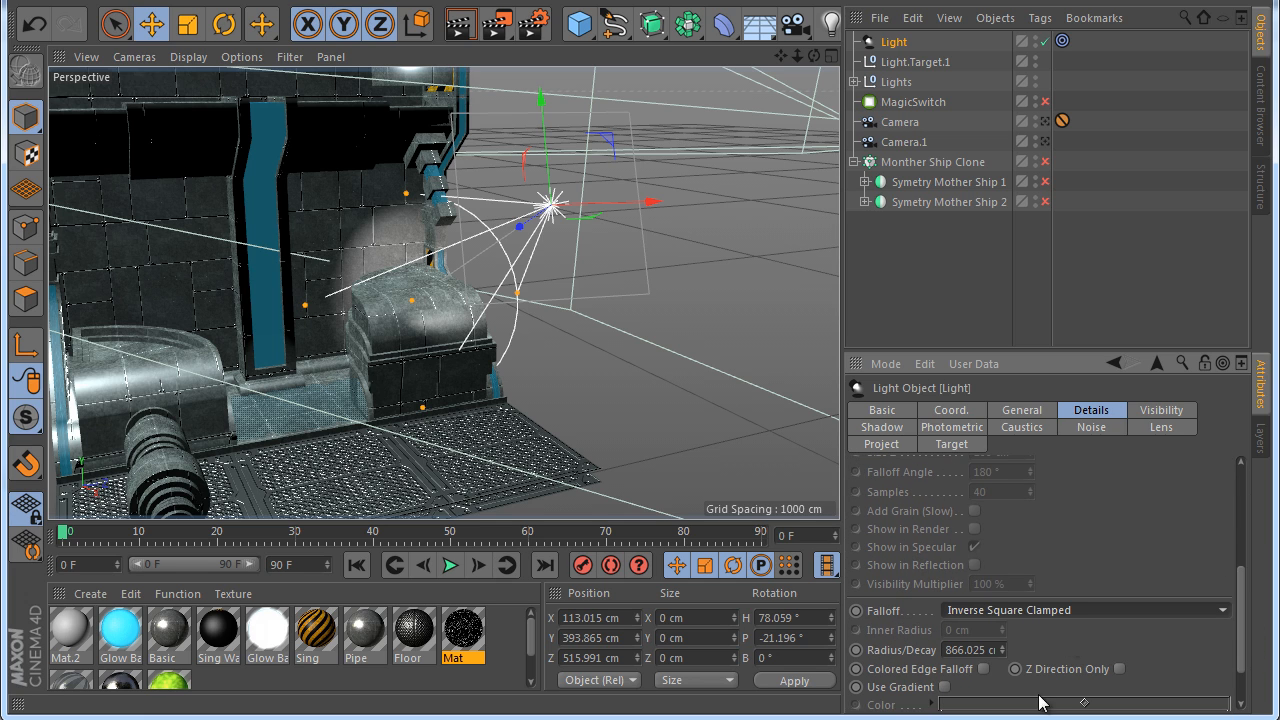
mouse_move(1001, 648)
left_mouse_down()
mouse_move(992, 626)
mouse_move(1000, 672)
mouse_move(993, 638)
left_mouse_up()
Set the spot light's falloff to Inverse Square (Physically Accurate) with a Radius/Decay of 175 cm
left_click(1094, 607)
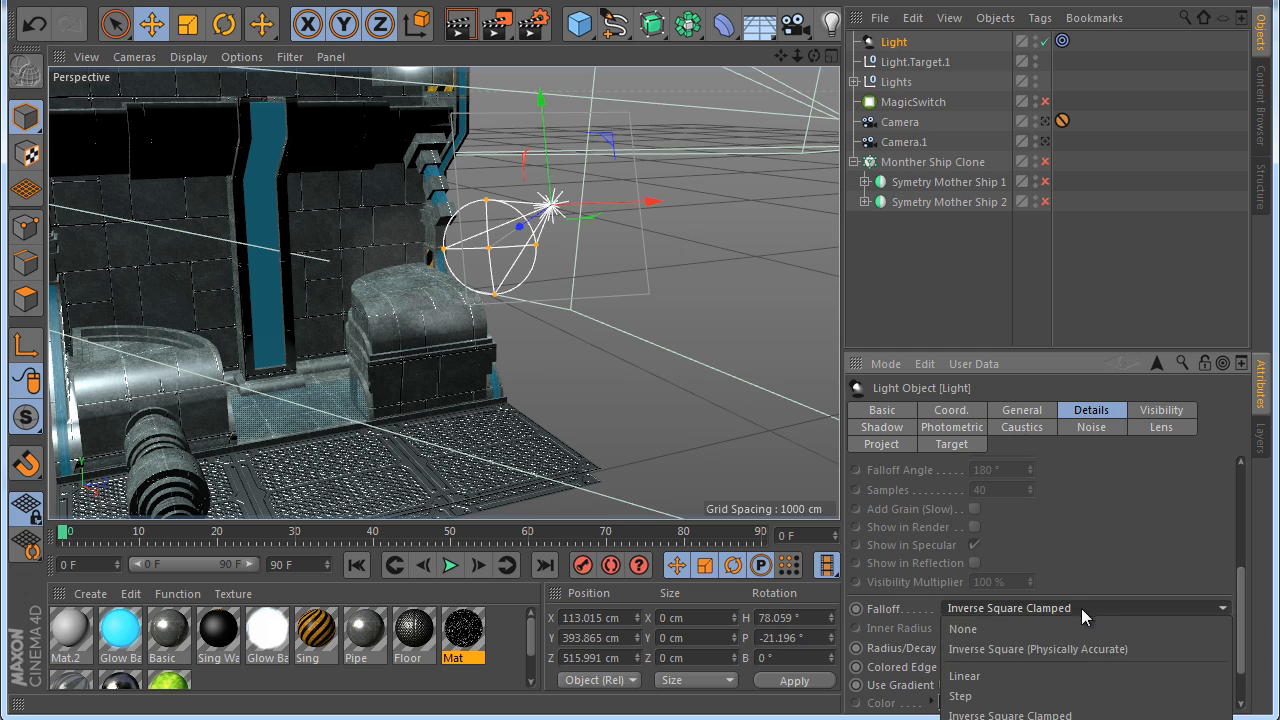
left_click(1062, 654)
double_click(960, 647)
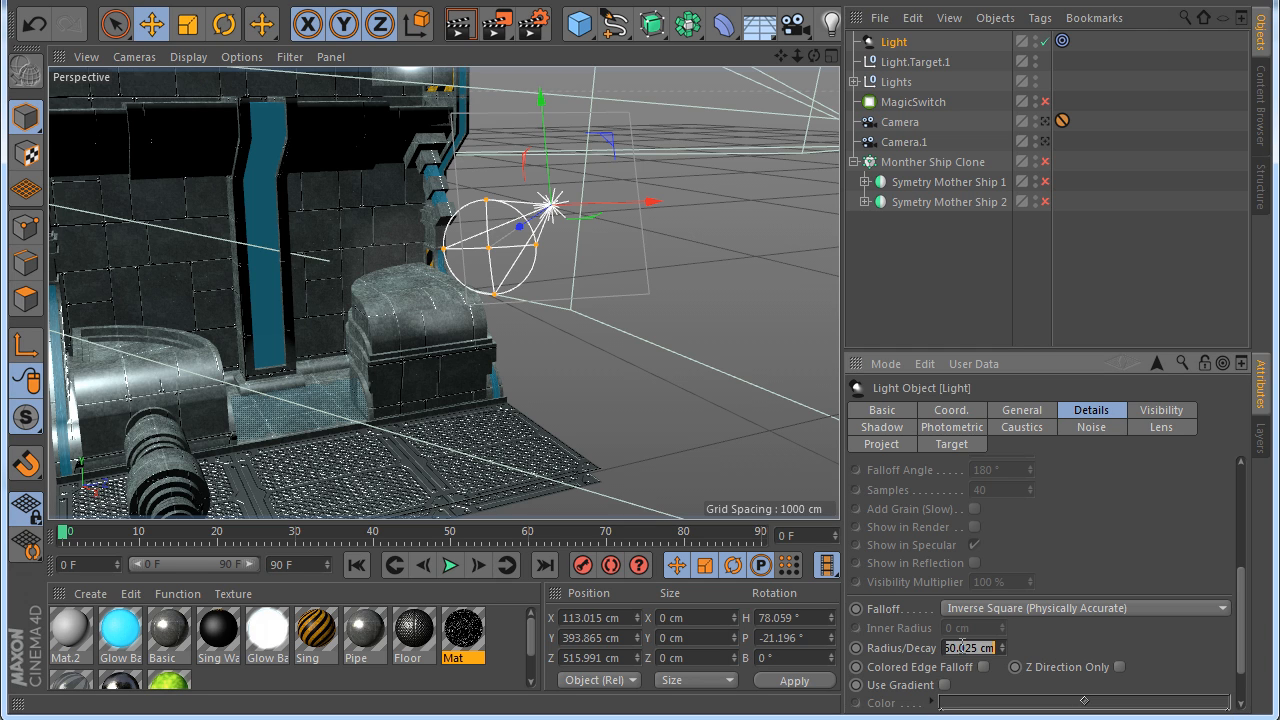
type("175")
key("Return")
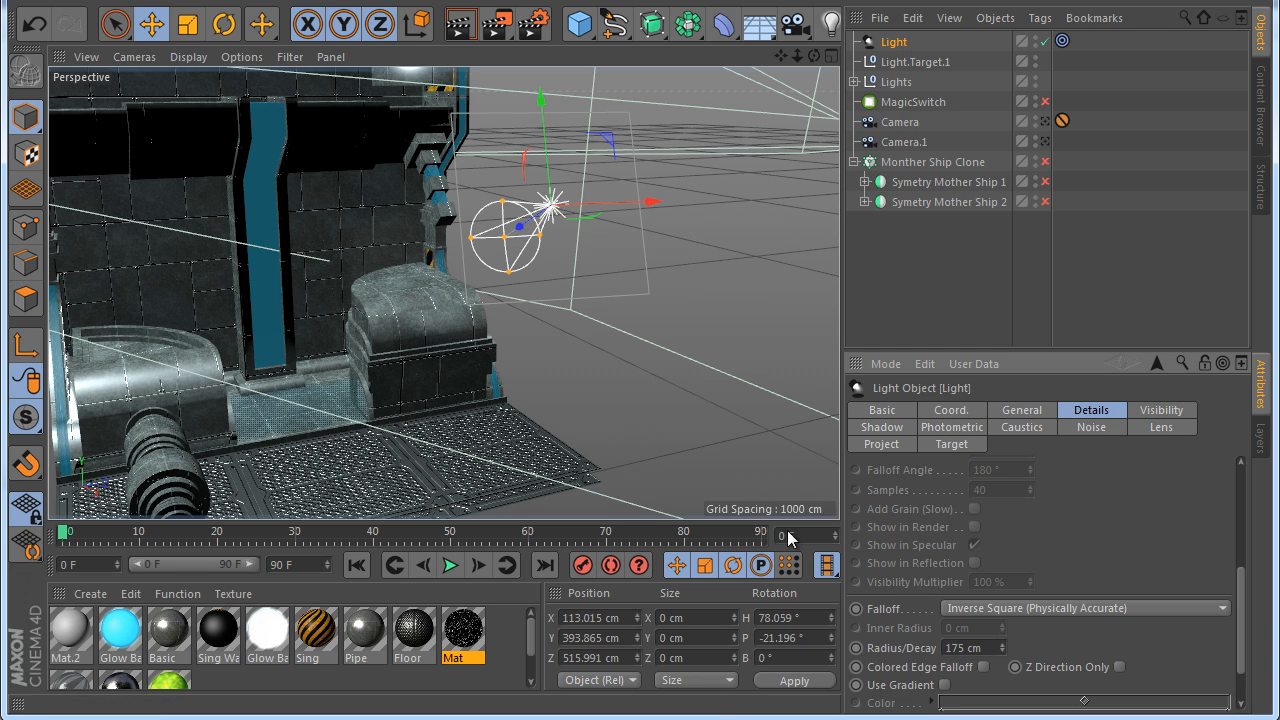
Widen the spot light's outer angle to 120°
scroll(1040, 580, "up", 5)
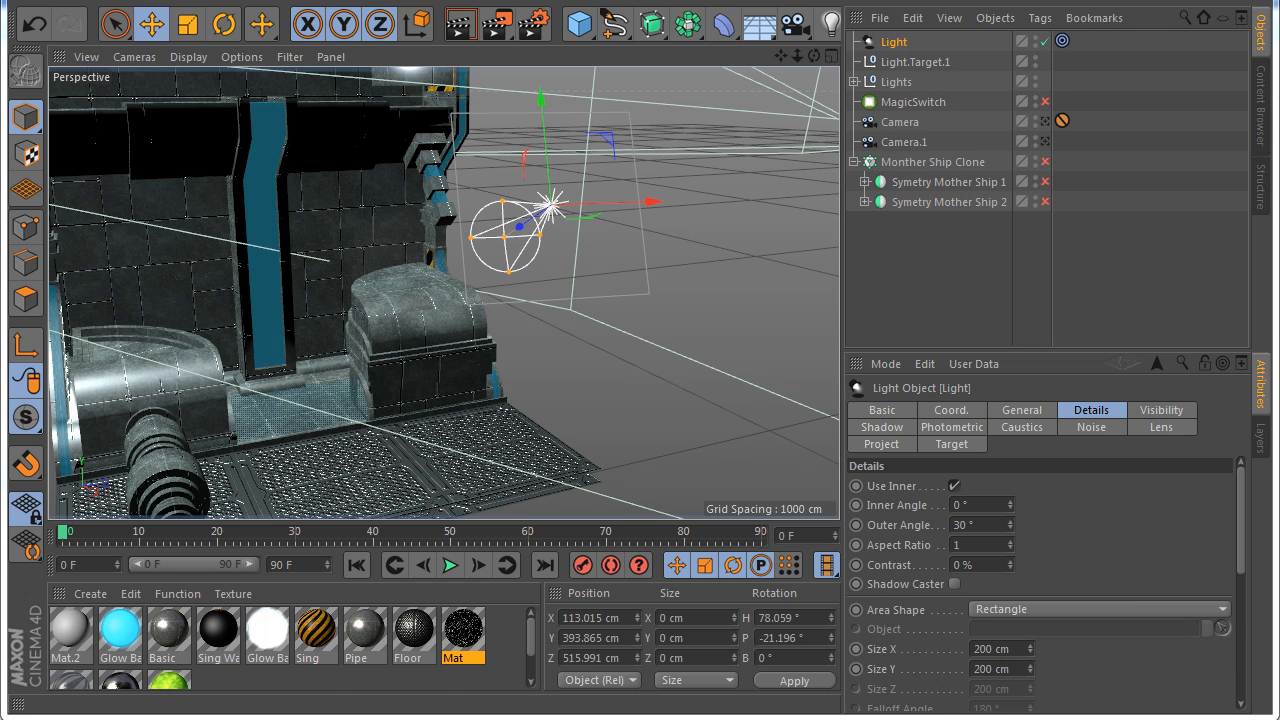
double_click(966, 525)
type("12")
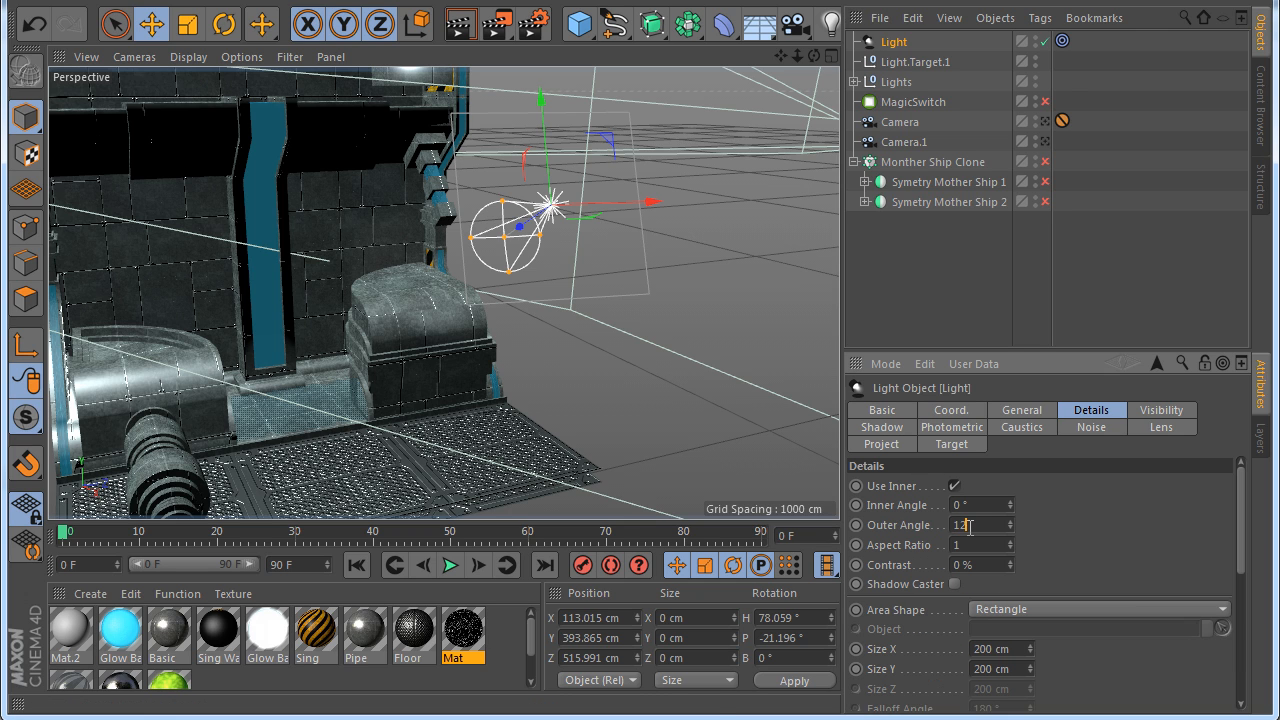
type("0")
key("Return")
mouse_move(646, 219)
left_mouse_down()
mouse_move(621, 218)
mouse_move(633, 226)
left_mouse_up()
Resize the light's area to 419 by 83 cm and move the light to about X -48, Y 322, Z 550 cm
double_click(976, 525)
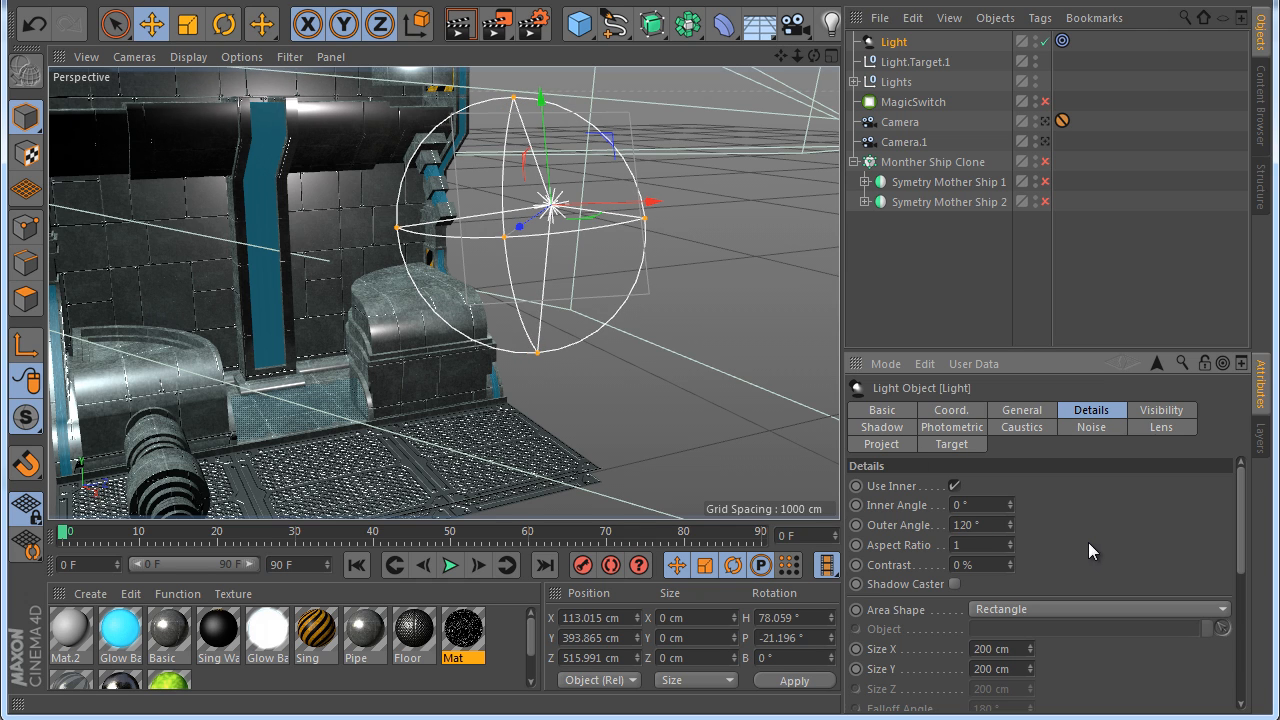
scroll(1085, 543, "down", 3)
left_click_drag(1030, 535, 1028, 551)
left_click_drag(514, 220, 506, 283)
left_click_drag(496, 189, 499, 196)
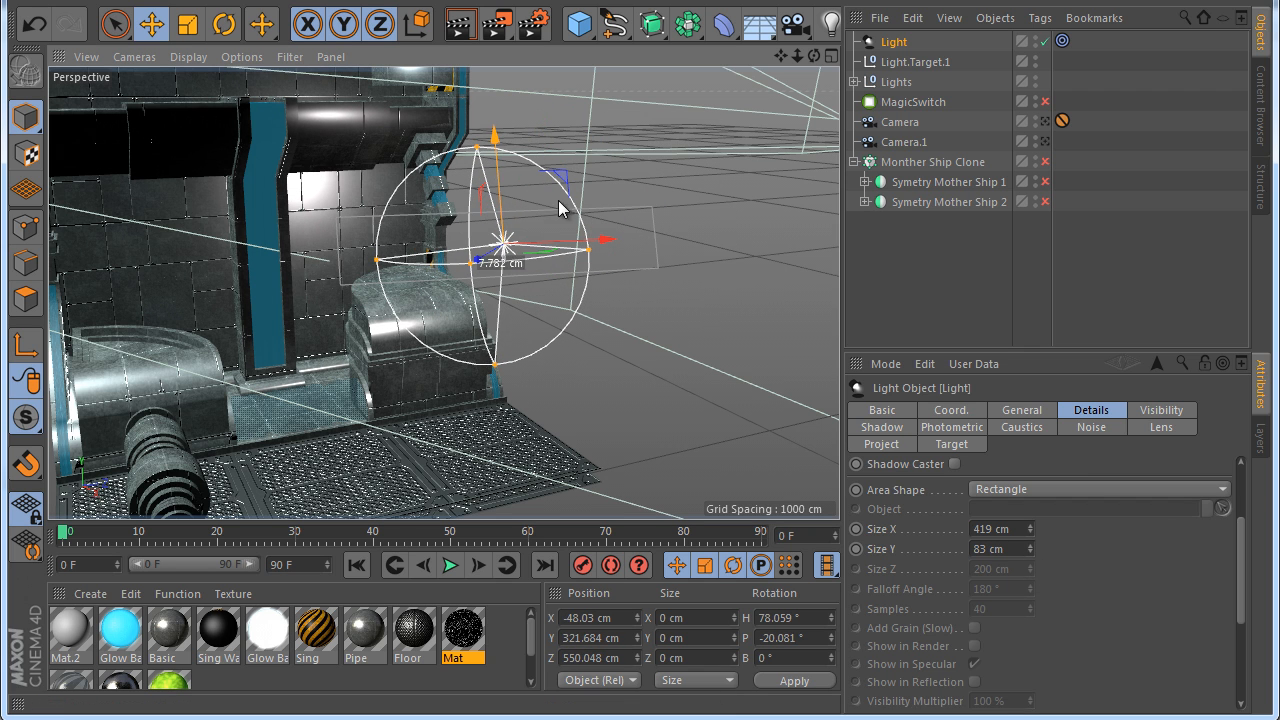
Move the light's target null to re-aim the spot light at the wall section
left_click(890, 64)
left_click_drag(440, 275, 449, 225)
left_click_drag(514, 308, 511, 311)
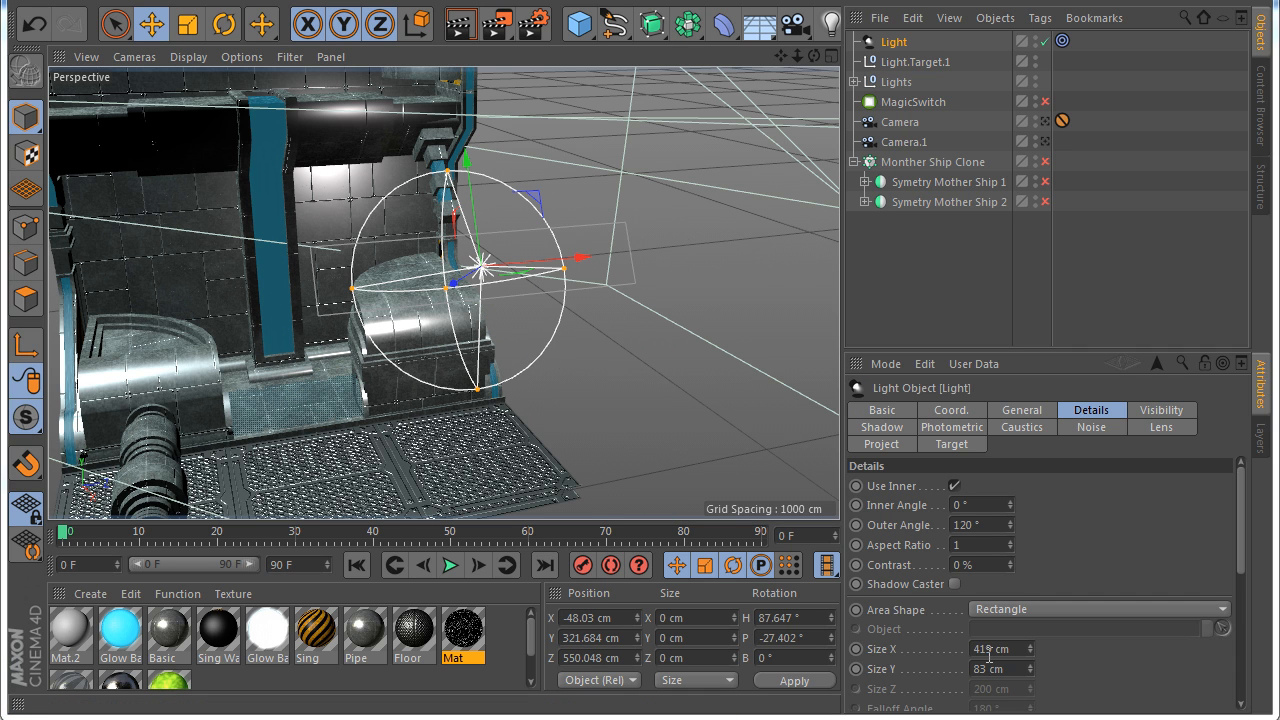
Set the light's area size to 450 by 45 cm and lower the light slightly to about Y 314 cm
double_click(989, 653)
type("450")
double_click(1008, 669)
type("45")
key("Return")
left_click_drag(460, 207, 552, 198)
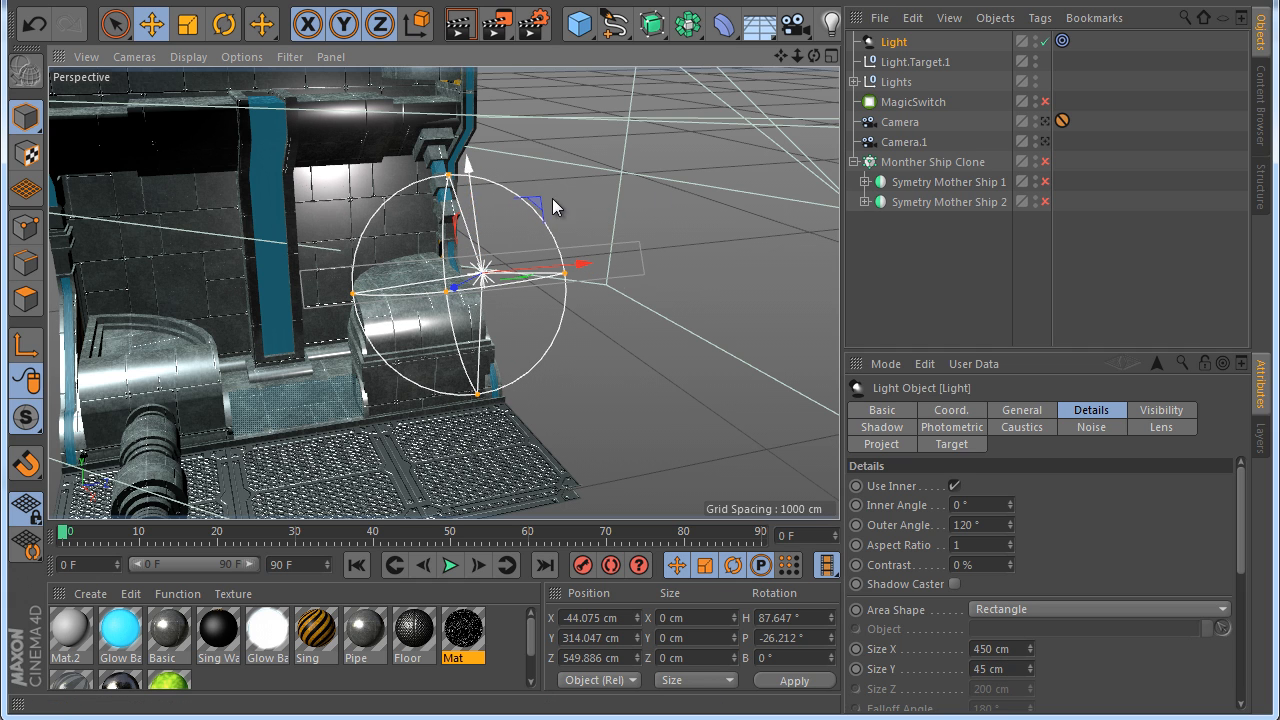
Move the light and its target null together along Z until the light sits at about Z 638 cm
left_click(942, 62, "ctrl")
left_click_drag(538, 281, 582, 278)
left_click_drag(814, 56, 640, 412)
left_click_drag(566, 338, 590, 337)
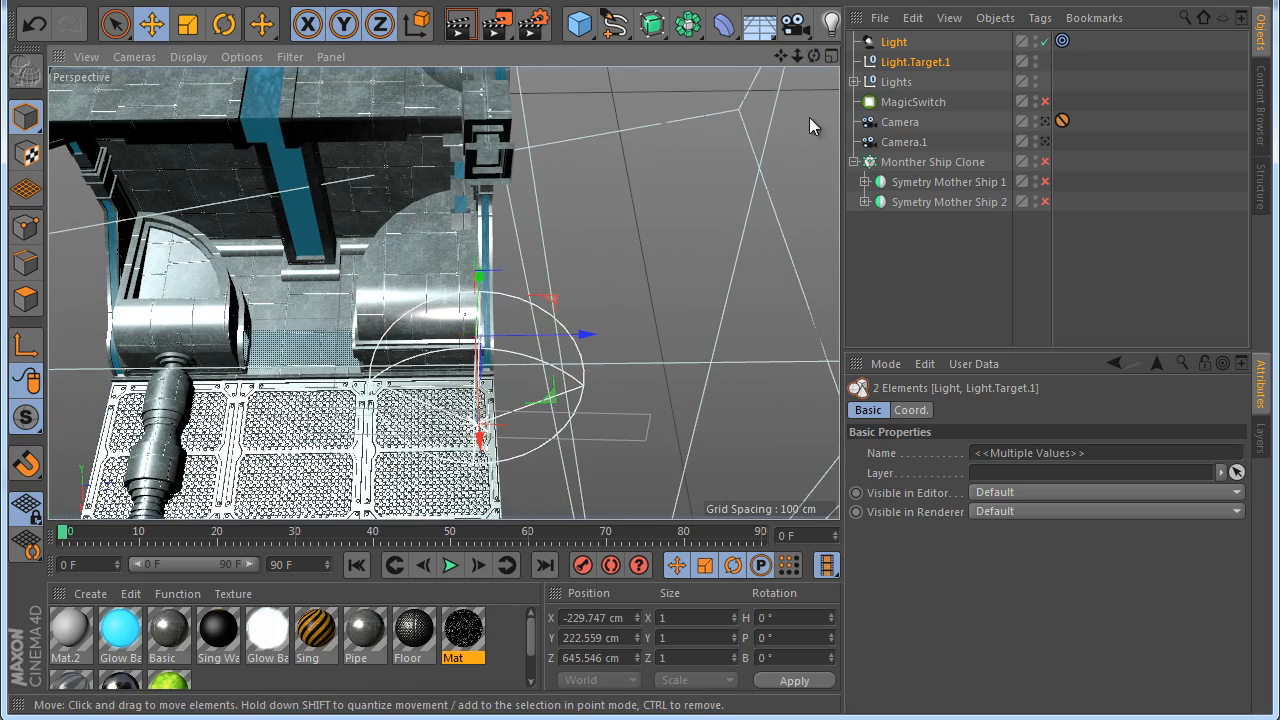
left_click_drag(821, 57, 640, 412)
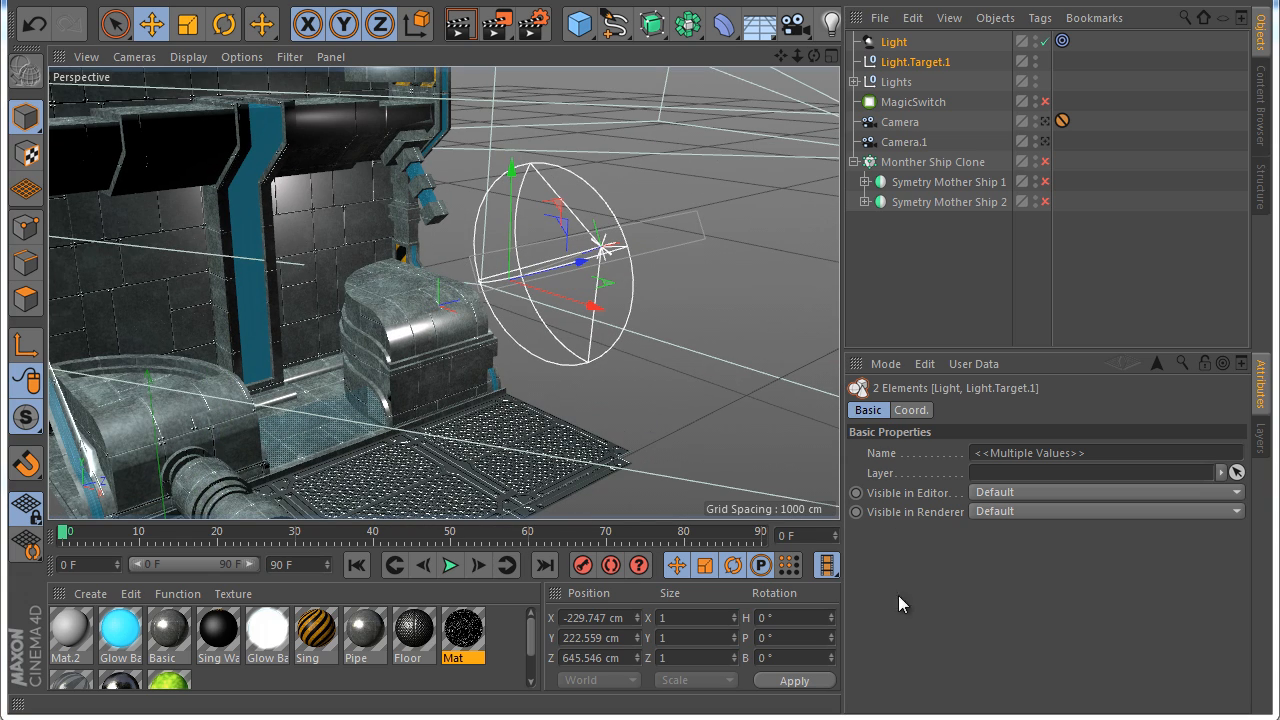
Give the spot light a pale blue color of RGB 180, 219, 236 and set its intensity to 80%
left_click(893, 42)
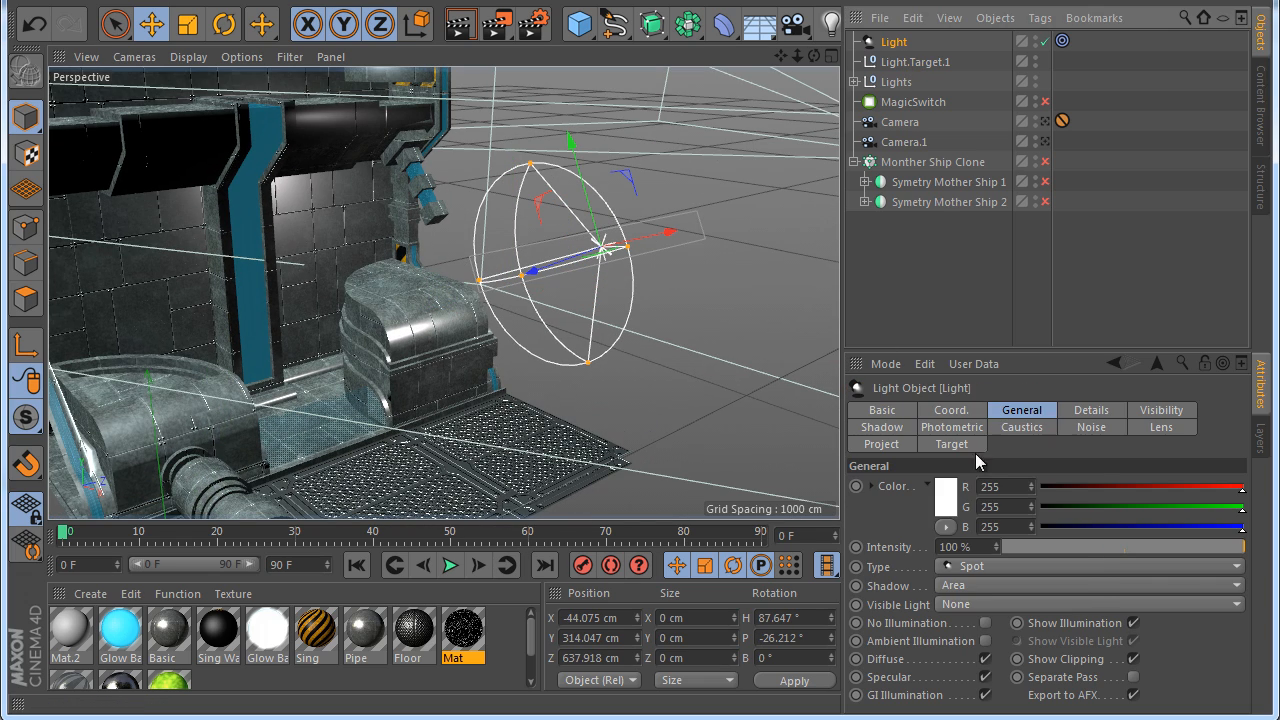
left_click(980, 495)
left_click(988, 424)
left_click(904, 465)
left_click_drag(1017, 424, 998, 425)
left_click_drag(906, 488, 909, 477)
left_click_drag(998, 429, 1004, 432)
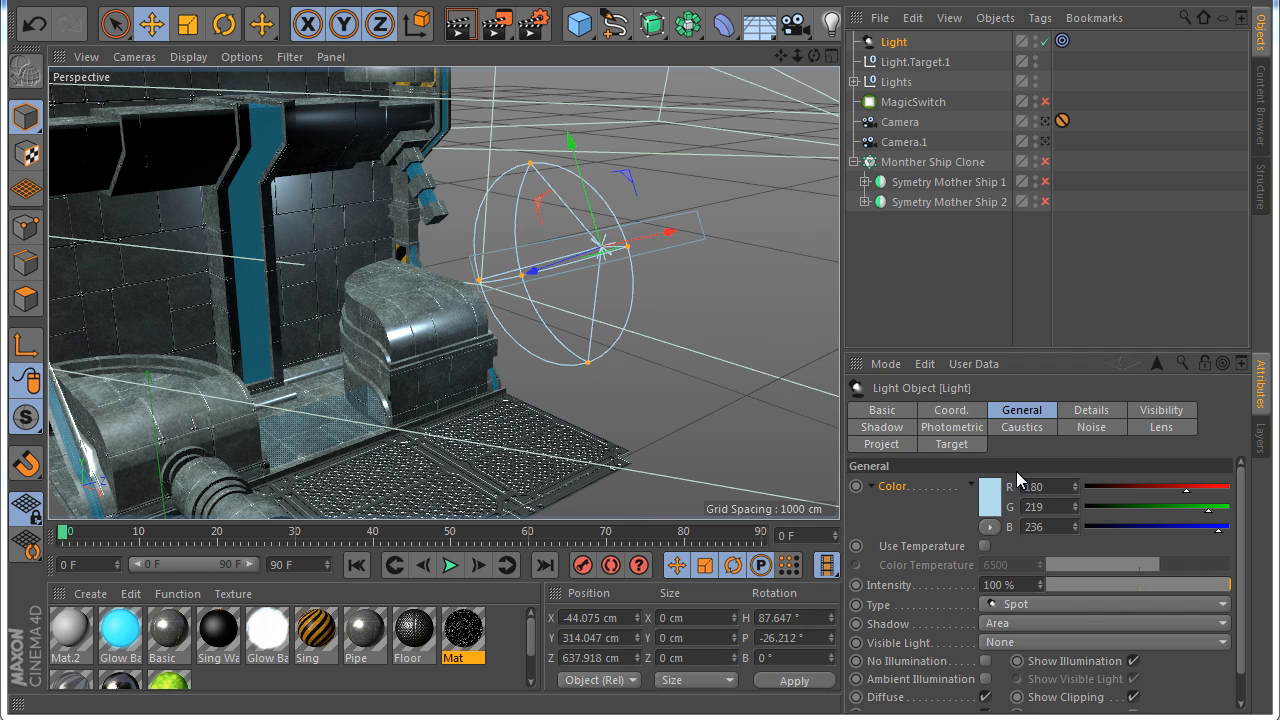
left_click(872, 487)
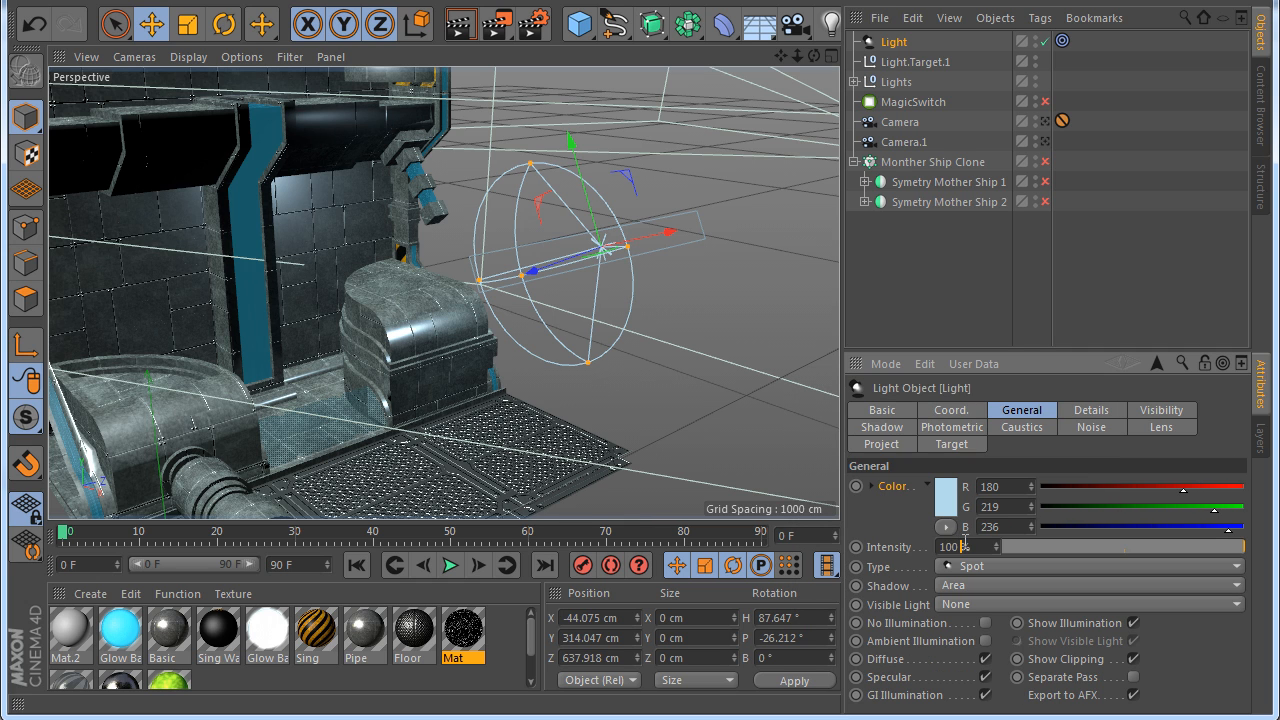
key("Return")
Add a Cloner, place it inside the Lights null, and make the spot light its child
scroll(543, 331, "down", 3)
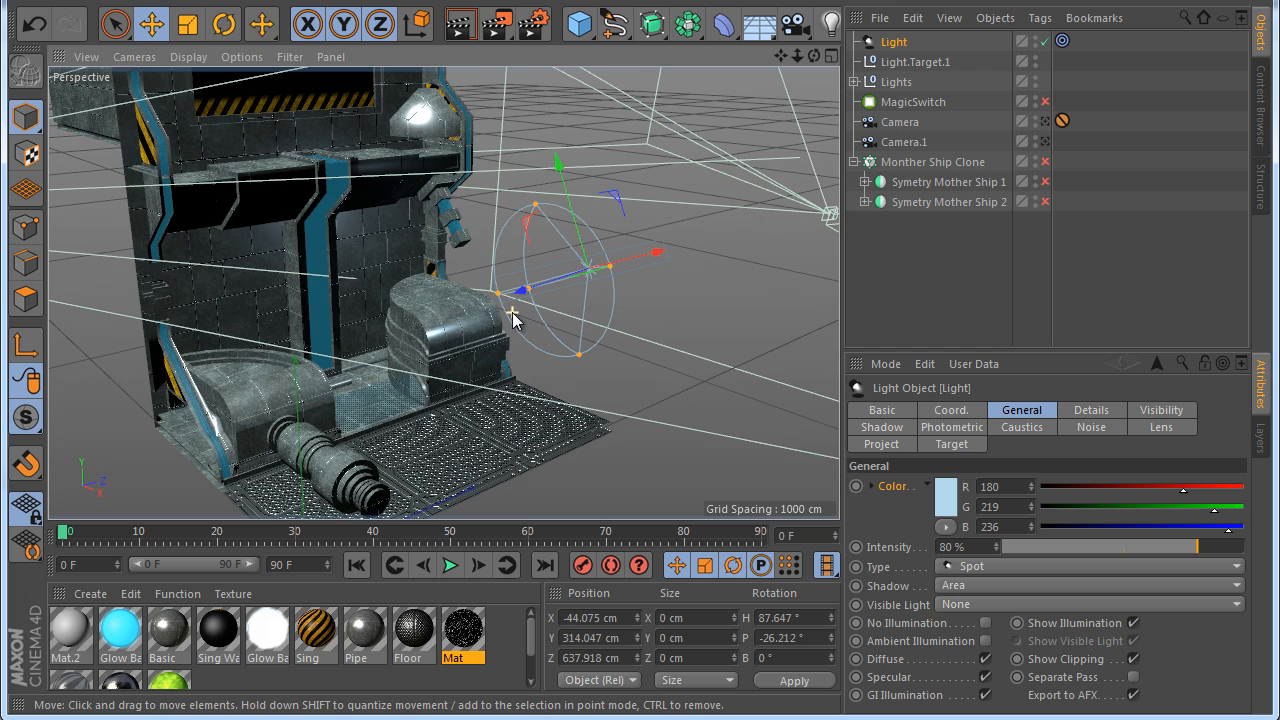
left_click_drag(632, 3, 640, 142)
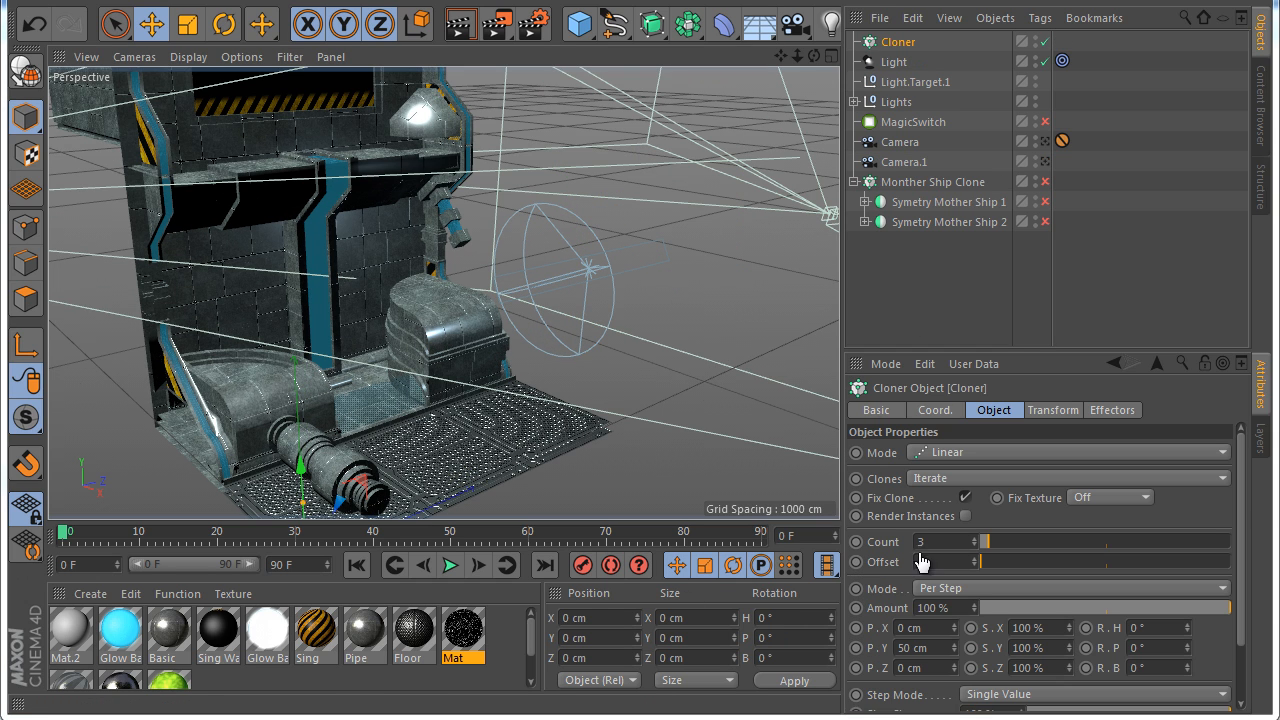
left_click(854, 102)
left_click_drag(893, 46, 893, 106)
Add a null inside the light Cloner and parent the spot light to it
left_click(104, 3)
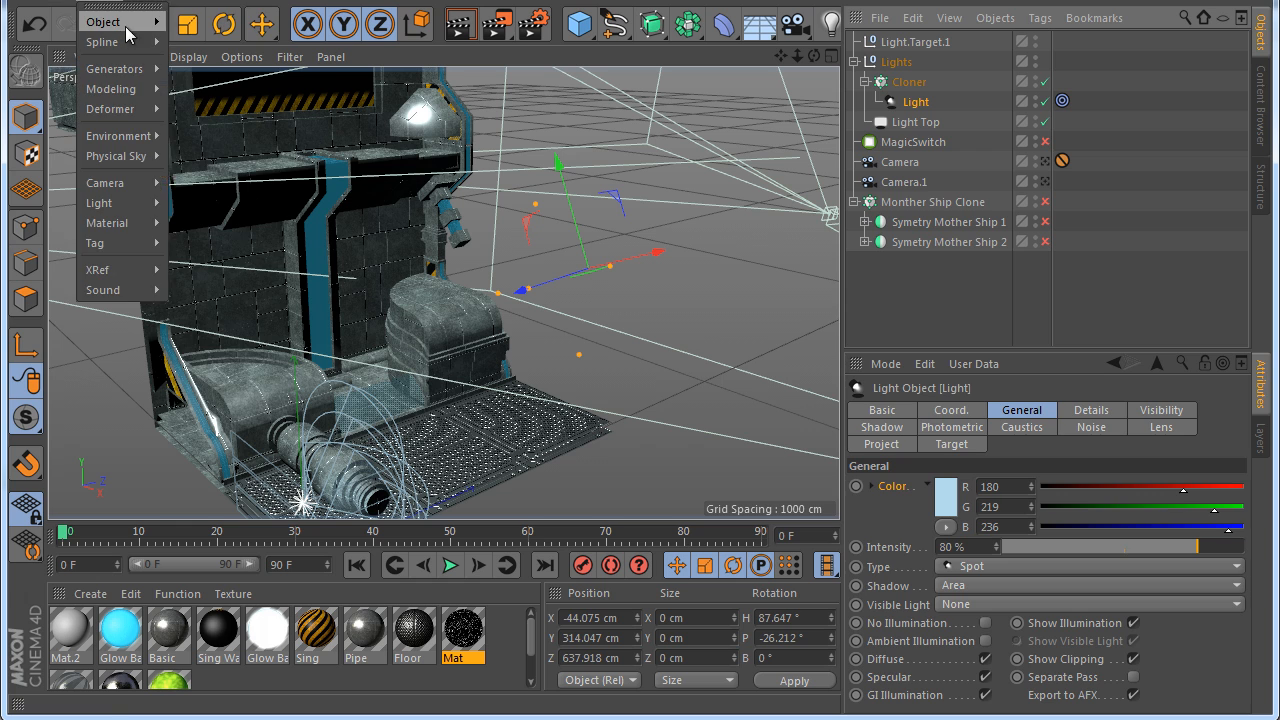
mouse_move(128, 34)
left_click(195, 20)
left_click_drag(895, 42, 898, 104)
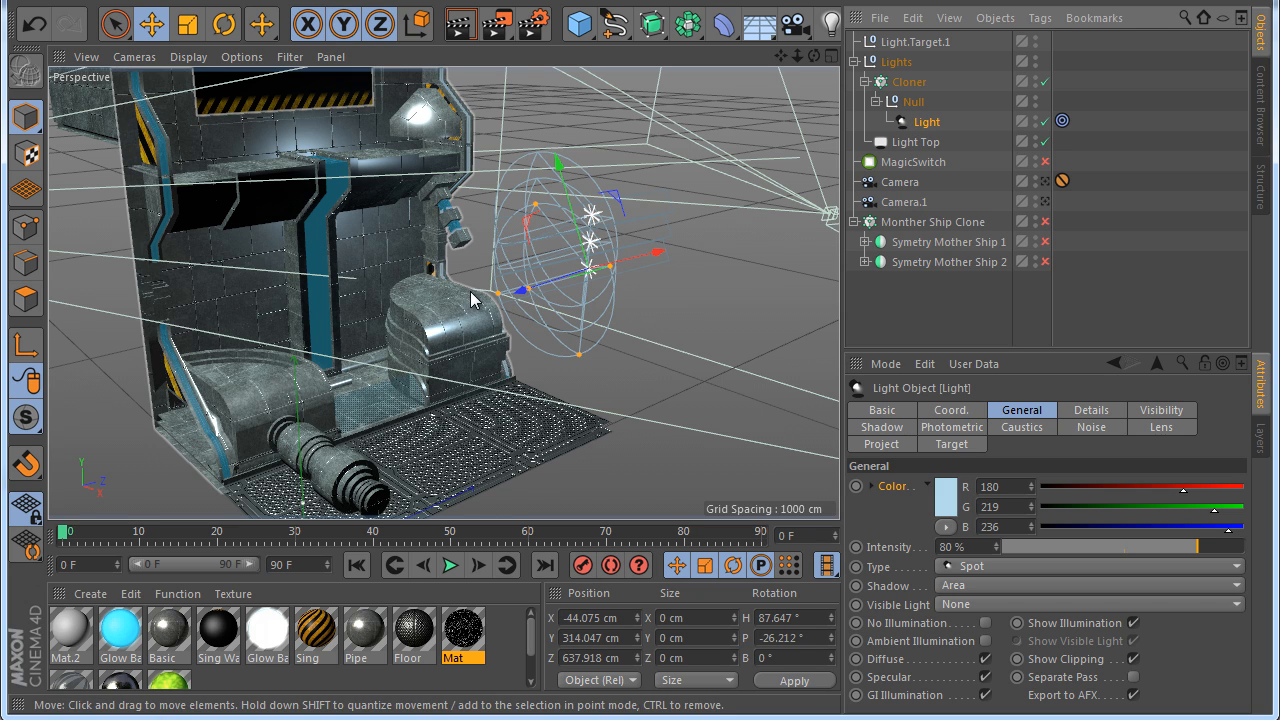
Set the light Cloner's per-step offset to Y 0 cm and Z 687.542 cm, matching the Monther Ship Clone spacing
left_click(905, 82)
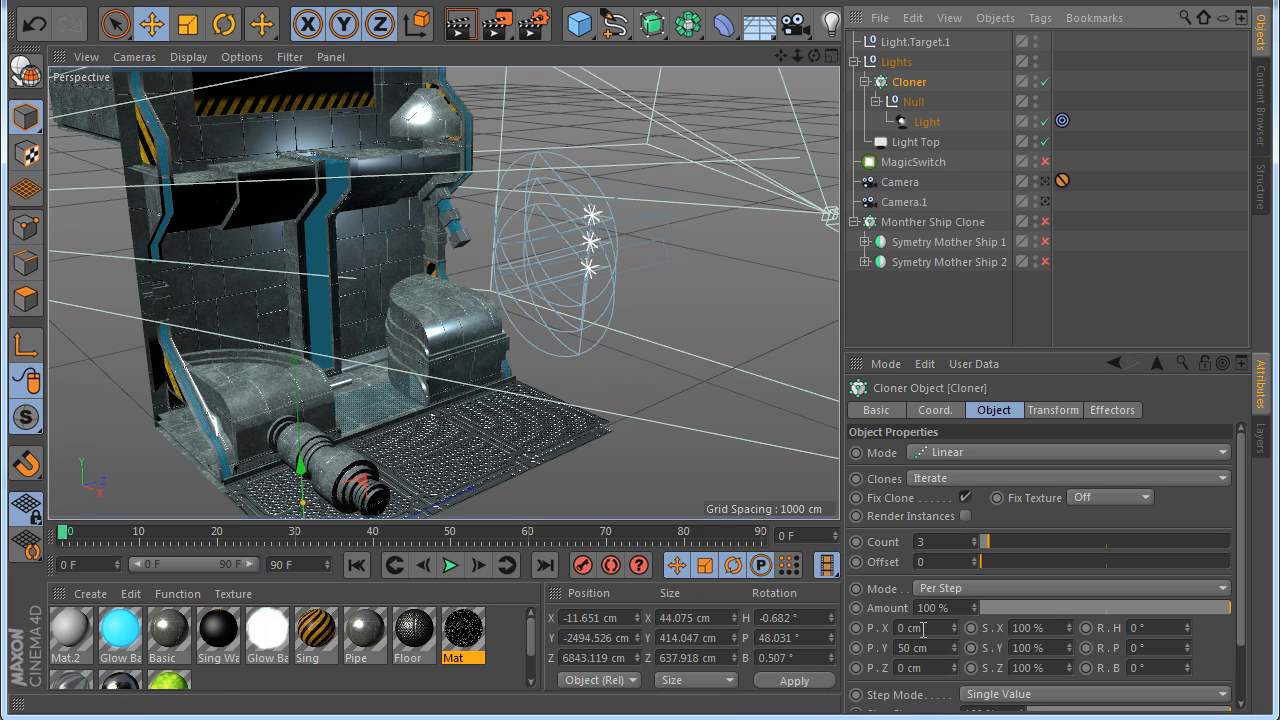
left_click_drag(956, 670, 931, 694)
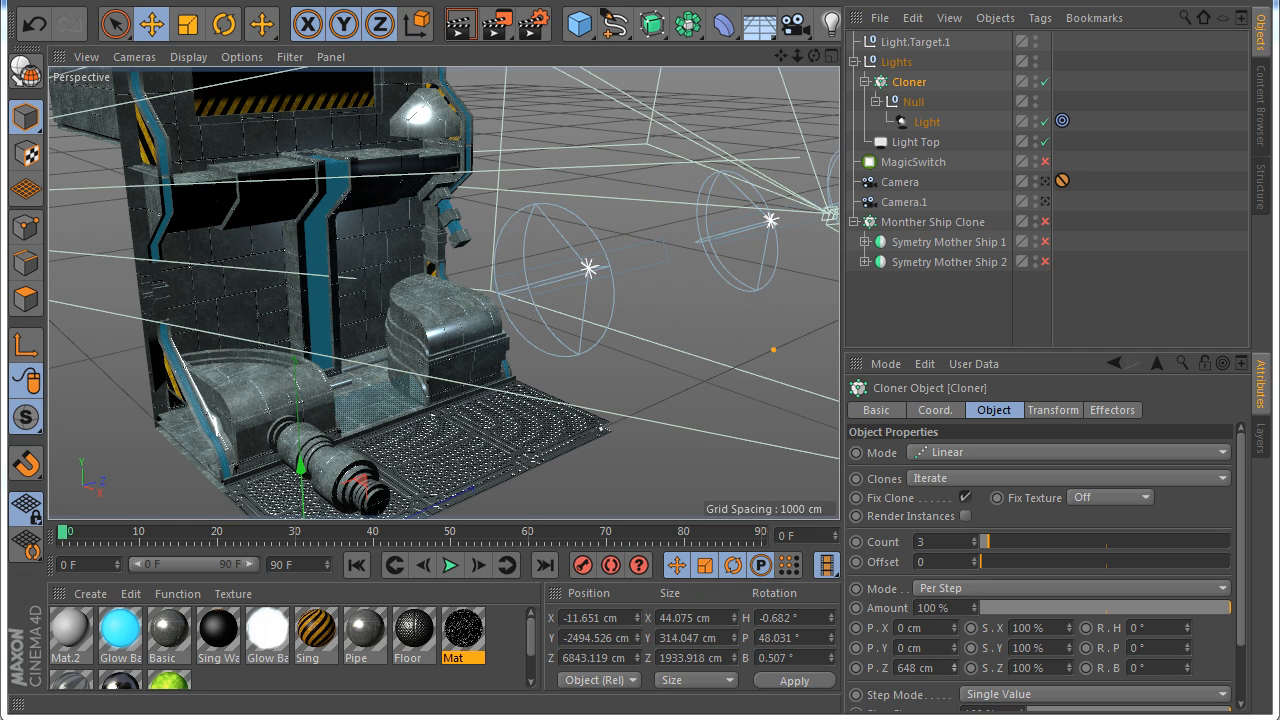
left_click(928, 222)
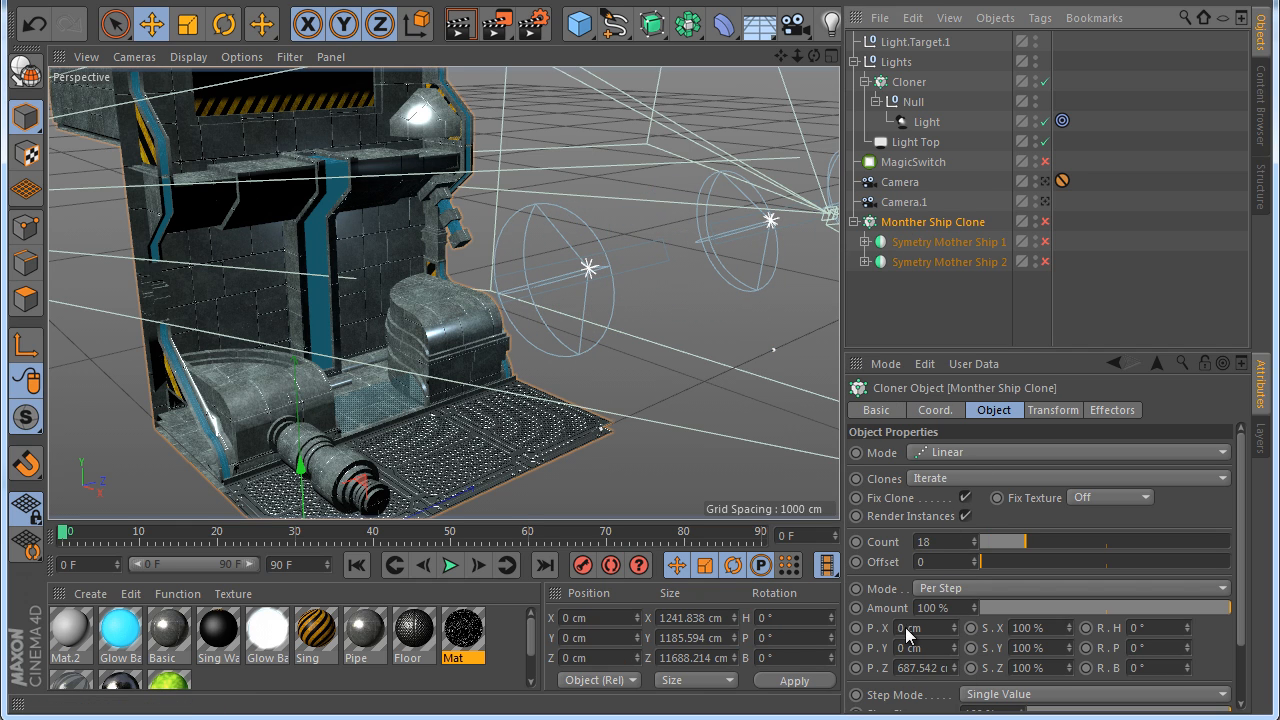
left_click(909, 82)
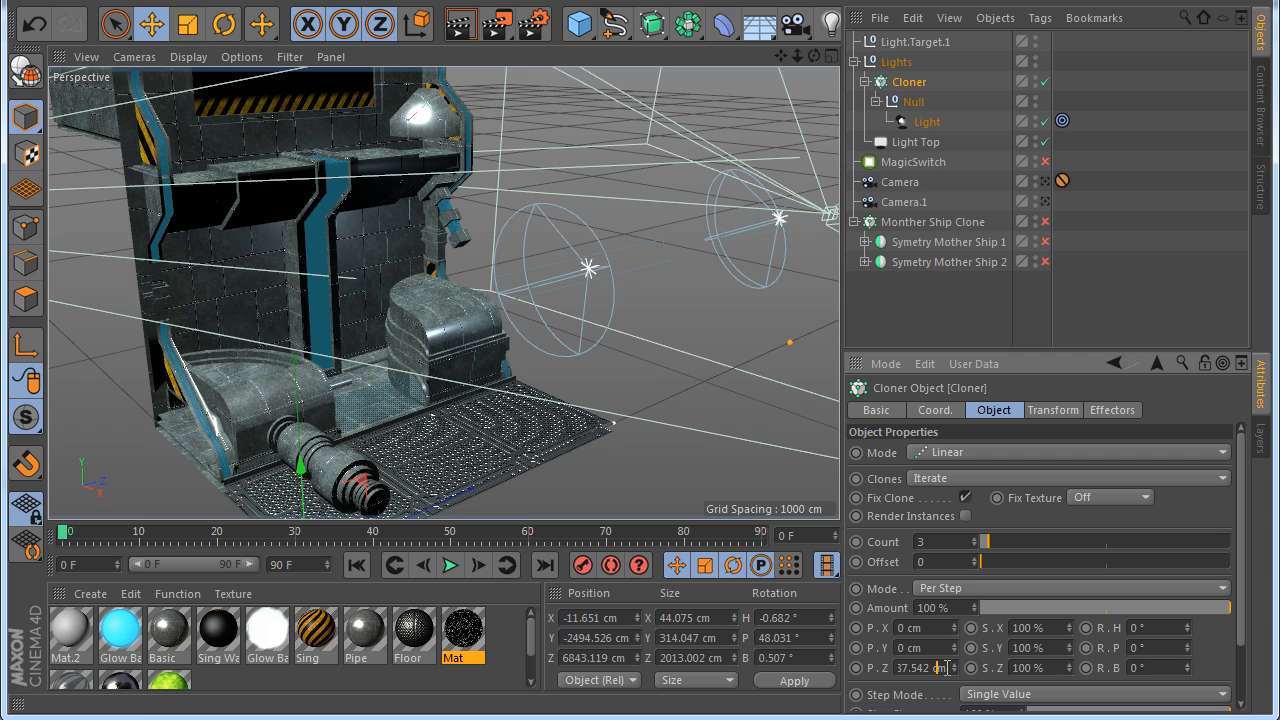
Double the light Cloner's Z step to 1375.084 cm and set its clone count to 9
type("*2")
key("Return")
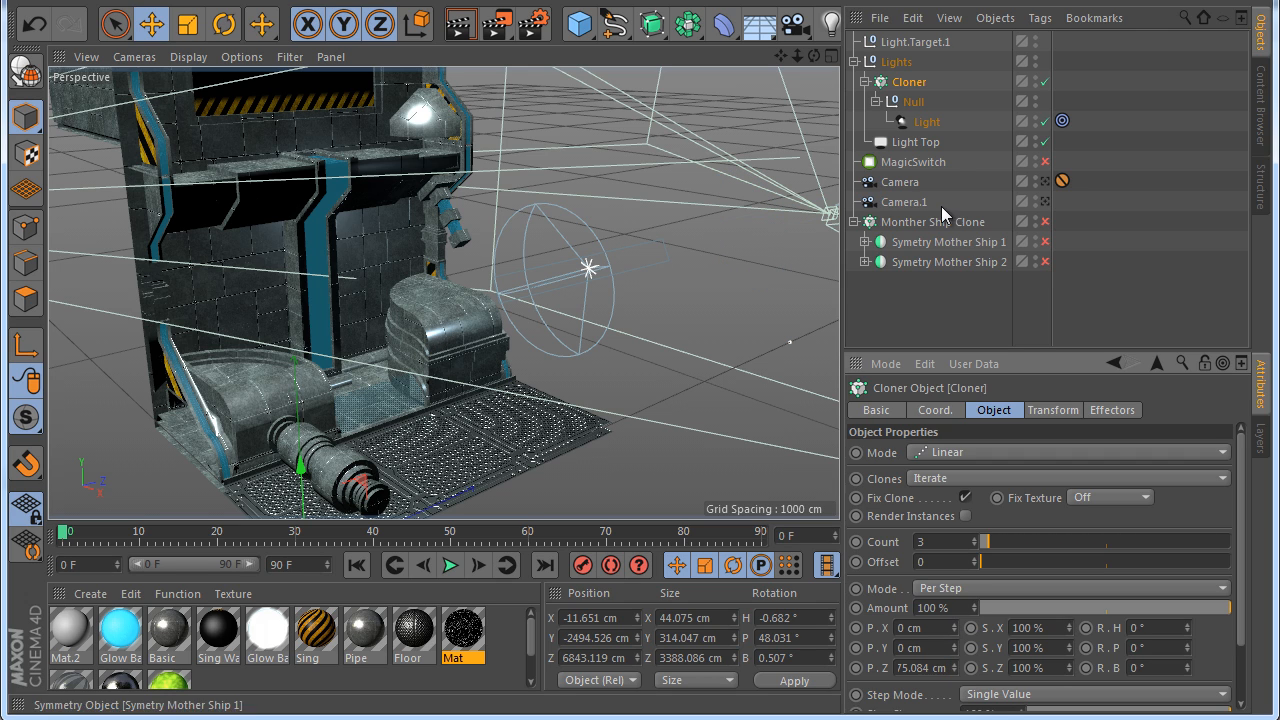
left_click(975, 538)
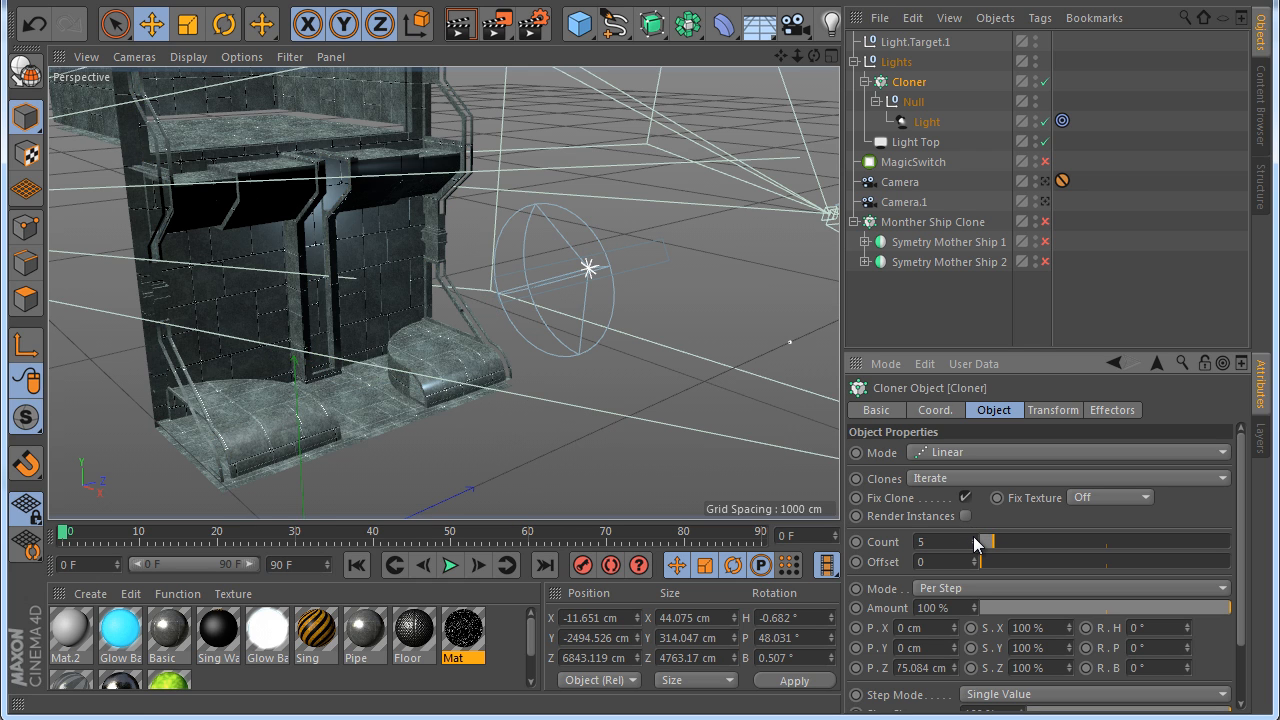
left_click(975, 538)
left_click(975, 538)
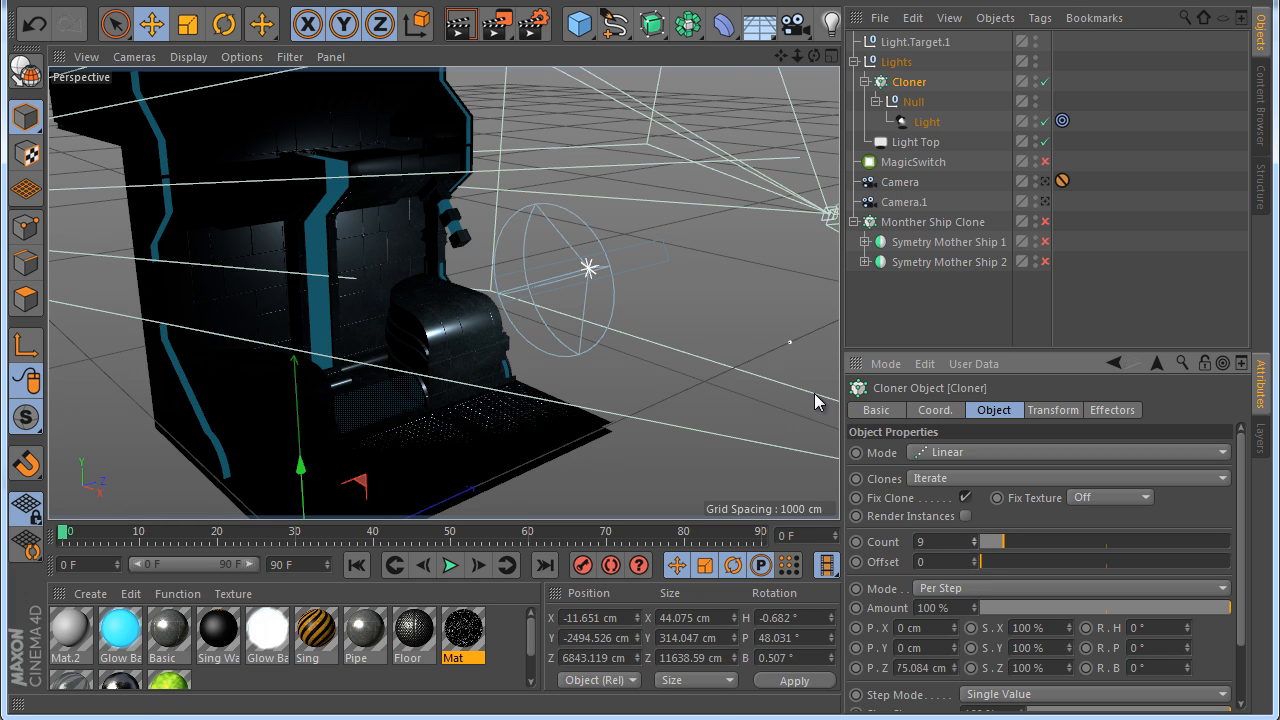
Compare with the Monther Ship Clone's spacing and set the light Cloner's Z step to 687.542 cm
left_click(909, 244)
left_click(906, 225)
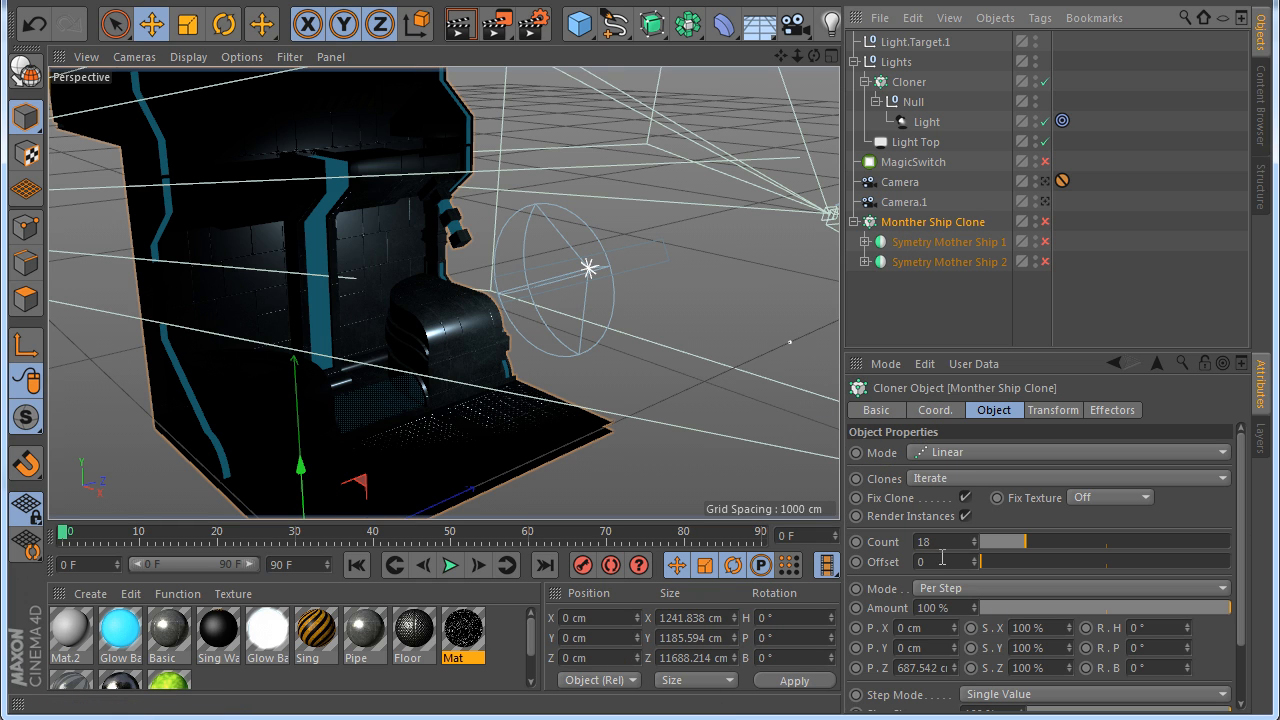
left_click(910, 82)
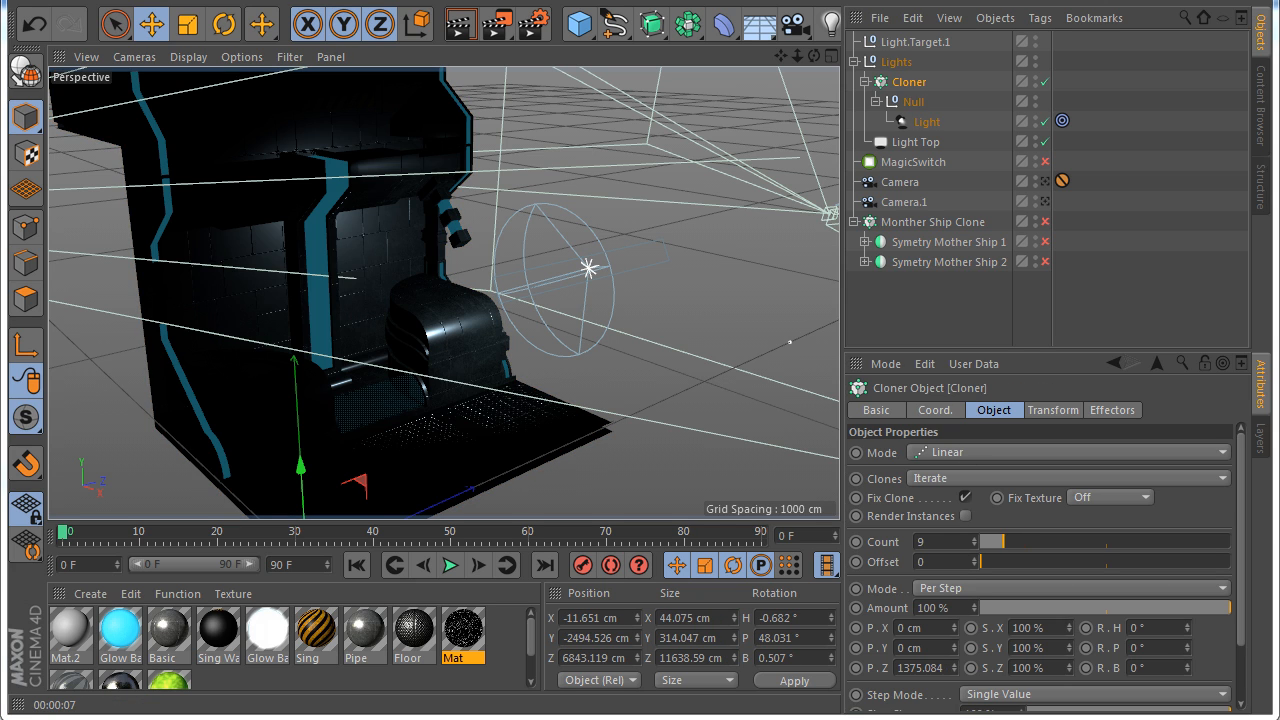
left_click(33, 24)
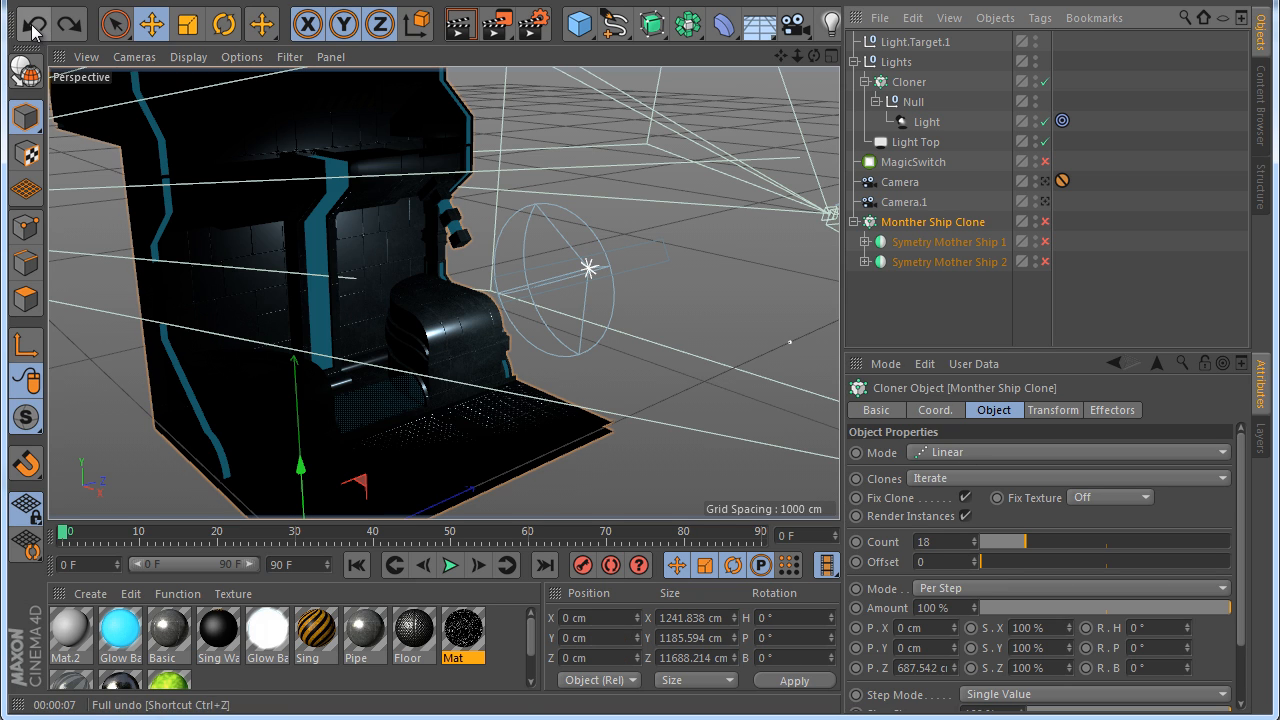
left_click(912, 667)
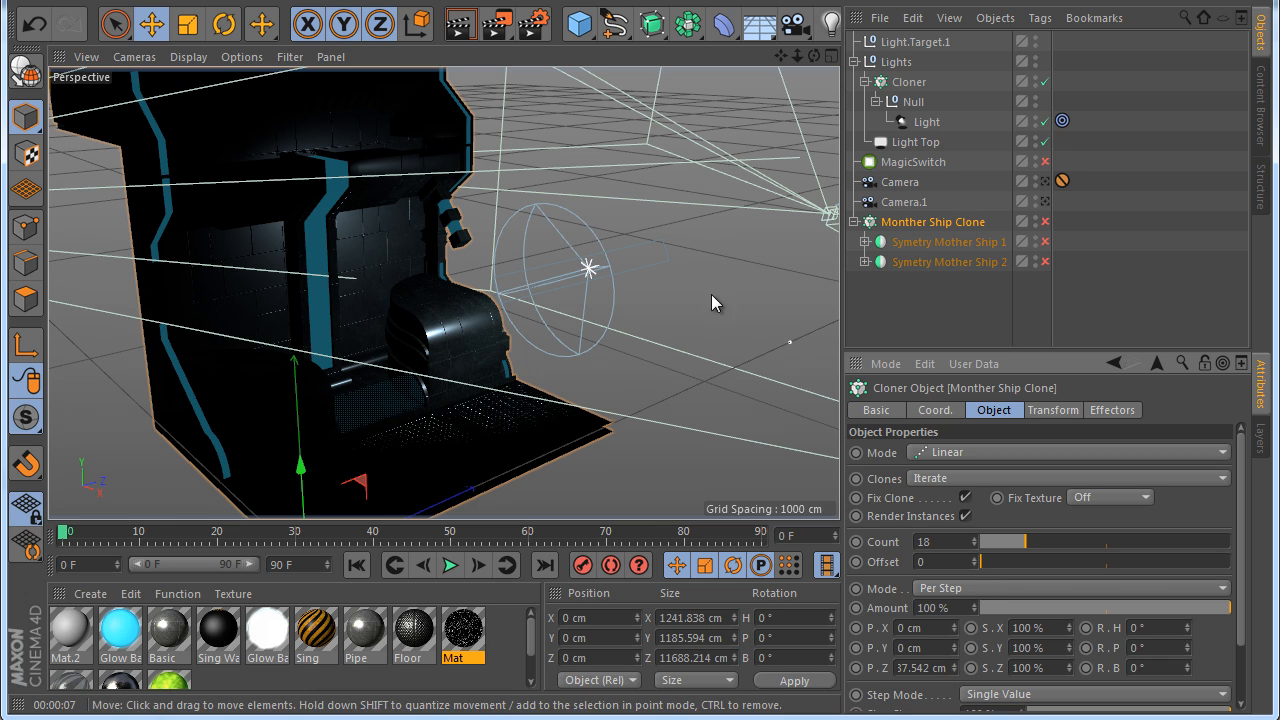
left_click(909, 84)
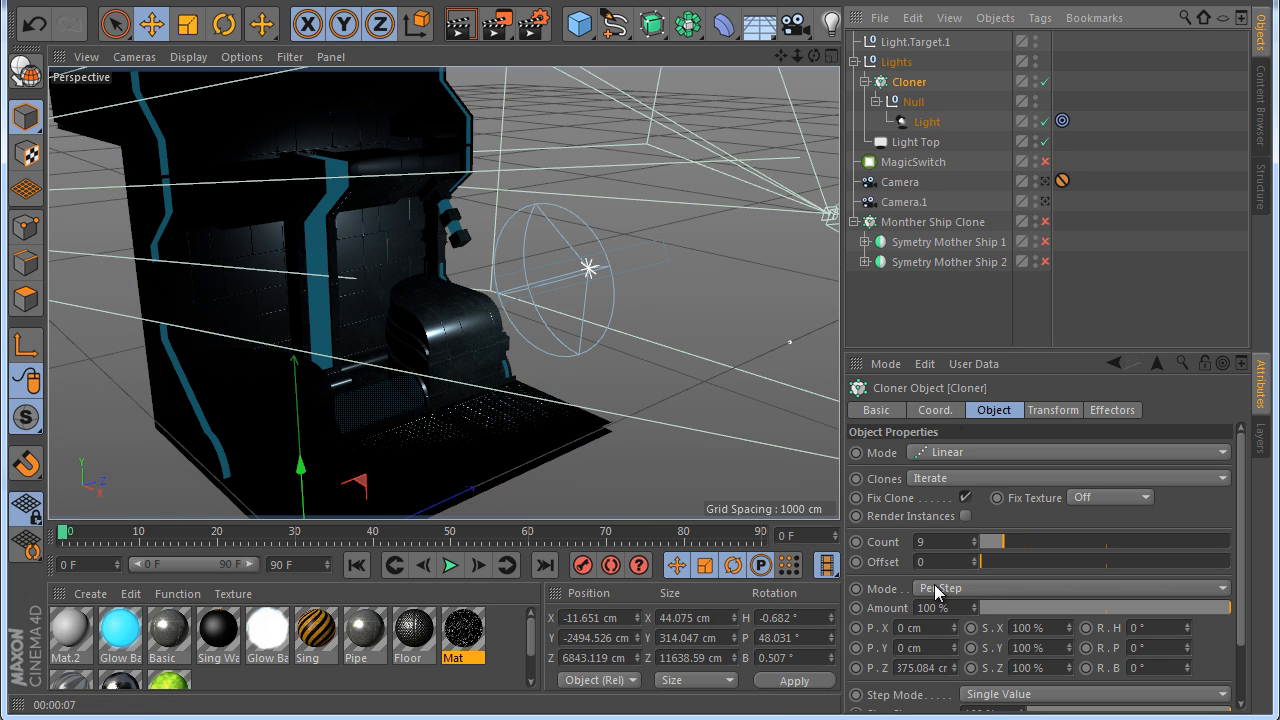
left_click(926, 668)
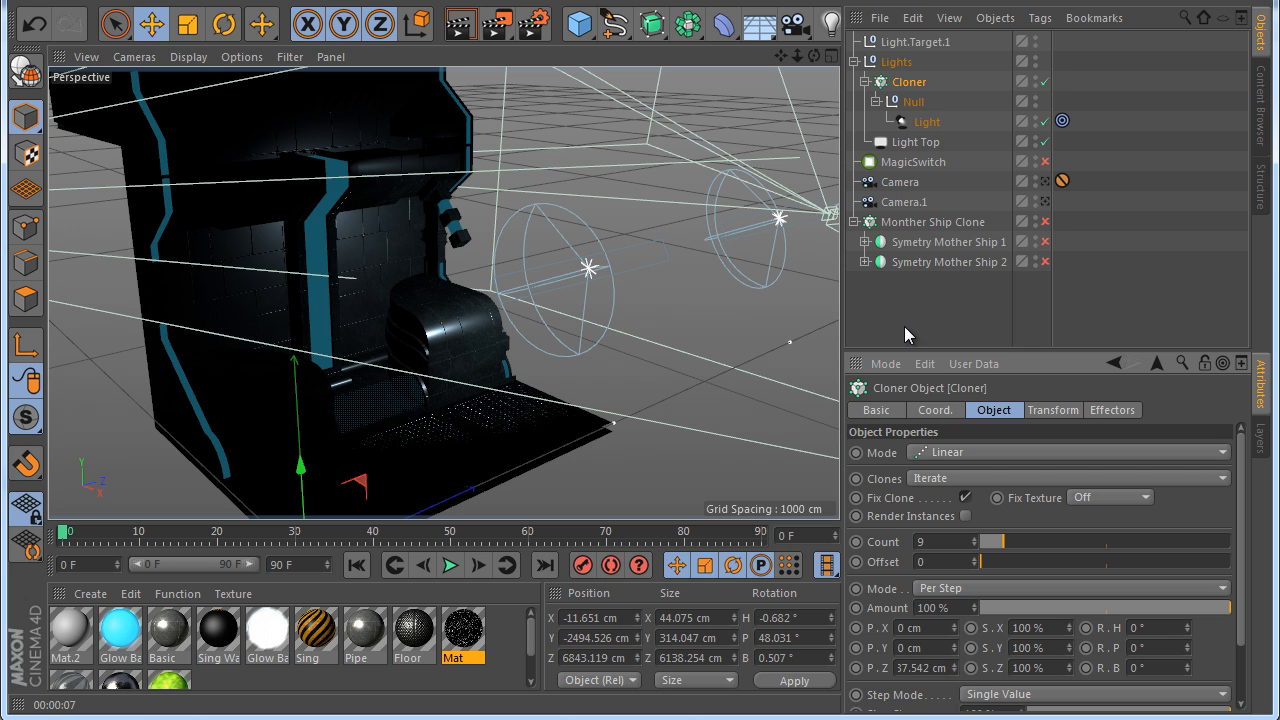
Render a preview of the spaceship module in the perspective view to examine the cloned spot lighting
left_click(902, 326)
left_click_drag(701, 268, 558, 342, "alt")
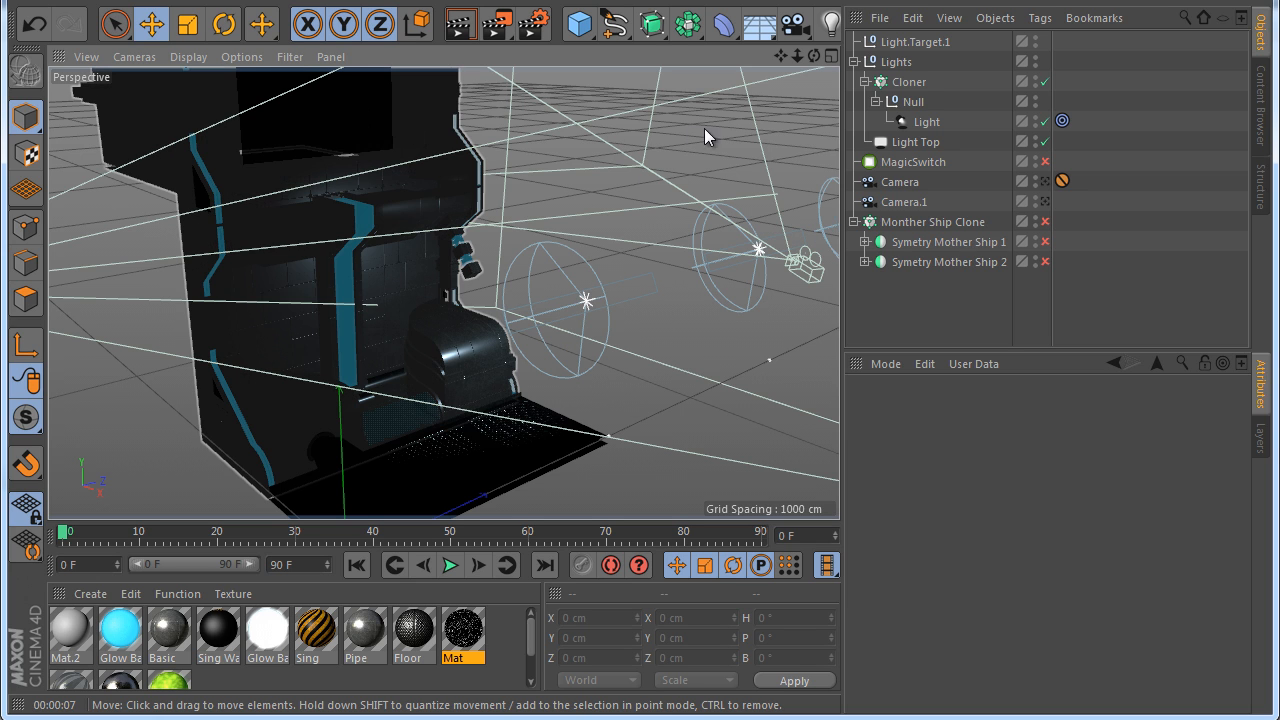
scroll(388, 458, "up", 1)
middle_click_drag(386, 462, 398, 441, "alt")
left_click(476, 33)
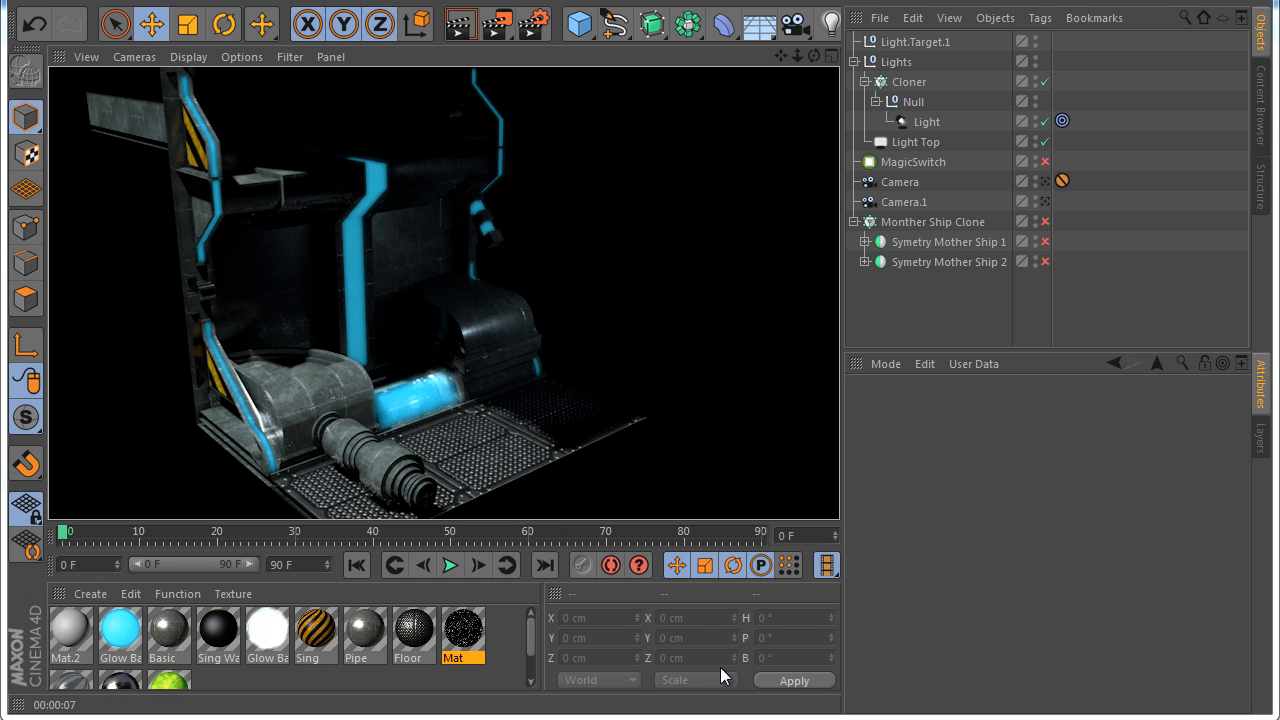
left_click(1000, 302)
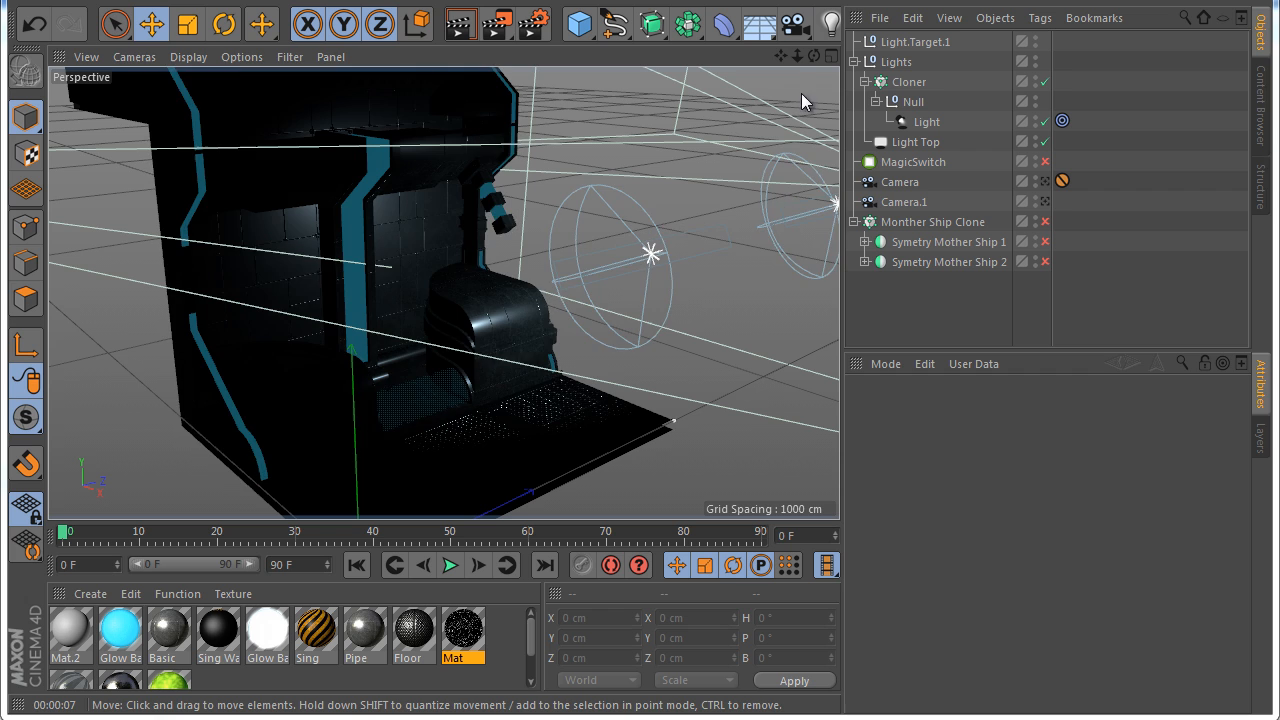
Group the null holding the spot light into a new parent null inside the light Cloner and expand the hierarchy
left_click_drag(797, 58, 640, 405)
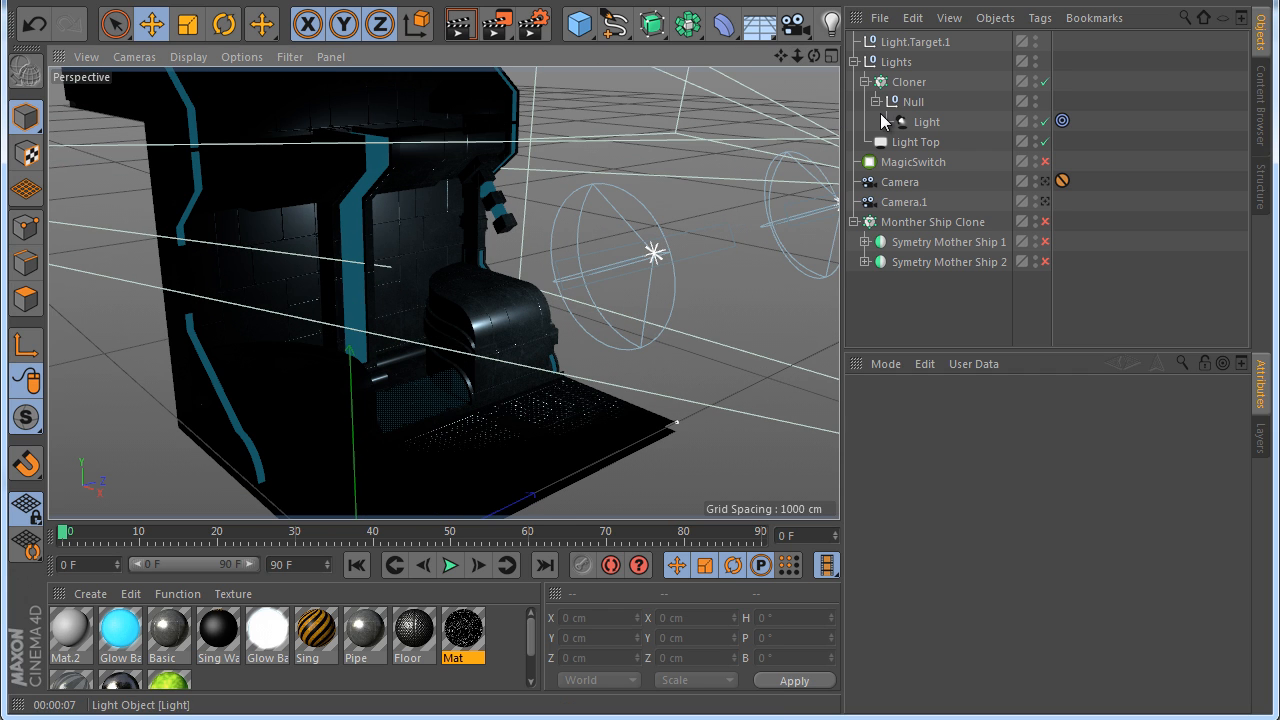
left_click(913, 104)
right_click(914, 104)
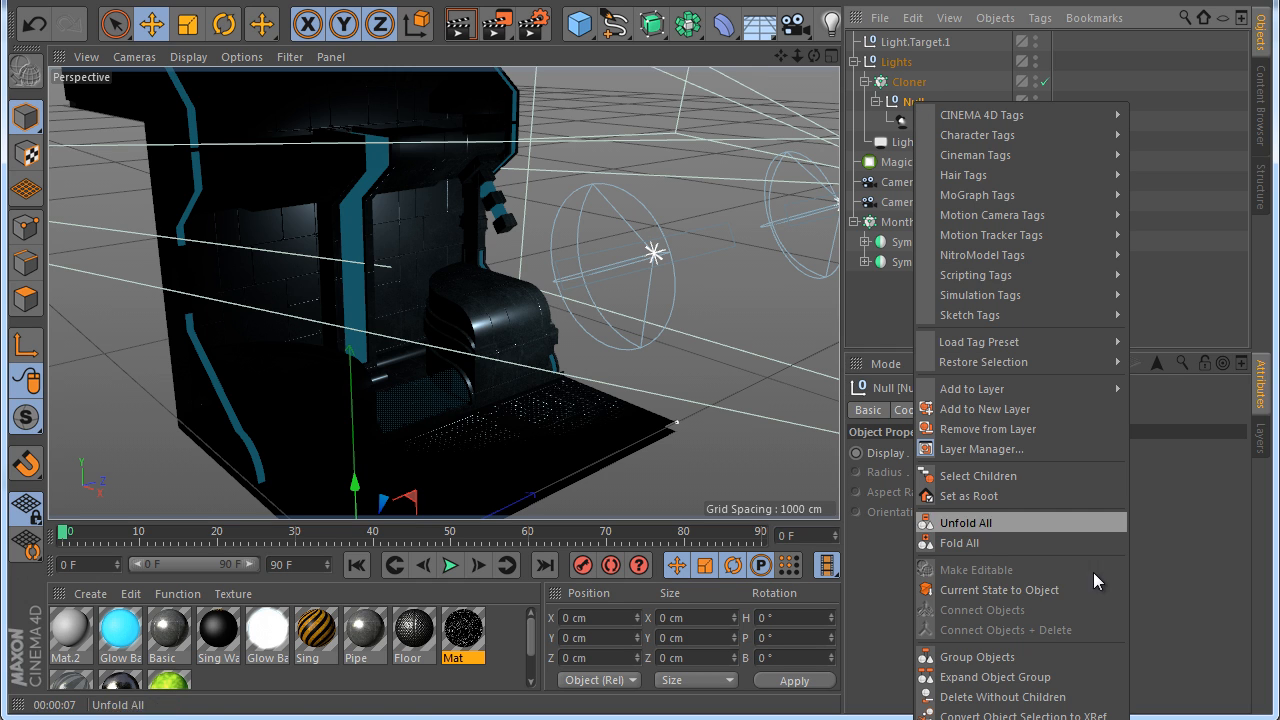
left_click(1065, 656)
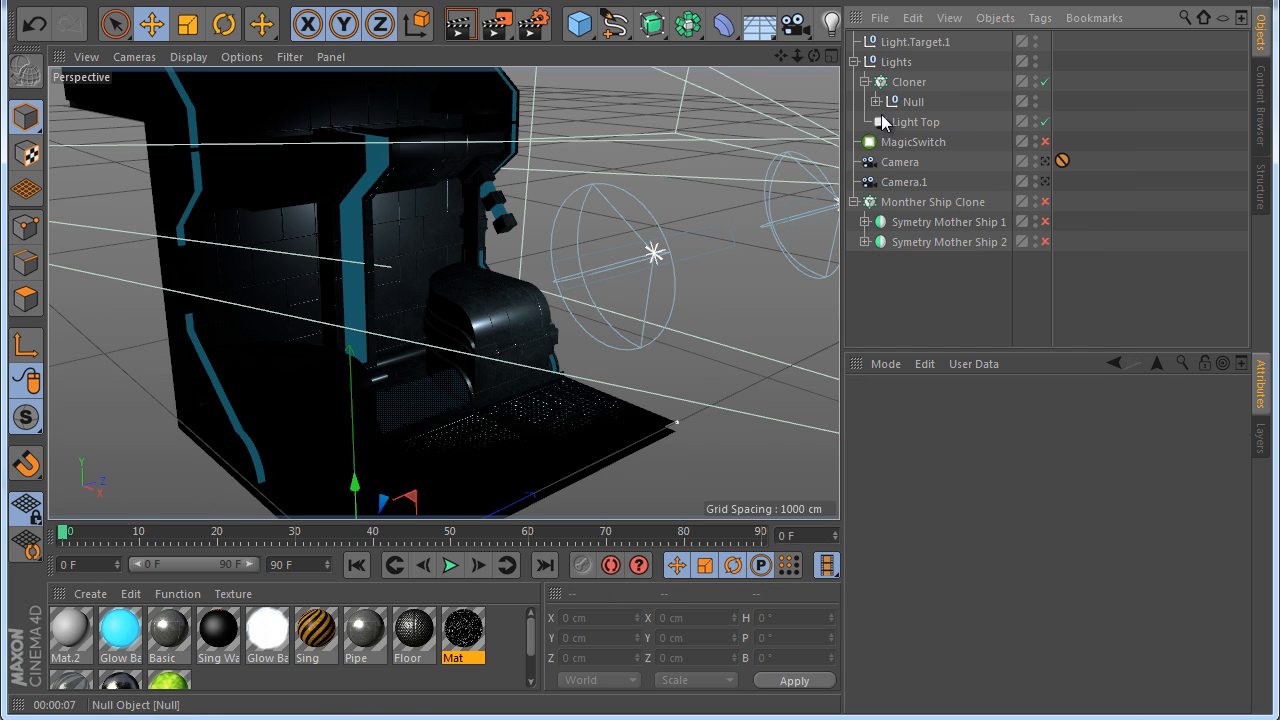
left_click(876, 102)
left_click(876, 102)
left_click(887, 121)
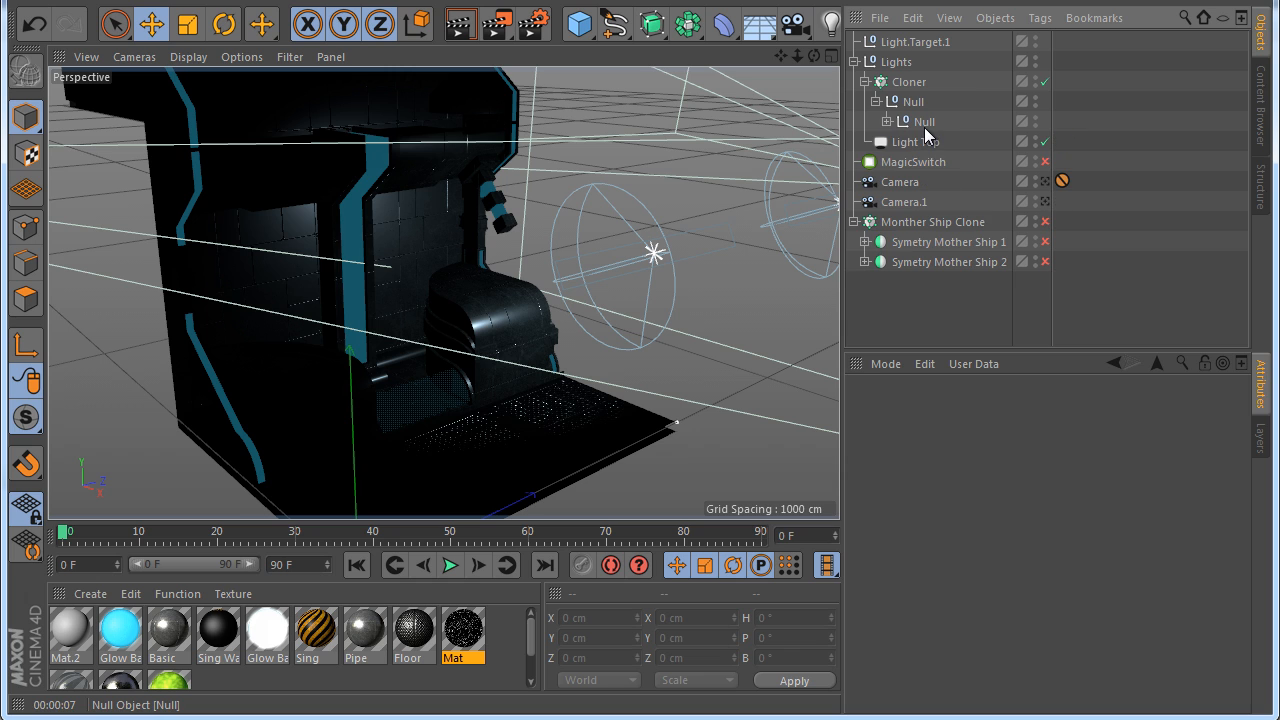
Create an Instance of the inner light null and place it inside the outer null of the Cloner
left_click(913, 122)
left_click(887, 121)
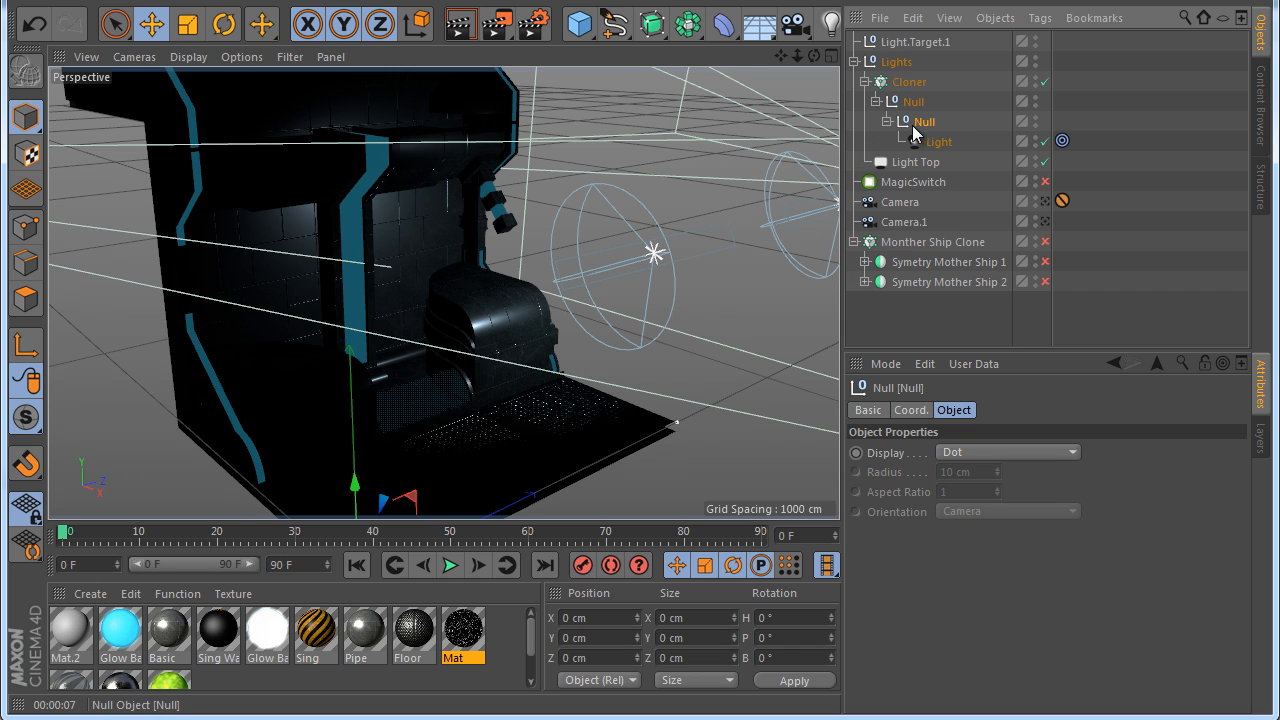
left_click(687, 24)
left_click(1039, 94)
left_click_drag(955, 44, 905, 124)
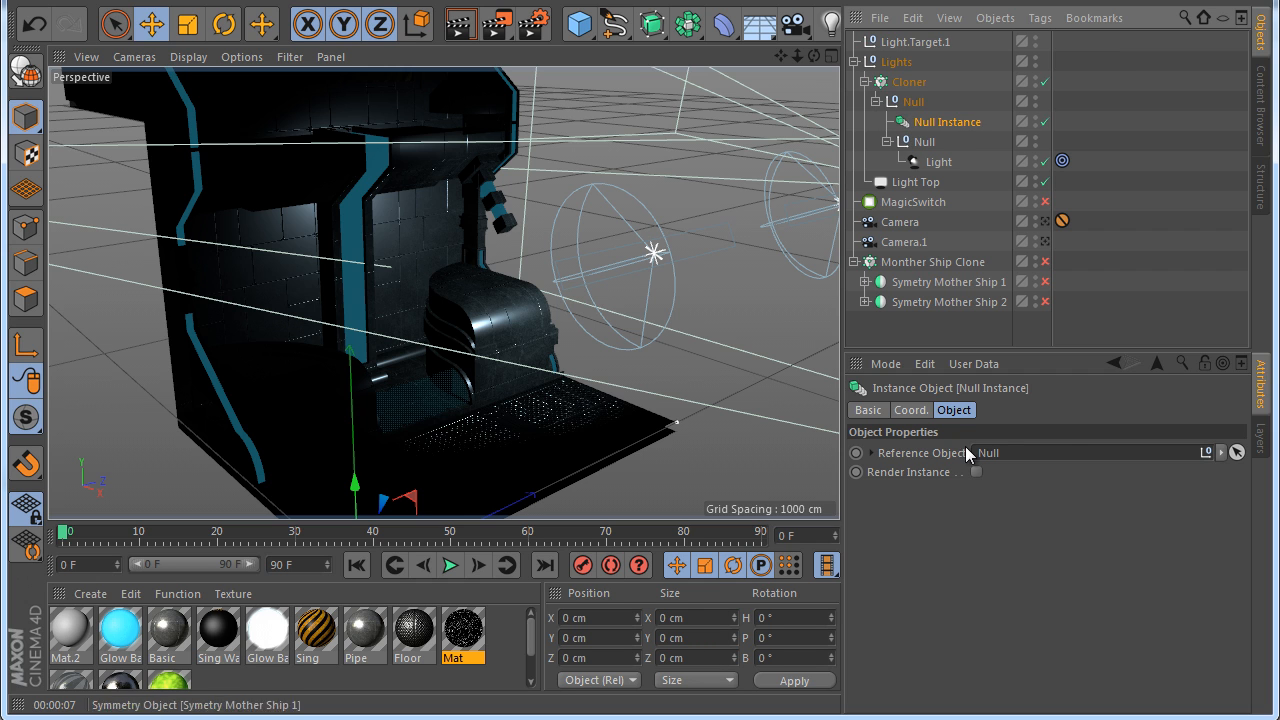
Open the Null Instance's X scale for editing in its coordinates
left_click(923, 414)
scroll(520, 212, "down", 3)
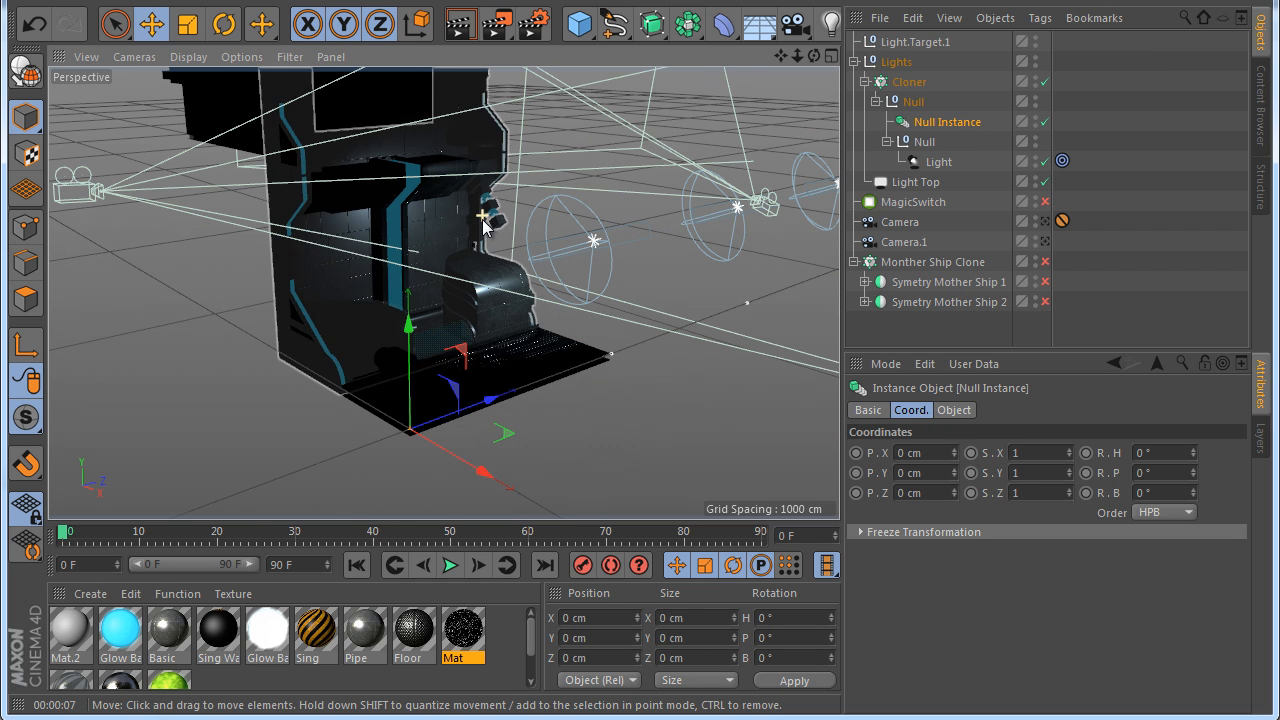
left_click(1019, 452)
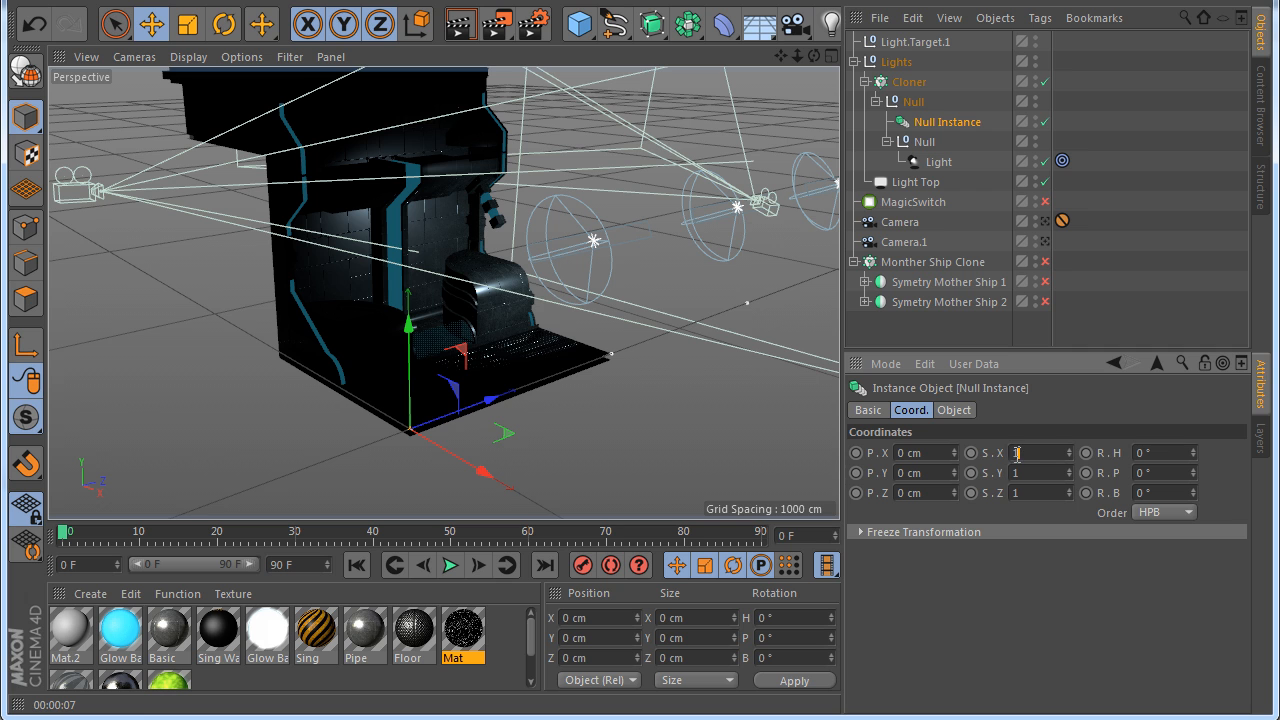
Enable MagicSwitch to show the full corridor, look through Camera, and test-render the viewport
left_click(948, 340)
left_click_drag(814, 56, 470, 310)
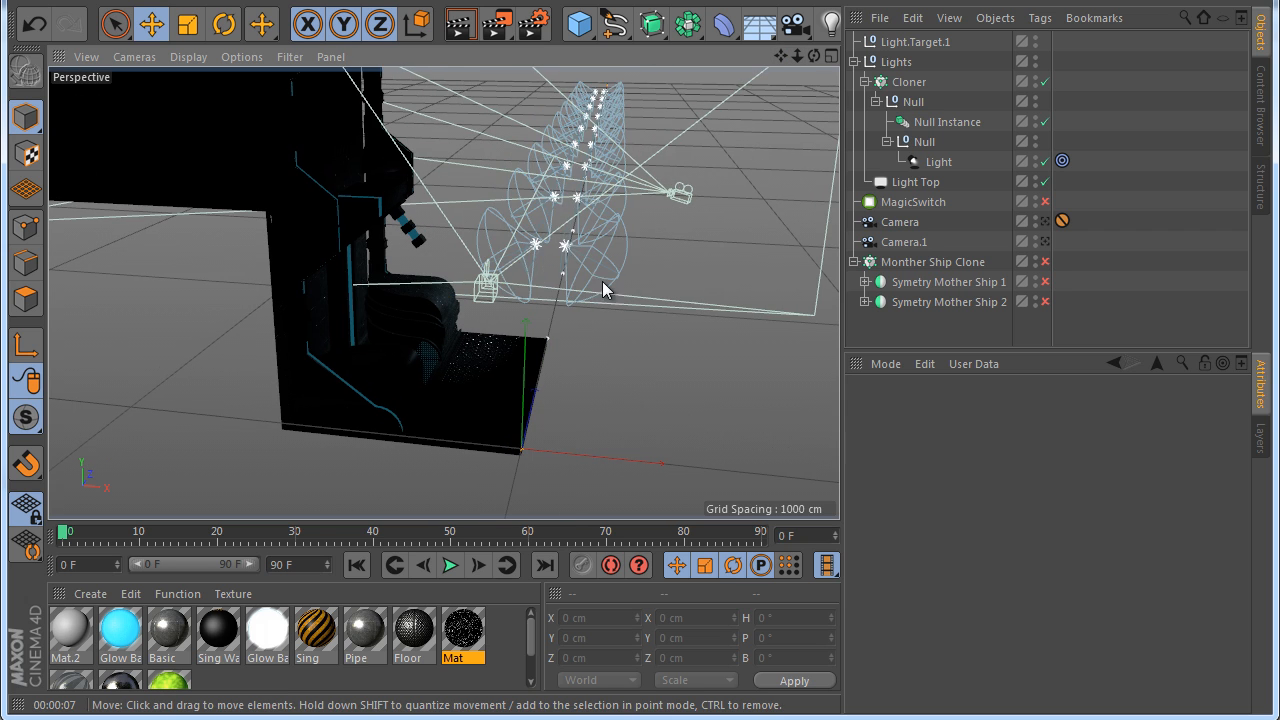
left_click(1046, 202)
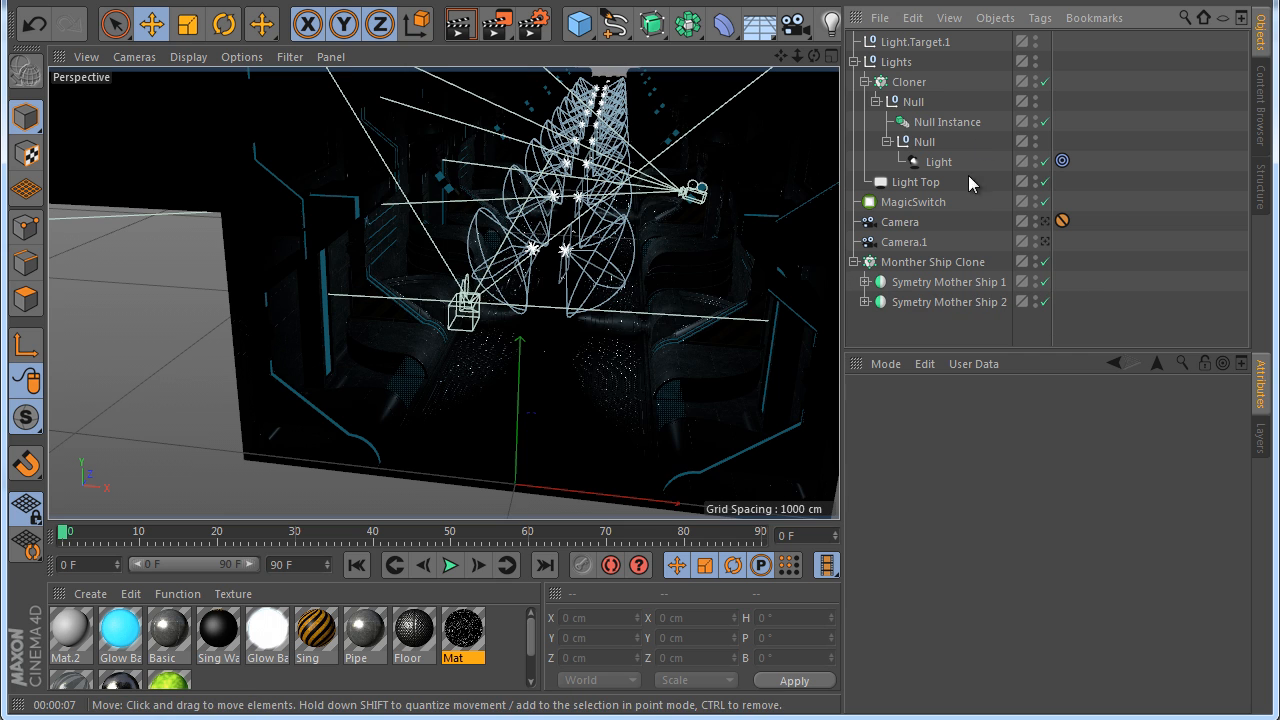
left_click(1045, 222)
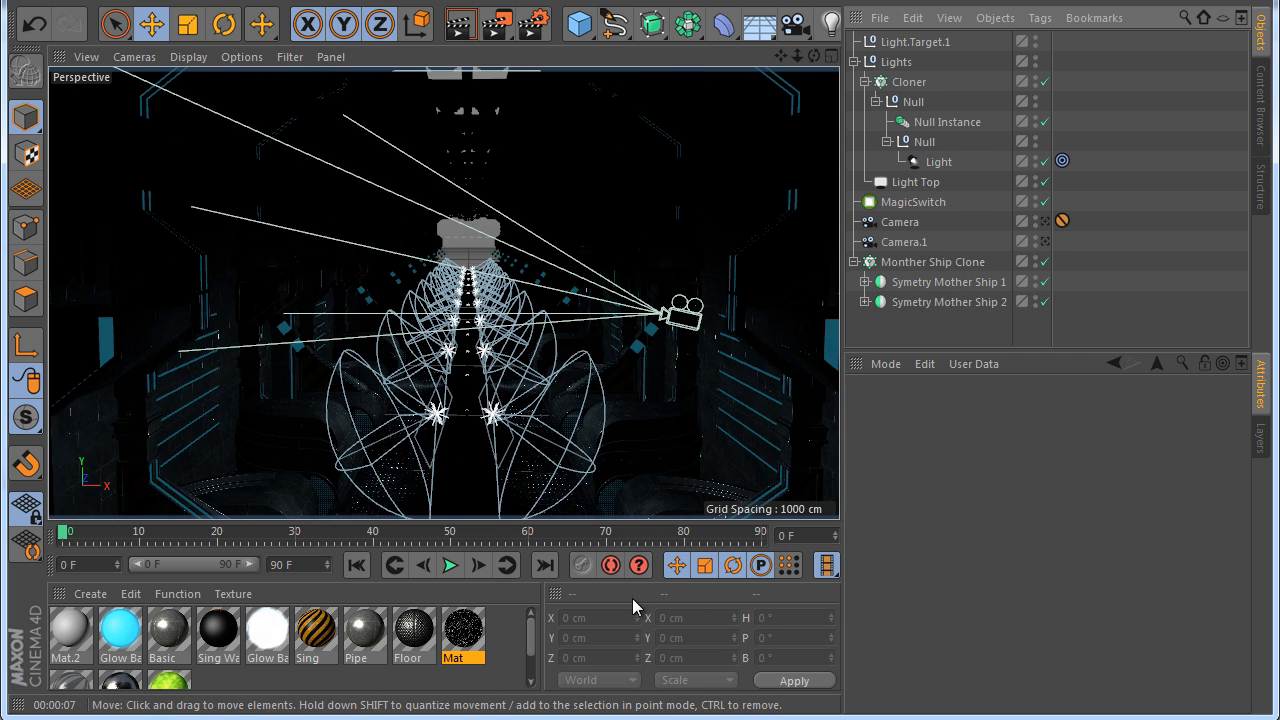
left_click(464, 26)
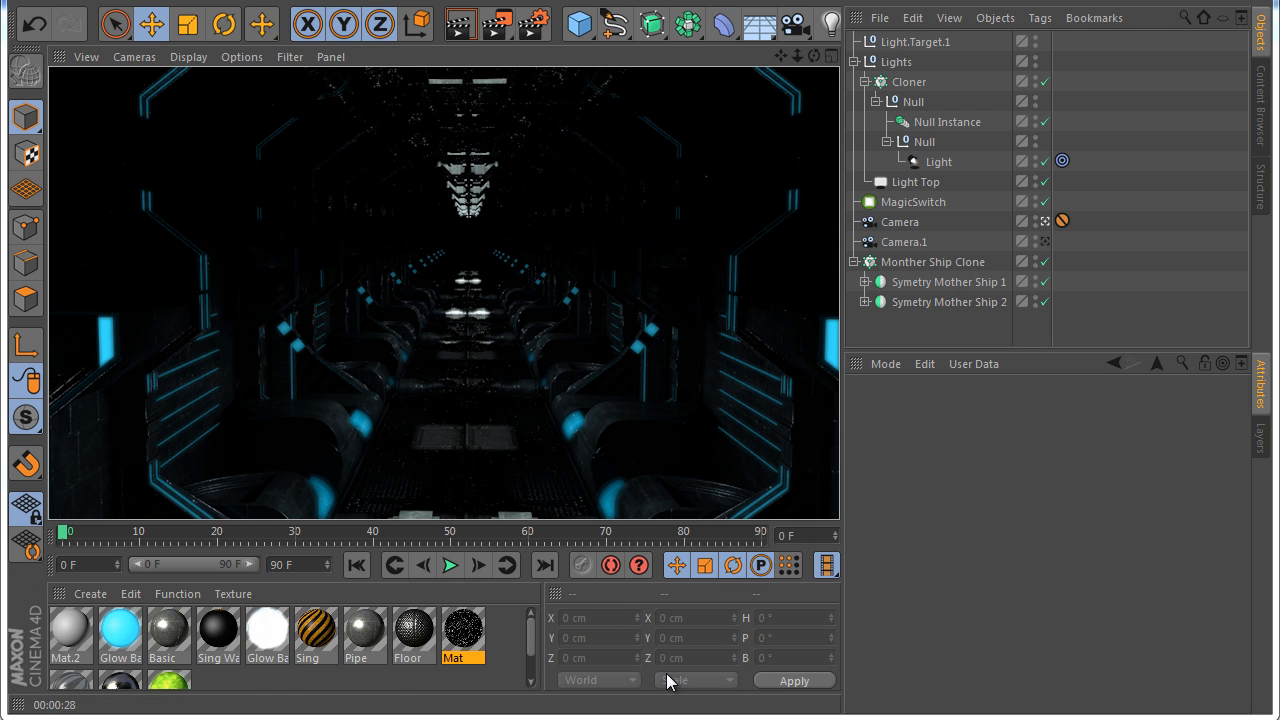
Move the cloned spot light to about X -221 cm, Y 318 cm, Z 902 cm, test-rendering its effect on the corridor
left_click(930, 162)
left_click_drag(381, 443, 321, 470)
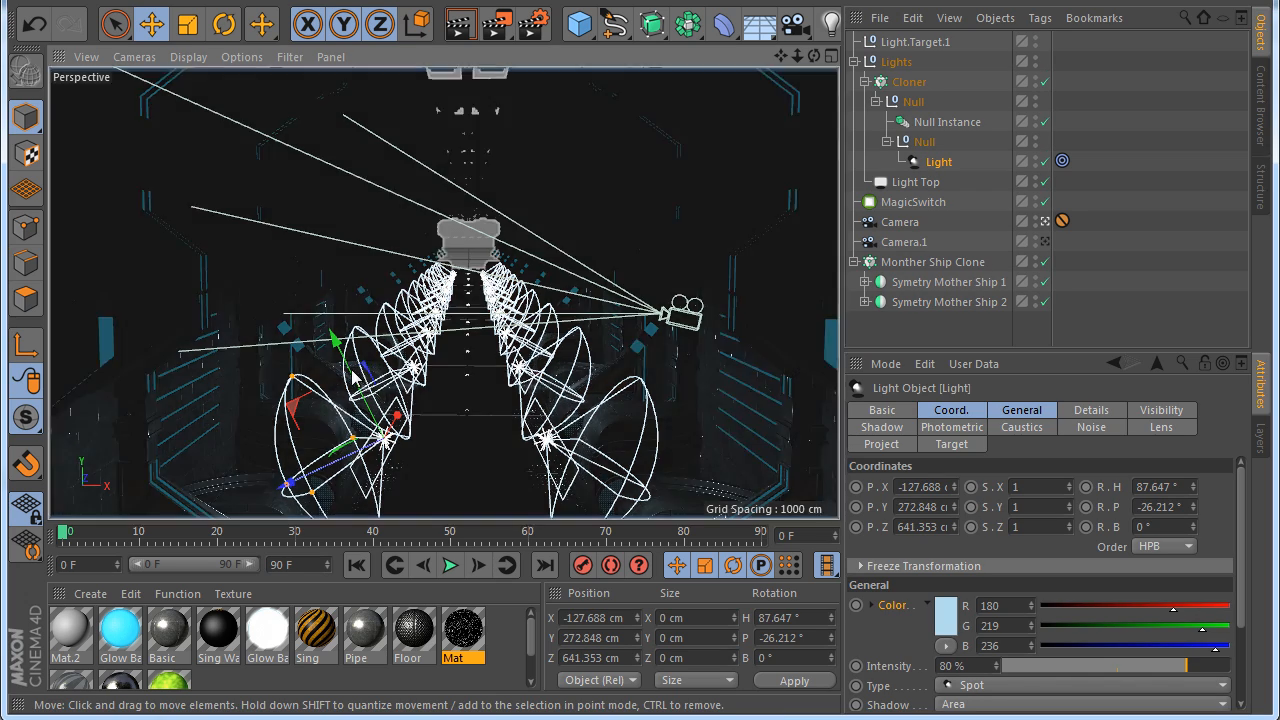
left_click_drag(345, 361, 332, 347)
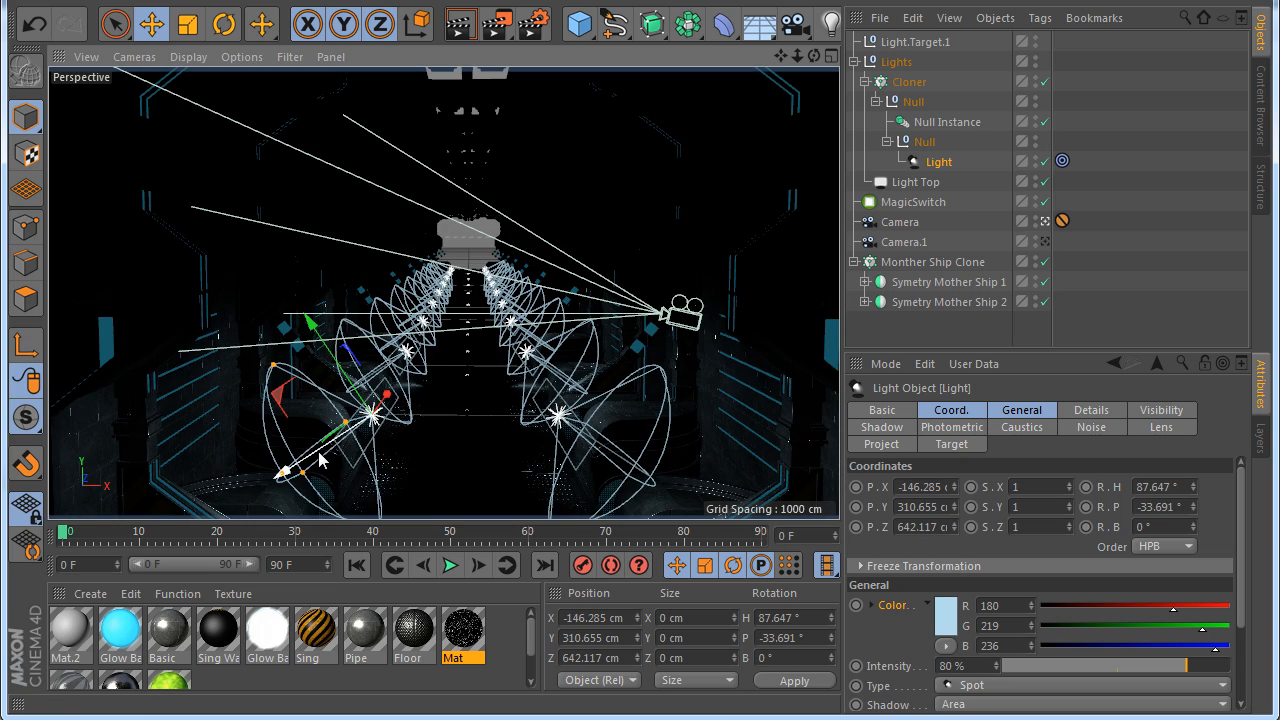
left_click_drag(310, 455, 288, 476)
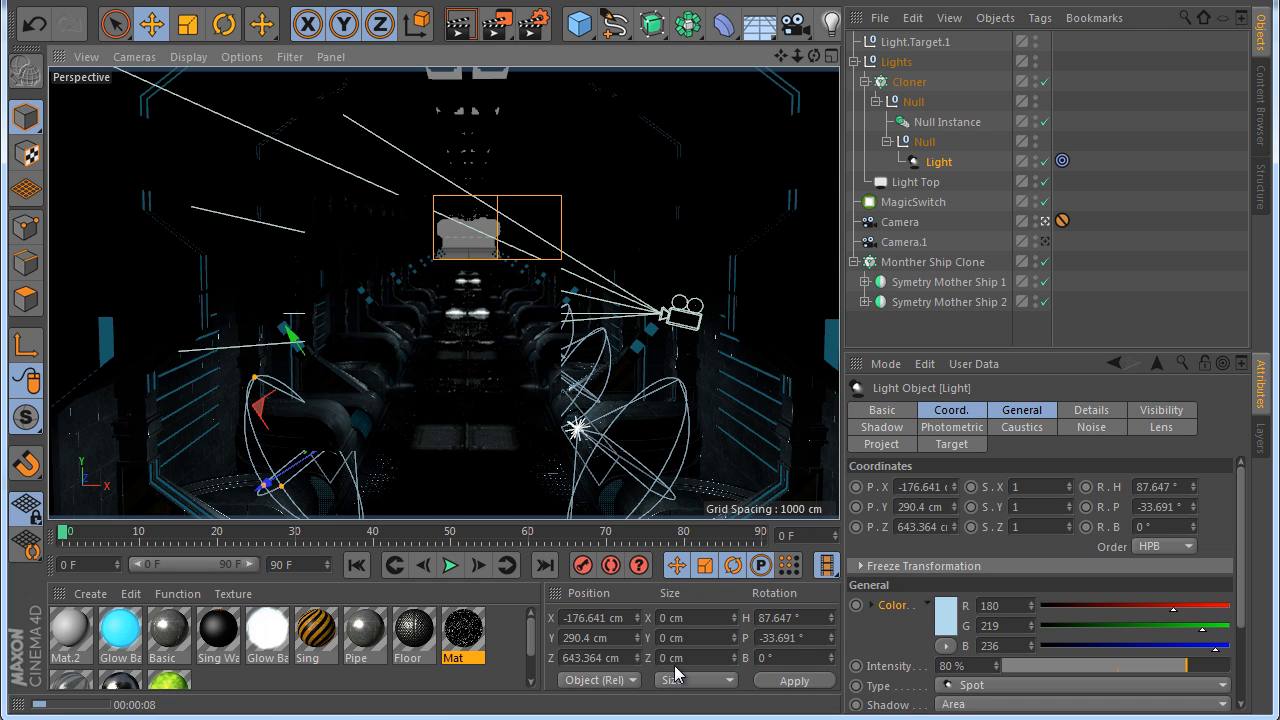
left_click_drag(268, 484, 272, 374)
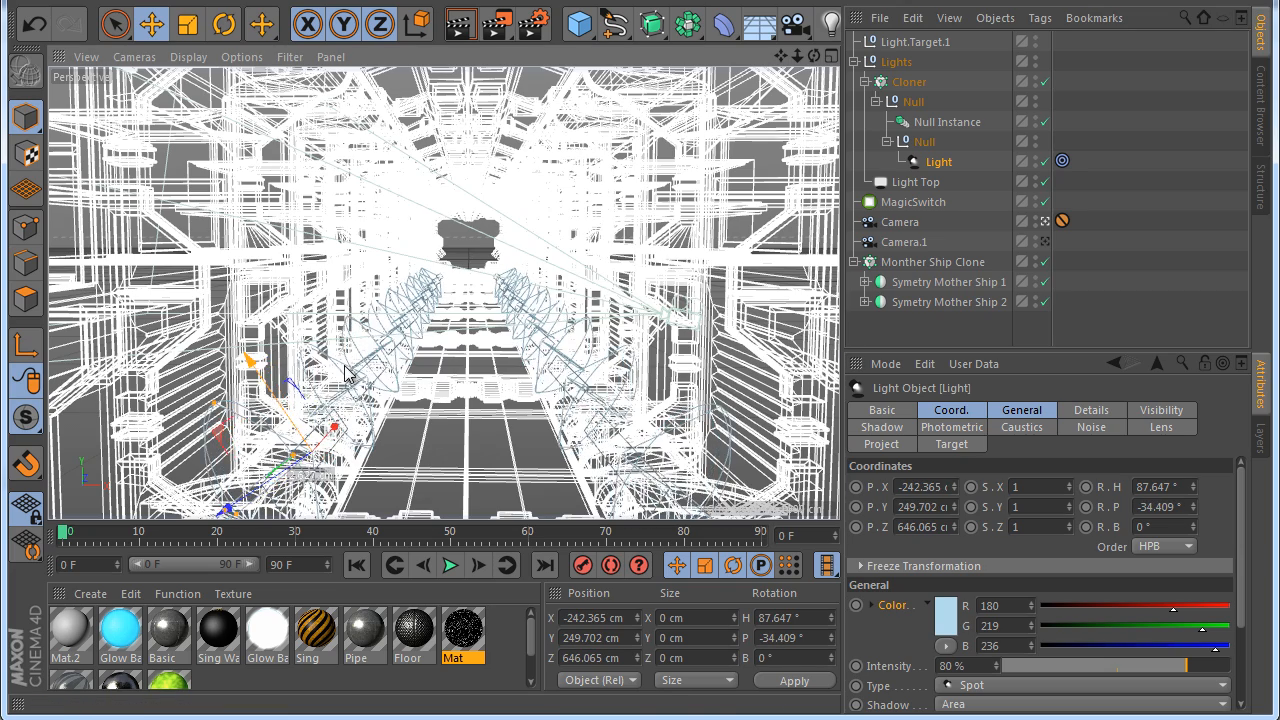
left_click(461, 30)
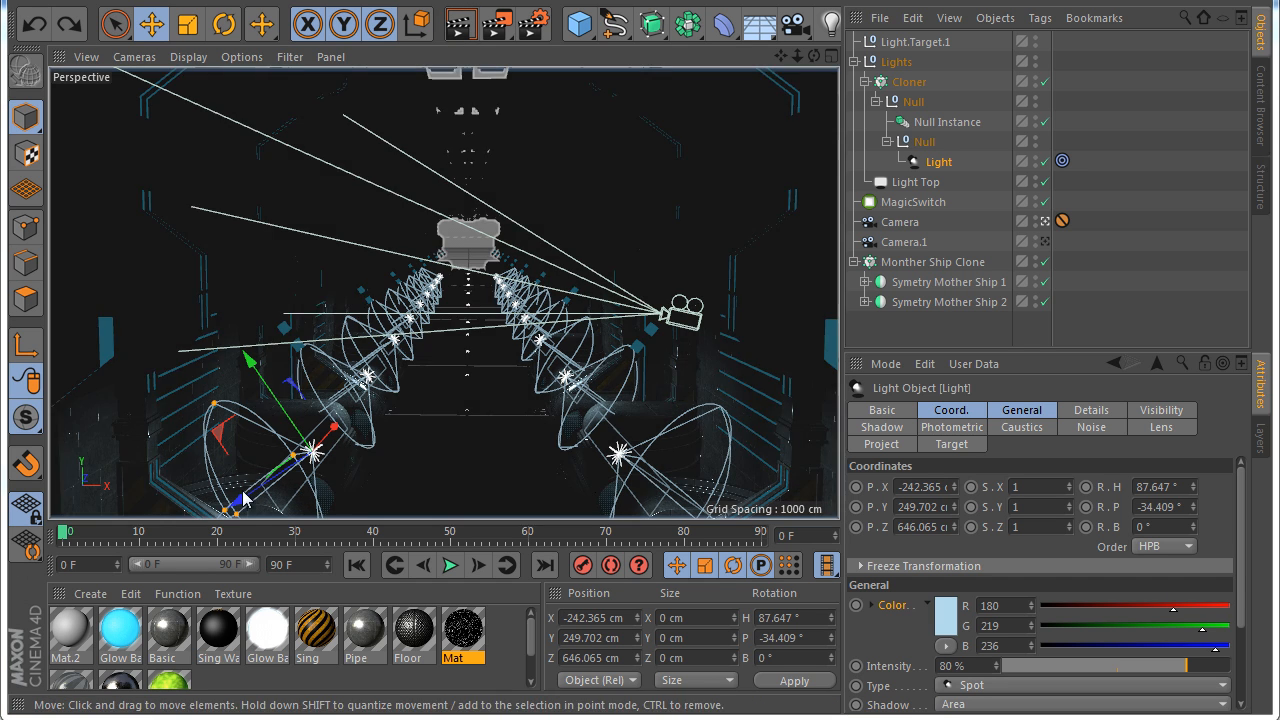
left_click_drag(250, 500, 286, 481)
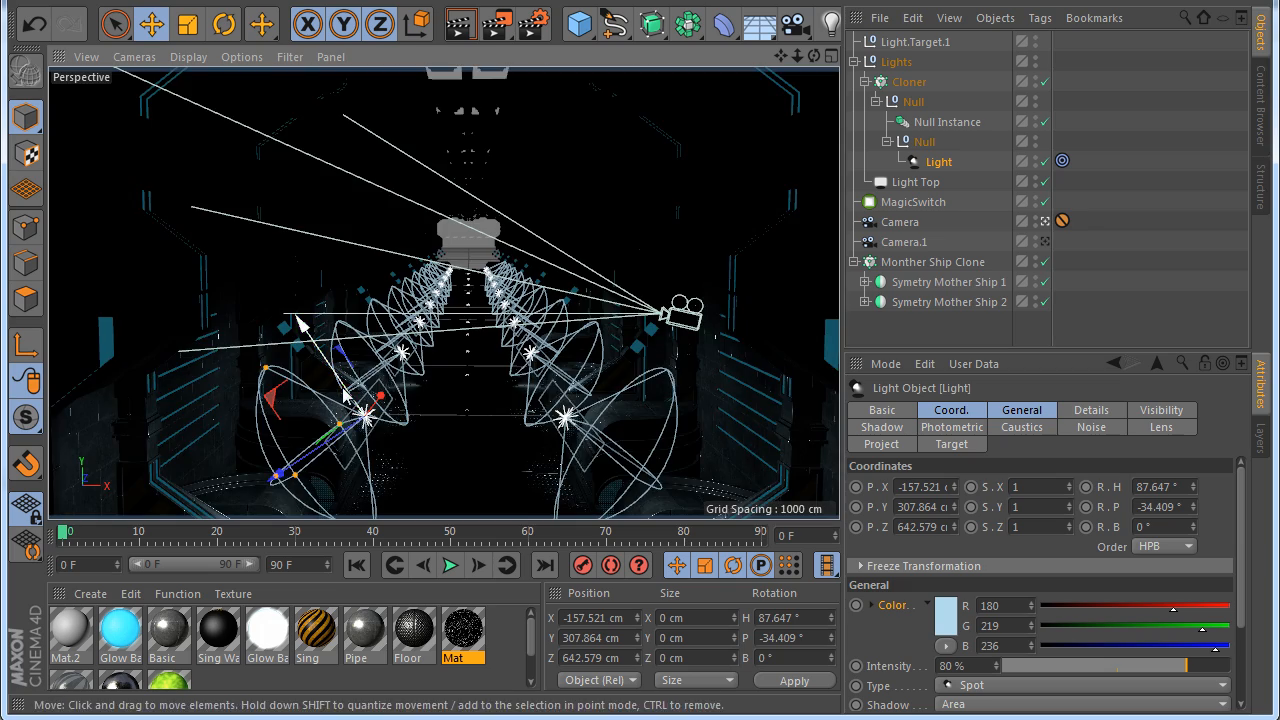
left_click_drag(322, 389, 396, 366)
left_click_drag(368, 447, 331, 386)
left_click(461, 29)
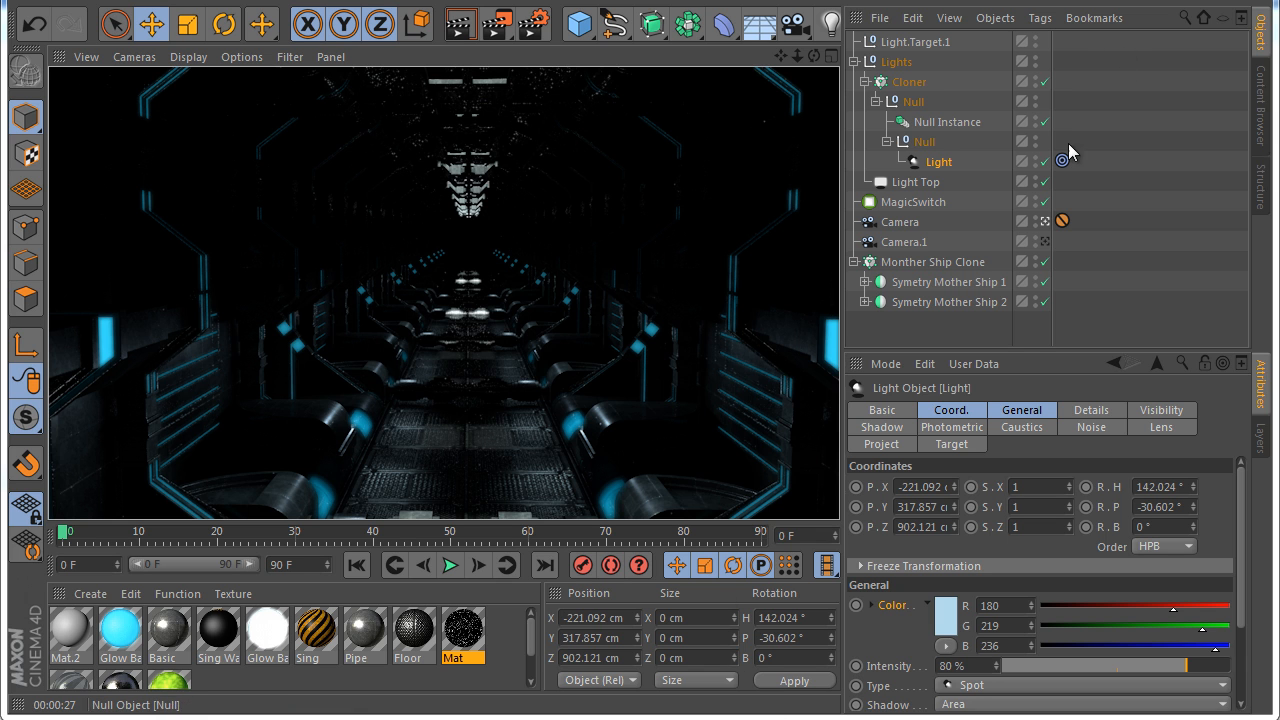
Disable MagicSwitch and leave the Camera view to work on the module from outside
left_click(1043, 201)
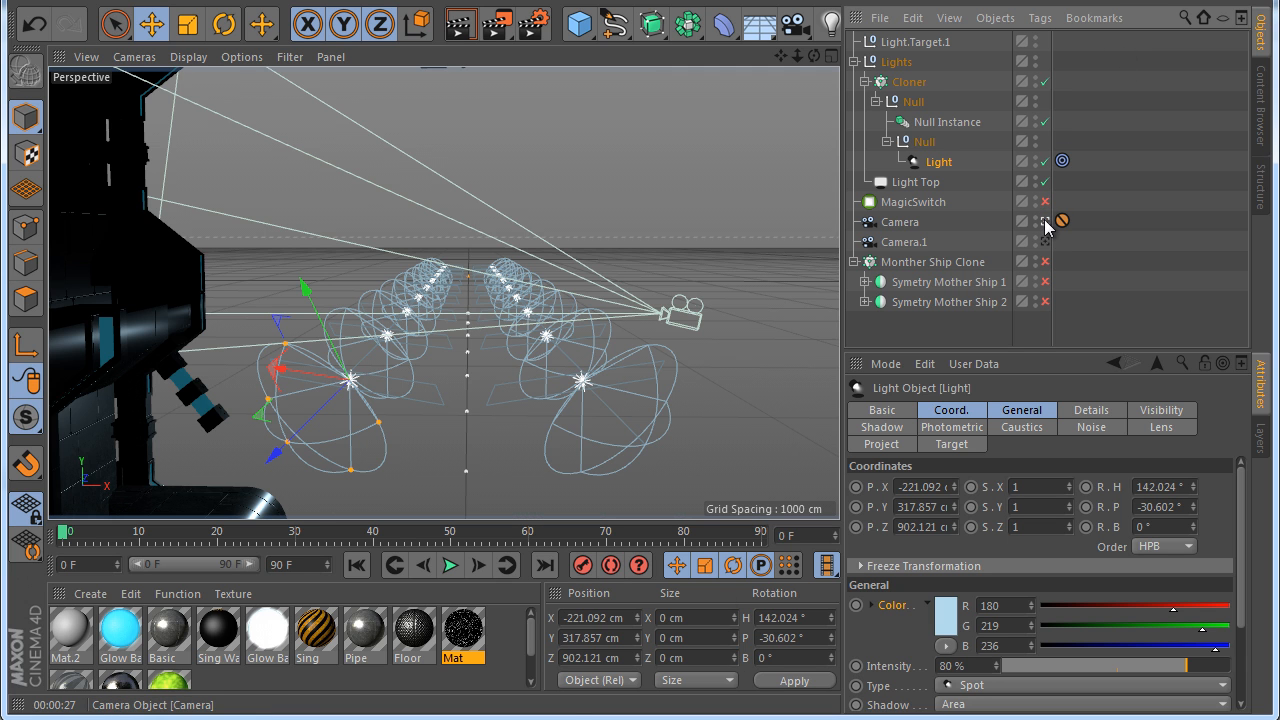
left_click(1045, 222)
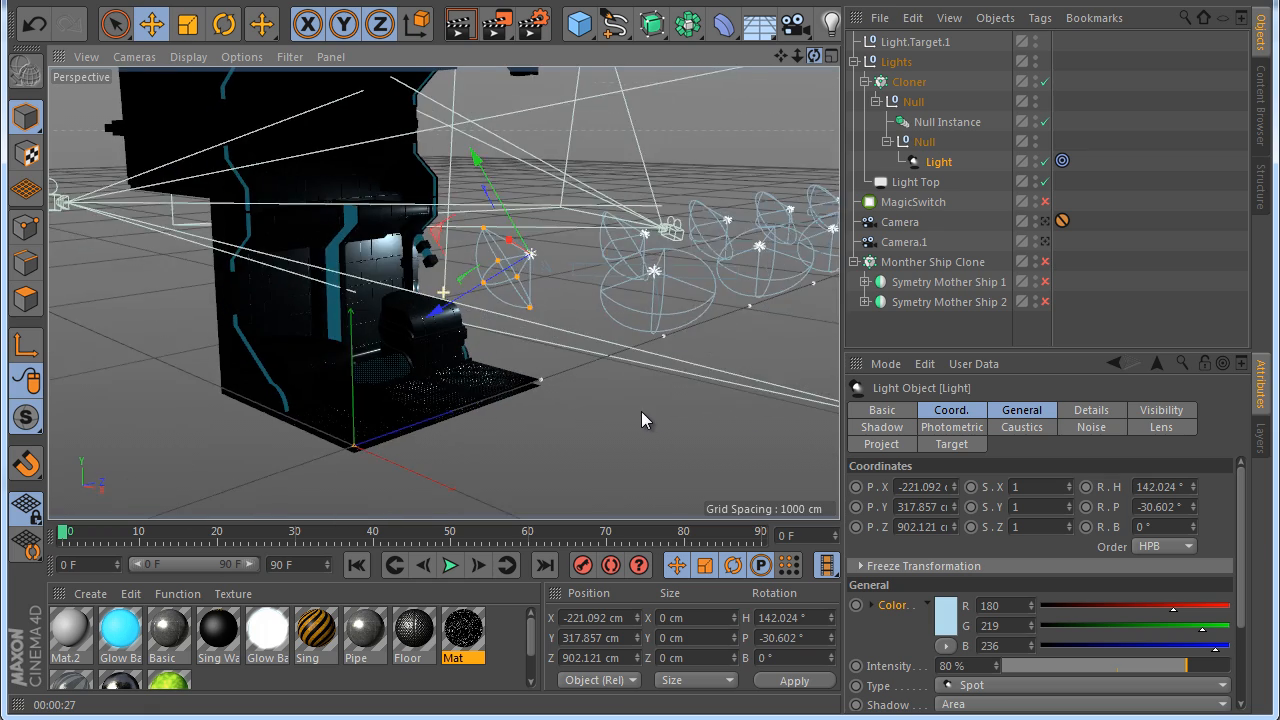
left_click_drag(641, 411, 655, 432)
left_click_drag(780, 56, 835, 155)
right_click_drag(394, 293, 576, 300, "alt")
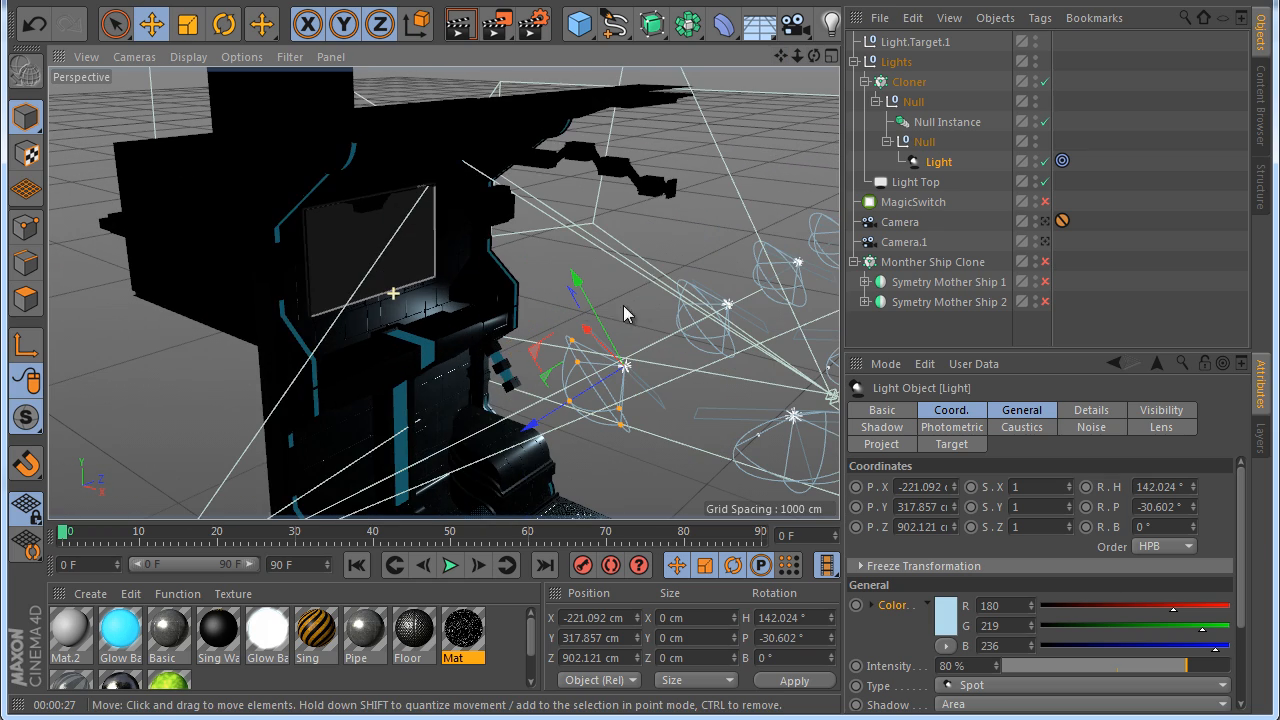
Add an omni light, nest it in the Null beside the existing spot light, and raise it above the floor
left_click(830, 22)
left_click_drag(893, 42, 922, 177)
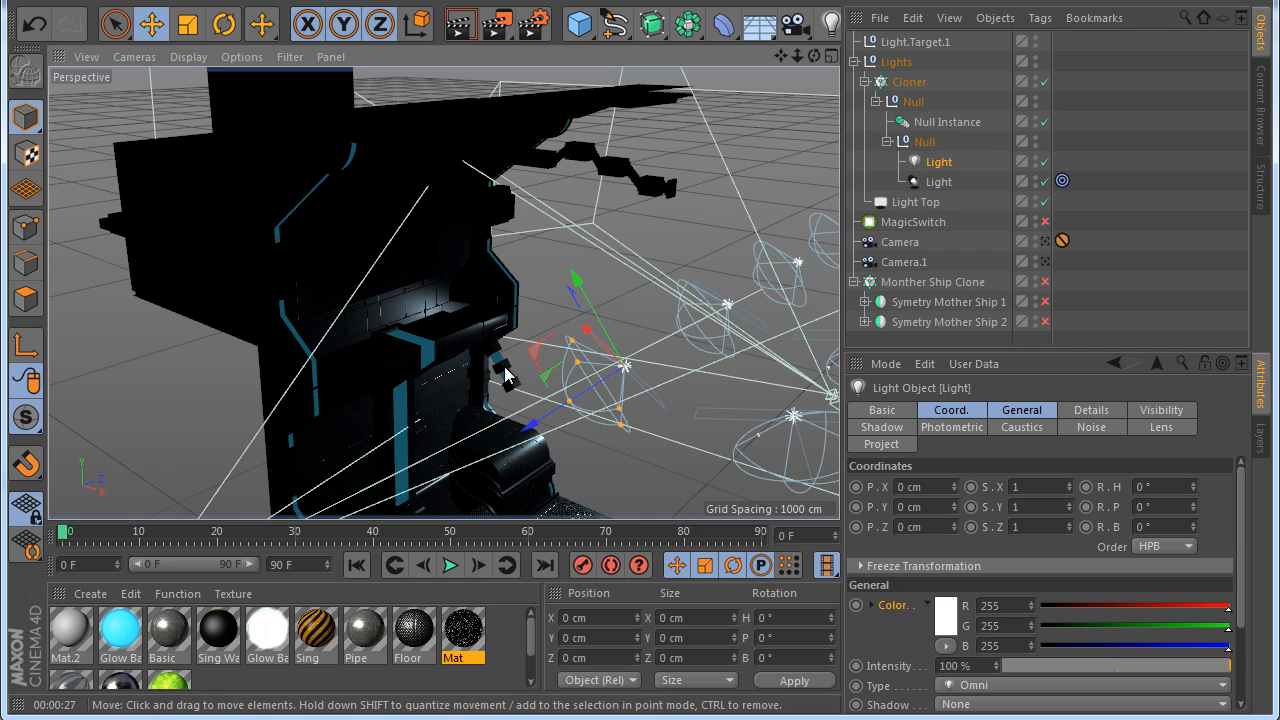
scroll(503, 325, "down", 2)
scroll(498, 400, "down", 2)
scroll(492, 440, "up", 2)
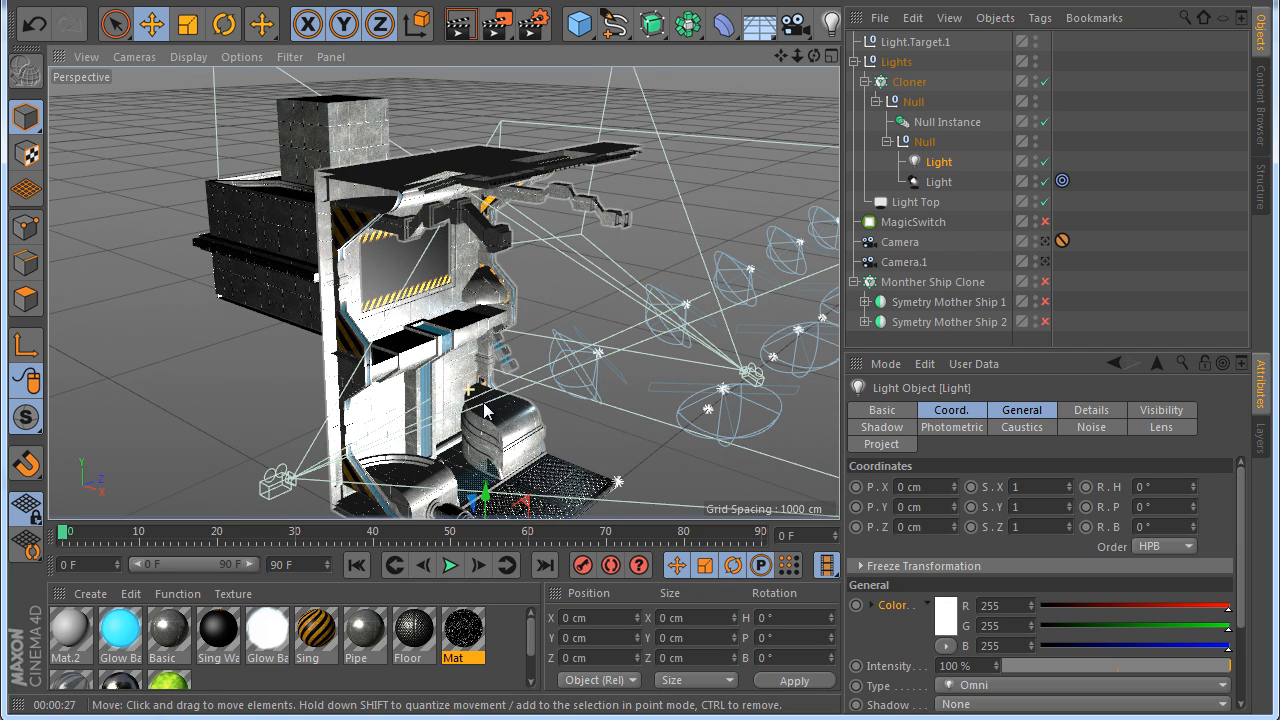
left_click_drag(510, 332, 497, 296)
Enable the Monther Ship Clone cloner and set its count to 2
left_click(900, 282)
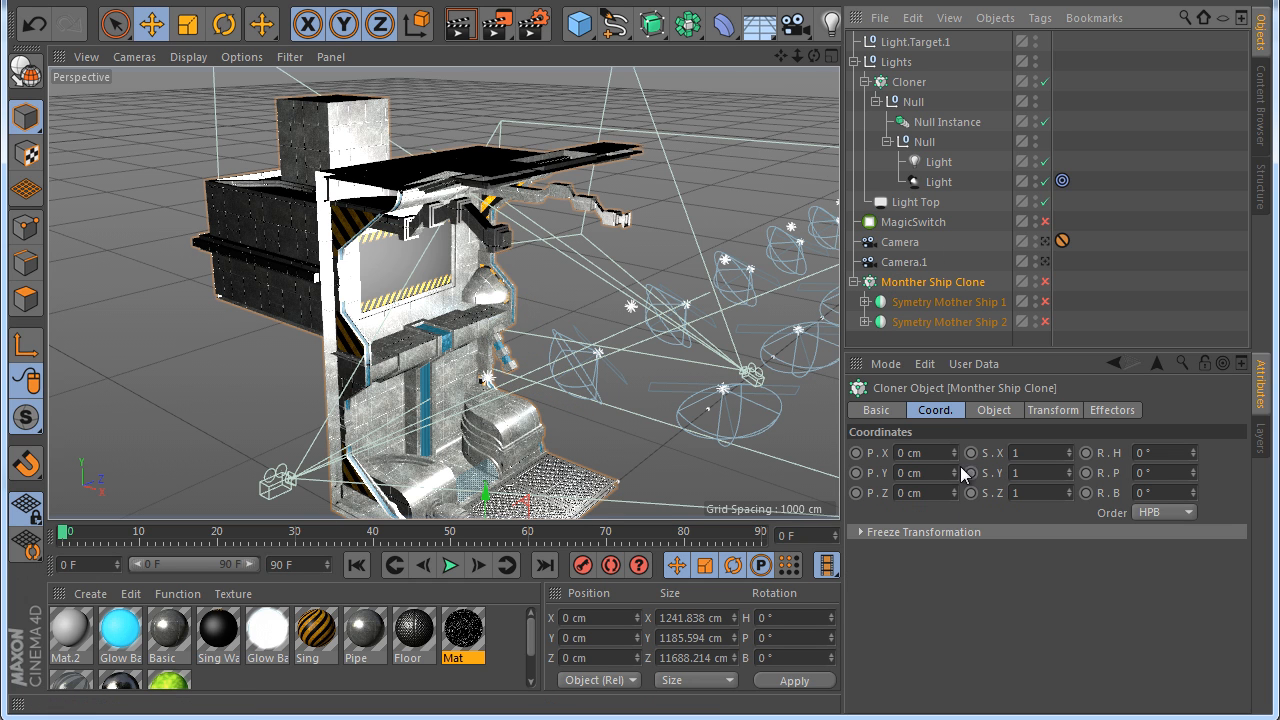
left_click(1046, 283)
left_click(975, 414)
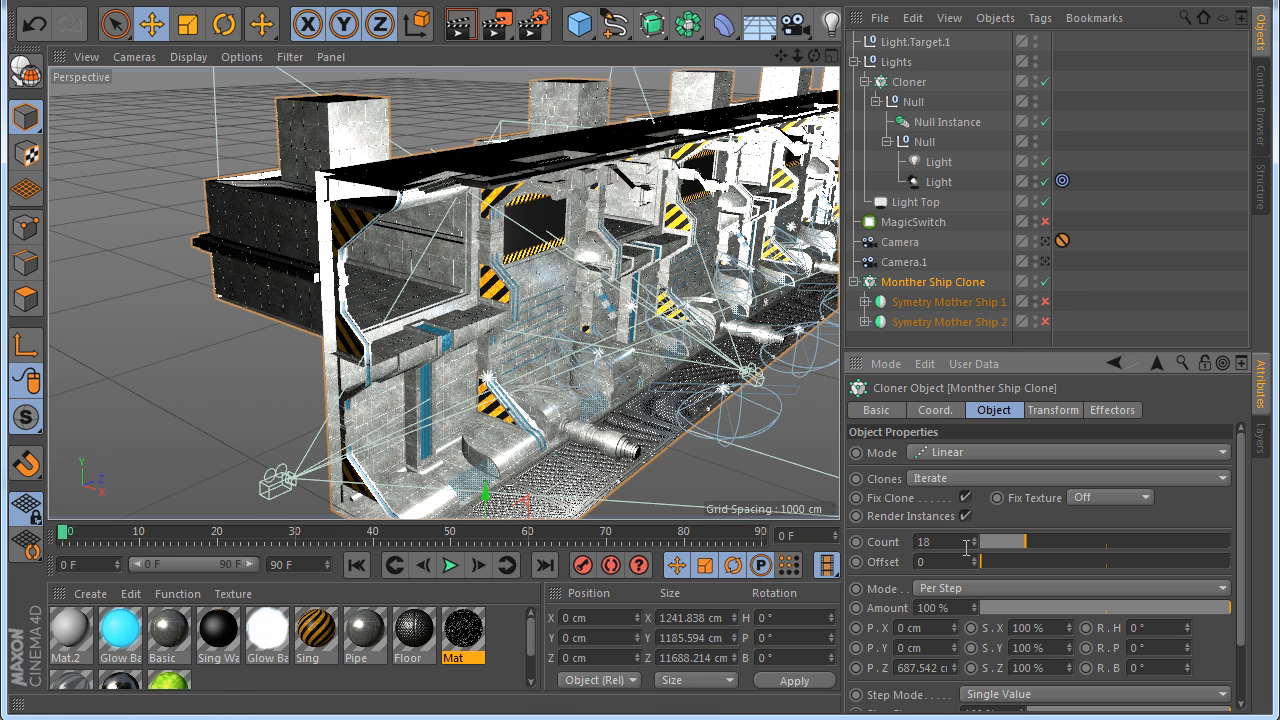
key("Return")
scroll(502, 302, "down", 3)
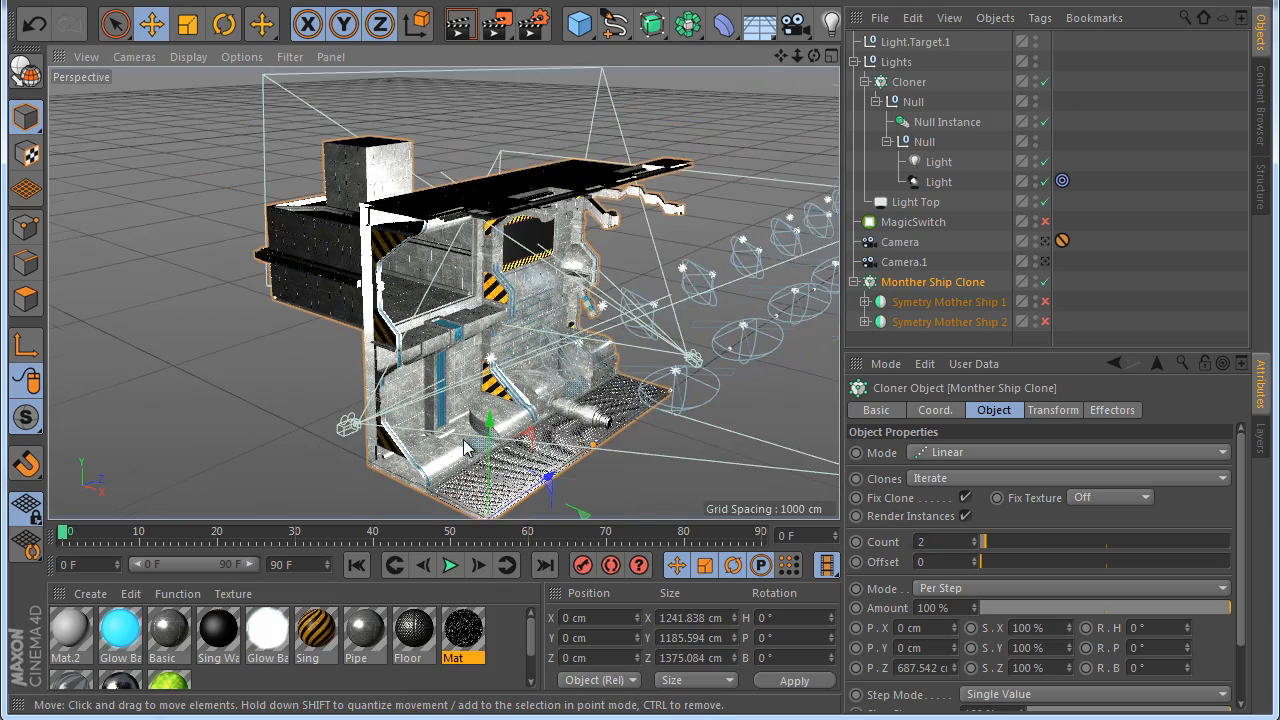
scroll(466, 440, "up", 5)
left_click_drag(506, 472, 513, 280)
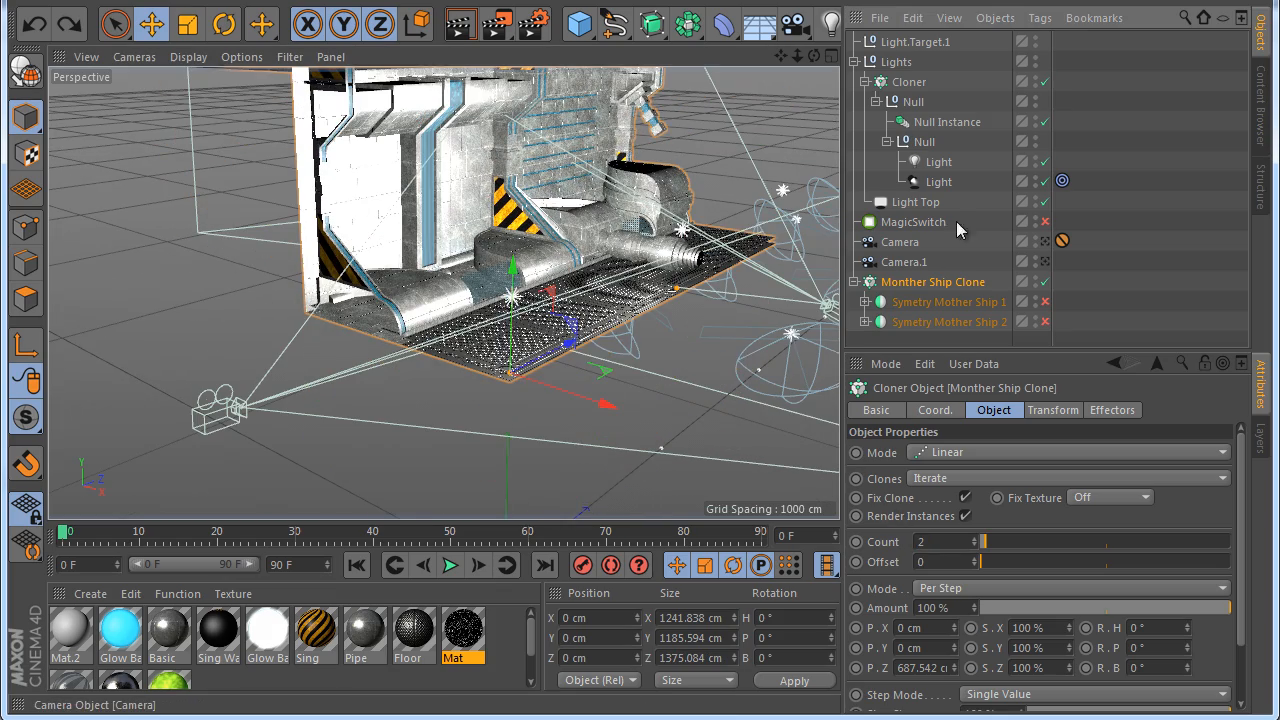
key("ctrl+z")
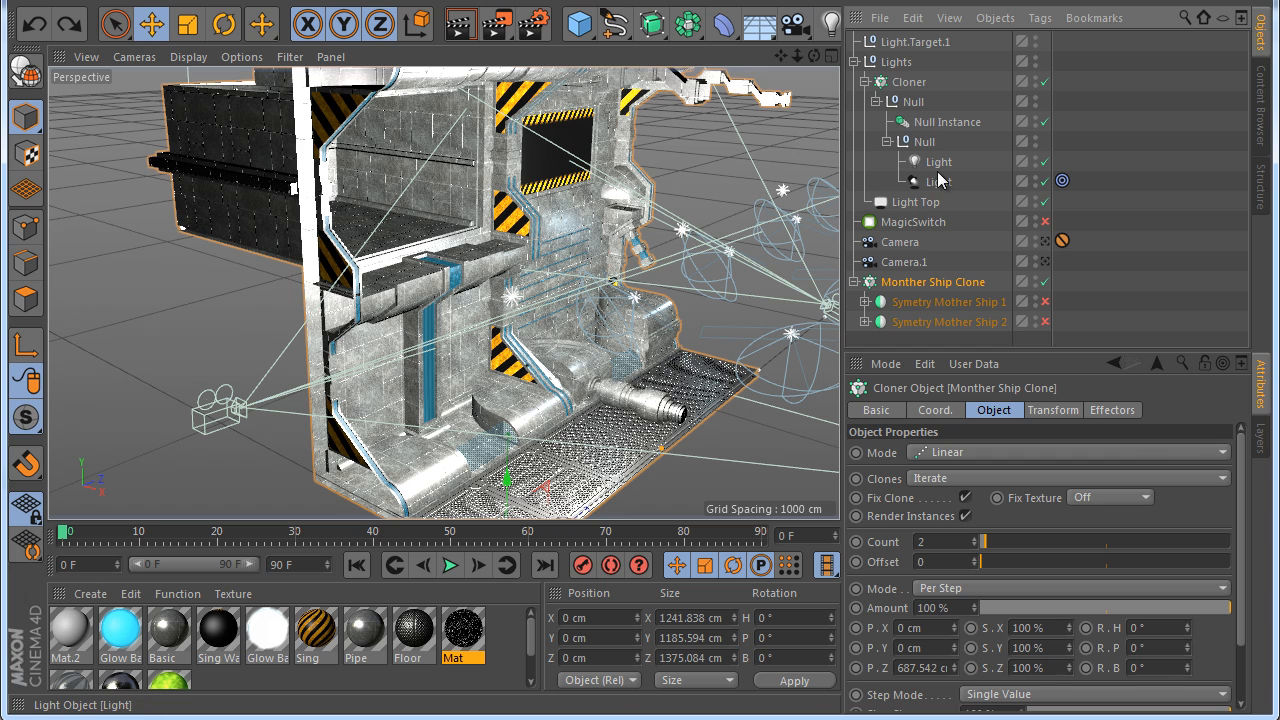
Move the omni light into the upper wall alcove at about X -761 cm, Y 865 cm, Z 346 cm, and disable the lights' Cloner
left_click(938, 162)
left_click_drag(531, 119, 532, 101)
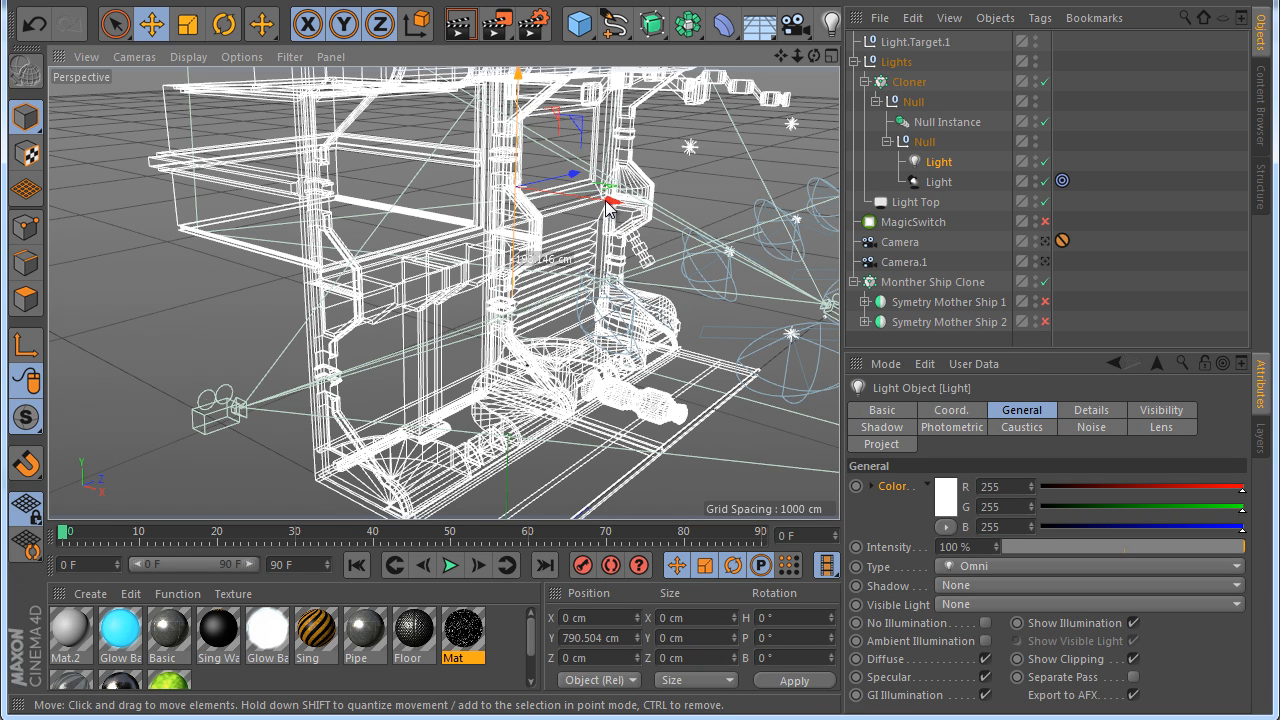
left_click_drag(607, 207, 318, 168)
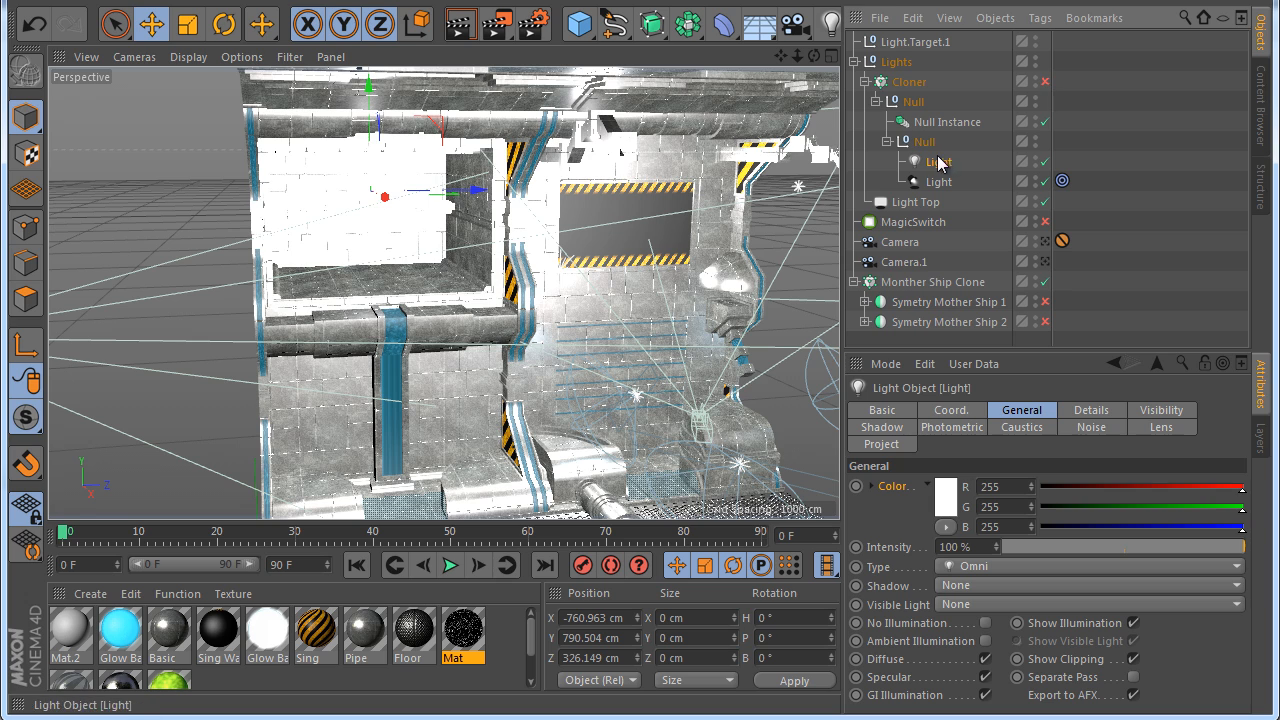
left_click_drag(468, 194, 482, 196)
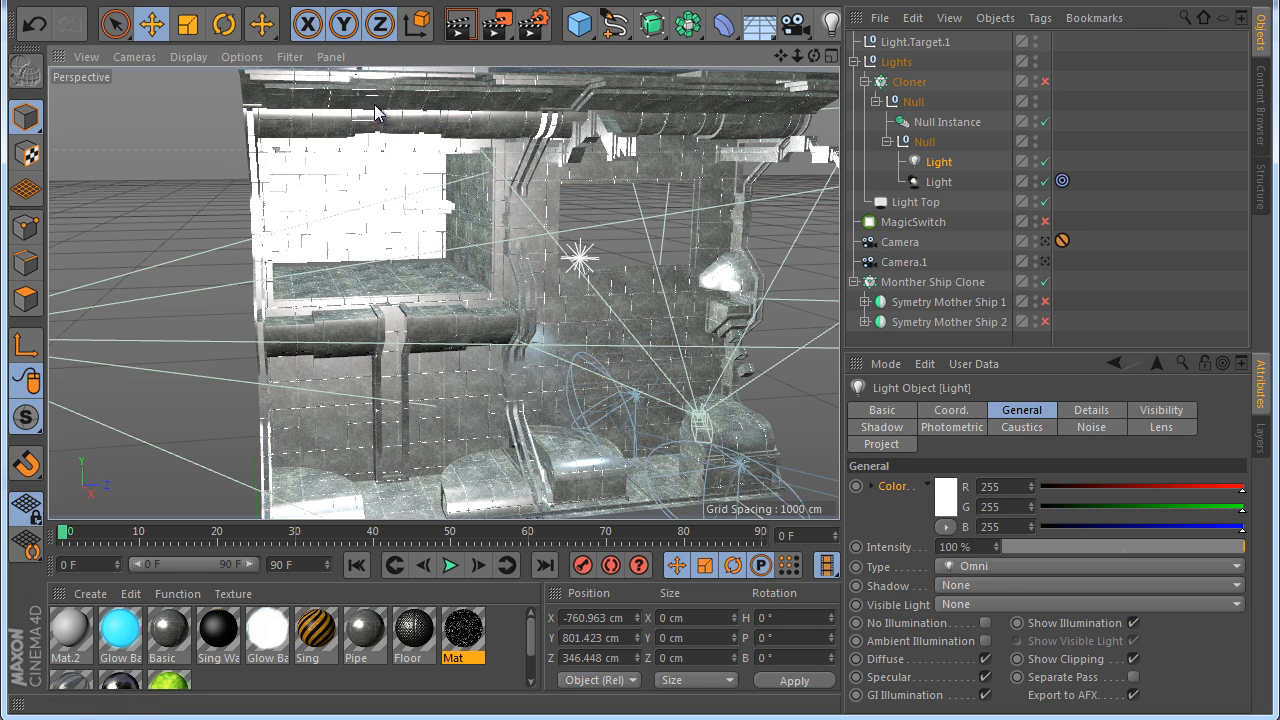
left_click_drag(376, 113, 376, 83)
Reposition the omni light inside the alcove to about Y 815 cm and Z 314 cm
right_click_drag(642, 412, 650, 412, "alt")
left_click_drag(642, 412, 640, 411, "alt")
right_click_drag(372, 188, 353, 215, "alt")
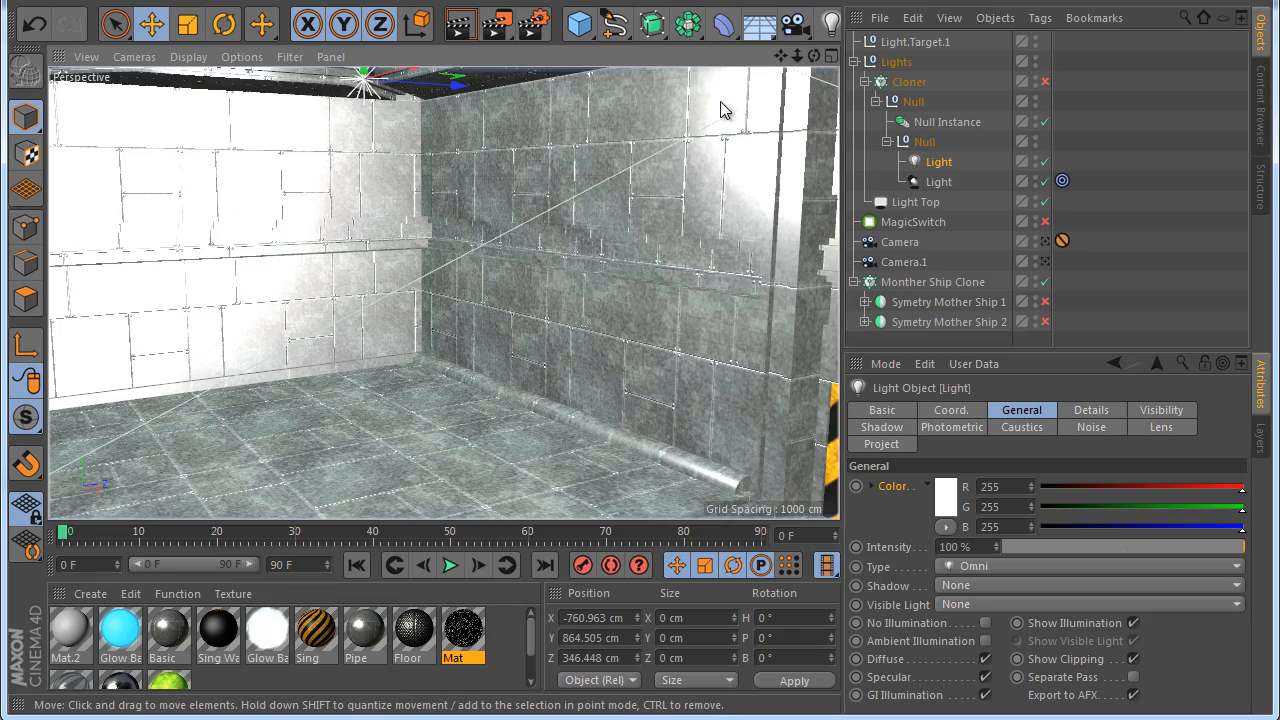
left_click_drag(812, 60, 640, 411)
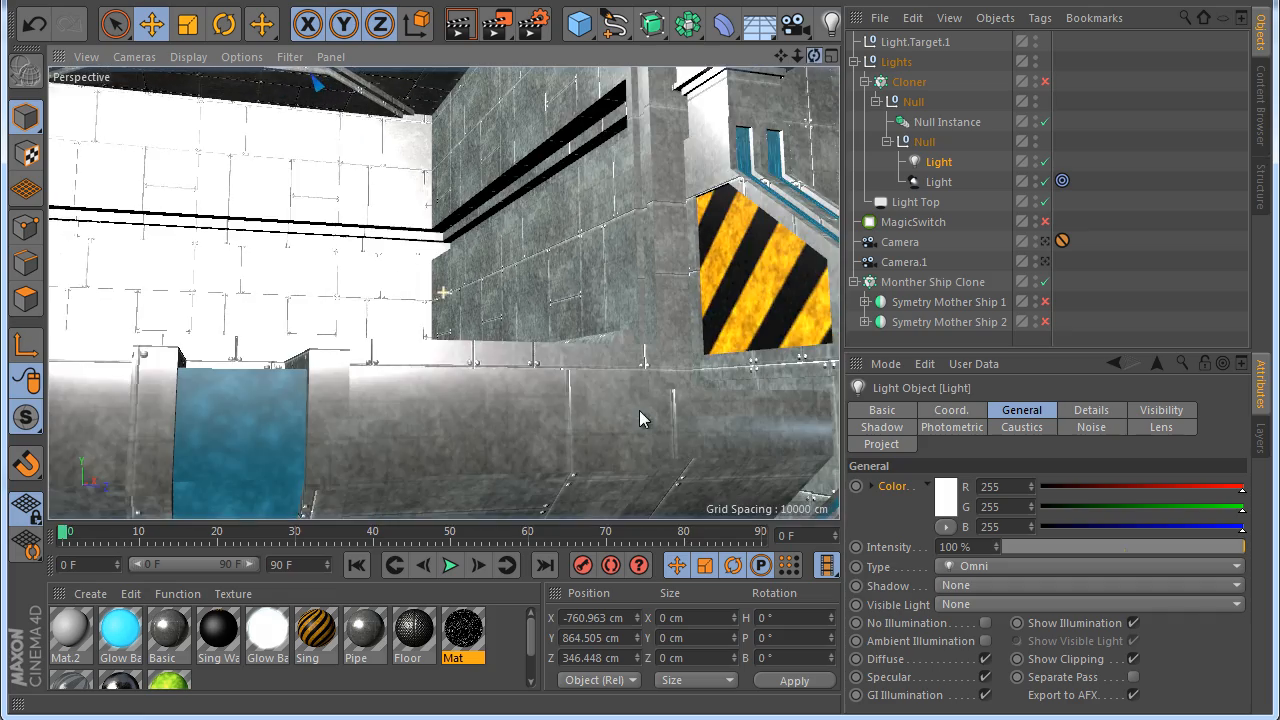
left_click_drag(794, 58, 640, 411)
scroll(447, 222, "down", 3)
left_click_drag(505, 186, 470, 190)
left_click_drag(375, 115, 373, 170)
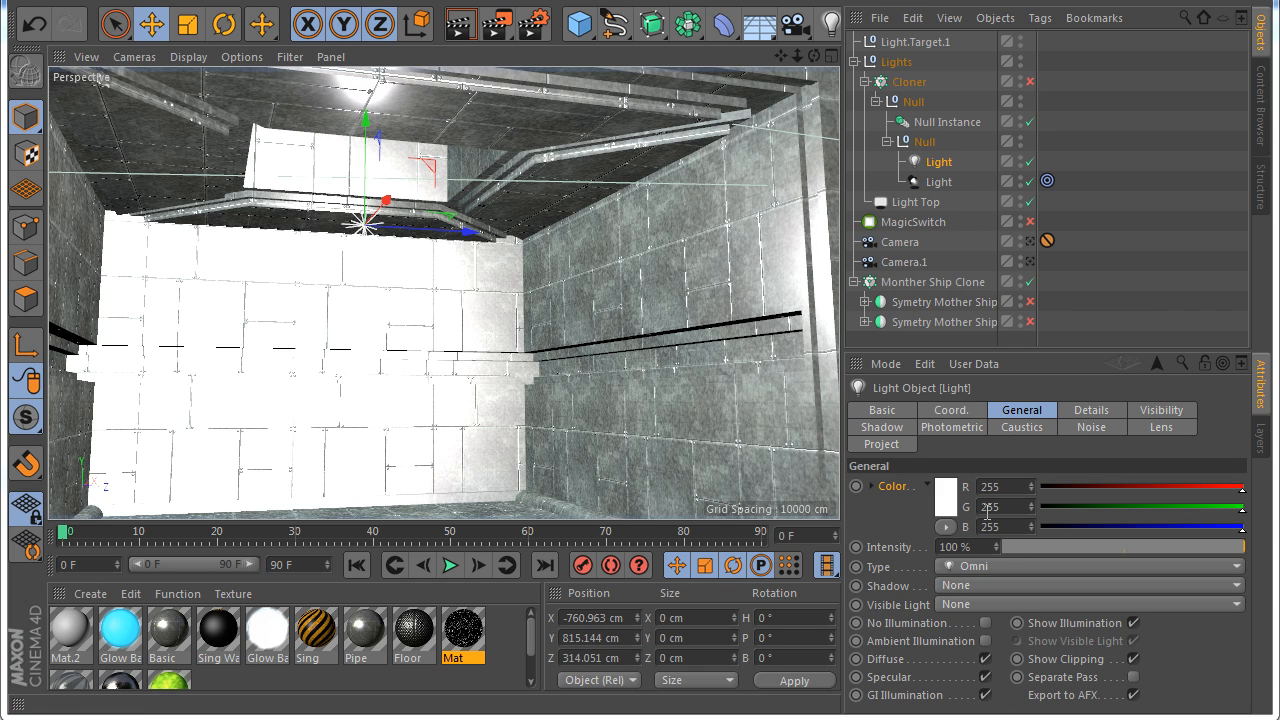
Set the omni light's falloff to Inverse Square (Physically Accurate) with a radius/decay of 70 cm
left_click(1089, 412)
scroll(1227, 588, "down", 3)
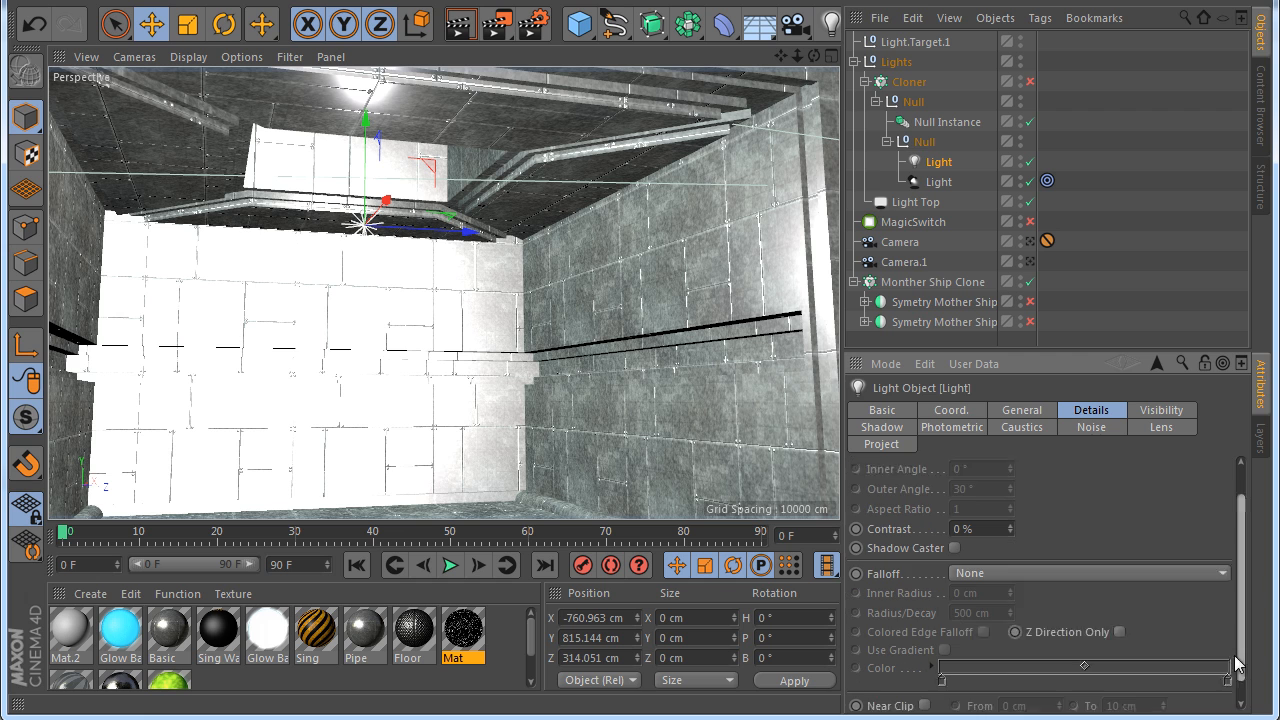
left_click(1007, 549)
left_click(1037, 592)
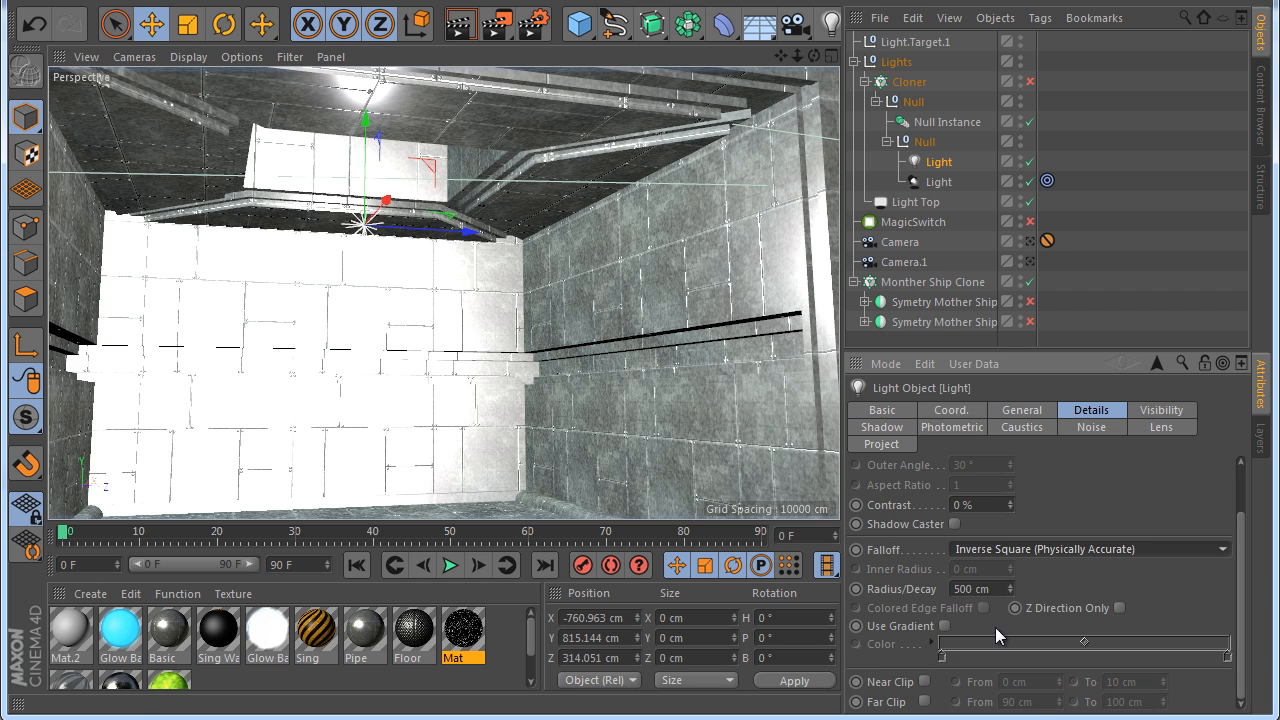
left_click(985, 589)
type("70")
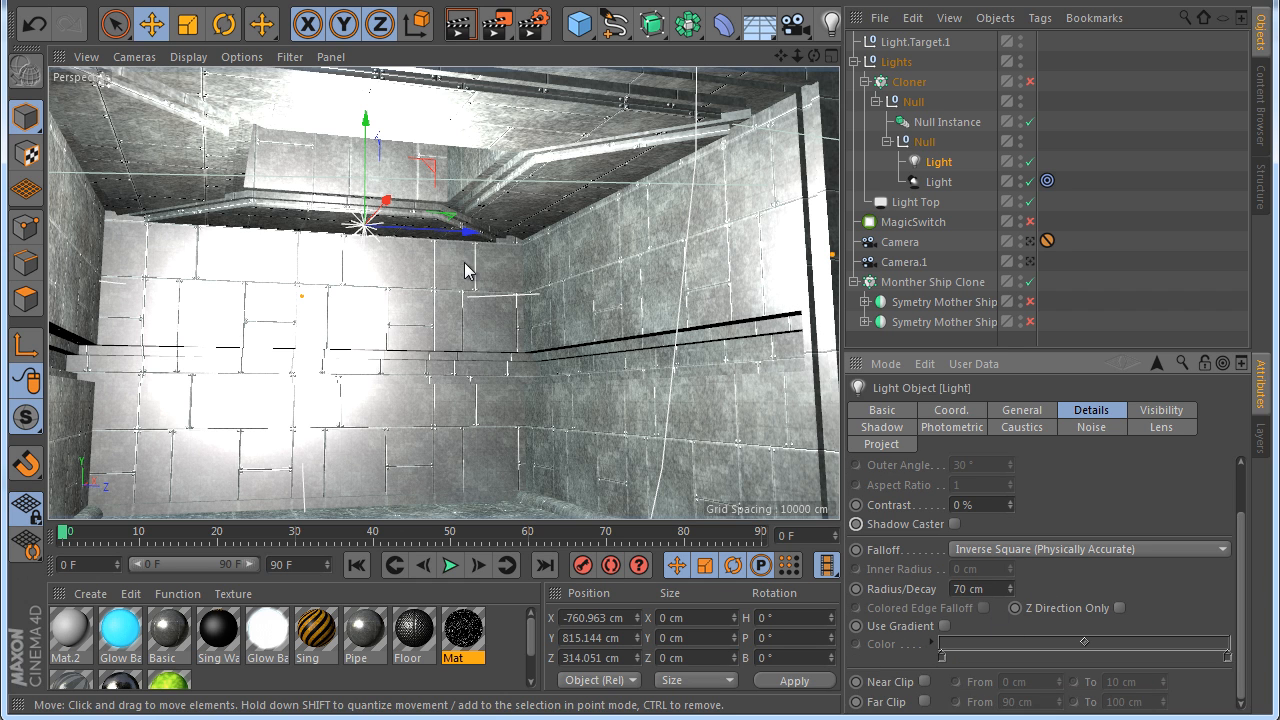
key("Return")
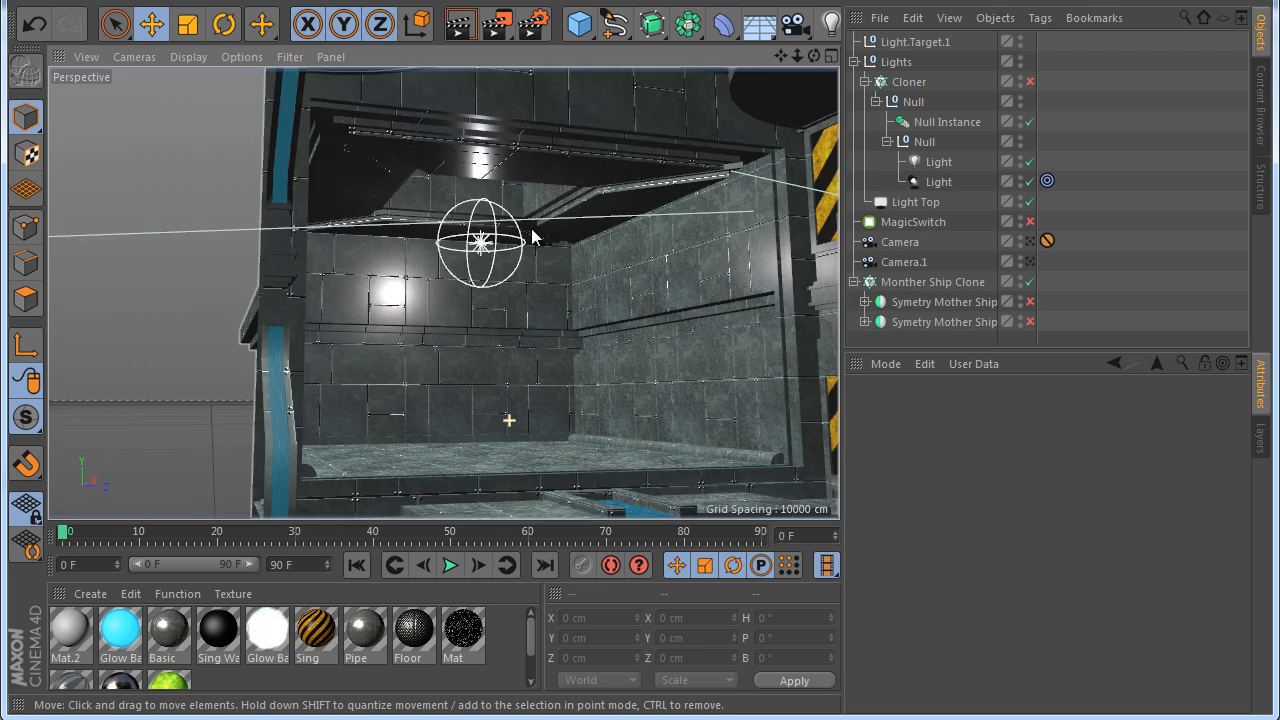
Test-render the alcove and examine how the omni light illuminates the two ship modules from several angles
left_click(460, 24)
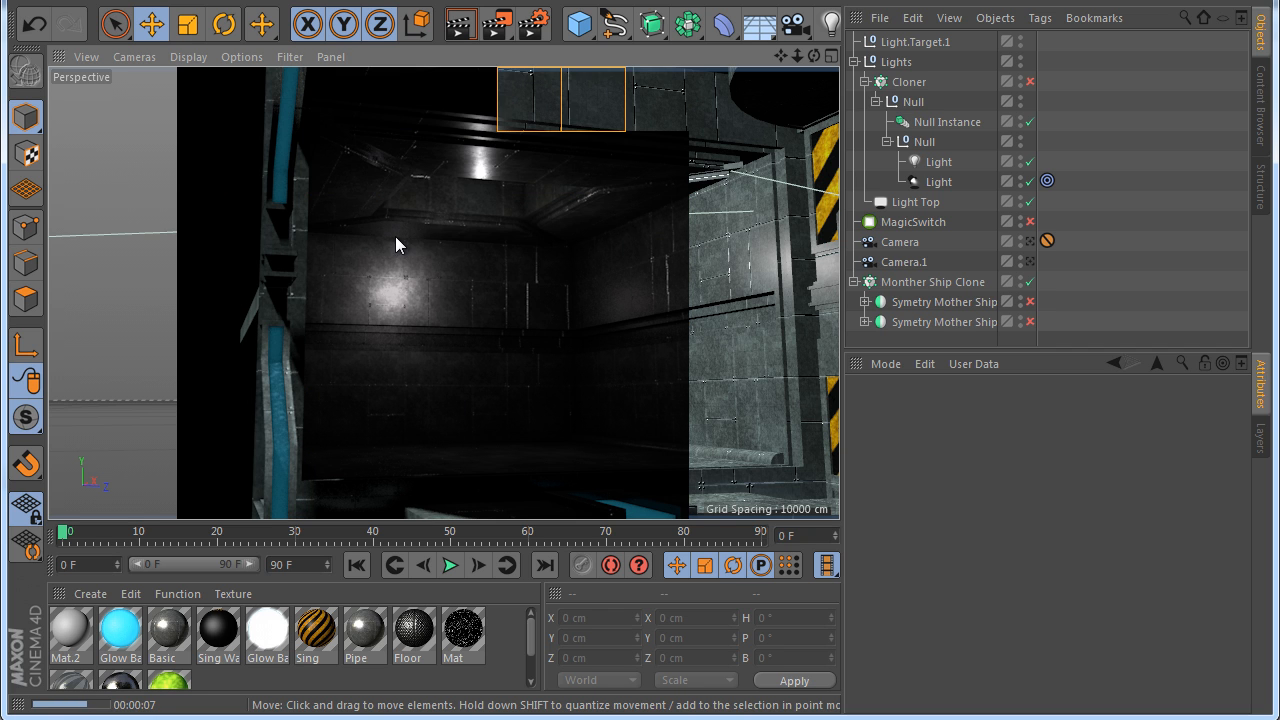
scroll(396, 238, "down", 4)
left_click_drag(813, 57, 180, 120)
left_click_drag(784, 56, 848, 130)
scroll(515, 253, "down", 3)
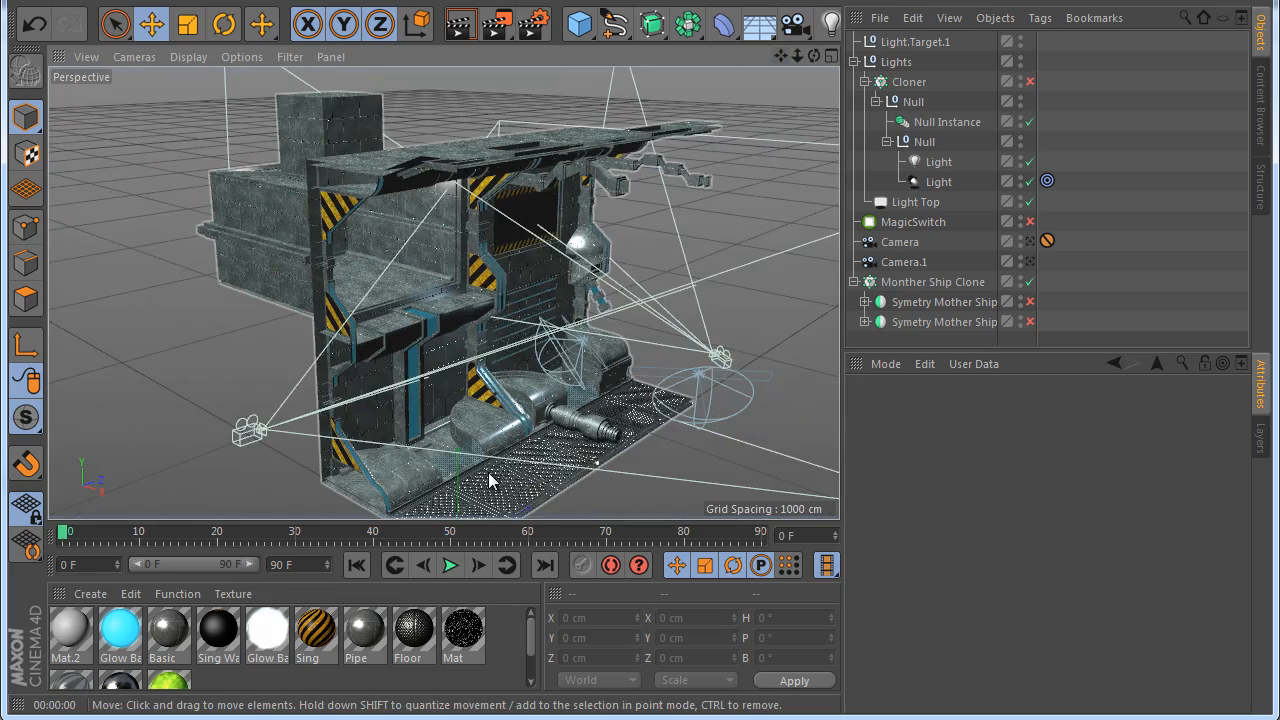
scroll(489, 474, "up", 2)
left_click_drag(797, 57, 639, 419)
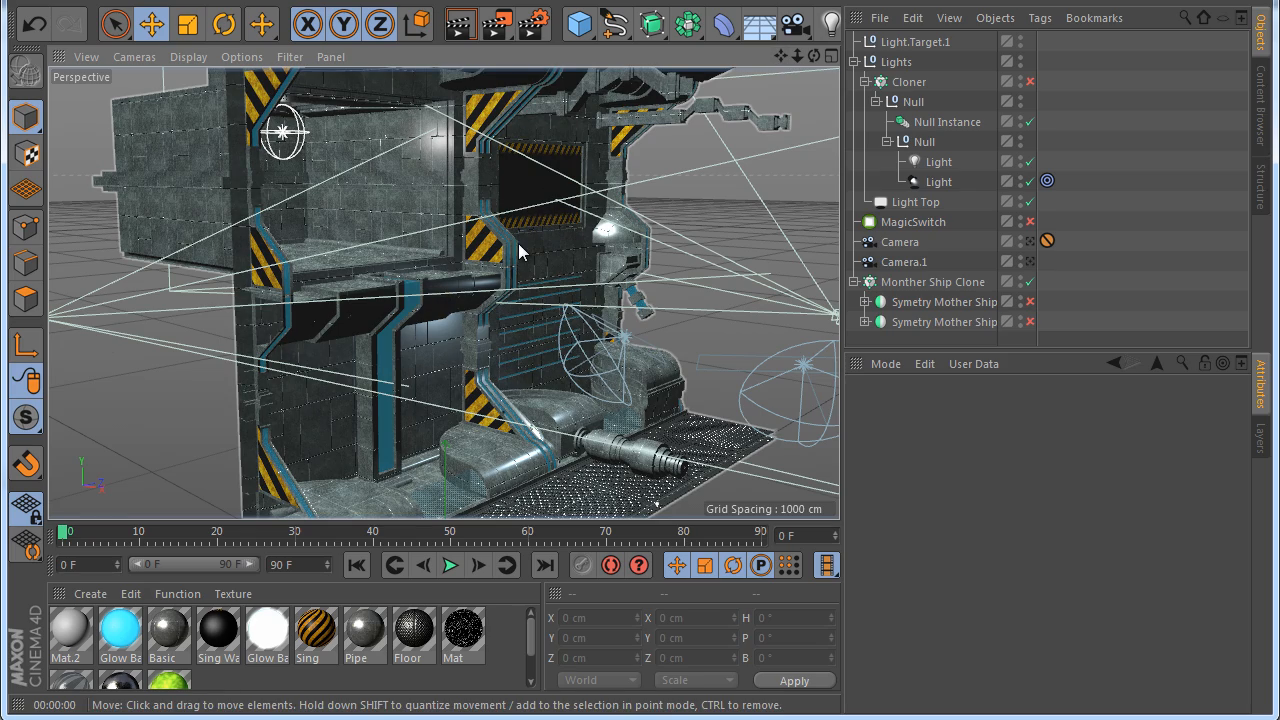
scroll(550, 298, "down", 4)
scroll(529, 364, "up", 5)
scroll(506, 341, "down", 2)
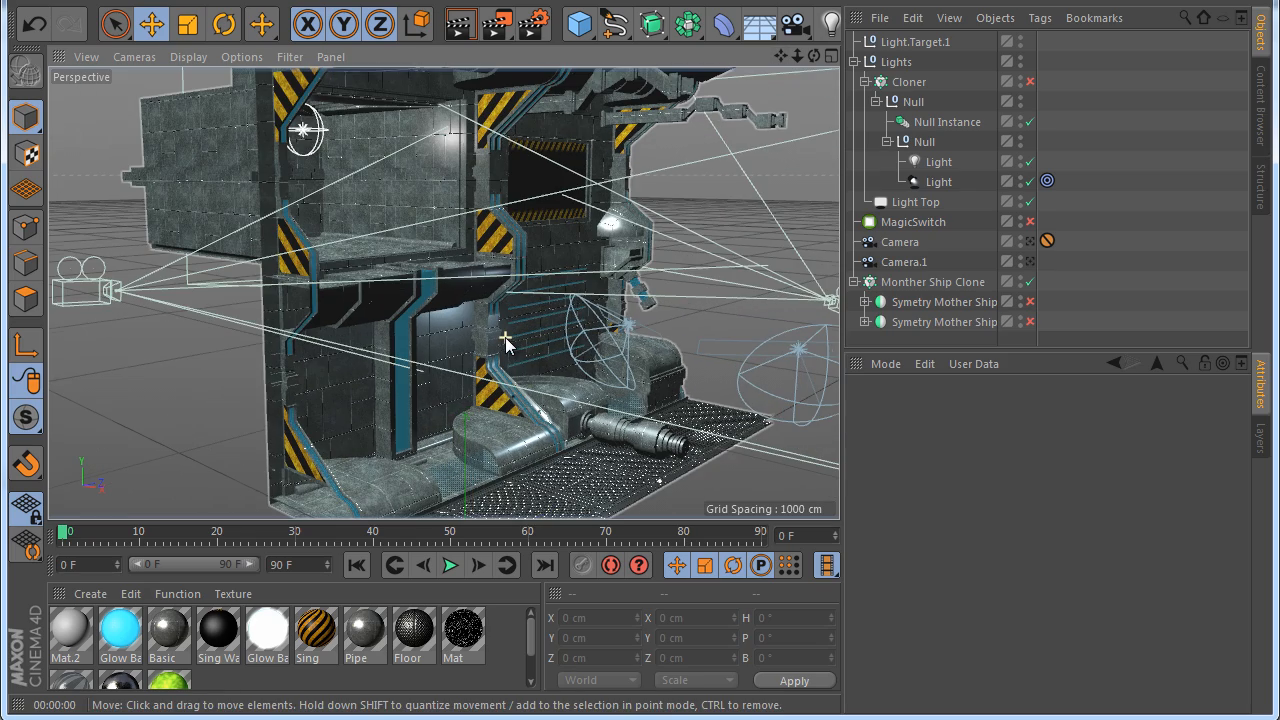
Hide the Monther Ship Clone object and add a cylinder primitive to the empty scene
scroll(510, 350, "up", 6)
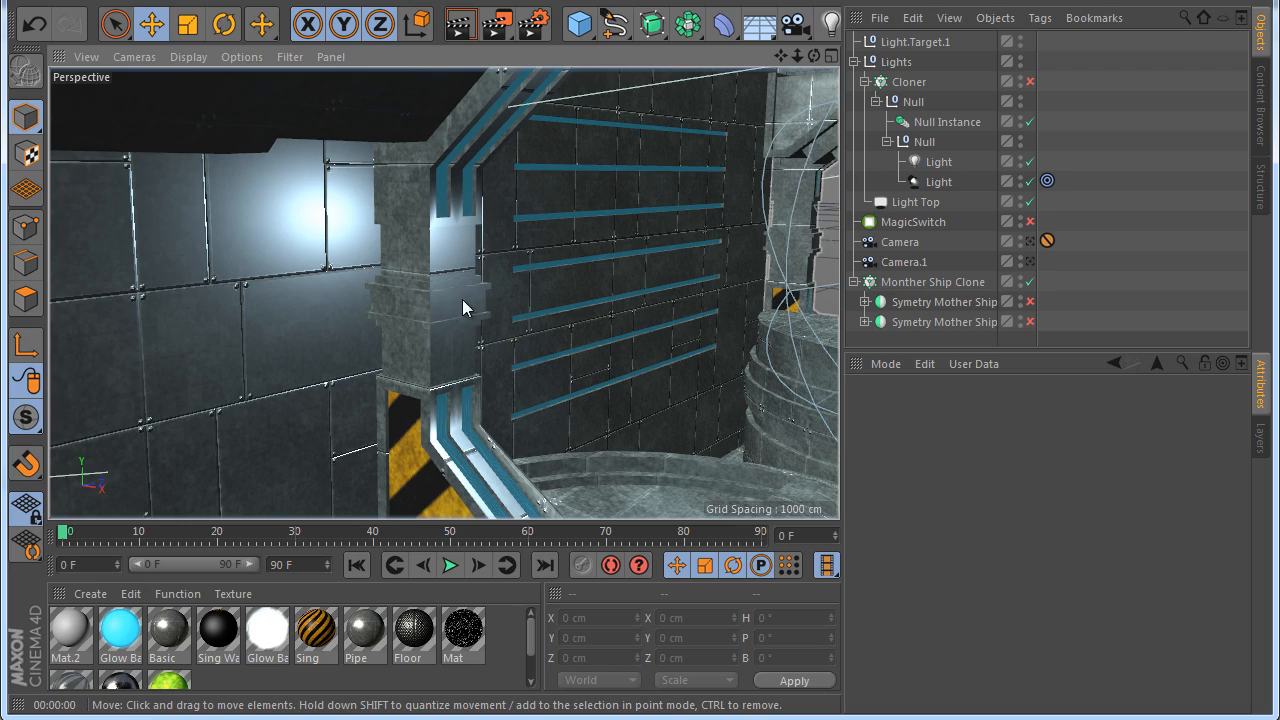
scroll(463, 308, "down", 6)
scroll(463, 308, "up", 5)
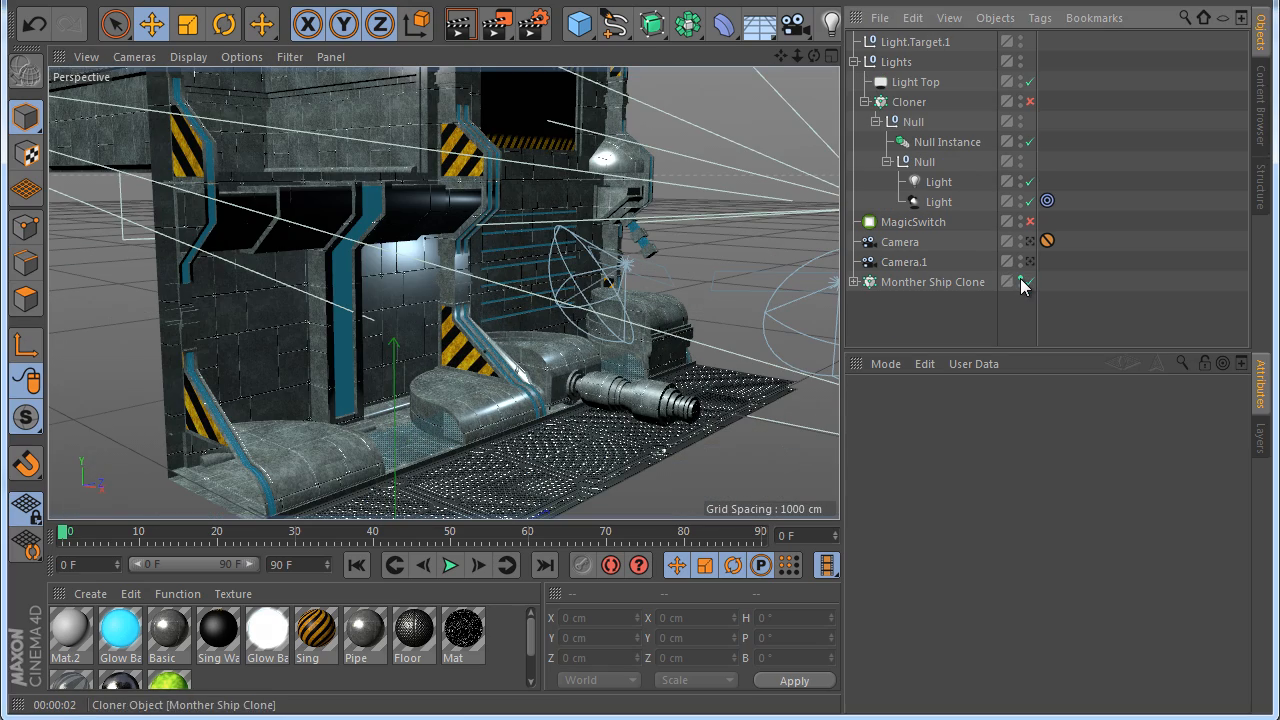
left_click(1020, 279)
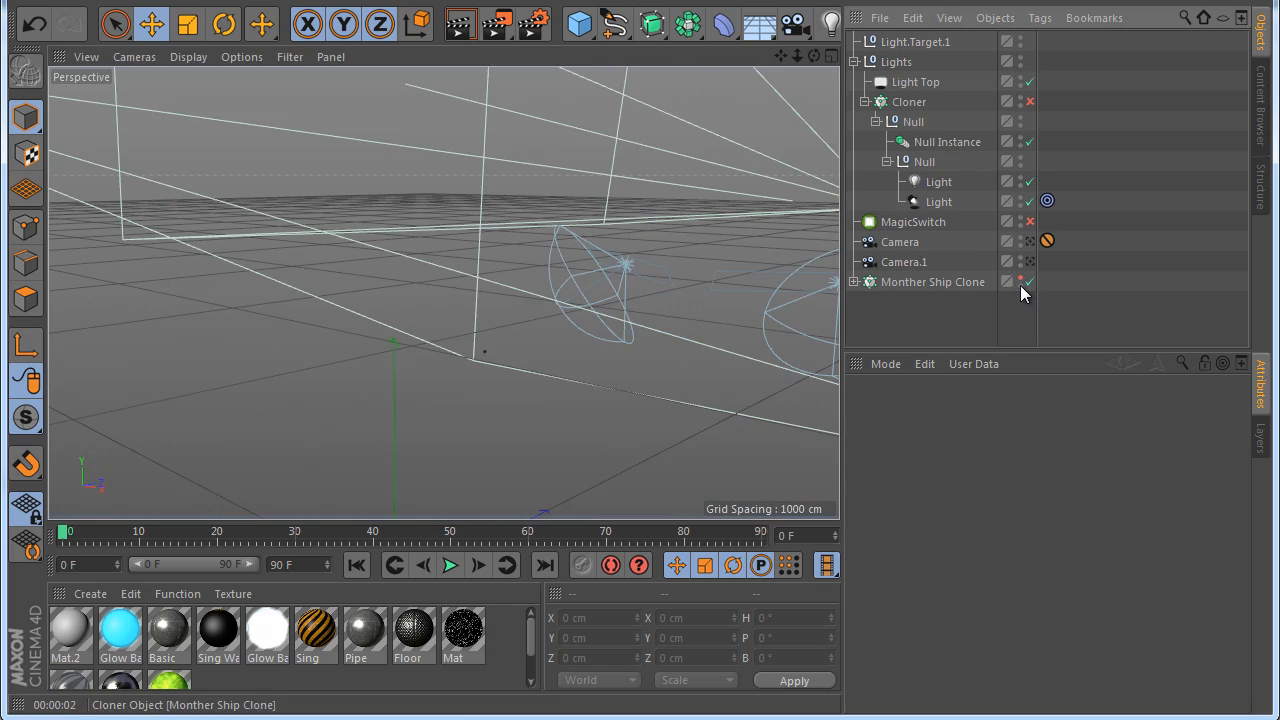
left_click(580, 24)
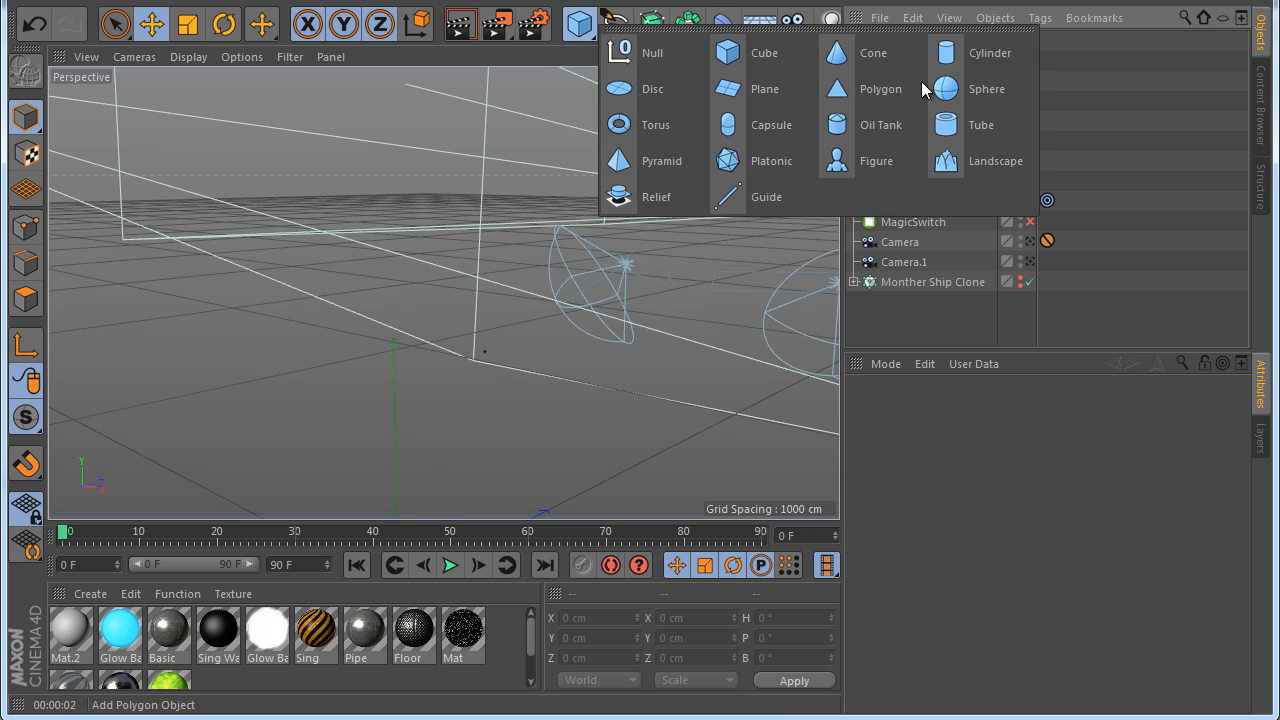
left_click(972, 55)
scroll(619, 270, "down", 4)
scroll(513, 468, "up", 4)
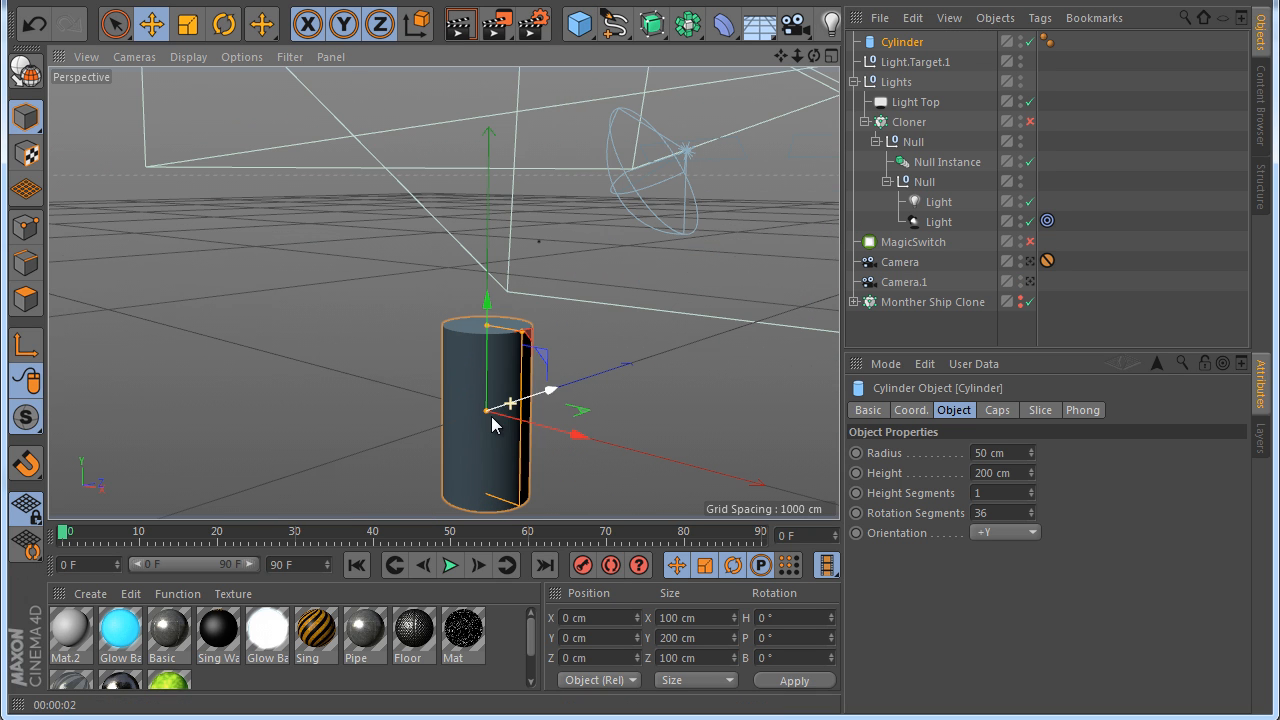
Set the cylinder's radius to 3.5 cm, its height to 15 cm and its orientation to -X
double_click(1005, 454)
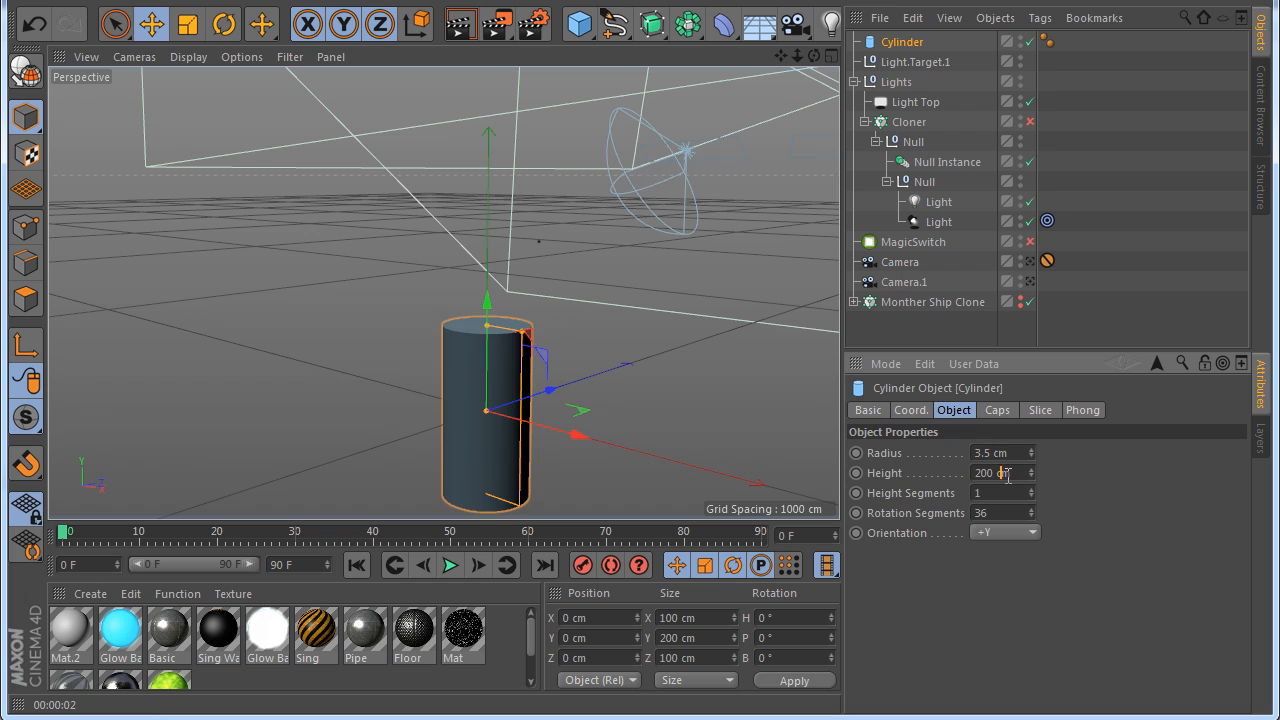
double_click(1006, 474)
type("15")
key("Return")
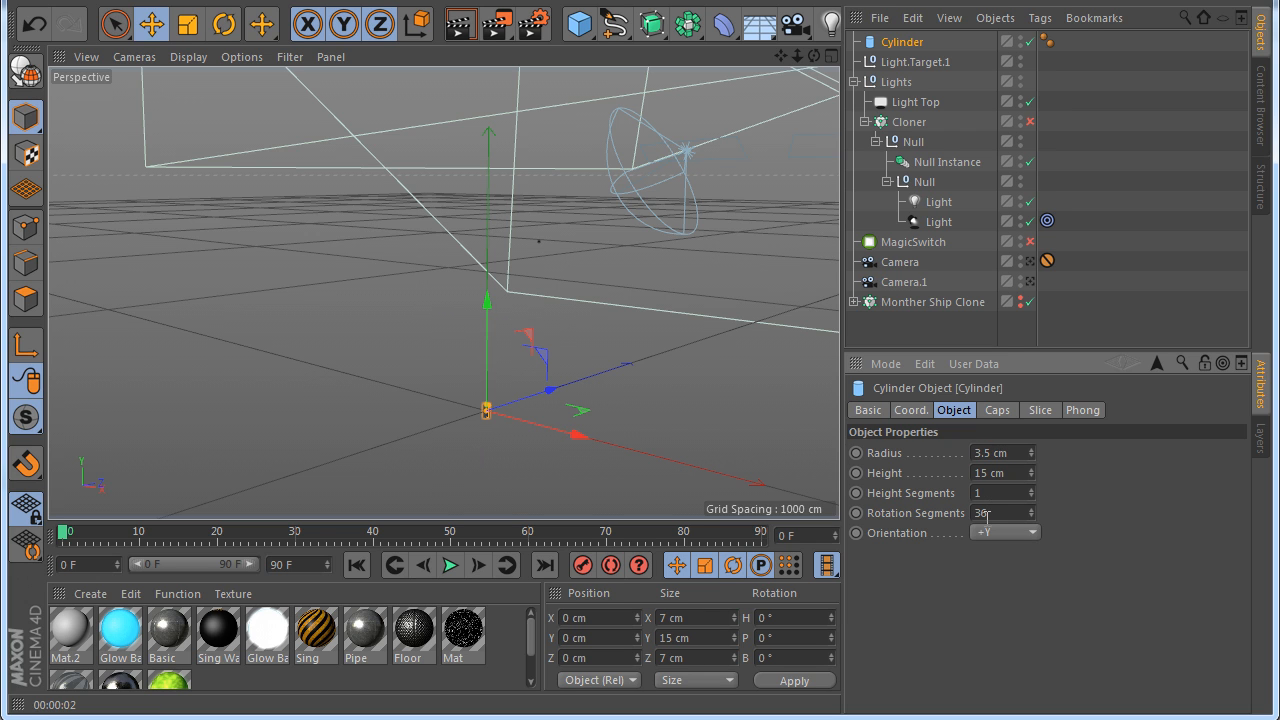
left_click(1005, 532)
scroll(482, 412, "up", 3)
scroll(481, 414, "up", 3)
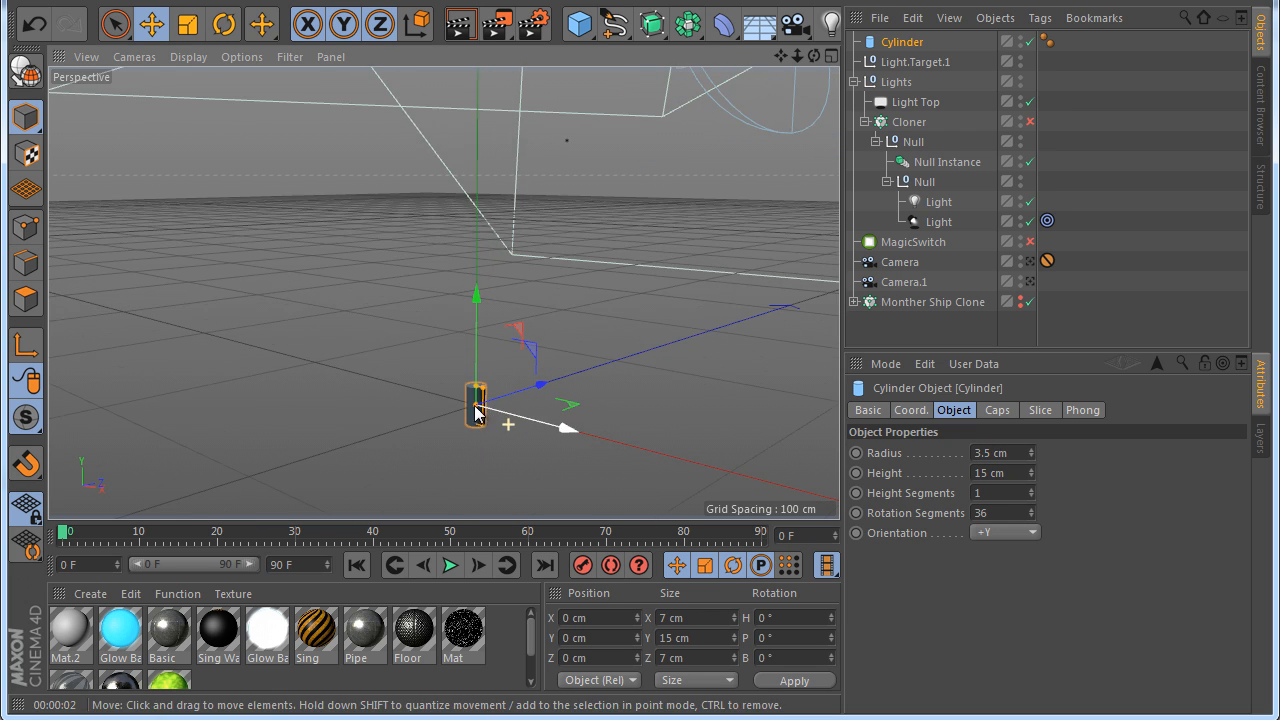
left_click(980, 533)
left_click(1001, 632)
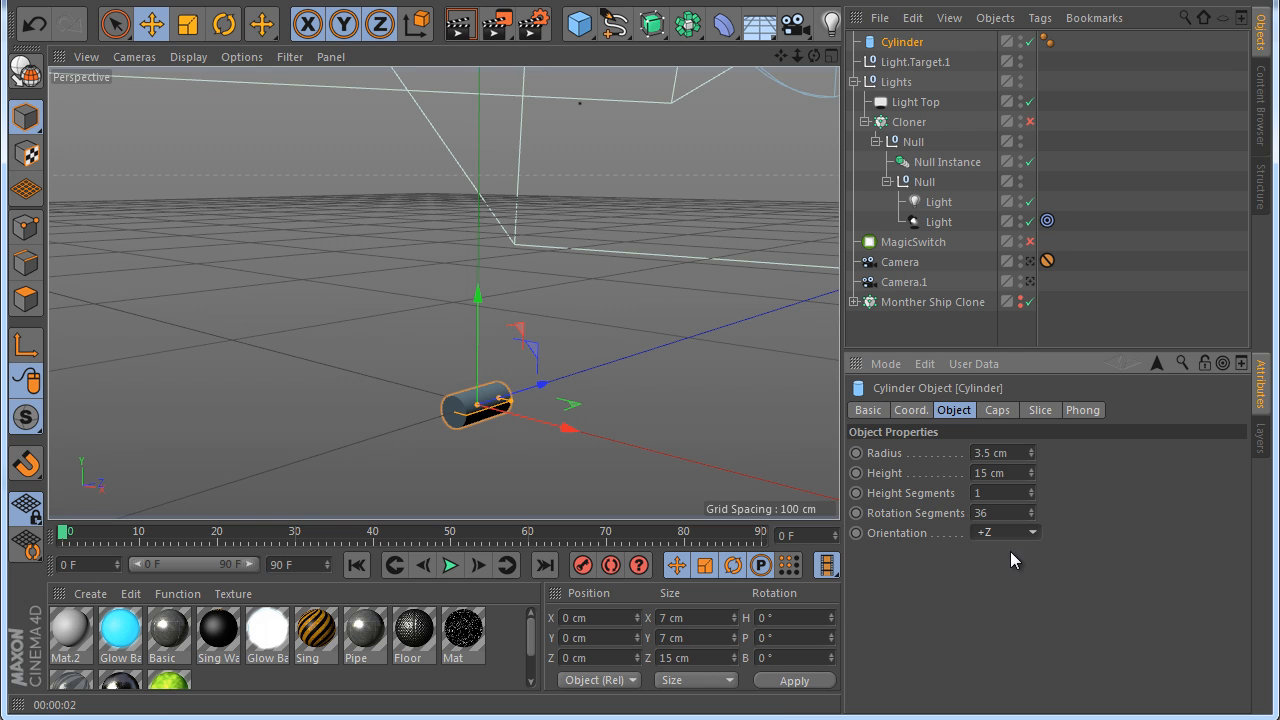
left_click(994, 577)
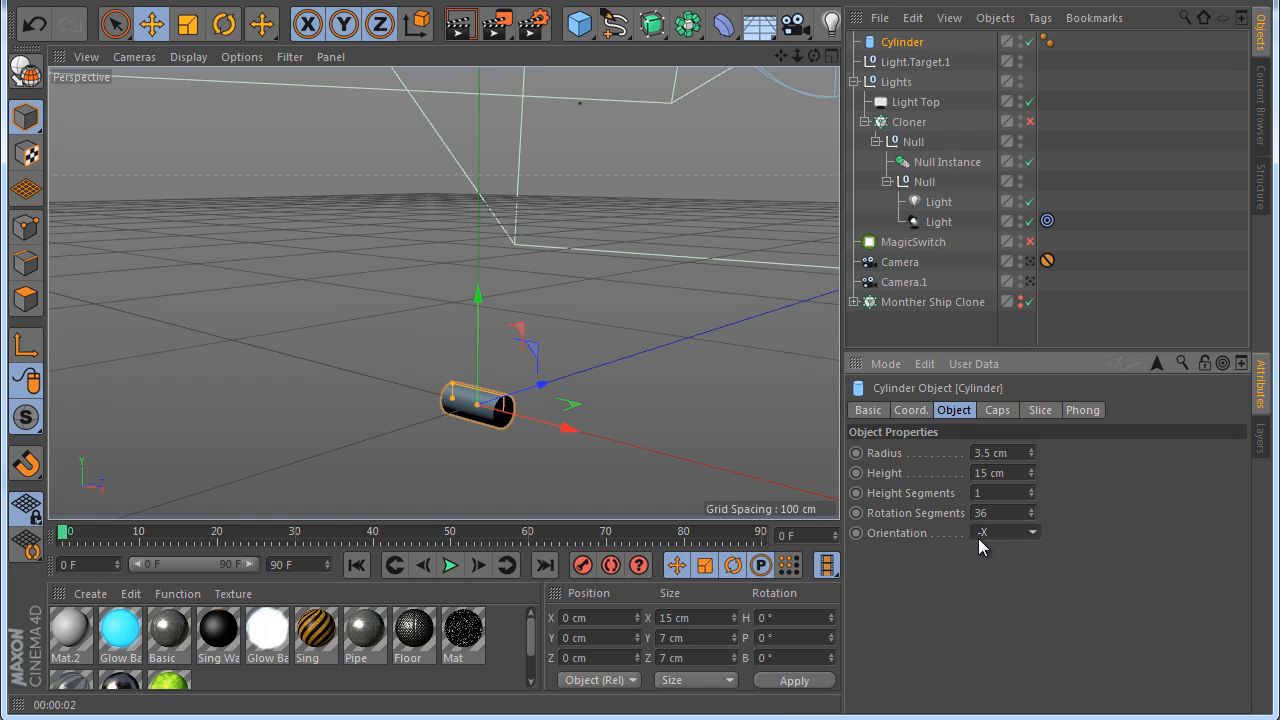
Add a torus around the cylinder with -X orientation, a ring radius of 4 cm and a pipe radius of 2 cm
right_click_drag(541, 397, 390, 380, "alt")
left_click_drag(582, 28, 688, 128)
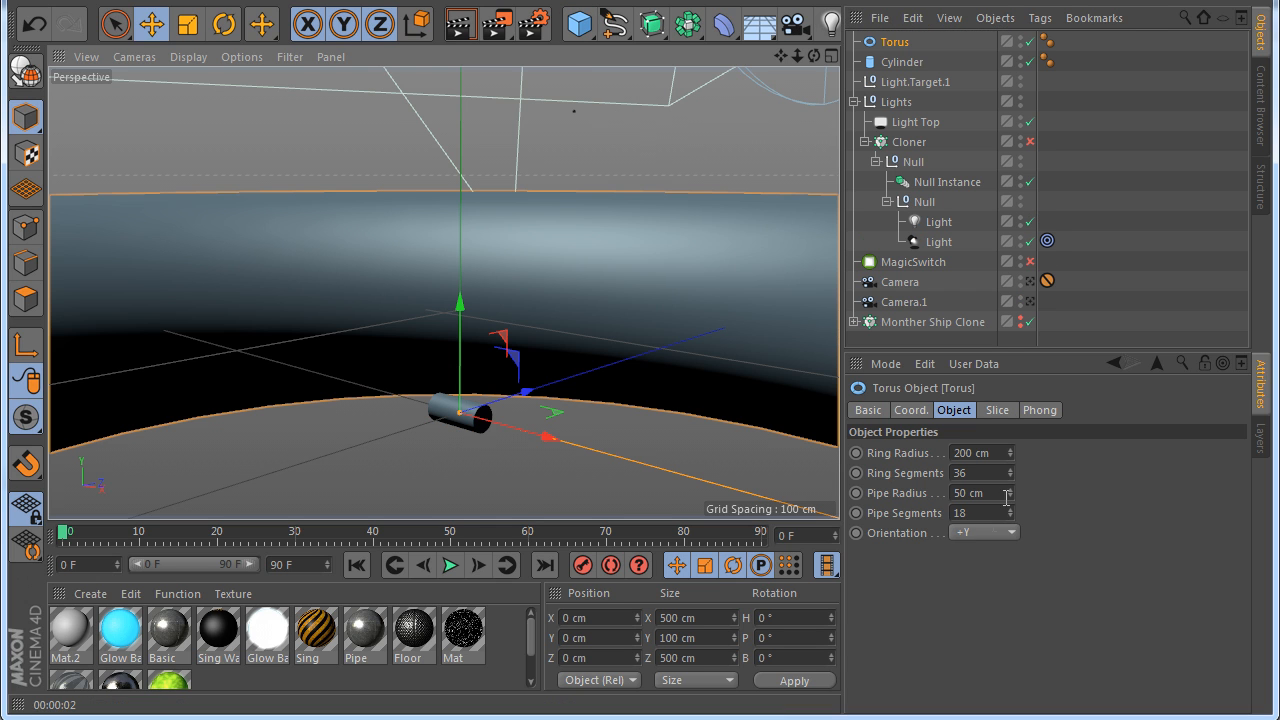
left_click(984, 532)
left_click(988, 568)
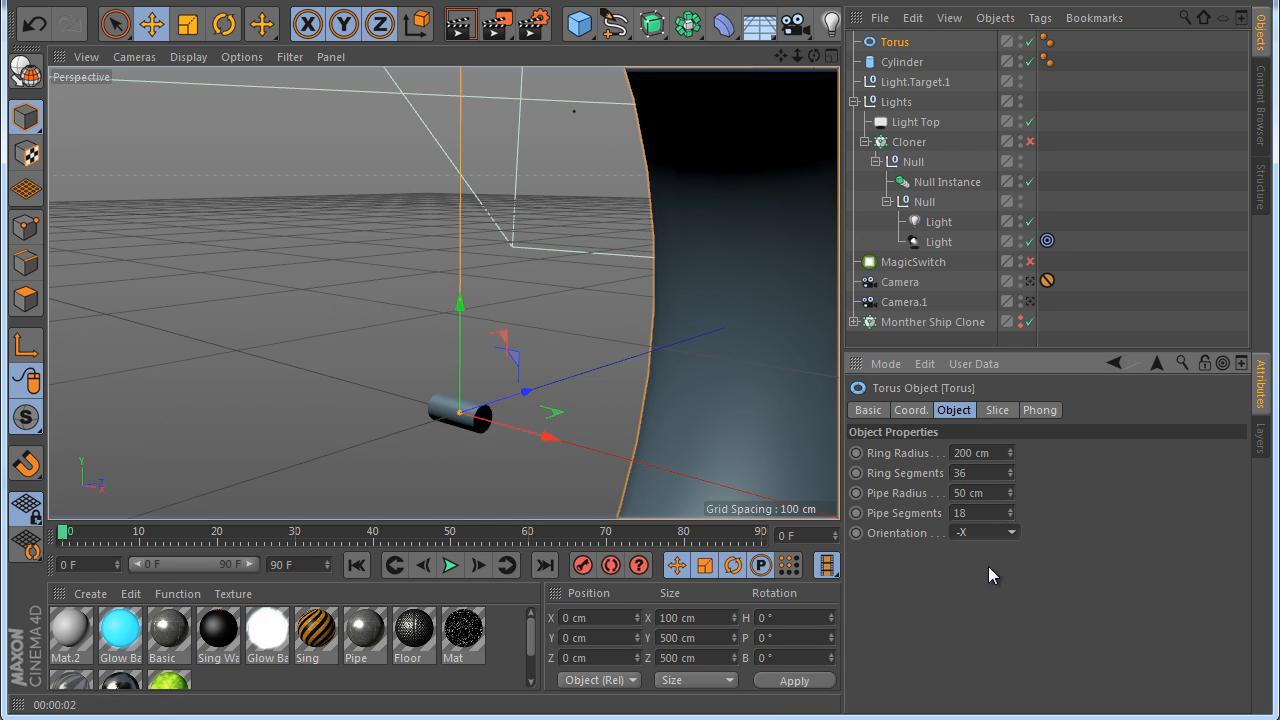
mouse_move(1010, 452)
left_mouse_down()
mouse_move(1010, 495)
mouse_move(1011, 454)
left_mouse_up()
left_click(1005, 476)
scroll(480, 405, "up", 5)
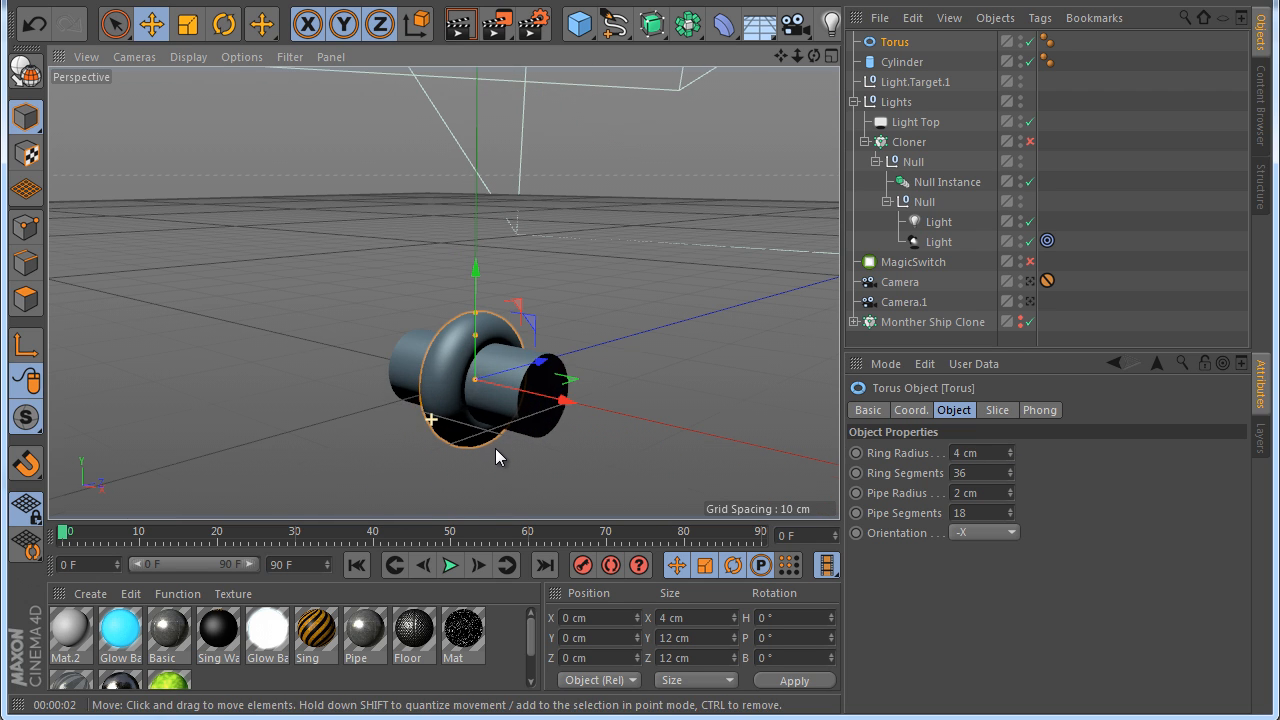
Move the torus to the cylinder's front end at about X 6 cm and set its ring radius to 4.4 cm
left_click_drag(565, 395, 625, 425)
left_click(1011, 451)
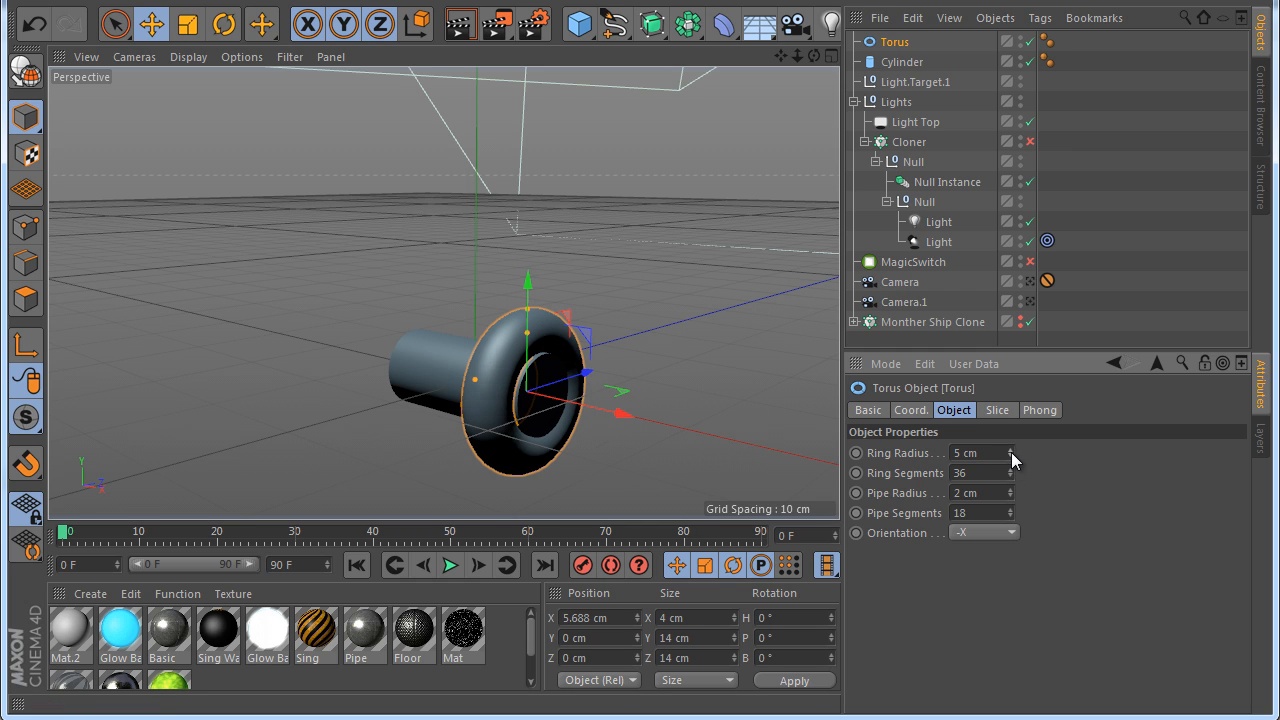
left_click_drag(1012, 460, 1014, 453)
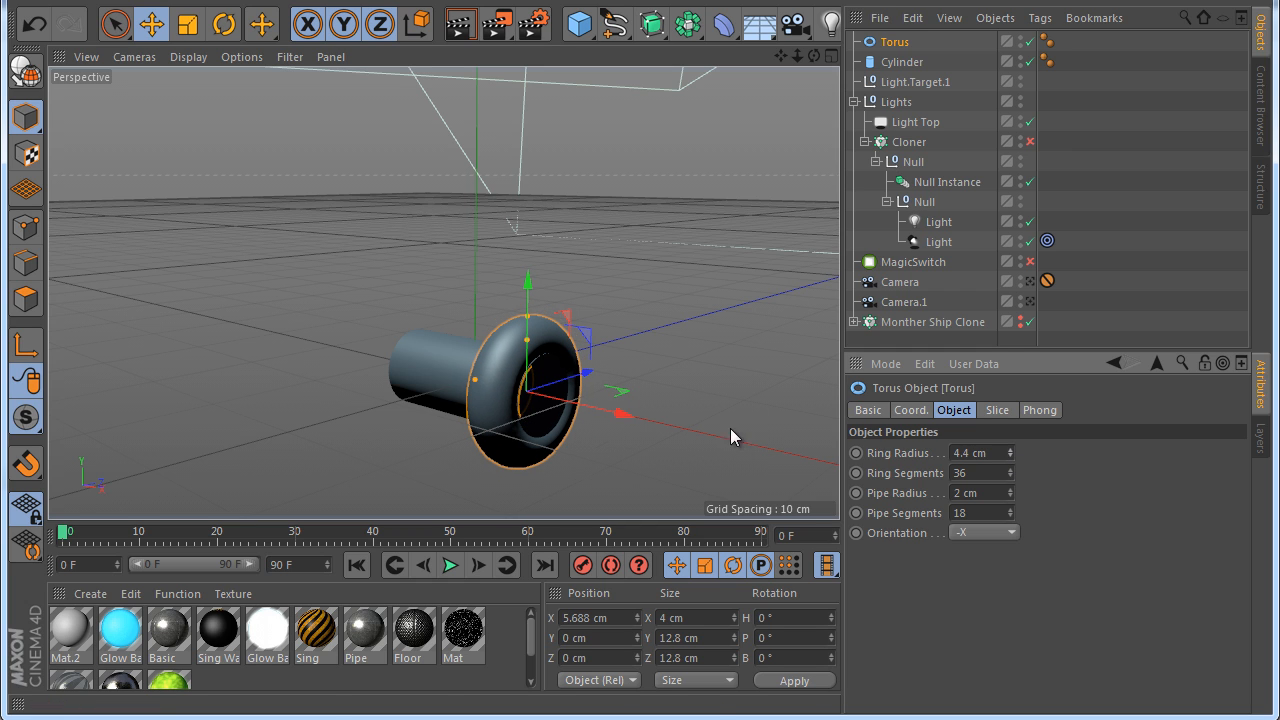
left_click_drag(621, 418, 623, 420)
Make the torus a child of the cylinder
left_click(1108, 328)
scroll(411, 358, "down", 3)
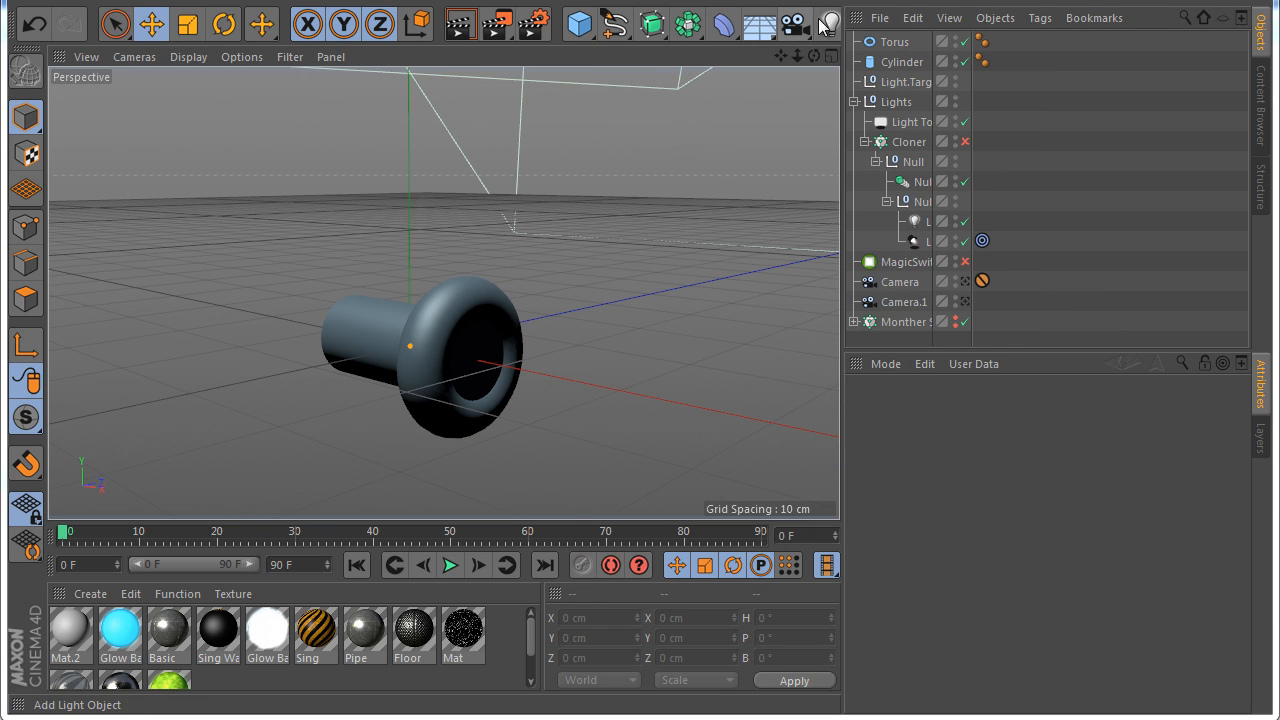
left_click(895, 43)
left_click_drag(879, 44, 885, 44)
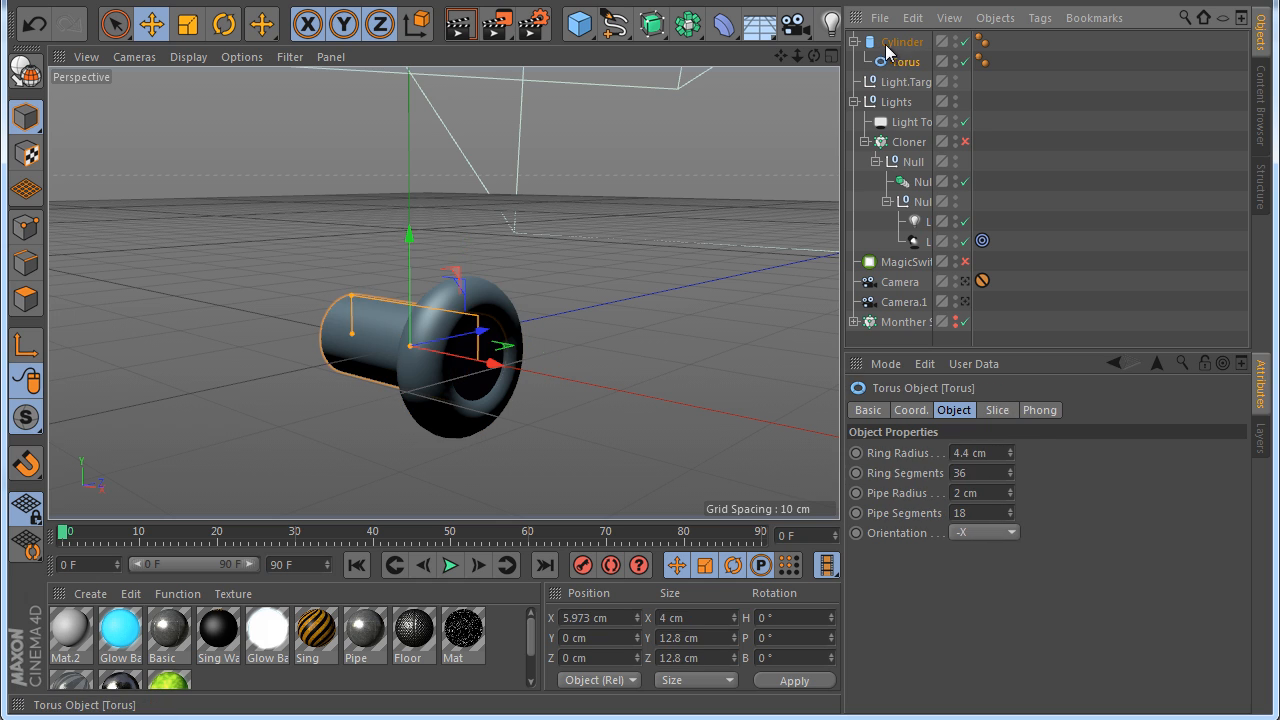
Add an omni light as a child of the cylinder and move it into the torus opening at about X 8.5 cm
left_click(823, 27)
left_click_drag(893, 88, 894, 92)
left_click_drag(497, 367, 566, 409)
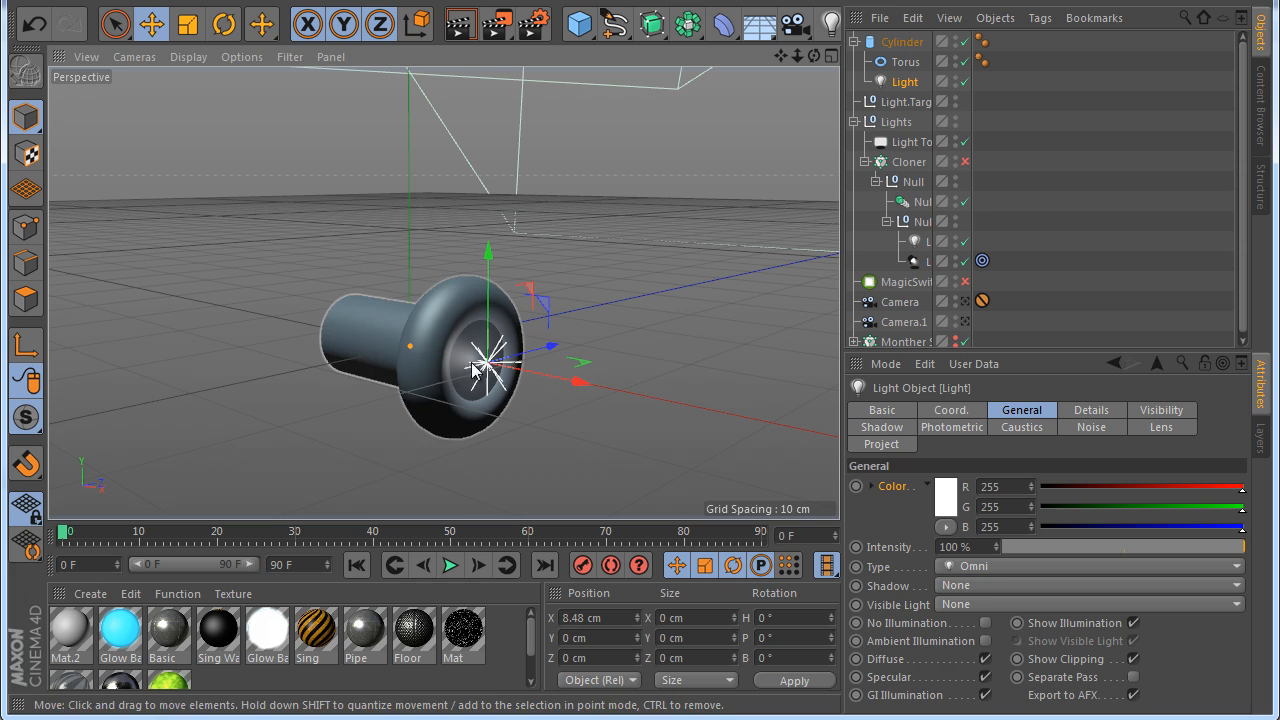
Set the new omni light's color to blue, RGB 64, 105, 195
left_click(950, 500)
left_click(992, 418)
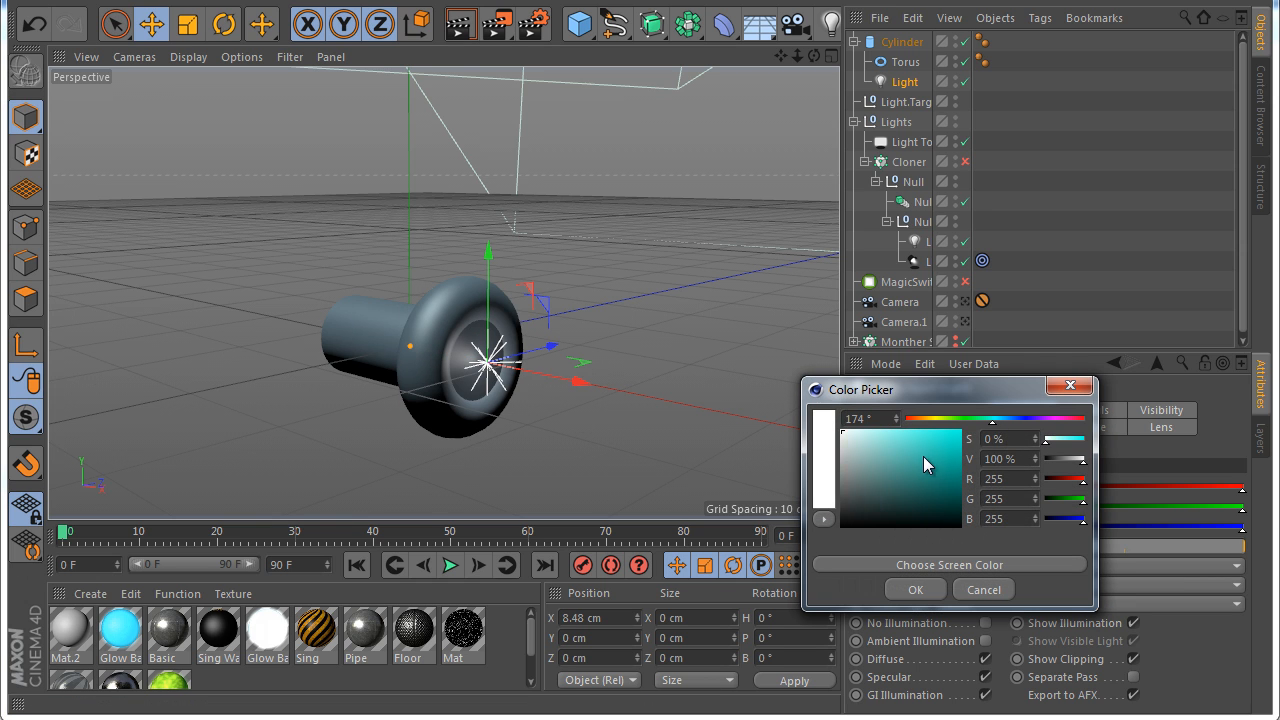
left_click_drag(999, 418, 1016, 423)
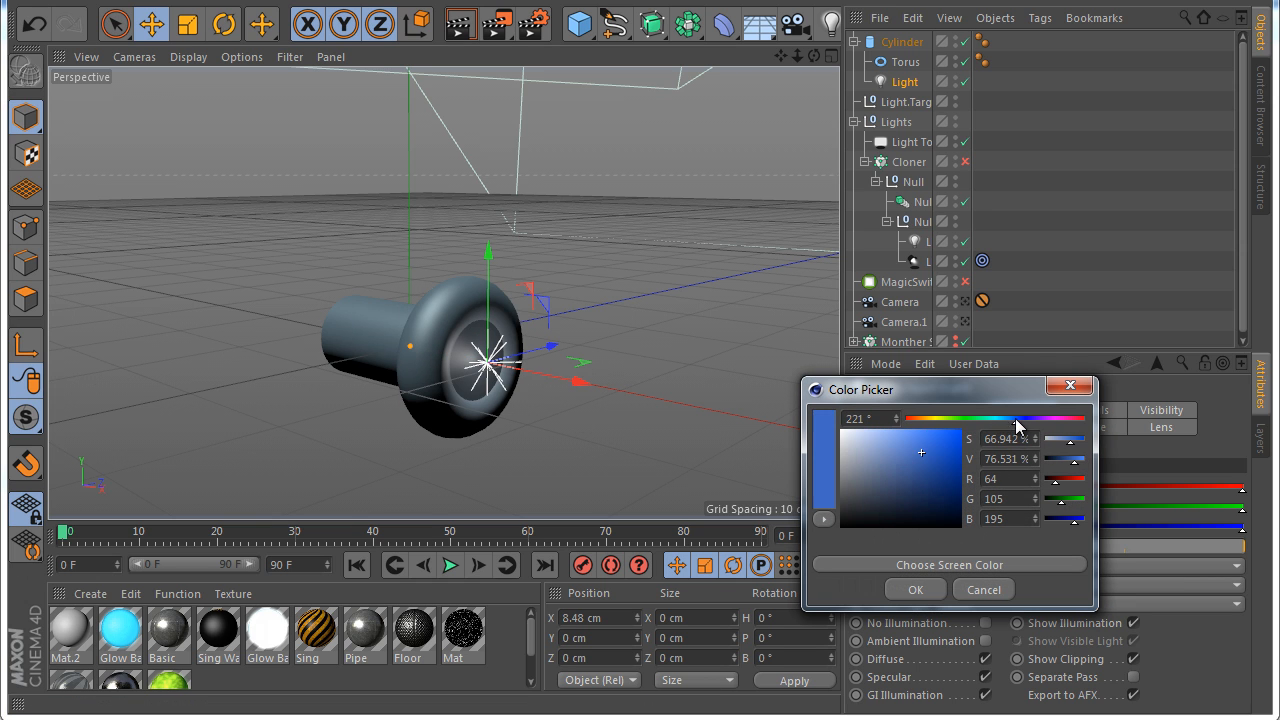
left_click(908, 590)
scroll(416, 436, "down", 5)
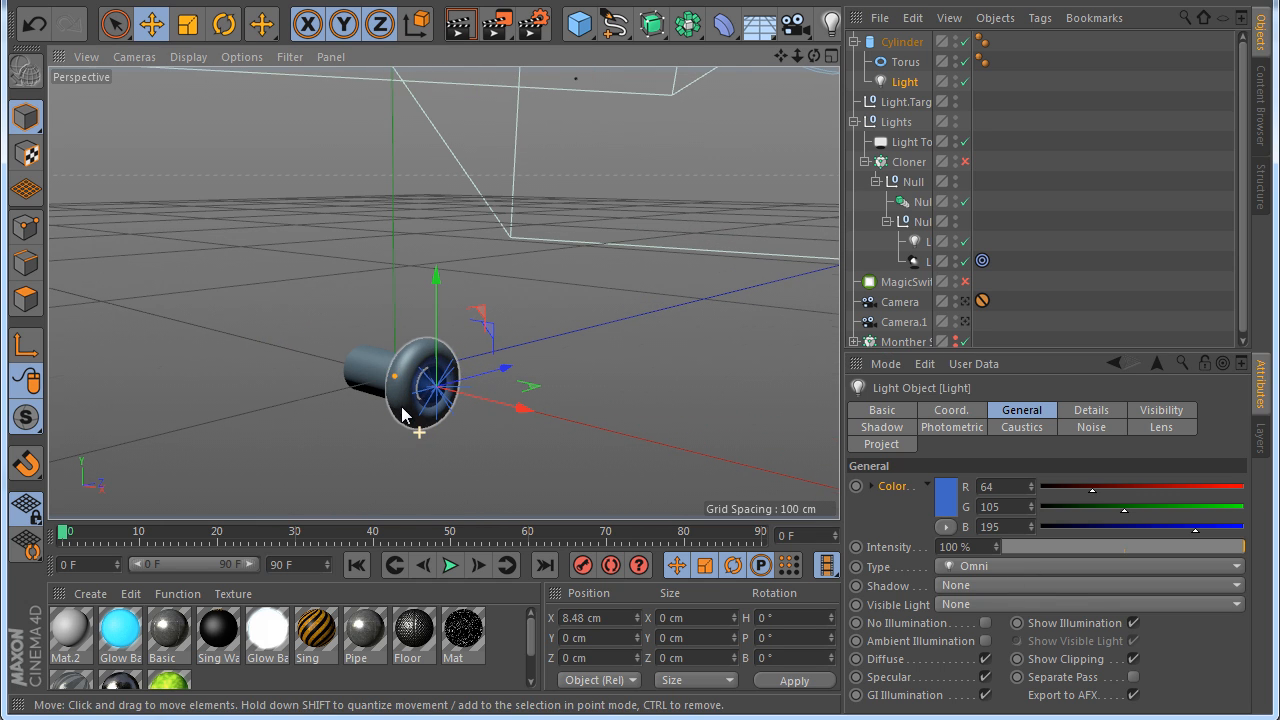
Set the blue light's falloff to Inverse Square (Physically Accurate) with a radius/decay of 8 cm and test-render it
left_click(1091, 412)
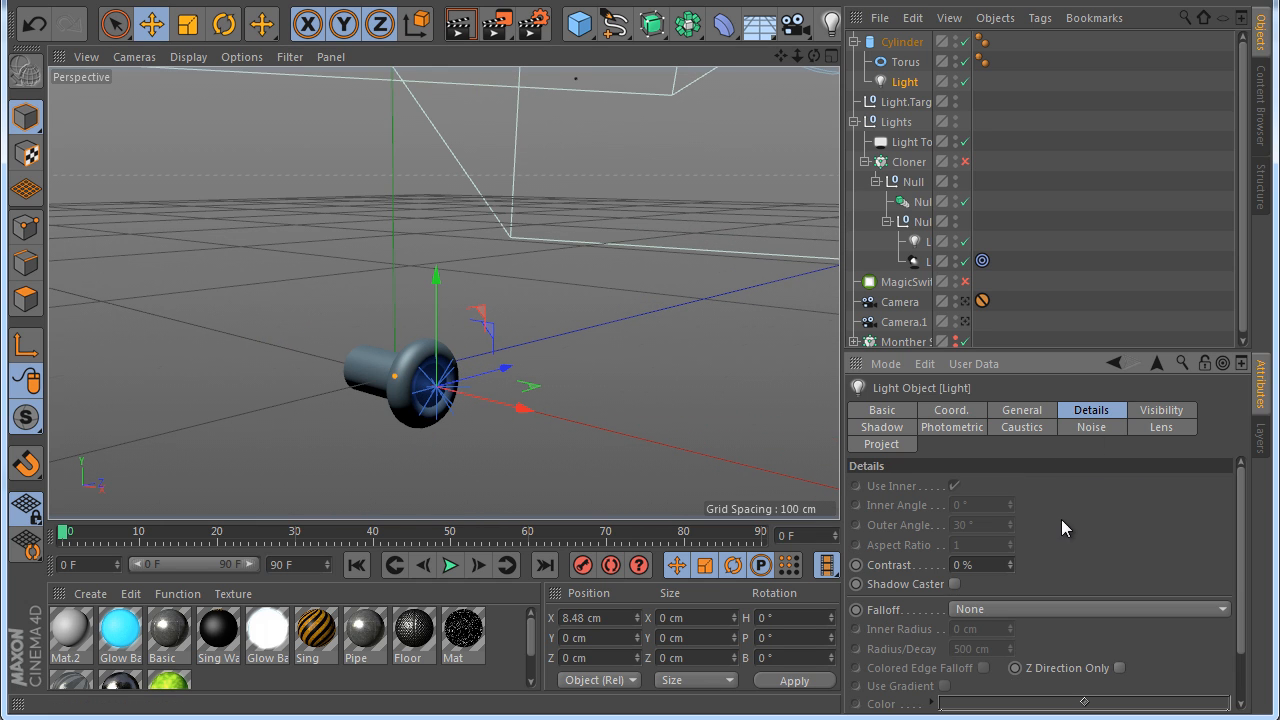
left_click(1019, 609)
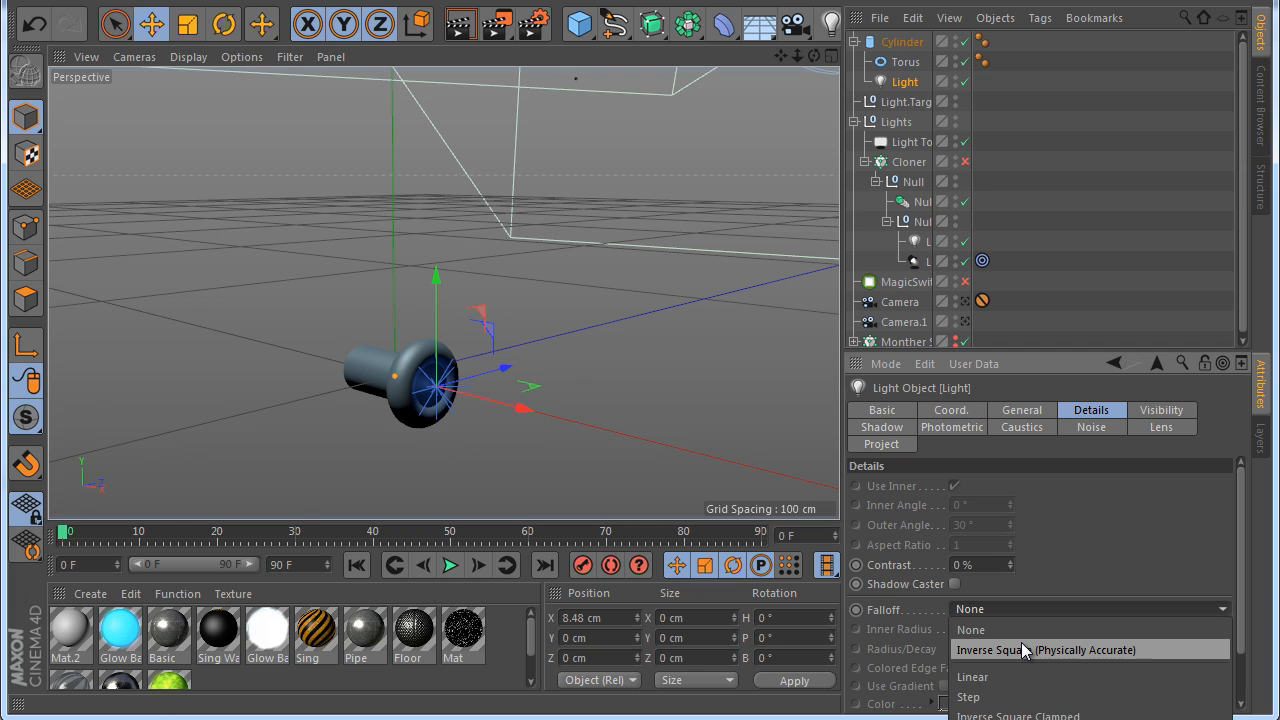
left_click(1023, 651)
scroll(965, 607, "down", 3)
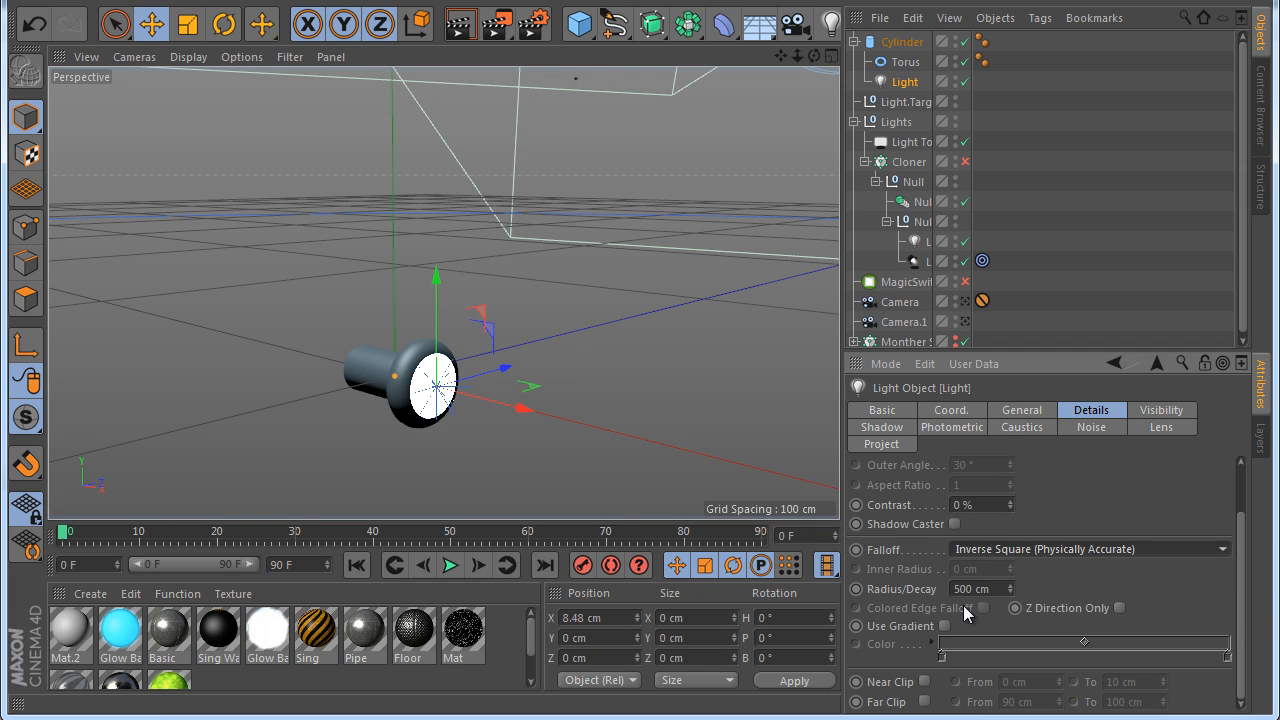
left_click_drag(1012, 592, 1011, 600)
key("ctrl+r")
left_click(450, 376)
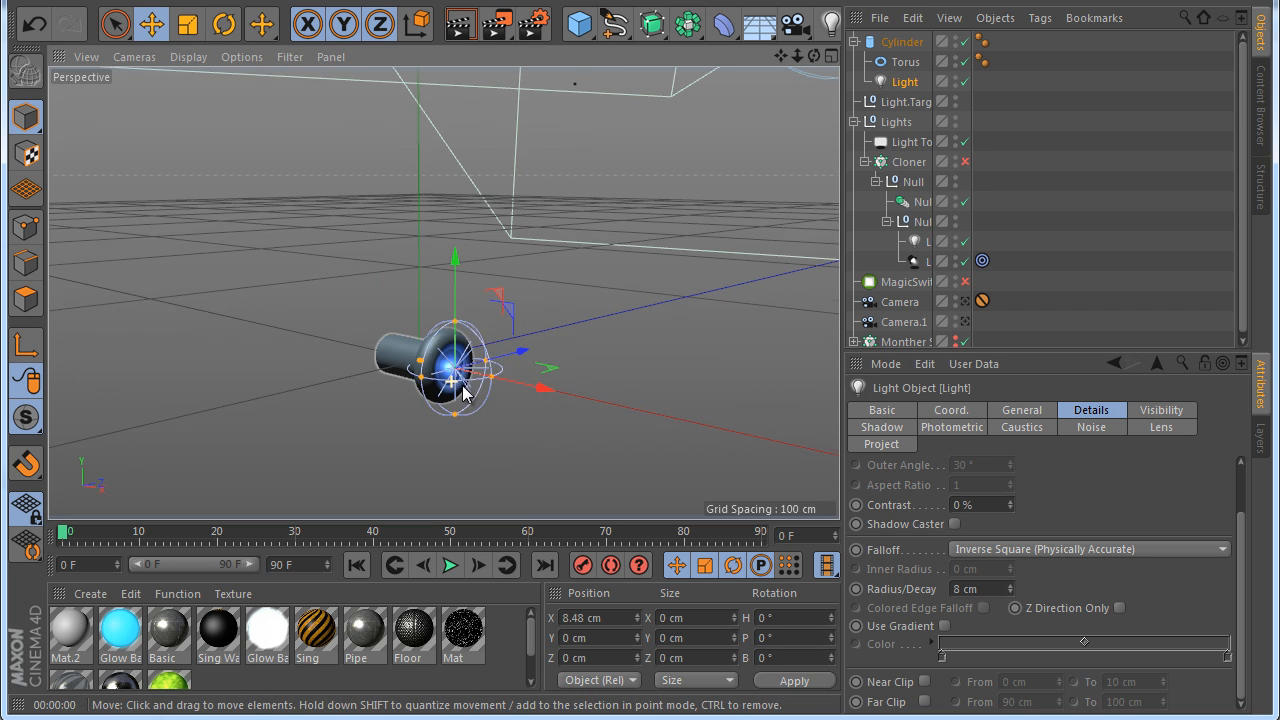
Set the blue light's visible light to Volumetric and render the view
left_click(1021, 410)
left_click(962, 605)
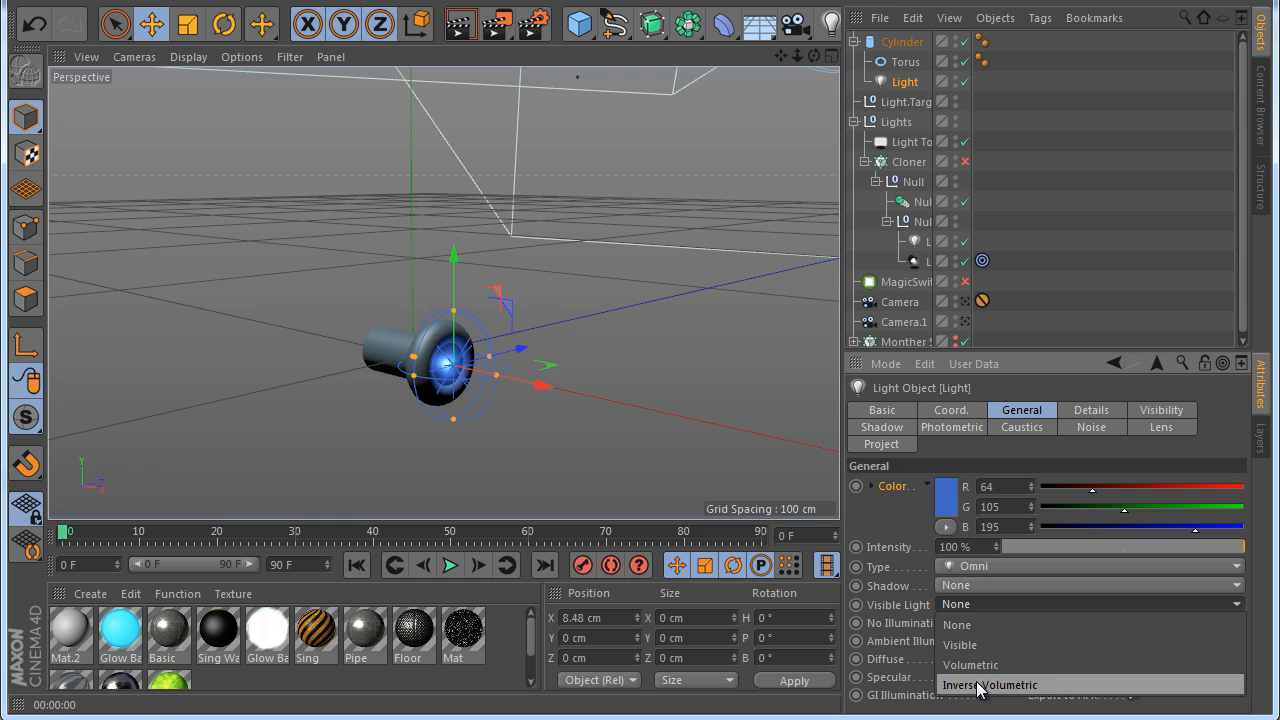
left_click(970, 665)
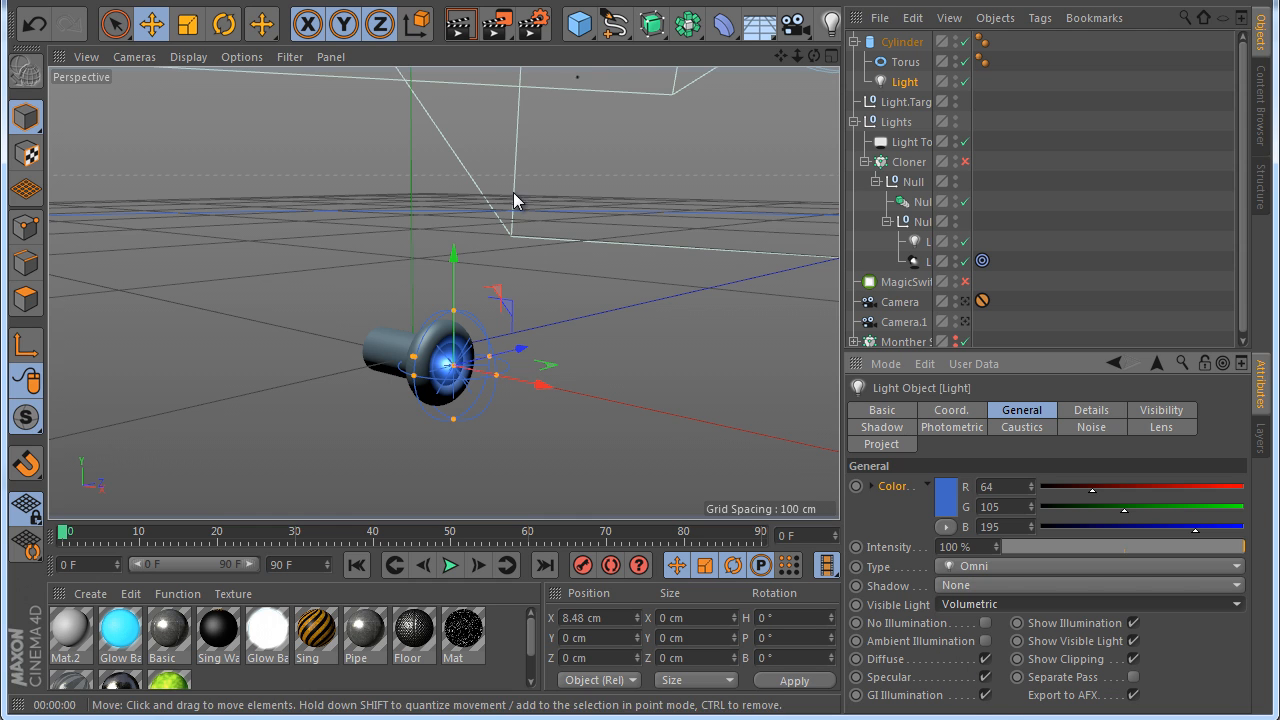
left_click(460, 24)
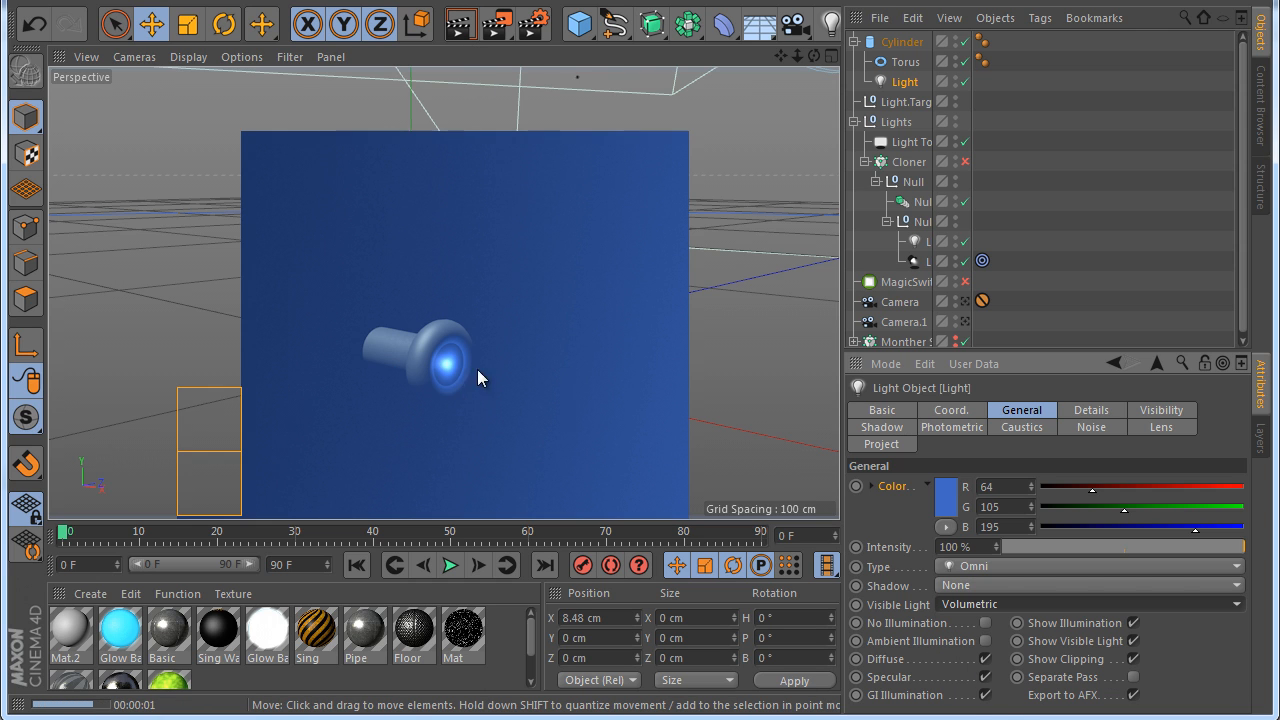
Reduce the outer distance of the blue light's visible glow to 6 cm, checking it with a test render
left_click(1094, 412)
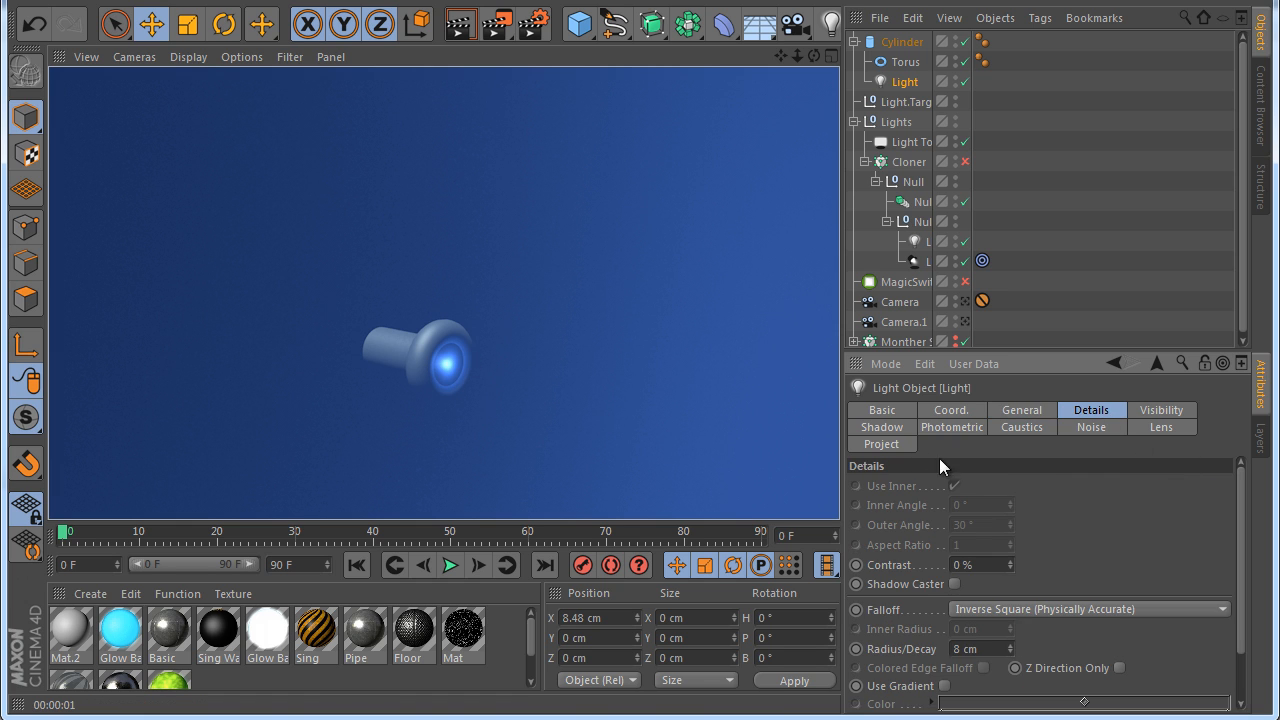
left_click(1160, 411)
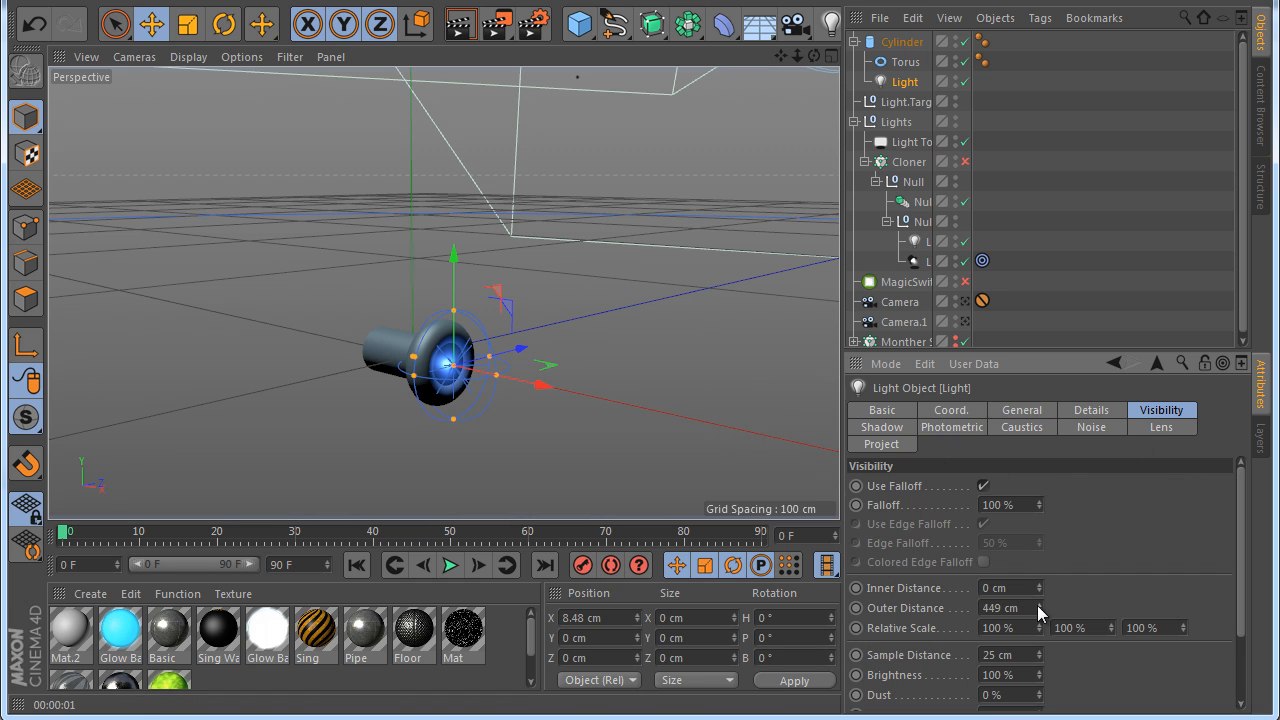
left_click_drag(1038, 609, 1039, 608)
left_click(463, 24)
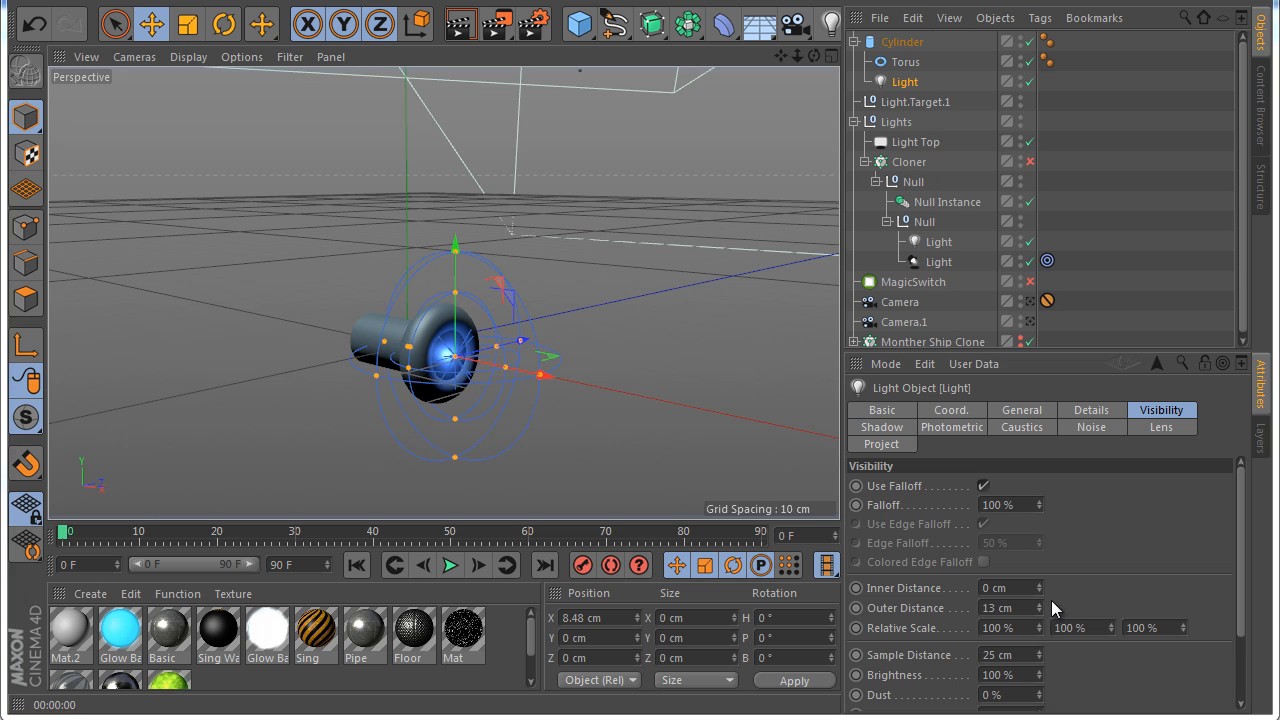
left_click_drag(1040, 610, 1040, 607)
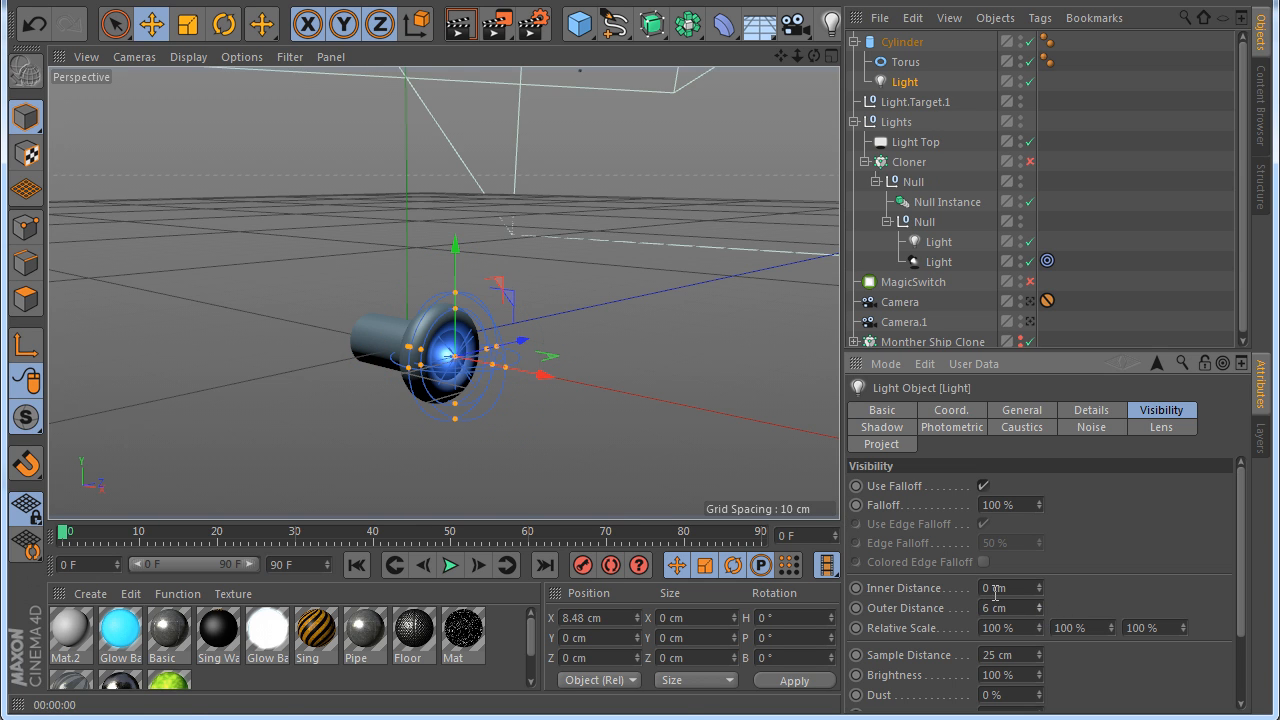
Test-render the small blue lamp from farther away and examine its glow up close
left_click(445, 370)
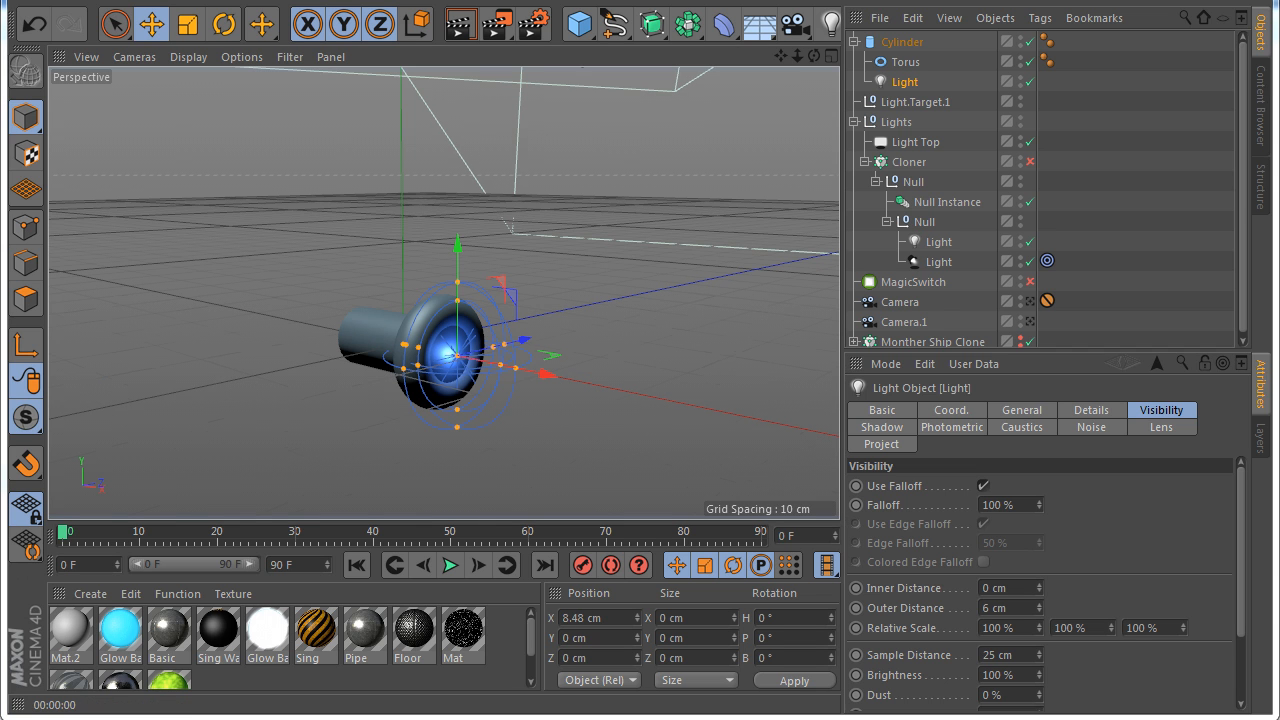
scroll(640, 412, "down", 5)
scroll(640, 413, "down", 5)
left_click(460, 24)
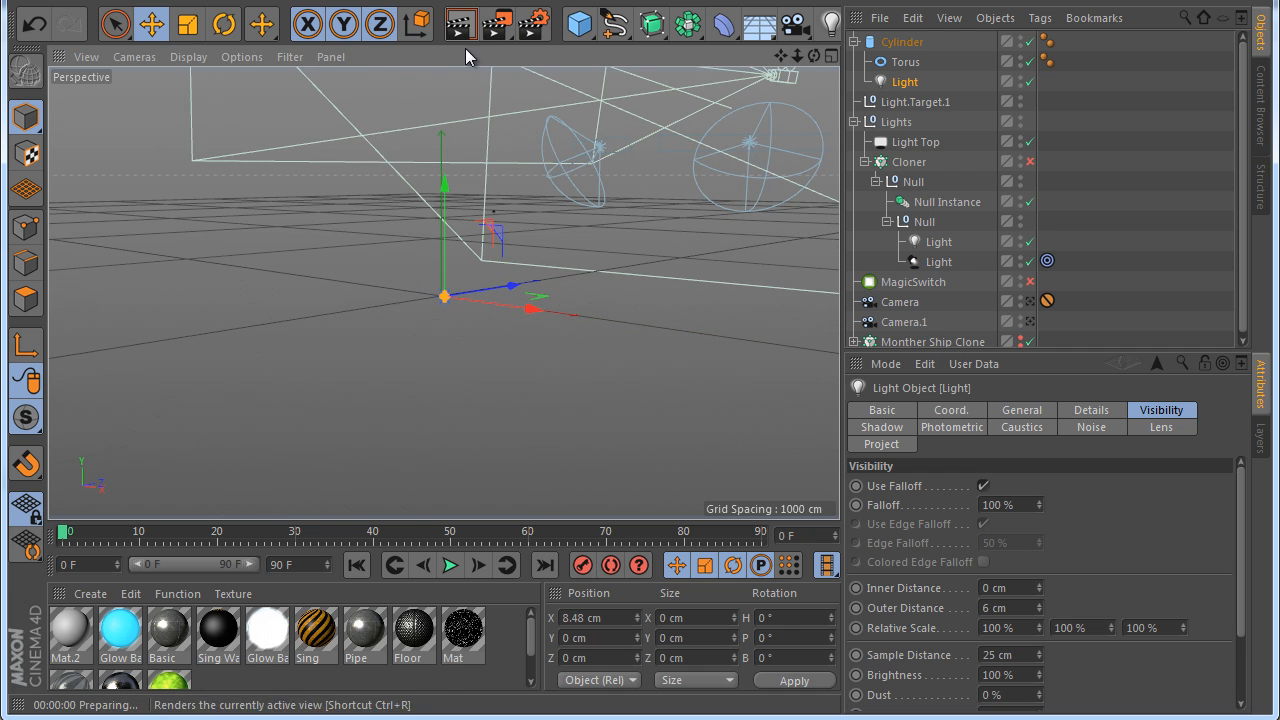
scroll(445, 290, "up", 3)
scroll(437, 302, "up", 6)
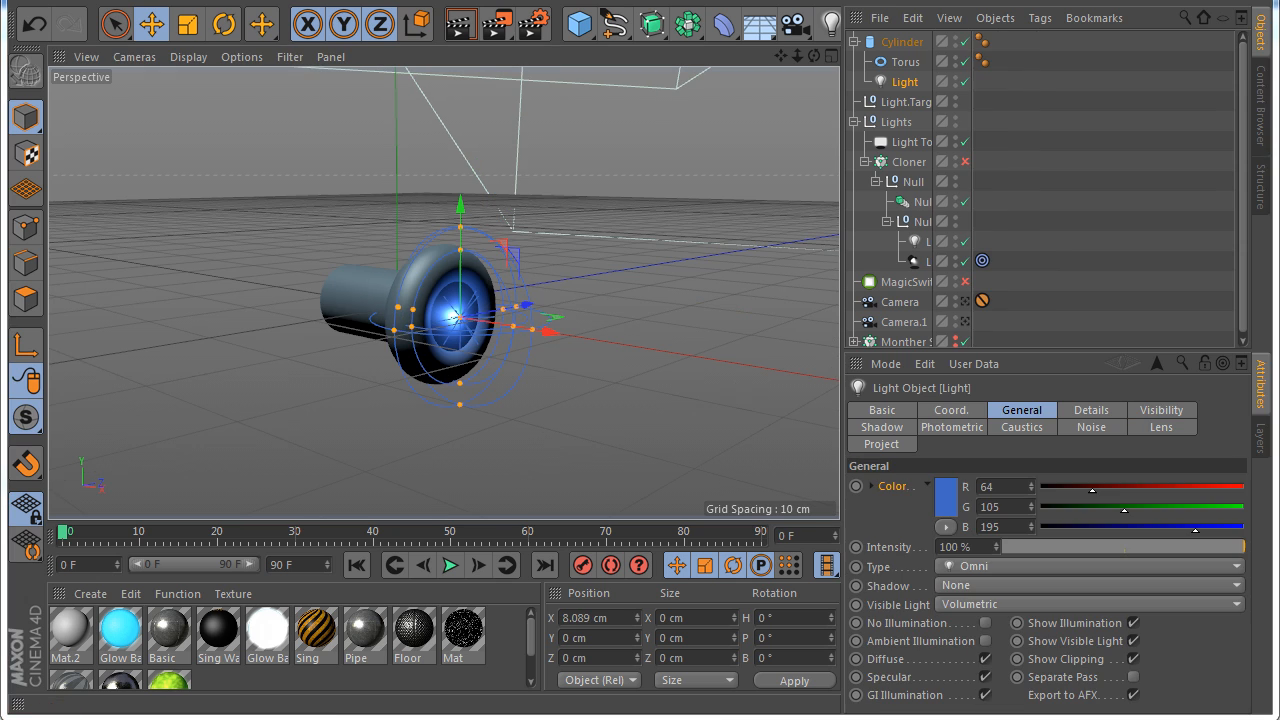
Turn on the Fillet option for the lamp cylinder's caps
left_click(902, 42)
left_click(997, 411)
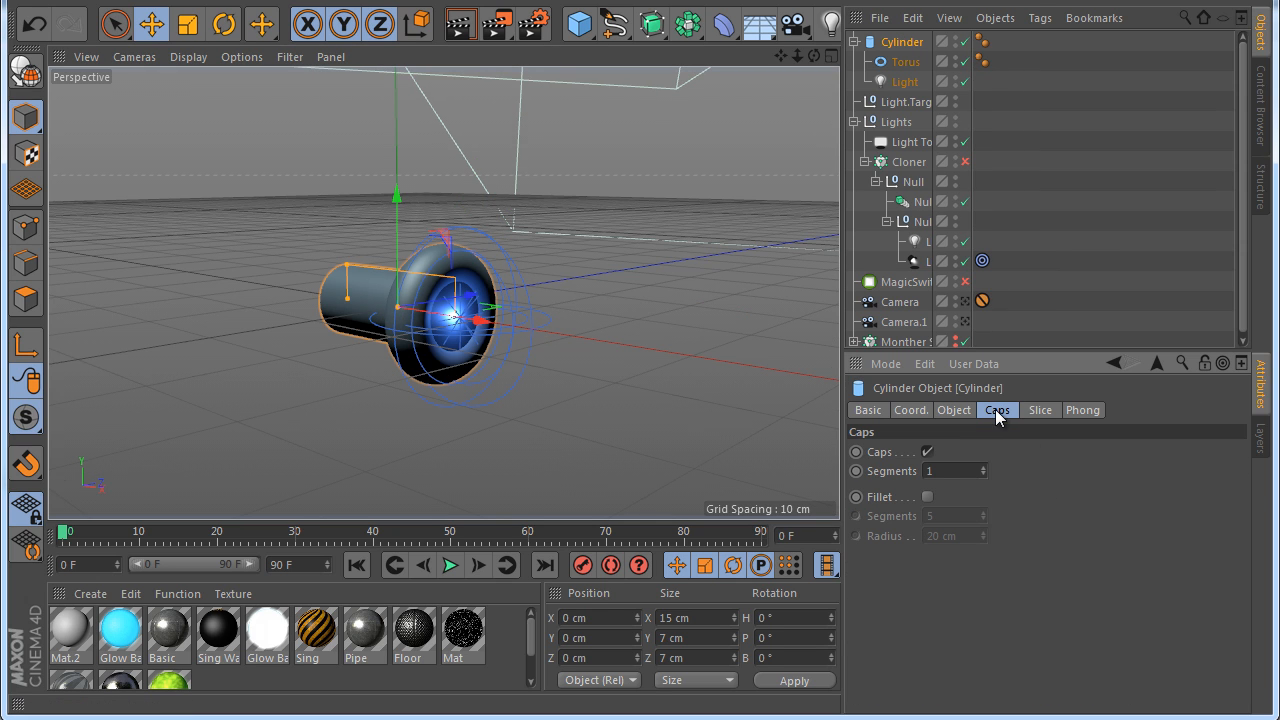
left_click(927, 497)
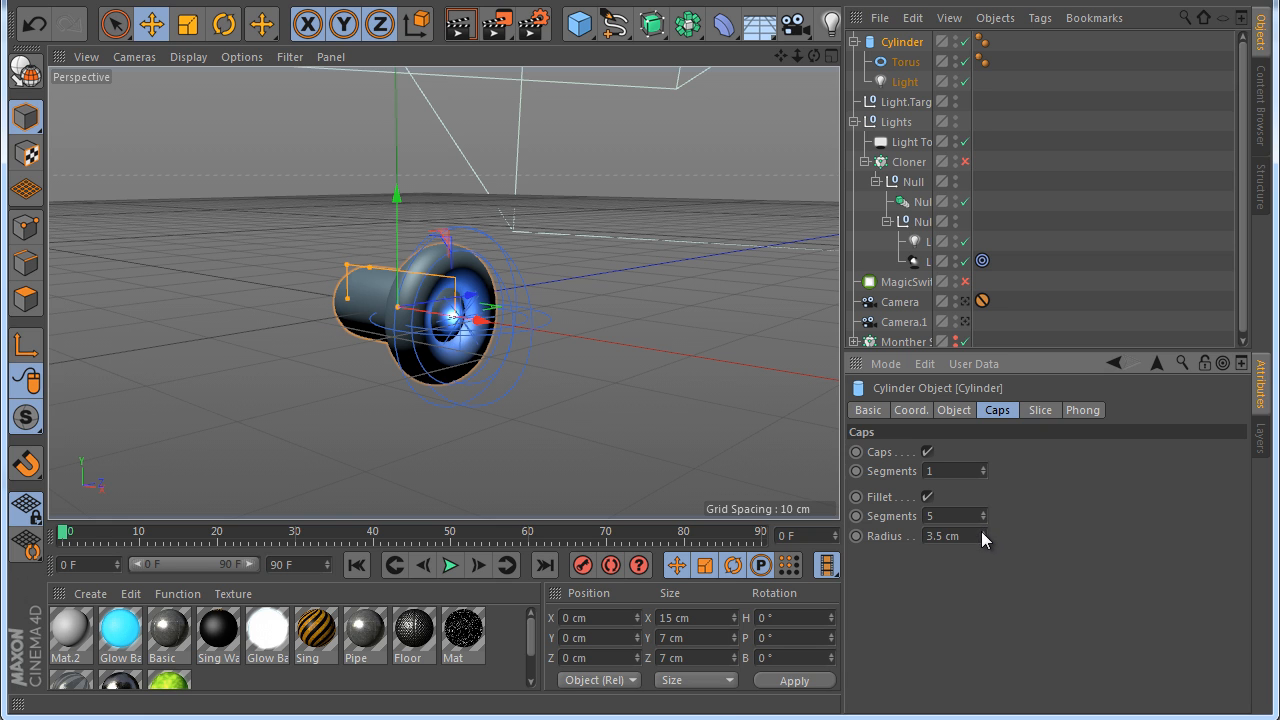
left_click_drag(479, 320, 523, 349)
key("ctrl+z")
Test-render the small lamp from much farther away
left_click(906, 64)
scroll(510, 358, "down", 10)
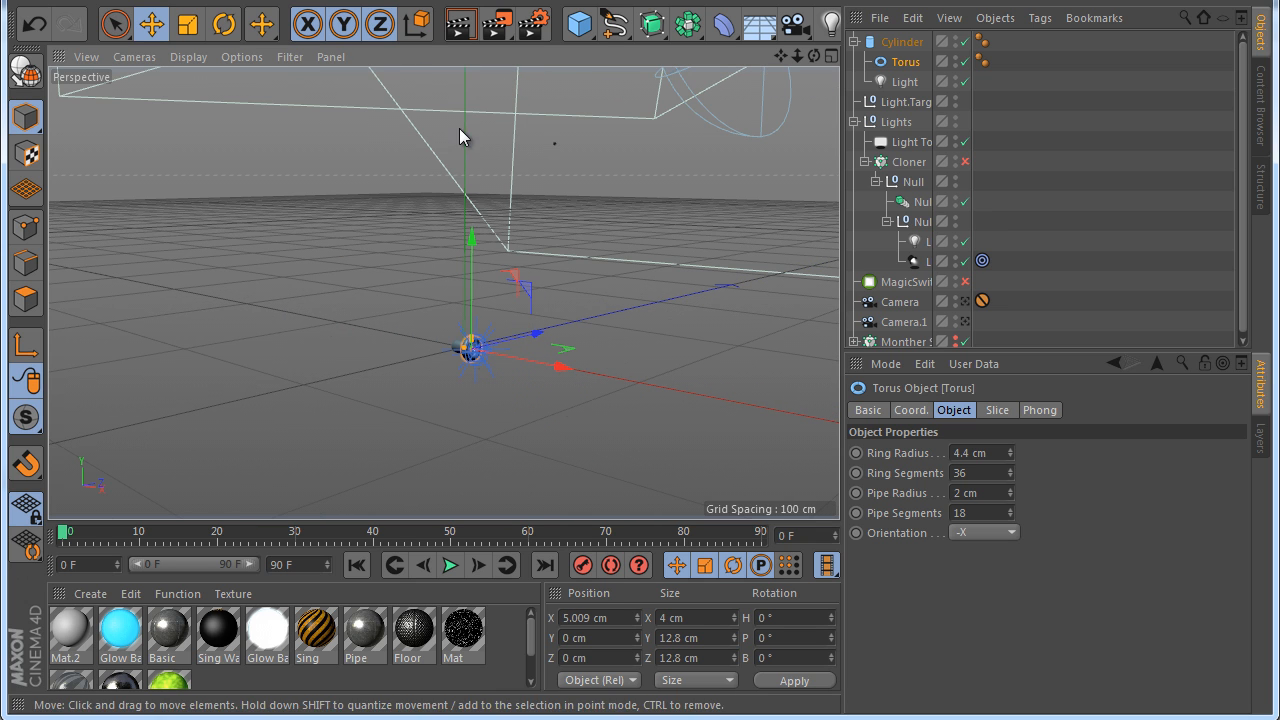
left_click(461, 24)
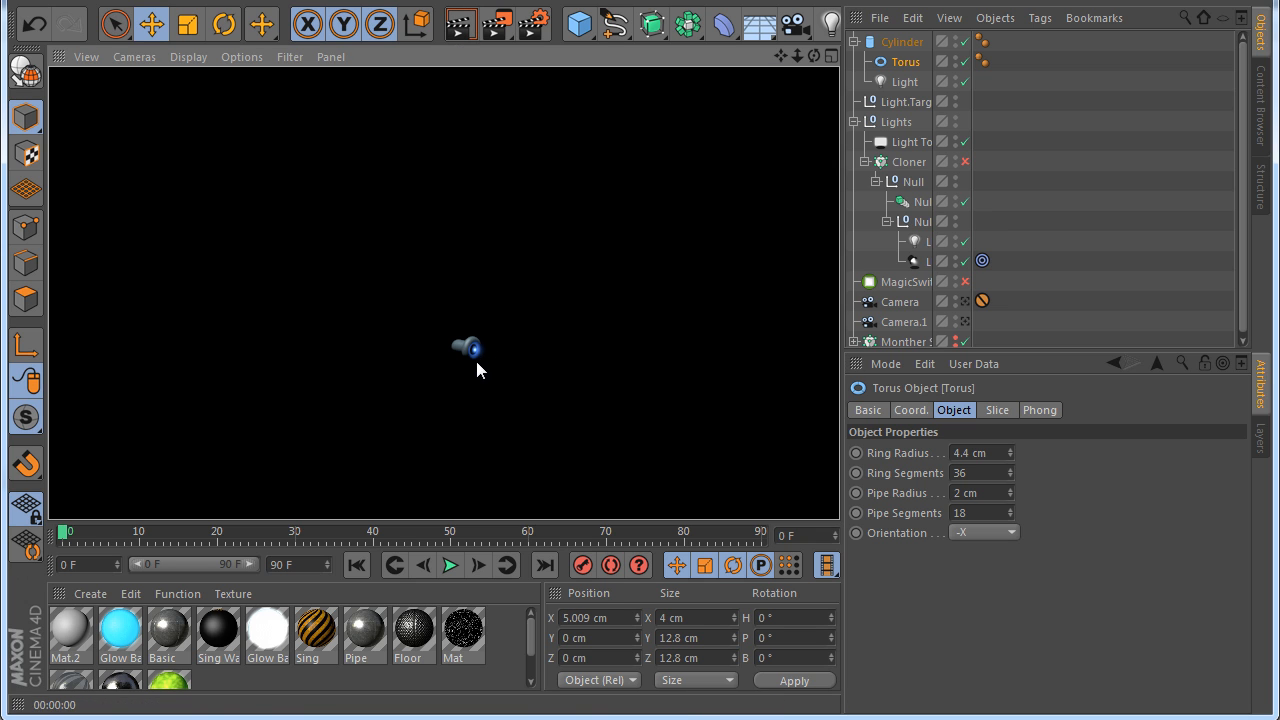
left_click(457, 349)
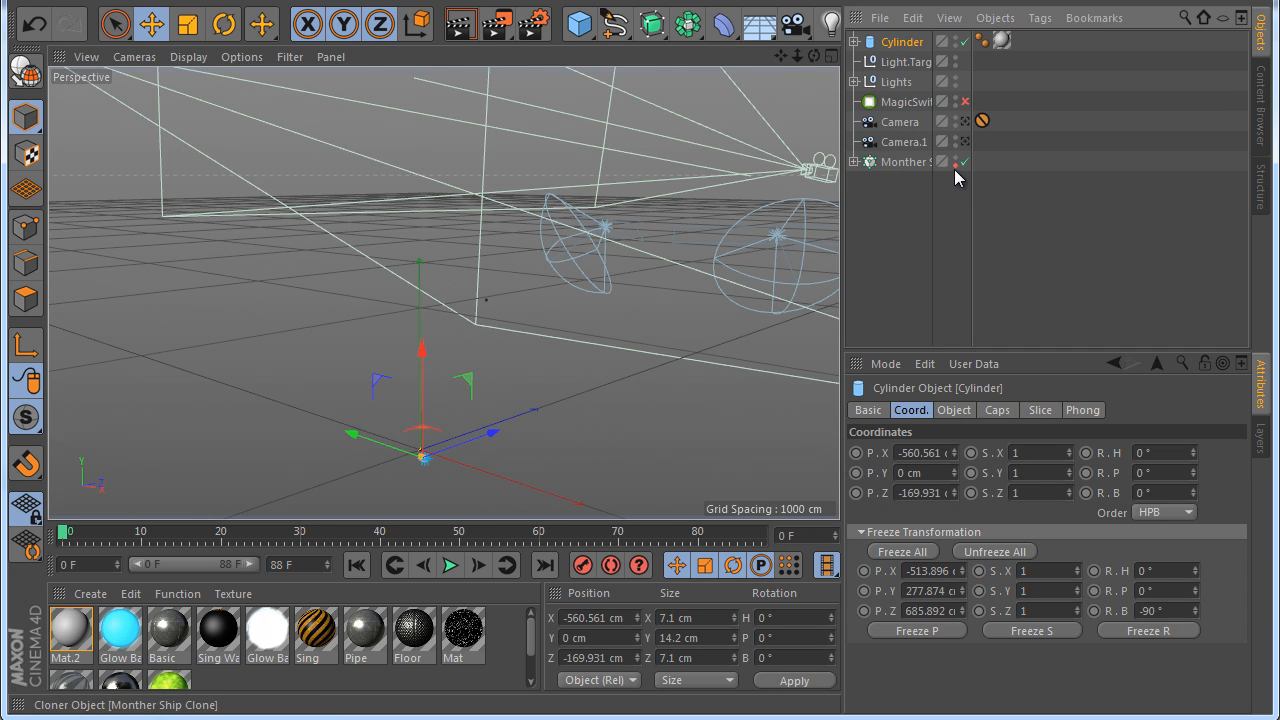
Move the lamp cylinder onto the wall pillar between the panels, at about X 3, Y -4, Z 4 cm
left_click_drag(420, 356, 424, 147)
scroll(441, 206, "up", 4)
scroll(442, 207, "up", 2)
mouse_move(464, 289)
left_mouse_down()
mouse_move(569, 300)
mouse_move(461, 266)
mouse_move(479, 277)
left_mouse_up()
left_click_drag(503, 170, 503, 173)
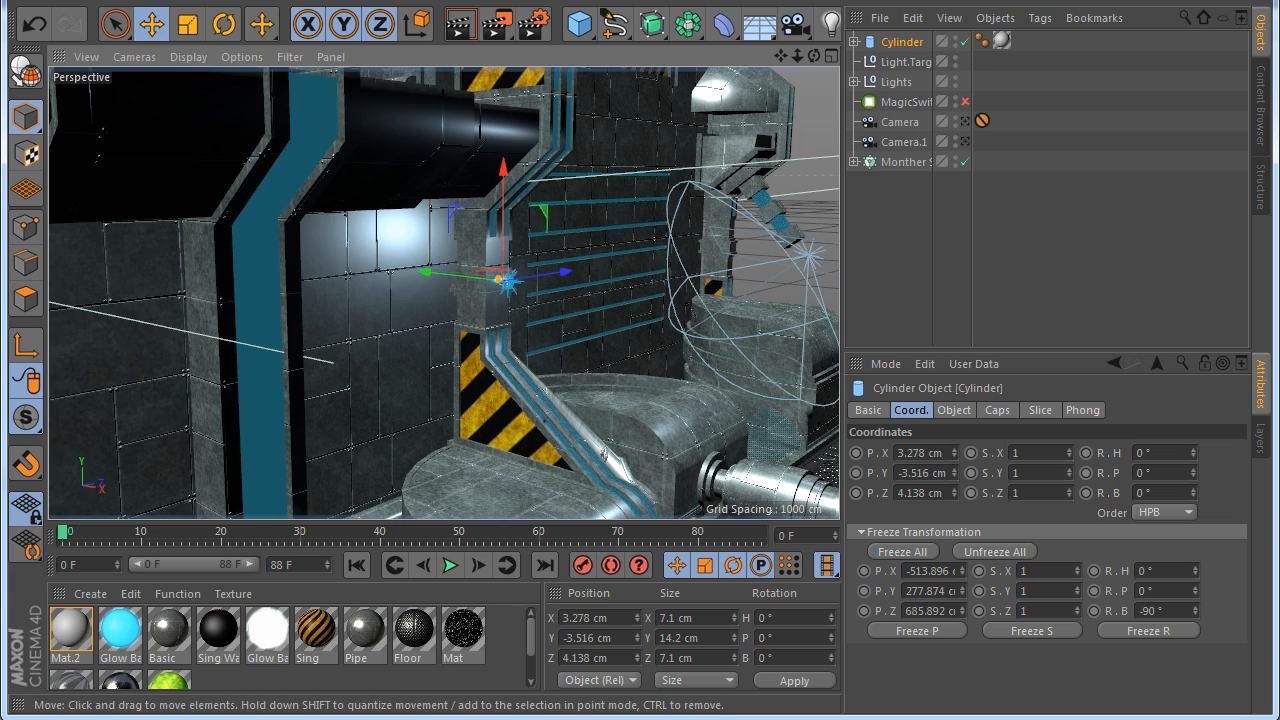
Test-render the corridor section from farther away to check the lamp mounted on the pillar
left_click(807, 216)
scroll(640, 412, "down", 10)
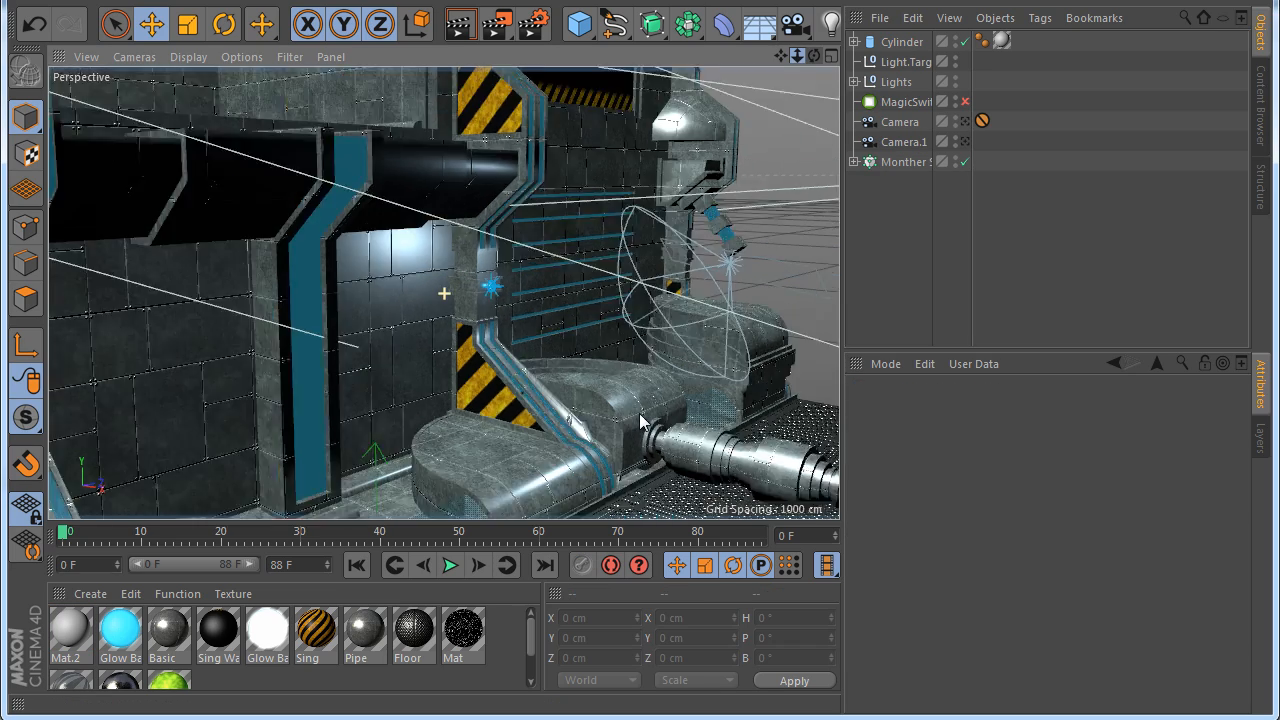
left_click(451, 30)
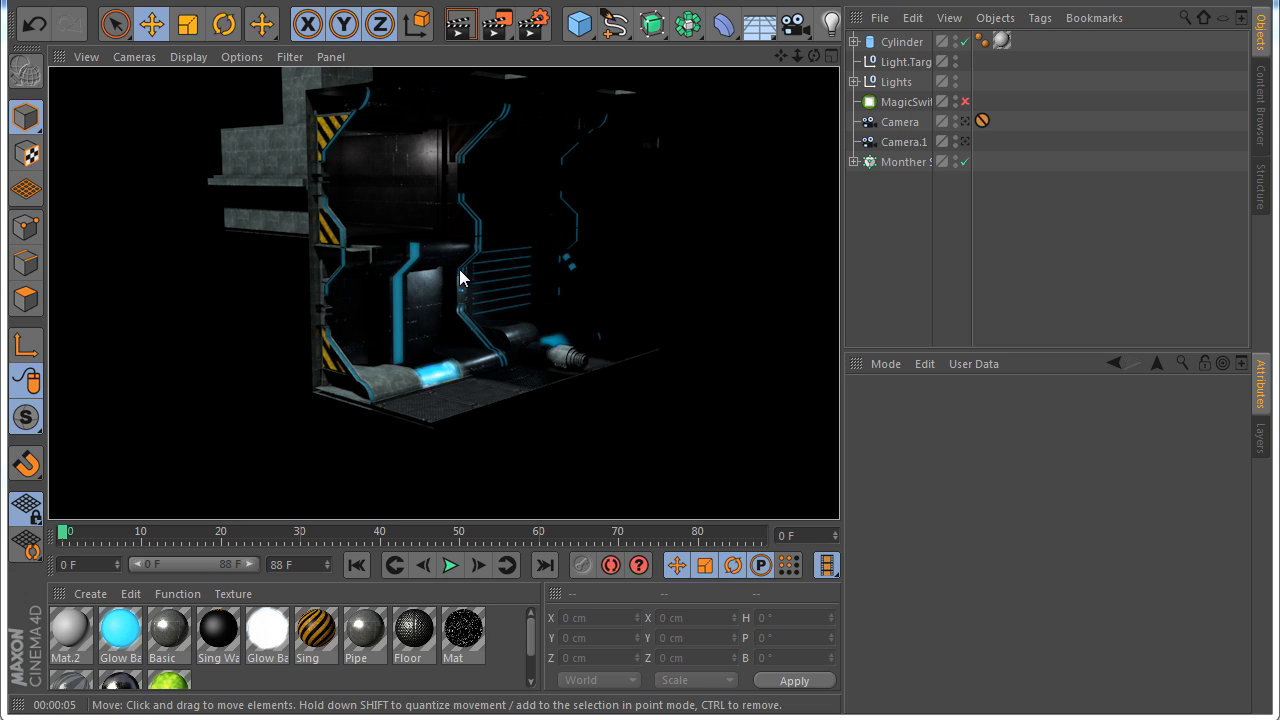
left_click_drag(779, 54, 639, 412)
scroll(461, 332, "up", 5)
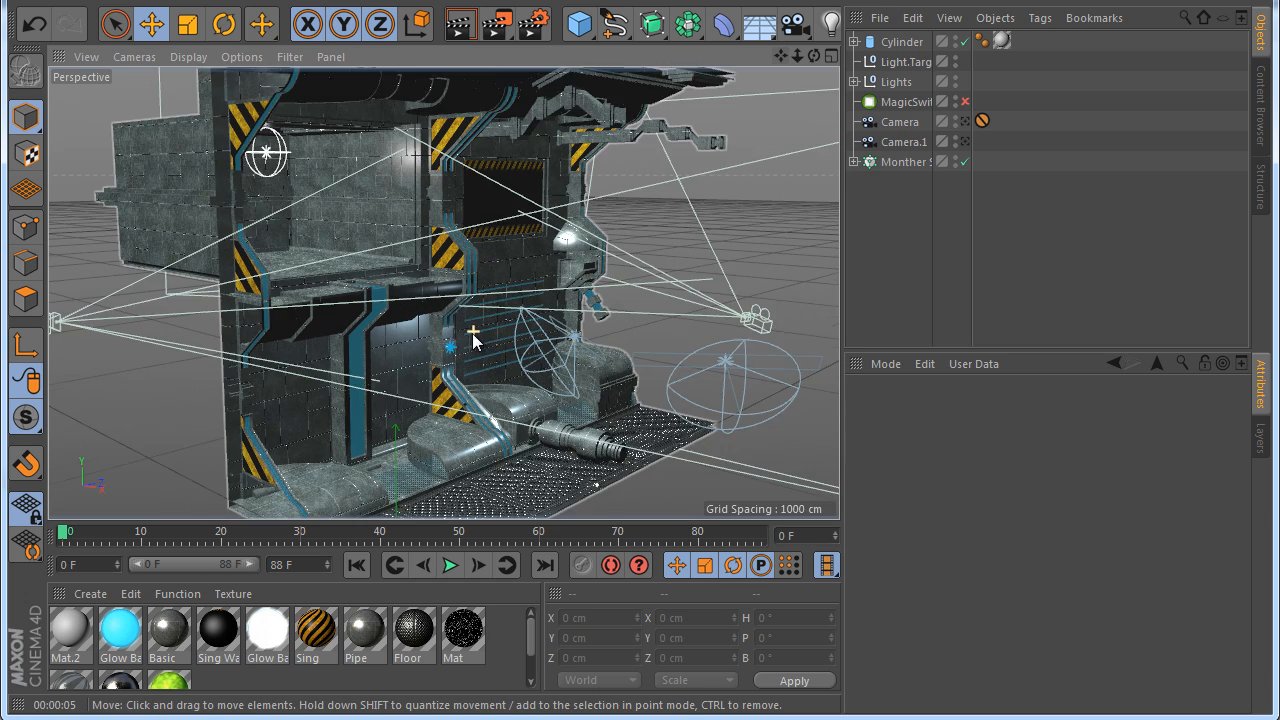
Duplicate the lamp cylinder and raise the copy about 445 cm to the upper part of the same pillar
left_click(909, 44)
left_click_drag(909, 44, 890, 52, "ctrl")
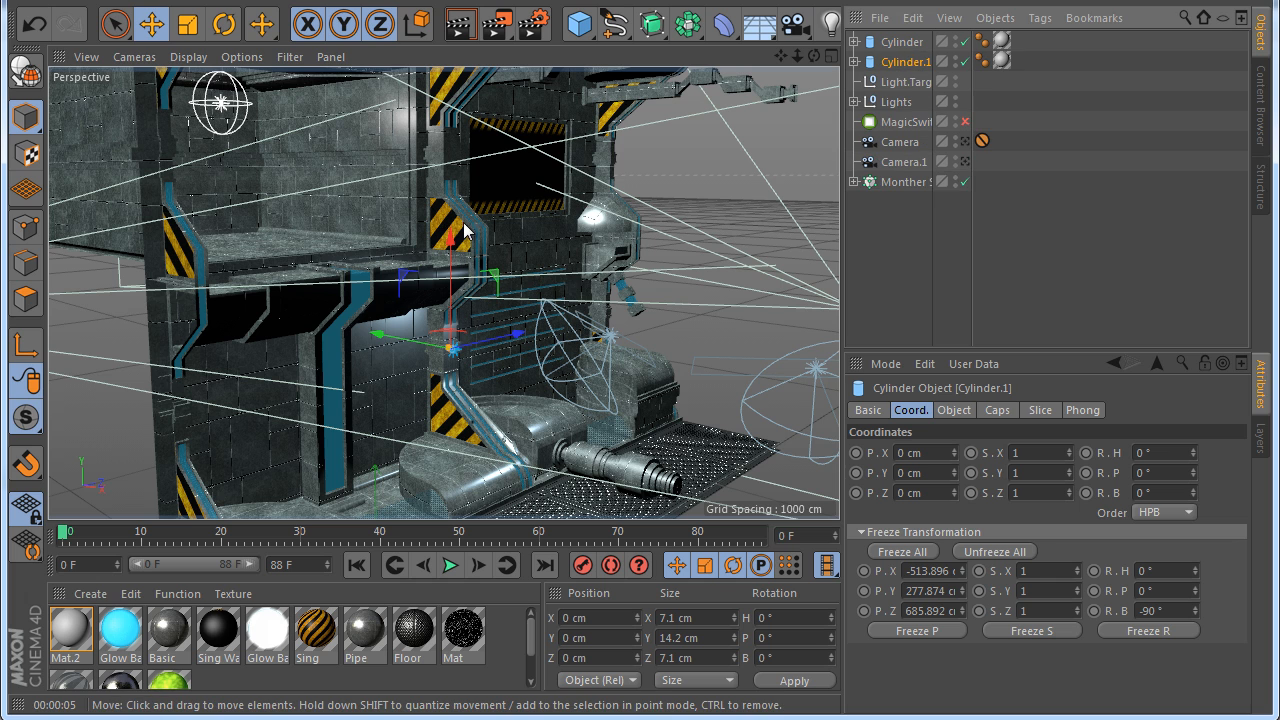
left_click_drag(455, 268, 641, 411)
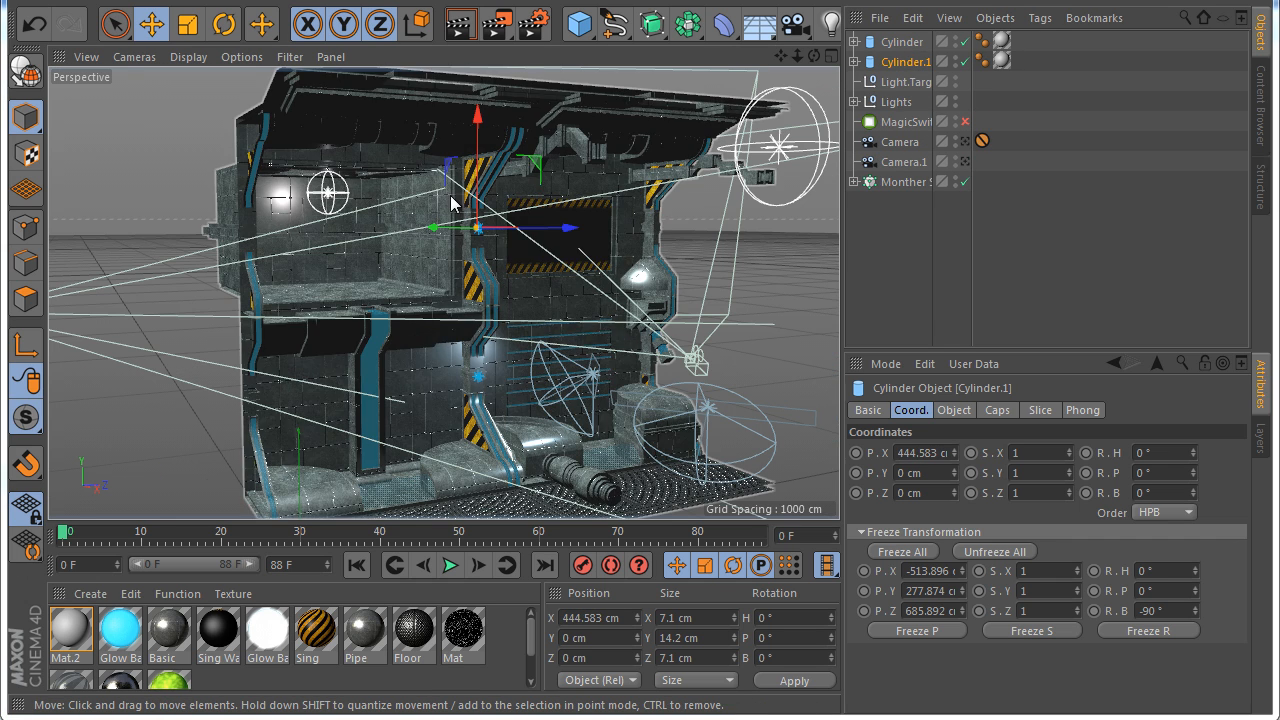
Place both lamp cylinders in the innermost null of the Cloner under Lights and check their mirrored copies
left_click(905, 62)
left_click(903, 42, "ctrl")
left_click(853, 181)
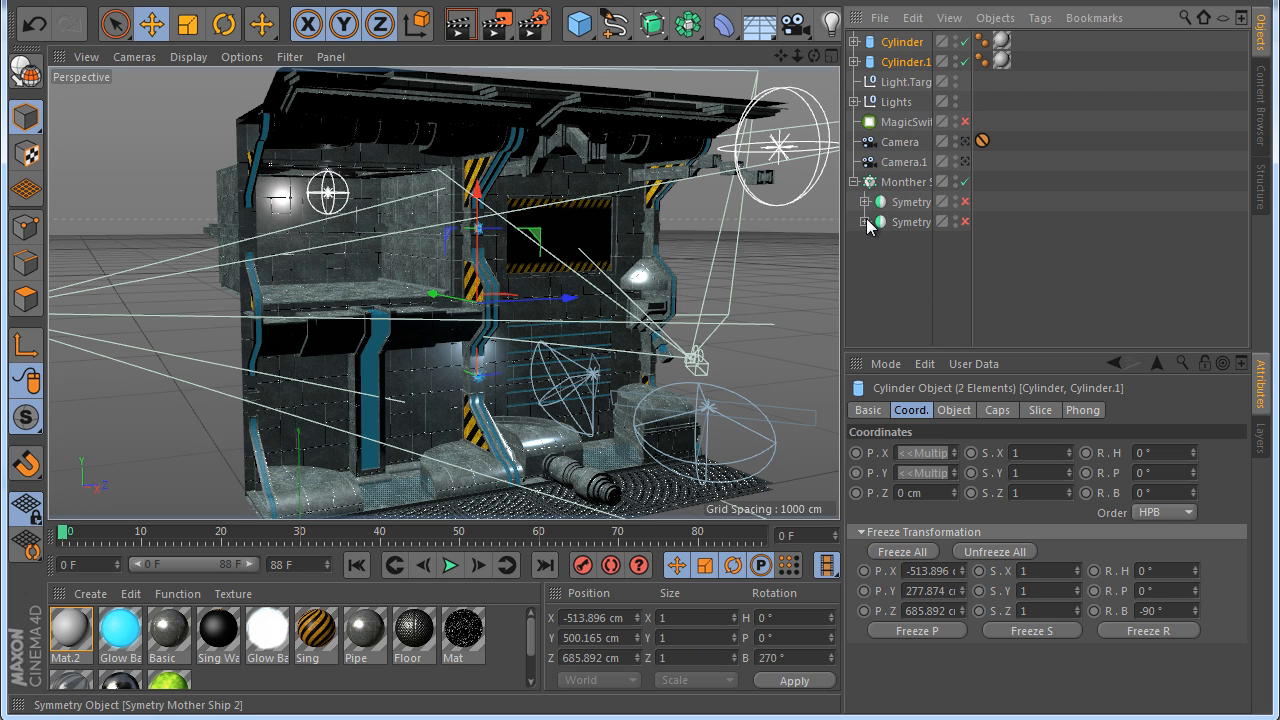
left_click(853, 181)
left_click(853, 101)
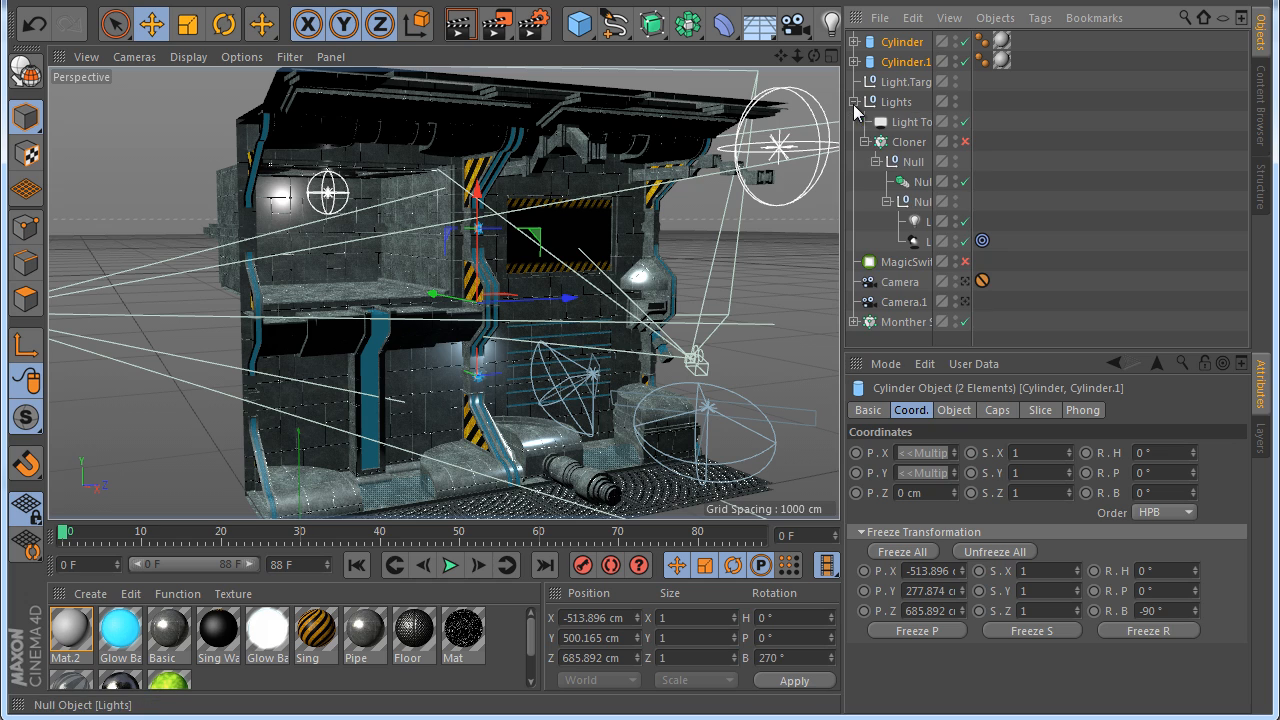
left_click_drag(971, 166, 1039, 167)
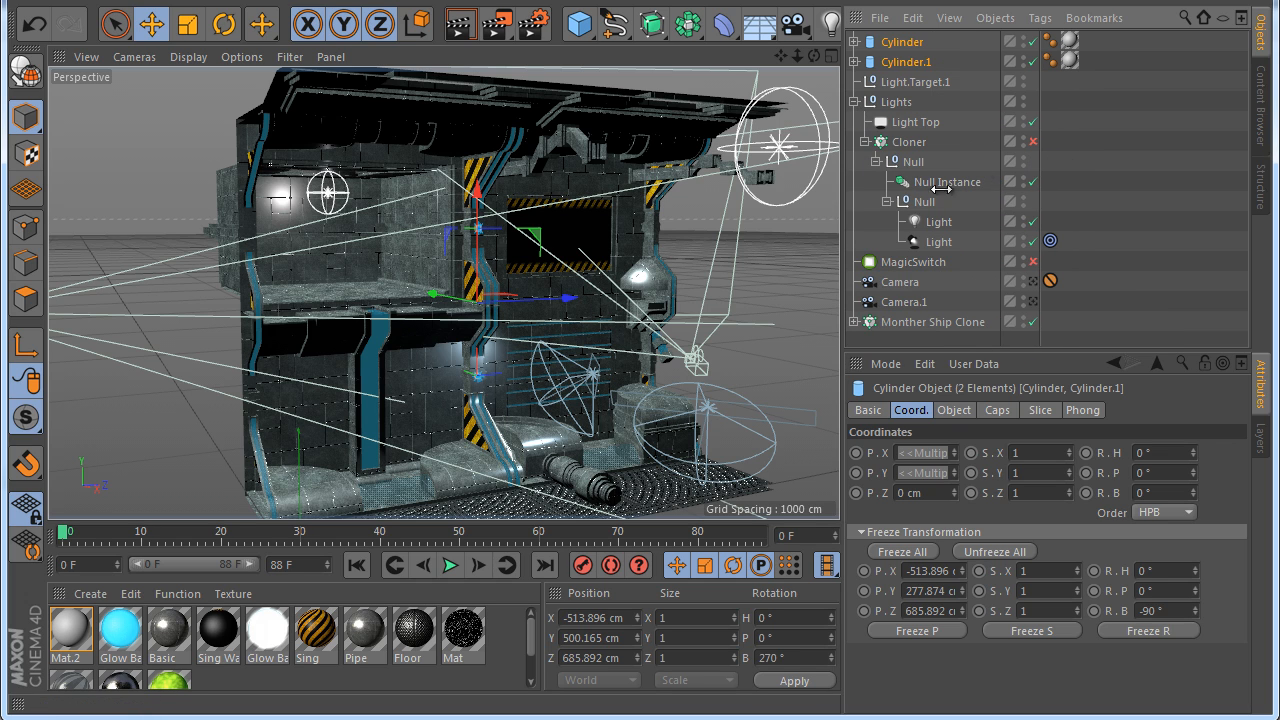
left_click_drag(905, 67, 928, 209)
left_click(1146, 207)
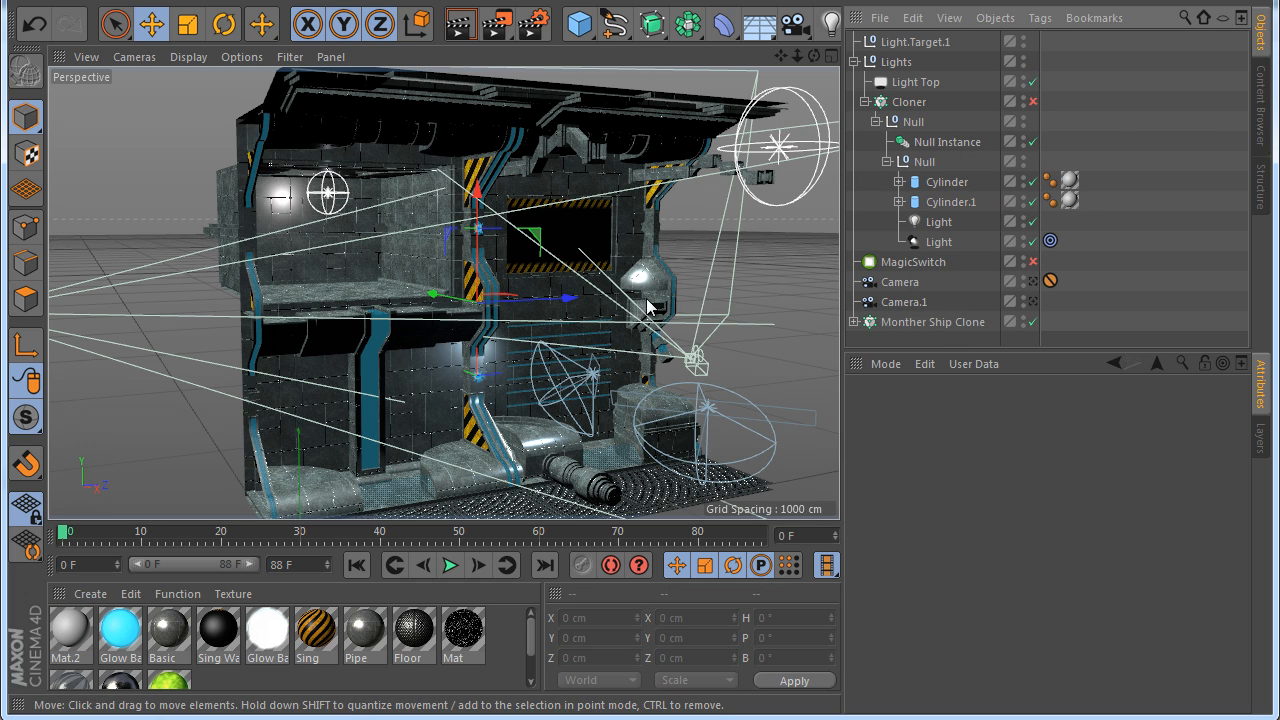
left_click_drag(563, 328, 475, 333, "alt")
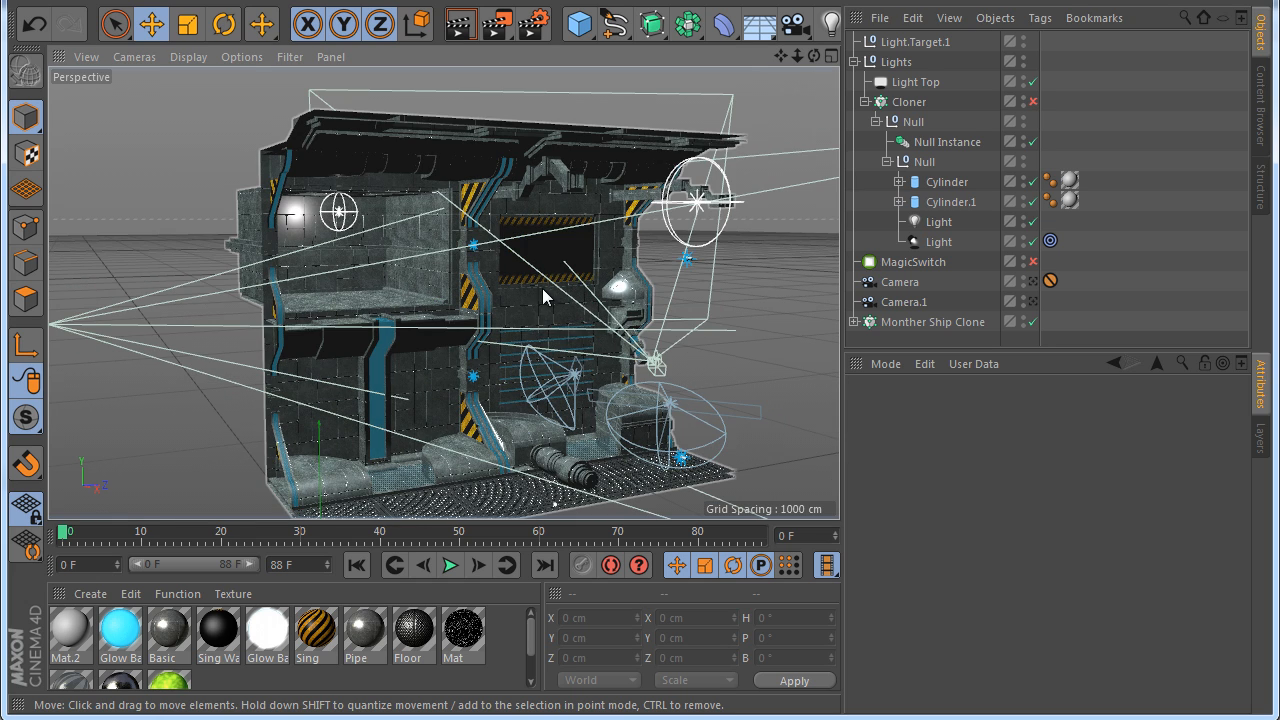
right_click_drag(473, 363, 760, 687, "alt")
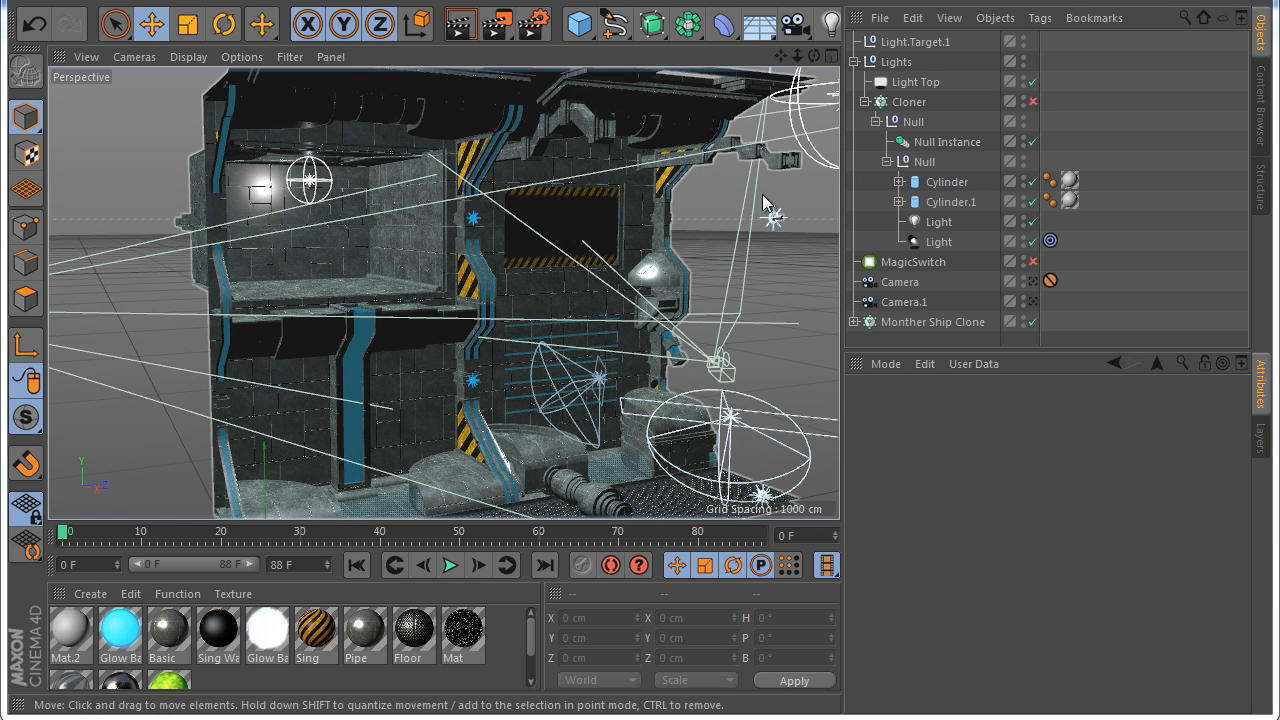
Copy the Cloner's null and put the duplicate inside the Cloner as a second child
left_click(876, 121)
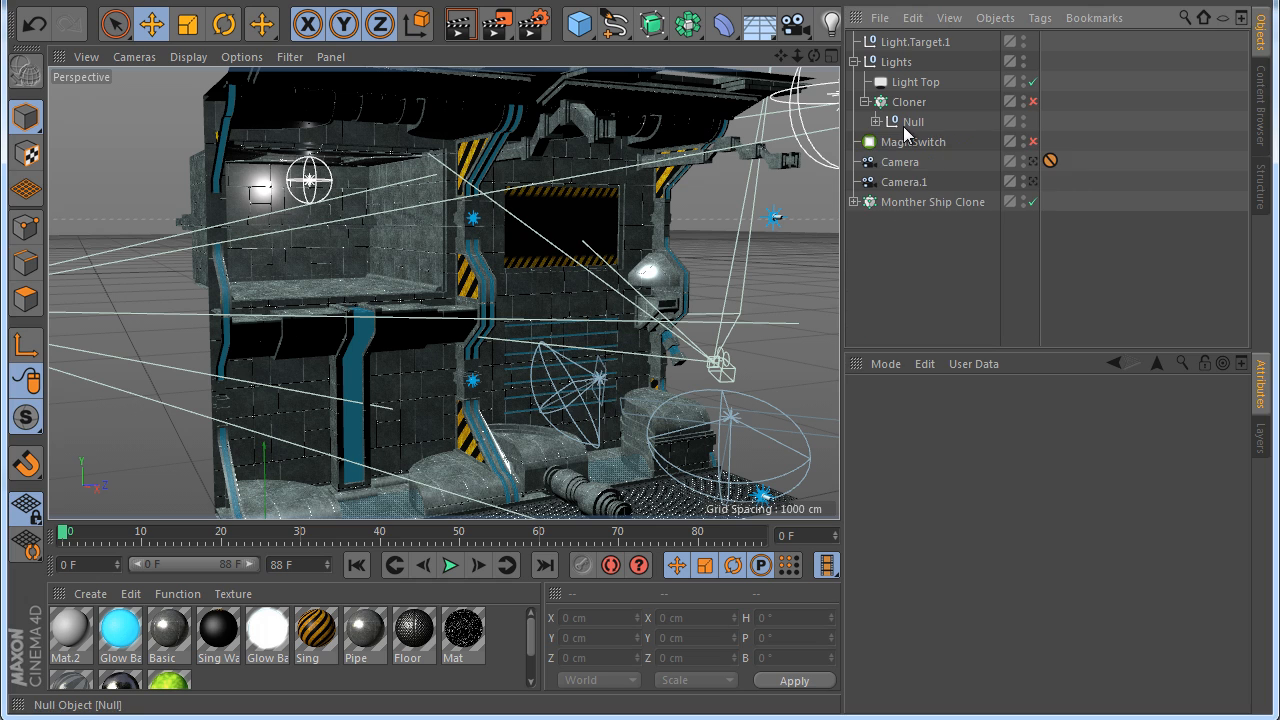
left_click(910, 123)
right_click(914, 127)
key("Escape")
left_click(912, 17)
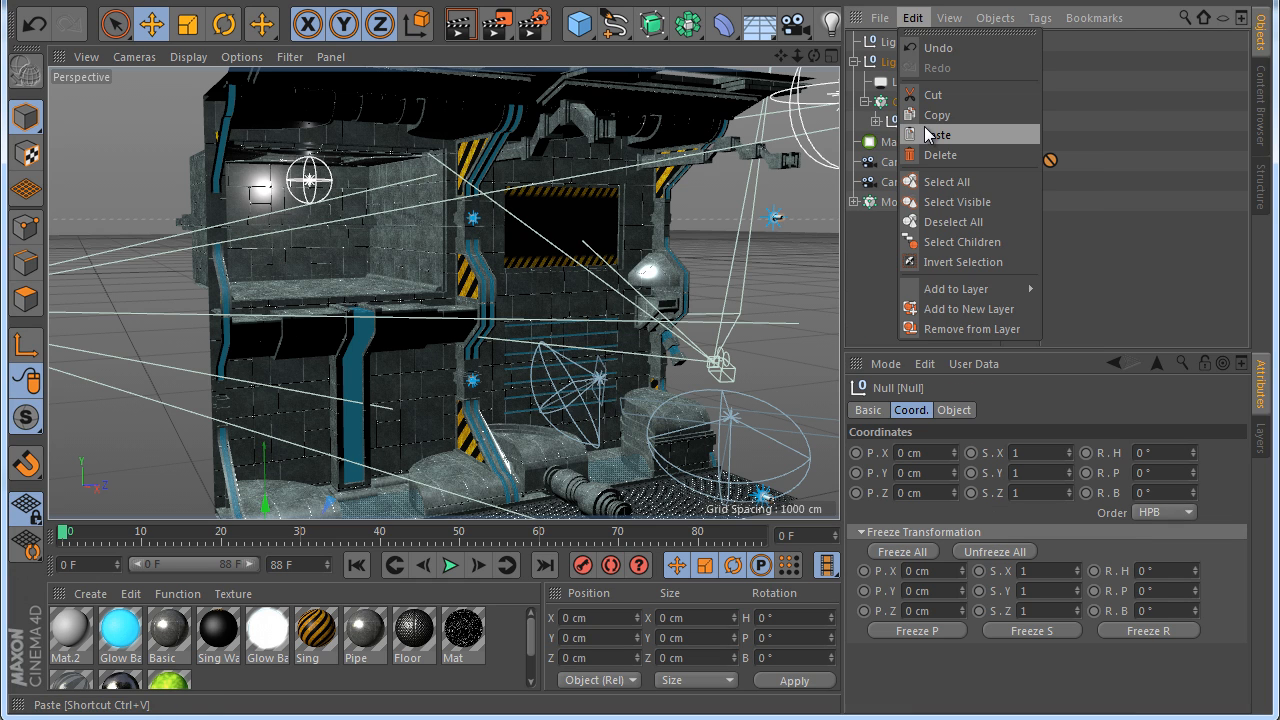
left_click(936, 134)
left_click_drag(893, 52, 900, 150)
left_click(321, 252)
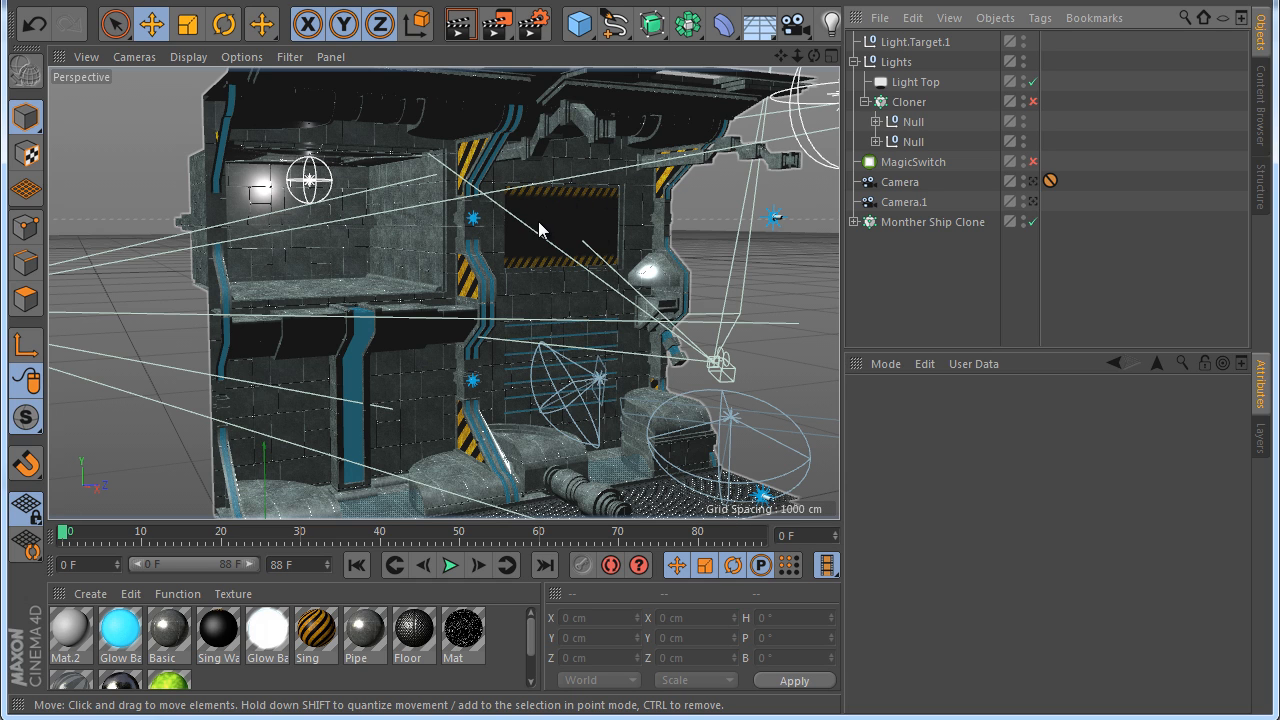
Delete the omni light from the Cloner's second null
left_click(913, 141)
left_click(897, 122)
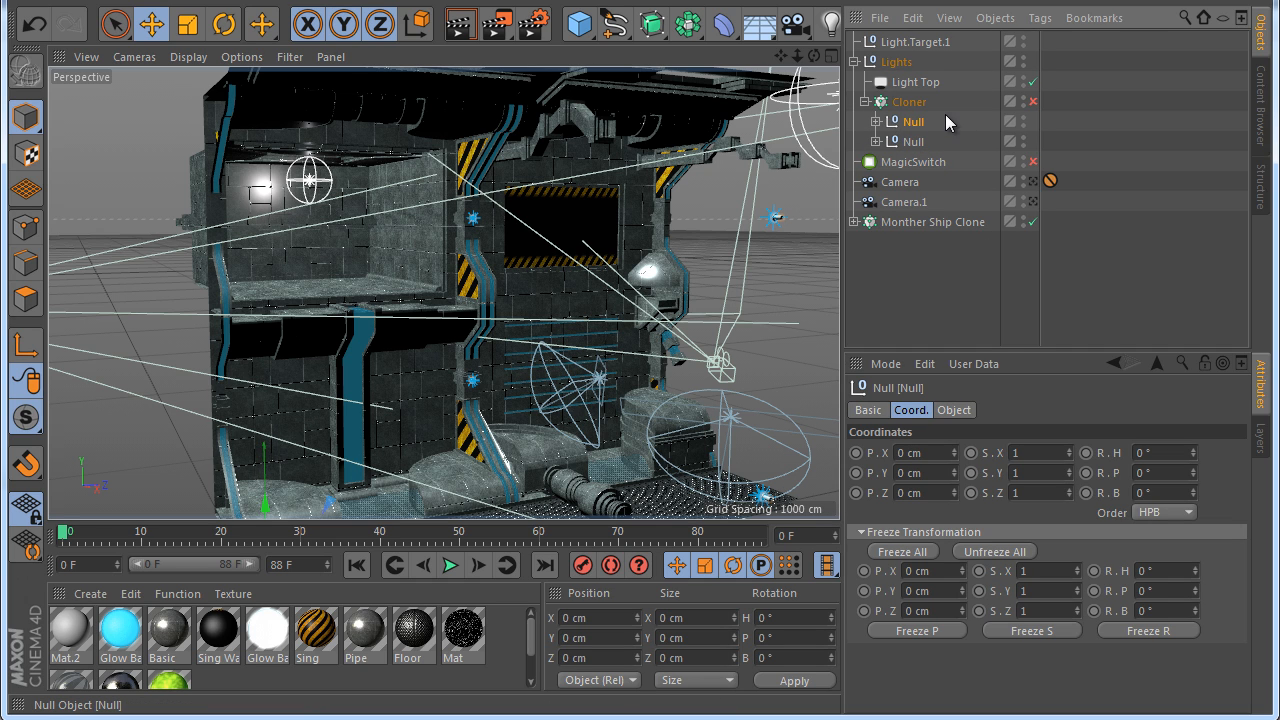
left_click(876, 141)
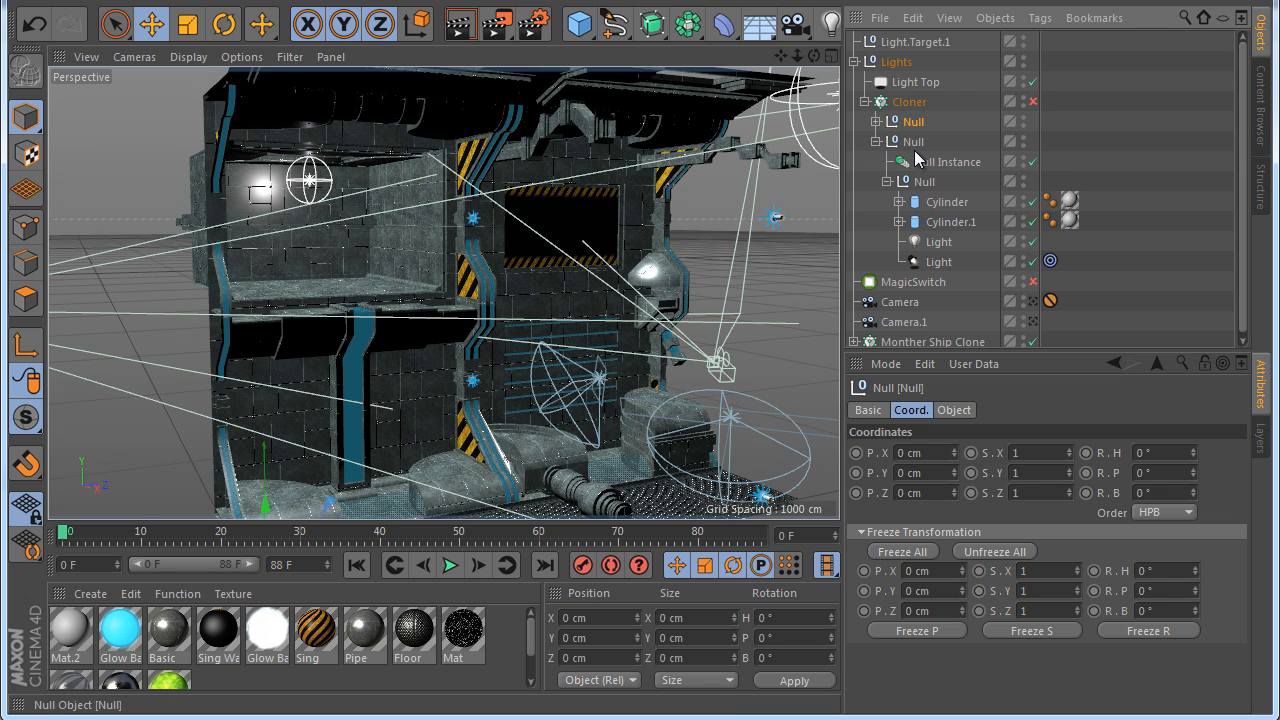
left_click(940, 243)
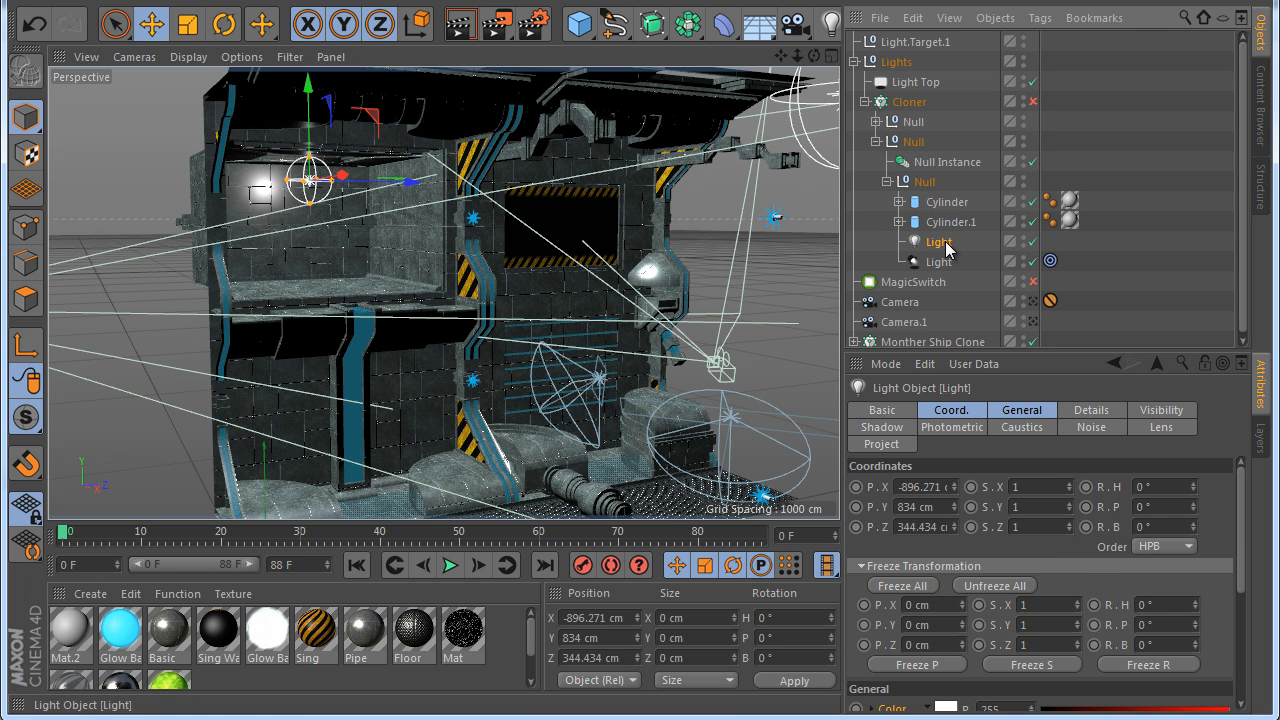
key("Delete")
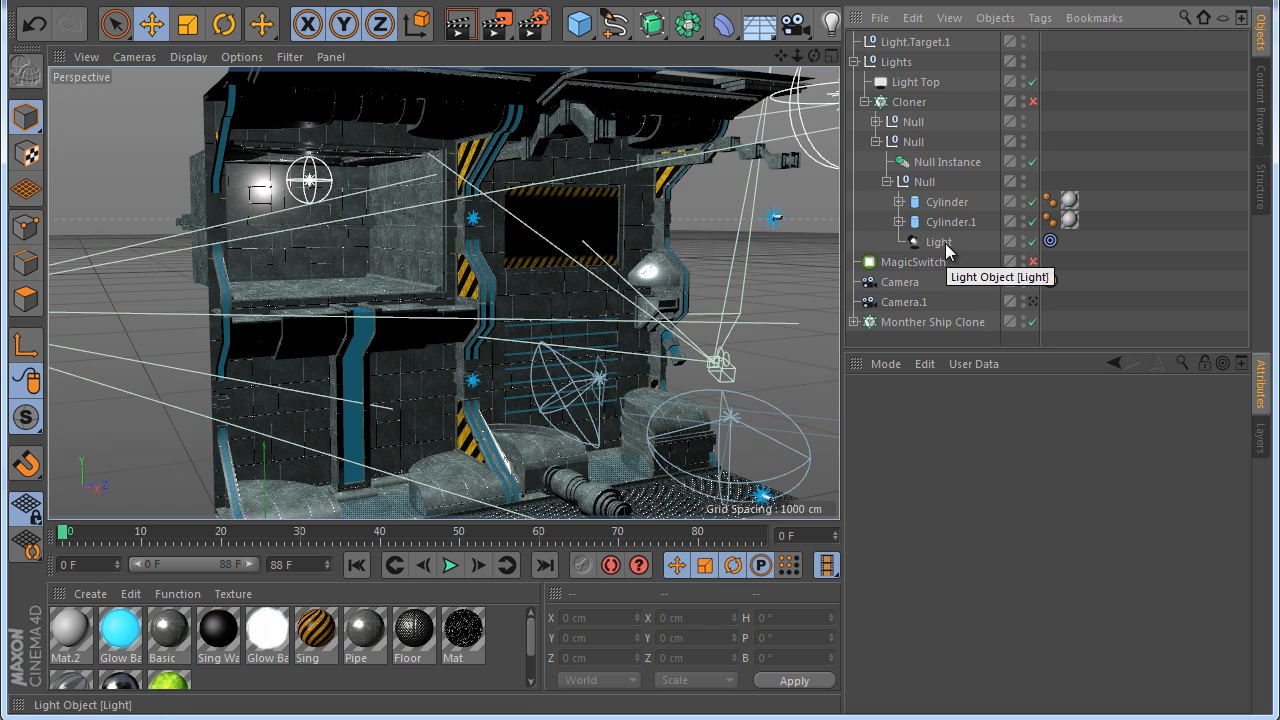
Delete the upper lamp, Cylinder.1, from the Cloner's first null and the lower lamp, Cylinder, from the second
left_click(951, 223)
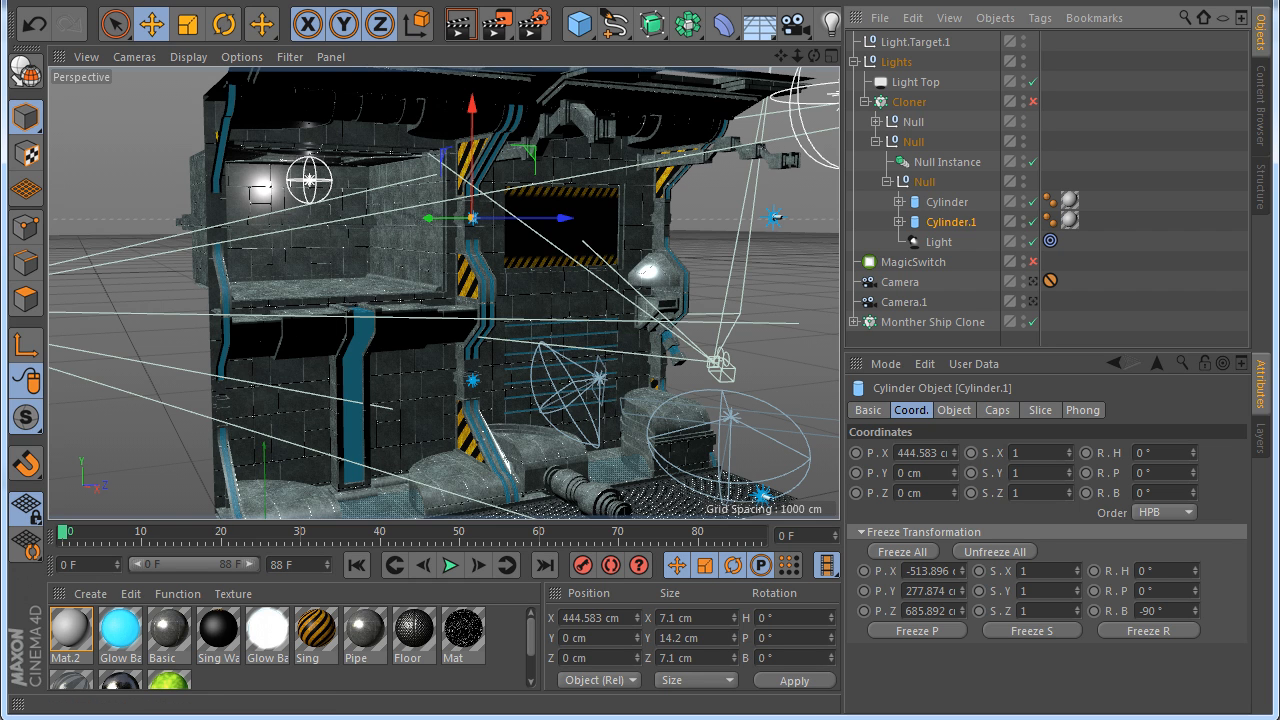
left_click(876, 141)
left_click(876, 121)
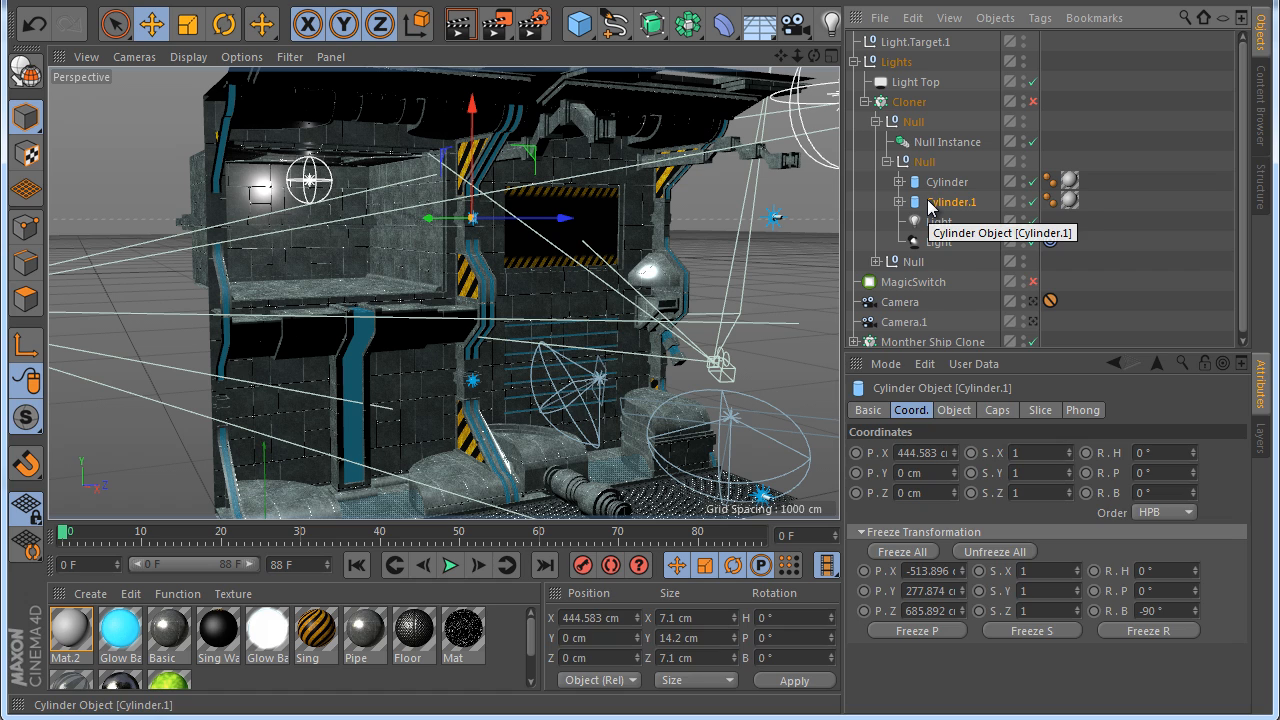
key("Delete")
left_click(876, 123)
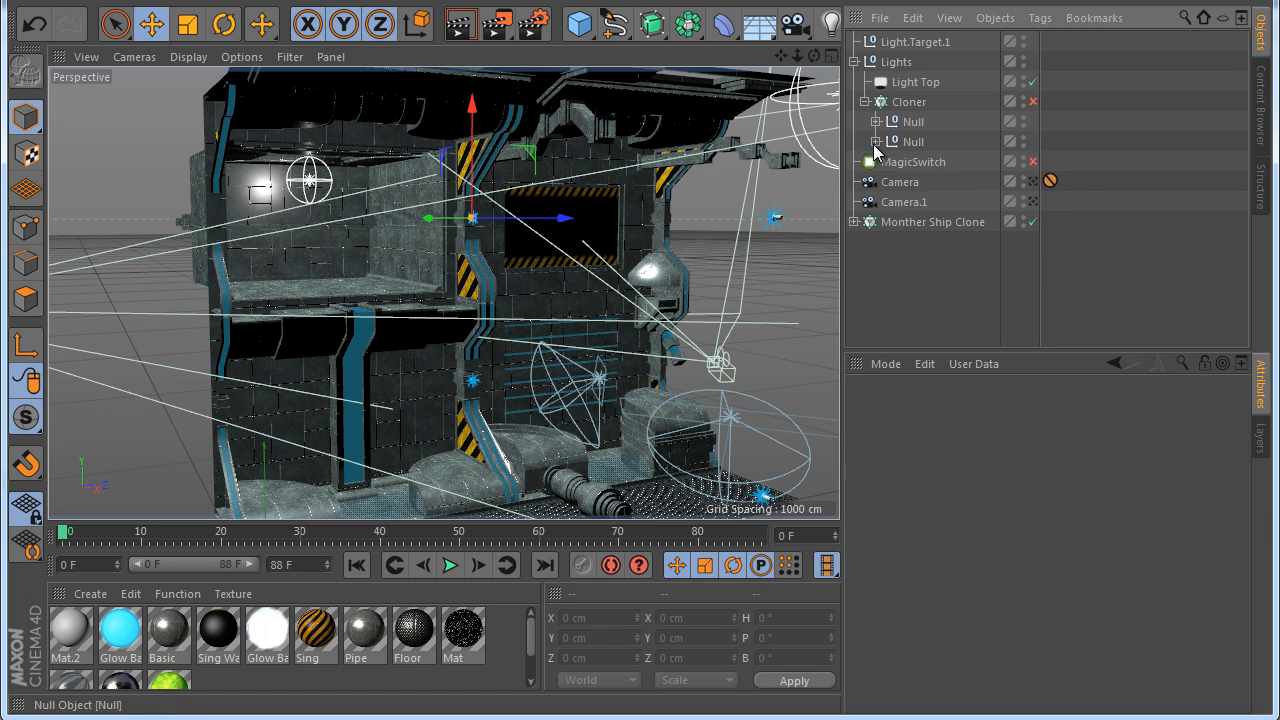
left_click(876, 143)
left_click(941, 214)
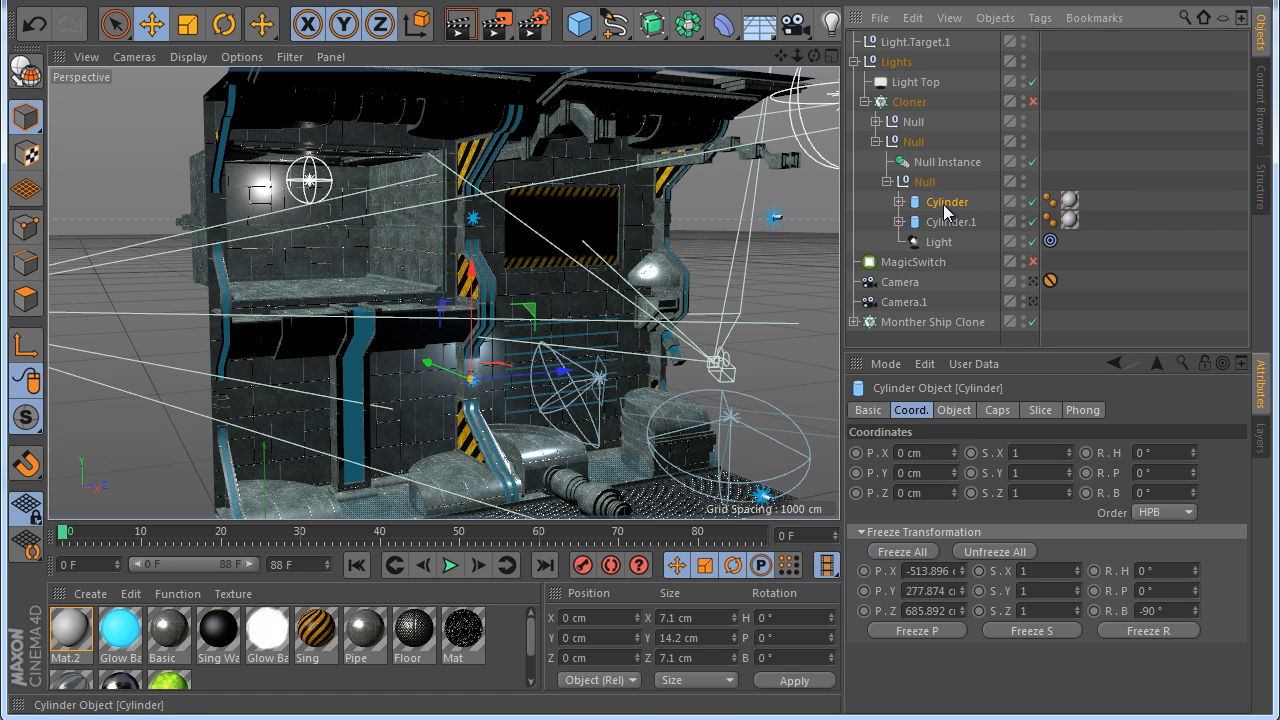
key("Delete")
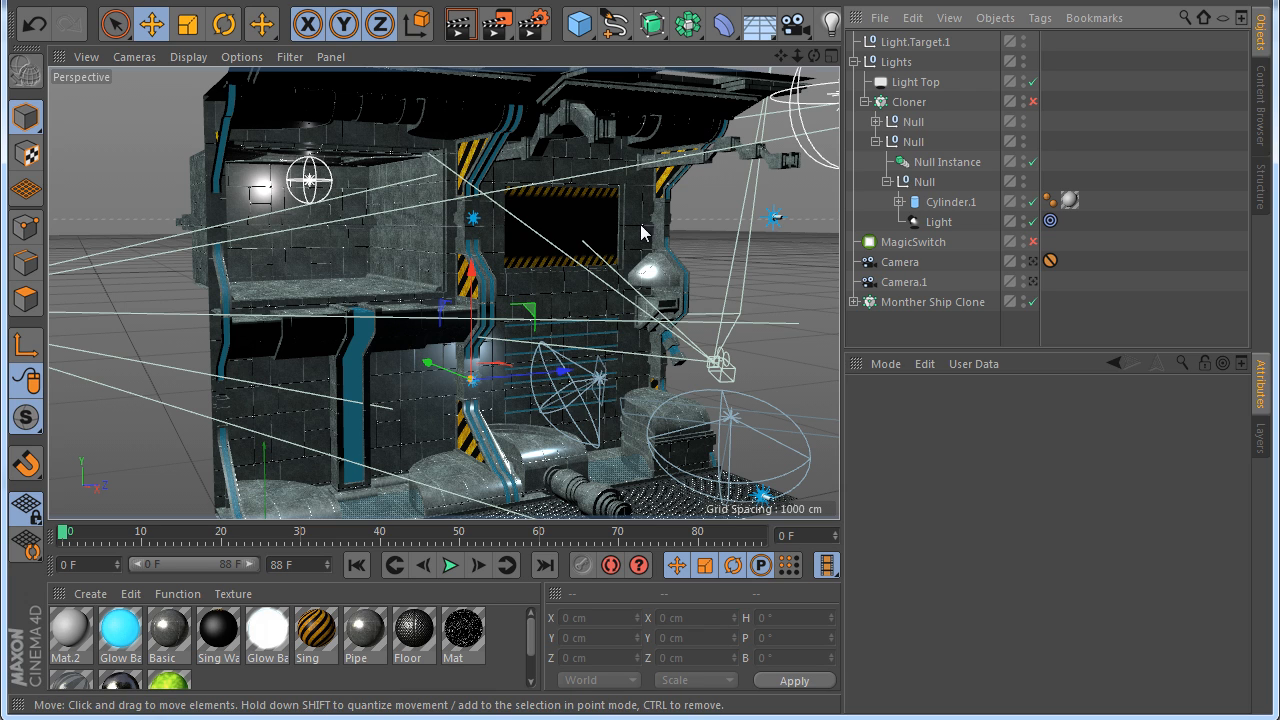
Enable the MagicSwitch object and look through Camera
left_click(1033, 242)
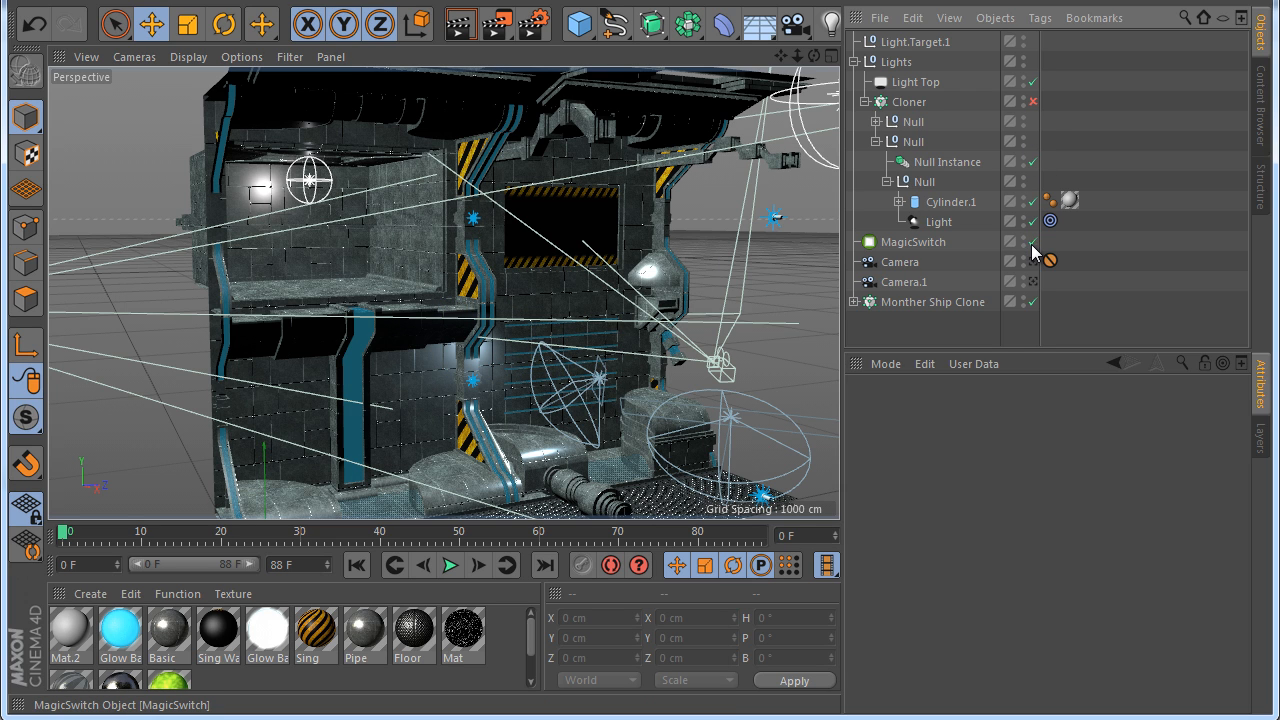
left_click(1033, 263)
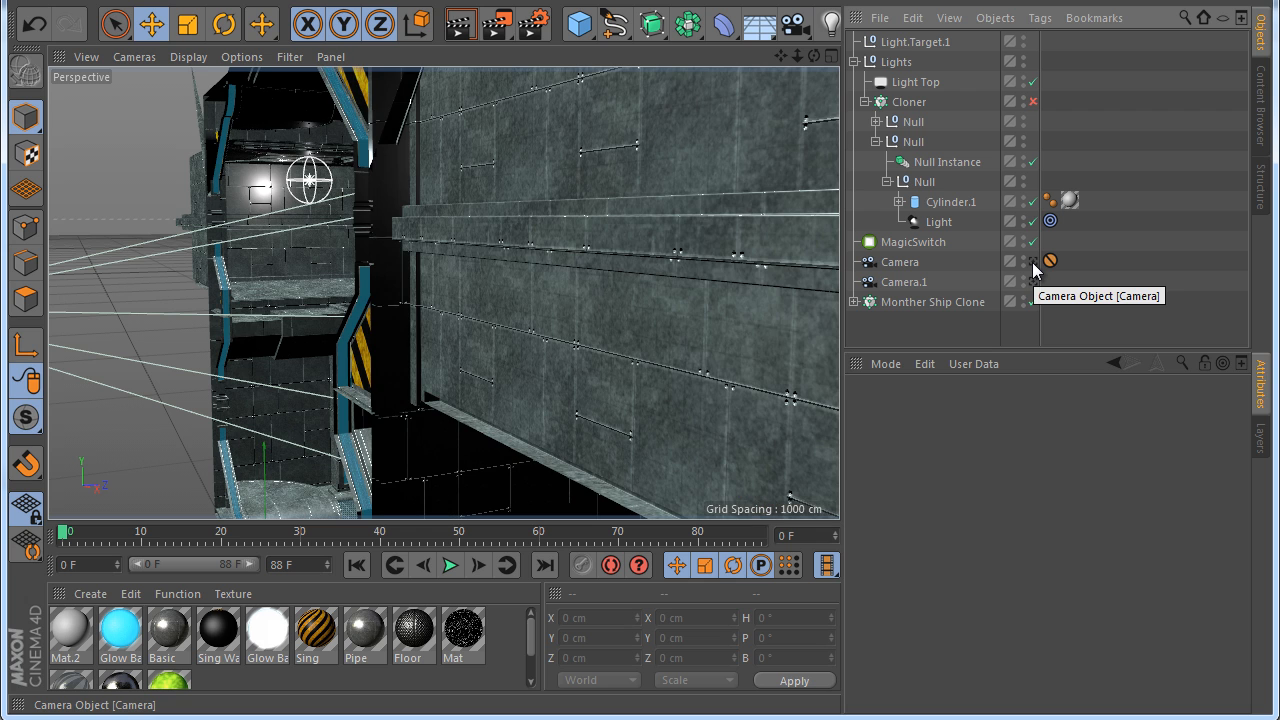
Enable the lights' Cloner, then set the Monther Ship Clone count to 18 and test-render the corridor
left_click(1033, 101)
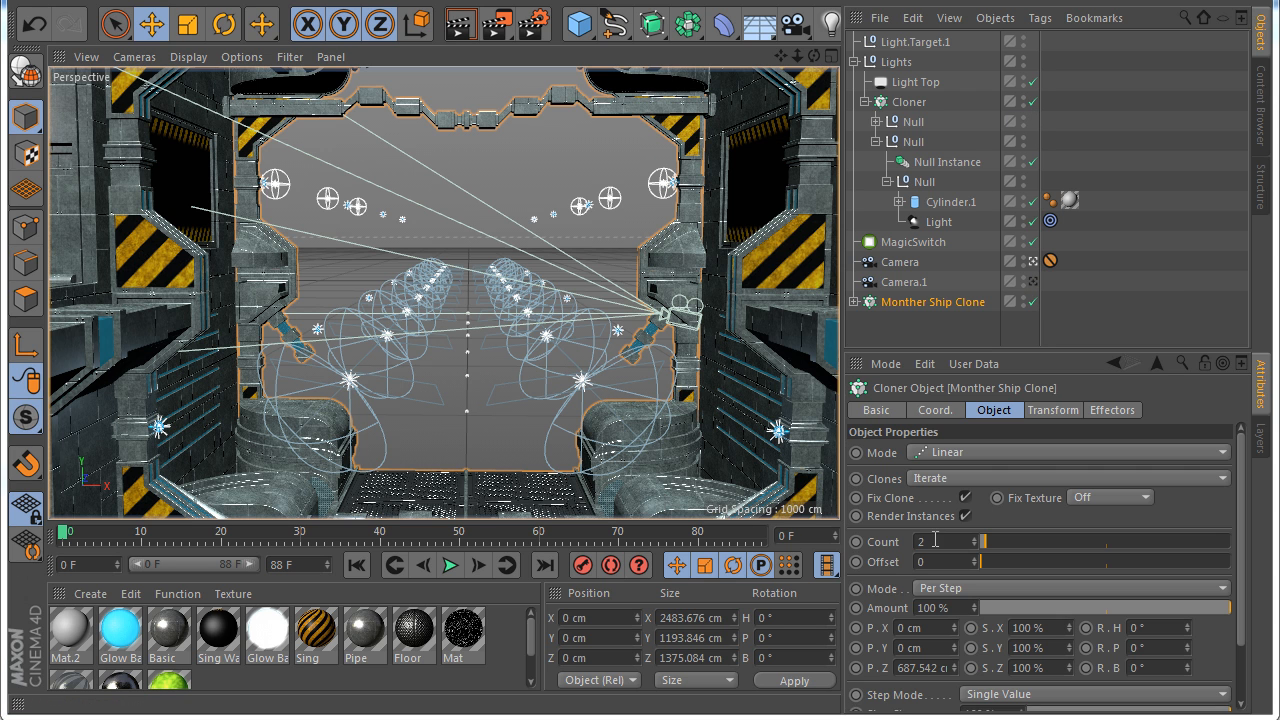
key("Return")
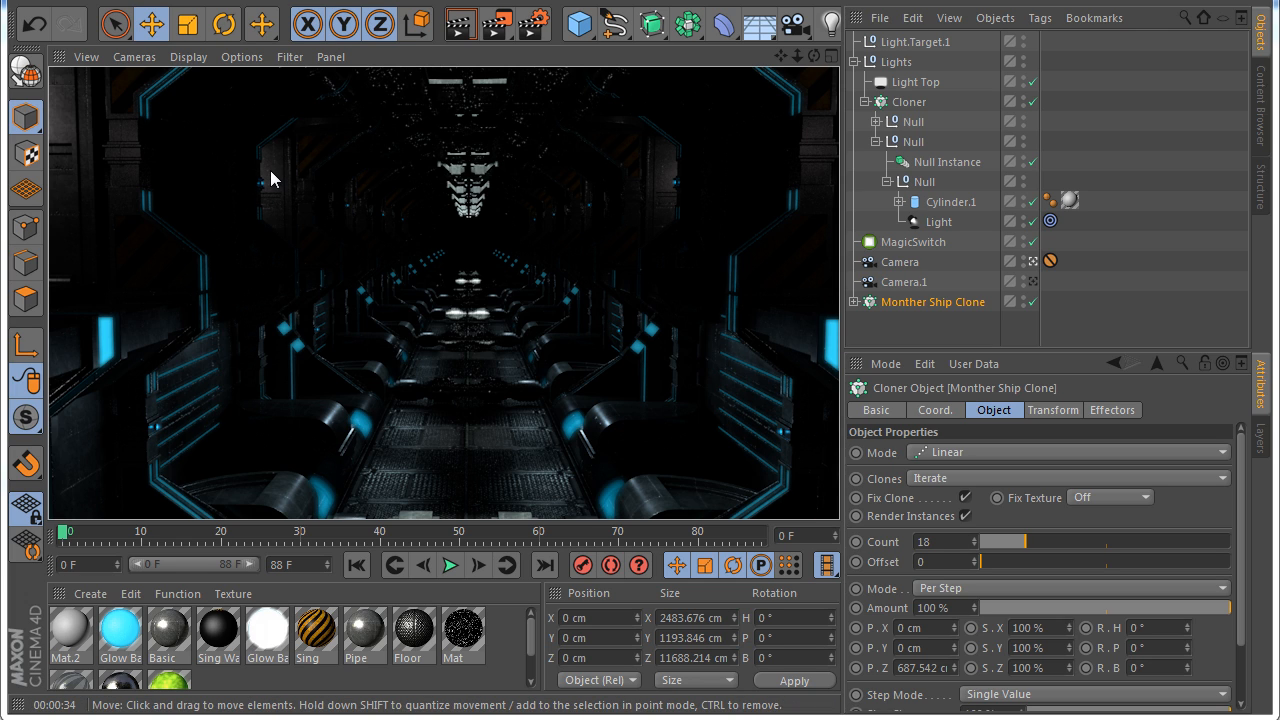
Rename the two nulls inside the lights' Cloner as 1 and 2
left_click(876, 141)
left_click(910, 122)
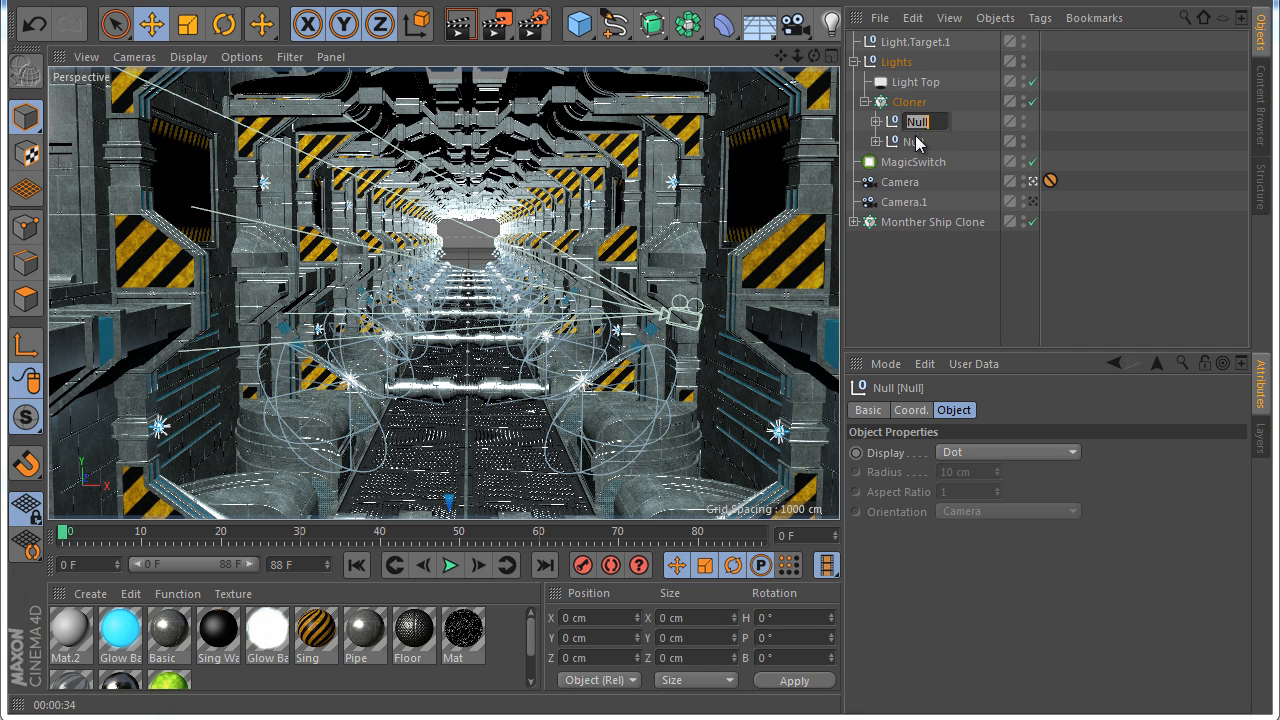
double_click(910, 141)
type("2")
key("Return")
left_click(876, 142)
left_click(876, 142)
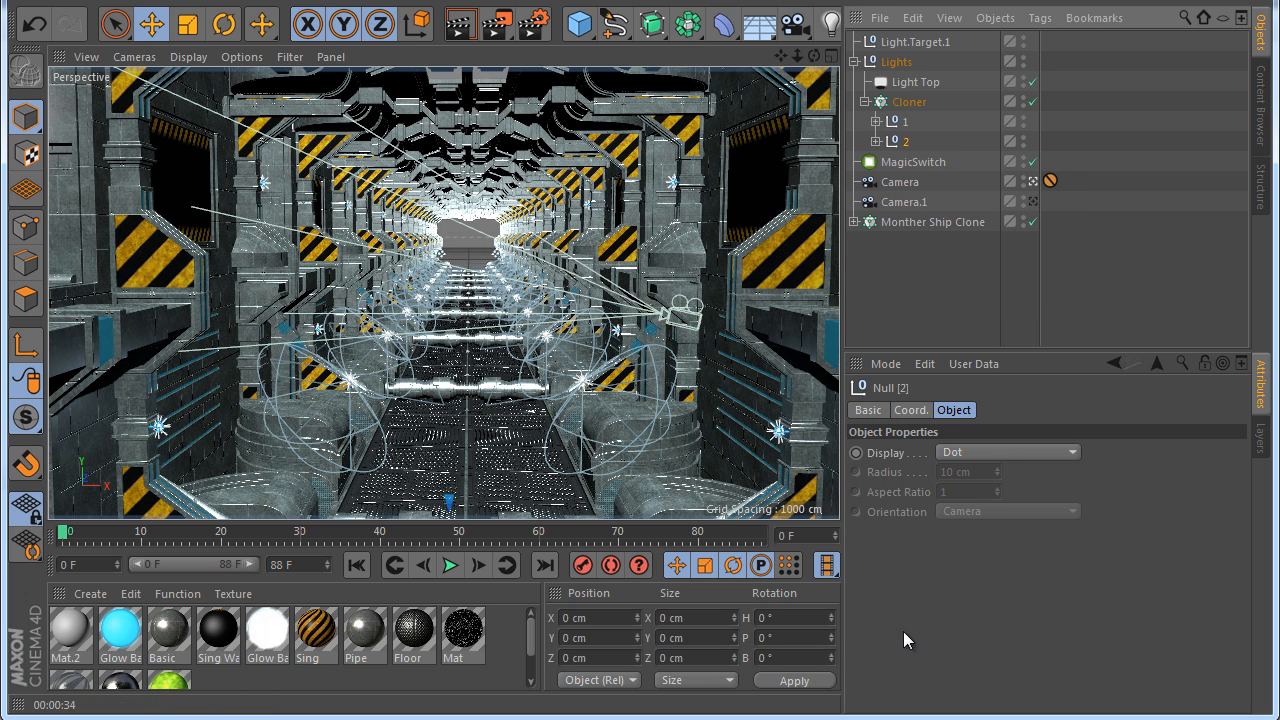
left_click(876, 121)
left_click(876, 121)
left_click(876, 141)
left_click(876, 141)
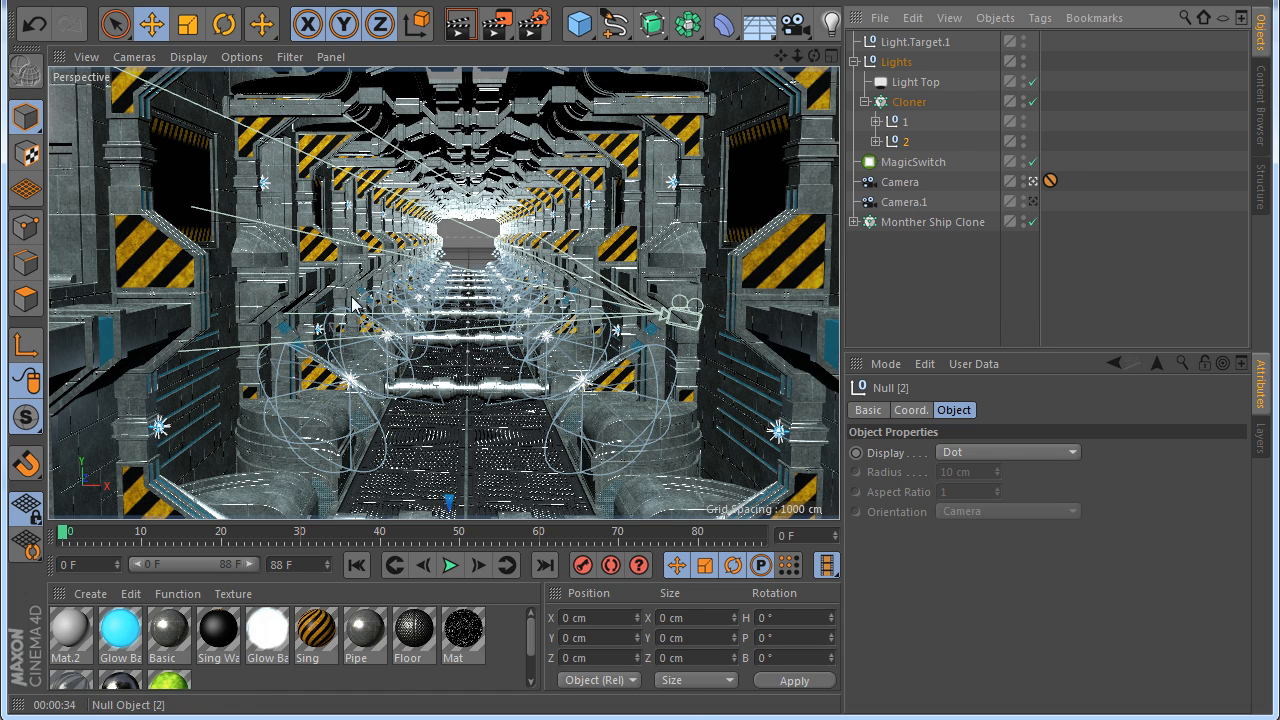
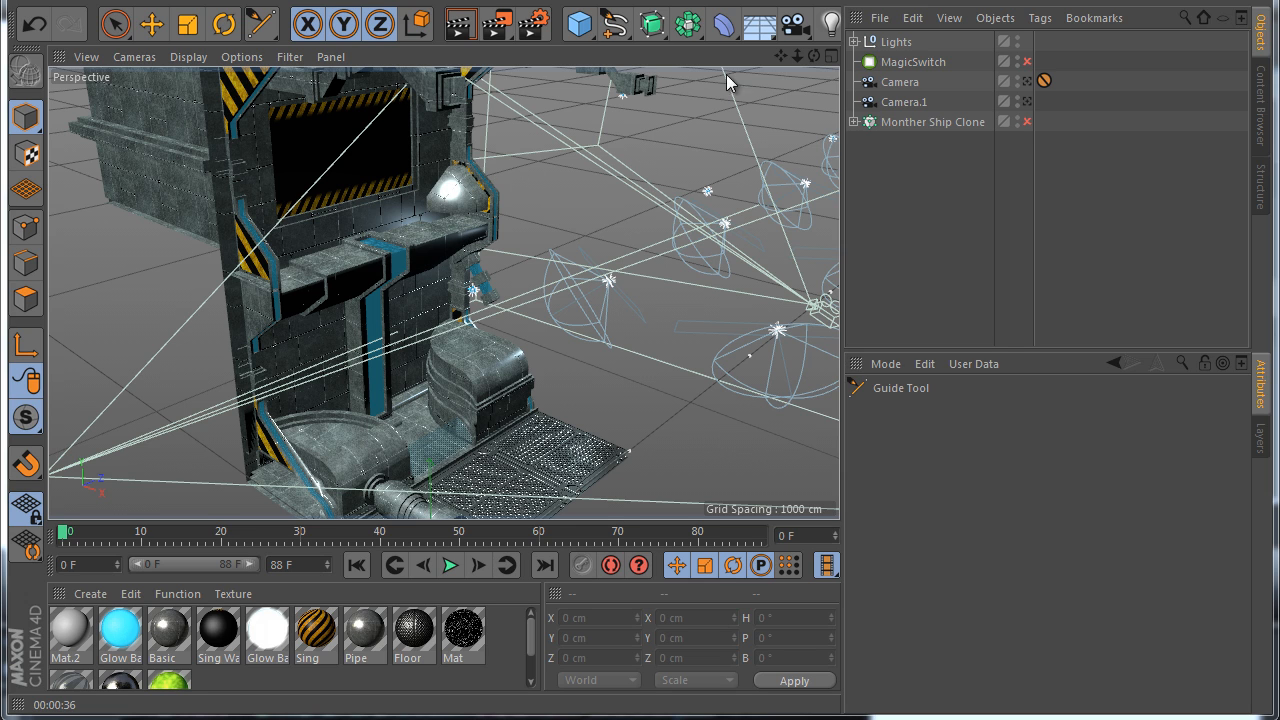
Add a MoText object with the text 1 and set its font to Kahless Regular
left_click(620, 20)
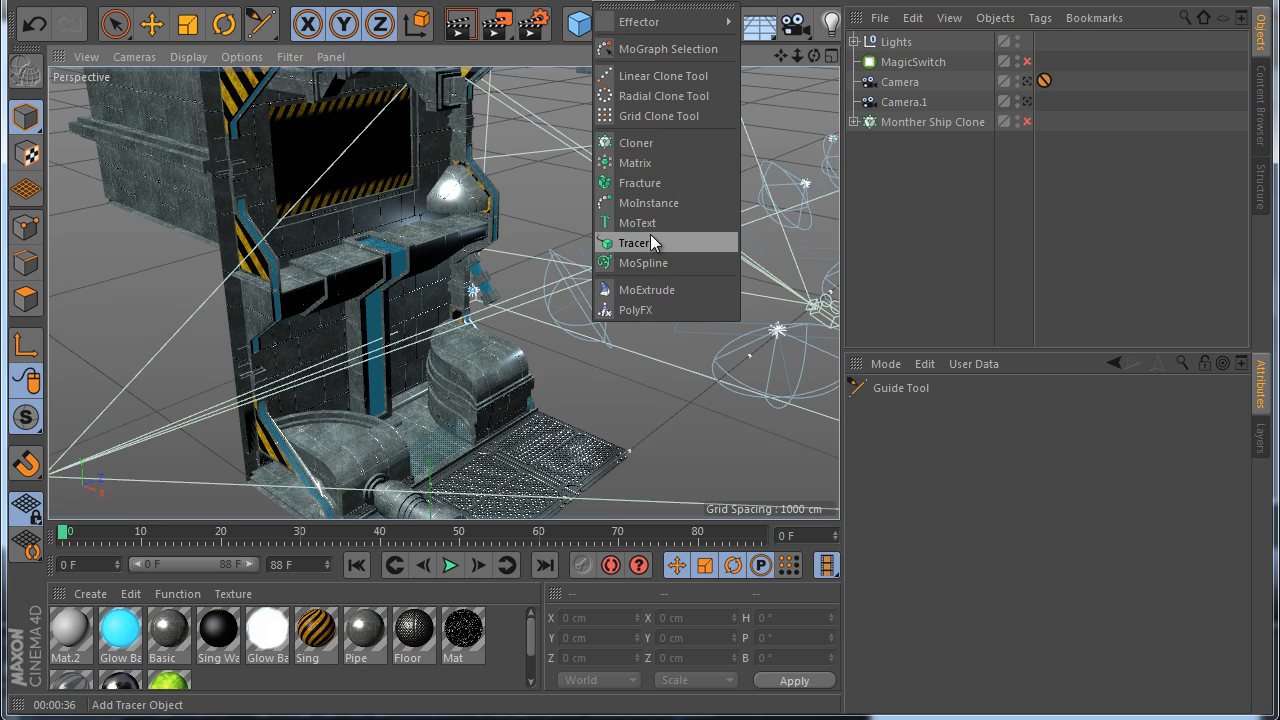
left_click(652, 222)
left_click(1012, 607)
left_click(1010, 648)
double_click(903, 499)
type("1")
left_click(943, 280)
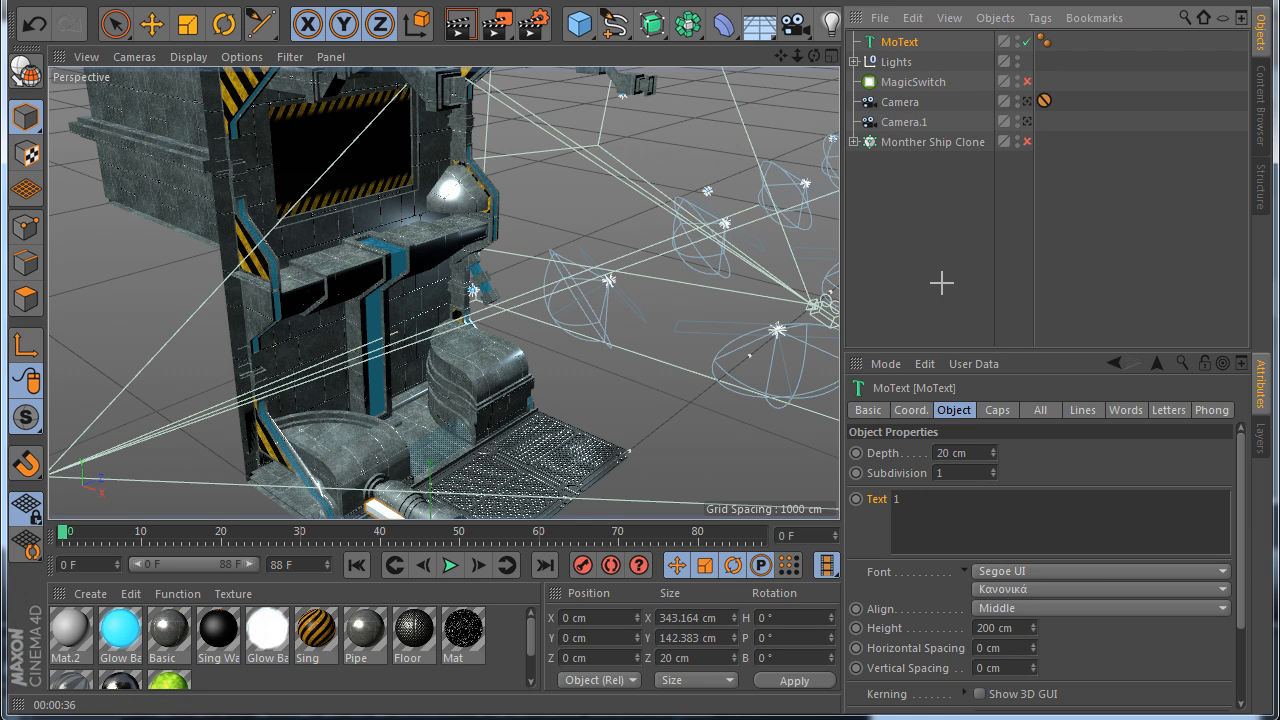
left_click(888, 42)
left_click(1002, 573)
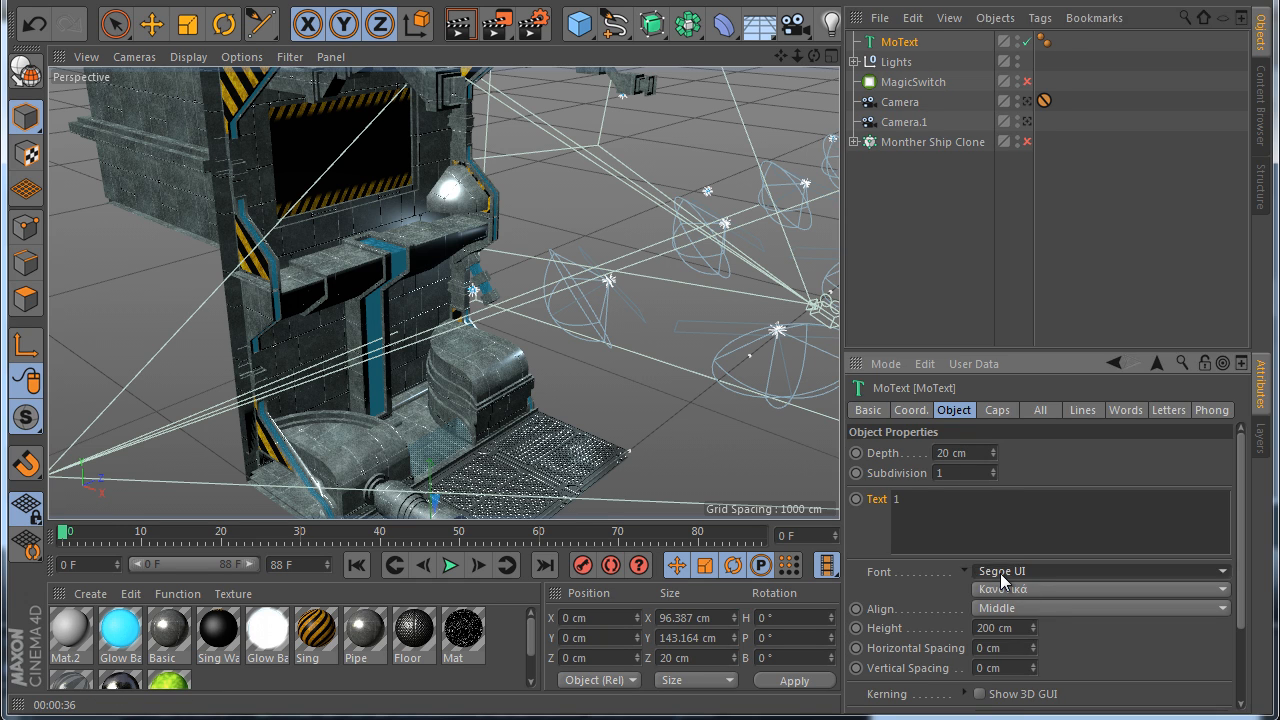
left_click(1006, 602)
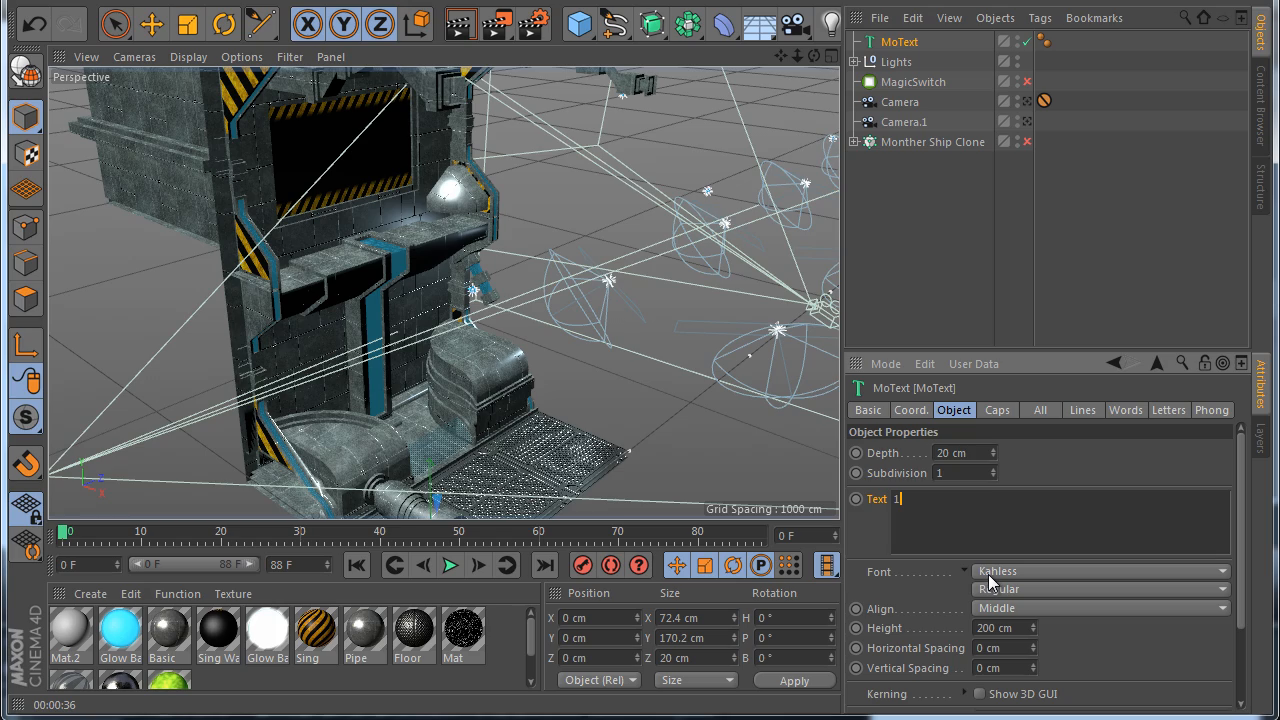
Rename the MoText object as A
left_click_drag(500, 350, 399, 400, "alt")
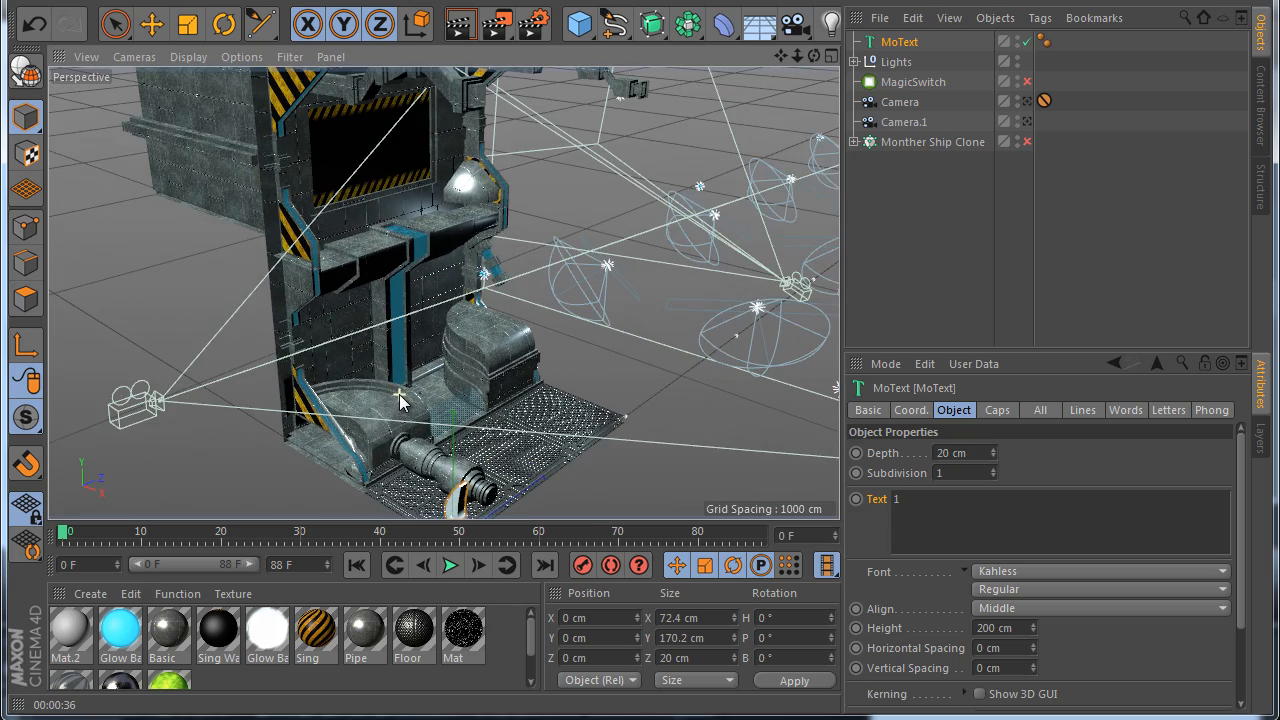
left_click(912, 57)
double_click(910, 47)
type("A")
key("Return")
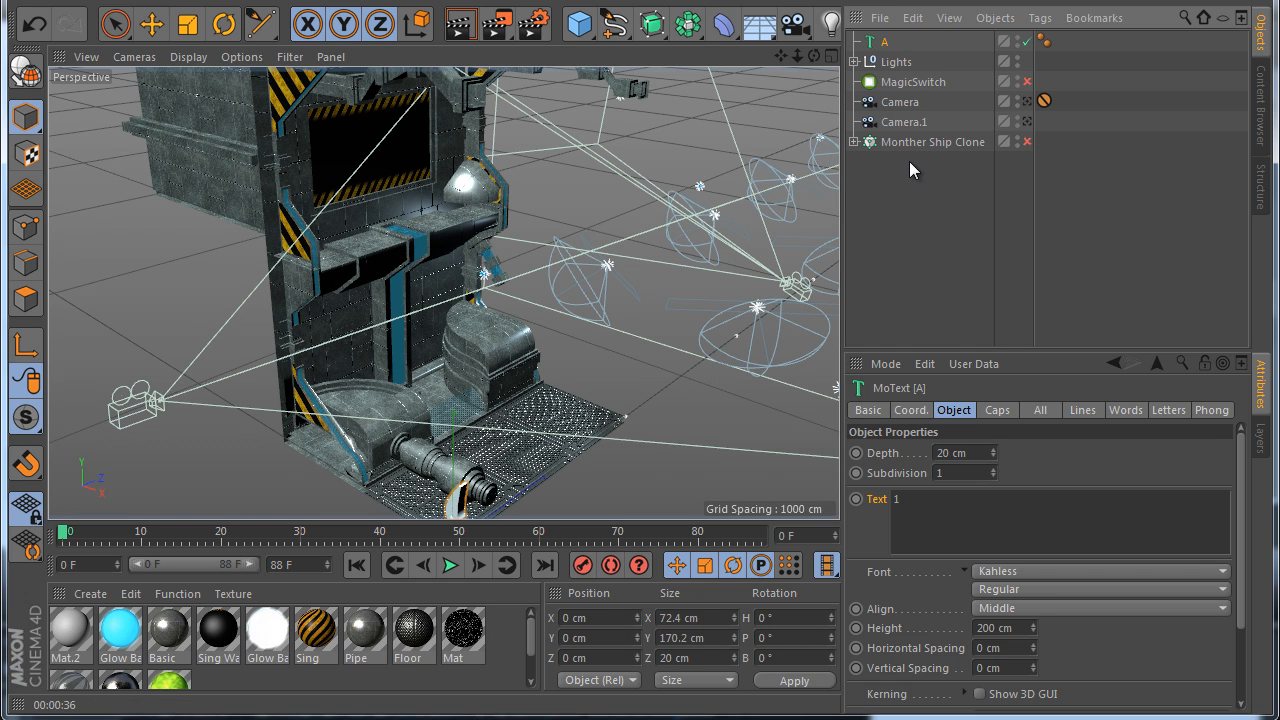
Add an XPresso tag to text object A
right_click(893, 55)
mouse_move(945, 57)
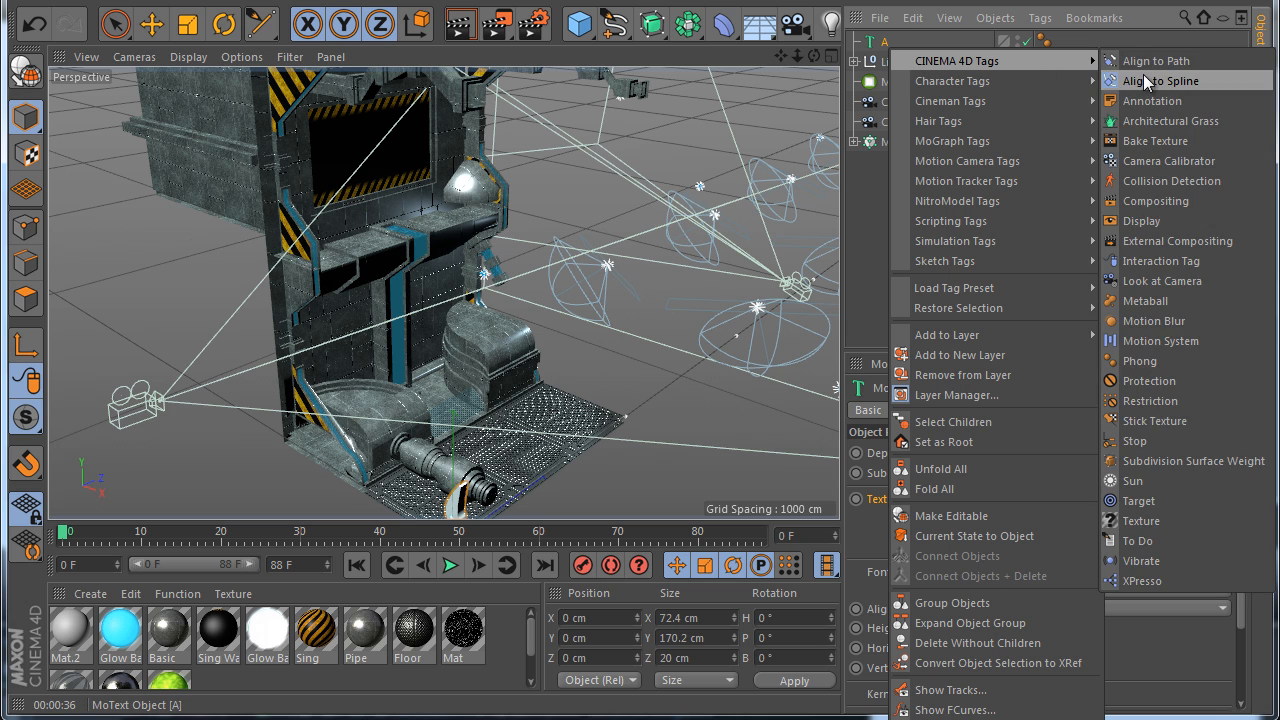
left_click(1175, 578)
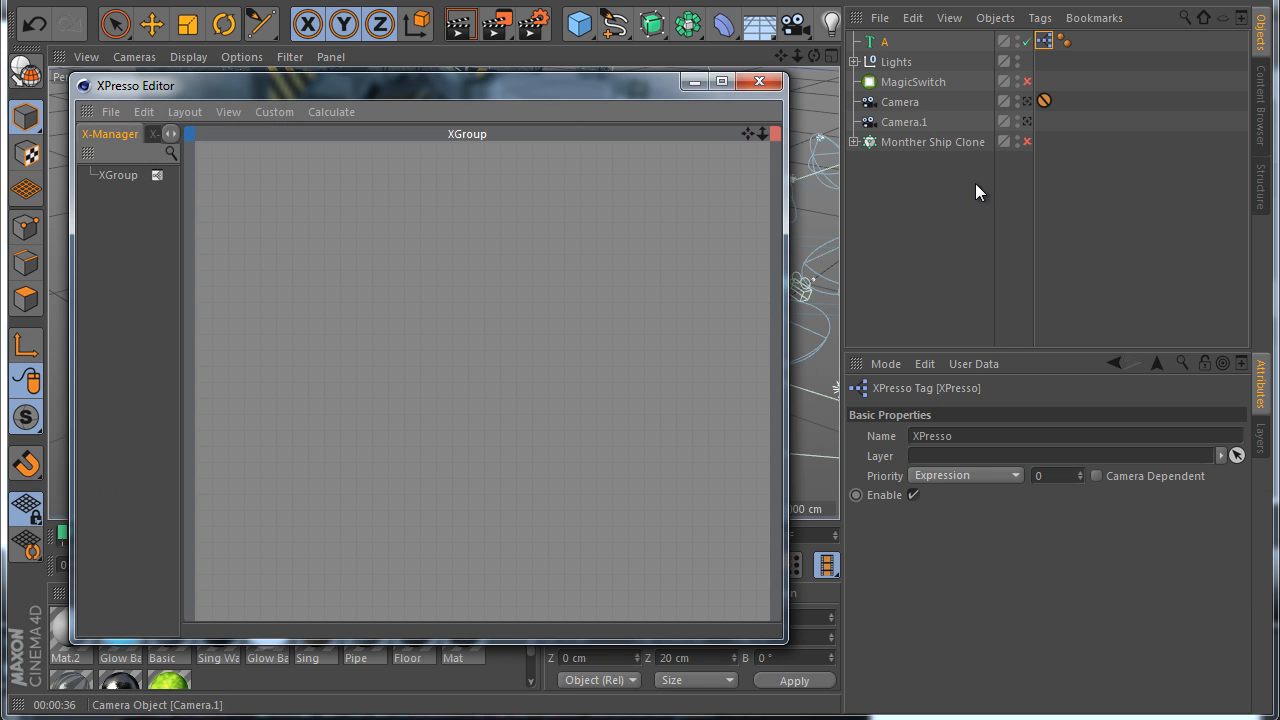
Add a user data field named Num with data type Integer to the XPresso tag
left_click(968, 366)
left_click(1000, 407)
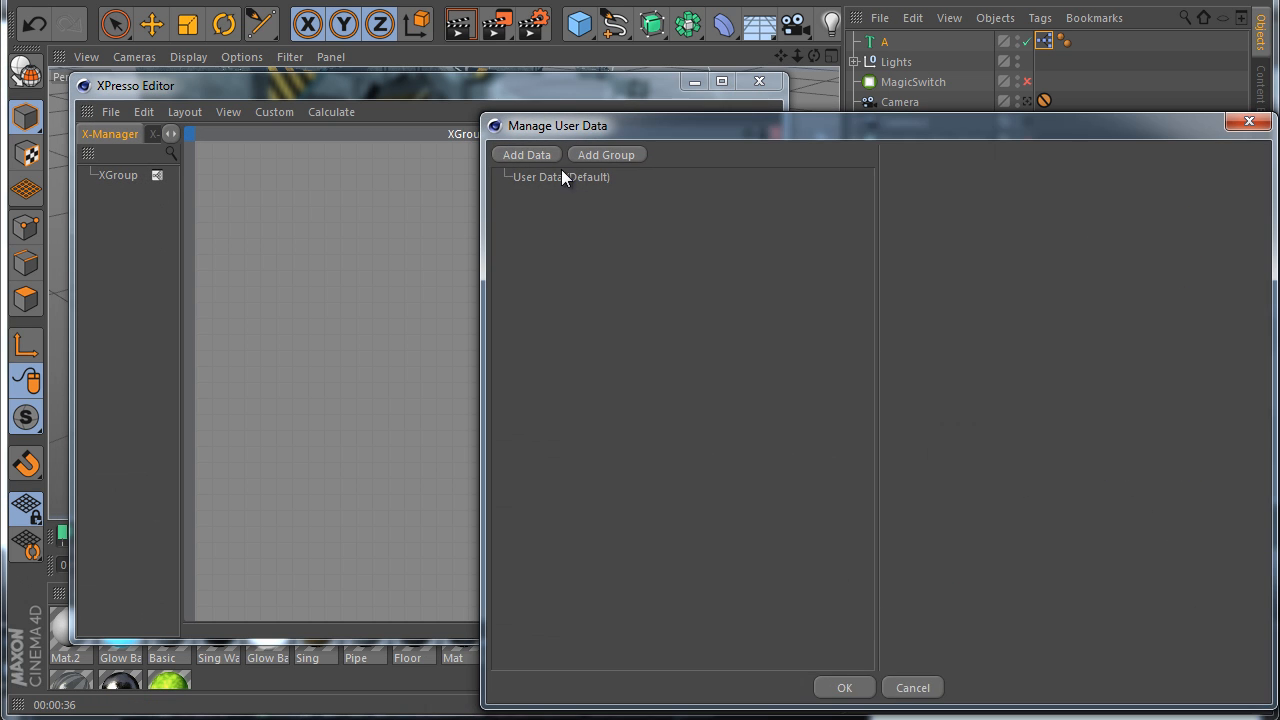
left_click(526, 154)
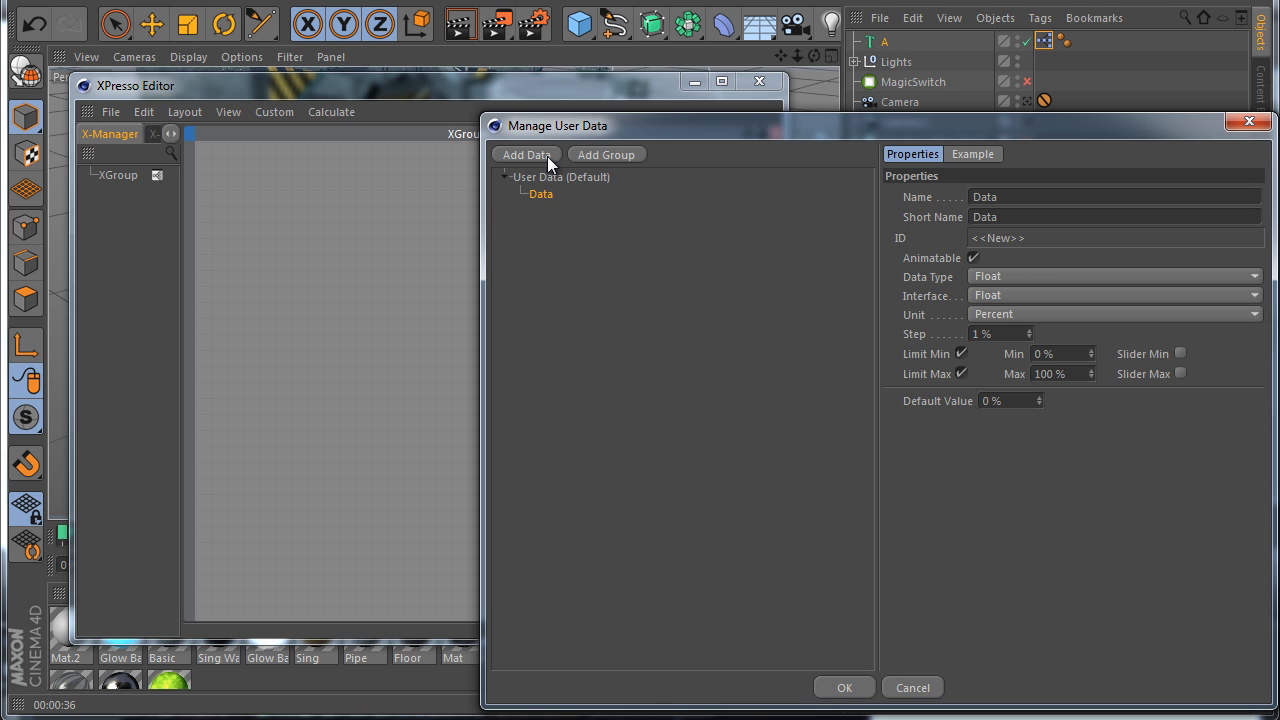
key("ctrl+a")
type("Num")
left_click(970, 277)
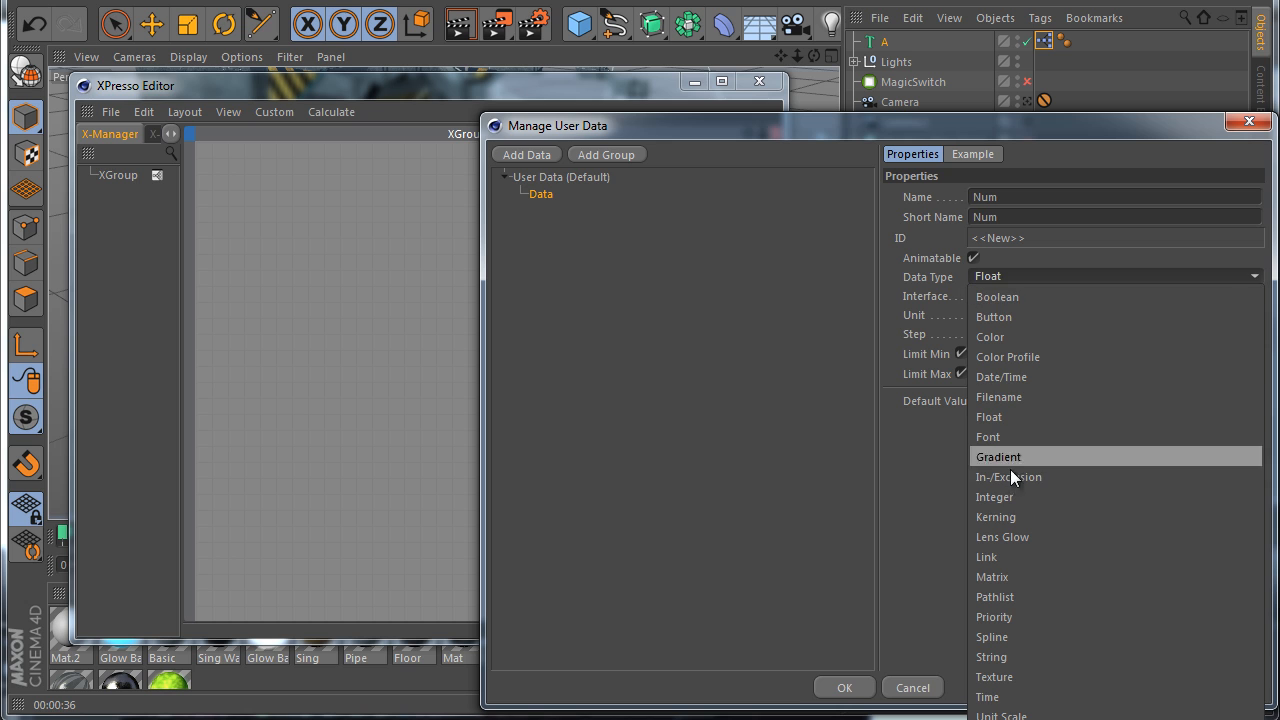
left_click(1019, 499)
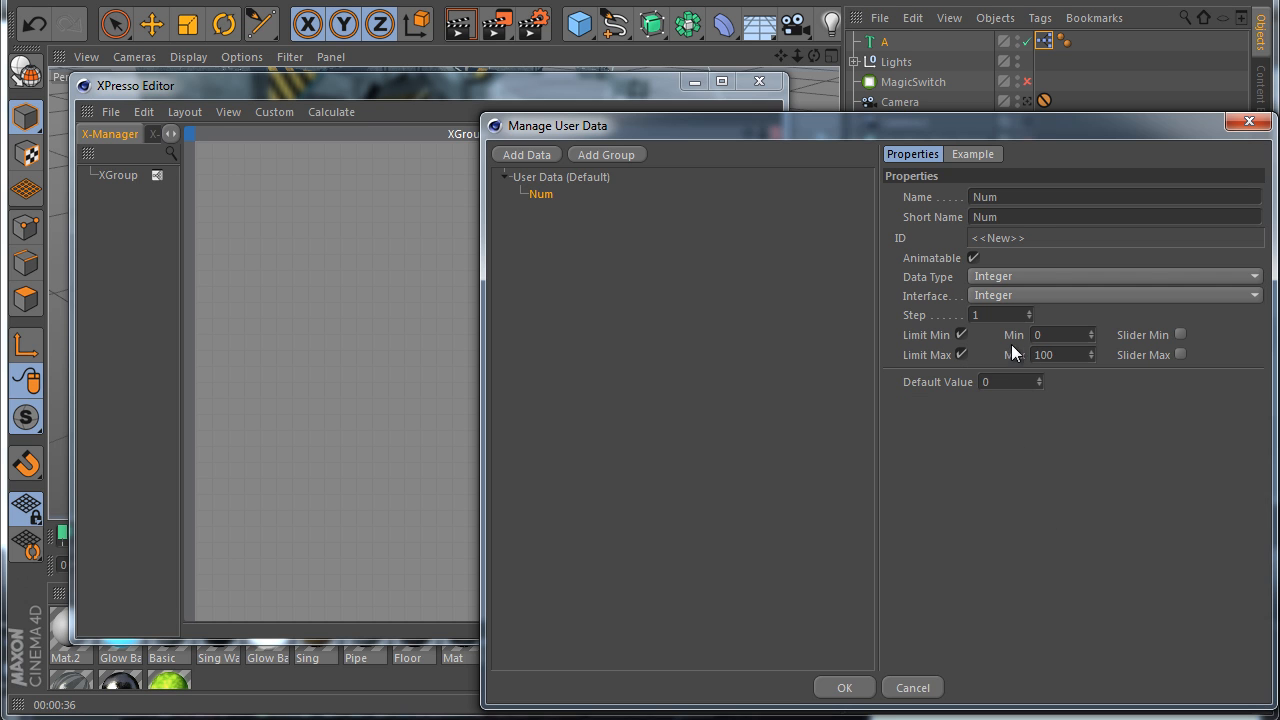
left_click(844, 688)
Place the XPresso tag as a node in the XPresso Editor and give it a Num output port
left_click_drag(1043, 41, 411, 229)
left_click(1044, 42)
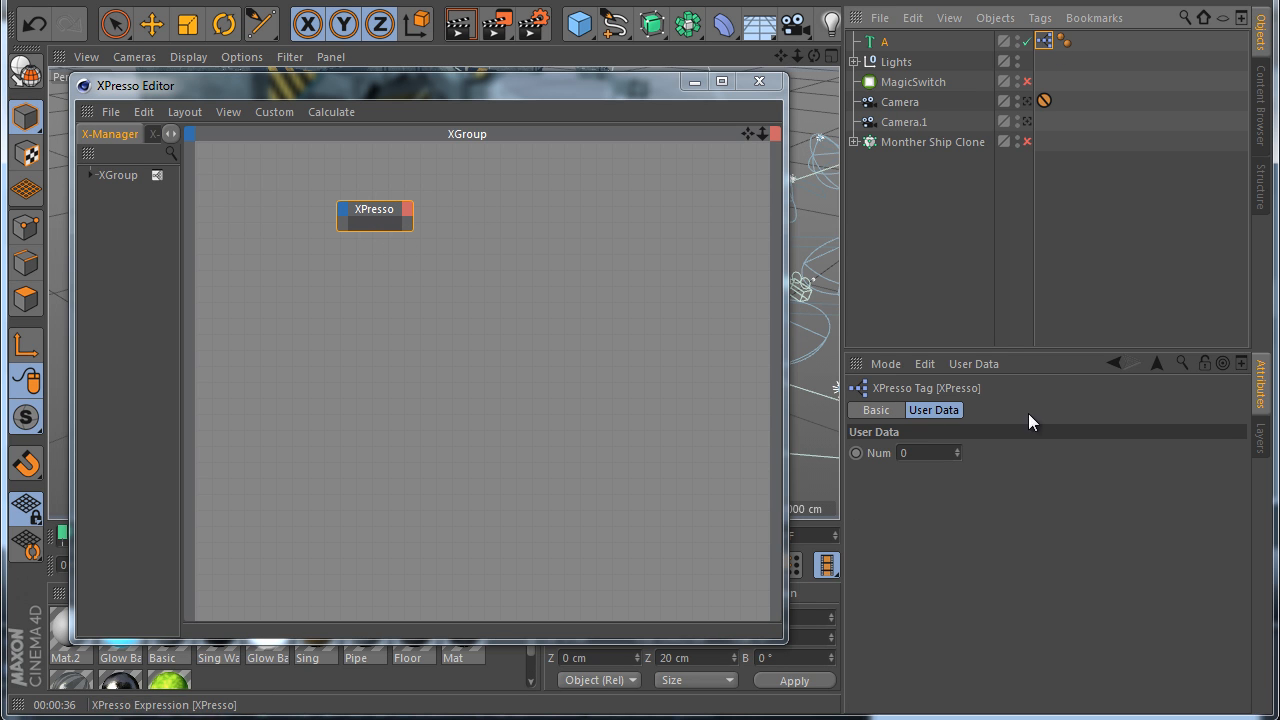
left_click_drag(878, 453, 434, 238)
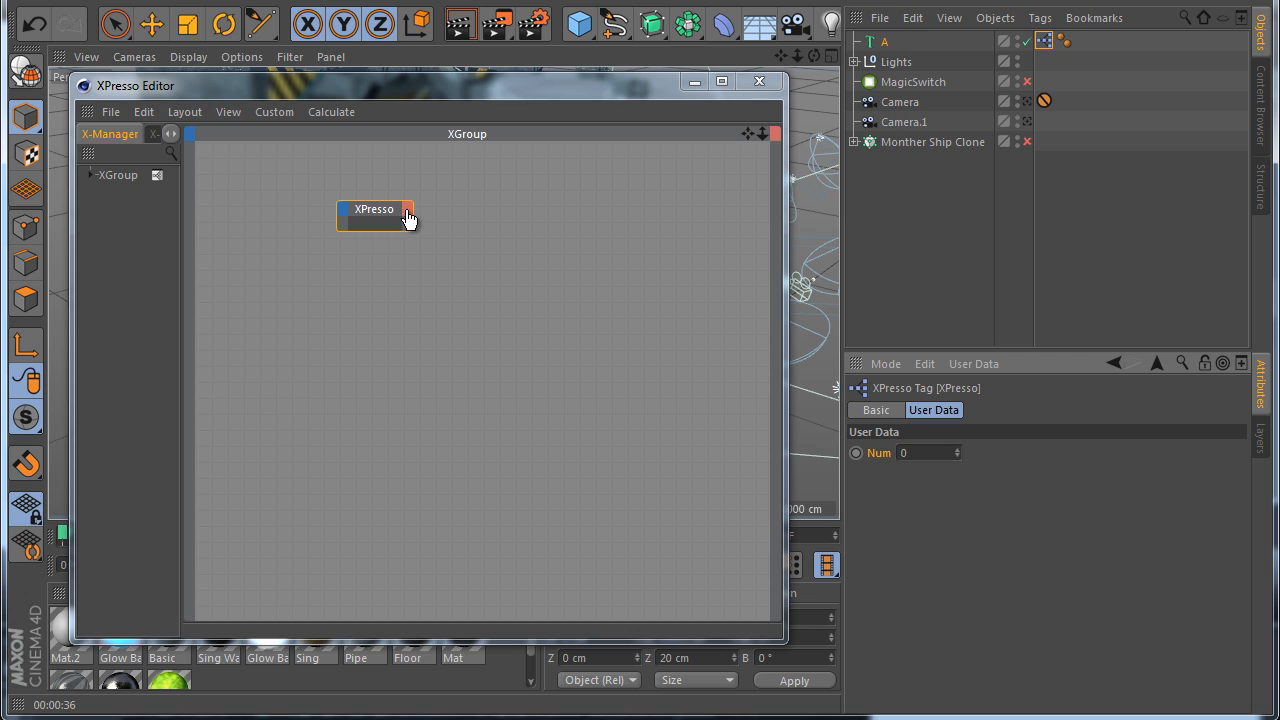
Add text object A as a node with a Text input, connect Num to Text, and put the XPresso Editor away
left_click_drag(884, 42, 869, 62)
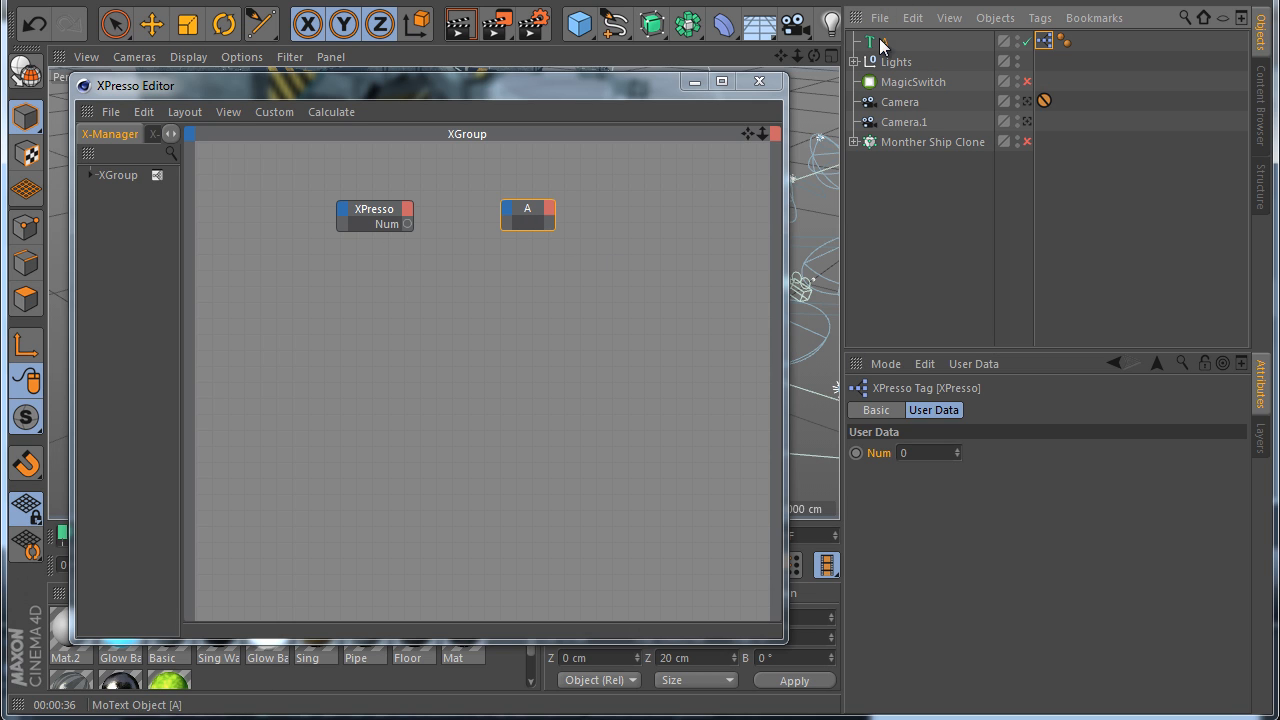
left_click(881, 43)
left_click(875, 498)
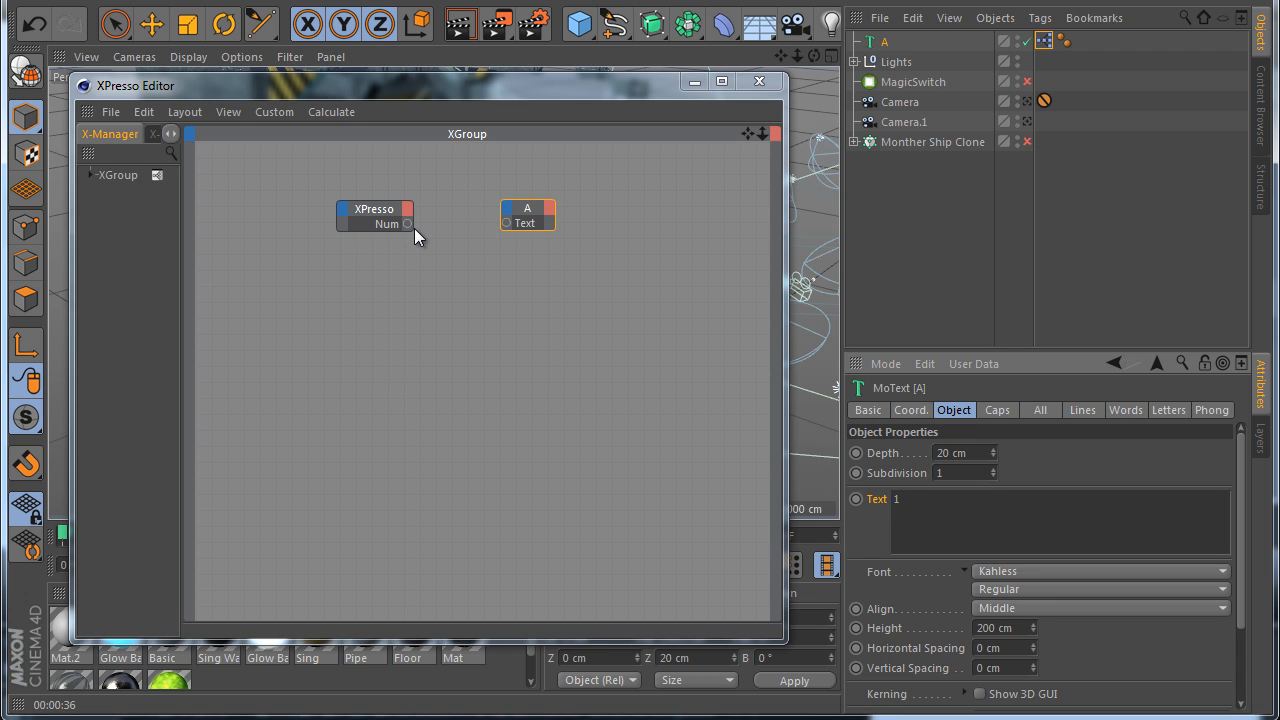
left_click_drag(409, 225, 507, 223)
left_click(694, 84)
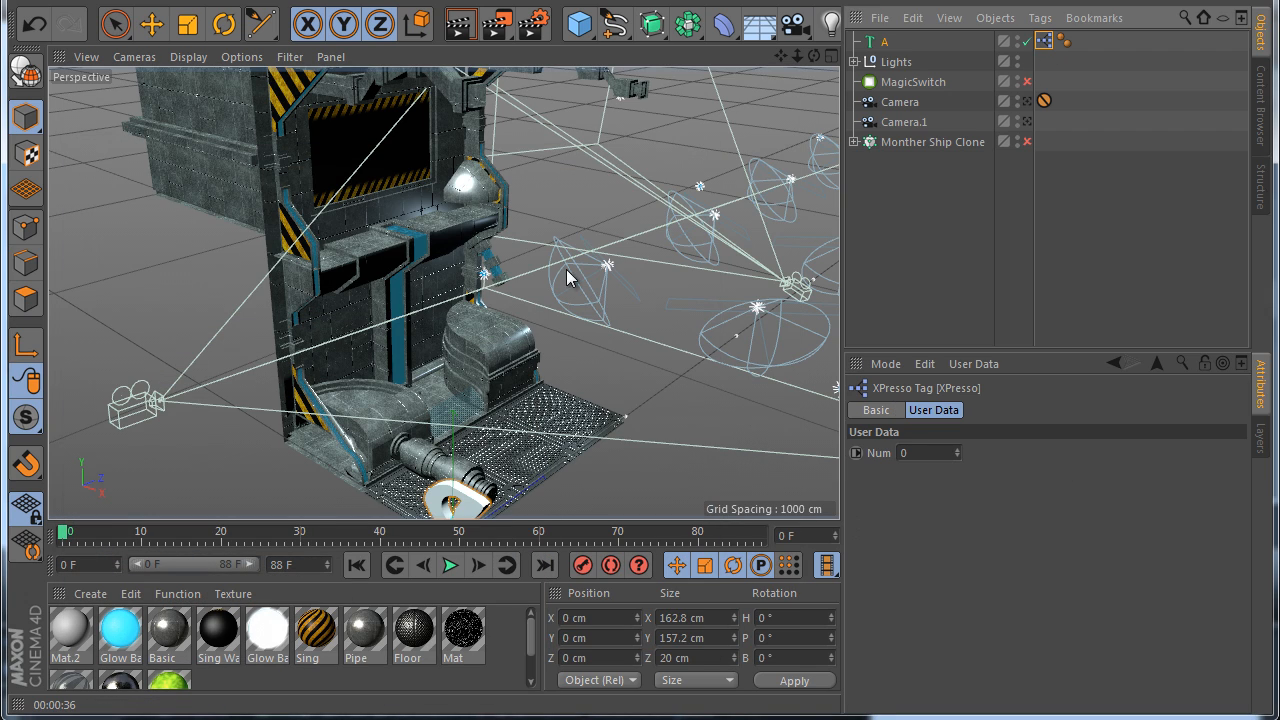
Test the text's Num control by stepping it up to 7 and bringing it back down to 0
scroll(567, 270, "down", 1)
scroll(473, 480, "up", 3)
left_click(958, 449)
left_click(958, 449)
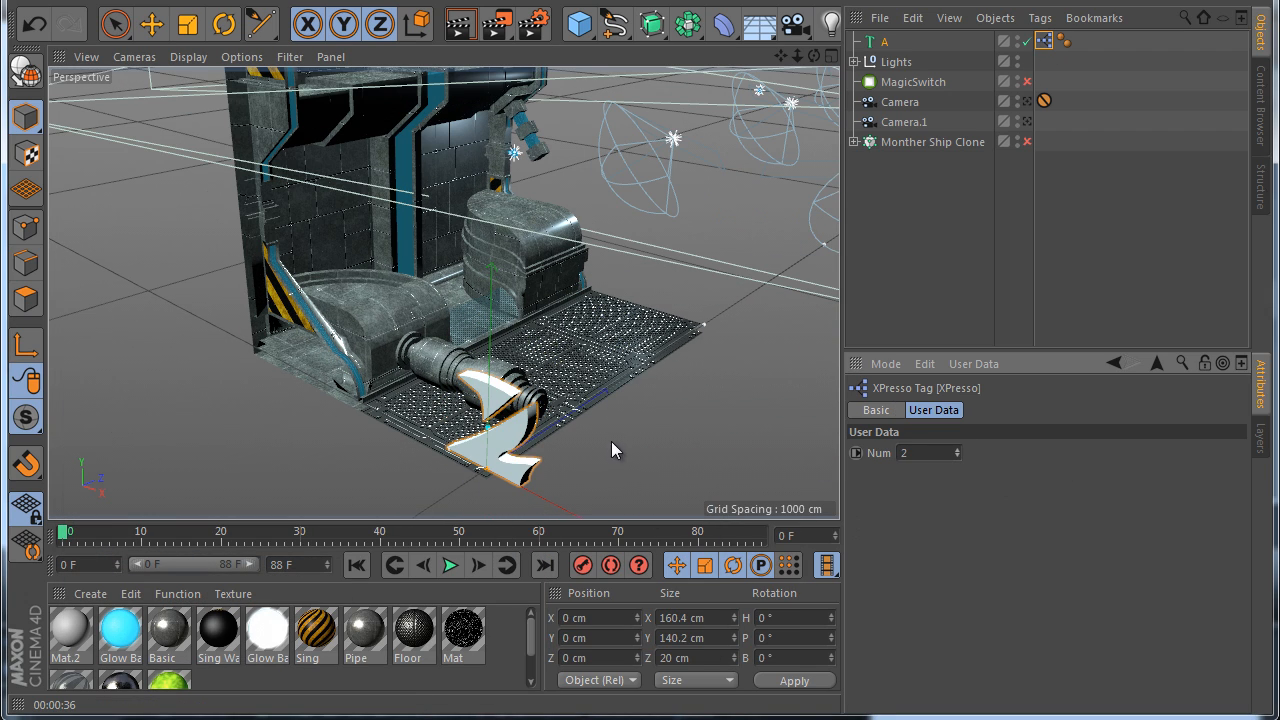
left_click(957, 449)
left_click(957, 449)
left_click(957, 449)
left_click(957, 449)
left_click(957, 449)
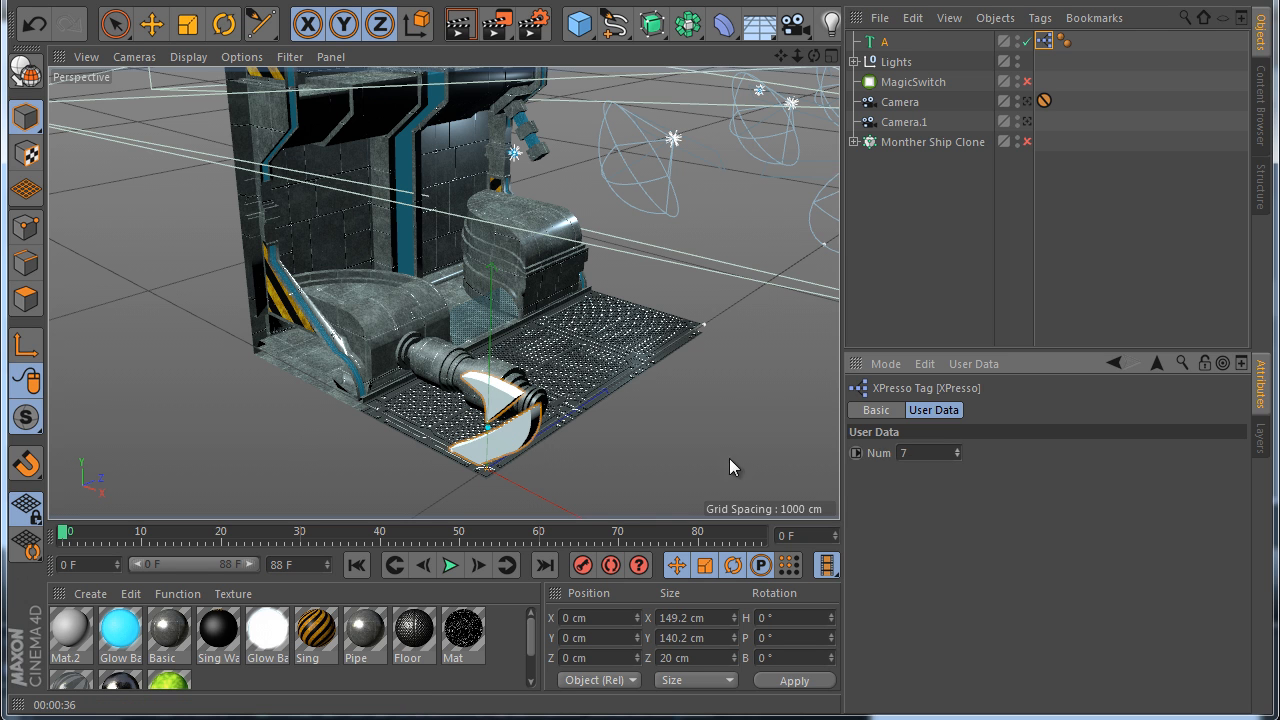
left_click(960, 459)
left_click(953, 457)
left_click_drag(940, 455, 818, 442)
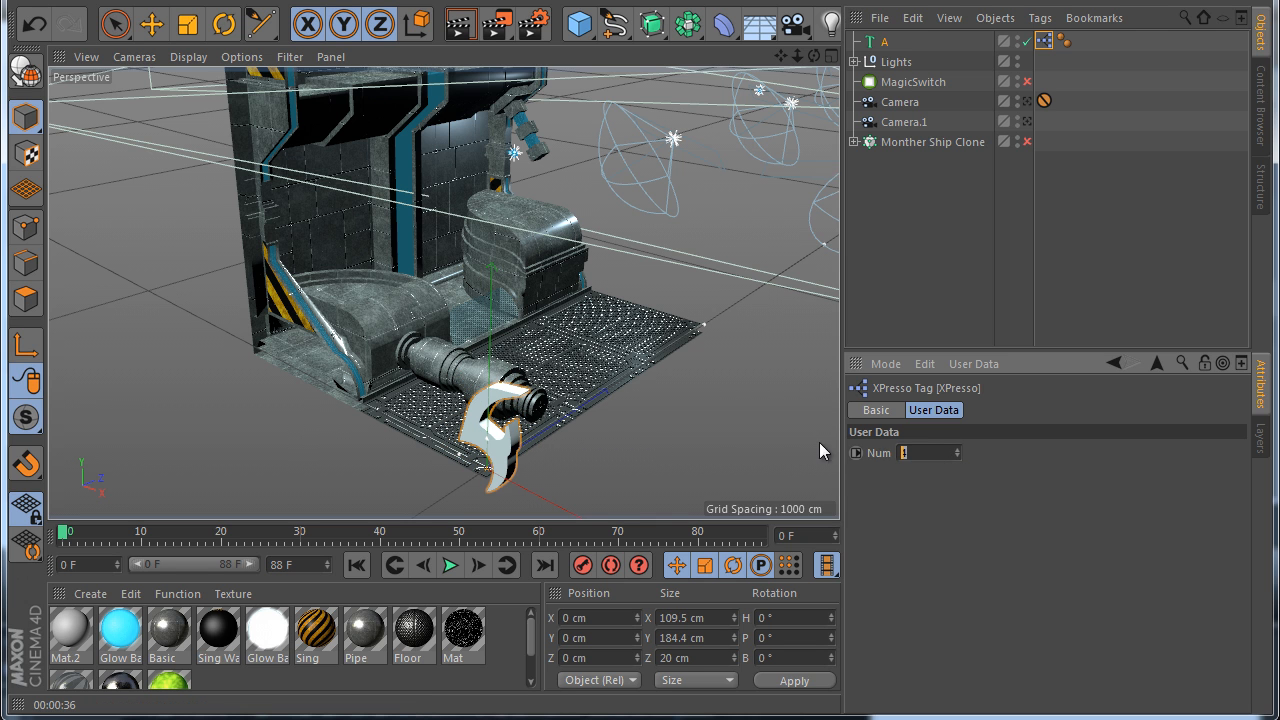
Move the text number up beside the wall ledge, to about X -519 cm and Y 528 cm
scroll(438, 343, "down", 3)
scroll(447, 392, "up", 3)
scroll(470, 438, "down", 3)
left_click_drag(470, 445, 188, 145, "alt")
left_click(151, 24)
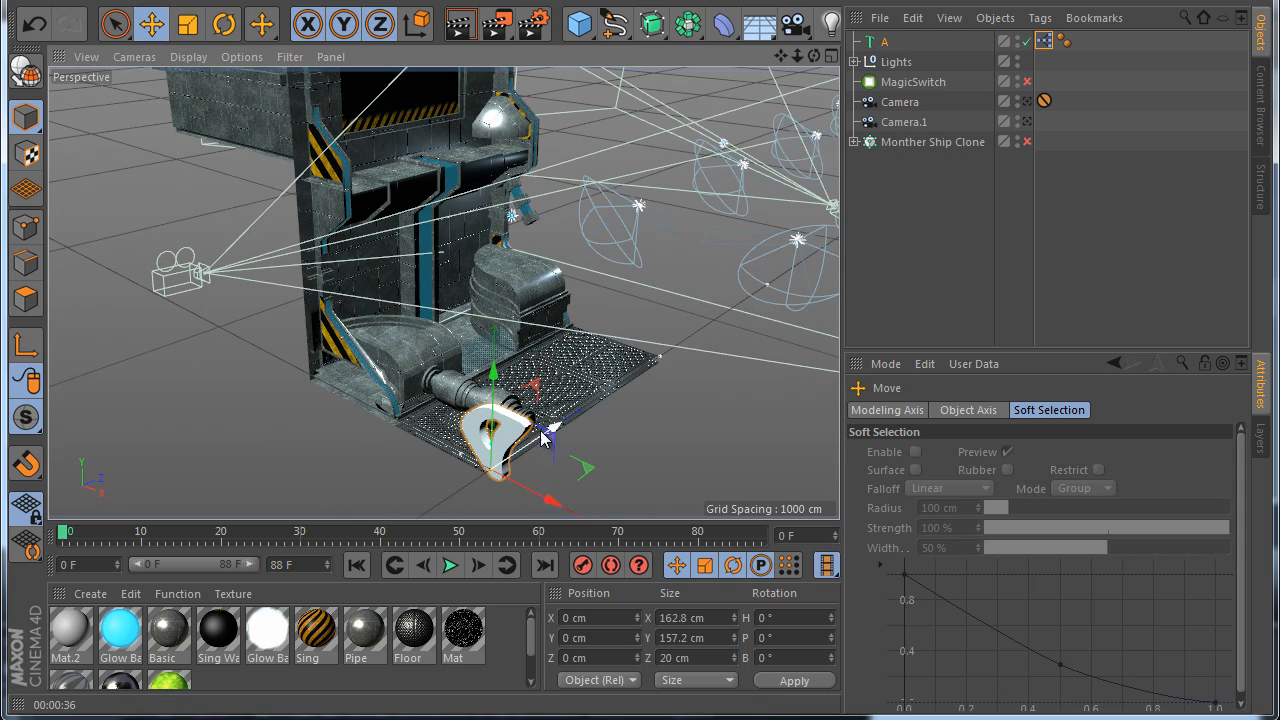
left_click_drag(498, 393, 350, 235)
left_click(35, 24)
left_click_drag(508, 279, 296, 236)
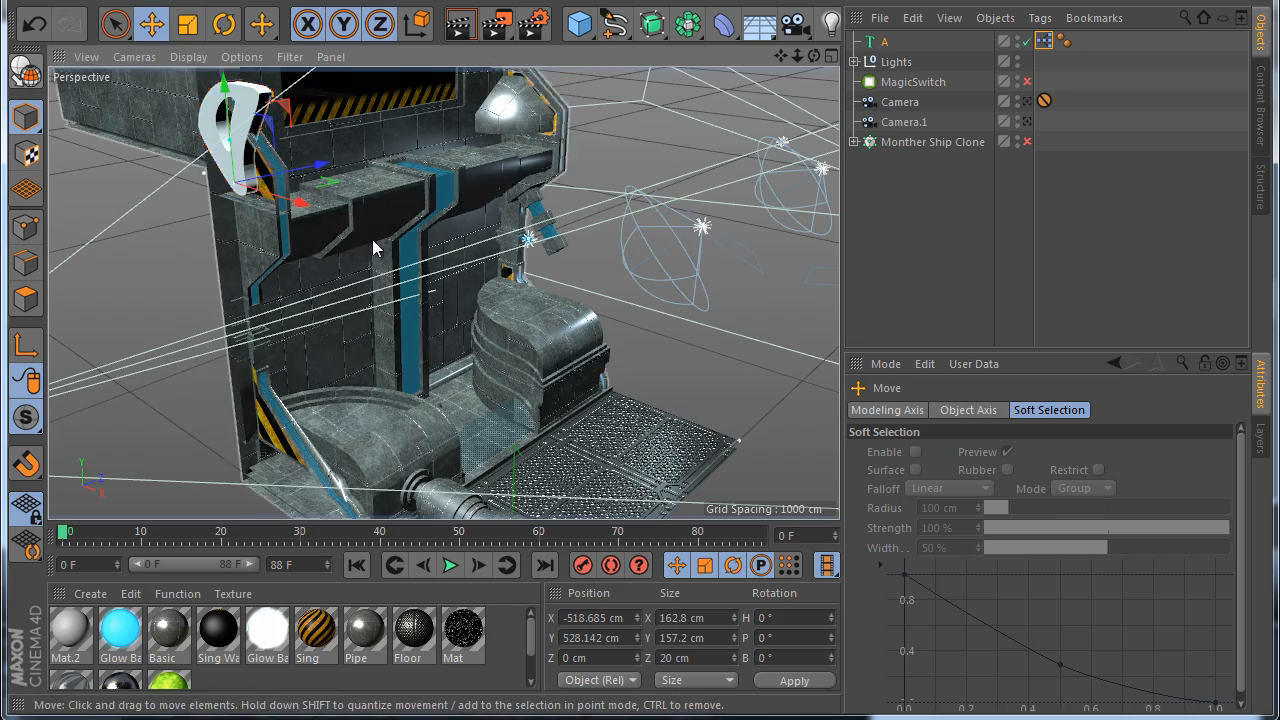
Lower the text number to about Y 472 cm and move it along the ledge to about Z 656 cm
scroll(374, 247, "down", 2)
scroll(292, 186, "up", 1)
left_click_drag(259, 90, 260, 125)
scroll(265, 140, "up", 2)
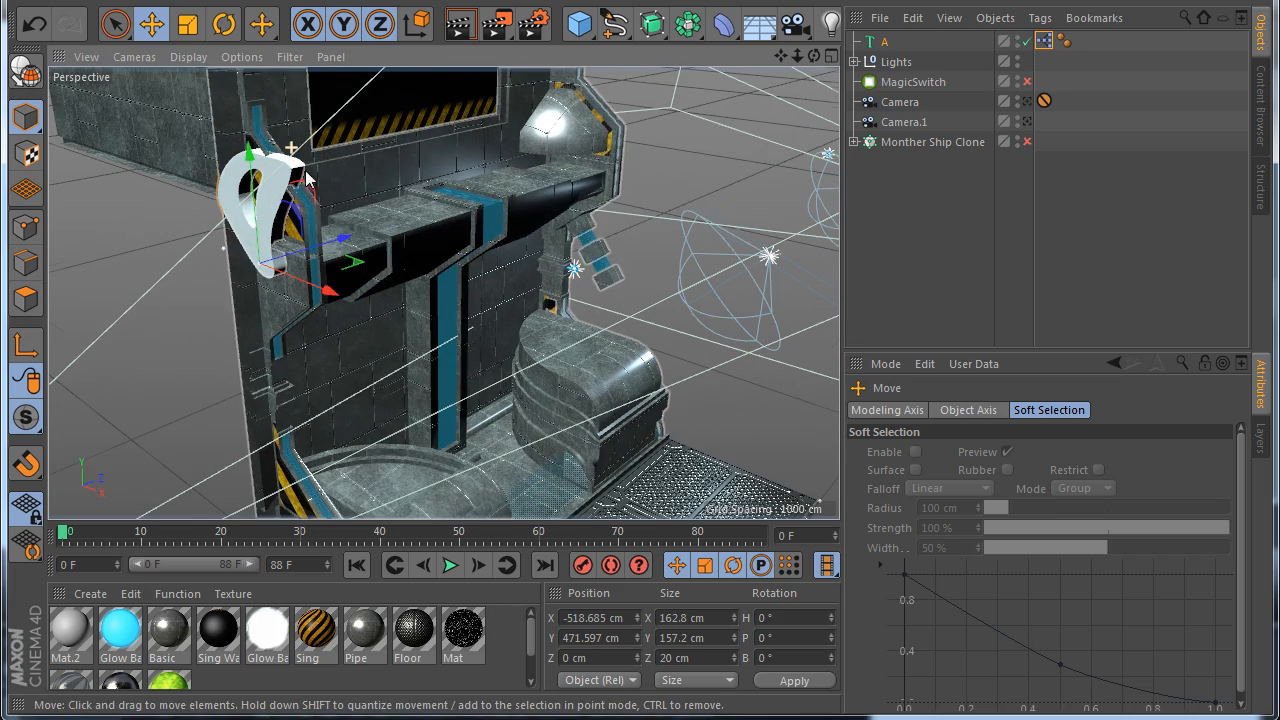
left_click_drag(343, 238, 625, 211)
scroll(620, 118, "up", 5)
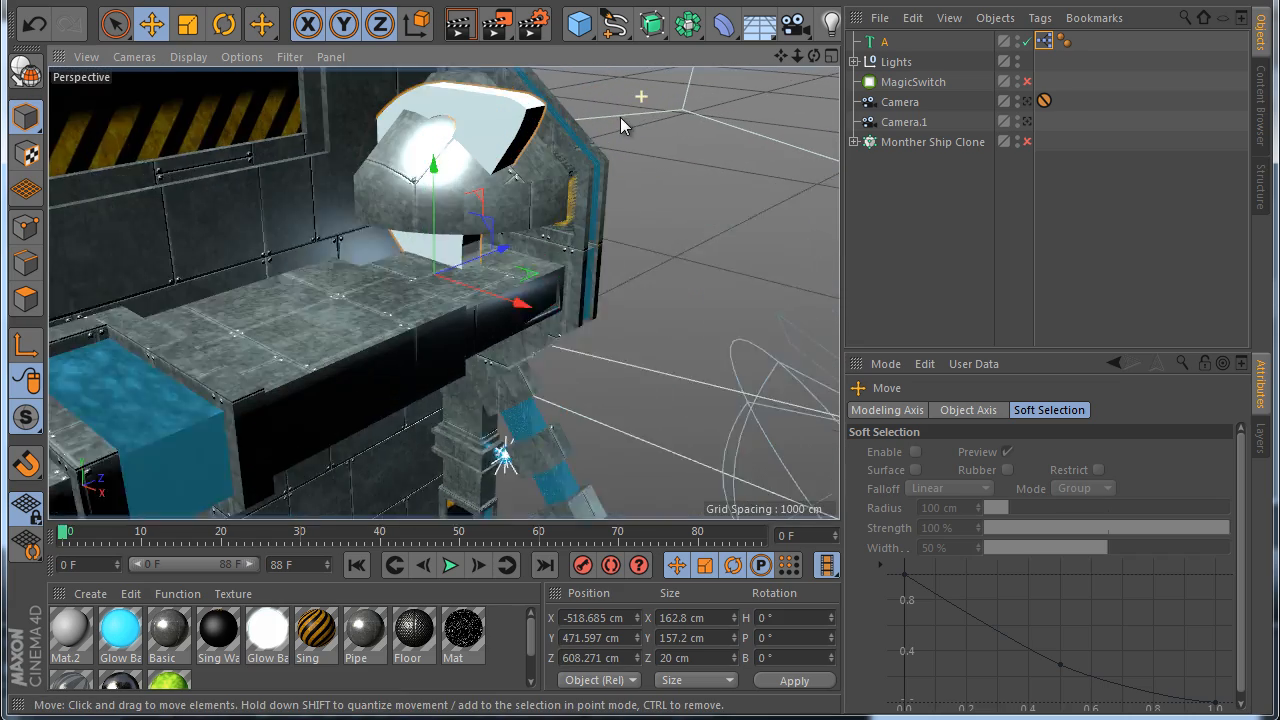
left_click_drag(474, 268, 511, 272)
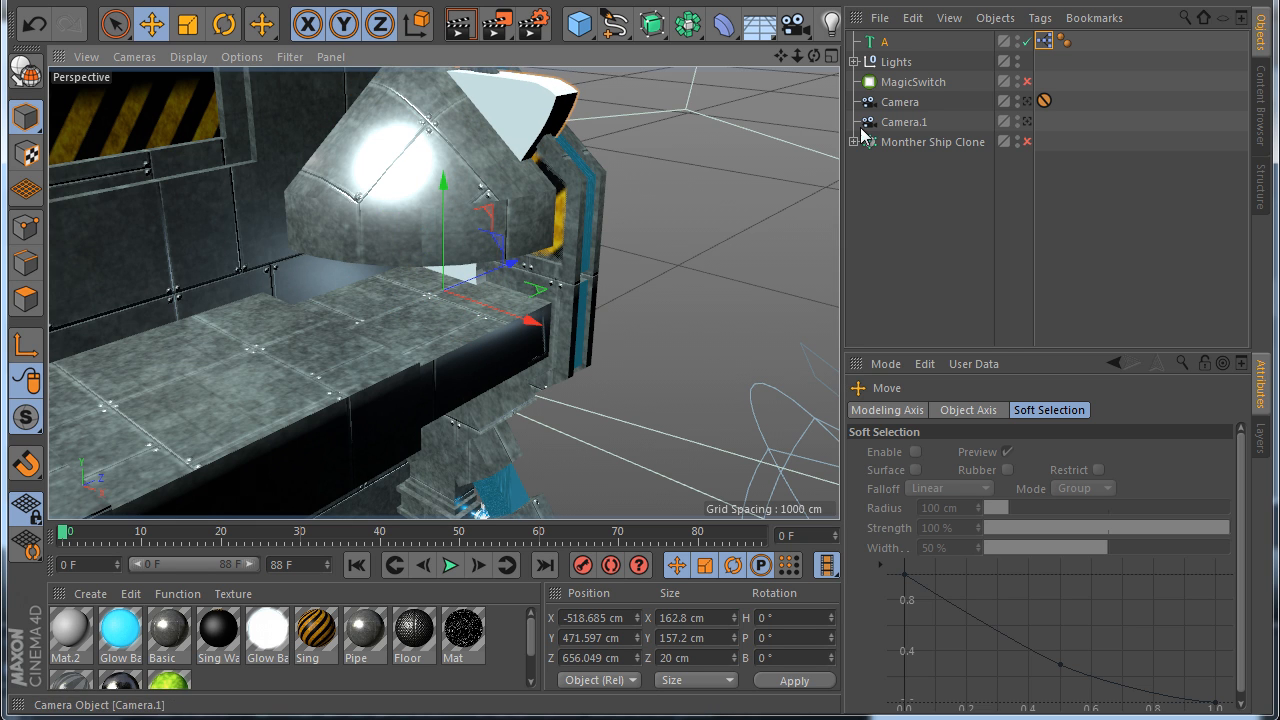
Hide the second Symetry Mother Ship object inside Monther Ship Clone and scale the text number down to about 44 percent
left_click(853, 141)
double_click(1019, 181, "alt")
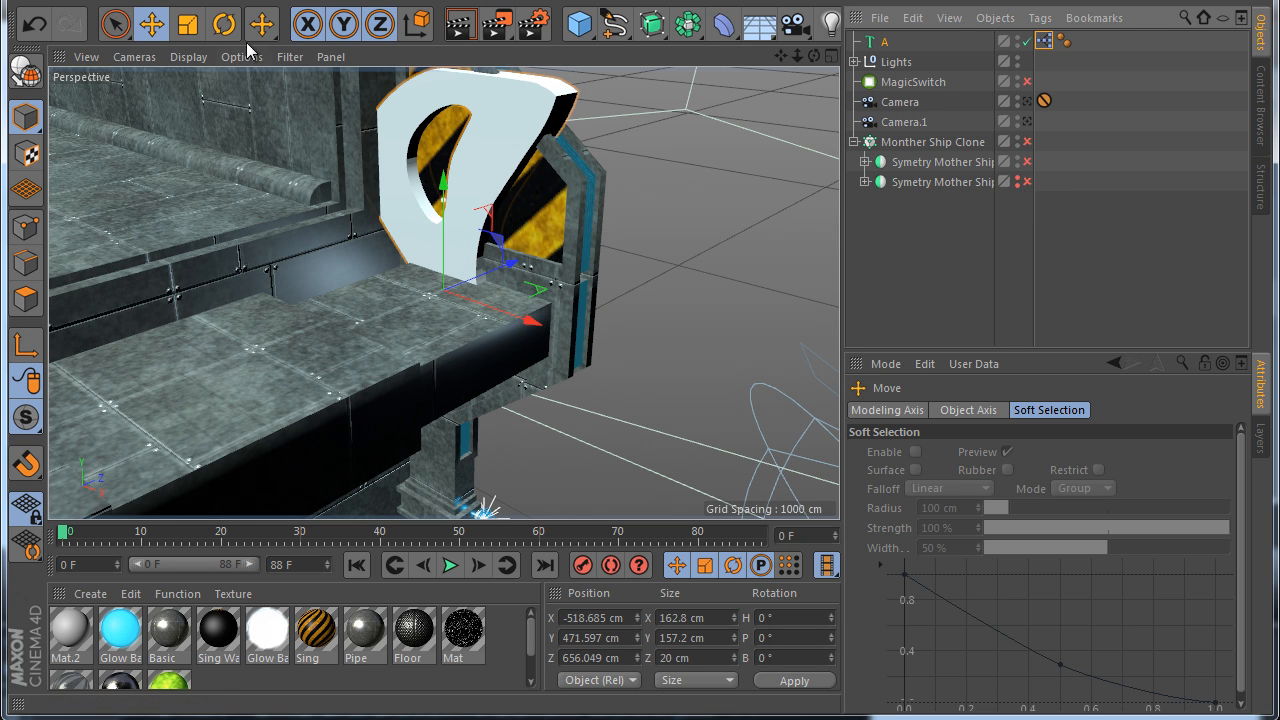
left_click(188, 25)
left_click_drag(506, 203, 157, 286)
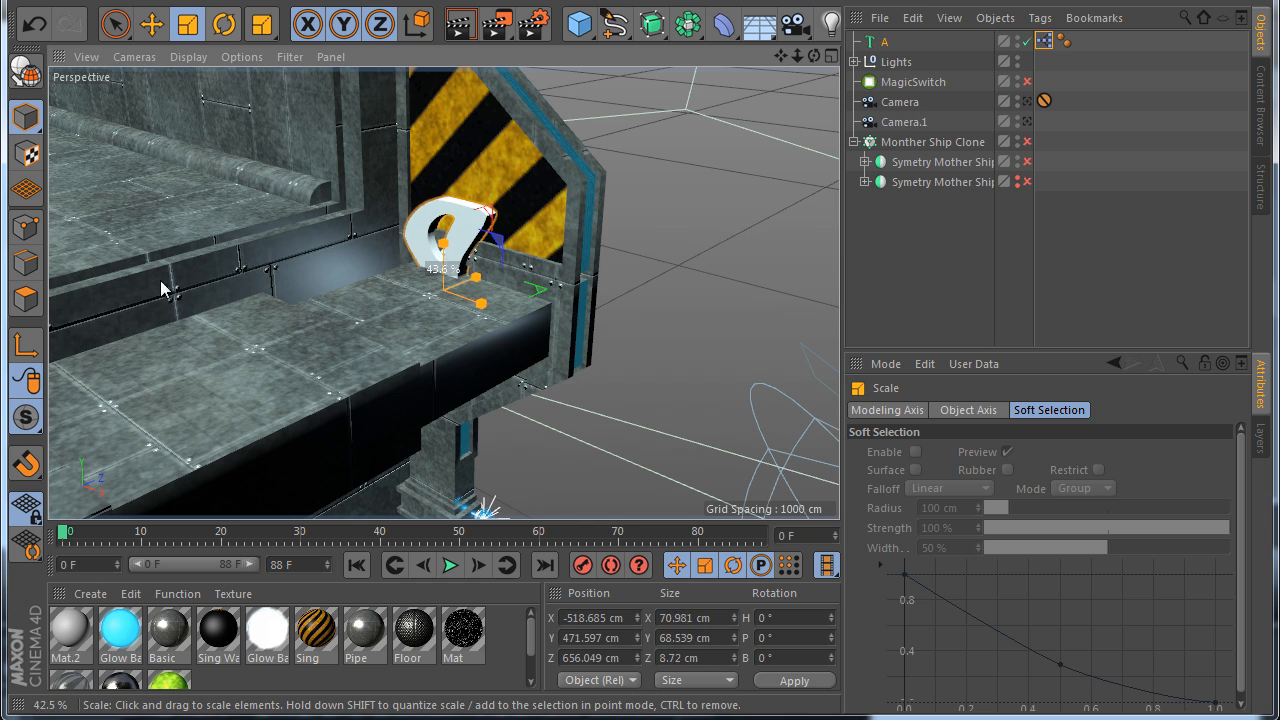
Set the XPresso tag's Num value to 1 and reselect text object A
left_click(1044, 41)
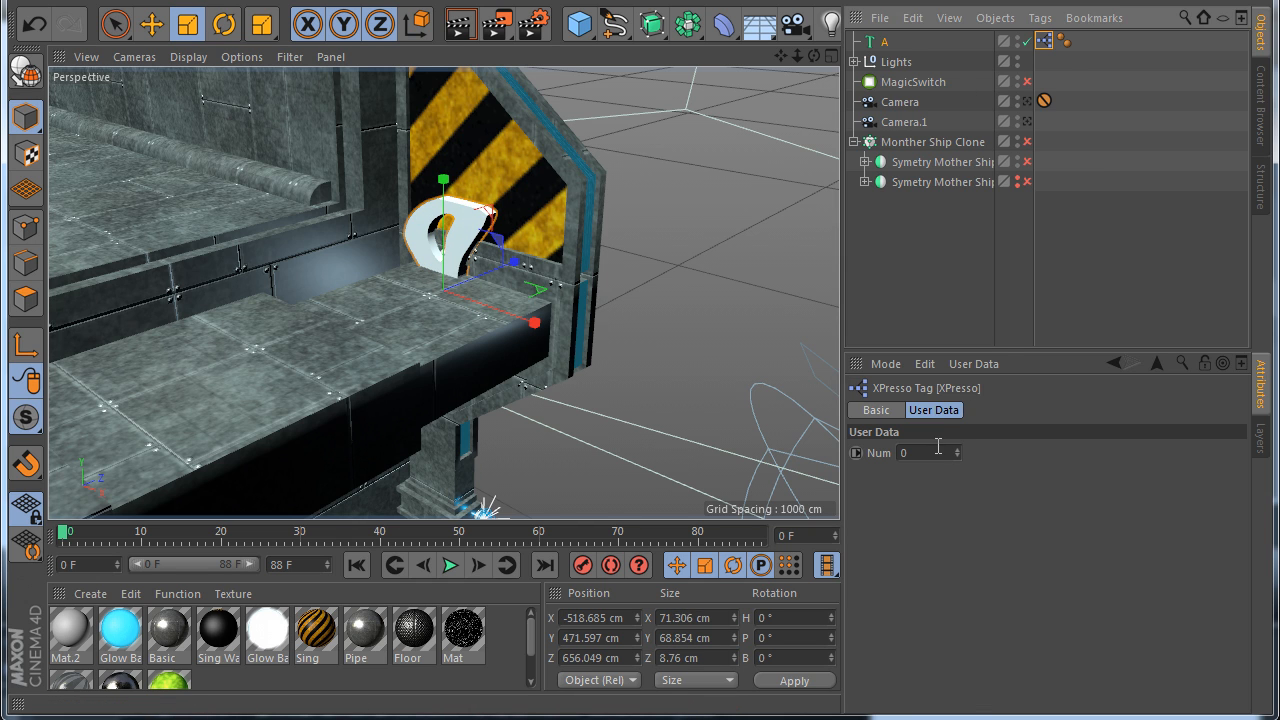
left_click(914, 257)
left_click(884, 42)
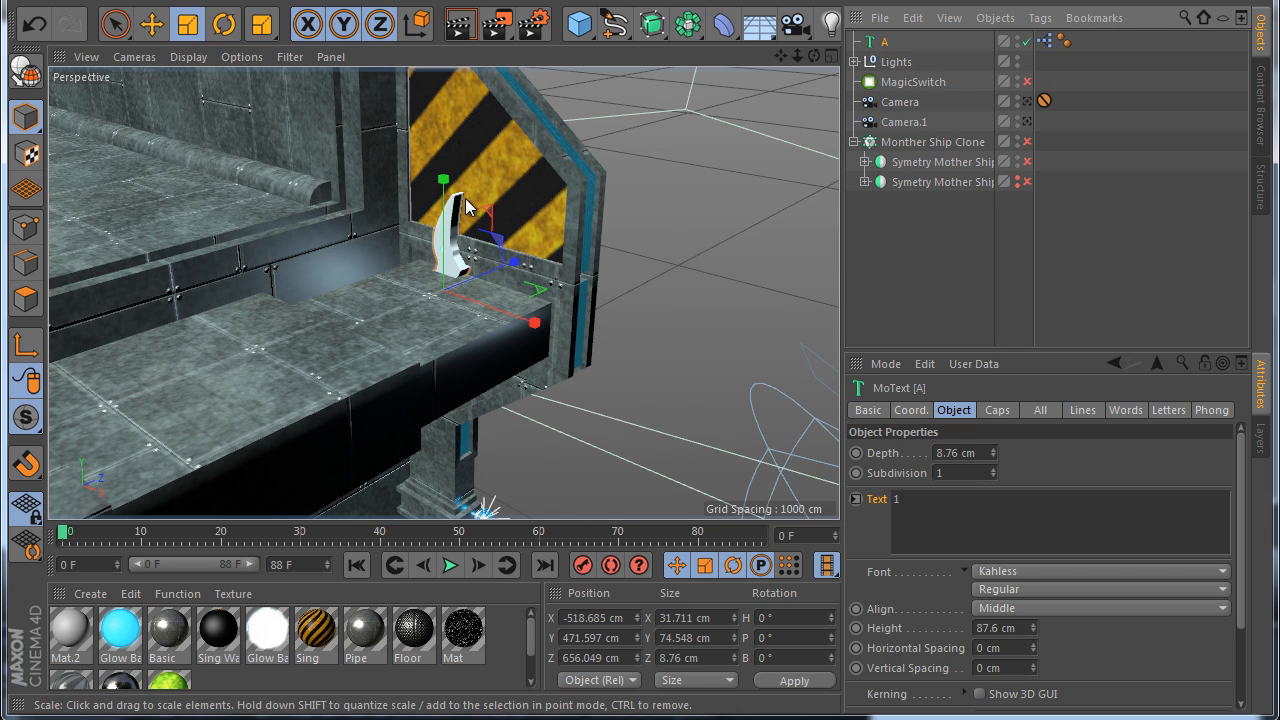
Raise the text number onto the hazard-striped panel, to about Y 530 cm and Z 665 cm
left_click(151, 25)
left_click_drag(442, 187, 442, 108)
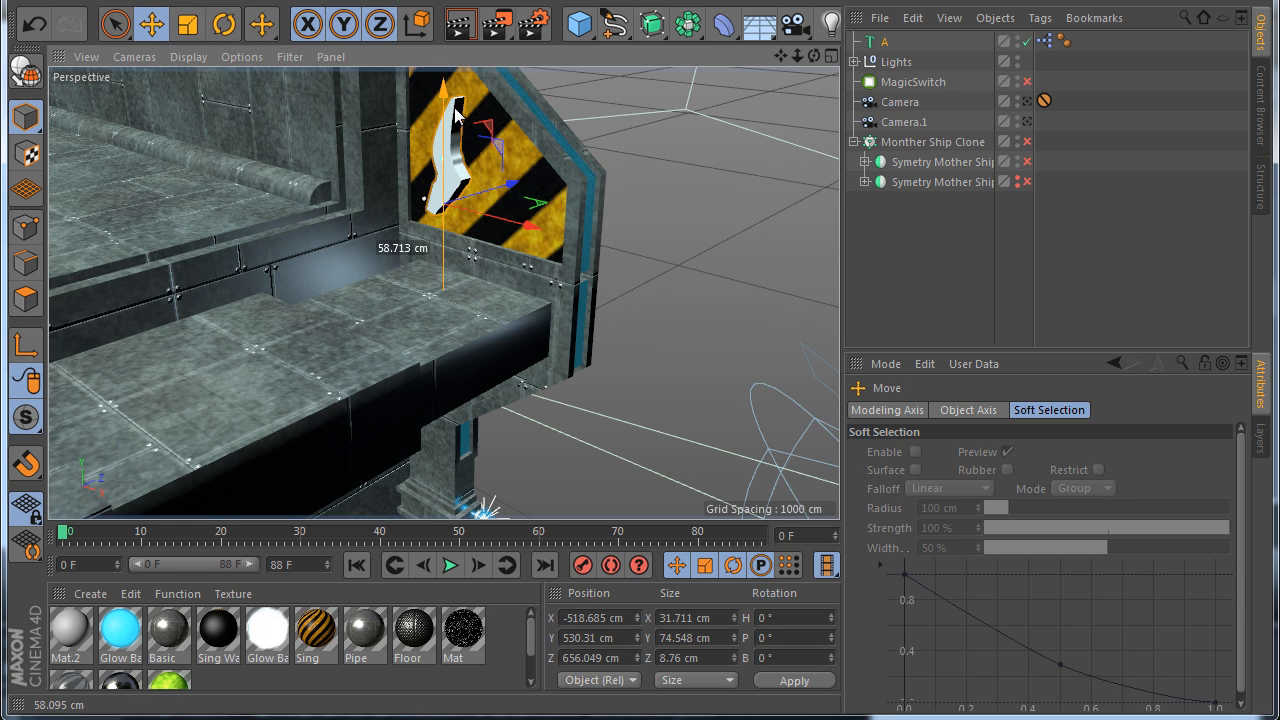
scroll(498, 194, "up", 3)
left_click_drag(498, 194, 511, 192)
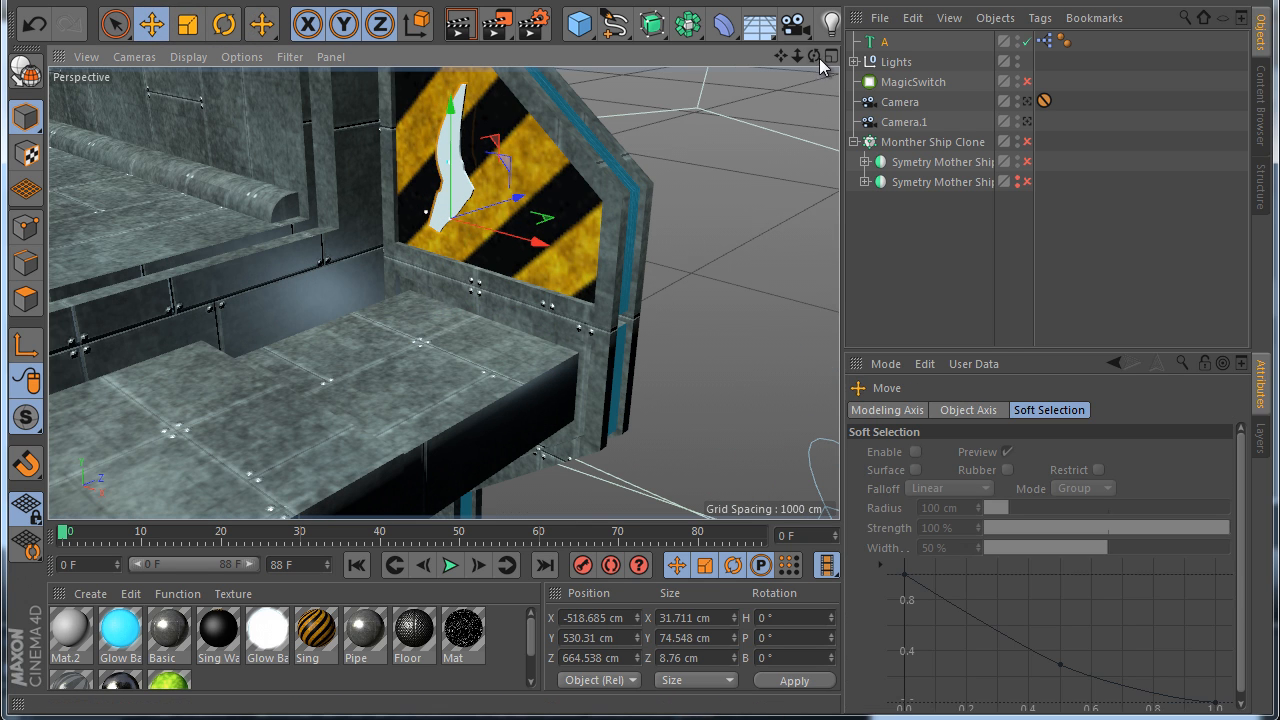
Center the text number across the hazard-striped panel at about X -501 cm and fine-tune its depth and height against the panel
left_click_drag(815, 56, 639, 411)
left_click_drag(560, 220, 595, 220)
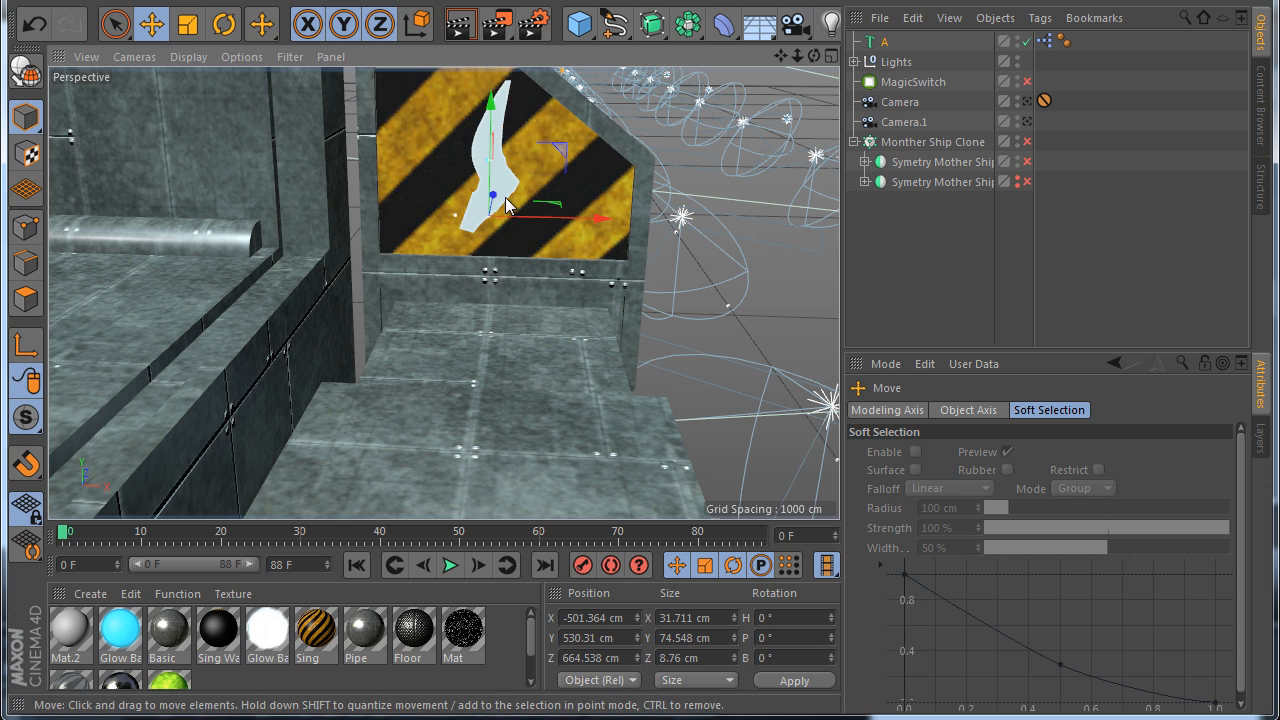
left_click_drag(501, 197, 500, 214)
left_click_drag(815, 56, 641, 411)
left_click_drag(527, 209, 550, 245)
left_click_drag(488, 165, 488, 168)
scroll(527, 259, "down", 6)
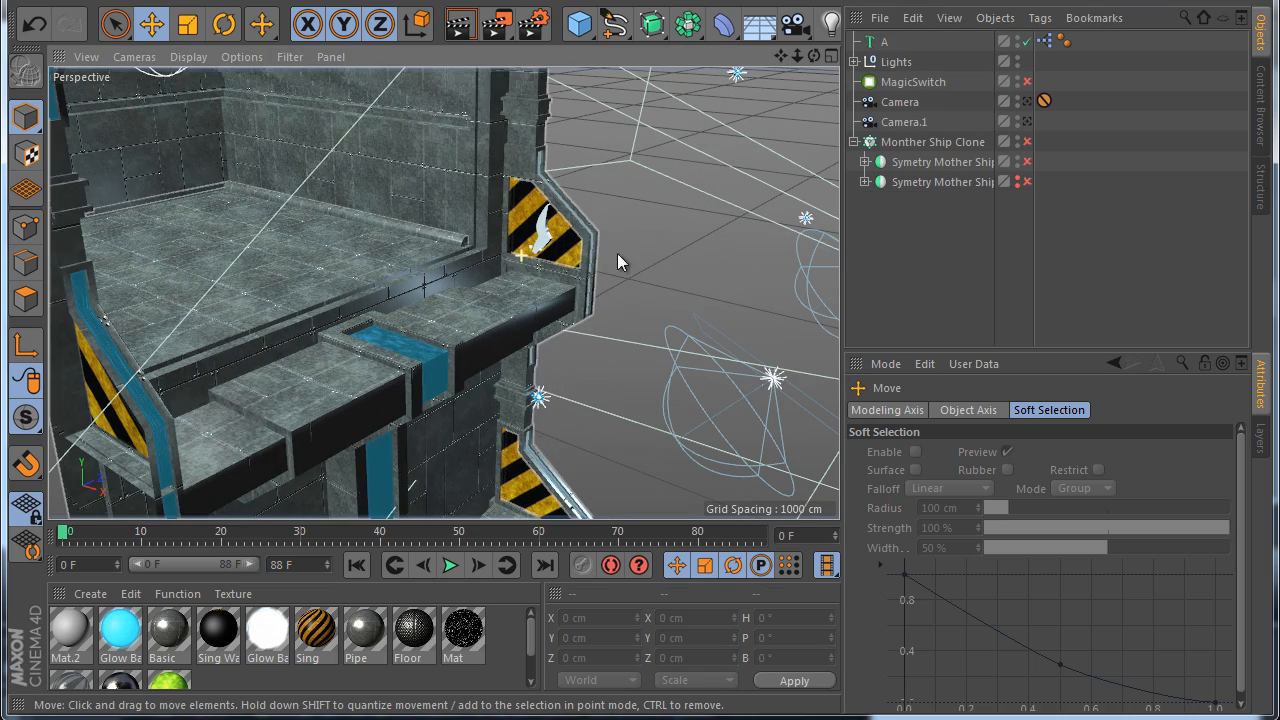
Duplicate the text number A and rename the copy B
left_click(880, 45)
key("ctrl+c")
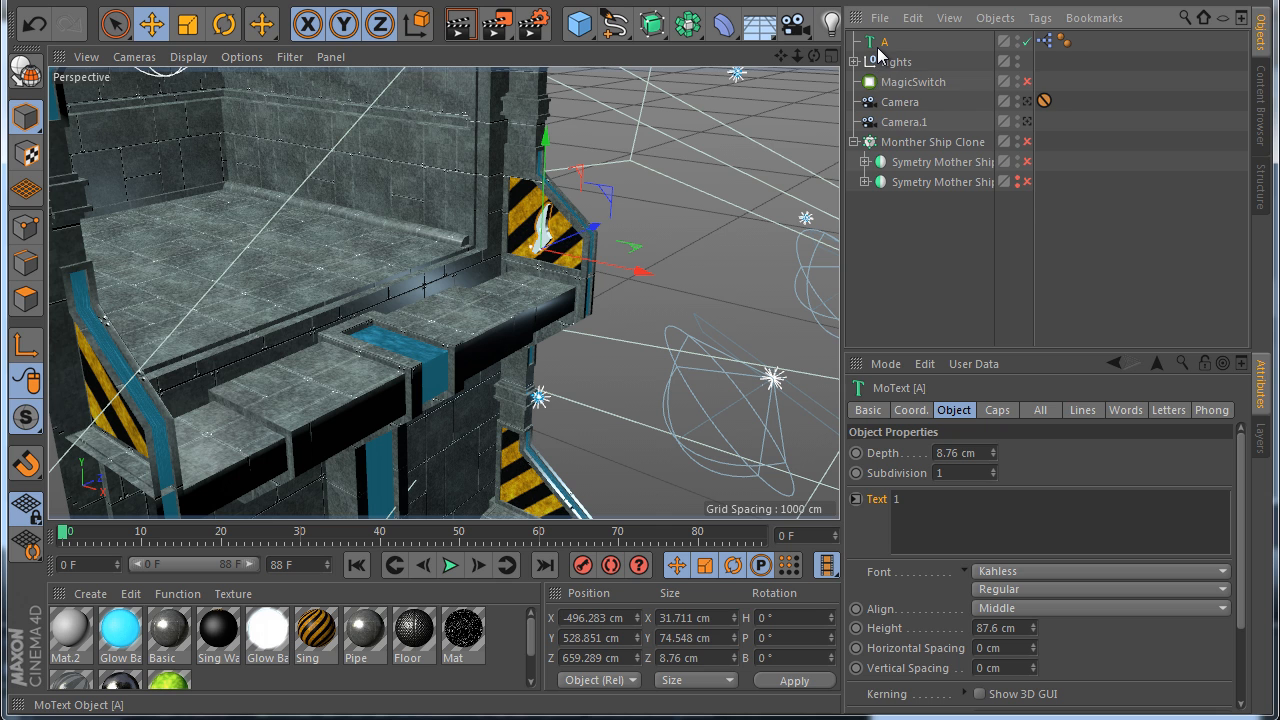
key("ctrl+v")
double_click(892, 42)
type("B")
key("Return")
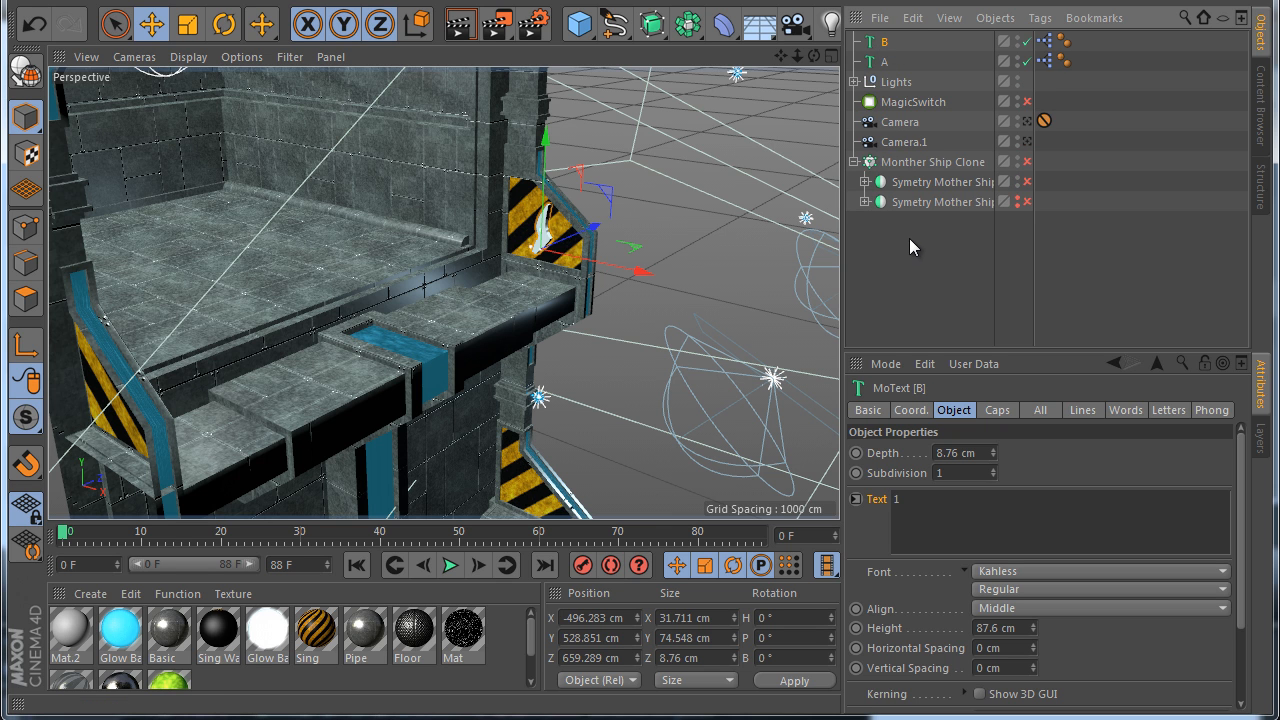
Set the Num value of text B's XPresso tag to 8
left_click(1043, 61)
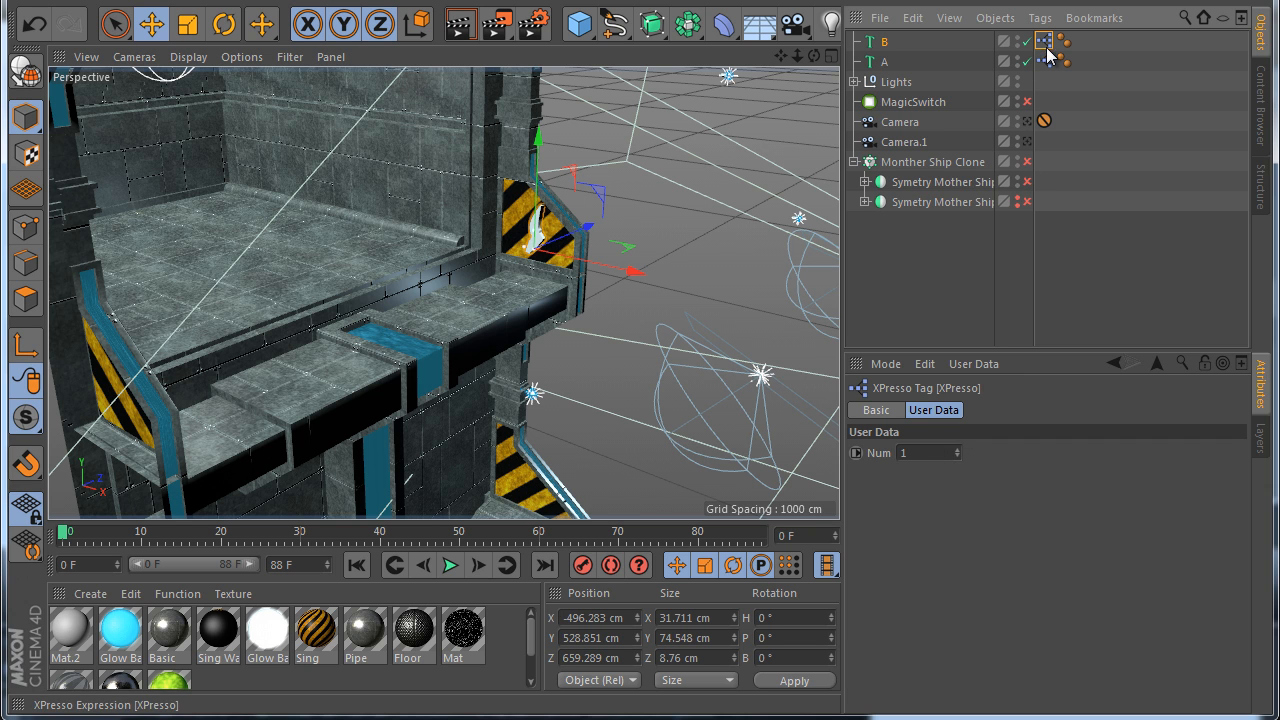
double_click(912, 453)
type("8")
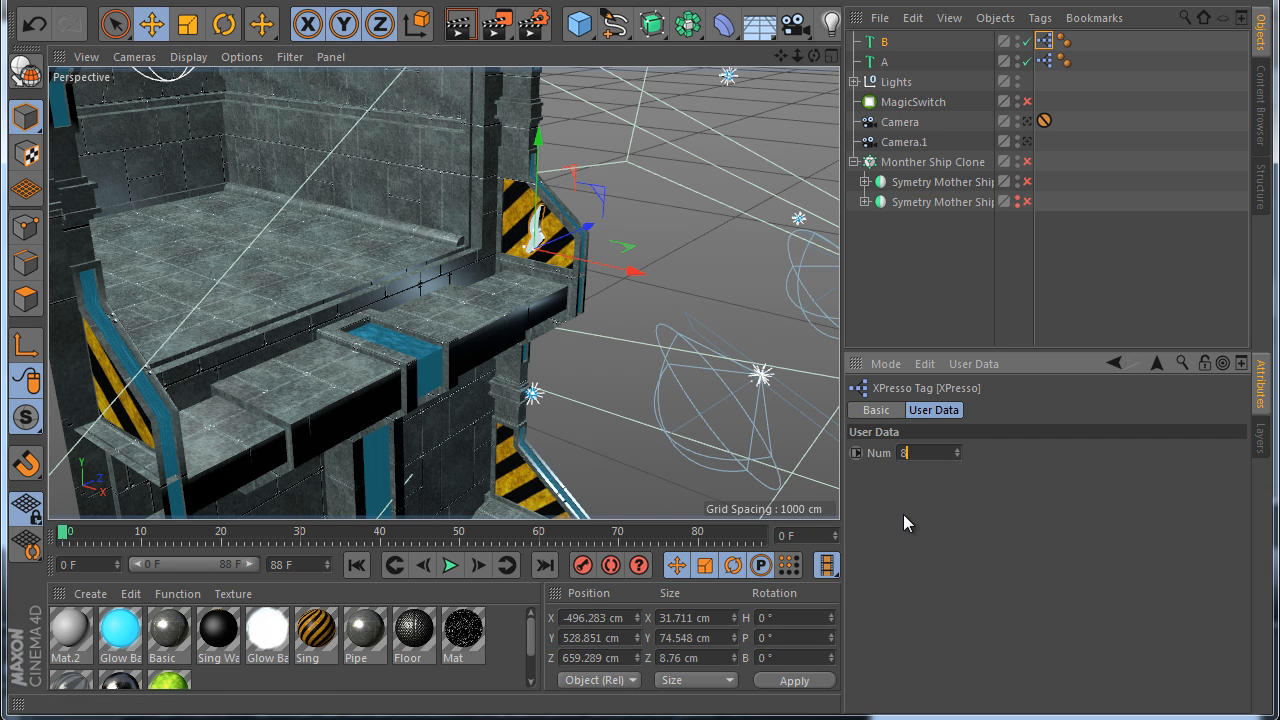
key("Return")
scroll(577, 289, "up", 4)
scroll(537, 273, "down", 1)
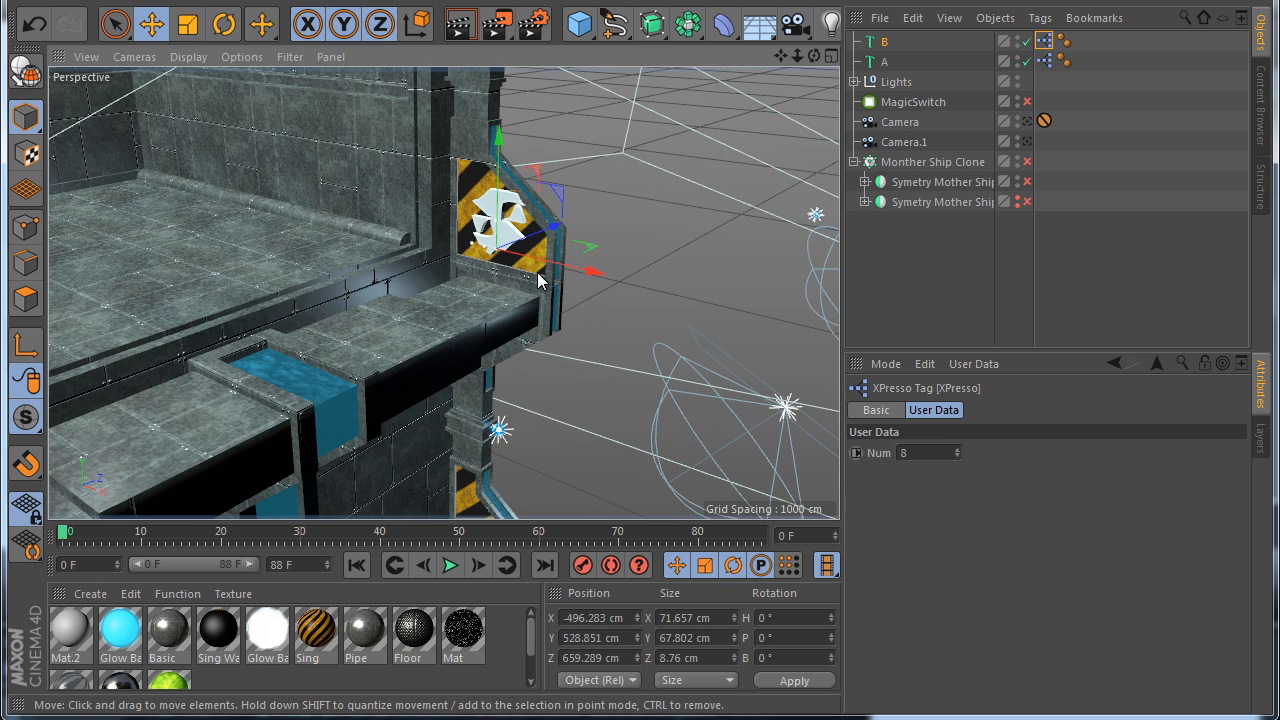
Add a MoGraph Cloner and make the text objects A and B its children
left_click(630, 5)
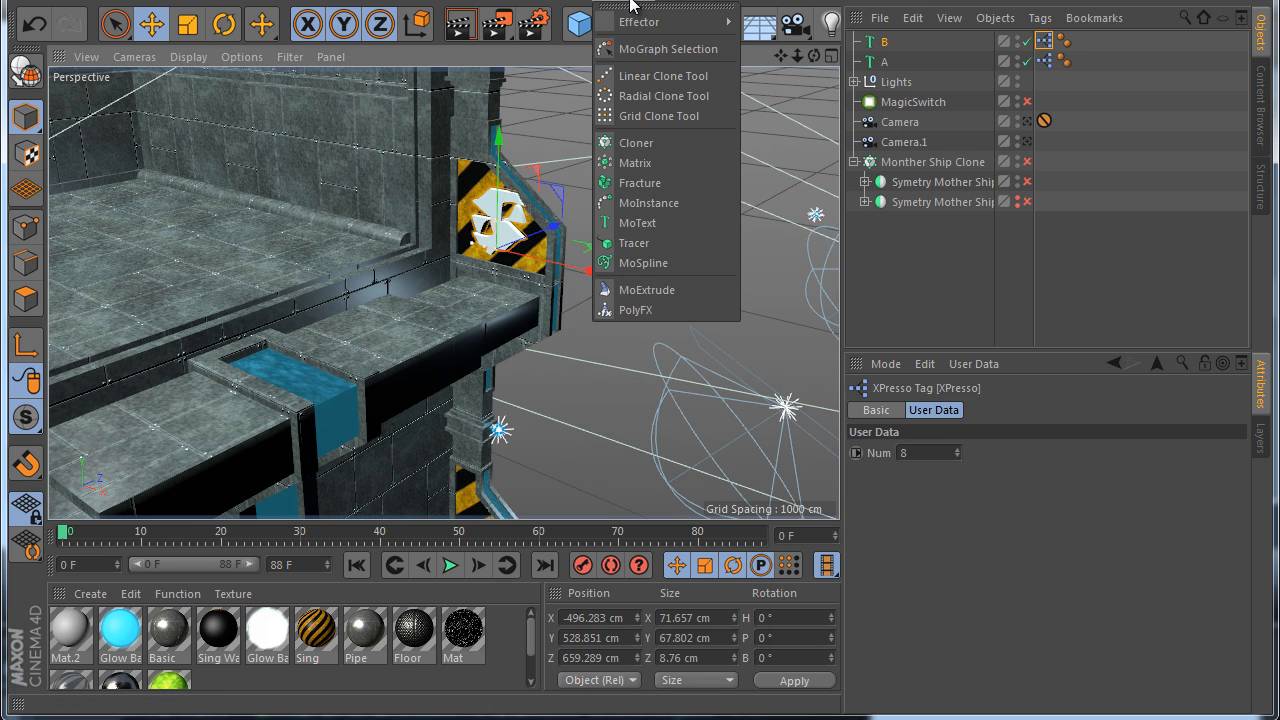
left_click(640, 143)
left_click(876, 87)
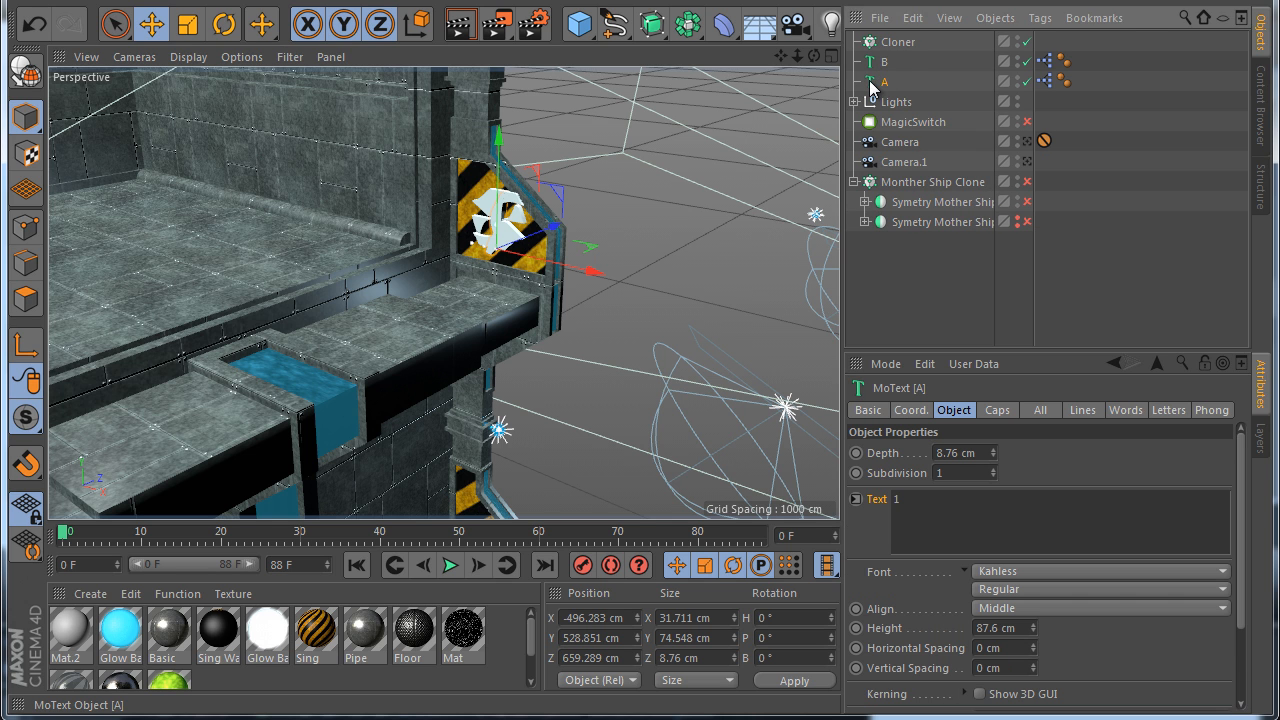
left_click_drag(884, 46, 890, 73)
left_click(900, 286)
scroll(345, 204, "down", 5)
scroll(332, 214, "down", 3)
scroll(368, 235, "up", 3)
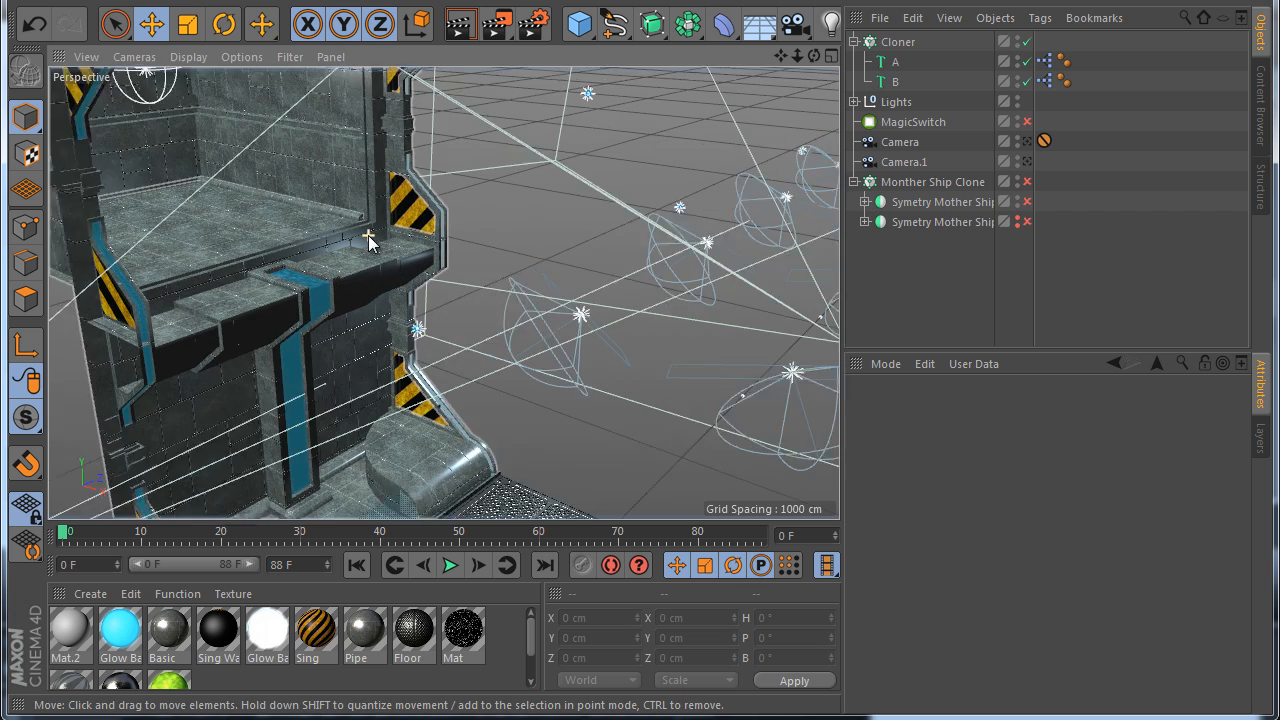
Give the number Cloner a count of 8 and set its Clones option to Blend
scroll(368, 235, "up", 2)
left_click(898, 42)
left_click_drag(975, 541, 975, 538)
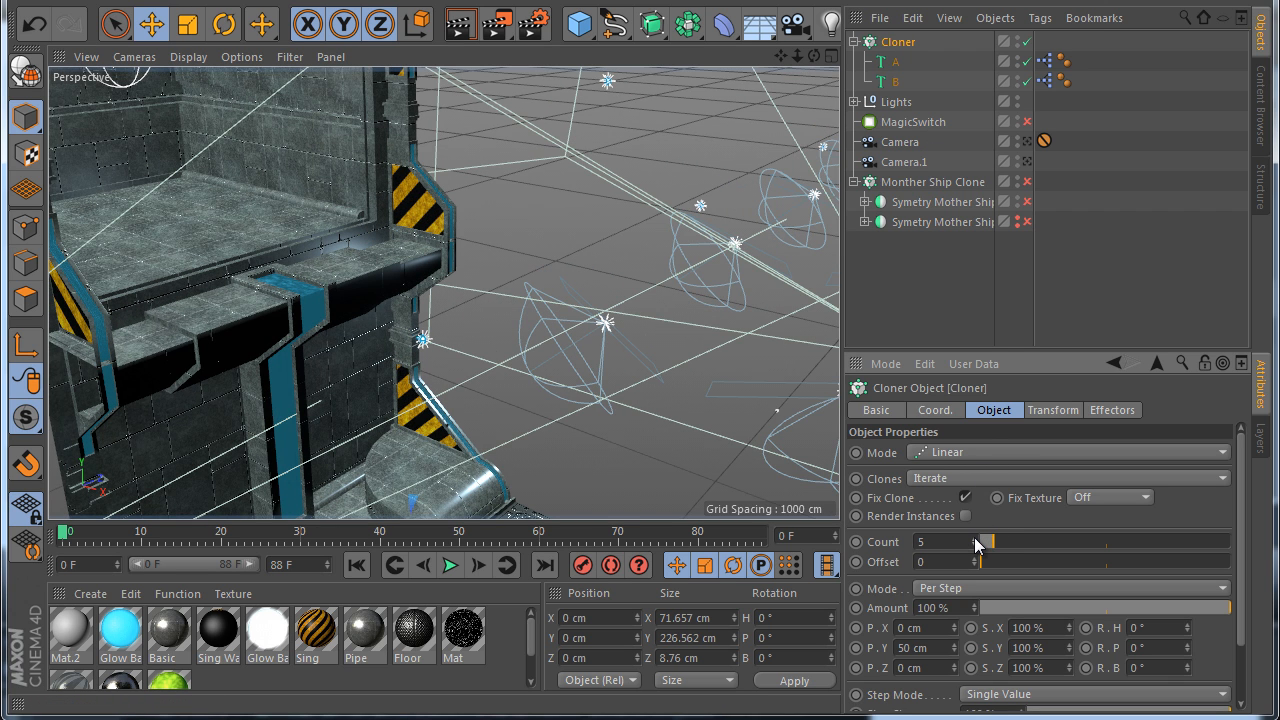
left_click(955, 453)
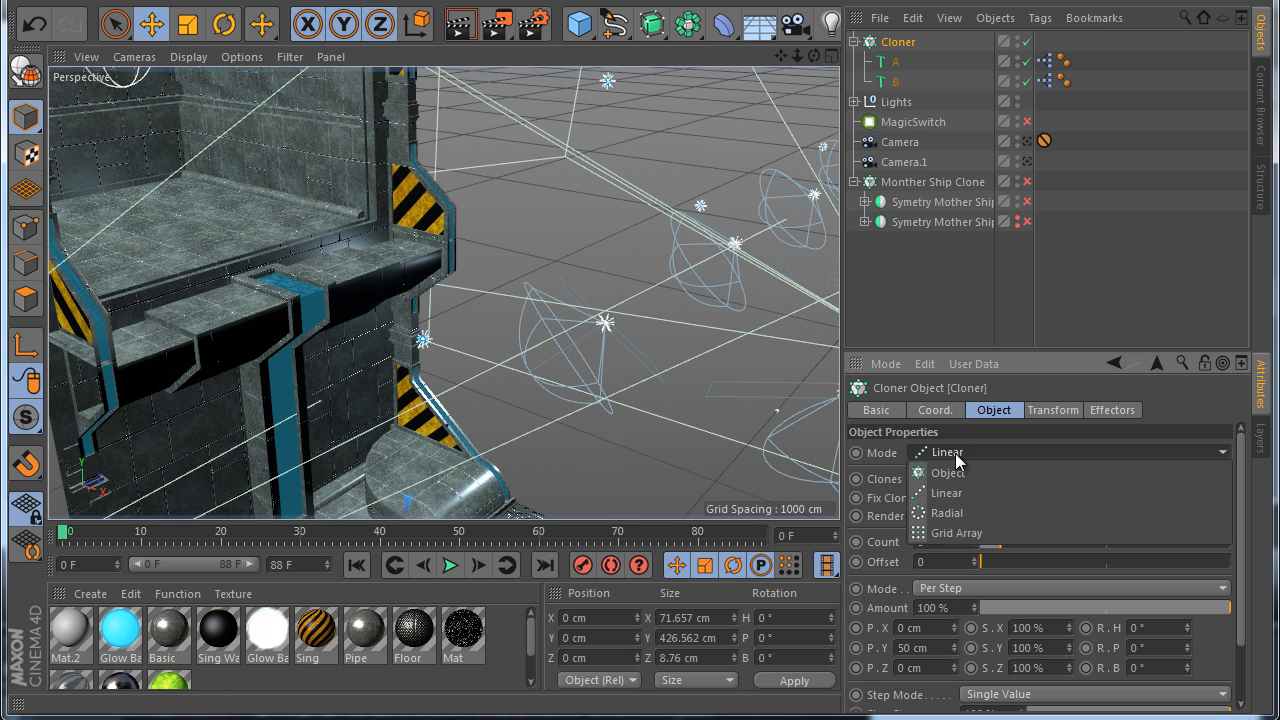
left_click(954, 510)
left_click(915, 484)
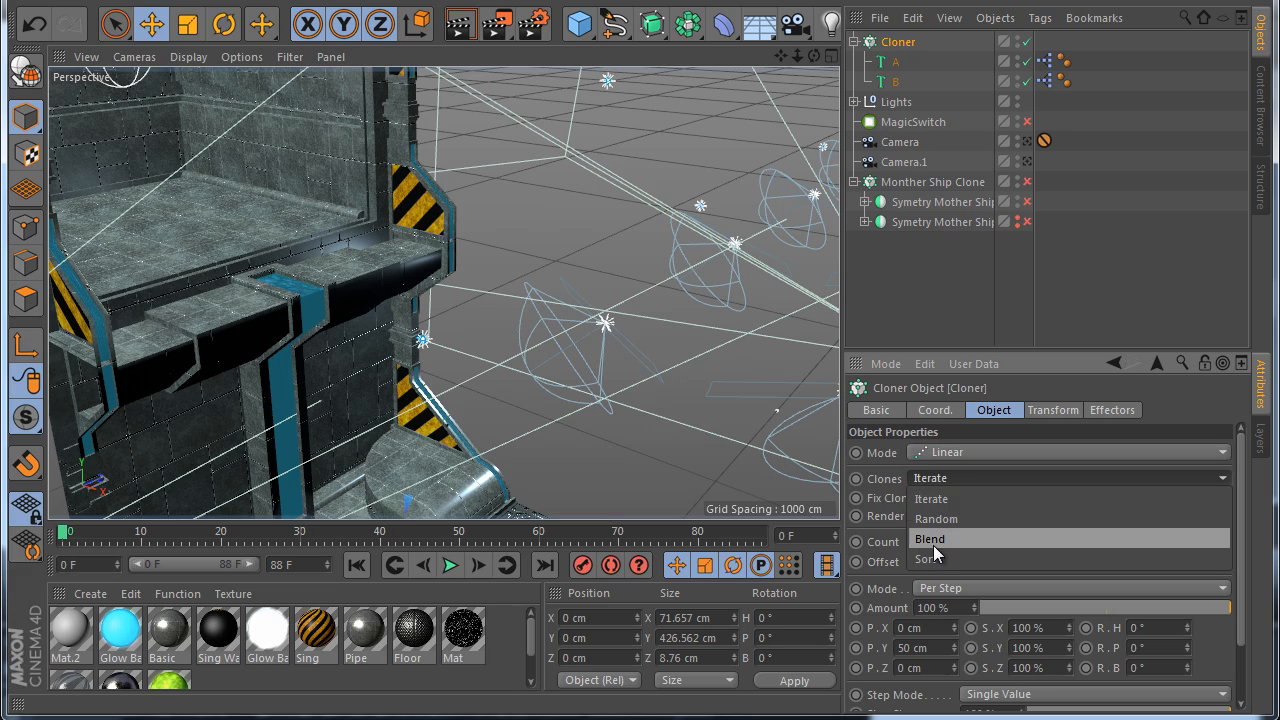
left_click(934, 542)
left_click(863, 299)
scroll(501, 261, "down", 1)
scroll(501, 261, "down", 4)
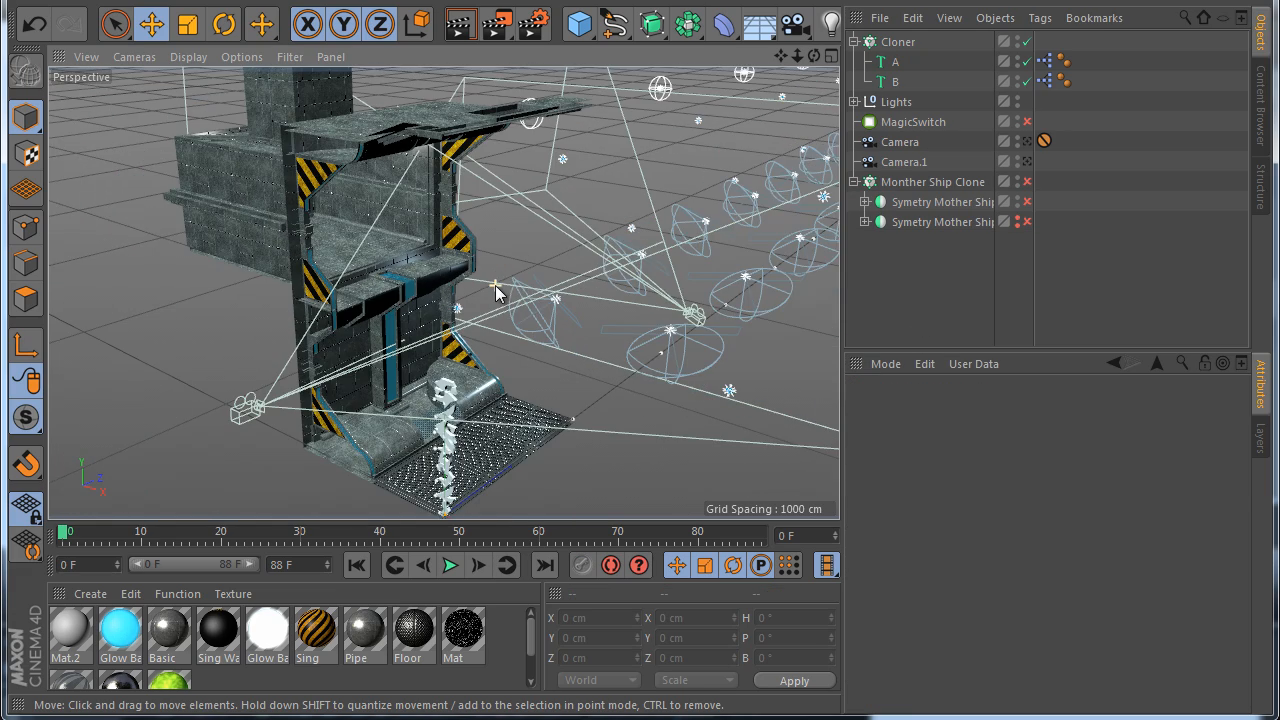
Set the number Cloner's per-step Y offset to 0 cm
scroll(436, 493, "up", 5)
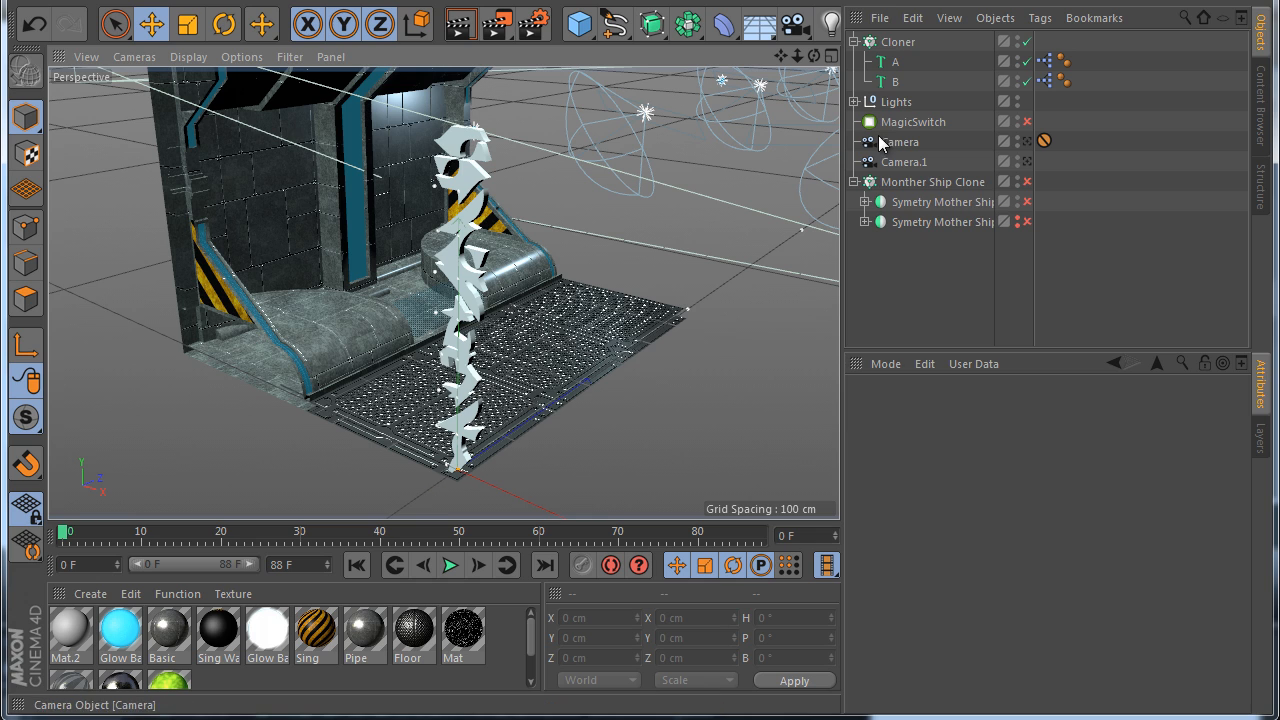
left_click(888, 46)
double_click(922, 647)
type("0")
key("Return")
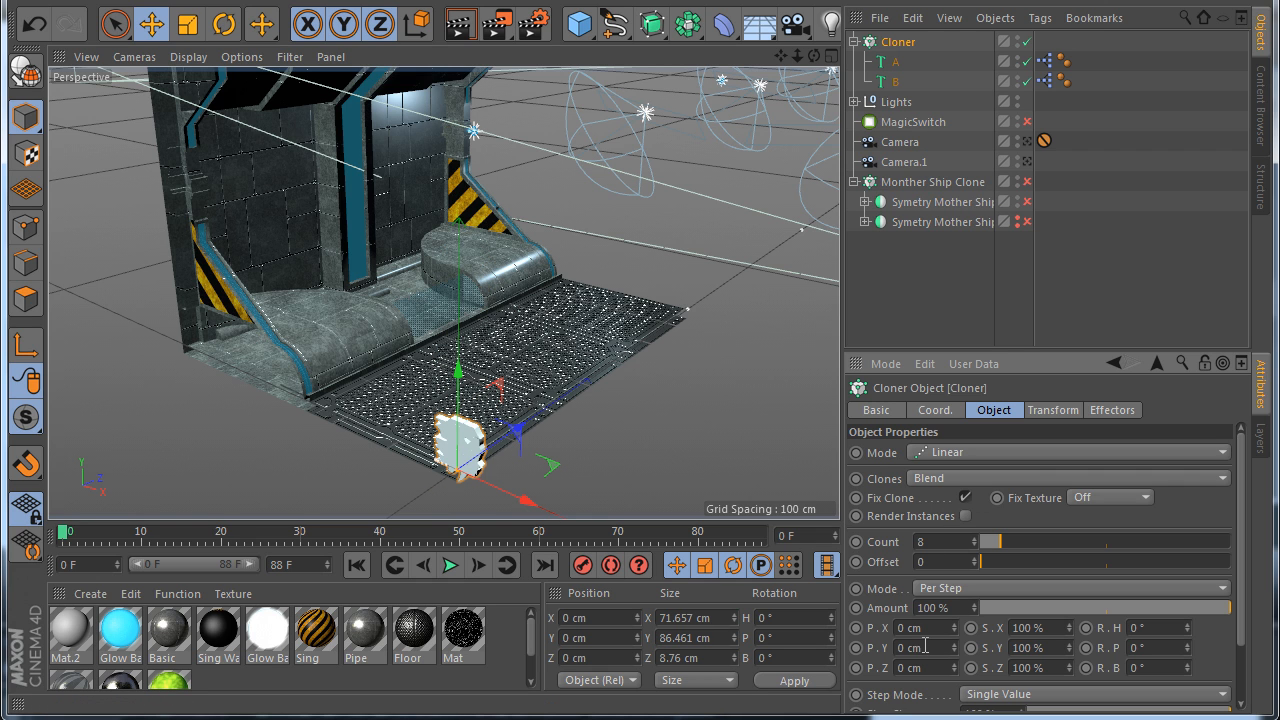
Set the number Cloner's per-step Z offset to twice the 687.542 cm Z step of Monther Ship Clone
left_click(928, 182)
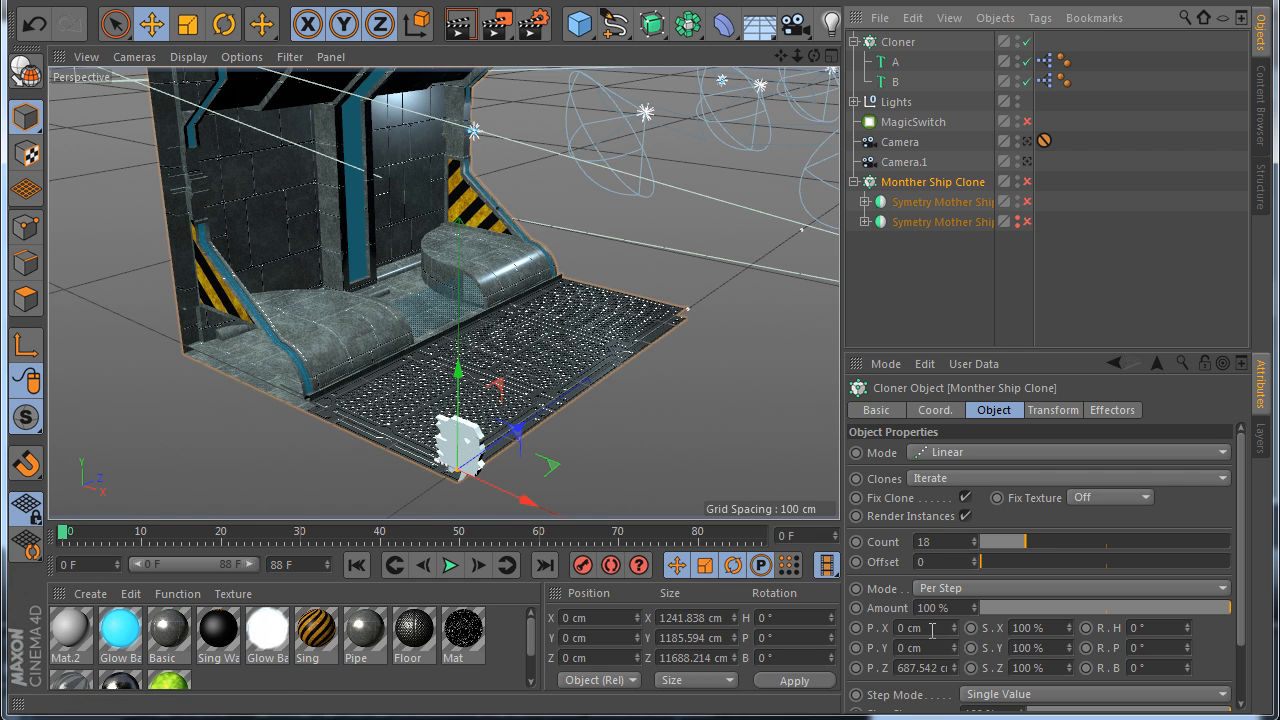
double_click(919, 667)
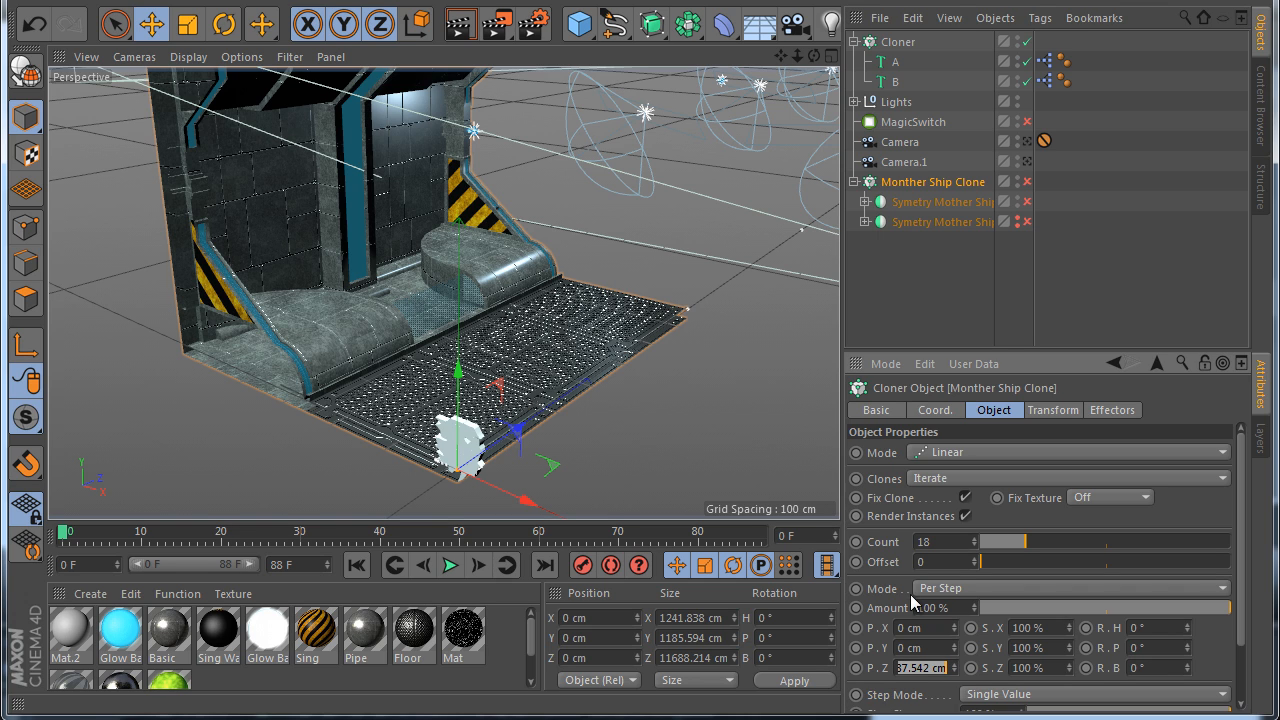
left_click(898, 42)
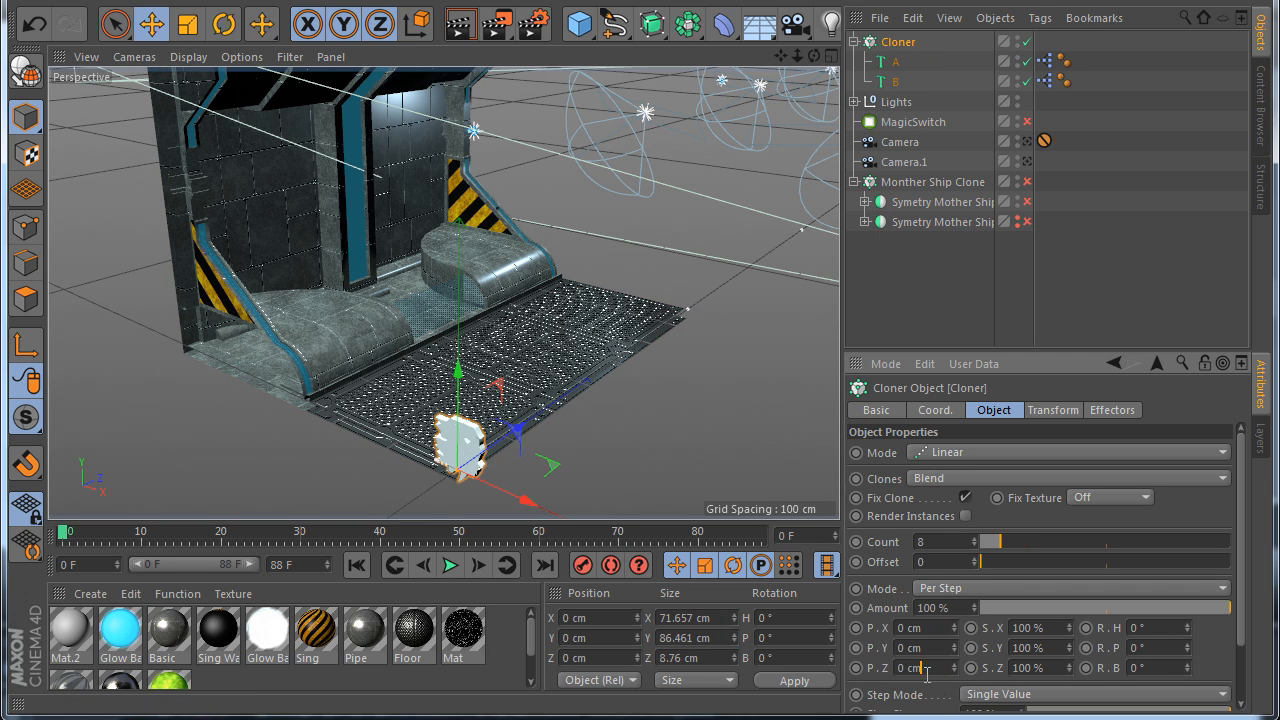
type("2")
key("Return")
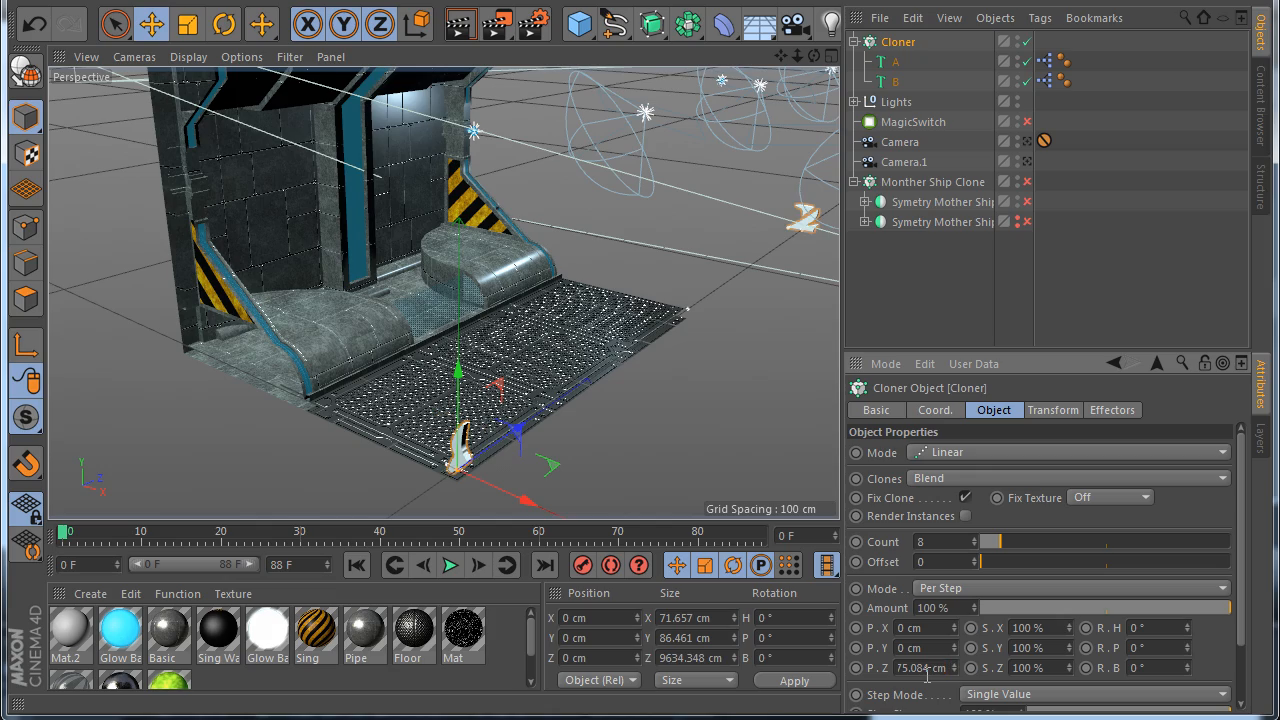
scroll(313, 484, "down", 3)
scroll(450, 412, "down", 4)
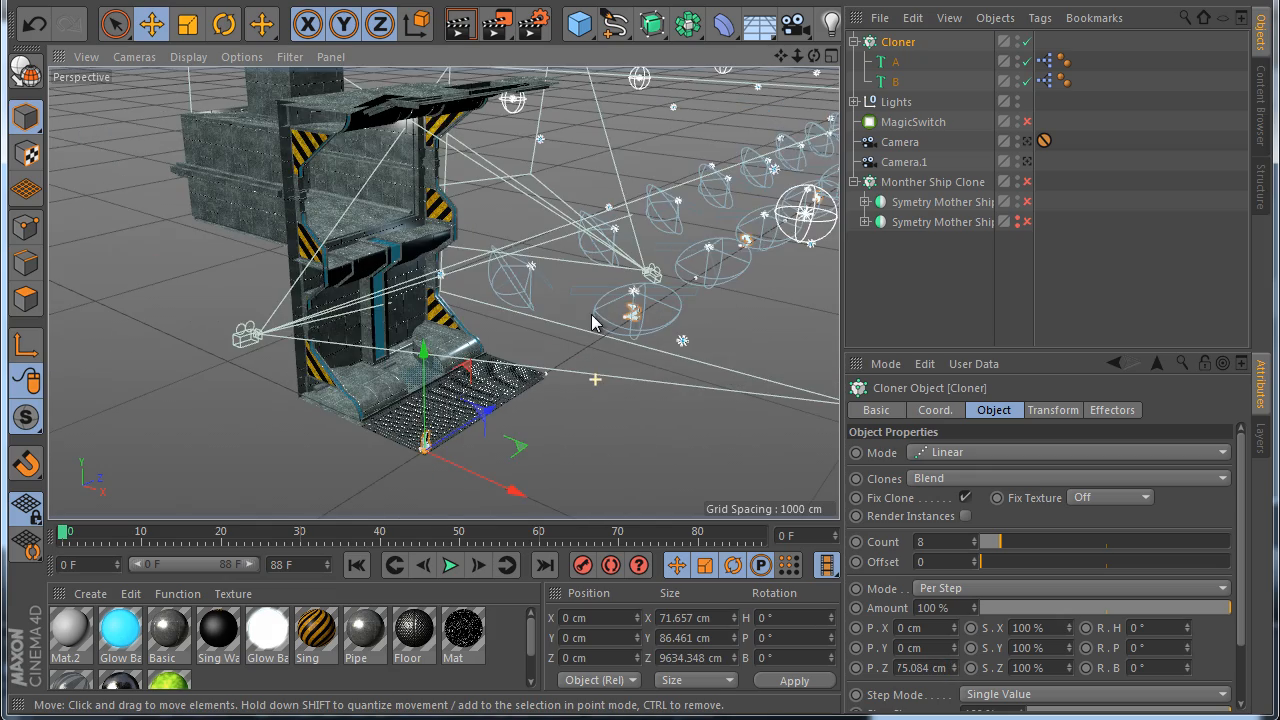
Turn off Fix Clone for the number Cloner and check the number against the hazard-striped panel
scroll(374, 367, "down", 3)
scroll(640, 309, "up", 5)
scroll(662, 324, "down", 4)
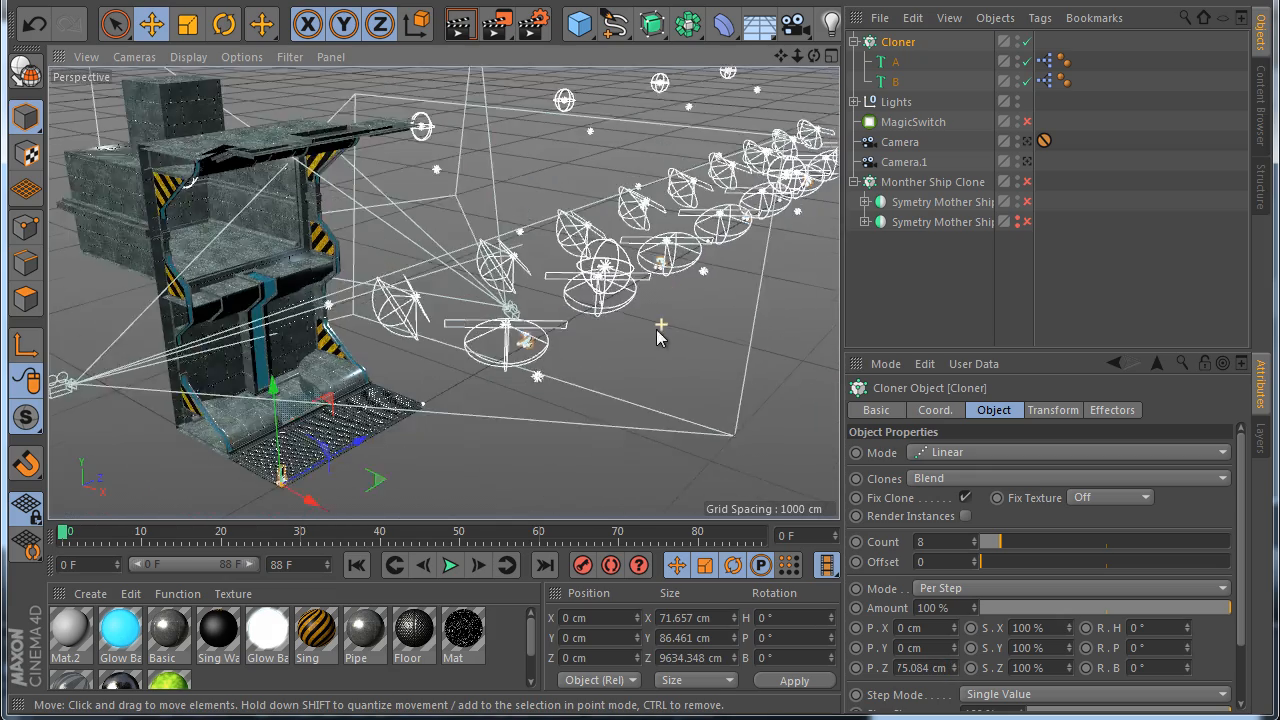
scroll(325, 405, "up", 4)
left_click(967, 498)
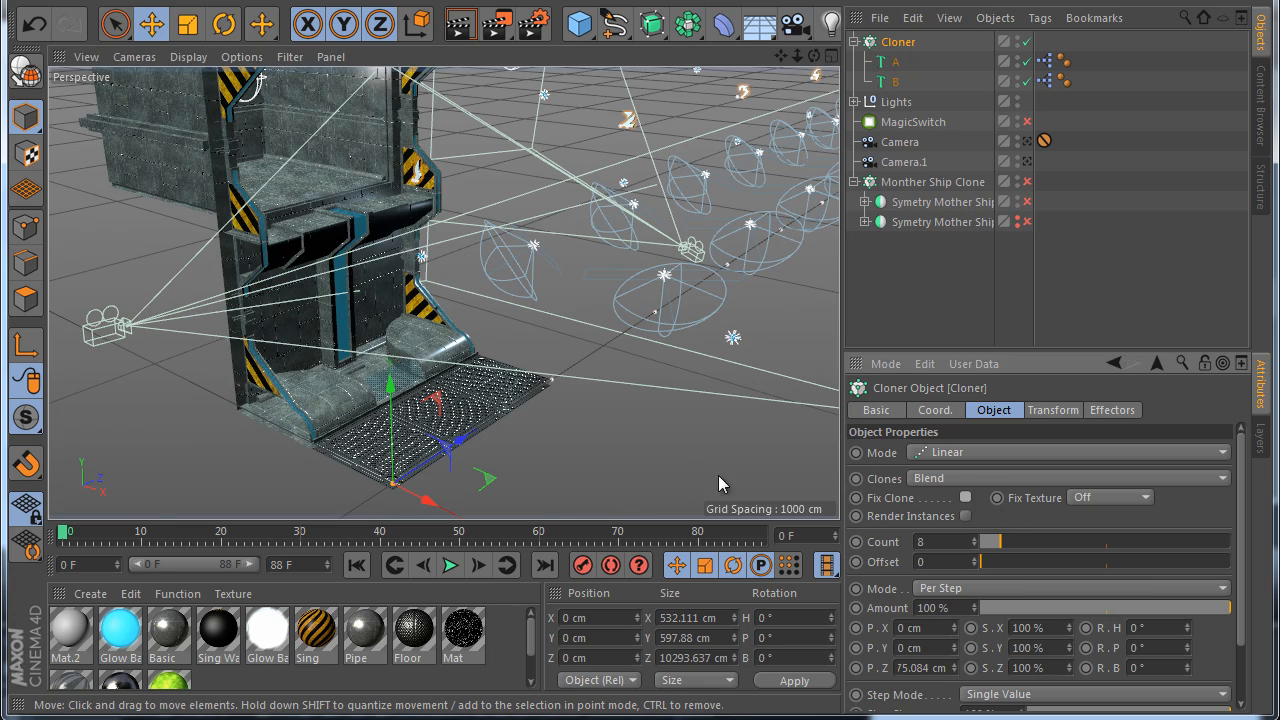
scroll(590, 400, "down", 4)
scroll(450, 285, "up", 6)
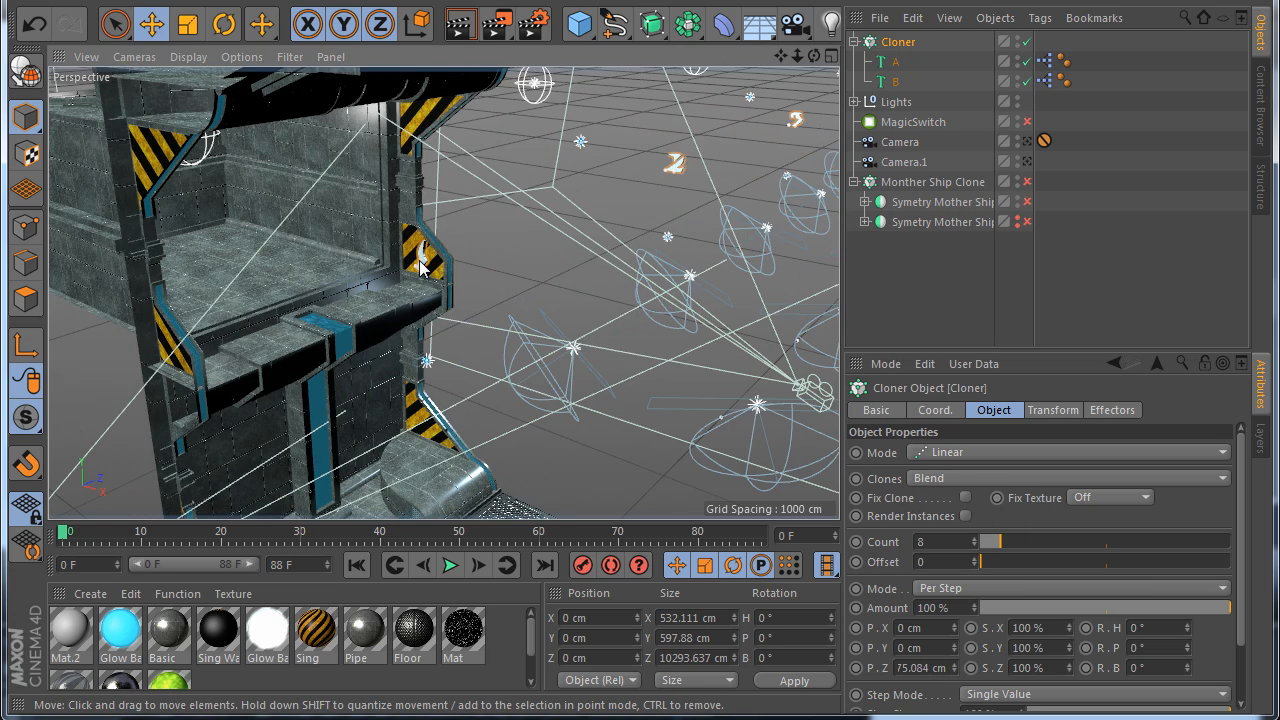
scroll(422, 258, "up", 4)
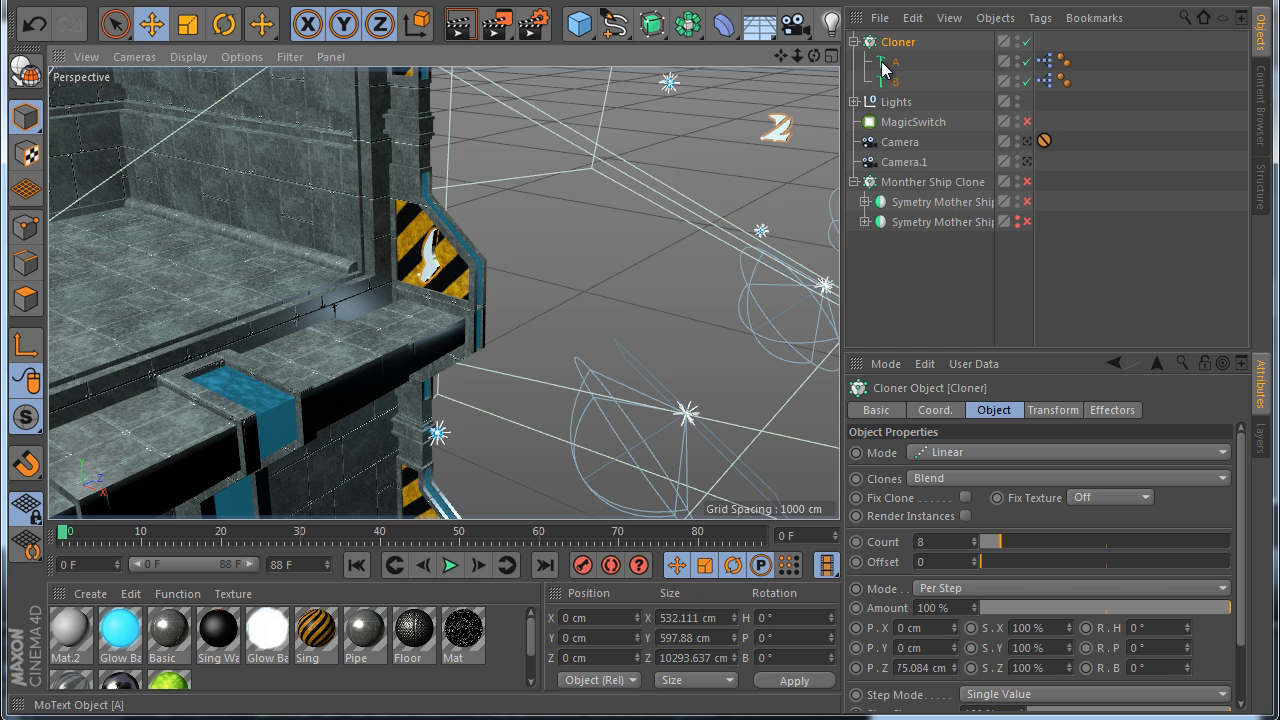
scroll(380, 268, "down", 5)
scroll(380, 262, "up", 2)
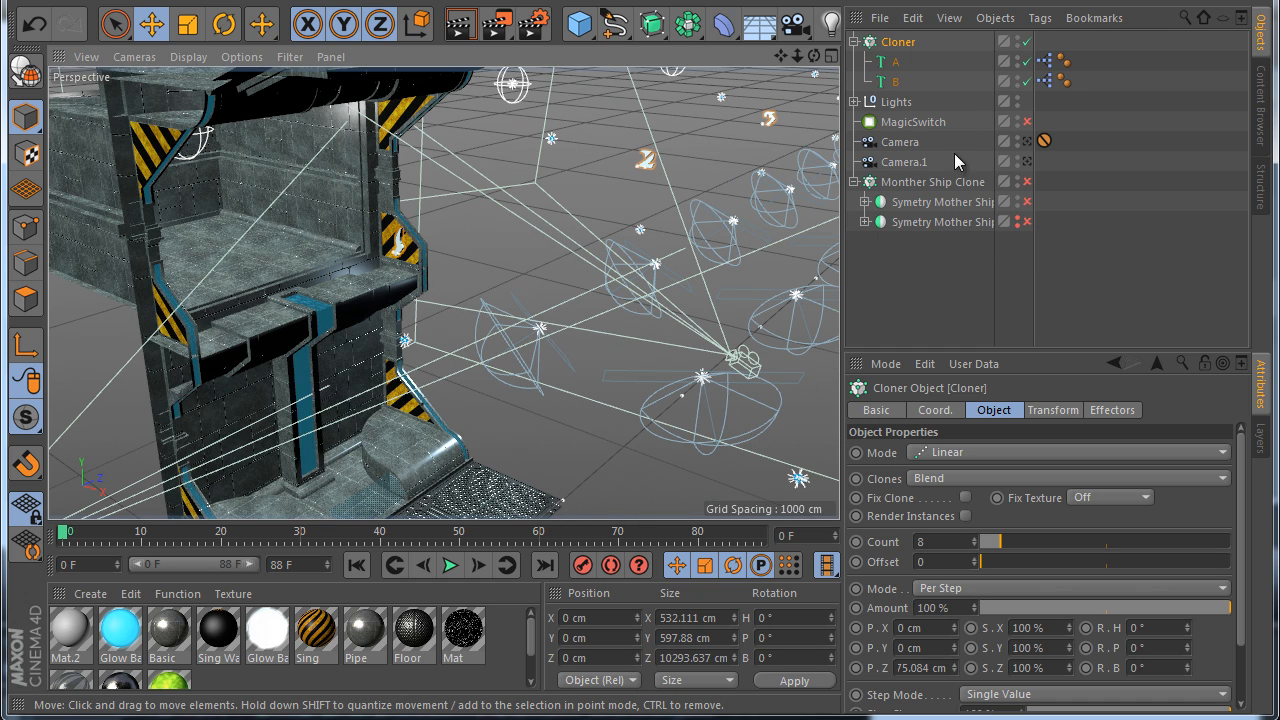
Duplicate the number Cloner together with its two text objects
left_click(917, 22)
left_click(926, 116)
left_click(916, 20)
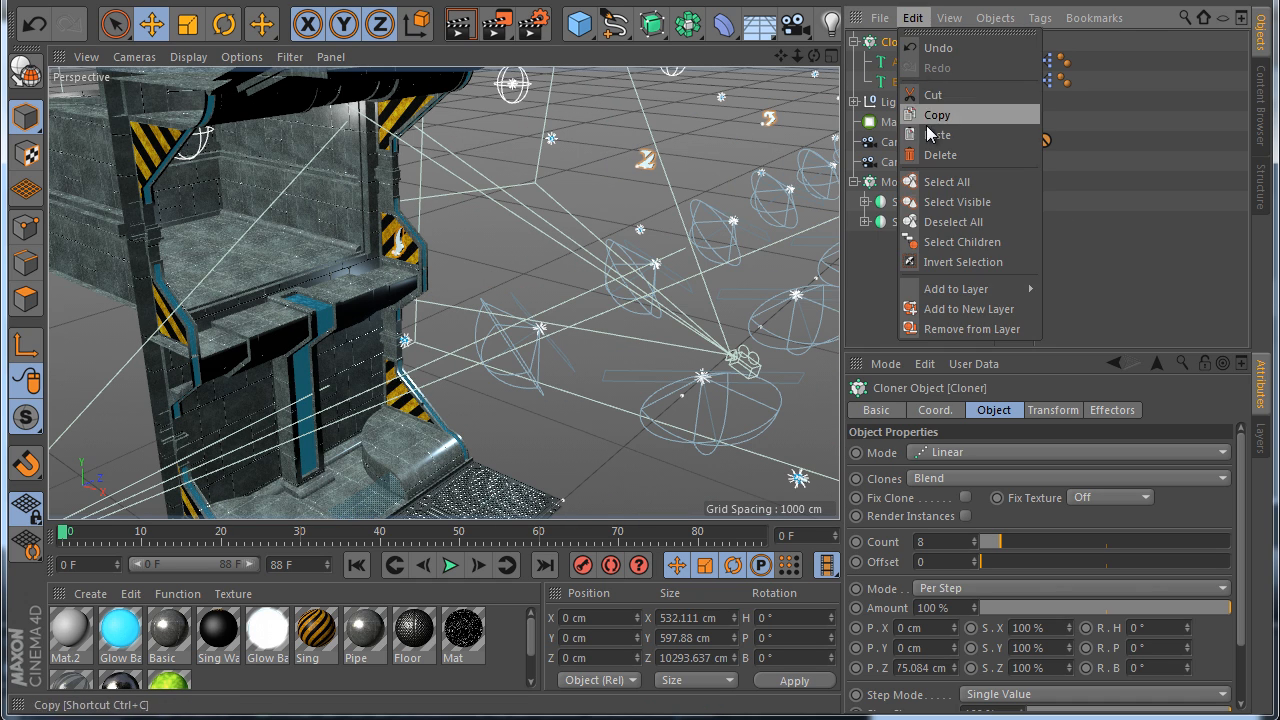
left_click(936, 135)
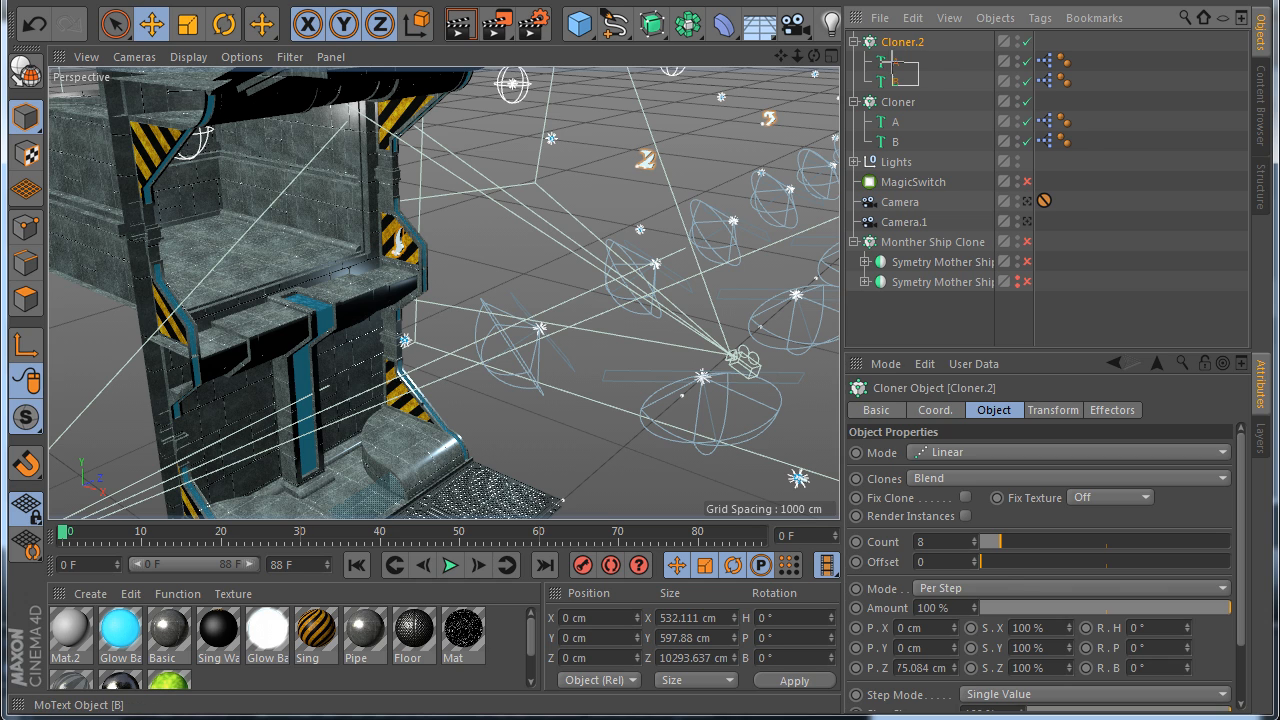
Set the X position of both text objects in Cloner.2 to 496.283 cm, placing them on the opposite wall
left_click_drag(892, 62, 890, 60)
left_click(916, 411)
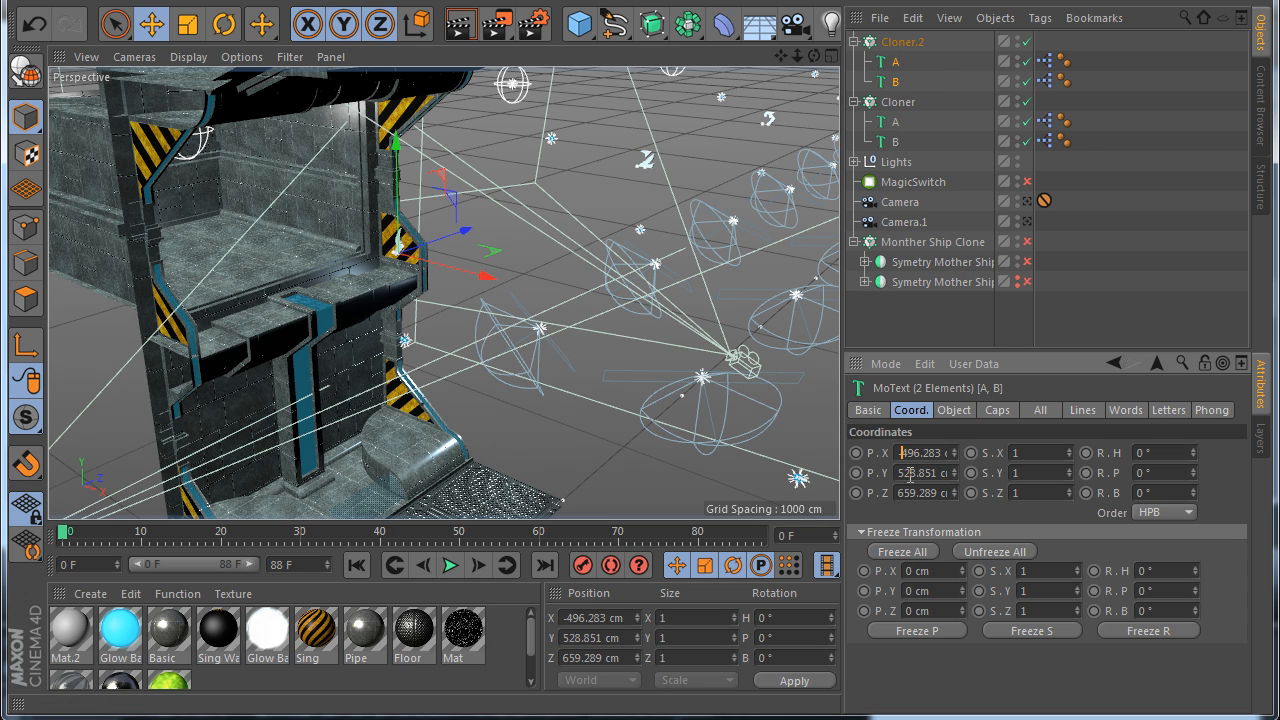
key("Return")
right_click_drag(668, 408, 652, 410, "alt")
left_click_drag(652, 410, 633, 409, "alt")
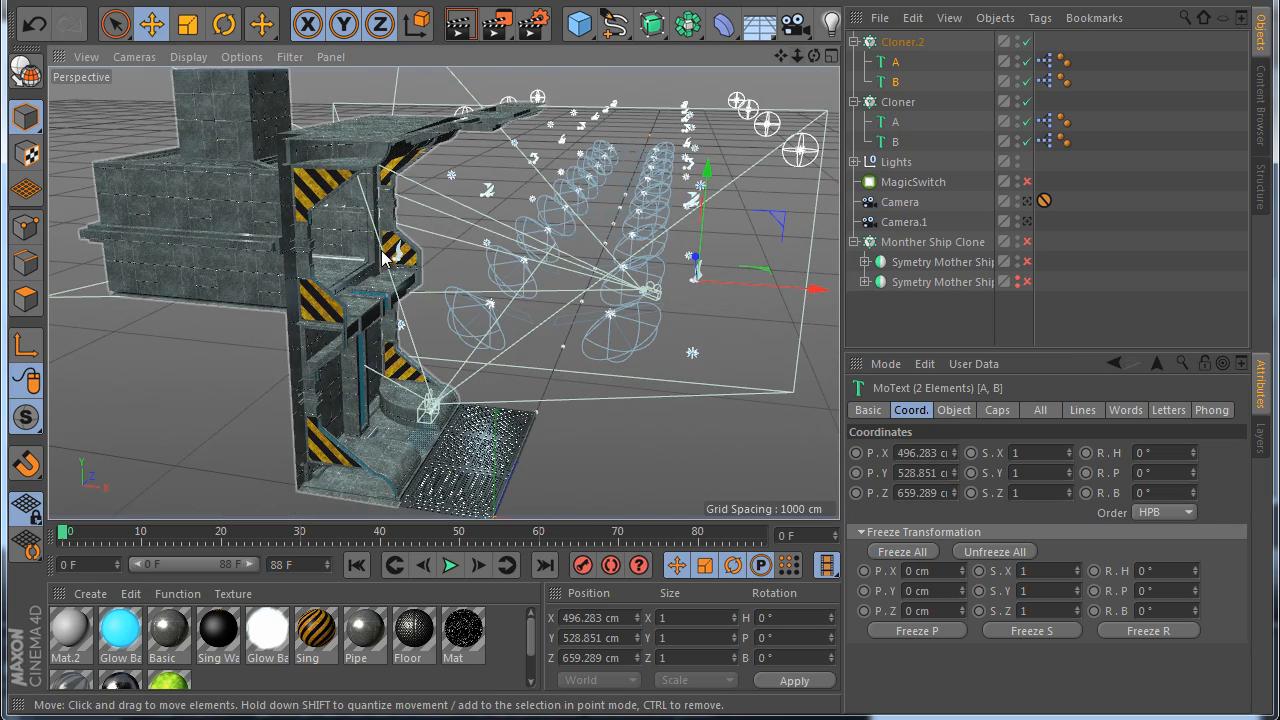
Enable MagicSwitch to restore the full corridor and look through the first Camera
left_click(956, 321)
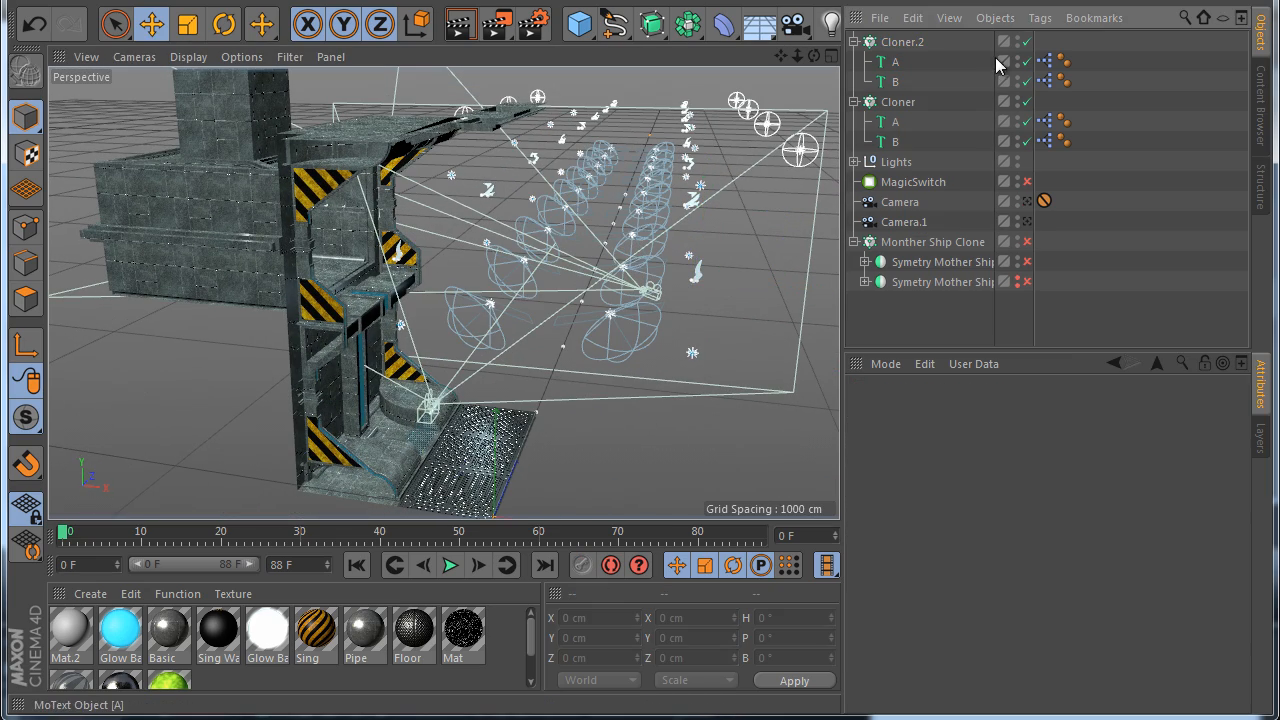
left_click(1036, 201)
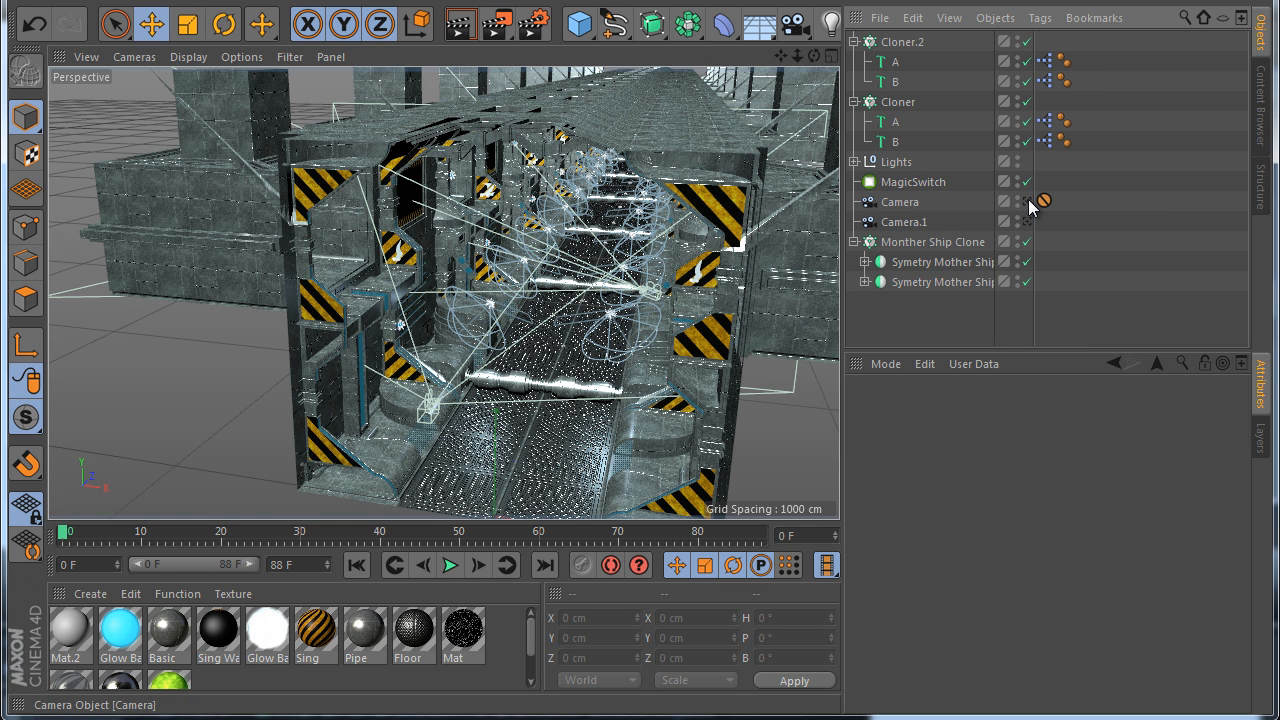
left_click(1027, 201)
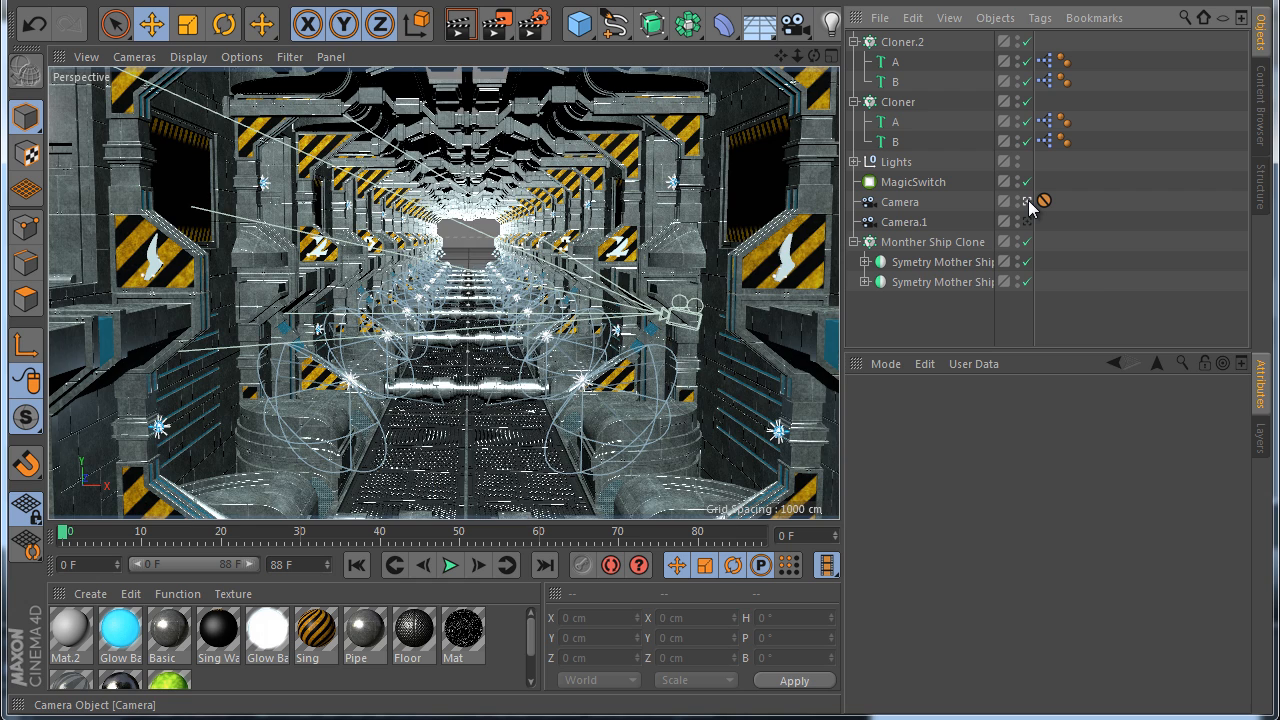
Apply the Glow Basic material to Cloner.2 and the original number Cloner and render the camera view
left_click_drag(599, 509, 918, 42)
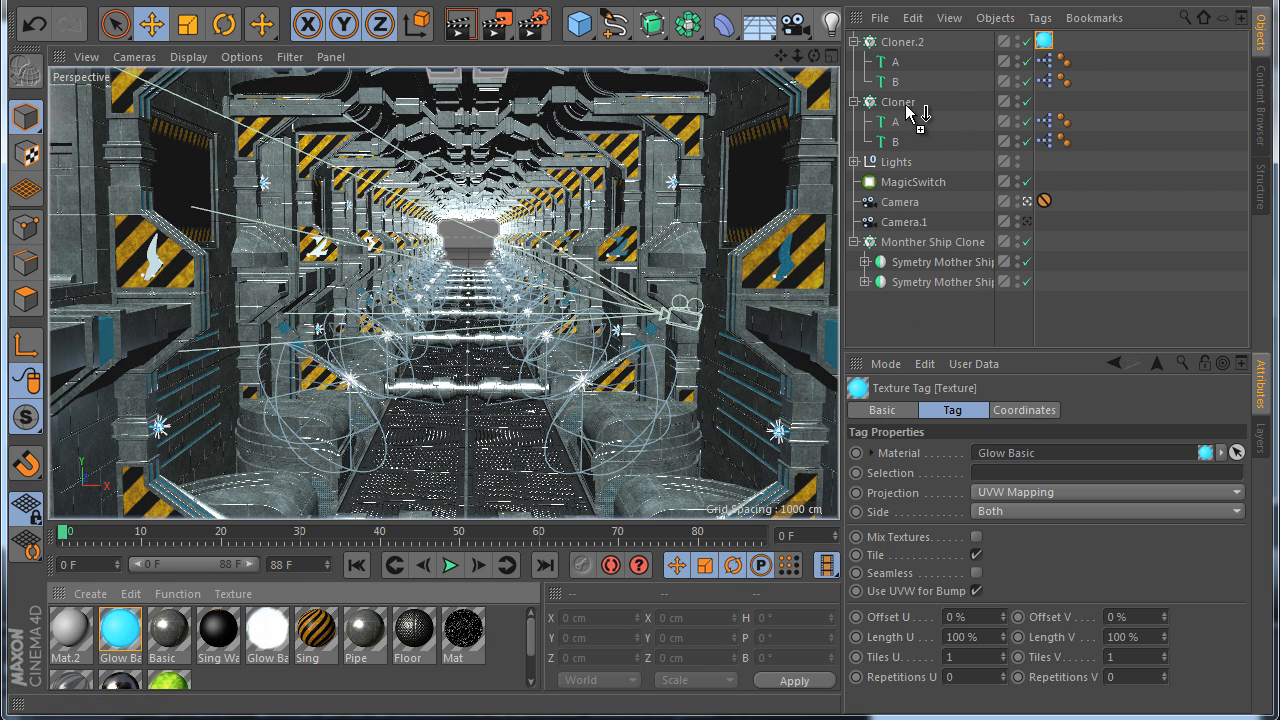
left_click_drag(906, 112, 906, 104)
left_click(458, 22)
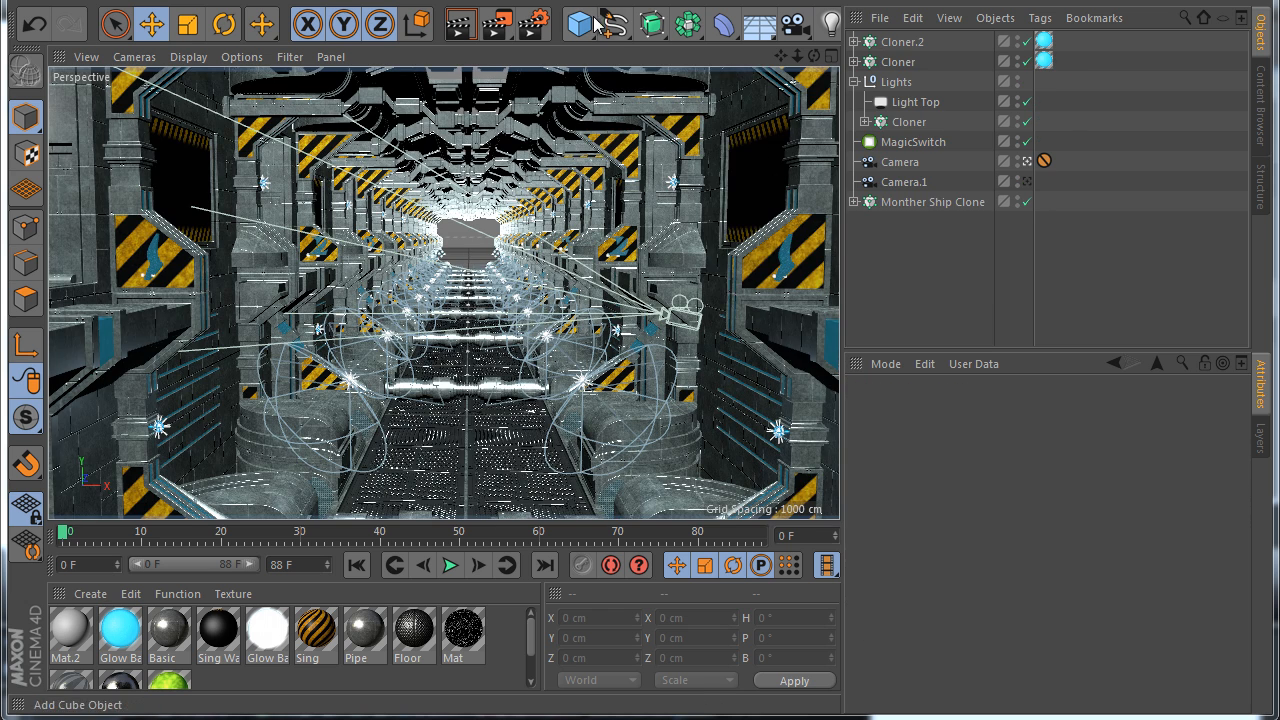
Add a MoGraph Cloner to the Lights group and nest a new light inside it
left_click(600, 24)
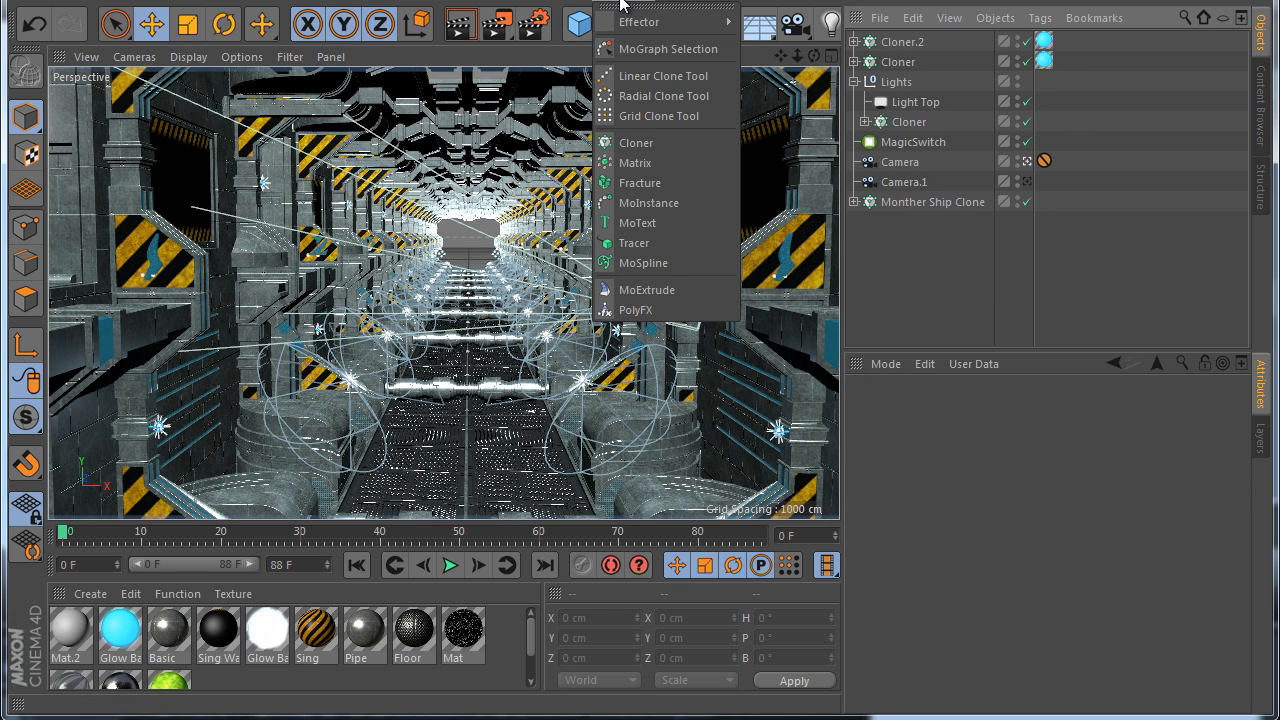
left_click(654, 143)
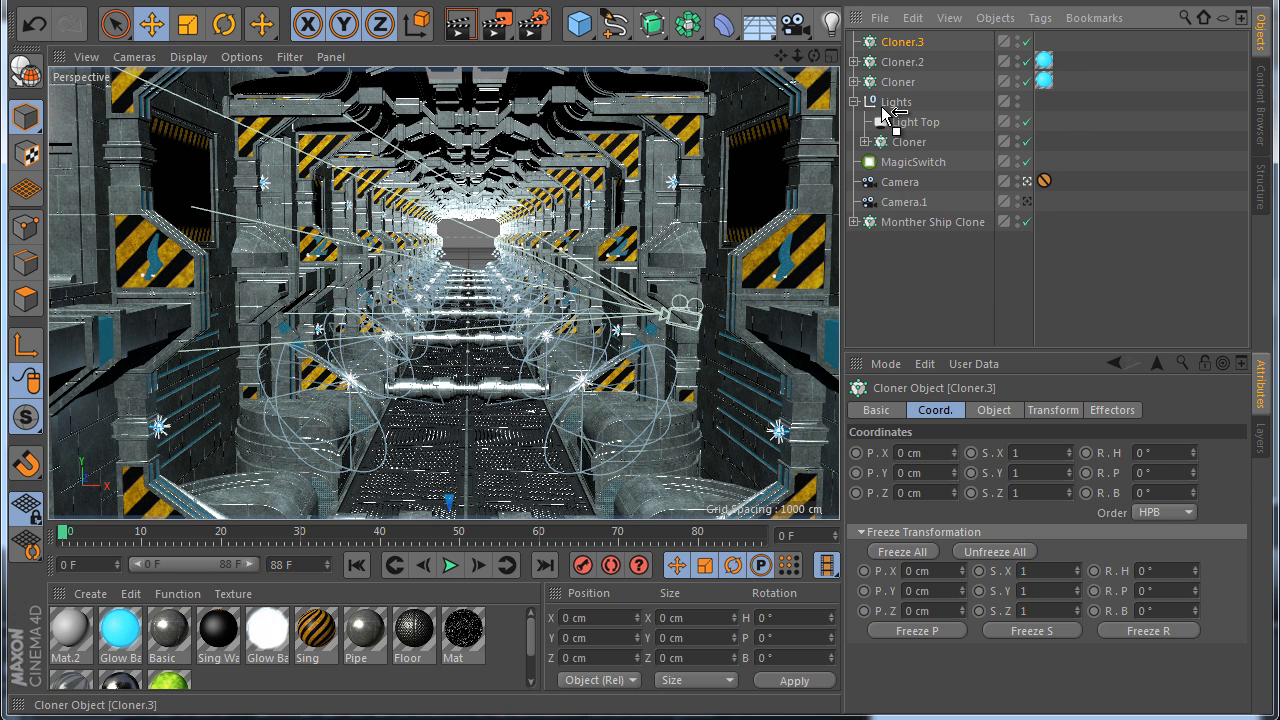
left_click_drag(885, 113, 886, 112)
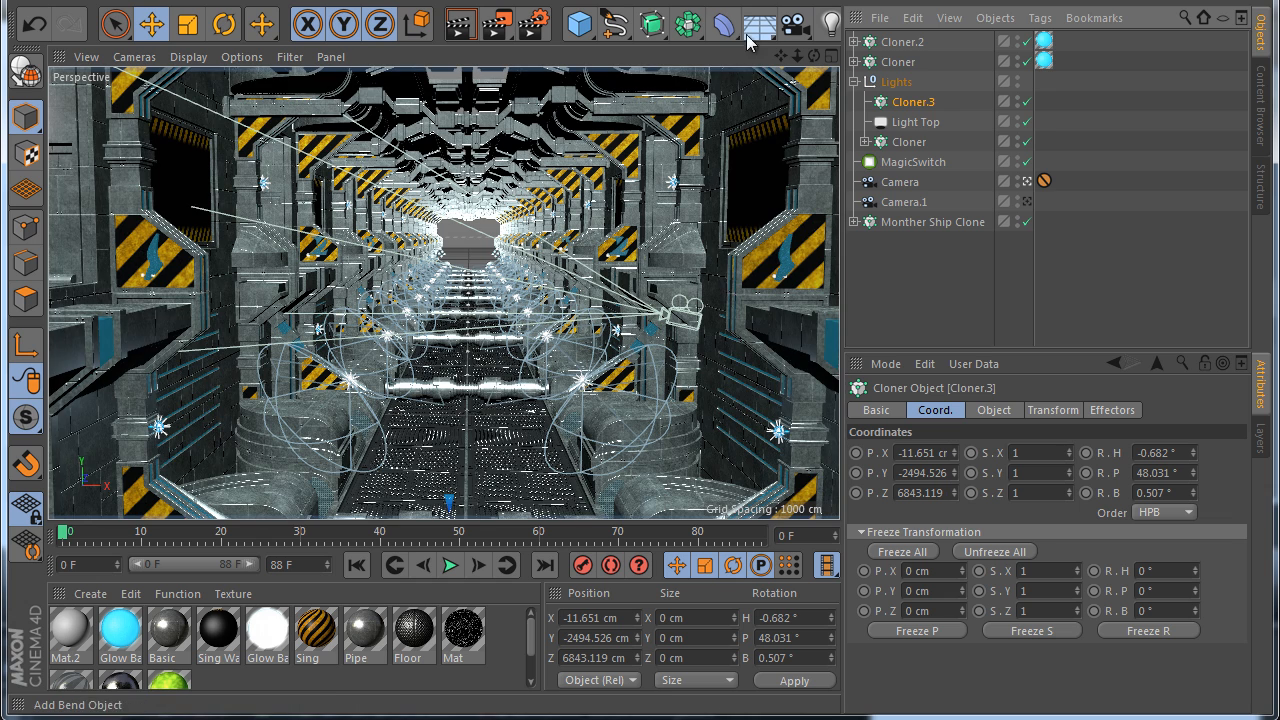
left_click(831, 24)
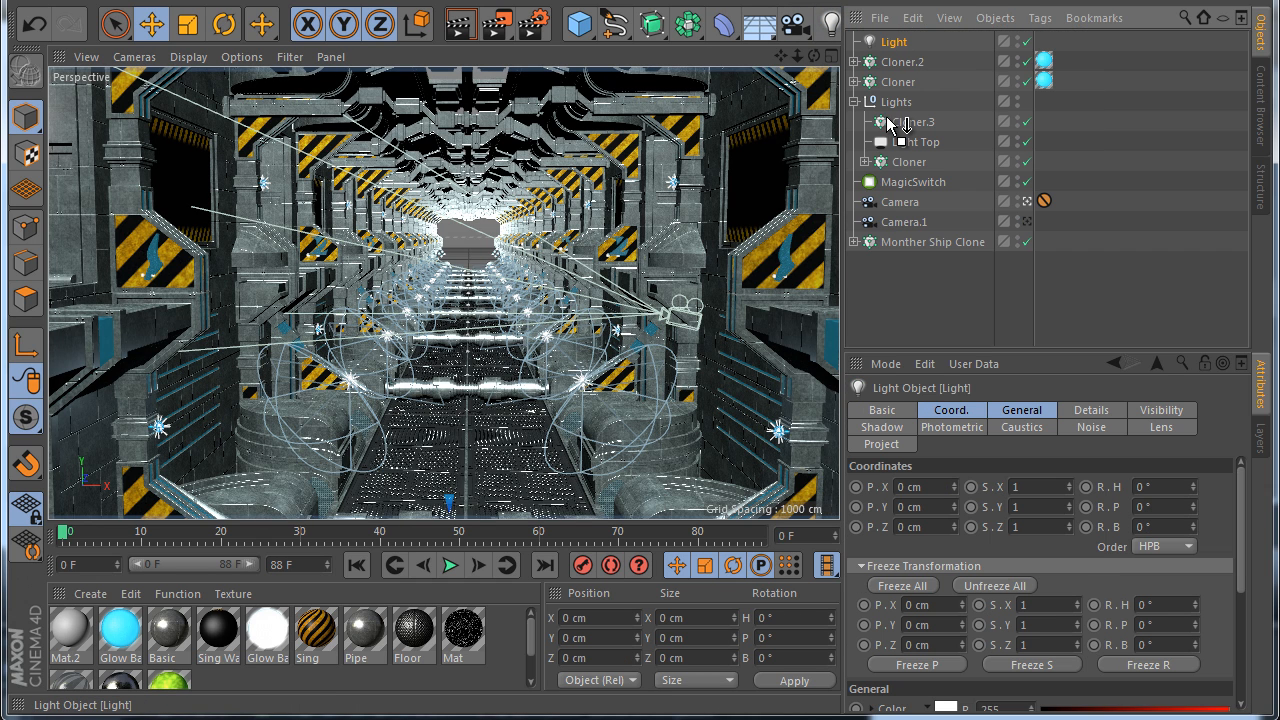
left_click_drag(888, 122, 888, 122)
Set the new light's type to Area and its shadow to Area
left_click(1001, 412)
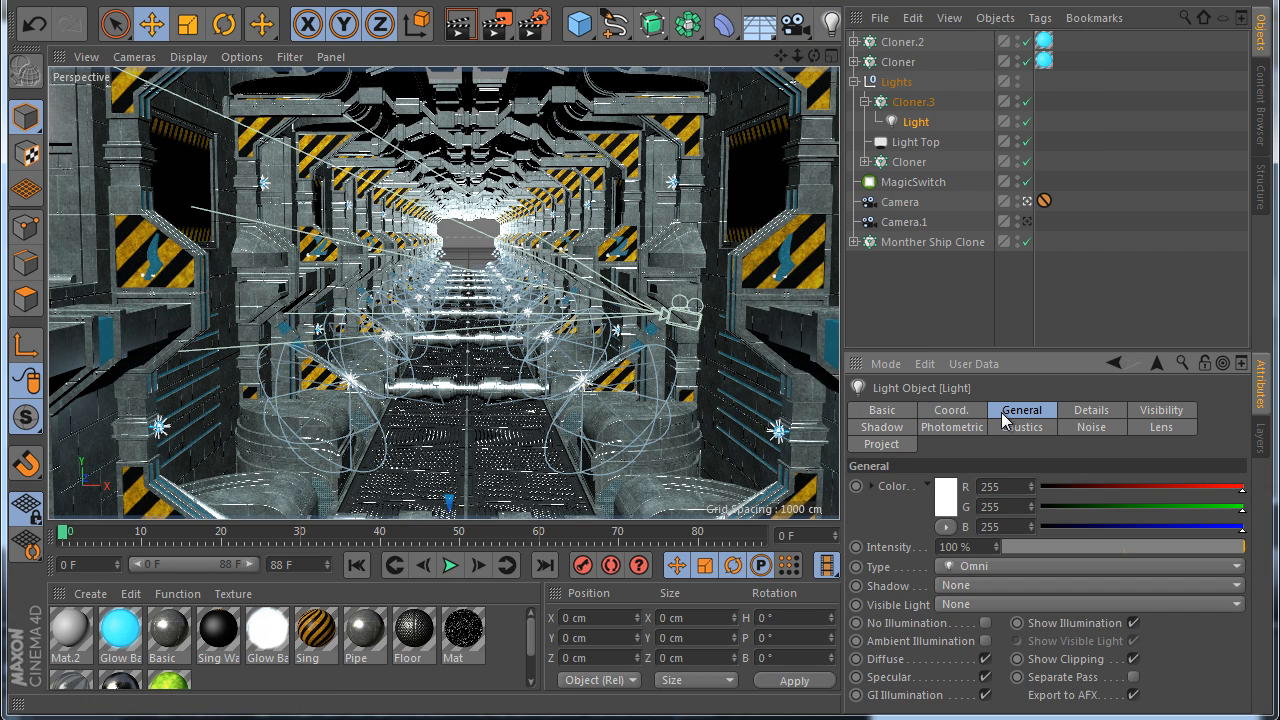
left_click(983, 567)
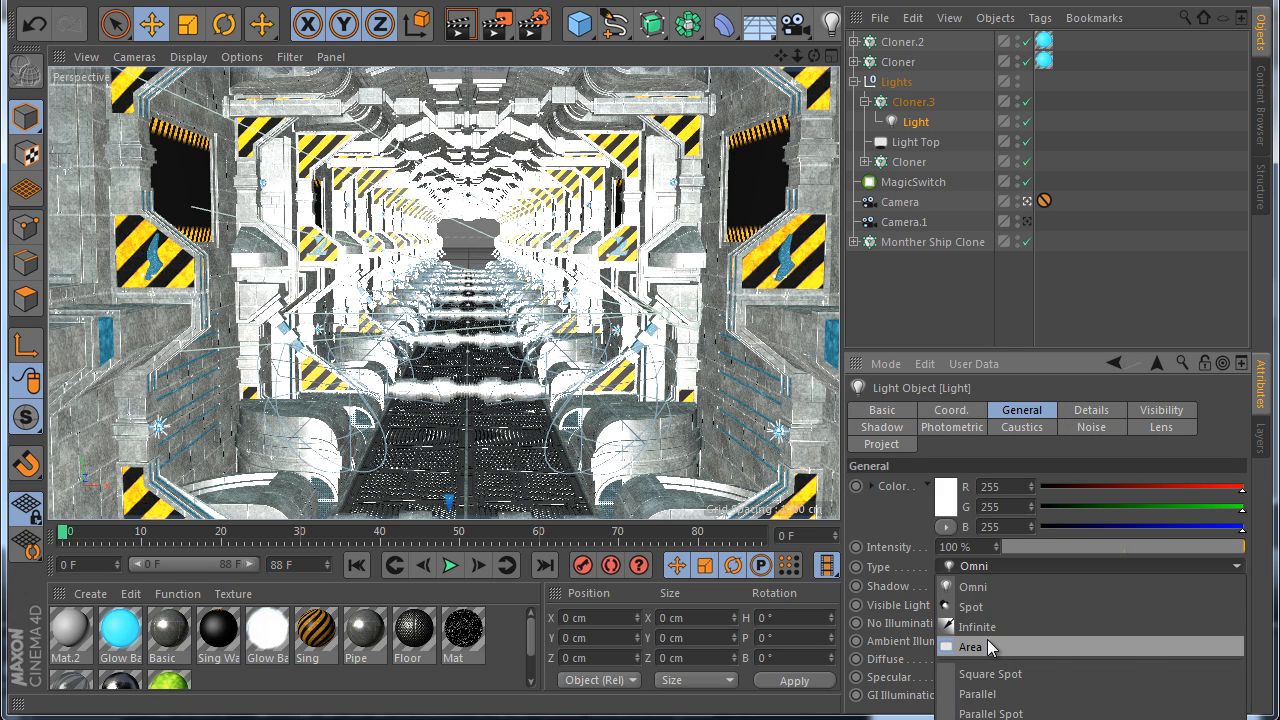
left_click(978, 645)
left_click(967, 587)
left_click(960, 665)
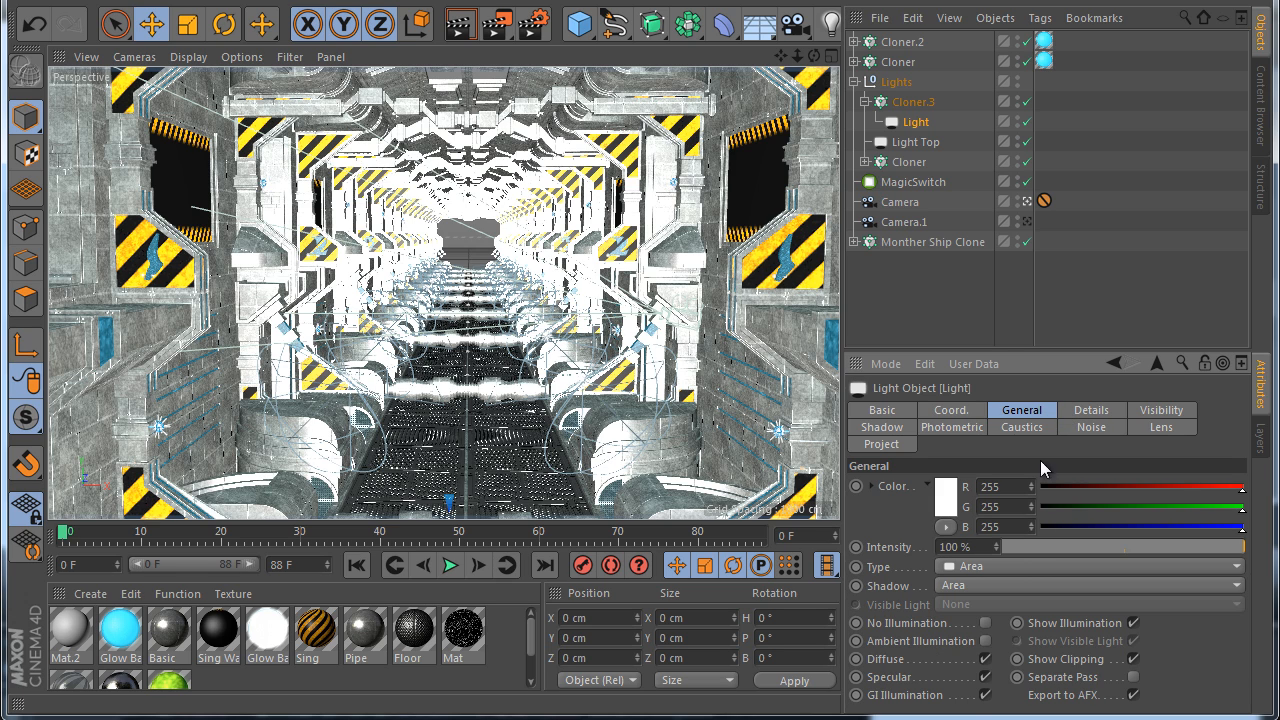
Give the light Inverse Square Clamped falloff with a Radius/Decay of 550 cm
left_click(1076, 412)
left_click_drag(1254, 574, 1252, 660)
left_click(1030, 628)
left_click(1010, 719)
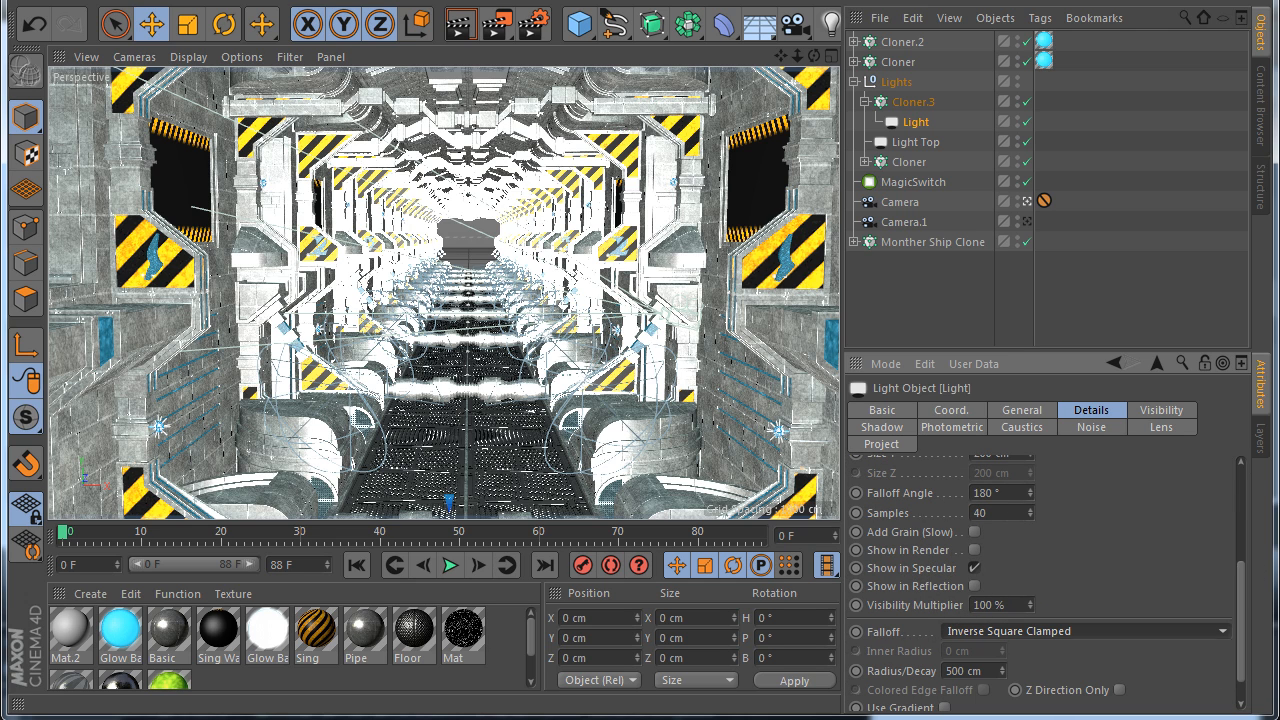
left_click(1001, 668)
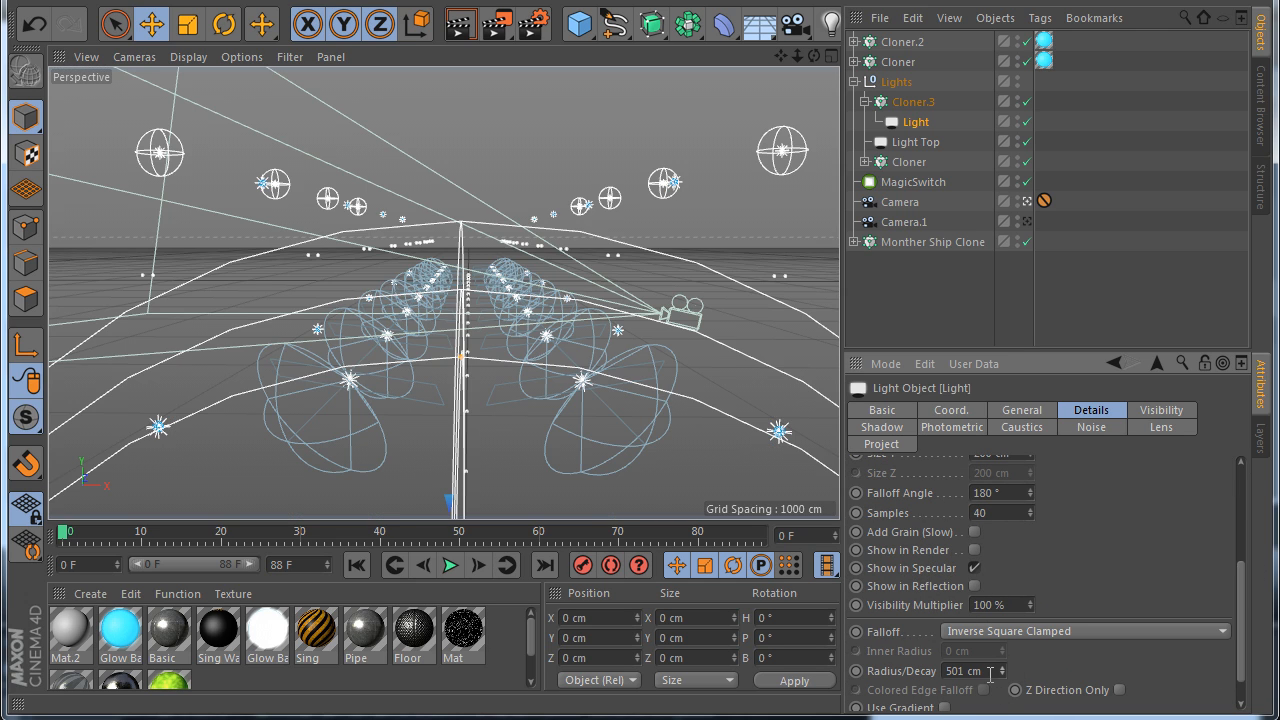
key("Return")
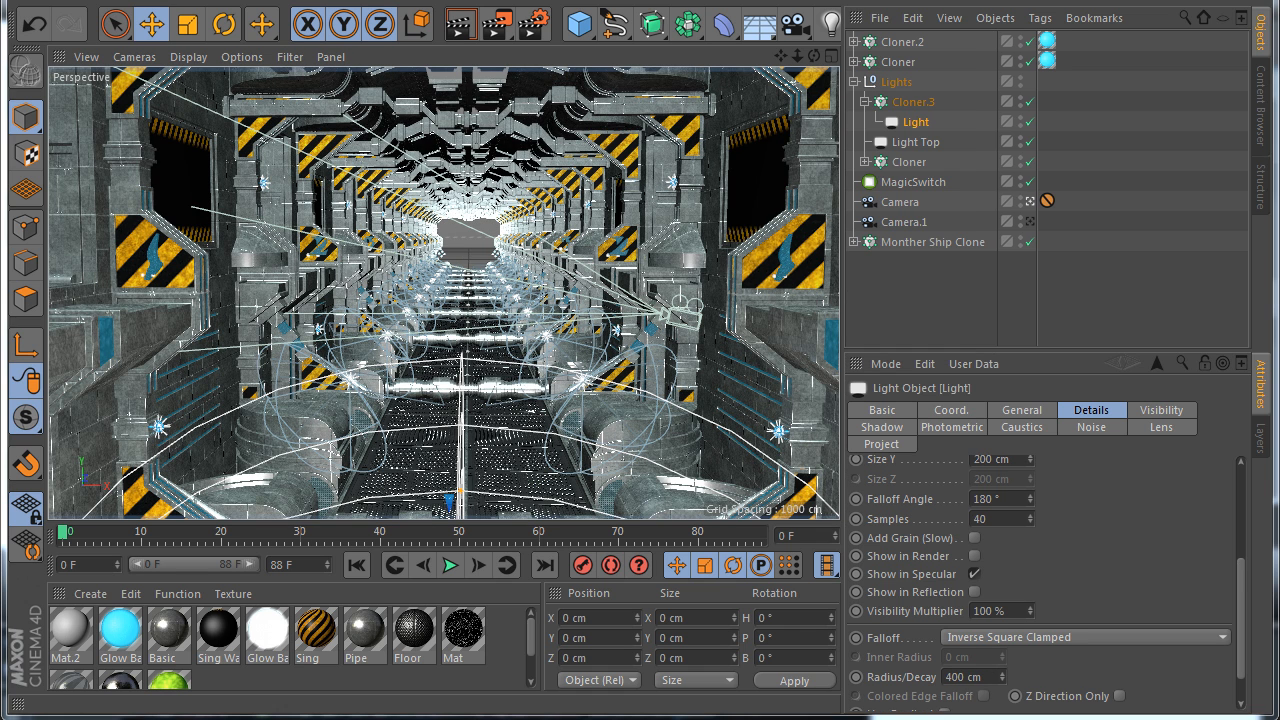
double_click(993, 677)
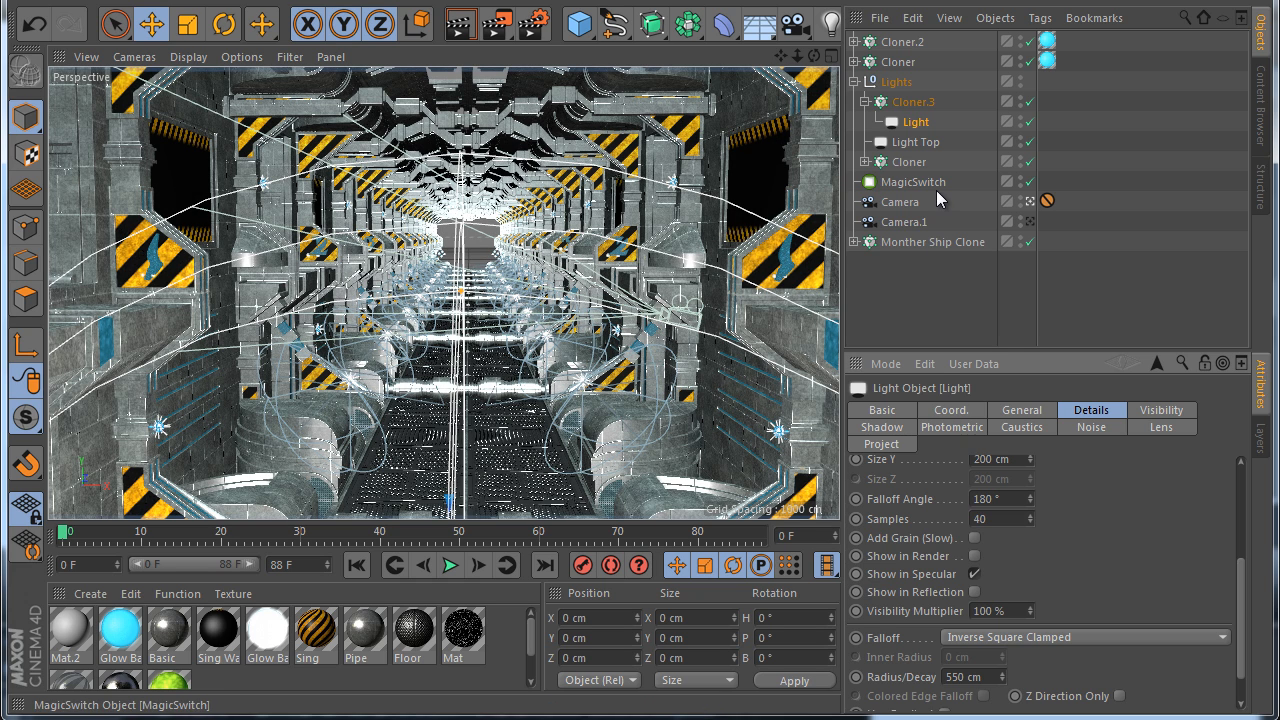
Disable Fix Clone on Cloner.3
left_click(900, 103)
scroll(1248, 600, "up", 3)
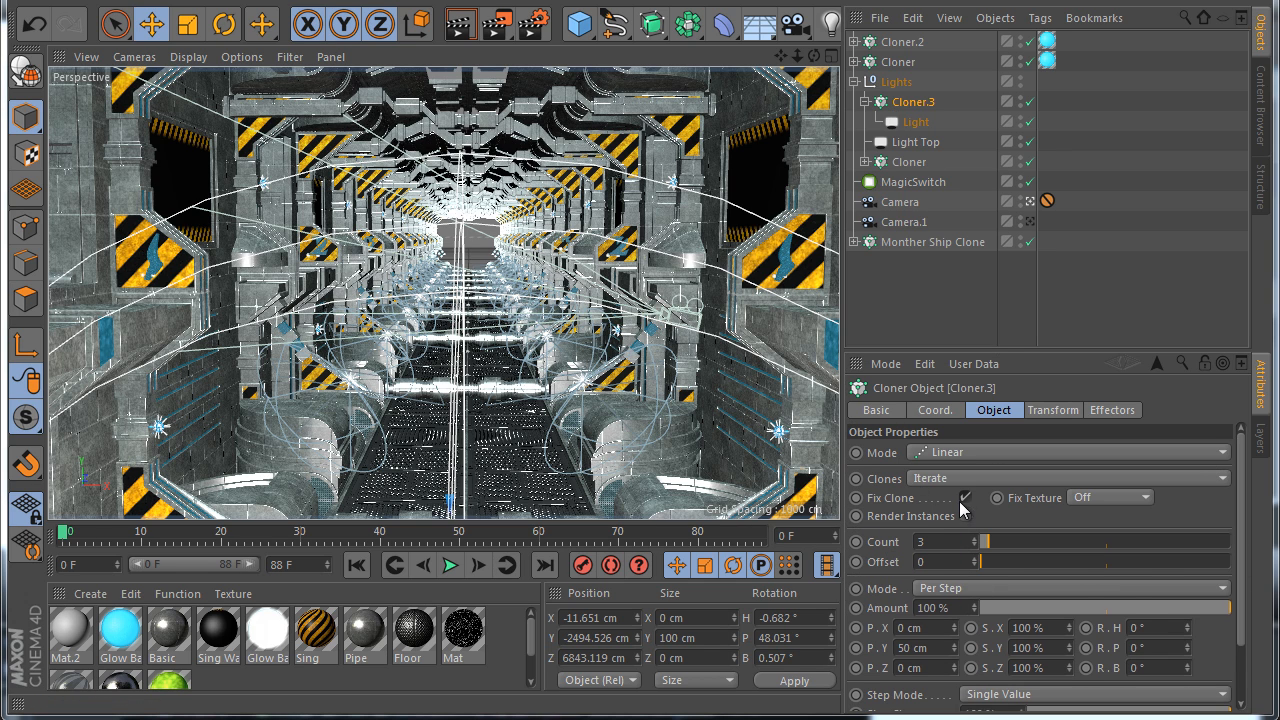
left_click(962, 499)
Leave the camera view and raise the area light to about 357.5 cm in Y
left_click(912, 122)
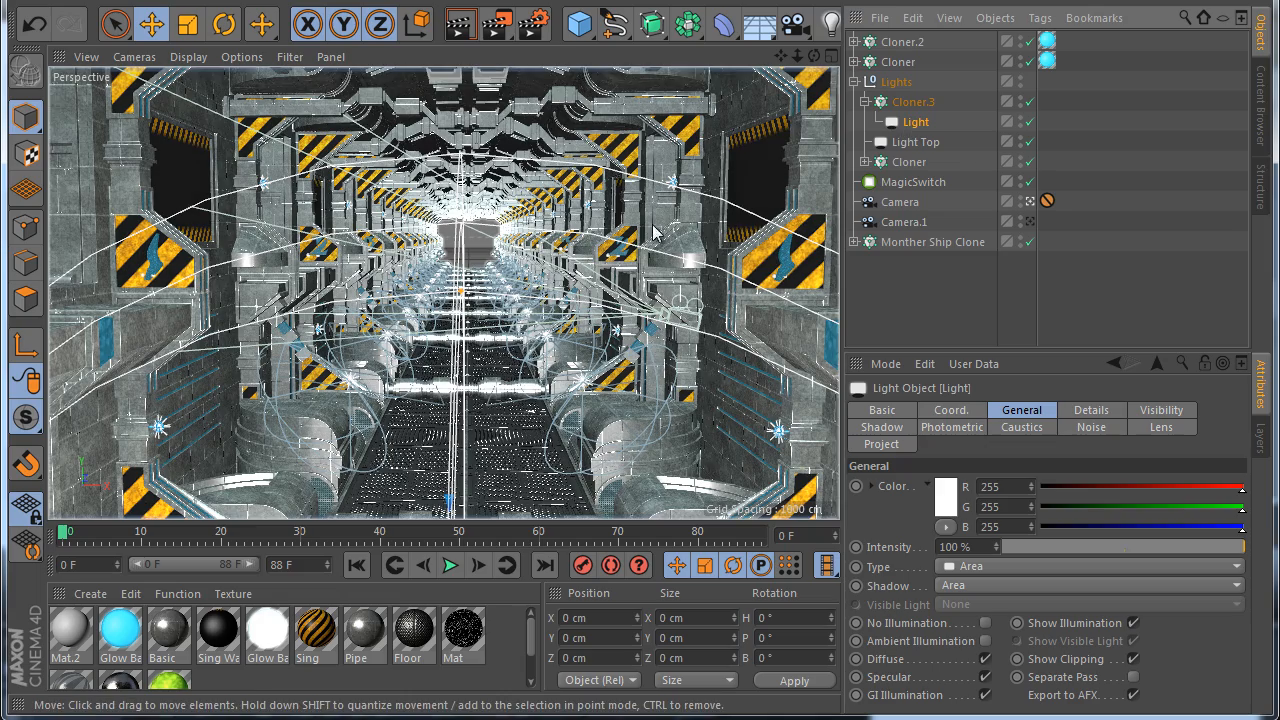
left_click(1030, 201)
left_click(1030, 201)
left_click_drag(498, 420, 507, 310)
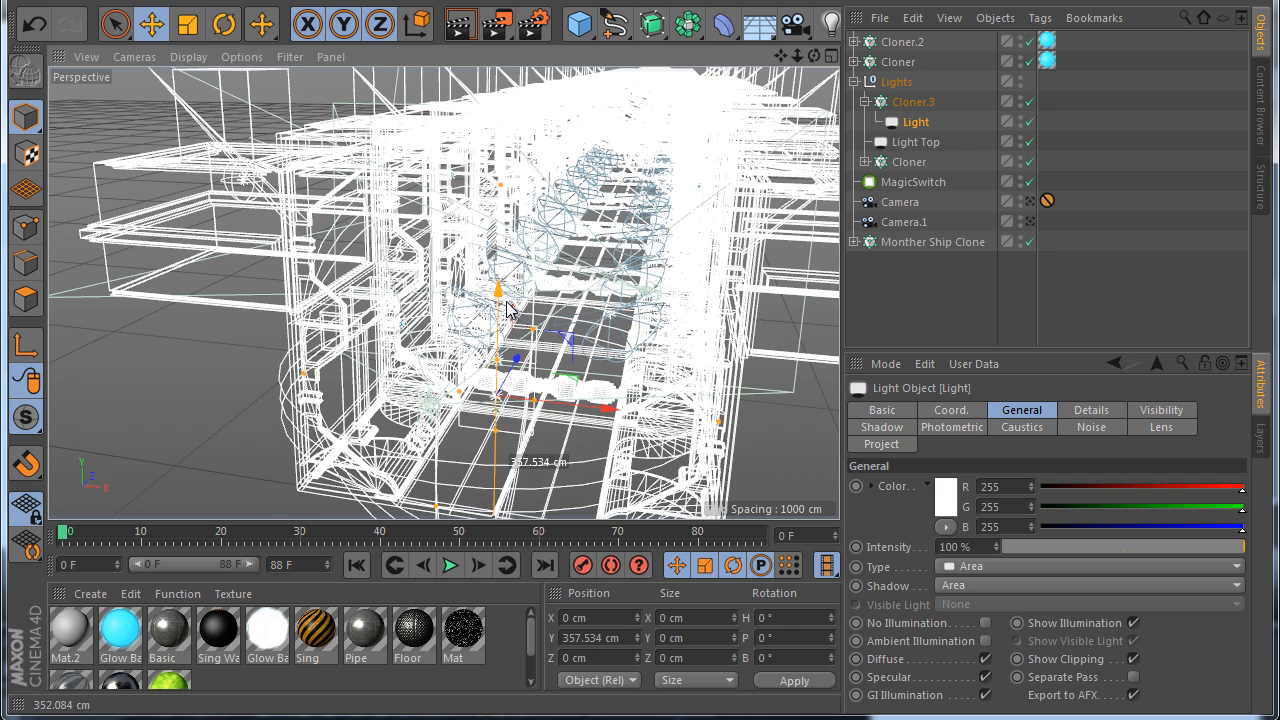
Set Cloner.3's per-step offset to 0 cm in Y and about 75 cm in Z so the lights run along the corridor
left_click(908, 102)
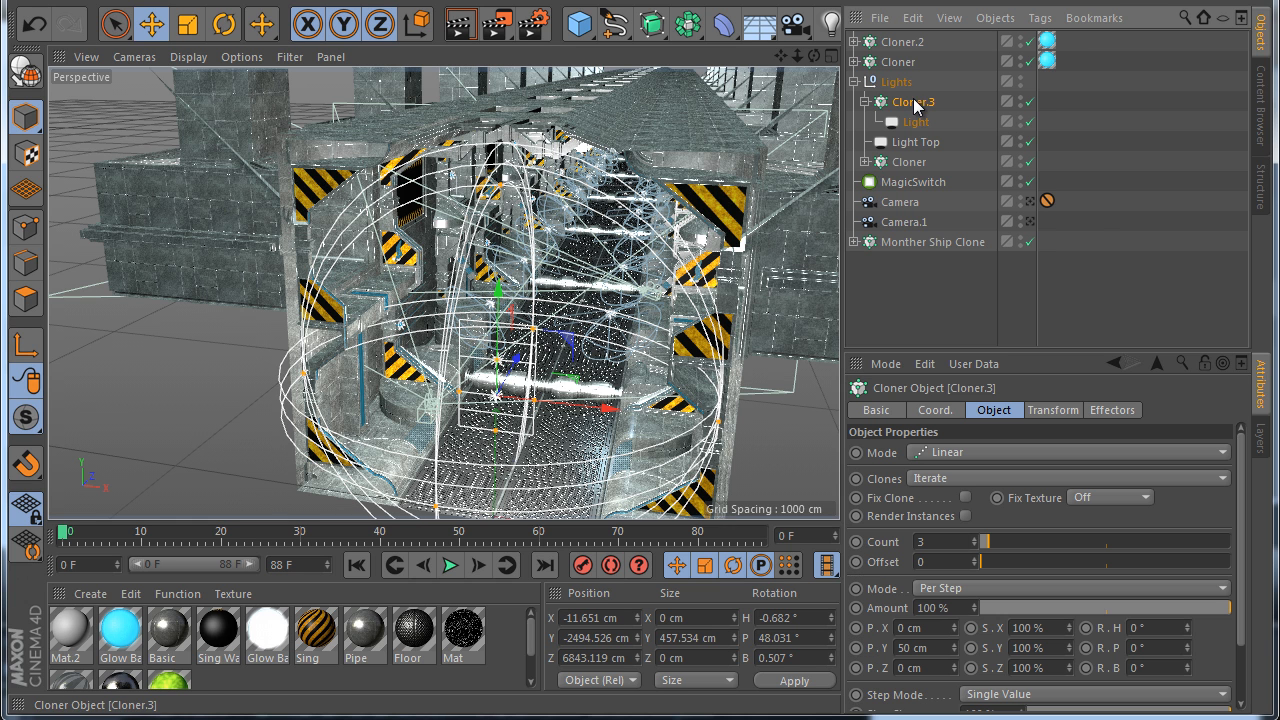
double_click(930, 648)
type("0")
key("Return")
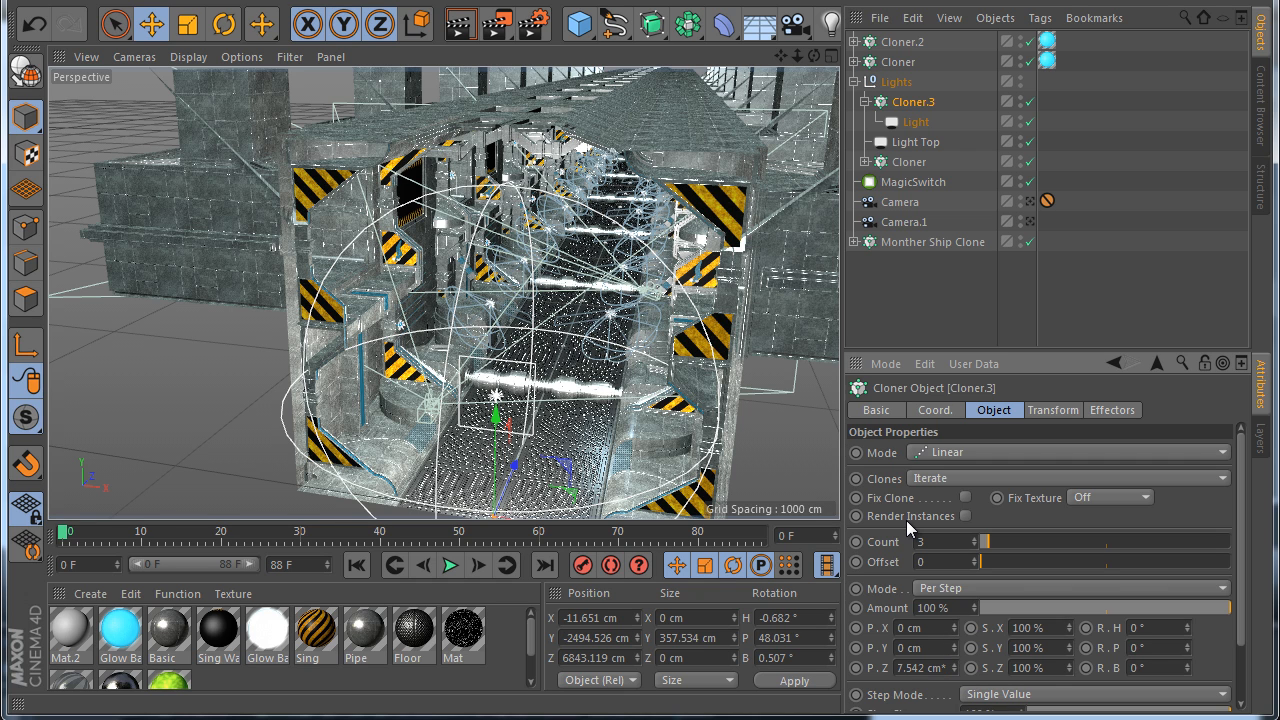
key("Return")
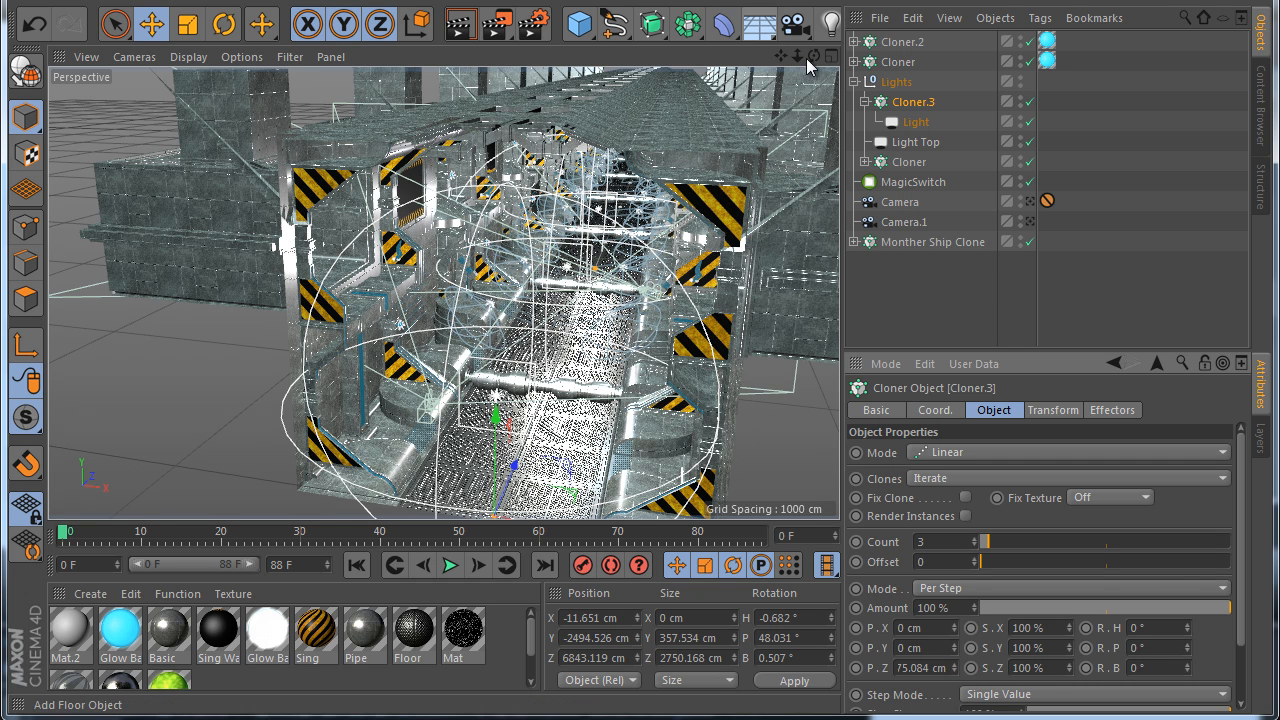
left_click_drag(817, 62, 868, 44)
scroll(556, 250, "up", 5)
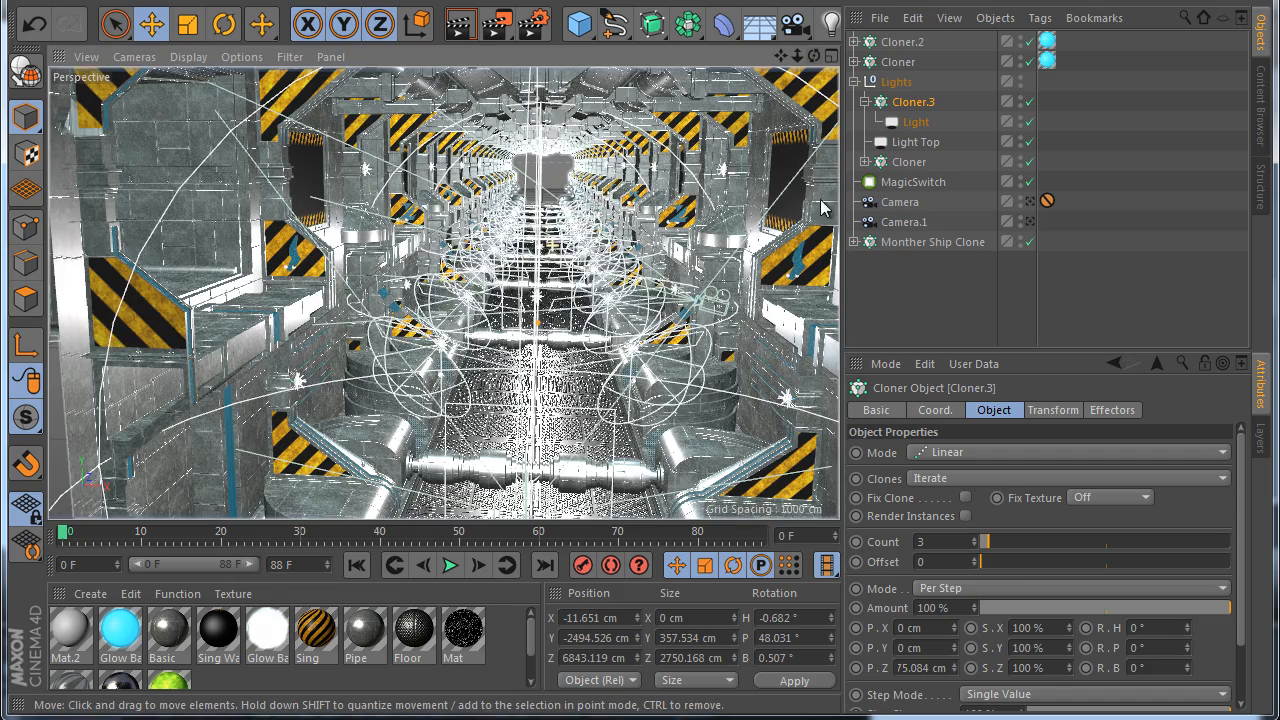
Raise the area light toward the corridor ceiling, to about 650 cm in Y
left_click(914, 122)
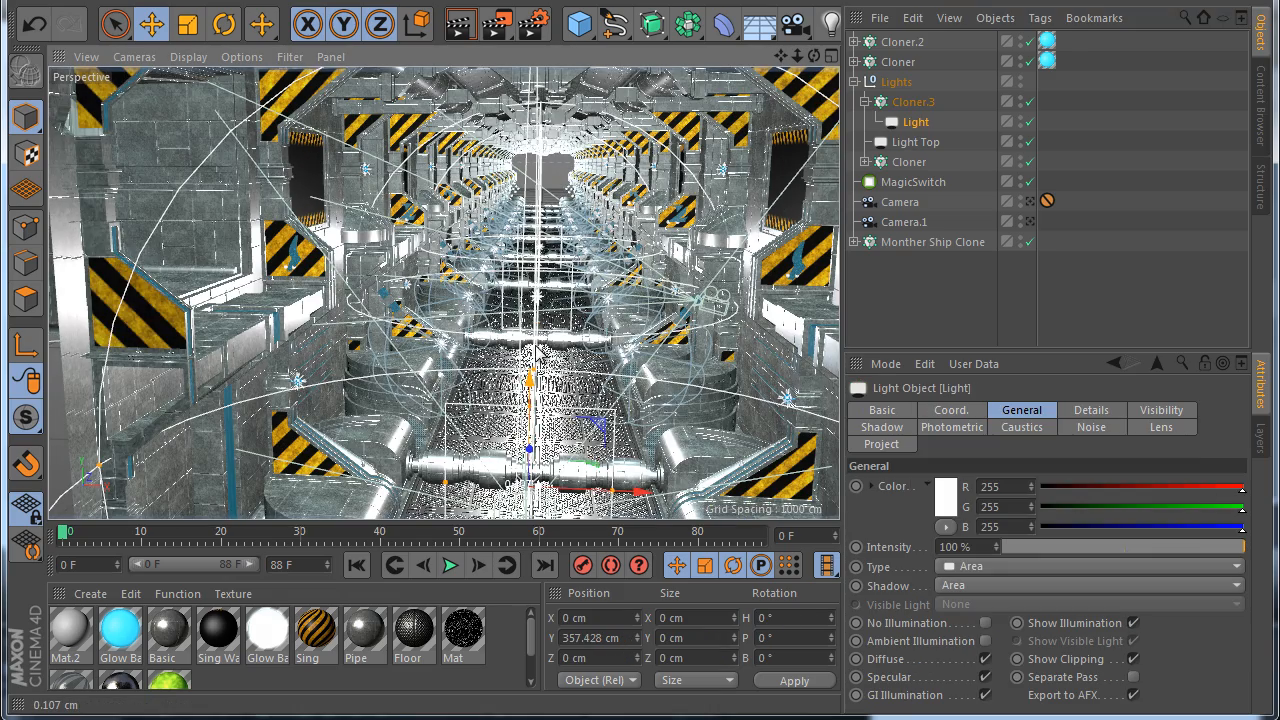
left_click_drag(543, 297, 548, 208)
mouse_move(549, 137)
left_mouse_down()
mouse_move(550, 124)
mouse_move(536, 142)
left_mouse_up()
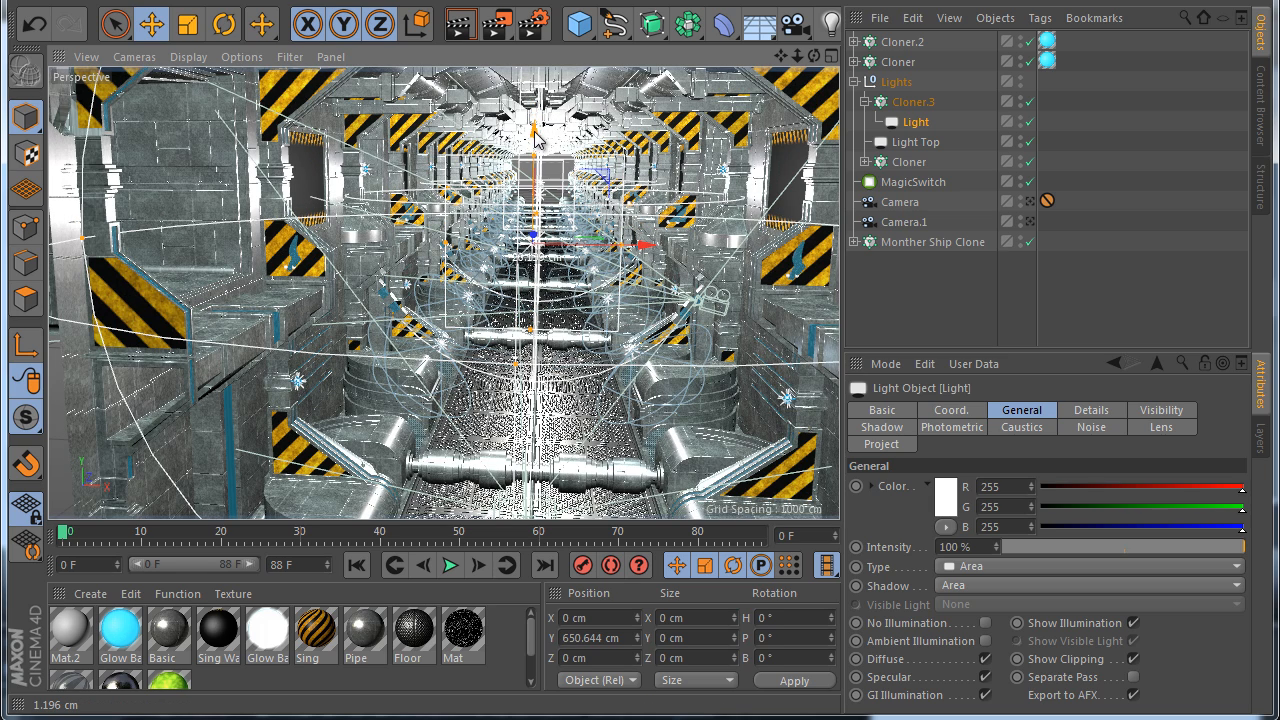
Tint the area light blue-grey (RGB 133, 153, 153) and render the corridor through the first Camera
left_click(948, 505)
left_click(989, 425)
left_click(853, 446)
left_click_drag(853, 446, 849, 450)
left_click(911, 594)
left_click(1073, 158)
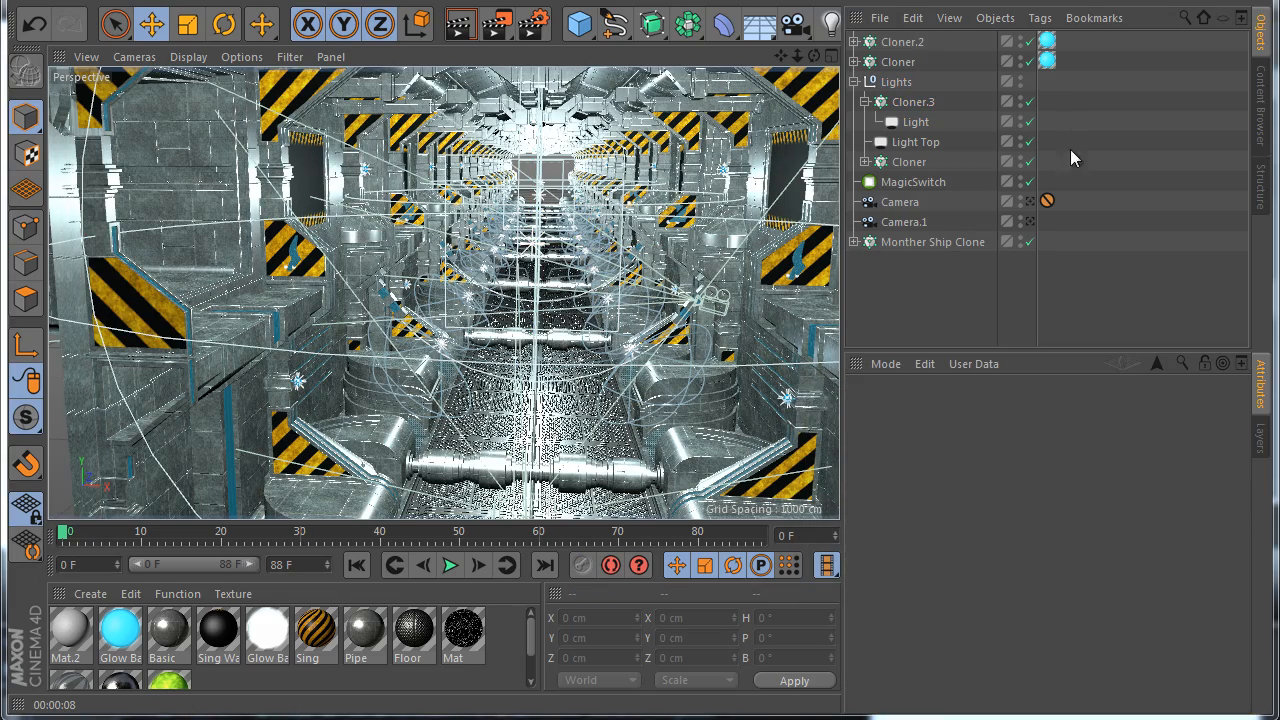
left_click(1031, 201)
left_click(460, 24)
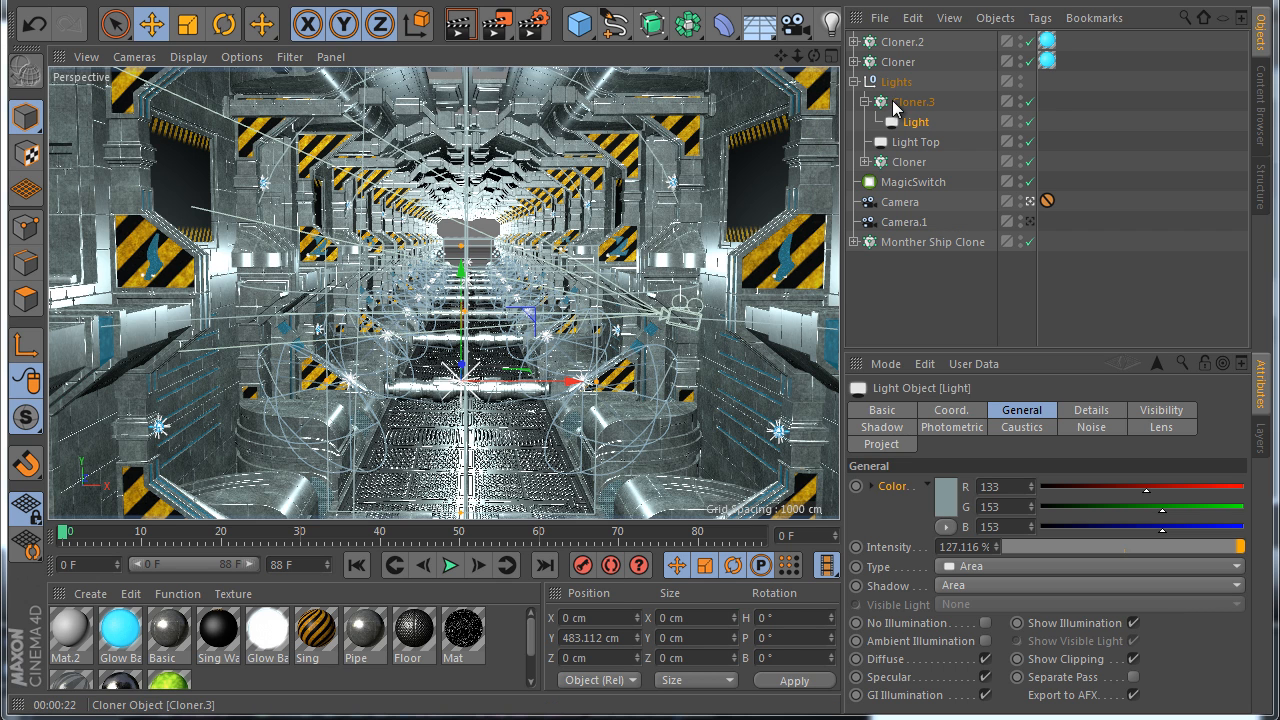
Add a Random effector to Cloner.3 and place it inside the Lights group
left_click(904, 104)
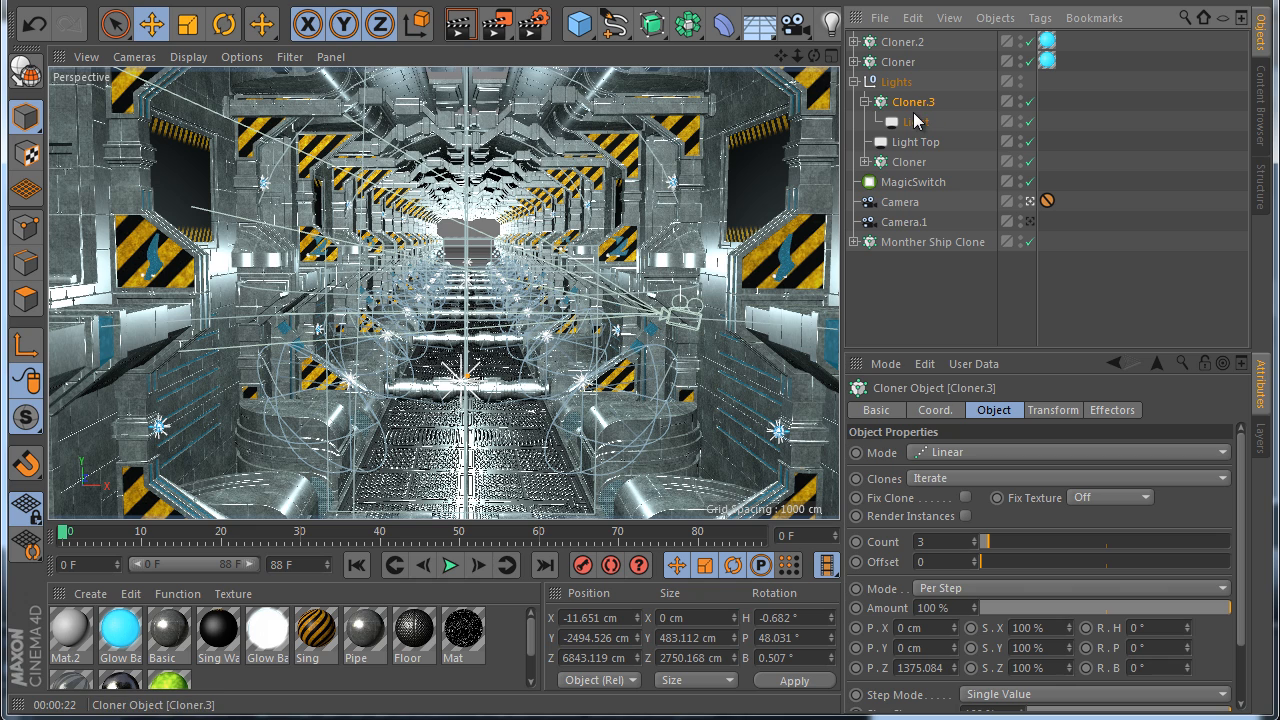
left_click(648, 22)
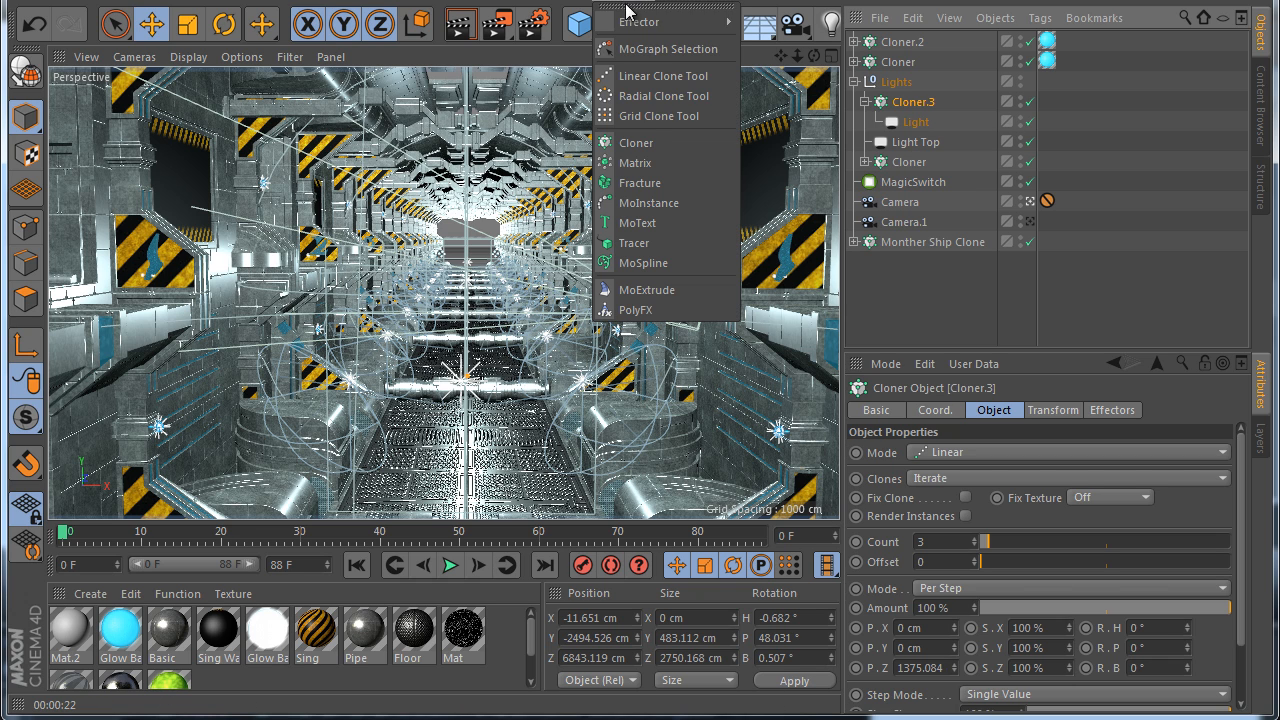
mouse_move(690, 22)
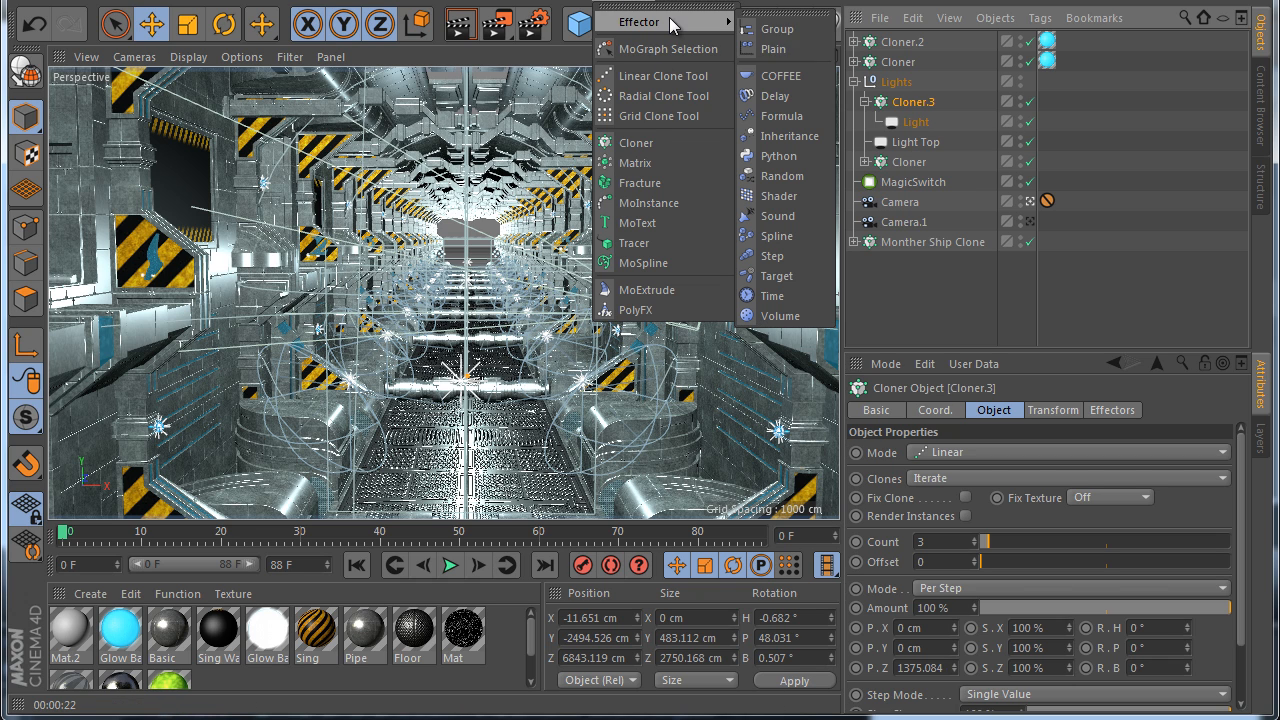
left_click(797, 181)
left_click_drag(898, 43, 888, 112)
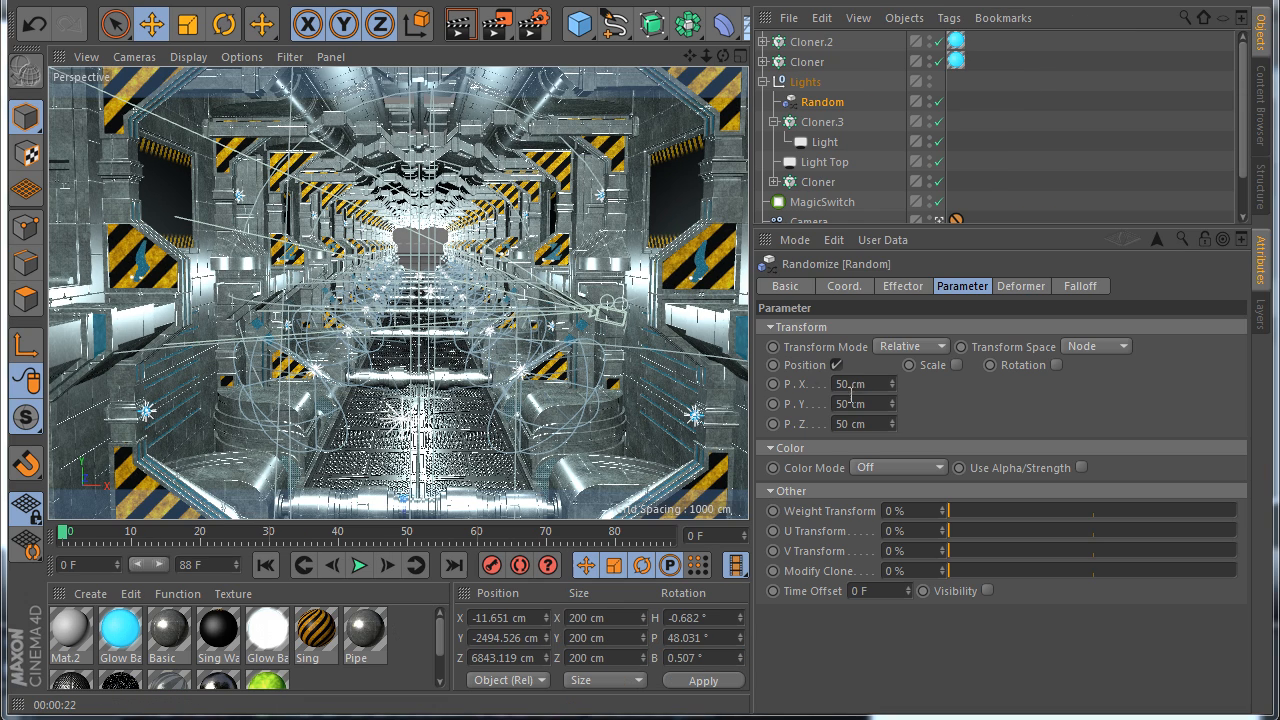
Set the Random effector's Y position variation to 500 cm
left_click(876, 402)
type("50")
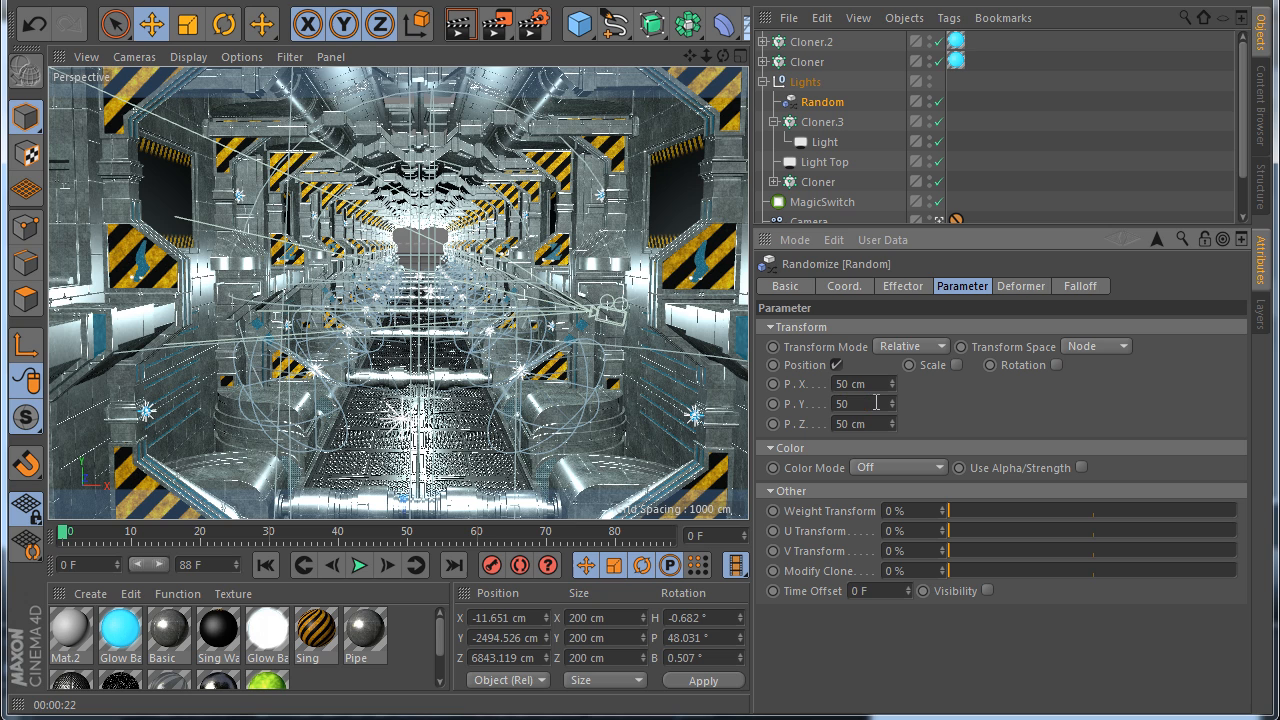
type("0")
key("Return")
Enable rotation and uniform scale on the Random effector, with 21° for R.B and a scale of 1
left_click(1055, 365)
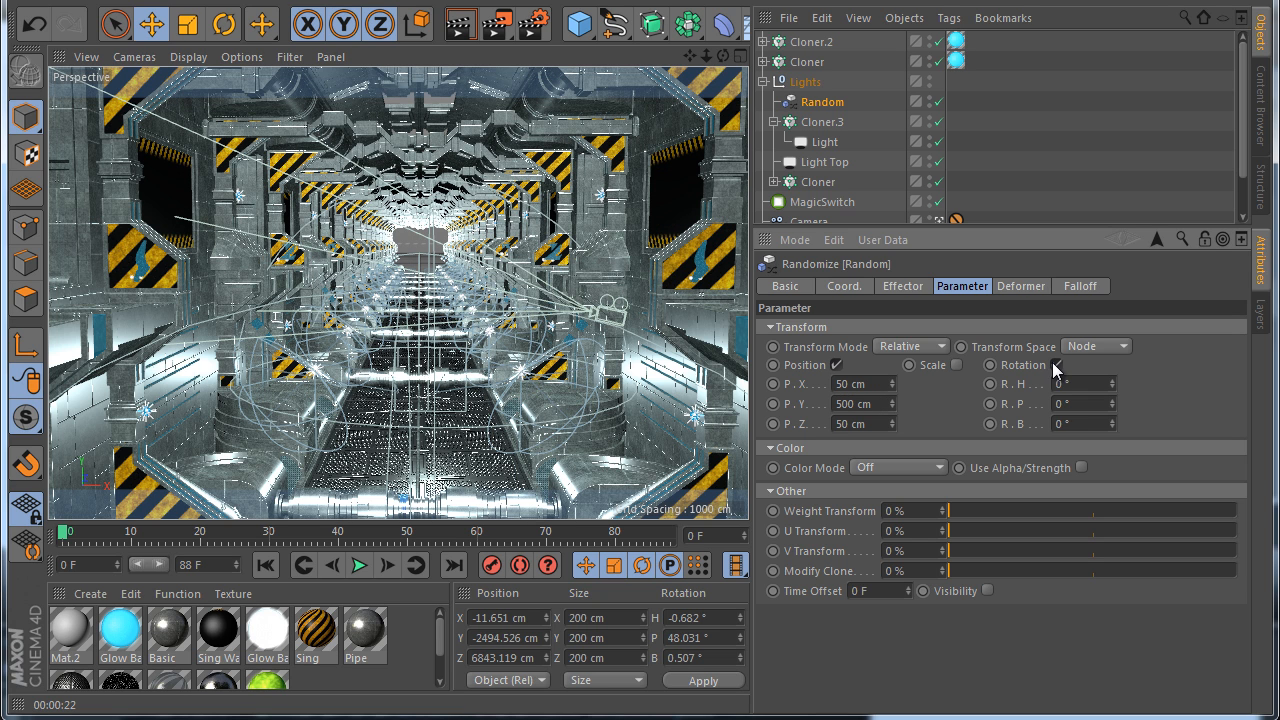
key("Return")
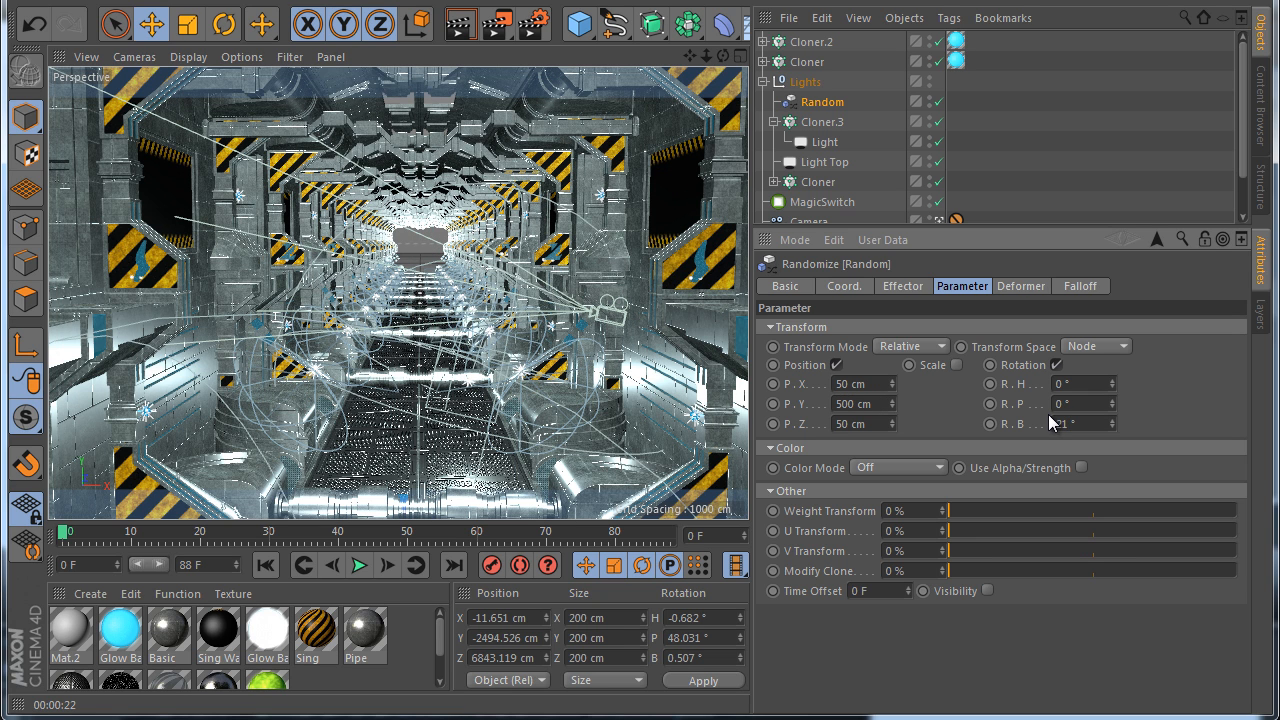
left_click(952, 365)
left_click(1005, 443)
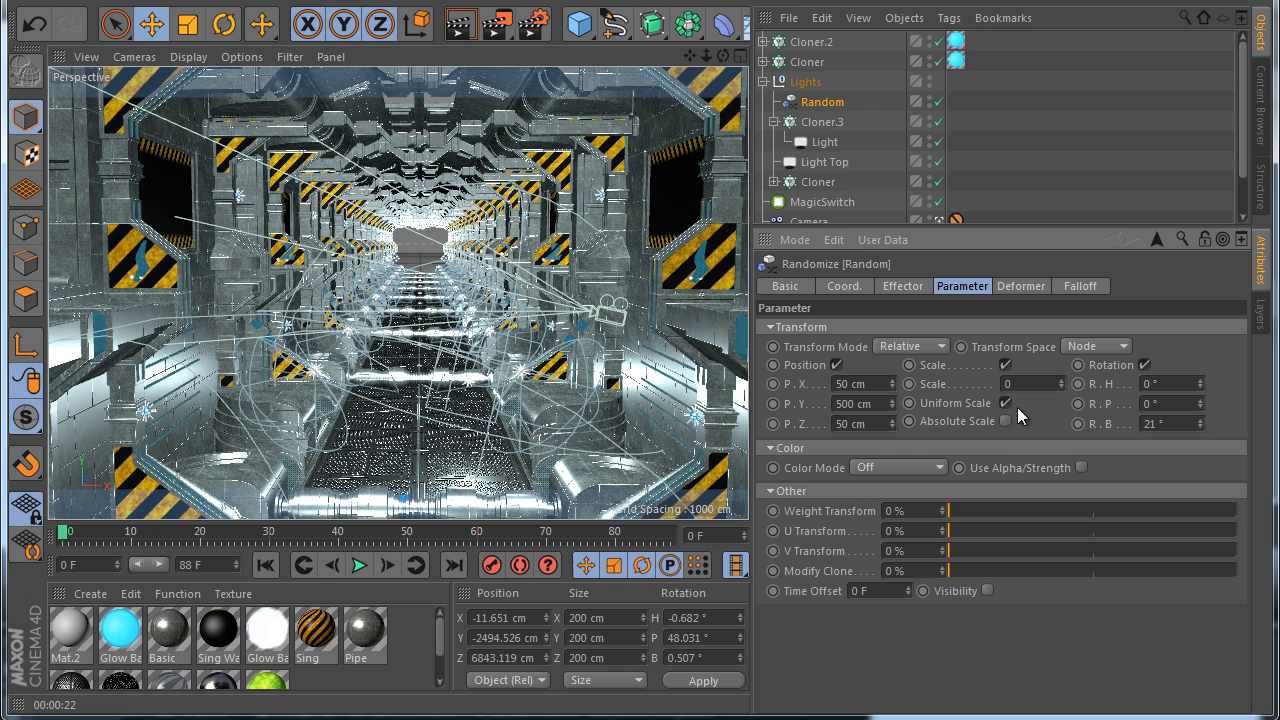
type("1")
key("Return")
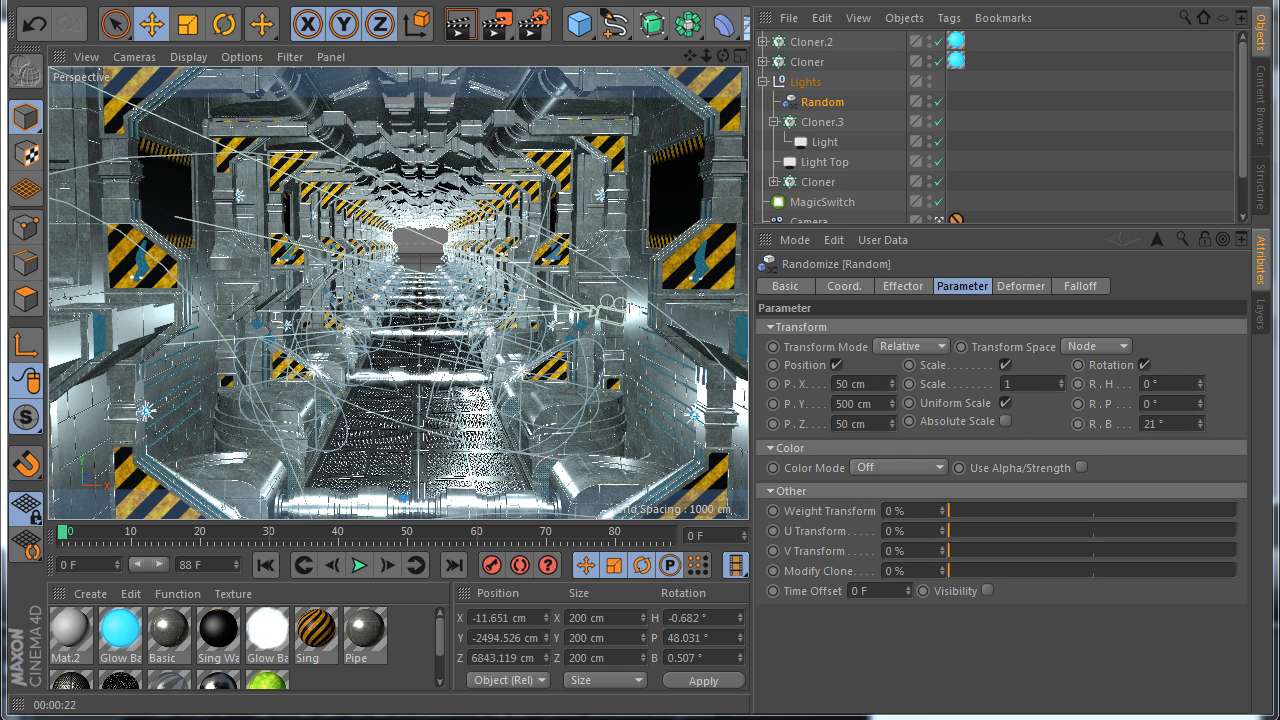
Enable Synchronized and Indexed for the Random effector and render the camera view
left_click(905, 285)
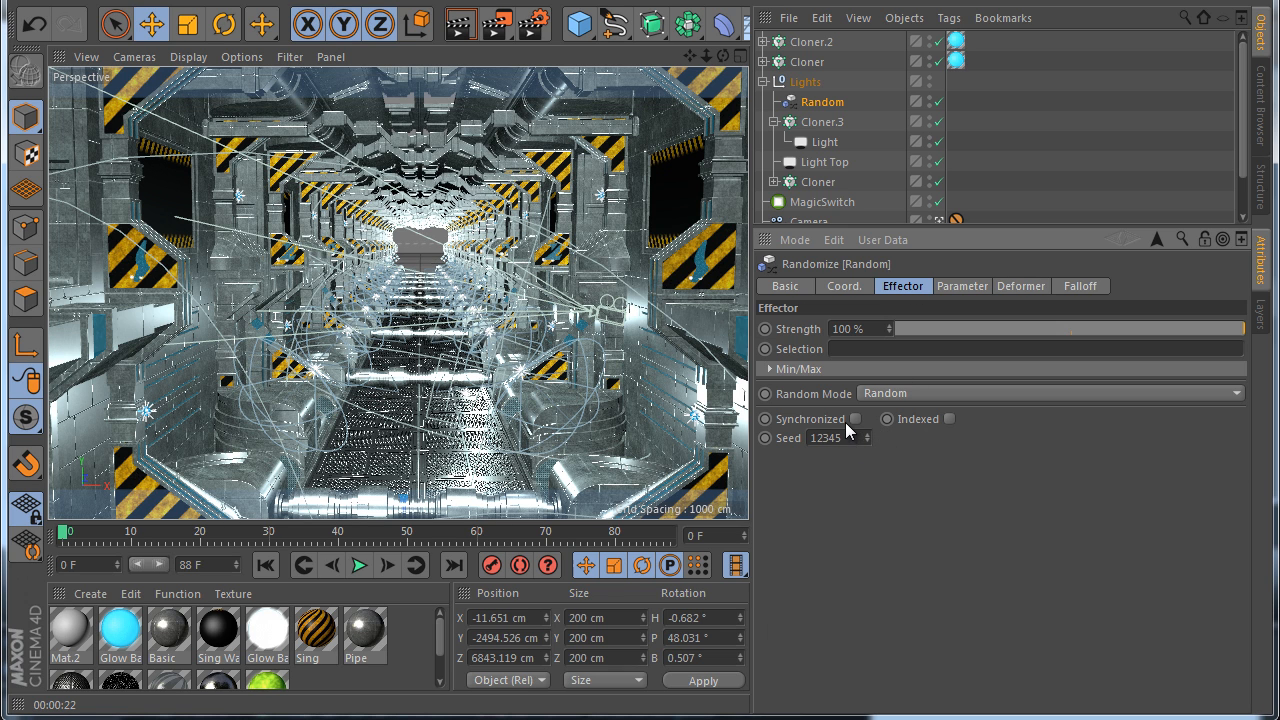
left_click(855, 418)
left_click(949, 418)
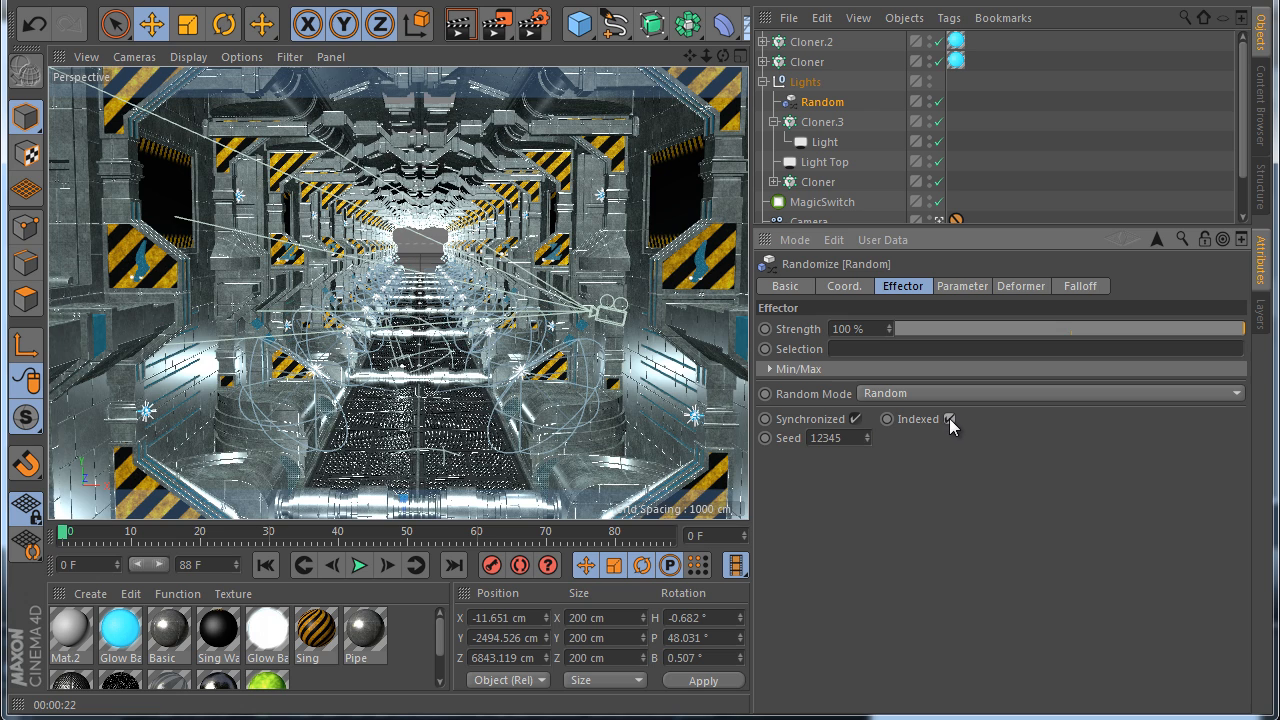
left_click(470, 32)
Increase Cloner.3's clone count to 6
left_click(818, 121)
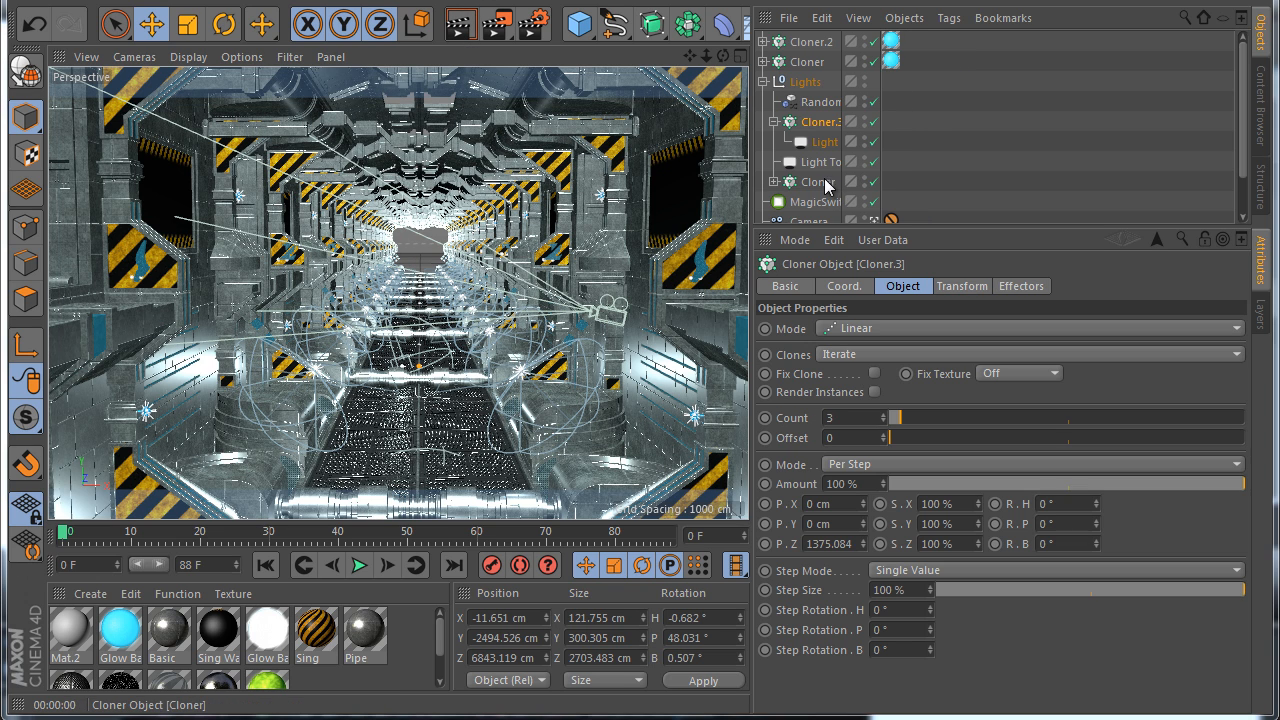
left_click(885, 413)
left_click(884, 414)
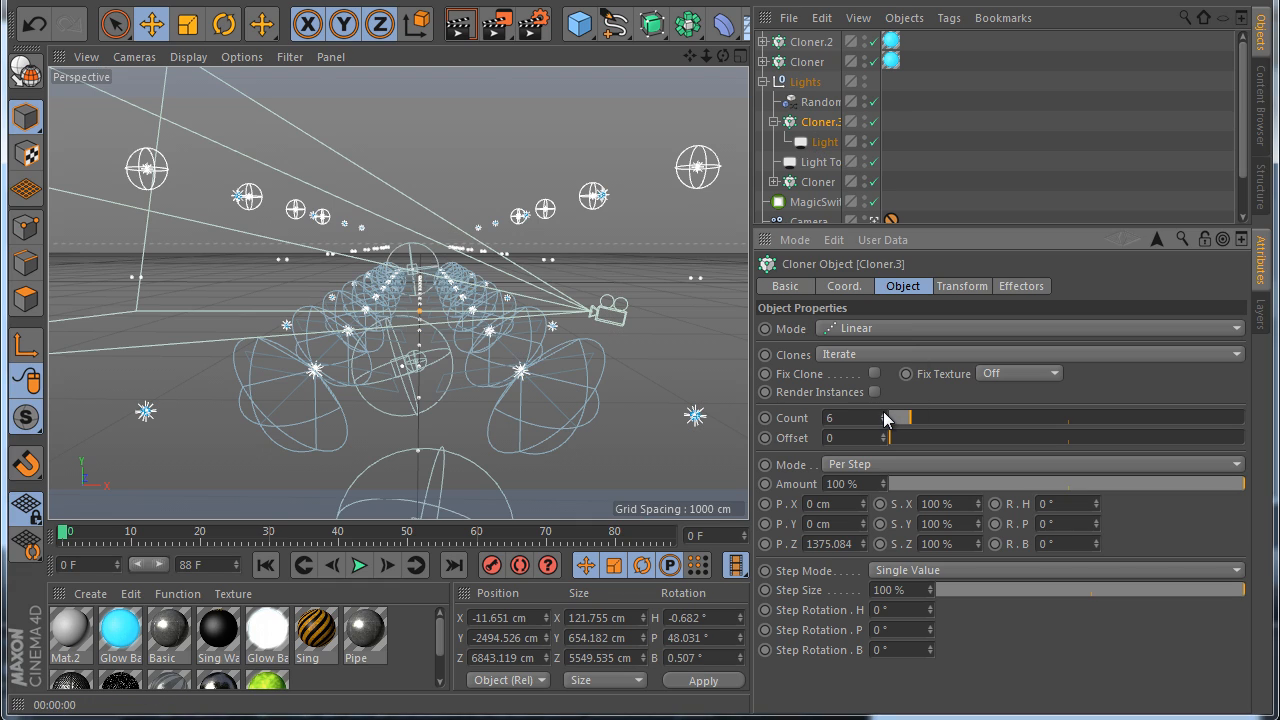
Set Cloner.3's clone count to 8 and its Z step distance to 1200 cm, and render the view
left_click(884, 414)
left_click(884, 414)
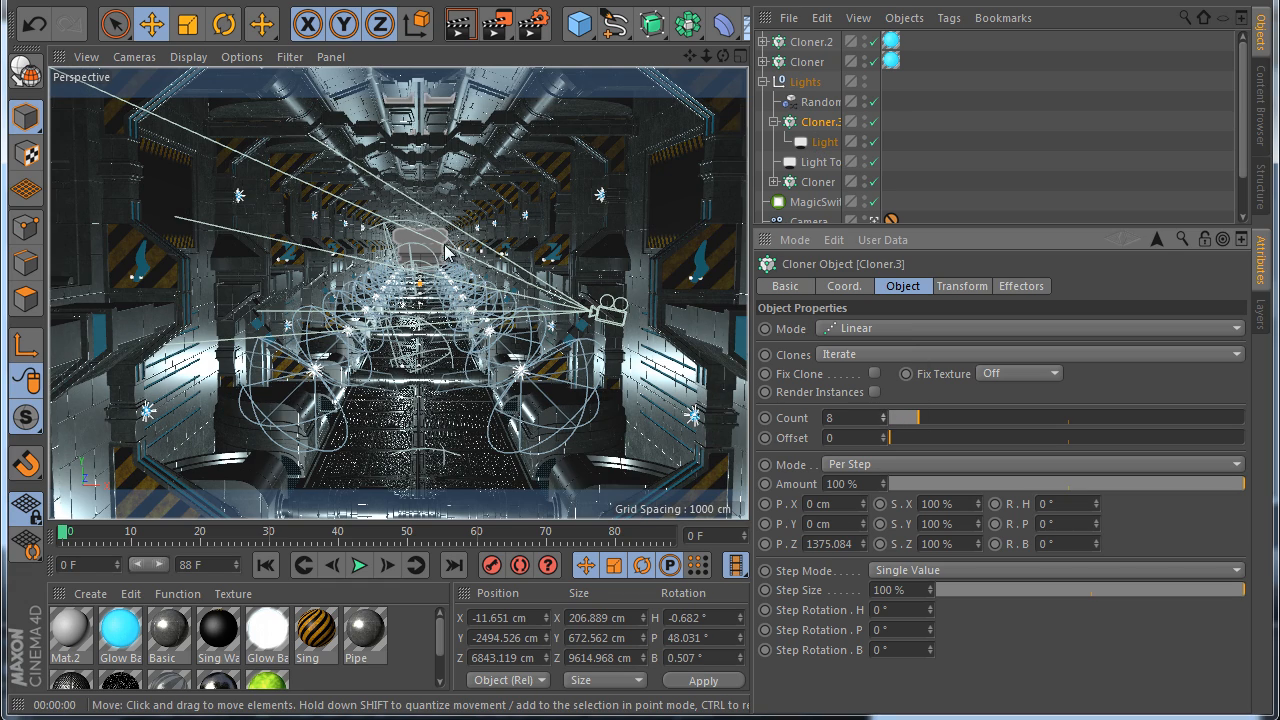
type("1200")
key("Return")
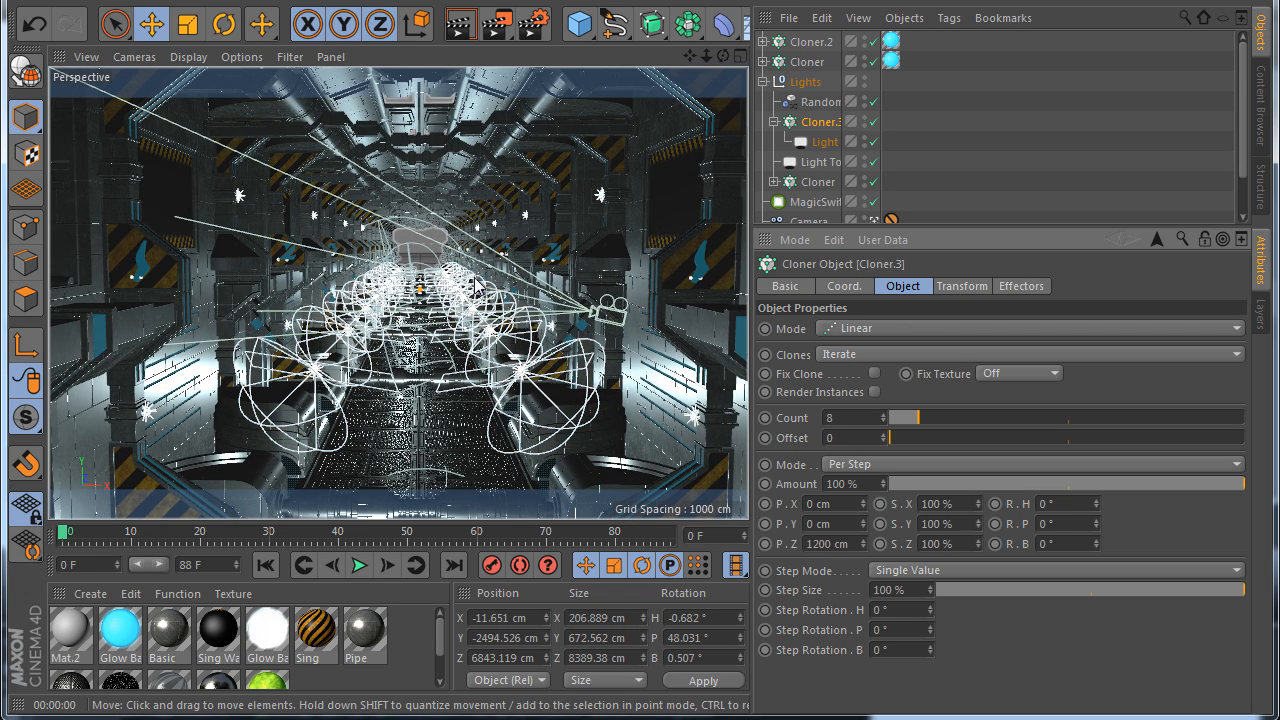
left_click(452, 27)
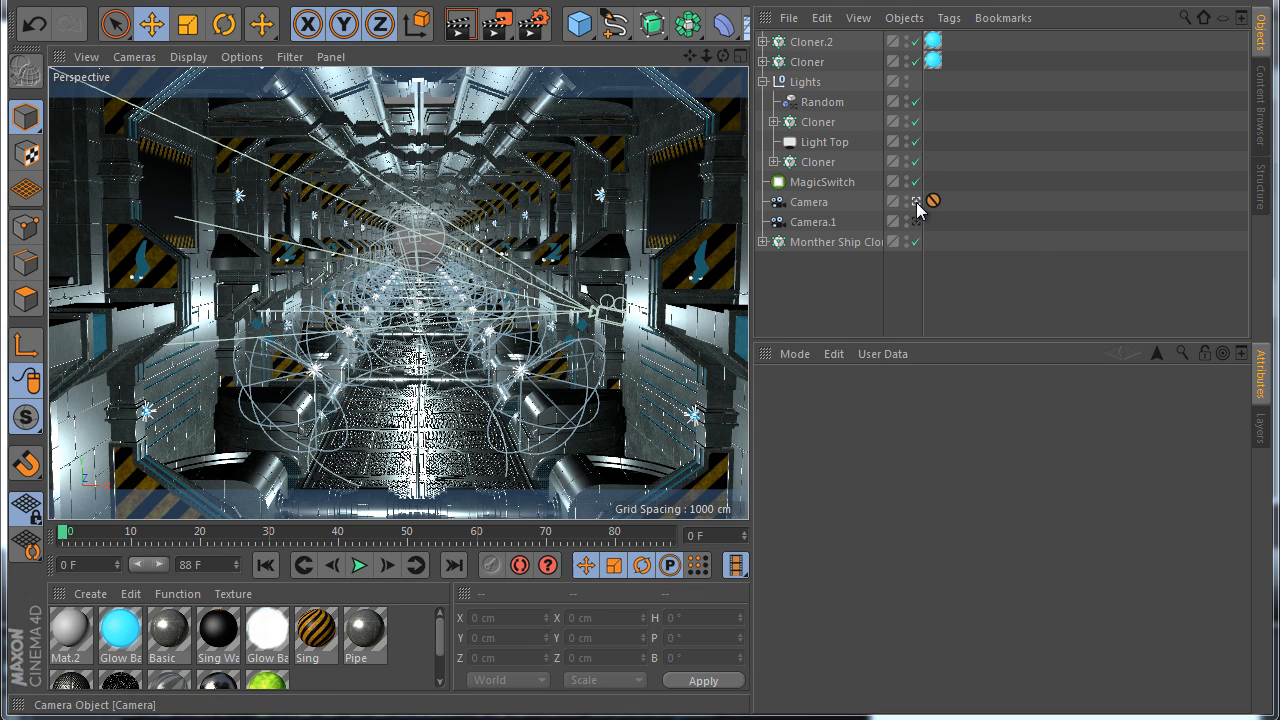
Leave the camera view and raise the top light cloner along the Y axis
left_click(915, 202)
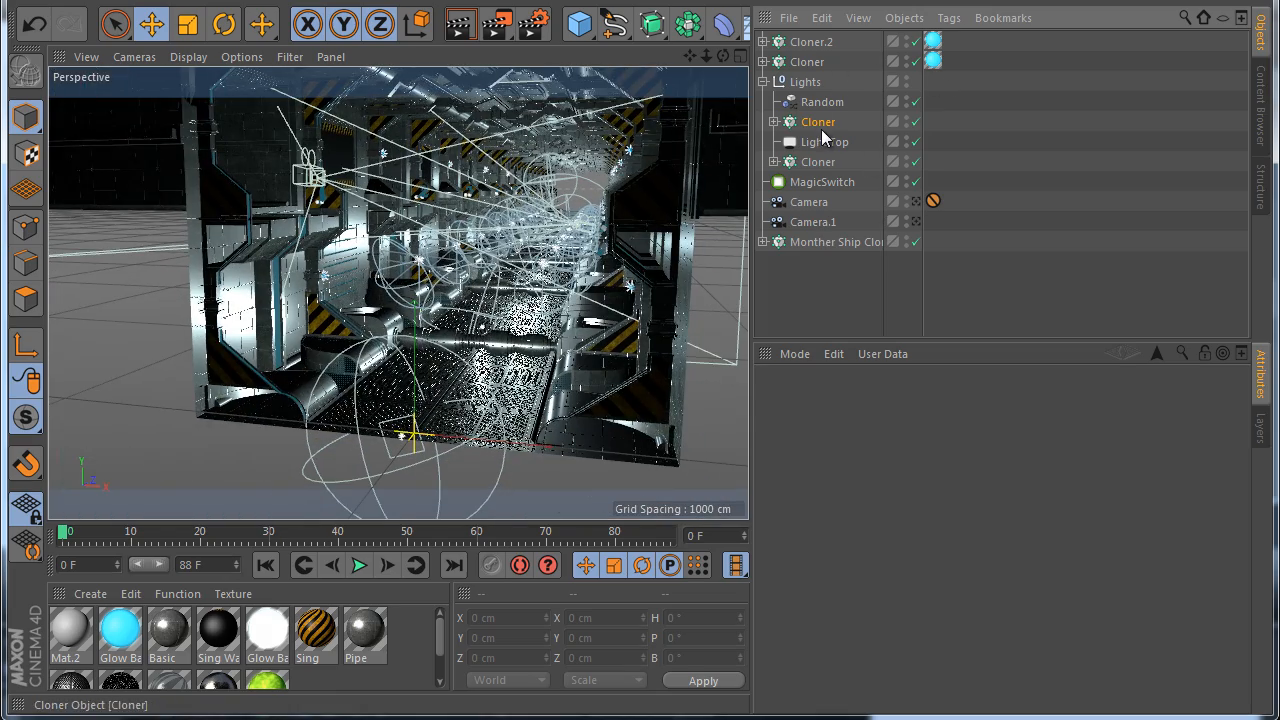
left_click(821, 130)
left_click_drag(415, 136, 415, 25)
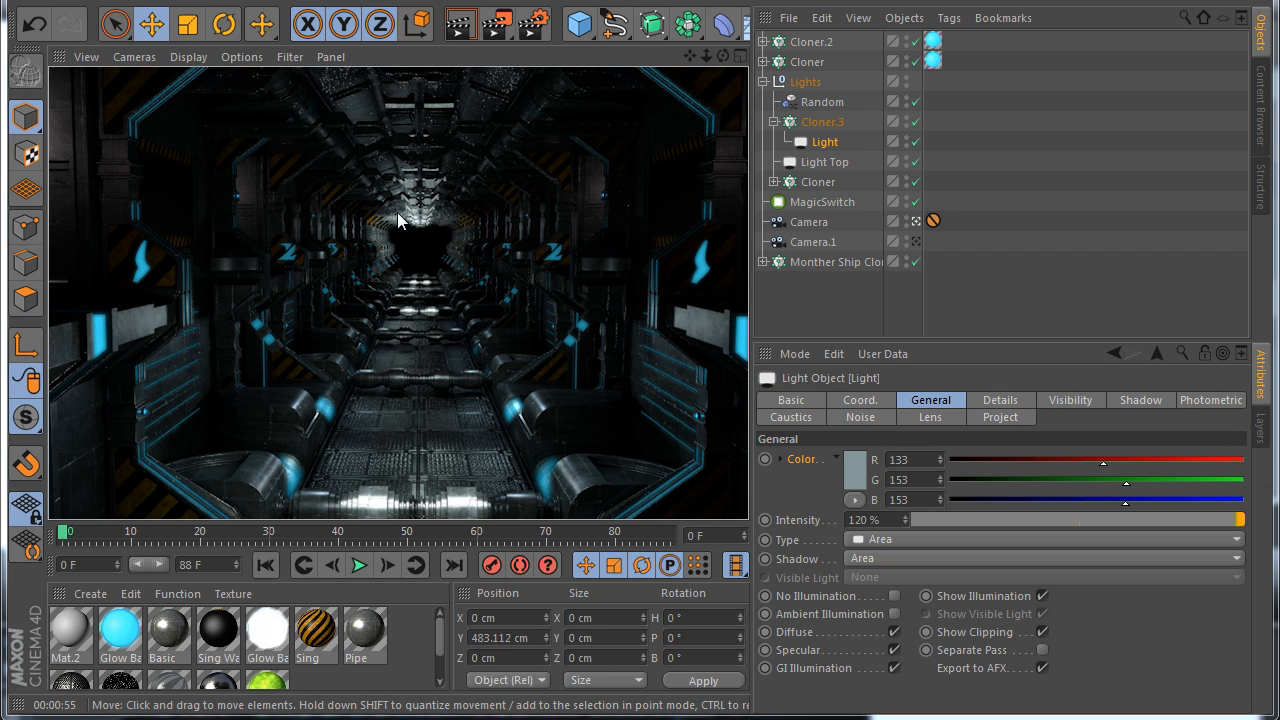
Change the intensity of the light inside Cloner.3 and move the cloner down slightly
double_click(891, 517)
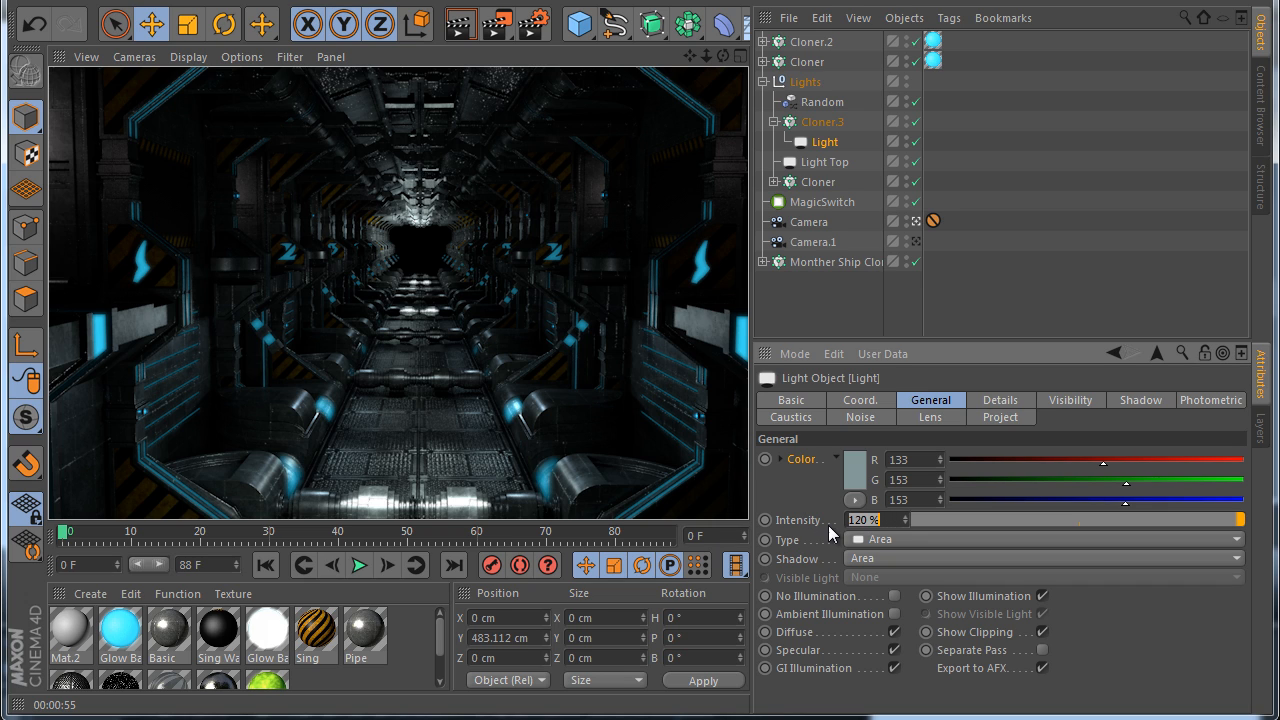
type("1")
key("Return")
left_click(813, 125)
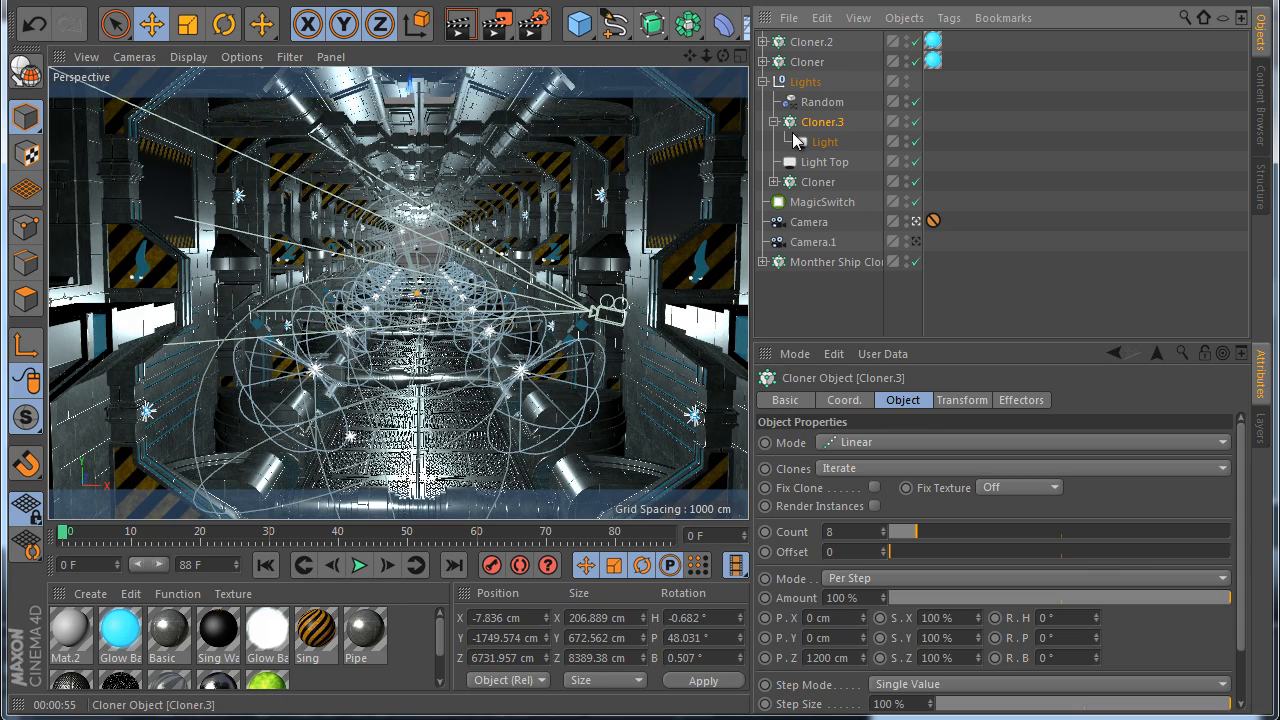
mouse_move(417, 218)
left_mouse_down()
mouse_move(415, 200)
mouse_move(421, 263)
mouse_move(417, 240)
left_mouse_up()
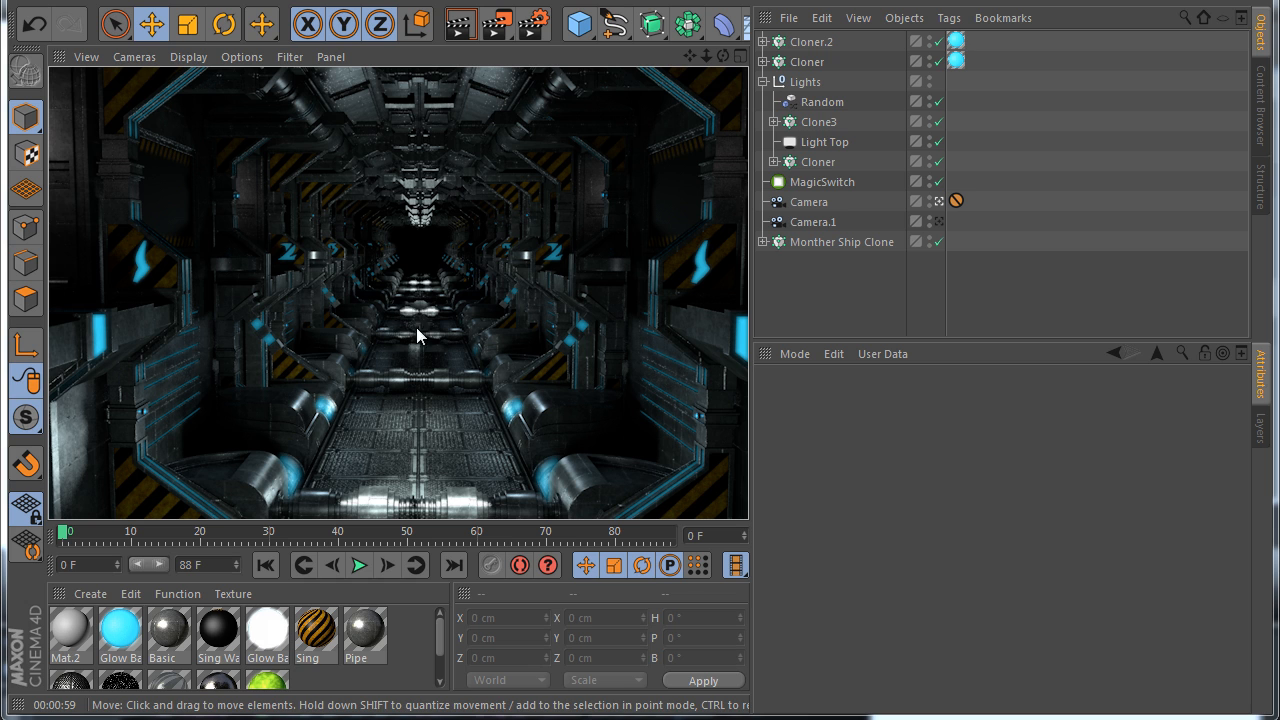
Review the Random effector's effector and parameter settings, and Clone3's object, coordinate and transform settings
left_click(830, 104)
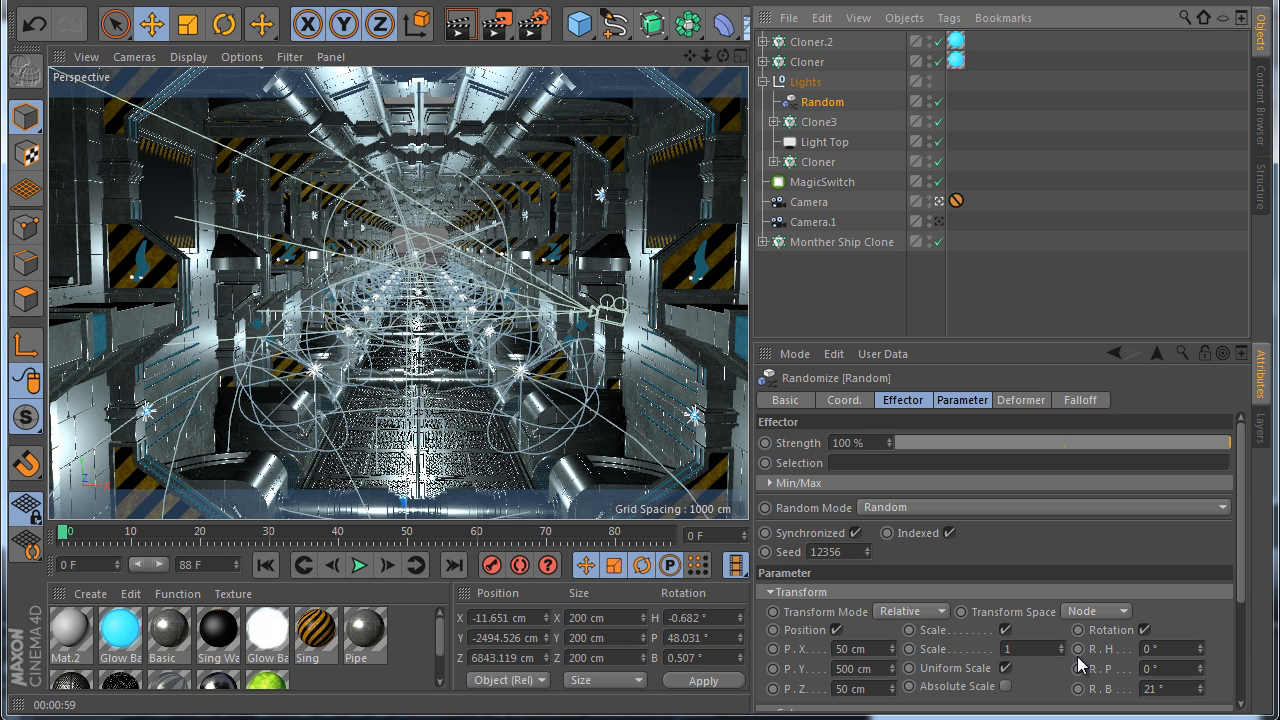
scroll(1010, 560, "down", 2)
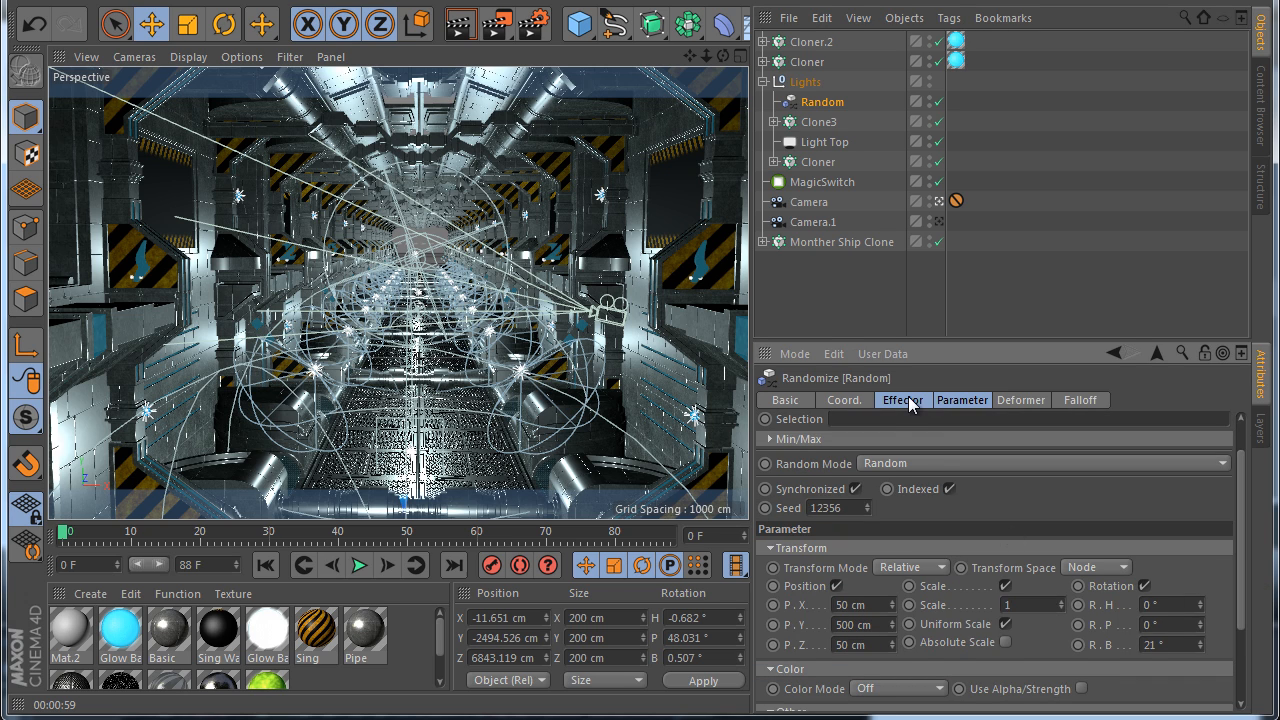
left_click(907, 398)
left_click(950, 399)
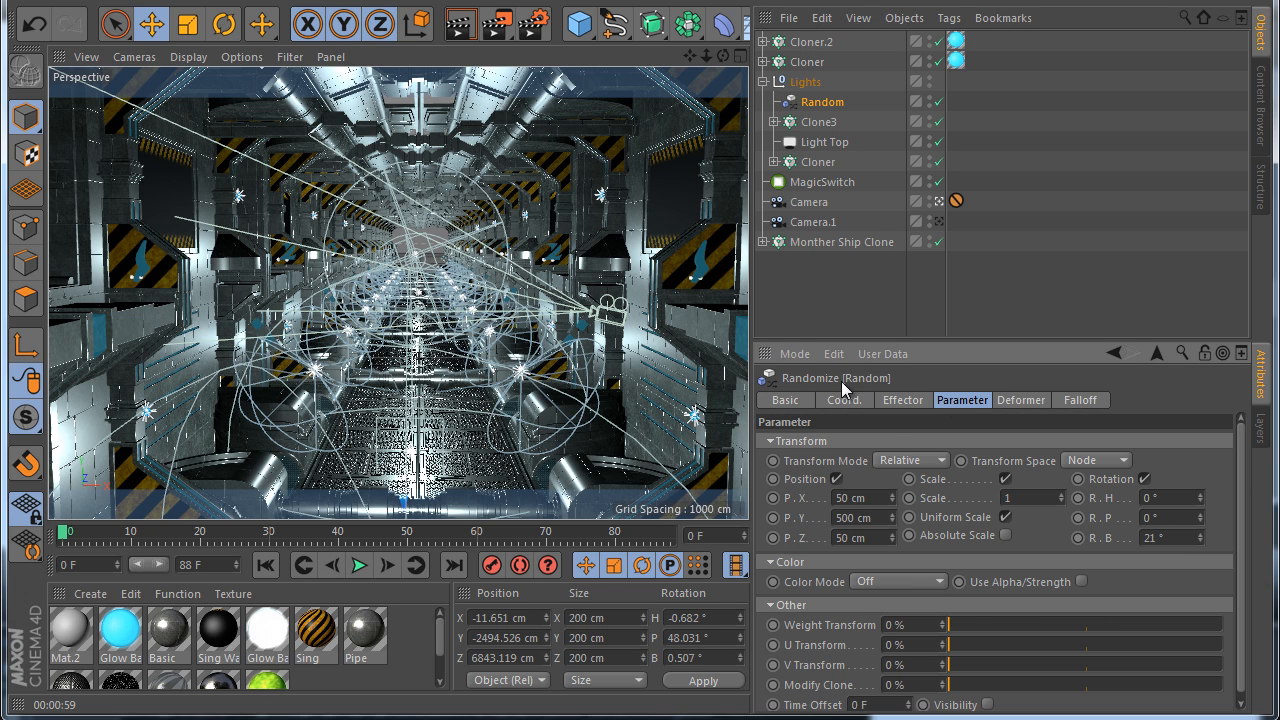
left_click(902, 399)
left_click(828, 123)
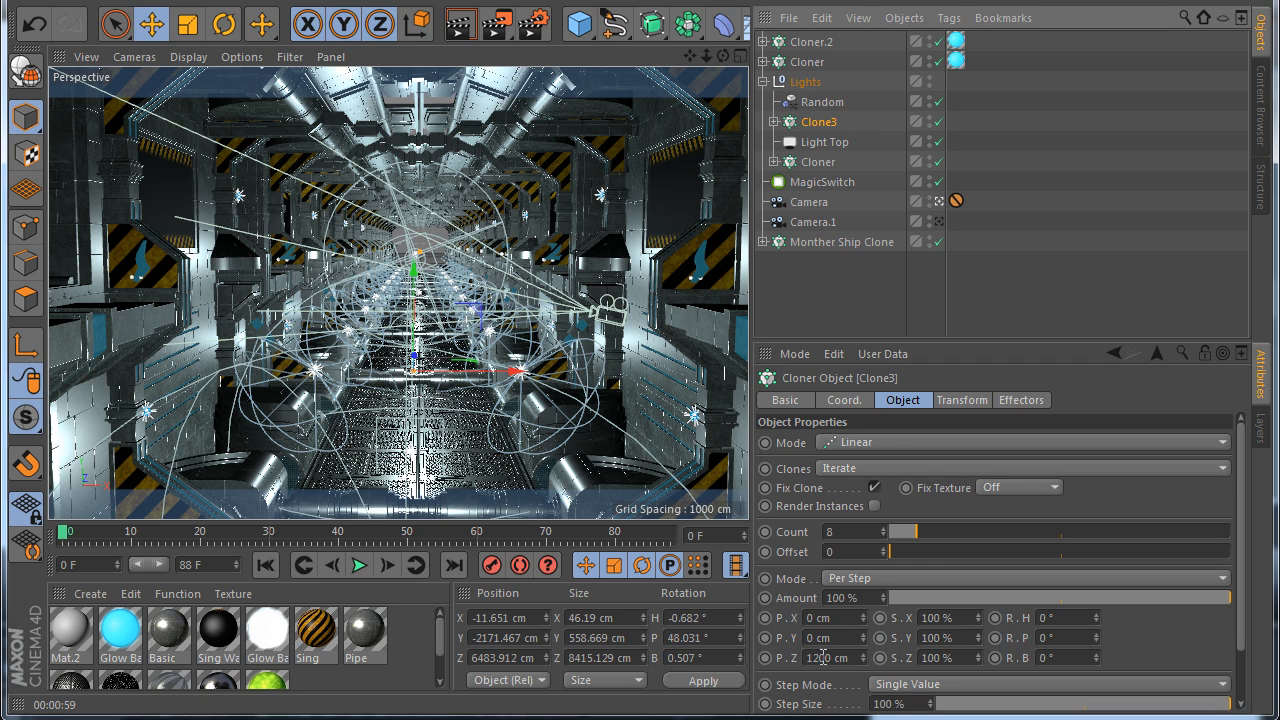
left_click(843, 400)
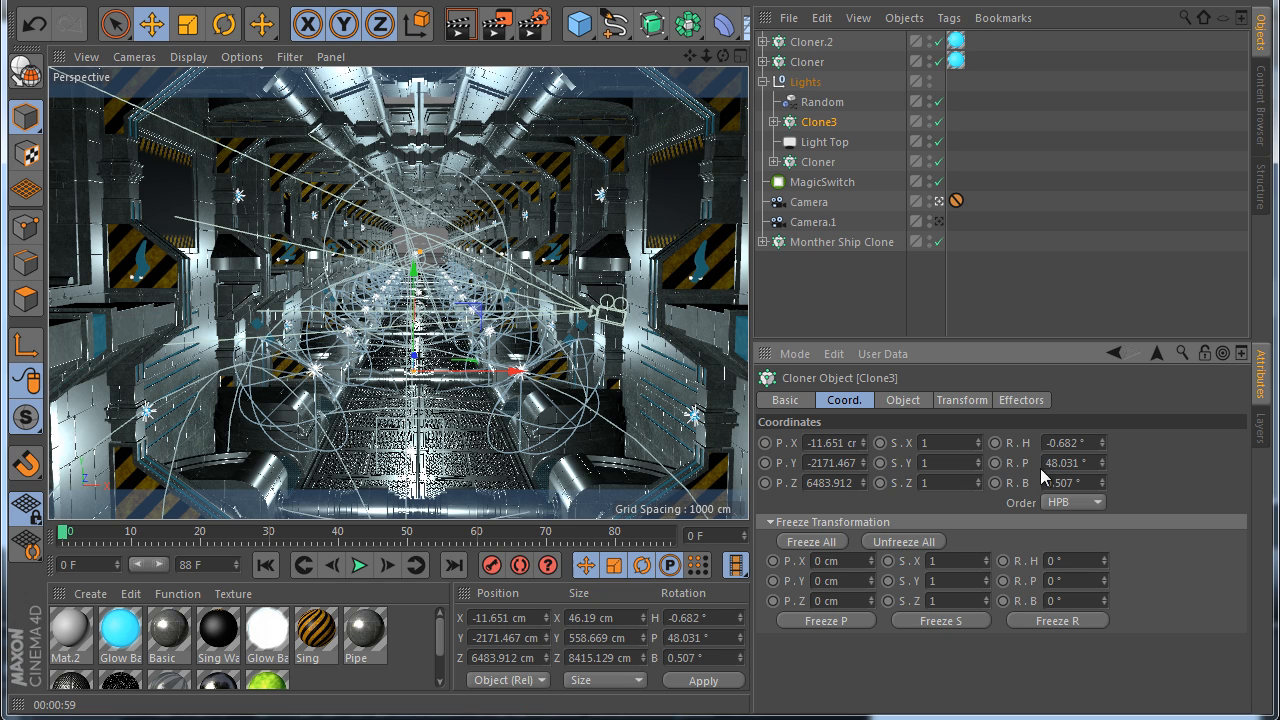
left_click(965, 401)
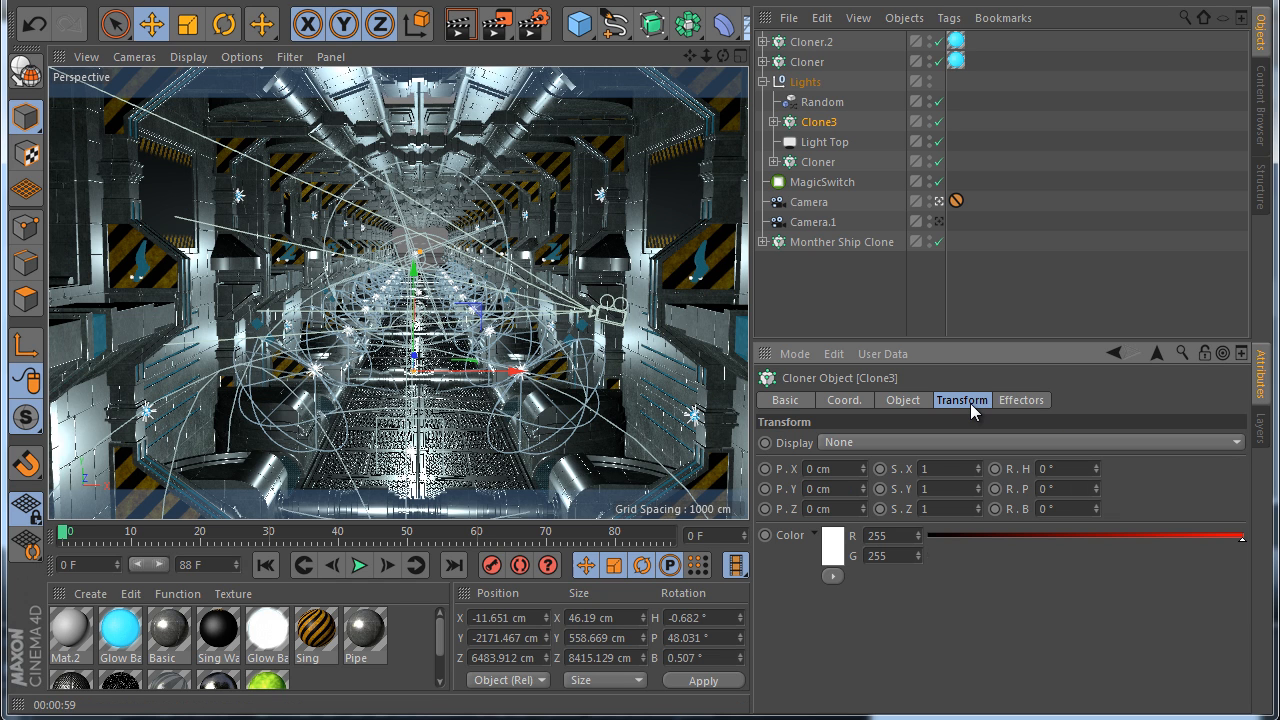
Set the Y and Z position of Light.1 inside Clone3 to 0 cm
left_click(773, 121)
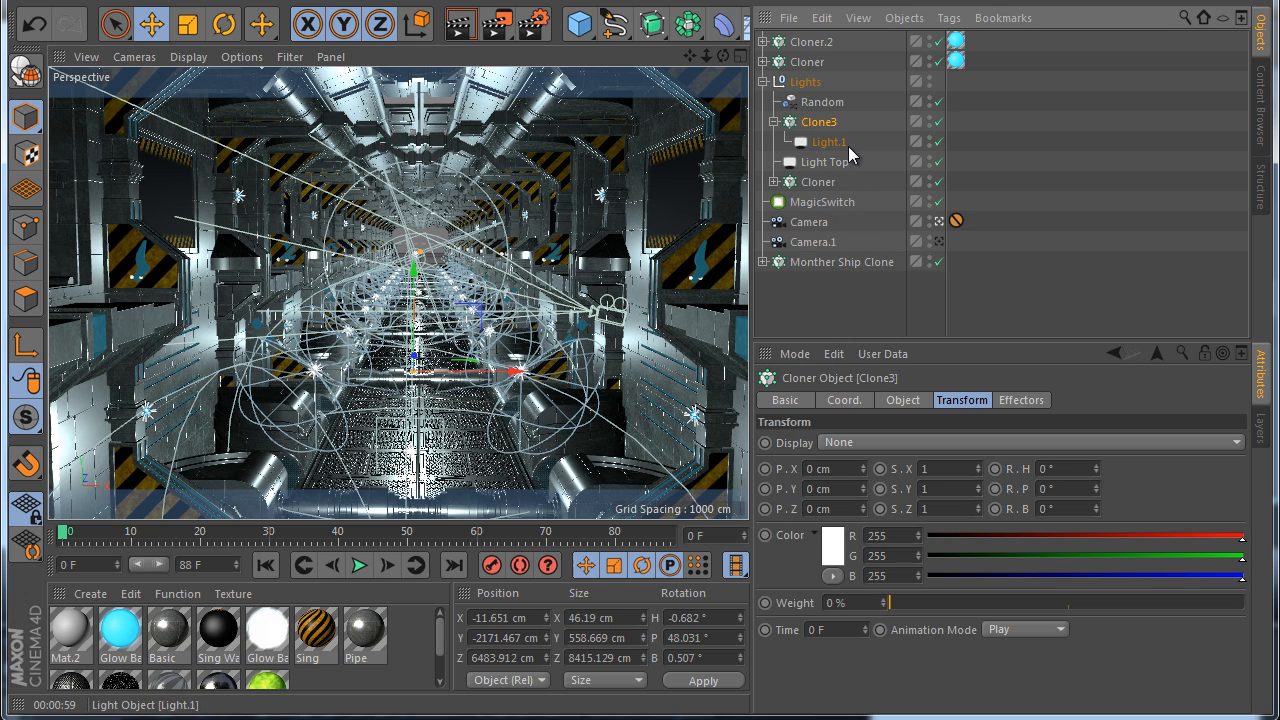
left_click(828, 142)
left_click(858, 400)
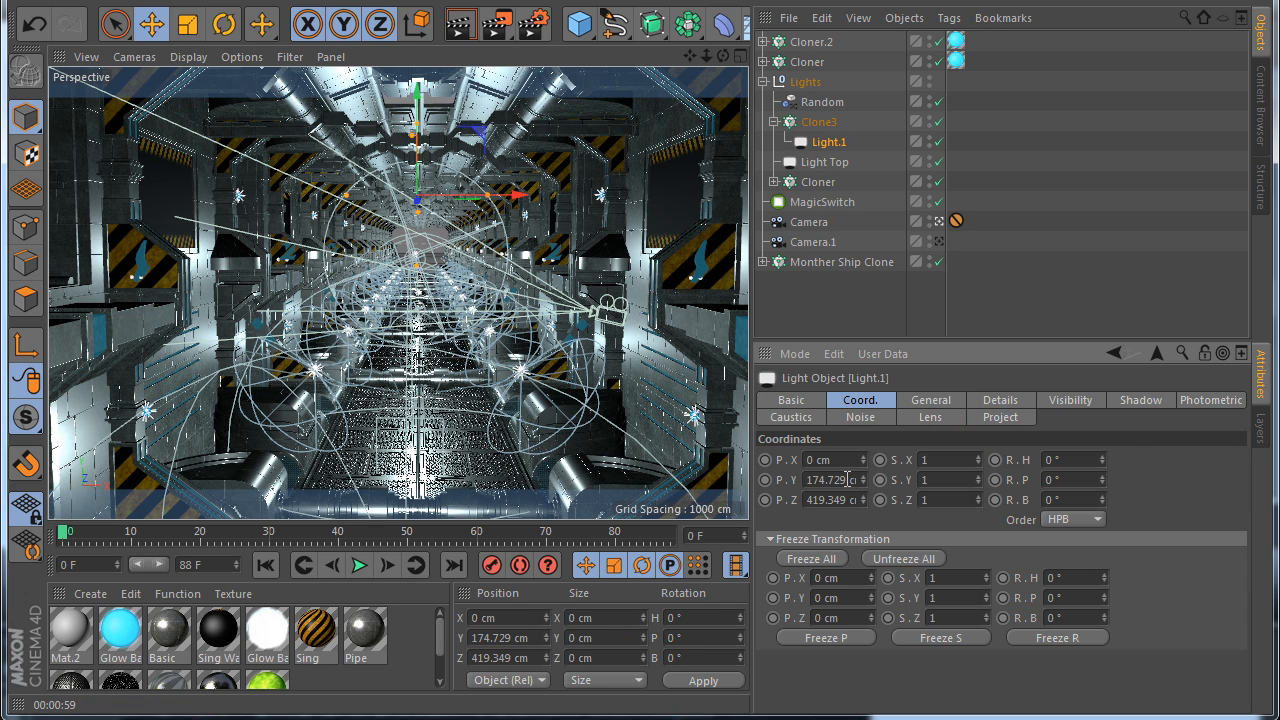
double_click(840, 479)
type("0")
double_click(838, 500)
type("0")
key("Return")
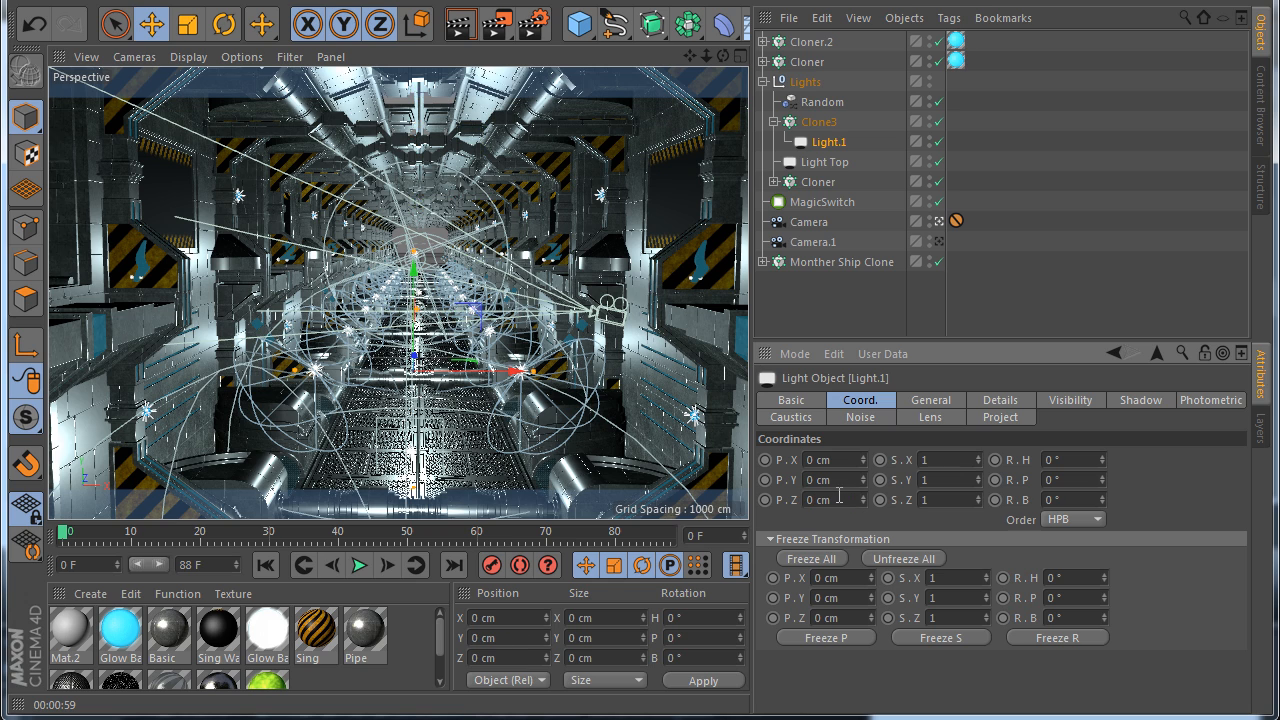
Compare the object settings of Clone3 with those of the wall-number Cloner, and check Clone3's coordinates
left_click(818, 121)
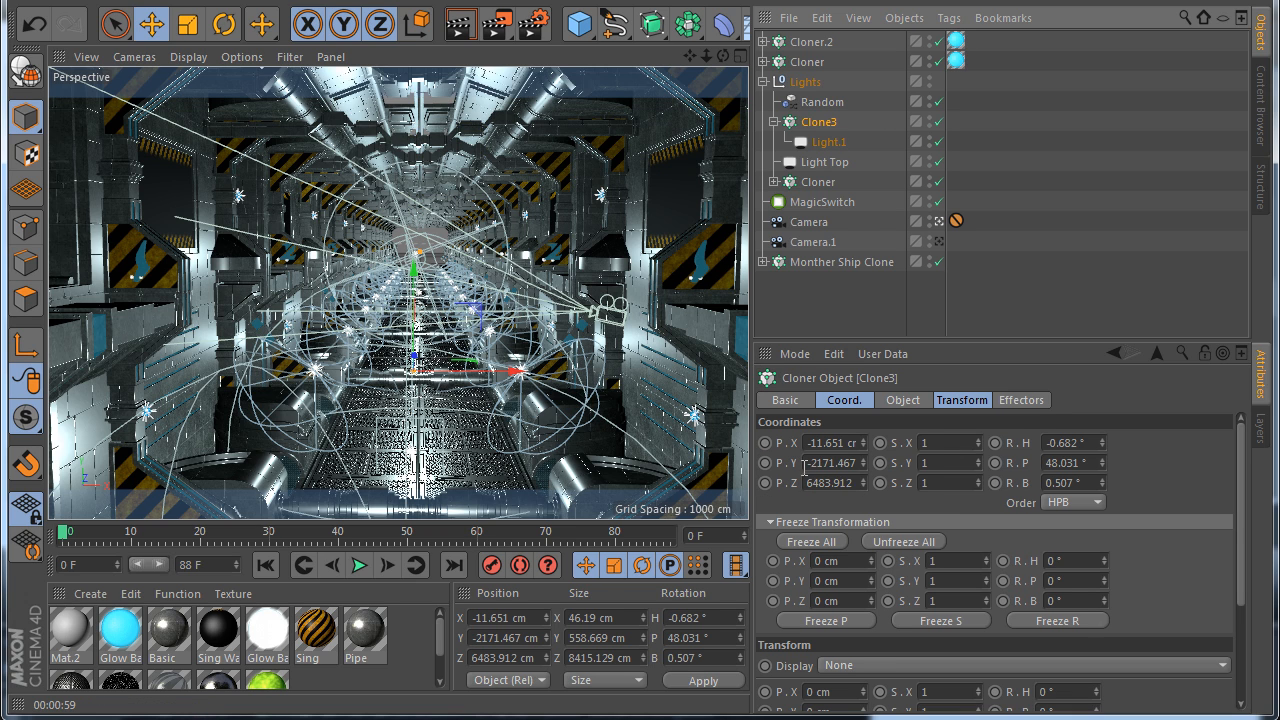
left_click(902, 400)
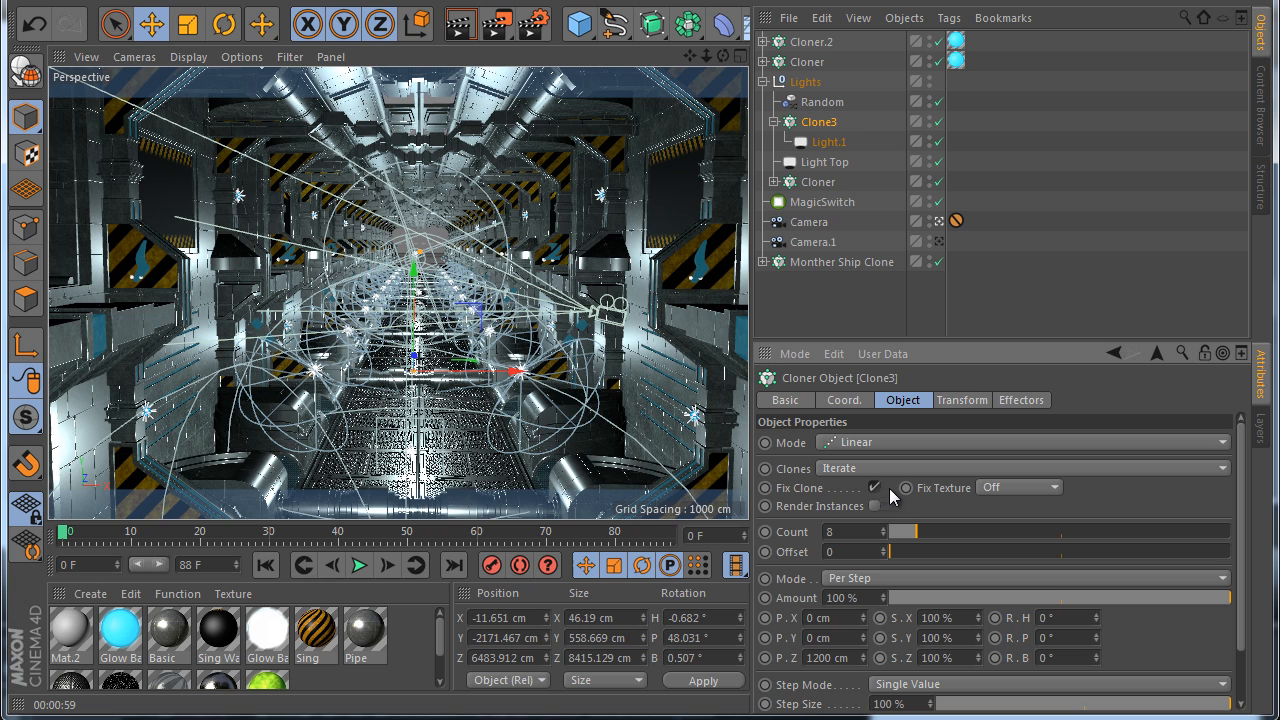
left_click(810, 63)
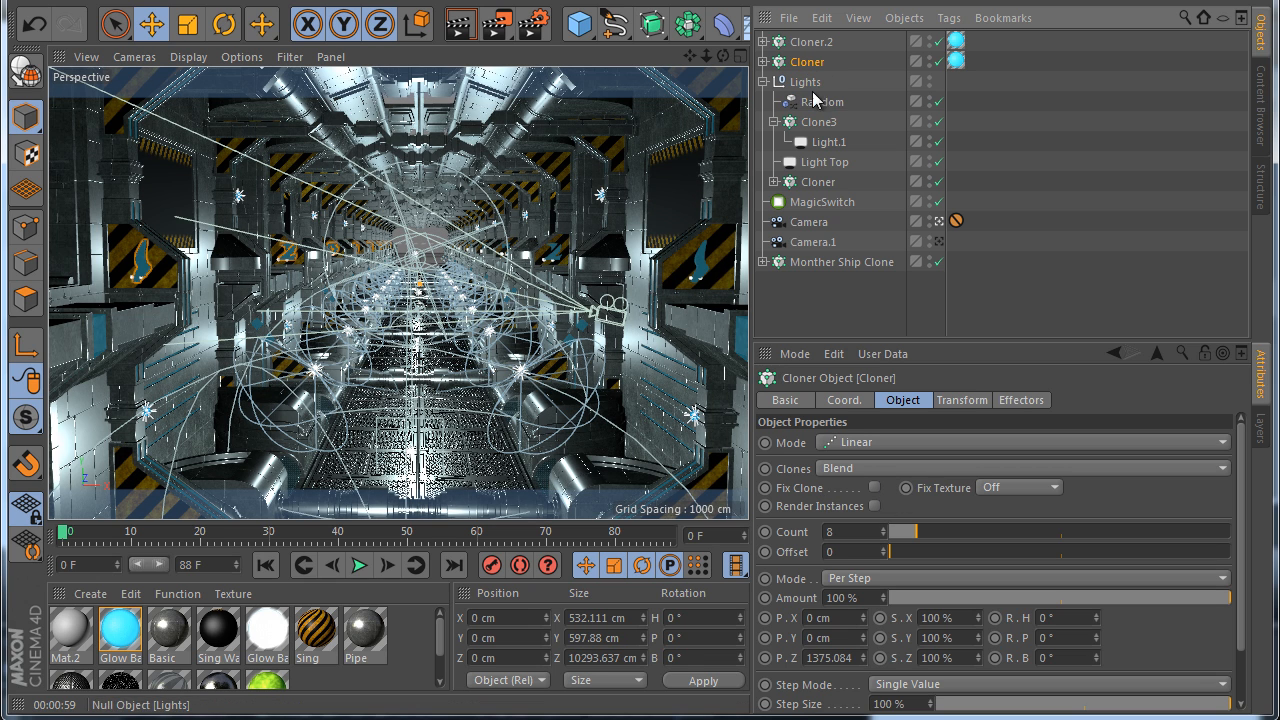
left_click(818, 122)
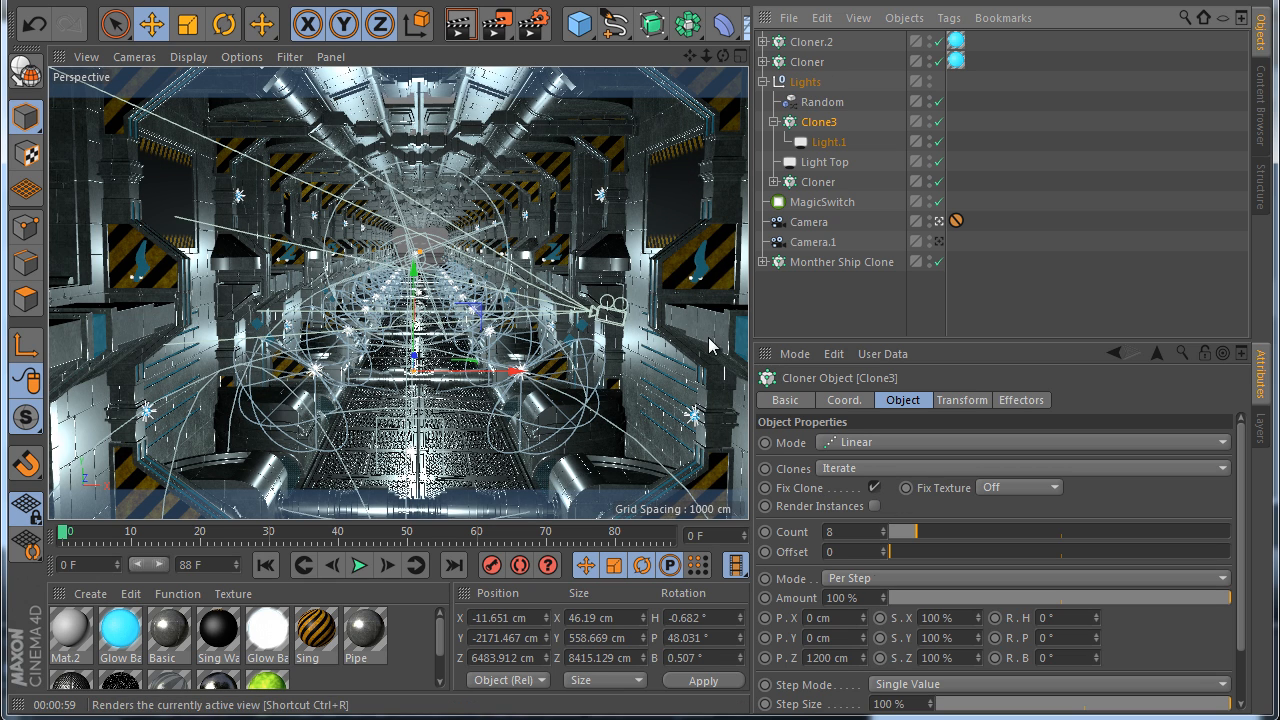
left_click(845, 400)
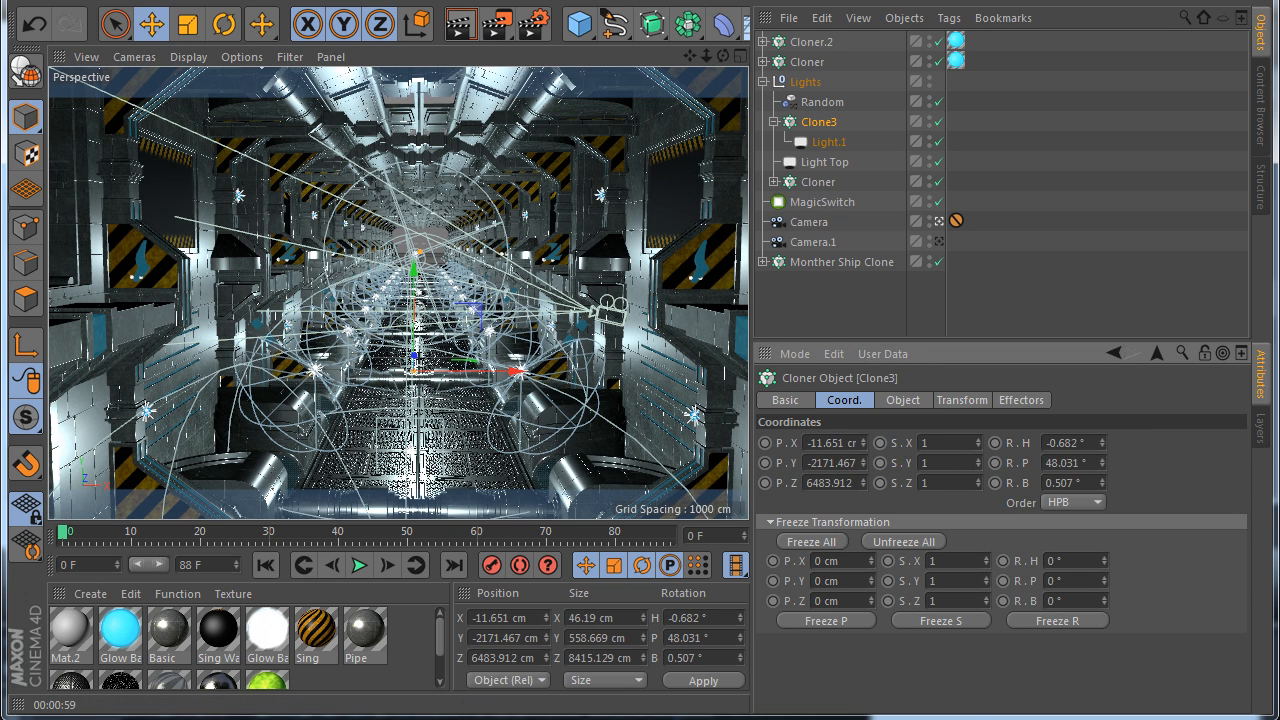
left_click(842, 304)
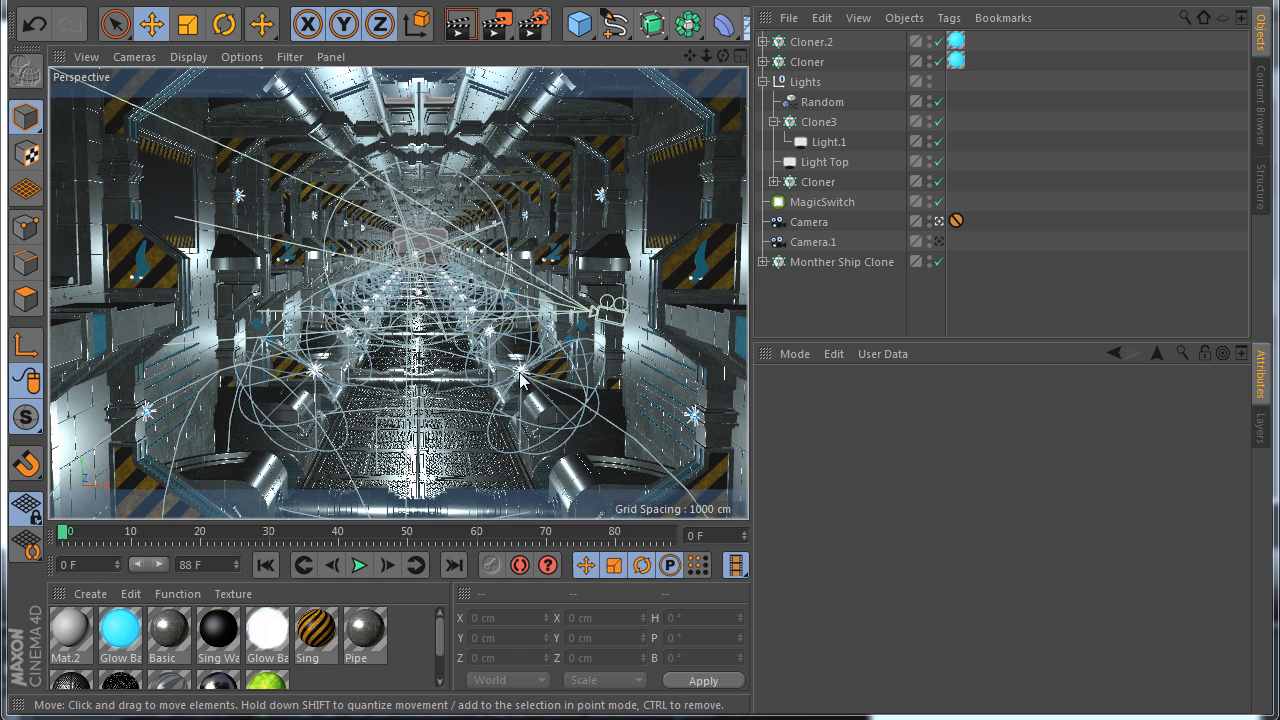
Group the wall-number cloners Cloner and Cloner.2 under a null and name it MontherShip
left_click(763, 81)
left_click(809, 62)
left_click(810, 42, "ctrl")
right_click(812, 44)
left_click(919, 600)
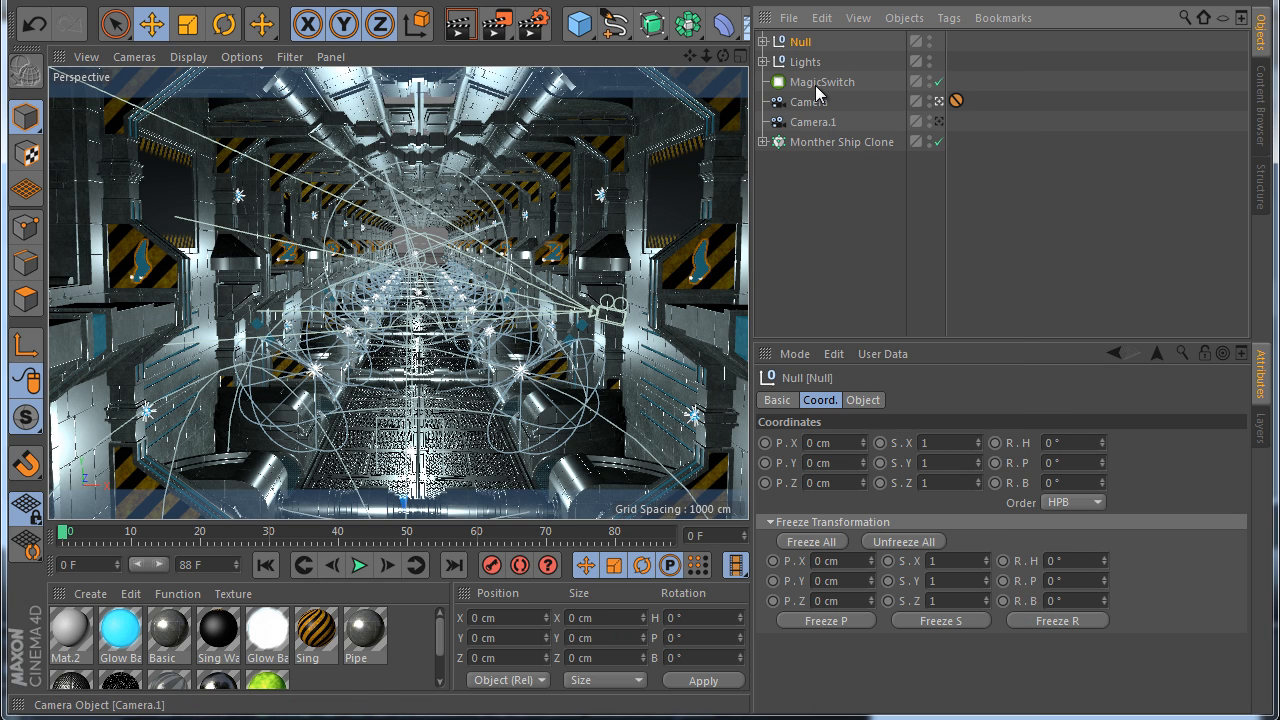
double_click(806, 42)
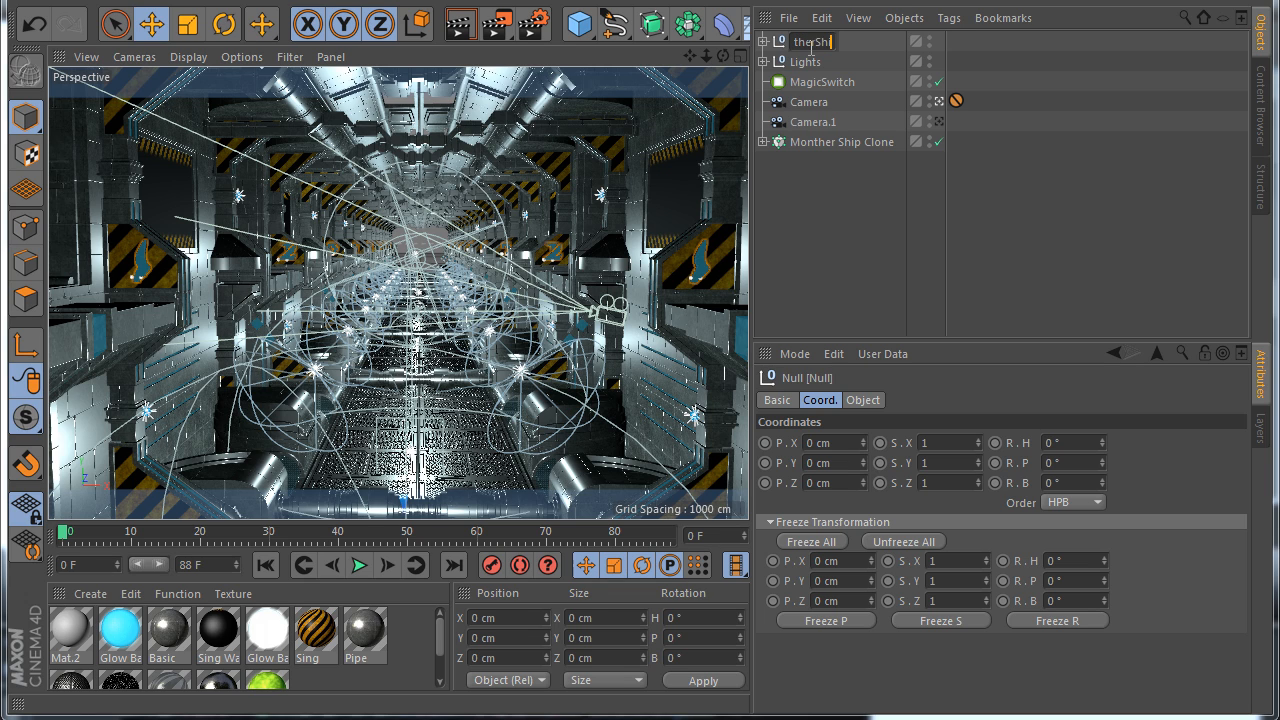
type("MontherShip")
key("Return")
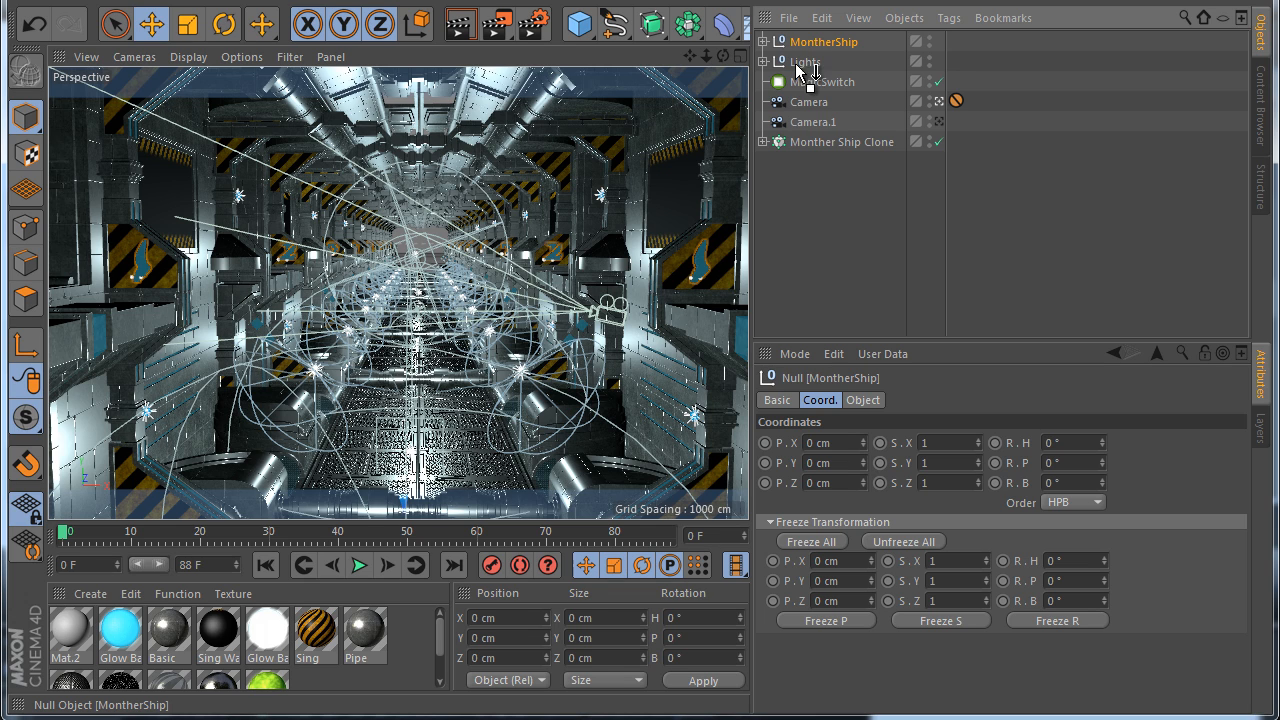
Move the MontherShip null below Camera.1 and place Monther Ship Clone inside it as the first child
left_click_drag(778, 127, 778, 129)
left_click(763, 122)
mouse_move(794, 181)
left_mouse_down()
mouse_move(806, 125)
mouse_move(806, 138)
left_mouse_up()
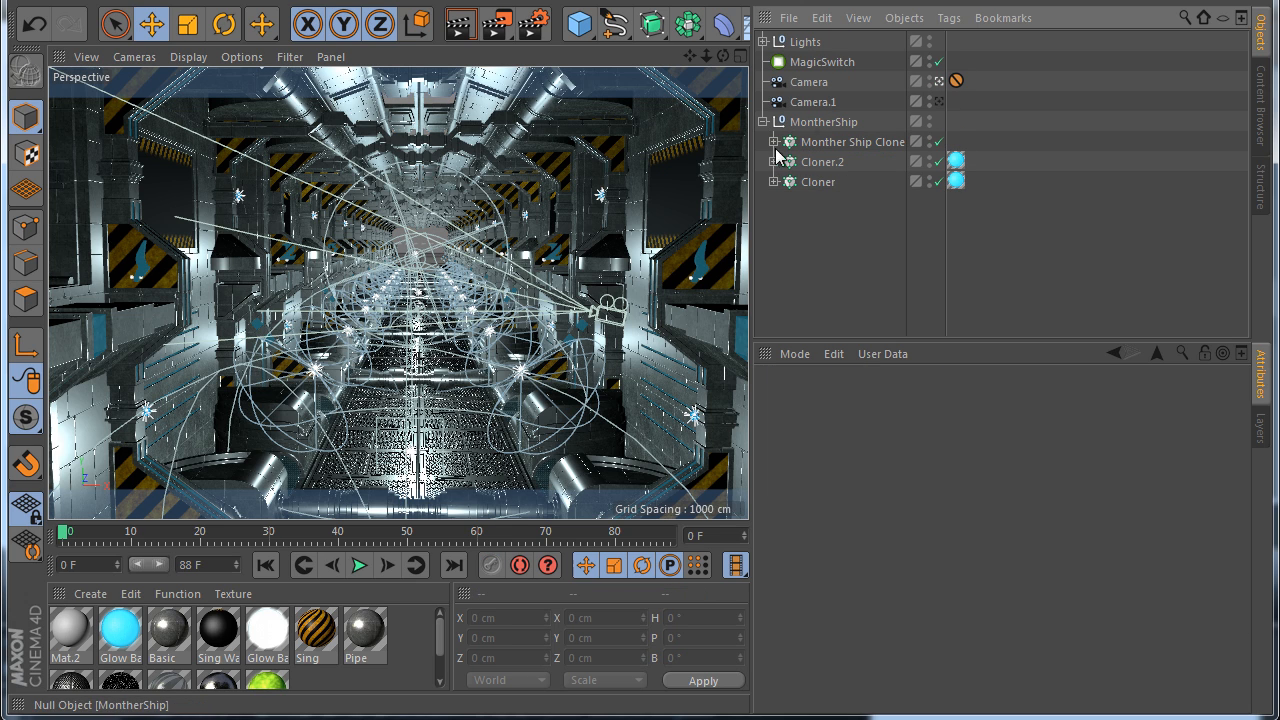
Rename Cloner.2 in the MontherShip group as Number Left
double_click(835, 161)
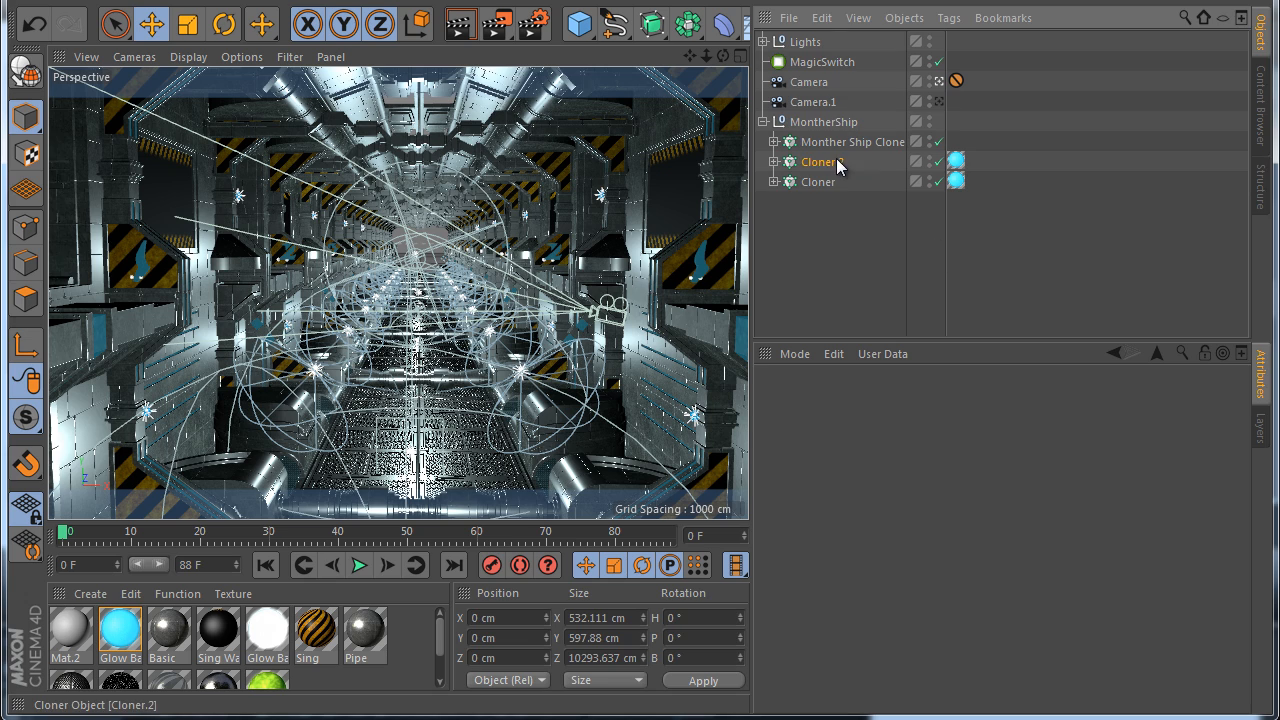
type("N")
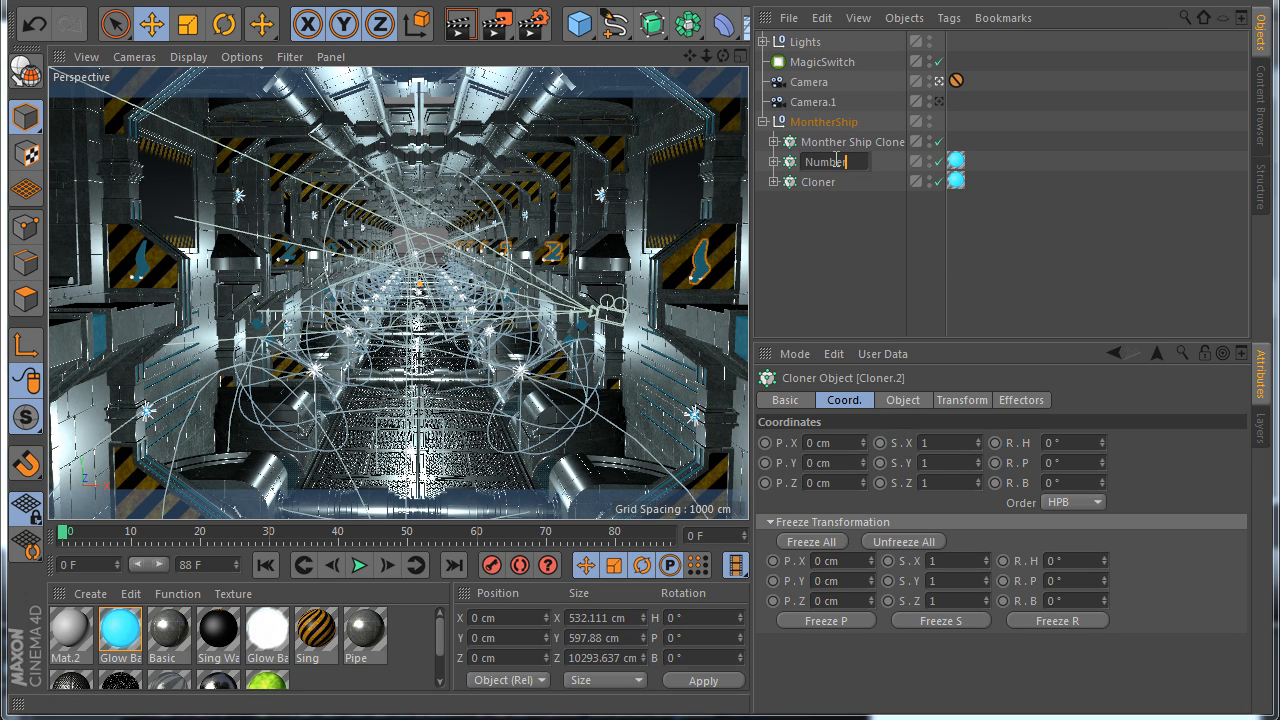
type("umber Left")
key("Return")
Rename the remaining Cloner in the MontherShip group as Number Right
double_click(817, 182)
type("Number Left")
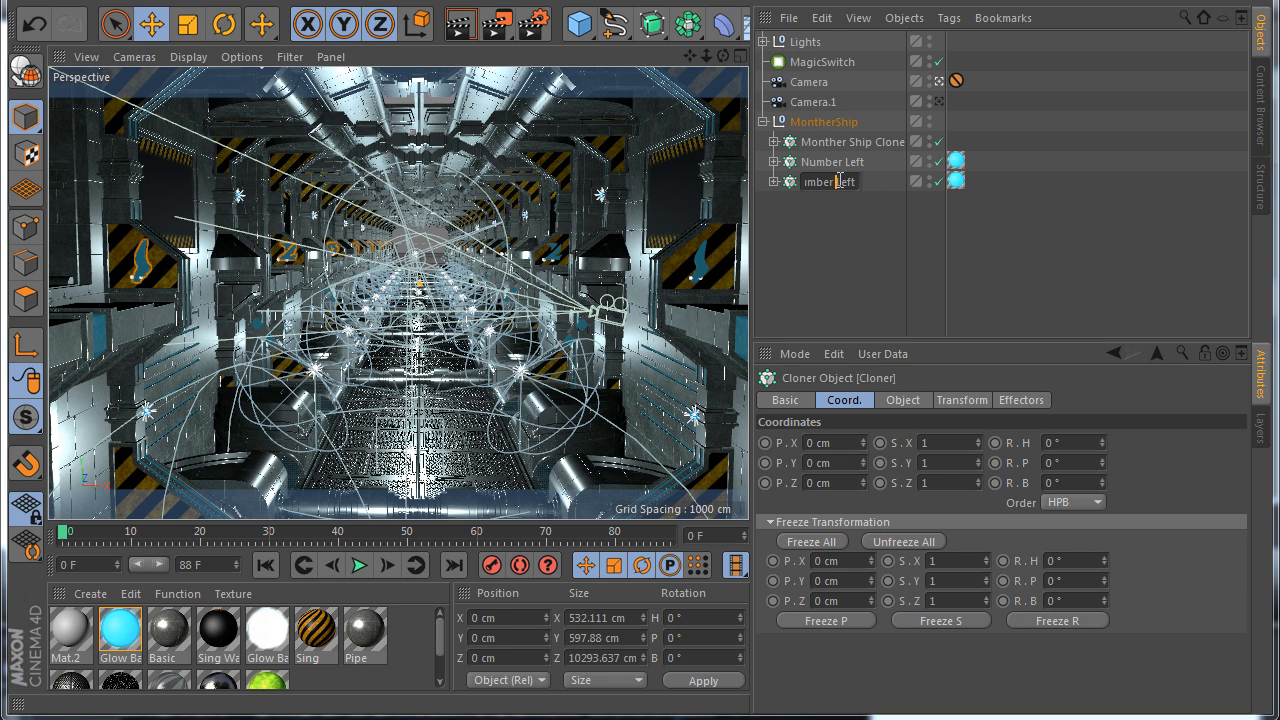
double_click(840, 181)
type("right")
key("Return")
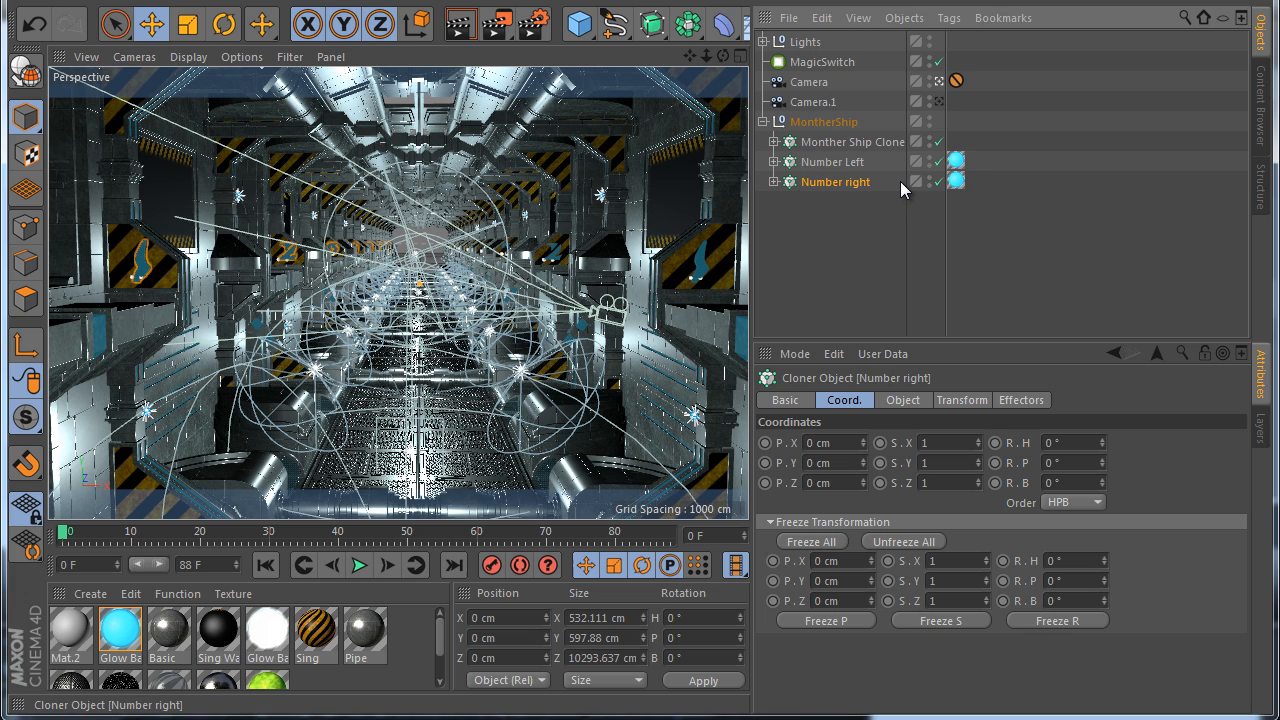
double_click(855, 181)
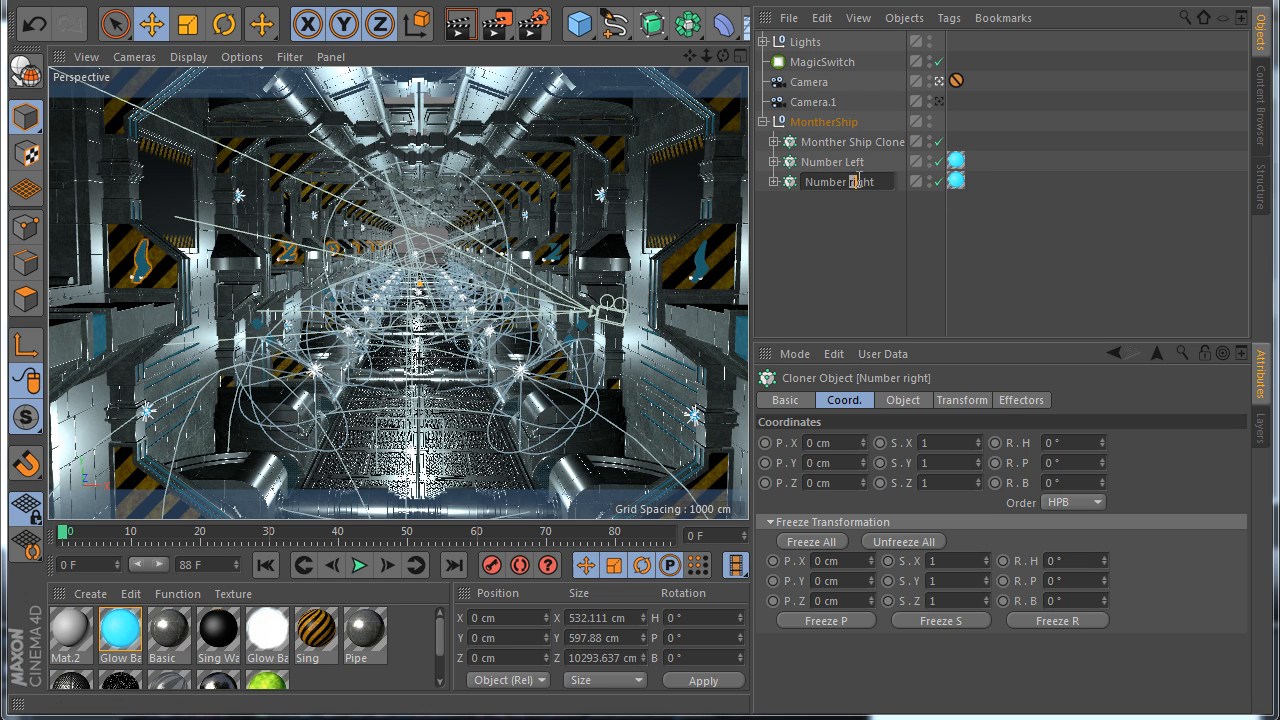
key("BackSpace")
type("R")
key("Return")
Try a clone count of 4 on the Monther Ship Clone cloner and undo it
left_click(821, 141)
left_click(895, 400)
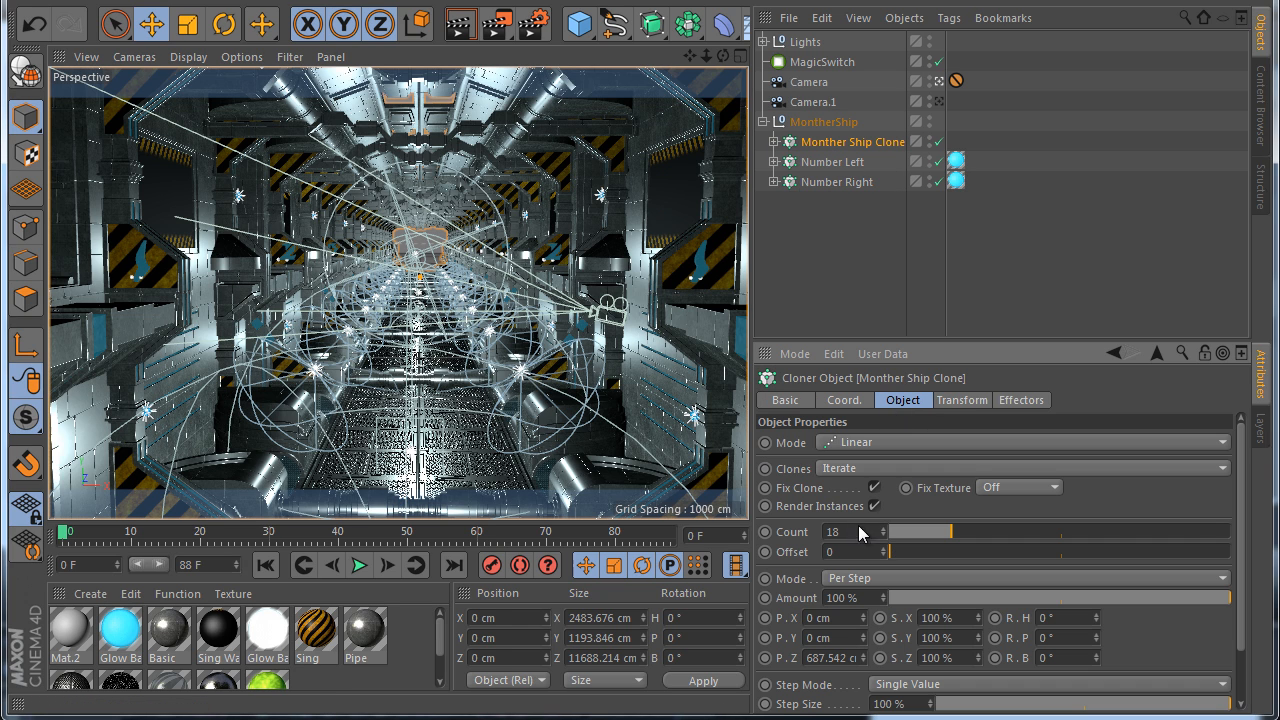
left_click_drag(939, 537, 897, 538)
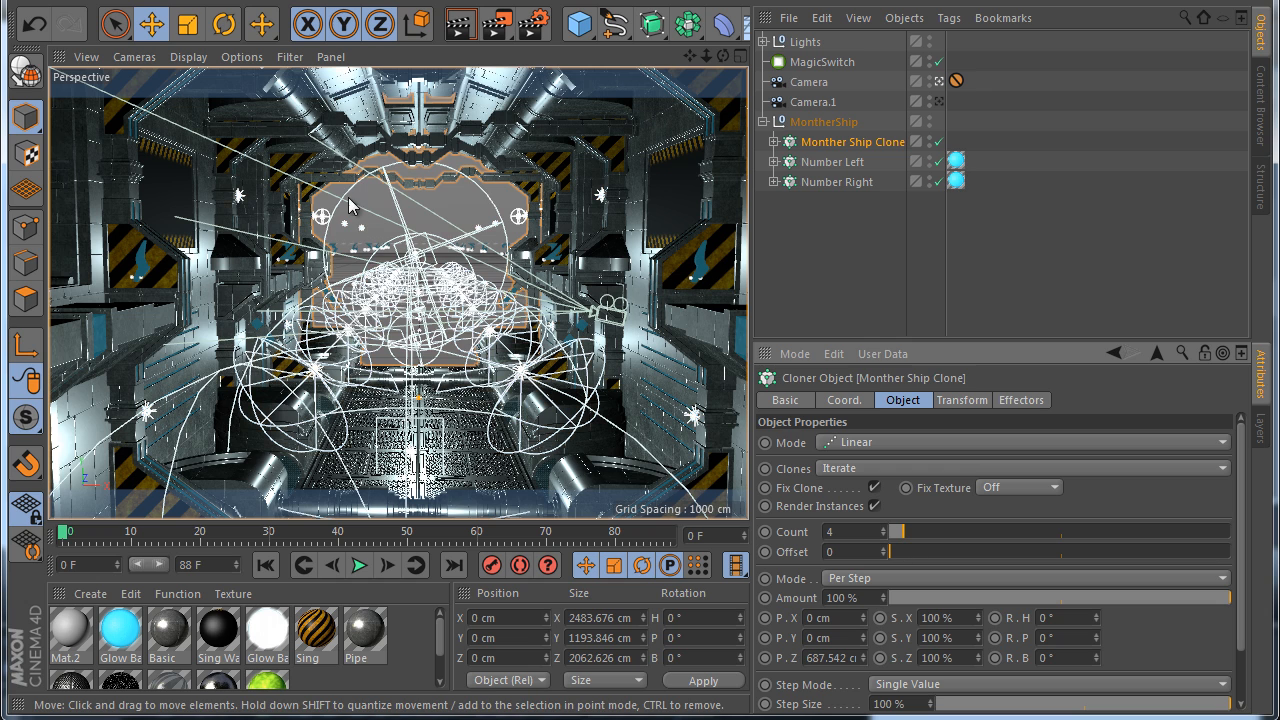
key("ctrl+z")
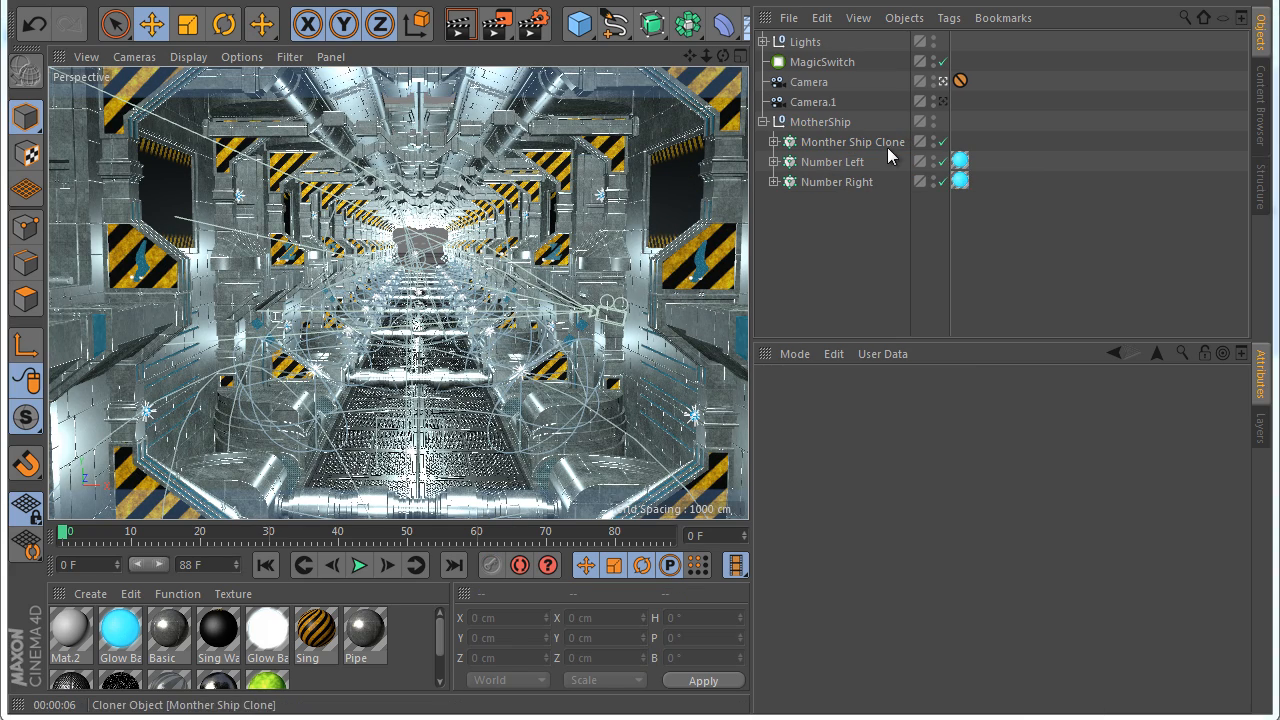
Add an XPresso tag to the MotherShip null and create an Integer user data field named Count on it
right_click(809, 121)
left_click(1063, 634)
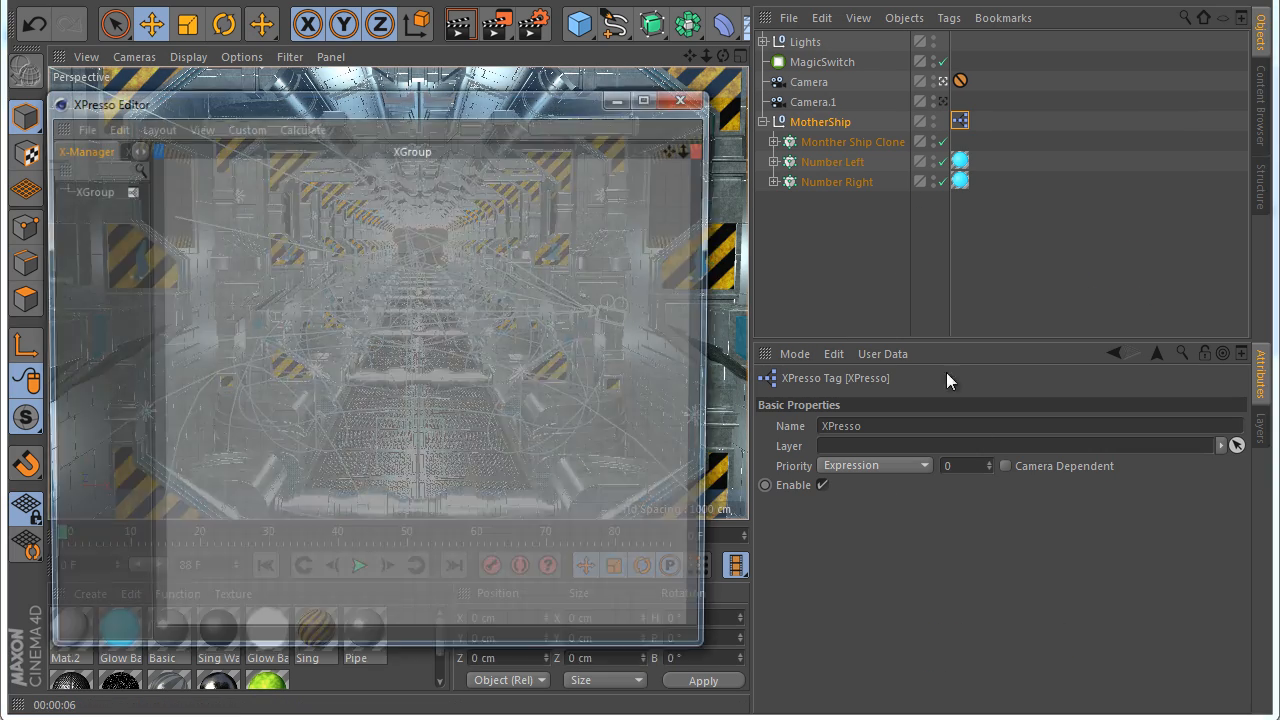
left_click(881, 354)
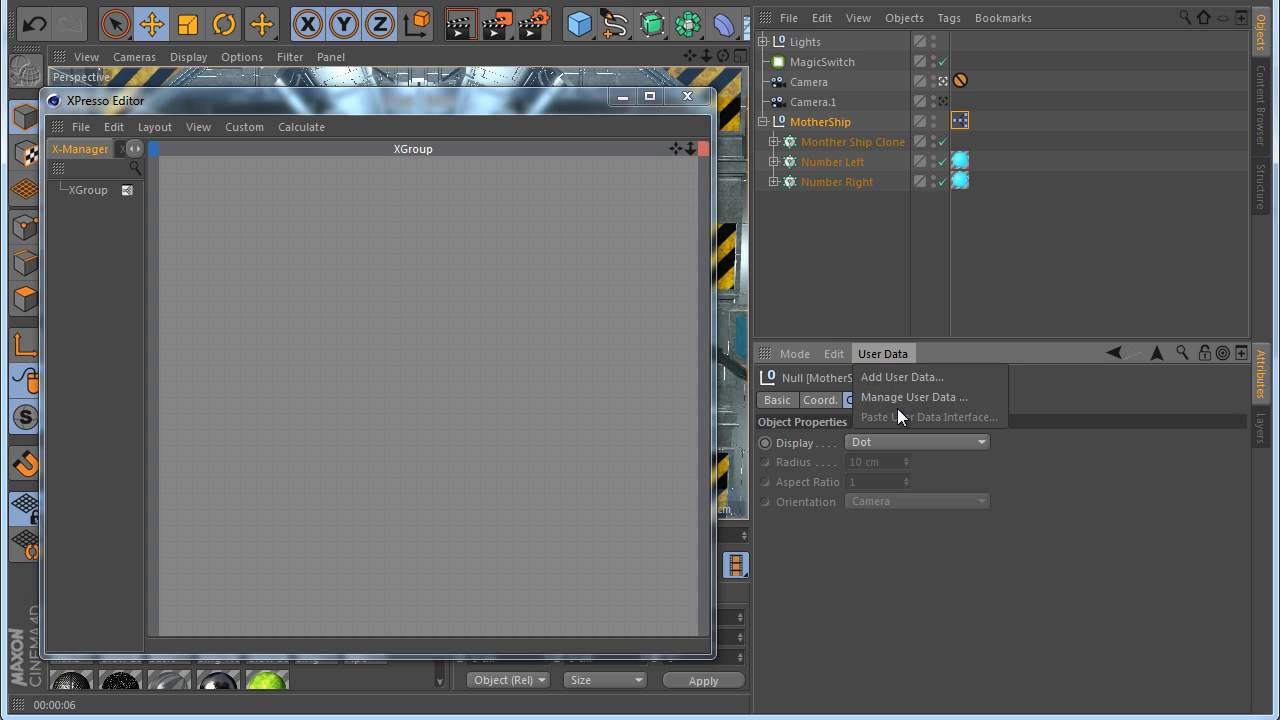
left_click(895, 396)
left_click(556, 141)
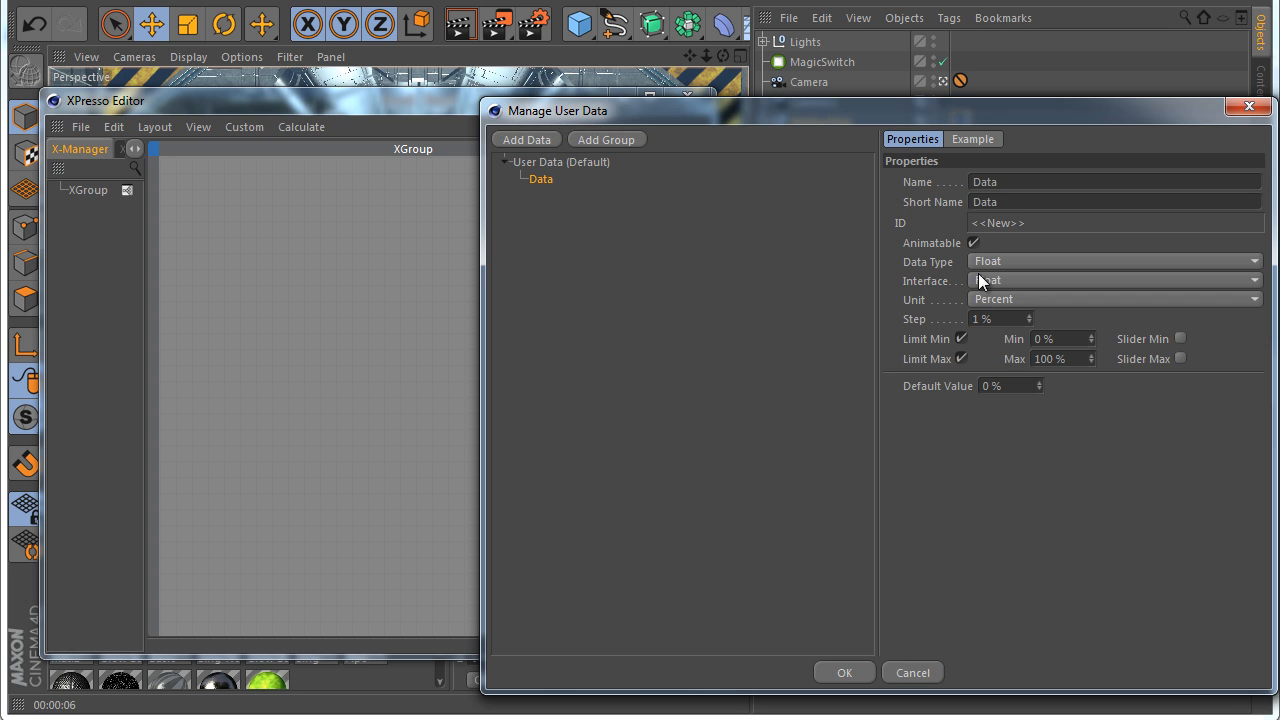
left_click(985, 262)
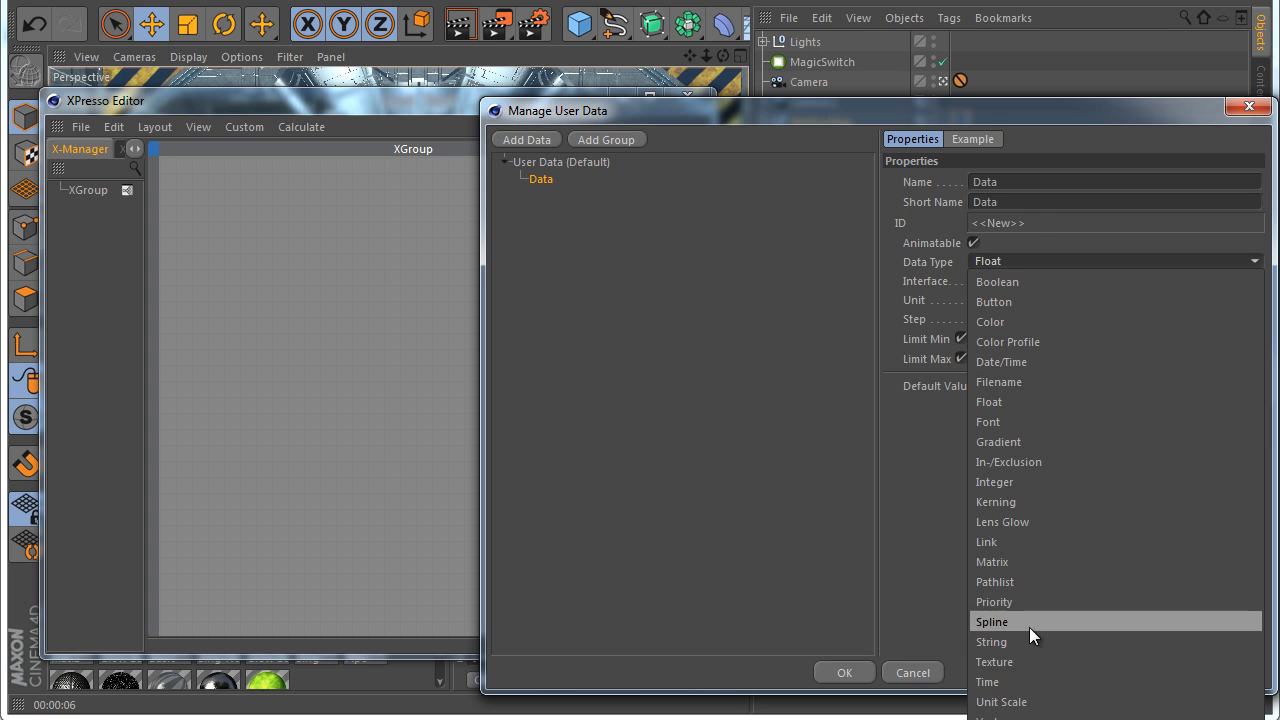
left_click(1006, 486)
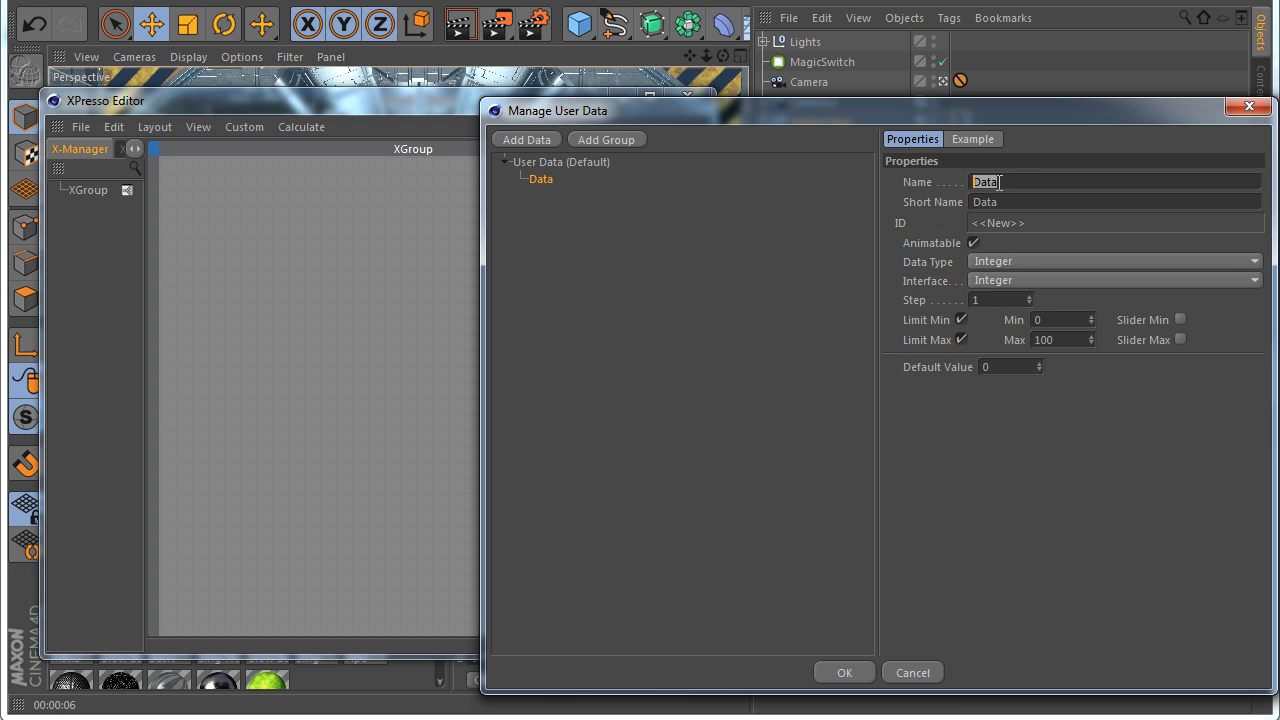
type("Count")
key("Return")
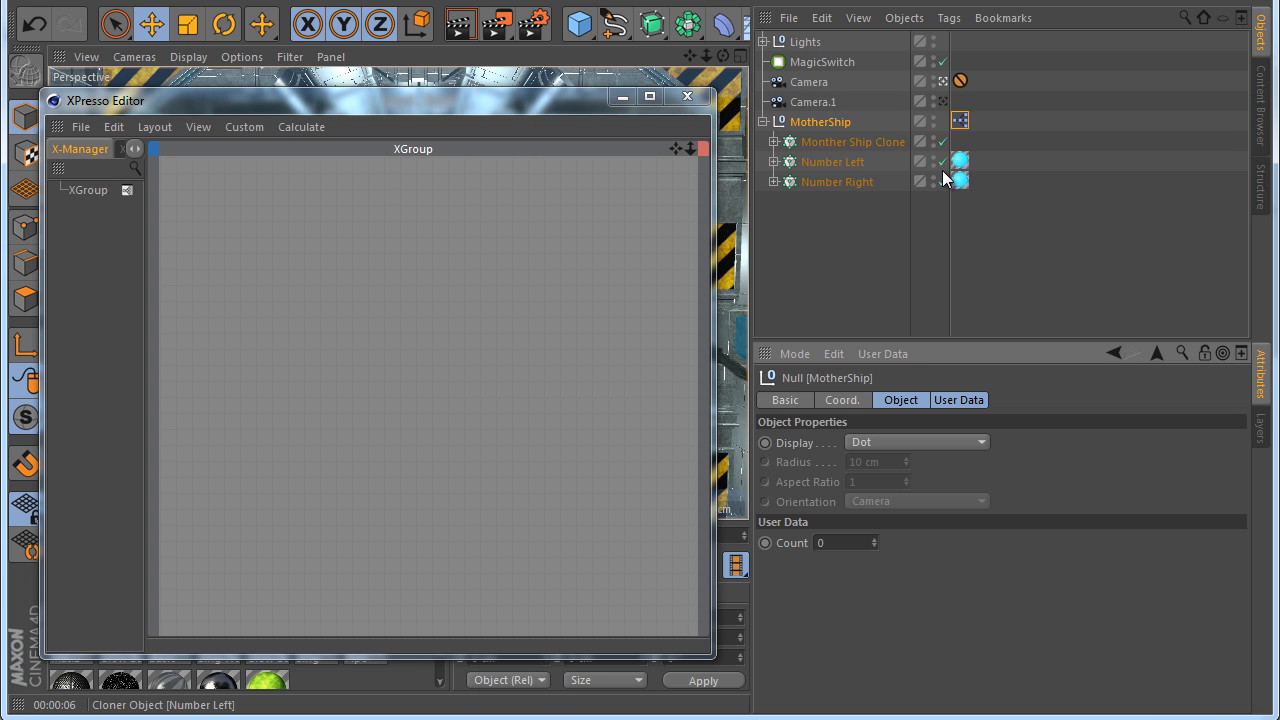
Add MotherShip and Monther Ship Clone nodes to the XPresso graph and connect MotherShip's Count output to the clone's Count input
left_click_drag(820, 122, 294, 238)
left_click_drag(785, 542, 333, 230)
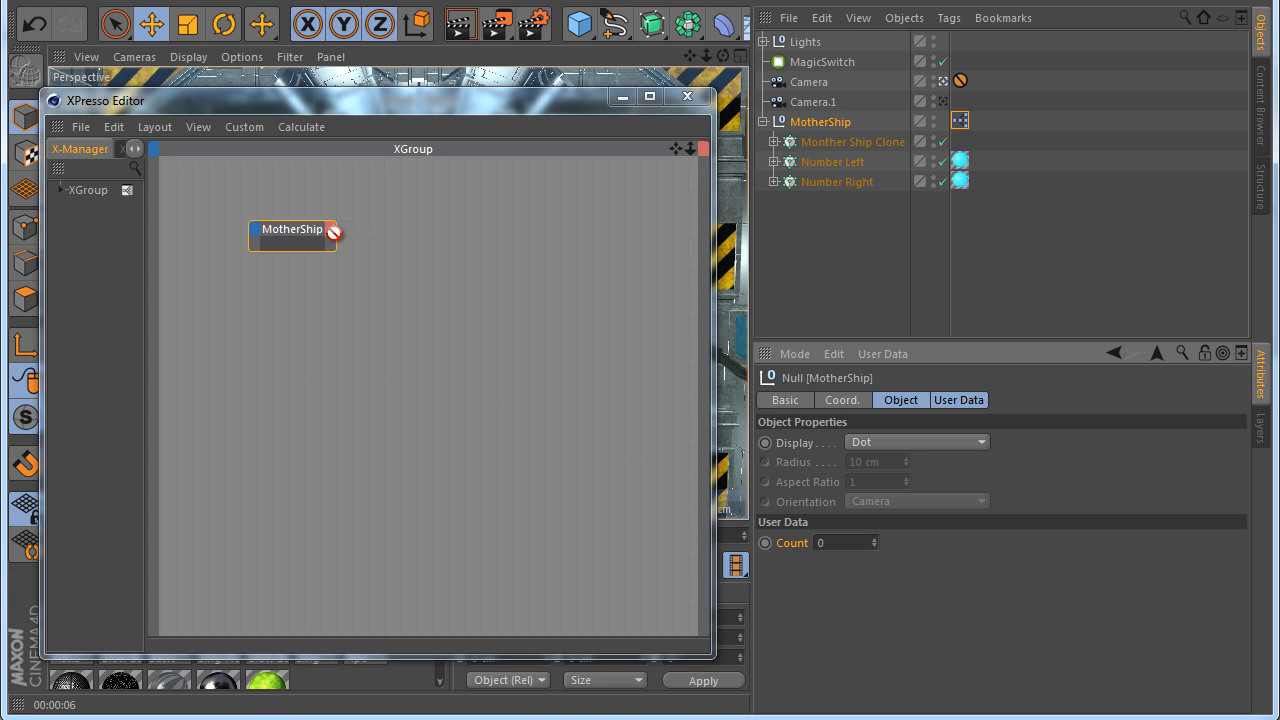
left_click_drag(865, 141, 518, 226)
left_click_drag(792, 532, 478, 228)
left_click_drag(562, 228, 610, 232)
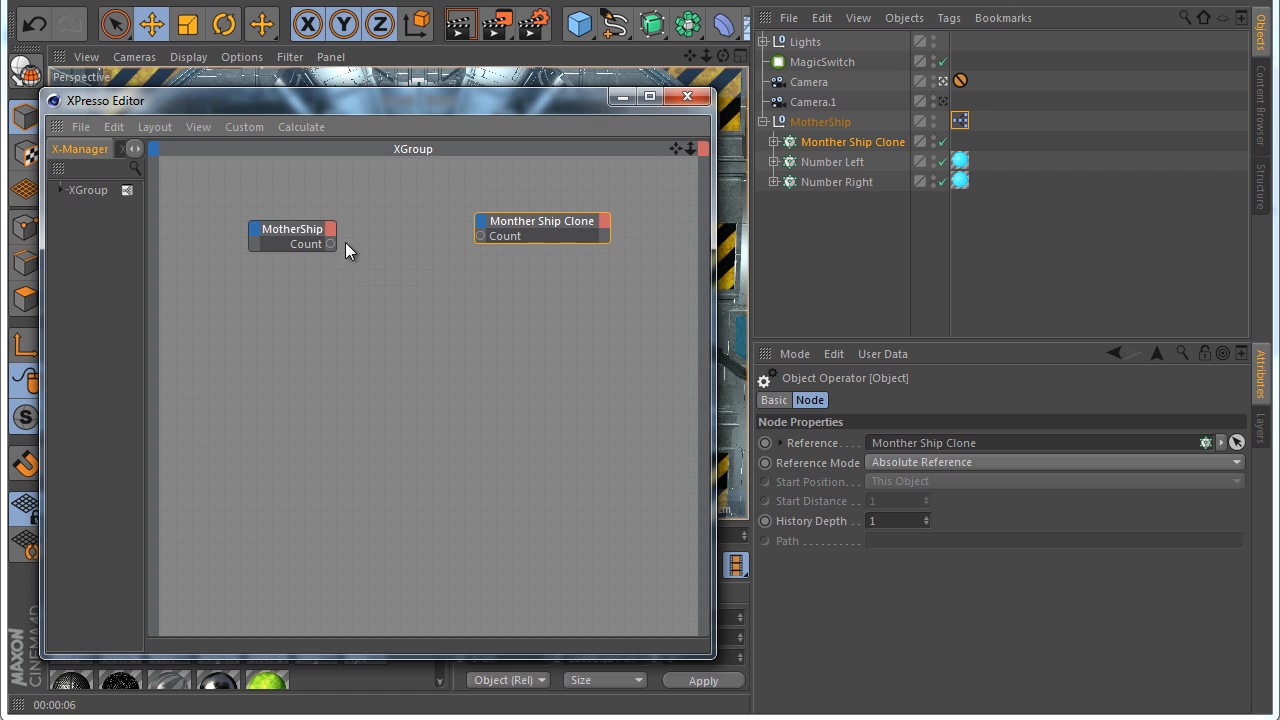
left_click_drag(330, 244, 483, 236)
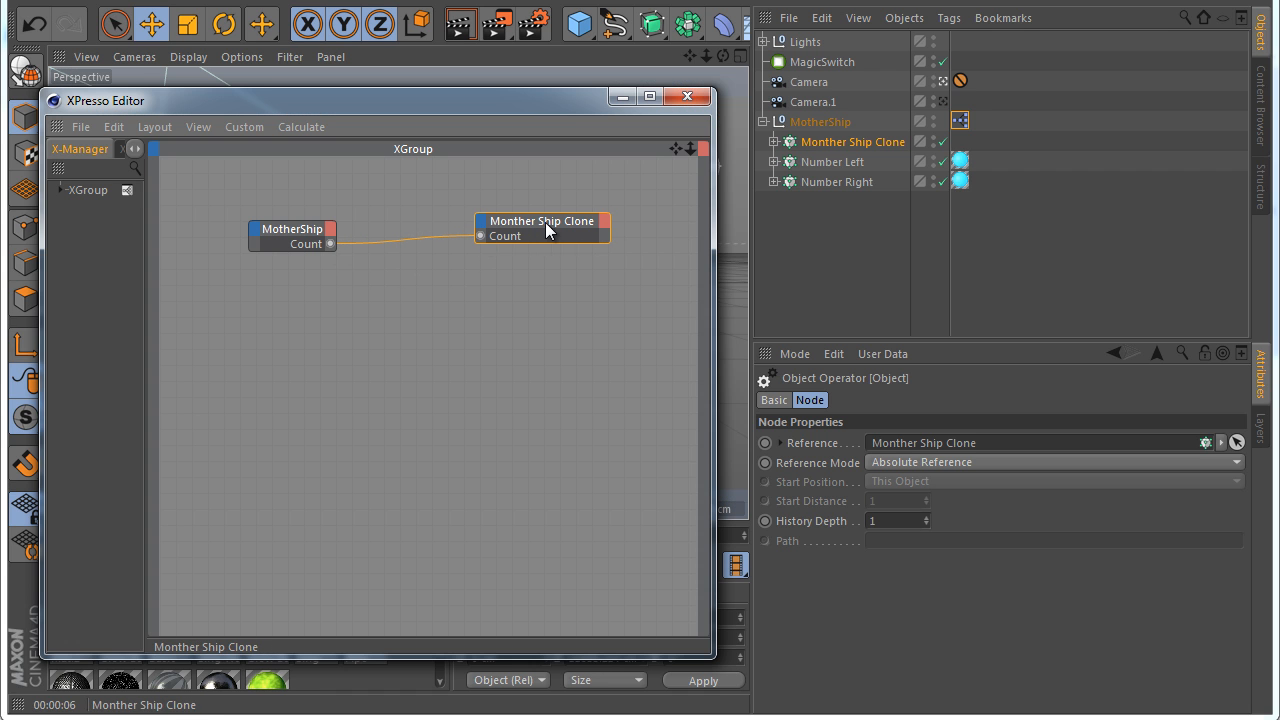
Set the MotherShip null's Count user data to 18 and render the view
left_click(821, 126)
left_click(619, 100)
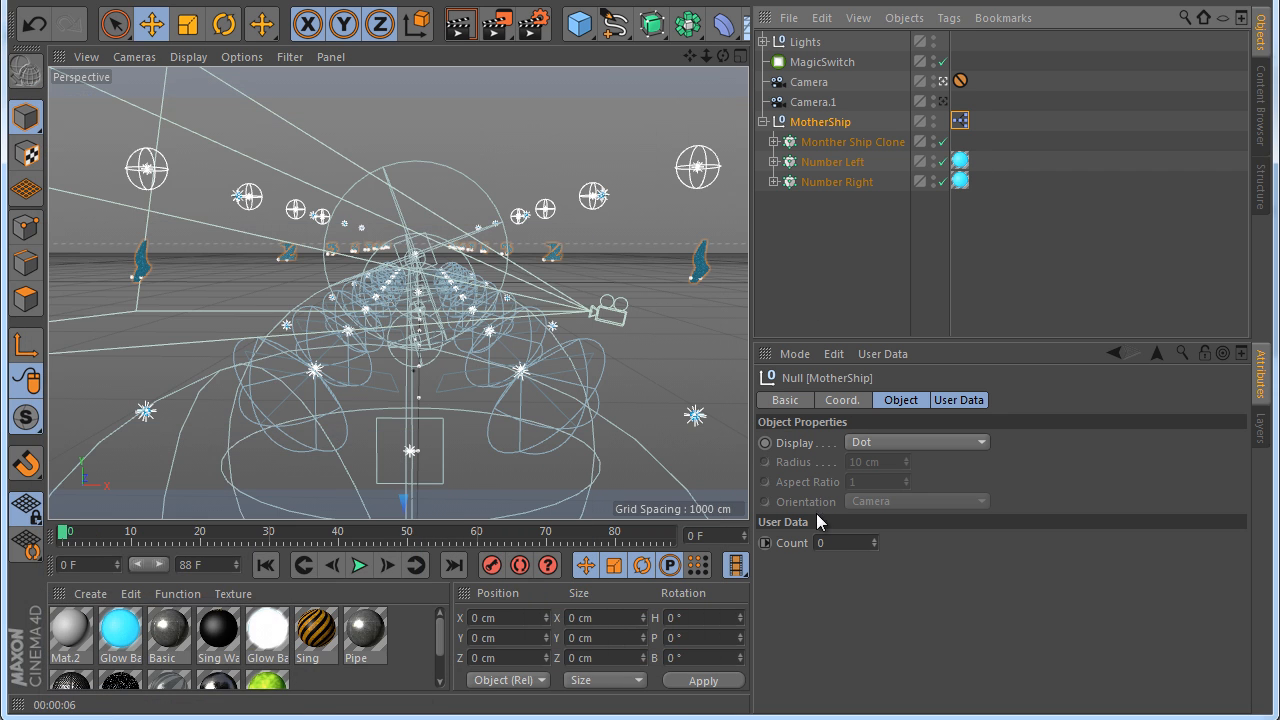
left_click(848, 543)
type("18")
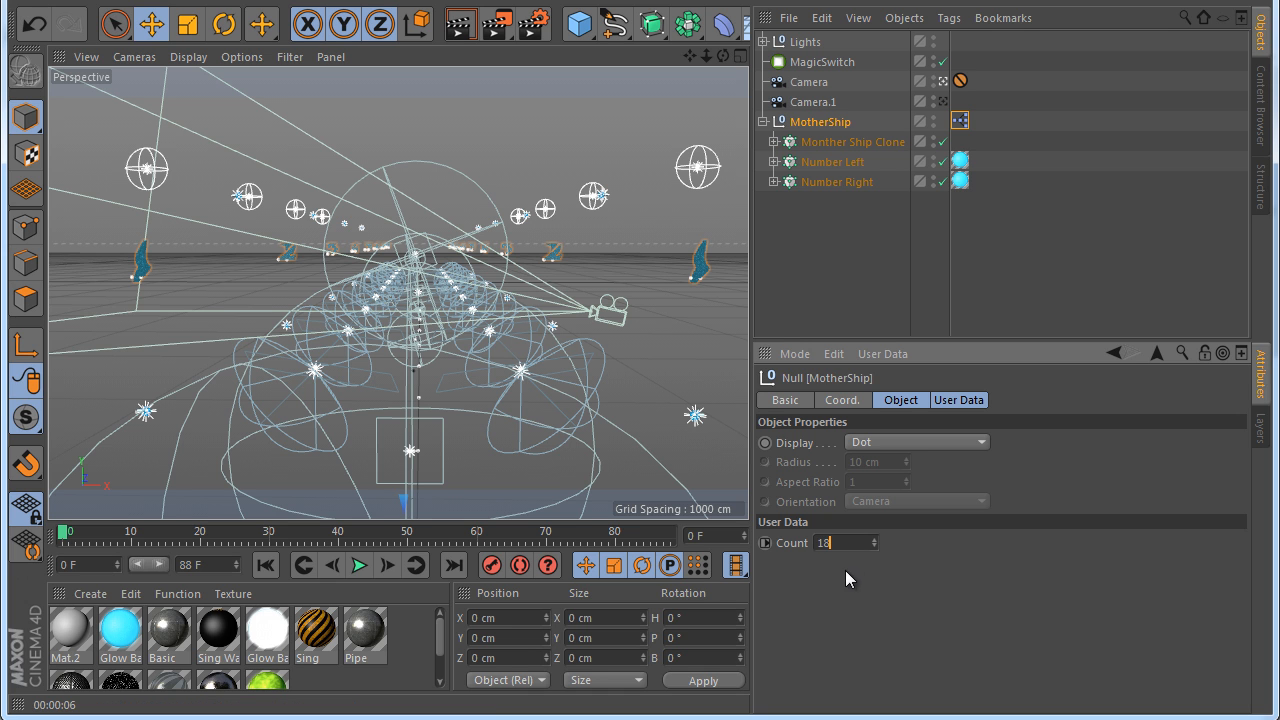
key("ctrl+r")
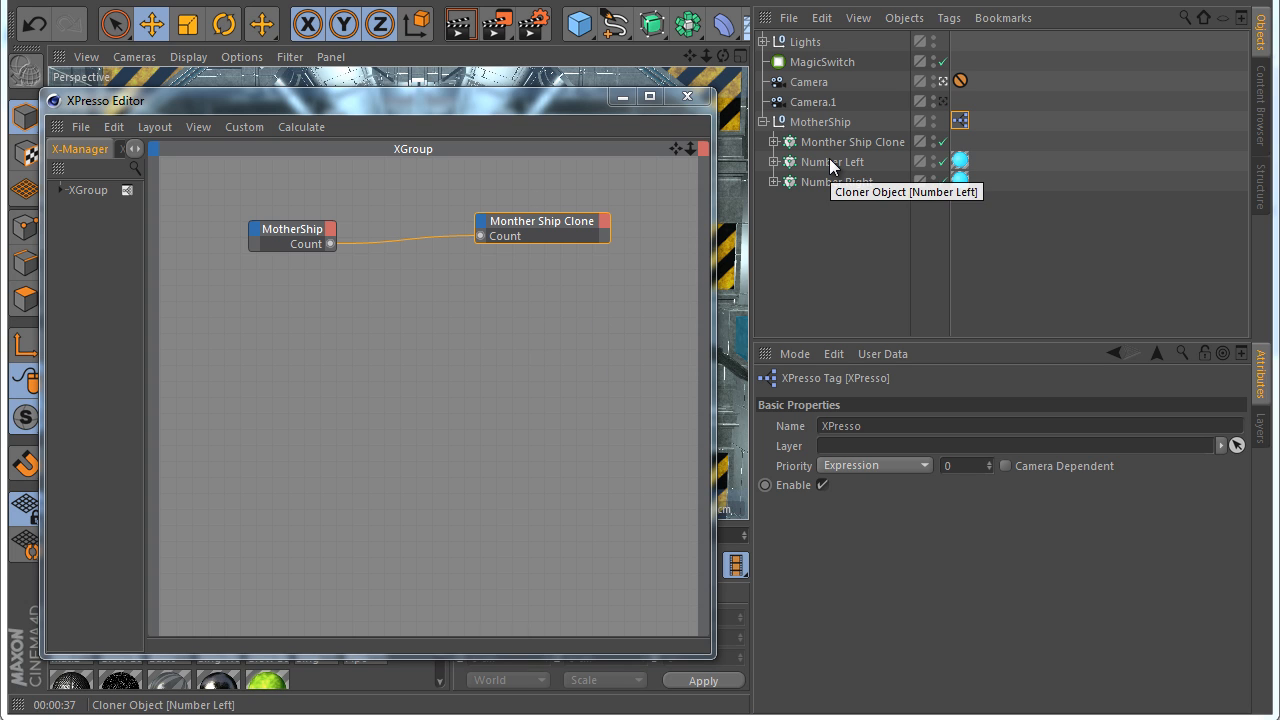
Add Number Left and Number Right nodes to the XPresso graph, stacked below the Monther Ship Clone node
left_click_drag(829, 160, 560, 285)
left_click_drag(840, 182, 590, 353)
left_click(519, 261)
left_click_drag(519, 261, 609, 276)
left_click_drag(555, 330, 613, 318)
left_click(586, 260)
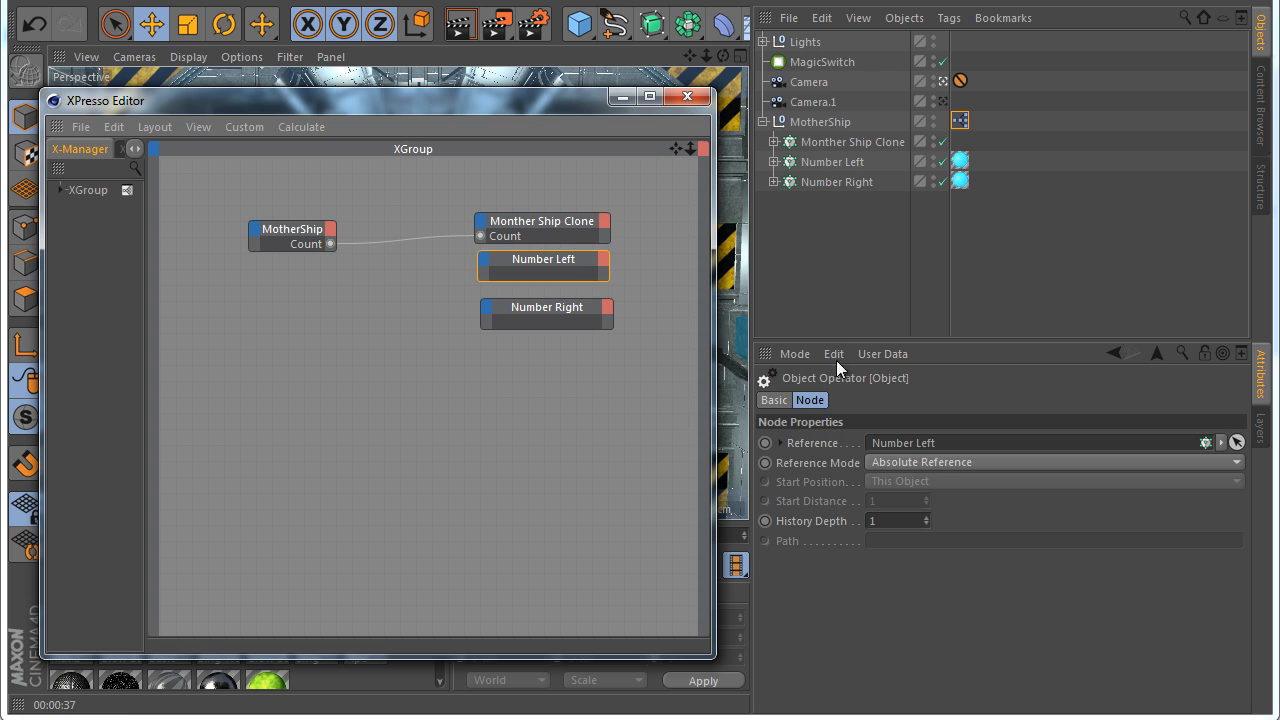
Add Count input ports to the Number Left and Number Right nodes
left_click(815, 162)
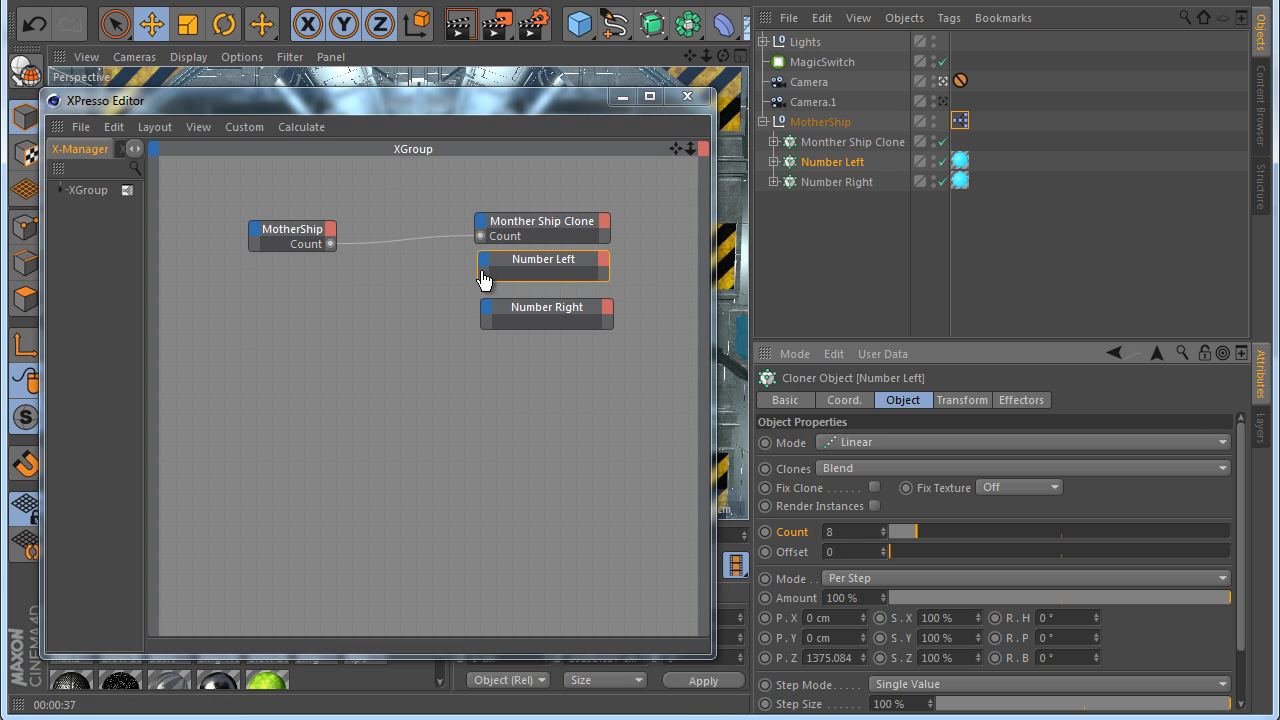
left_click(830, 182)
scroll(792, 555, "down", 2)
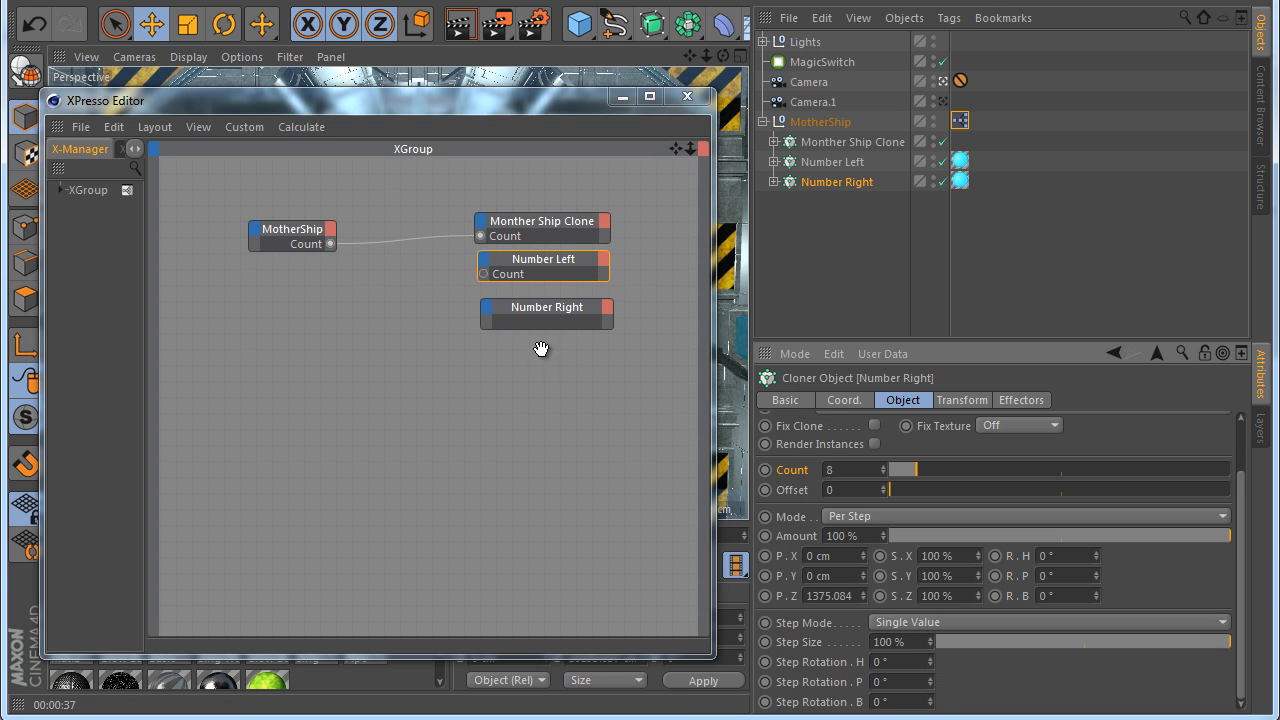
scroll(790, 530, "up", 2)
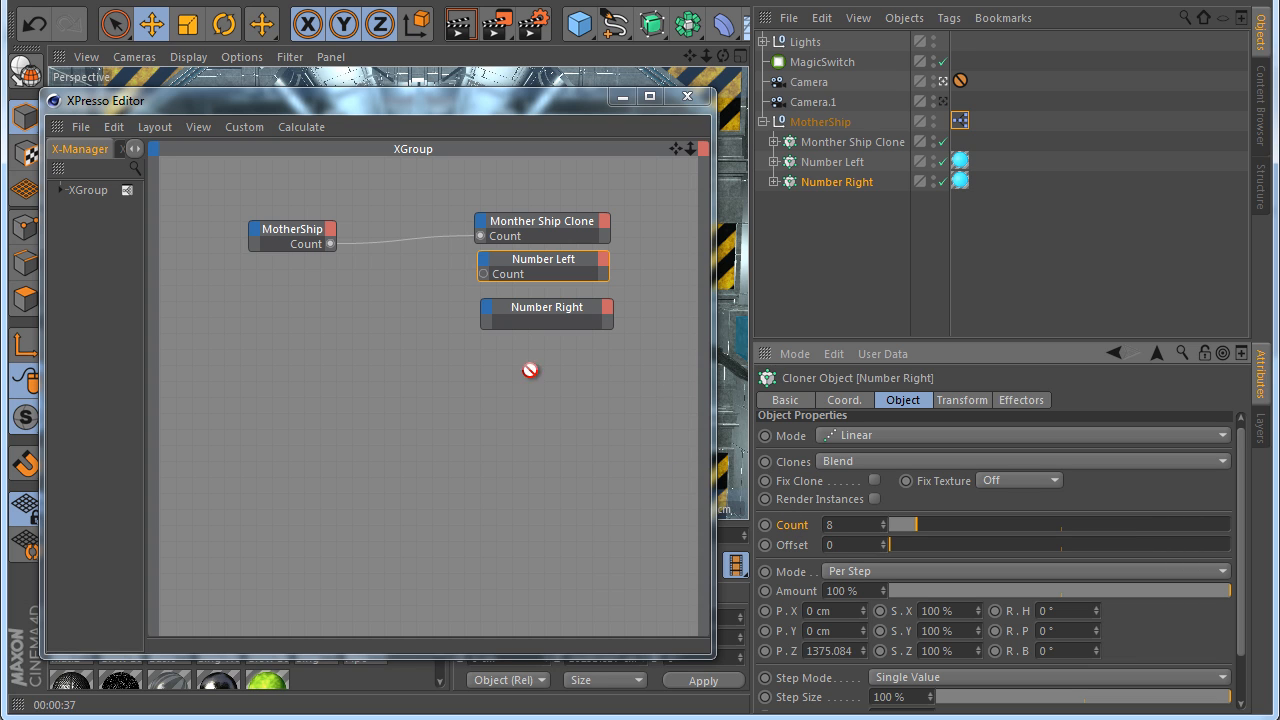
left_click(485, 317)
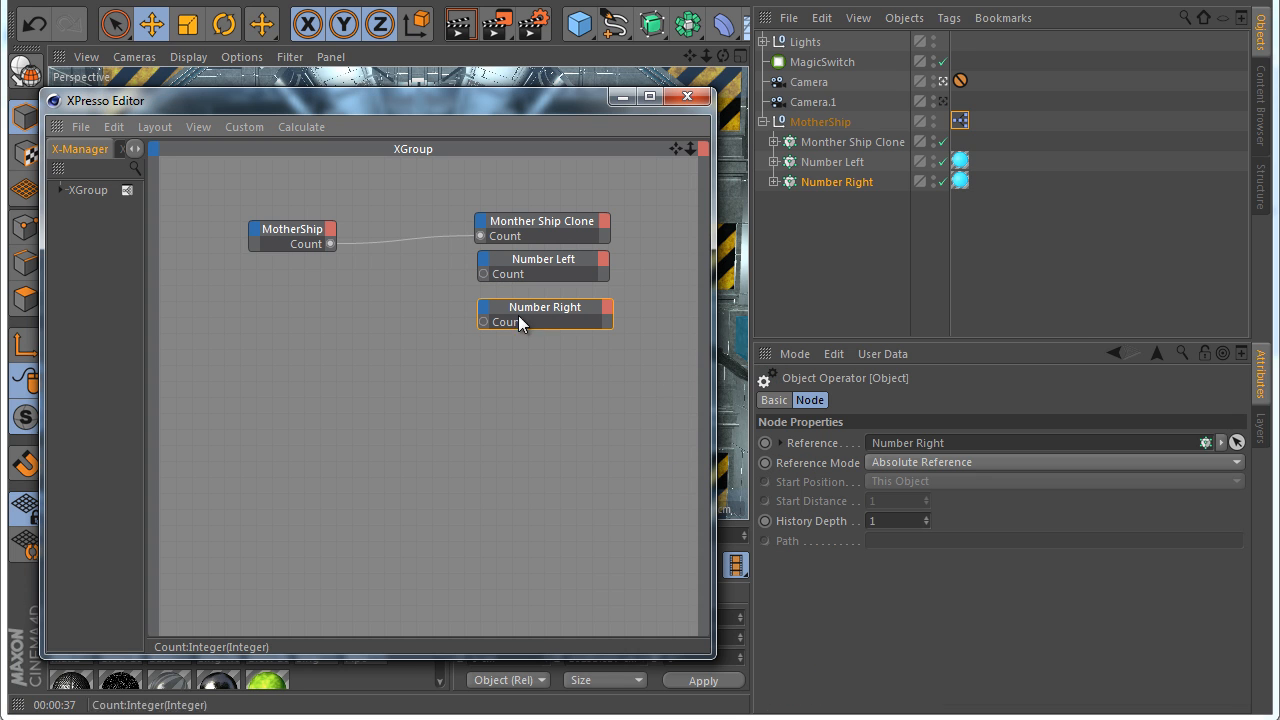
Add a Math node, feed its first input from MotherShip's Count and set its second input to 2
right_click(376, 269)
mouse_move(659, 285)
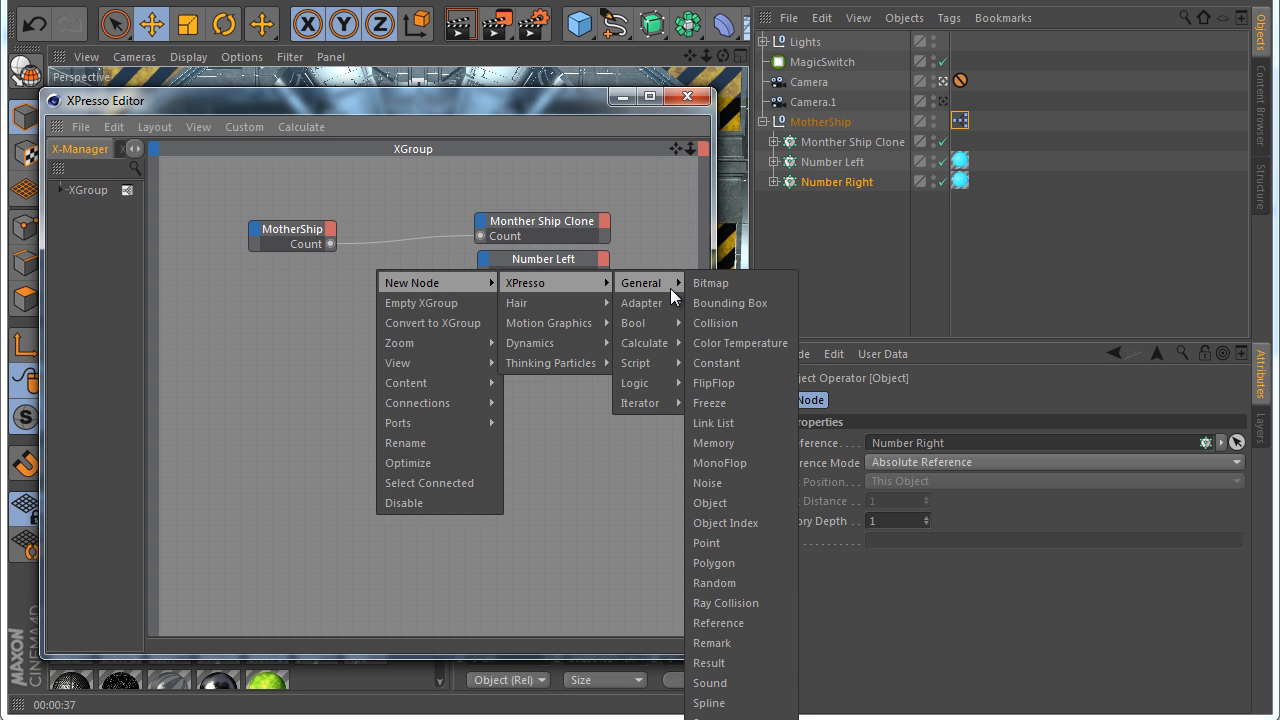
mouse_move(666, 341)
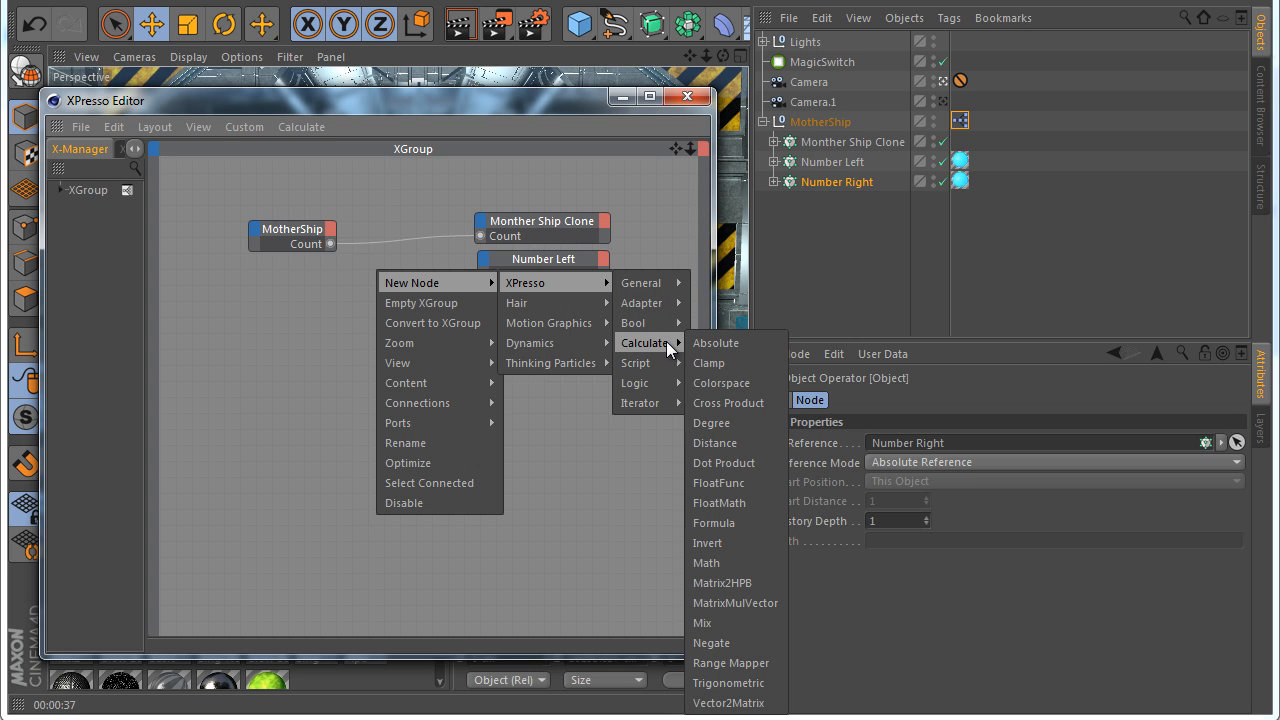
left_click(722, 565)
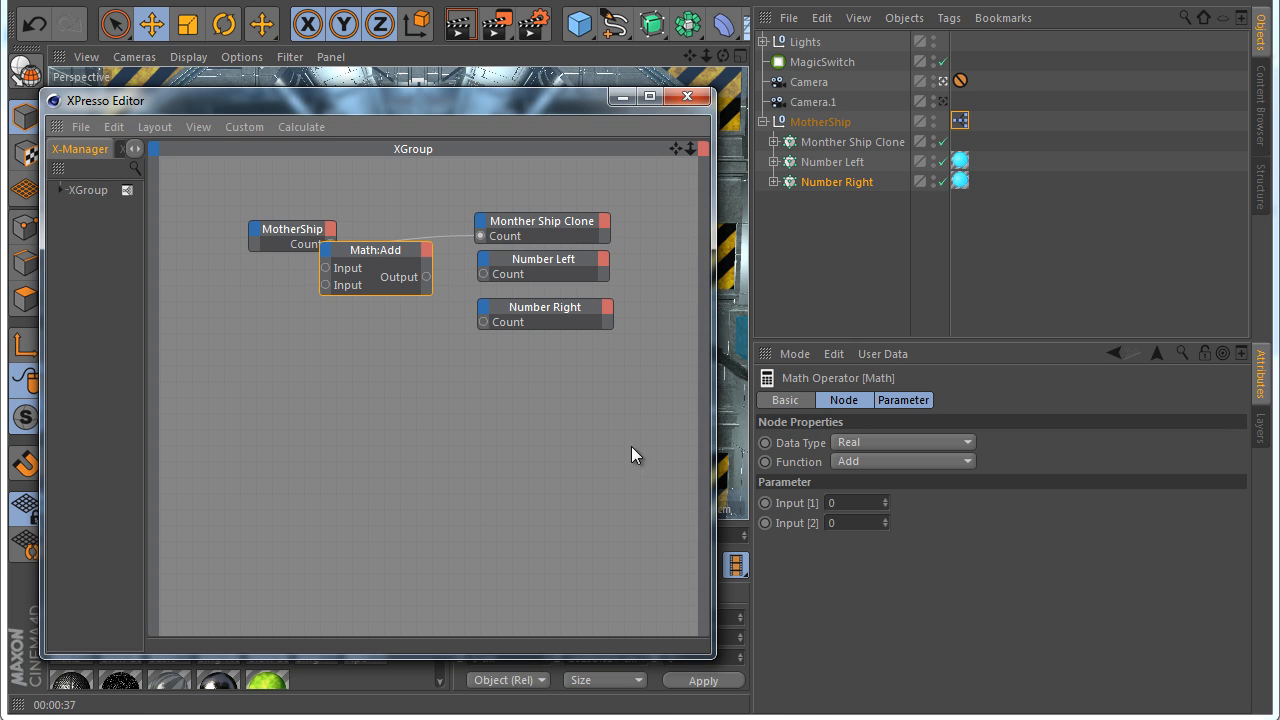
left_click_drag(378, 256, 400, 312)
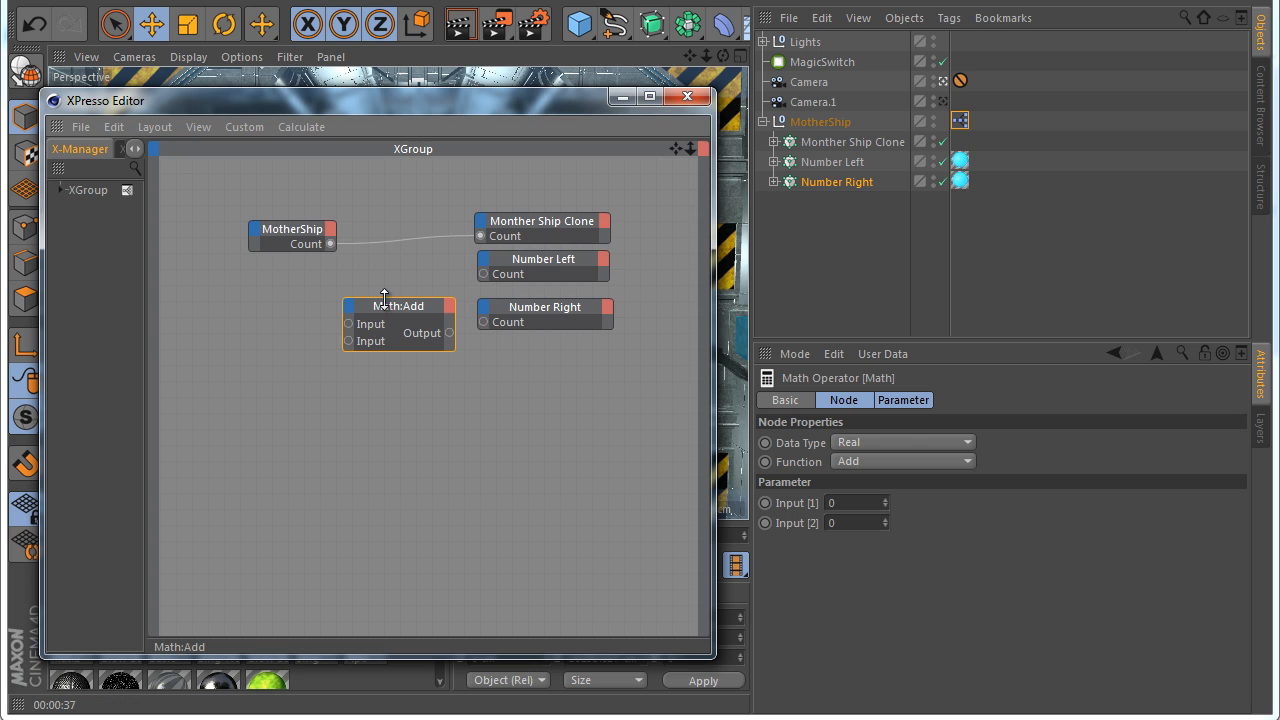
left_click_drag(330, 244, 348, 324)
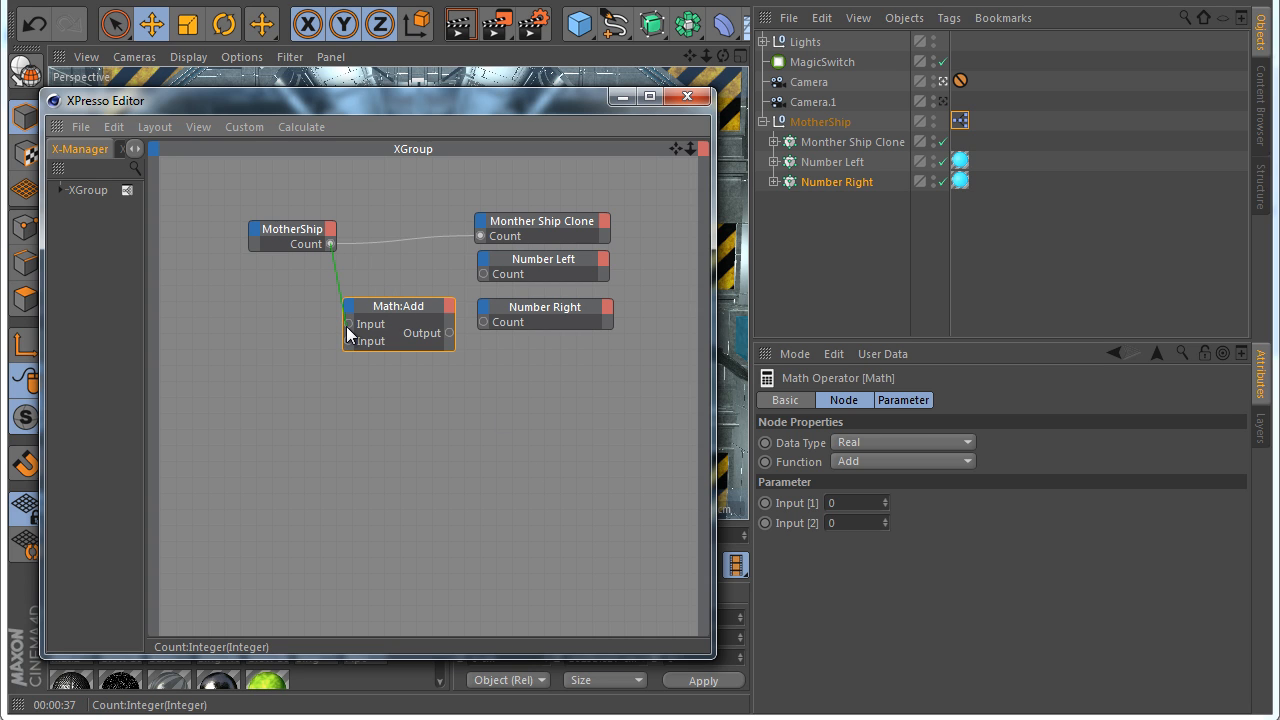
left_click(851, 503)
type("2")
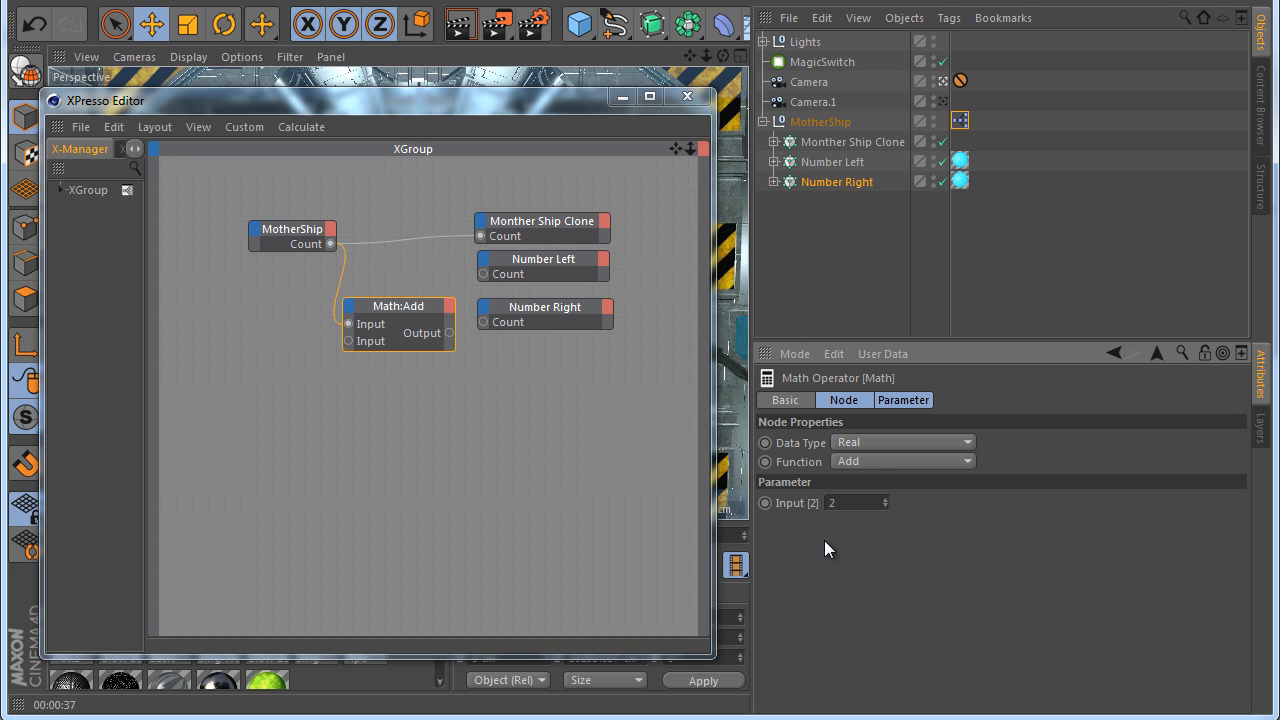
Set the Math node's function to Multiply and its data type to Integer, and place it below the MotherShip node
left_click(868, 445)
left_click(841, 452)
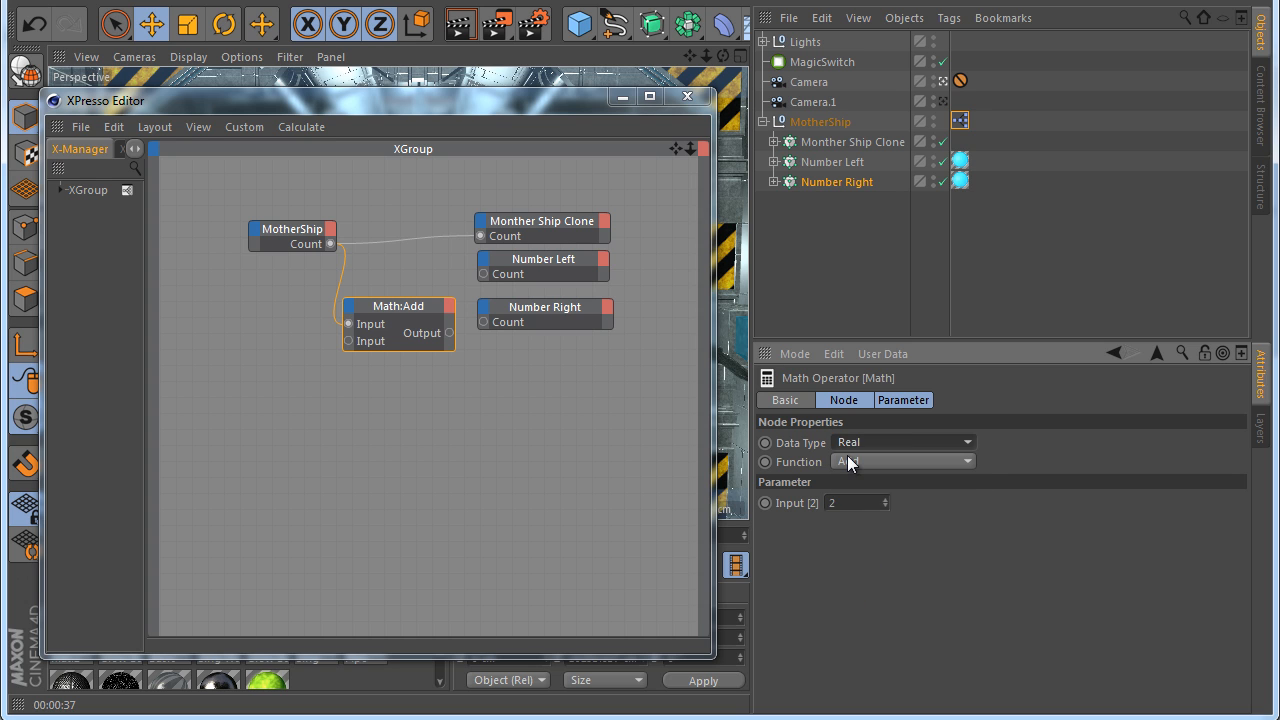
left_click(852, 462)
left_click(874, 521)
left_click_drag(371, 323, 360, 358)
left_click(842, 442)
left_click(871, 502)
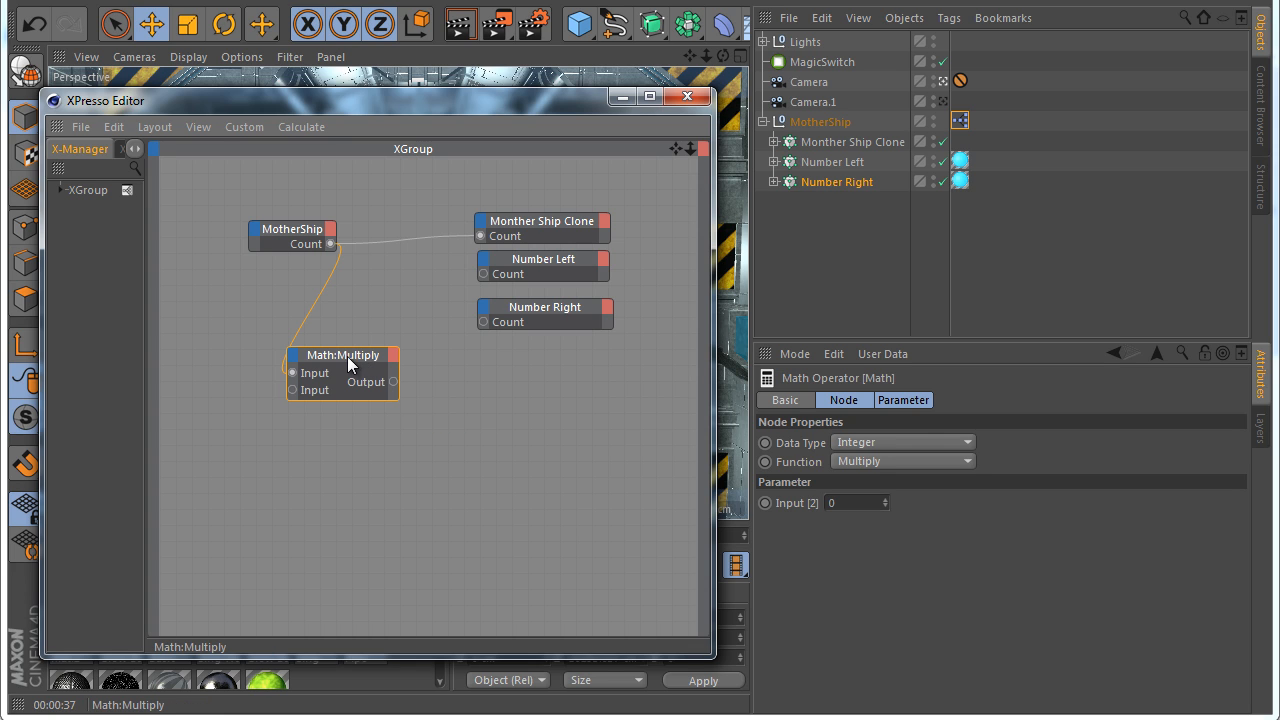
Duplicate the Multiply node as a following Math node fed by its output, with second input 1 and function Divide
left_click_drag(348, 357, 428, 379, "ctrl")
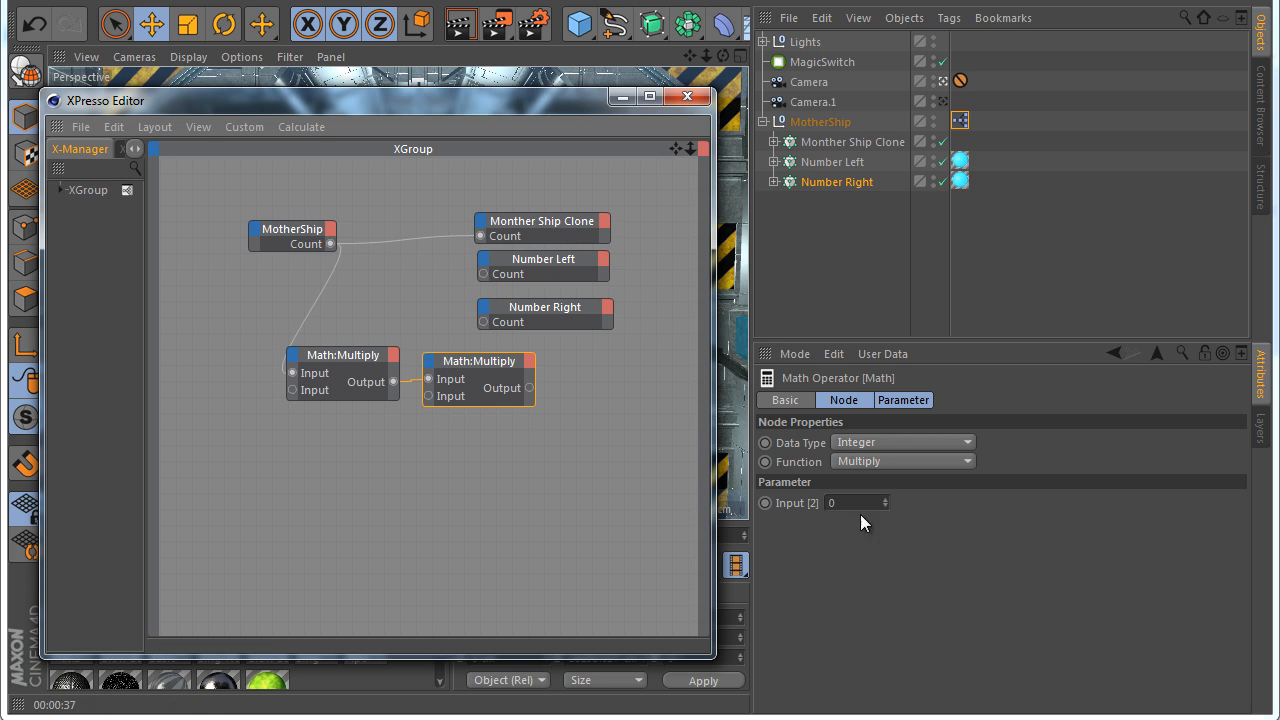
double_click(845, 503)
type("1")
left_click(859, 445)
left_click(859, 448)
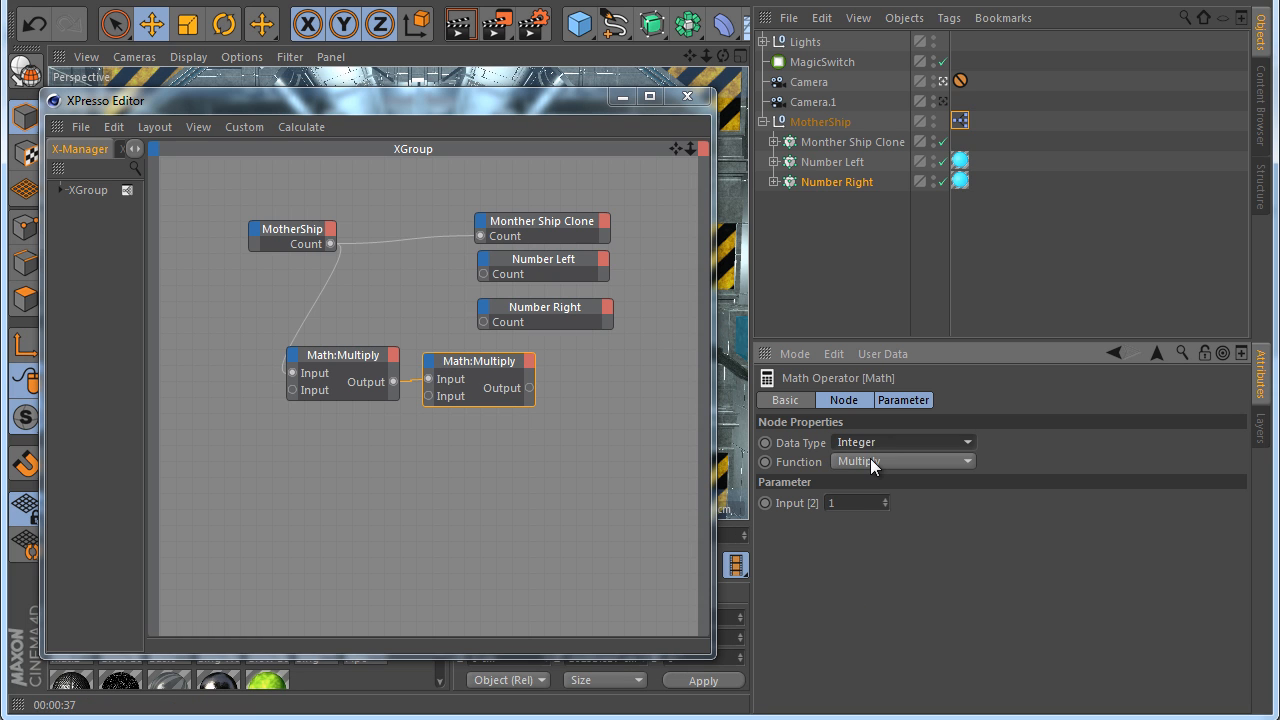
left_click(870, 461)
left_click(873, 535)
Arrange the two Math nodes and connect the Divide output to the Count inputs of Number Left and Number Right
left_click_drag(367, 355, 323, 366)
left_click_drag(482, 367, 451, 405)
left_click_drag(482, 282, 481, 278)
left_click_drag(497, 427, 484, 274)
left_click_drag(483, 328, 483, 322)
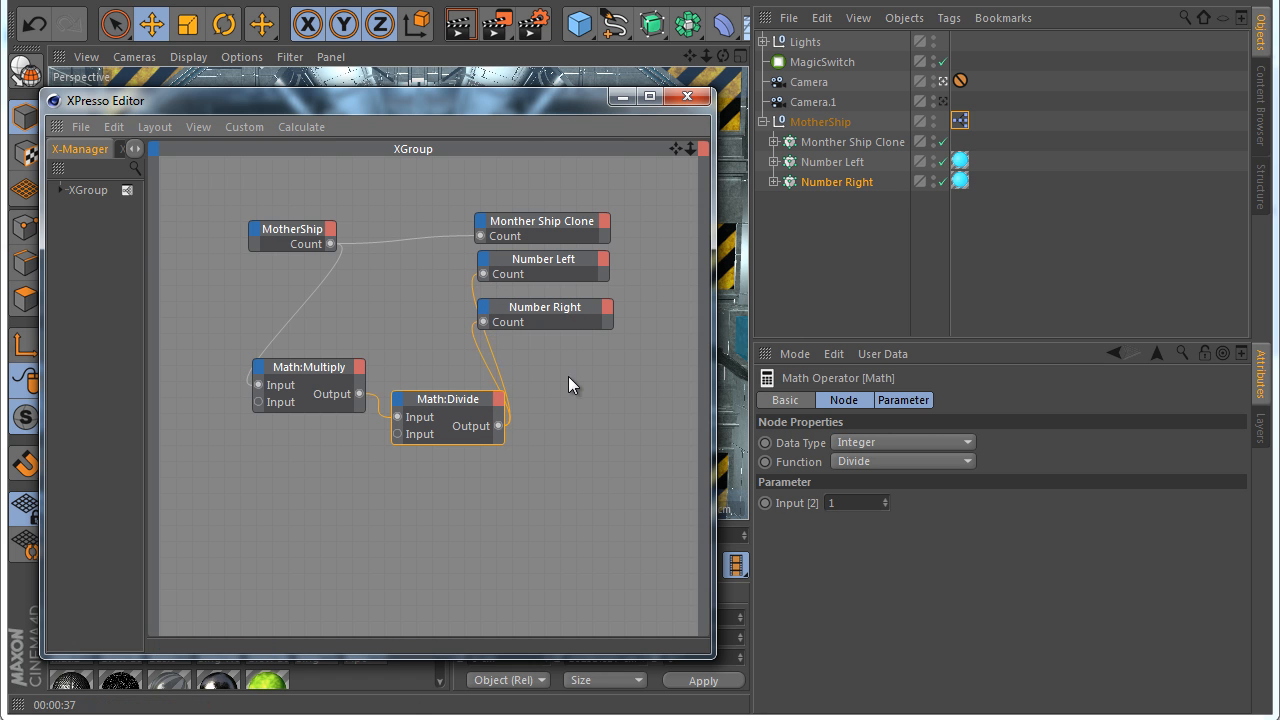
Set the Multiply node's second input to 2 and check the clone count of the Number Left cloner
left_click(568, 376)
left_click(621, 97)
left_click(832, 162)
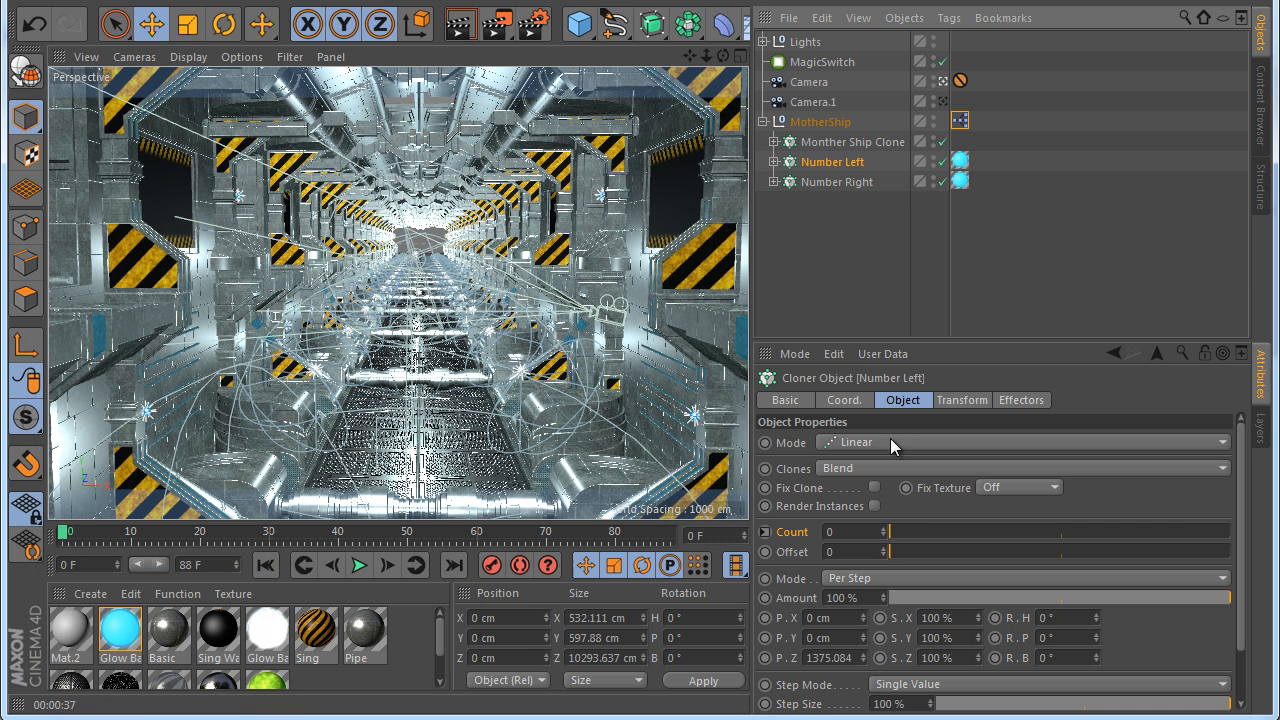
left_click(959, 121)
double_click(959, 121)
left_click(318, 366)
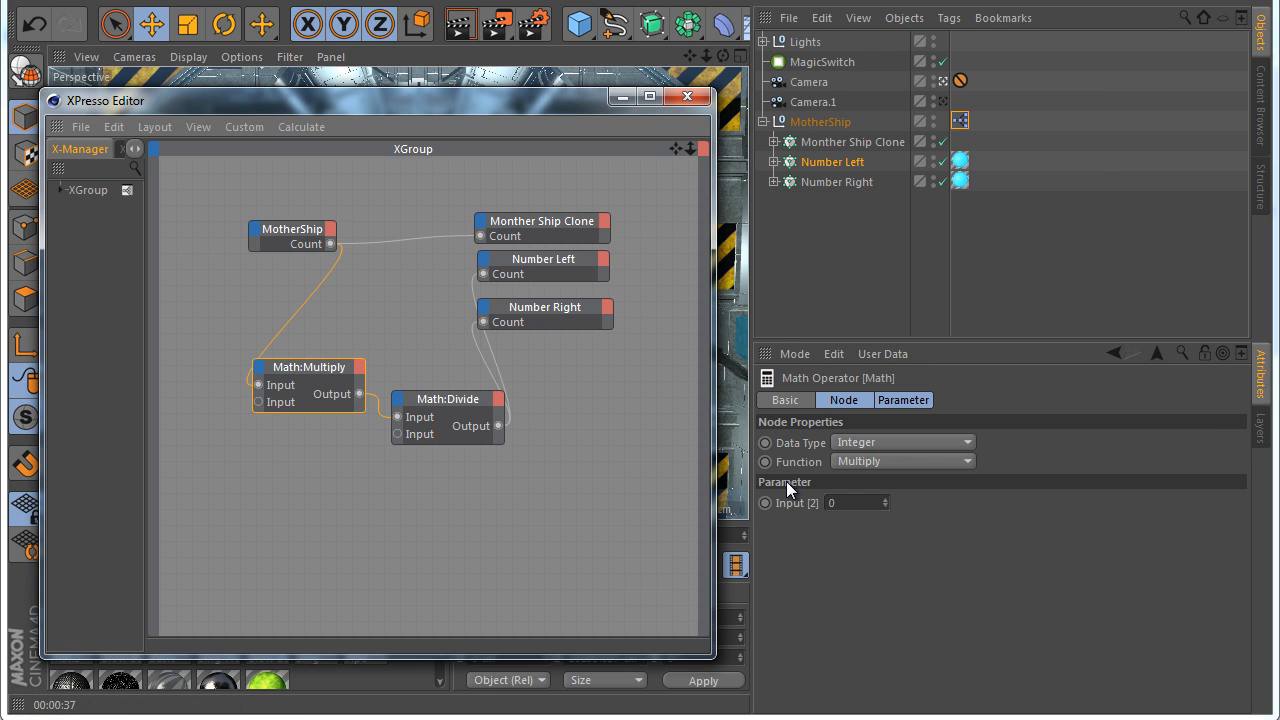
double_click(866, 503)
type("2")
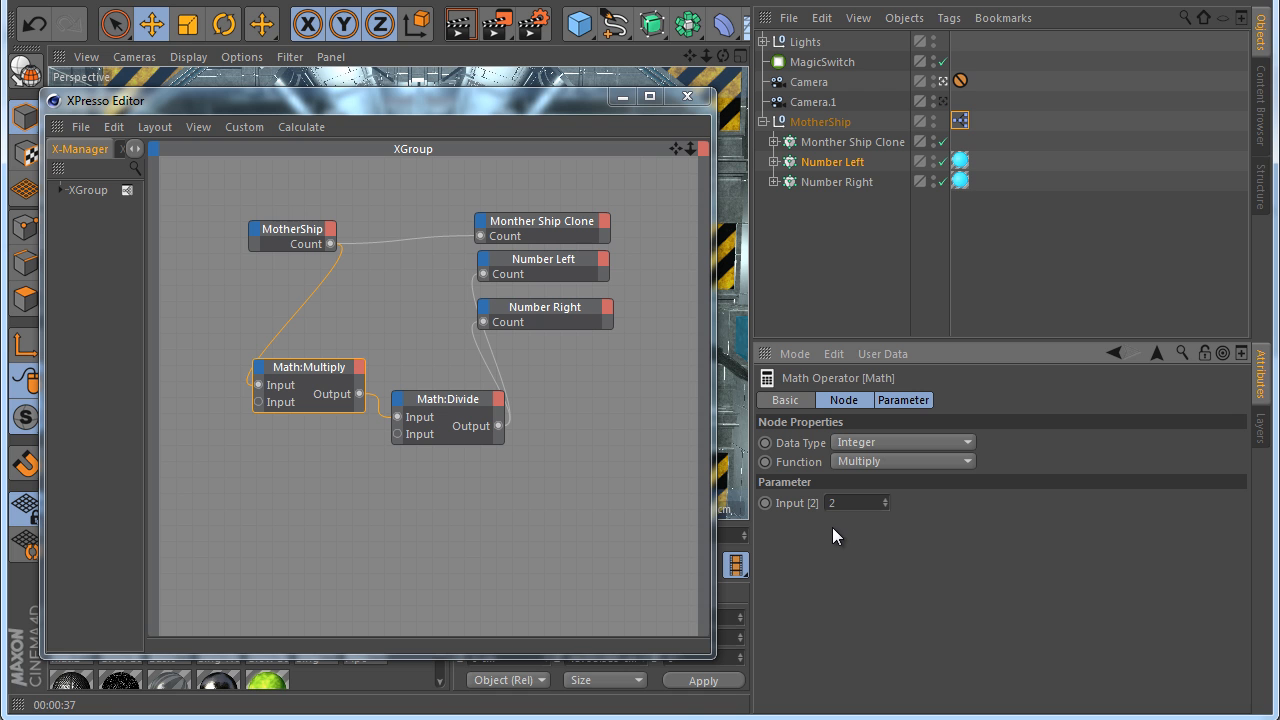
left_click(623, 95)
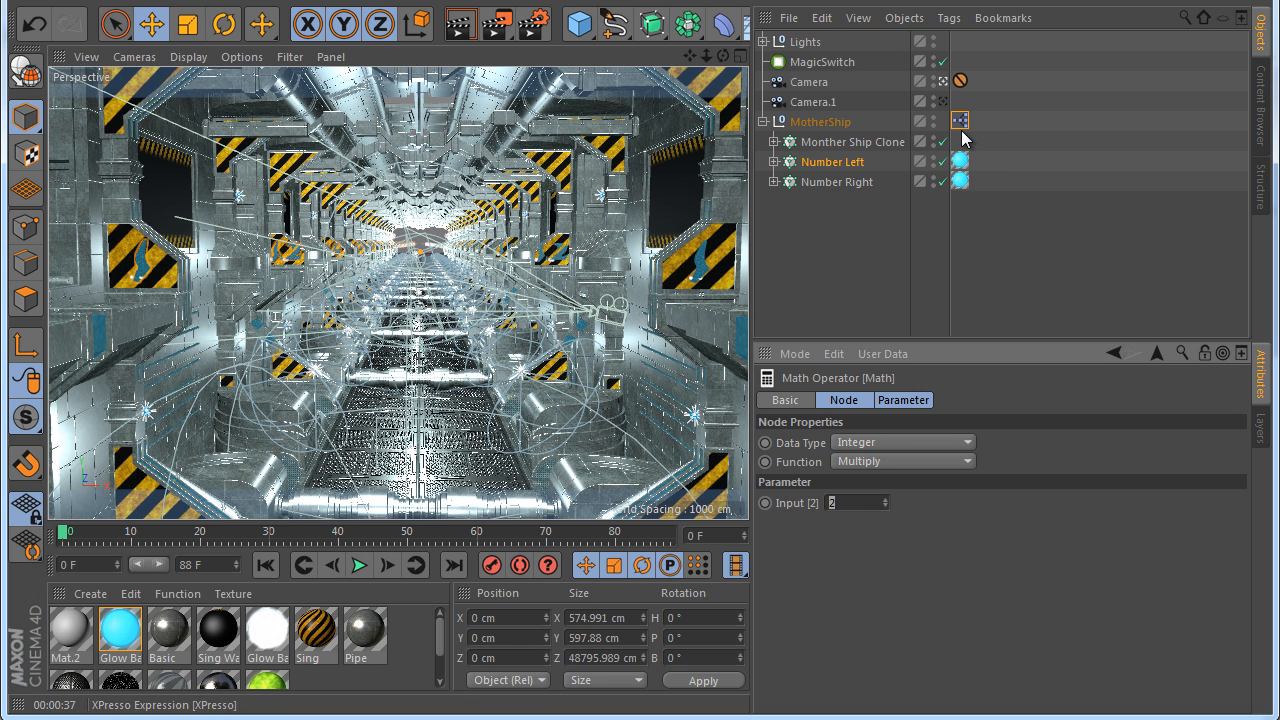
left_click(887, 158)
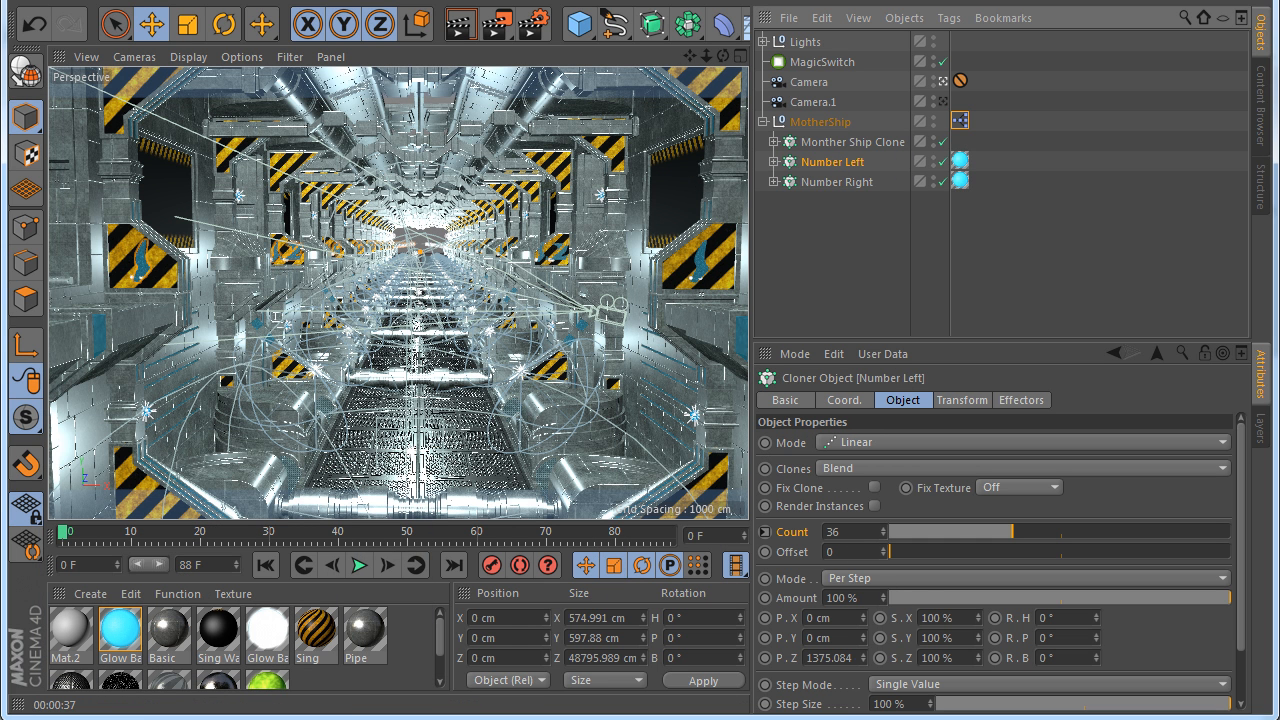
In the MotherShip XPresso, change the Multiply node's function to Divide and the following Divide node's function to Subtract
double_click(960, 120)
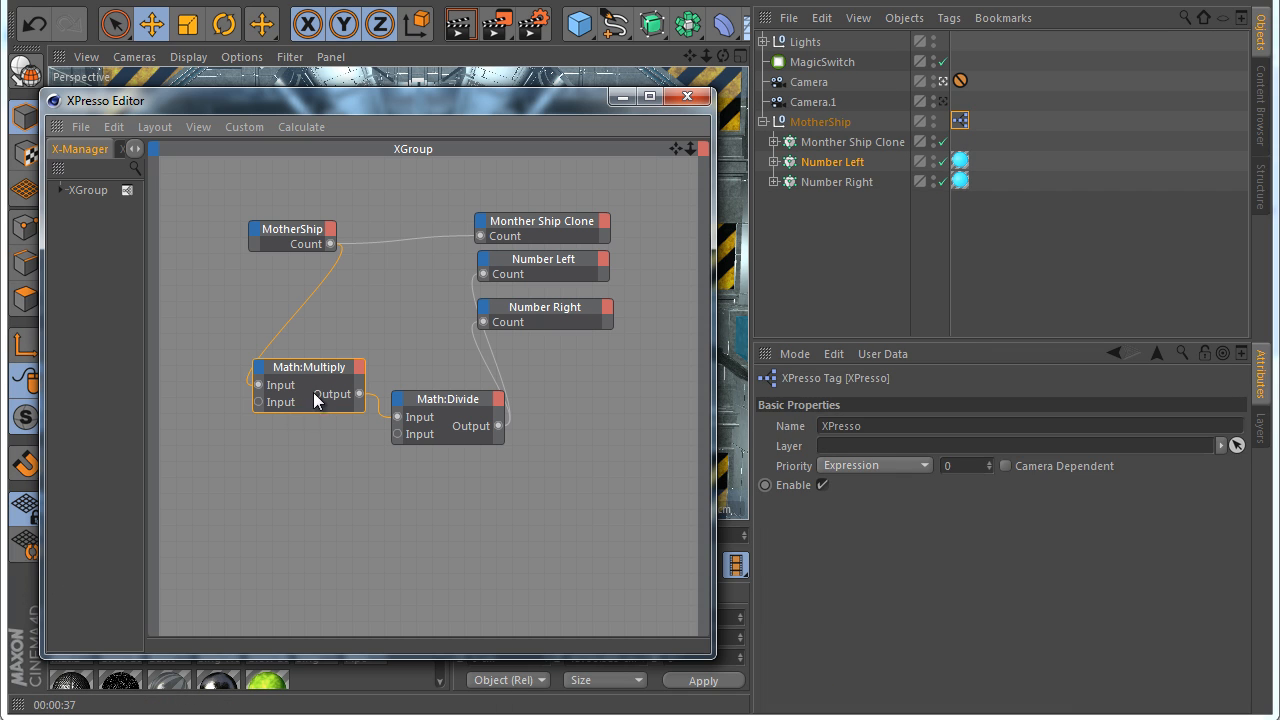
left_click(302, 397)
left_click(885, 460)
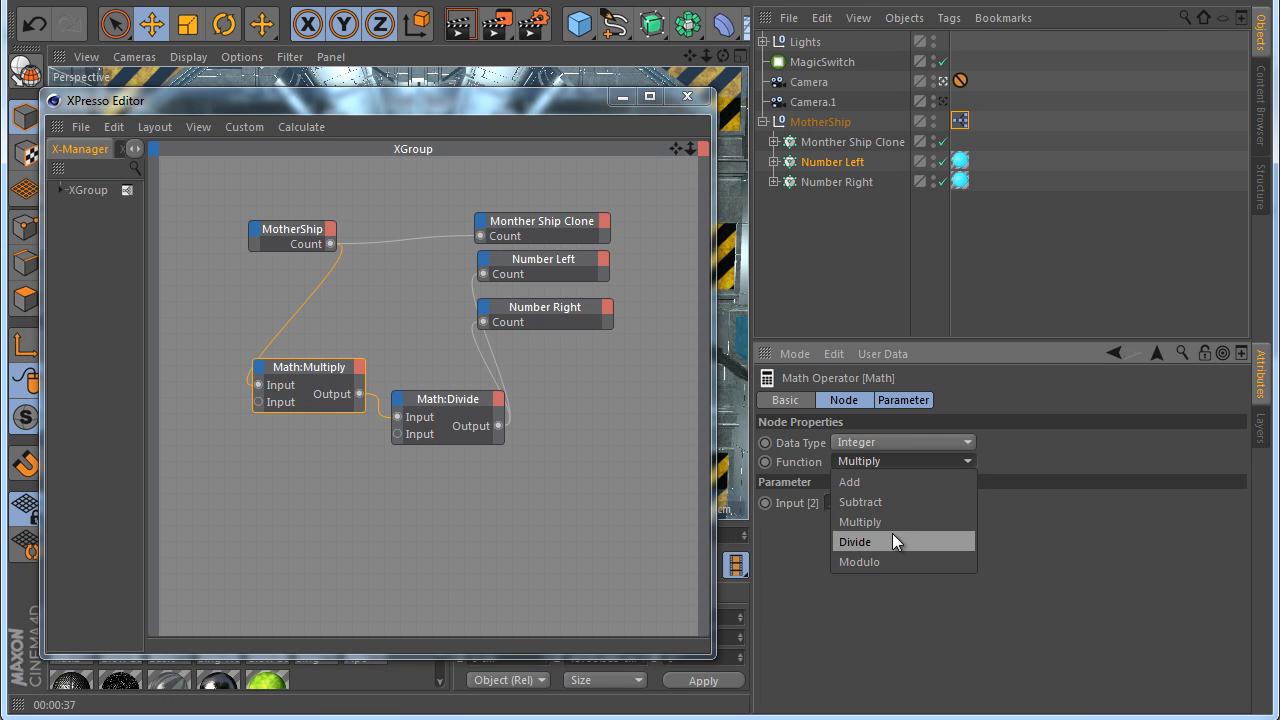
left_click(892, 541)
left_click(452, 399)
left_click(892, 460)
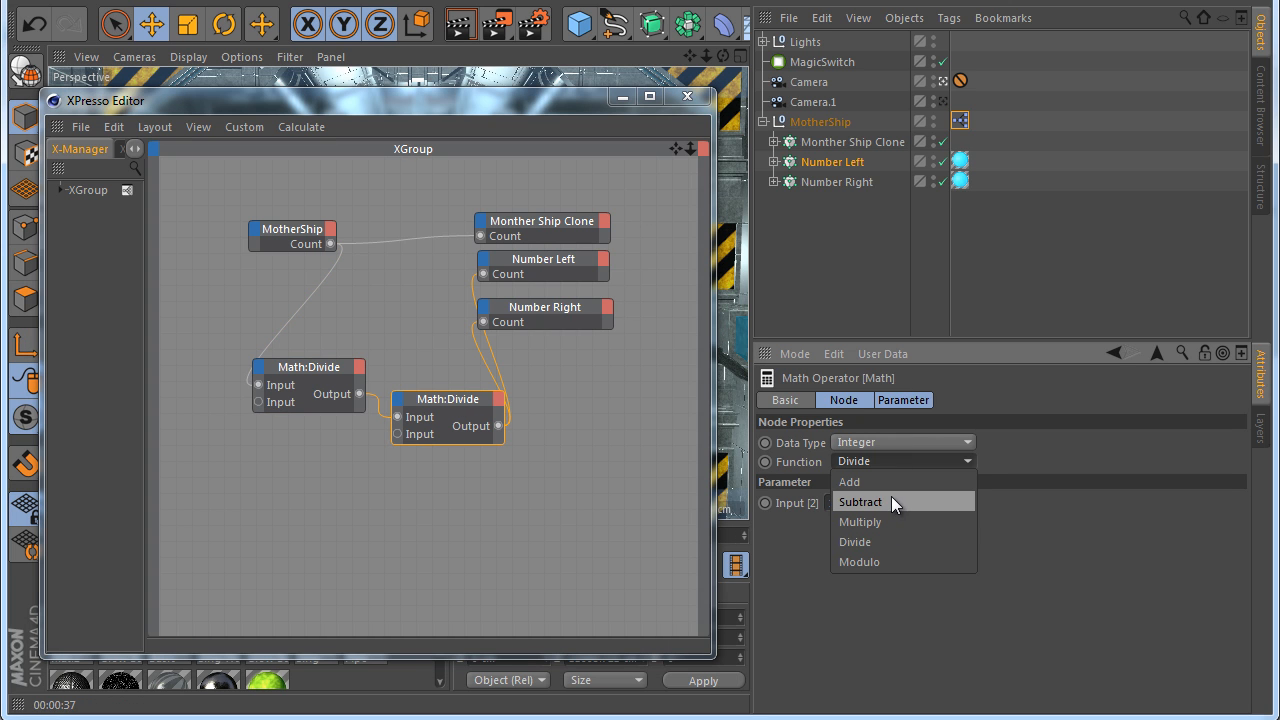
left_click(891, 502)
left_click(543, 442)
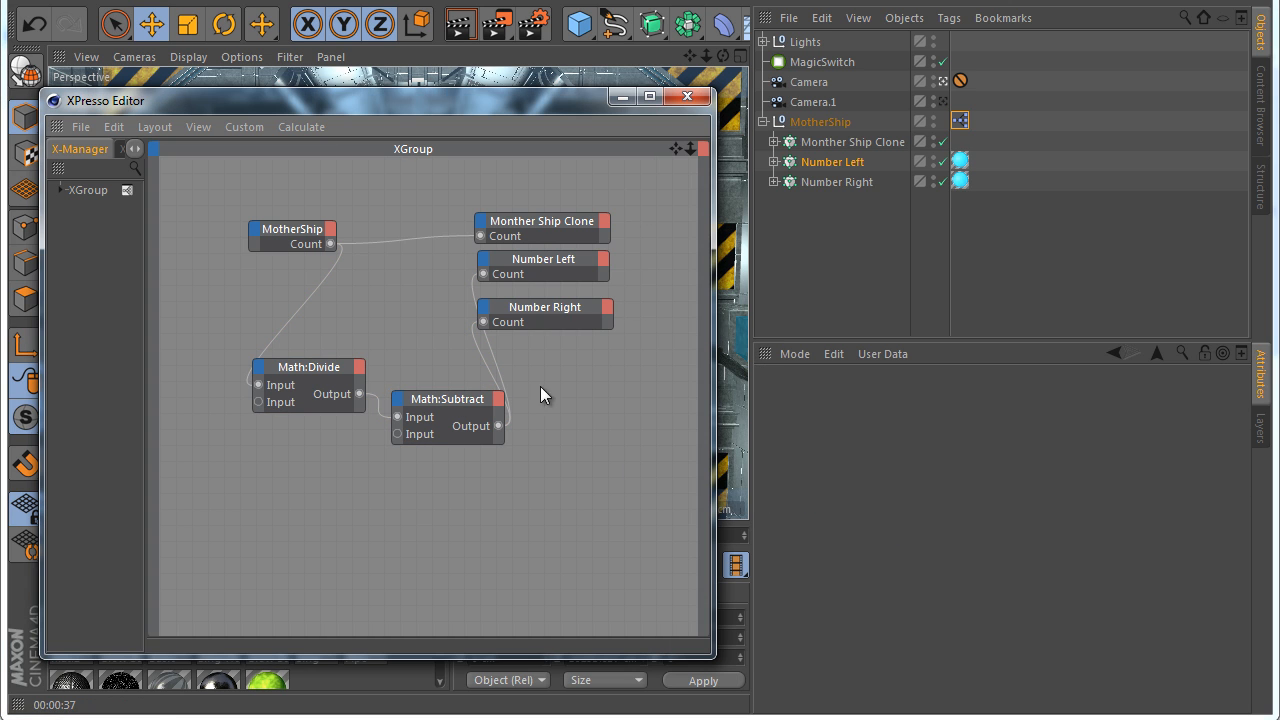
left_click(687, 96)
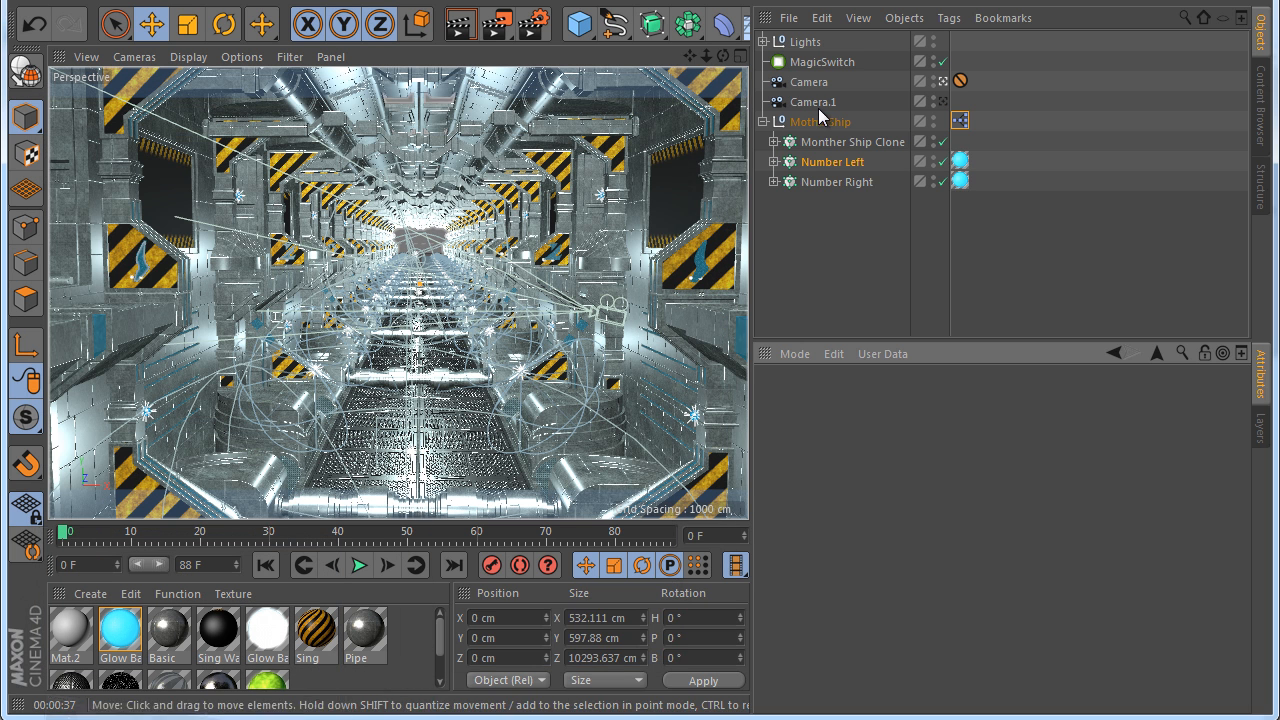
Check the clone counts of the Number Left and Monther Ship Clone cloners
left_click(832, 161)
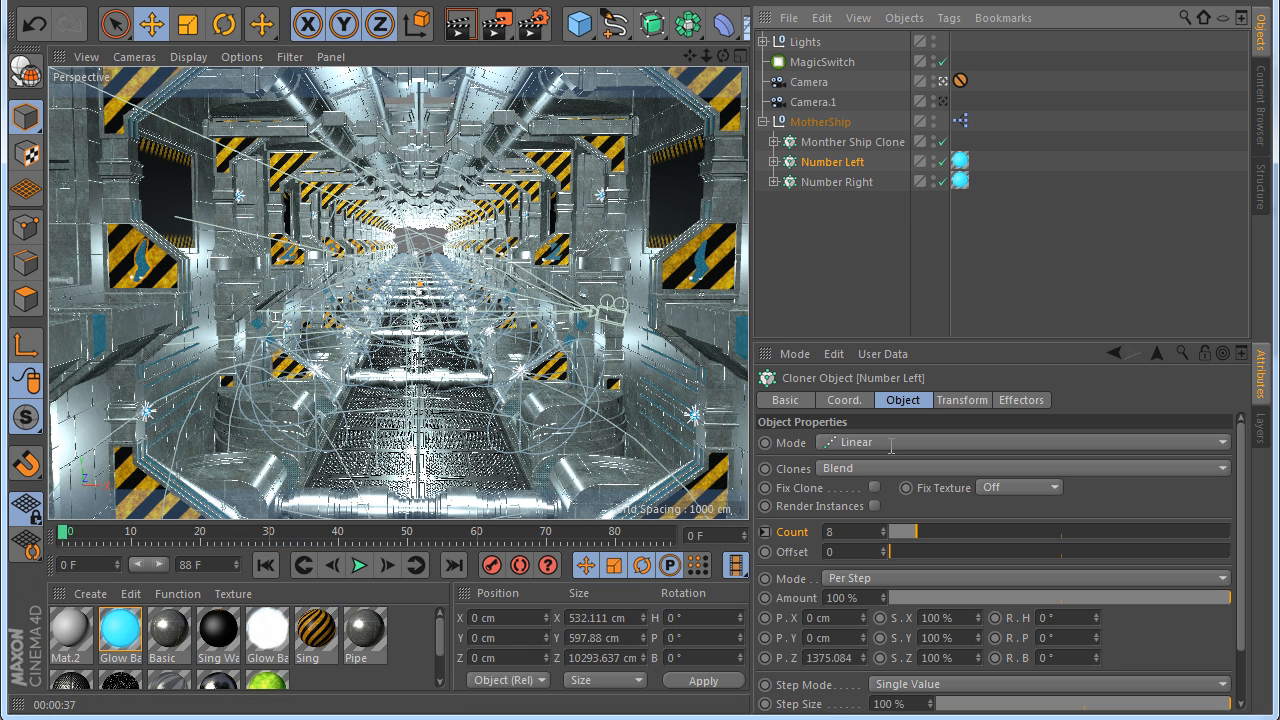
left_click(920, 268)
left_click(843, 148)
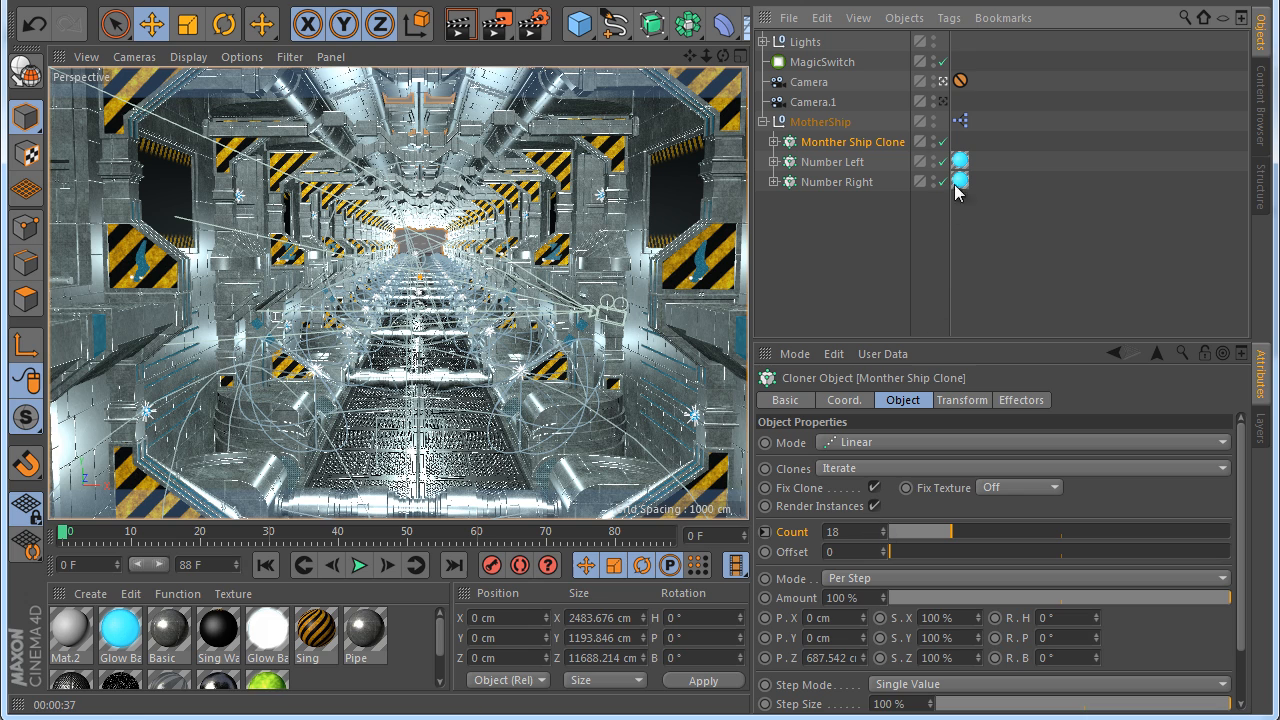
Test the MotherShip Count by setting it to 10 and reducing it to 2
left_click(820, 121)
left_click(843, 542)
type("10")
key("Return")
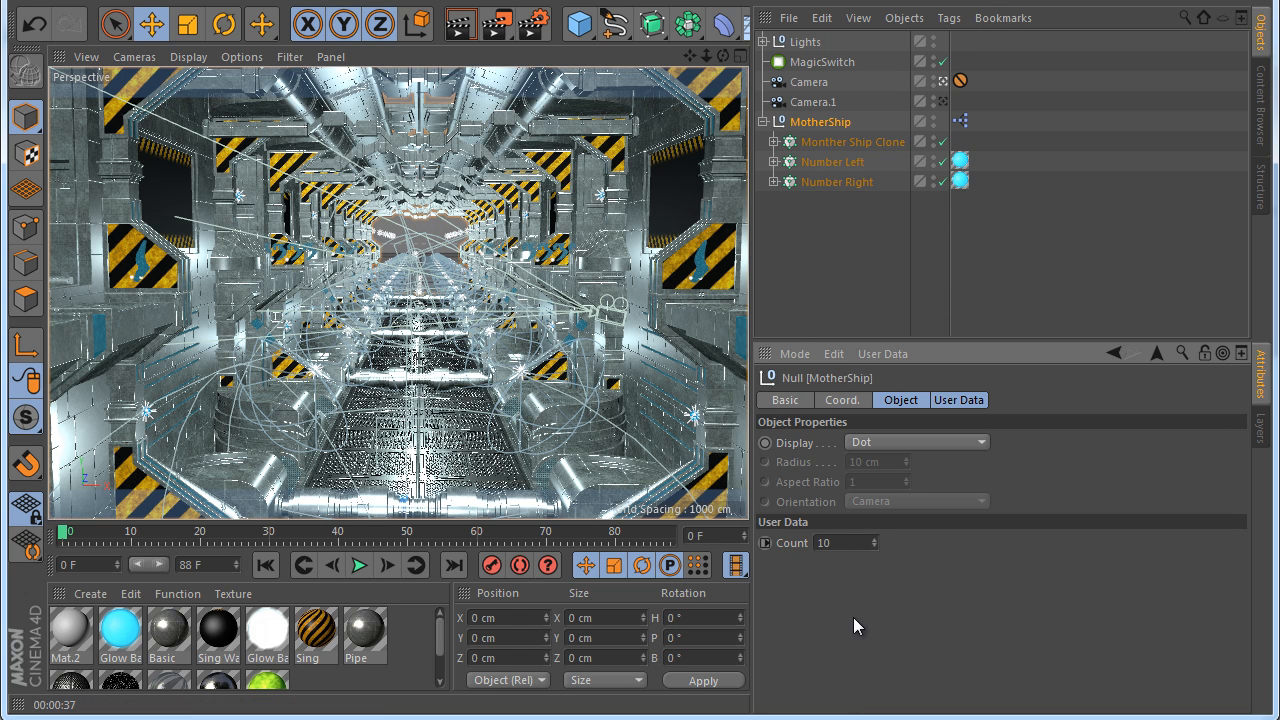
left_click_drag(875, 539, 875, 538)
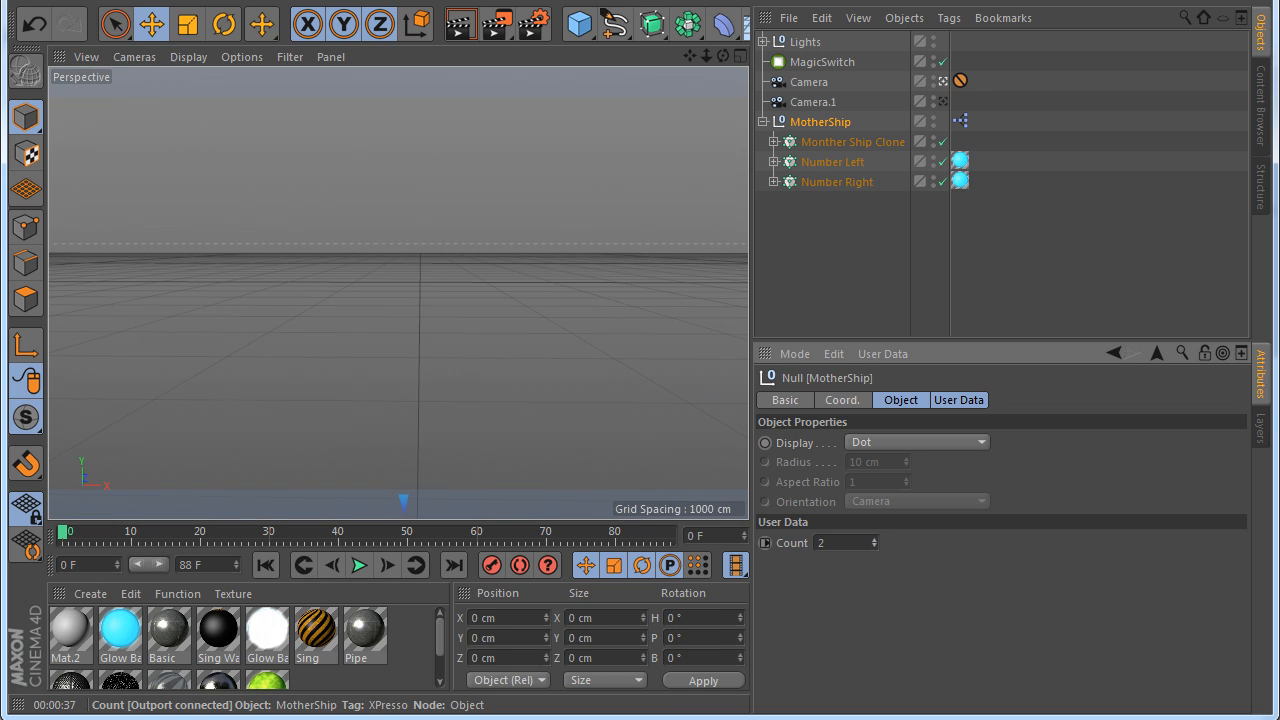
Reopen the MotherShip XPresso and add the XPresso tags of the B text objects under Number Left and Number Right as nodes
double_click(959, 121)
left_click(774, 182)
left_click(774, 162)
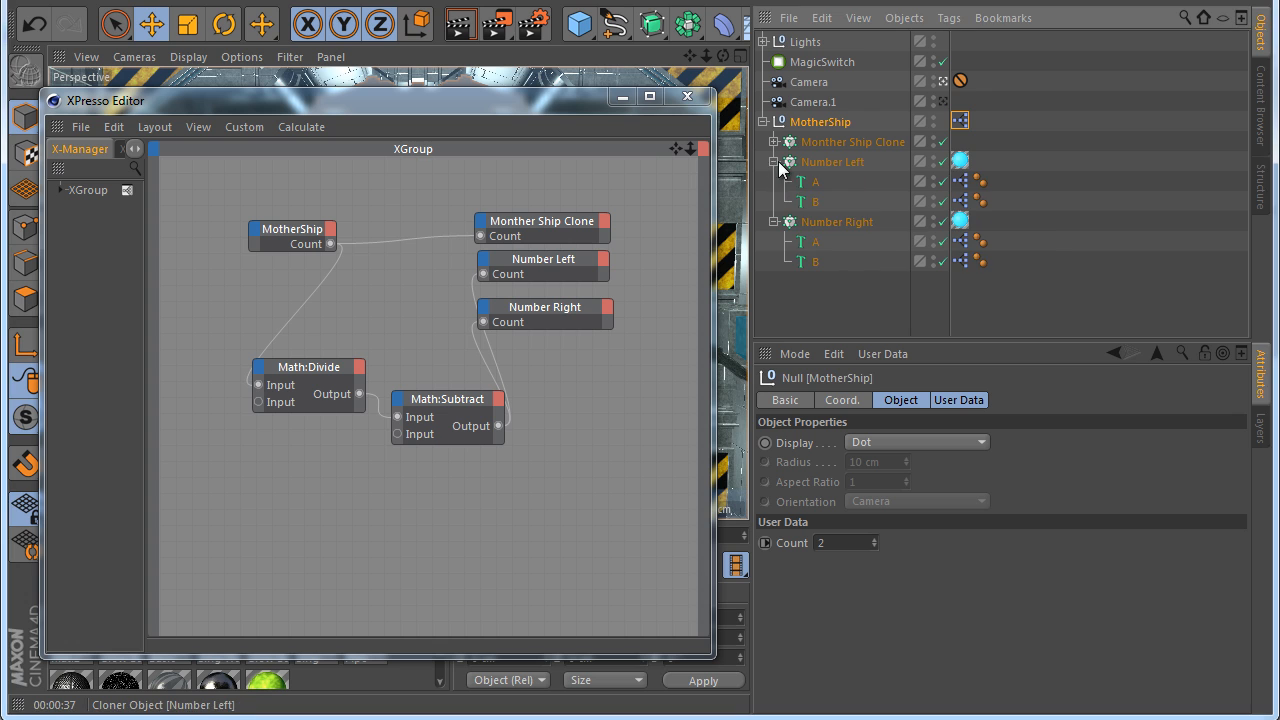
left_click(960, 182)
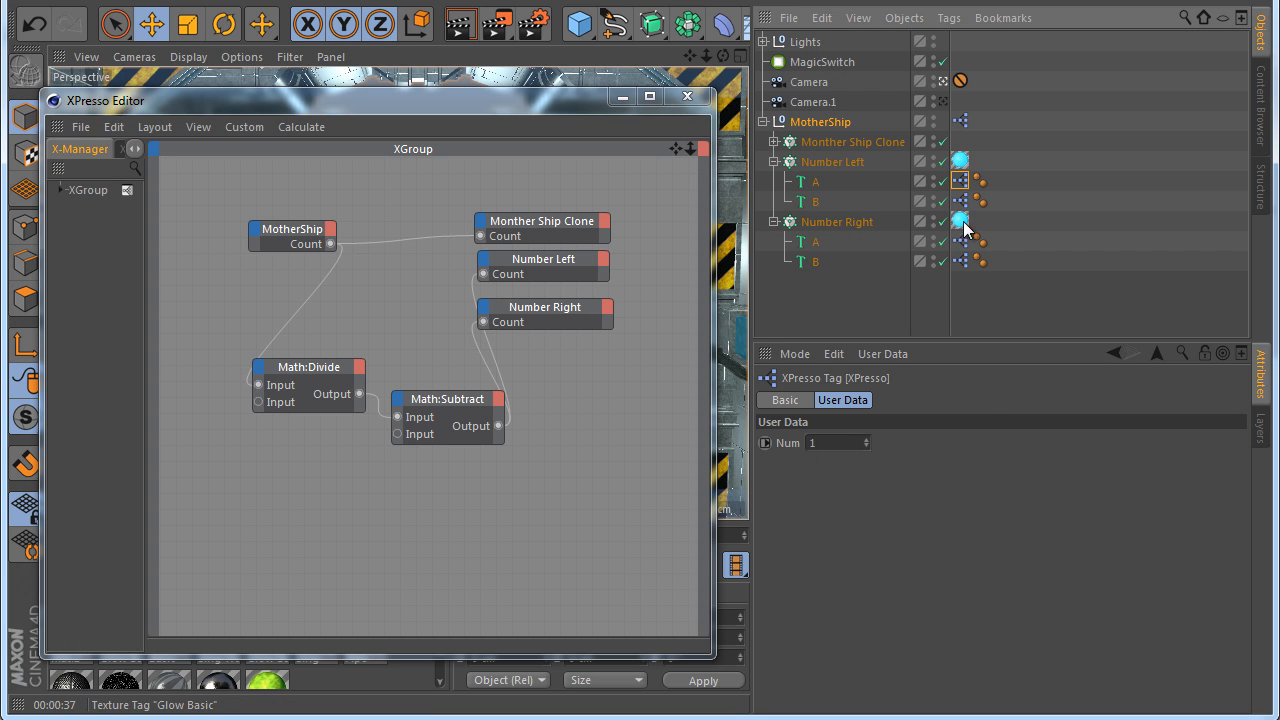
left_click(960, 201)
left_click(355, 378)
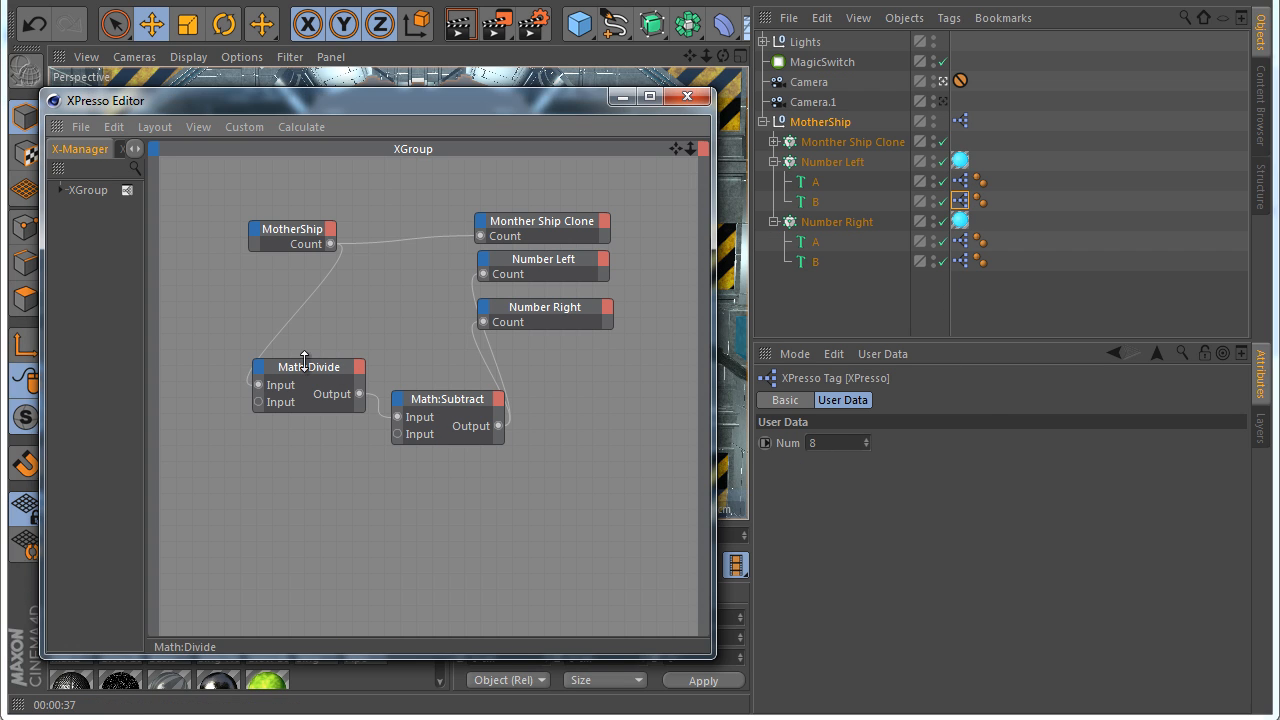
left_click(447, 400)
left_click(950, 257)
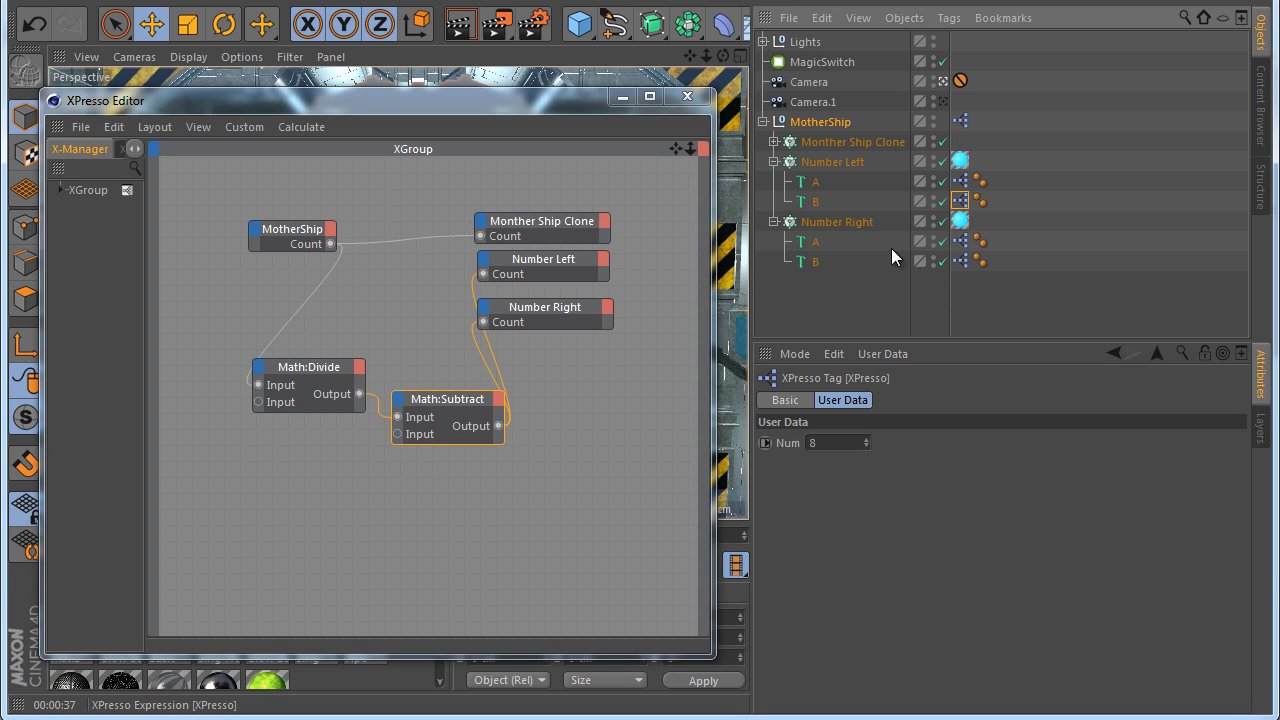
left_click_drag(608, 373, 608, 373)
left_click(964, 262)
left_click_drag(594, 419, 570, 380)
Give both B XPresso nodes a Num input and connect the Subtract output to each of them
left_click(960, 201)
left_click(960, 261)
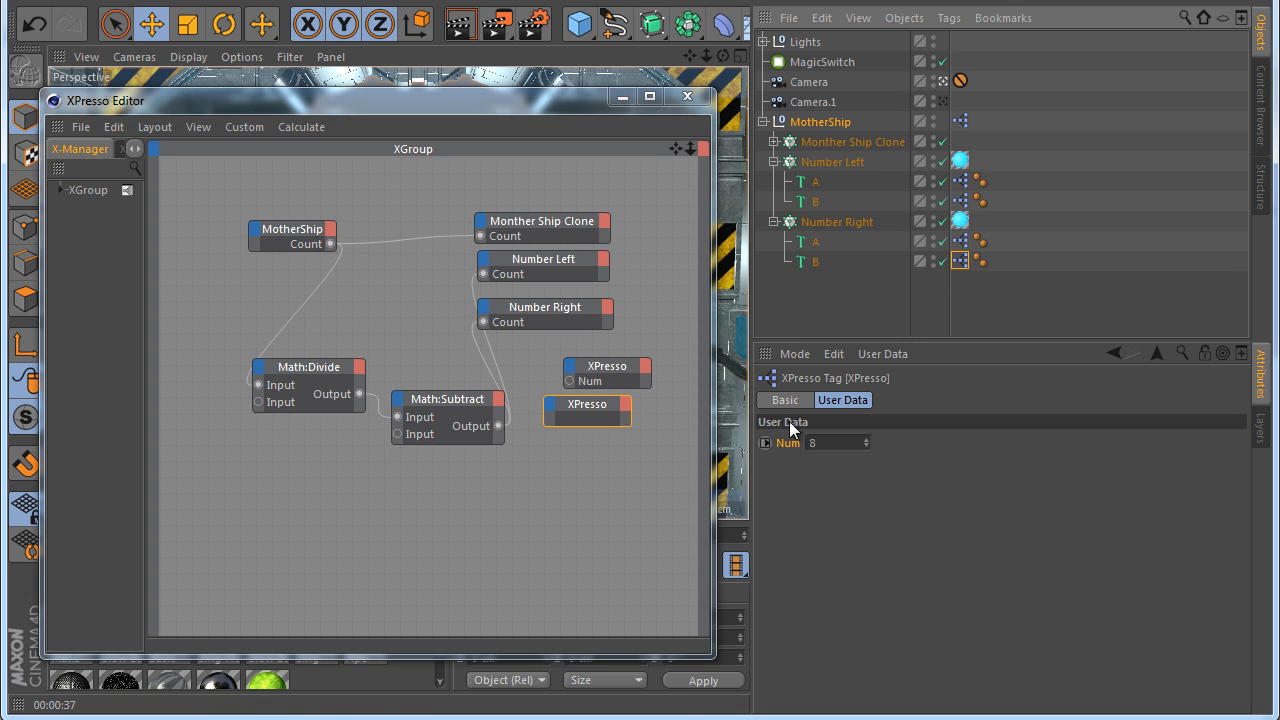
left_click_drag(788, 442, 679, 427)
left_click_drag(560, 418, 569, 381)
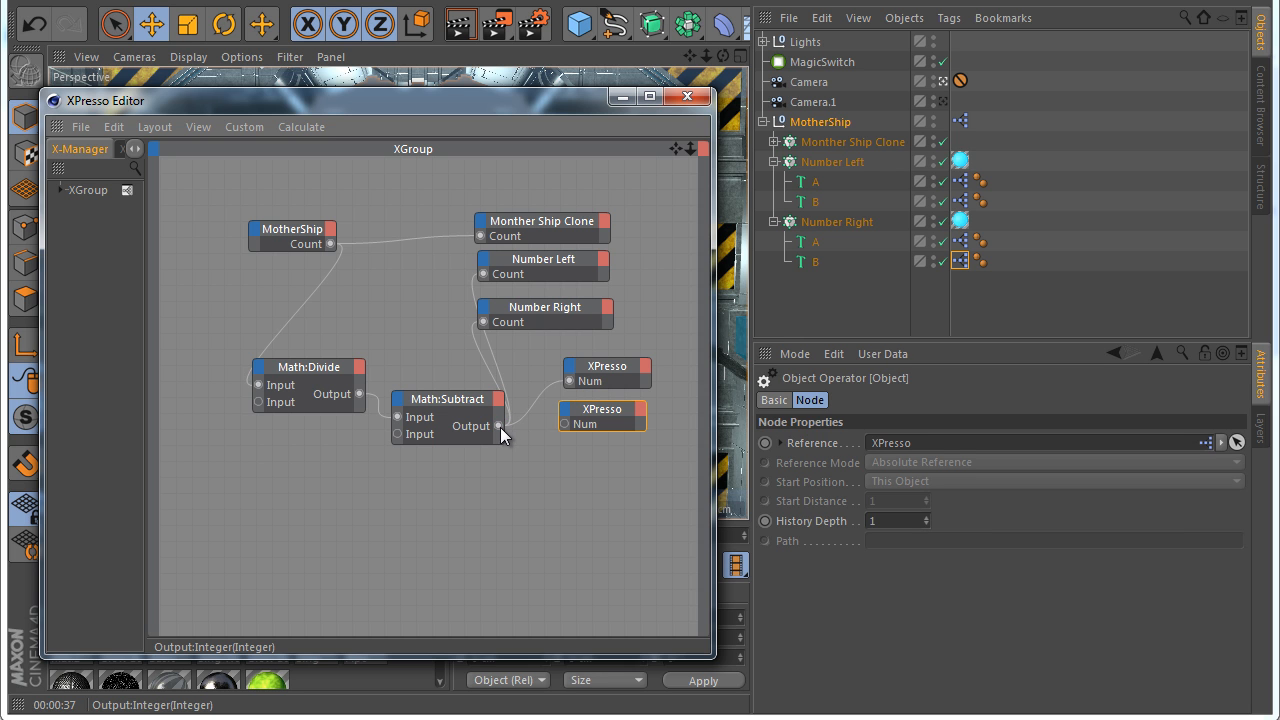
left_click_drag(547, 427, 564, 422)
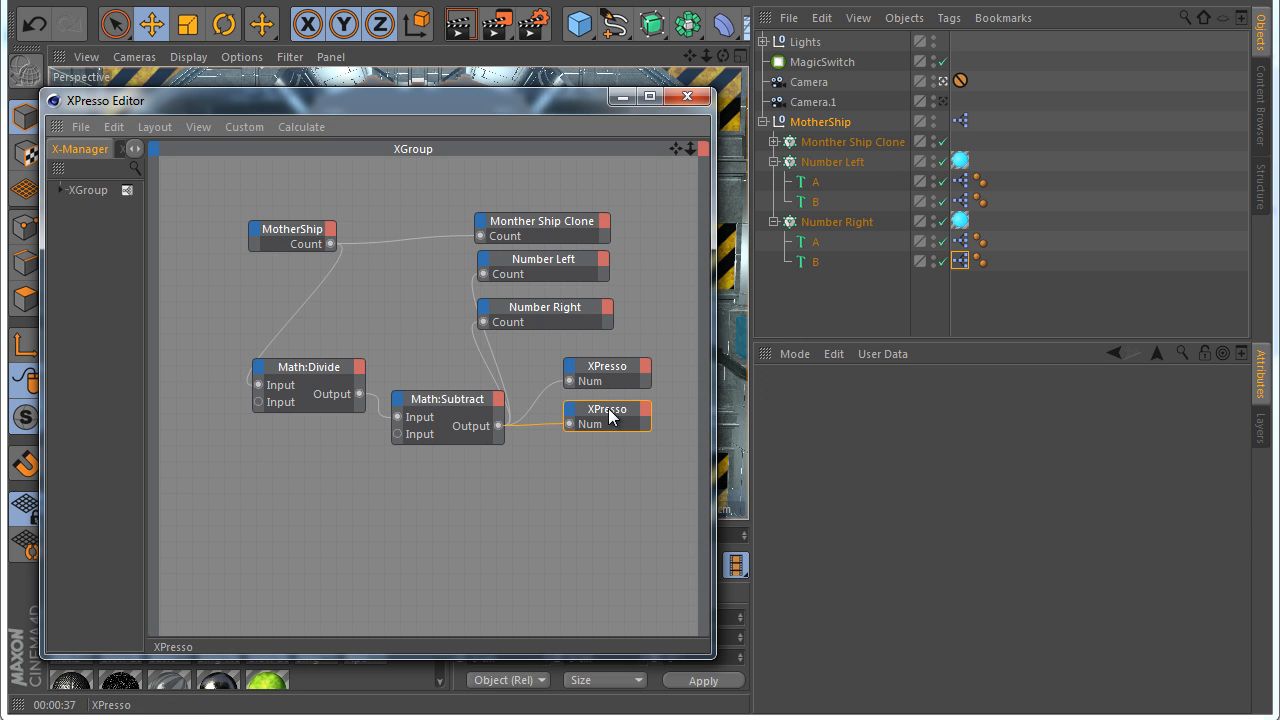
left_click(687, 96)
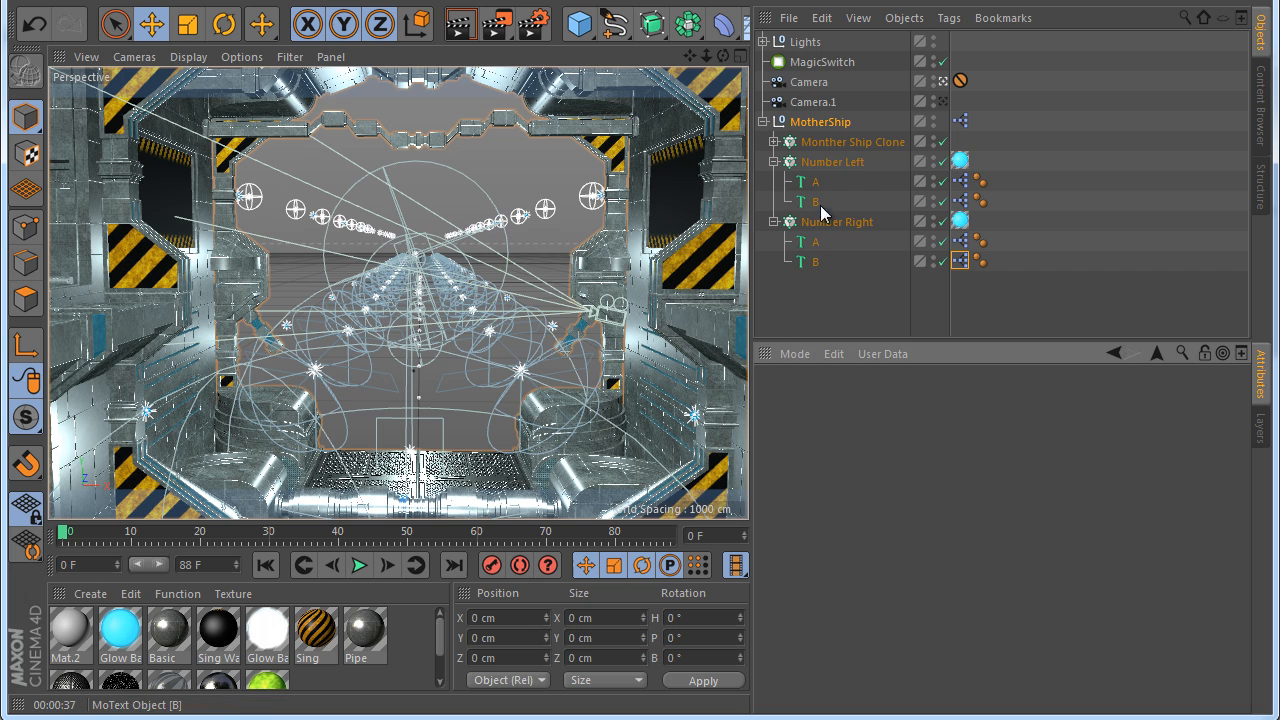
Test the corridor numbering by stepping the MotherShip Count up to 12 and back down past 4
left_click(816, 125)
left_click(877, 539)
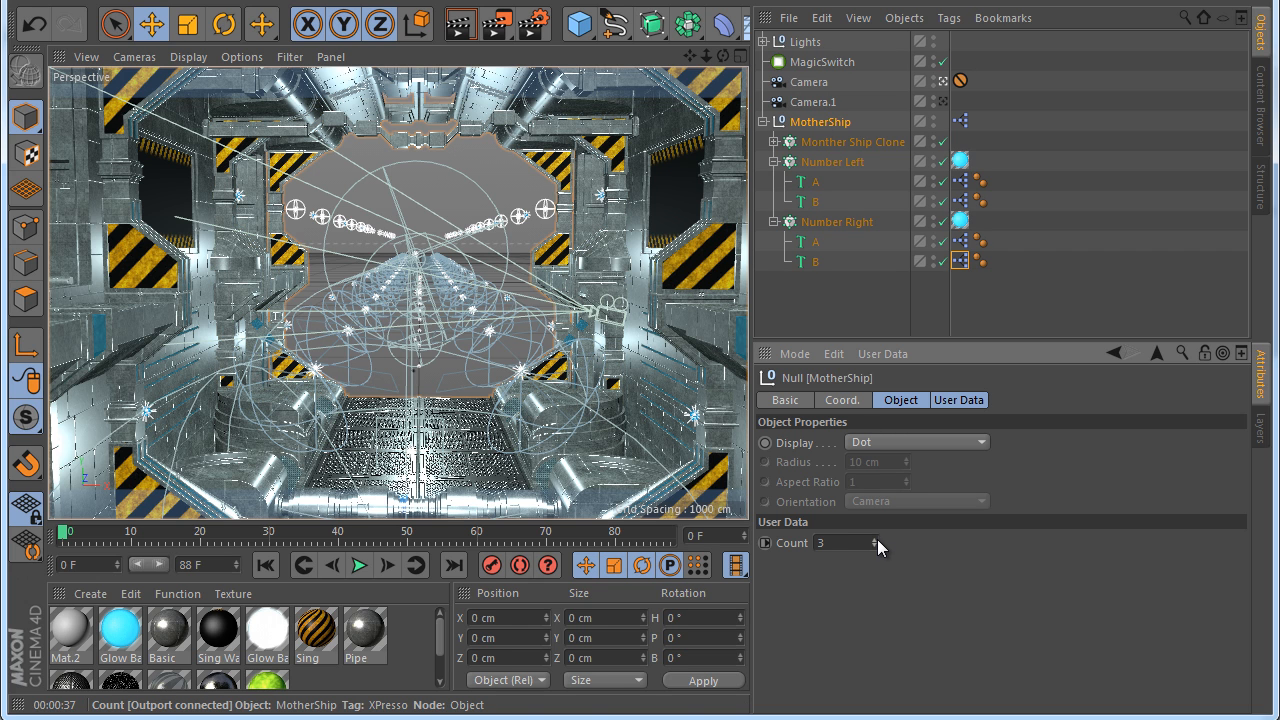
left_click(877, 539)
left_click(876, 539)
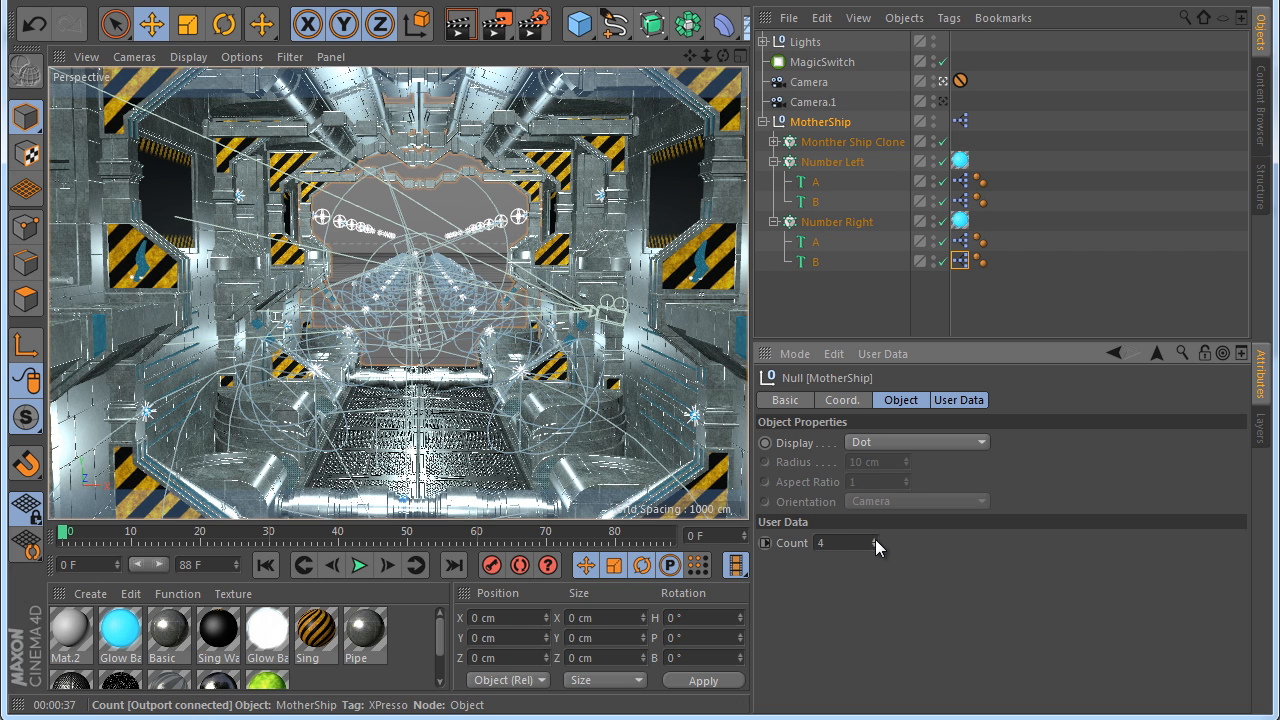
left_click(875, 539)
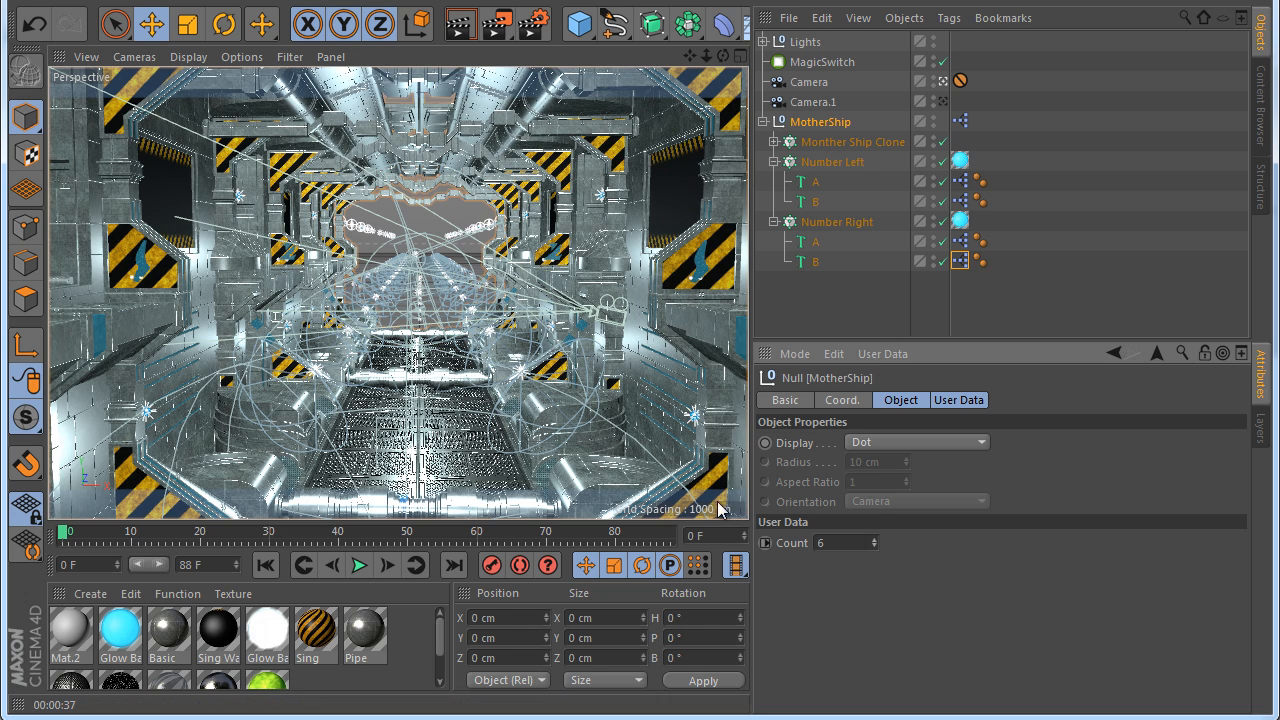
left_click(875, 539)
left_click(875, 539)
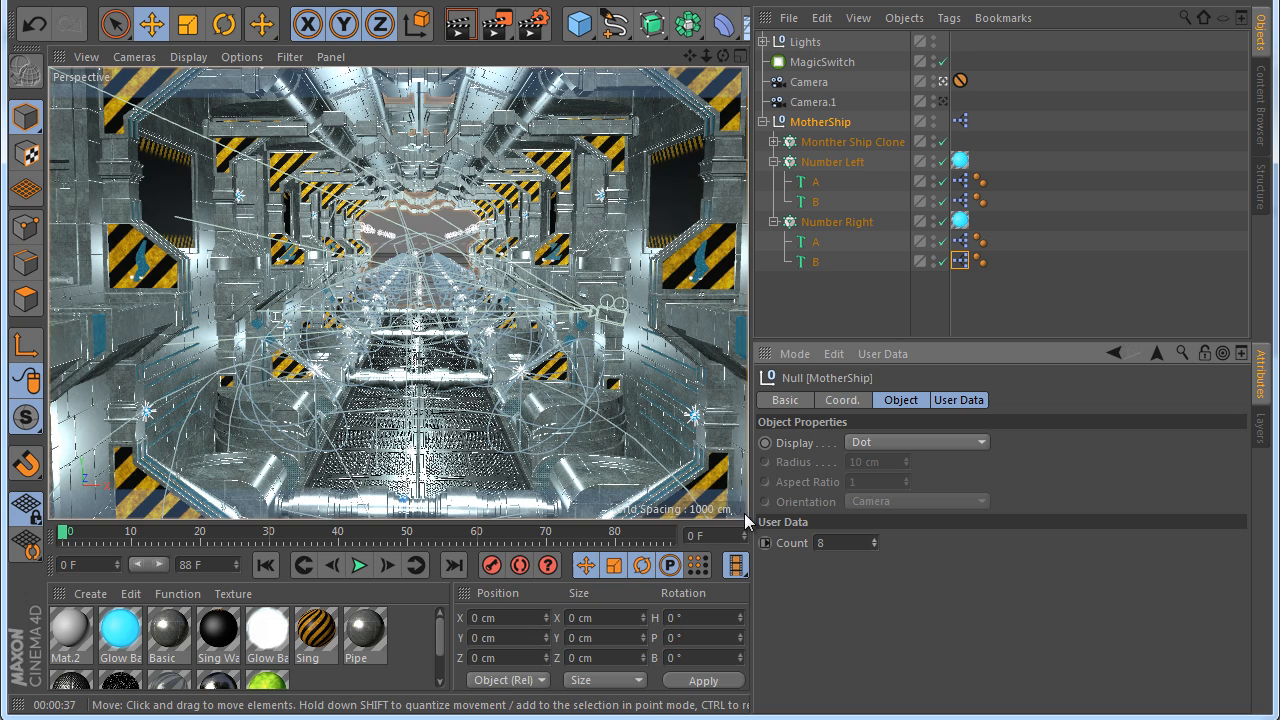
left_click(875, 539)
left_click(875, 539)
left_click(875, 539)
left_click(875, 539)
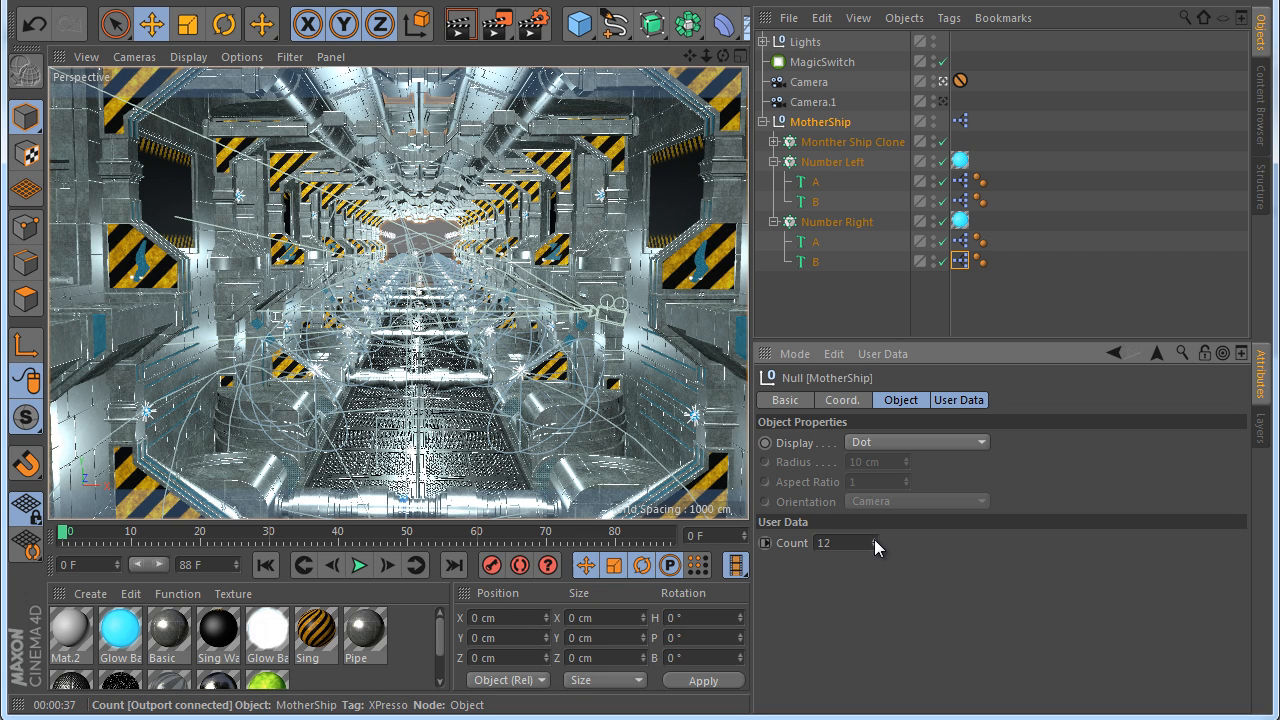
left_click(874, 548)
left_click(874, 548)
left_click(874, 548)
left_click(874, 548)
left_click(874, 548)
left_click(874, 548)
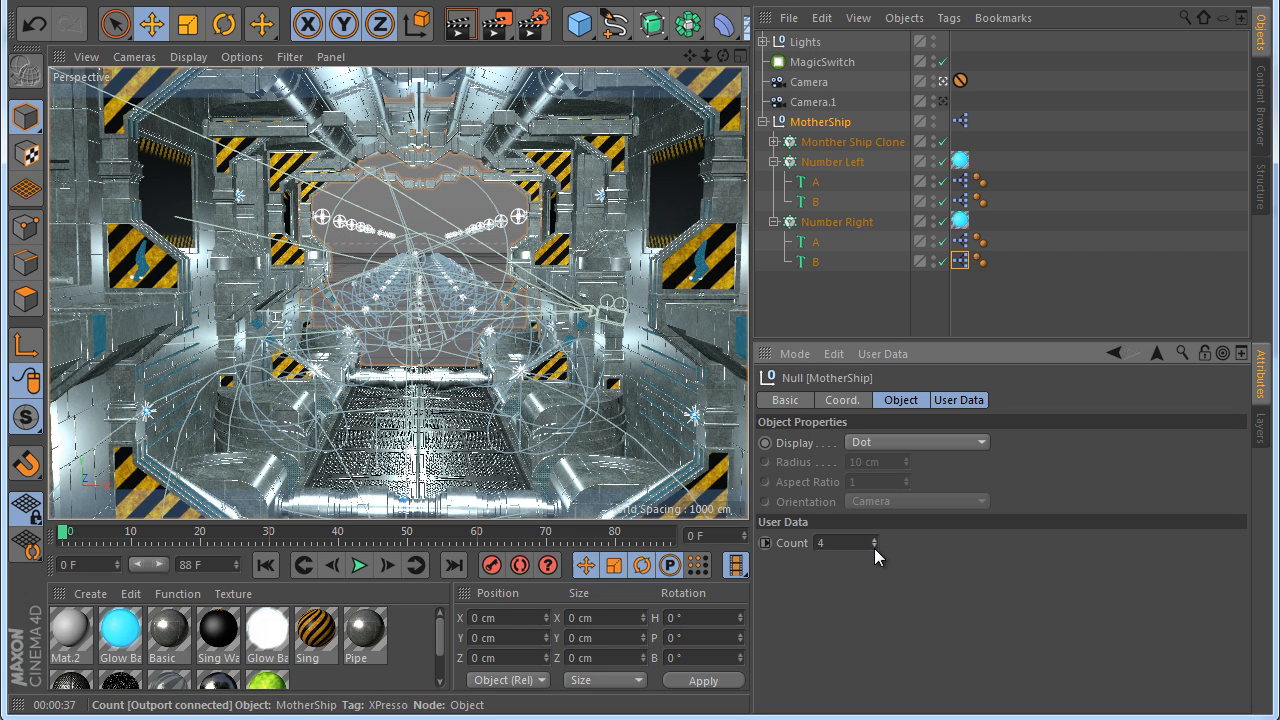
left_click(874, 548)
left_click(874, 548)
left_click(875, 540)
left_click(875, 540)
left_click(875, 540)
left_click(875, 540)
Set the MotherShip Count to 18
double_click(854, 539)
type("18")
key("Return")
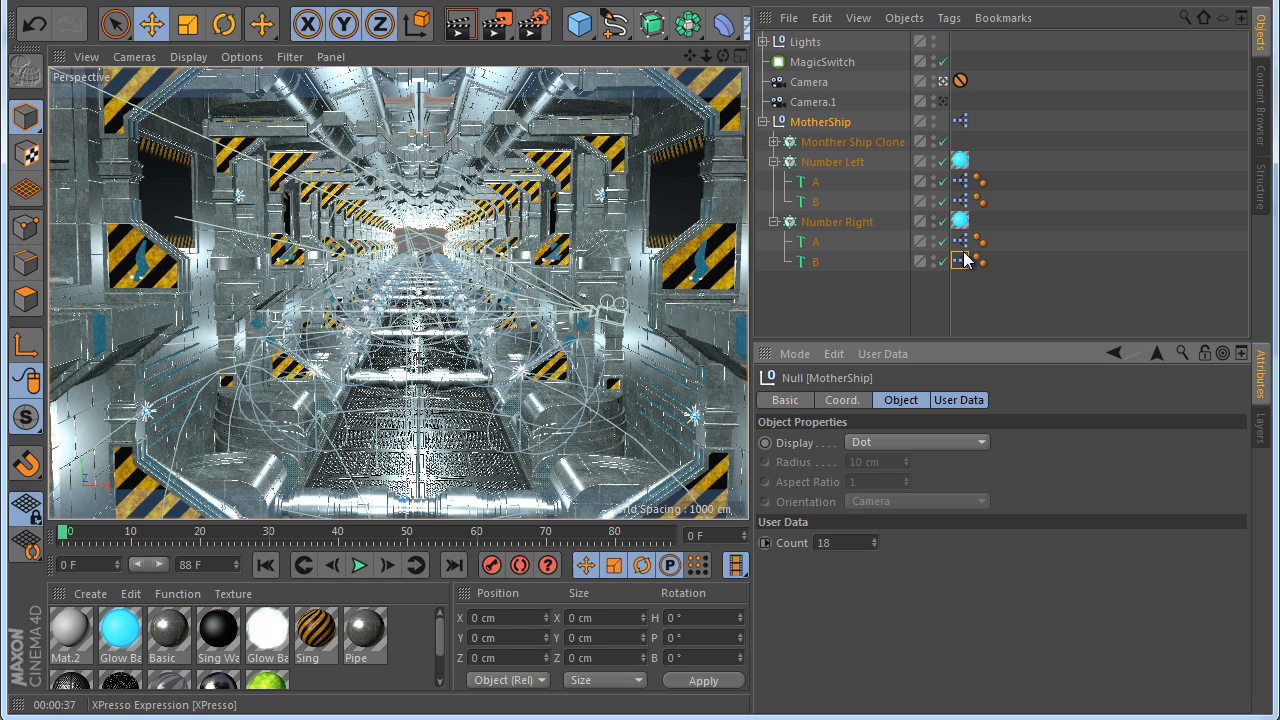
Reopen the MotherShip XPresso, expand the Lights group, and shift the Divide and Subtract nodes away from the output nodes
left_click(960, 121)
left_click_drag(590, 104, 556, 96)
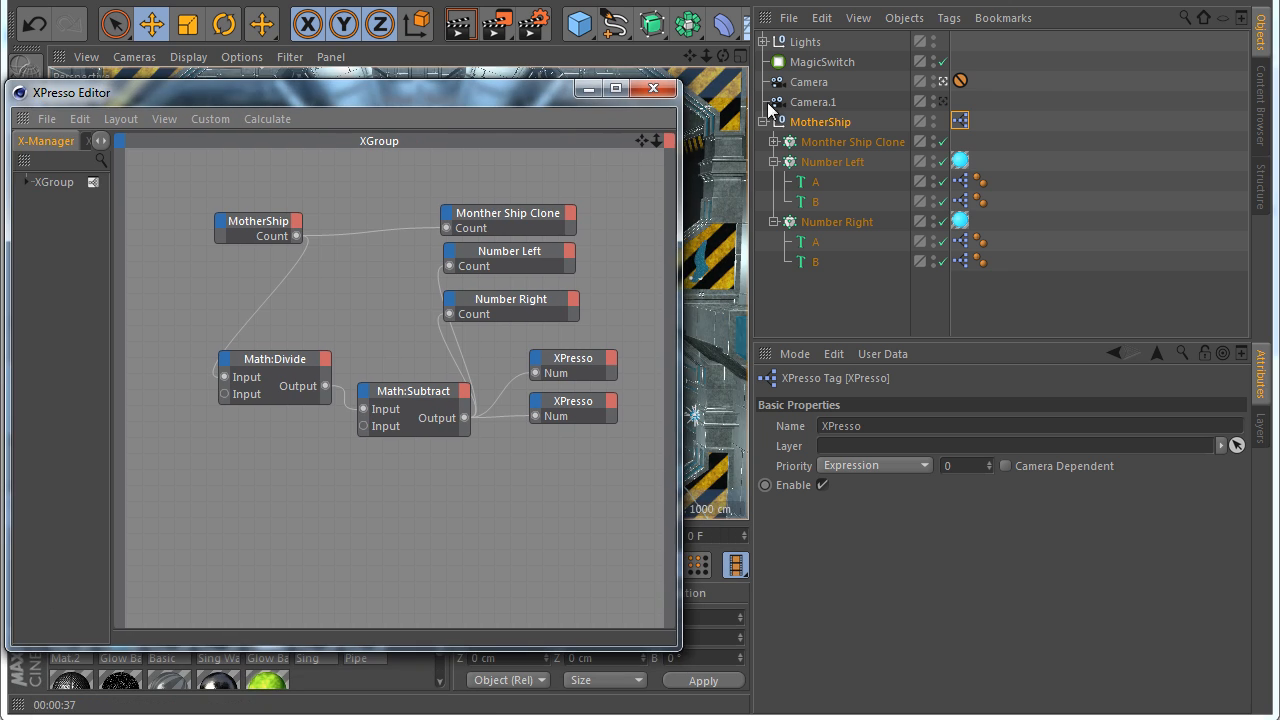
left_click(763, 42)
left_click(811, 101)
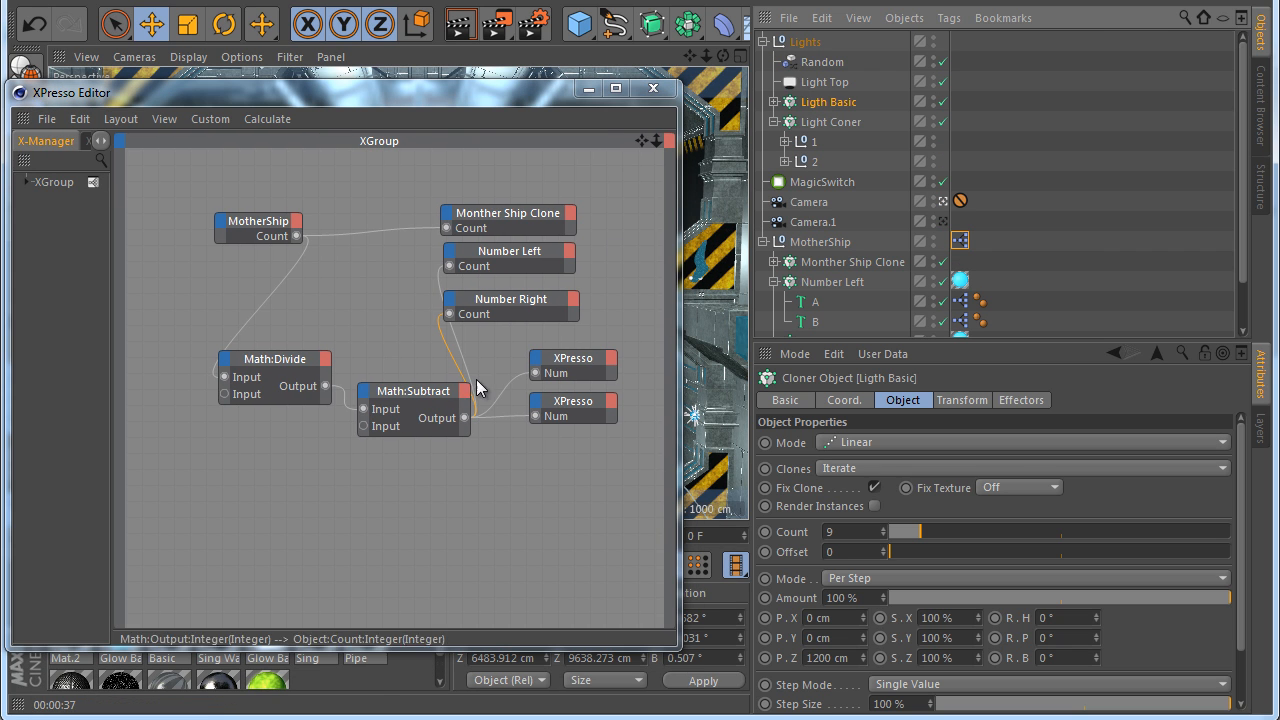
left_click_drag(300, 357, 265, 352)
left_click(408, 388)
left_click_drag(408, 388, 368, 384)
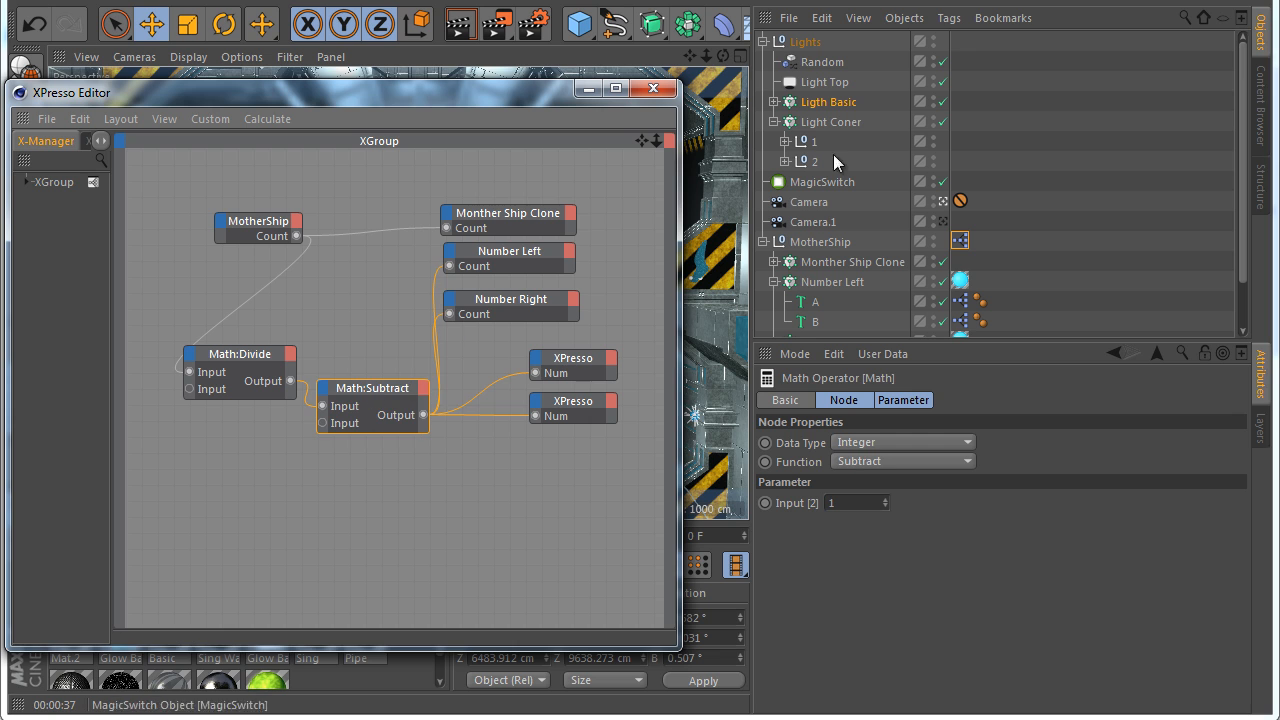
Add the Ligth Basic cloner as a node with a Count input fed by the Divide output
left_click_drag(836, 101, 520, 486)
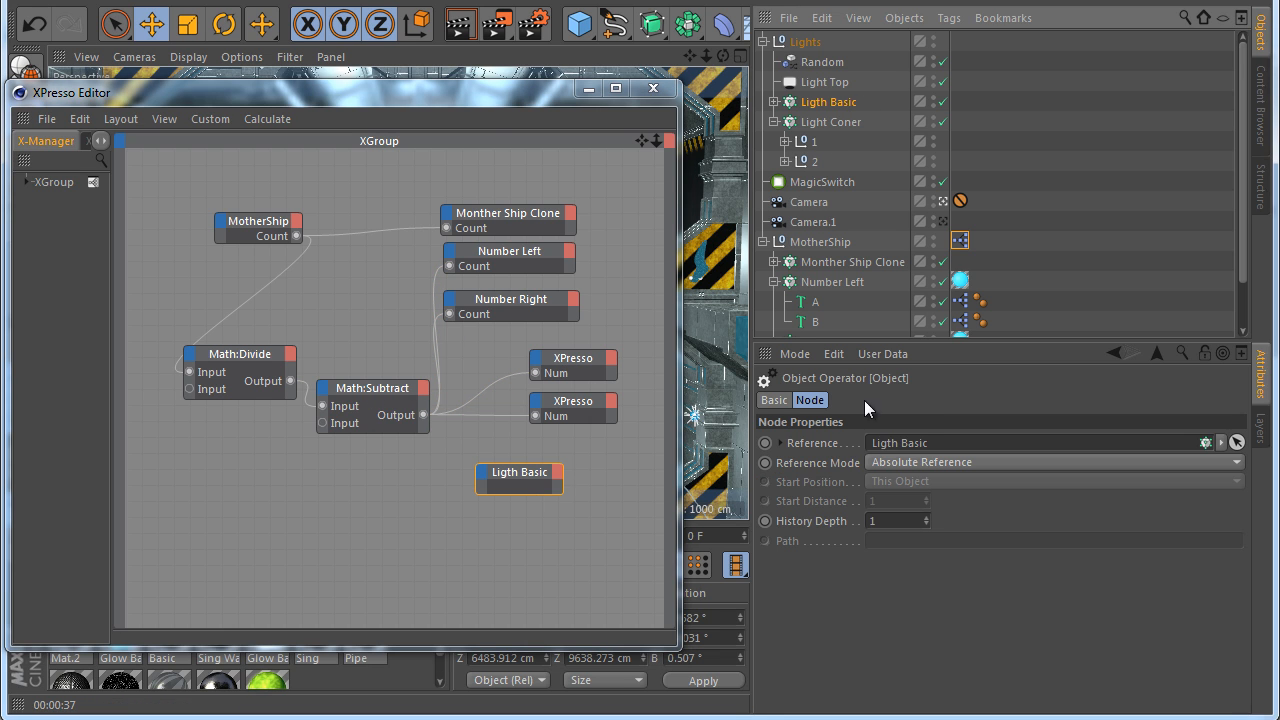
left_click(830, 102)
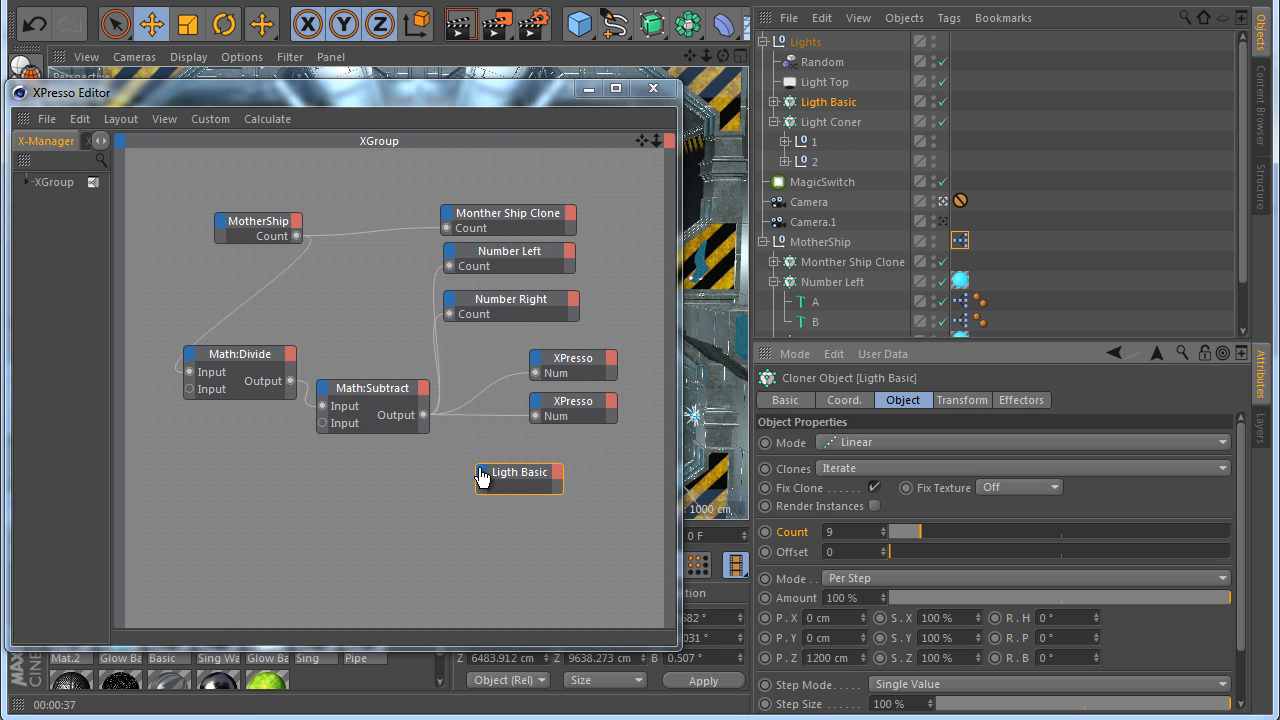
left_click_drag(292, 382, 478, 474)
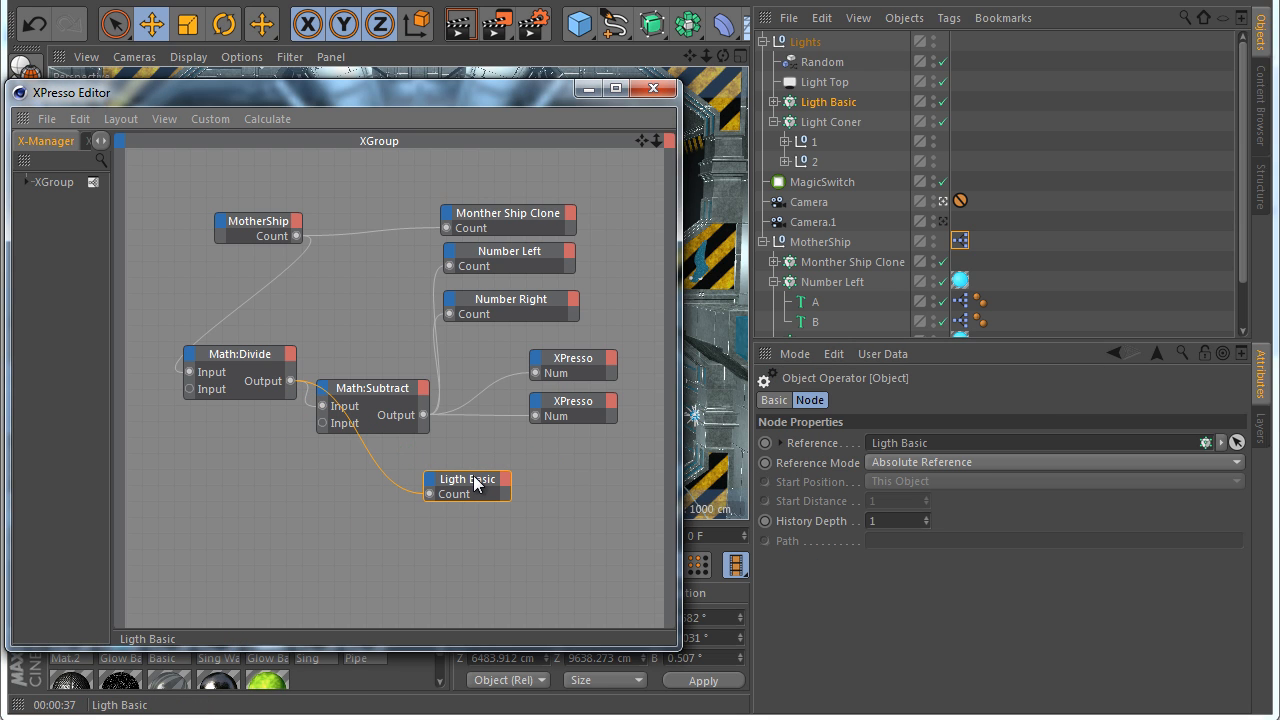
Add the Light Coner cloner above Monther Ship Clone as a node with a Count input fed by the MotherShip Count
left_click(830, 122)
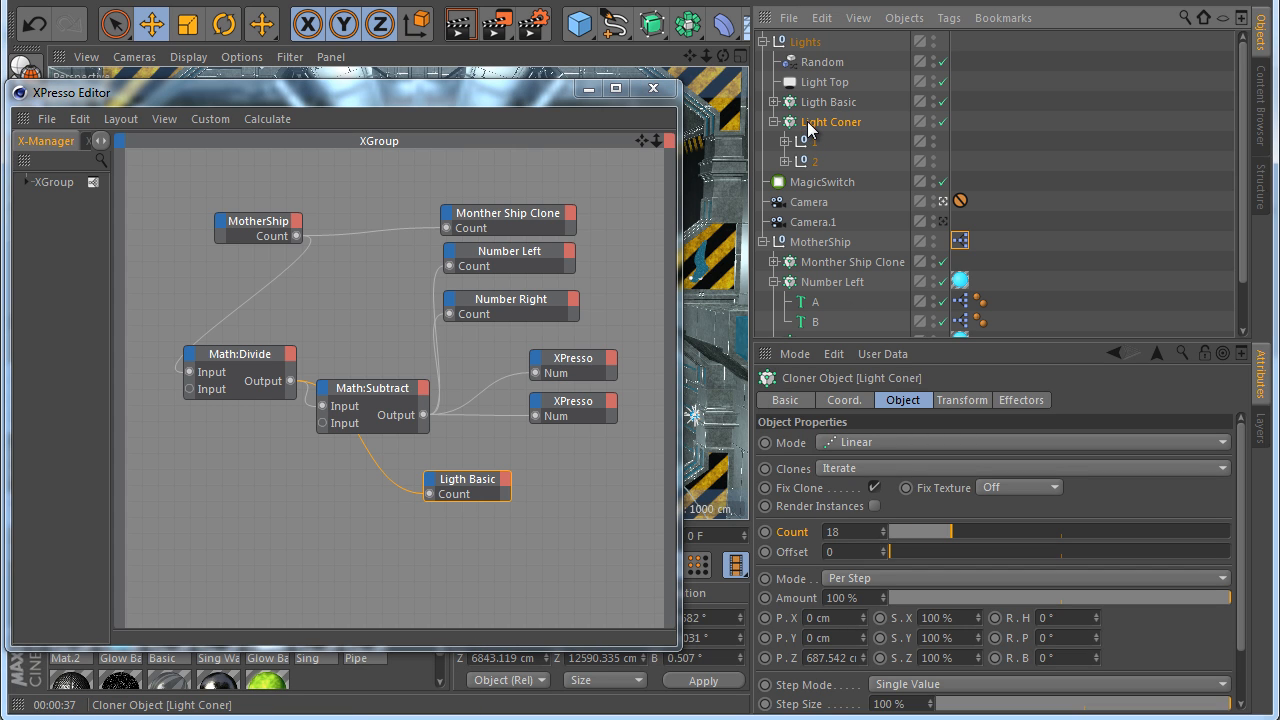
left_click_drag(580, 491, 487, 176)
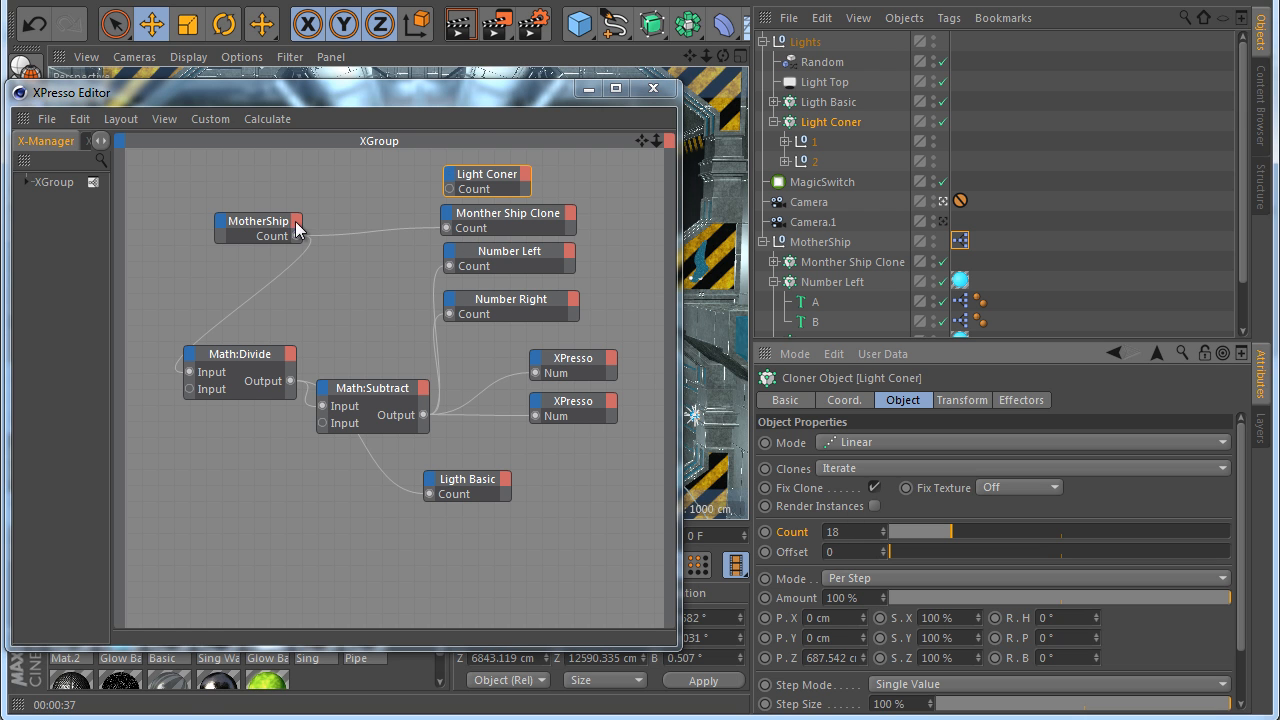
left_click_drag(297, 236, 450, 189)
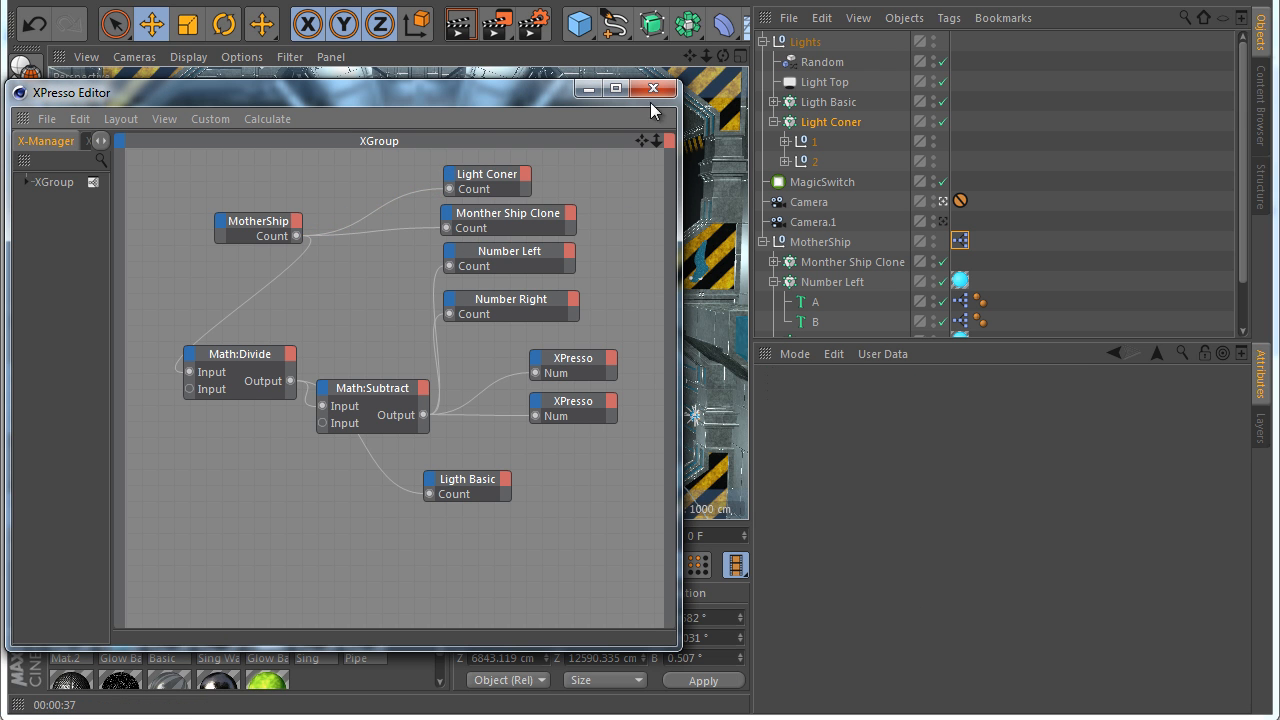
left_click(653, 88)
Set the MotherShip Count to 6 and check the Light Coner cloner's clone count
left_click(817, 252)
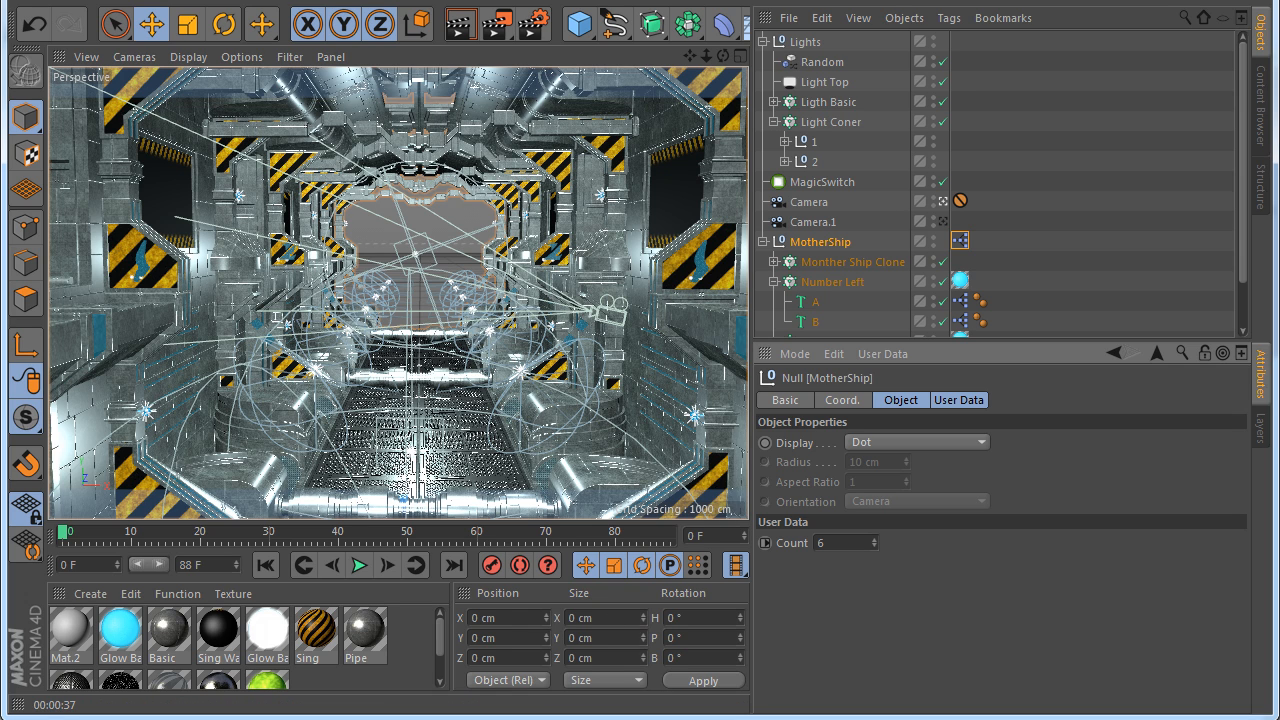
left_click(845, 121)
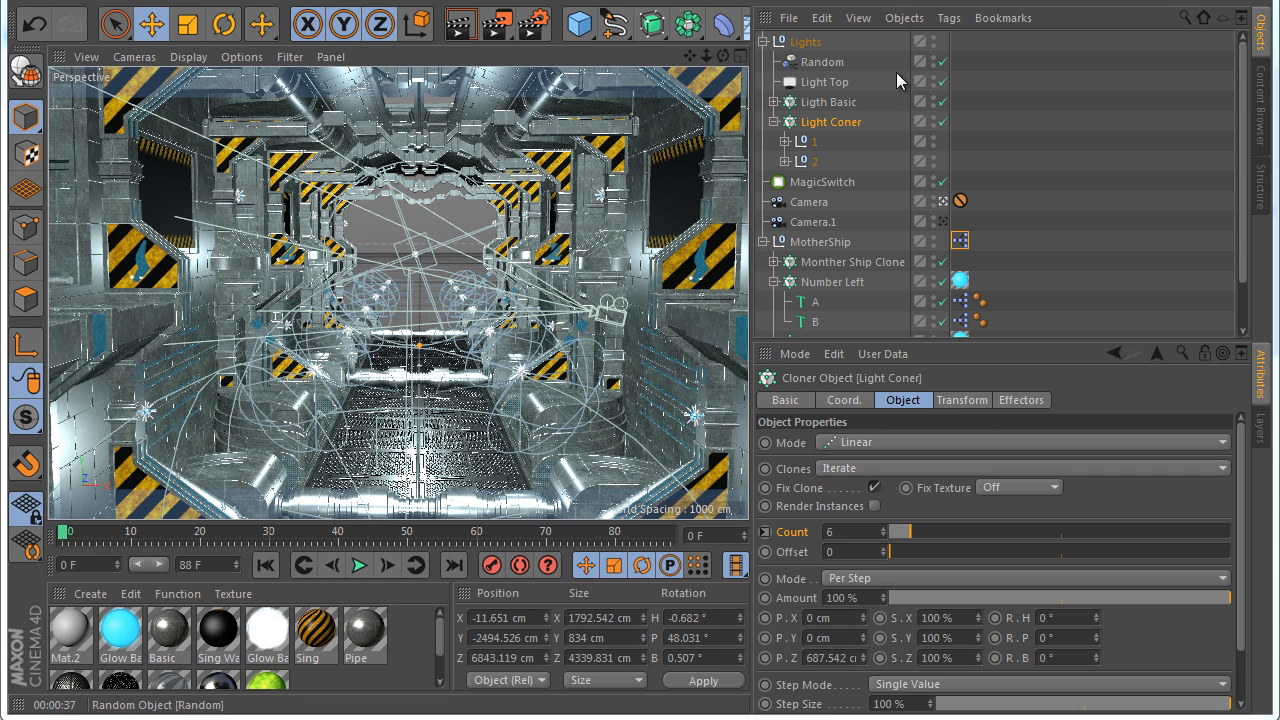
Collapse the Lights group and test-render the corridor with the MotherShip Count set to 8
left_click(774, 122)
left_click(763, 42)
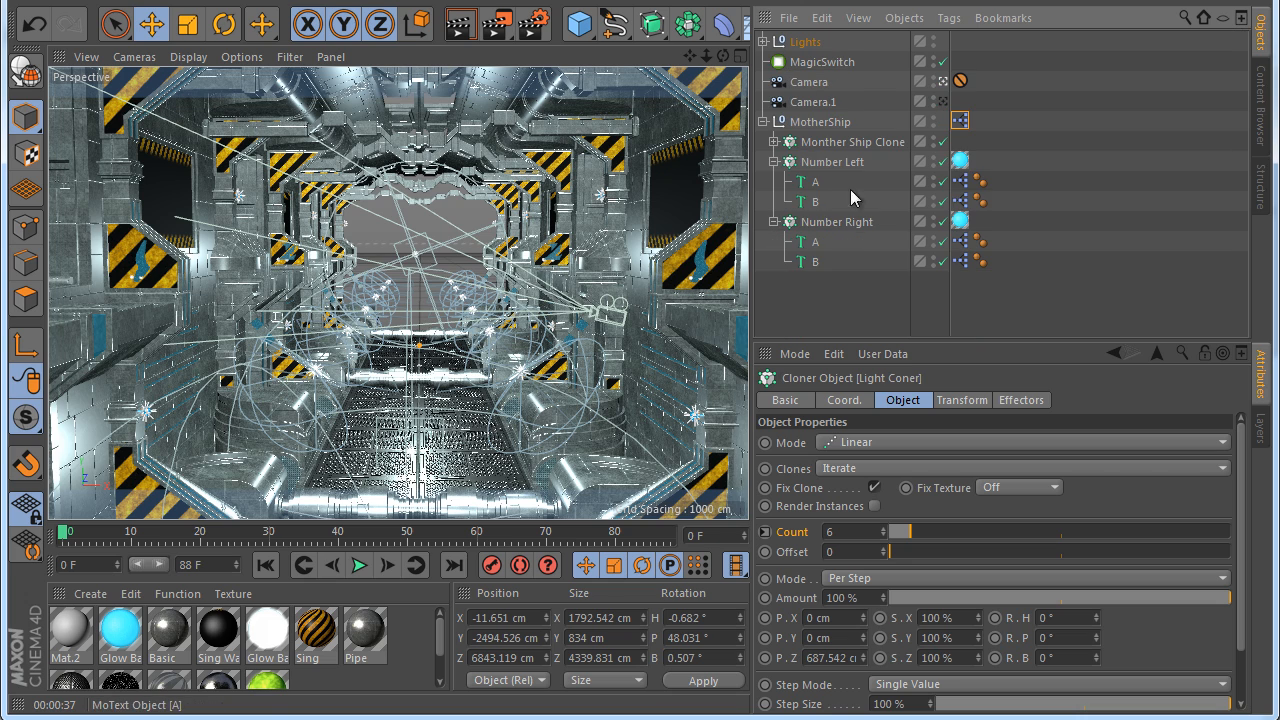
left_click(820, 122)
double_click(832, 542)
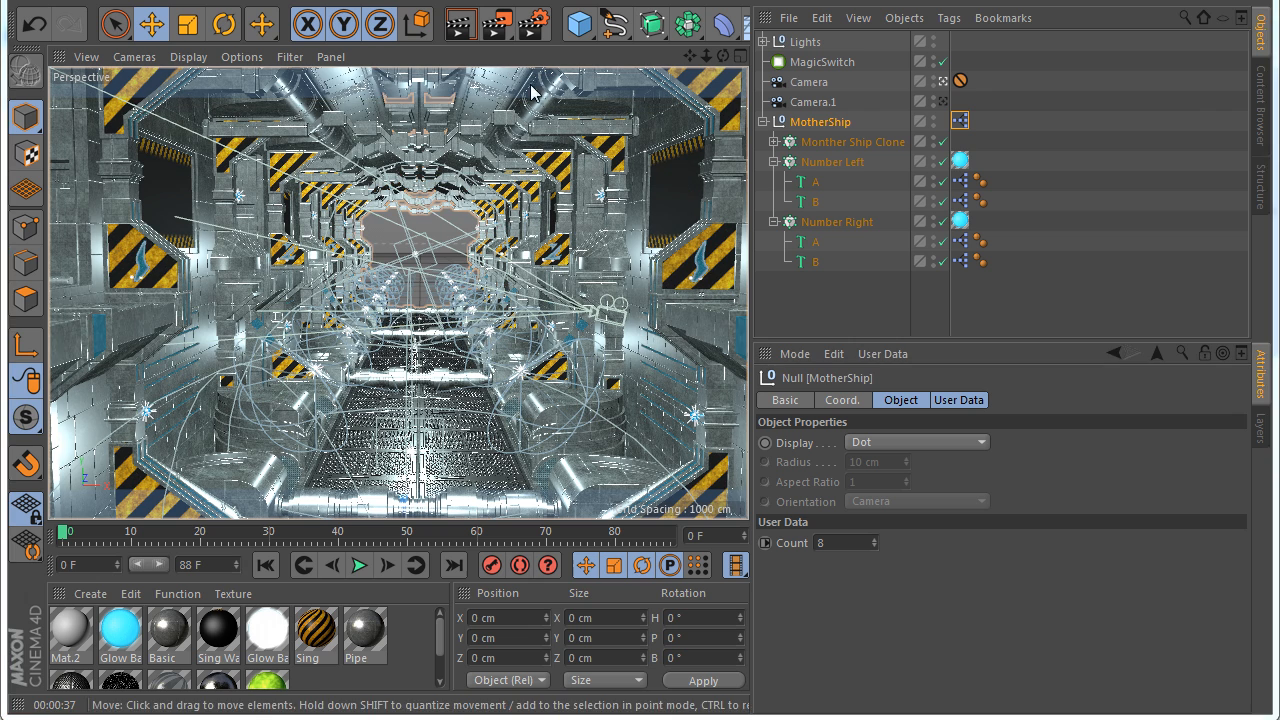
left_click(460, 25)
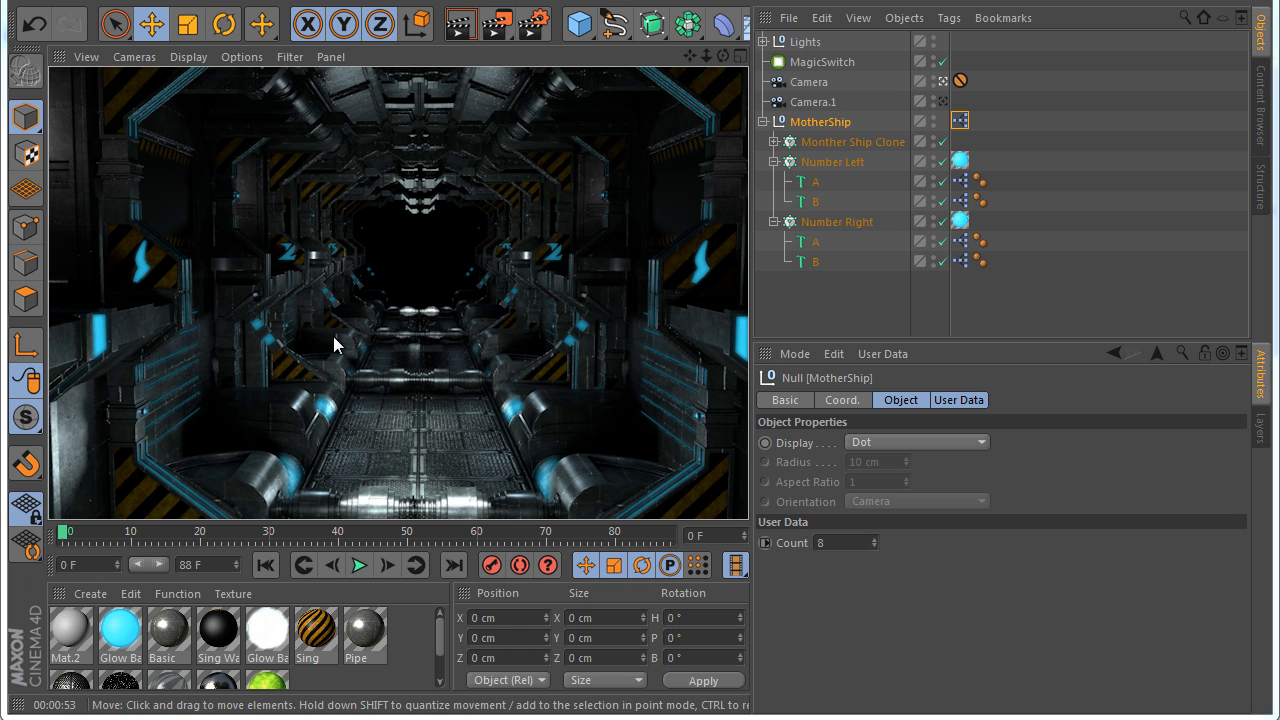
Set the MotherShip Count to 50 and render the perspective view to preview the longer corridor
left_click(820, 542)
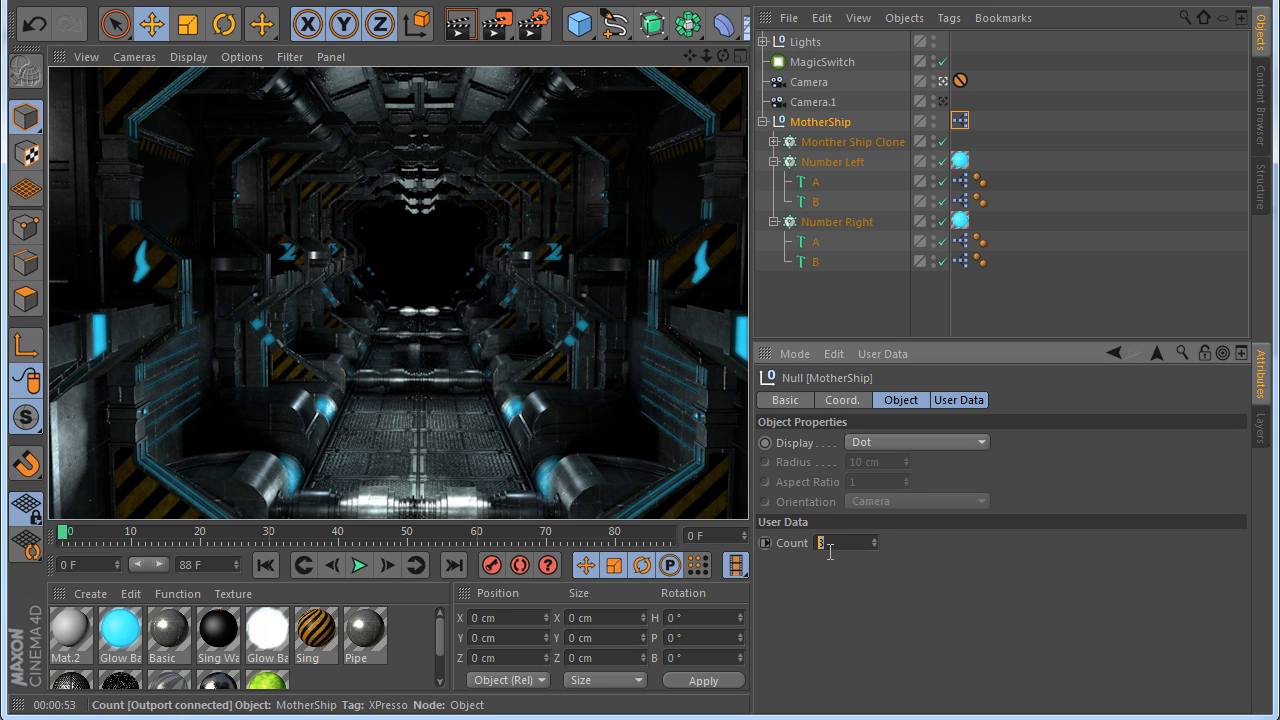
type("50")
key("Return")
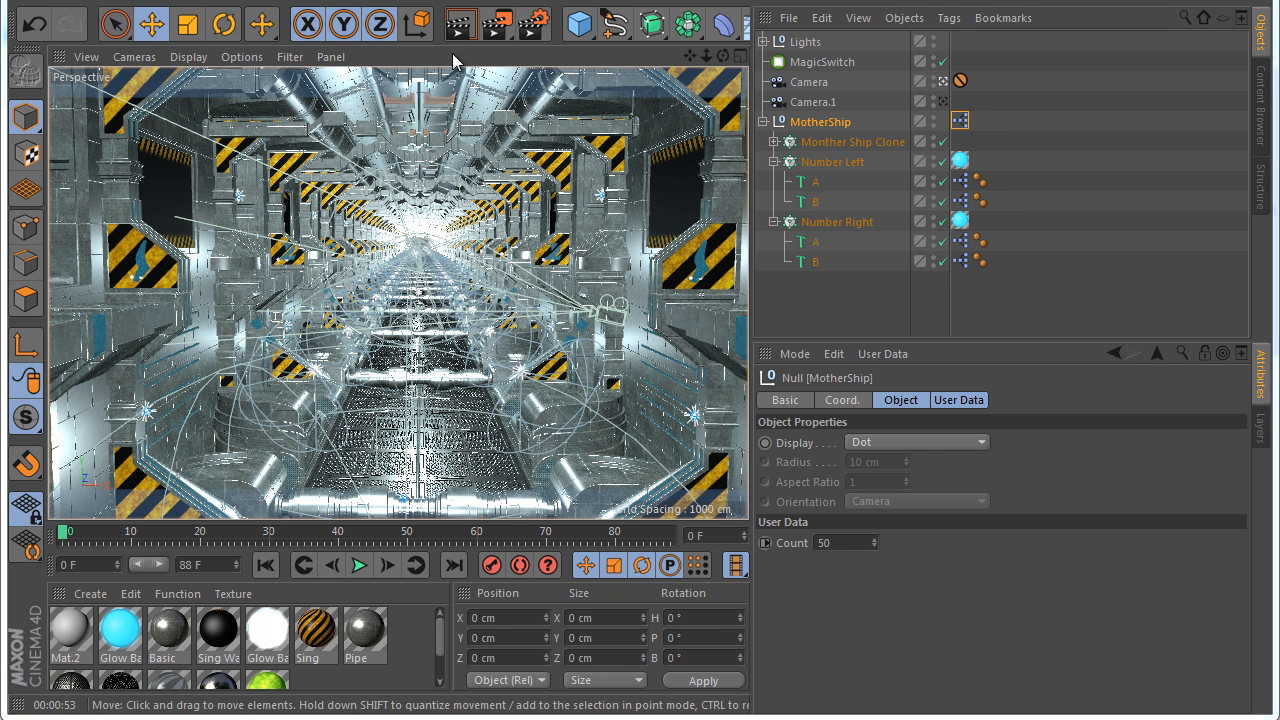
left_click(460, 24)
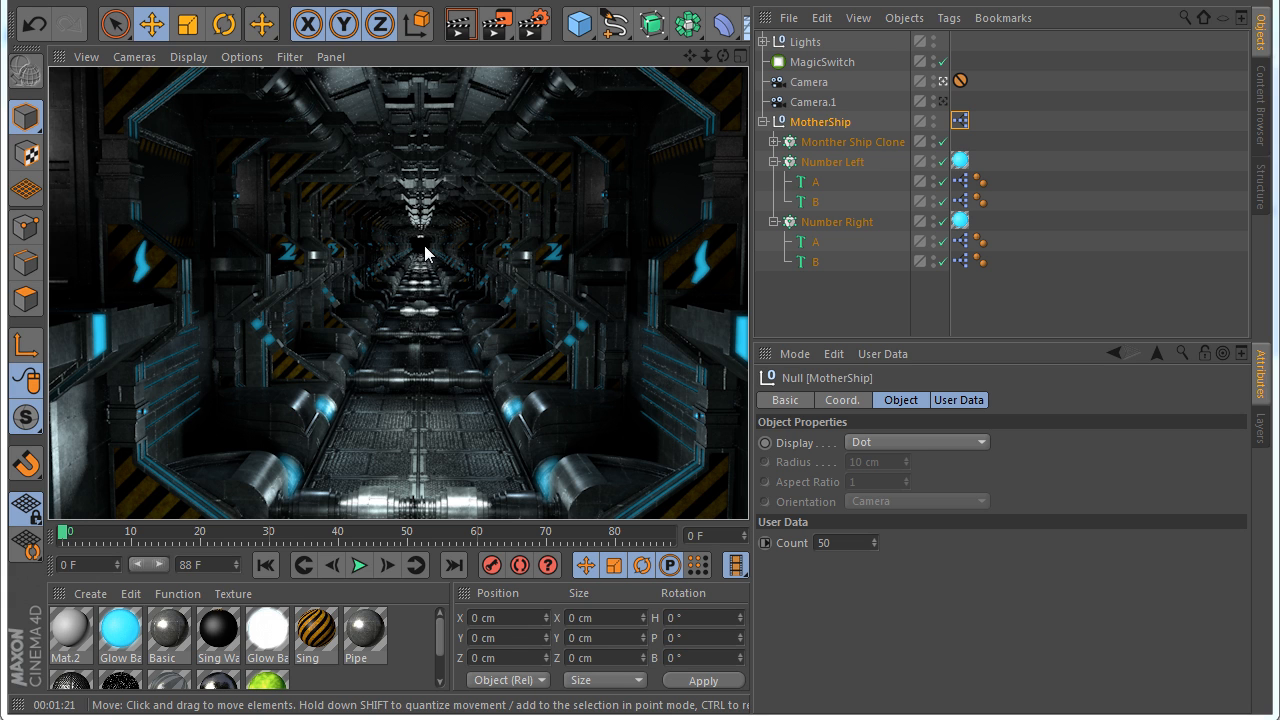
Set the Physical renderer's Sampling Quality to Medium in the render settings and close them
left_click(535, 26)
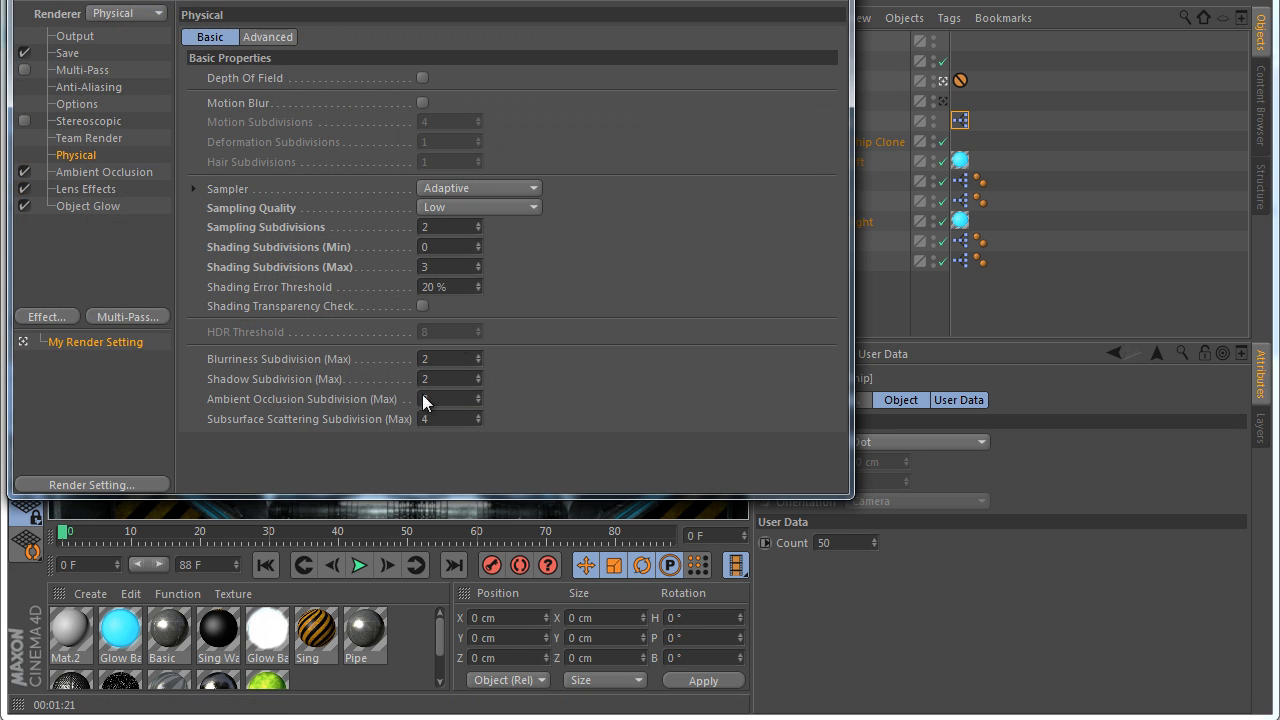
left_click(450, 208)
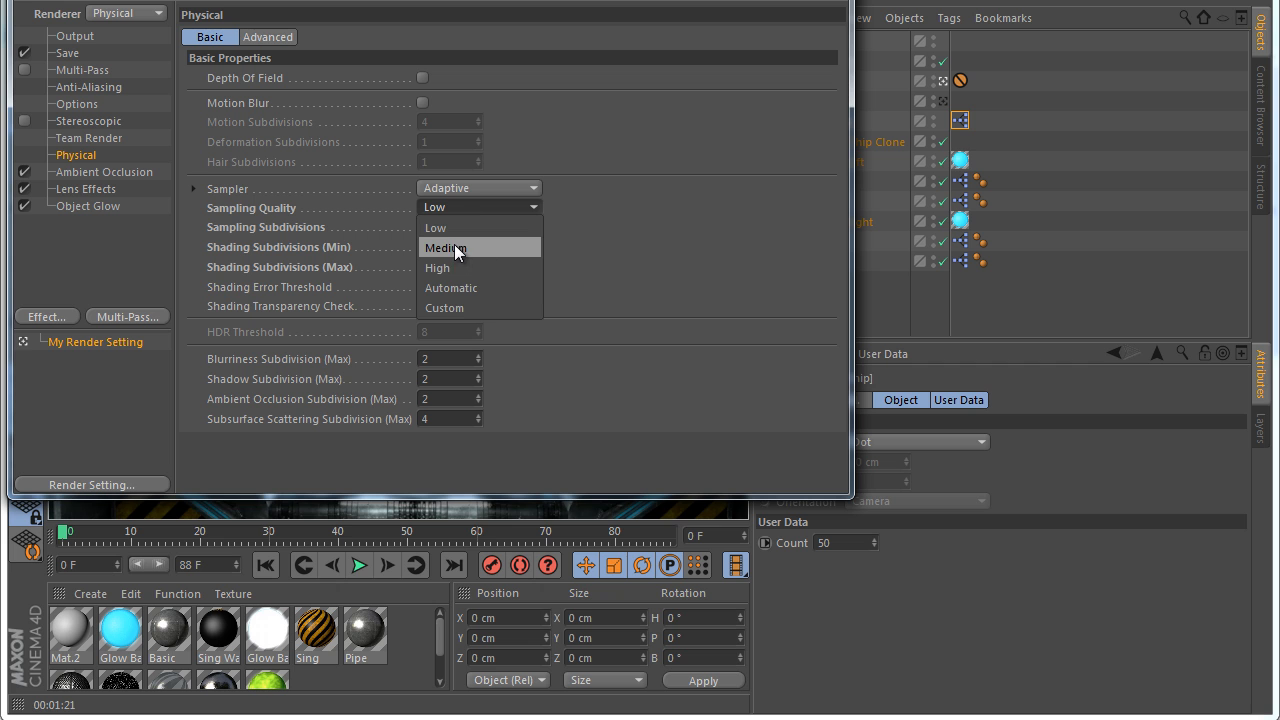
left_click(454, 247)
left_click(812, 2)
Set the MotherShip Count to 18 and render the perspective view
left_click_drag(846, 545, 821, 547)
type("18")
key("Return")
key("ctrl+r")
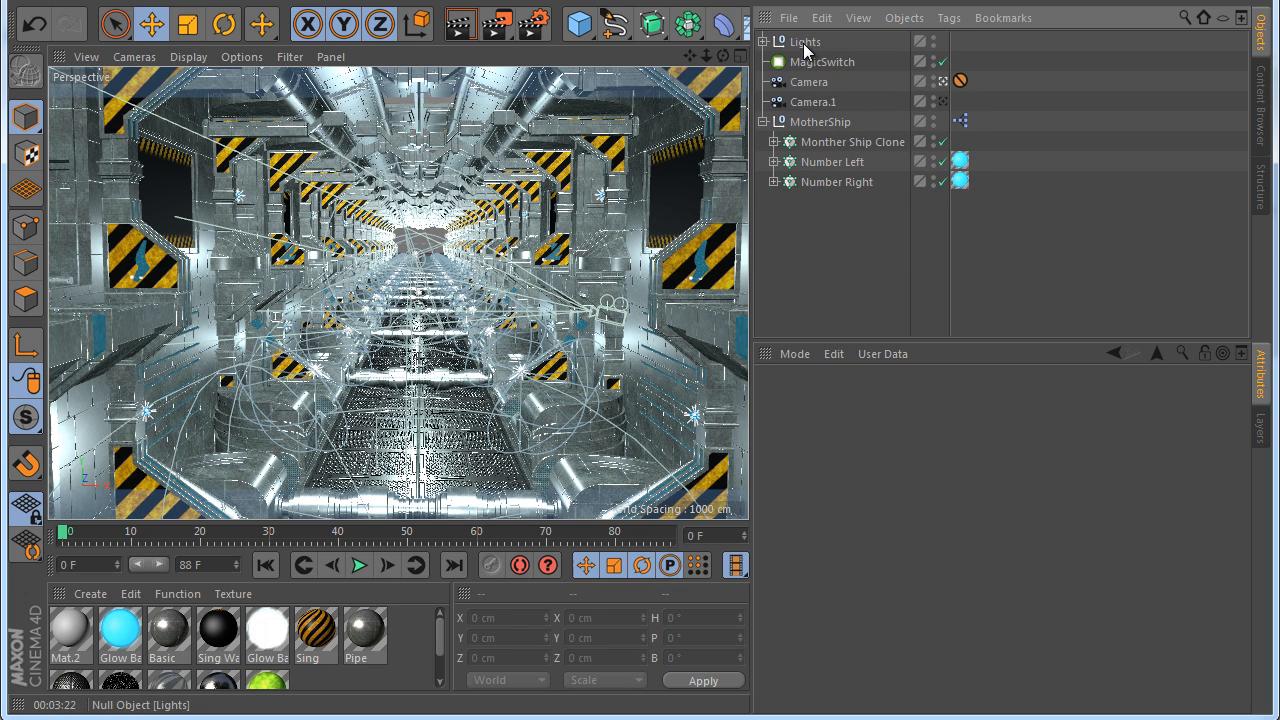
Nest the Lights group inside MotherShip above Monther Ship Clone and check its contents
left_click_drag(805, 45, 815, 124)
left_click(809, 199)
left_click(773, 122)
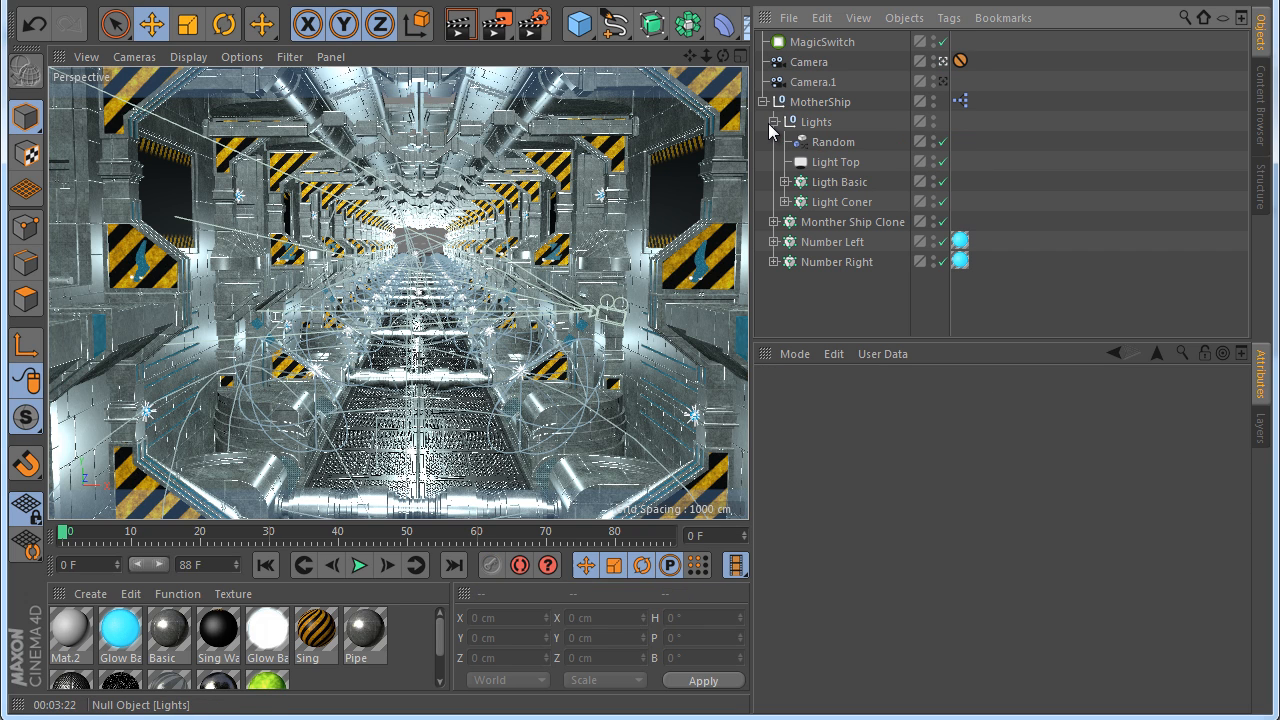
left_click(773, 122)
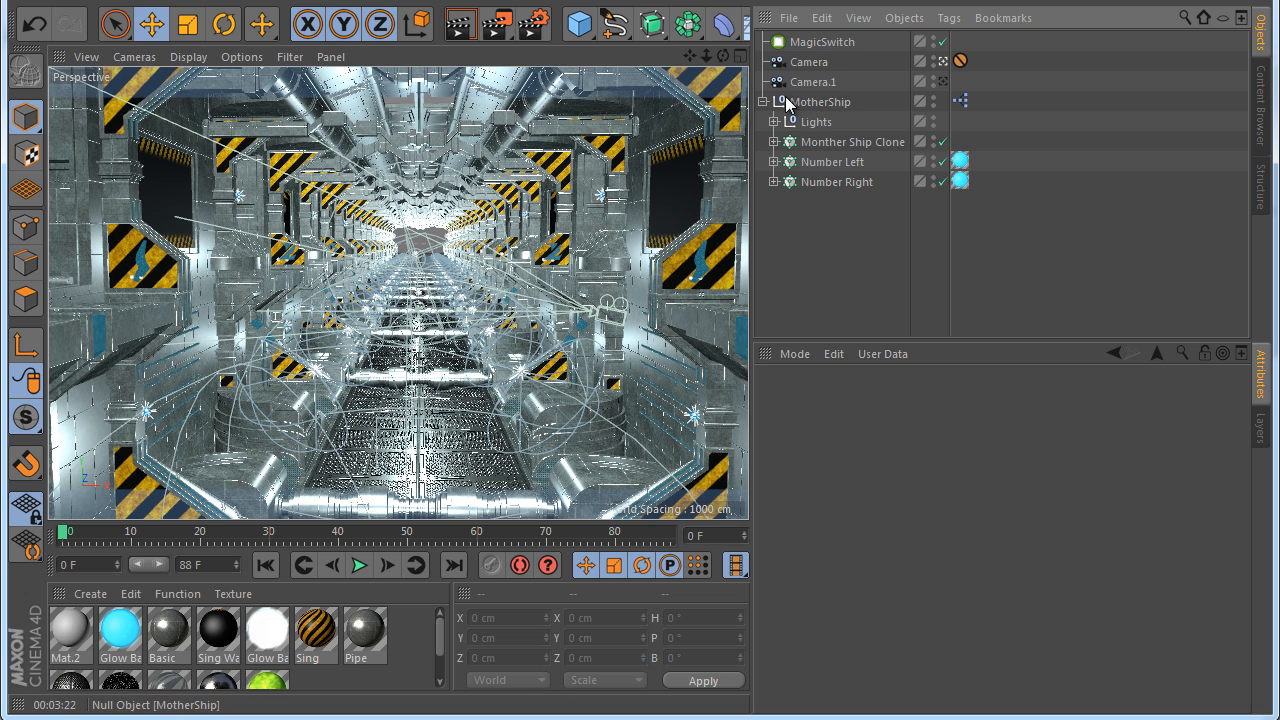
Examine the MotherShip hierarchy, including Monther Ship Clone and the parts under its Symetry Mother Ship objects
left_click(763, 102)
left_click(792, 101)
left_click(763, 102)
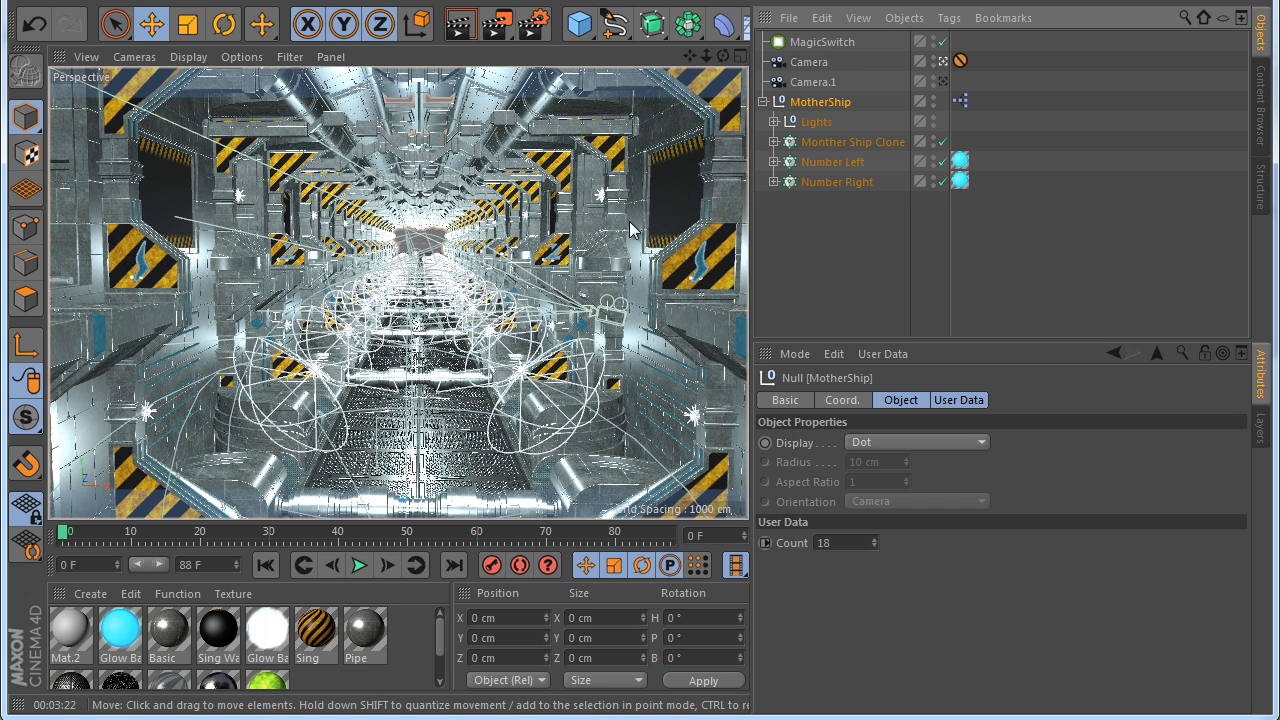
left_click(773, 142)
left_click(785, 182)
scroll(799, 241, "down", 3)
scroll(799, 241, "up", 3)
left_click(795, 202)
left_click(785, 182)
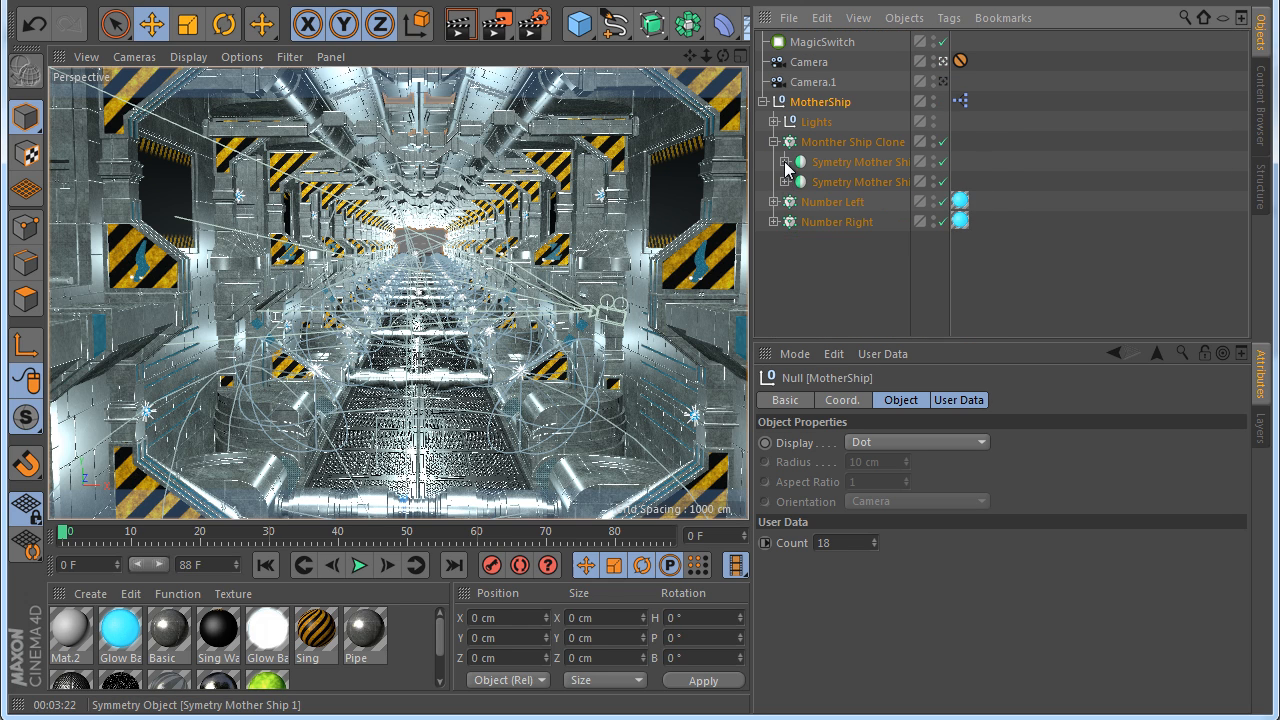
left_click(785, 162)
scroll(801, 230, "down", 3)
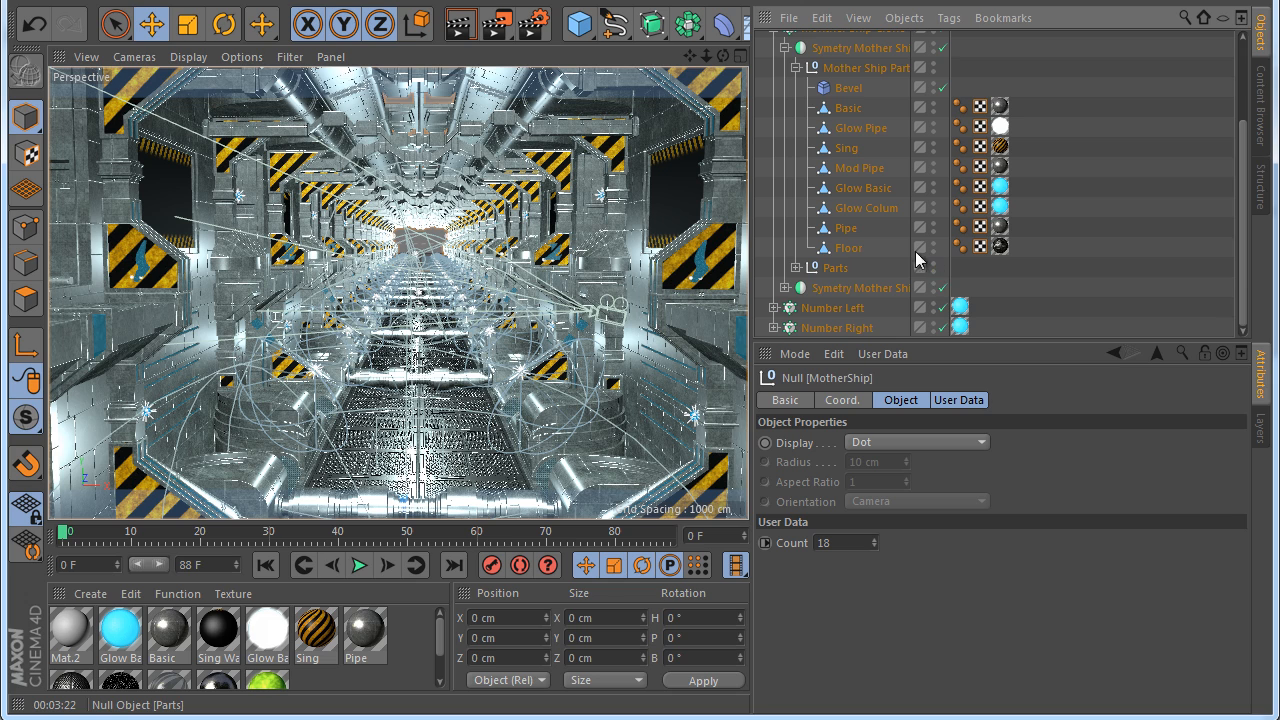
Collapse the whole MotherShip hierarchy and render the perspective view of the finished corridor
left_click(795, 67)
left_click(773, 142)
left_click(763, 113)
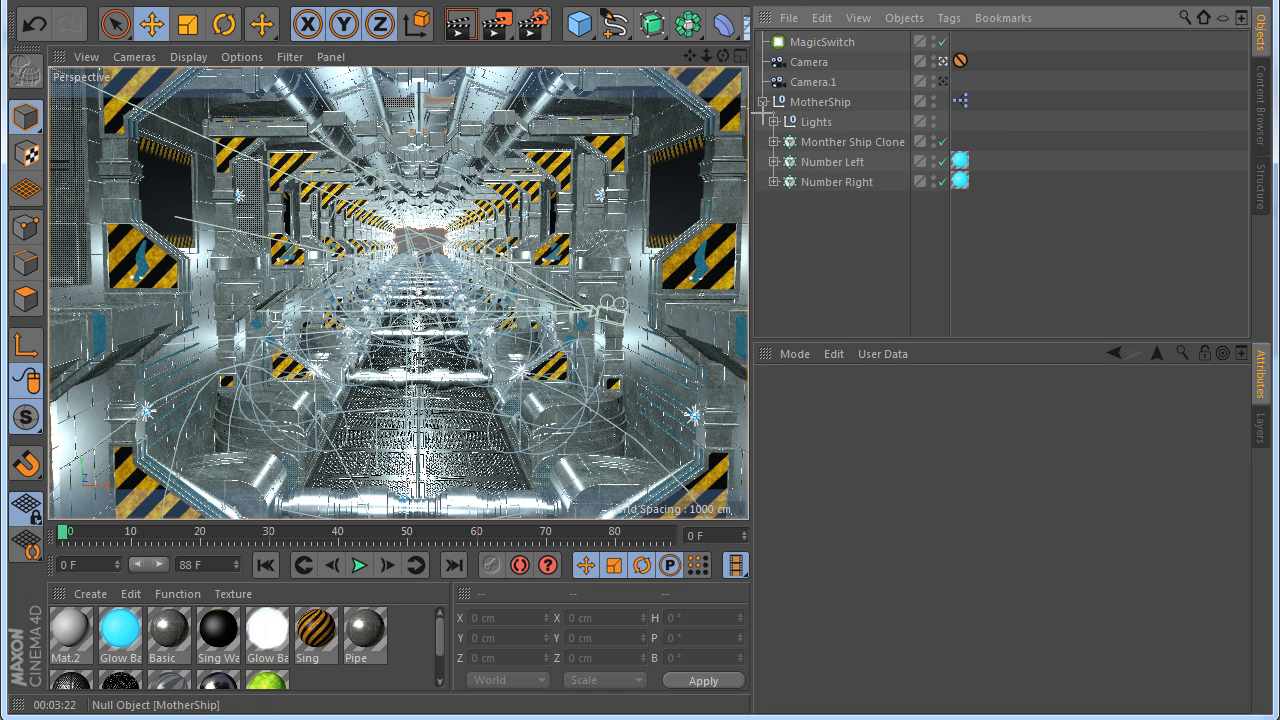
left_click(763, 102)
left_click(461, 27)
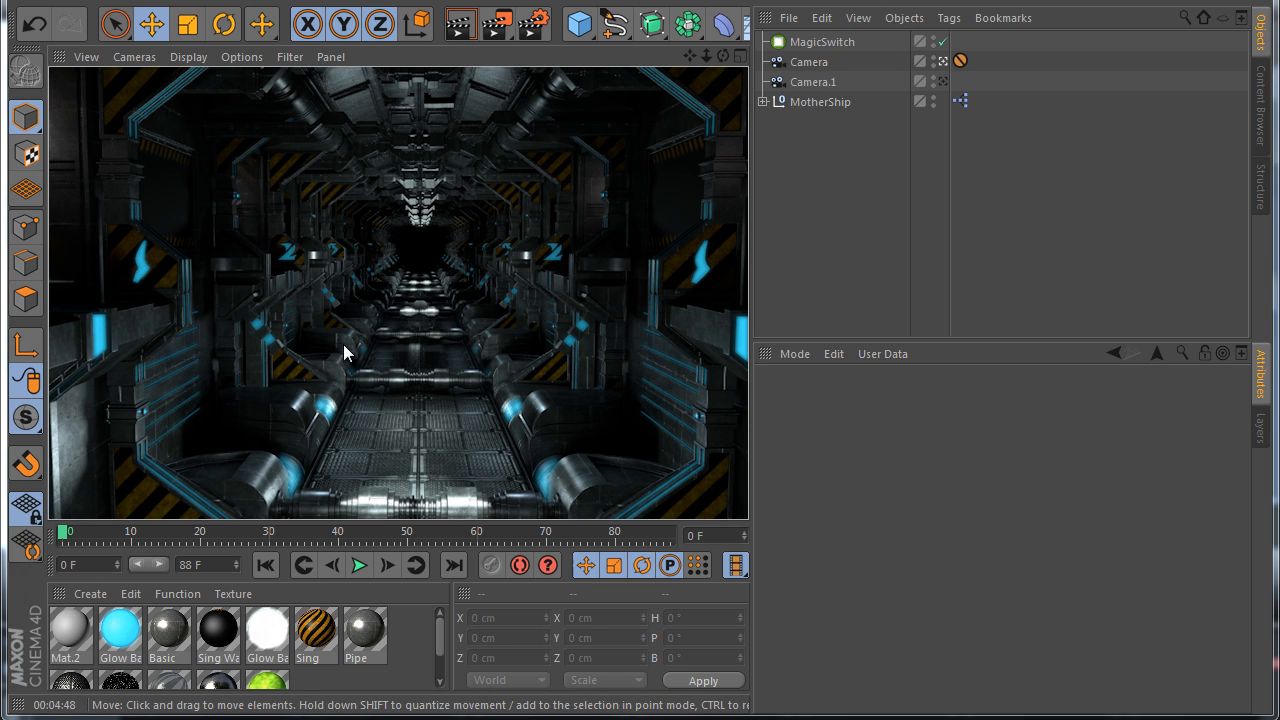